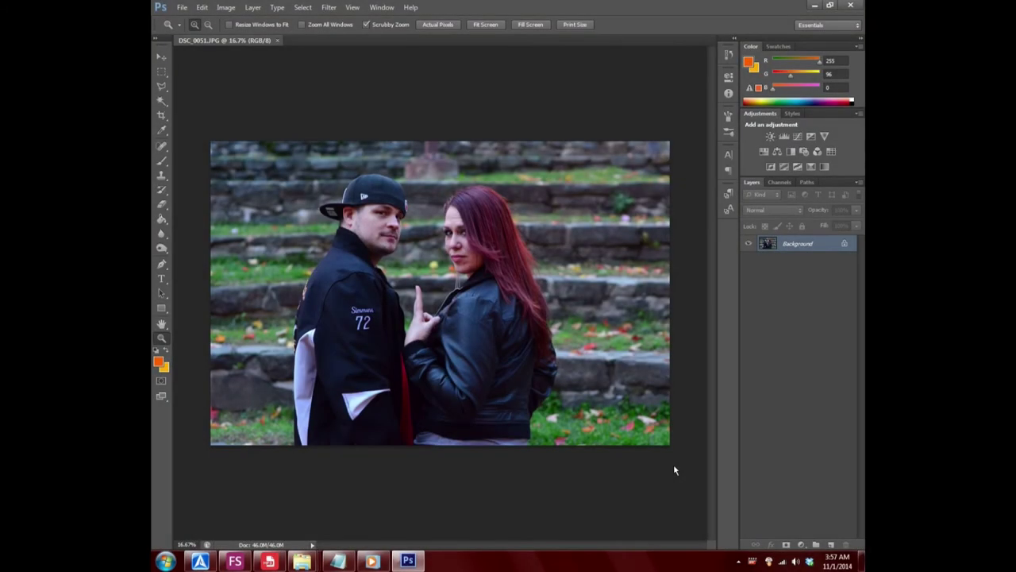
# - Convert the locked Background into Layer 0 and switch to Quick Mask mode
pyautogui.doubleClick(821, 248)
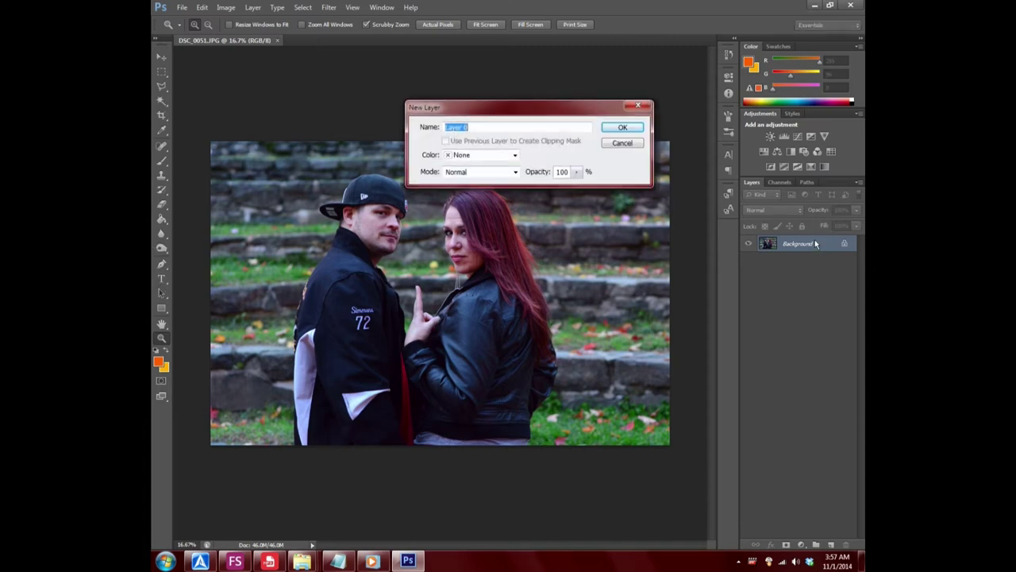
pyautogui.click(621, 128)
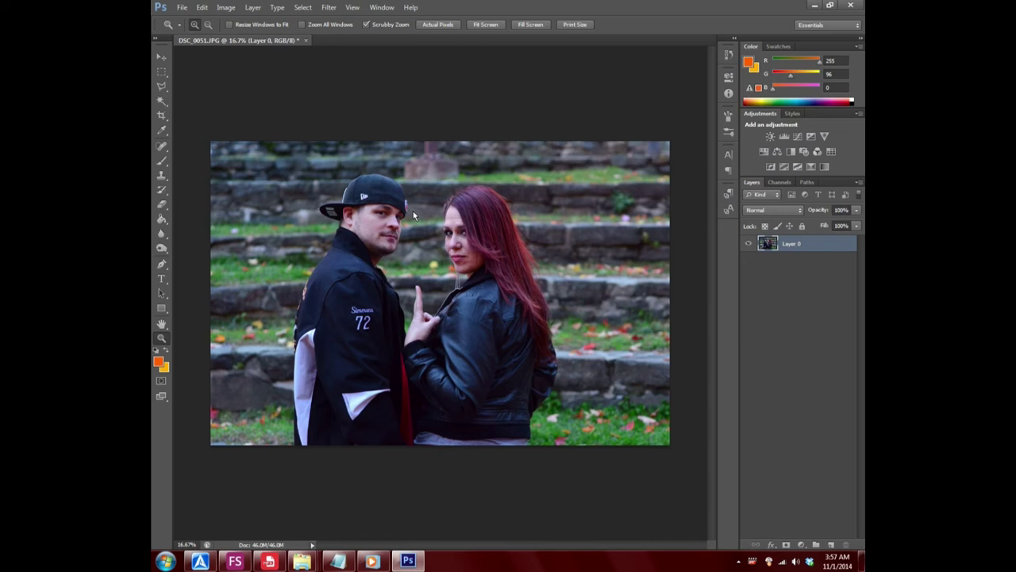
pyautogui.press('q')
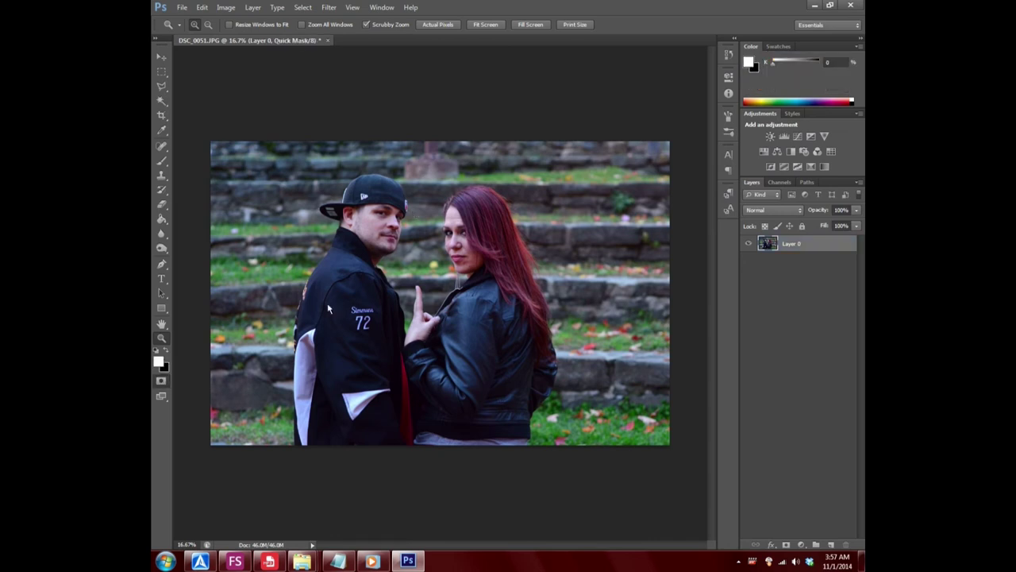
# - Set up a hard-edged 288 px Brush with Flow at 100%
pyautogui.click(162, 160)
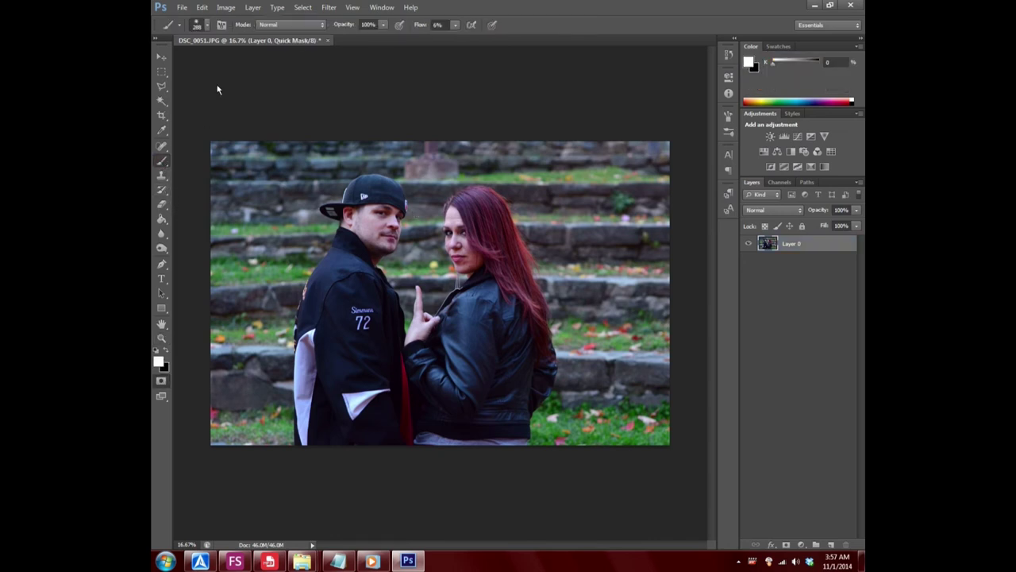
pyautogui.click(208, 24)
pyautogui.moveTo(173, 89); pyautogui.dragTo(275, 98)
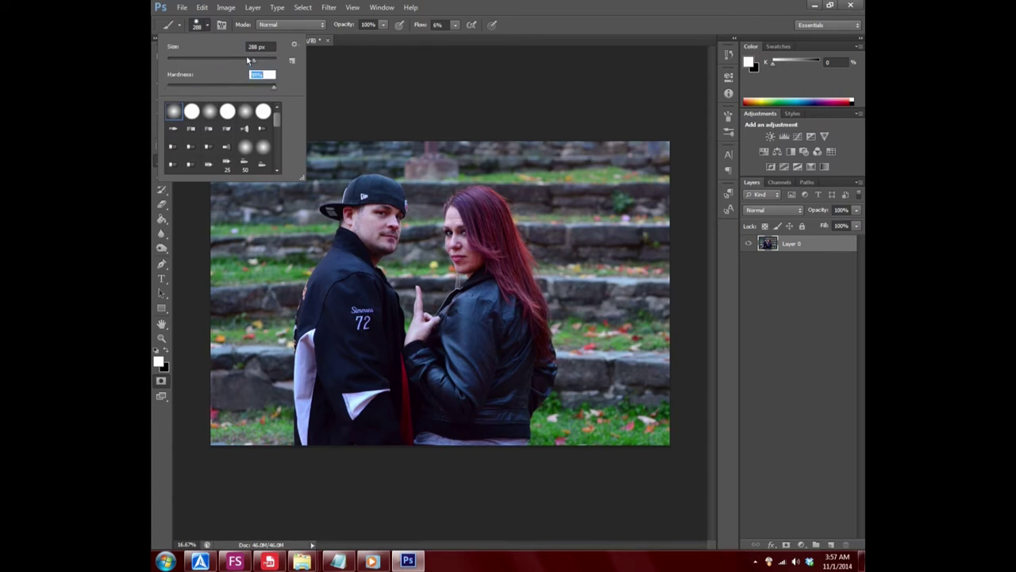
pyautogui.press('Return')
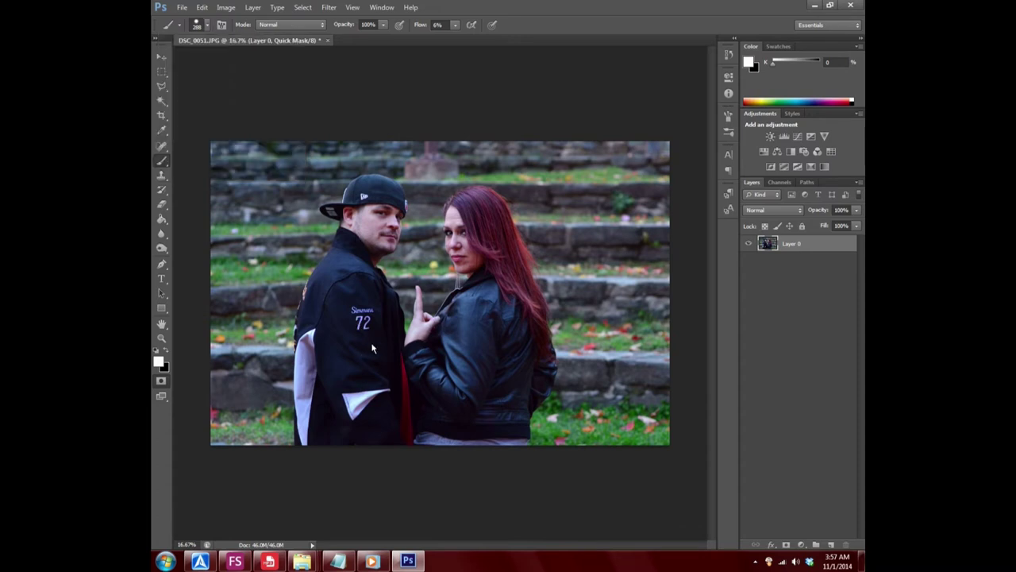
pyautogui.click(202, 8)
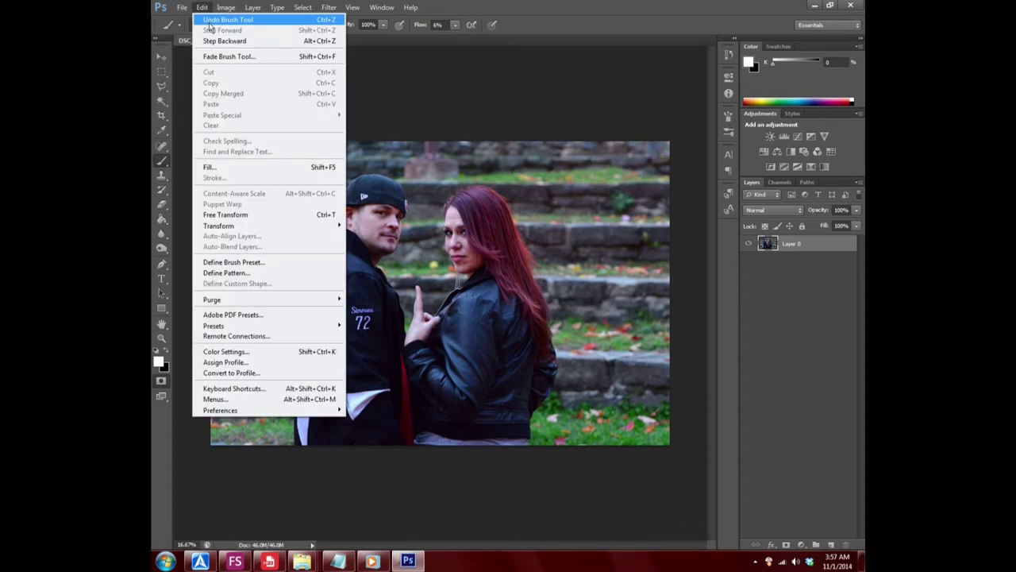
pyautogui.click(211, 22)
pyautogui.moveTo(455, 24); pyautogui.dragTo(568, 43)
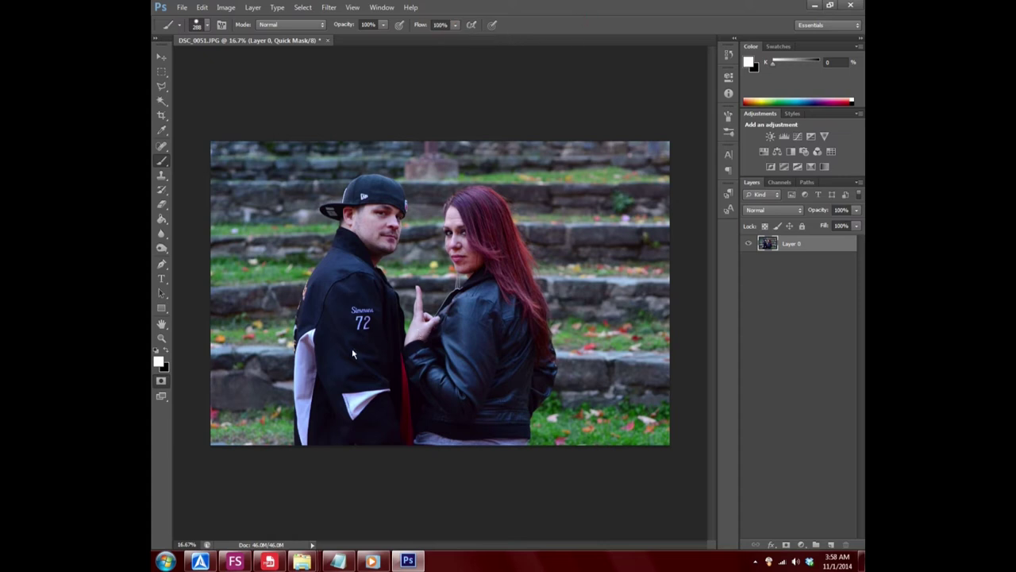
# - With black foreground, mask both jackets, the woman's hair and face, and the man's cap
pyautogui.click(166, 350)
pyautogui.moveTo(325, 314); pyautogui.dragTo(343, 425)
pyautogui.moveTo(333, 329)
pyautogui.mouseDown()
pyautogui.moveTo(398, 442)
pyautogui.moveTo(435, 398)
pyautogui.moveTo(511, 445)
pyautogui.moveTo(511, 310)
pyautogui.mouseUp()
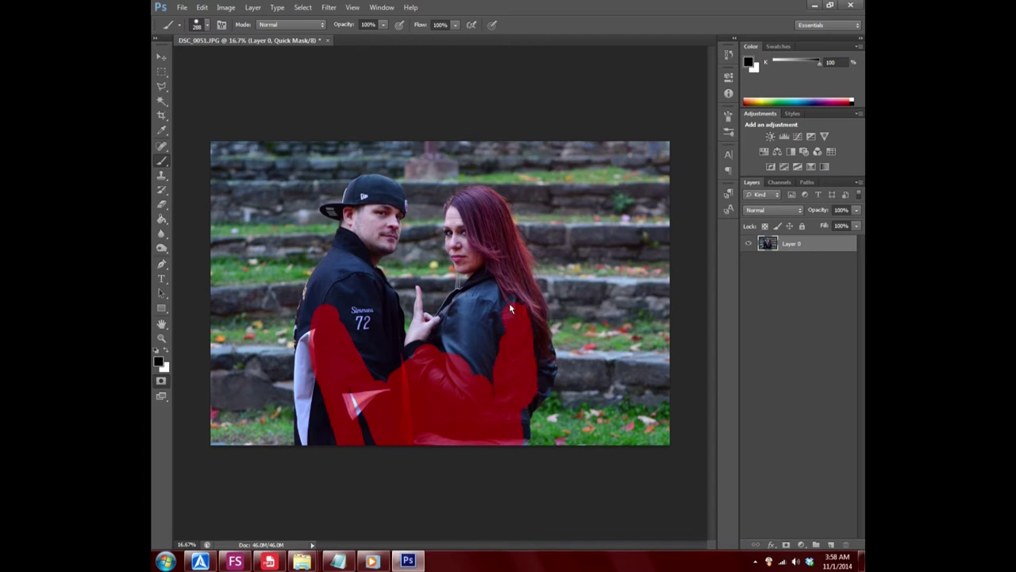
pyautogui.moveTo(495, 255); pyautogui.dragTo(465, 210)
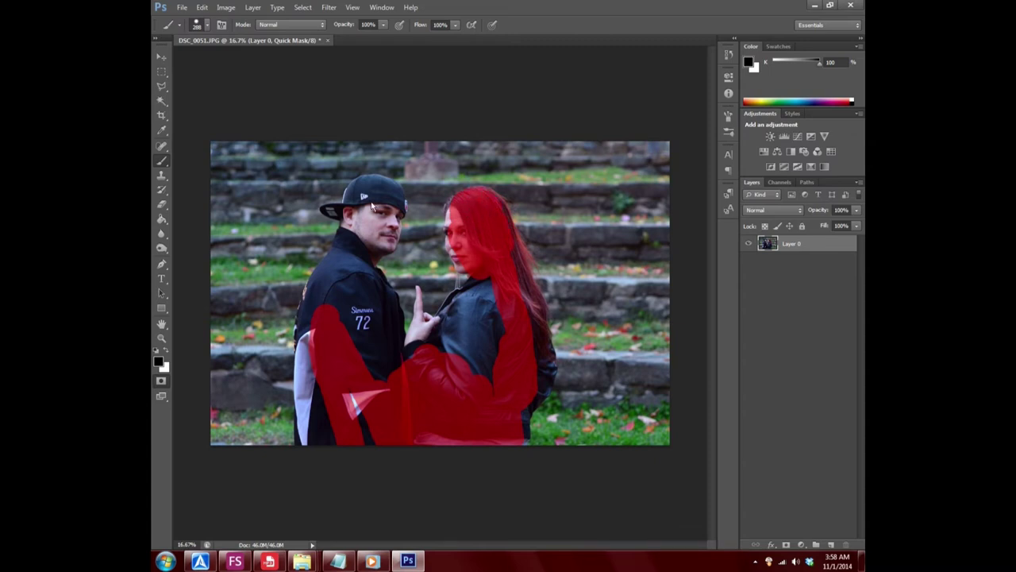
pyautogui.moveTo(370, 208)
pyautogui.mouseDown()
pyautogui.moveTo(372, 195)
pyautogui.moveTo(319, 370)
pyautogui.moveTo(360, 397)
pyautogui.mouseUp()
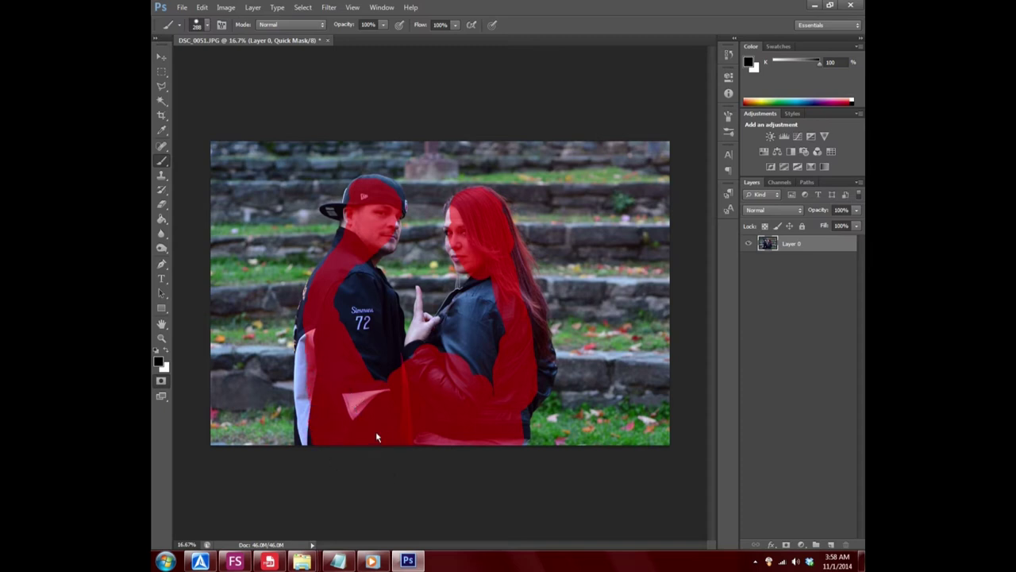
pyautogui.moveTo(376, 436)
pyautogui.mouseDown()
pyautogui.moveTo(401, 353)
pyautogui.moveTo(376, 302)
pyautogui.moveTo(349, 279)
pyautogui.moveTo(353, 322)
pyautogui.moveTo(382, 365)
pyautogui.mouseUp()
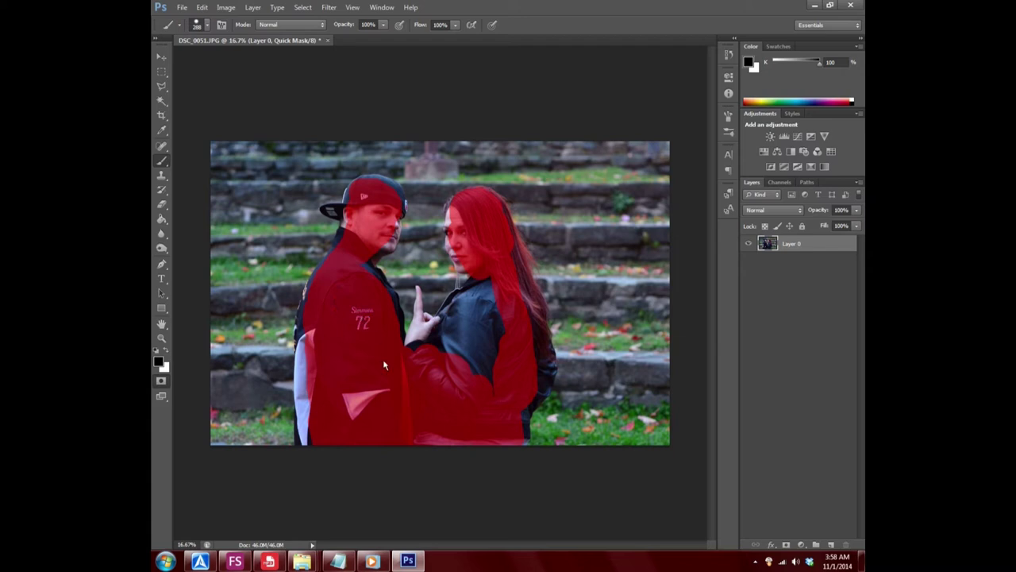
# - Mask the woman's sleeve and jacket edges, redoing the man's white sleeve stroke via Step Backward
pyautogui.moveTo(437, 341)
pyautogui.mouseDown()
pyautogui.moveTo(483, 292)
pyautogui.moveTo(454, 348)
pyautogui.mouseUp()
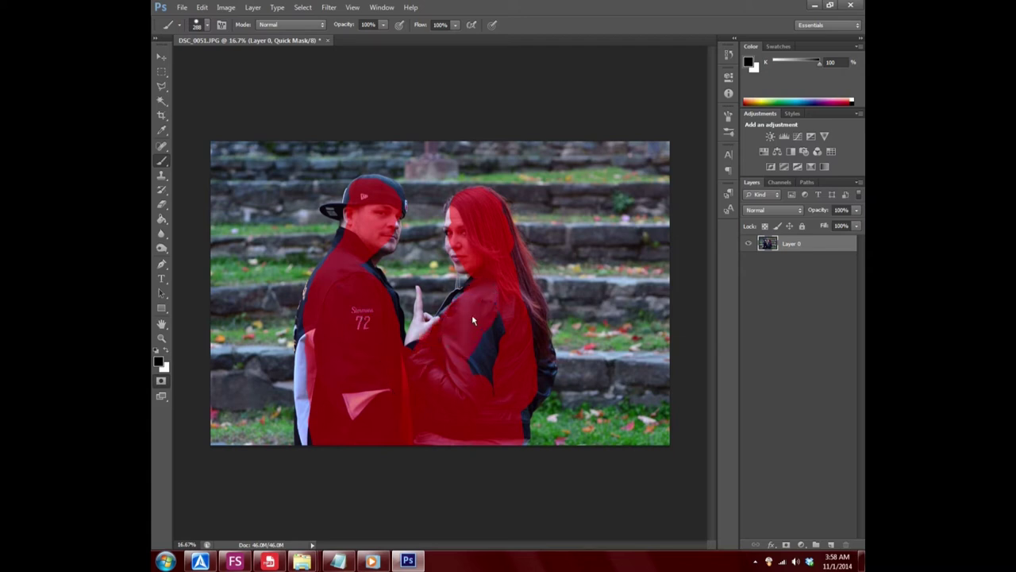
pyautogui.moveTo(472, 315); pyautogui.dragTo(500, 352)
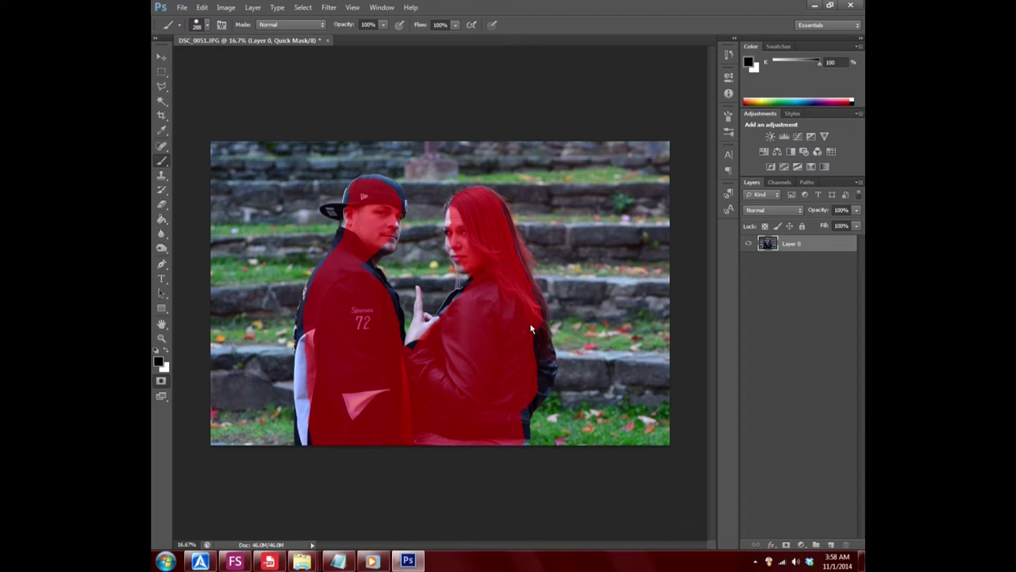
pyautogui.moveTo(535, 352); pyautogui.dragTo(524, 395)
pyautogui.moveTo(313, 386); pyautogui.dragTo(303, 421)
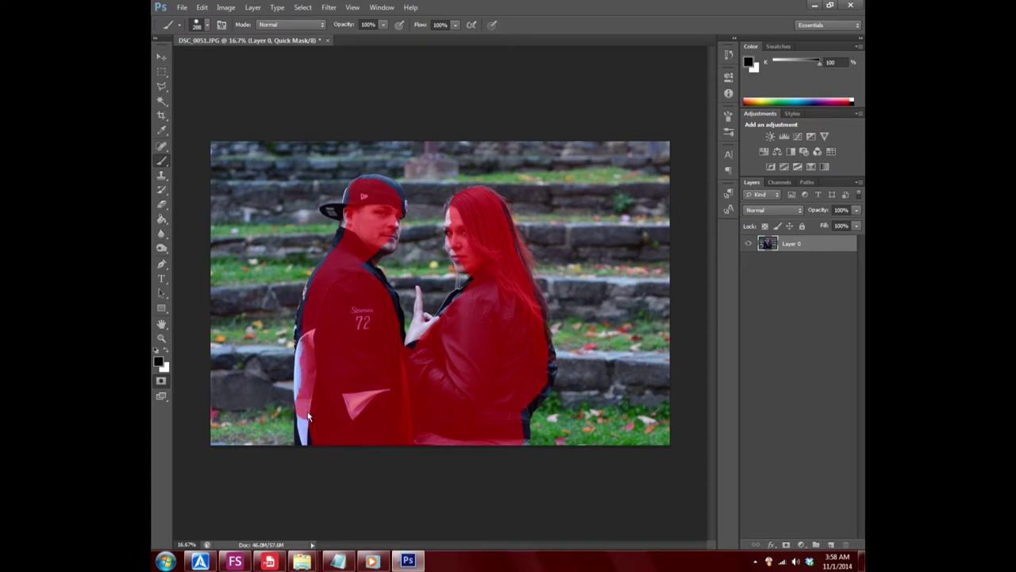
pyautogui.click(202, 7)
pyautogui.click(226, 38)
pyautogui.moveTo(311, 439); pyautogui.dragTo(312, 396)
# - Zoom in on the woman's face and mask along her left forehead edge
pyautogui.click(161, 337)
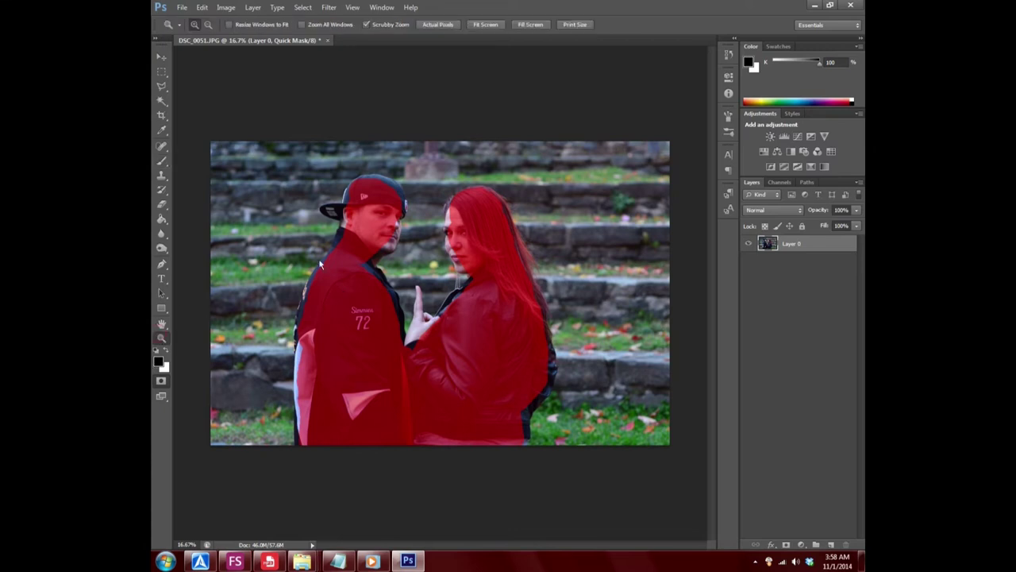
pyautogui.click(443, 228)
pyautogui.moveTo(443, 228); pyautogui.dragTo(521, 355)
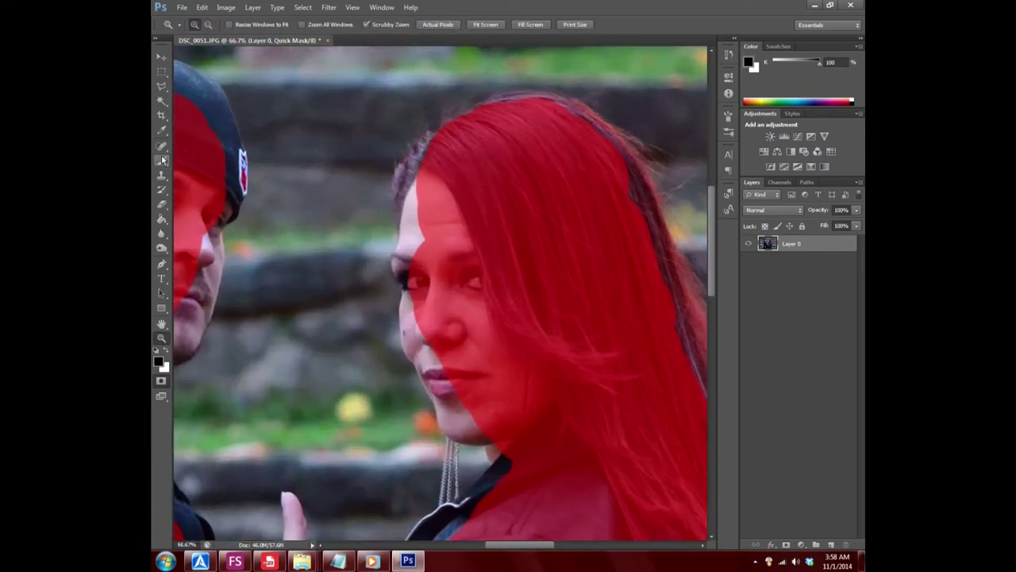
pyautogui.click(162, 160)
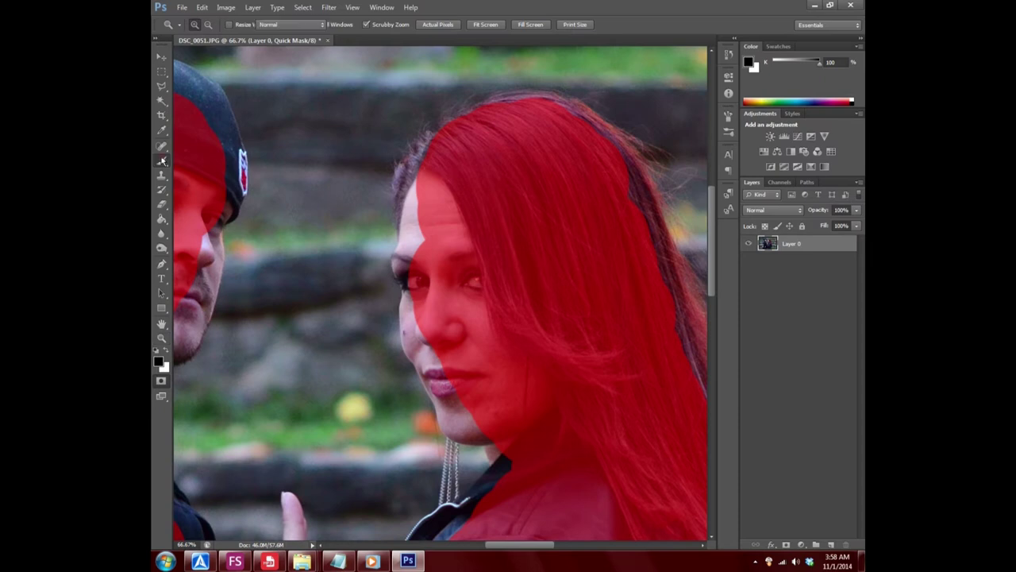
pyautogui.click(452, 223)
pyautogui.click(450, 232)
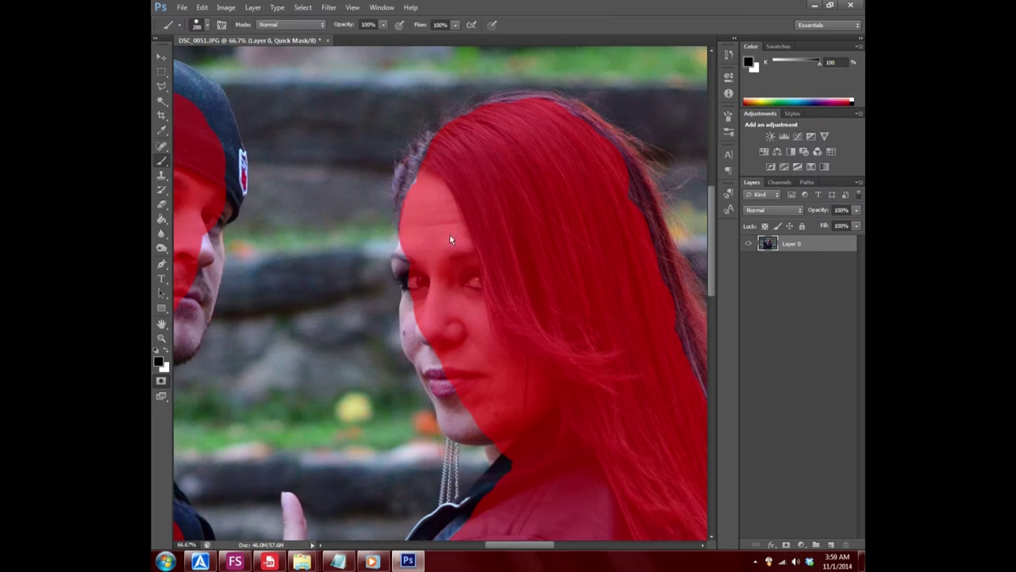
pyautogui.click(451, 241)
pyautogui.click(451, 247)
# - Mask the left cheek, eye and chin edge, then zoom to 100%
pyautogui.click(453, 317)
pyautogui.click(463, 340)
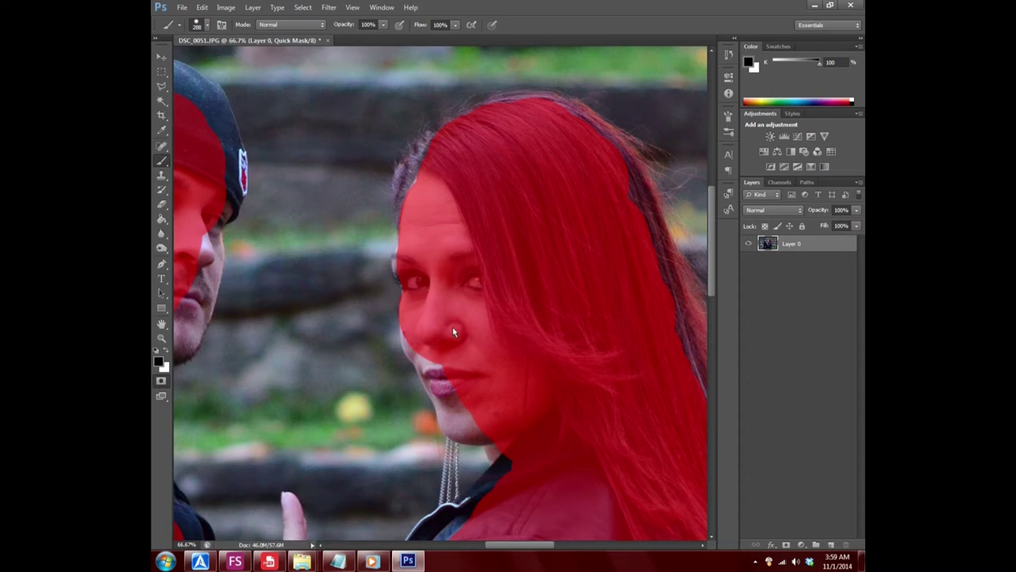
pyautogui.click(453, 328)
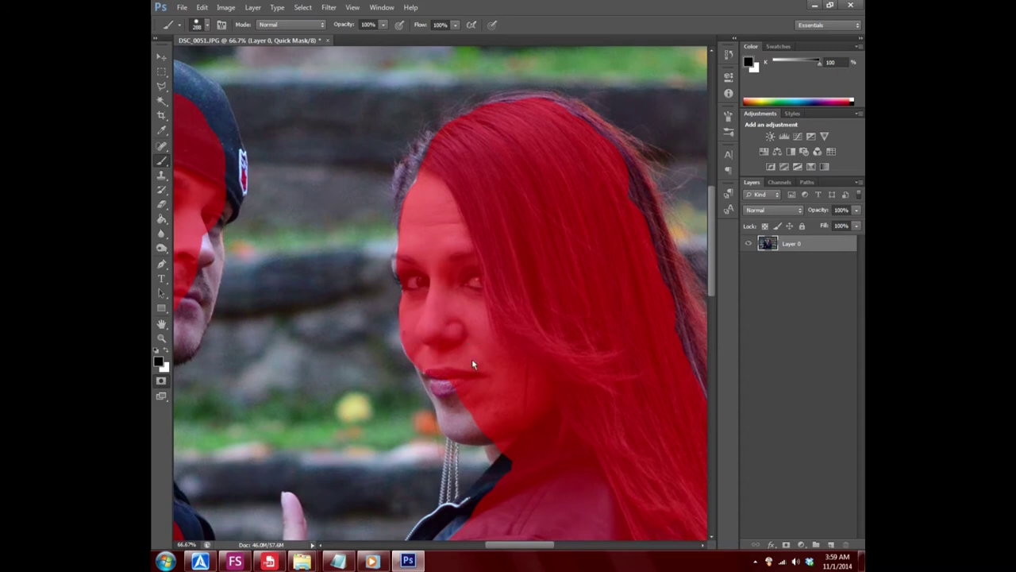
pyautogui.click(161, 338)
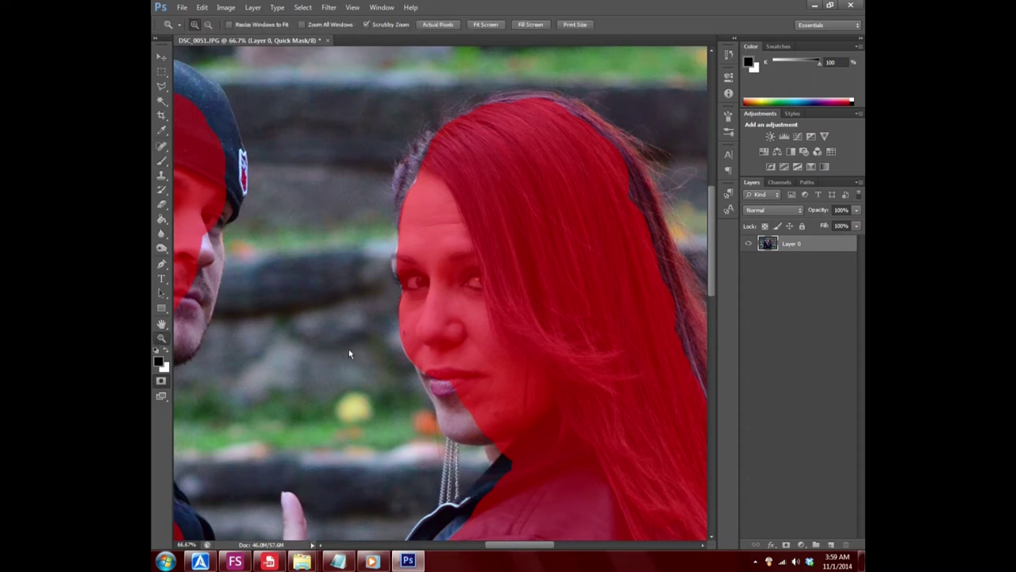
pyautogui.click(520, 354)
# - Shrink the brush to 166 px and mask the woman's chin and left lip edge
pyautogui.click(162, 161)
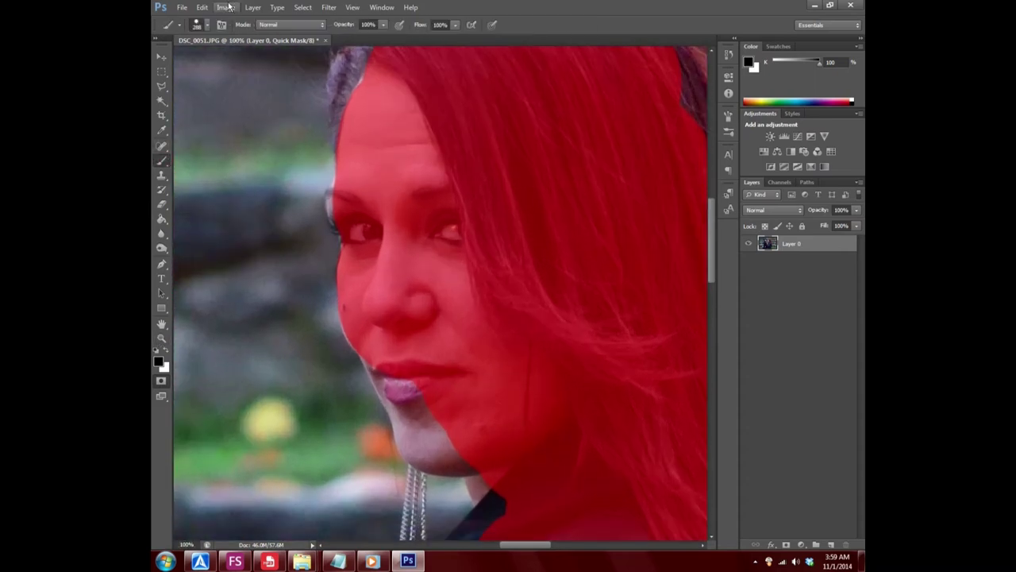
pyautogui.click(209, 27)
pyautogui.moveTo(250, 60); pyautogui.dragTo(240, 61)
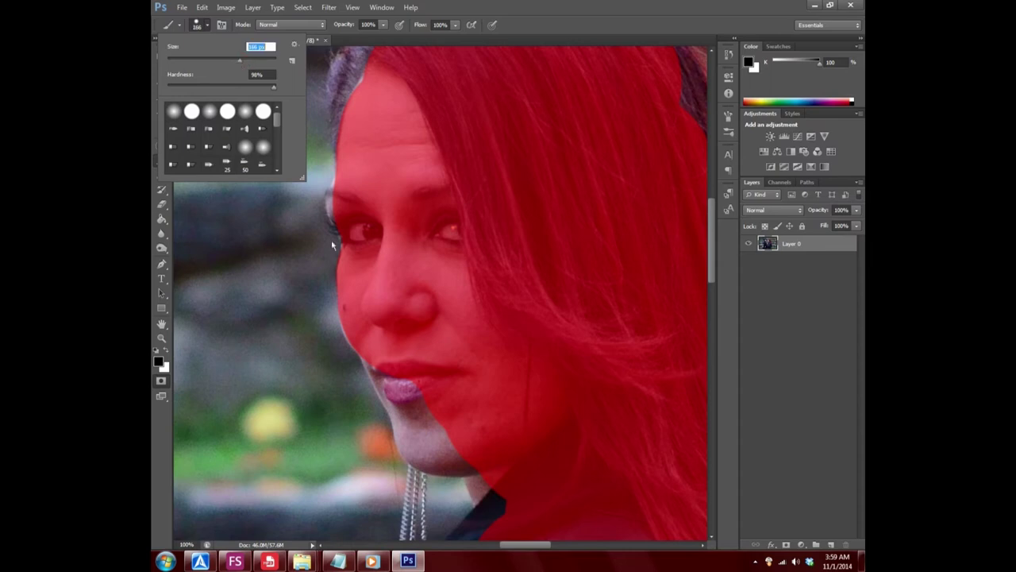
pyautogui.click(438, 426)
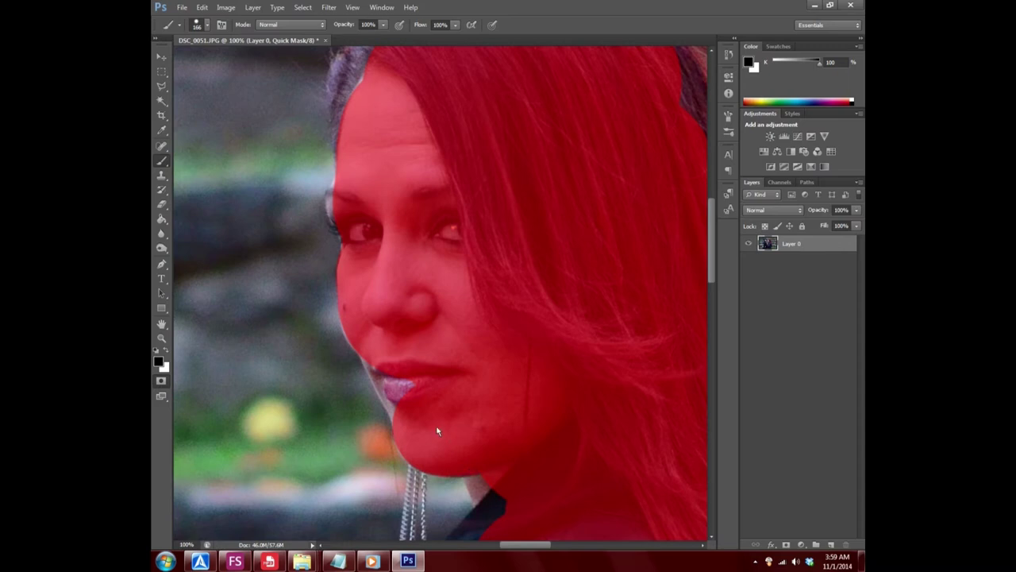
pyautogui.click(432, 398)
pyautogui.click(429, 396)
pyautogui.click(423, 381)
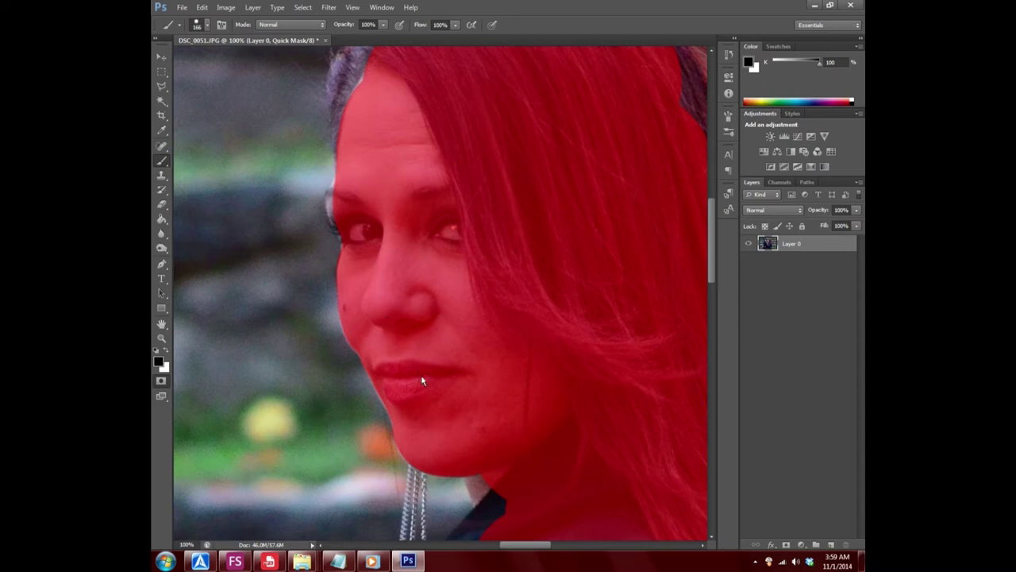
# - Mask the grey edge along her temple and forehead
pyautogui.scroll(3, 453, 387)
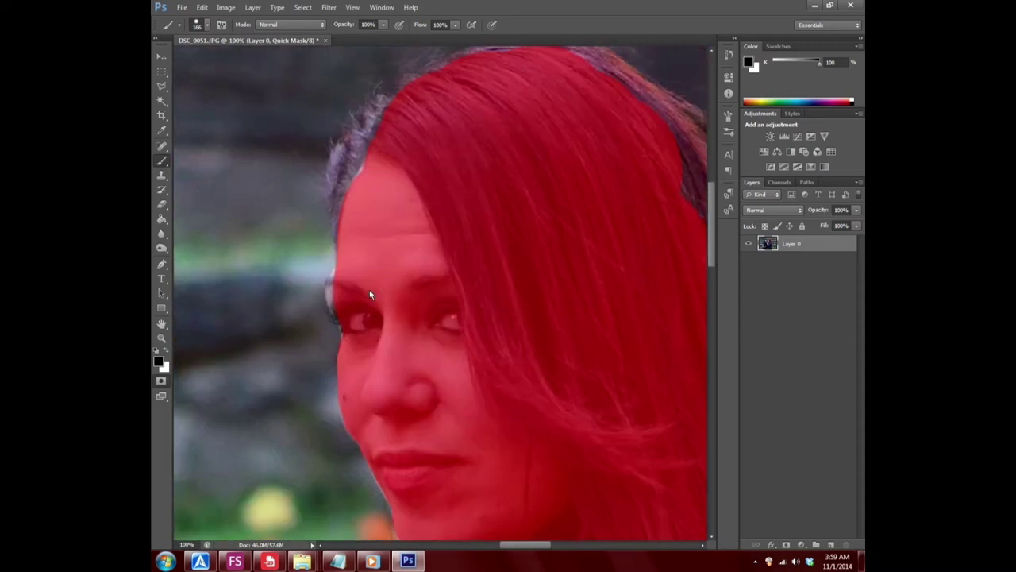
pyautogui.click(371, 292)
pyautogui.moveTo(379, 232)
pyautogui.mouseDown()
pyautogui.moveTo(376, 171)
pyautogui.moveTo(431, 118)
pyautogui.mouseUp()
# - Mask the grey hair edge across the top of the woman's head to the top right
pyautogui.scroll(-2, 466, 496)
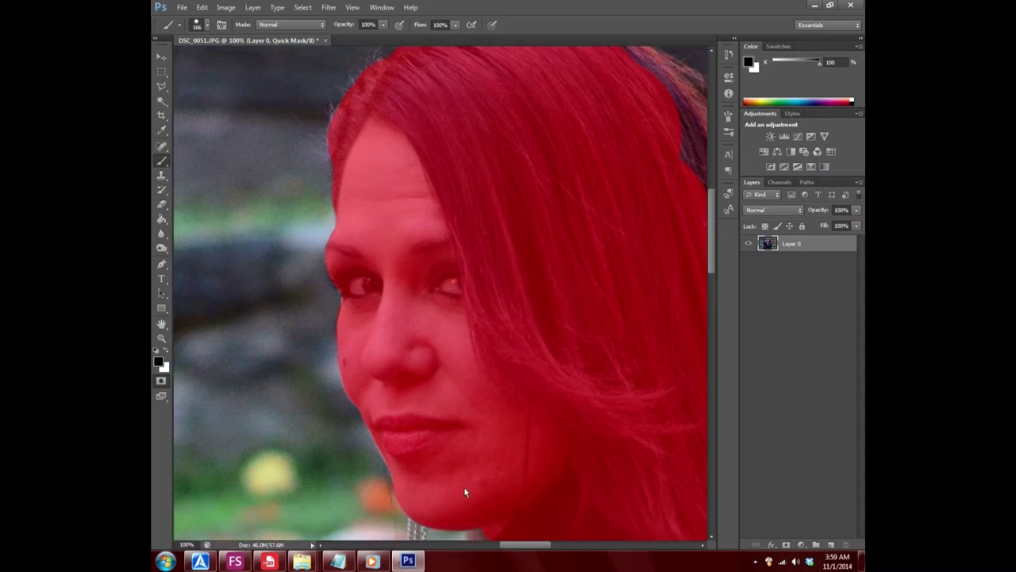
pyautogui.scroll(-1, 476, 508)
pyautogui.scroll(4, 615, 468)
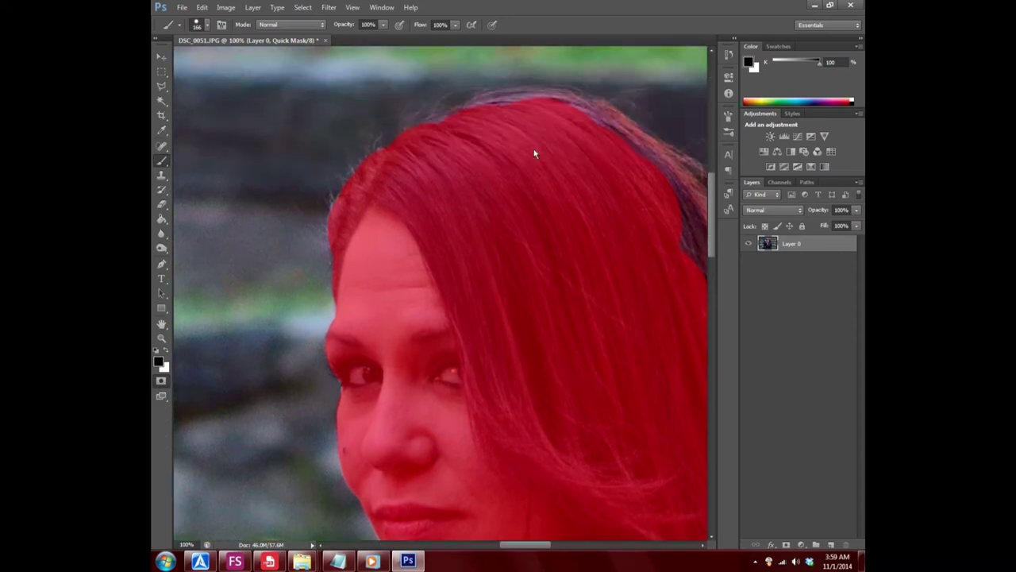
pyautogui.click(468, 157)
pyautogui.click(489, 148)
pyautogui.click(498, 143)
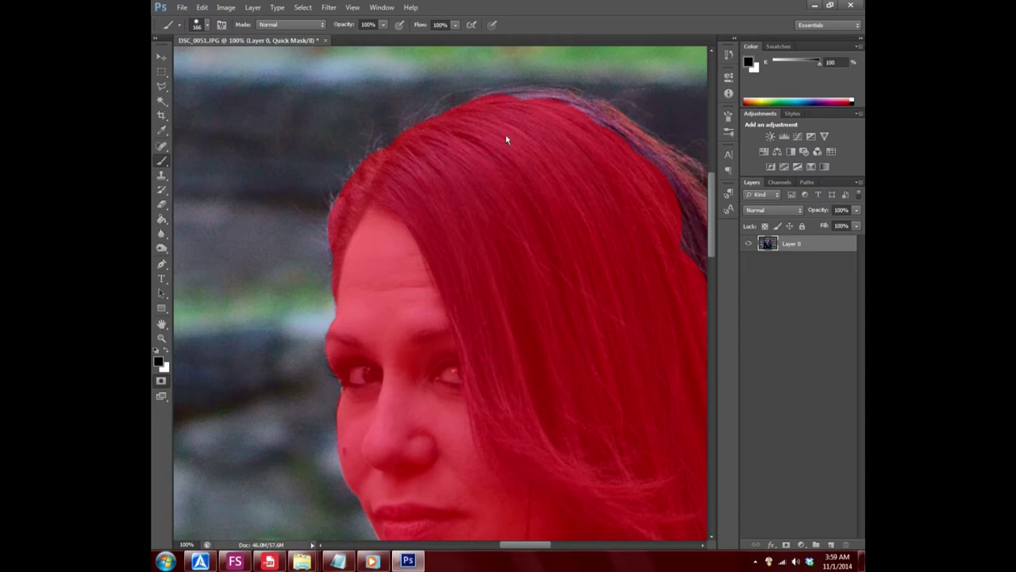
pyautogui.click(506, 140)
pyautogui.click(519, 140)
pyautogui.click(532, 138)
pyautogui.click(540, 137)
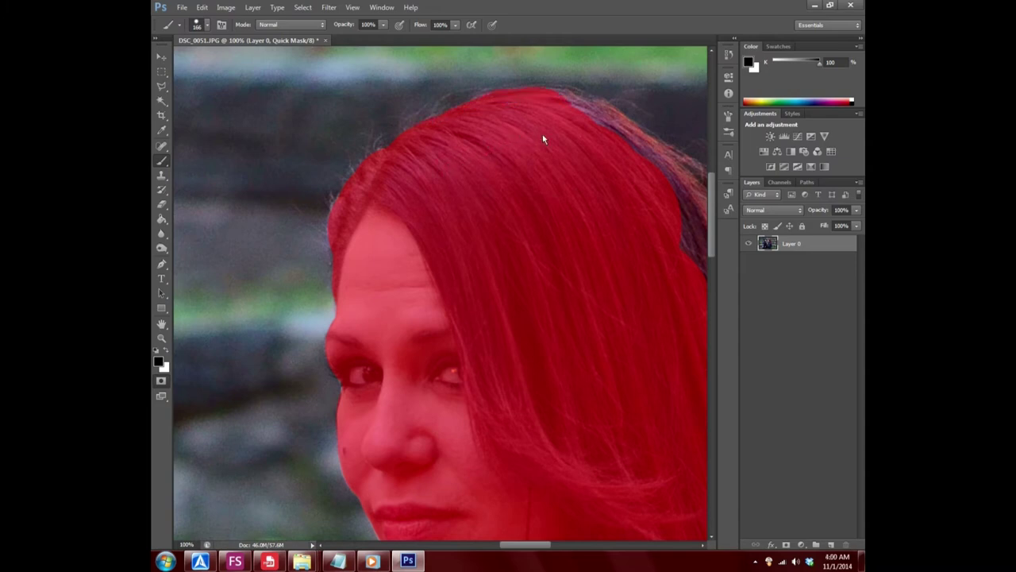
pyautogui.click(547, 139)
pyautogui.click(551, 138)
pyautogui.click(564, 140)
pyautogui.click(573, 143)
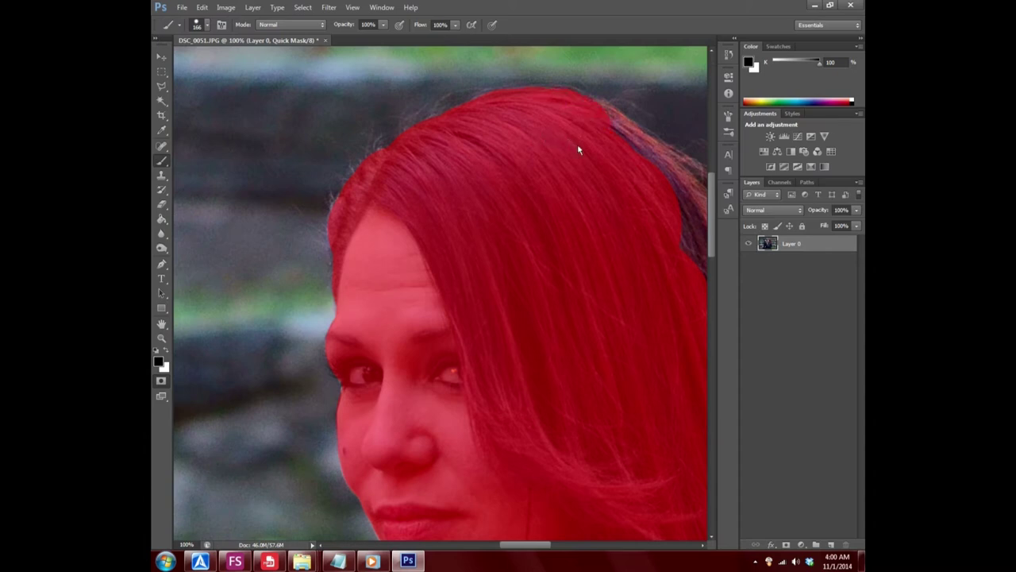
pyautogui.click(582, 147)
# - Extend the mask down the dark right hair edge, filling a notch
pyautogui.hscroll(2, 545, 545)
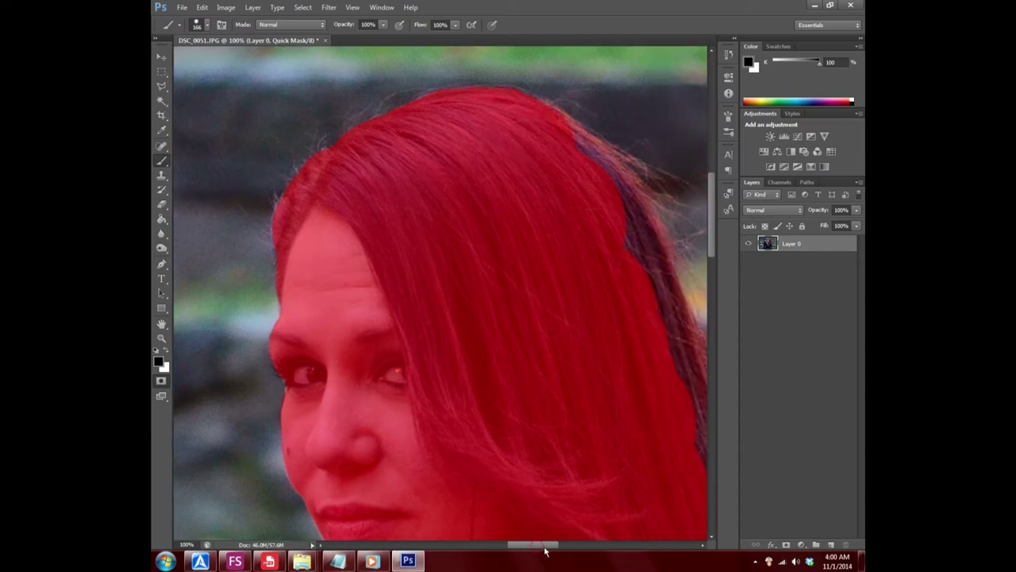
pyautogui.hscroll(3, 542, 508)
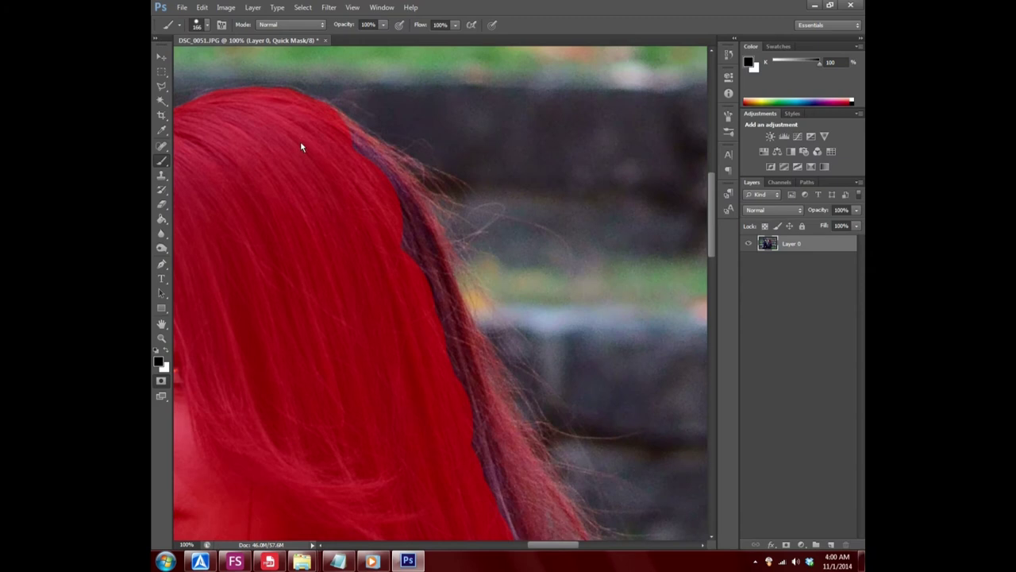
pyautogui.click(319, 153)
pyautogui.click(333, 168)
pyautogui.moveTo(340, 172)
pyautogui.mouseDown()
pyautogui.moveTo(388, 227)
pyautogui.moveTo(409, 291)
pyautogui.mouseUp()
pyautogui.scroll(-2, 411, 292)
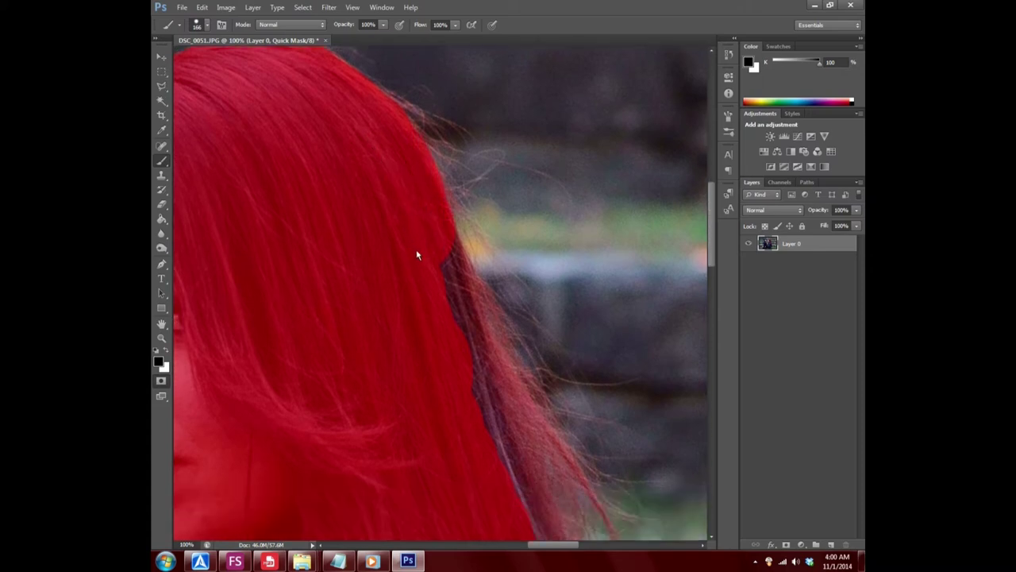
pyautogui.moveTo(417, 254); pyautogui.dragTo(439, 343)
pyautogui.scroll(-2, 435, 356)
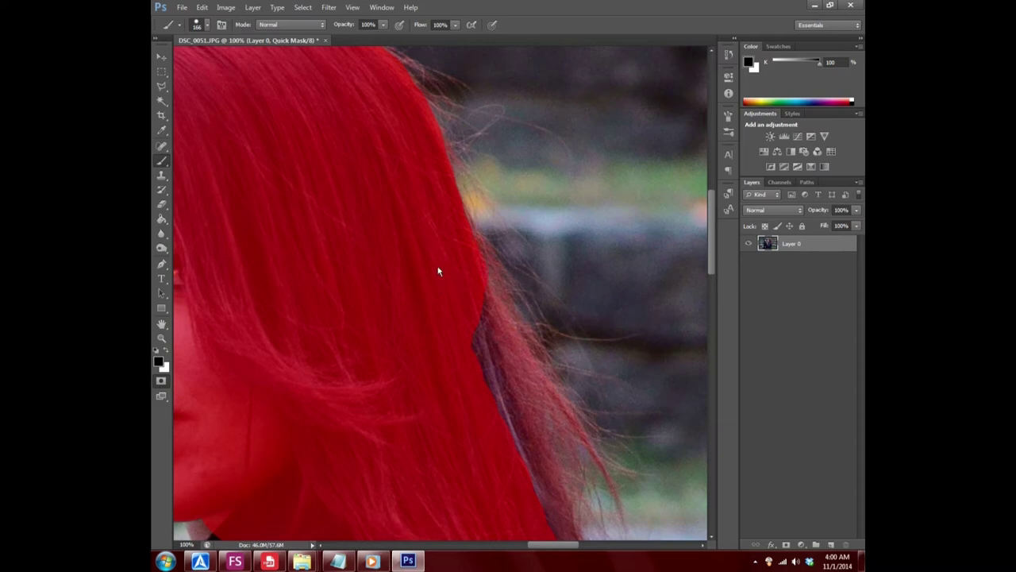
pyautogui.moveTo(445, 294); pyautogui.dragTo(481, 363)
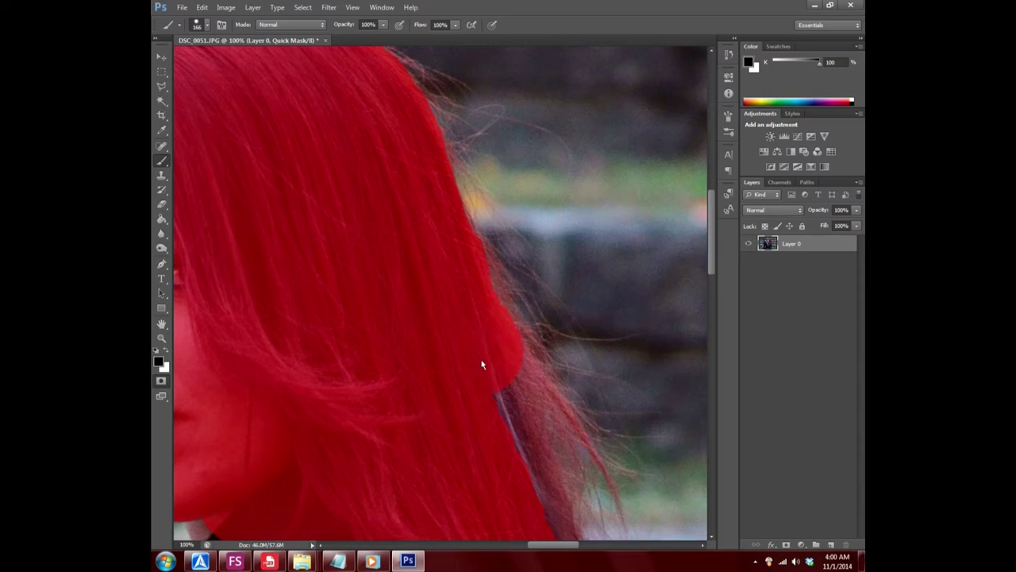
# - Continue the mask down the right hair edge, filling the remaining notches
pyautogui.scroll(-2, 483, 333)
pyautogui.moveTo(487, 295)
pyautogui.mouseDown()
pyautogui.moveTo(506, 393)
pyautogui.moveTo(526, 431)
pyautogui.mouseUp()
pyautogui.scroll(-2, 502, 339)
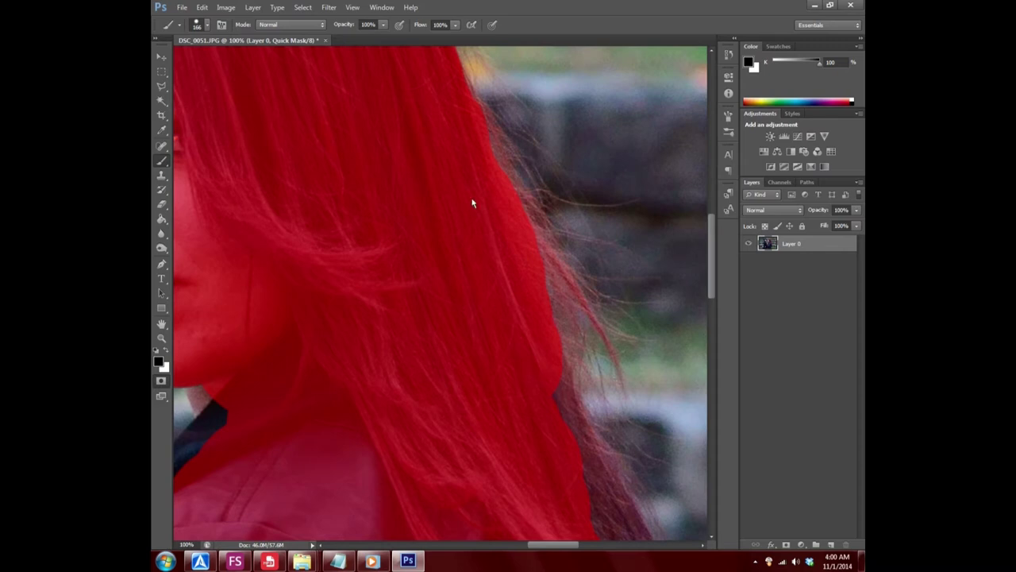
pyautogui.scroll(-3, 537, 399)
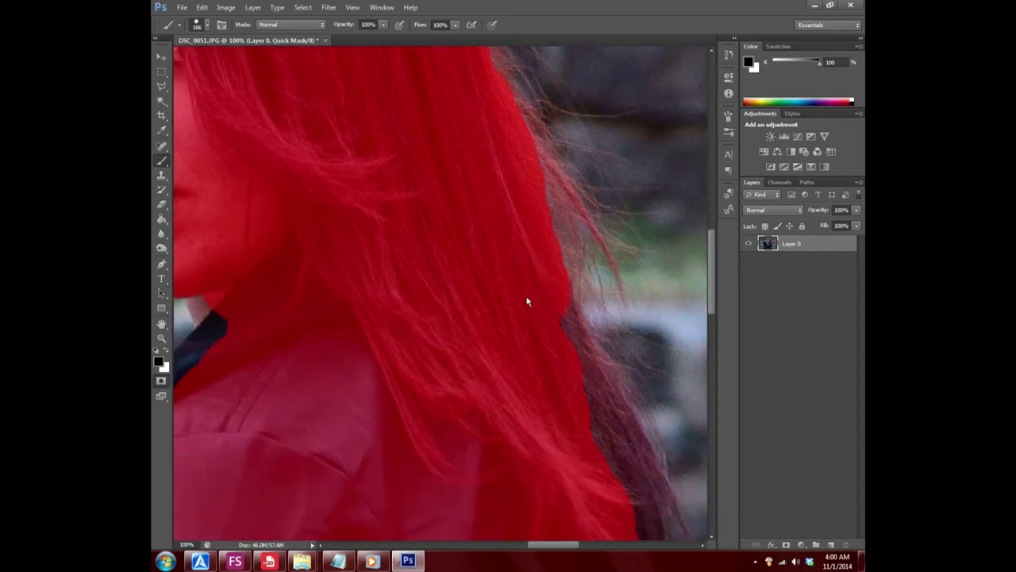
pyautogui.moveTo(531, 316); pyautogui.dragTo(546, 351)
pyautogui.moveTo(558, 378); pyautogui.dragTo(569, 393)
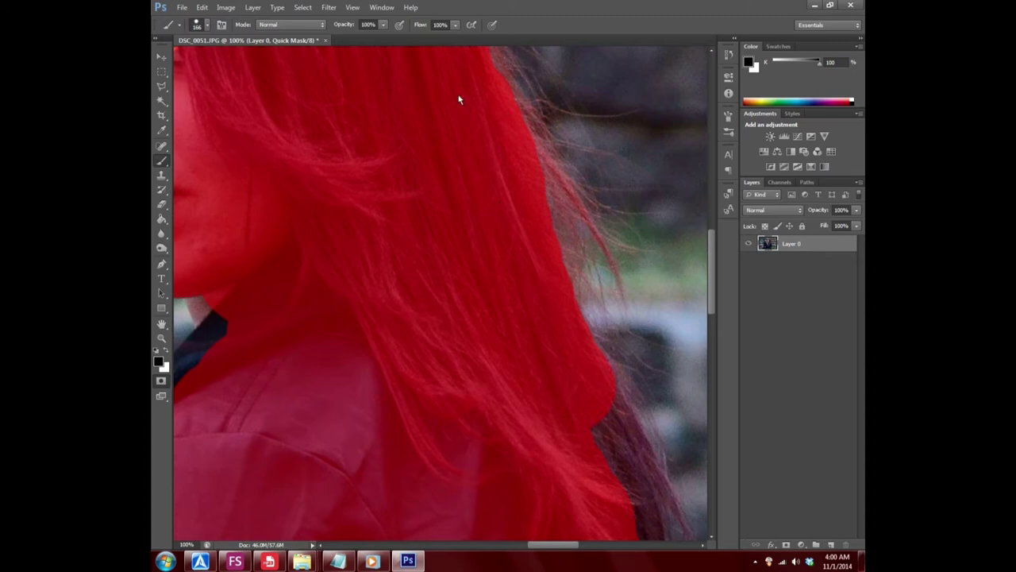
pyautogui.scroll(2, 502, 220)
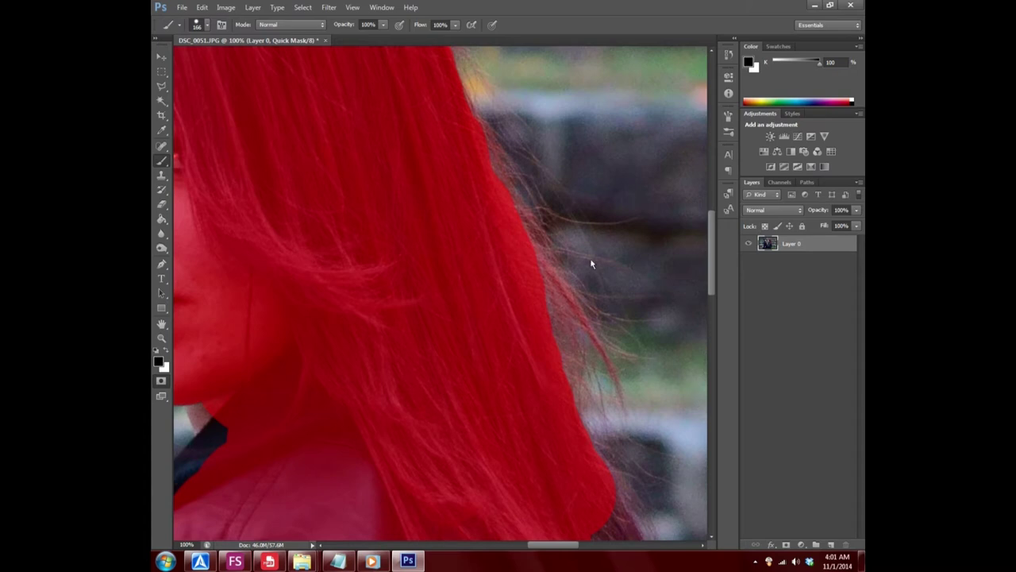
pyautogui.scroll(-1, 633, 405)
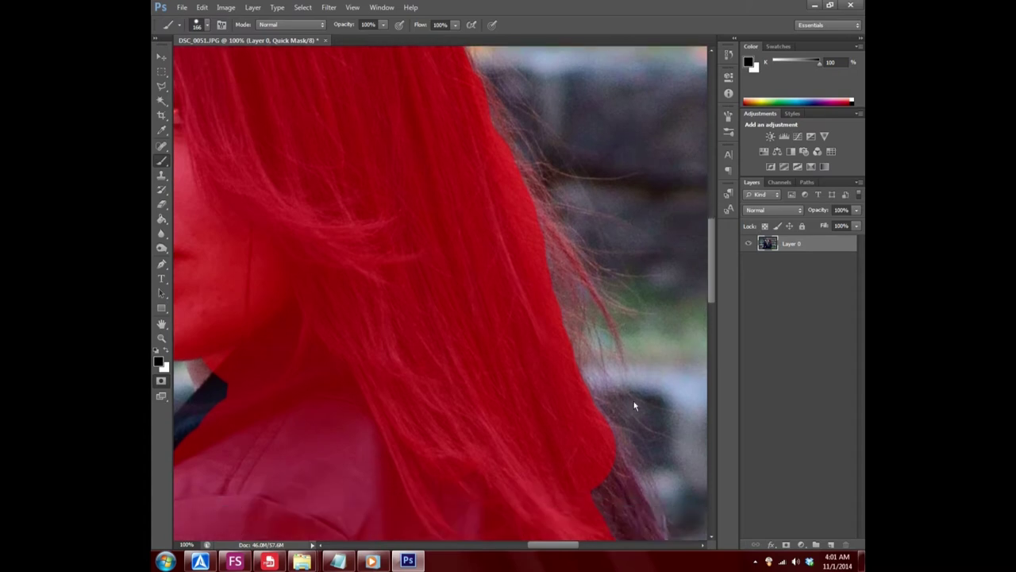
# - Paint white to remove mask from loose hair strands, then return to black
pyautogui.click(164, 353)
pyautogui.moveTo(570, 136)
pyautogui.mouseDown()
pyautogui.moveTo(538, 125)
pyautogui.moveTo(537, 152)
pyautogui.moveTo(582, 256)
pyautogui.mouseUp()
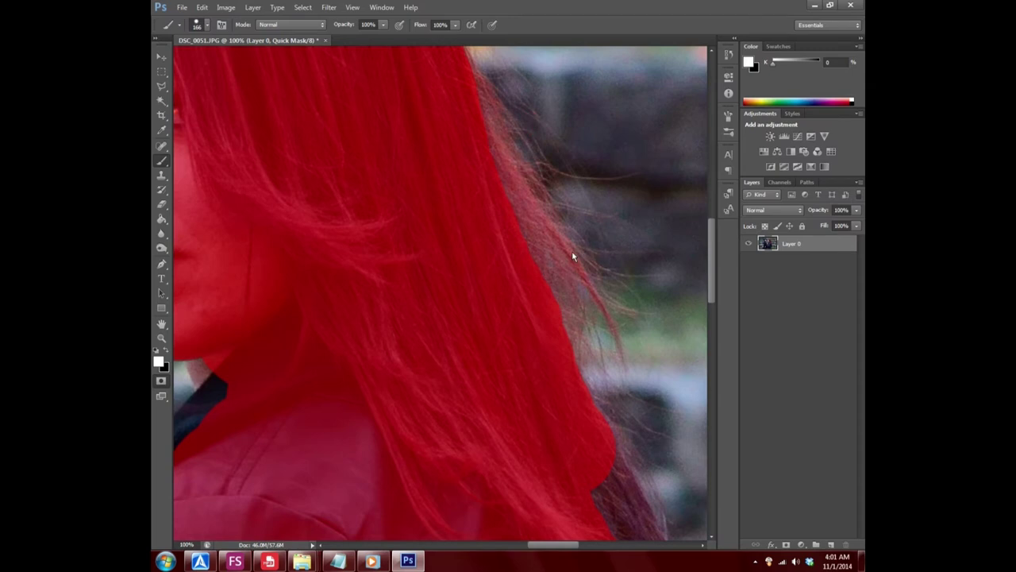
pyautogui.scroll(-2, 580, 239)
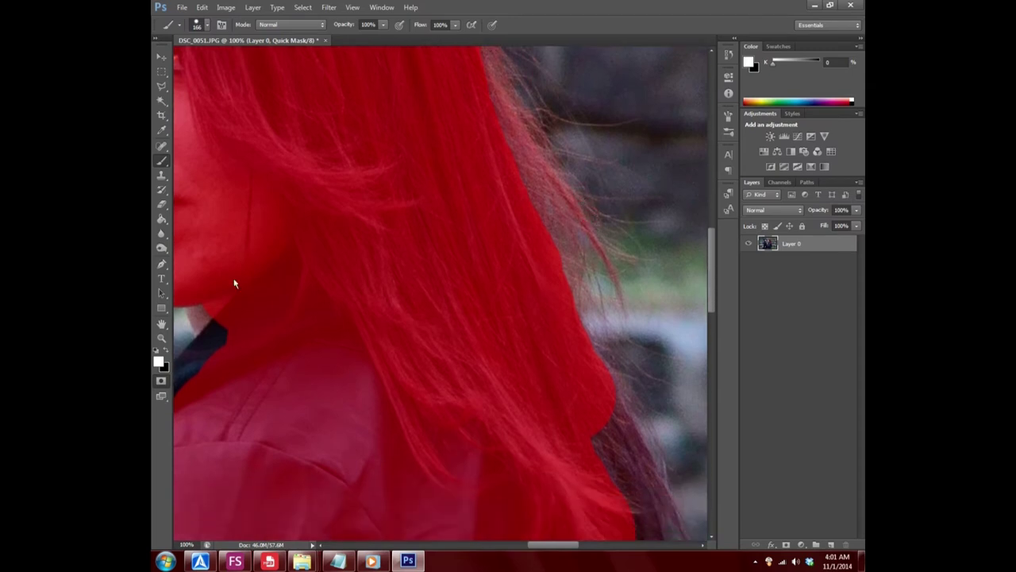
pyautogui.click(166, 356)
# - Mask the dark hair edge further down over the jacket
pyautogui.scroll(-2, 578, 413)
pyautogui.scroll(-1, 580, 405)
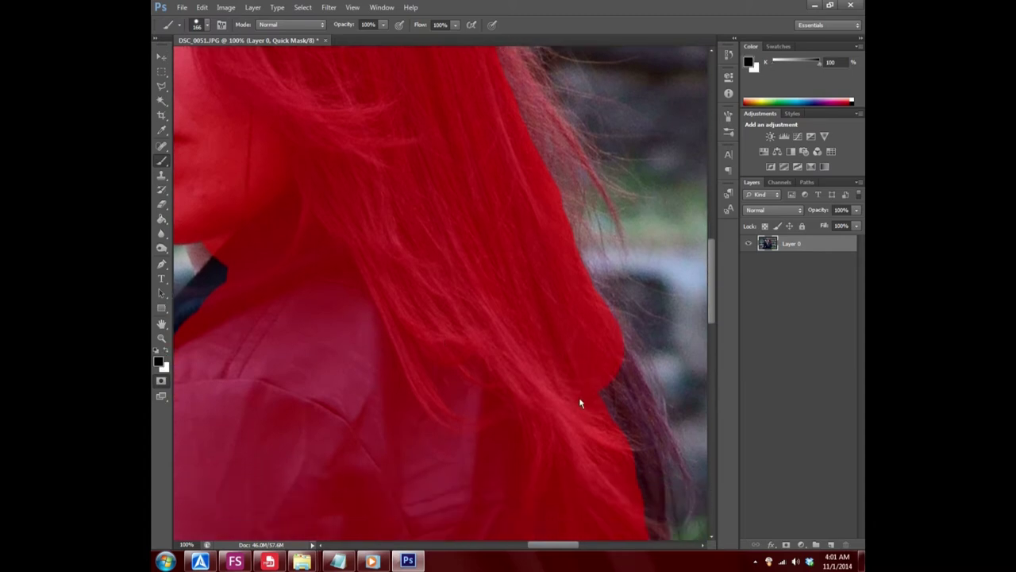
pyautogui.moveTo(580, 356)
pyautogui.mouseDown()
pyautogui.moveTo(612, 415)
pyautogui.moveTo(620, 389)
pyautogui.moveTo(637, 429)
pyautogui.mouseUp()
pyautogui.scroll(-2, 612, 421)
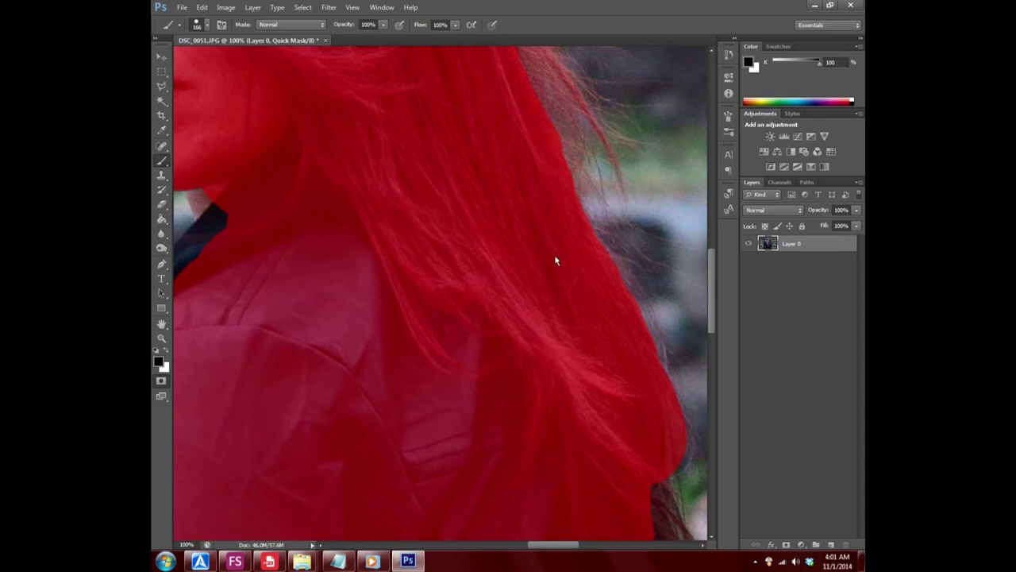
pyautogui.scroll(2, 528, 276)
pyautogui.scroll(1, 524, 294)
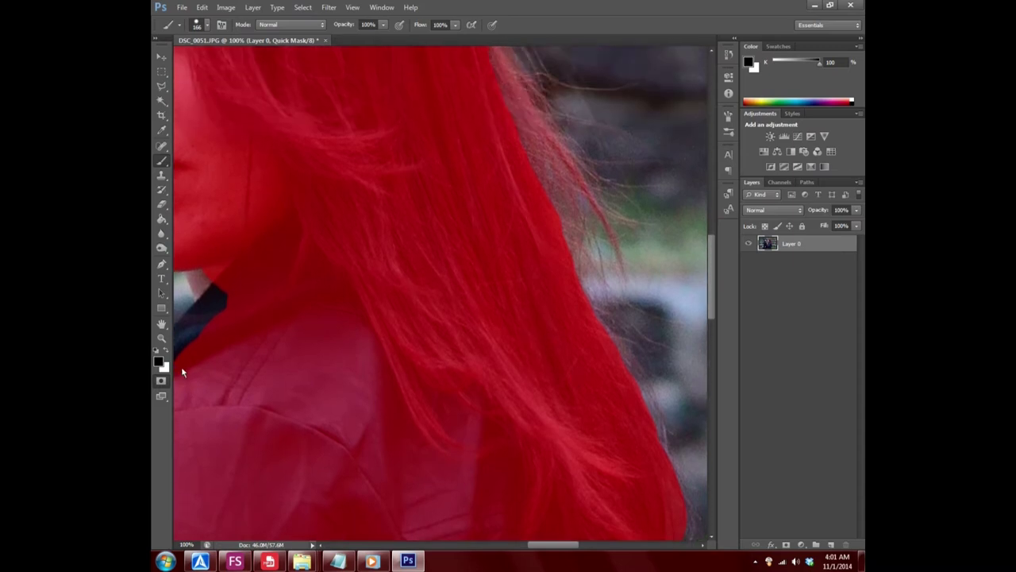
pyautogui.click(164, 350)
pyautogui.scroll(-3, 658, 352)
pyautogui.scroll(-2, 647, 396)
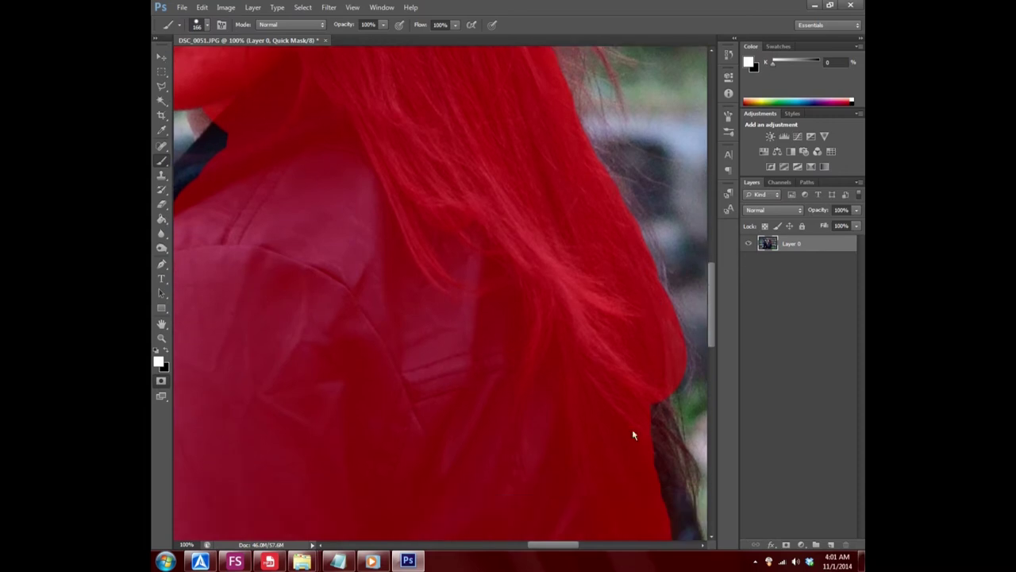
pyautogui.click(165, 351)
pyautogui.scroll(-2, 623, 413)
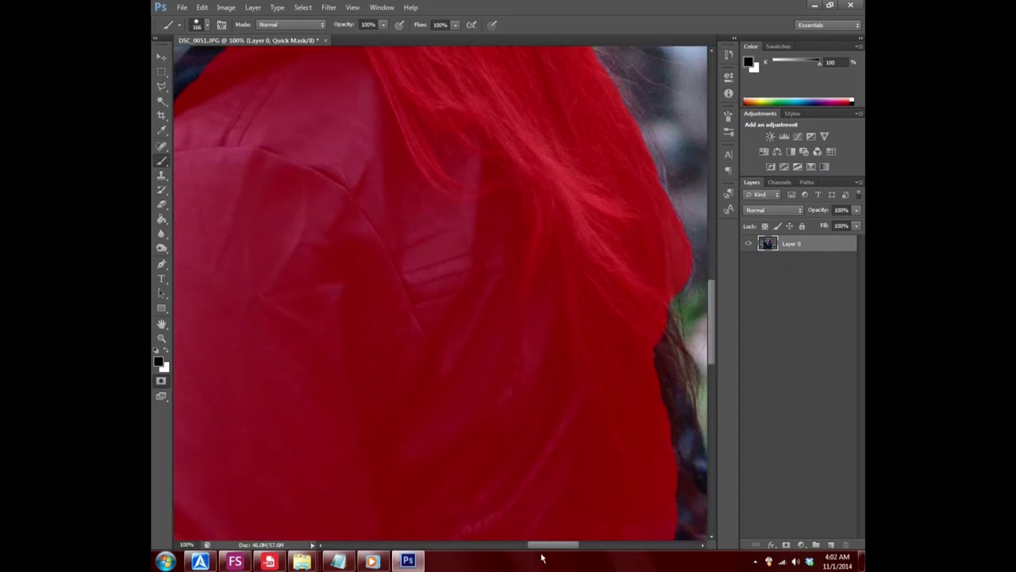
# - Extend the mask down the dark hair edge beside the jacket
pyautogui.moveTo(550, 546); pyautogui.dragTo(586, 553)
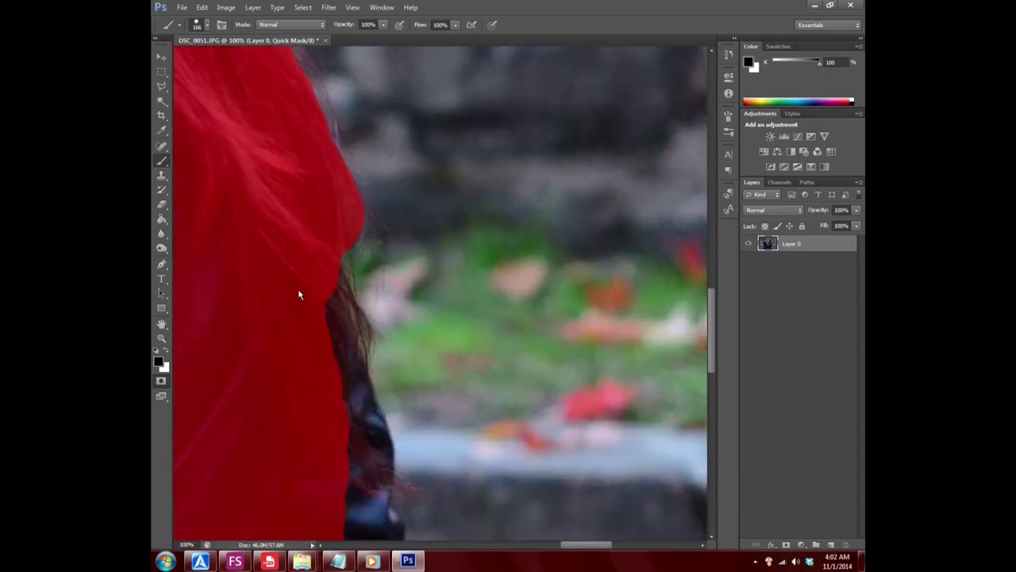
pyautogui.moveTo(303, 294); pyautogui.dragTo(318, 368)
pyautogui.scroll(-1, 354, 391)
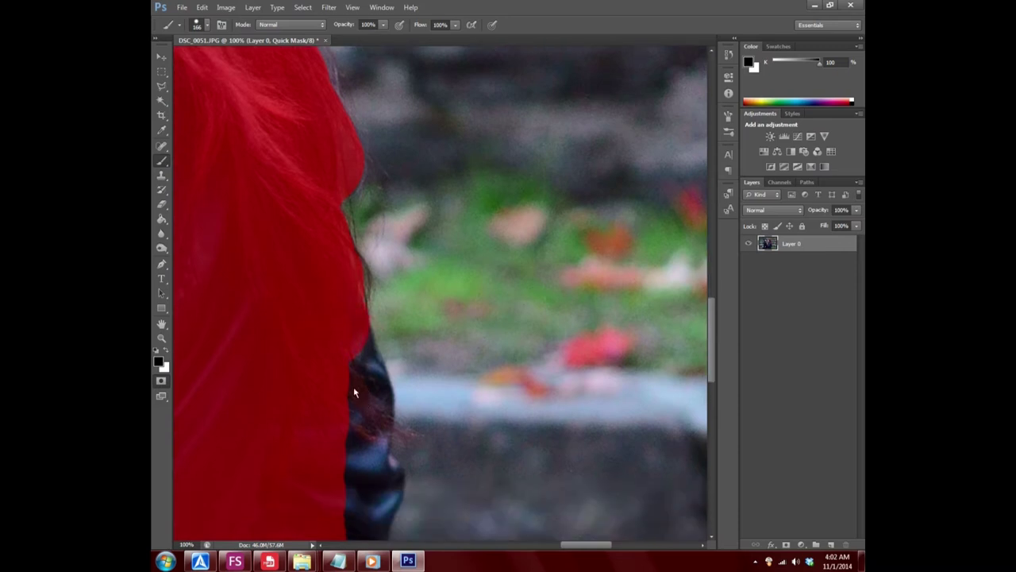
pyautogui.moveTo(329, 347); pyautogui.dragTo(349, 424)
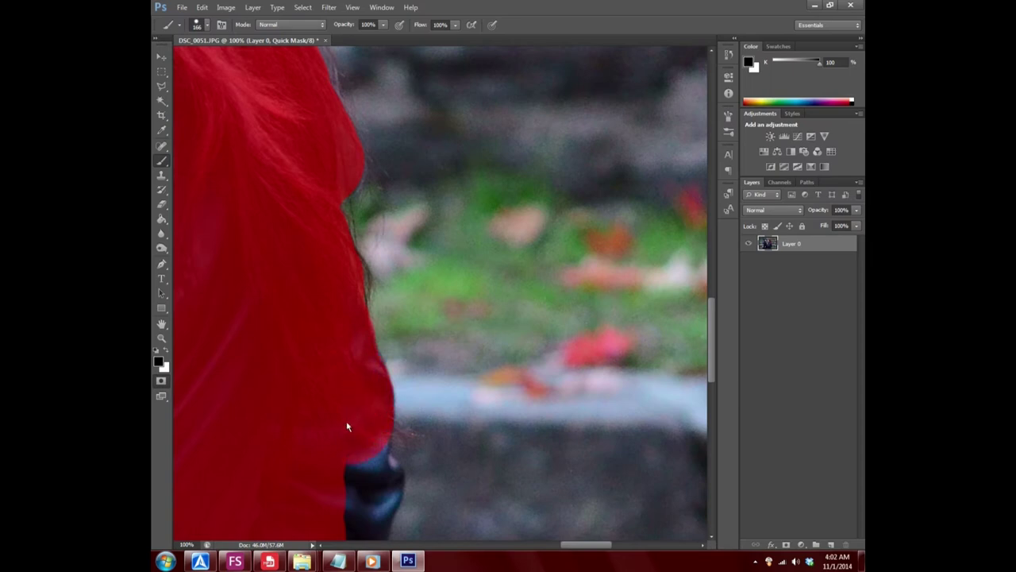
pyautogui.scroll(-1, 349, 429)
pyautogui.scroll(-1, 350, 428)
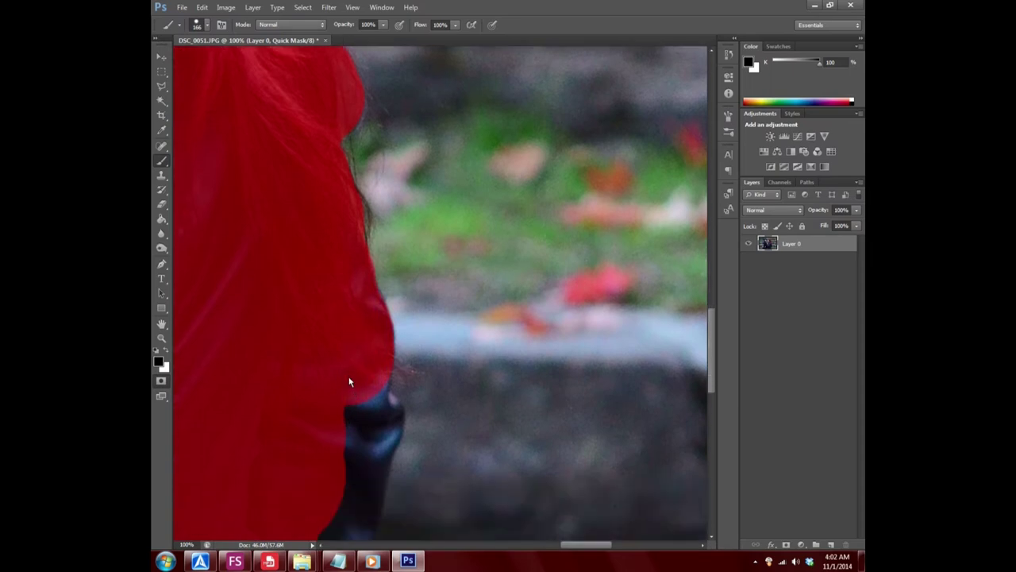
pyautogui.moveTo(345, 370); pyautogui.dragTo(355, 427)
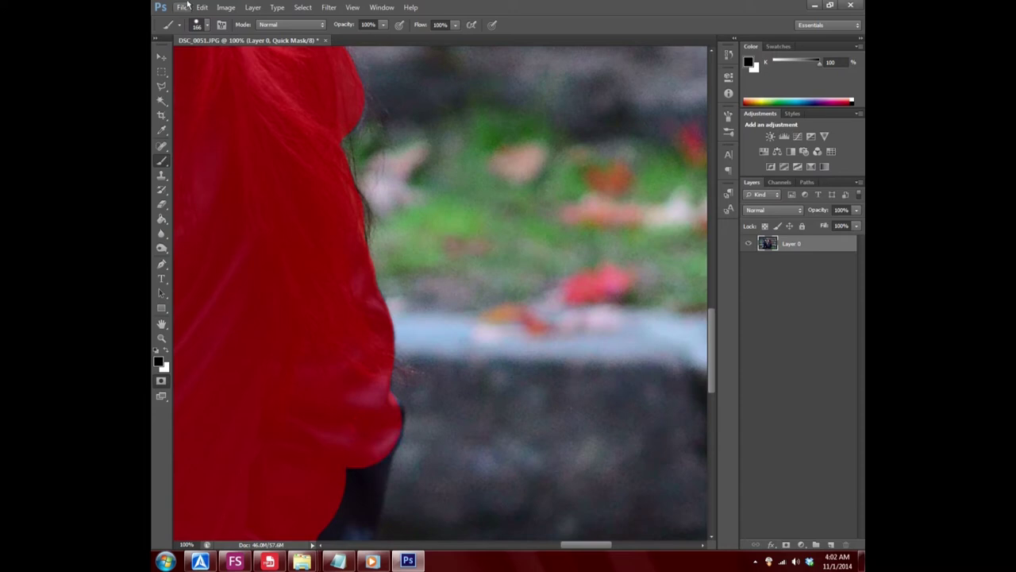
# - Shrink the brush to 93 px and cover the dark gaps along the mask edge
pyautogui.click(206, 25)
pyautogui.moveTo(233, 61); pyautogui.dragTo(217, 60)
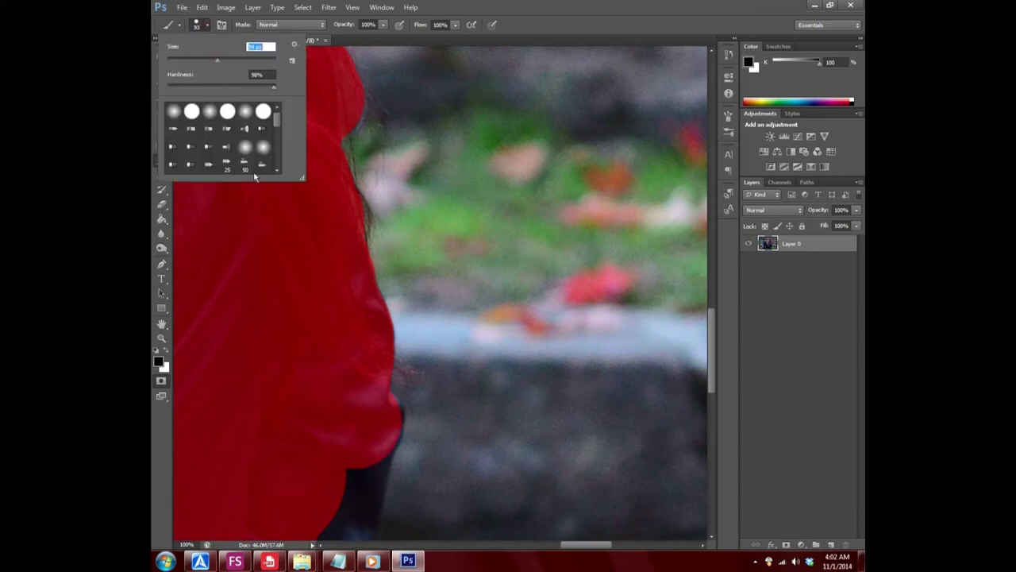
pyautogui.click(380, 424)
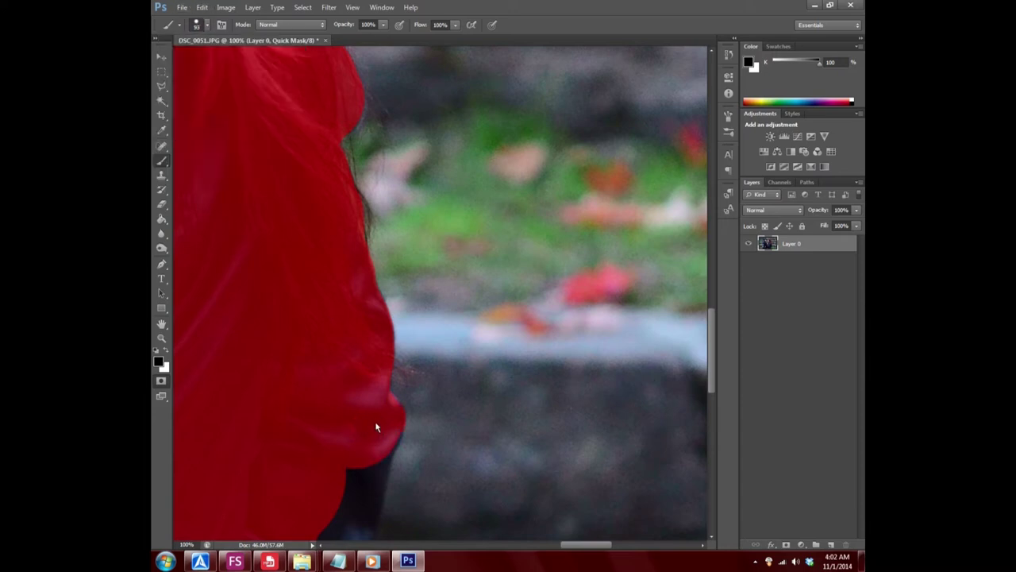
pyautogui.scroll(-2, 365, 405)
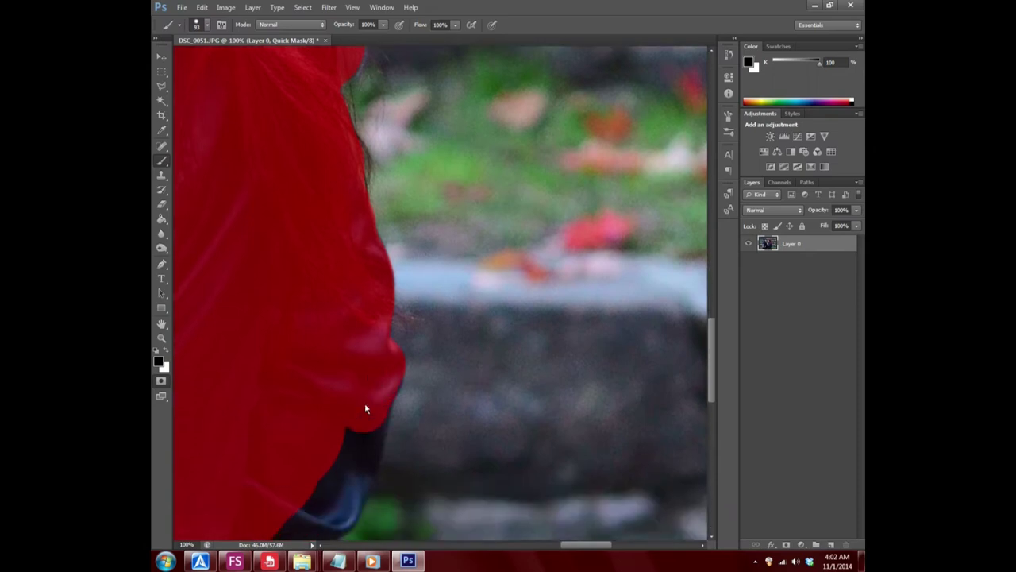
pyautogui.moveTo(366, 402); pyautogui.dragTo(377, 379)
pyautogui.scroll(-4, 357, 396)
pyautogui.click(340, 398)
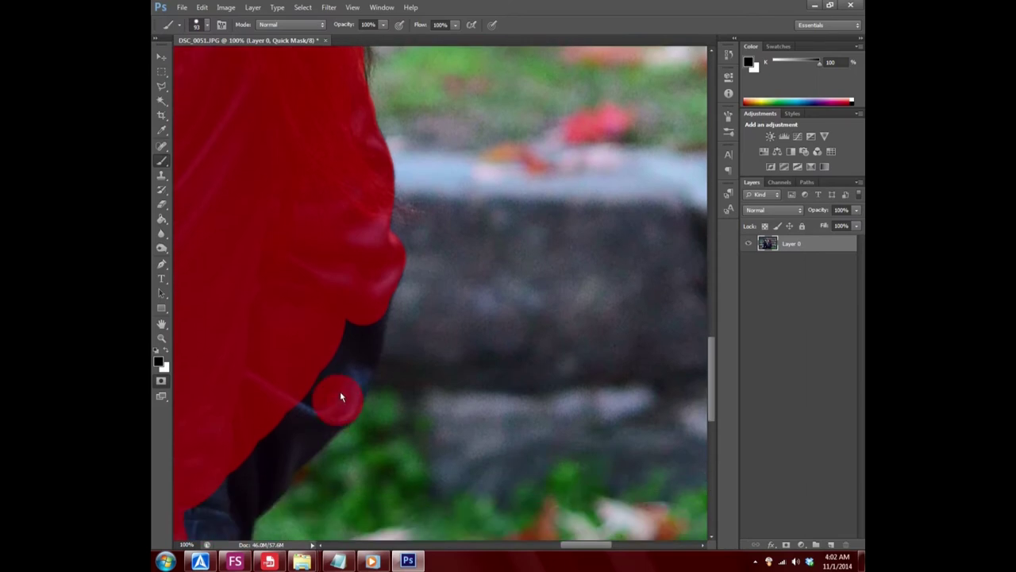
pyautogui.click(350, 374)
pyautogui.click(358, 340)
pyautogui.click(361, 332)
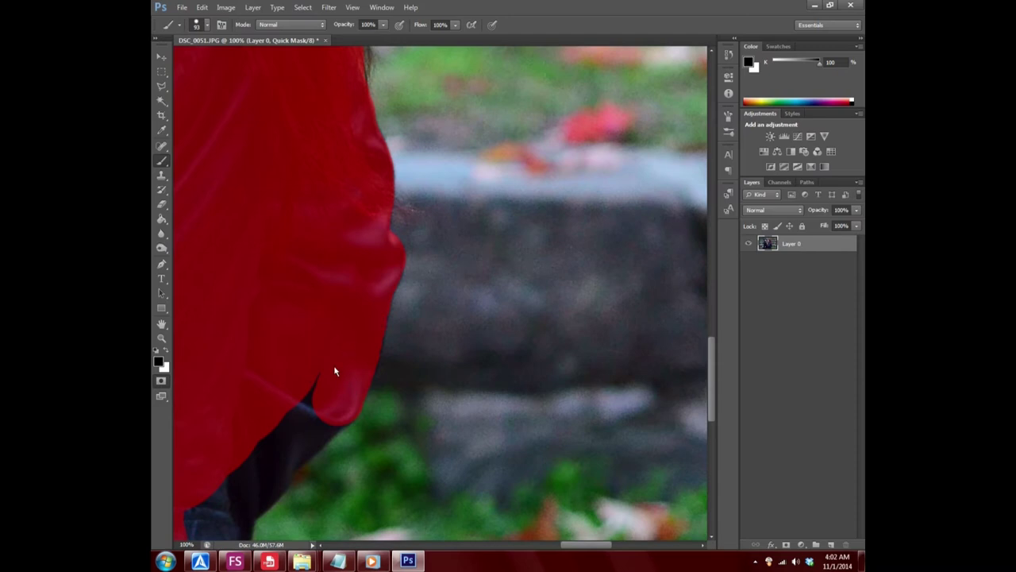
# - Mask the dark notch and strap down to the bottom of the photo
pyautogui.scroll(-3, 334, 371)
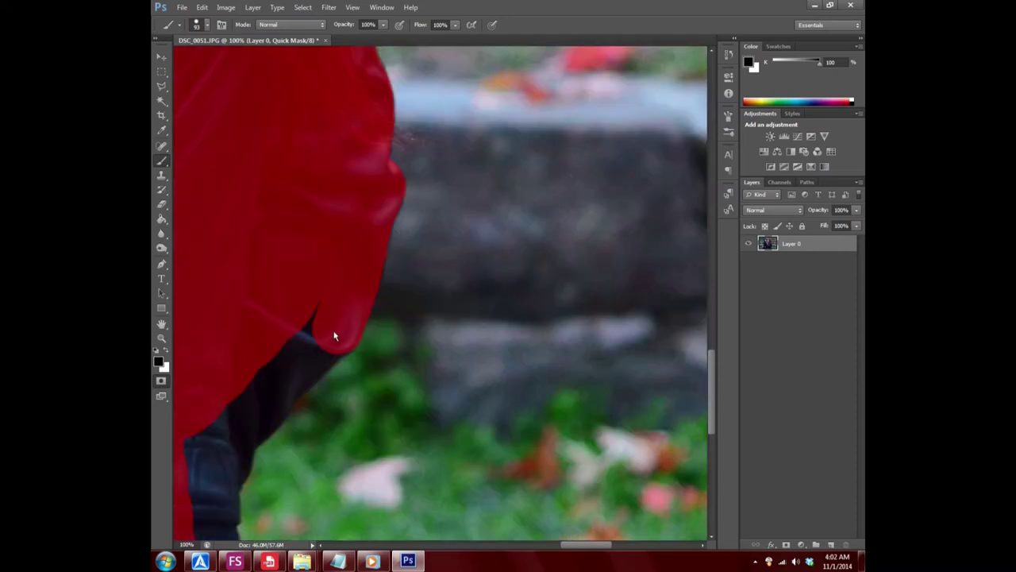
pyautogui.moveTo(334, 335)
pyautogui.mouseDown()
pyautogui.moveTo(289, 357)
pyautogui.moveTo(297, 367)
pyautogui.moveTo(255, 417)
pyautogui.mouseUp()
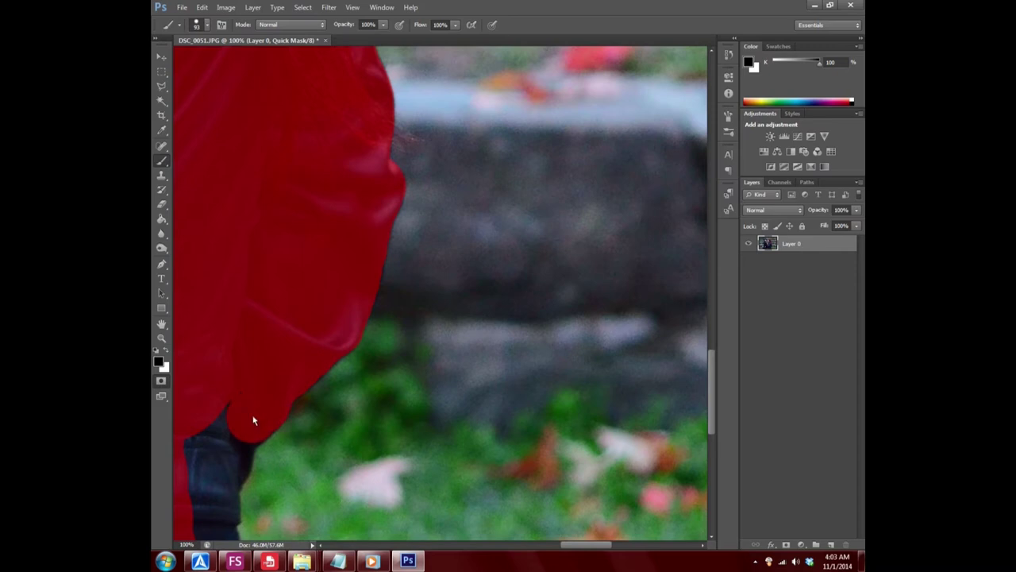
pyautogui.moveTo(248, 429); pyautogui.dragTo(208, 446)
pyautogui.scroll(-2, 208, 447)
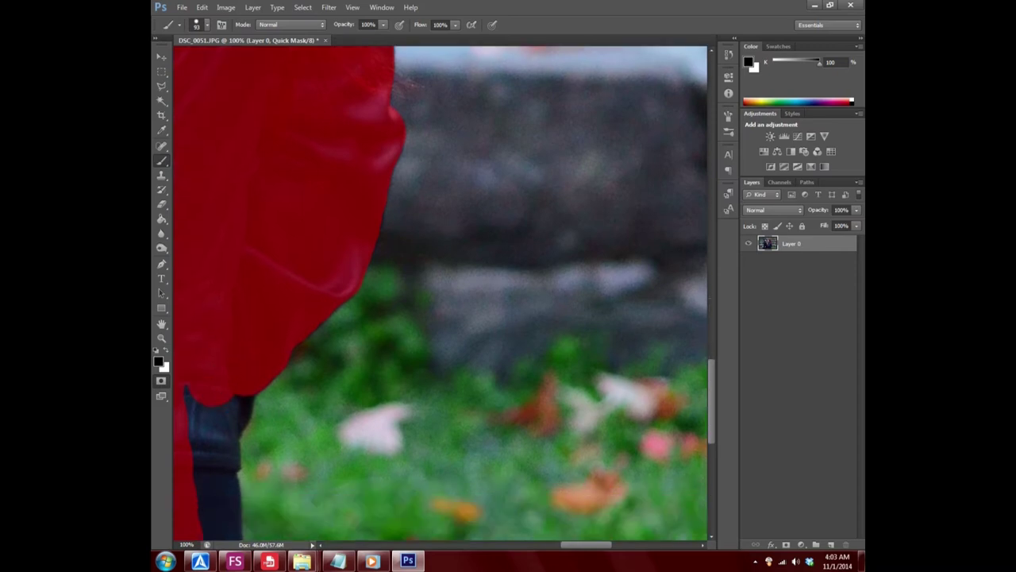
pyautogui.moveTo(563, 544); pyautogui.dragTo(550, 544)
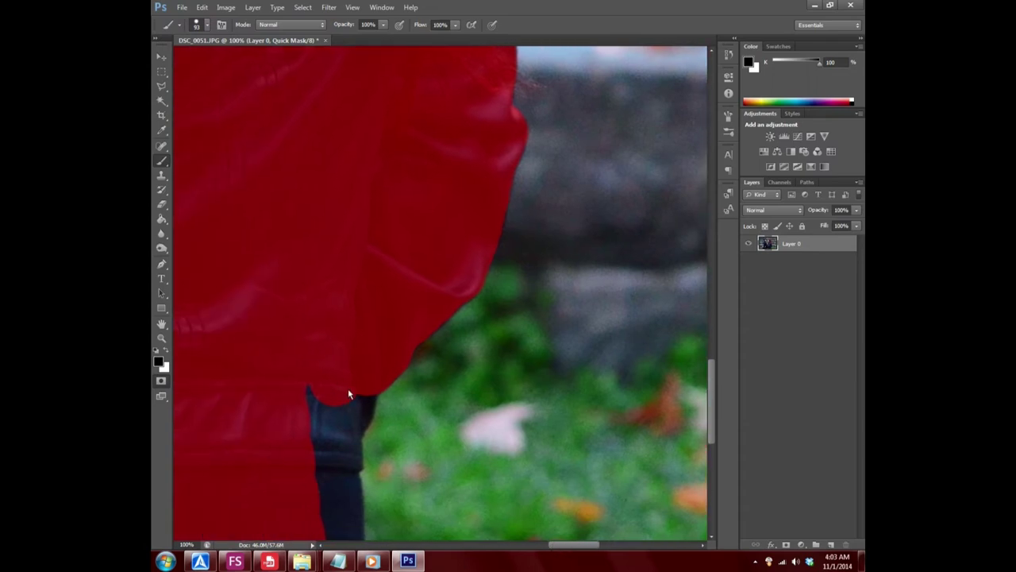
pyautogui.moveTo(348, 393); pyautogui.dragTo(347, 411)
pyautogui.moveTo(313, 390)
pyautogui.mouseDown()
pyautogui.moveTo(323, 467)
pyautogui.moveTo(330, 418)
pyautogui.mouseUp()
pyautogui.scroll(-3, 319, 473)
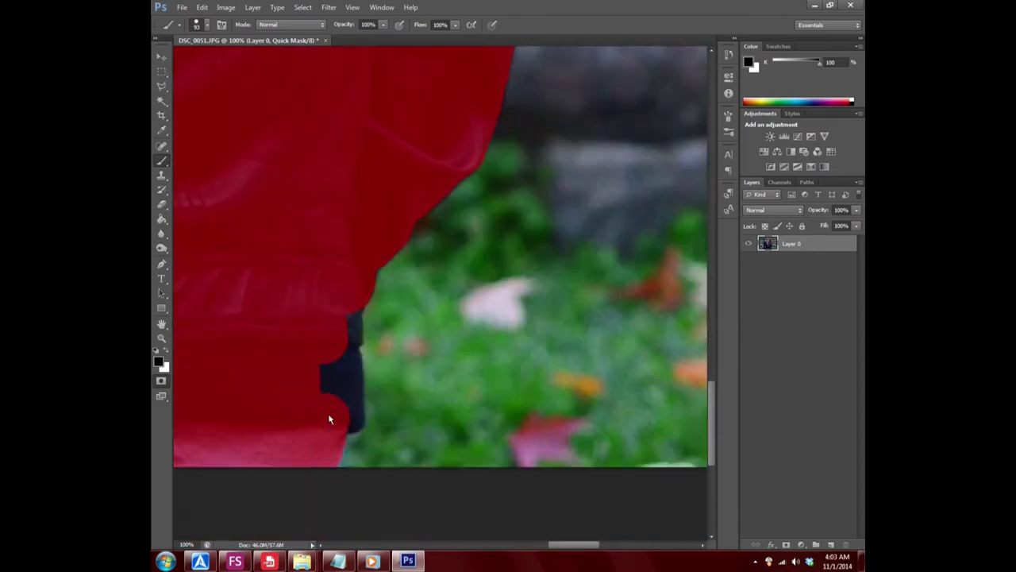
pyautogui.moveTo(322, 381); pyautogui.dragTo(337, 336)
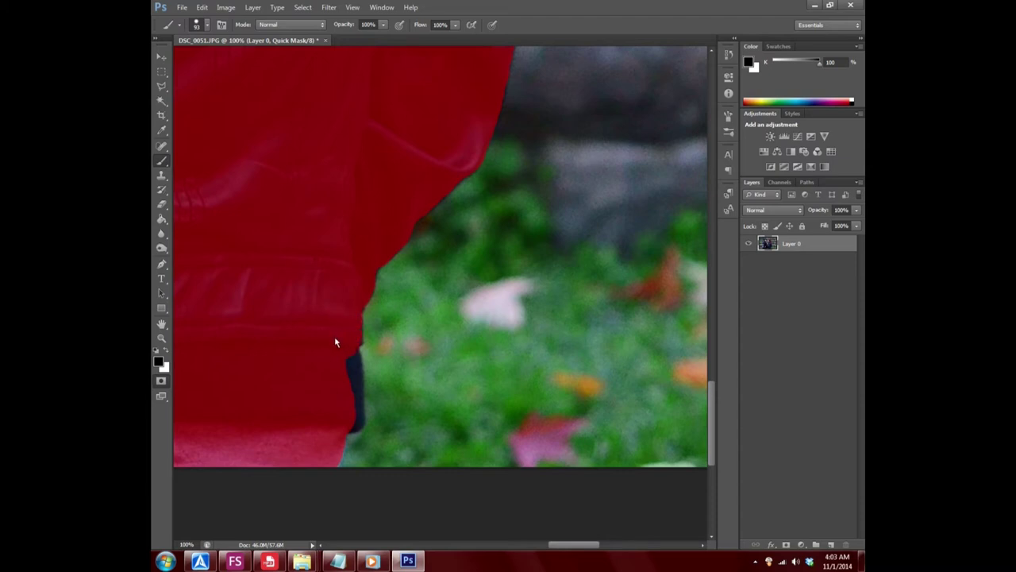
pyautogui.click(334, 347)
# - Undo the last mask stroke with Step Backward and repaint the dark notch
pyautogui.click(202, 7)
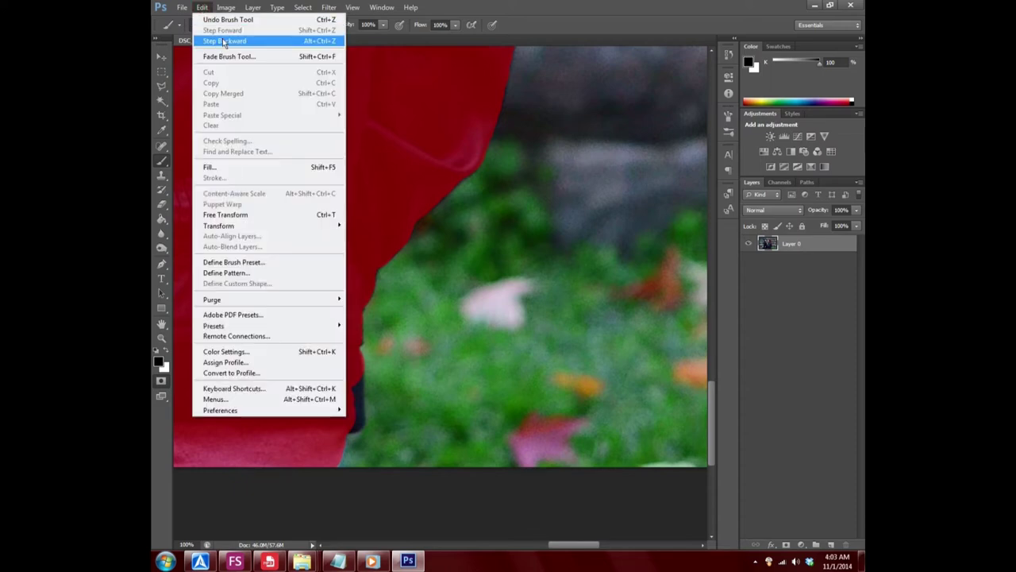
pyautogui.click(224, 41)
pyautogui.click(337, 367)
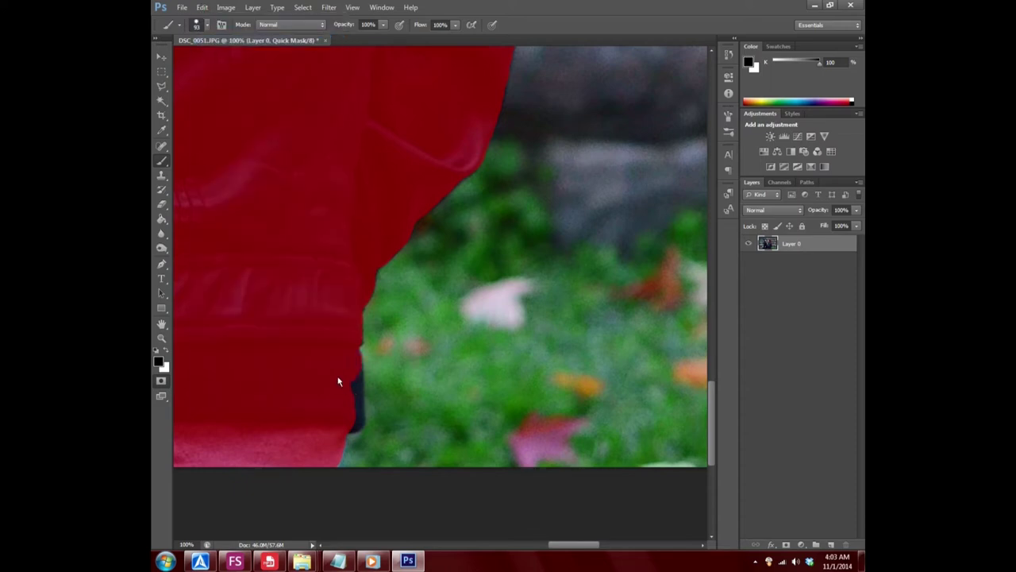
pyautogui.moveTo(336, 380); pyautogui.dragTo(336, 415)
# - Shrink the brush to 32 px, leaving the mask unchanged
pyautogui.click(206, 25)
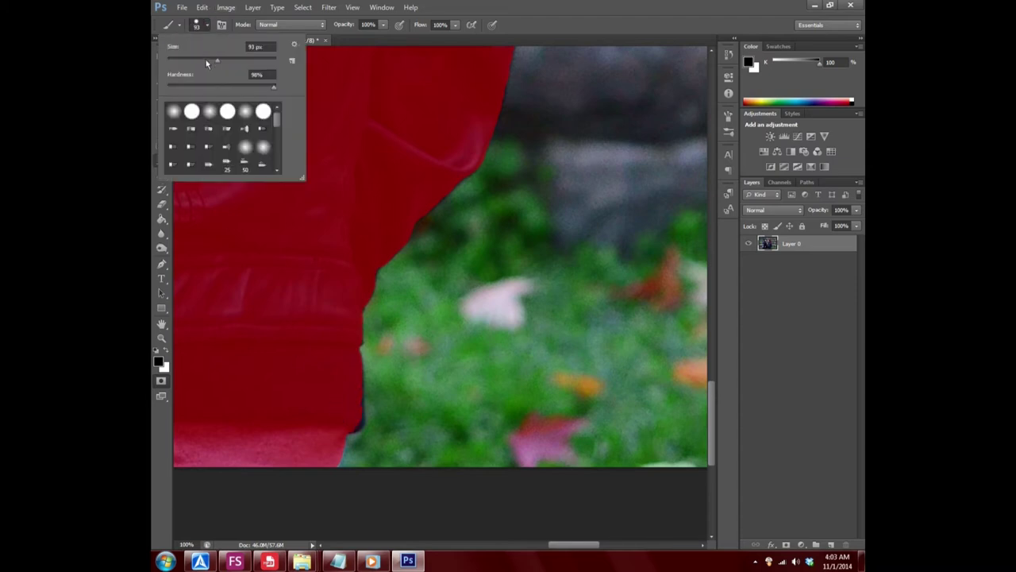
pyautogui.moveTo(206, 62); pyautogui.dragTo(184, 62)
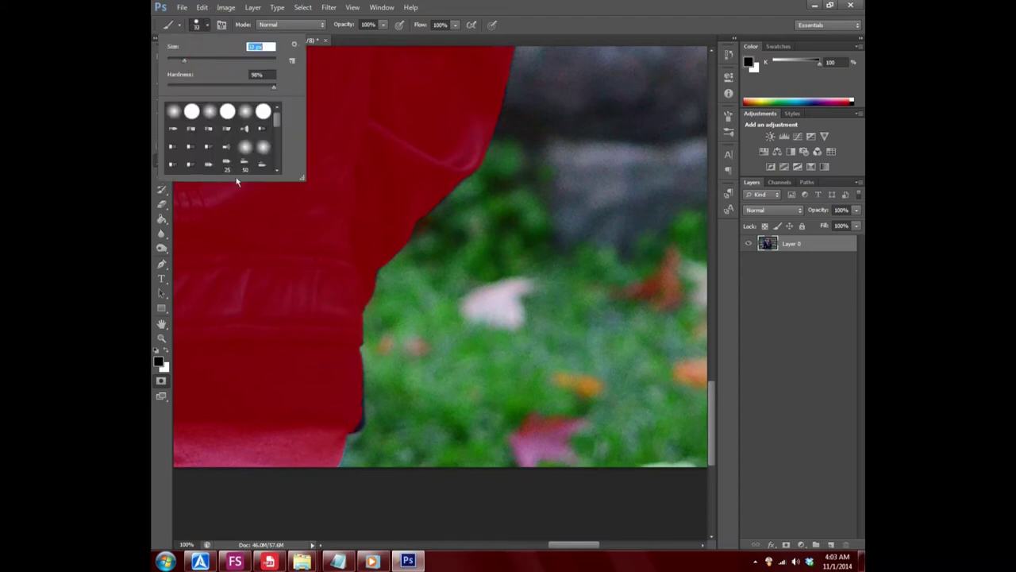
pyautogui.click(350, 429)
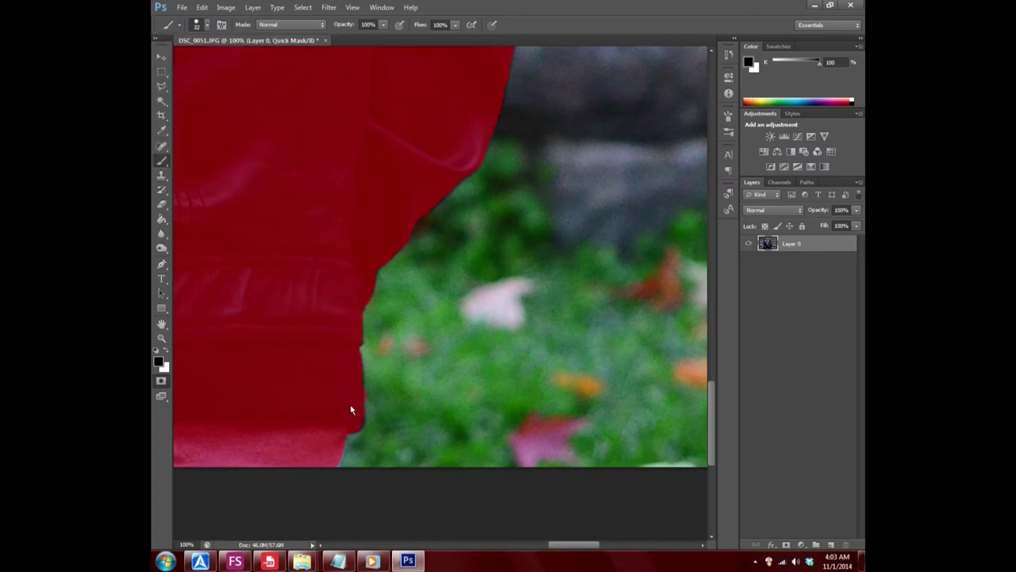
pyautogui.click(203, 7)
pyautogui.click(213, 41)
# - Set the brush to 81 px and mask the dark strip at the image bottom
pyautogui.scroll(2, 412, 397)
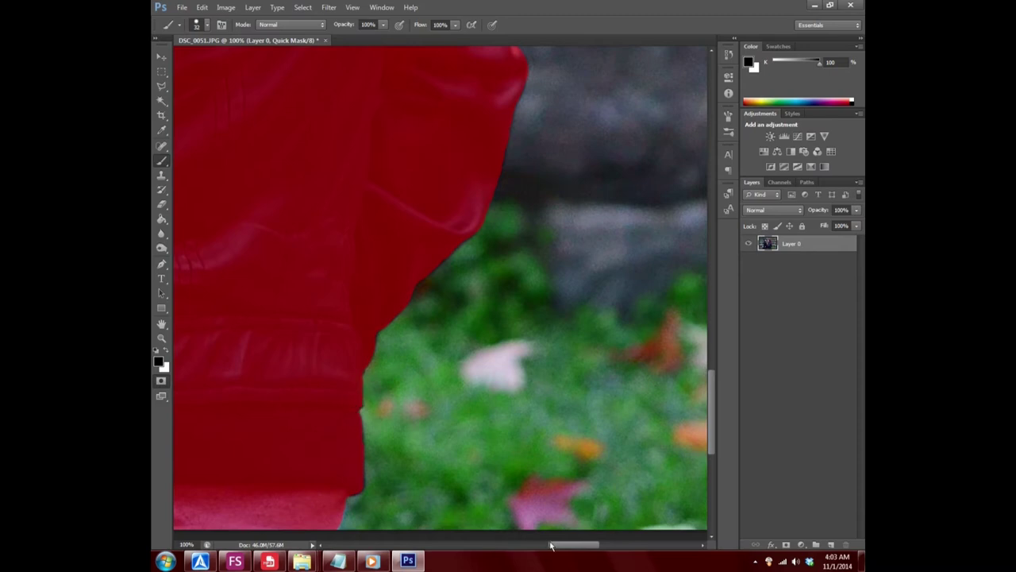
pyautogui.moveTo(559, 544)
pyautogui.mouseDown()
pyautogui.moveTo(457, 532)
pyautogui.moveTo(366, 492)
pyautogui.mouseUp()
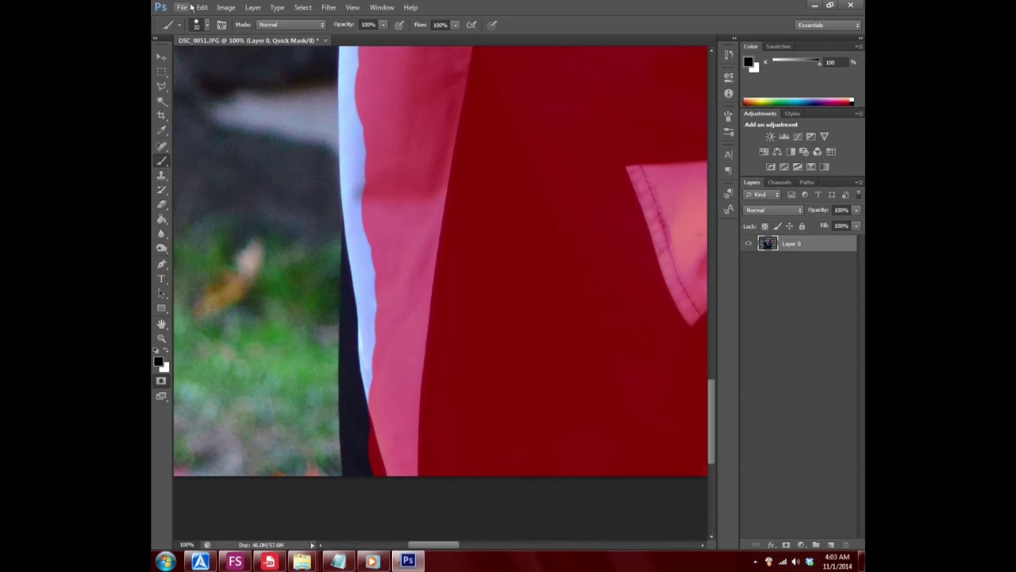
pyautogui.click(208, 25)
pyautogui.moveTo(205, 62); pyautogui.dragTo(221, 62)
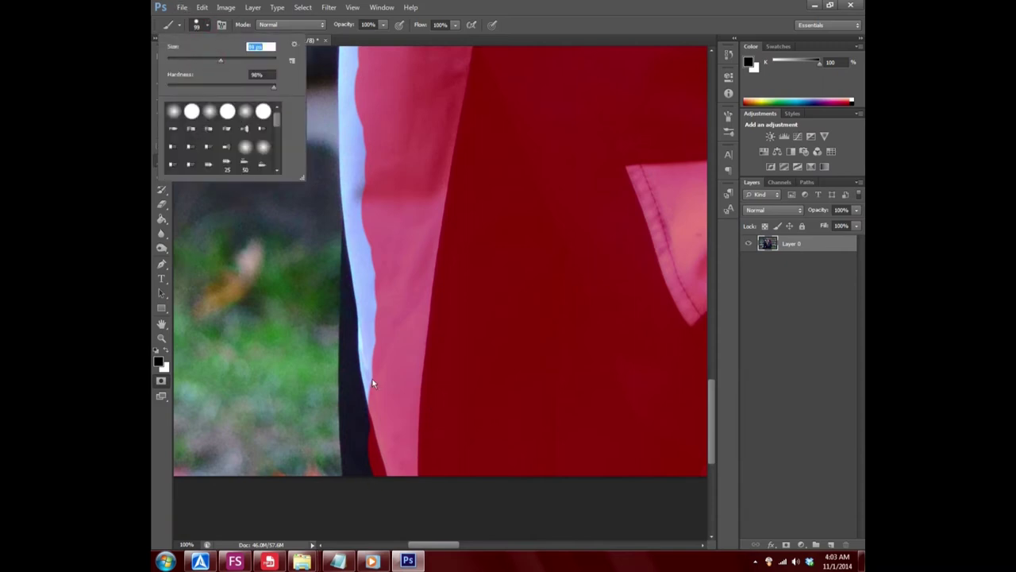
pyautogui.click(367, 472)
pyautogui.click(370, 469)
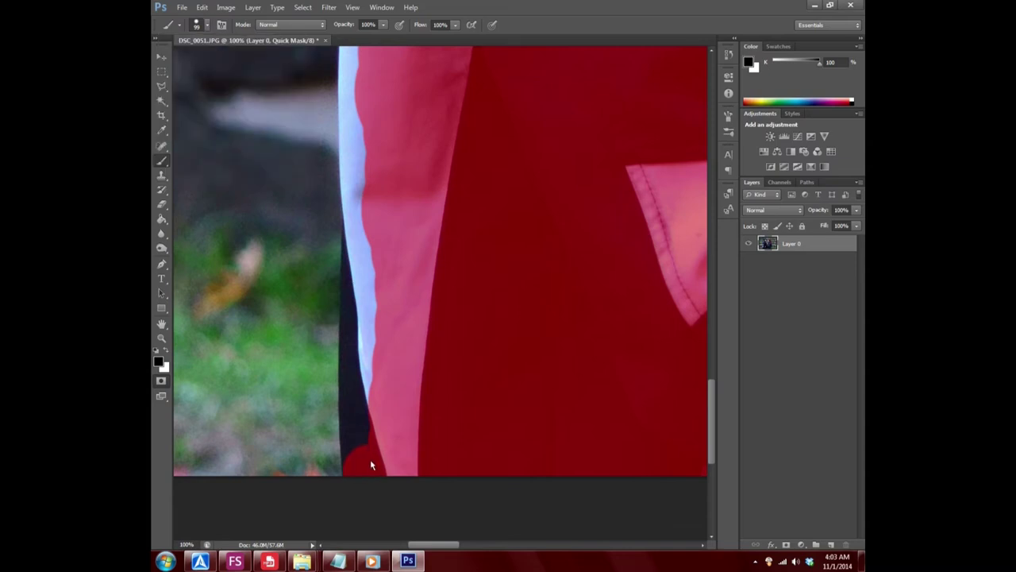
pyautogui.click(368, 433)
pyautogui.click(368, 419)
pyautogui.click(366, 401)
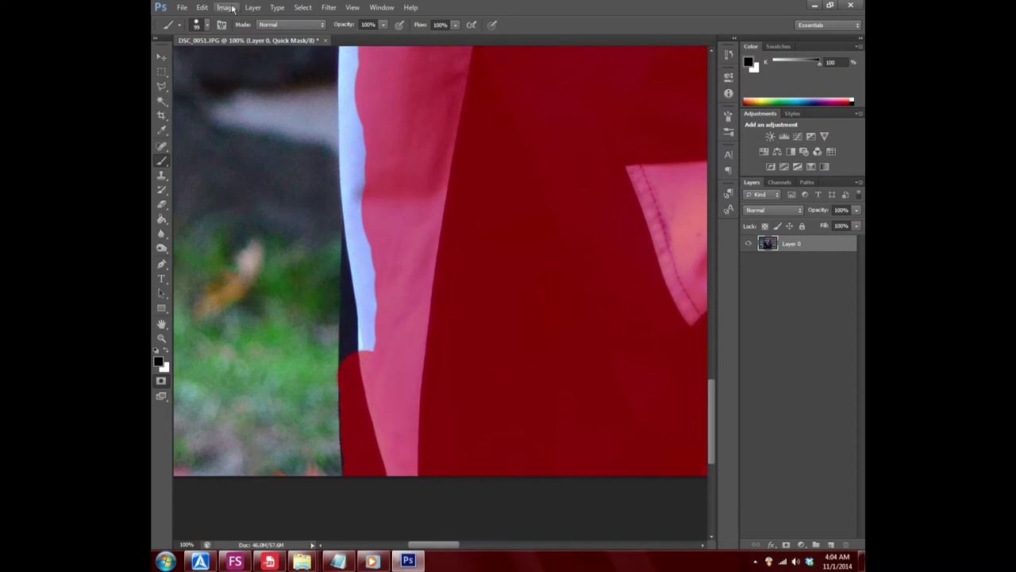
# - Swap to white and back to black, then mask the light-blue strip's lower tip
pyautogui.click(167, 356)
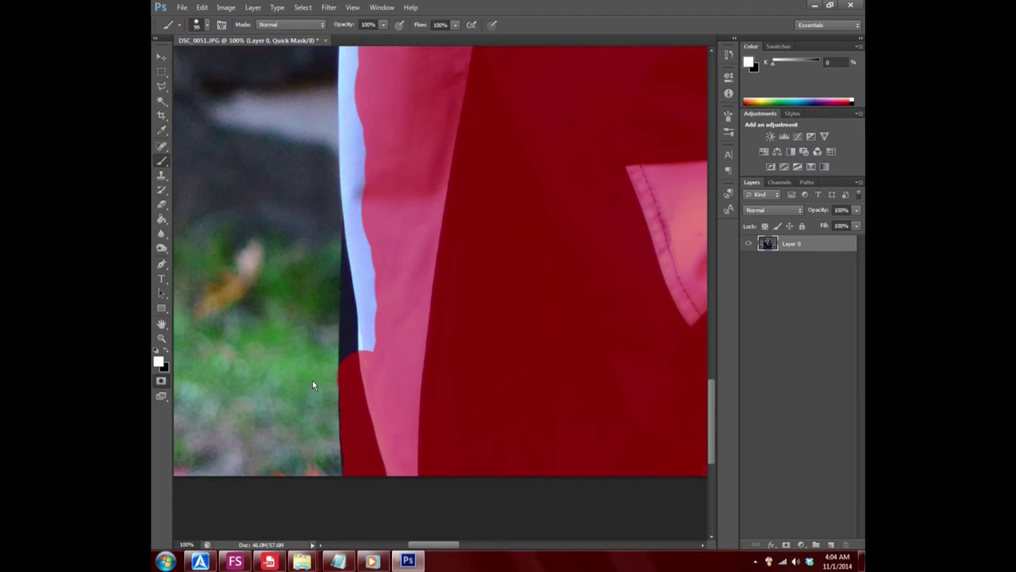
pyautogui.press('x')
pyautogui.scroll(3, 381, 467)
pyautogui.scroll(2, 380, 467)
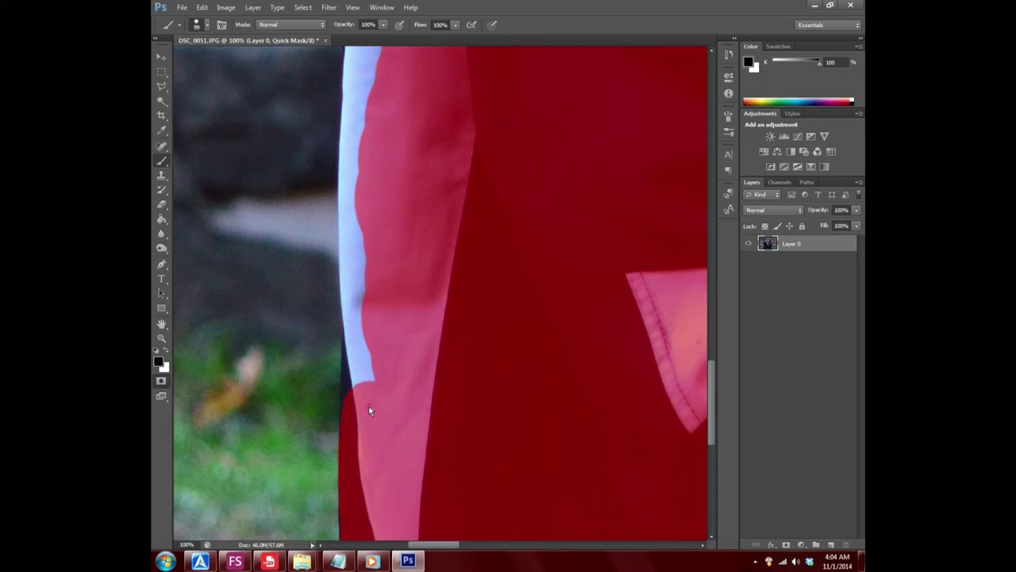
pyautogui.moveTo(369, 409); pyautogui.dragTo(368, 399)
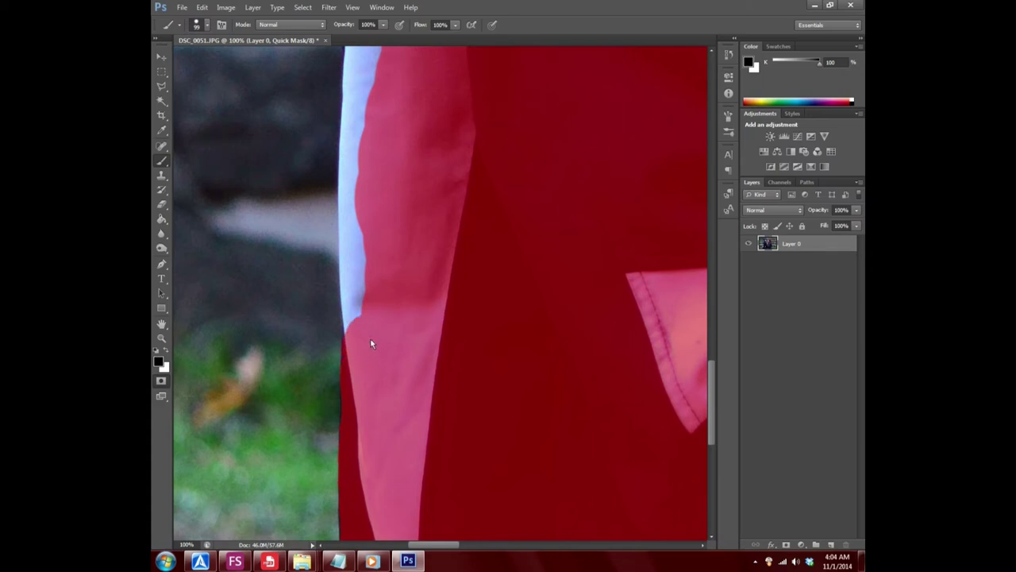
# - Enlarge the brush to 257 px and mask up the white sleeve edge
pyautogui.scroll(3, 435, 452)
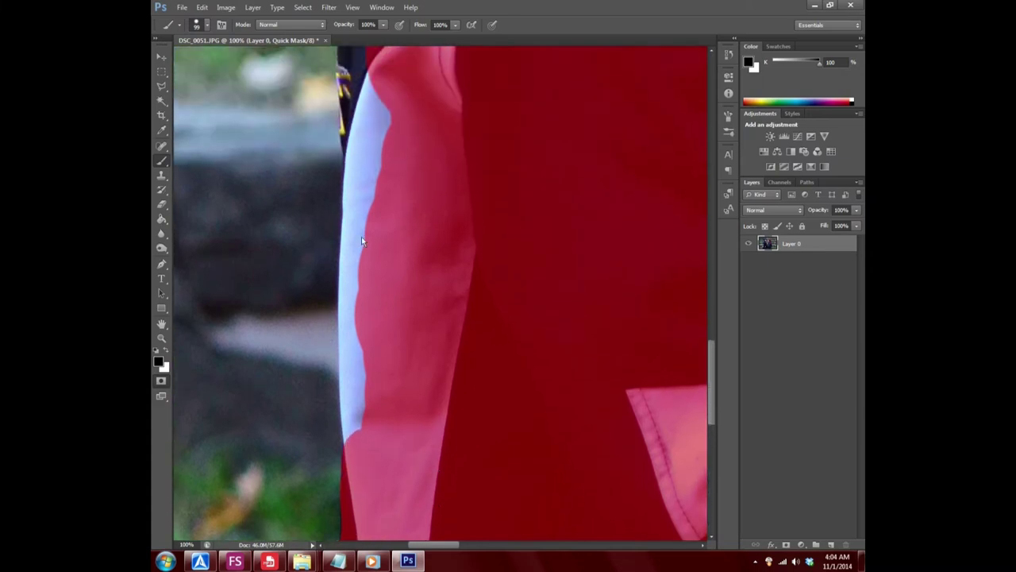
pyautogui.click(206, 25)
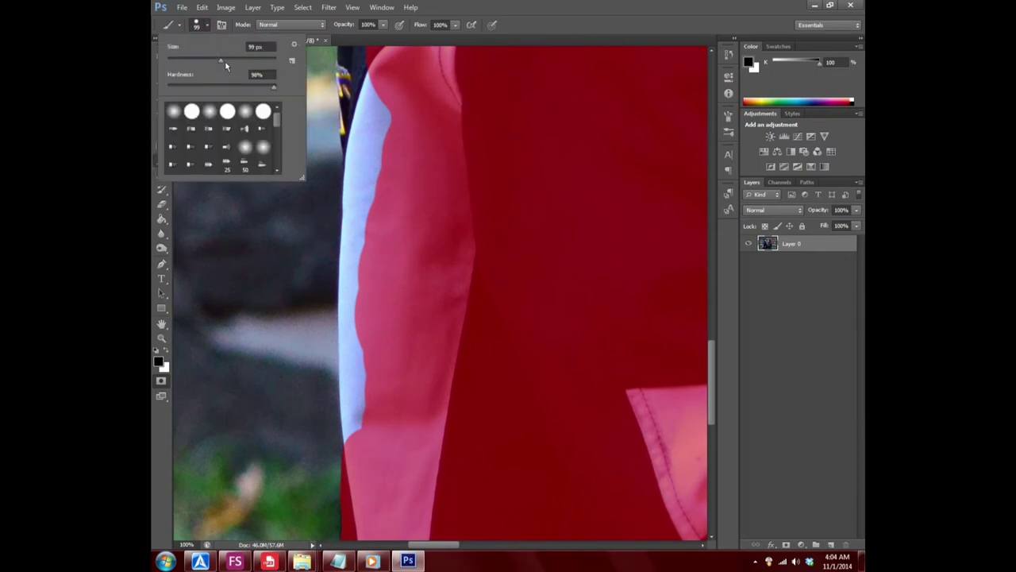
pyautogui.moveTo(224, 62); pyautogui.dragTo(254, 61)
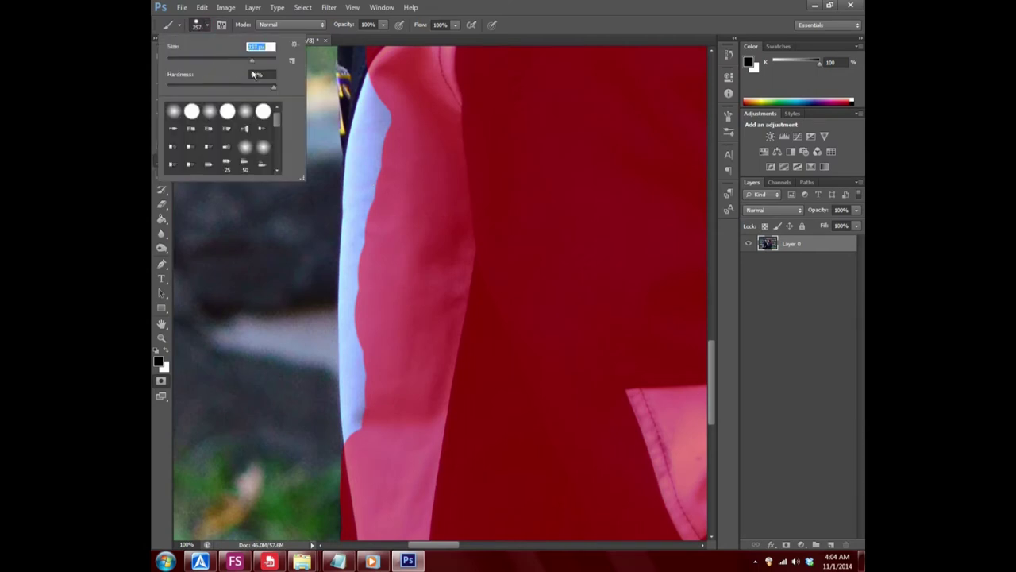
pyautogui.click(412, 427)
pyautogui.moveTo(413, 415); pyautogui.dragTo(411, 300)
pyautogui.scroll(2, 424, 339)
pyautogui.scroll(2, 424, 340)
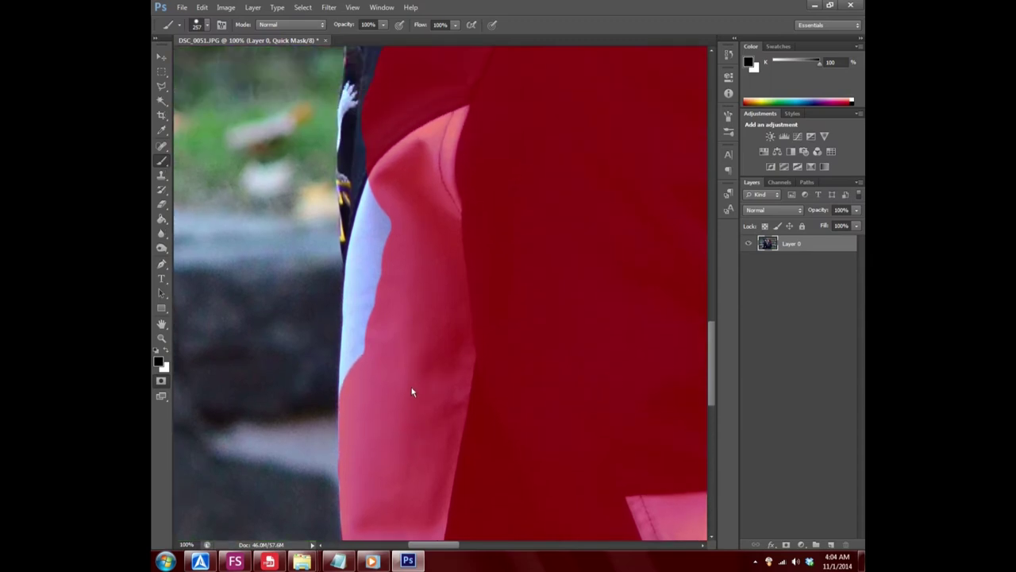
pyautogui.moveTo(410, 391); pyautogui.dragTo(413, 246)
pyautogui.click(415, 297)
# - Undo an extra sleeve stroke and repaint the white sleeve edge
pyautogui.scroll(3, 450, 373)
pyautogui.scroll(3, 442, 373)
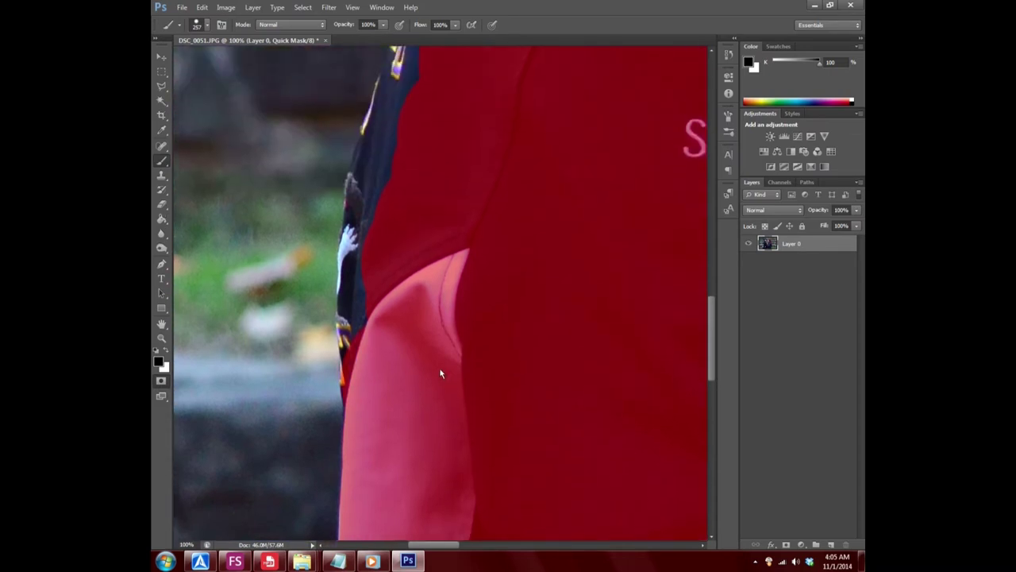
pyautogui.moveTo(410, 372); pyautogui.dragTo(412, 277)
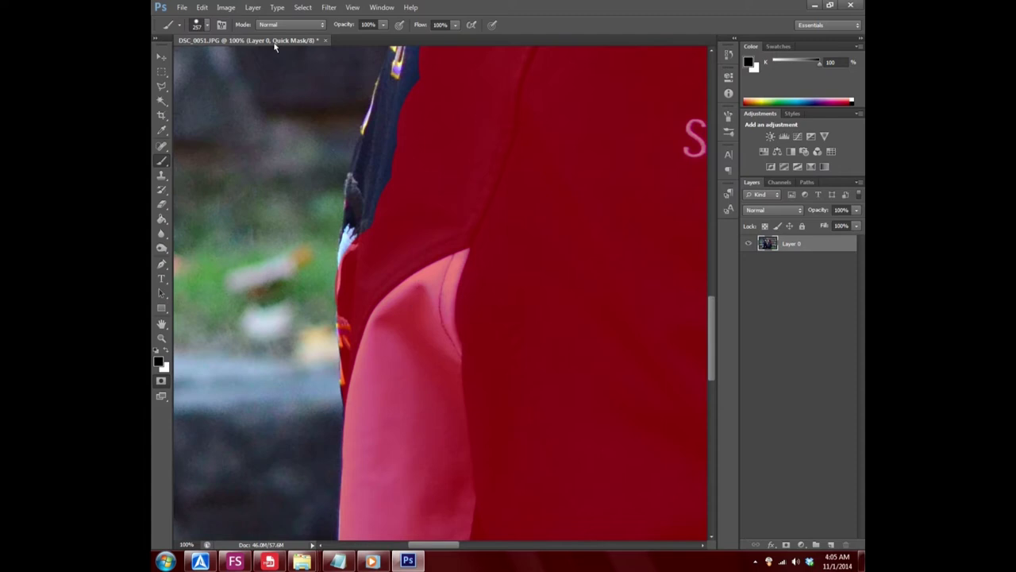
pyautogui.click(202, 7)
pyautogui.click(222, 41)
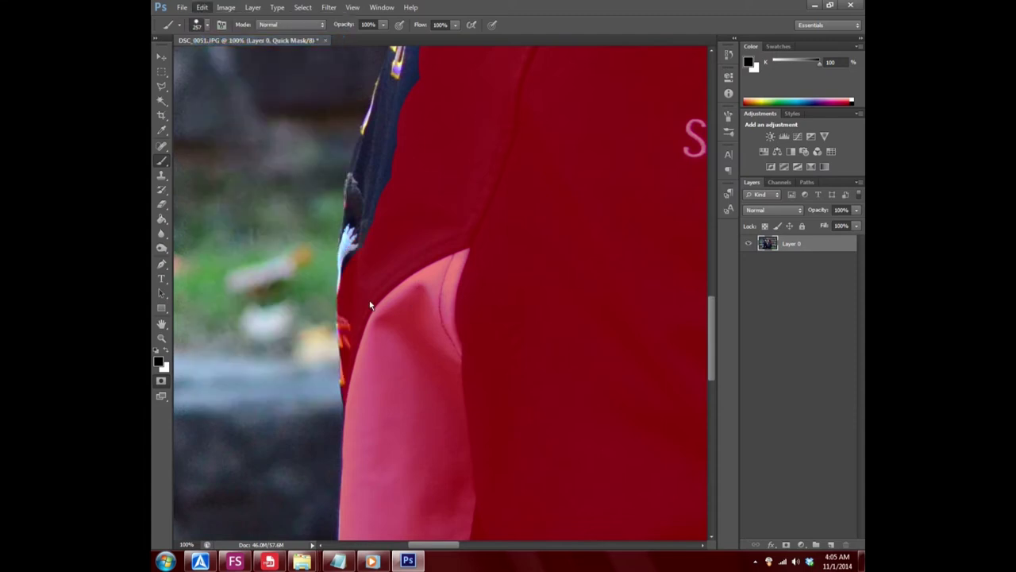
pyautogui.moveTo(409, 289); pyautogui.dragTo(417, 211)
# - Mask the remaining dark sleeve edge and the emblem at the shoulder
pyautogui.scroll(2, 423, 222)
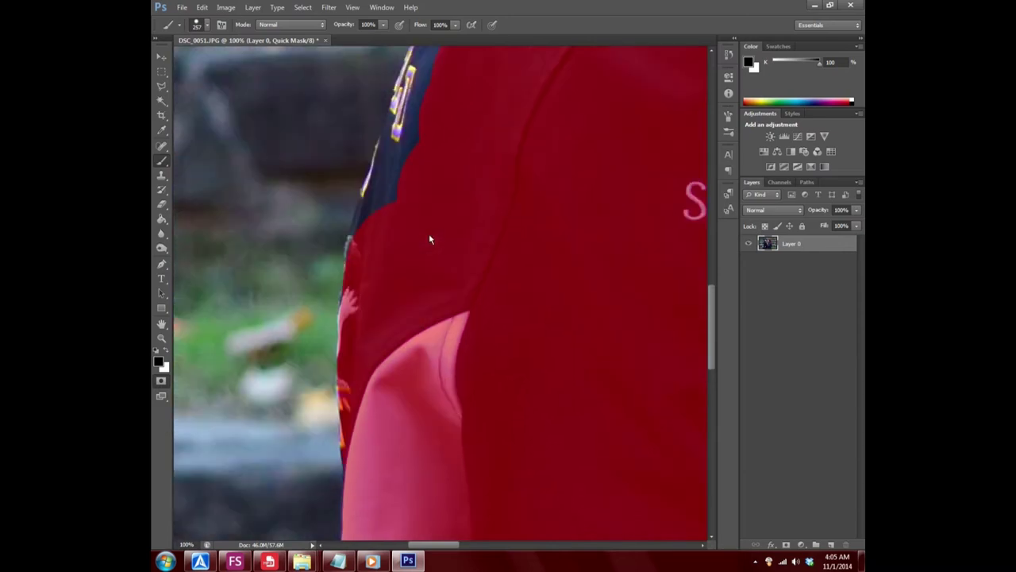
pyautogui.scroll(2, 428, 236)
pyautogui.moveTo(417, 320); pyautogui.dragTo(448, 224)
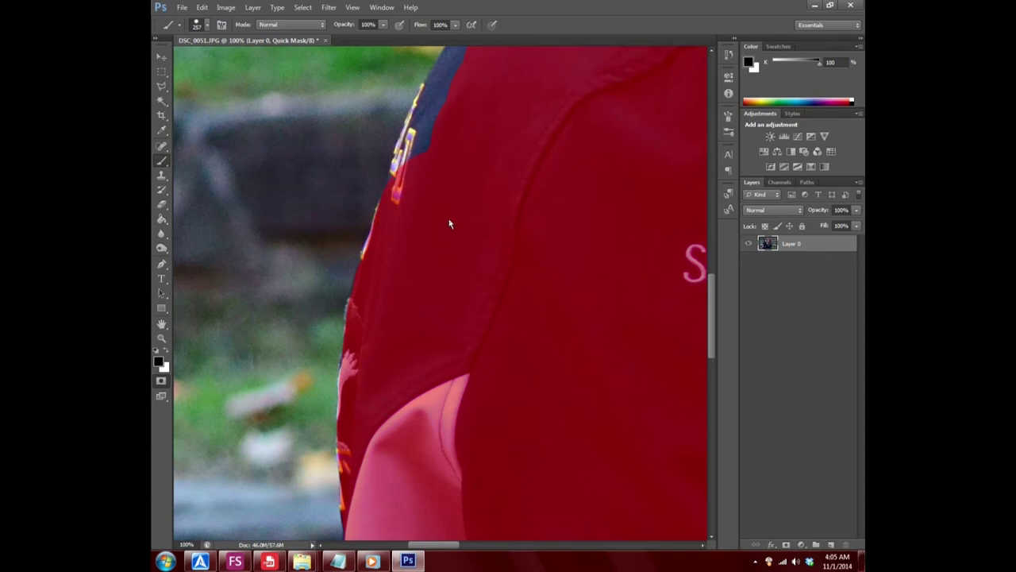
pyautogui.scroll(3, 476, 324)
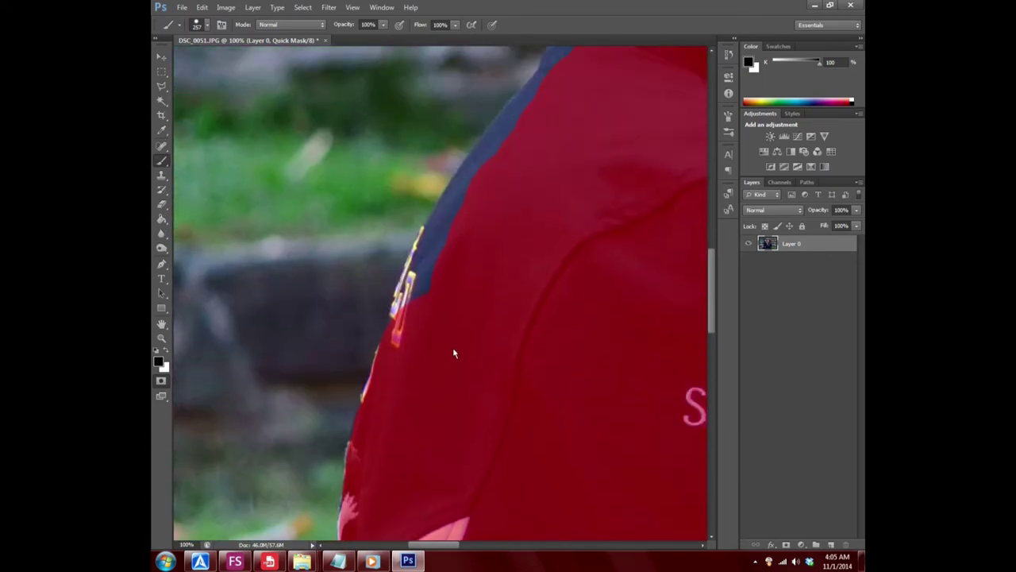
pyautogui.moveTo(454, 352); pyautogui.dragTo(484, 267)
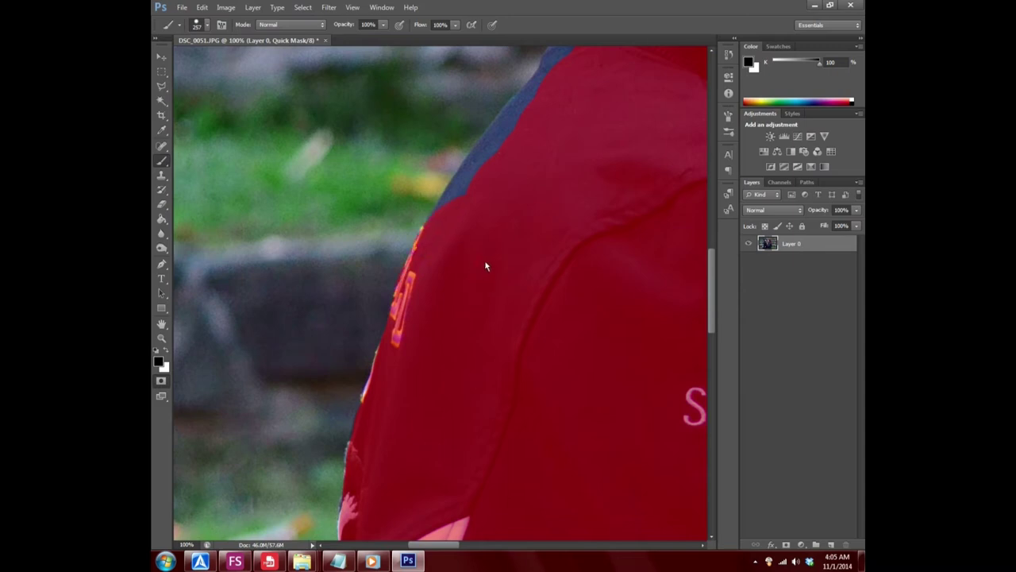
pyautogui.scroll(1, 502, 285)
pyautogui.scroll(2, 503, 285)
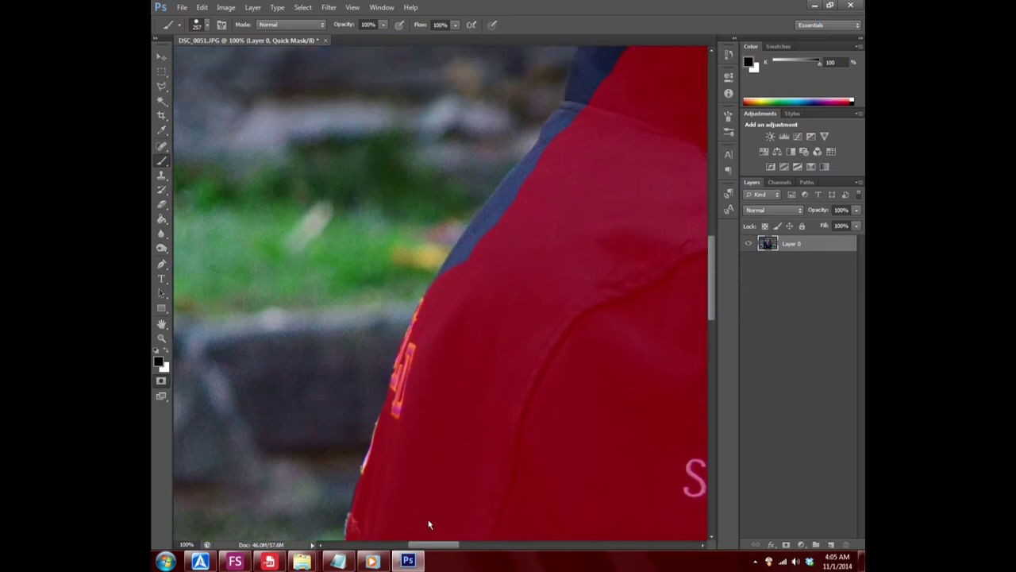
# - Mask the jacket's blue collar edge and the navy collar below the neck
pyautogui.hscroll(2, 442, 553)
pyautogui.scroll(1, 389, 425)
pyautogui.scroll(1, 373, 405)
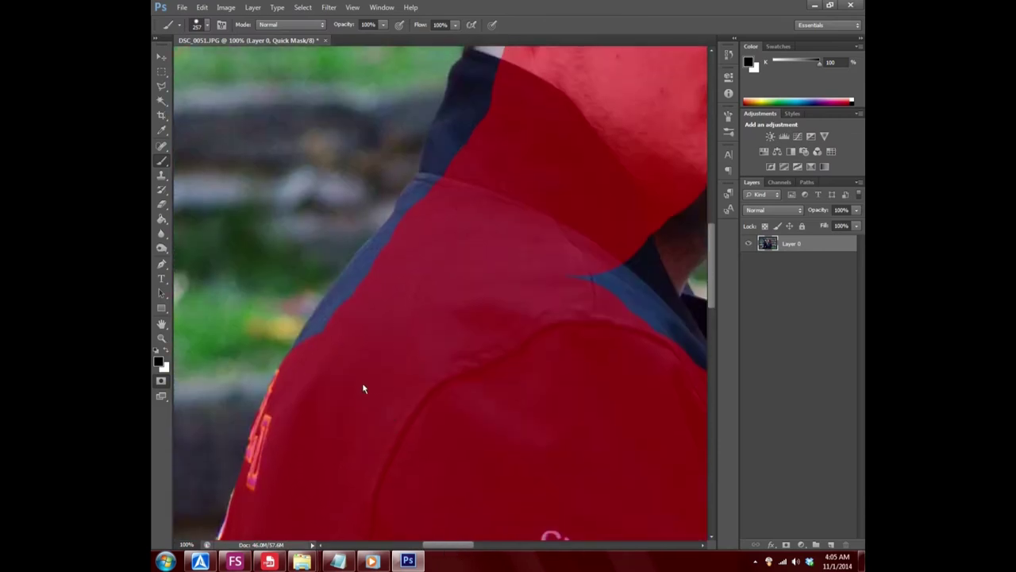
pyautogui.click(360, 380)
pyautogui.moveTo(372, 362); pyautogui.dragTo(387, 339)
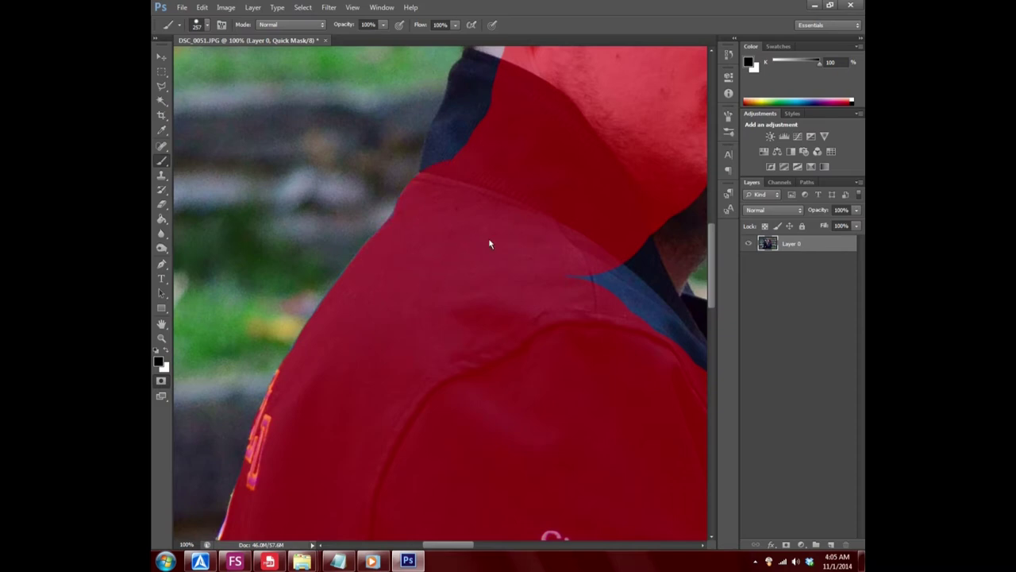
pyautogui.scroll(3, 487, 238)
pyautogui.scroll(2, 493, 284)
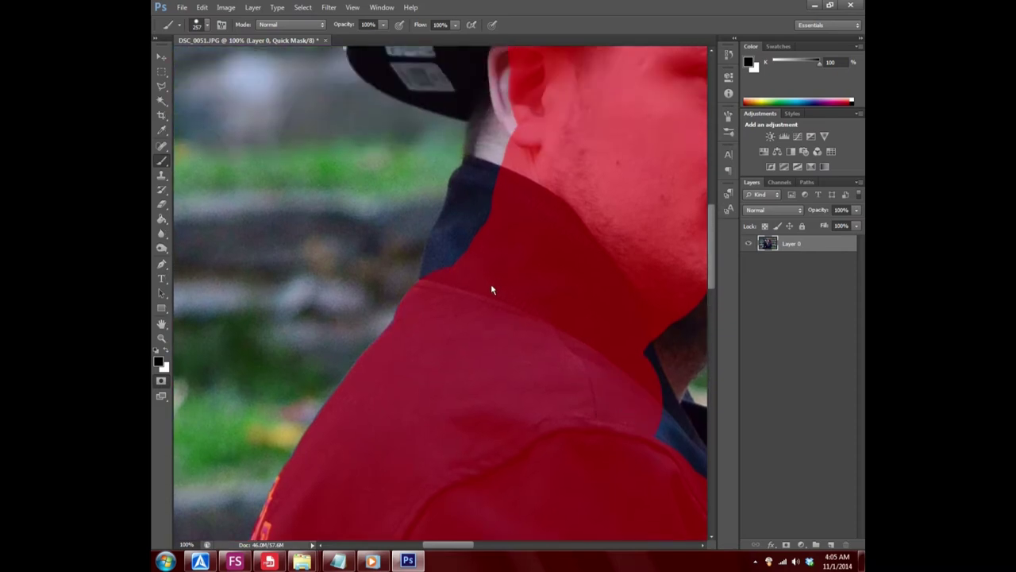
pyautogui.click(491, 281)
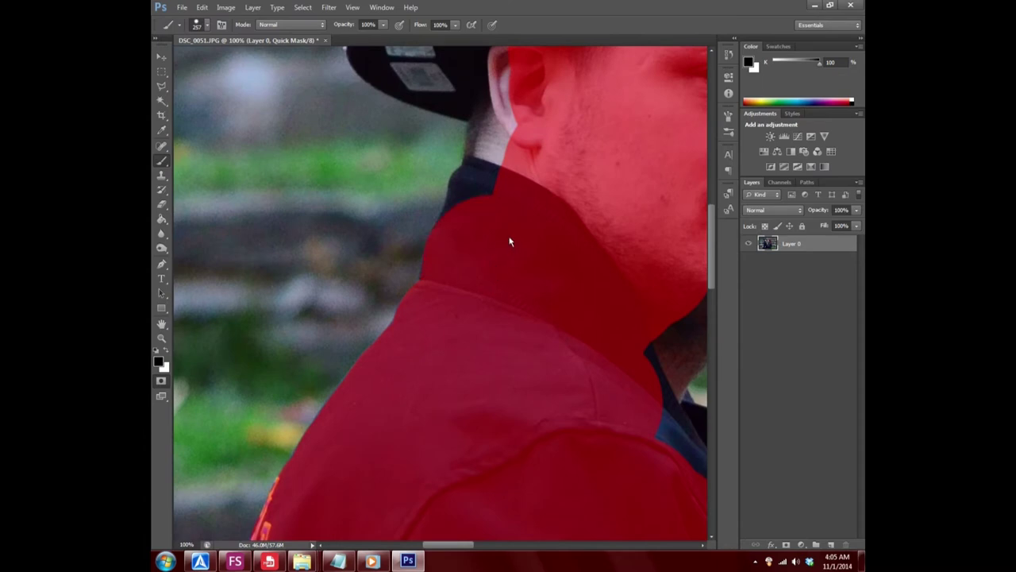
pyautogui.click(516, 212)
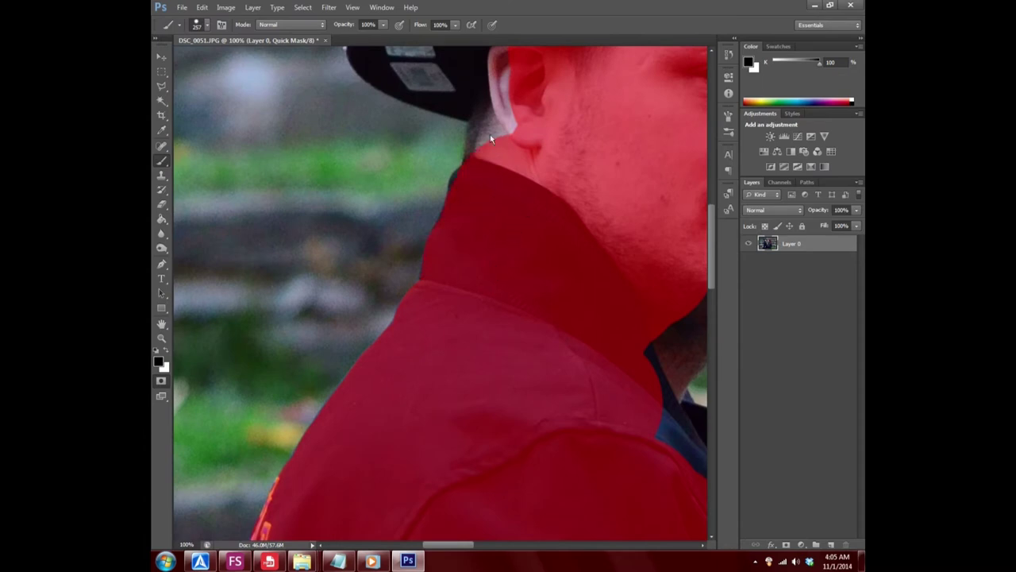
# - Shrink the brush to 96 px and undo a stray stroke on the collar
pyautogui.click(205, 26)
pyautogui.moveTo(248, 60); pyautogui.dragTo(219, 59)
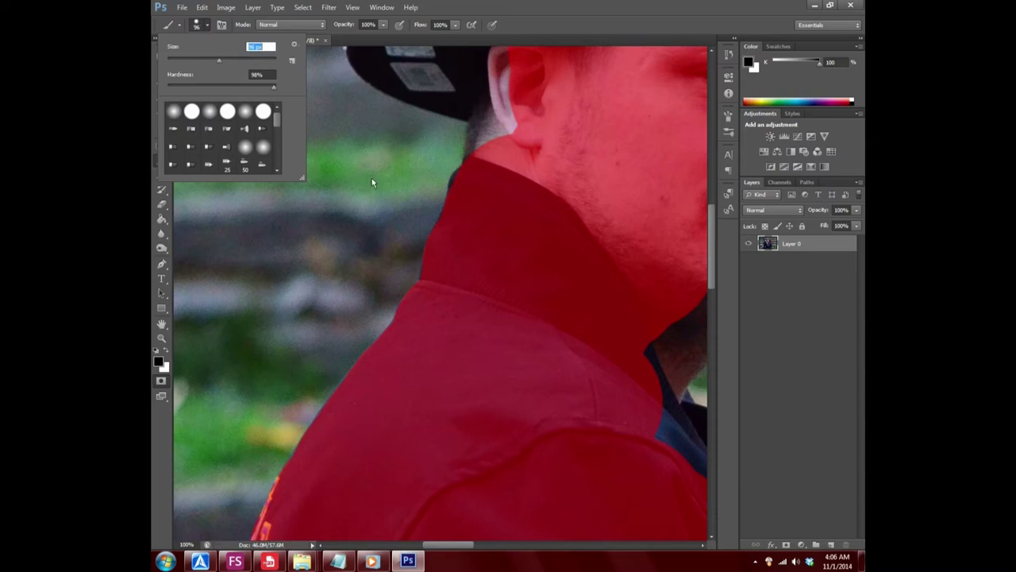
pyautogui.press('Return')
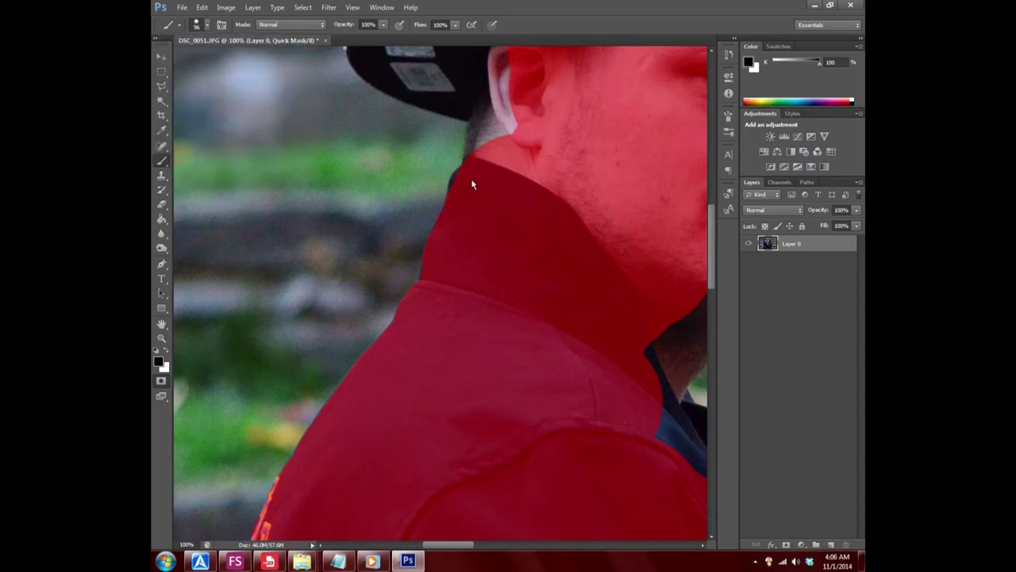
pyautogui.click(477, 193)
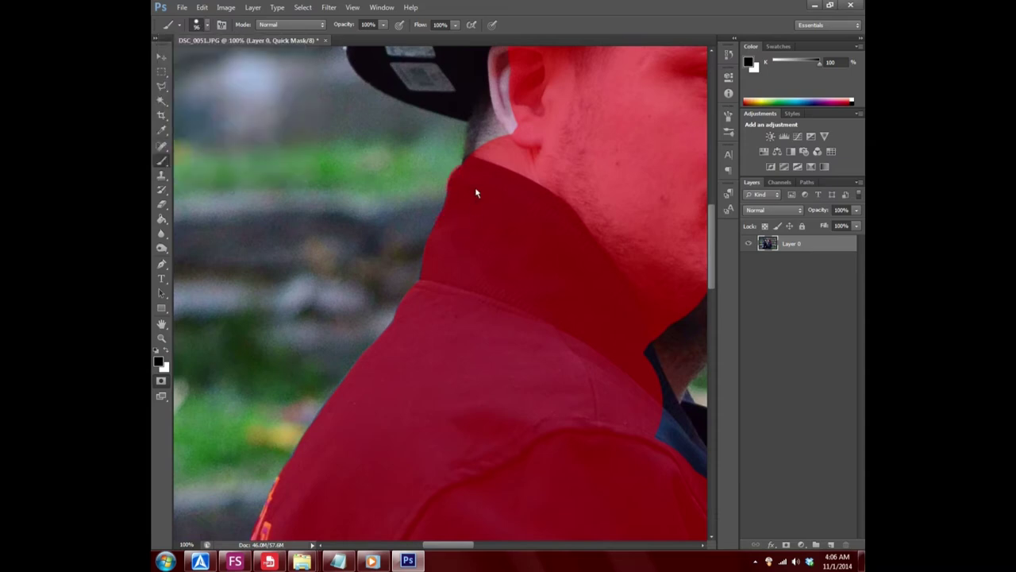
pyautogui.click(201, 7)
pyautogui.click(220, 36)
# - Erase mask from the neck below the cap, then mask the gap below the ear
pyautogui.press('x')
pyautogui.moveTo(468, 128); pyautogui.dragTo(486, 144)
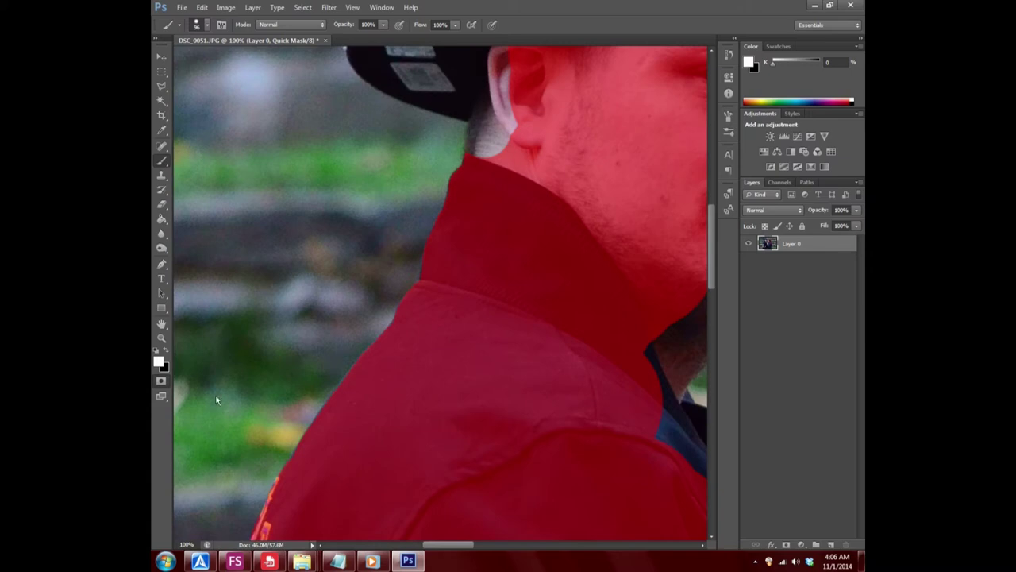
pyautogui.click(167, 357)
pyautogui.moveTo(515, 159); pyautogui.dragTo(500, 156)
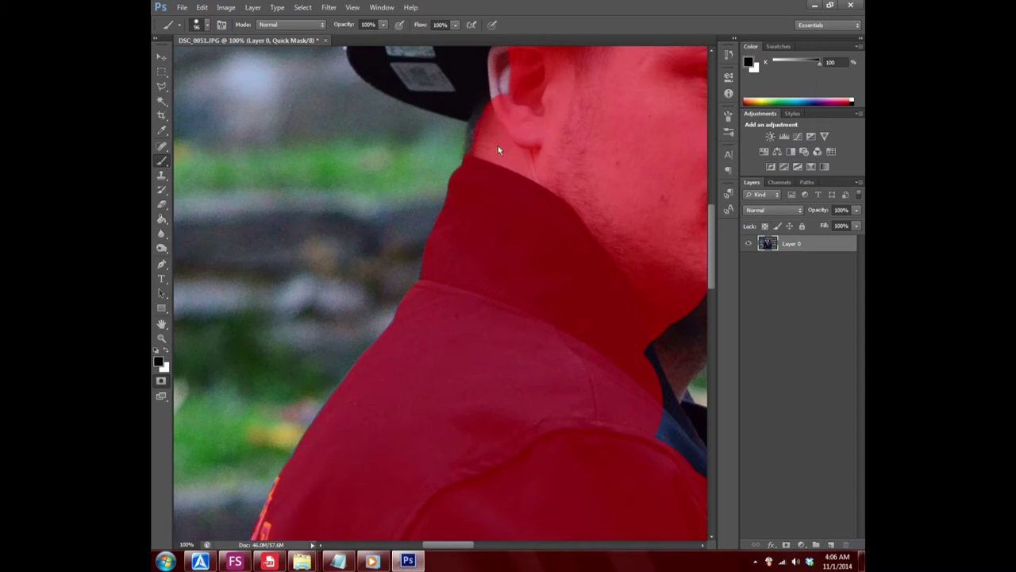
# - Paint black mask across the cap brim, reaching its left tip
pyautogui.scroll(3, 502, 138)
pyautogui.moveTo(500, 171)
pyautogui.mouseDown()
pyautogui.moveTo(477, 179)
pyautogui.moveTo(404, 156)
pyautogui.mouseUp()
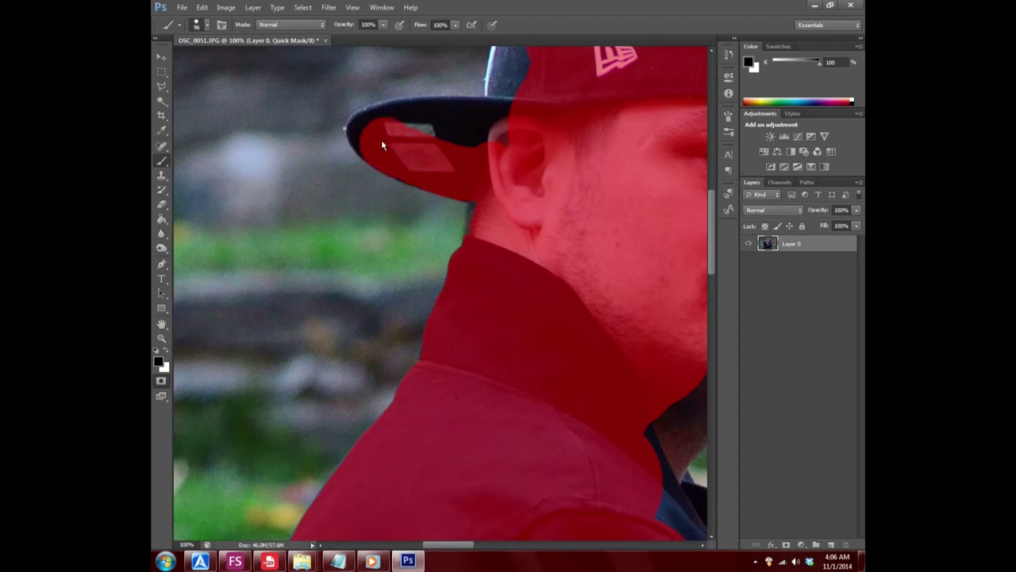
pyautogui.moveTo(381, 146)
pyautogui.mouseDown()
pyautogui.moveTo(382, 133)
pyautogui.moveTo(413, 120)
pyautogui.moveTo(482, 125)
pyautogui.mouseUp()
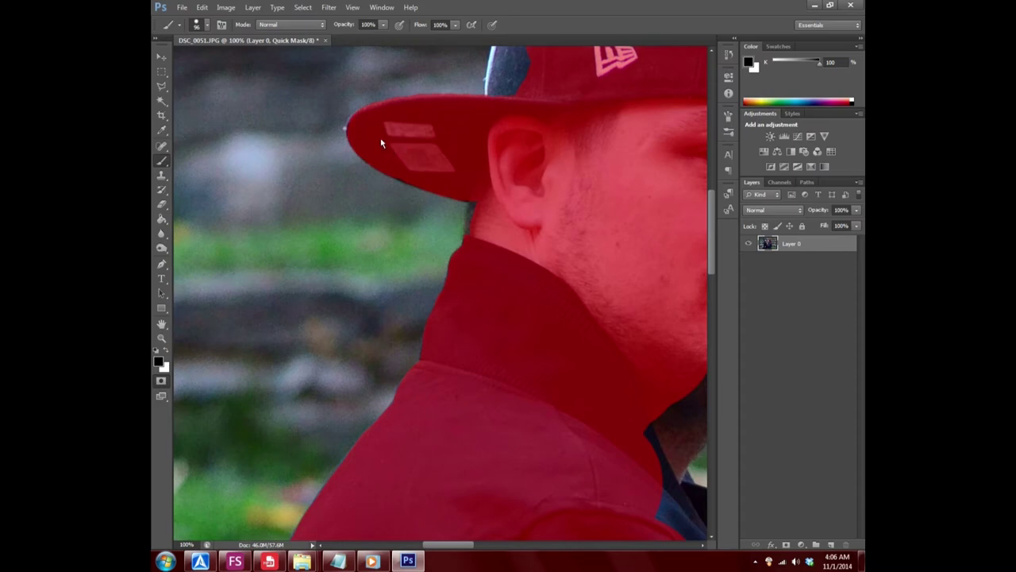
pyautogui.scroll(3, 585, 232)
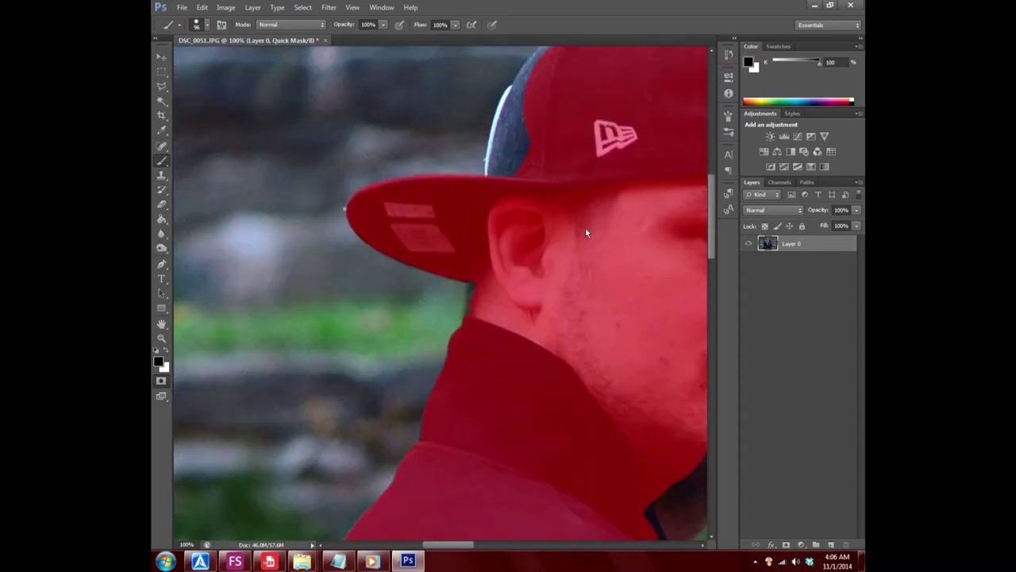
pyautogui.scroll(3, 585, 232)
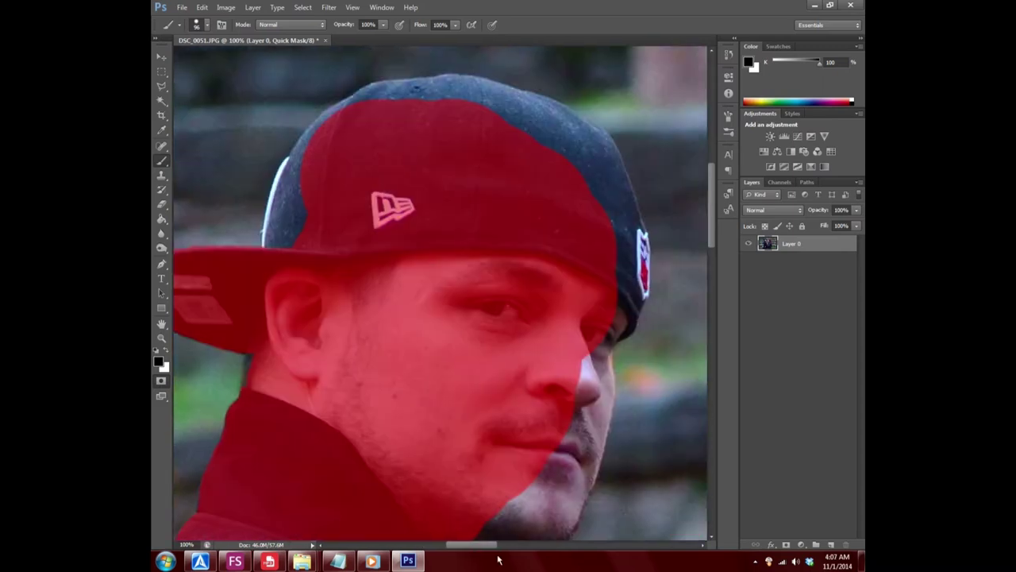
pyautogui.moveTo(463, 545)
pyautogui.mouseDown()
pyautogui.moveTo(498, 560)
pyautogui.moveTo(482, 546)
pyautogui.mouseUp()
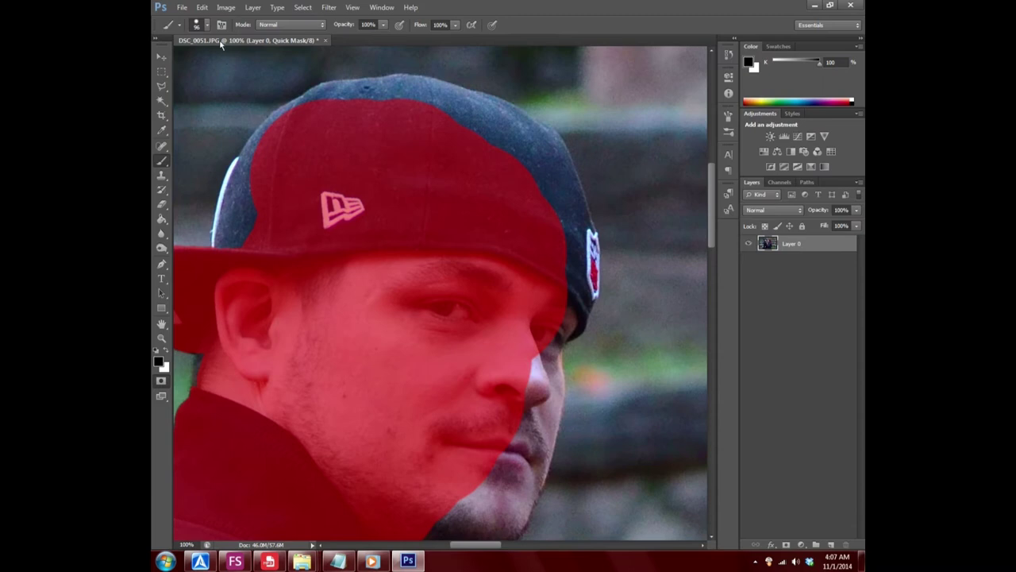
# - Raise the brush to about 195 px and mask the cap's left edge past the logo
pyautogui.click(197, 24)
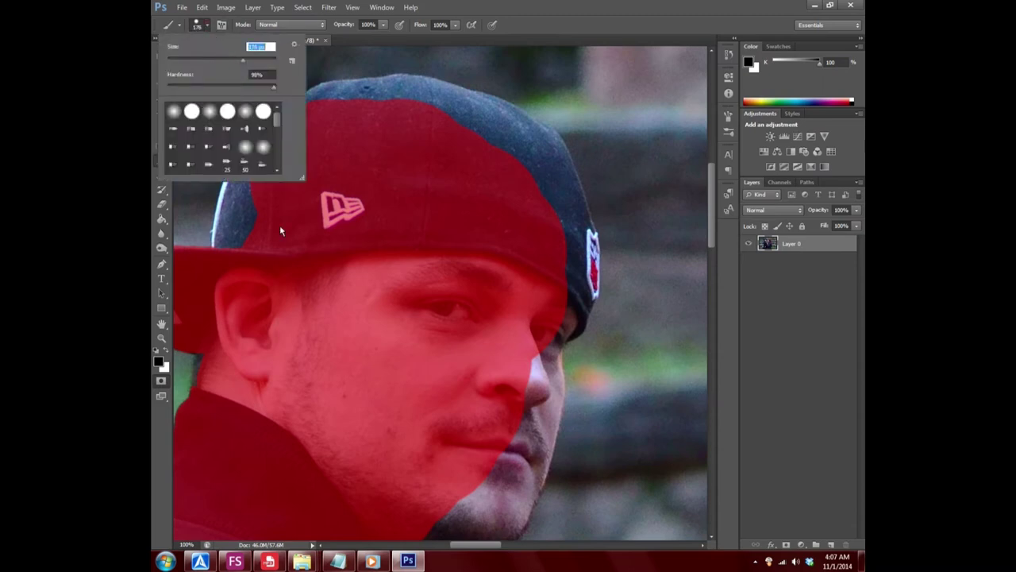
pyautogui.moveTo(243, 61); pyautogui.dragTo(248, 61)
pyautogui.press('Return')
pyautogui.click(270, 241)
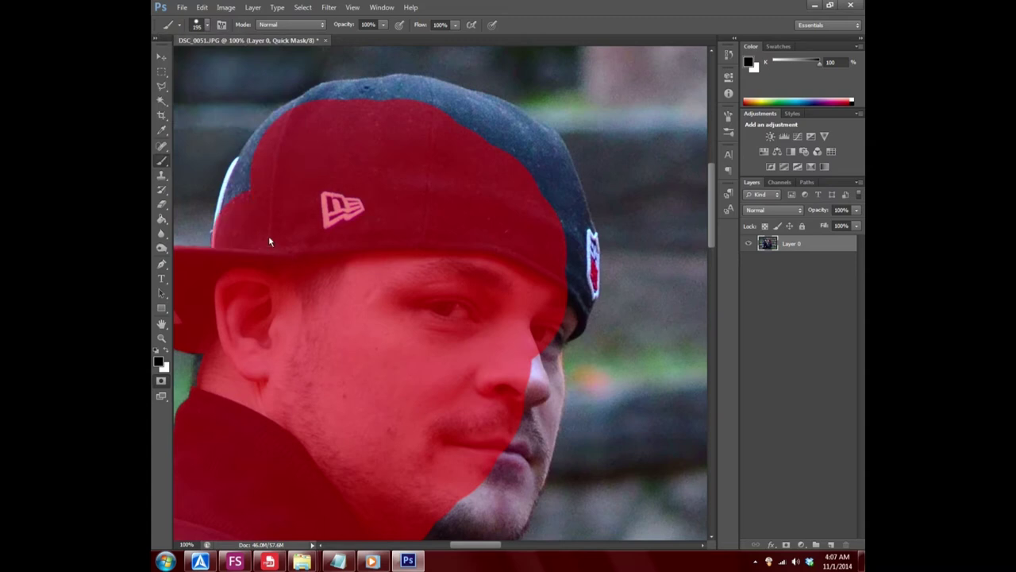
pyautogui.click(270, 229)
pyautogui.click(271, 209)
pyautogui.click(271, 205)
pyautogui.click(274, 200)
pyautogui.click(279, 197)
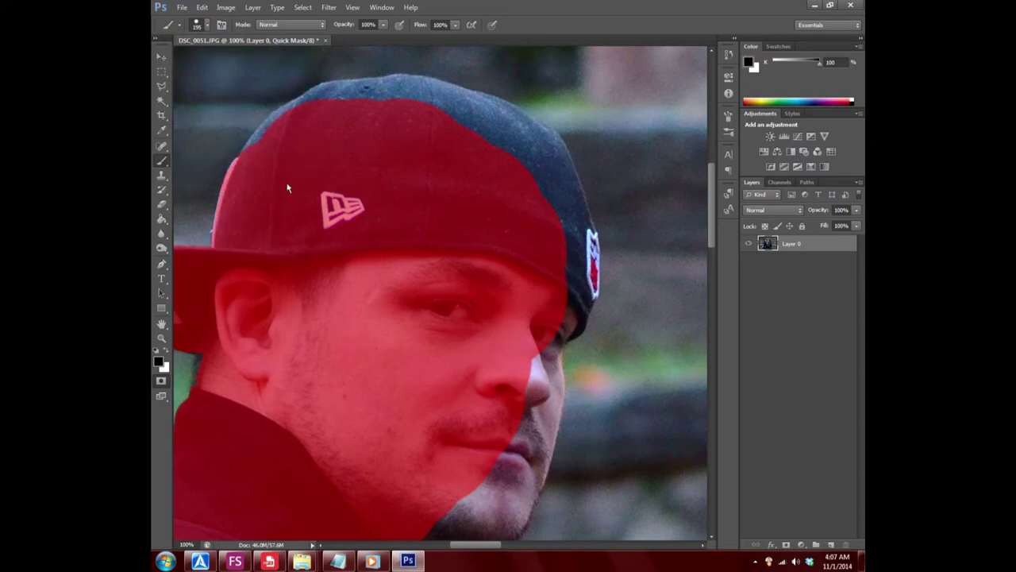
pyautogui.click(291, 178)
pyautogui.click(291, 173)
pyautogui.click(300, 169)
pyautogui.click(305, 161)
# - Mask across the cap's blue top and down its right edge
pyautogui.click(315, 154)
pyautogui.click(322, 150)
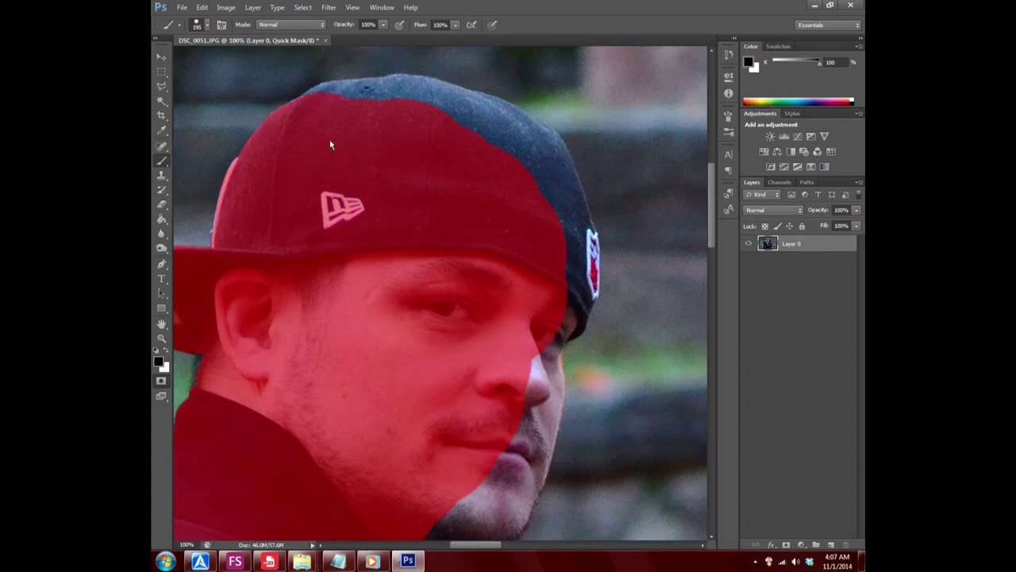
pyautogui.click(337, 143)
pyautogui.click(357, 137)
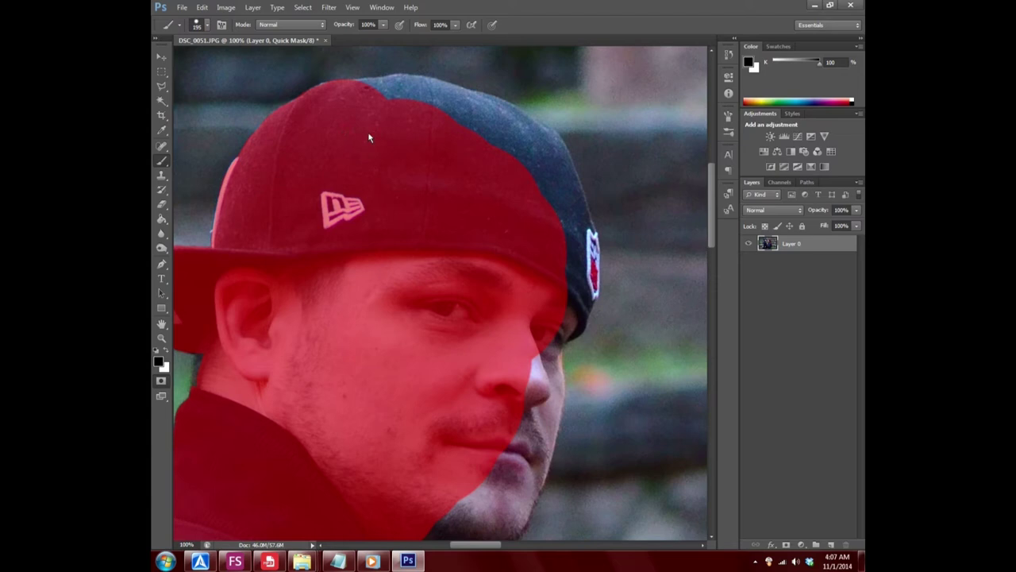
pyautogui.click(379, 136)
pyautogui.click(398, 135)
pyautogui.click(429, 137)
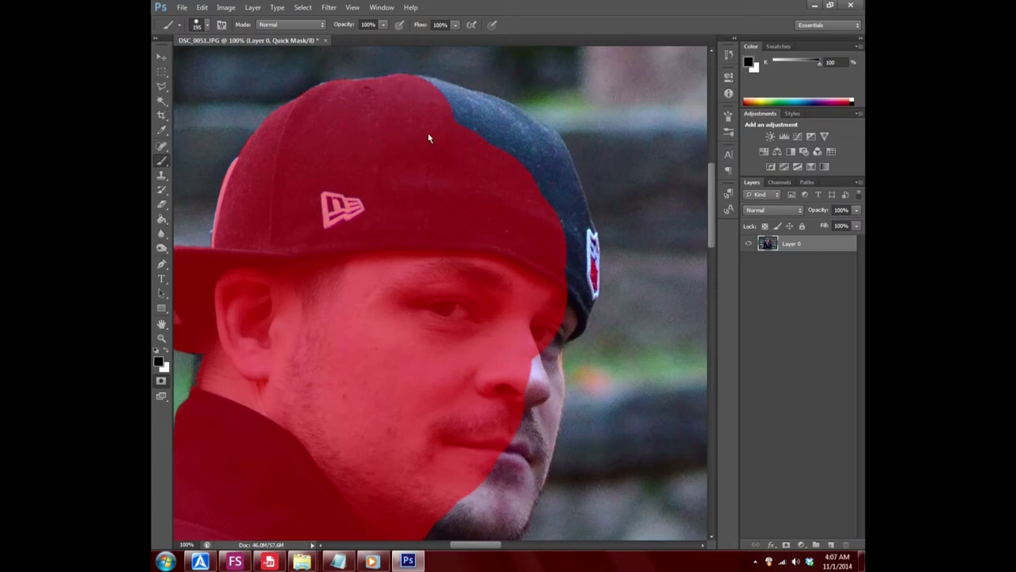
pyautogui.click(433, 141)
pyautogui.click(437, 141)
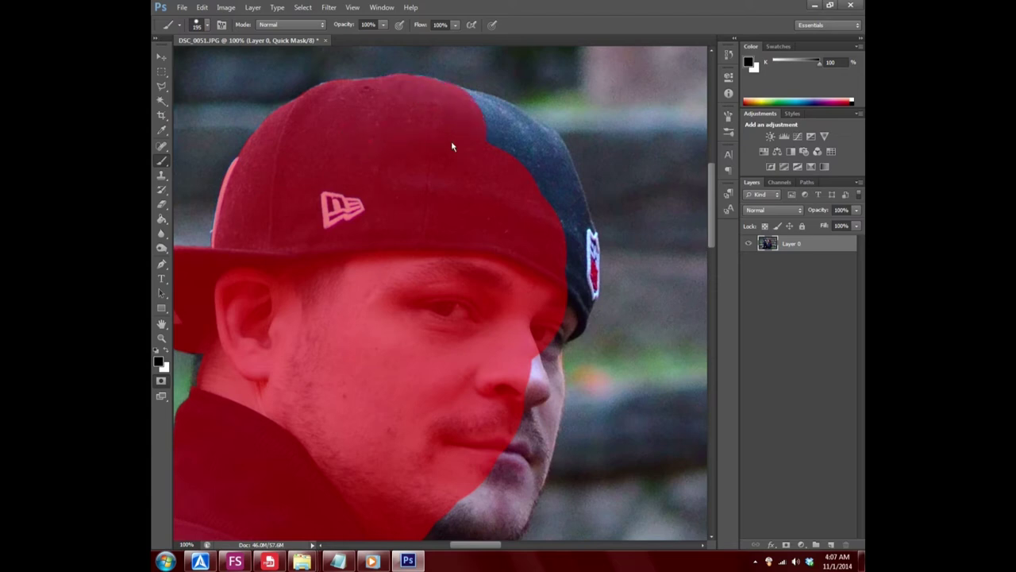
pyautogui.click(454, 146)
pyautogui.click(470, 151)
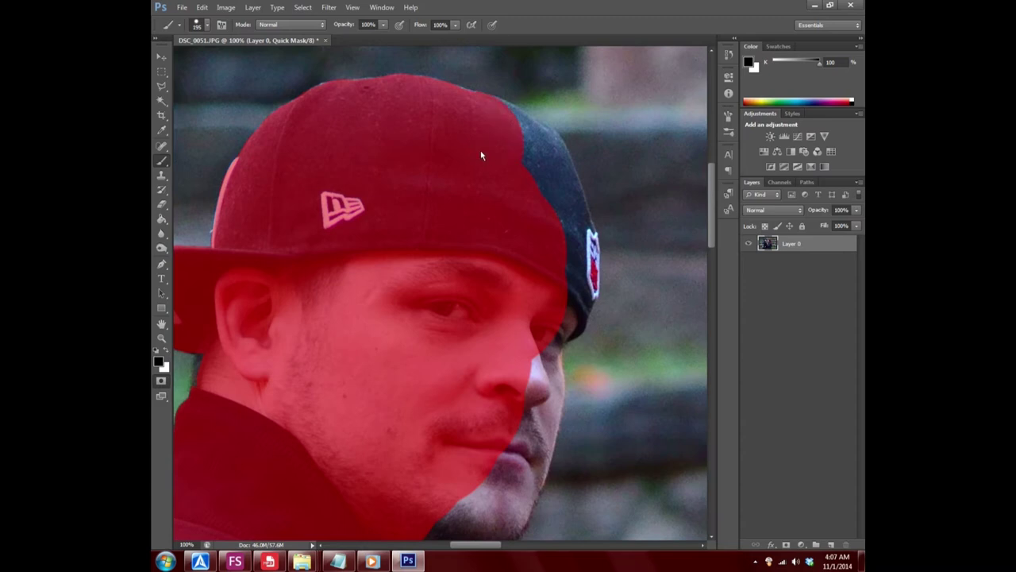
pyautogui.click(482, 155)
pyautogui.moveTo(490, 159); pyautogui.dragTo(522, 178)
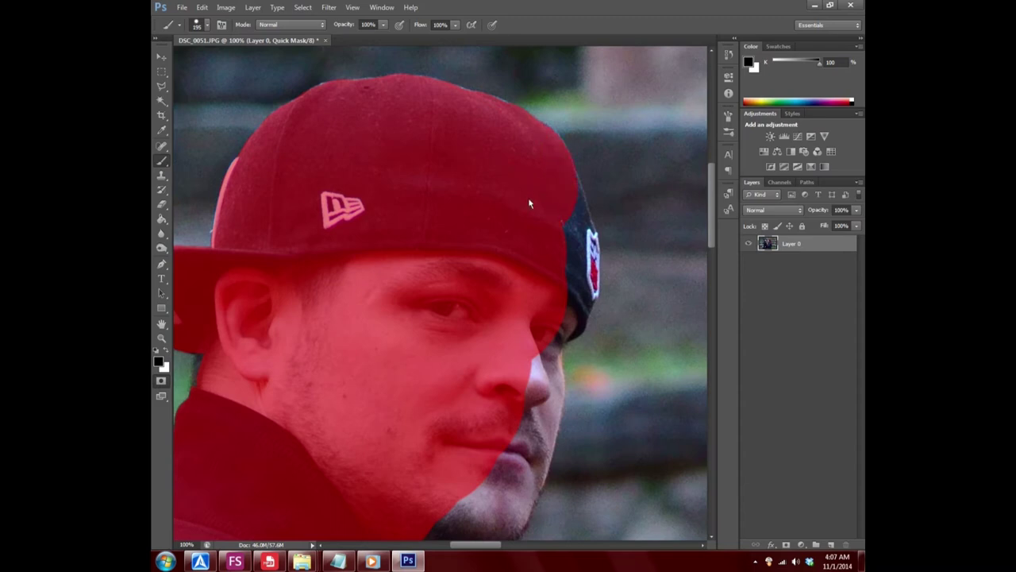
pyautogui.moveTo(533, 212); pyautogui.dragTo(546, 284)
# - Mask the nose and cheek edge, chin, jawline and grey jaw edge
pyautogui.scroll(-1, 482, 291)
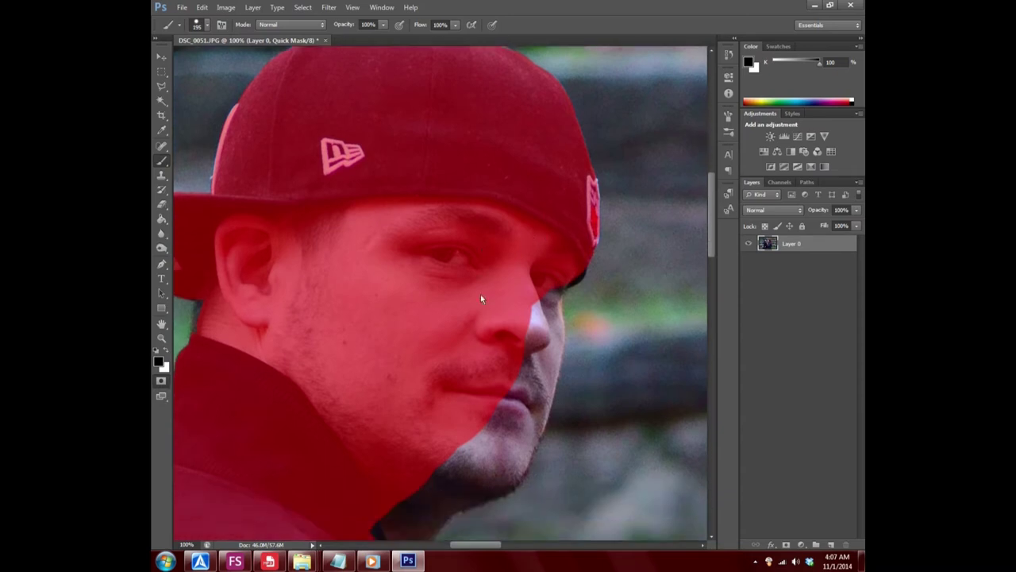
pyautogui.scroll(-2, 480, 294)
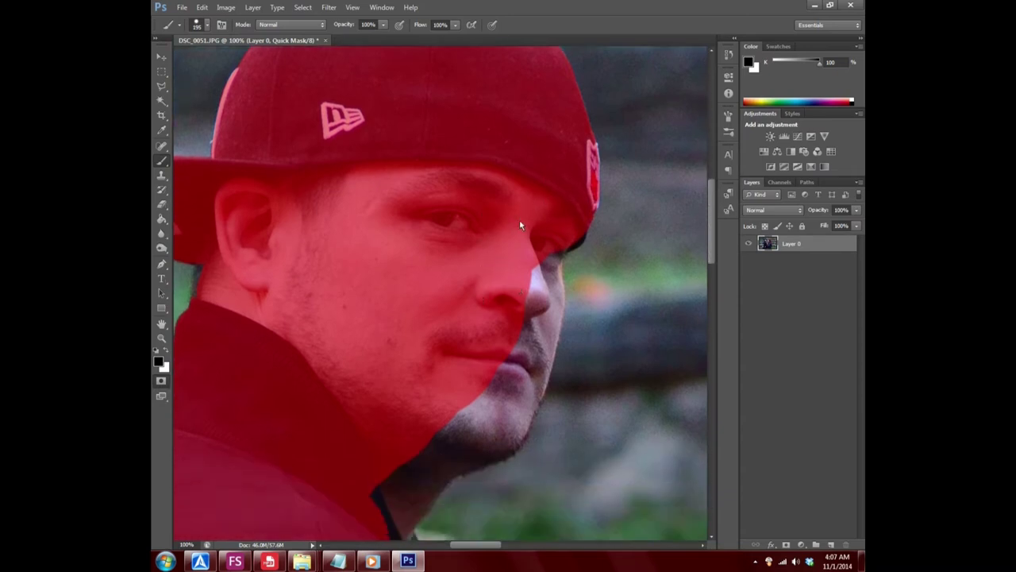
pyautogui.moveTo(519, 219); pyautogui.dragTo(502, 341)
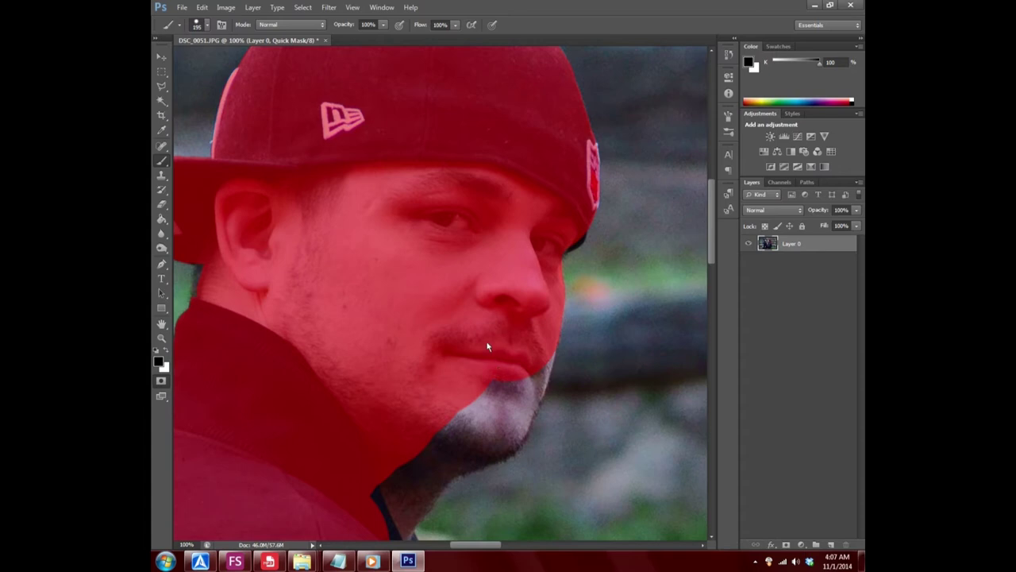
pyautogui.scroll(-2, 487, 346)
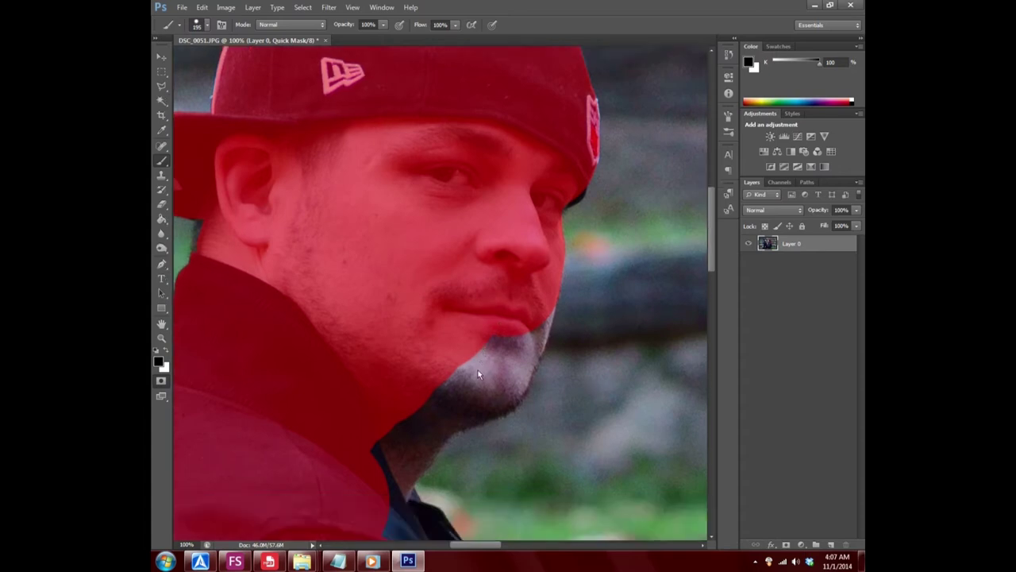
pyautogui.moveTo(481, 370); pyautogui.dragTo(453, 356)
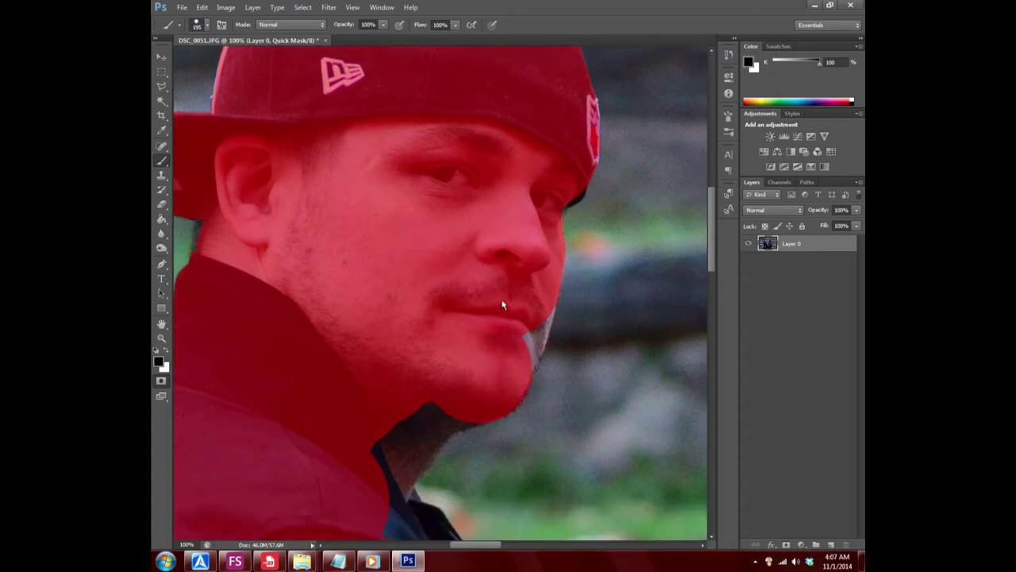
pyautogui.moveTo(503, 312); pyautogui.dragTo(487, 347)
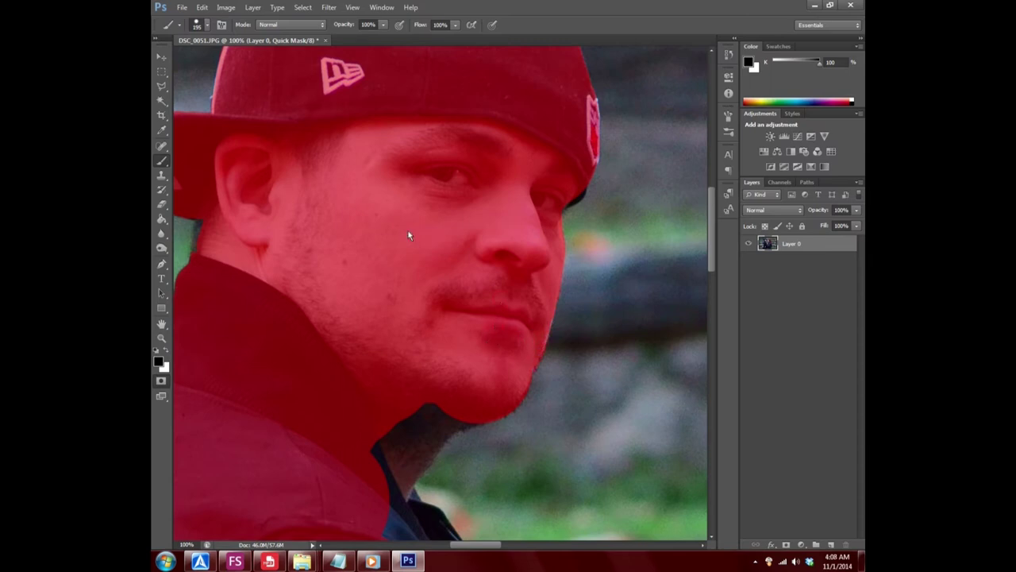
# - Shrink the brush to 89 px and mask the dark area and collar strip under the chin
pyautogui.click(200, 25)
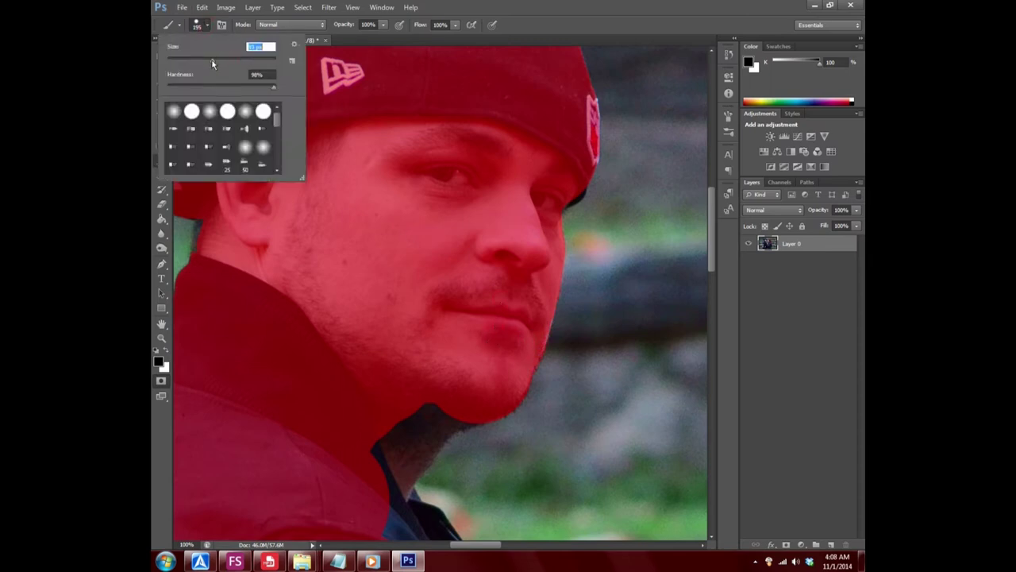
pyautogui.moveTo(234, 58); pyautogui.dragTo(215, 60)
pyautogui.click(561, 188)
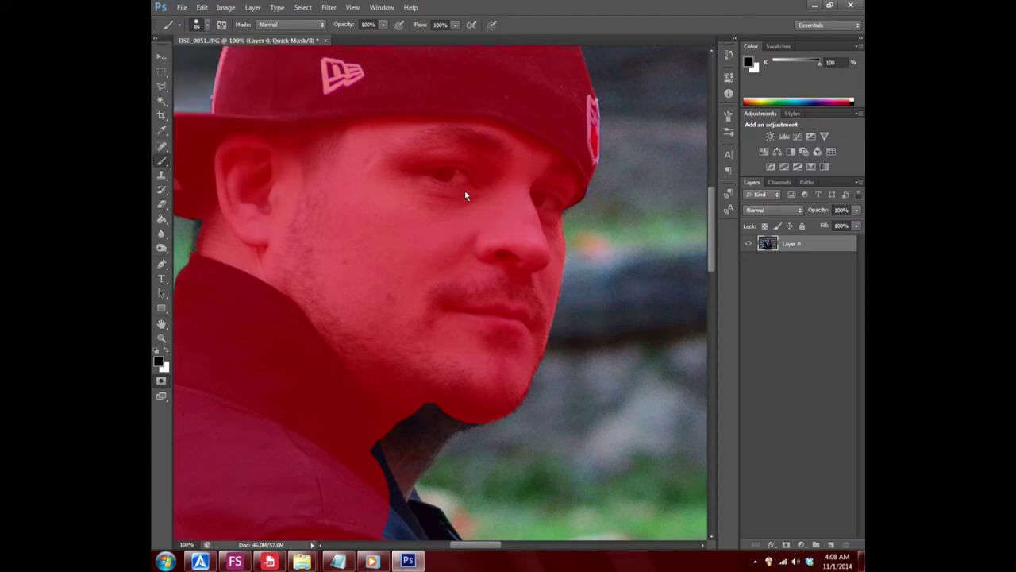
pyautogui.scroll(-2, 466, 196)
pyautogui.scroll(-1, 442, 248)
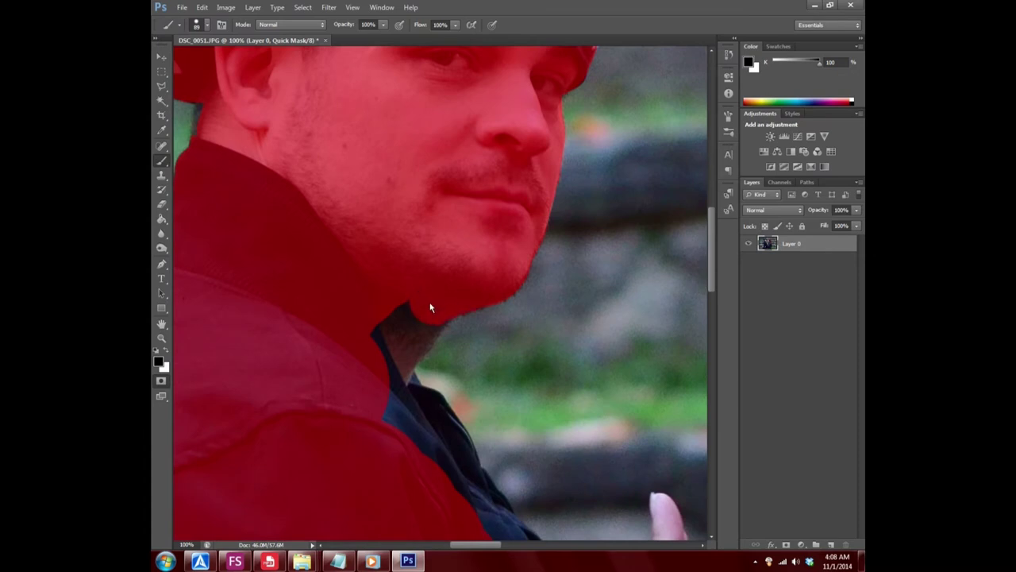
pyautogui.moveTo(435, 303); pyautogui.dragTo(377, 381)
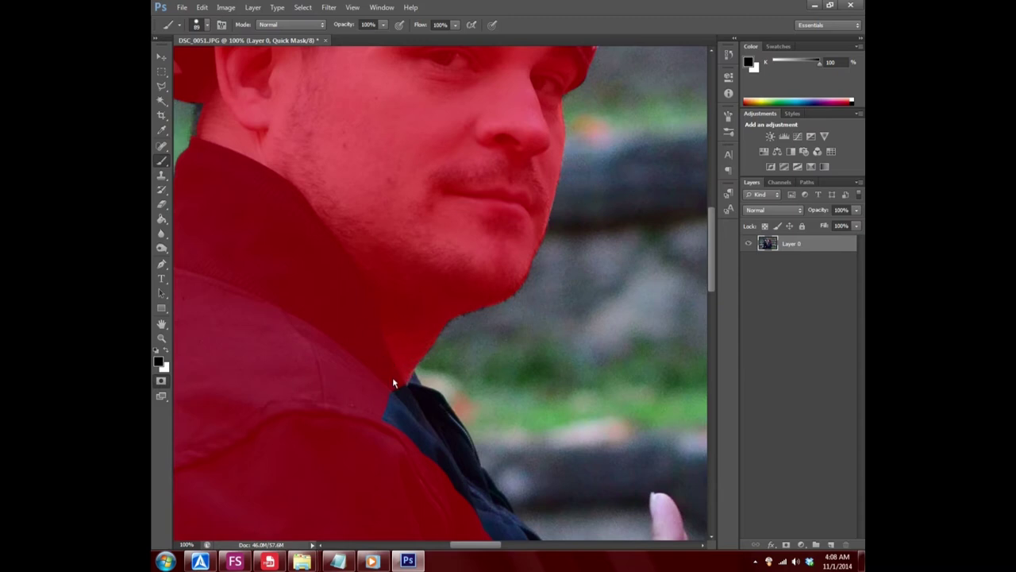
pyautogui.moveTo(393, 383); pyautogui.dragTo(405, 412)
pyautogui.scroll(-2, 426, 437)
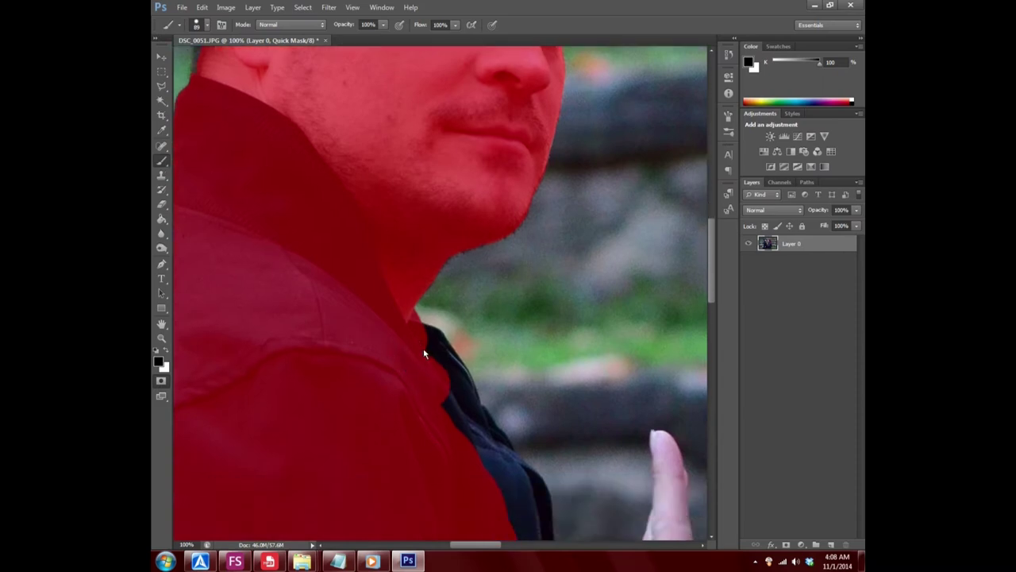
pyautogui.moveTo(422, 353); pyautogui.dragTo(462, 424)
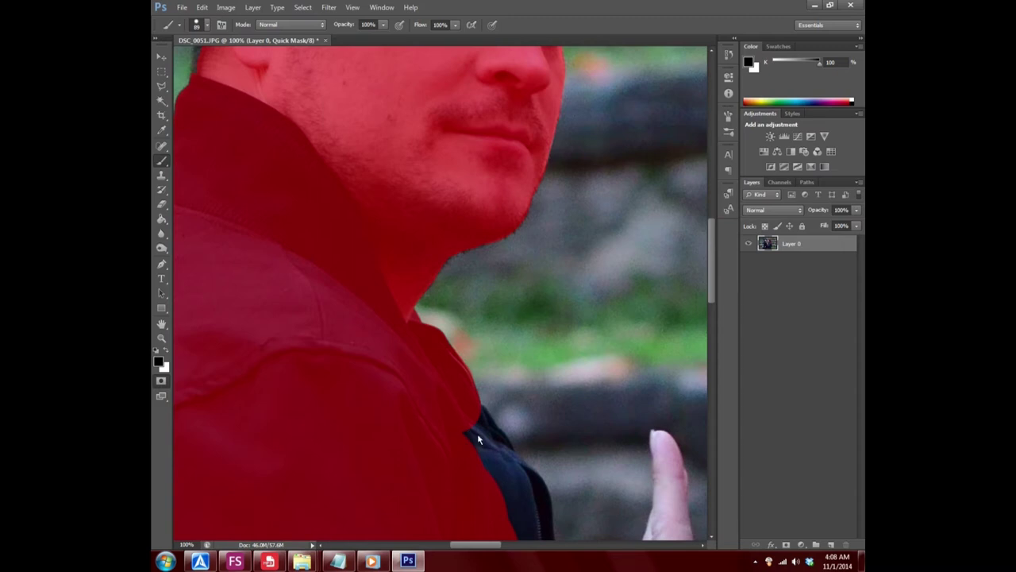
pyautogui.moveTo(468, 428); pyautogui.dragTo(483, 447)
# - Mask the dark collar edge down beside the raised hand
pyautogui.scroll(-3, 491, 494)
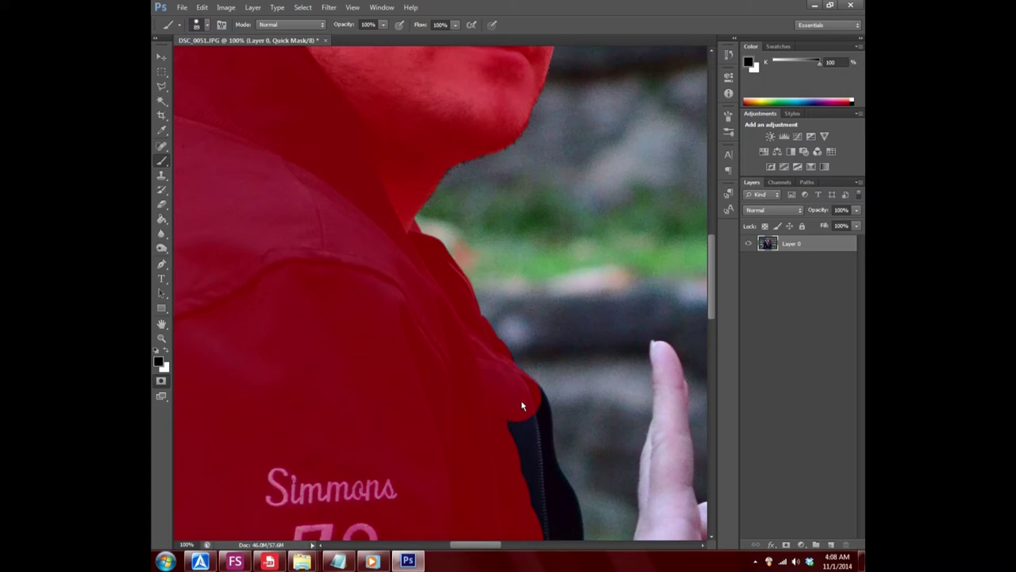
pyautogui.moveTo(528, 413); pyautogui.dragTo(535, 470)
pyautogui.scroll(-3, 524, 500)
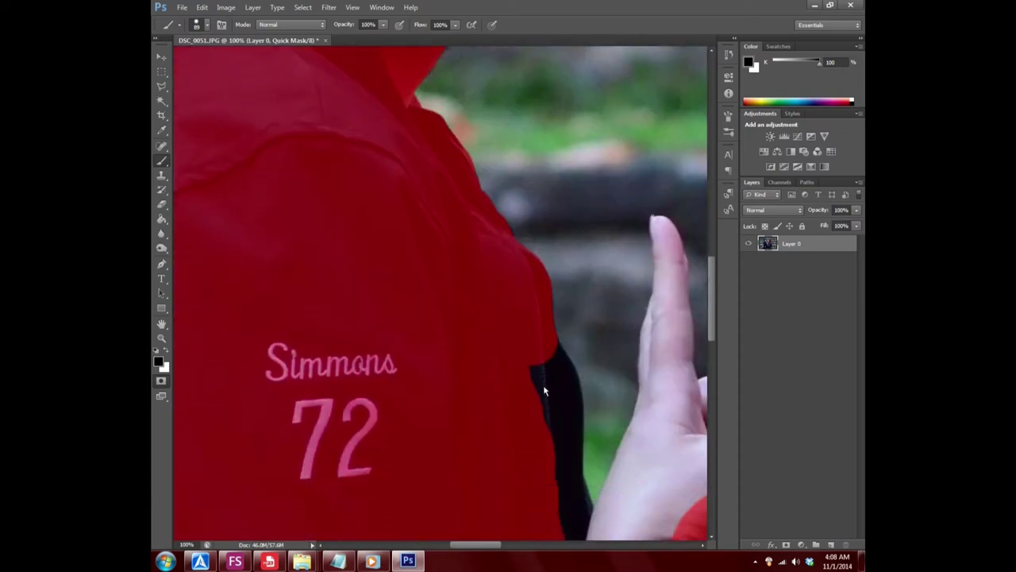
pyautogui.click(544, 367)
pyautogui.moveTo(555, 385); pyautogui.dragTo(558, 413)
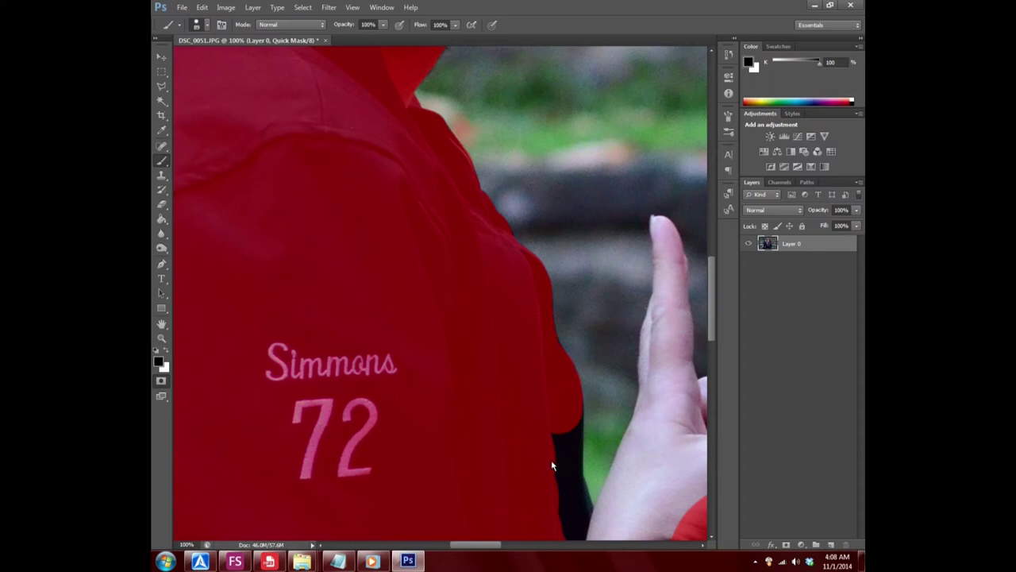
pyautogui.scroll(-2, 553, 467)
pyautogui.moveTo(563, 464); pyautogui.dragTo(580, 470)
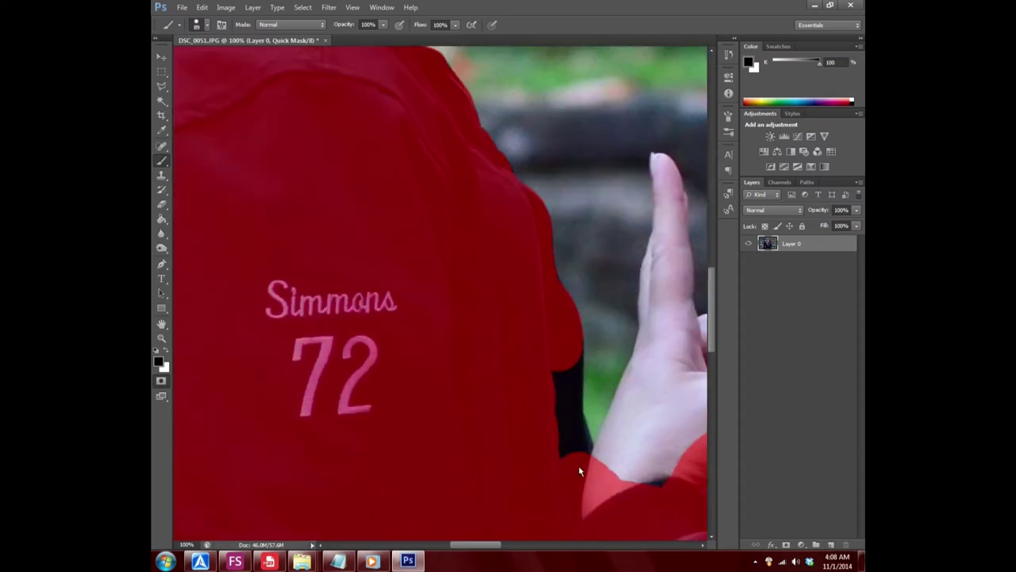
# - Enlarge the brush to 229 px and fill the dark jacket edge beside the hand
pyautogui.click(206, 24)
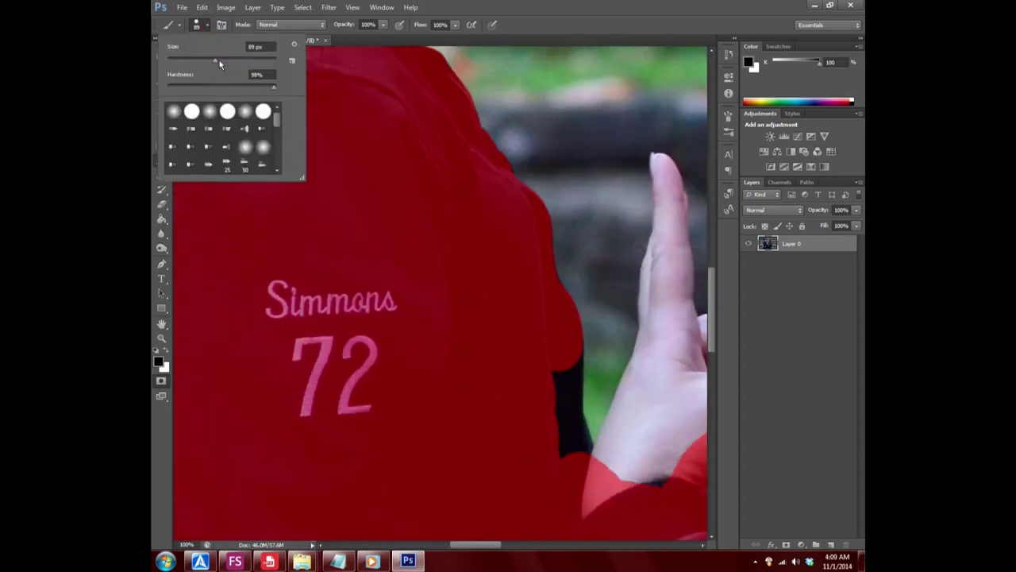
pyautogui.moveTo(215, 61); pyautogui.dragTo(256, 61)
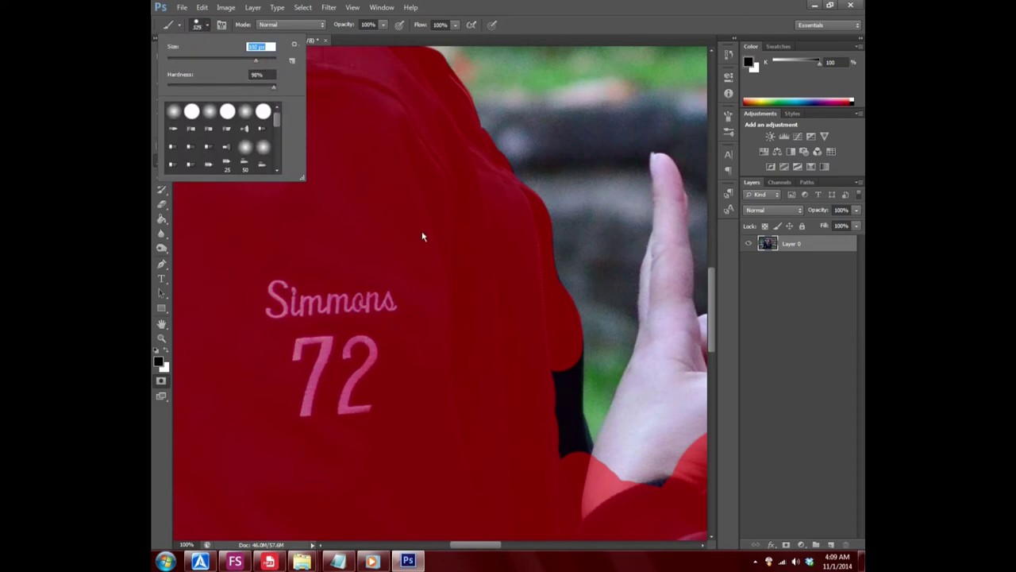
pyautogui.click(492, 350)
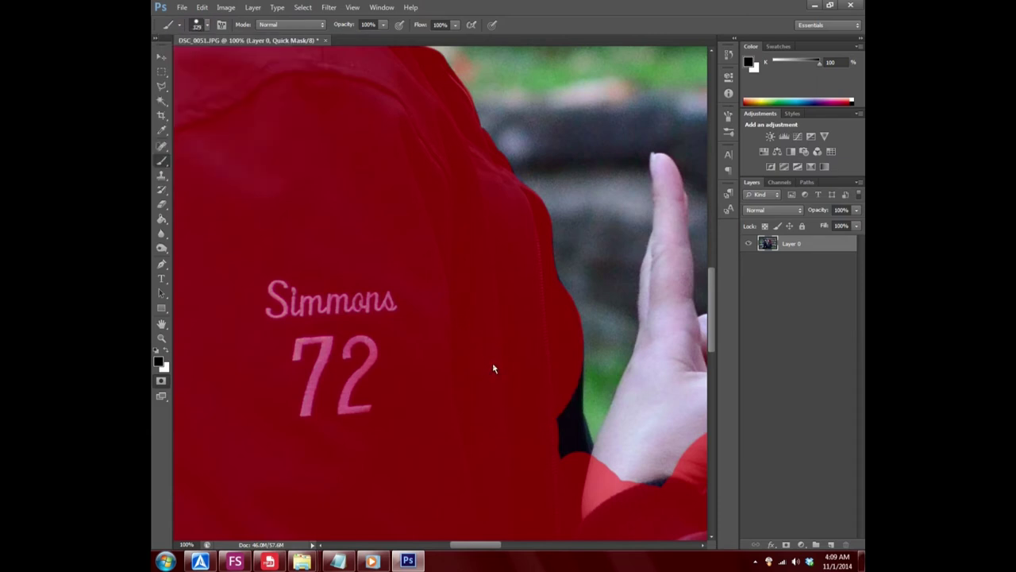
pyautogui.click(493, 365)
pyautogui.click(489, 385)
pyautogui.click(491, 402)
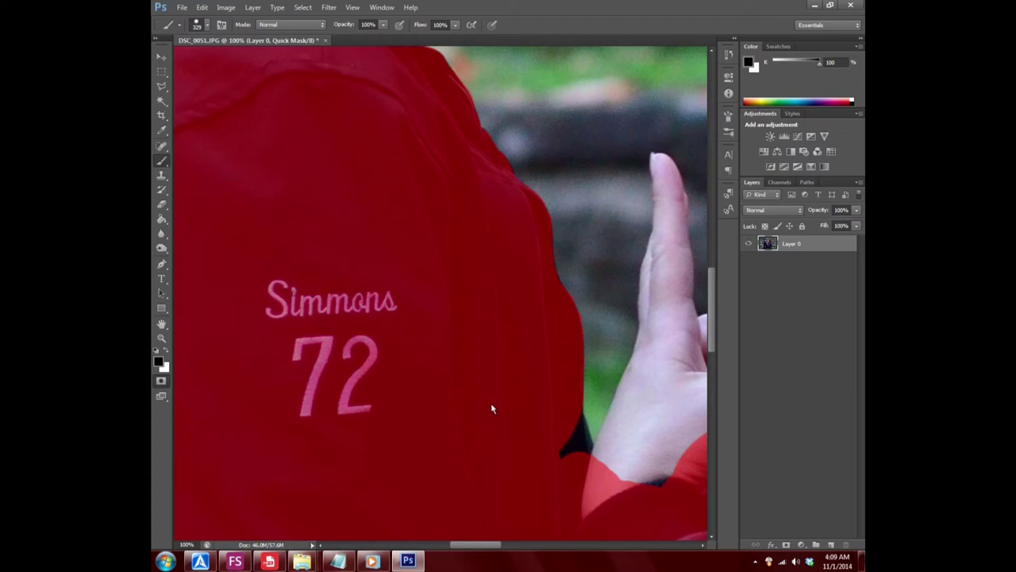
pyautogui.click(492, 417)
pyautogui.click(494, 433)
pyautogui.click(498, 452)
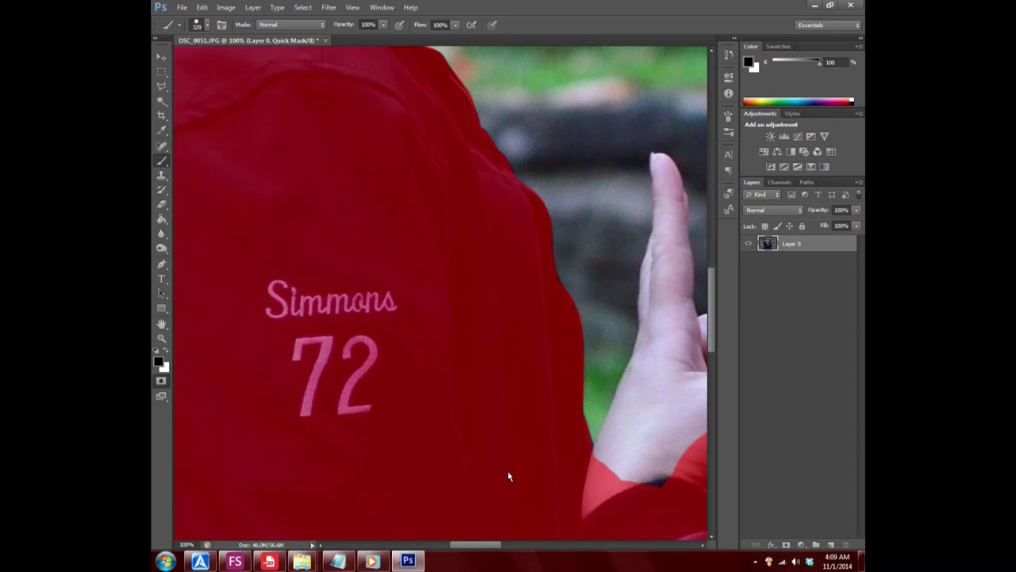
# - Mask the woman's jacket edge, the collar along the zipper, and the collar below her chin
pyautogui.scroll(1, 503, 479)
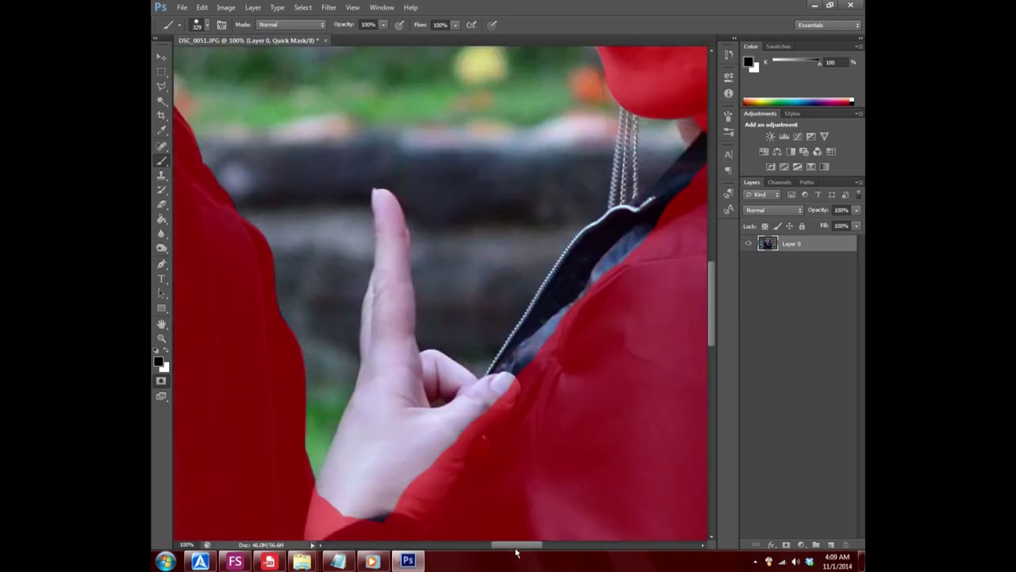
pyautogui.moveTo(474, 544); pyautogui.dragTo(520, 545)
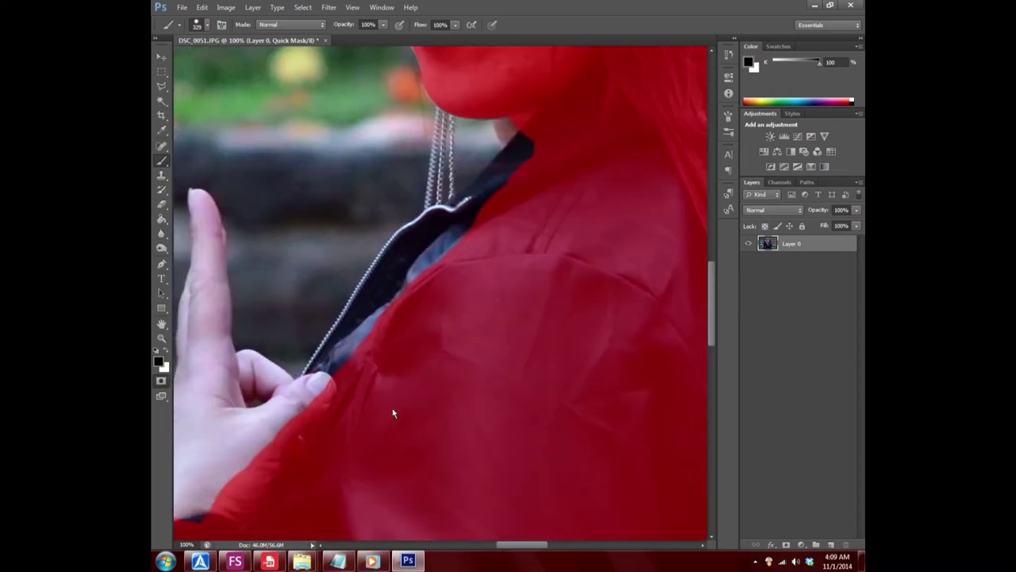
pyautogui.moveTo(381, 418); pyautogui.dragTo(429, 346)
pyautogui.click(421, 360)
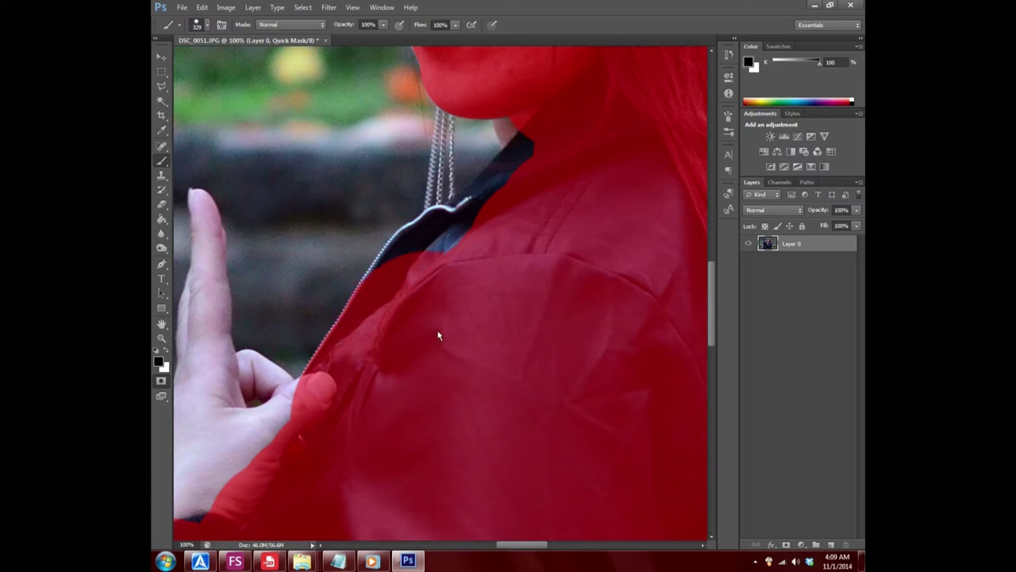
pyautogui.click(443, 323)
pyautogui.click(444, 317)
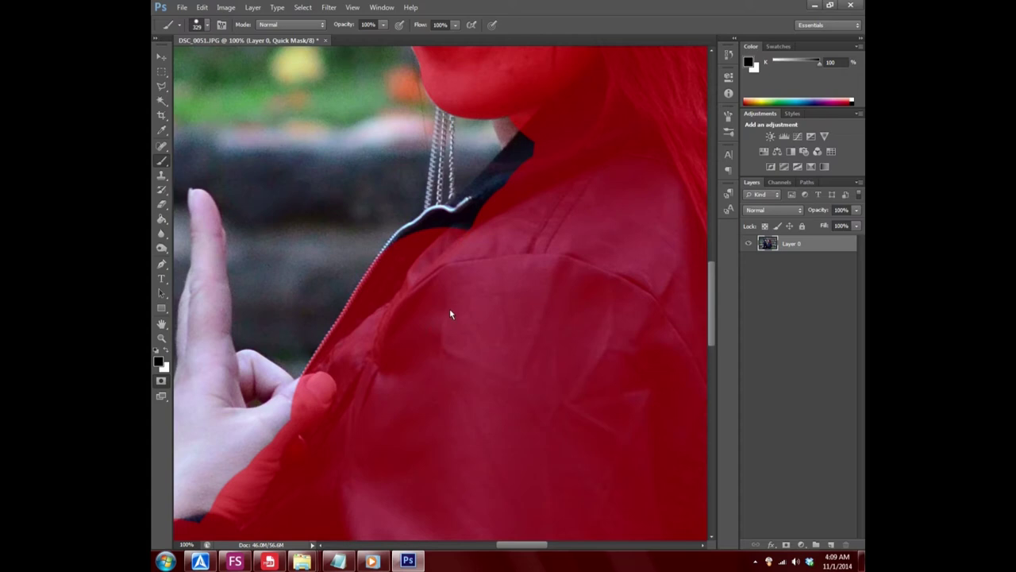
pyautogui.click(455, 302)
pyautogui.click(463, 308)
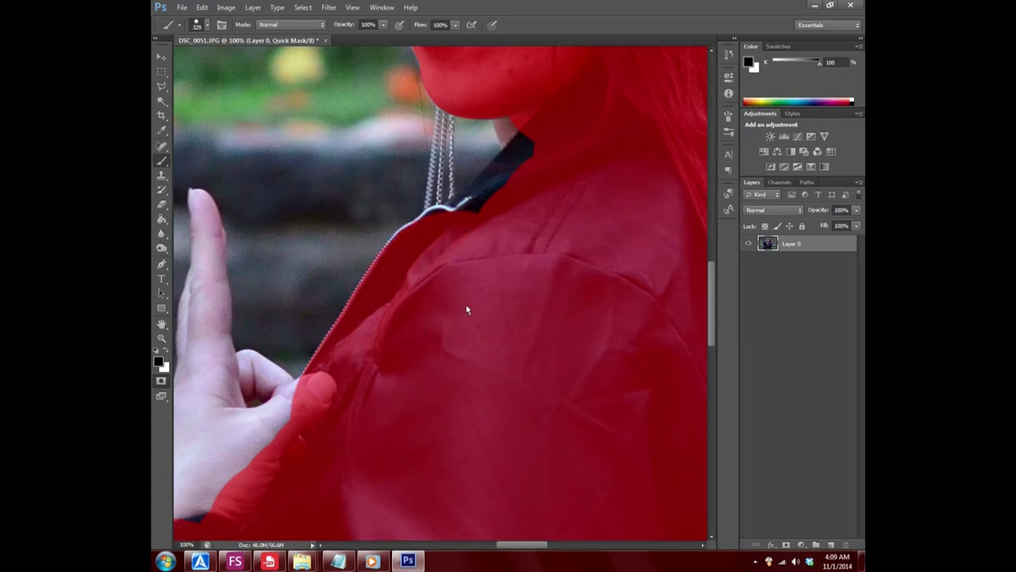
pyautogui.click(578, 94)
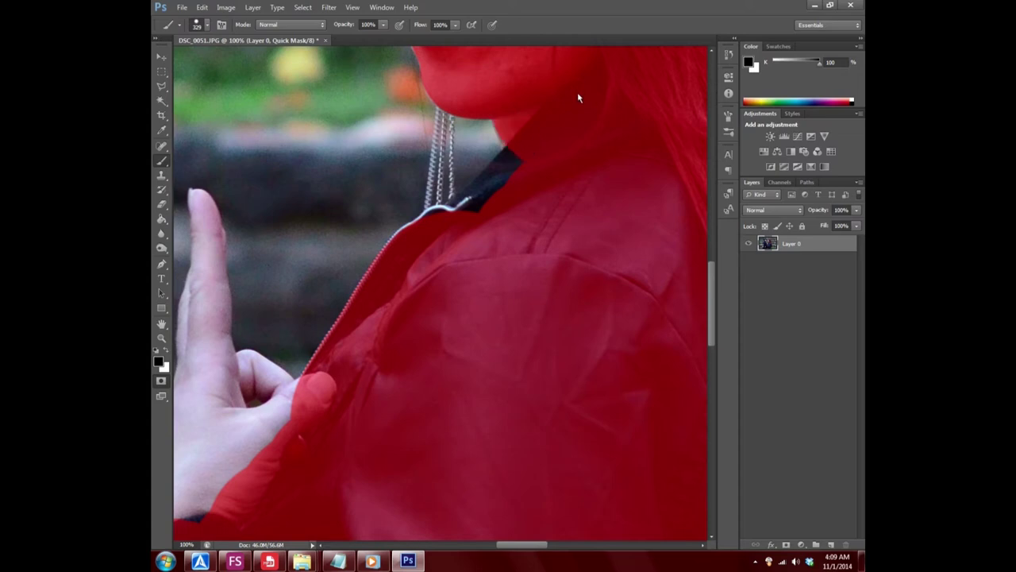
pyautogui.click(586, 116)
pyautogui.click(562, 222)
pyautogui.click(548, 233)
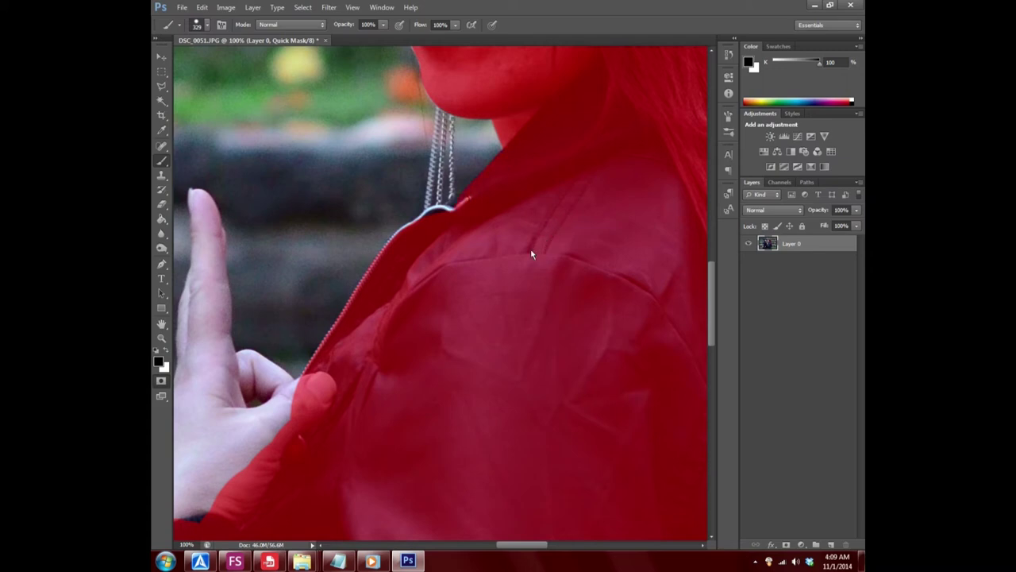
# - Step back the stroke painted over the zipper and set the brush to 96 px
pyautogui.click(476, 291)
pyautogui.click(469, 294)
pyautogui.click(201, 7)
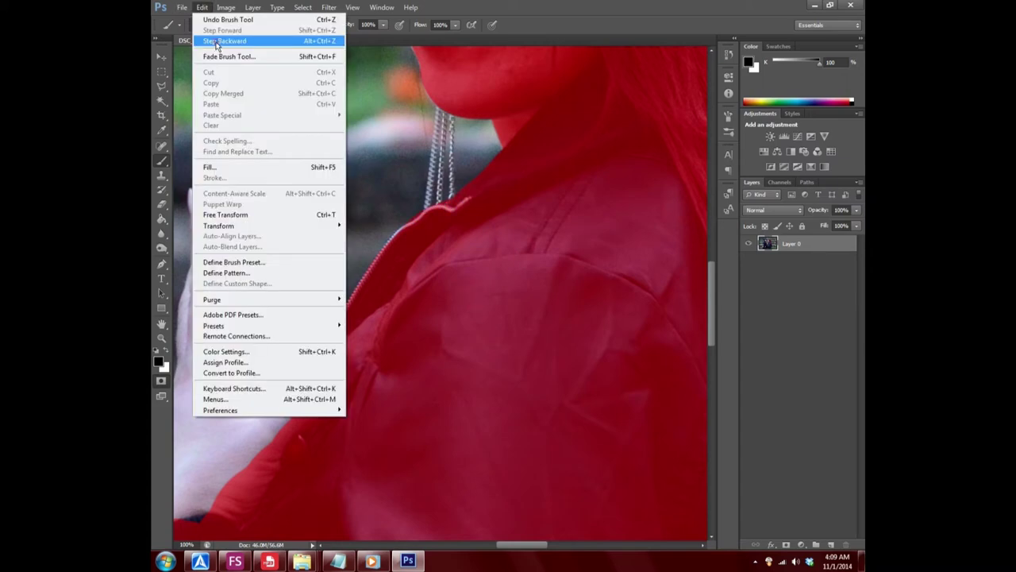
pyautogui.click(215, 44)
pyautogui.click(203, 24)
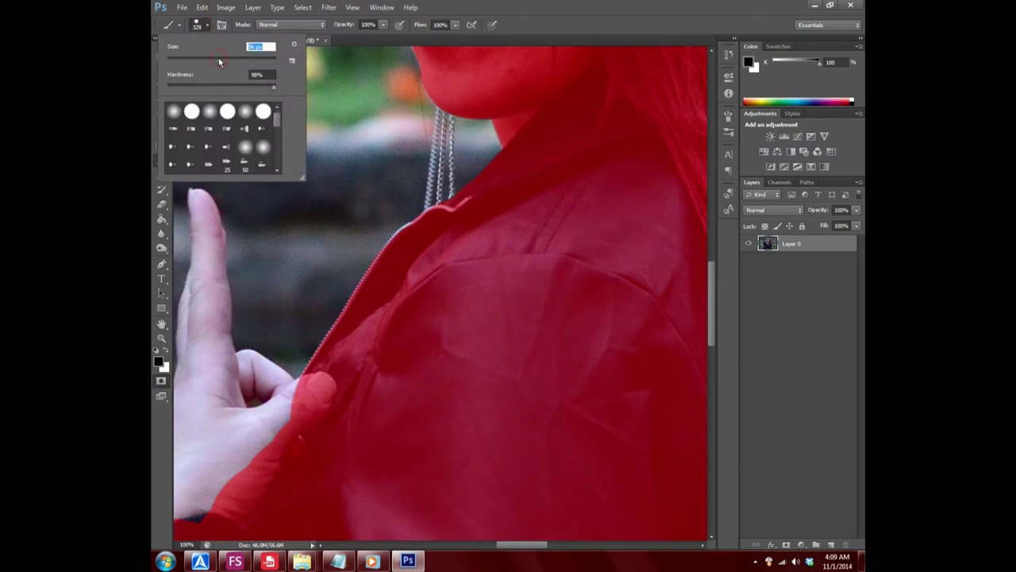
pyautogui.click(441, 237)
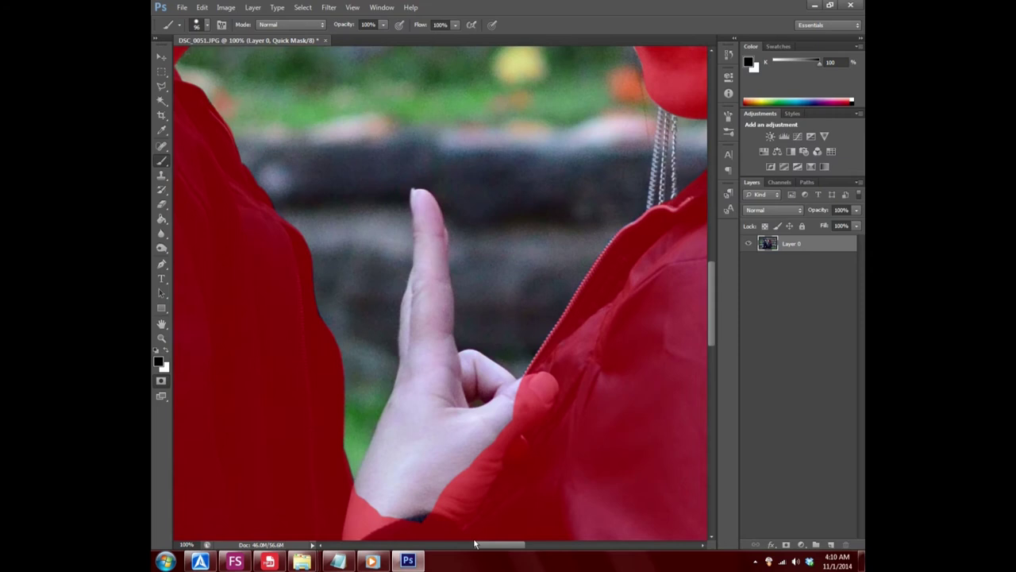
# - Paint Quick Mask over the jacket edge at the wrist and the pale gaps on the hand
pyautogui.moveTo(510, 545); pyautogui.dragTo(485, 545)
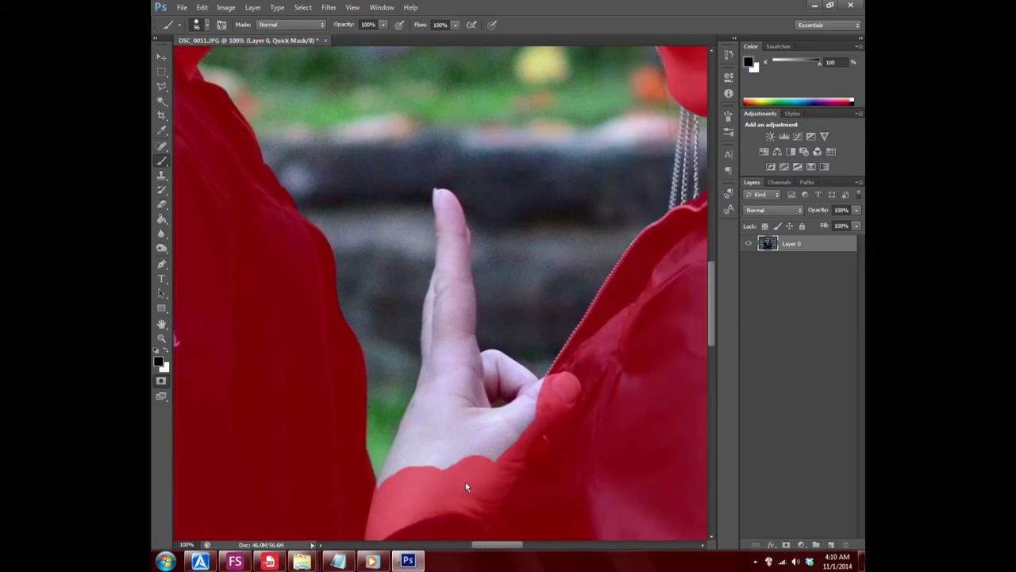
pyautogui.moveTo(465, 485); pyautogui.dragTo(536, 423)
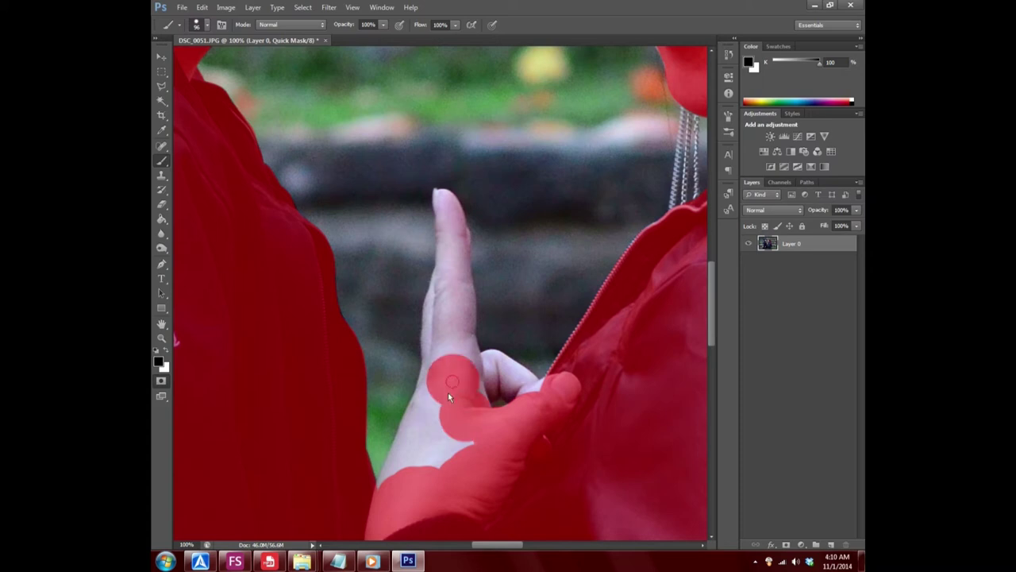
pyautogui.click(411, 475)
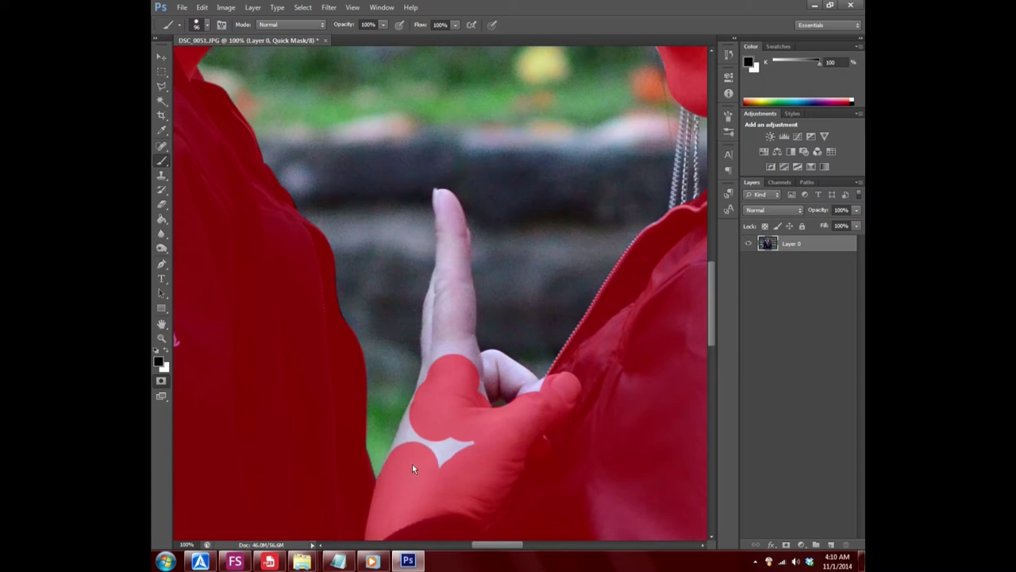
pyautogui.click(415, 455)
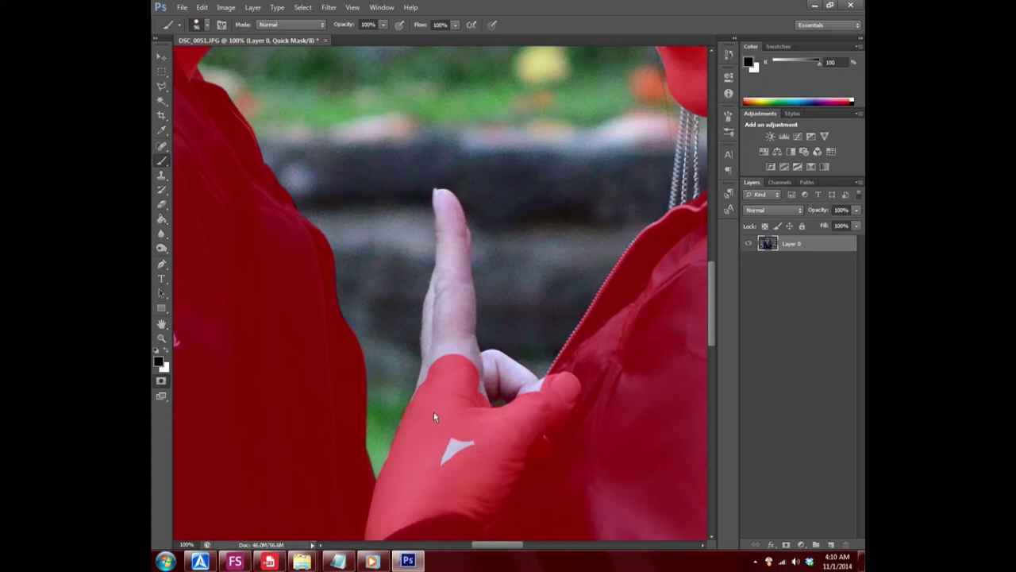
pyautogui.click(457, 450)
pyautogui.scroll(2, 534, 476)
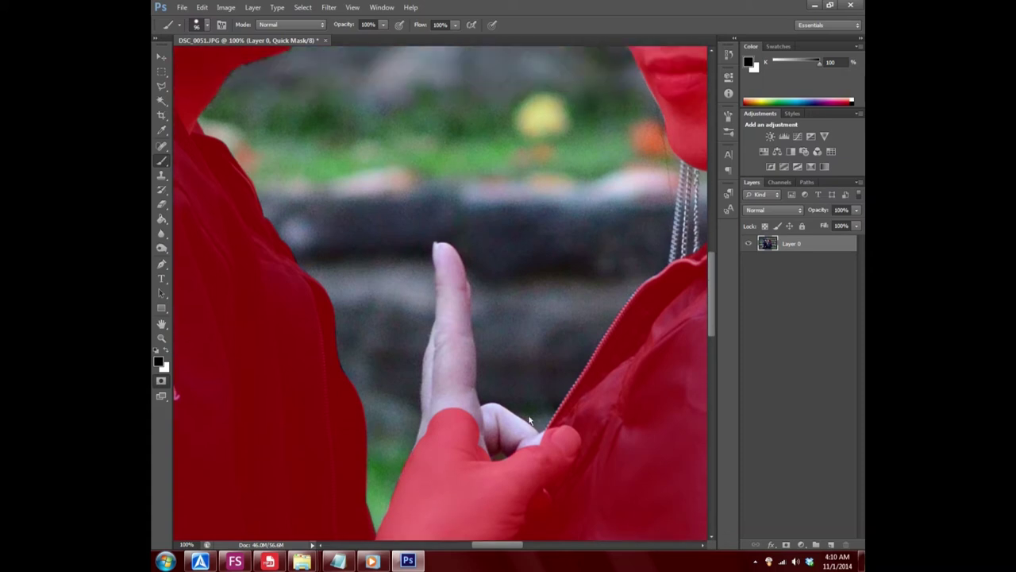
pyautogui.click(546, 461)
# - Shrink the brush much smaller and mask the top of the raised fingertip
pyautogui.click(206, 24)
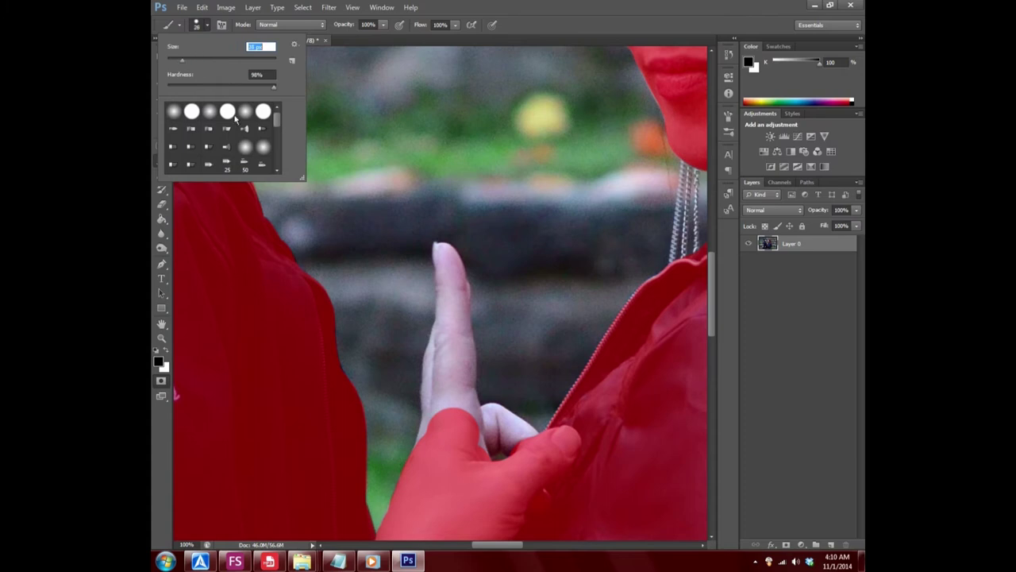
pyautogui.moveTo(172, 70); pyautogui.dragTo(173, 66)
pyautogui.press('Return')
pyautogui.click(436, 251)
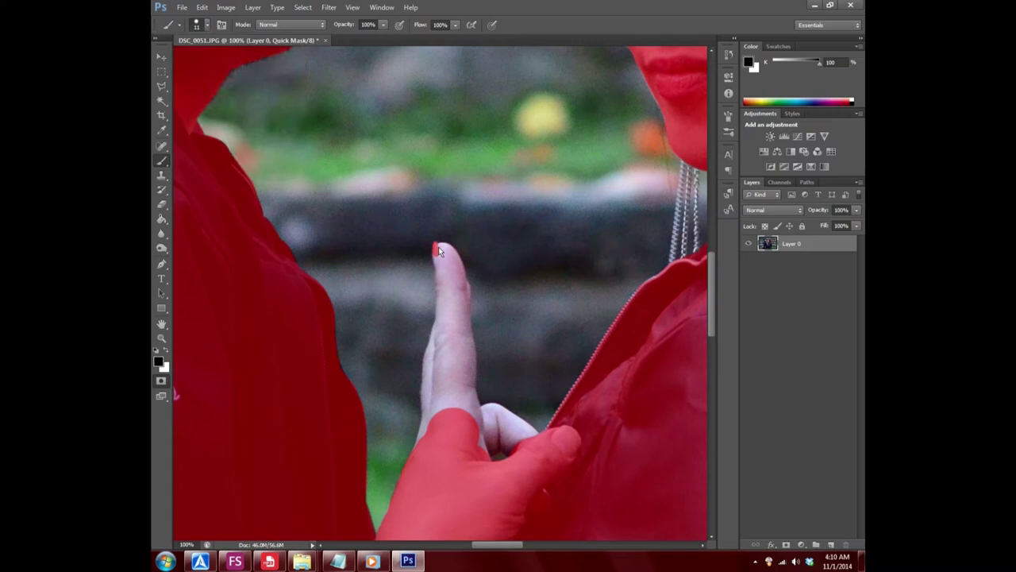
pyautogui.moveTo(439, 251); pyautogui.dragTo(454, 256)
# - Zoom to 200% on the raised fingertip and return to the Brush tool
pyautogui.click(162, 338)
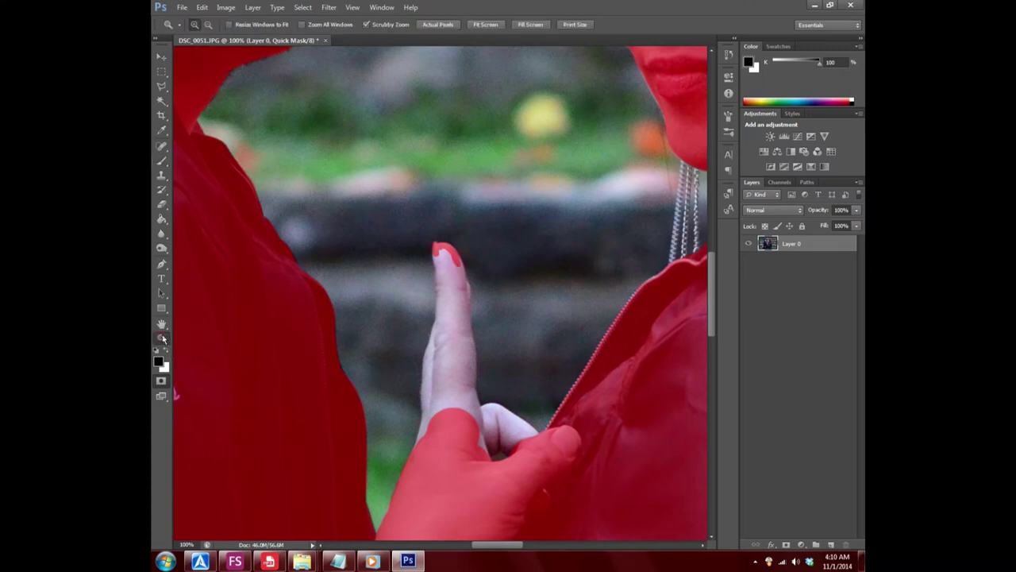
pyautogui.click(428, 325)
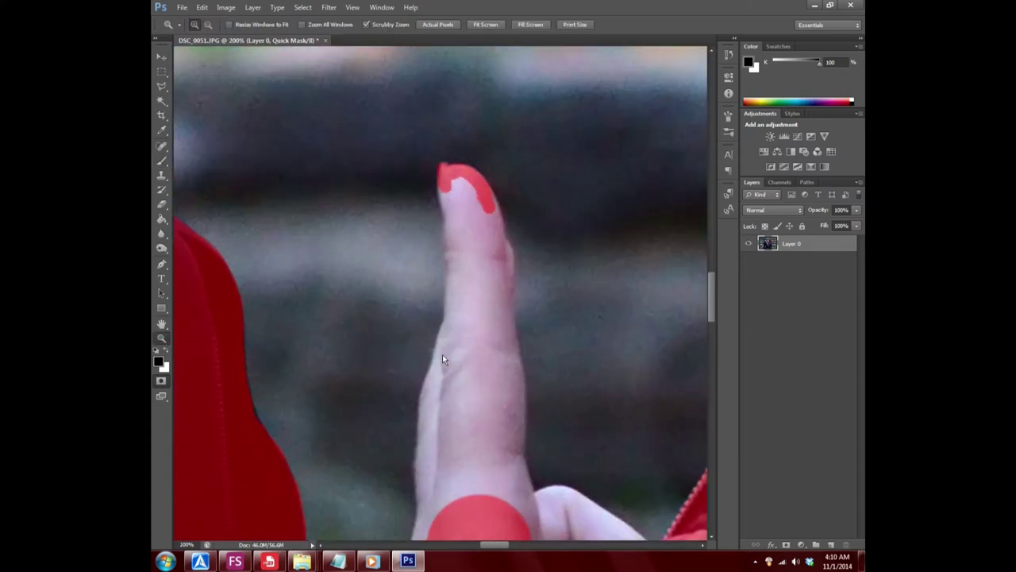
pyautogui.scroll(-1, 421, 279)
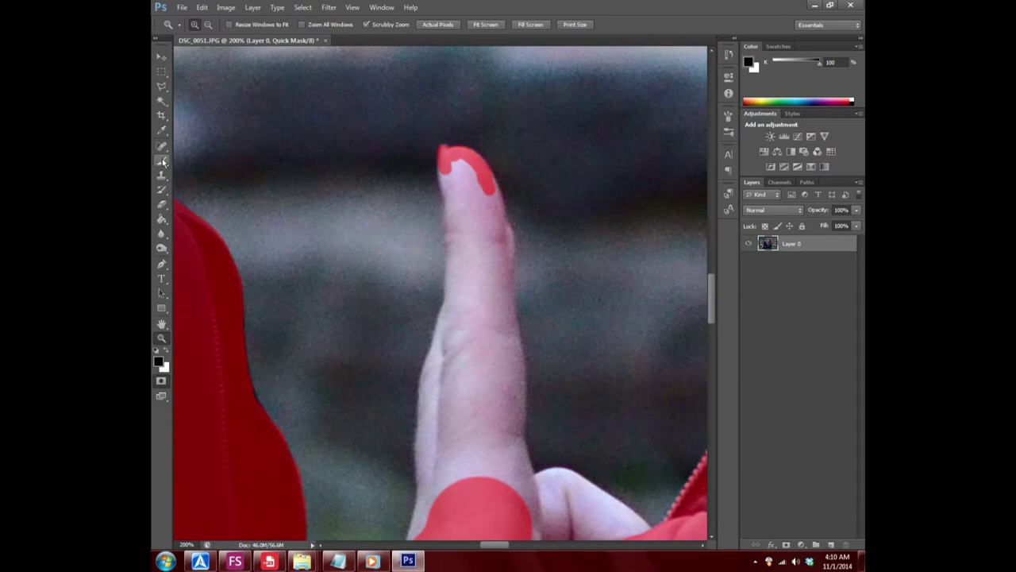
pyautogui.click(161, 161)
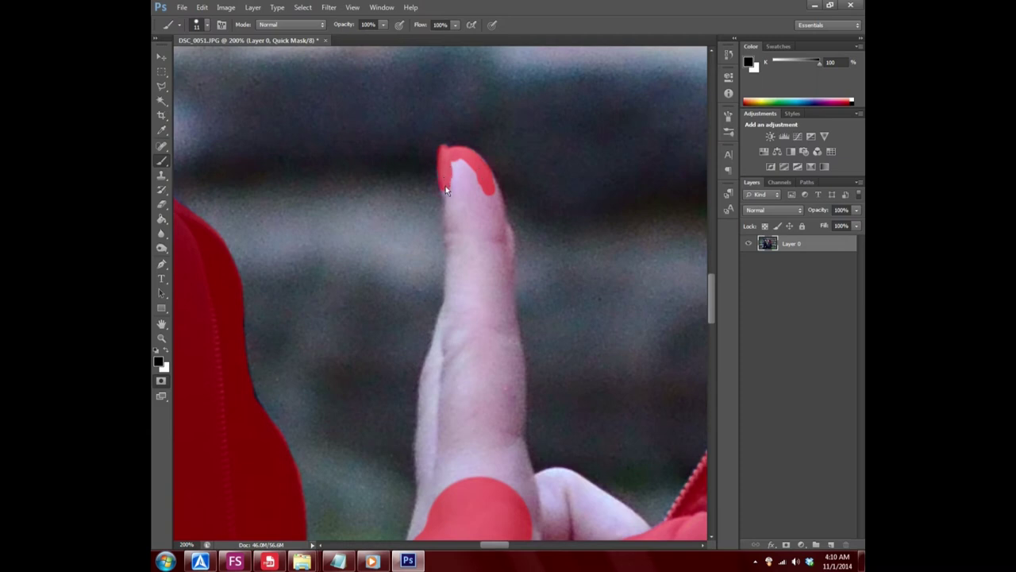
# - Mask down the finger's left edge and fill the gaps between the fingers and knuckle
pyautogui.moveTo(447, 196); pyautogui.dragTo(449, 249)
pyautogui.moveTo(450, 269); pyautogui.dragTo(452, 279)
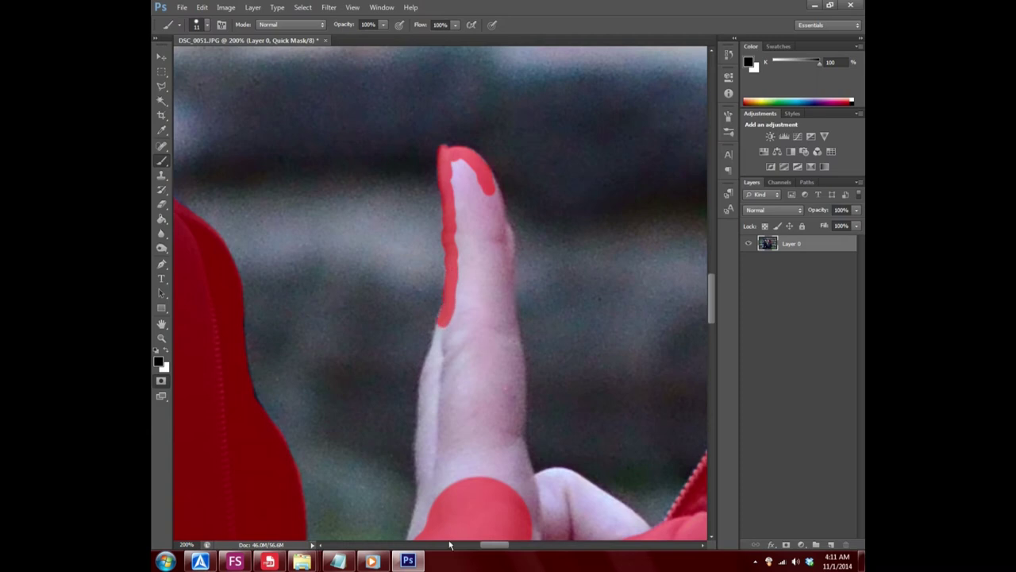
pyautogui.scroll(-2, 445, 276)
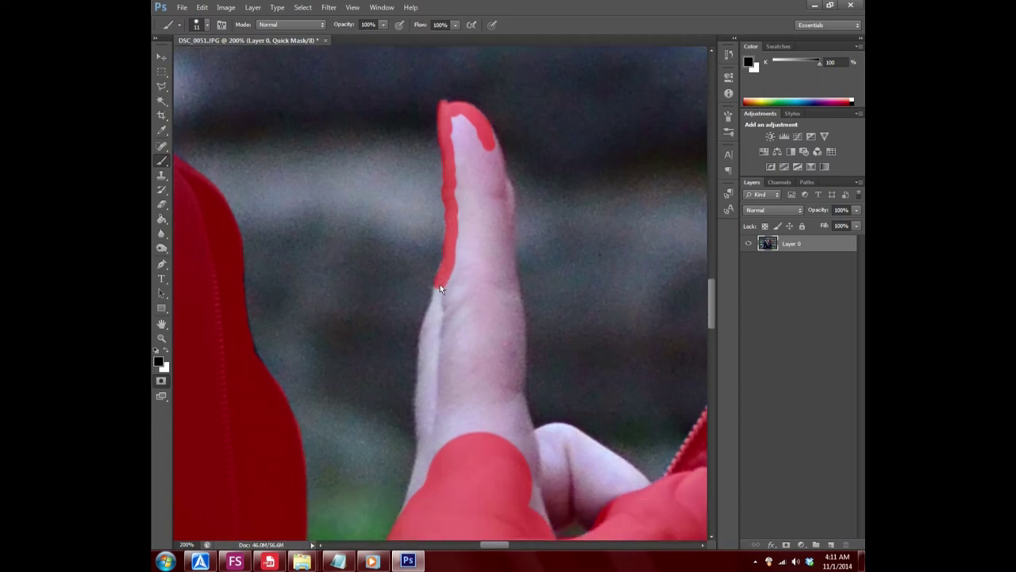
pyautogui.moveTo(437, 294); pyautogui.dragTo(435, 306)
pyautogui.click(423, 362)
pyautogui.scroll(-1, 426, 378)
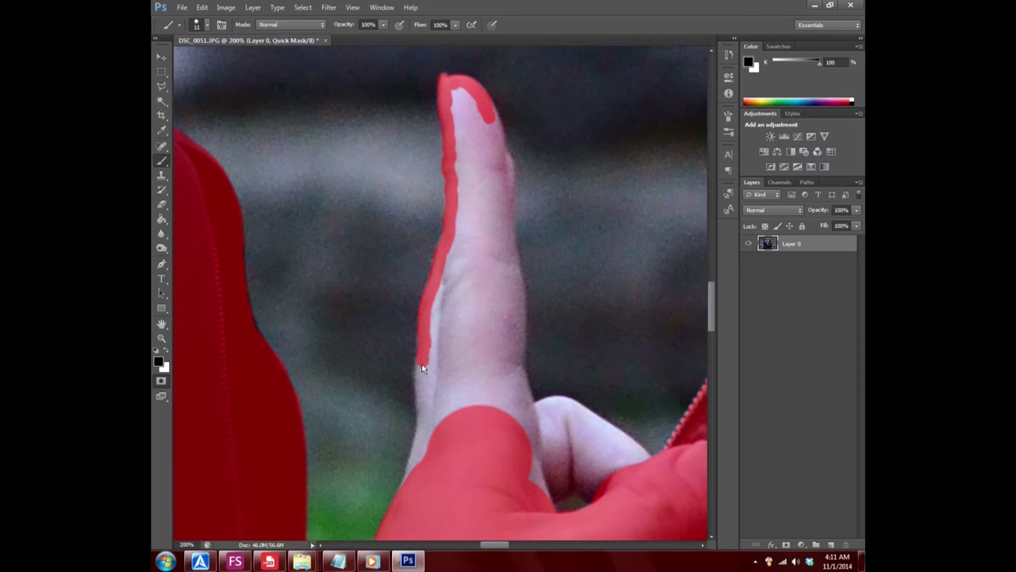
pyautogui.moveTo(421, 374); pyautogui.dragTo(421, 384)
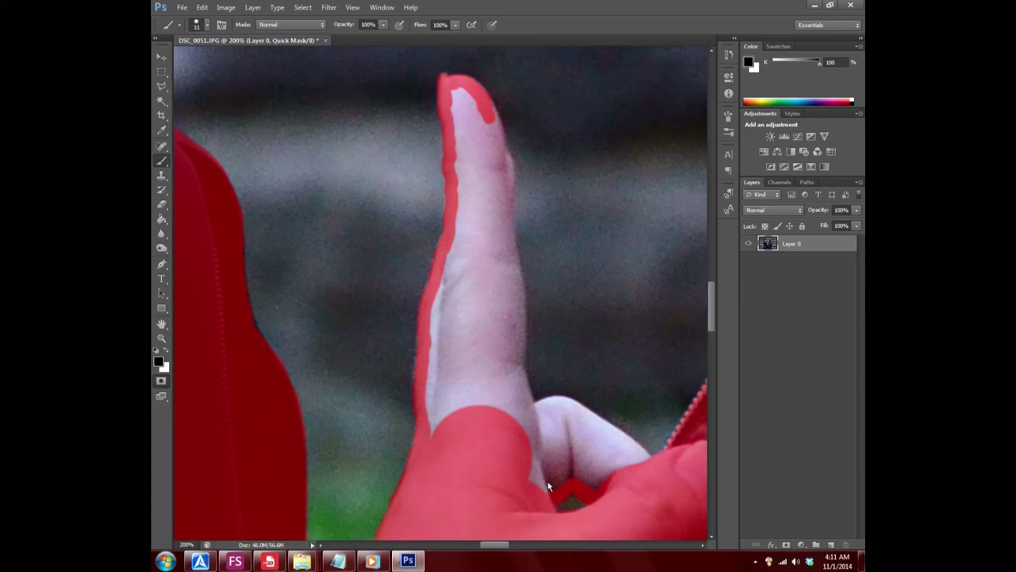
pyautogui.moveTo(545, 496); pyautogui.dragTo(585, 483)
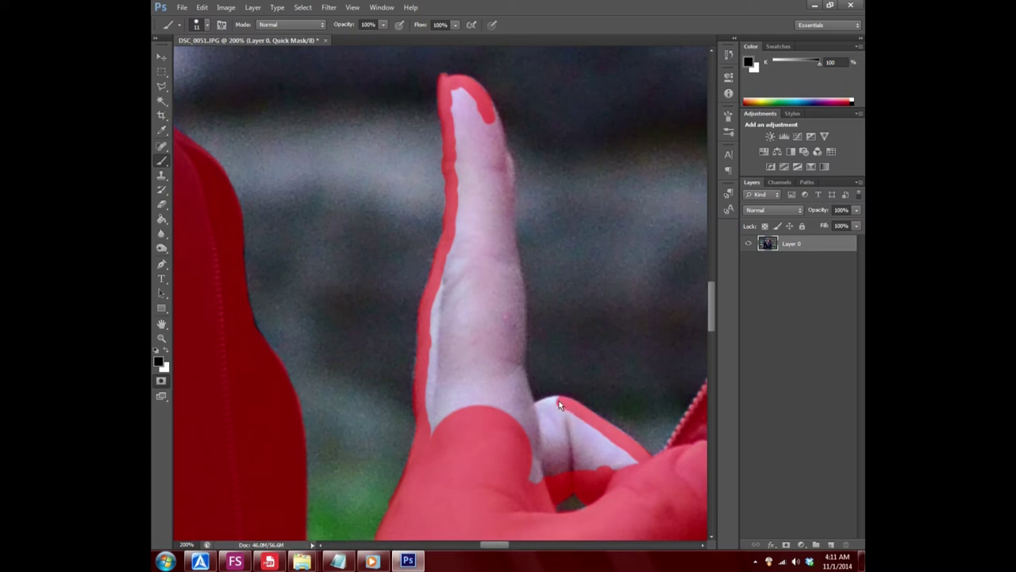
pyautogui.moveTo(548, 403); pyautogui.dragTo(537, 410)
pyautogui.moveTo(514, 374); pyautogui.dragTo(505, 367)
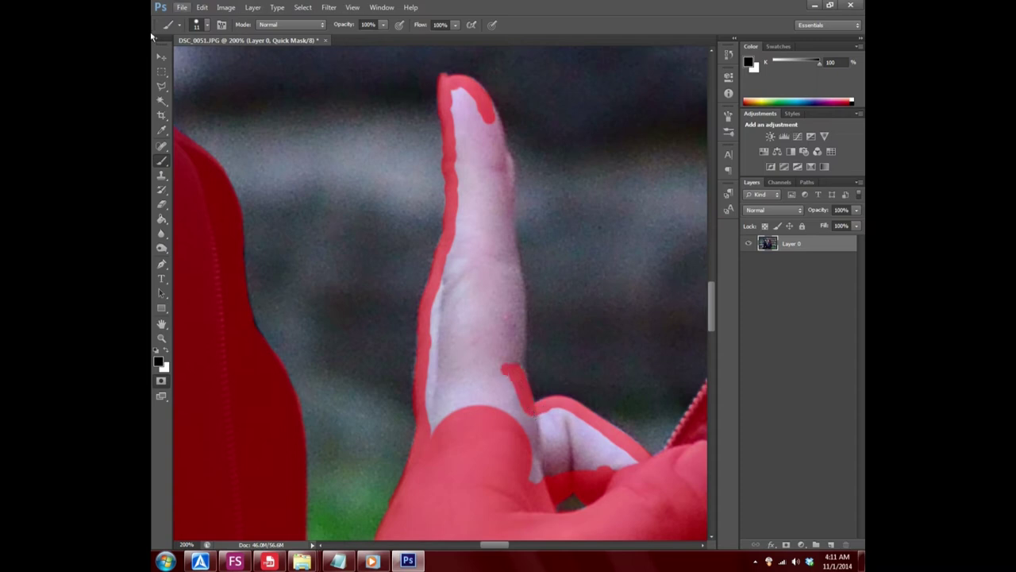
# - With a 21 px brush, mask the fingertip top and the finger's right edge
pyautogui.click(207, 26)
pyautogui.click(177, 61)
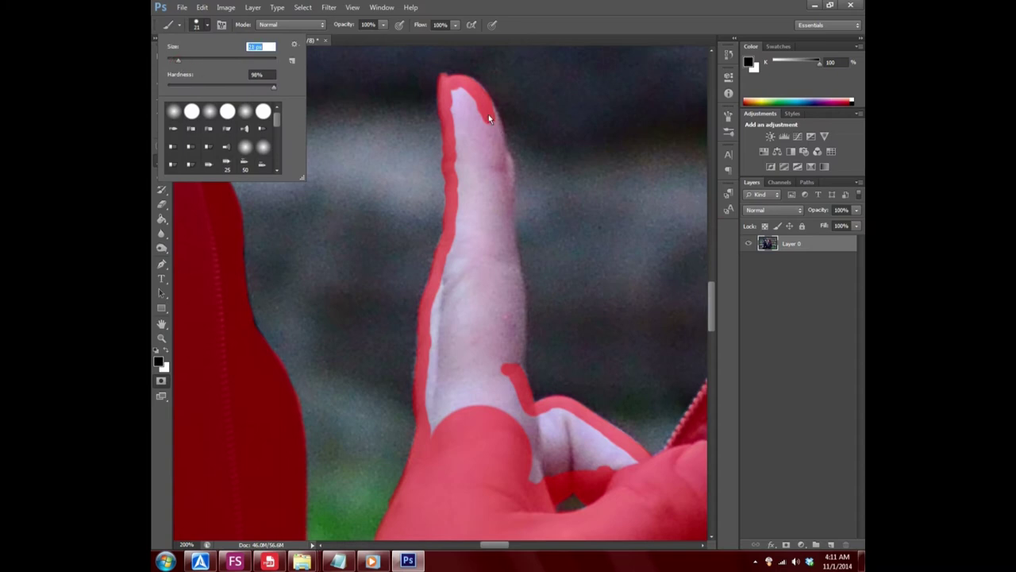
pyautogui.moveTo(481, 108); pyautogui.dragTo(501, 206)
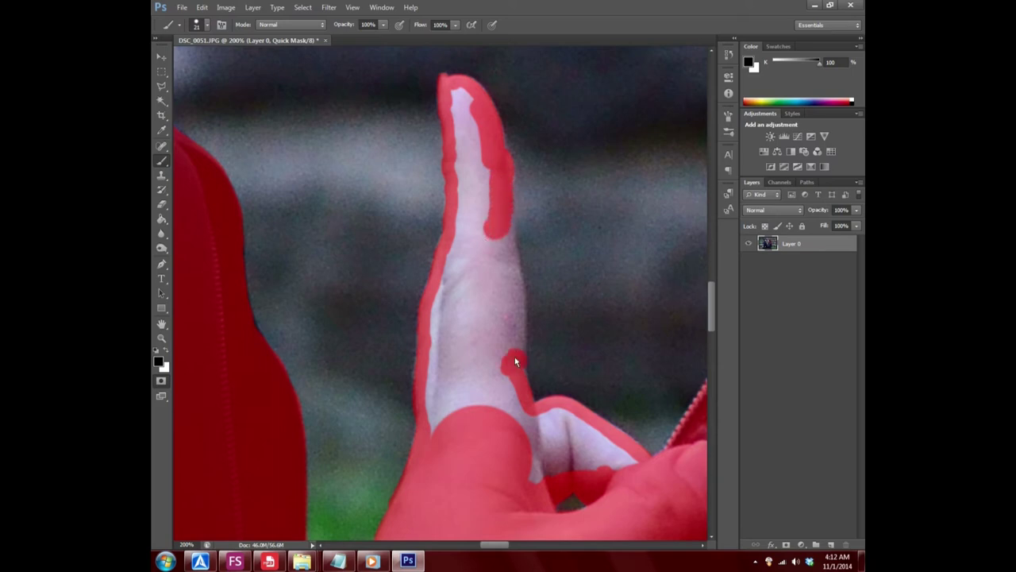
pyautogui.moveTo(513, 363); pyautogui.dragTo(513, 300)
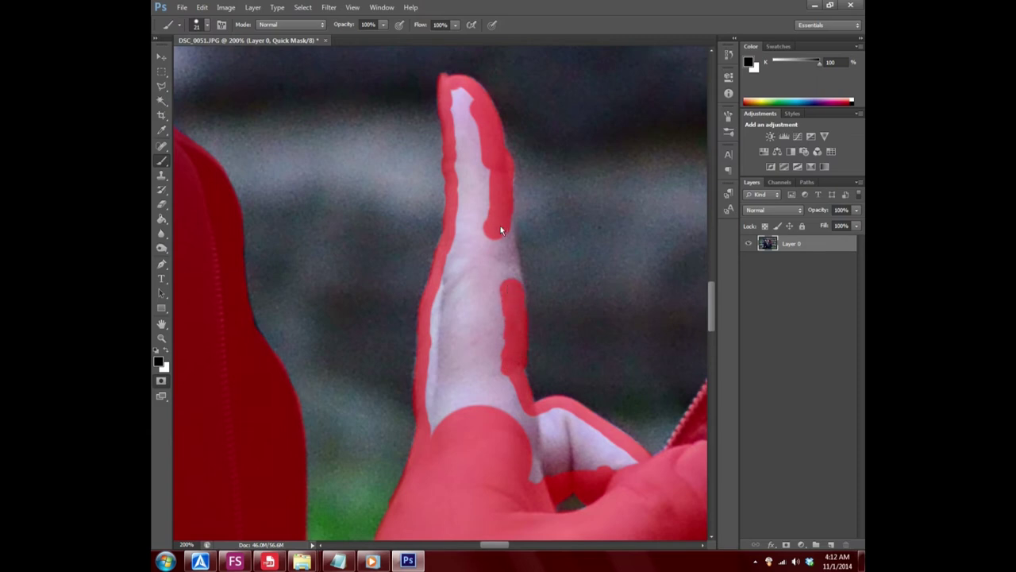
pyautogui.moveTo(505, 254); pyautogui.dragTo(510, 277)
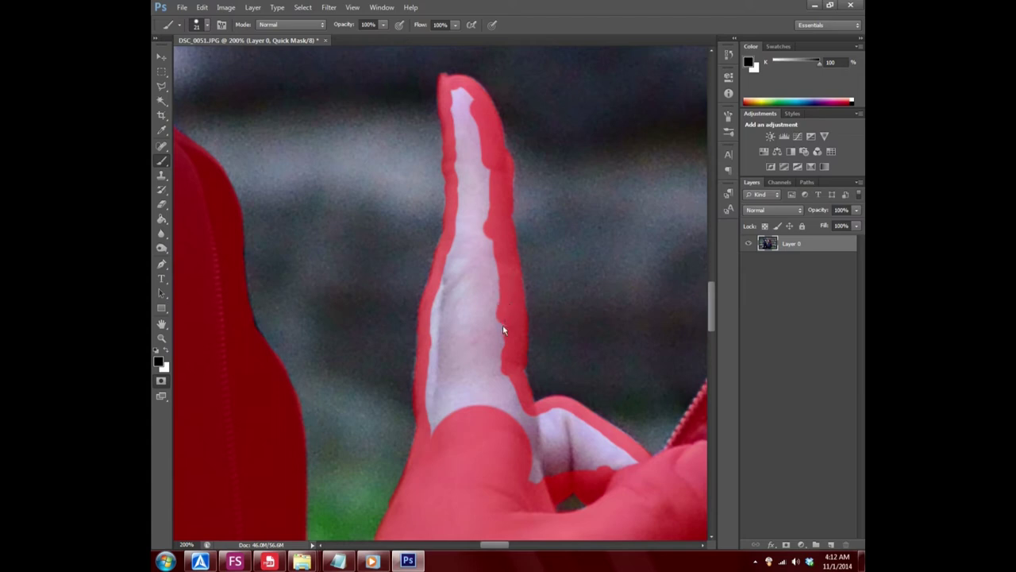
pyautogui.moveTo(506, 371); pyautogui.dragTo(512, 397)
# - Step Backward once, then at 25 px mask the remaining white patches on the finger
pyautogui.click(202, 7)
pyautogui.click(226, 41)
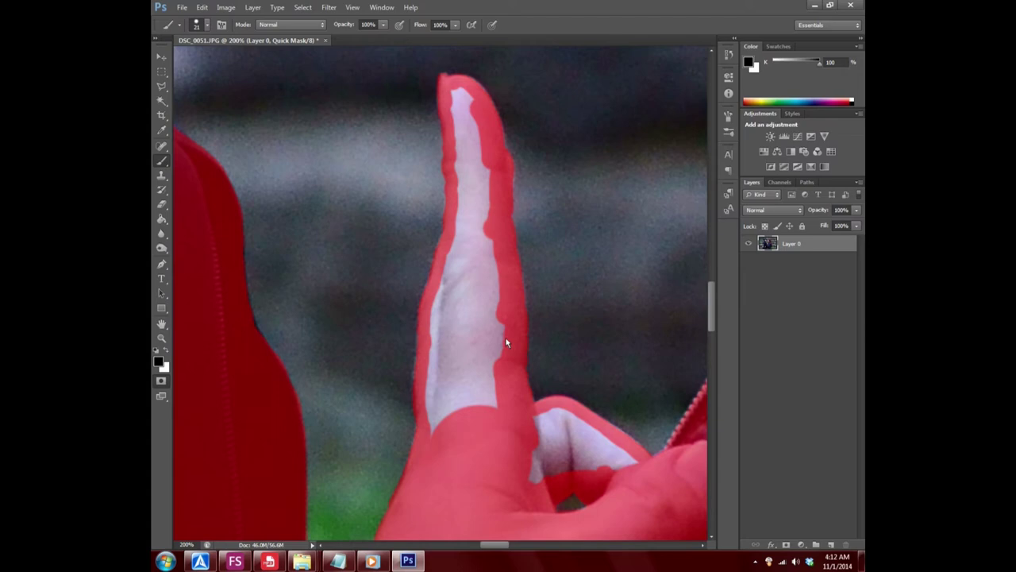
pyautogui.click(206, 24)
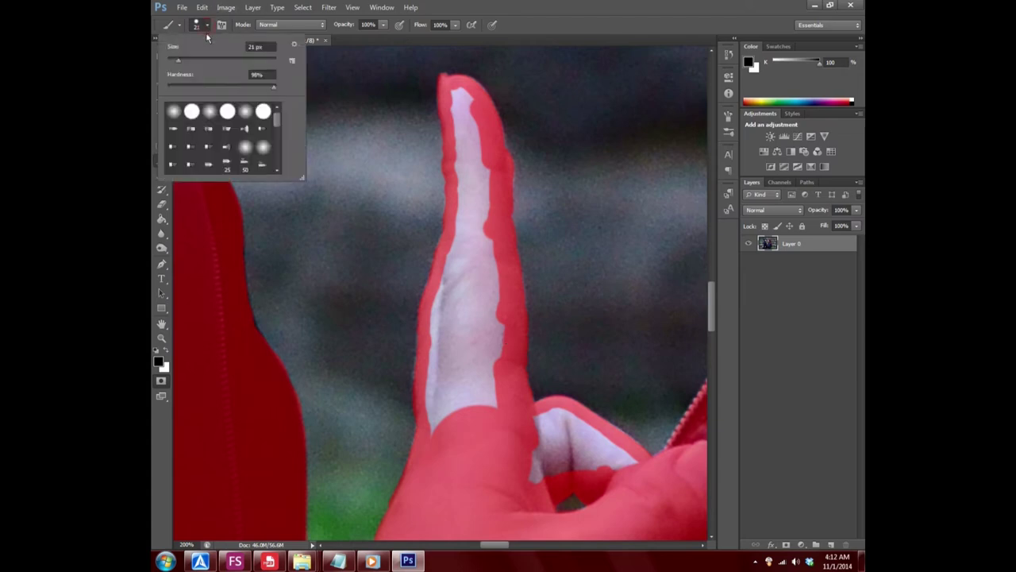
pyautogui.click(188, 60)
pyautogui.moveTo(464, 103); pyautogui.dragTo(464, 125)
pyautogui.moveTo(477, 198)
pyautogui.mouseDown()
pyautogui.moveTo(495, 352)
pyautogui.moveTo(478, 416)
pyautogui.moveTo(443, 400)
pyautogui.mouseUp()
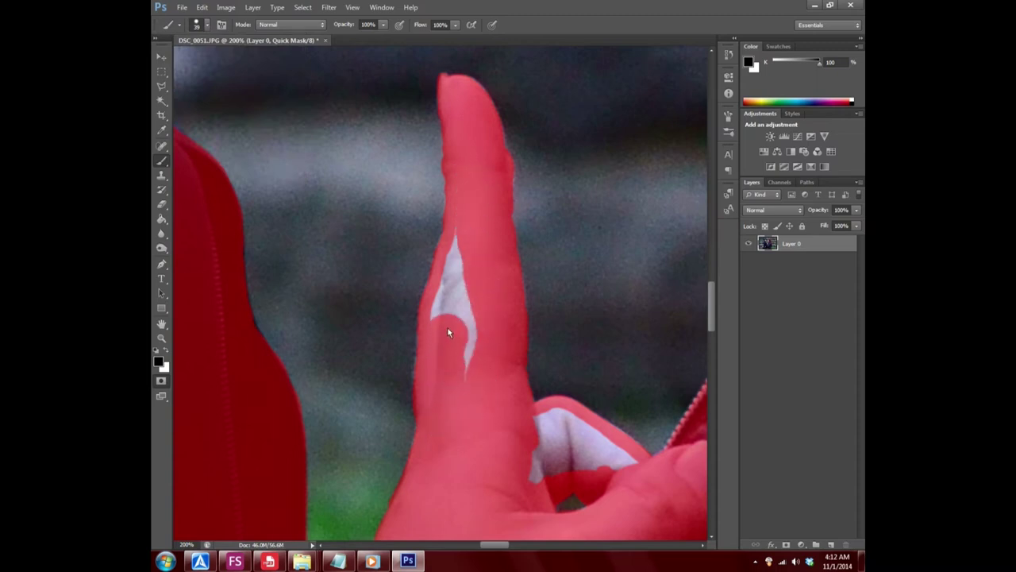
pyautogui.click(464, 252)
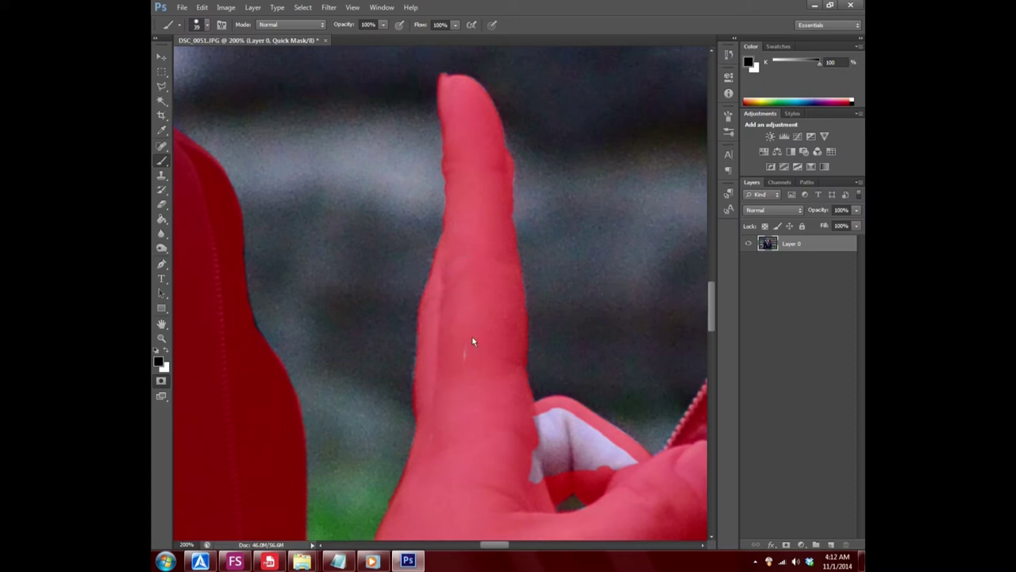
pyautogui.moveTo(530, 474); pyautogui.dragTo(618, 466)
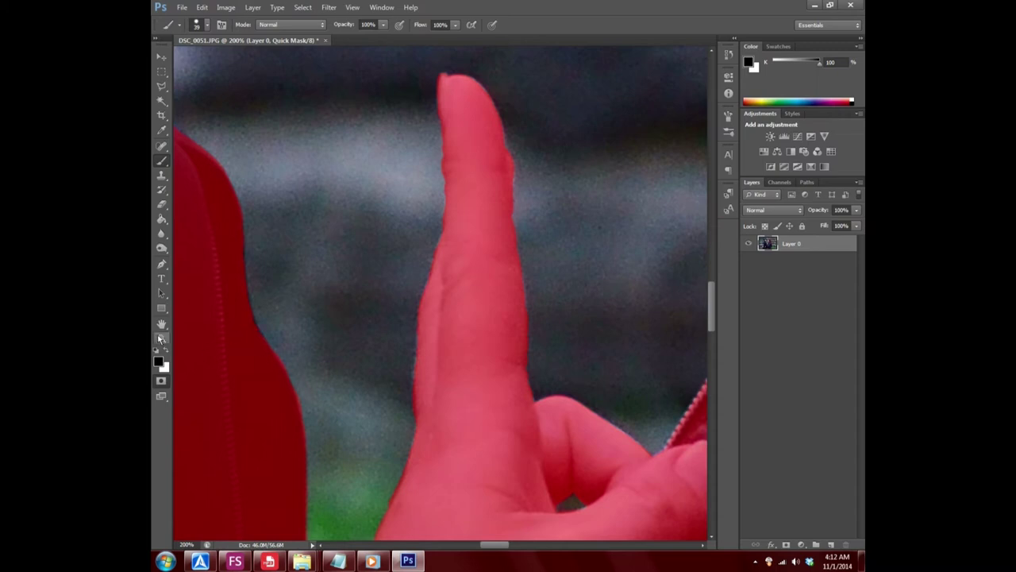
pyautogui.click(161, 338)
pyautogui.rightClick(327, 358)
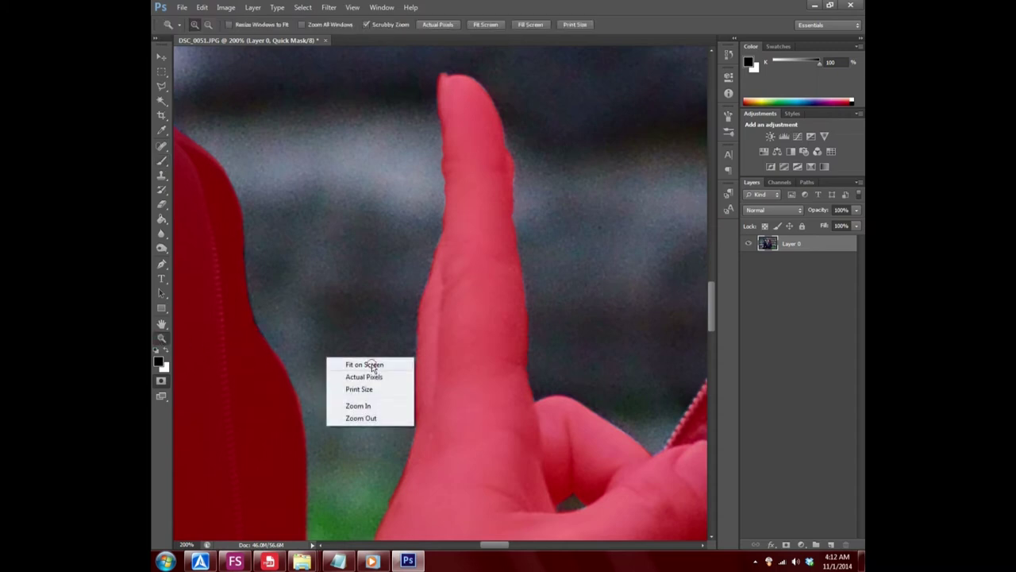
# - Zoom to 200% on the woman's hair edge and set the Brush to 5 px
pyautogui.click(367, 363)
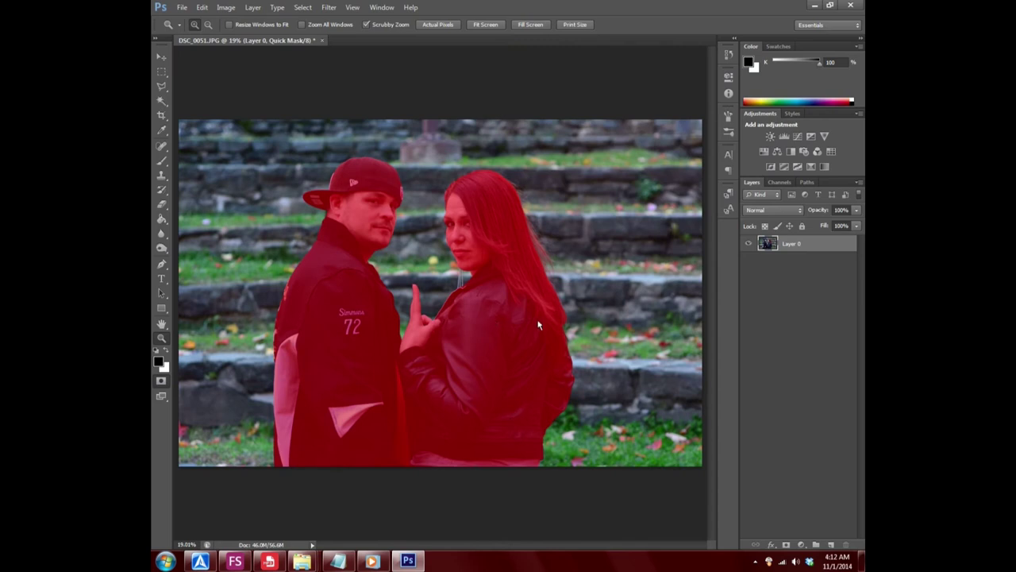
pyautogui.click(569, 334)
pyautogui.click(569, 333)
pyautogui.moveTo(569, 333); pyautogui.dragTo(566, 335)
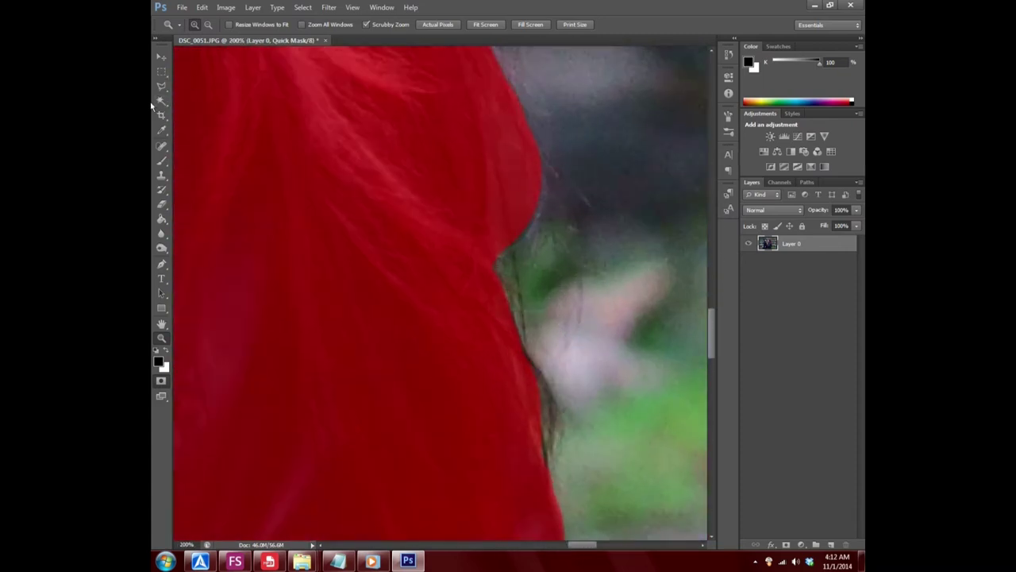
pyautogui.click(161, 160)
pyautogui.click(208, 25)
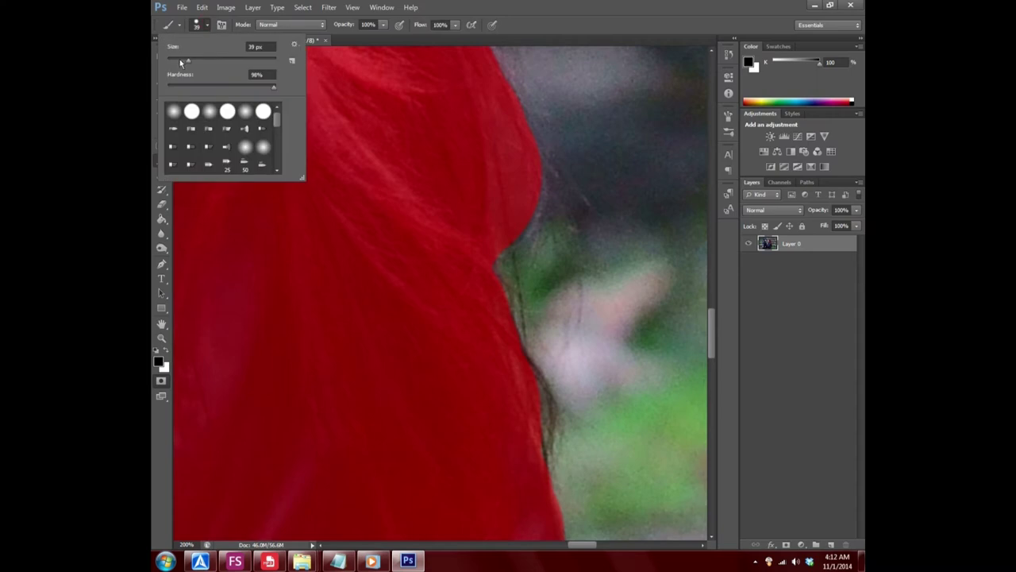
pyautogui.moveTo(180, 59); pyautogui.dragTo(170, 60)
pyautogui.press('Return')
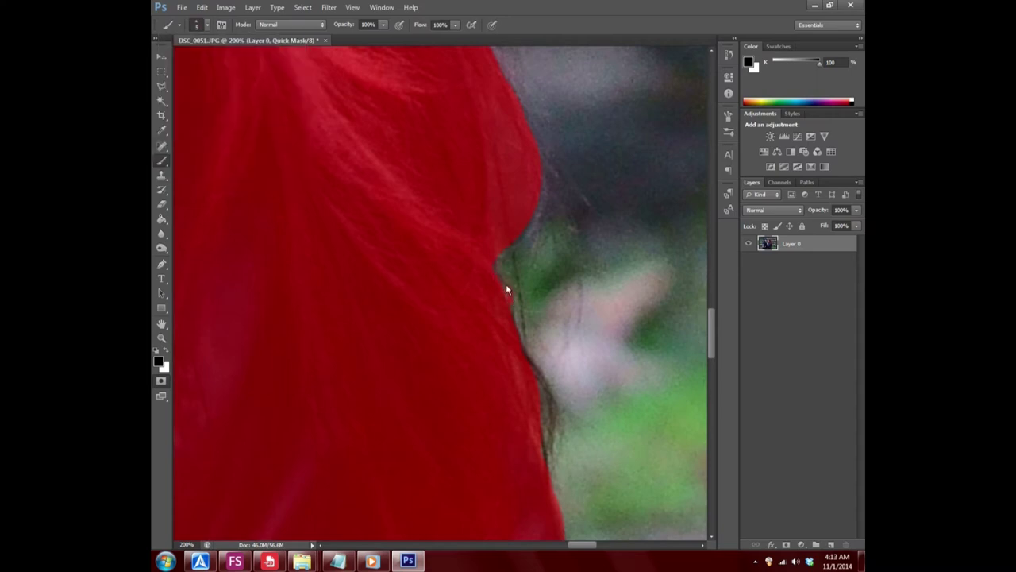
# - Paint fine Quick Mask strokes along the woman's outer hair edge
pyautogui.moveTo(505, 284)
pyautogui.mouseDown()
pyautogui.moveTo(494, 268)
pyautogui.moveTo(532, 224)
pyautogui.mouseUp()
pyautogui.moveTo(548, 189); pyautogui.dragTo(547, 173)
pyautogui.scroll(1, 543, 235)
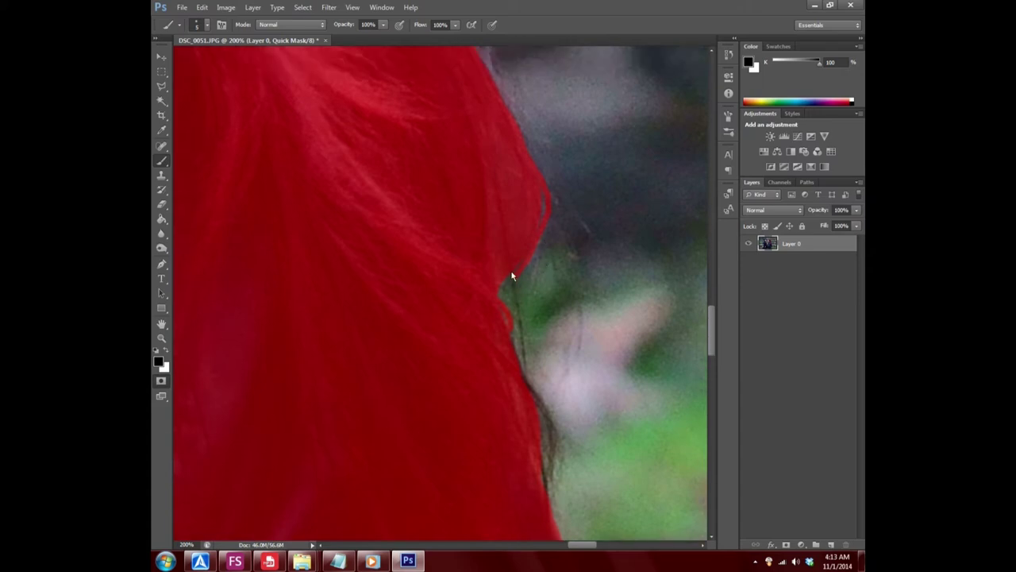
pyautogui.moveTo(512, 273); pyautogui.dragTo(519, 301)
pyautogui.moveTo(543, 408); pyautogui.dragTo(549, 465)
pyautogui.scroll(3, 532, 476)
pyautogui.scroll(2, 535, 469)
pyautogui.scroll(2, 519, 418)
pyautogui.scroll(1, 508, 413)
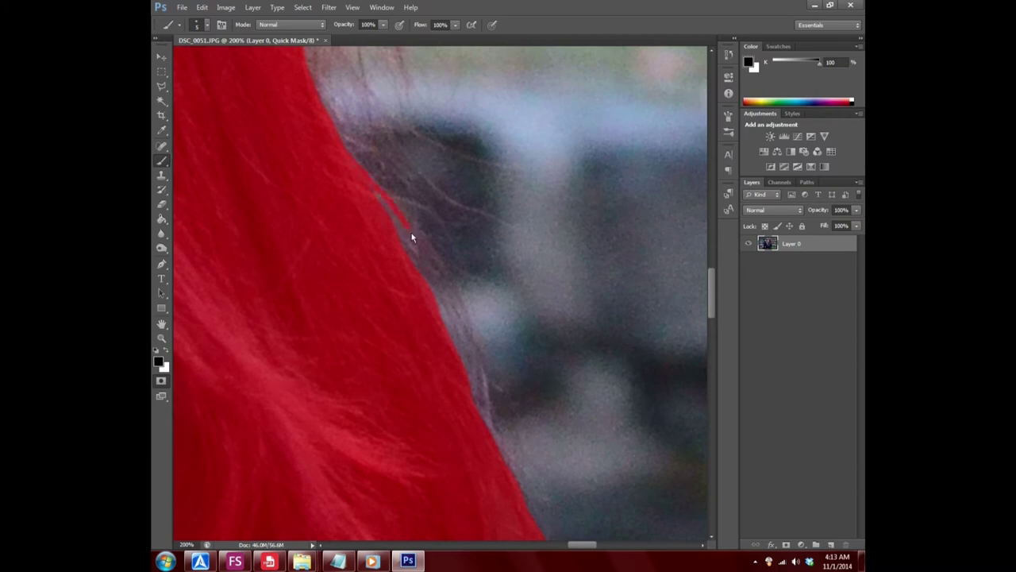
# - Undo a stray strand stroke with Step Backward, then mask the upper hair edge and a thin strand
pyautogui.moveTo(411, 236); pyautogui.dragTo(441, 283)
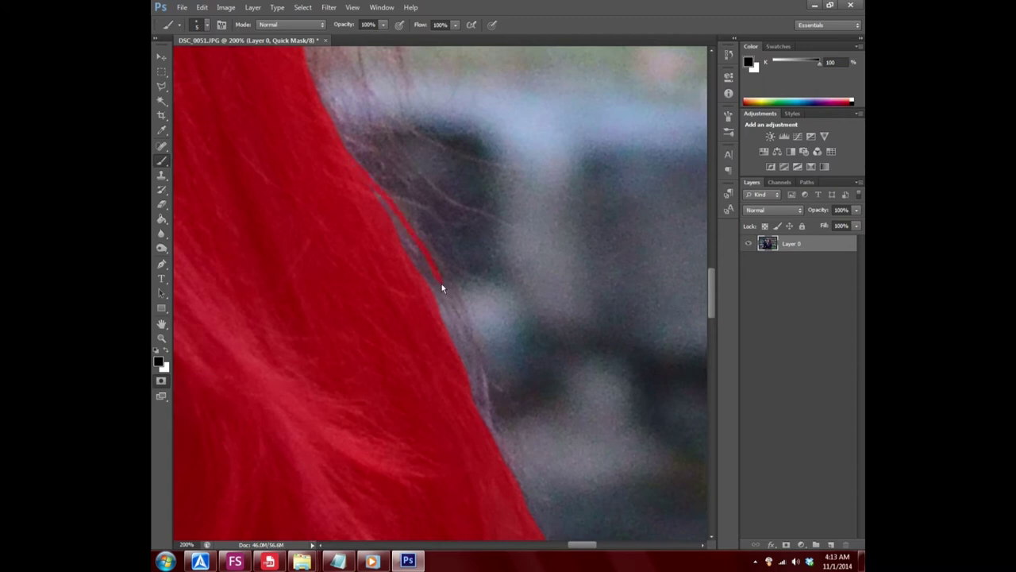
pyautogui.click(202, 8)
pyautogui.click(231, 38)
pyautogui.moveTo(388, 197); pyautogui.dragTo(339, 153)
pyautogui.moveTo(425, 265); pyautogui.dragTo(385, 213)
pyautogui.scroll(3, 304, 144)
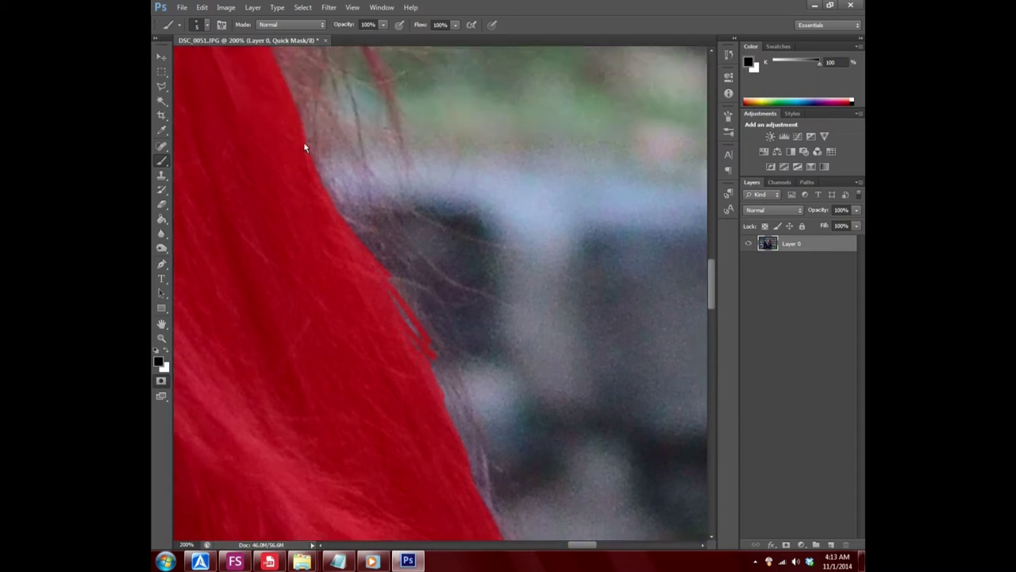
pyautogui.scroll(3, 304, 143)
pyautogui.scroll(3, 317, 159)
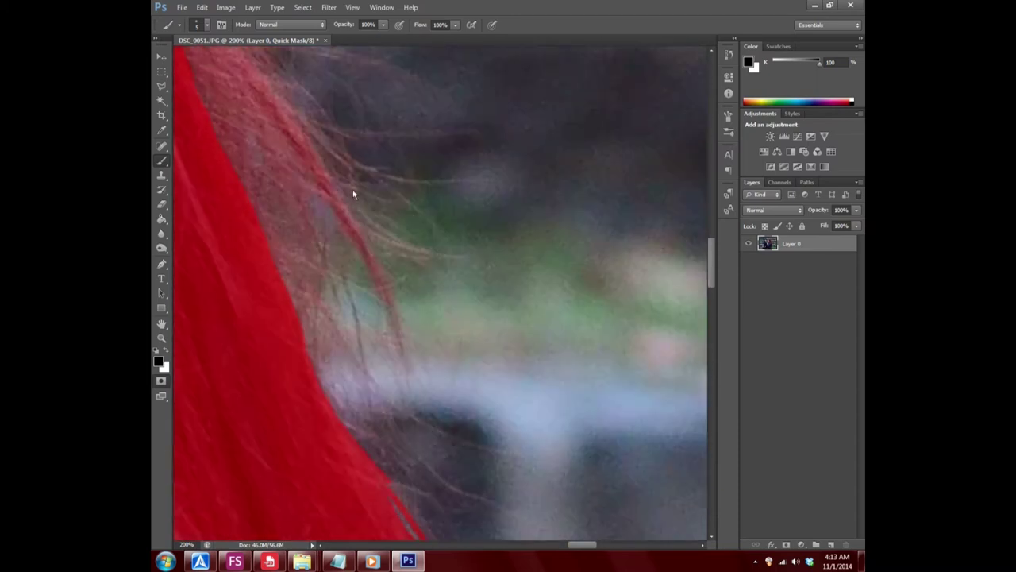
pyautogui.click(161, 338)
pyautogui.rightClick(256, 326)
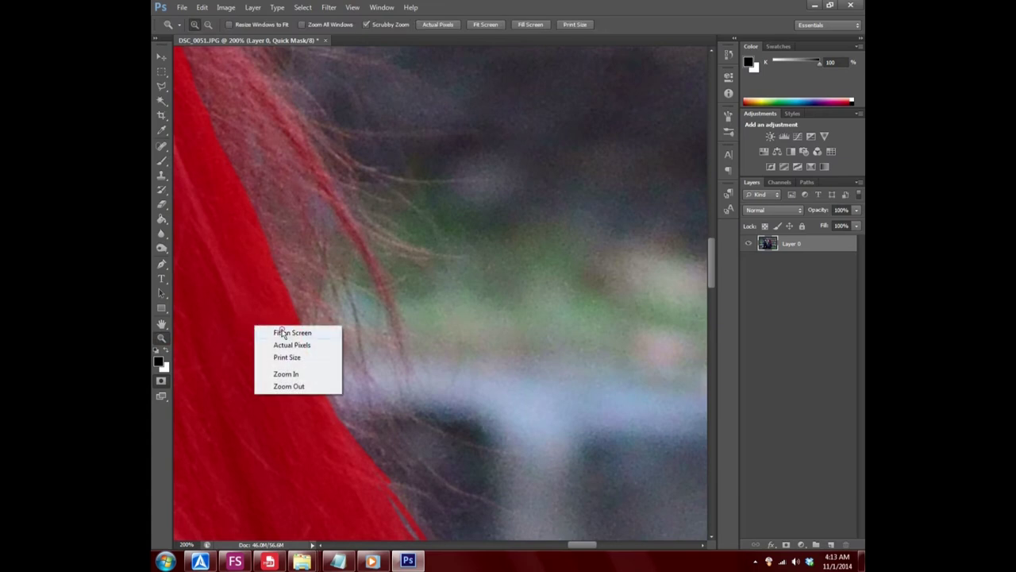
# - Fit the photo on screen, zoom into the woman's hair to inspect, then fit on screen again
pyautogui.click(281, 333)
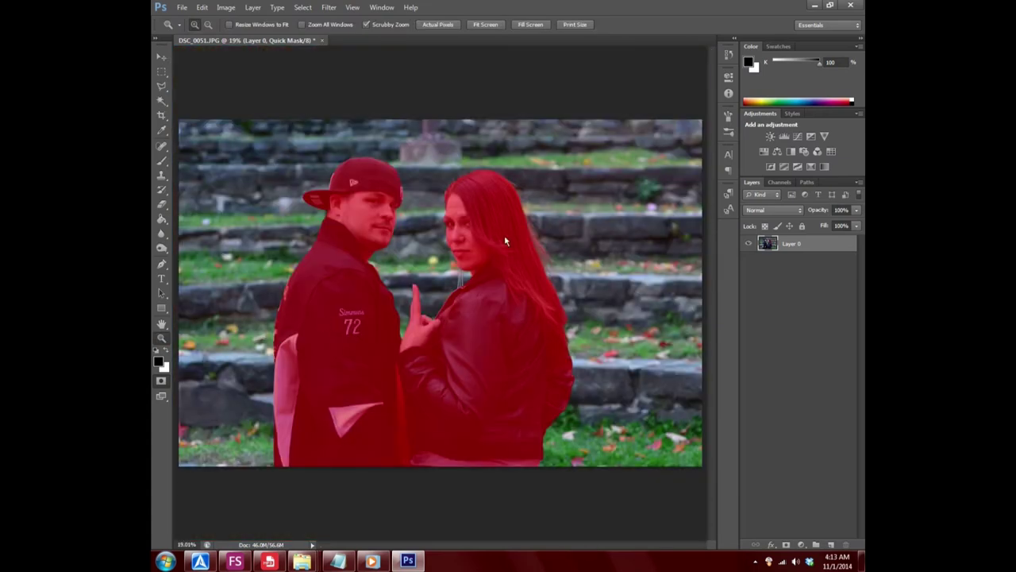
pyautogui.click(547, 302)
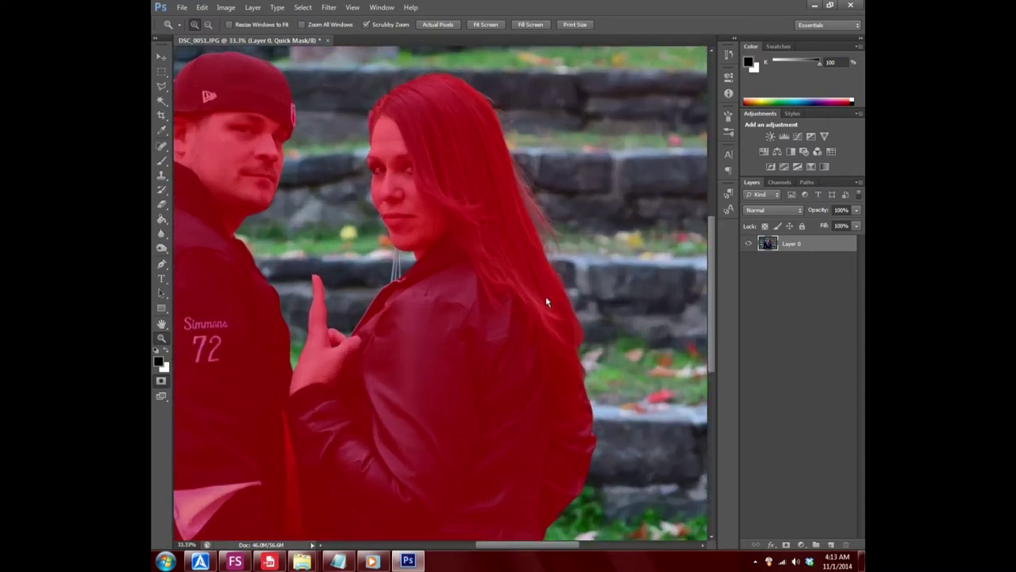
pyautogui.scroll(-3, 553, 453)
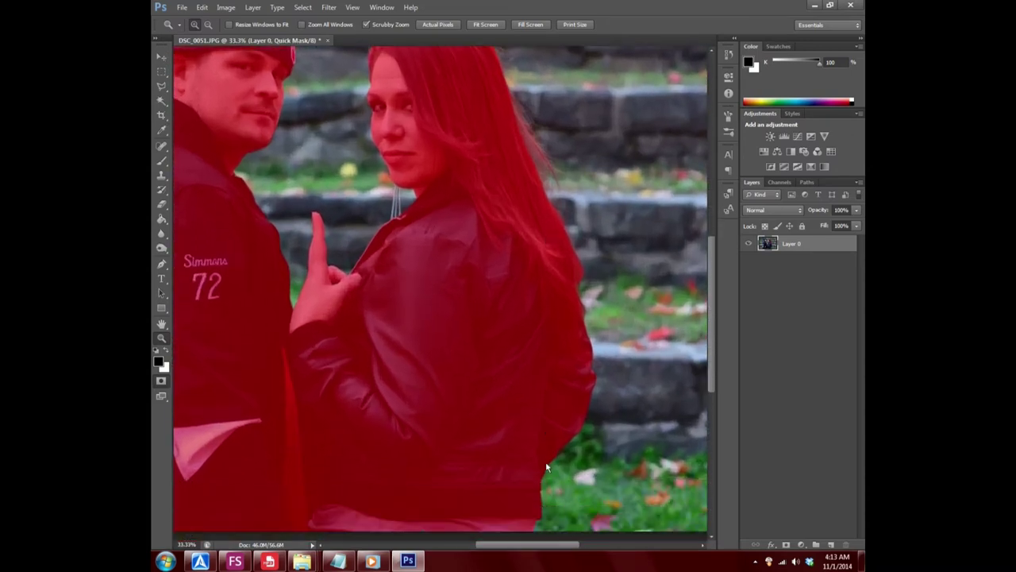
pyautogui.scroll(3, 559, 512)
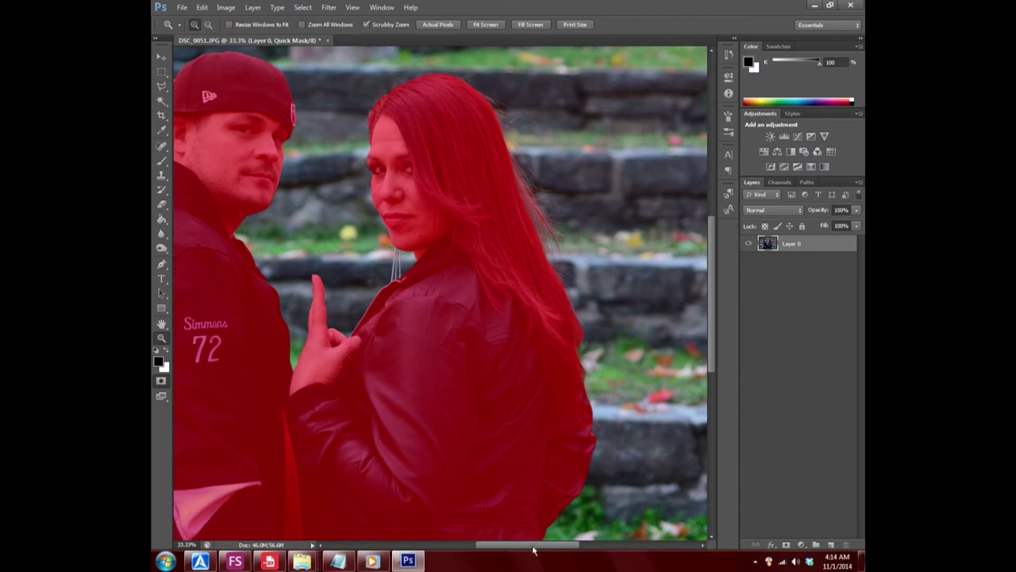
pyautogui.moveTo(534, 546); pyautogui.dragTo(505, 546)
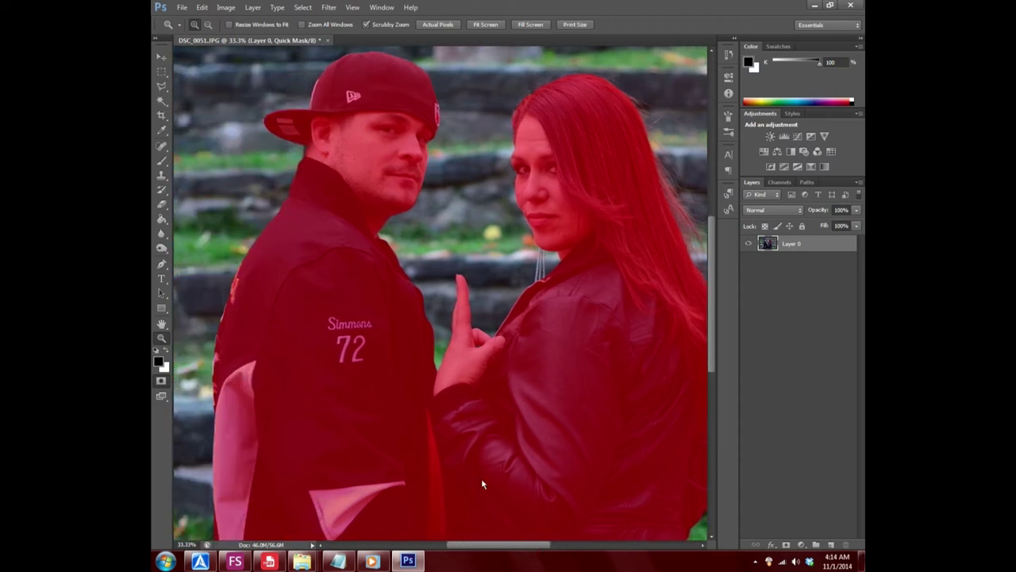
pyautogui.scroll(-4, 481, 479)
pyautogui.scroll(2, 481, 483)
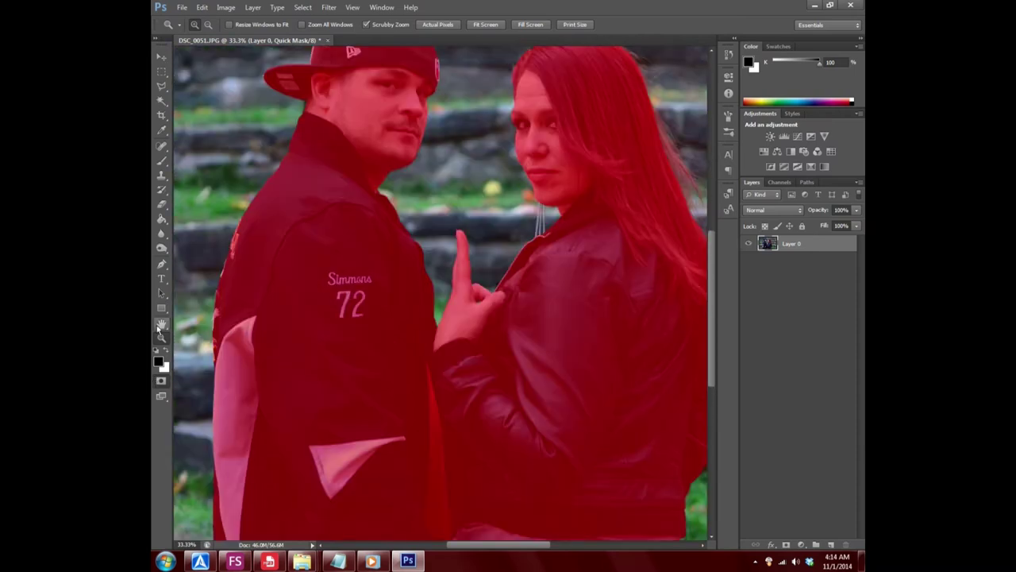
pyautogui.rightClick(408, 390)
pyautogui.click(442, 393)
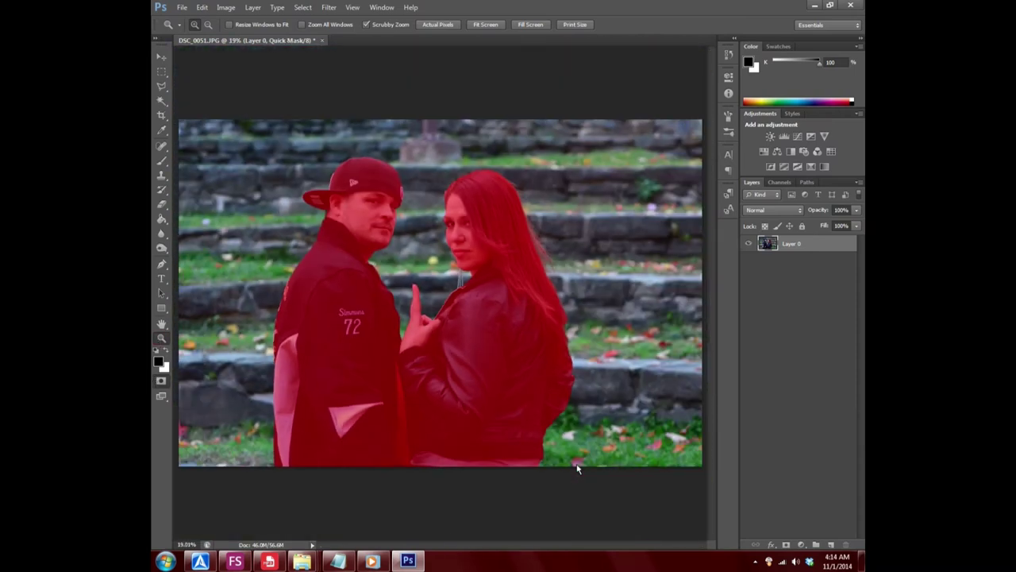
# - Exit Quick Mask into a selection and open Refine Edge from the Magic Wand
pyautogui.press('q')
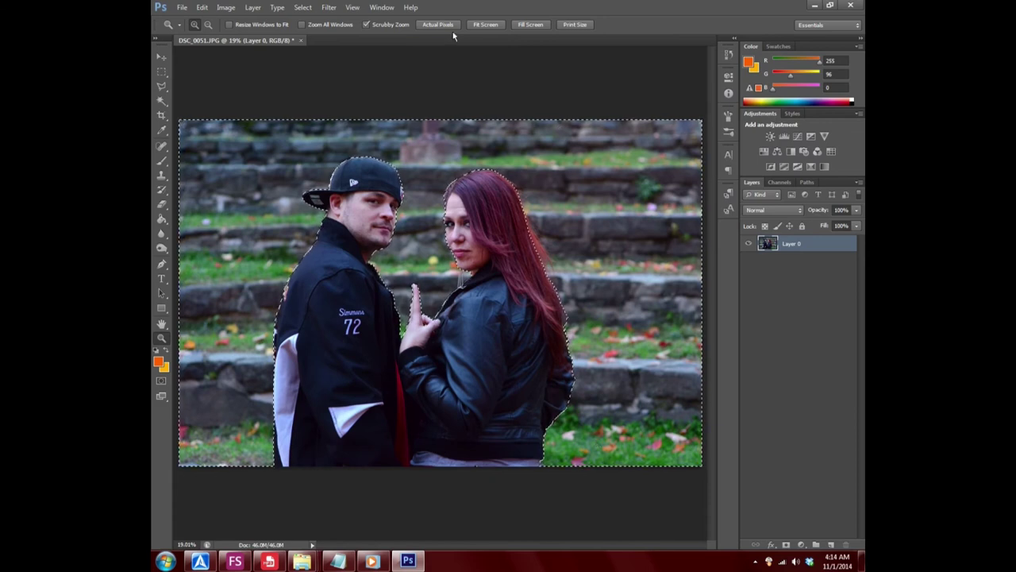
pyautogui.click(161, 101)
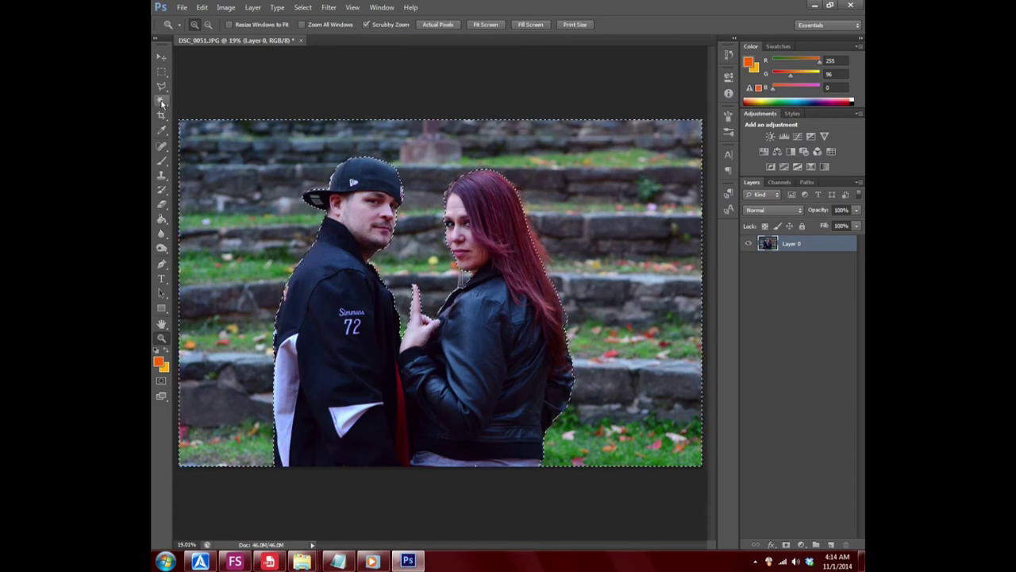
pyautogui.click(599, 25)
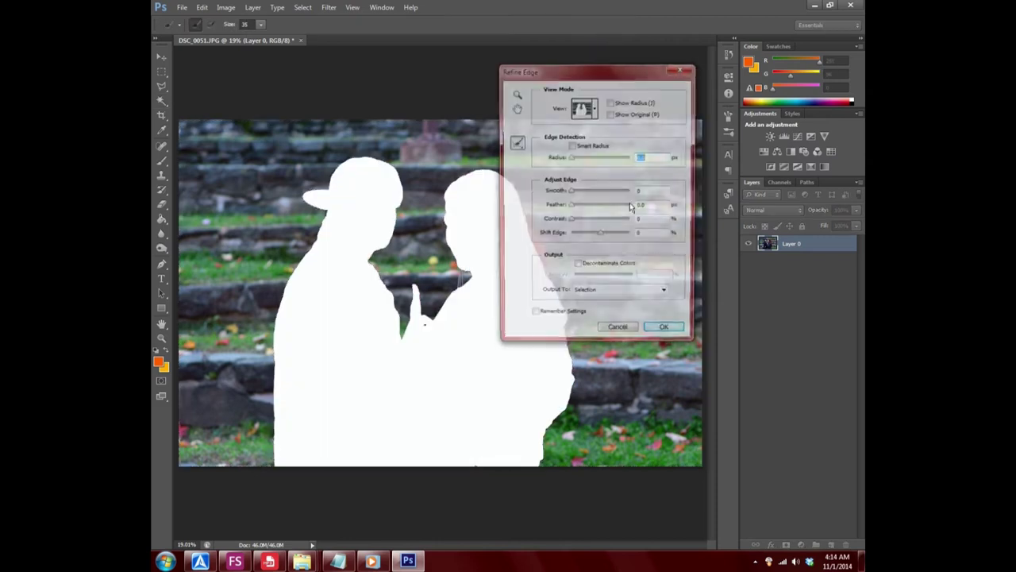
pyautogui.moveTo(561, 69); pyautogui.dragTo(683, 100)
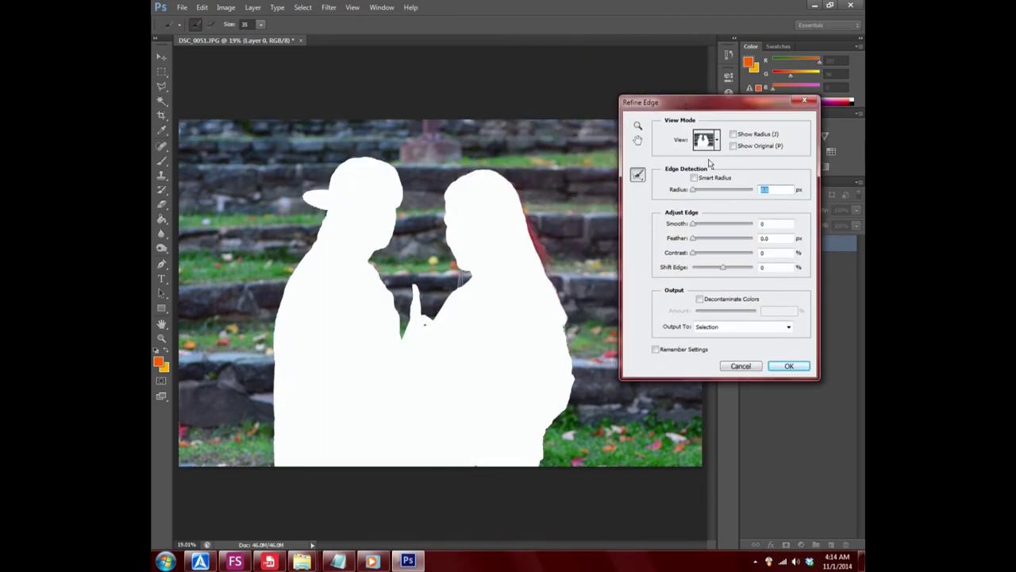
pyautogui.click(694, 239)
pyautogui.moveTo(694, 226)
pyautogui.mouseDown()
pyautogui.moveTo(753, 230)
pyautogui.moveTo(650, 219)
pyautogui.mouseUp()
pyautogui.click(693, 237)
# - Refine the woman's hair edge with a 180 Refine Radius brush, undo the chin stroke, and accept
pyautogui.click(261, 26)
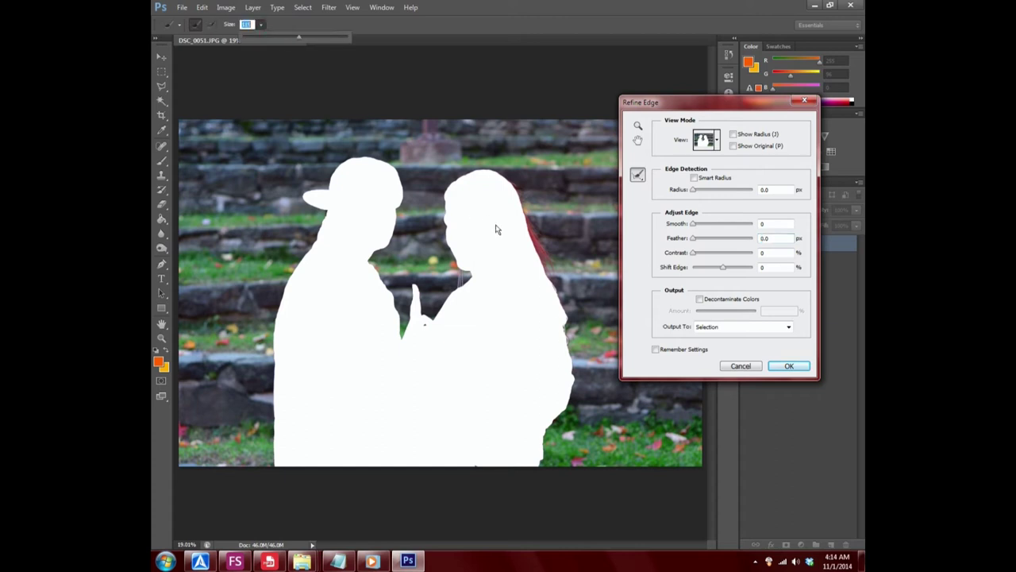
pyautogui.moveTo(300, 41); pyautogui.dragTo(315, 41)
pyautogui.moveTo(545, 277); pyautogui.dragTo(508, 211)
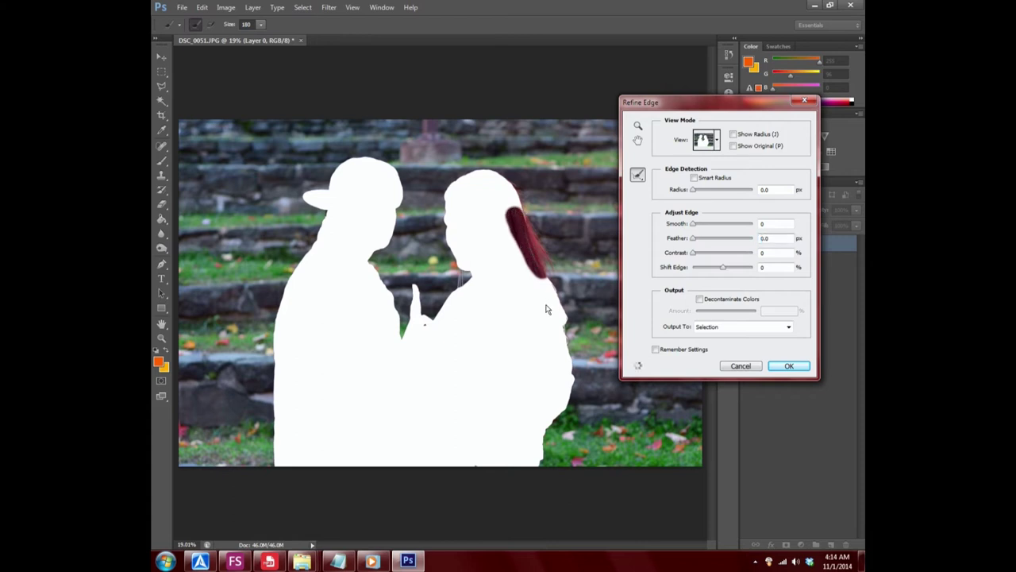
pyautogui.moveTo(512, 213); pyautogui.dragTo(543, 257)
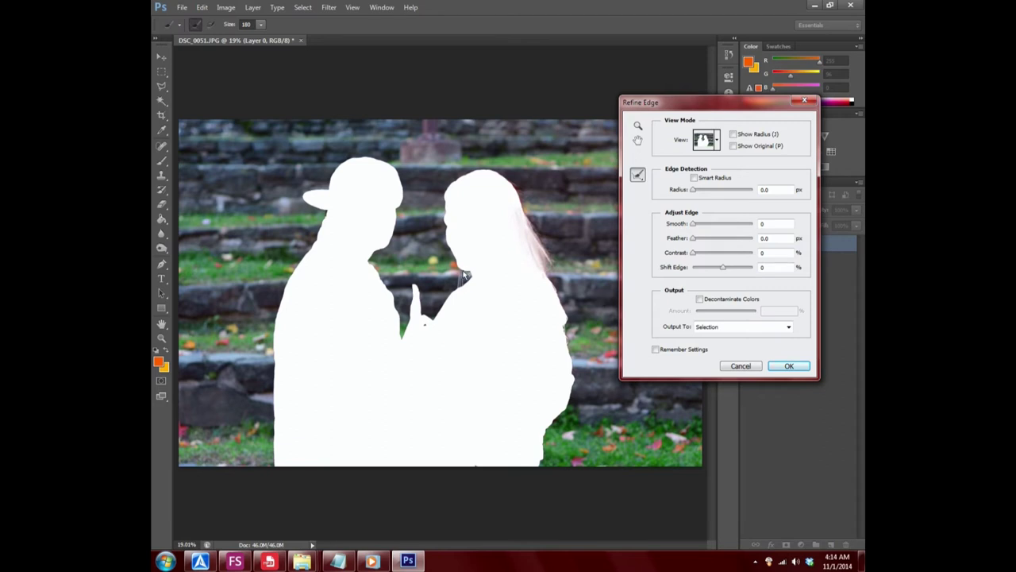
pyautogui.moveTo(462, 274); pyautogui.dragTo(462, 296)
pyautogui.click(203, 8)
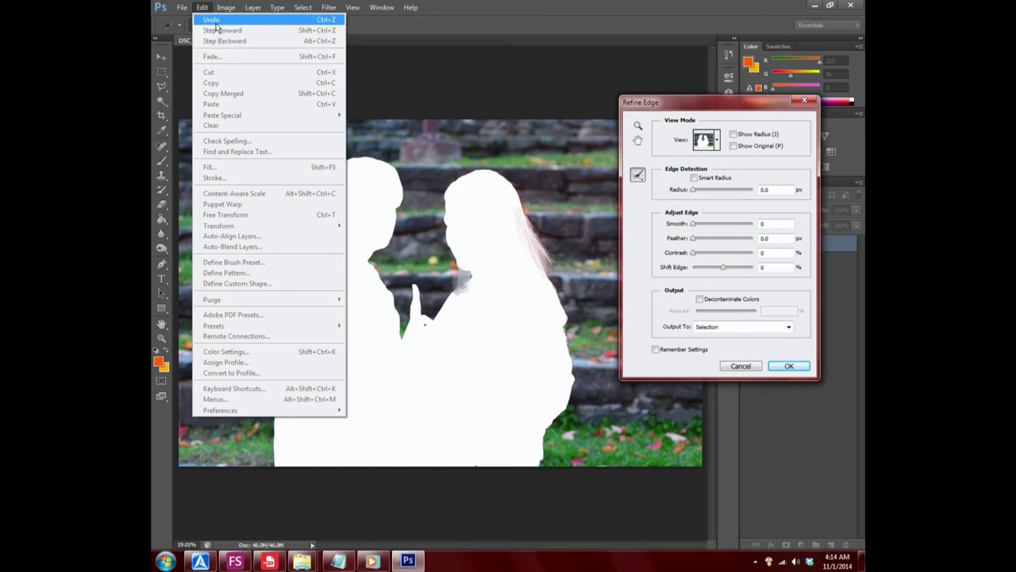
pyautogui.click(216, 22)
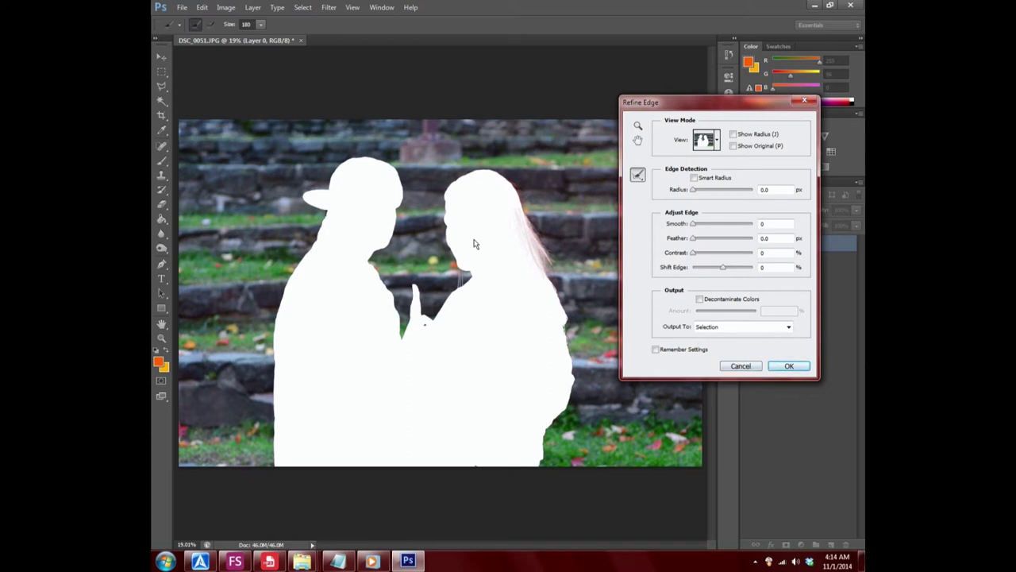
pyautogui.click(789, 366)
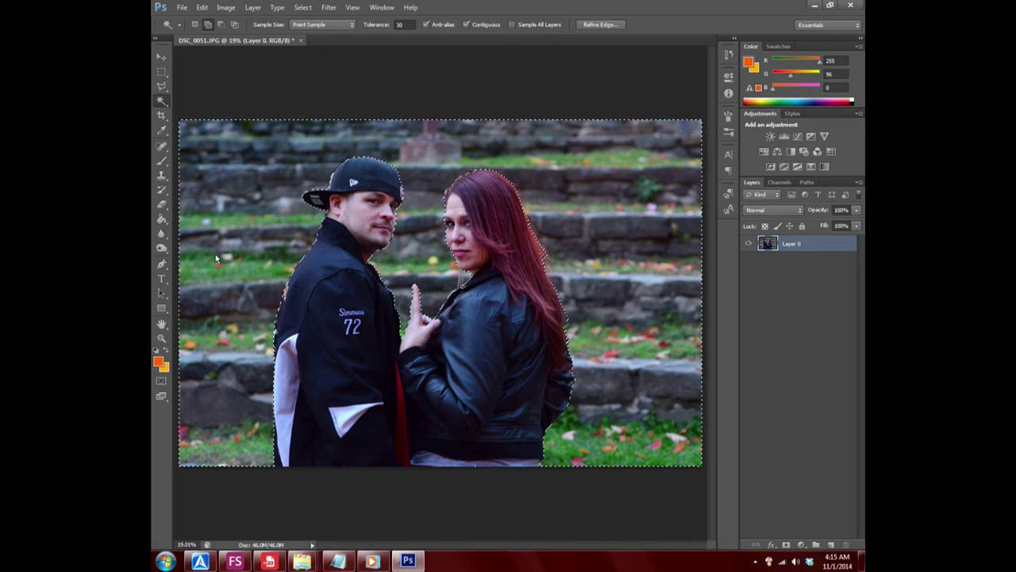
# - Zoom in on the woman's face, return to Quick Mask, and set a 123 px Brush
pyautogui.press('z')
pyautogui.click(527, 235)
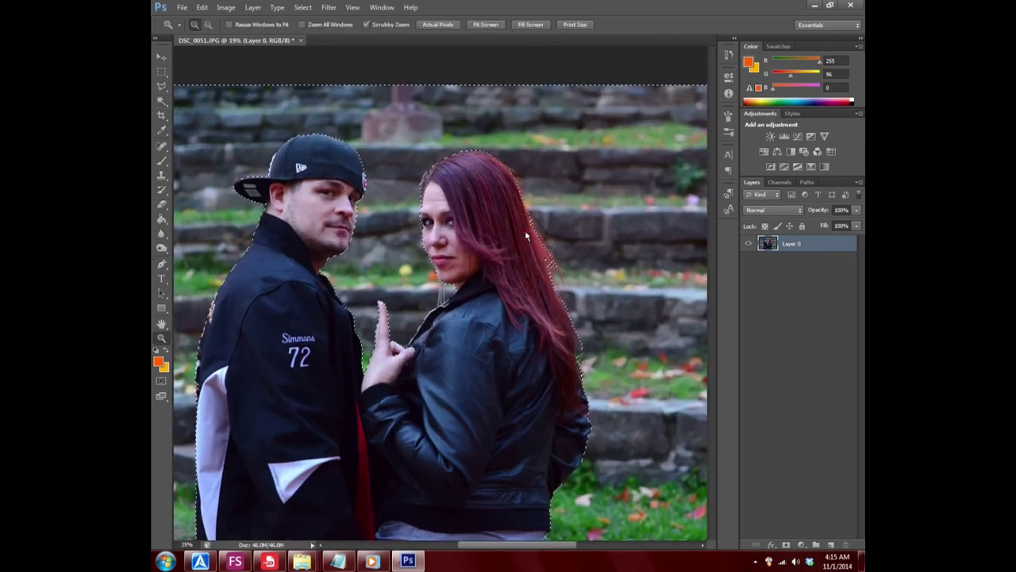
pyautogui.click(524, 230)
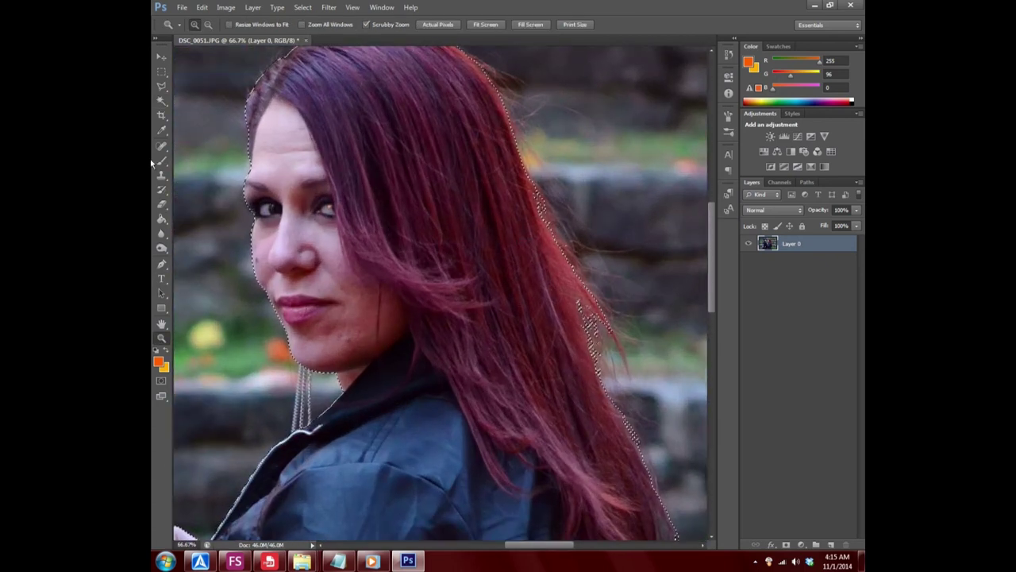
pyautogui.press('q')
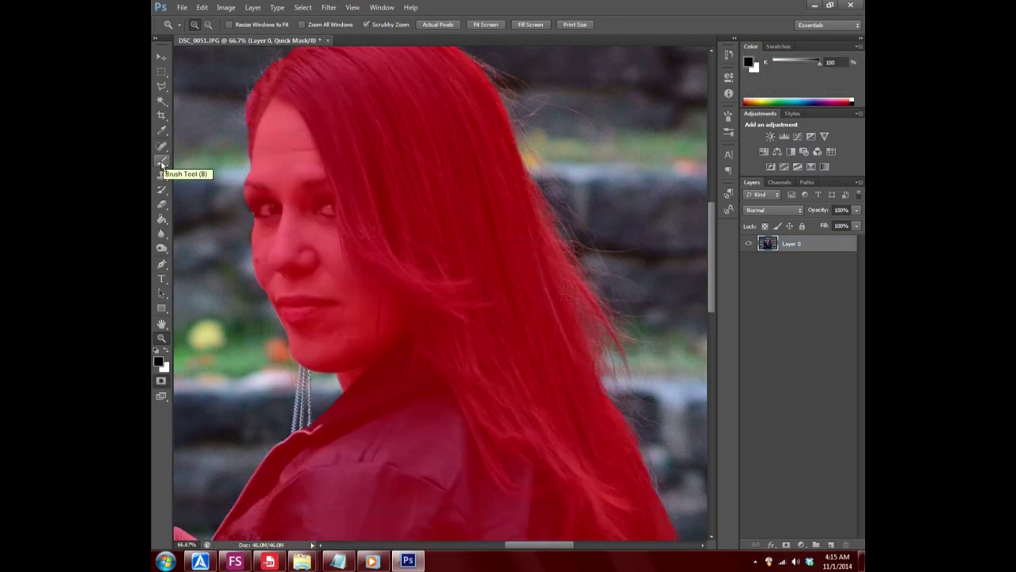
pyautogui.click(161, 160)
pyautogui.click(208, 26)
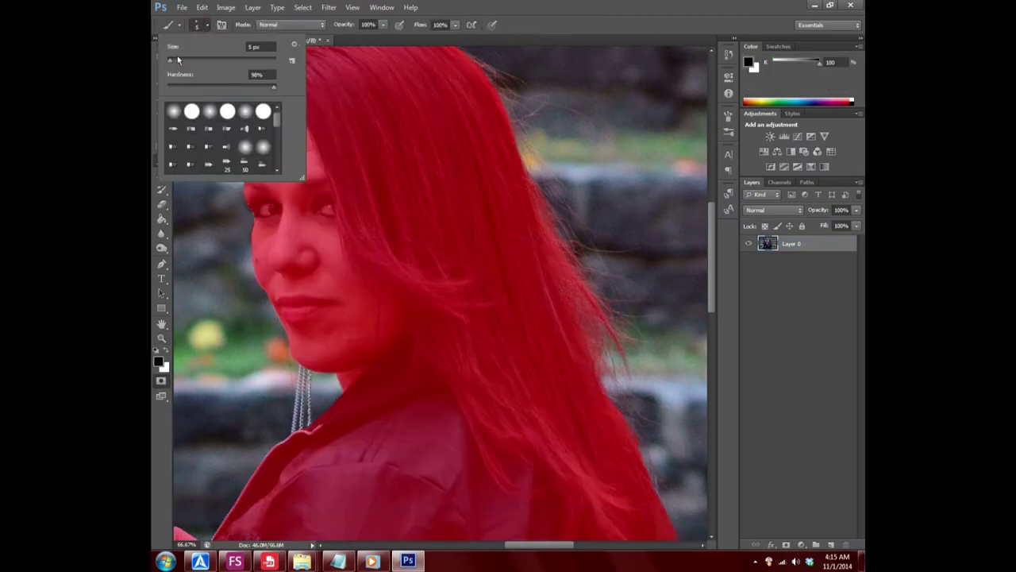
pyautogui.moveTo(178, 66); pyautogui.dragTo(226, 66)
pyautogui.click(587, 5)
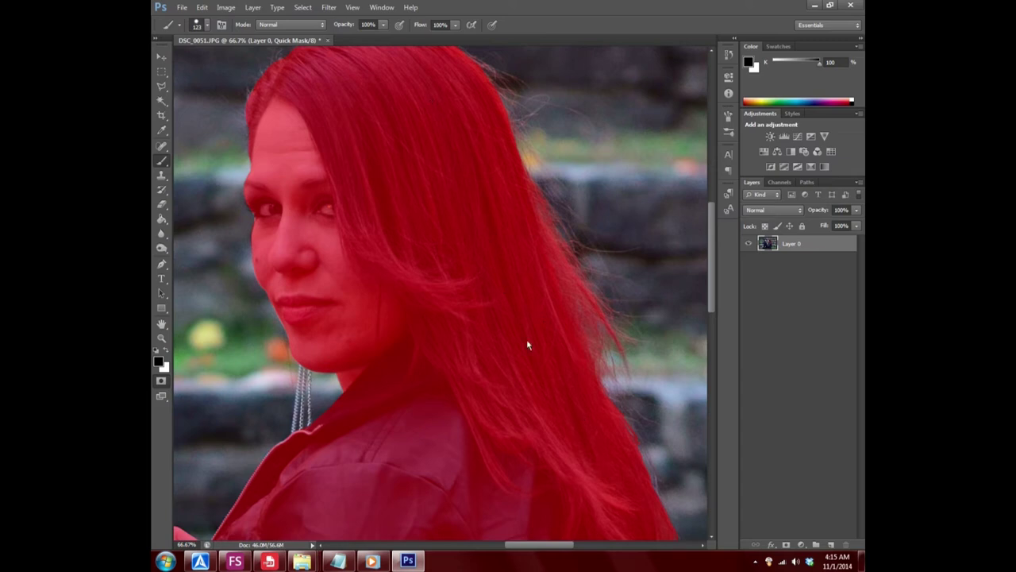
# - Turn the Quick Mask into a selection, fit the image on screen, and delete the background around the couple
pyautogui.scroll(3, 489, 294)
pyautogui.press('q')
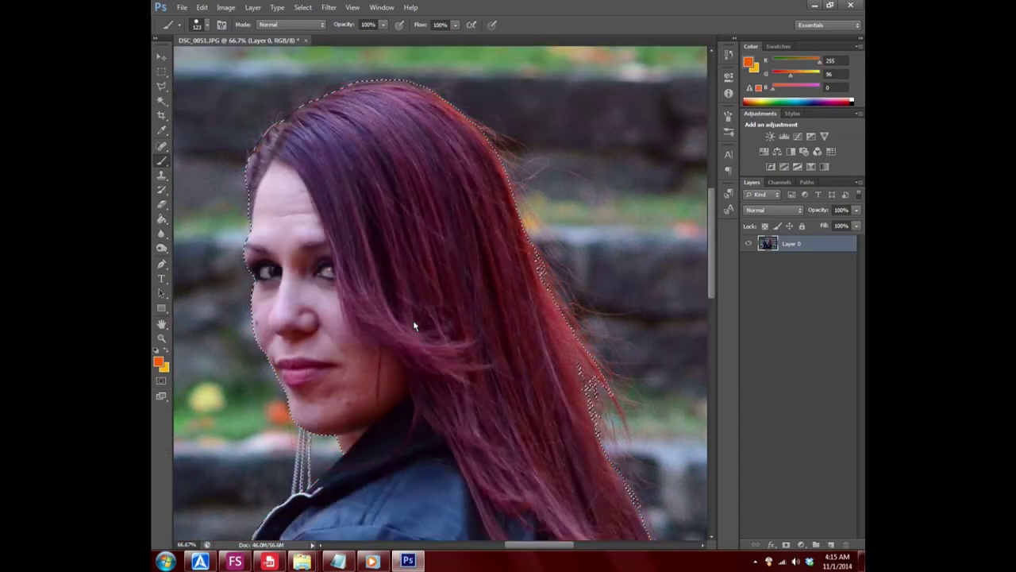
pyautogui.click(162, 339)
pyautogui.rightClick(308, 323)
pyautogui.click(339, 331)
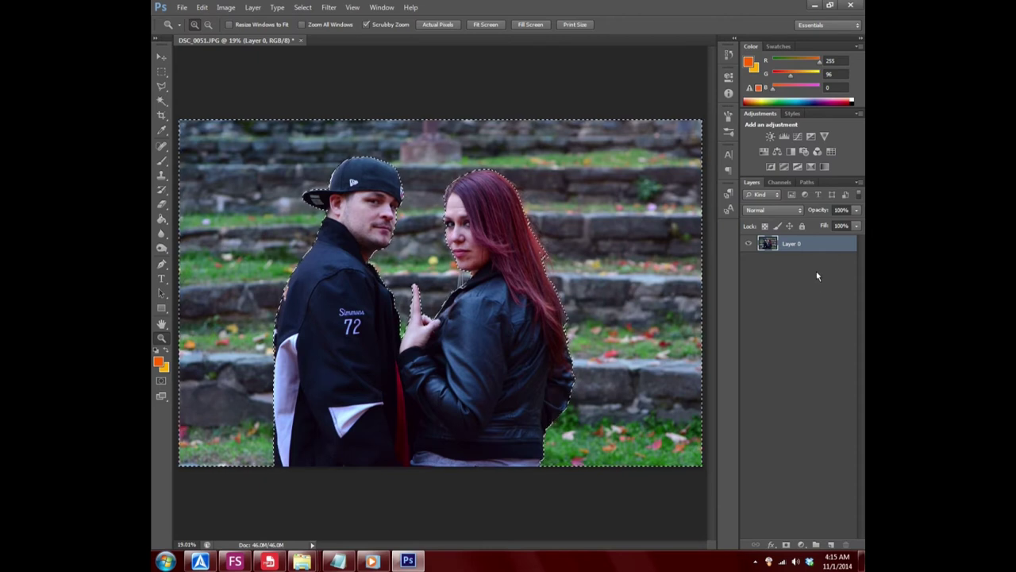
pyautogui.press('Delete')
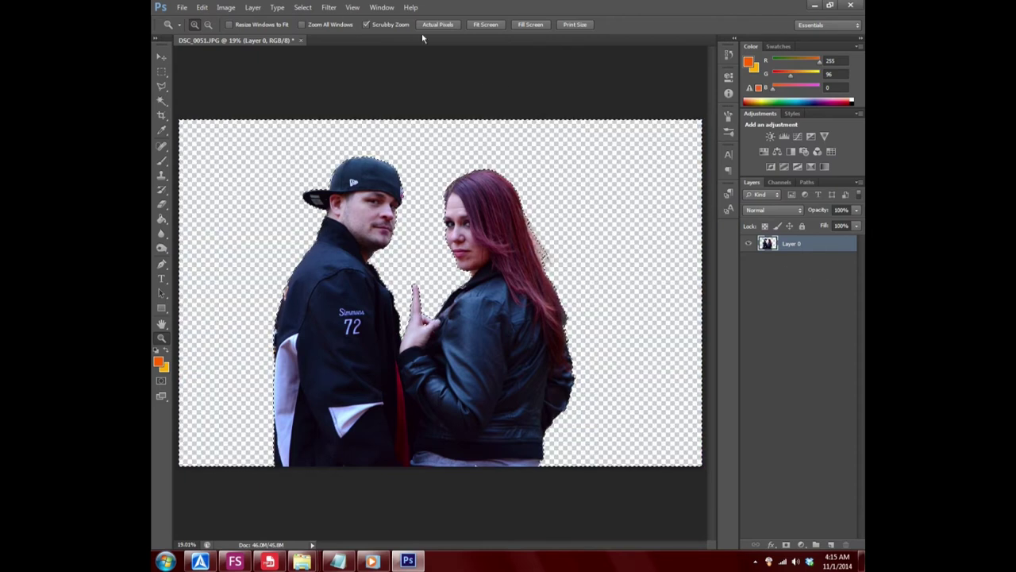
pyautogui.click(329, 7)
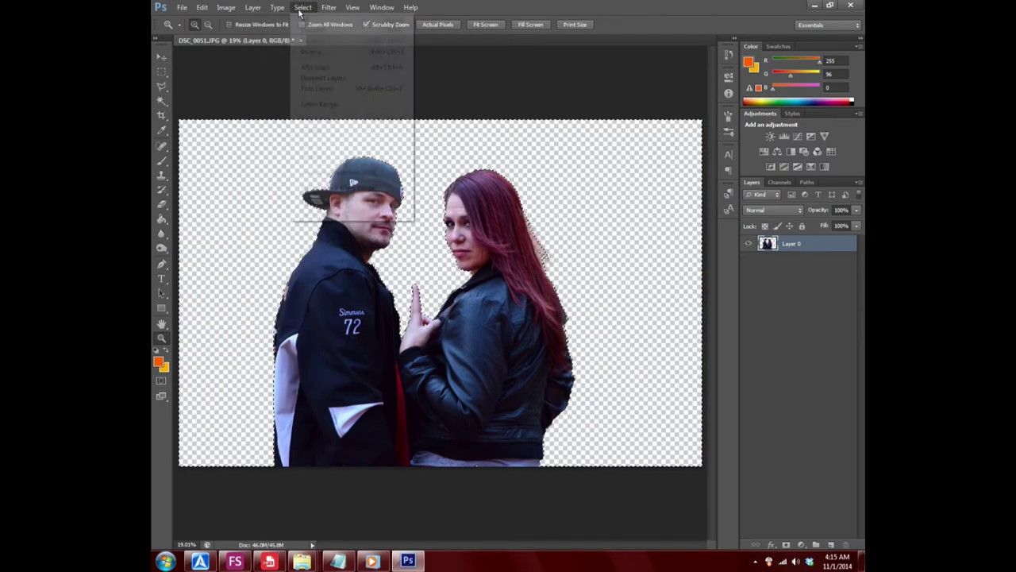
# - Deselect, then save the cut-out as the Photoshop file 'New SH Joint' on the Desktop
pyautogui.click(309, 29)
pyautogui.click(179, 8)
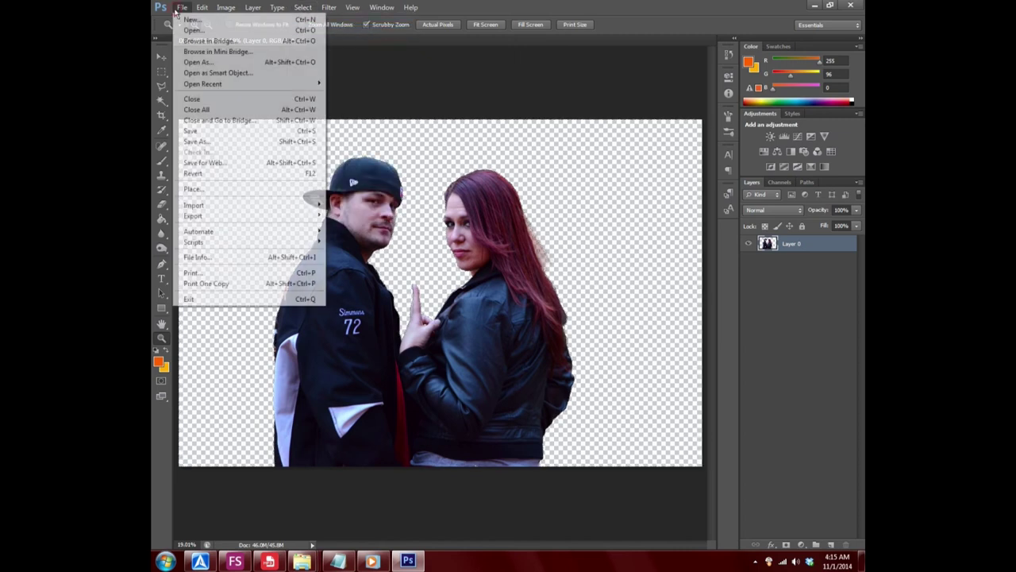
pyautogui.click(198, 141)
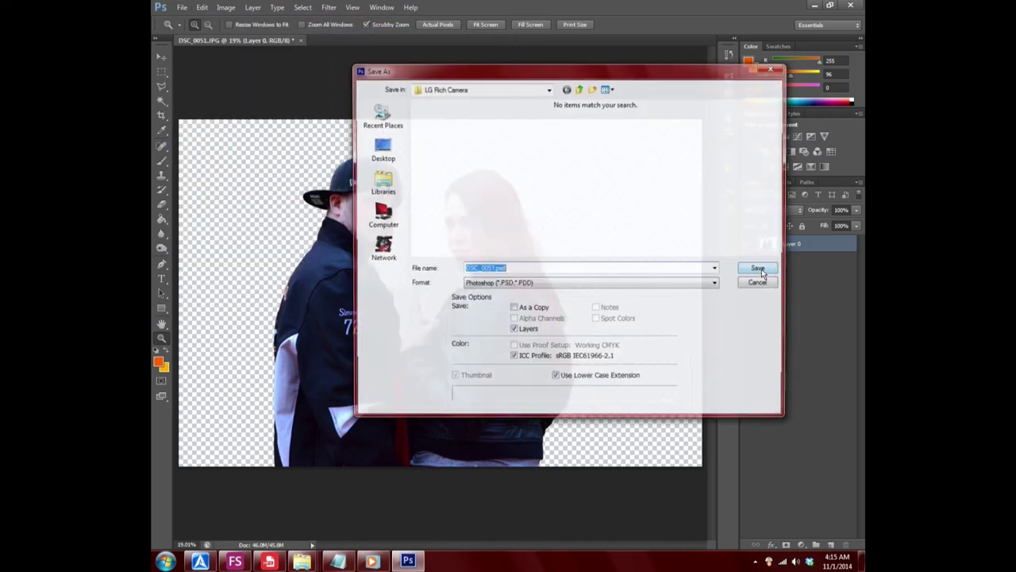
pyautogui.write('New SH Joint')
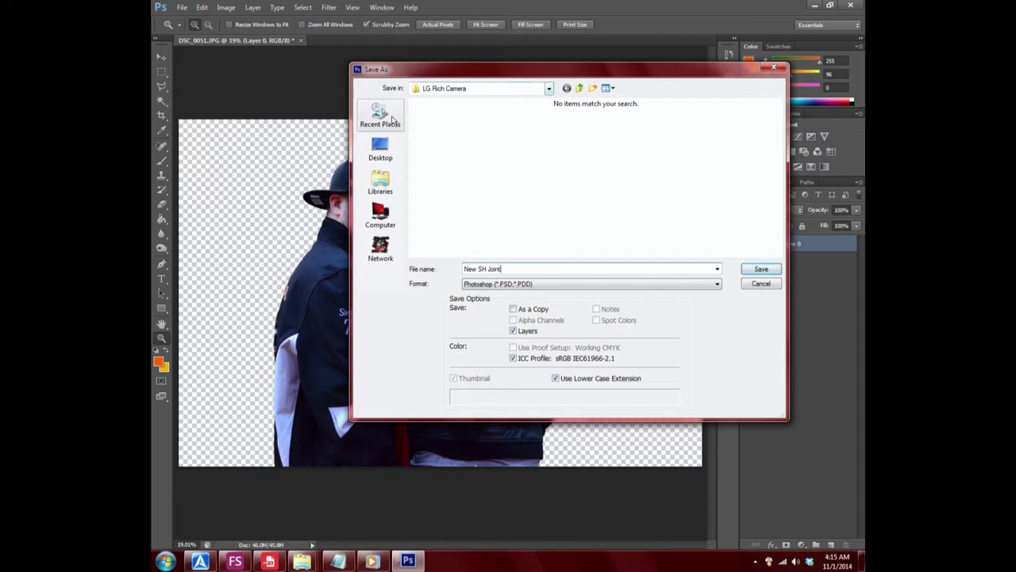
pyautogui.click(380, 148)
pyautogui.click(754, 268)
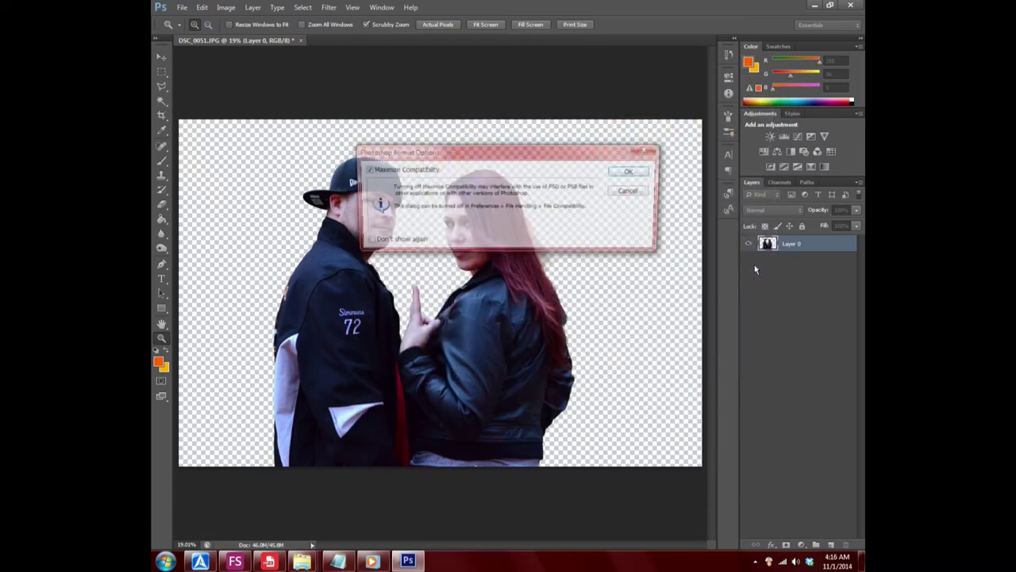
pyautogui.click(635, 177)
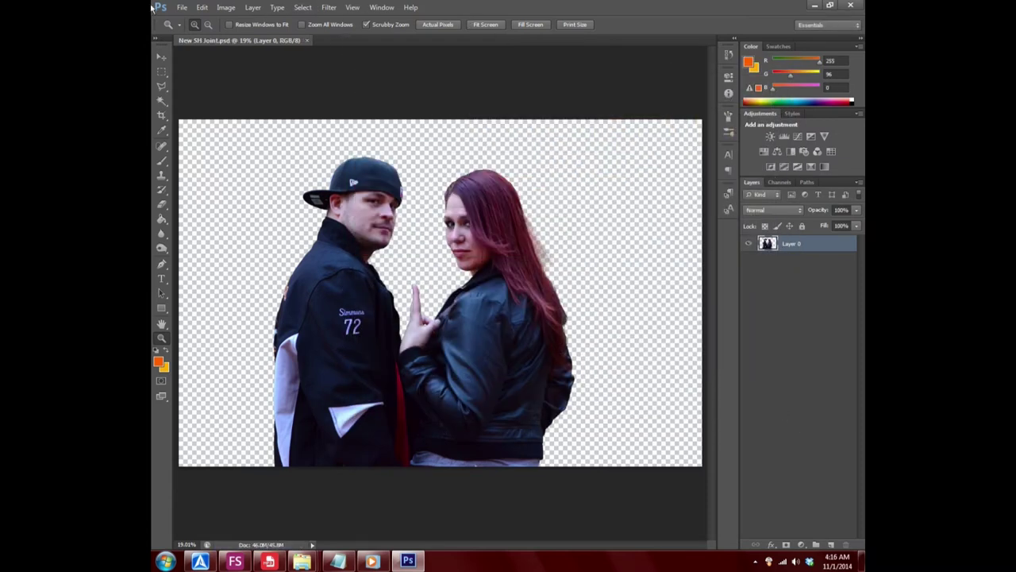
# - Place the Hell_Fallen image from Explorer into the document and move its layer below Layer 0
pyautogui.click(830, 7)
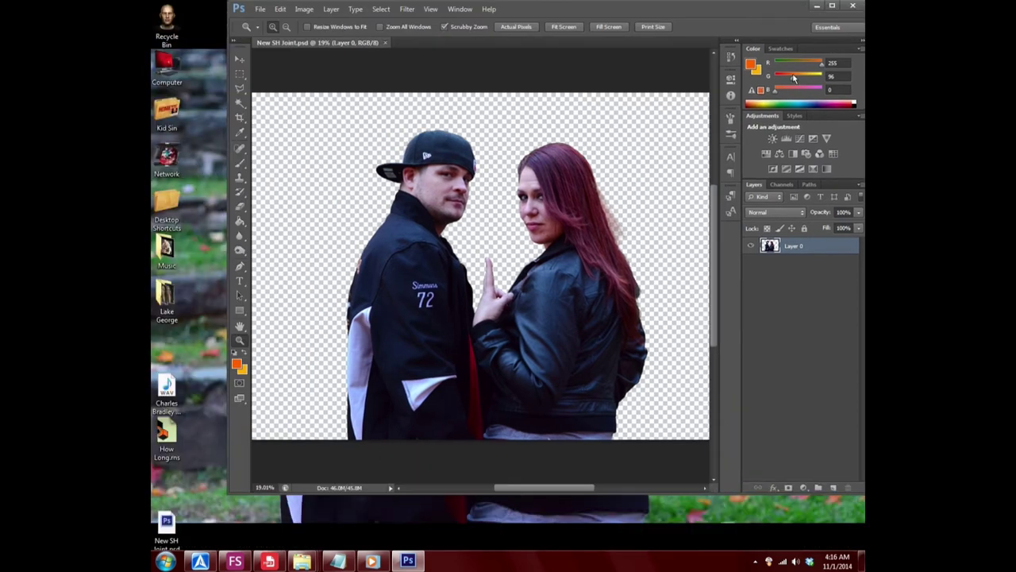
pyautogui.moveTo(637, 11); pyautogui.dragTo(393, 29)
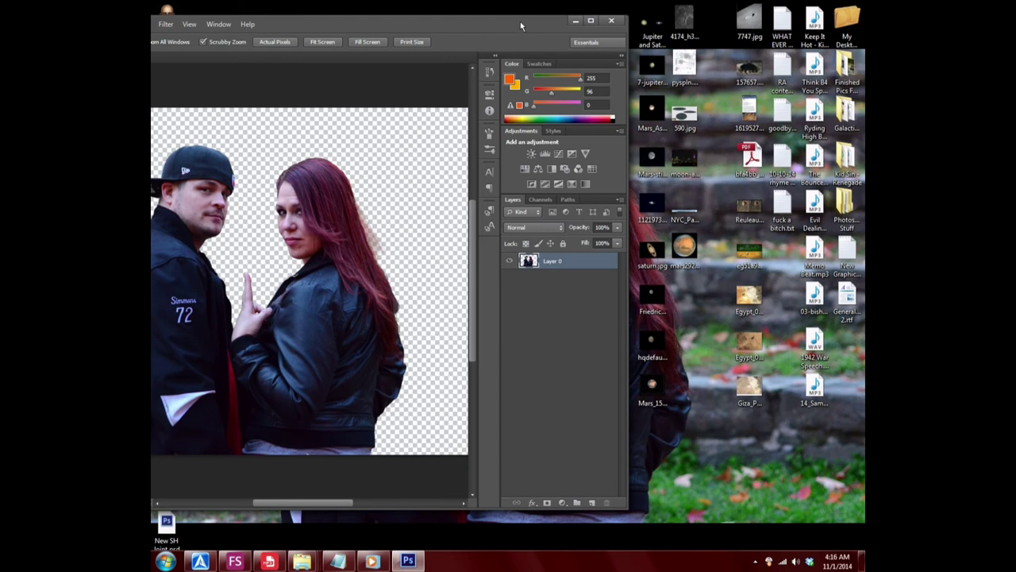
pyautogui.moveTo(521, 27); pyautogui.dragTo(475, 36)
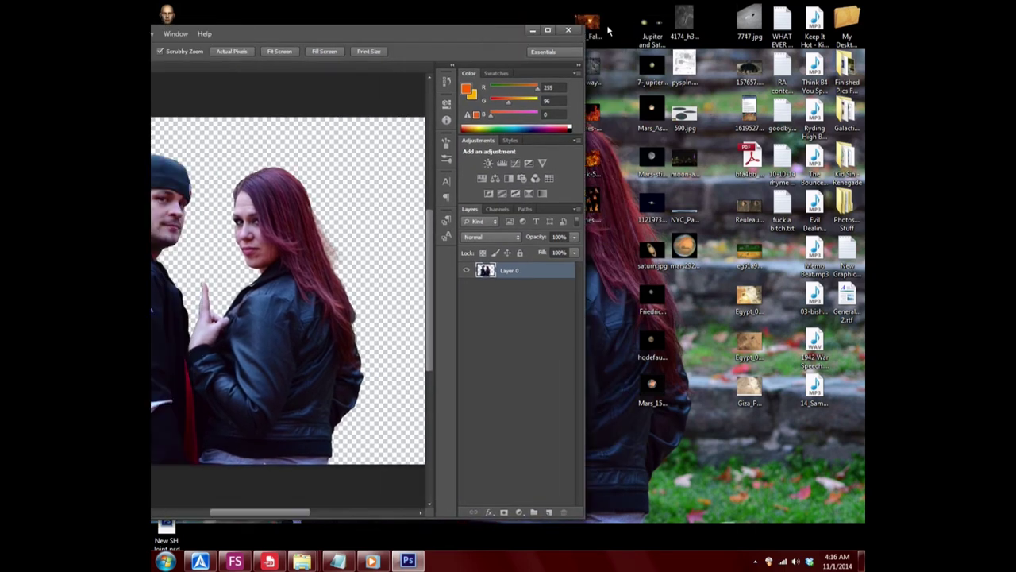
pyautogui.click(547, 29)
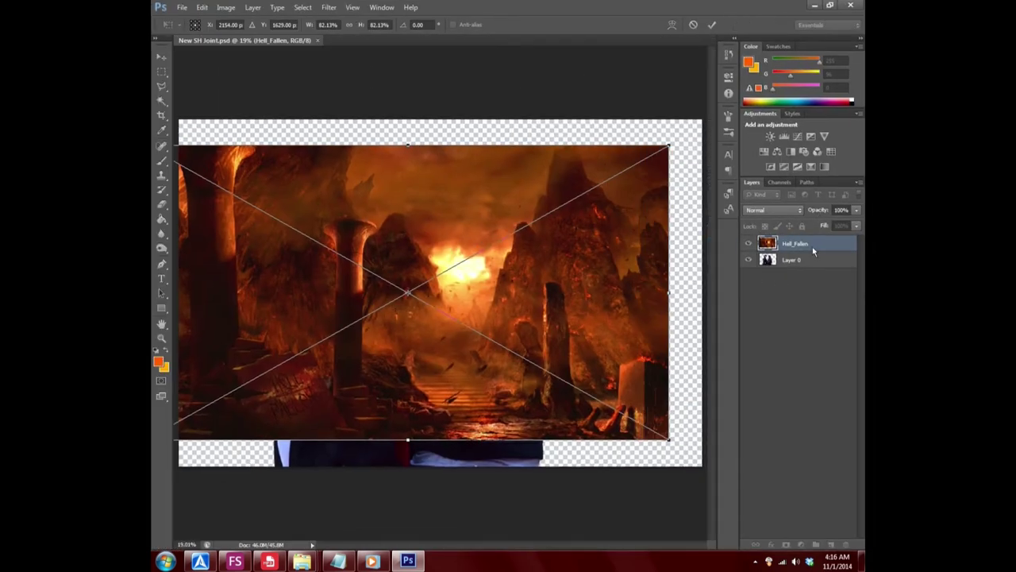
pyautogui.click(161, 58)
pyautogui.click(458, 213)
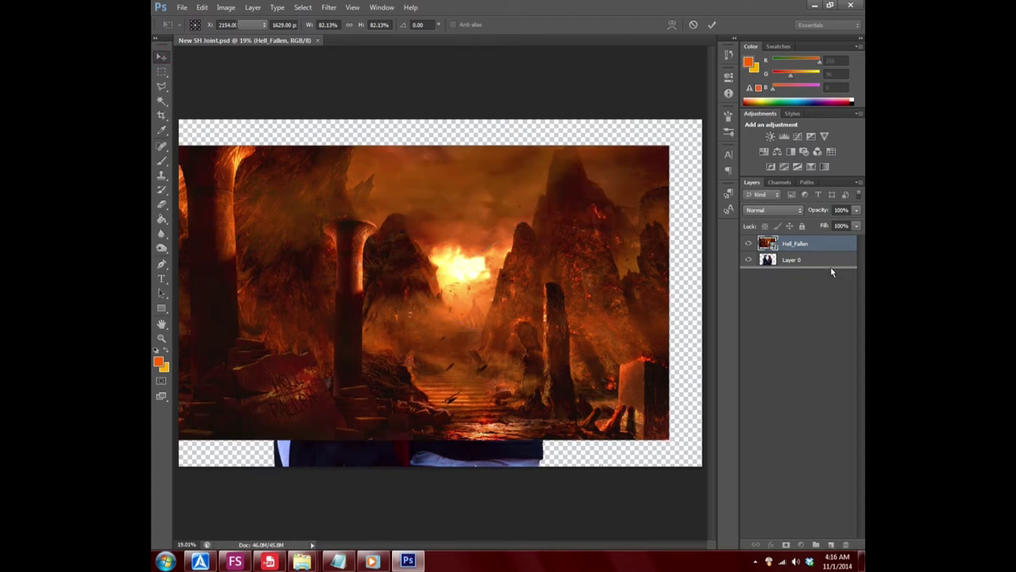
pyautogui.moveTo(831, 272); pyautogui.dragTo(831, 272)
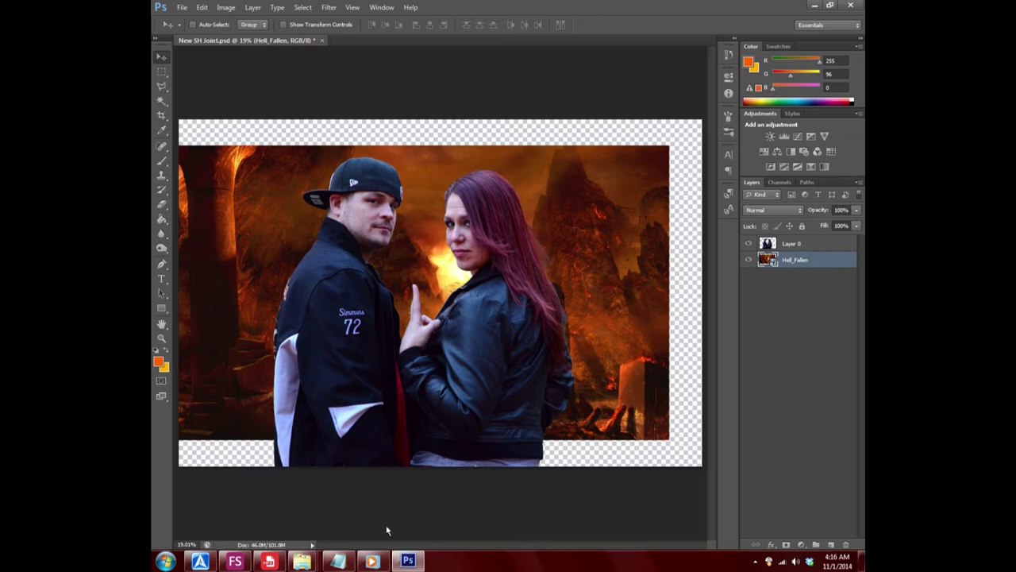
# - Zoom the view out to 16.7% so the whole canvas is visible
pyautogui.click(161, 338)
pyautogui.rightClick(361, 339)
pyautogui.click(396, 346)
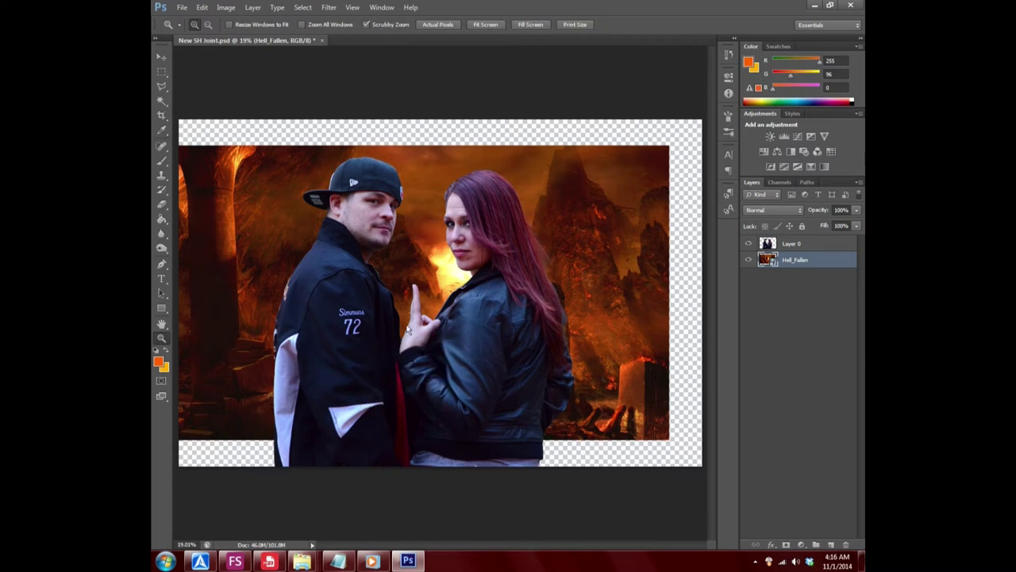
pyautogui.rightClick(405, 322)
pyautogui.click(447, 380)
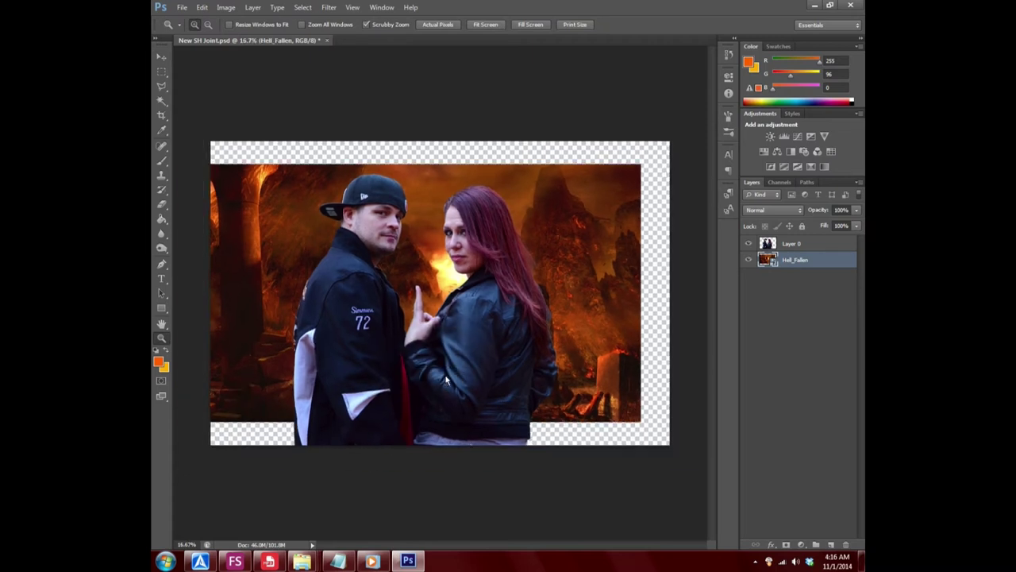
pyautogui.rightClick(436, 292)
pyautogui.click(457, 300)
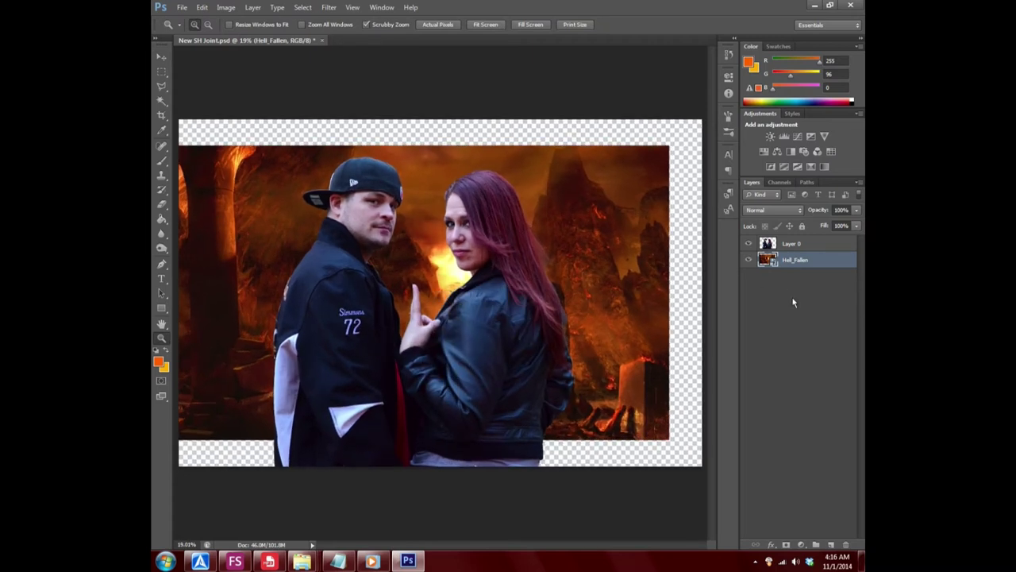
# - Start scaling the Hell_Fallen layer, enlarging it toward the canvas top and bottom
pyautogui.click(161, 57)
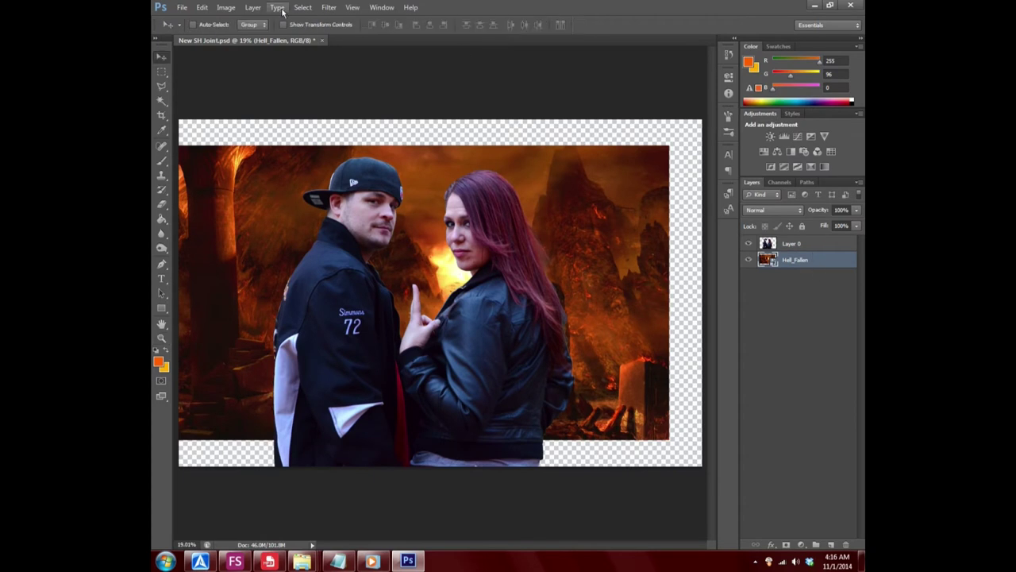
pyautogui.click(201, 8)
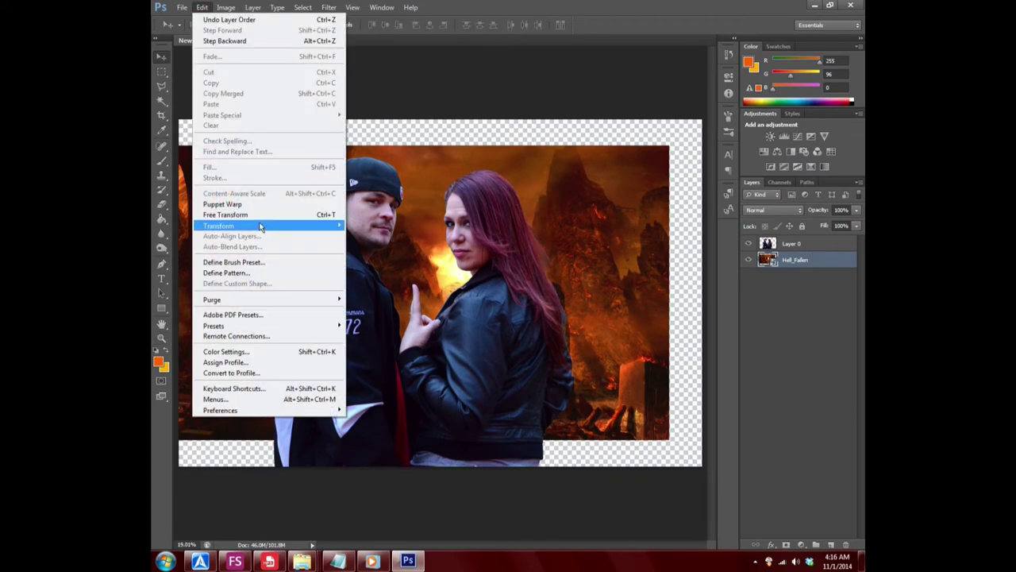
pyautogui.moveTo(219, 225)
pyautogui.click(354, 240)
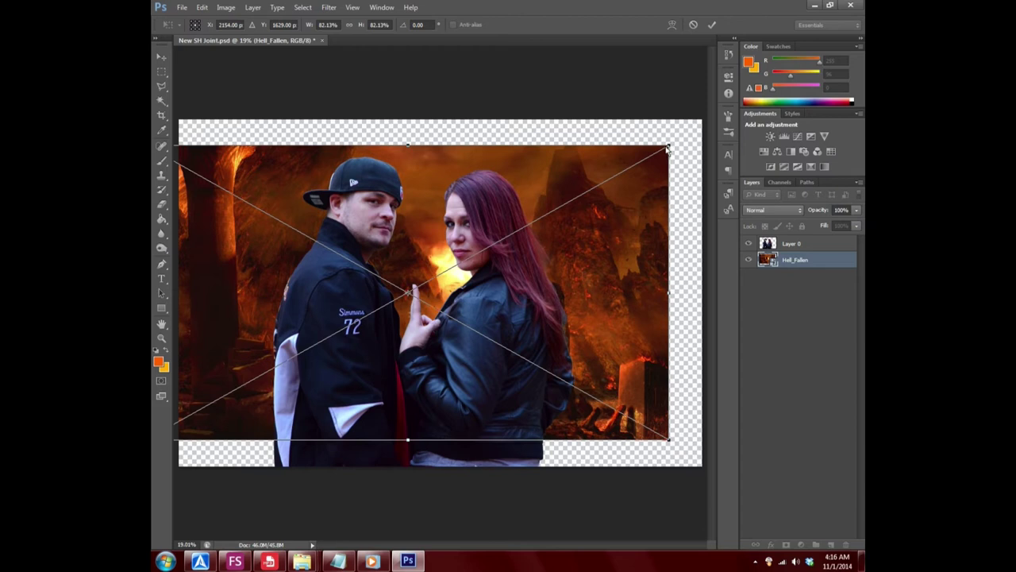
pyautogui.moveTo(668, 148); pyautogui.dragTo(706, 119)
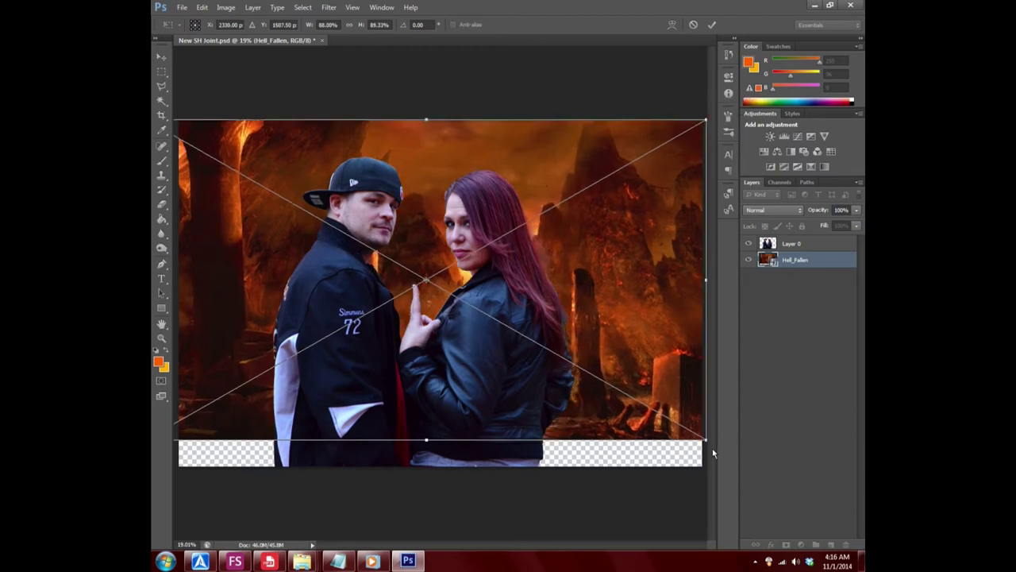
pyautogui.moveTo(703, 441); pyautogui.dragTo(723, 467)
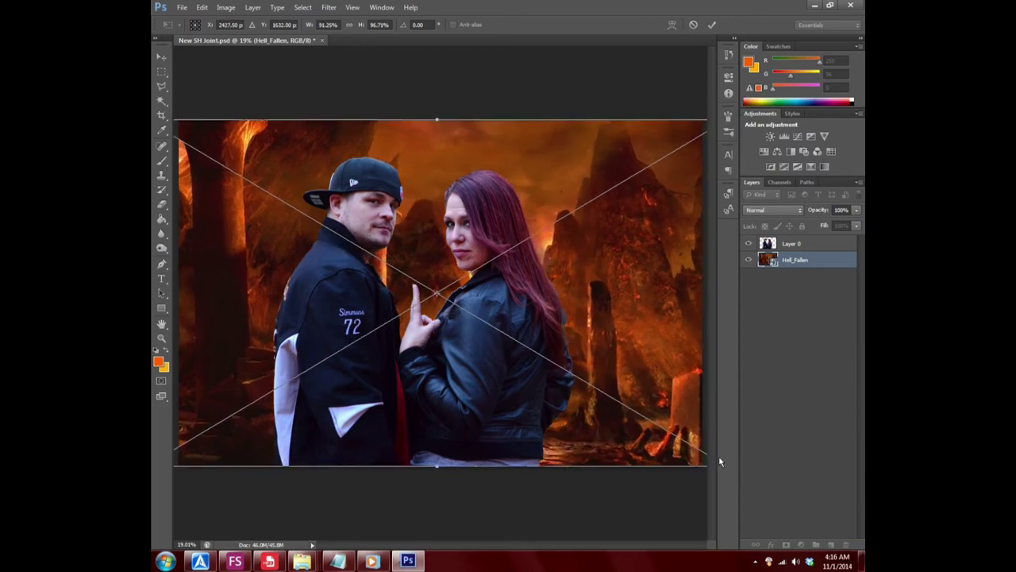
pyautogui.click(349, 24)
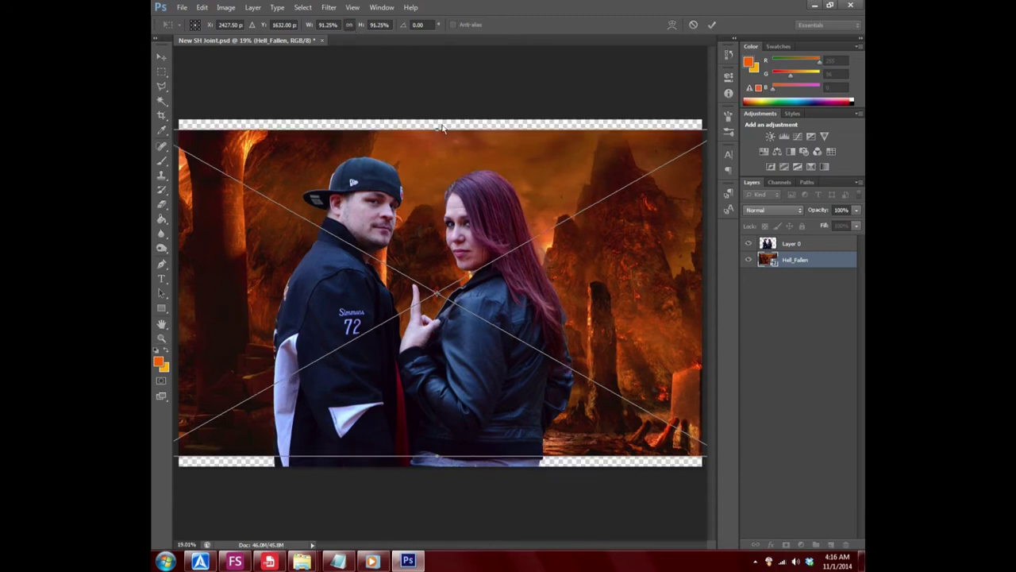
# - Stretch the backdrop over the top and bottom gaps and apply the 91.25% scale
pyautogui.moveTo(436, 127); pyautogui.dragTo(441, 119)
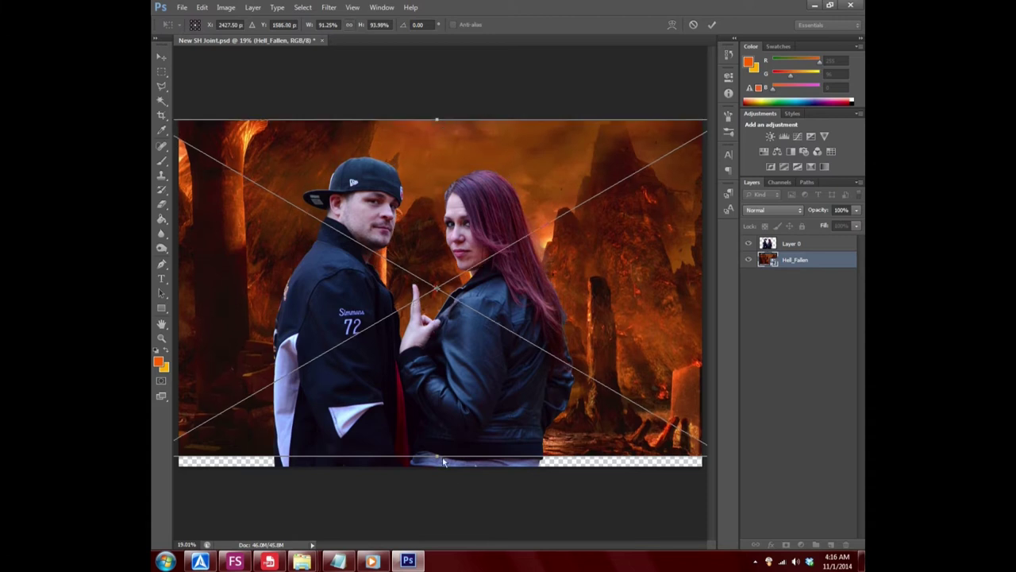
pyautogui.moveTo(440, 459); pyautogui.dragTo(438, 471)
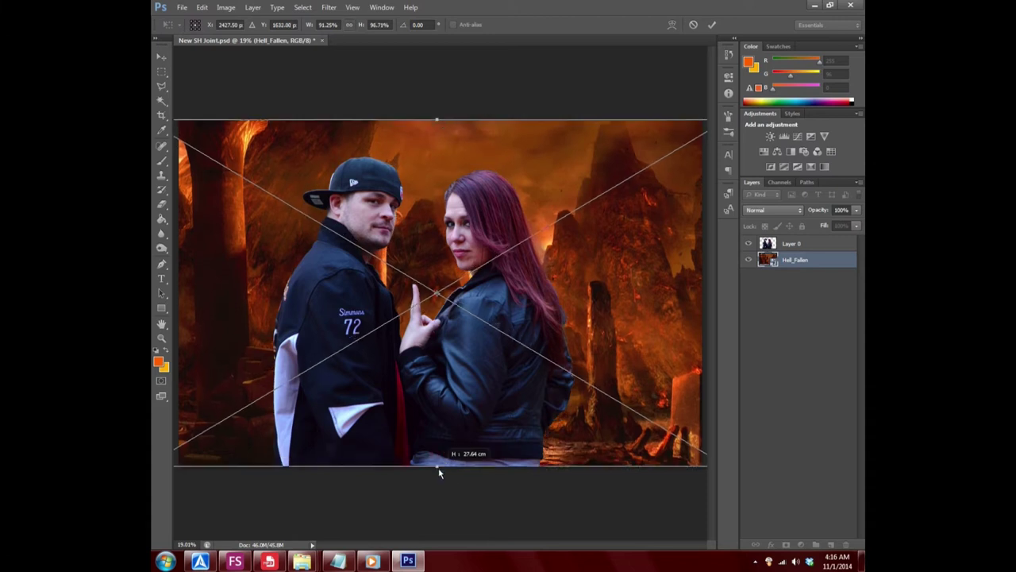
pyautogui.click(349, 25)
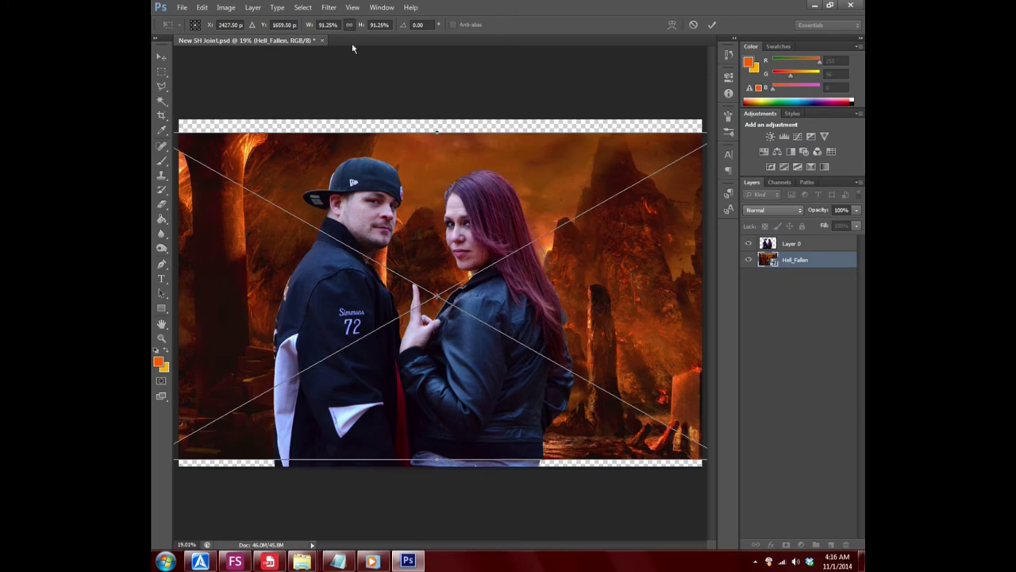
pyautogui.click(161, 337)
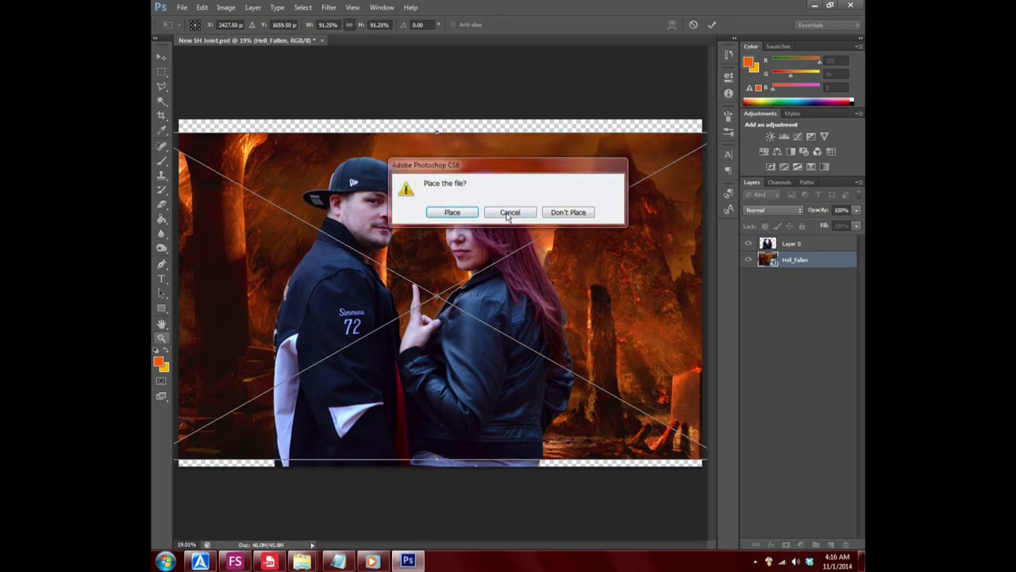
pyautogui.click(466, 213)
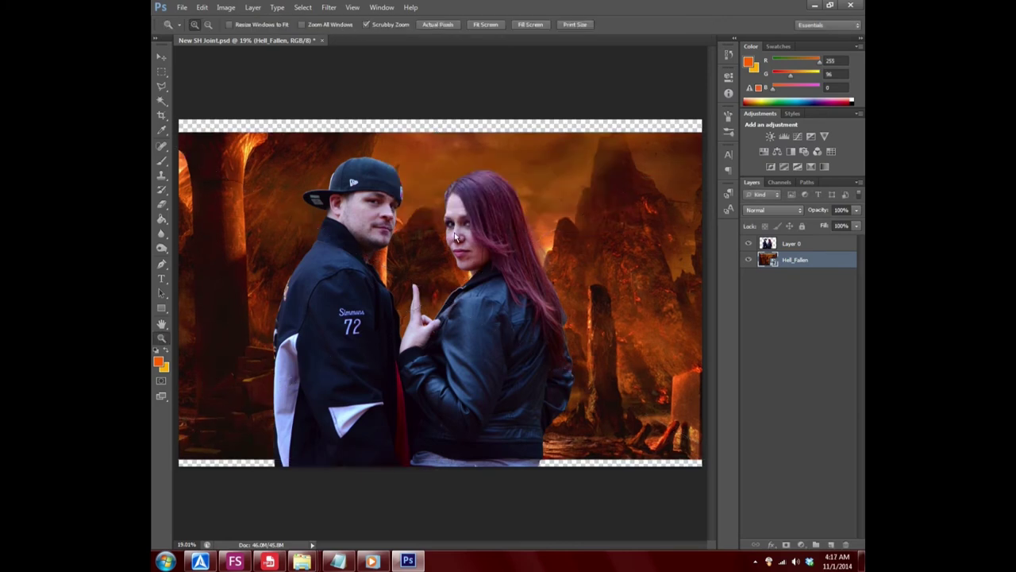
pyautogui.rightClick(457, 237)
pyautogui.click(486, 296)
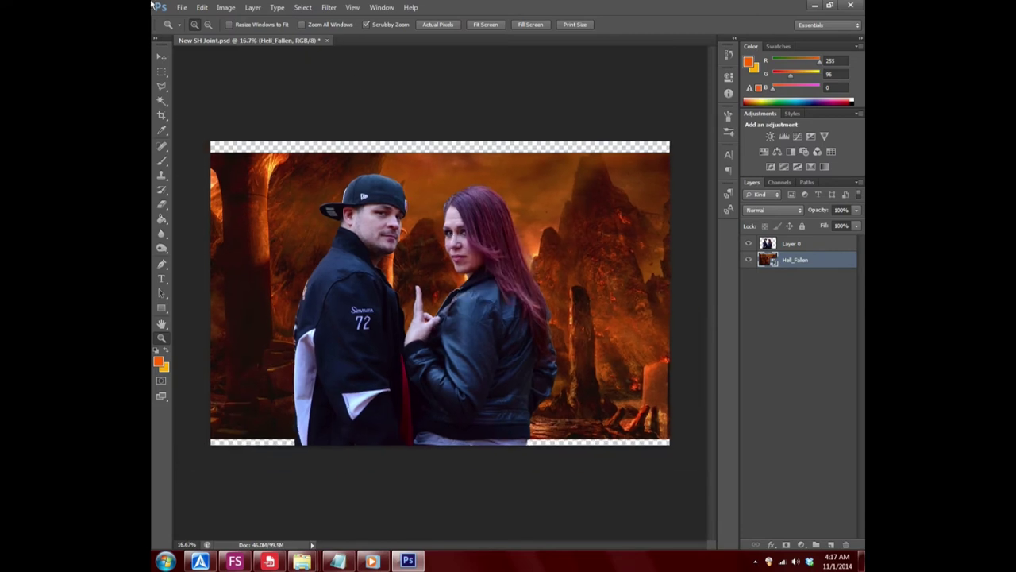
pyautogui.click(202, 7)
# - Scale the Hell_Fallen backdrop up to about 97% and commit the transform
pyautogui.click(201, 7)
pyautogui.click(202, 7)
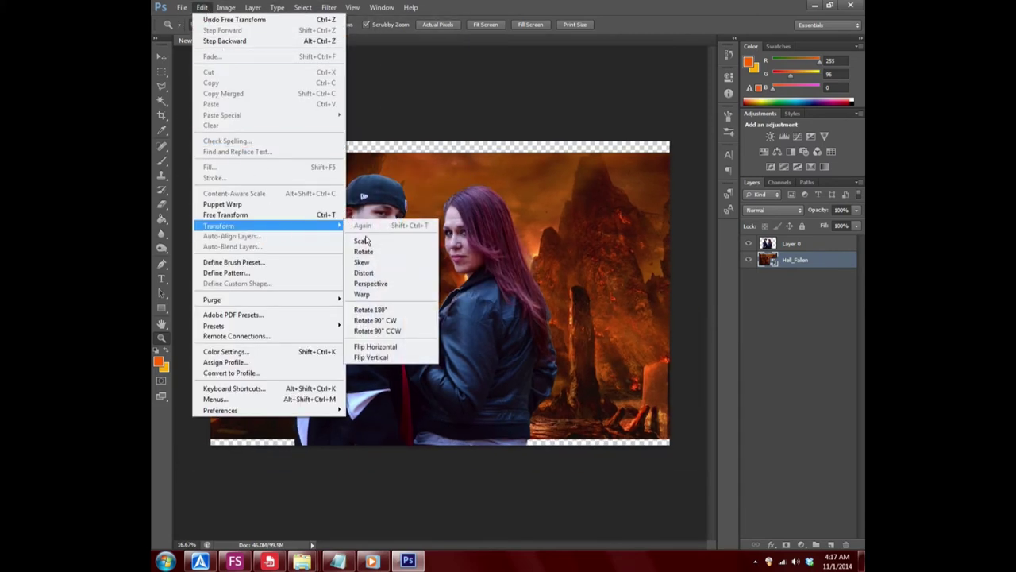
pyautogui.click(369, 241)
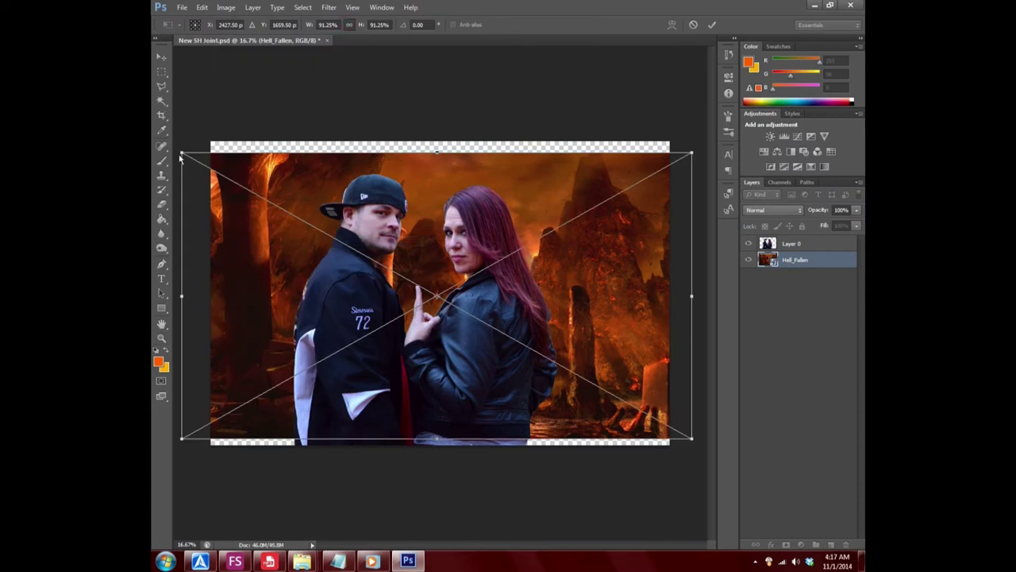
pyautogui.moveTo(178, 155); pyautogui.dragTo(171, 148)
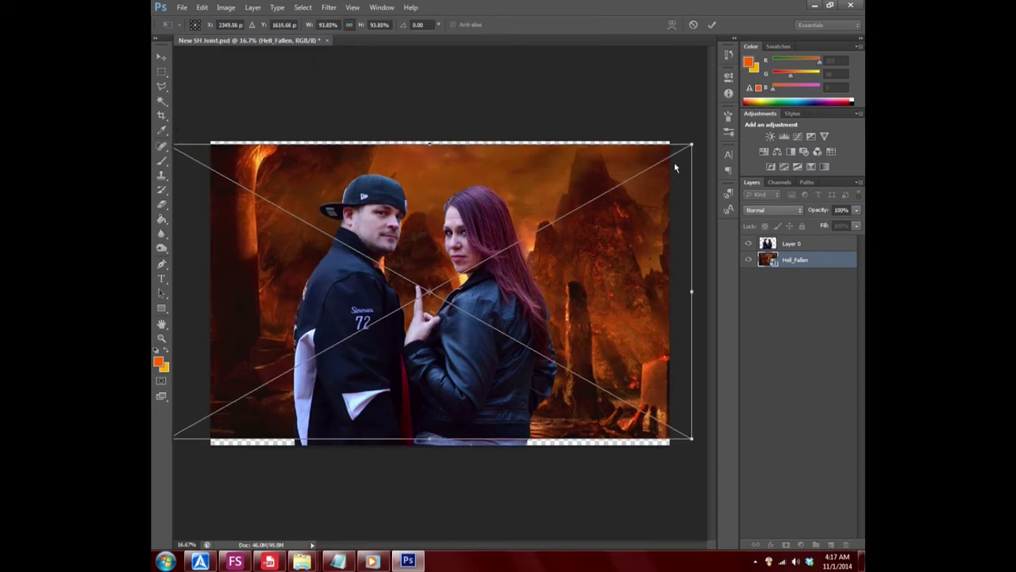
pyautogui.moveTo(693, 149); pyautogui.dragTo(698, 145)
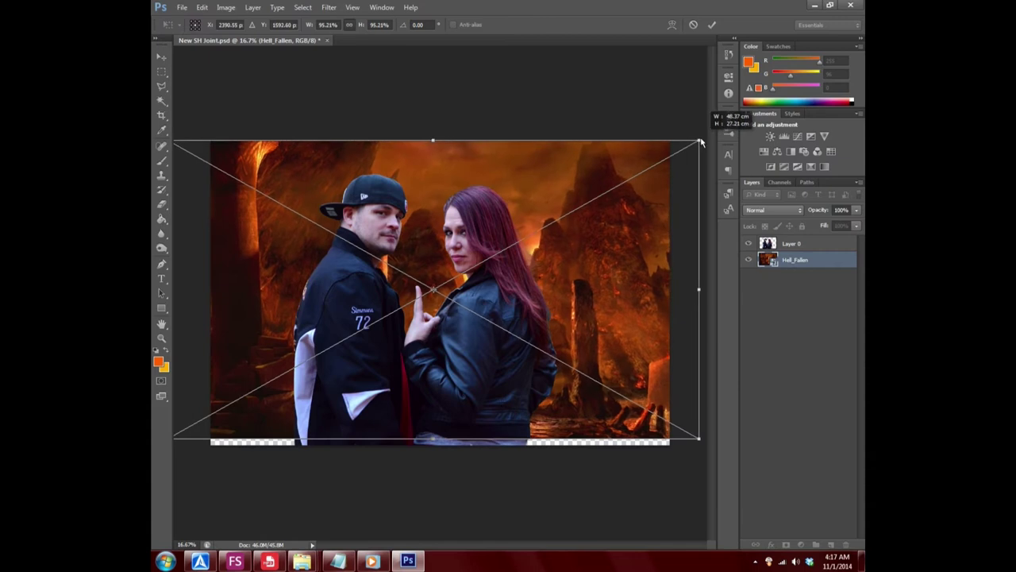
pyautogui.moveTo(695, 442); pyautogui.dragTo(710, 451)
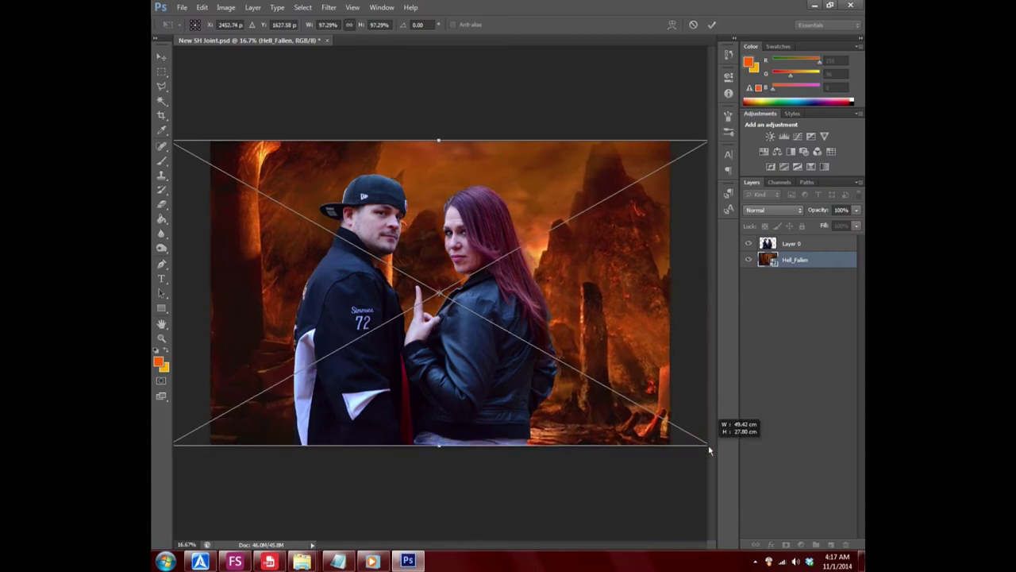
pyautogui.click(161, 57)
pyautogui.click(449, 212)
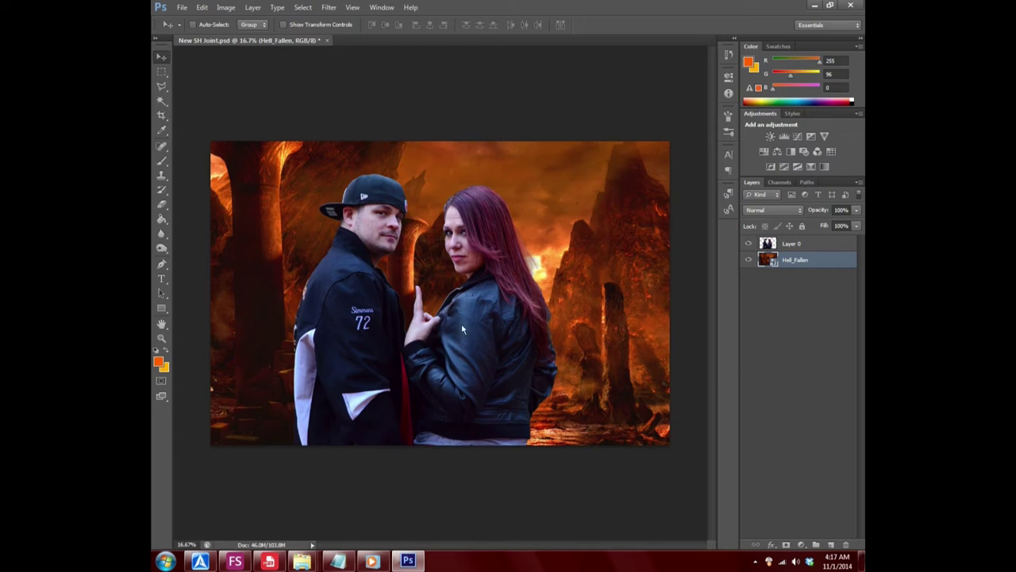
# - Select Layer 0 and zoom in on the woman's chin
pyautogui.click(848, 245)
pyautogui.click(161, 339)
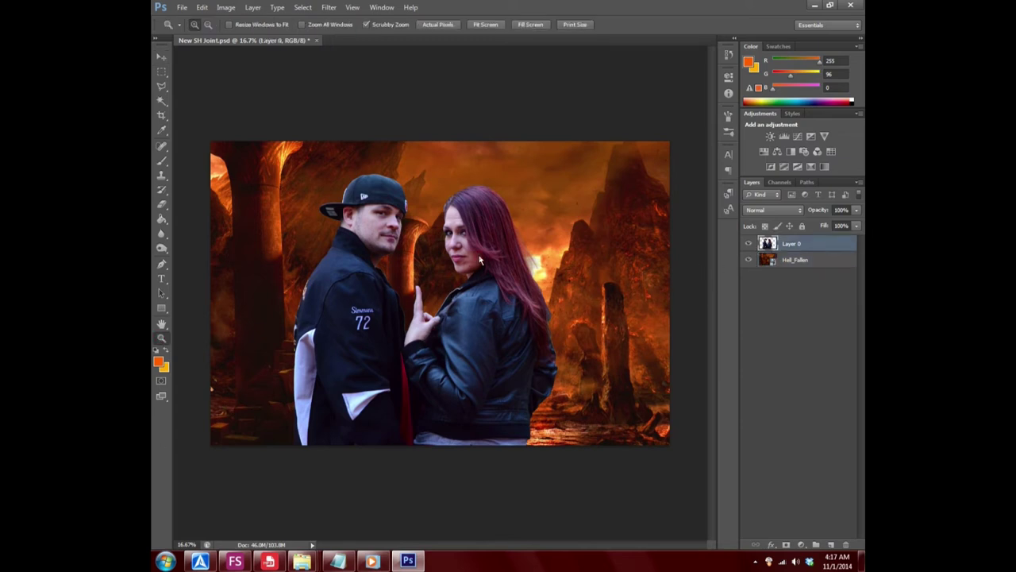
pyautogui.moveTo(478, 261); pyautogui.dragTo(418, 279)
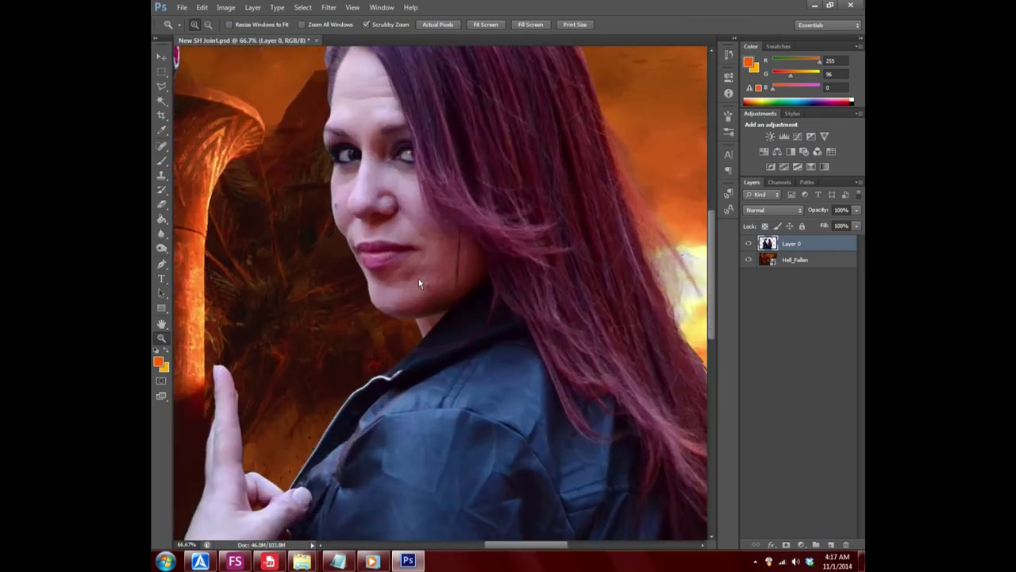
pyautogui.click(418, 278)
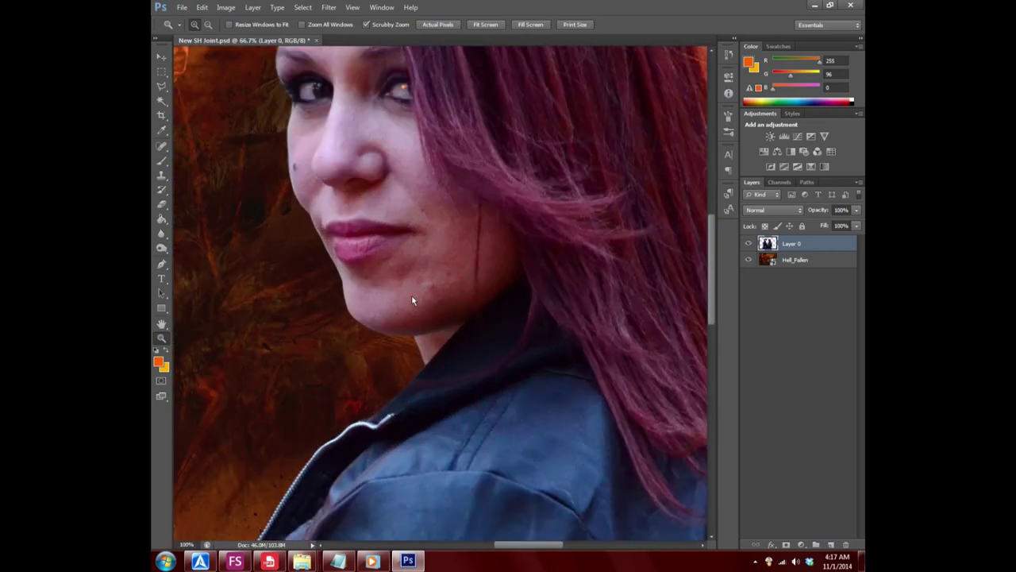
pyautogui.click(412, 295)
# - Remove two chin blemishes with marquee selections and Content-Aware Fill, then deselect
pyautogui.click(161, 72)
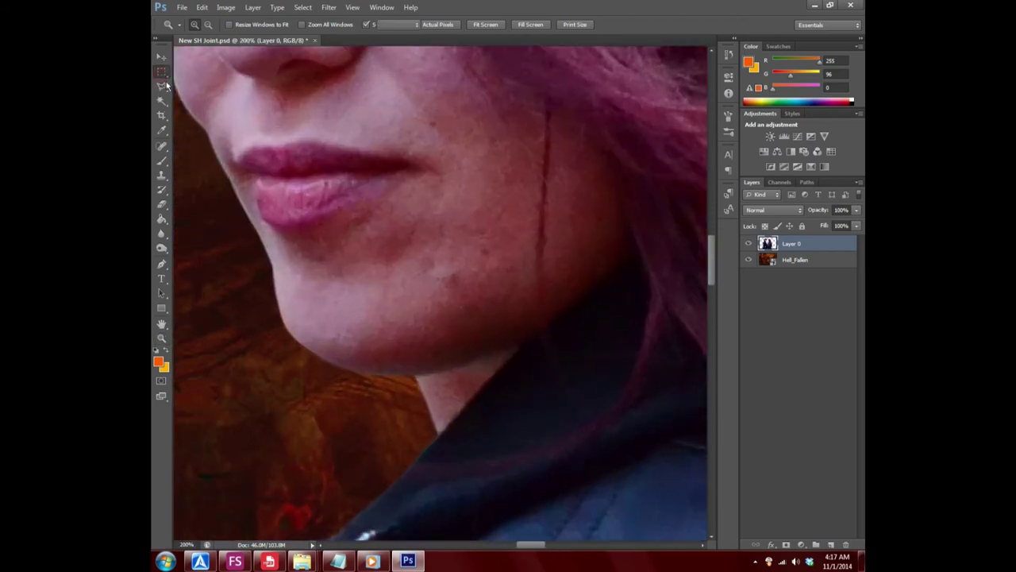
pyautogui.moveTo(436, 266); pyautogui.dragTo(471, 294)
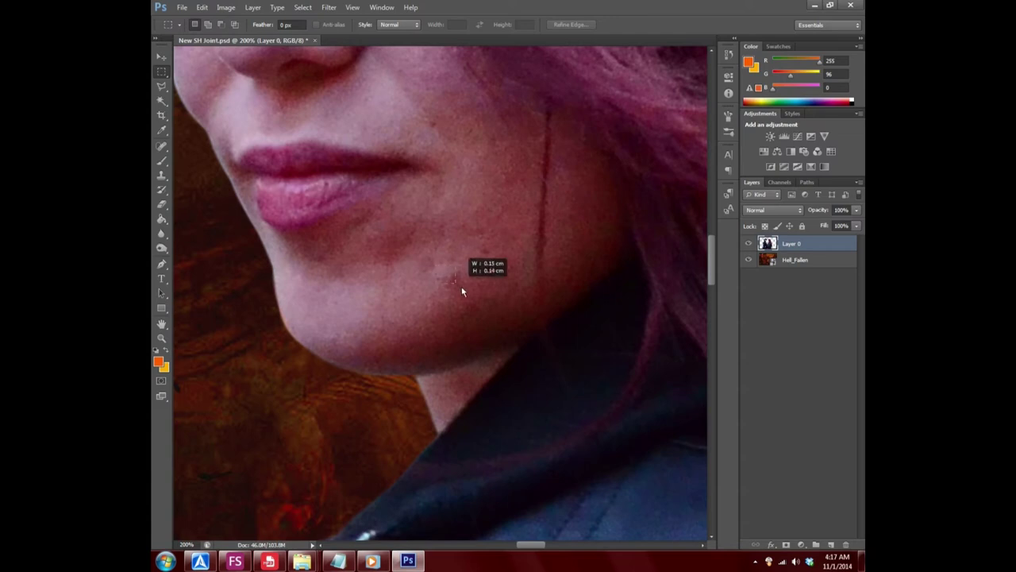
pyautogui.click(202, 7)
pyautogui.click(236, 165)
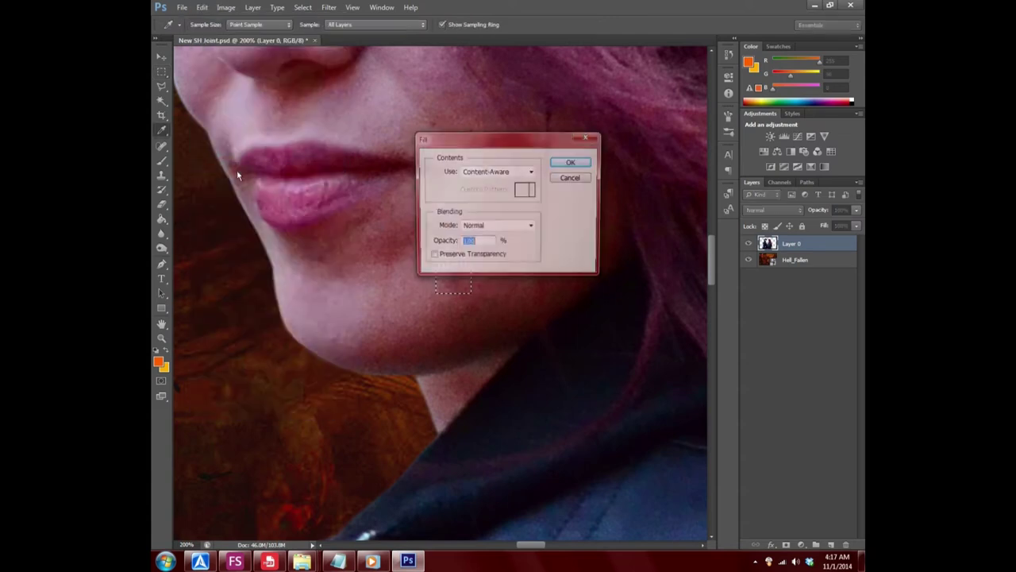
pyautogui.click(588, 164)
pyautogui.moveTo(406, 251); pyautogui.dragTo(454, 283)
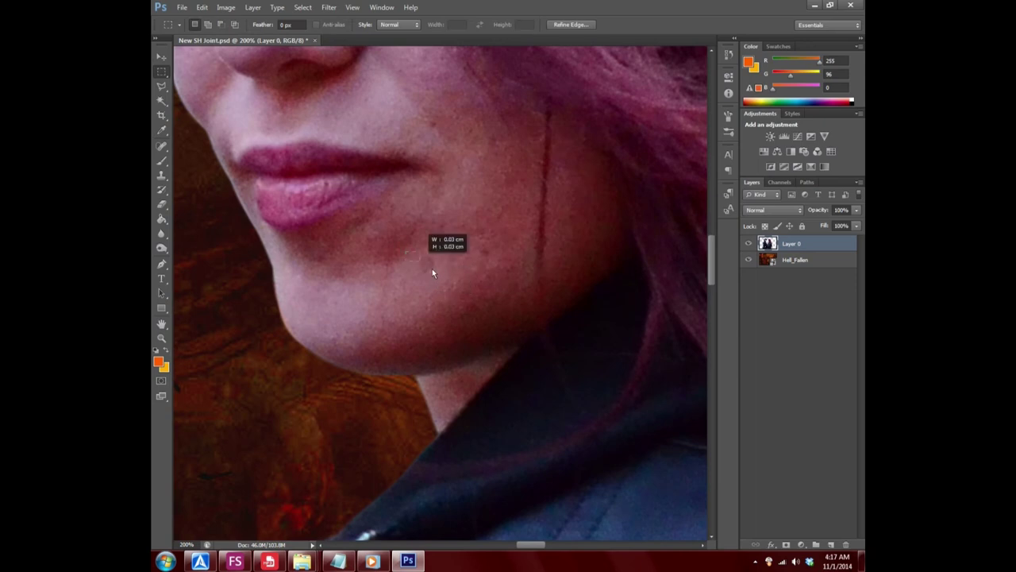
pyautogui.click(200, 7)
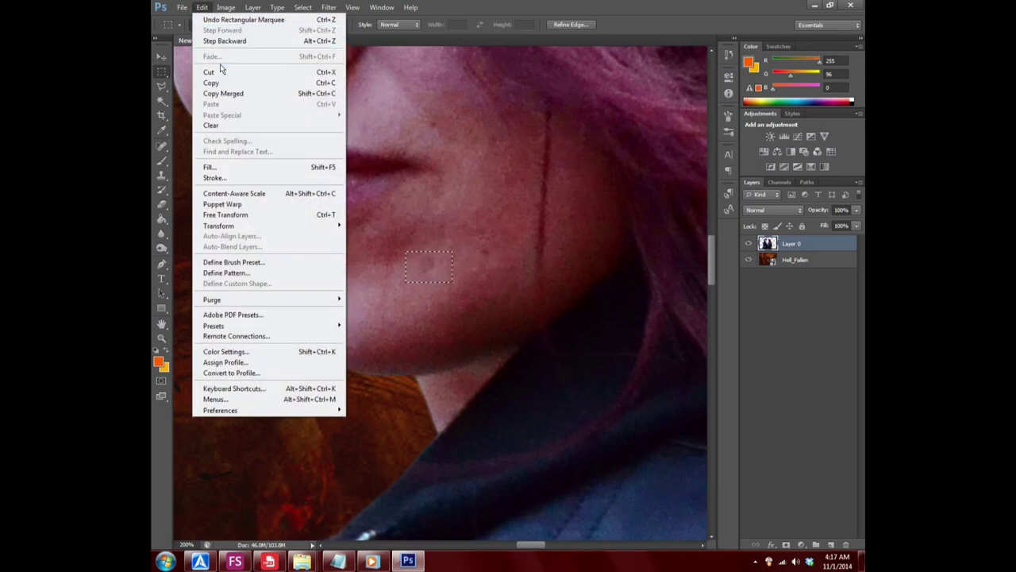
pyautogui.click(236, 168)
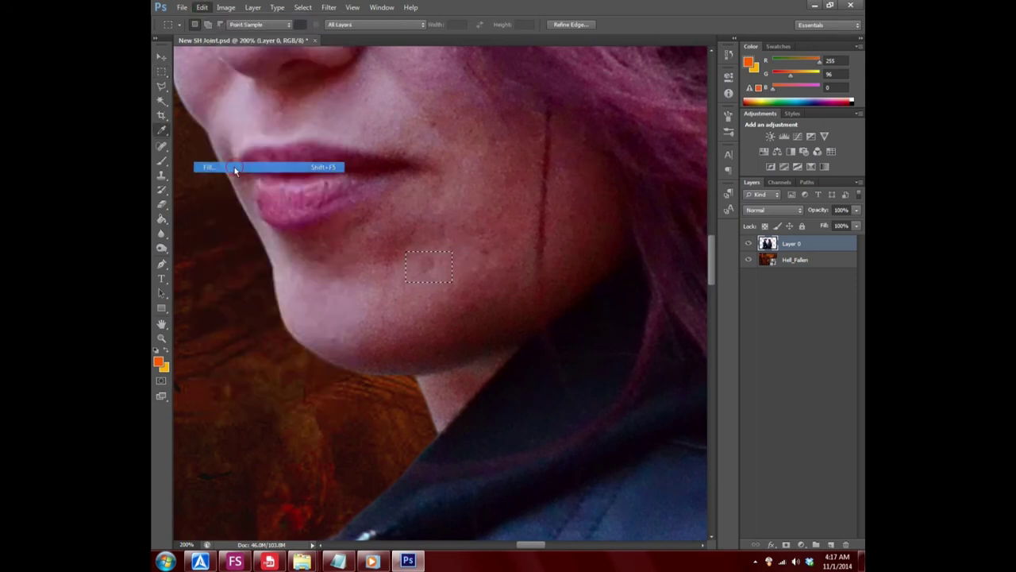
pyautogui.click(569, 166)
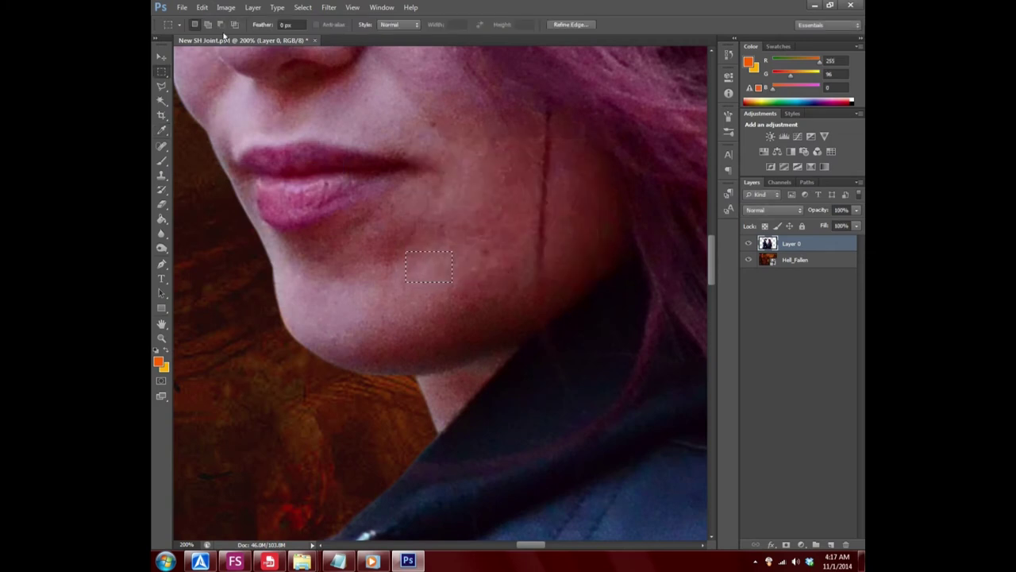
pyautogui.click(302, 8)
pyautogui.click(313, 30)
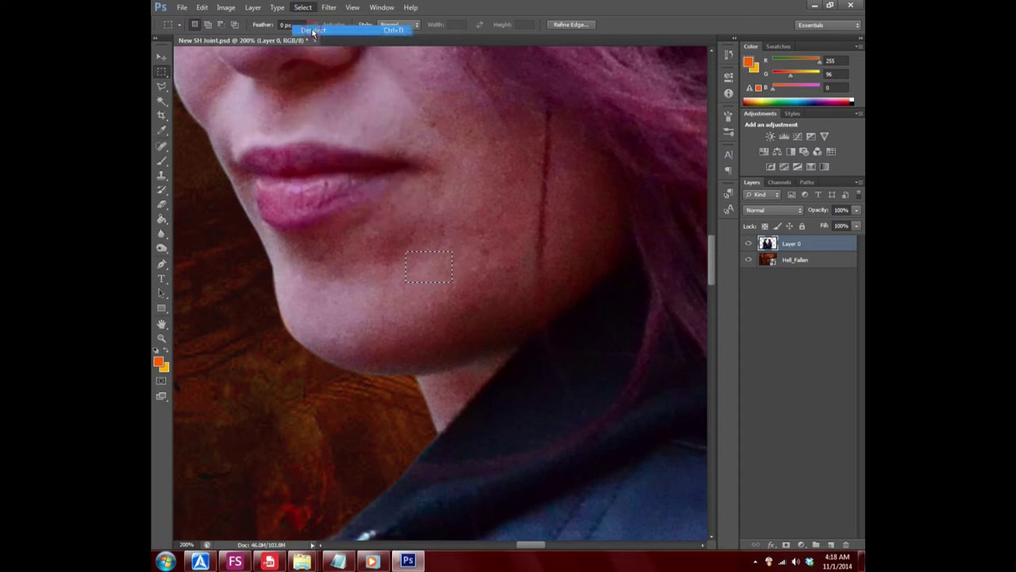
# - Fit the image on screen, then zoom back in on the woman's chin
pyautogui.click(162, 339)
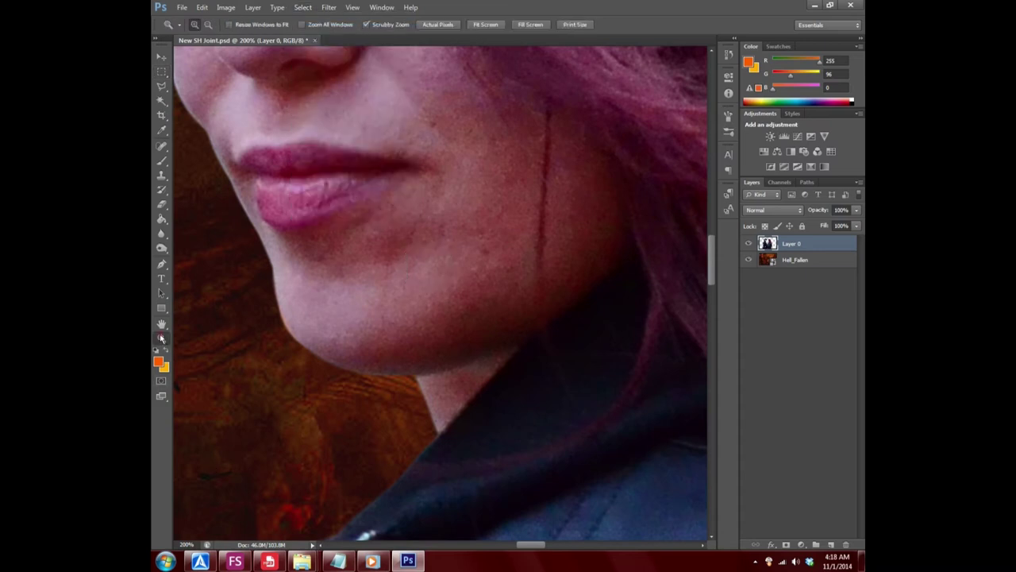
pyautogui.rightClick(357, 305)
pyautogui.click(396, 314)
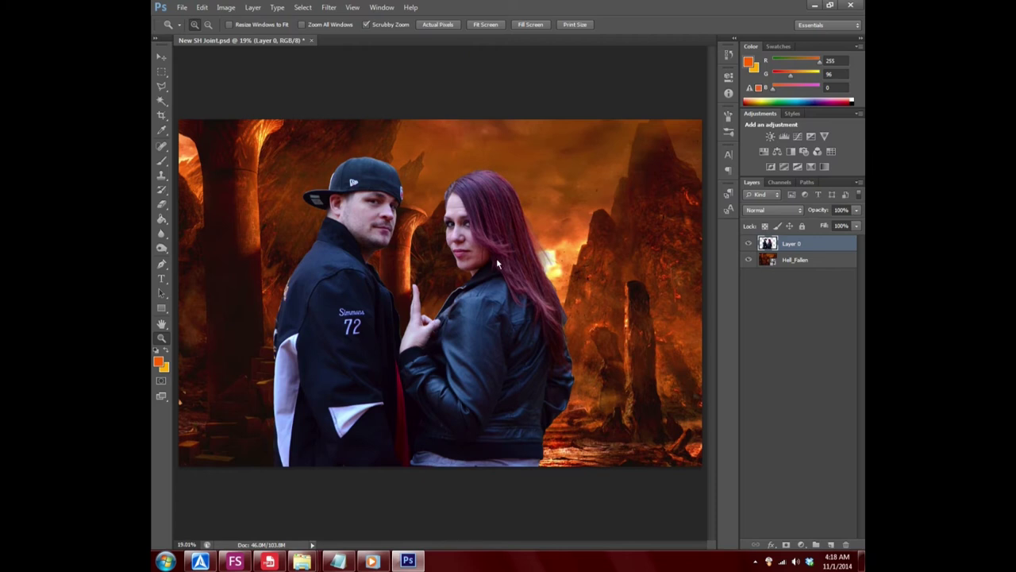
pyautogui.click(470, 266)
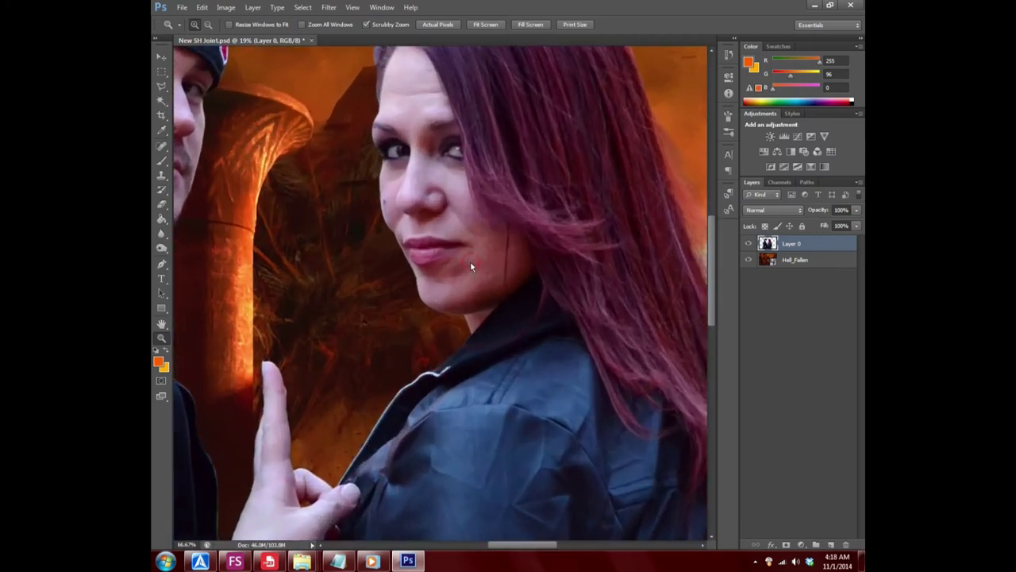
pyautogui.moveTo(470, 266); pyautogui.dragTo(469, 263)
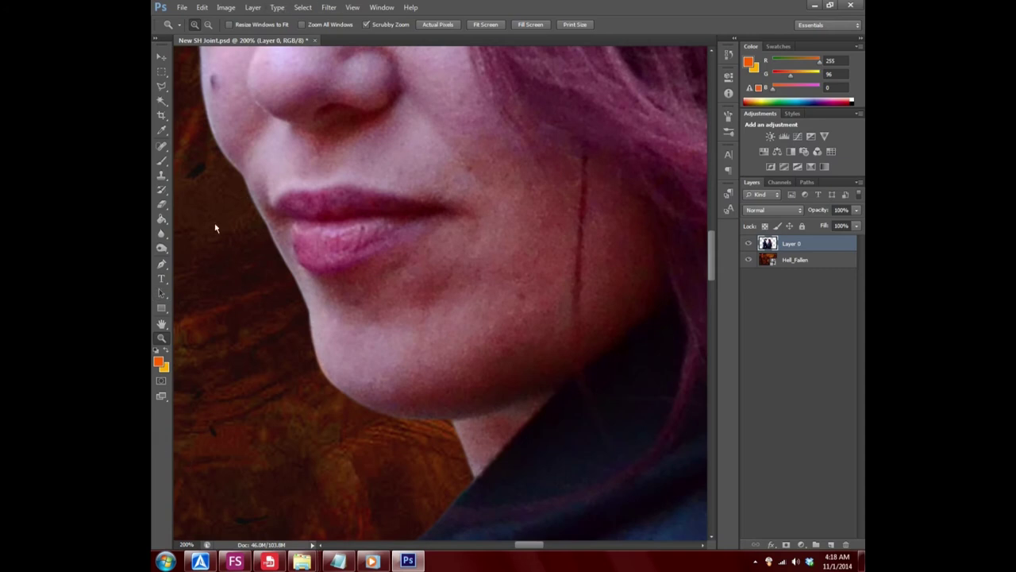
pyautogui.click(161, 130)
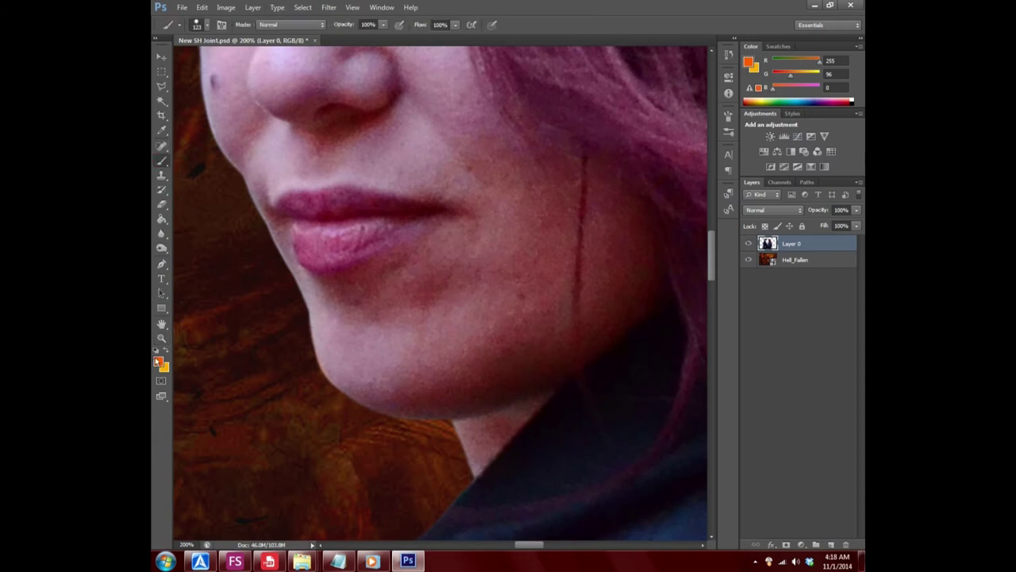
# - Sample the chin's dusky pink skin tone (R155 G95 B103) as the foreground colour
pyautogui.click(158, 362)
pyautogui.click(445, 315)
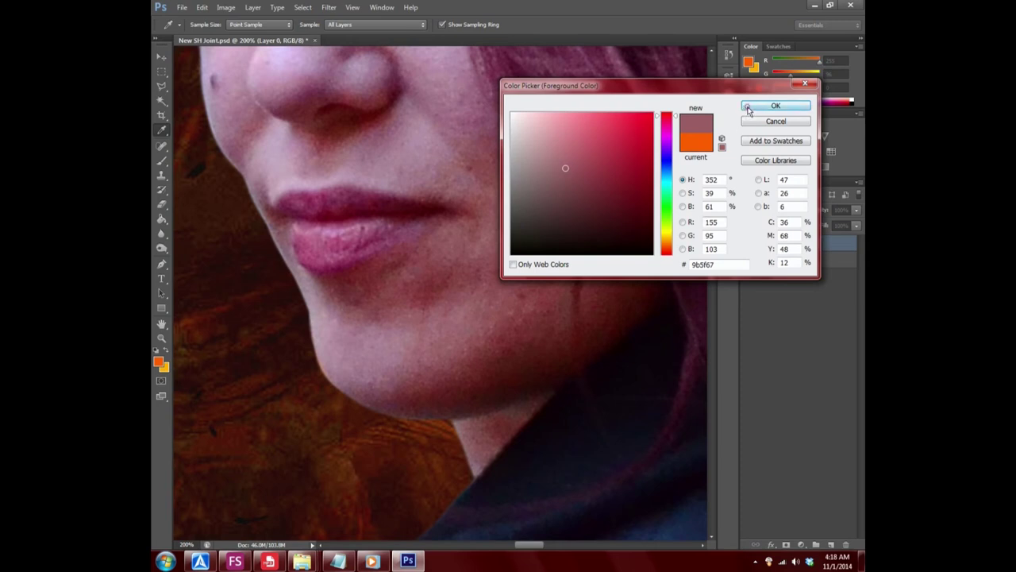
pyautogui.click(746, 106)
# - Set the Brush to 0% hardness, 43 px size and 4% flow, and fit the image on screen
pyautogui.press('b')
pyautogui.click(455, 24)
pyautogui.moveTo(456, 37); pyautogui.dragTo(402, 41)
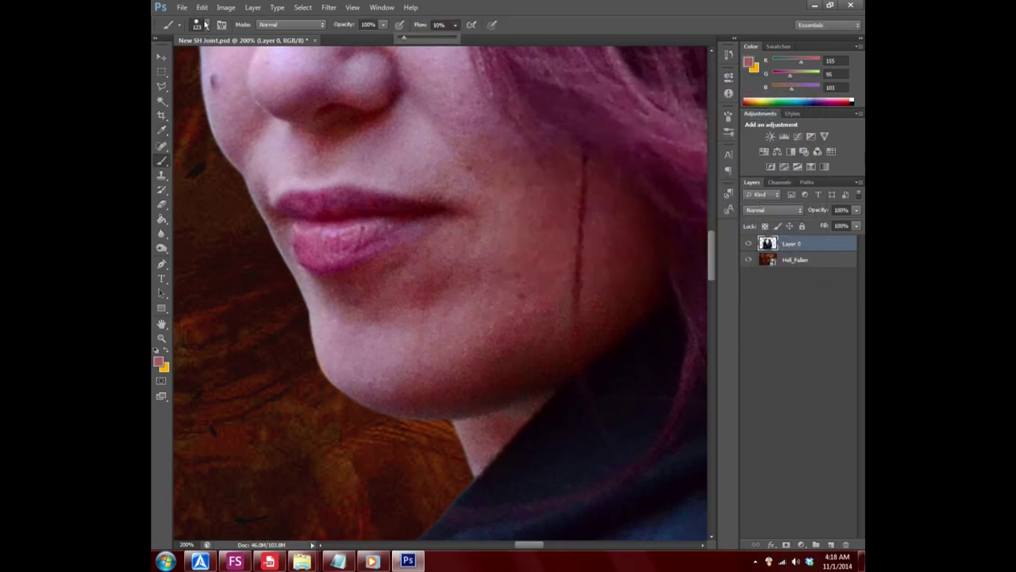
pyautogui.click(206, 25)
pyautogui.moveTo(227, 60); pyautogui.dragTo(199, 61)
pyautogui.moveTo(273, 85); pyautogui.dragTo(153, 89)
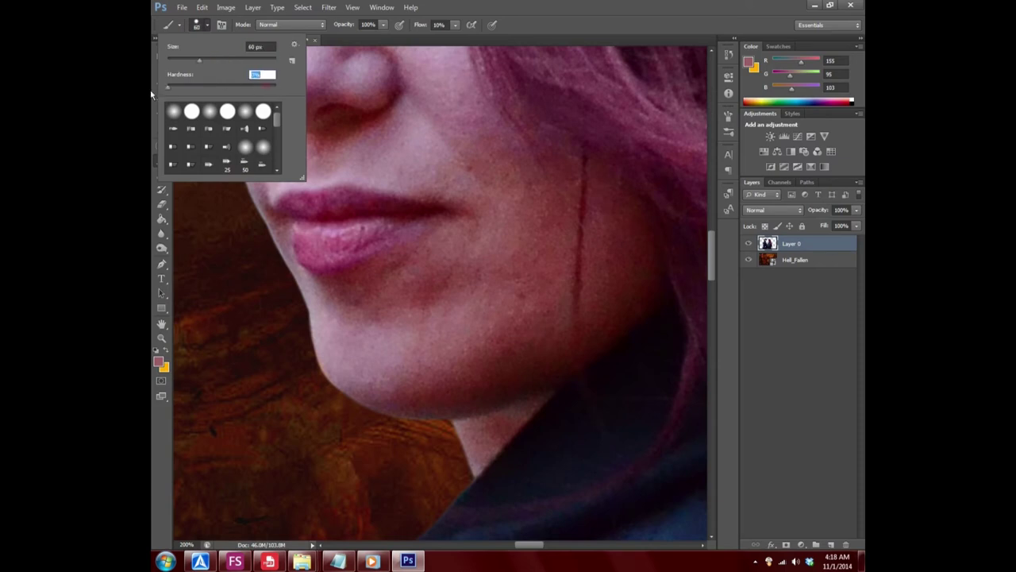
pyautogui.moveTo(197, 61); pyautogui.dragTo(191, 62)
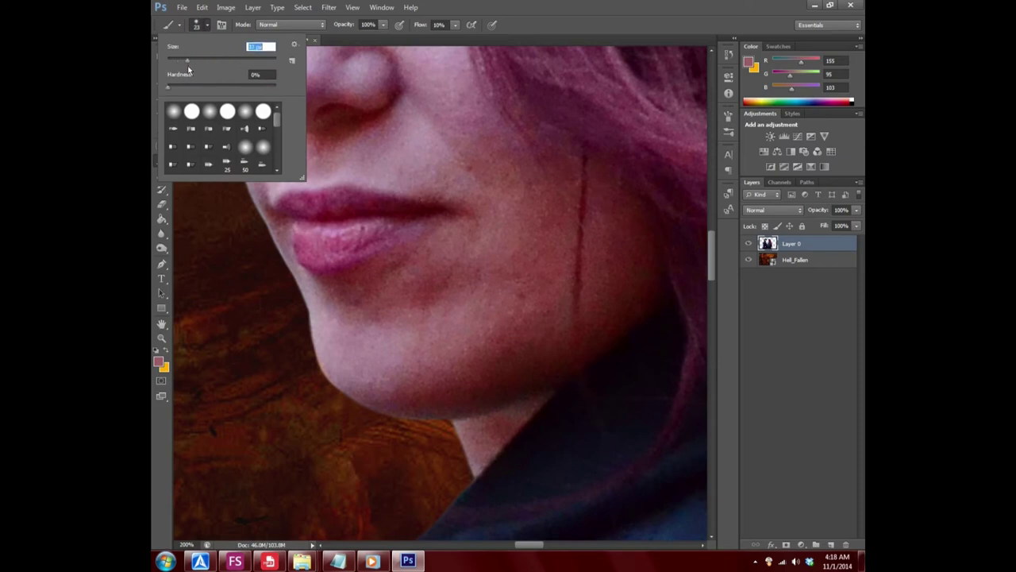
pyautogui.click(456, 26)
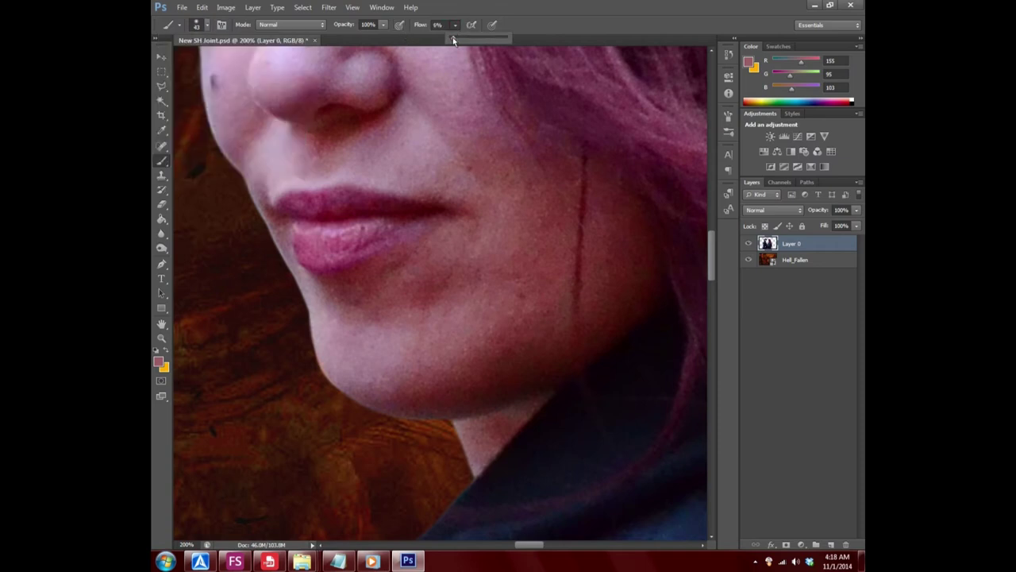
pyautogui.moveTo(454, 39); pyautogui.dragTo(452, 40)
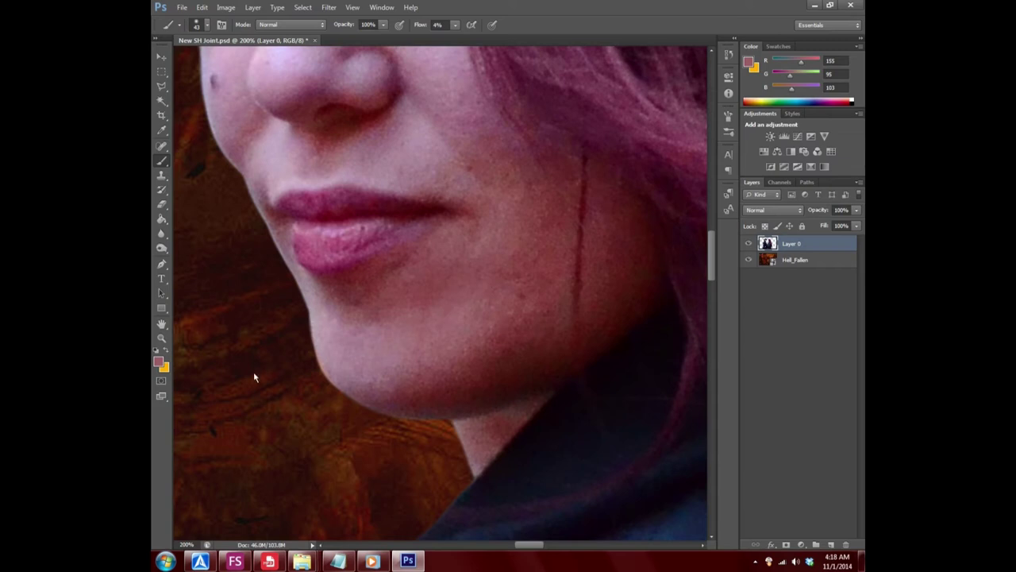
pyautogui.click(161, 338)
pyautogui.rightClick(297, 313)
pyautogui.click(316, 321)
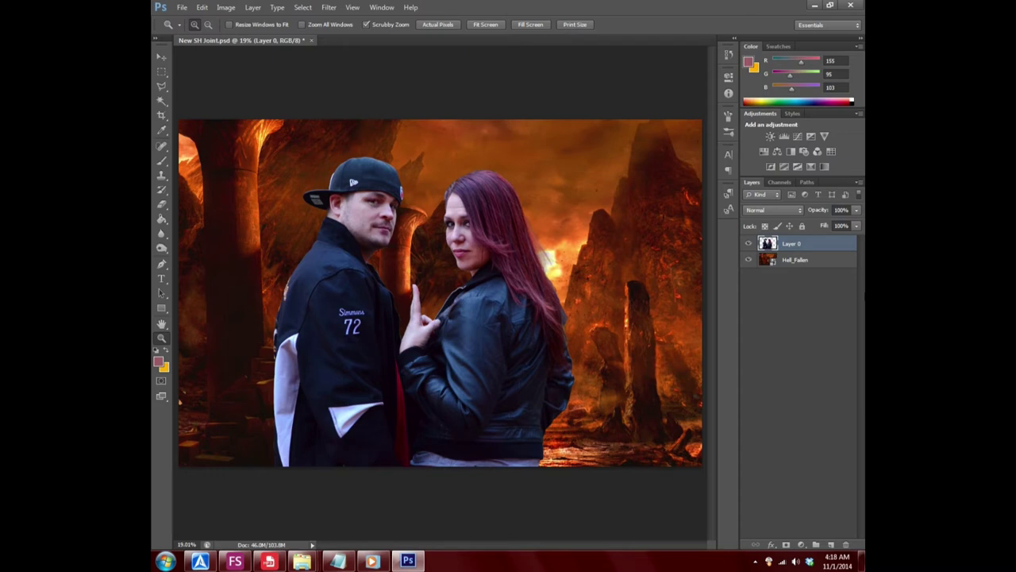
# - Move the couple on Layer 0 about 1.57 cm to the right over the backdrop
pyautogui.rightClick(445, 340)
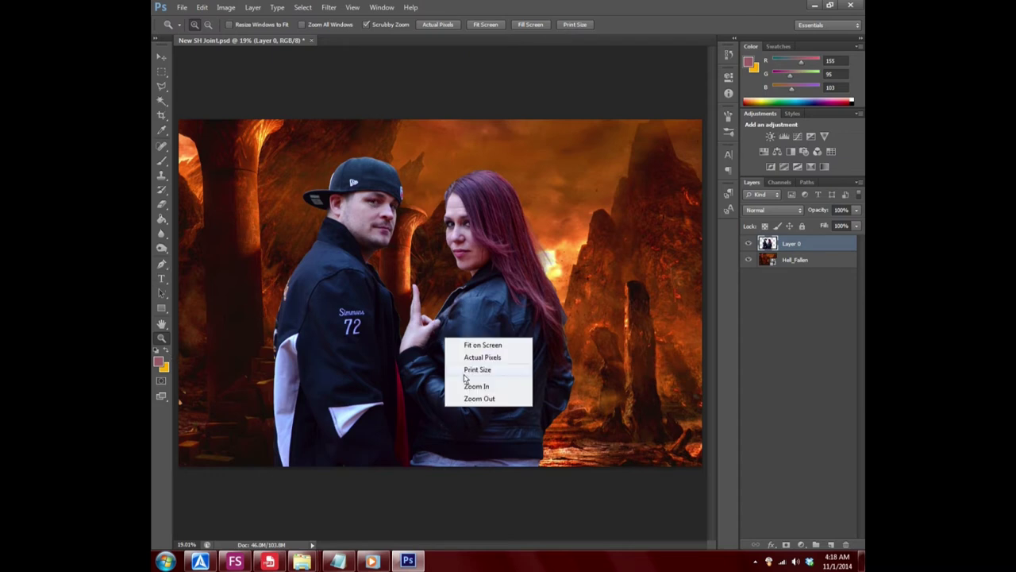
pyautogui.click(479, 398)
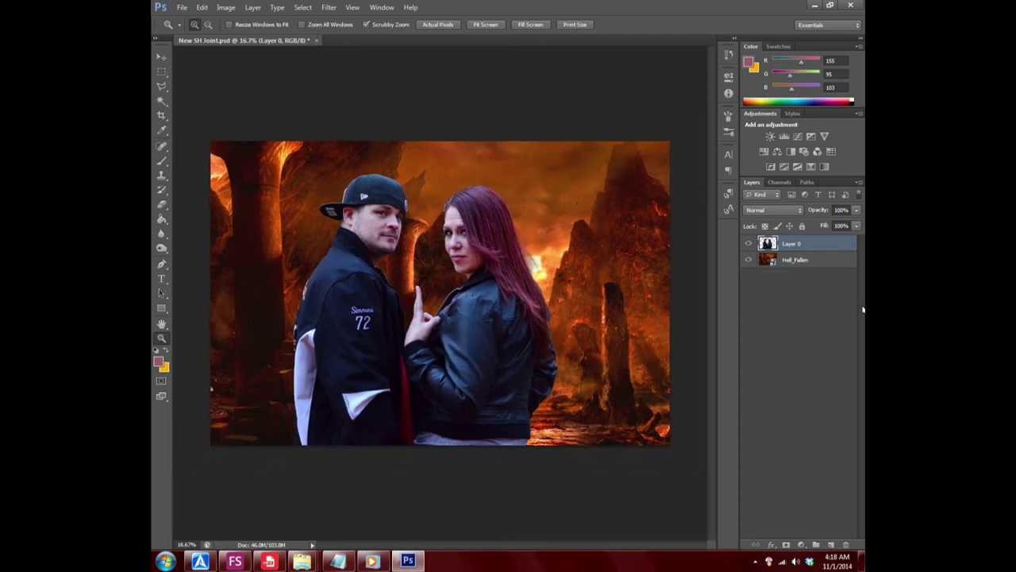
pyautogui.click(161, 57)
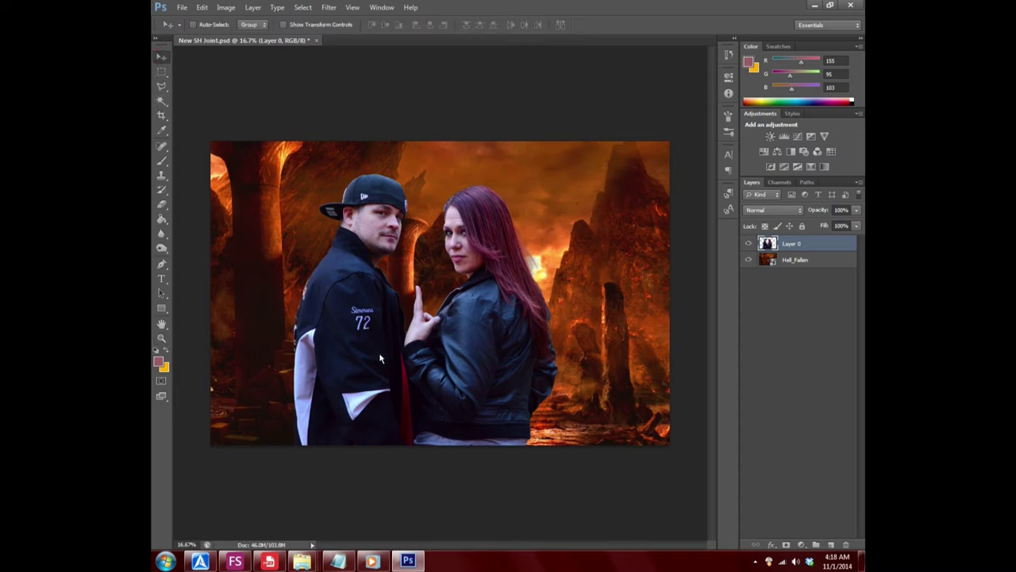
pyautogui.moveTo(392, 362); pyautogui.dragTo(404, 359)
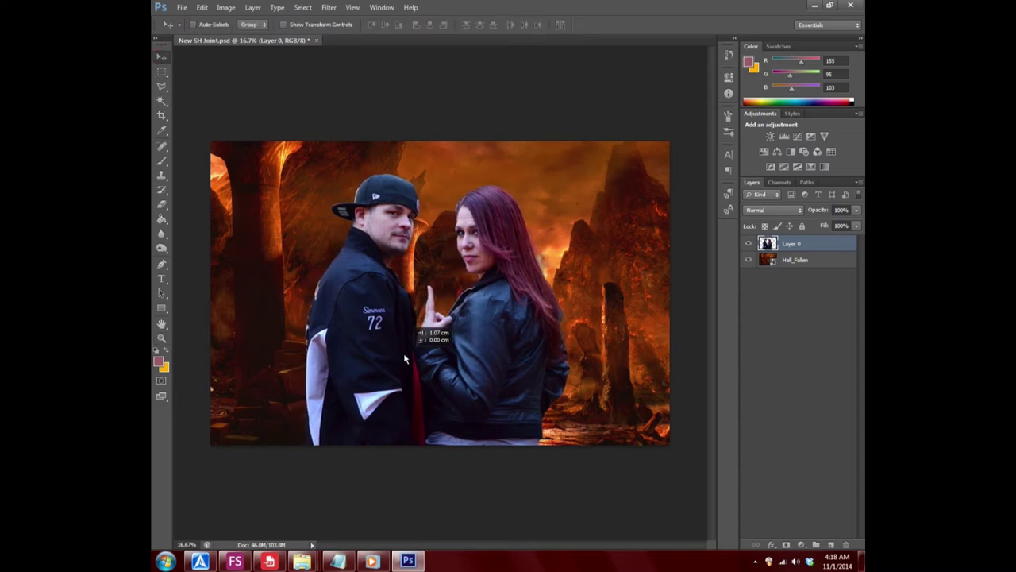
pyautogui.moveTo(404, 359); pyautogui.dragTo(406, 360)
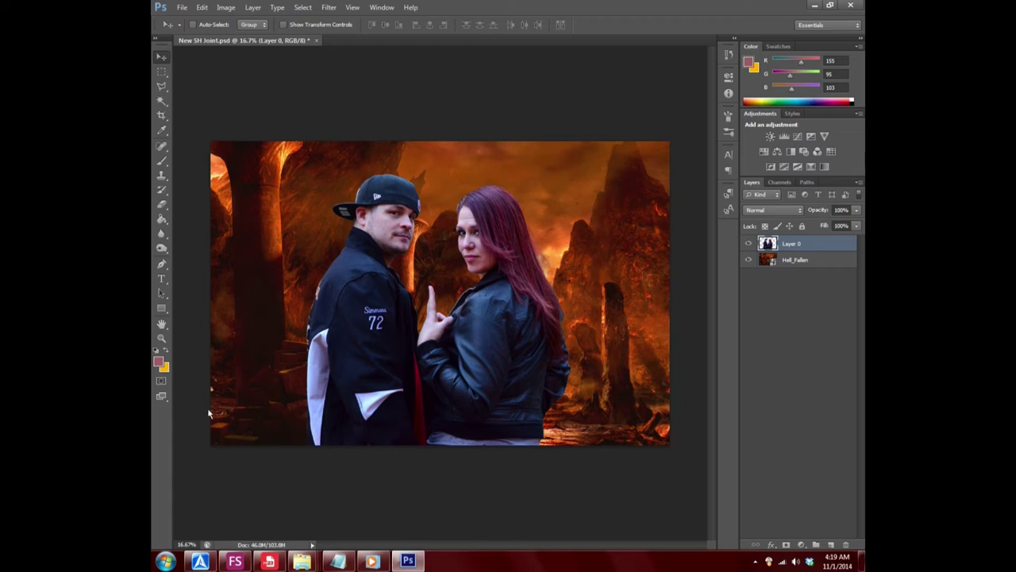
pyautogui.click(162, 338)
pyautogui.click(438, 283)
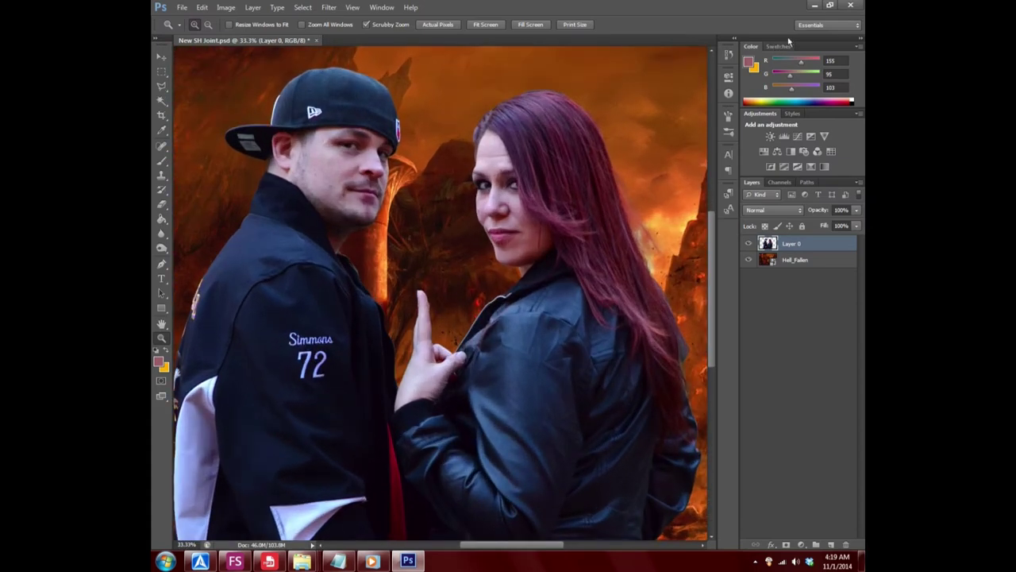
# - Open flames.jpg from the desktop with Adobe Photoshop CS6 and return to Photoshop
pyautogui.click(815, 6)
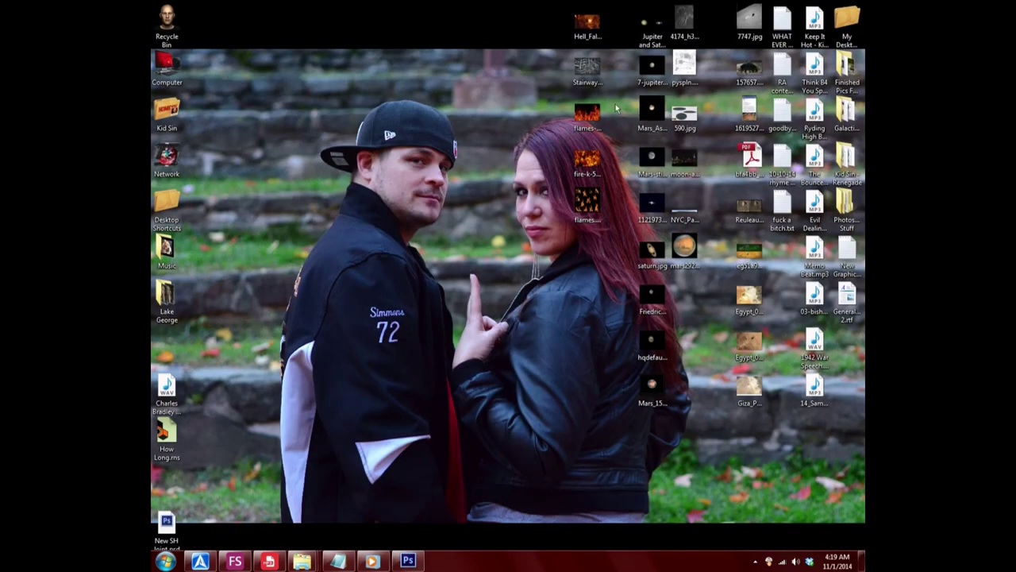
pyautogui.rightClick(591, 207)
pyautogui.moveTo(636, 326)
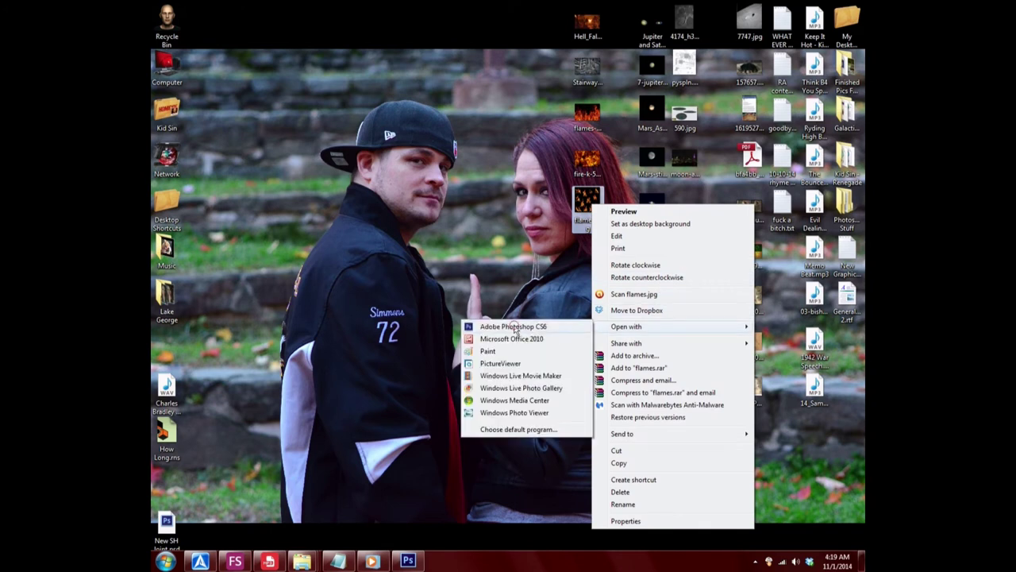
pyautogui.click(514, 327)
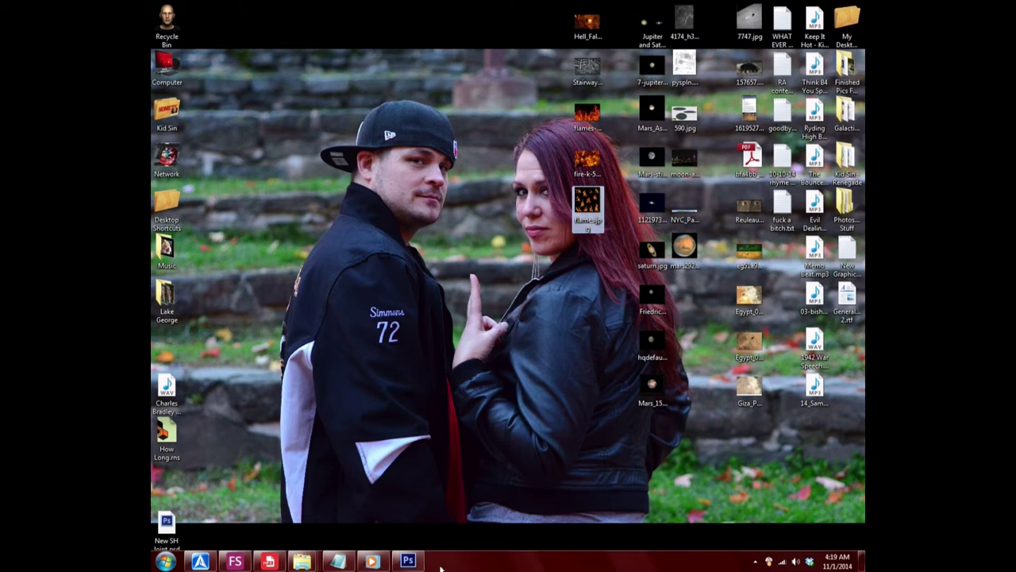
pyautogui.click(407, 561)
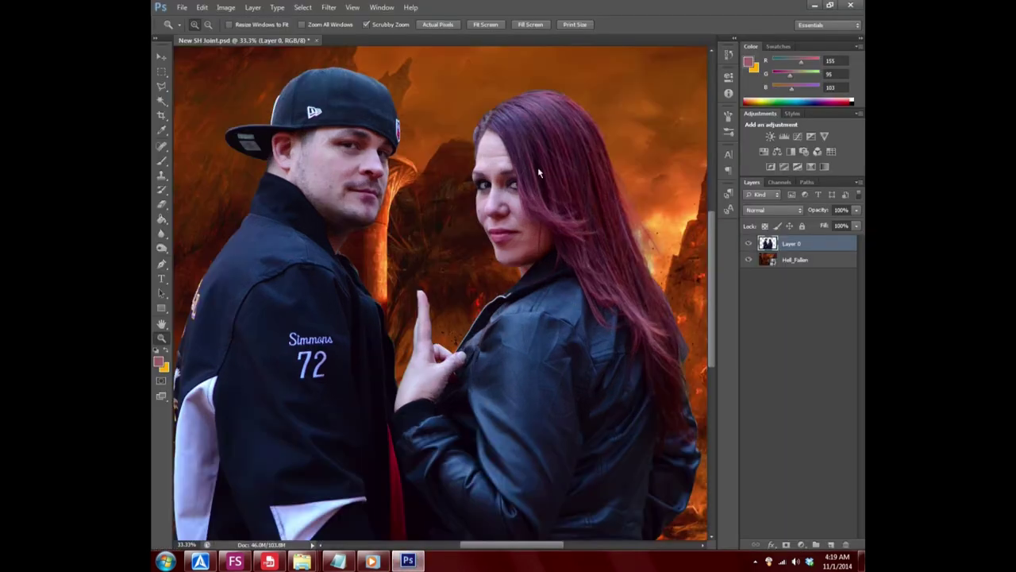
# - Copy the upper-middle flame from flames.jpg and paste it into New SH Joint.psd as Layer 1
pyautogui.rightClick(477, 356)
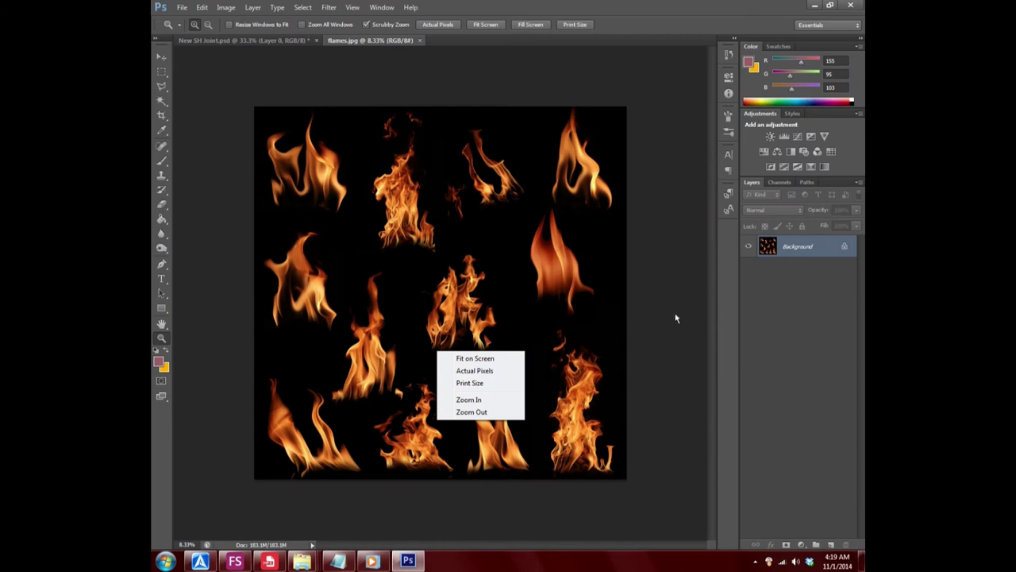
pyautogui.press('Escape')
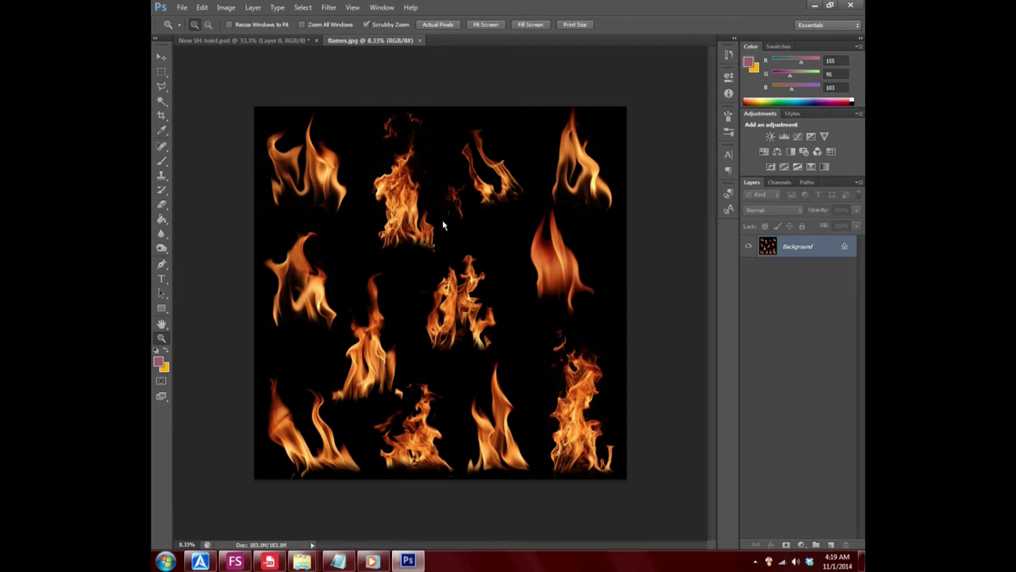
pyautogui.click(161, 72)
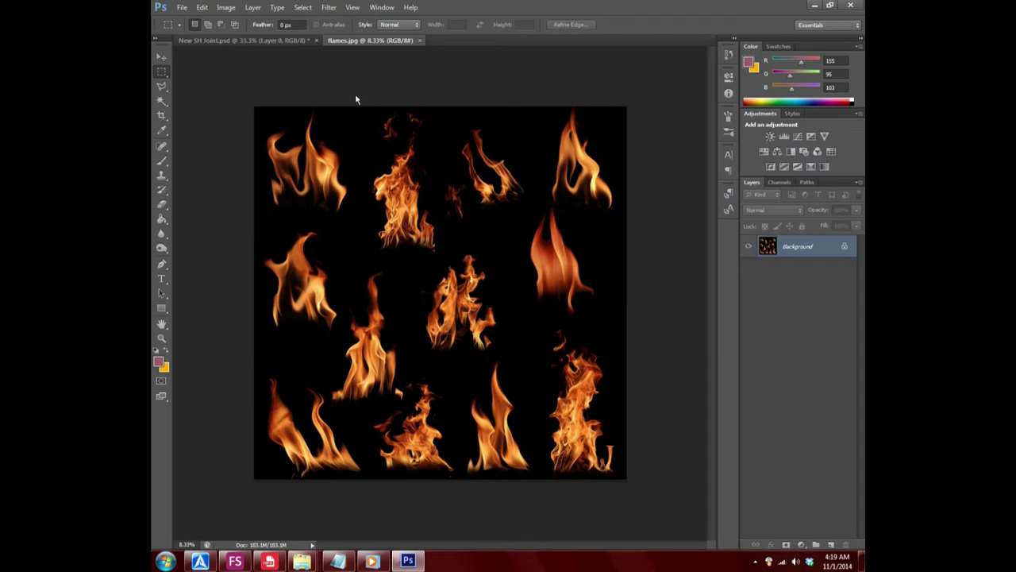
pyautogui.moveTo(355, 105); pyautogui.dragTo(441, 267)
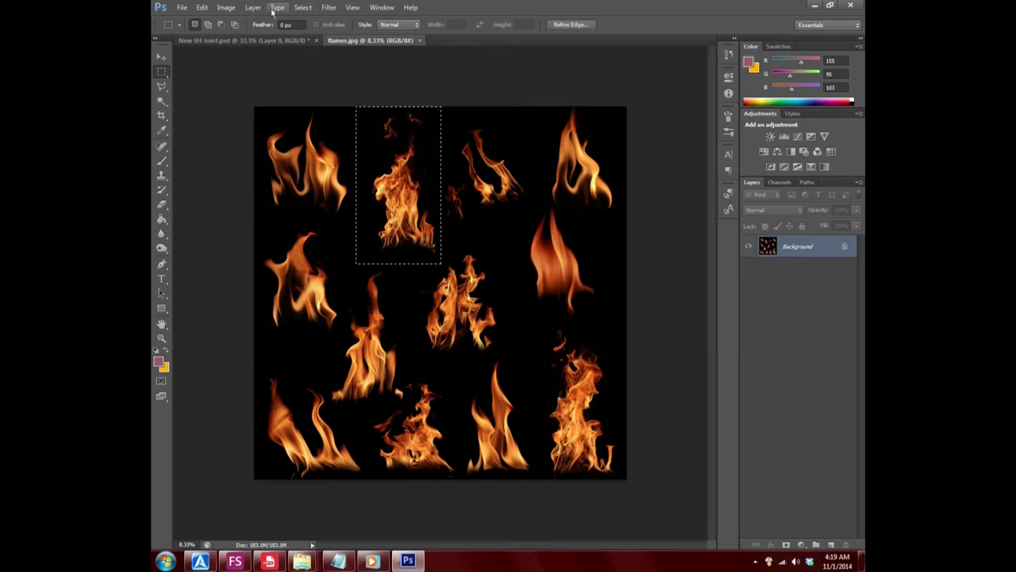
pyautogui.click(203, 7)
pyautogui.click(238, 82)
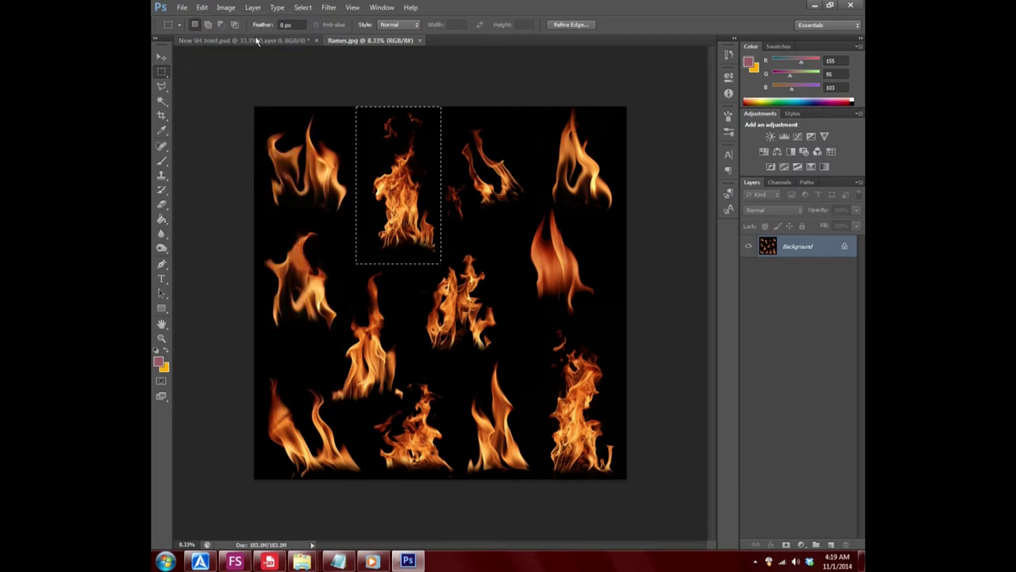
pyautogui.click(246, 40)
pyautogui.click(203, 7)
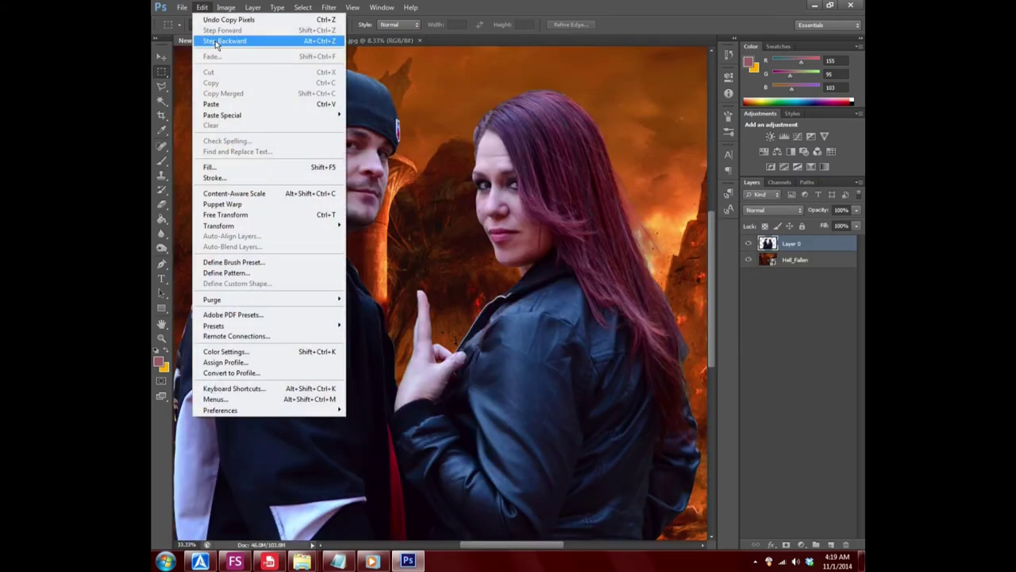
pyautogui.click(238, 104)
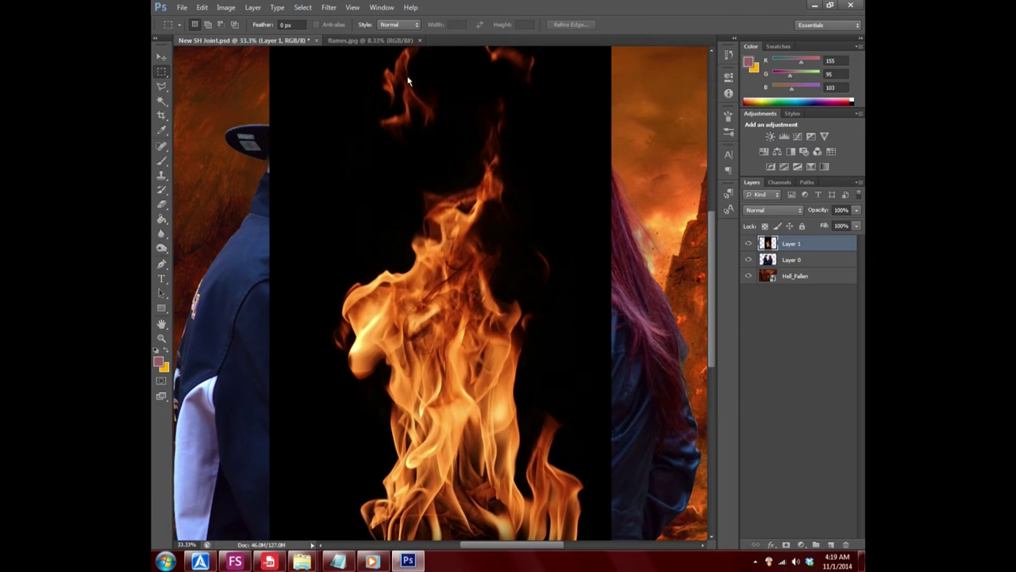
# - Zoom the view to Fit on Screen so the whole flame layer is visible
pyautogui.click(202, 8)
pyautogui.moveTo(238, 226)
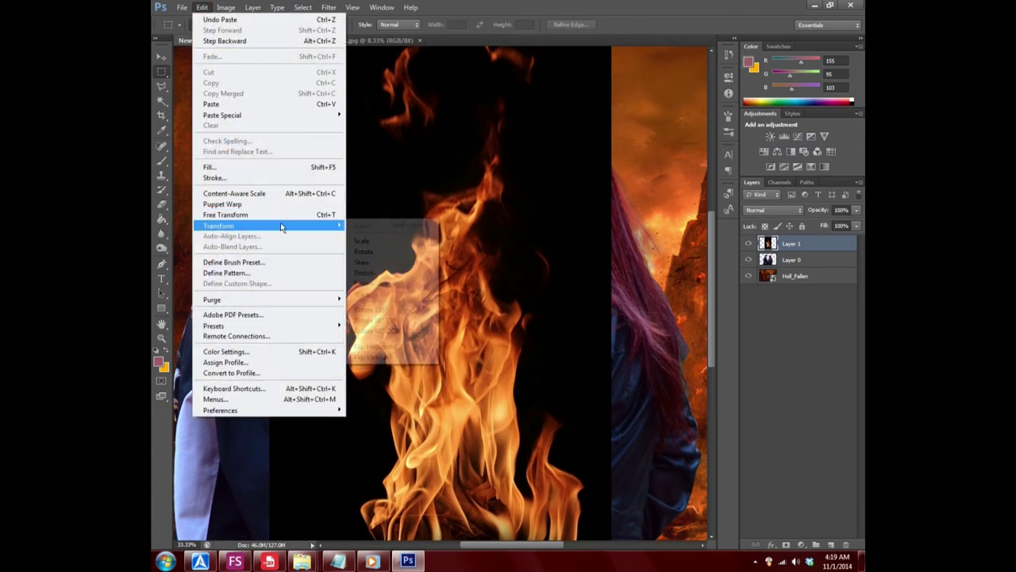
pyautogui.click(362, 240)
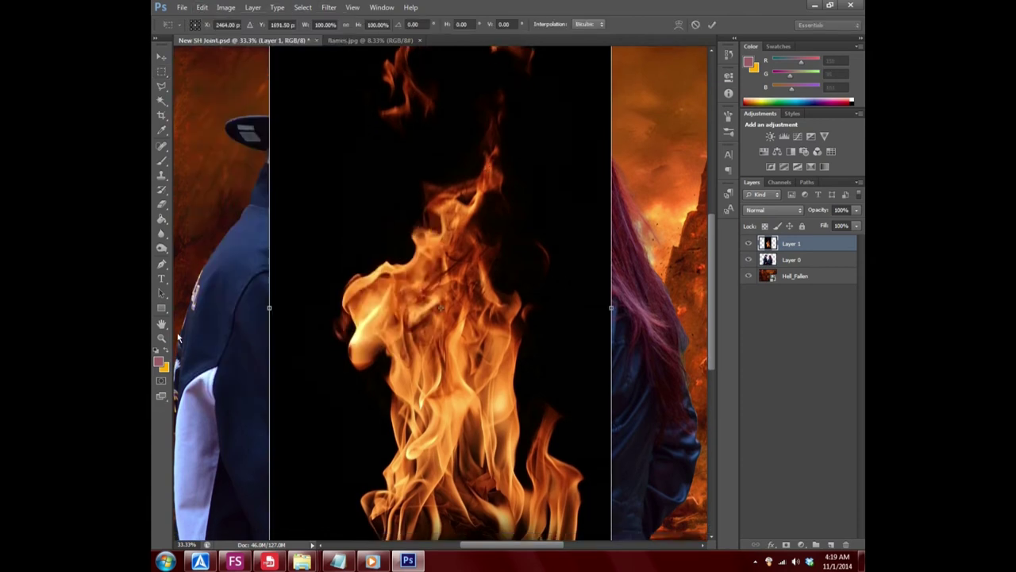
pyautogui.click(161, 337)
pyautogui.rightClick(334, 316)
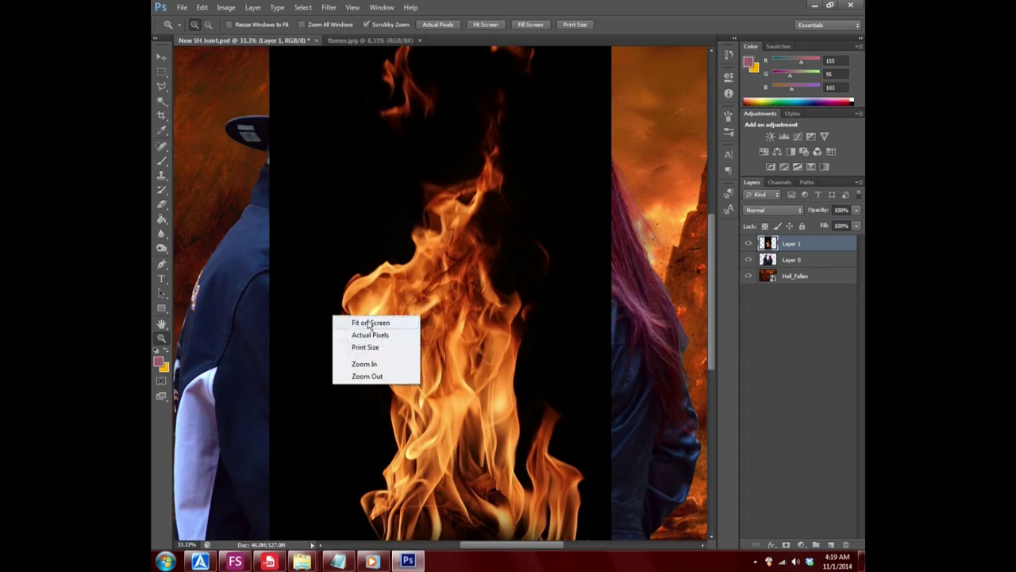
pyautogui.click(370, 323)
# - Free-transform Layer 1's flame into a small narrow strip between the couple and apply it
pyautogui.click(202, 8)
pyautogui.moveTo(218, 225)
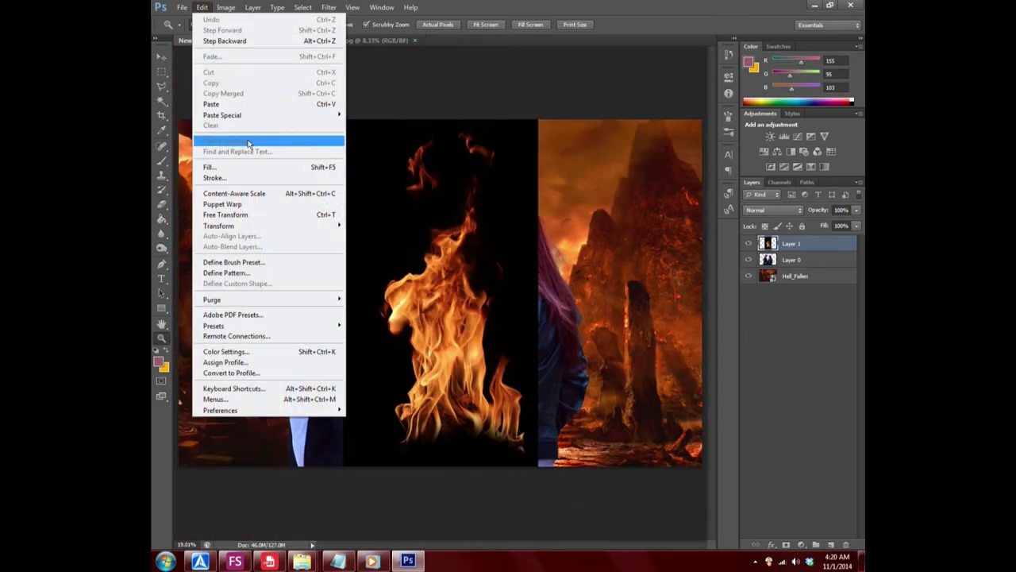
pyautogui.click(362, 240)
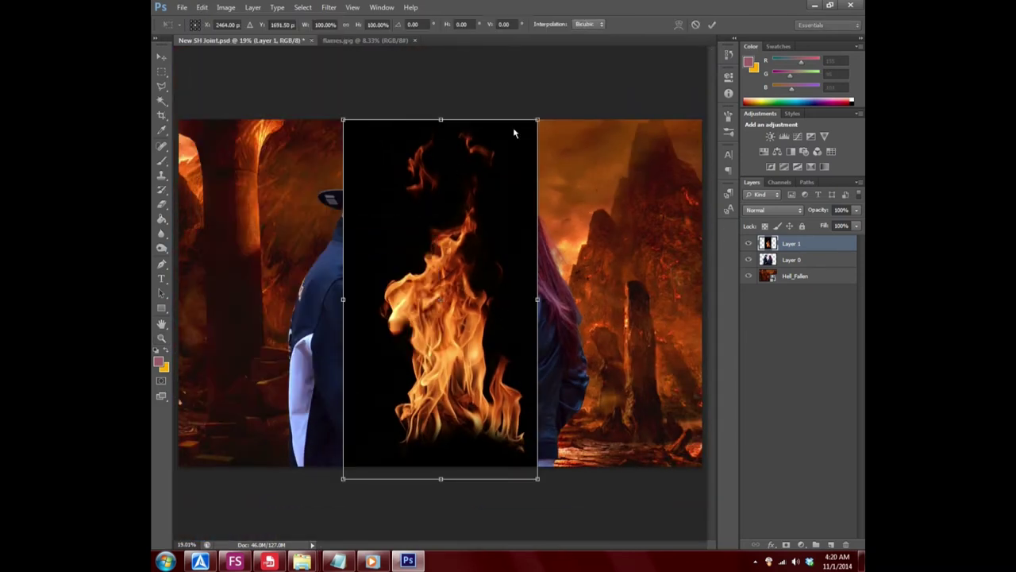
pyautogui.moveTo(530, 124)
pyautogui.mouseDown()
pyautogui.moveTo(364, 390)
pyautogui.moveTo(388, 293)
pyautogui.moveTo(450, 176)
pyautogui.mouseUp()
pyautogui.moveTo(414, 292); pyautogui.dragTo(418, 293)
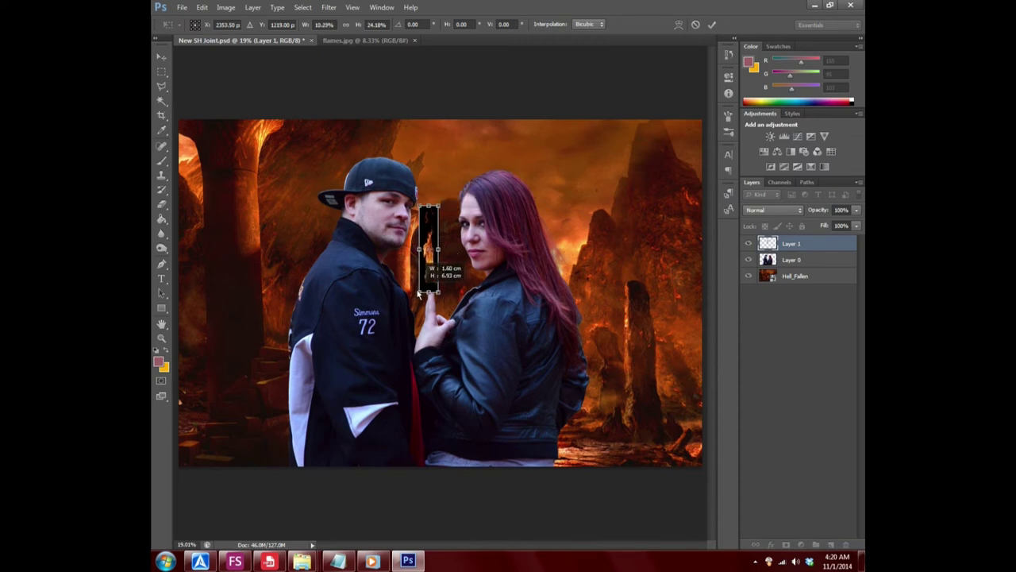
pyautogui.click(161, 57)
pyautogui.click(449, 212)
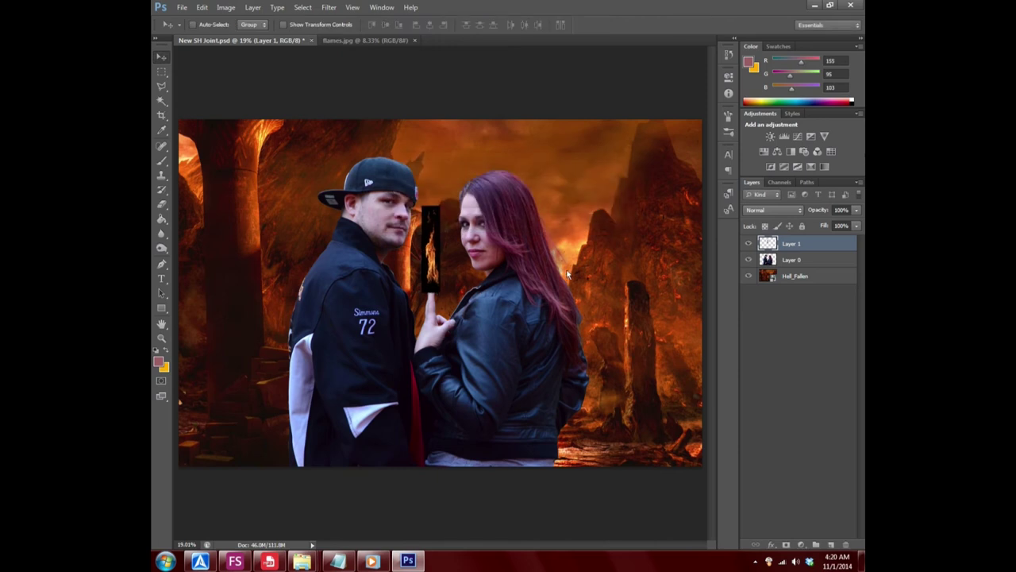
# - Nudge the flame strip up and set Layer 1's blend mode to Dissolve
pyautogui.hotkey('shift', 'Up')
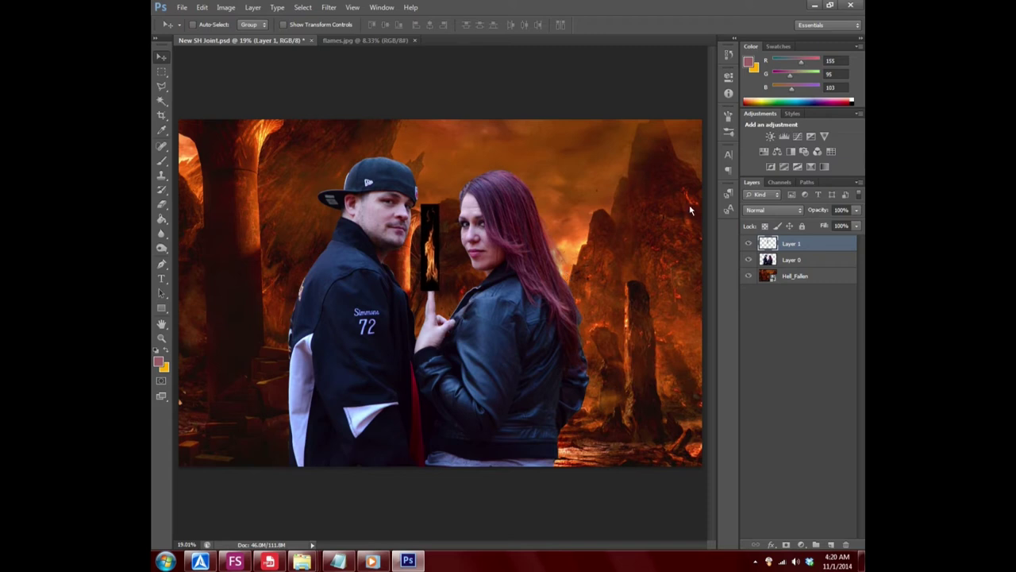
pyautogui.click(774, 209)
pyautogui.click(776, 230)
# - Cycle Layer 1 through Color Burn, Linear Burn and Screen, settling on Lighten blending
pyautogui.scroll(-1, 775, 210)
pyautogui.scroll(-1, 775, 210)
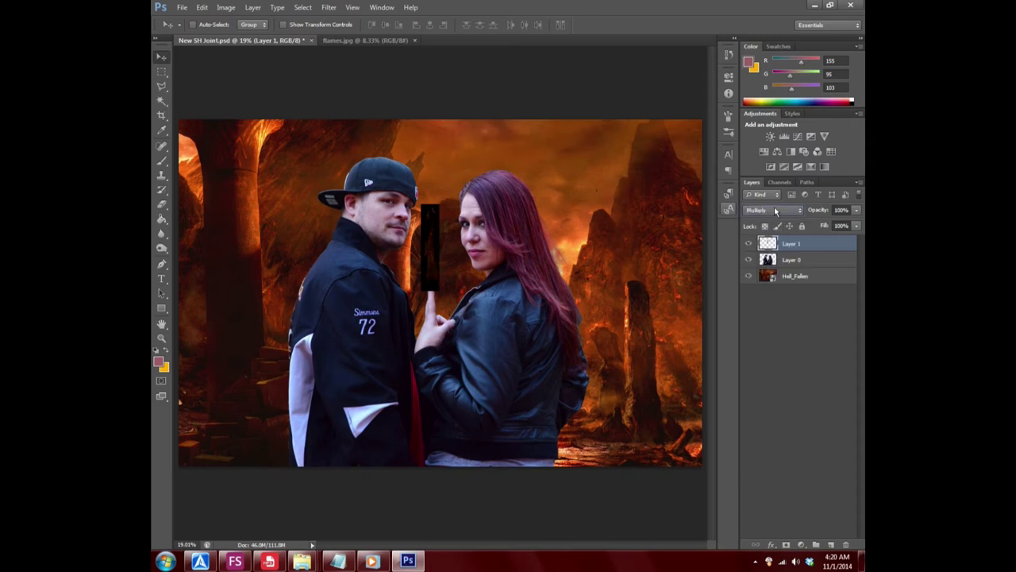
pyautogui.scroll(-1, 776, 211)
pyautogui.scroll(-1, 776, 211)
pyautogui.scroll(-1, 776, 210)
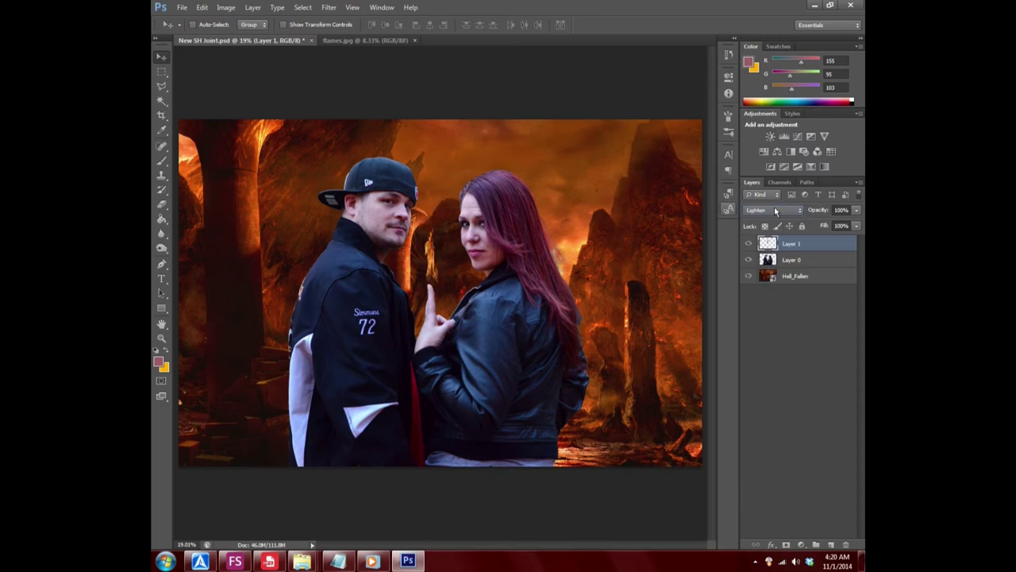
pyautogui.scroll(-1, 775, 210)
pyautogui.scroll(-2, 775, 210)
pyautogui.scroll(-1, 776, 211)
pyautogui.scroll(-1, 775, 210)
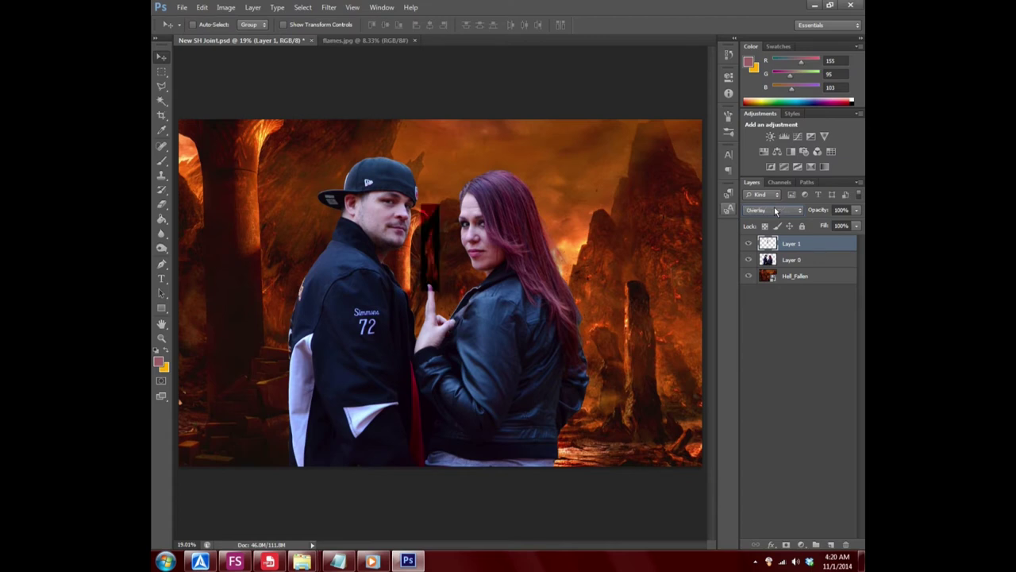
pyautogui.scroll(-1, 776, 210)
pyautogui.scroll(-2, 775, 210)
pyautogui.scroll(-1, 776, 211)
pyautogui.scroll(-2, 775, 211)
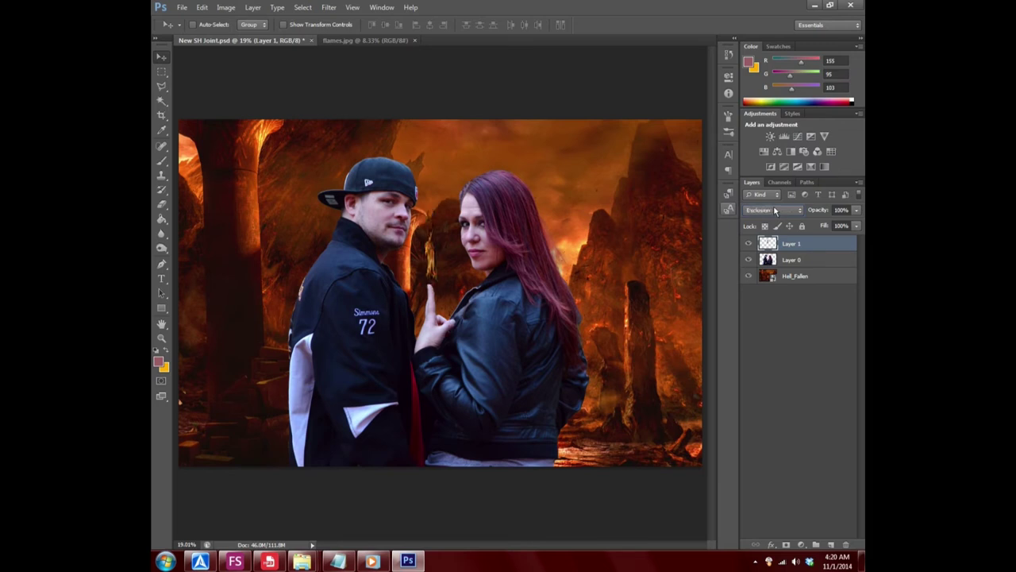
pyautogui.scroll(-1, 776, 210)
pyautogui.scroll(-2, 776, 210)
pyautogui.scroll(-1, 775, 210)
pyautogui.scroll(-3, 775, 211)
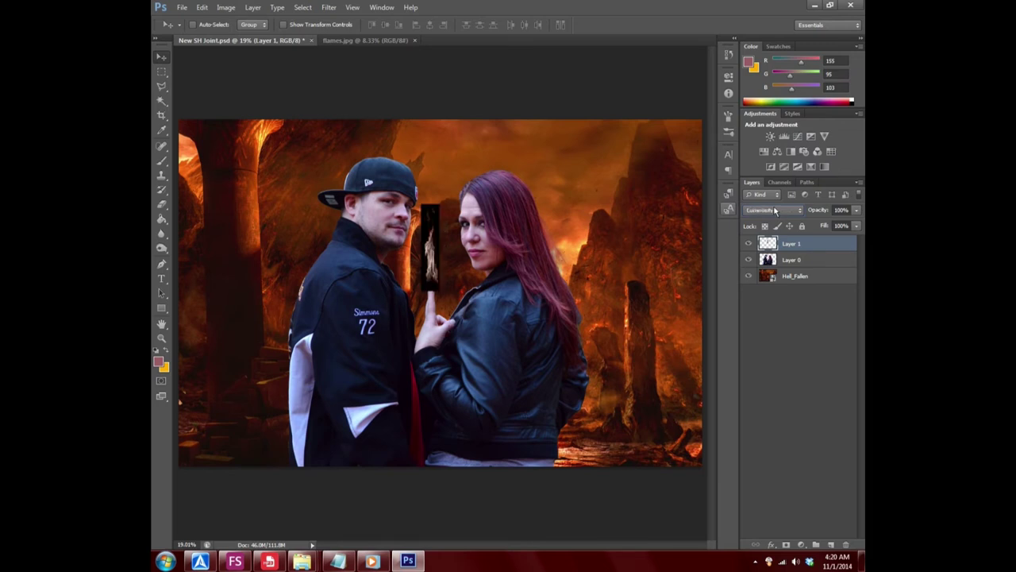
pyautogui.scroll(8, 774, 210)
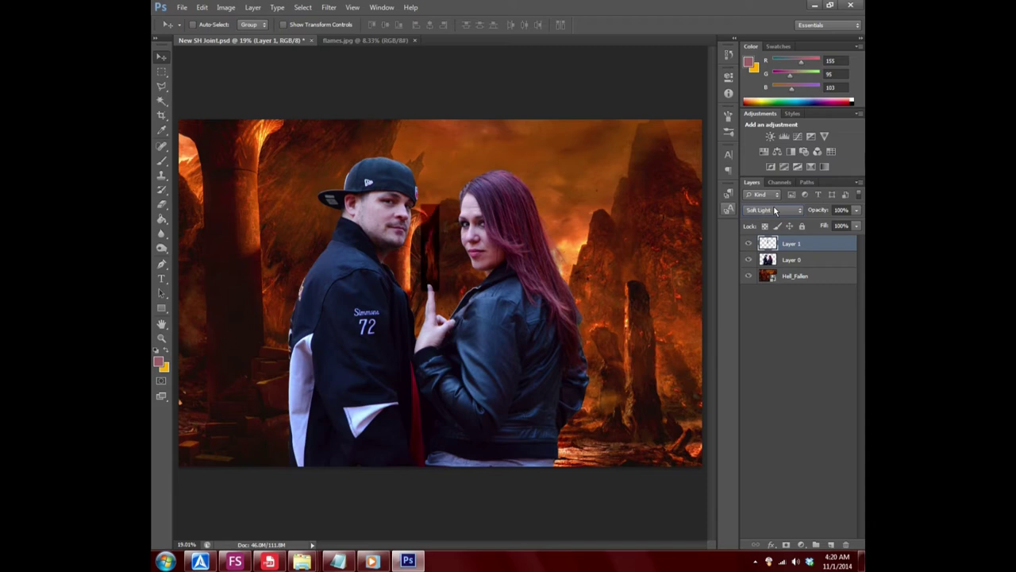
pyautogui.scroll(7, 774, 210)
pyautogui.scroll(6, 774, 209)
pyautogui.scroll(-2, 774, 208)
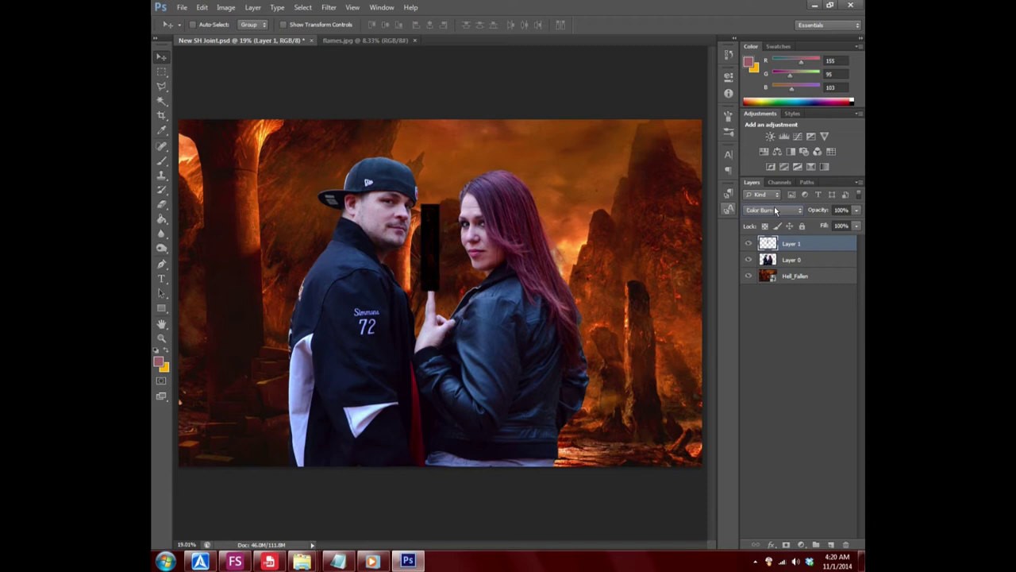
pyautogui.scroll(-1, 774, 208)
pyautogui.scroll(-1, 773, 208)
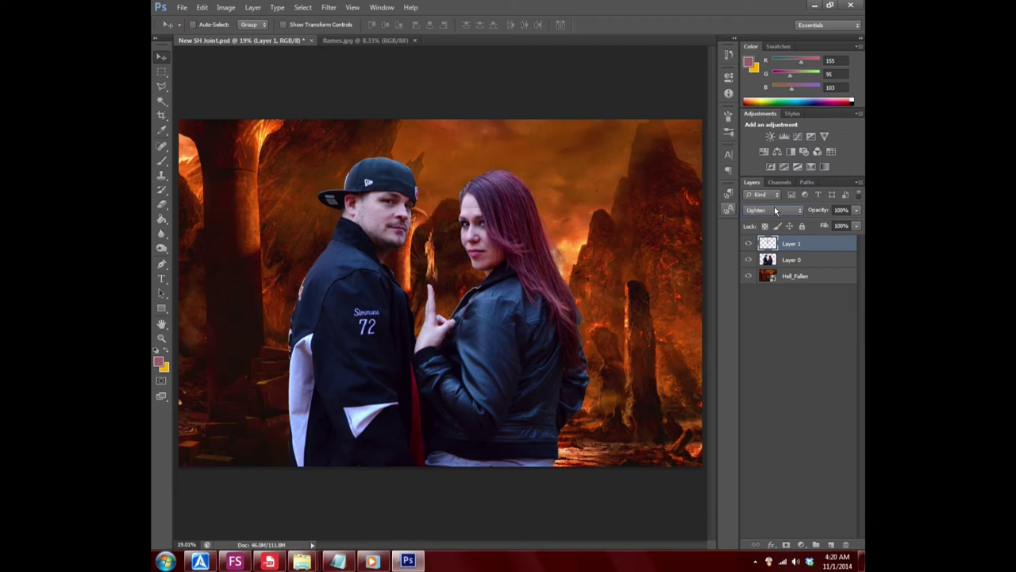
pyautogui.scroll(-1, 775, 208)
pyautogui.scroll(1, 774, 208)
pyautogui.hotkey('shift', '-')
pyautogui.hotkey('shift', '-')
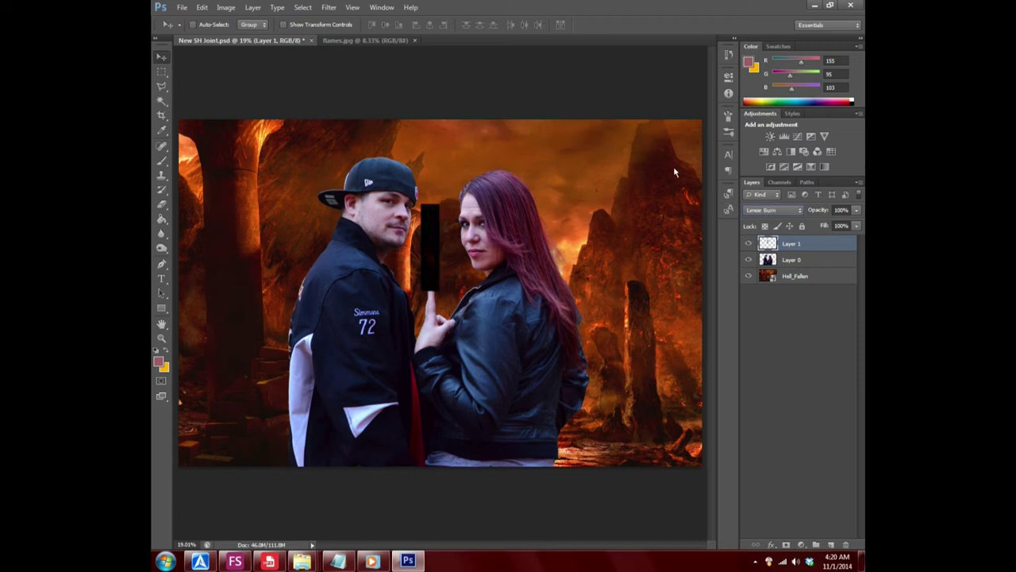
pyautogui.hotkey('shift', '+')
pyautogui.hotkey('shift', '+')
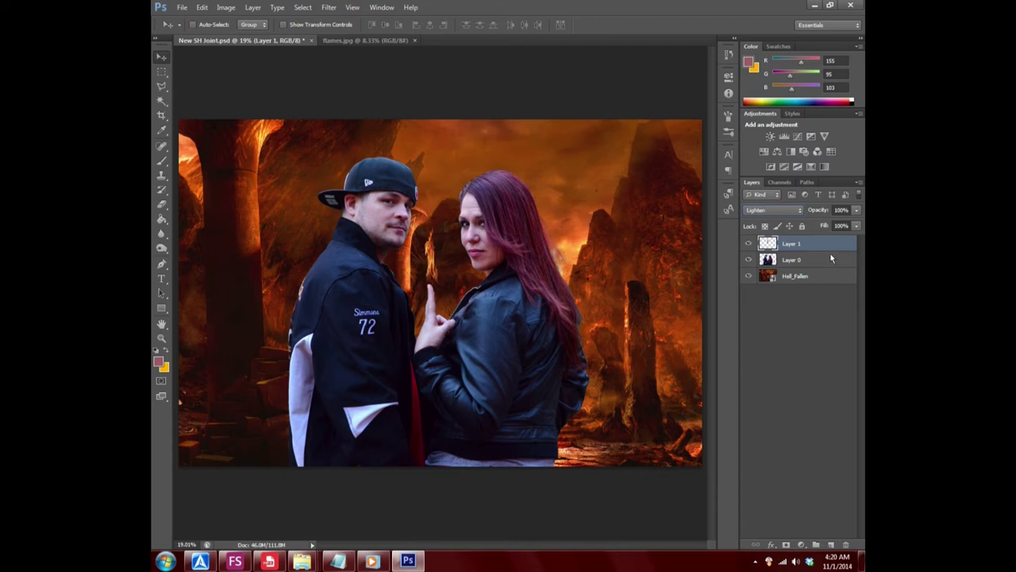
# - Select the couple's layer, switch to the Move tool, then reselect the flame layer
pyautogui.click(832, 259)
pyautogui.click(157, 58)
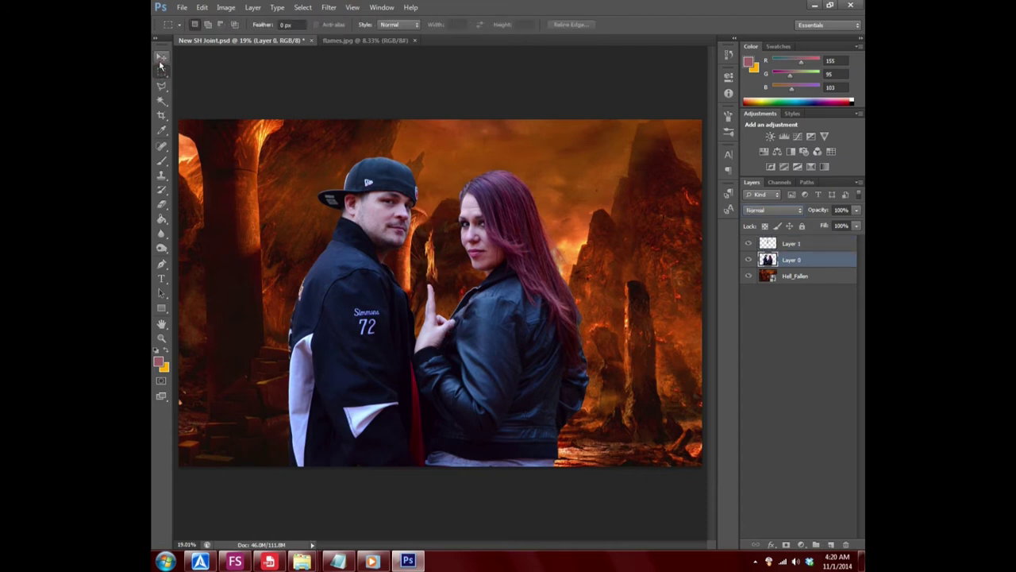
pyautogui.click(823, 248)
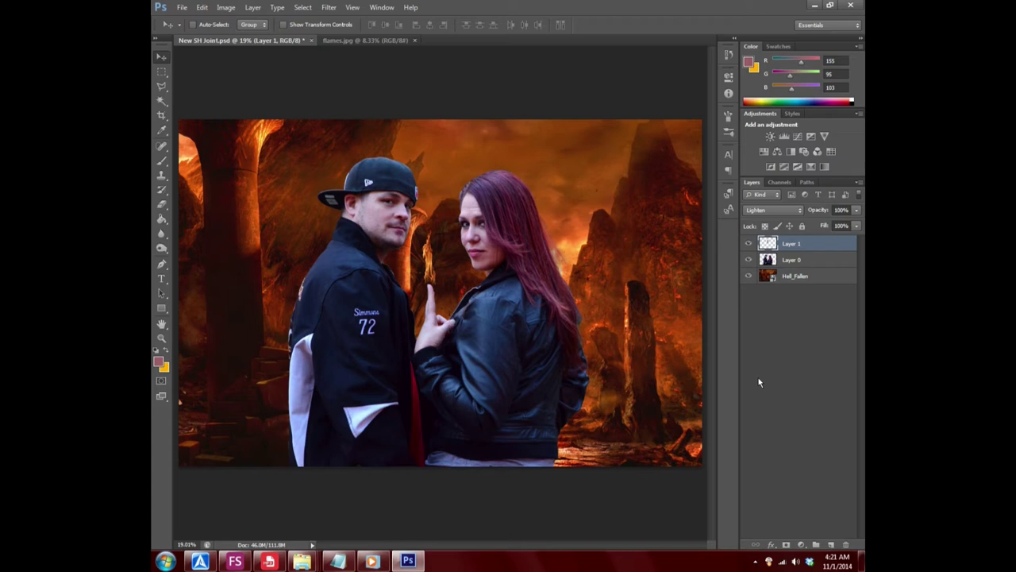
# - Select the couple's layer, zoom in on the woman's hair, and enter Quick Mask
pyautogui.click(794, 260)
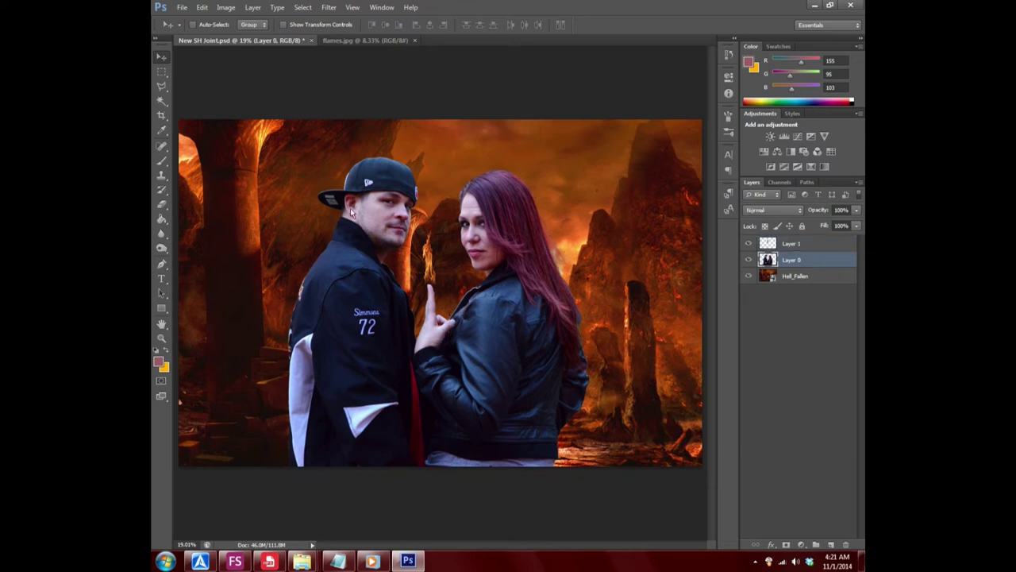
pyautogui.click(161, 338)
pyautogui.moveTo(503, 221); pyautogui.dragTo(514, 234)
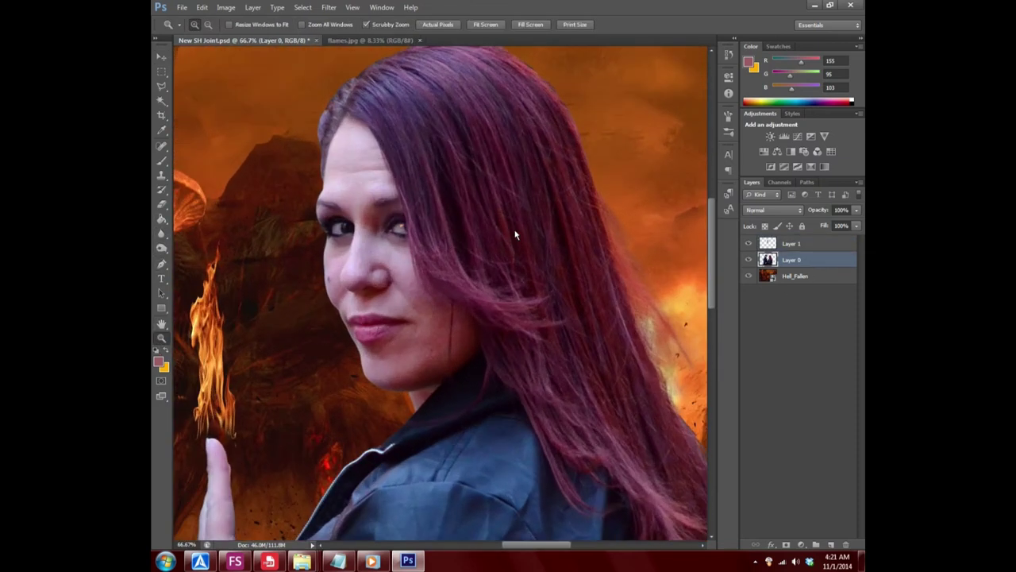
pyautogui.press('d')
pyautogui.press('q')
# - Set up the Brush with 100% flow, 100% hardness and 119 px size, undoing stray strokes
pyautogui.click(162, 161)
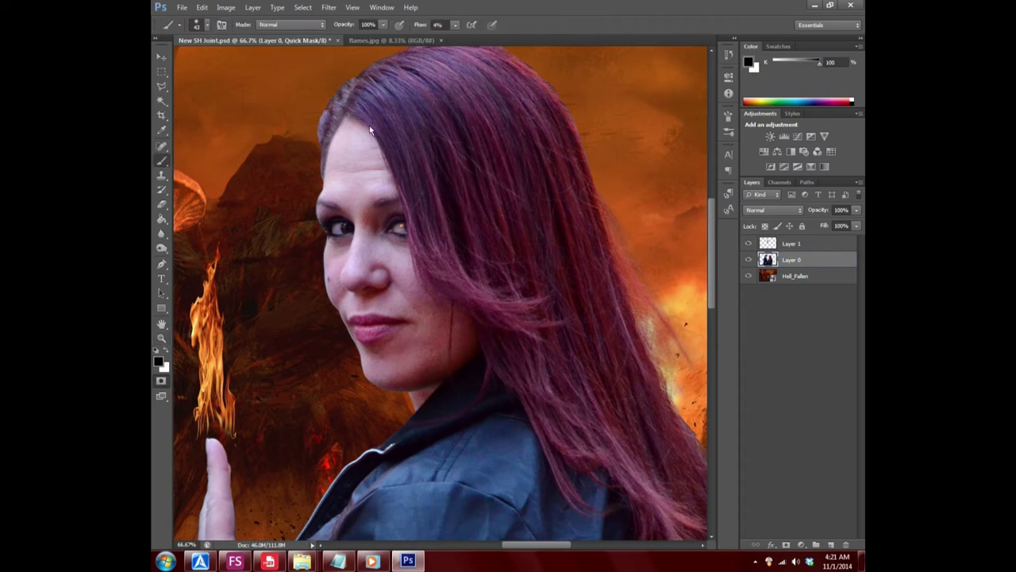
pyautogui.click(201, 7)
pyautogui.click(209, 42)
pyautogui.moveTo(454, 24); pyautogui.dragTo(601, 61)
pyautogui.click(202, 7)
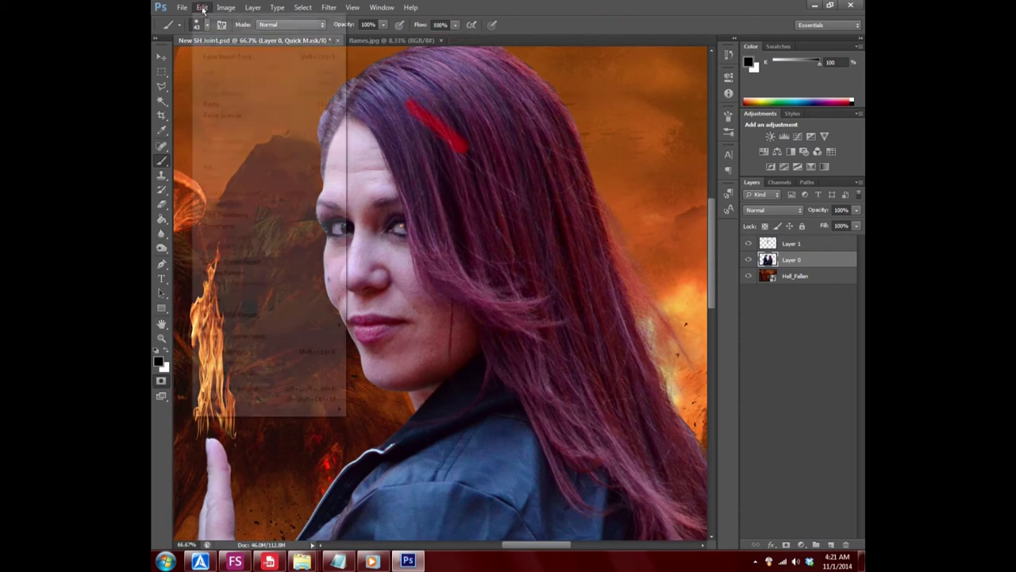
pyautogui.click(209, 39)
pyautogui.click(198, 25)
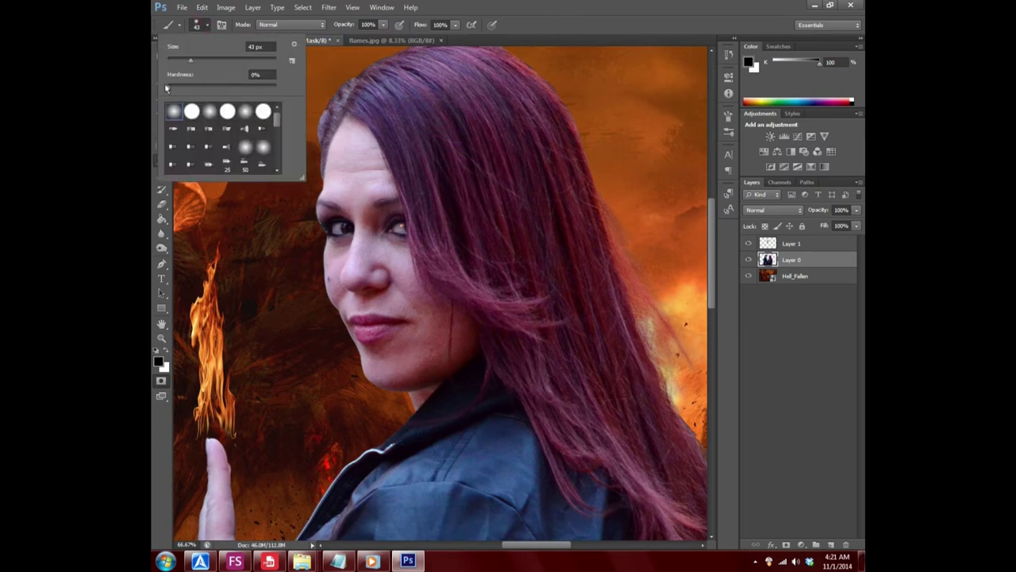
pyautogui.moveTo(166, 88); pyautogui.dragTo(265, 97)
pyautogui.click(312, 101)
pyautogui.click(208, 26)
pyautogui.moveTo(191, 60); pyautogui.dragTo(227, 60)
# - Paint the quick mask over the crown, hairline and upper hair beside the face
pyautogui.moveTo(393, 95); pyautogui.dragTo(516, 168)
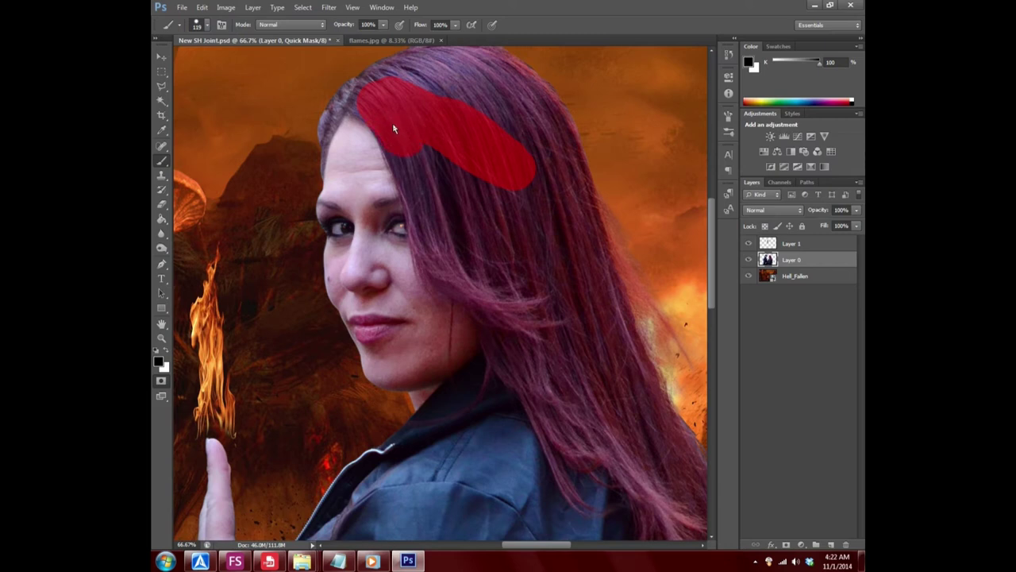
pyautogui.moveTo(393, 122); pyautogui.dragTo(391, 119)
pyautogui.moveTo(357, 94); pyautogui.dragTo(338, 102)
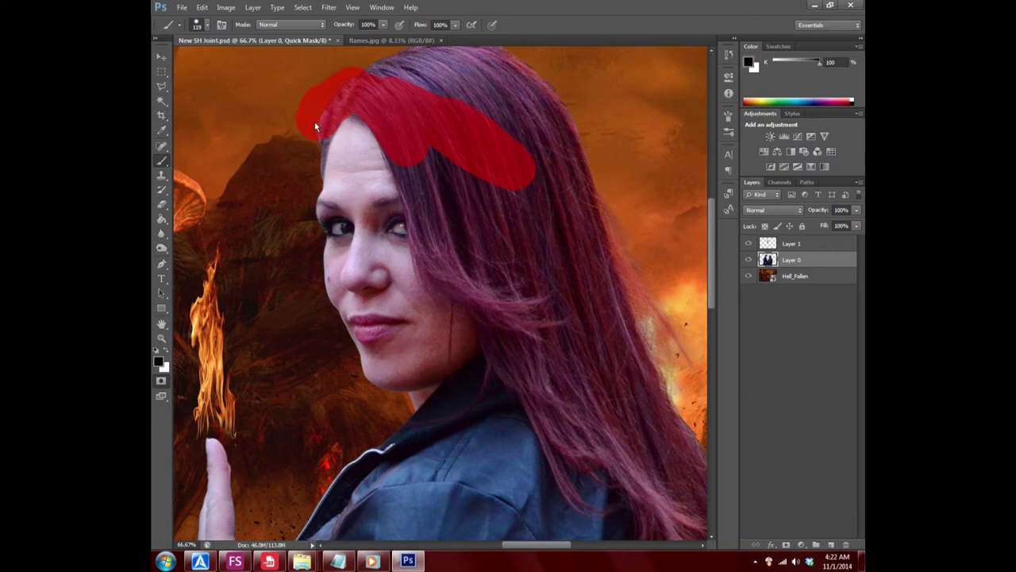
pyautogui.moveTo(315, 131); pyautogui.dragTo(304, 171)
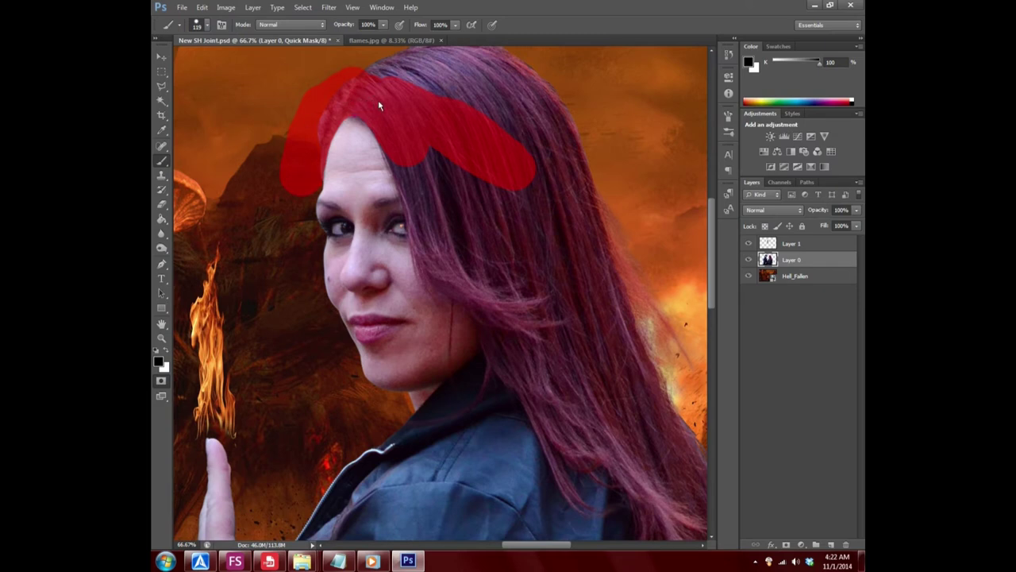
pyautogui.scroll(2, 441, 123)
pyautogui.moveTo(374, 113)
pyautogui.mouseDown()
pyautogui.moveTo(574, 132)
pyautogui.moveTo(429, 113)
pyautogui.moveTo(465, 208)
pyautogui.mouseUp()
pyautogui.scroll(-2, 404, 140)
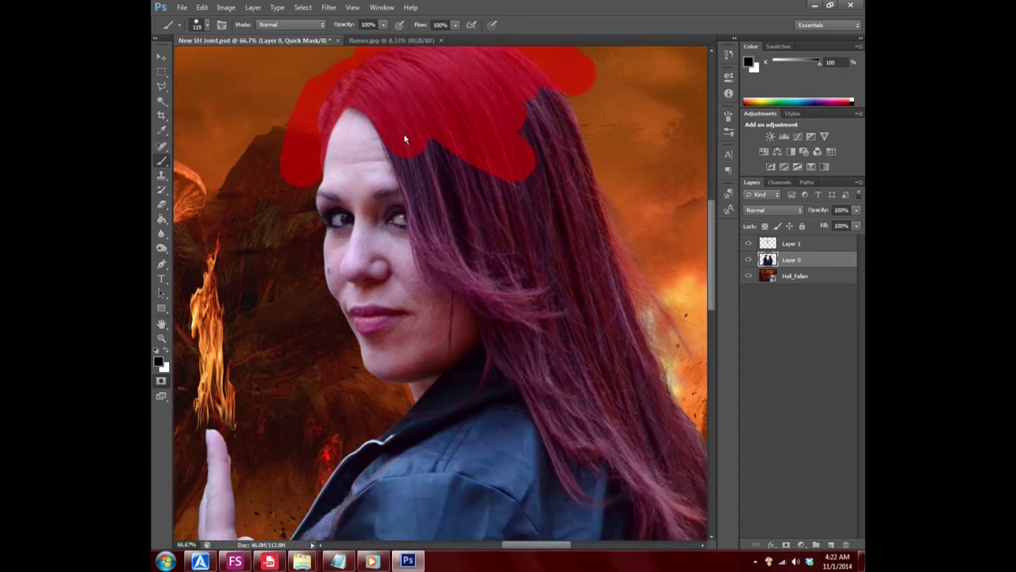
pyautogui.moveTo(405, 147)
pyautogui.mouseDown()
pyautogui.moveTo(439, 241)
pyautogui.moveTo(498, 294)
pyautogui.moveTo(442, 246)
pyautogui.mouseUp()
pyautogui.moveTo(422, 145)
pyautogui.mouseDown()
pyautogui.moveTo(513, 267)
pyautogui.moveTo(471, 288)
pyautogui.moveTo(503, 311)
pyautogui.mouseUp()
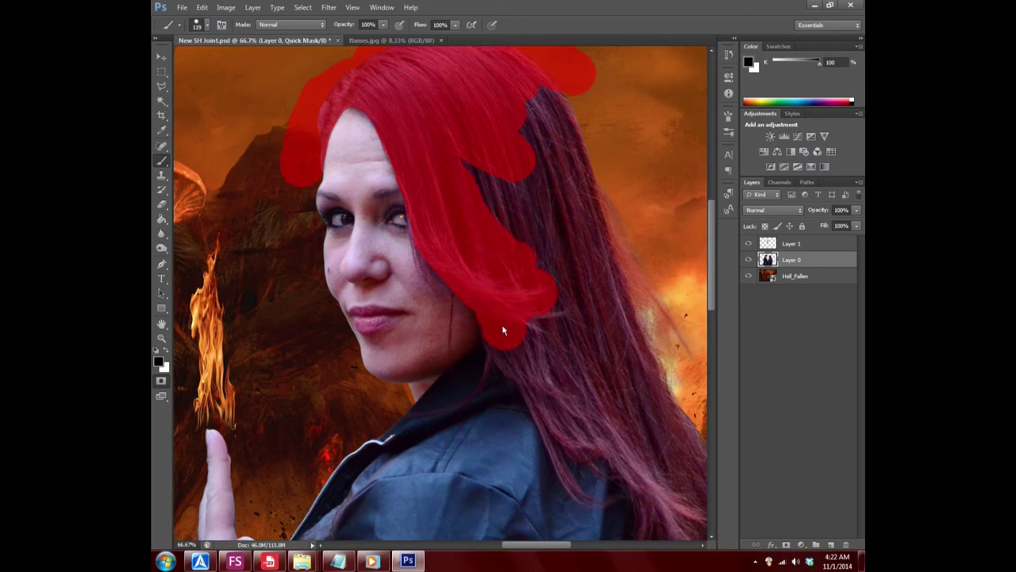
pyautogui.moveTo(506, 338); pyautogui.dragTo(524, 365)
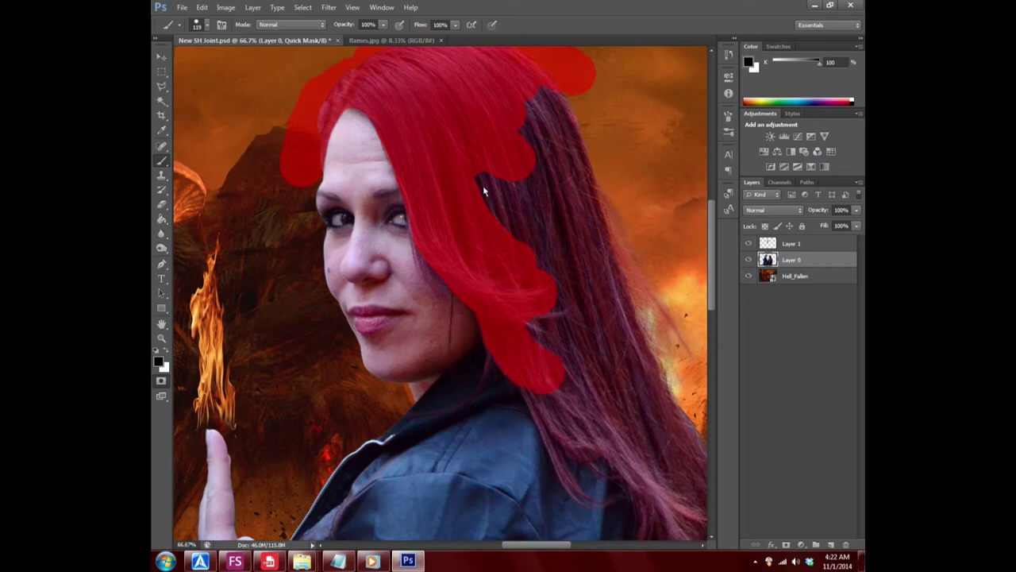
pyautogui.moveTo(483, 191)
pyautogui.mouseDown()
pyautogui.moveTo(568, 317)
pyautogui.moveTo(554, 360)
pyautogui.moveTo(581, 386)
pyautogui.moveTo(627, 401)
pyautogui.mouseUp()
# - Extend the quick mask down the lower hair to its ends and over the outer strands
pyautogui.scroll(-1, 568, 317)
pyautogui.scroll(-2, 627, 405)
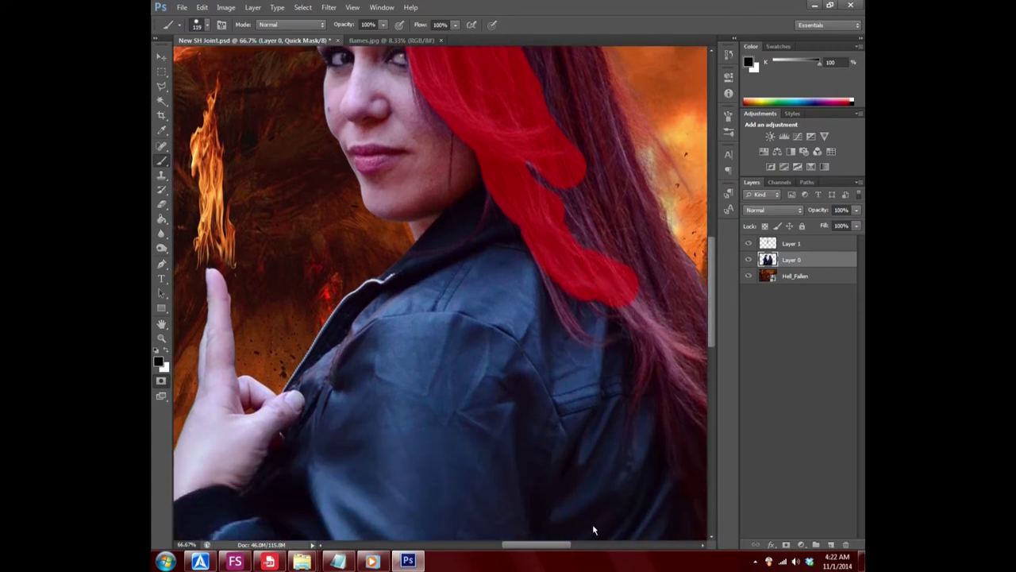
pyautogui.moveTo(562, 546); pyautogui.dragTo(594, 544)
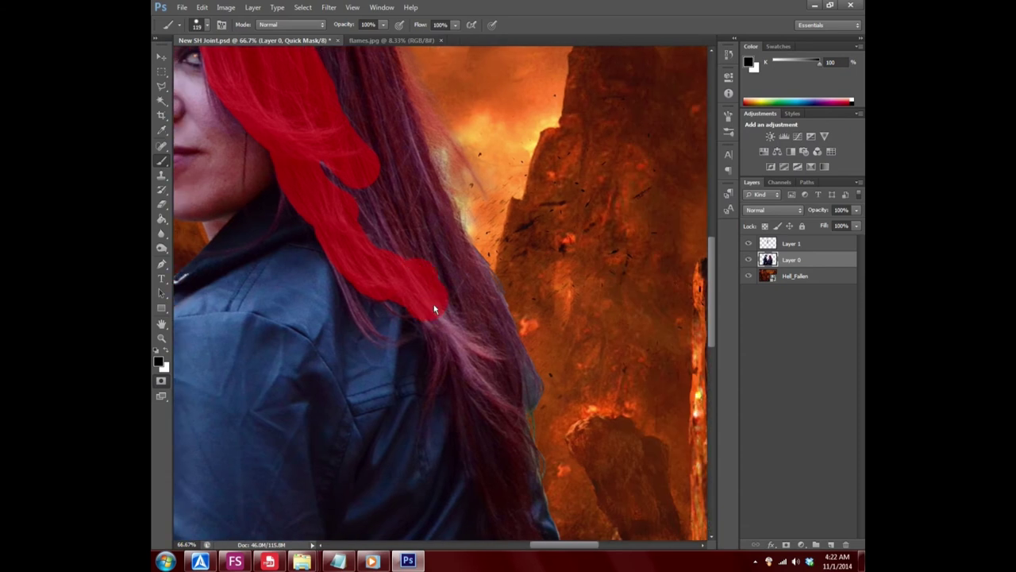
pyautogui.moveTo(473, 353); pyautogui.dragTo(503, 419)
pyautogui.scroll(-1, 500, 413)
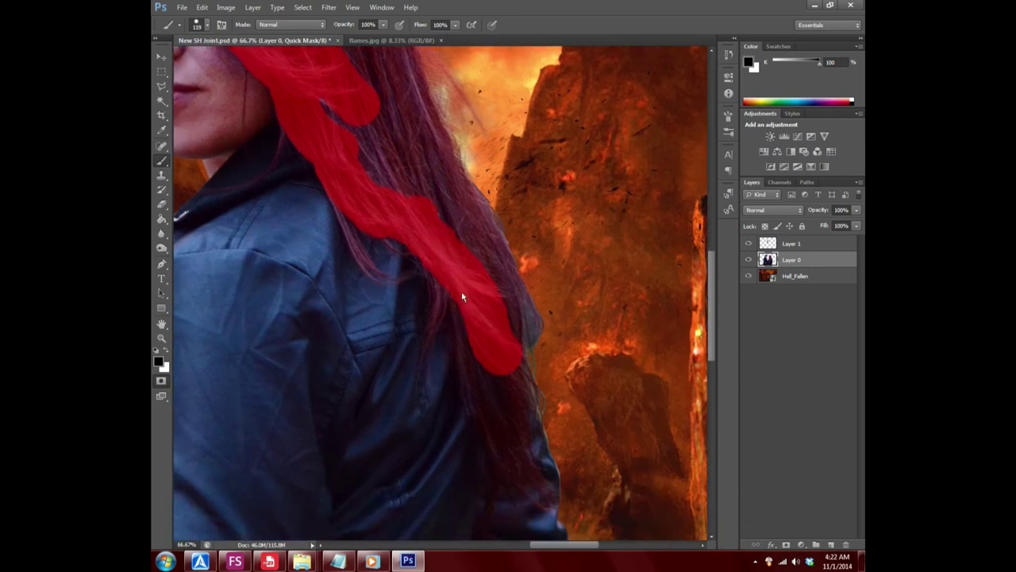
pyautogui.moveTo(473, 319)
pyautogui.mouseDown()
pyautogui.moveTo(512, 428)
pyautogui.moveTo(510, 452)
pyautogui.mouseUp()
pyautogui.moveTo(488, 333); pyautogui.dragTo(497, 316)
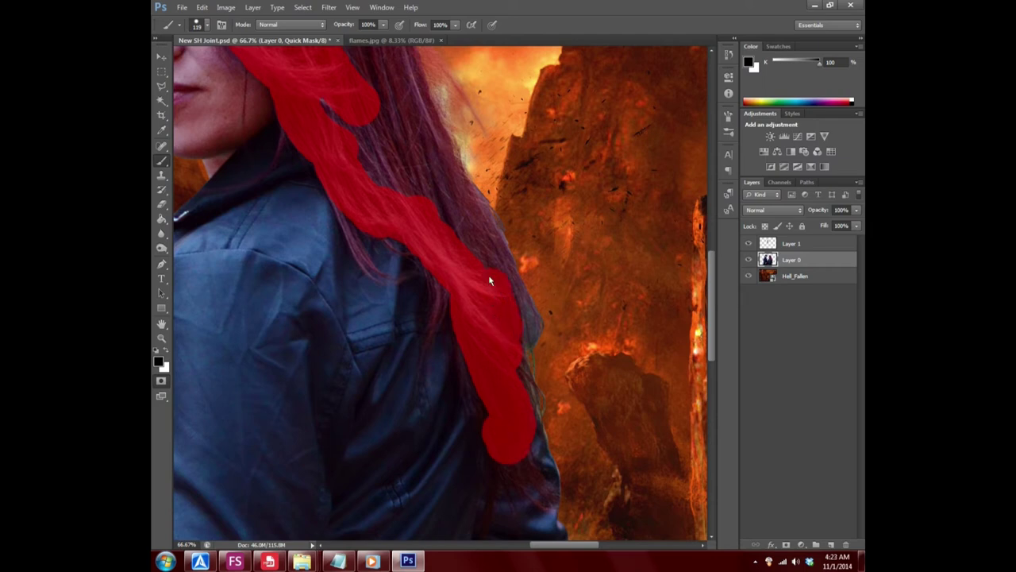
pyautogui.moveTo(468, 227); pyautogui.dragTo(447, 196)
pyautogui.scroll(2, 453, 281)
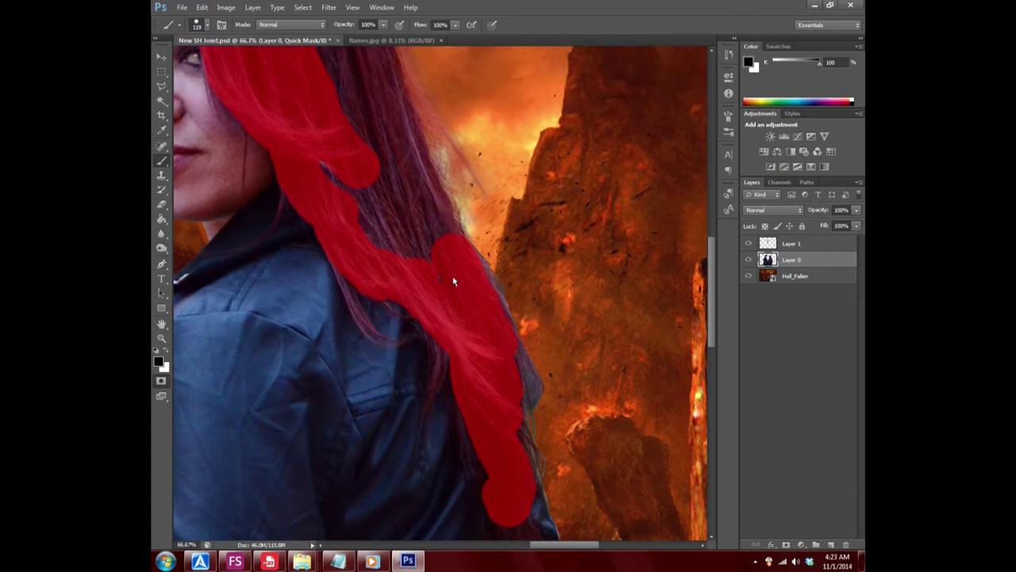
pyautogui.moveTo(453, 281)
pyautogui.mouseDown()
pyautogui.moveTo(370, 227)
pyautogui.moveTo(329, 163)
pyautogui.moveTo(427, 233)
pyautogui.mouseUp()
pyautogui.scroll(3, 413, 287)
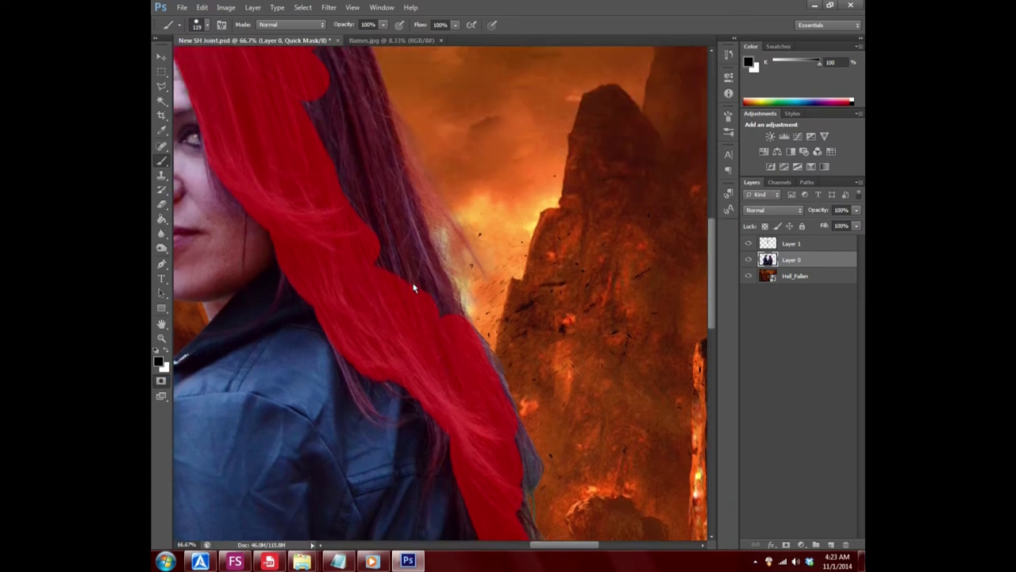
pyautogui.moveTo(442, 324)
pyautogui.mouseDown()
pyautogui.moveTo(395, 187)
pyautogui.moveTo(489, 339)
pyautogui.moveTo(476, 366)
pyautogui.mouseUp()
pyautogui.scroll(2, 395, 187)
pyautogui.moveTo(390, 170)
pyautogui.mouseDown()
pyautogui.moveTo(356, 95)
pyautogui.moveTo(338, 218)
pyautogui.moveTo(401, 337)
pyautogui.moveTo(339, 95)
pyautogui.mouseUp()
# - Zoom the view out to Fit on Screen
pyautogui.click(161, 338)
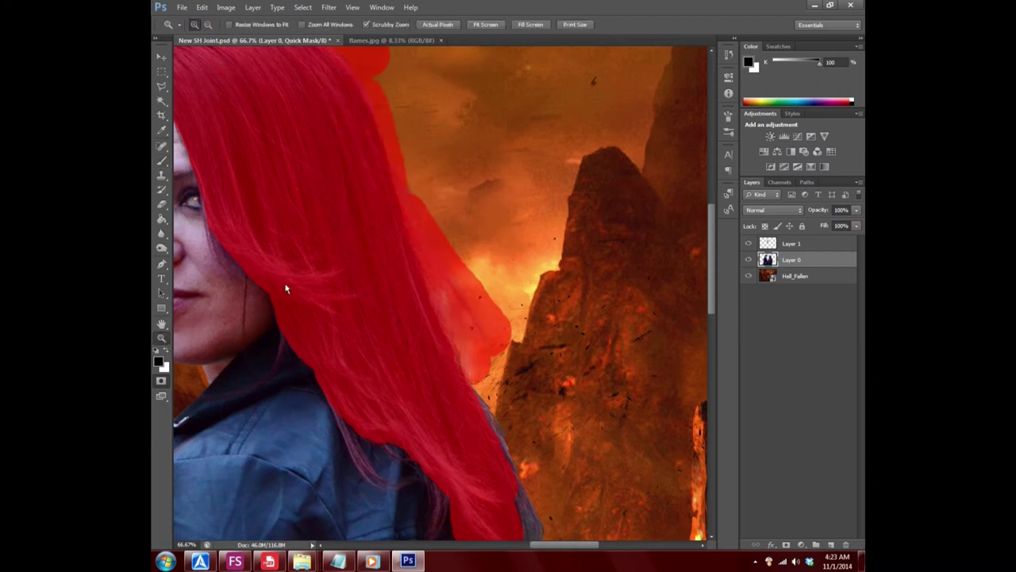
pyautogui.rightClick(287, 286)
pyautogui.click(312, 294)
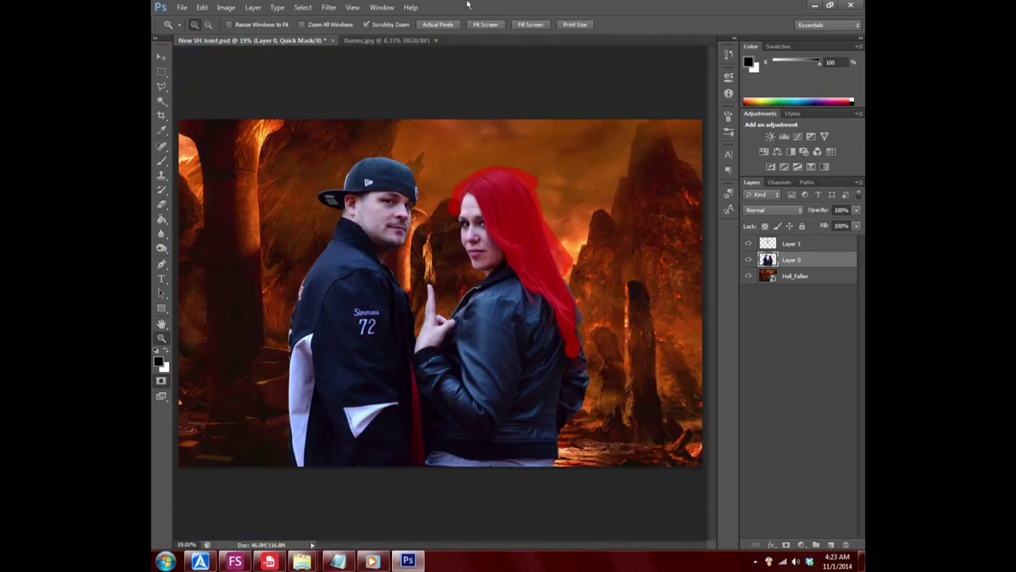
# - Pick the Magic Wand, exit Quick Mask to get the hair selection, and open Refine Edge
pyautogui.click(162, 101)
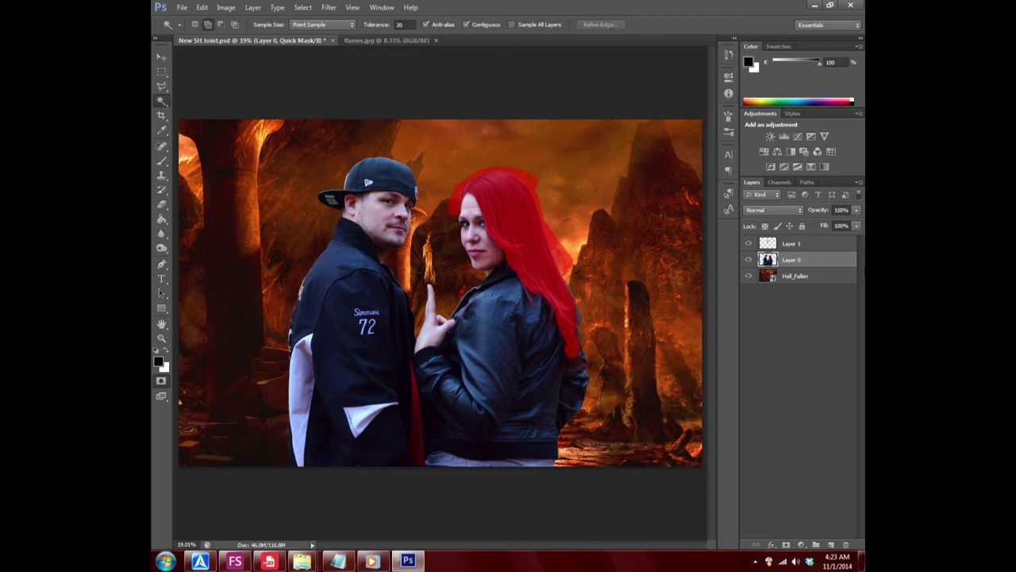
pyautogui.click(162, 87)
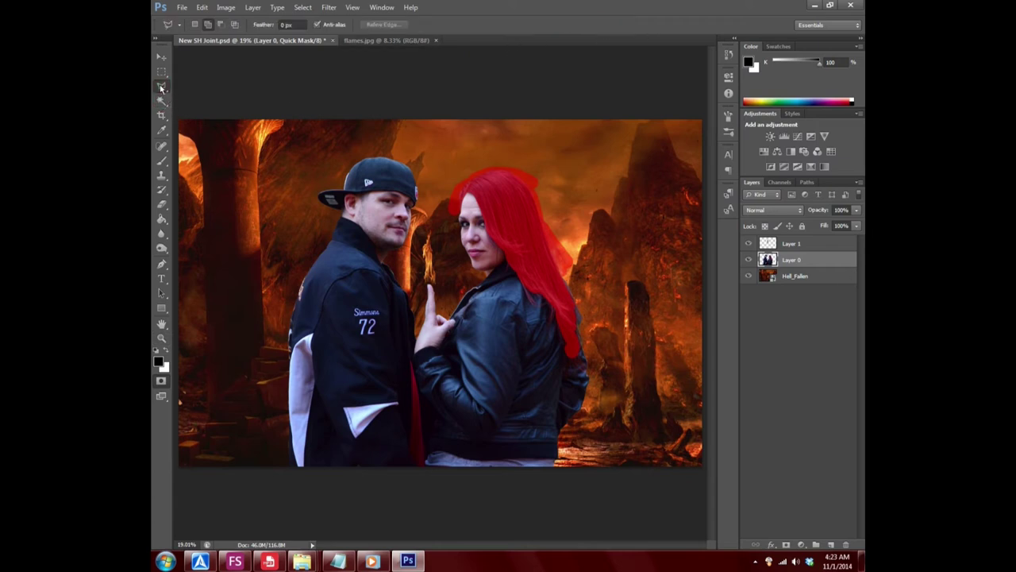
pyautogui.click(161, 100)
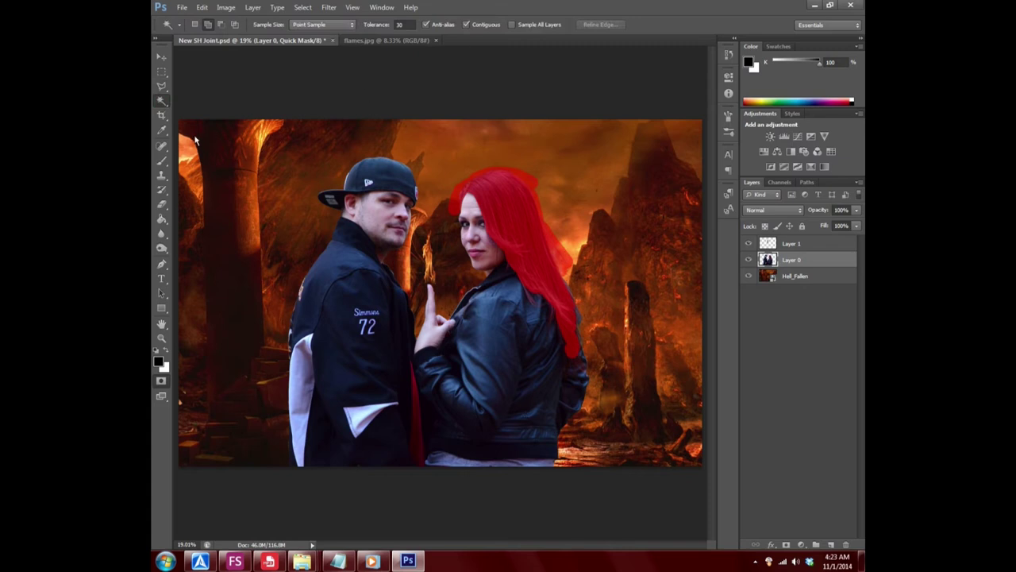
pyautogui.press('q')
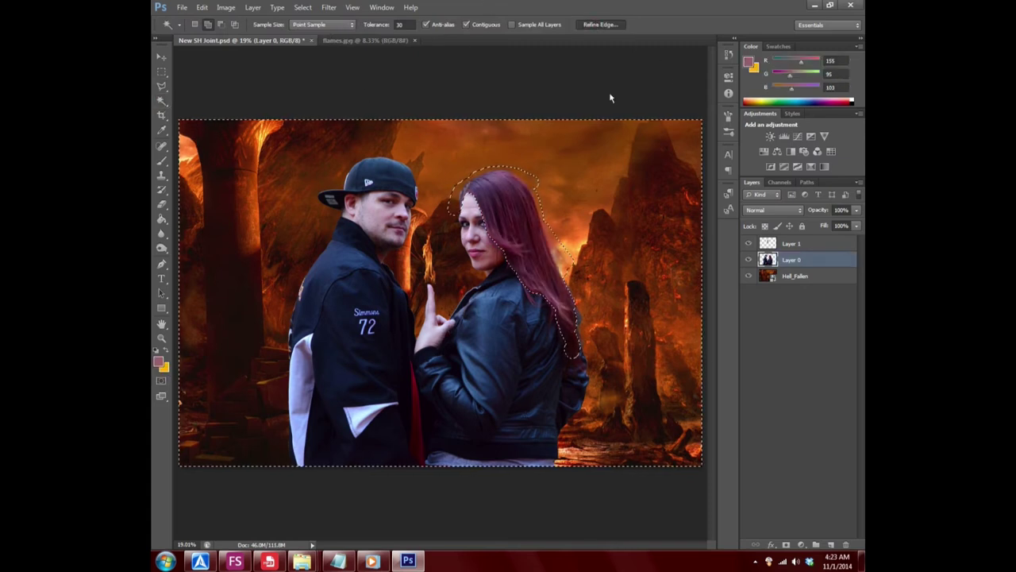
pyautogui.hotkey('ctrl', 'alt', 'r')
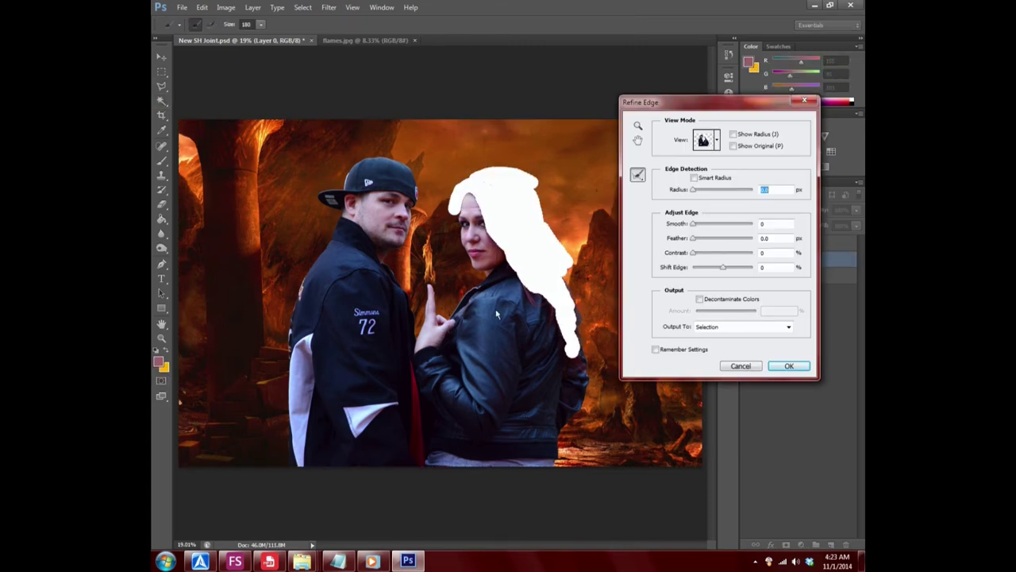
# - Brush Refine Radius along the hair tail, right edge and forehead, excluding the cheek, then OK
pyautogui.click(526, 281)
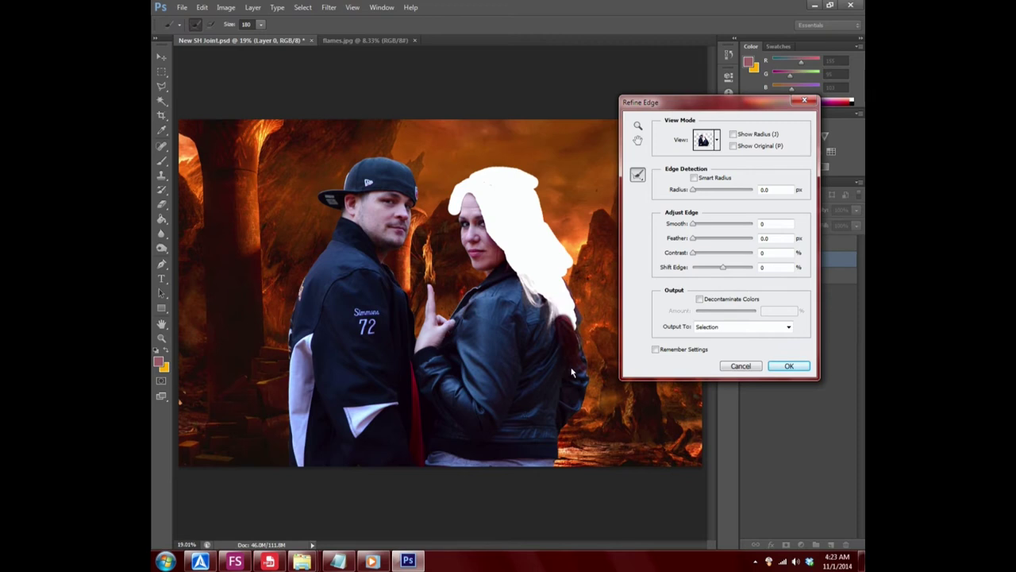
pyautogui.moveTo(566, 334); pyautogui.dragTo(583, 376)
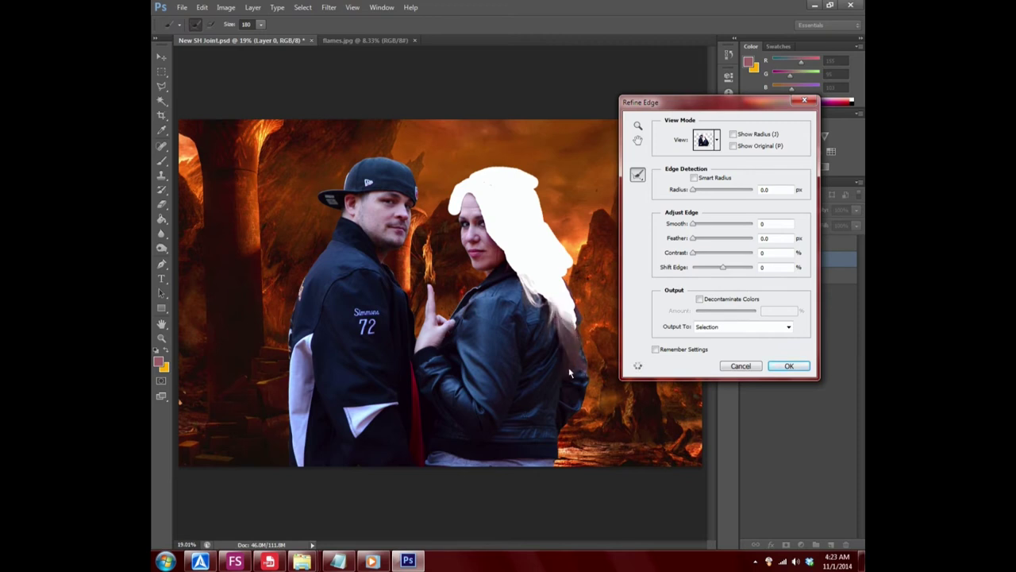
pyautogui.moveTo(573, 322)
pyautogui.mouseDown()
pyautogui.moveTo(534, 218)
pyautogui.moveTo(542, 232)
pyautogui.moveTo(491, 172)
pyautogui.moveTo(468, 183)
pyautogui.moveTo(447, 224)
pyautogui.mouseUp()
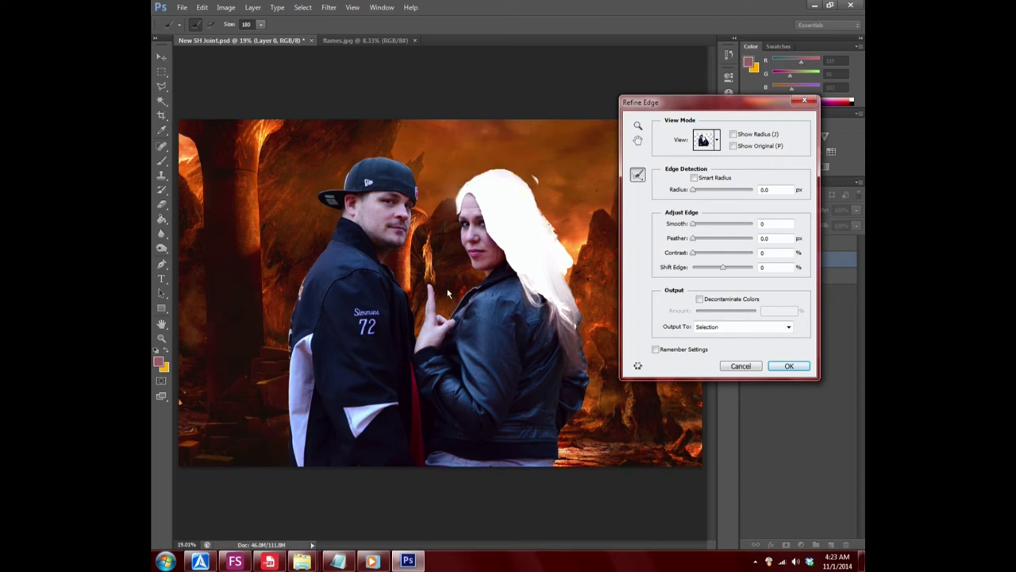
pyautogui.moveTo(553, 272); pyautogui.dragTo(578, 361)
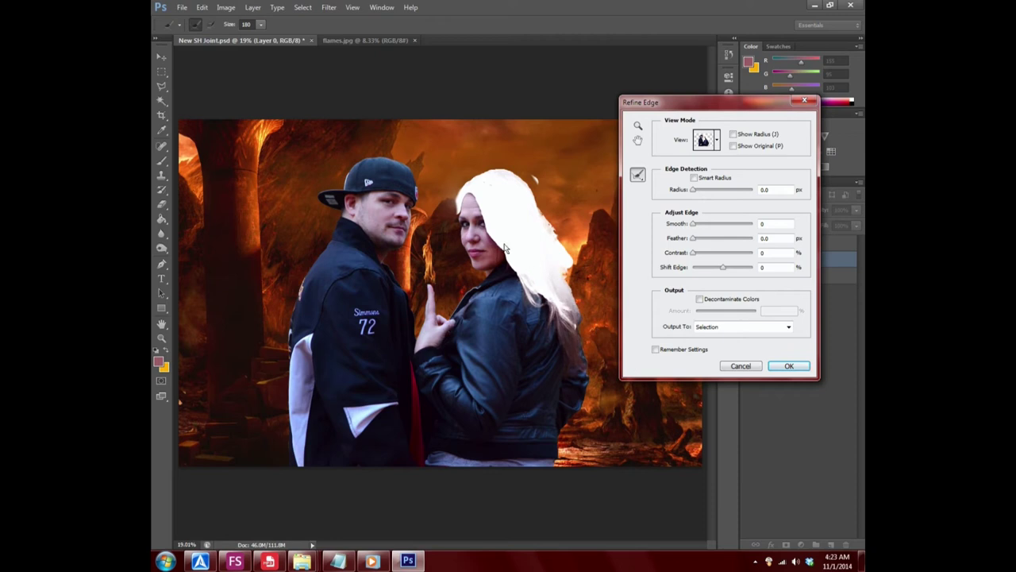
pyautogui.moveTo(508, 248)
pyautogui.mouseDown()
pyautogui.moveTo(495, 235)
pyautogui.moveTo(504, 264)
pyautogui.moveTo(477, 194)
pyautogui.mouseUp()
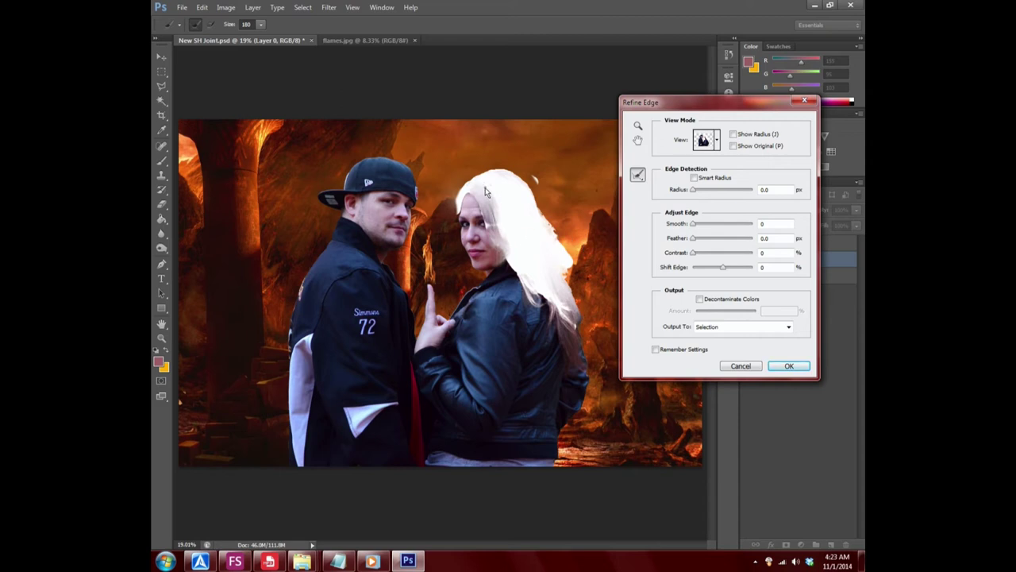
pyautogui.moveTo(481, 185); pyautogui.dragTo(516, 241)
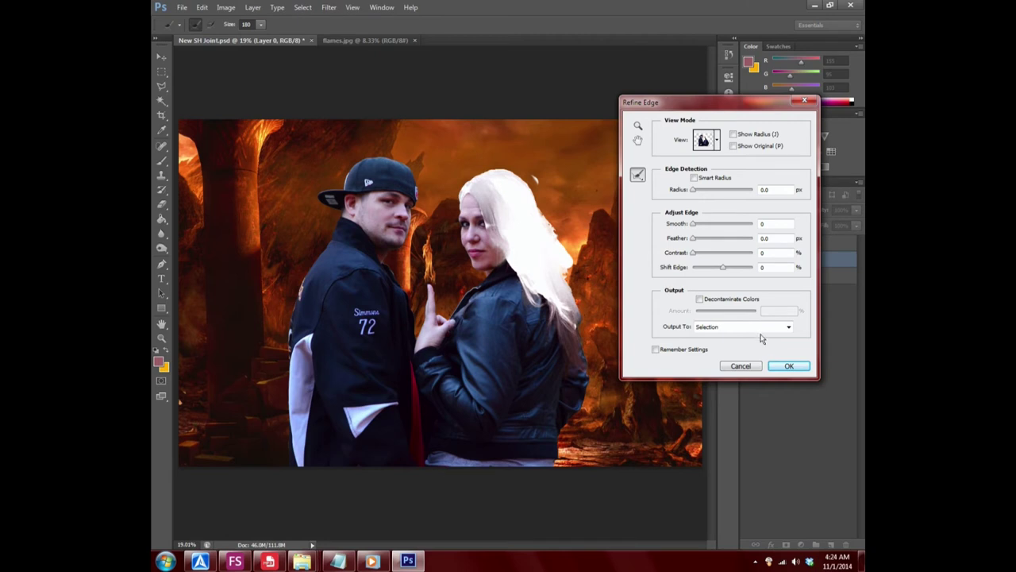
pyautogui.click(784, 366)
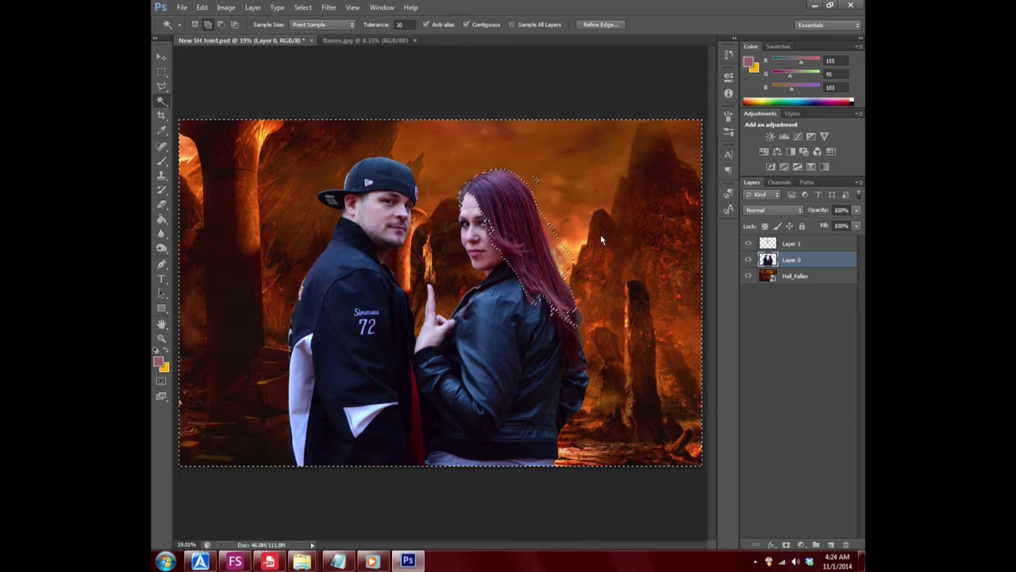
pyautogui.press('q')
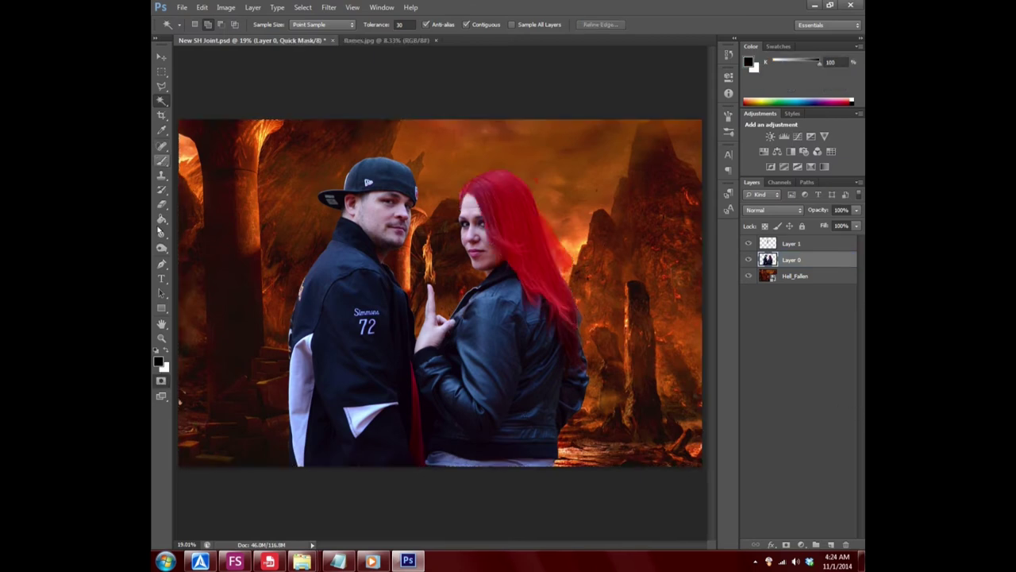
pyautogui.click(166, 351)
pyautogui.click(161, 160)
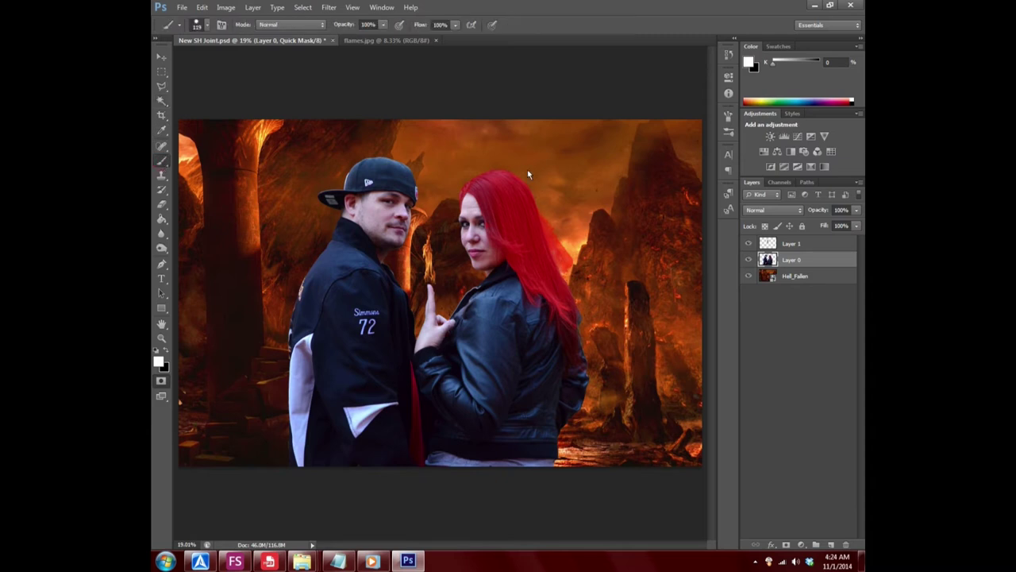
pyautogui.press('q')
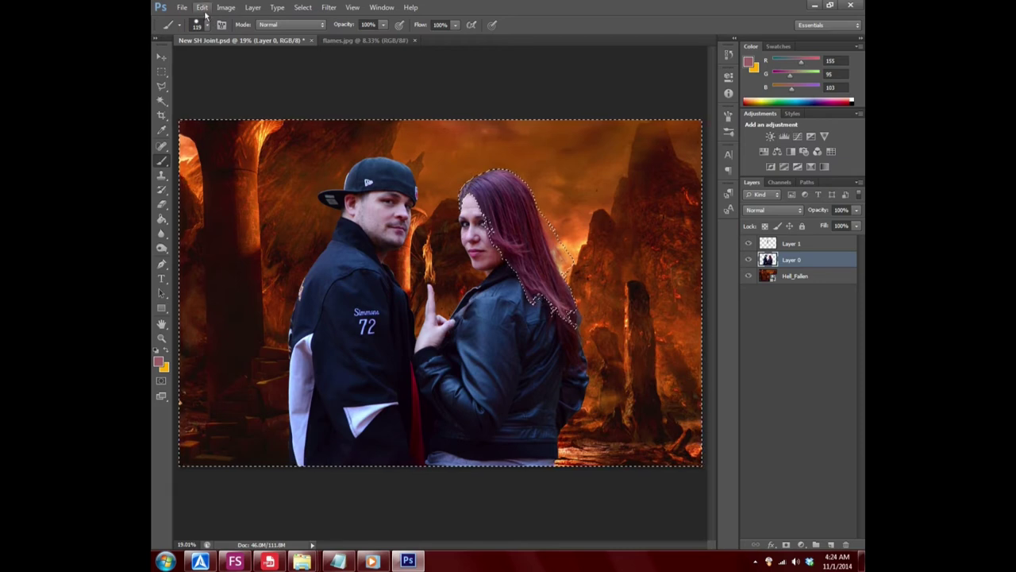
# - Invert the selection and copy the selected hair pixels
pyautogui.click(303, 9)
pyautogui.click(318, 51)
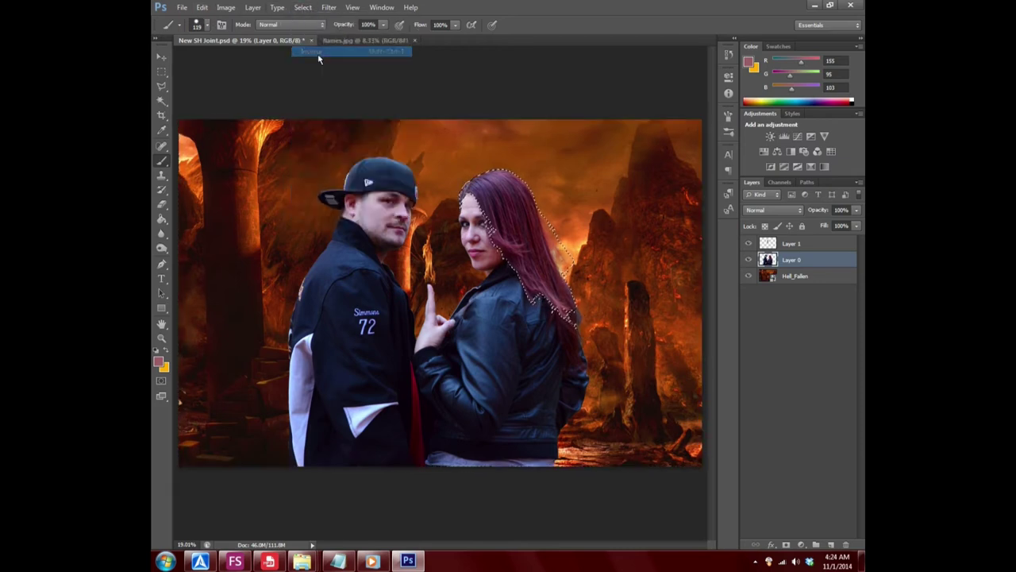
pyautogui.click(201, 8)
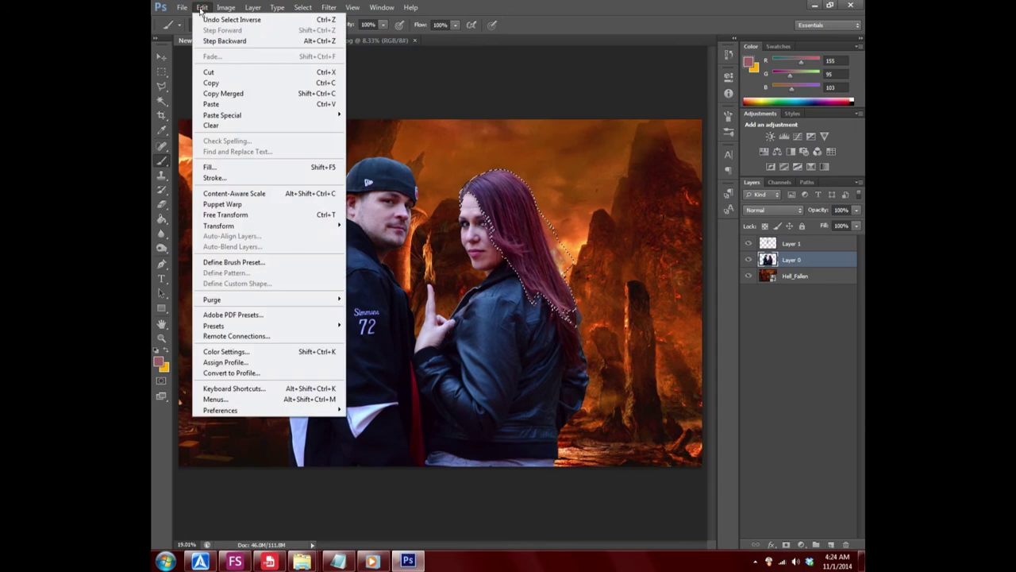
pyautogui.click(213, 83)
# - Paste Into the selection to create Layer 2 with the hair, undoing and redoing once
pyautogui.click(202, 8)
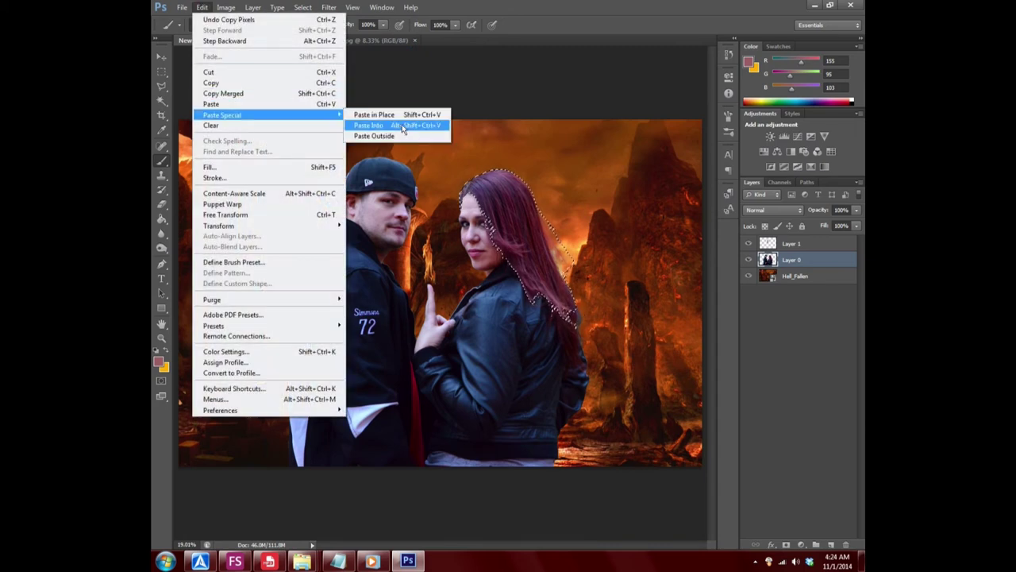
pyautogui.moveTo(222, 114)
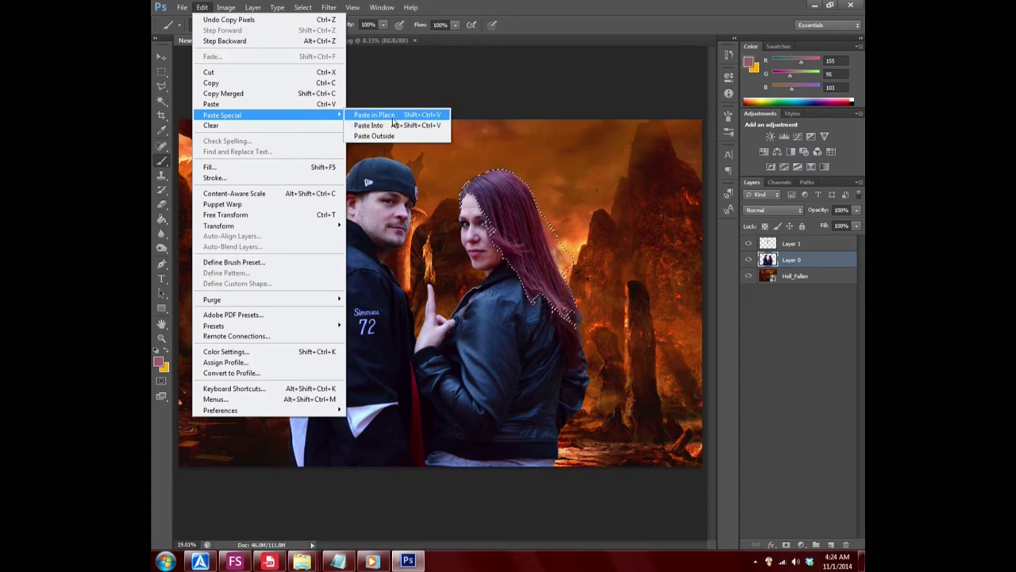
pyautogui.click(393, 126)
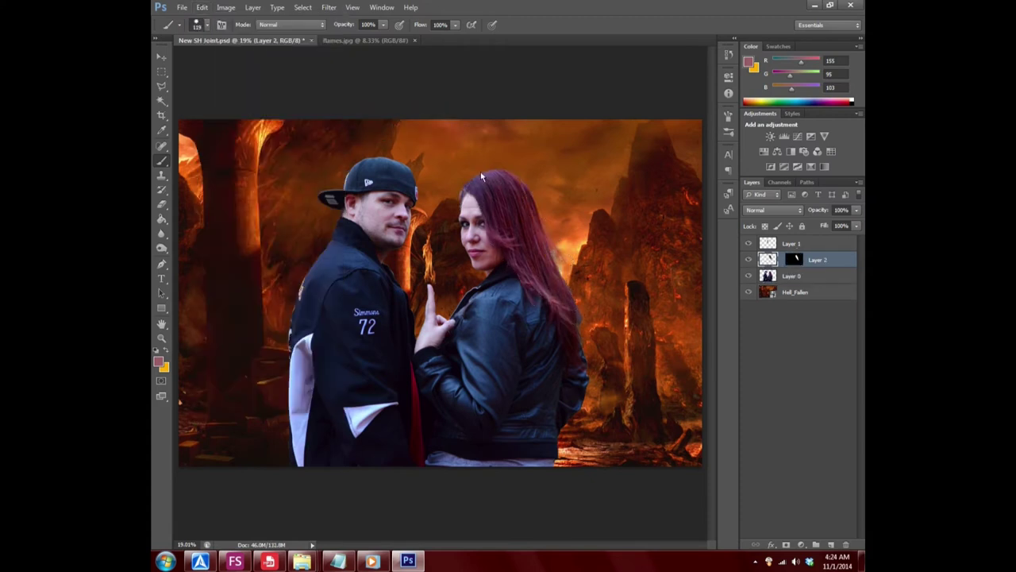
pyautogui.click(203, 8)
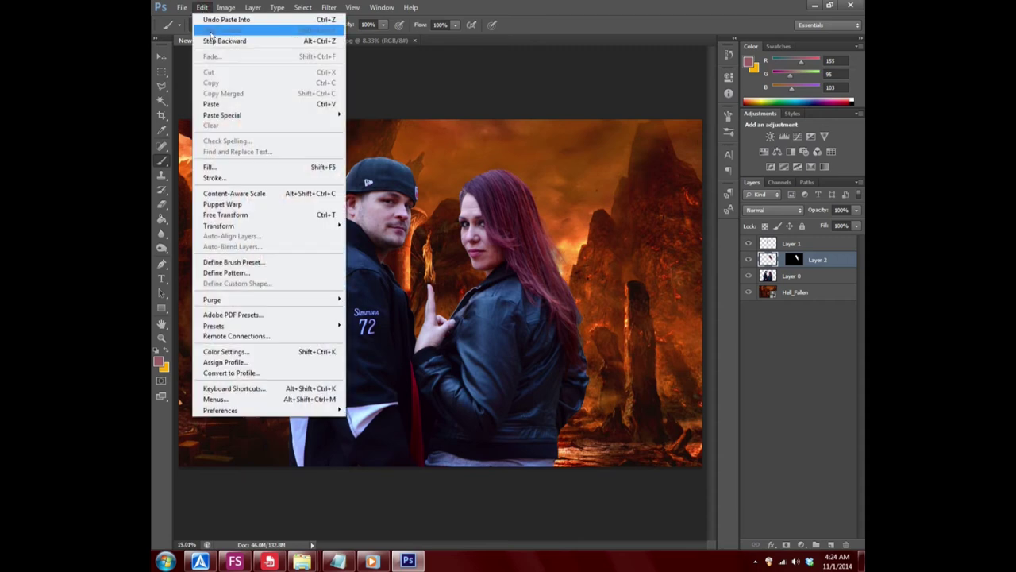
pyautogui.click(214, 16)
pyautogui.click(203, 8)
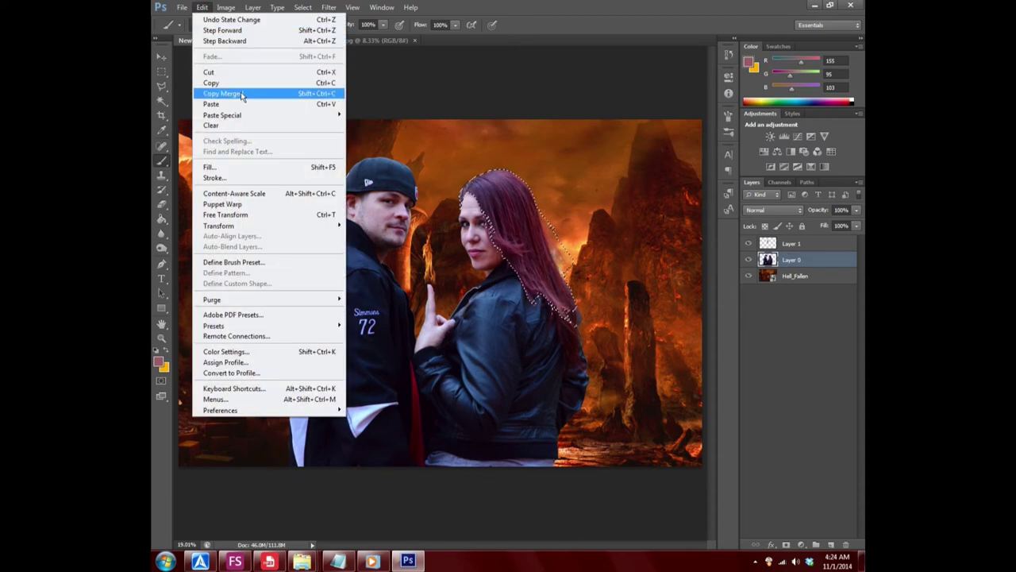
pyautogui.moveTo(223, 115)
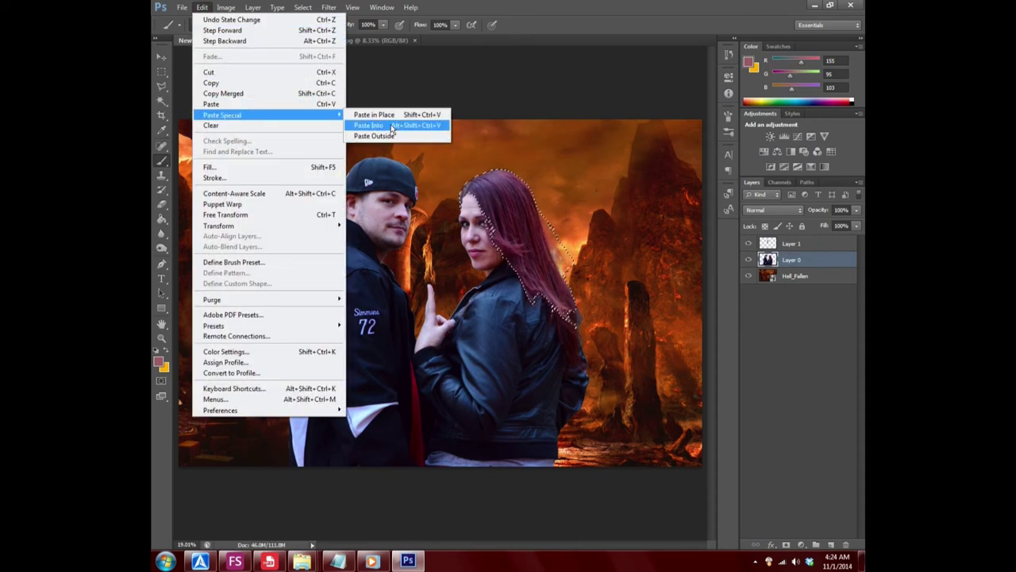
pyautogui.click(391, 126)
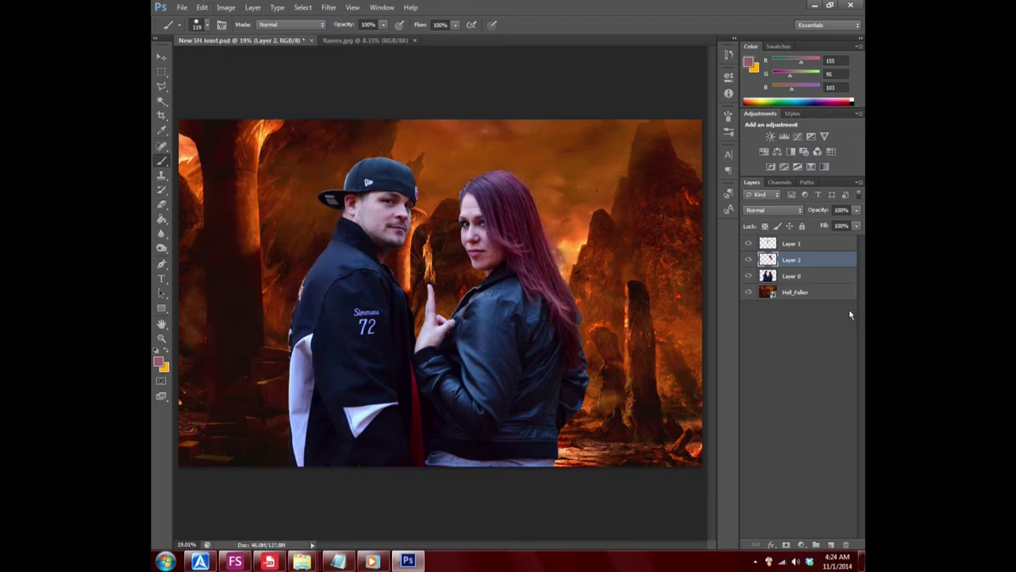
# - Desaturate the Layer 2 hair copy to grey
pyautogui.click(202, 7)
pyautogui.moveTo(226, 7)
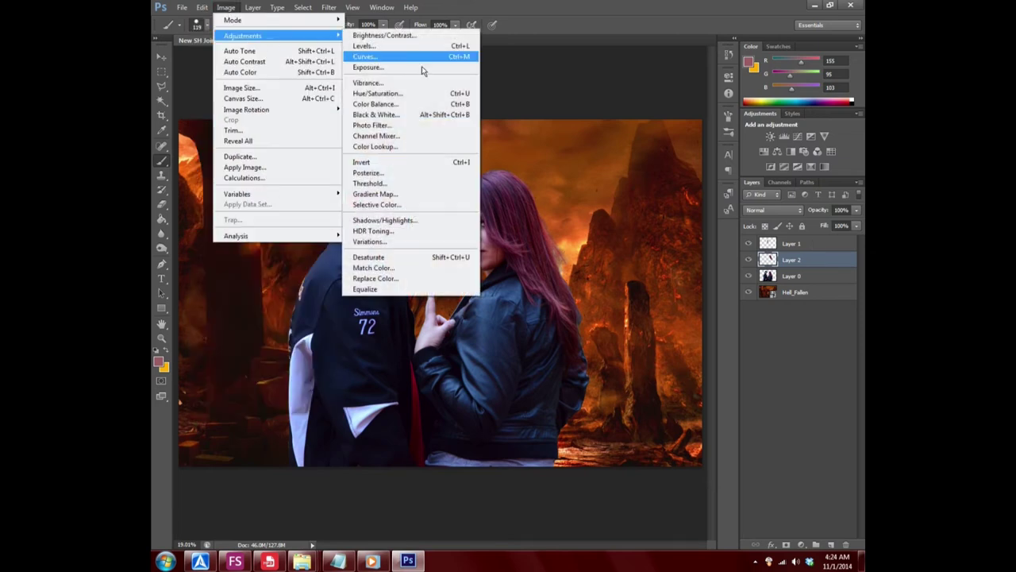
pyautogui.moveTo(242, 36)
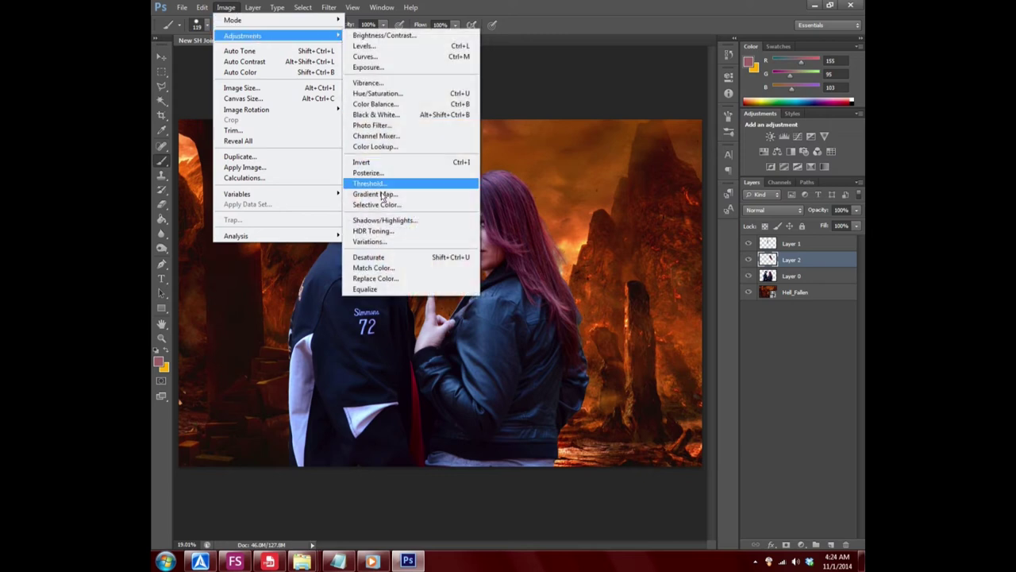
pyautogui.click(377, 257)
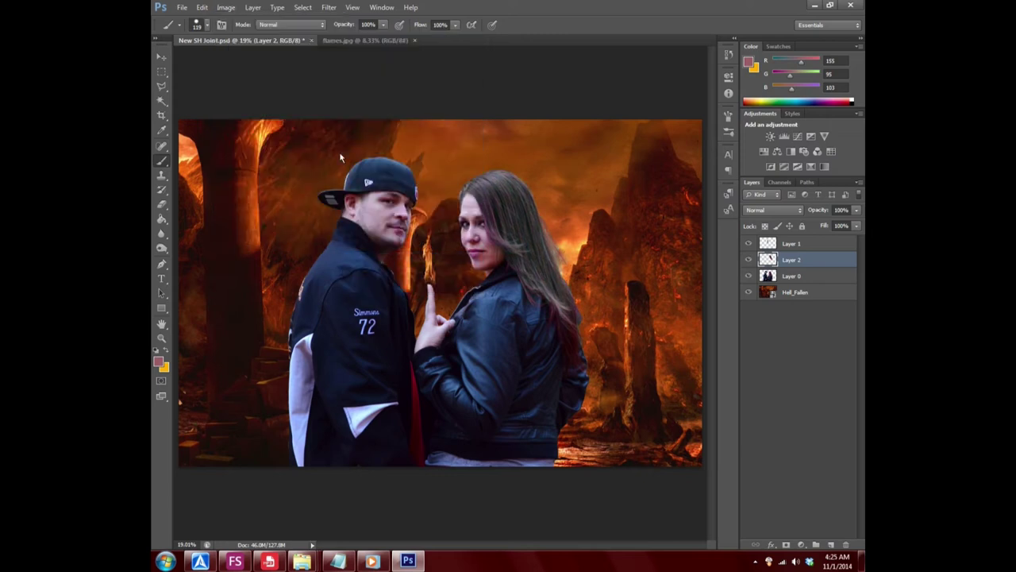
pyautogui.click(202, 8)
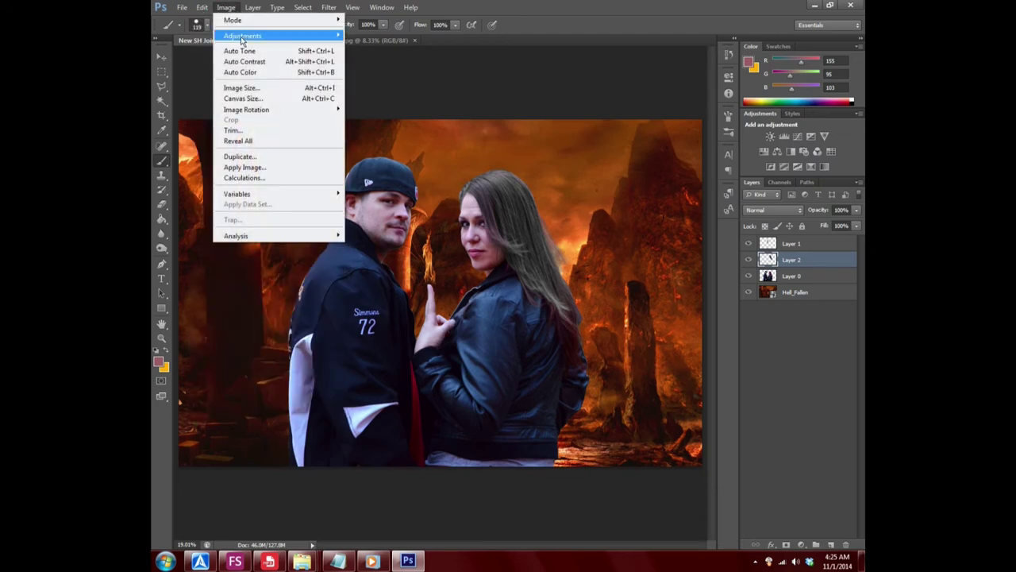
pyautogui.press('alt')
# - Brighten the hair with Levels input values 0, 0.52 and 88
pyautogui.hotkey('ctrl', 'l')
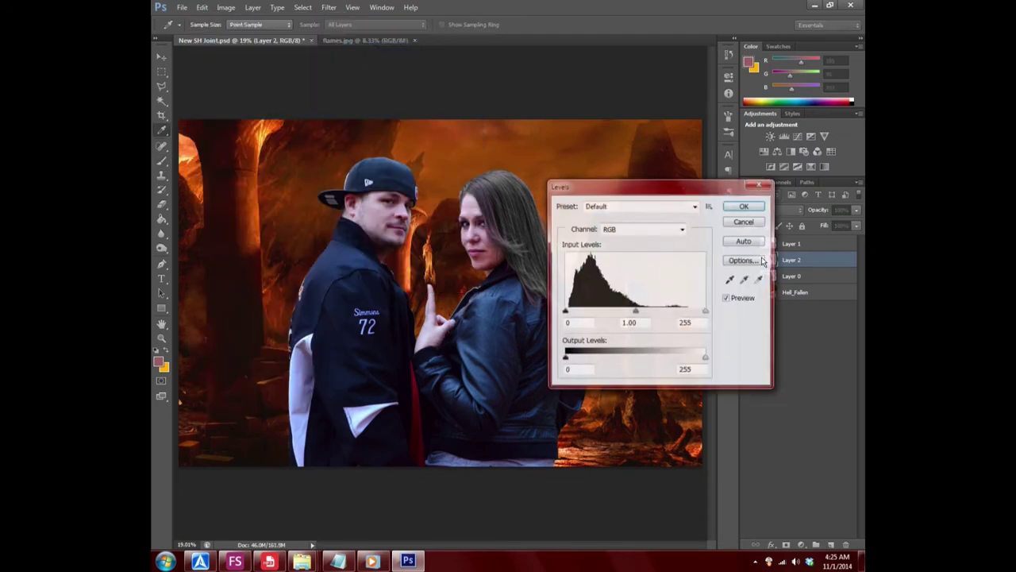
pyautogui.moveTo(707, 312)
pyautogui.mouseDown()
pyautogui.moveTo(583, 310)
pyautogui.moveTo(614, 310)
pyautogui.mouseUp()
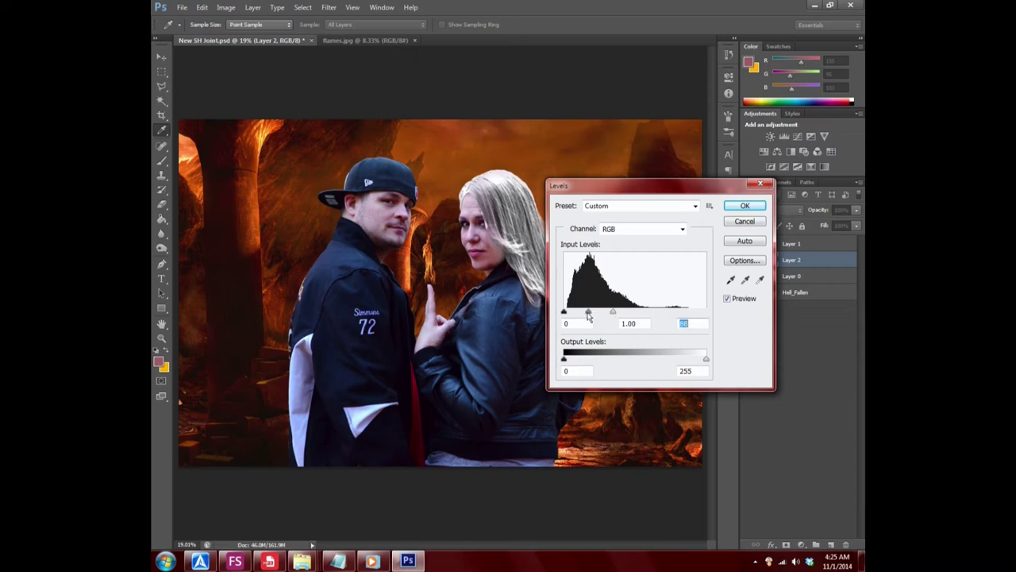
pyautogui.moveTo(589, 311); pyautogui.dragTo(600, 311)
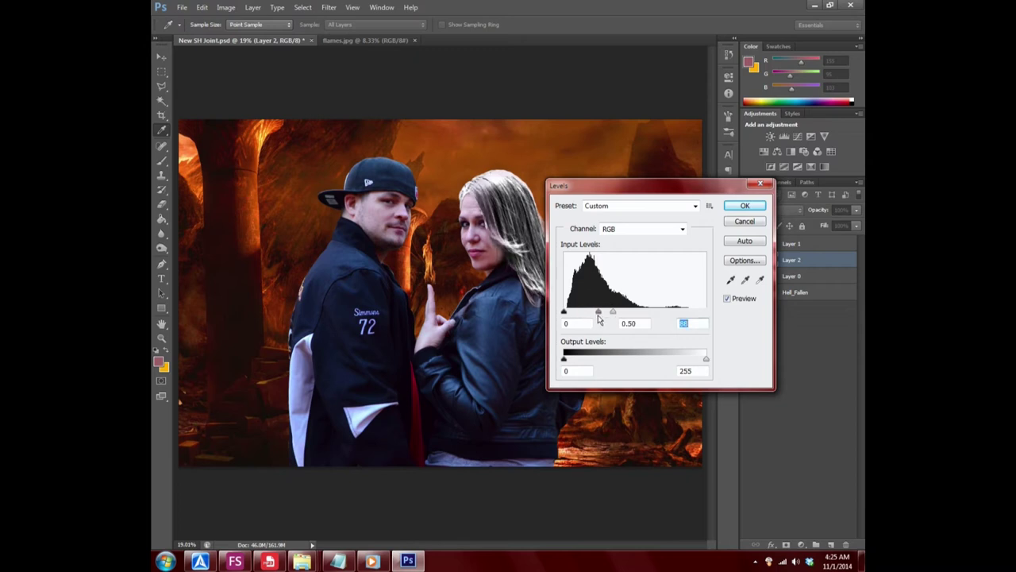
pyautogui.click(743, 206)
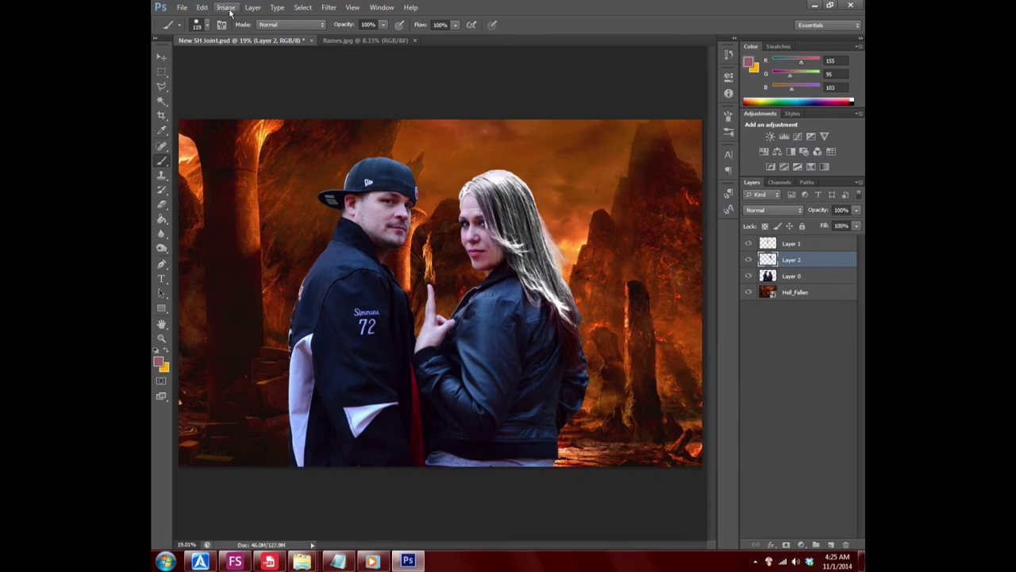
# - Invert Layer 2's hair tones, then open Layer Style and cancel without changes
pyautogui.click(226, 7)
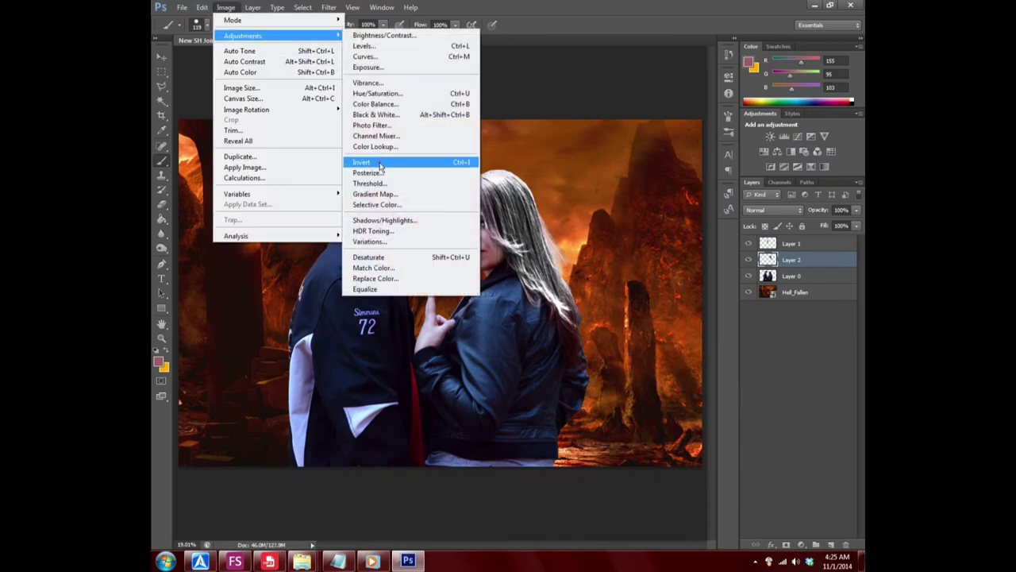
pyautogui.click(370, 161)
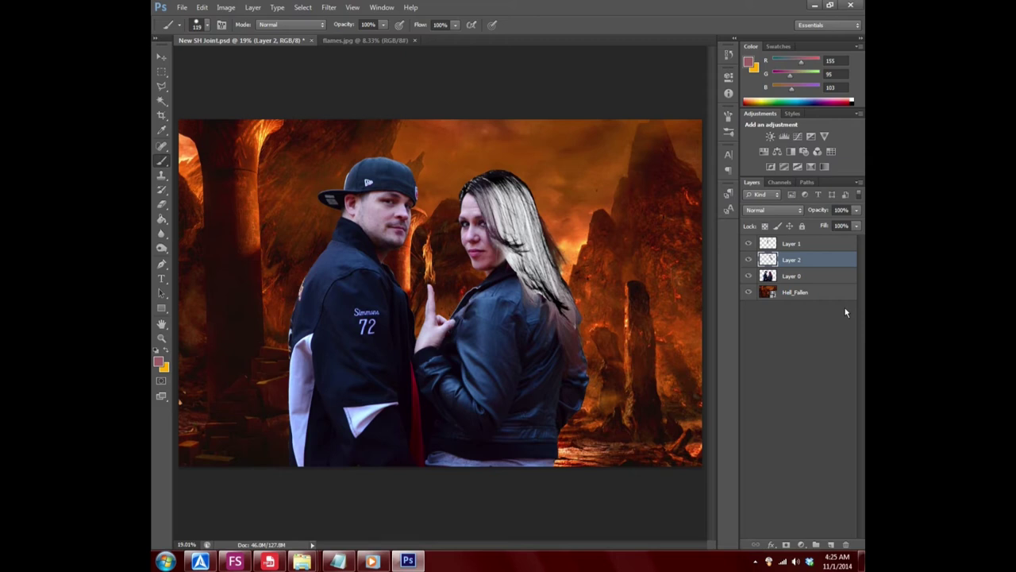
pyautogui.doubleClick(815, 260)
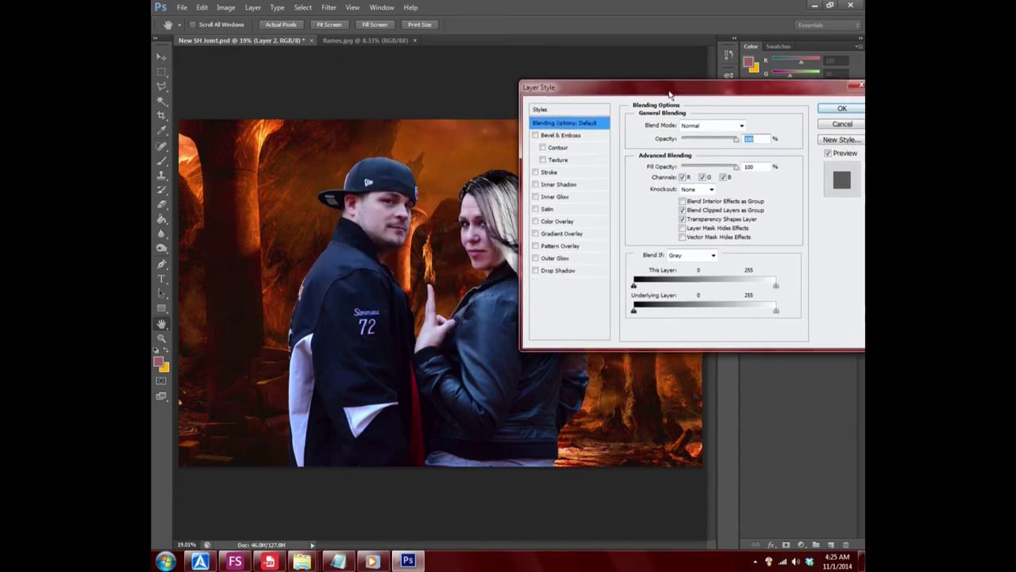
pyautogui.moveTo(475, 105); pyautogui.dragTo(714, 99)
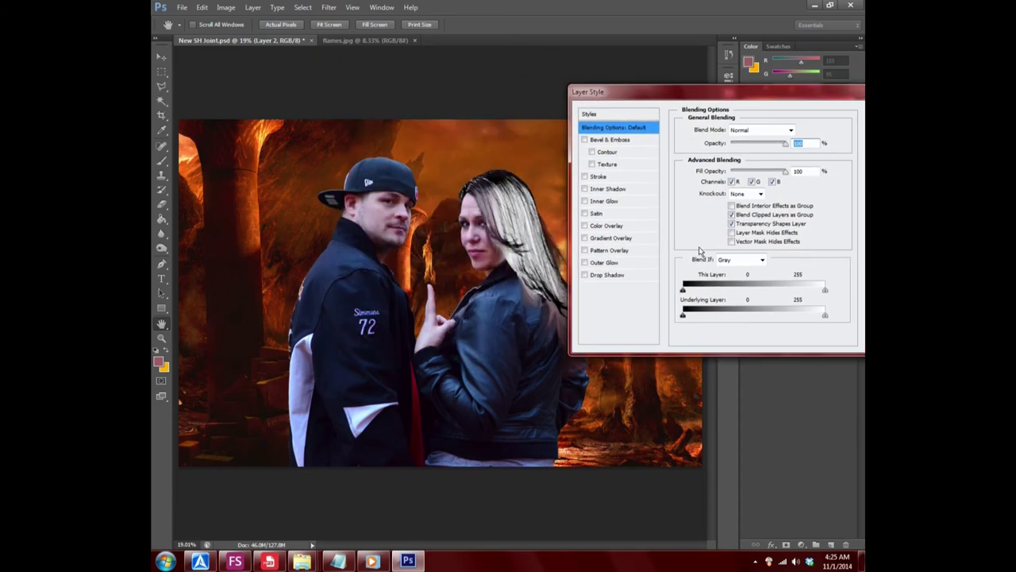
pyautogui.moveTo(733, 93); pyautogui.dragTo(600, 92)
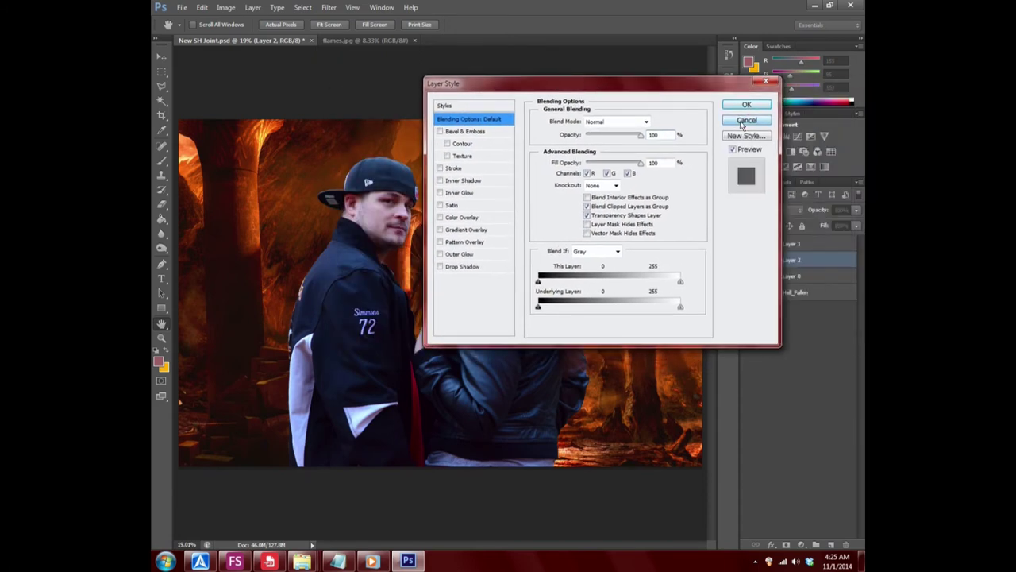
pyautogui.click(746, 119)
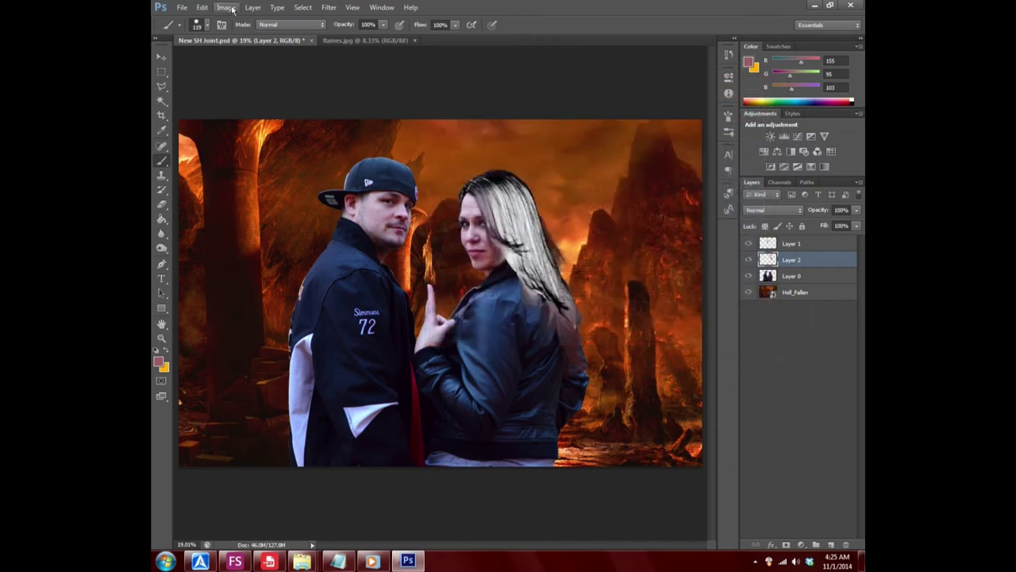
# - Cancel a Color Range attempt and set the foreground colour to pure white
pyautogui.click(302, 8)
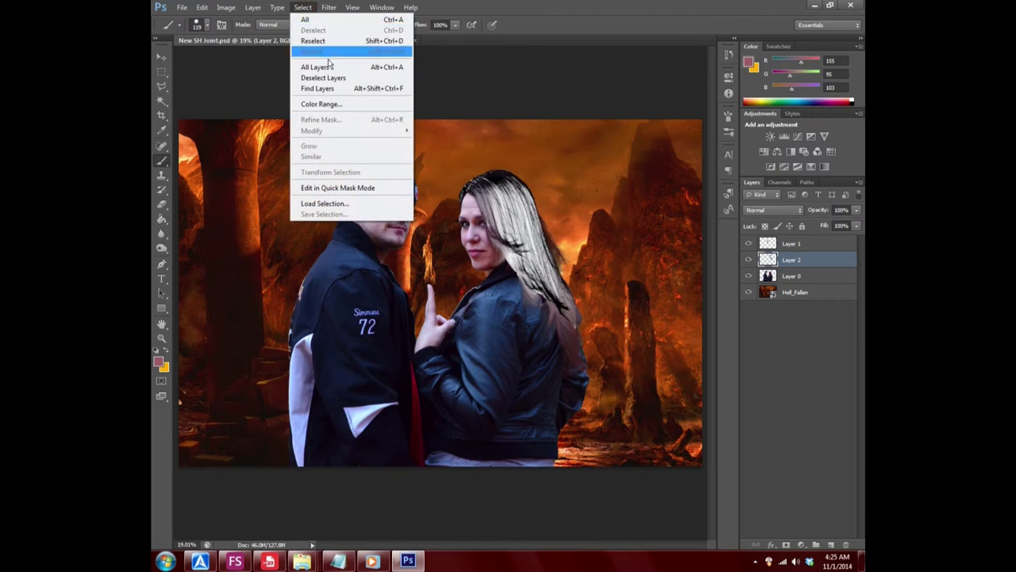
pyautogui.click(320, 104)
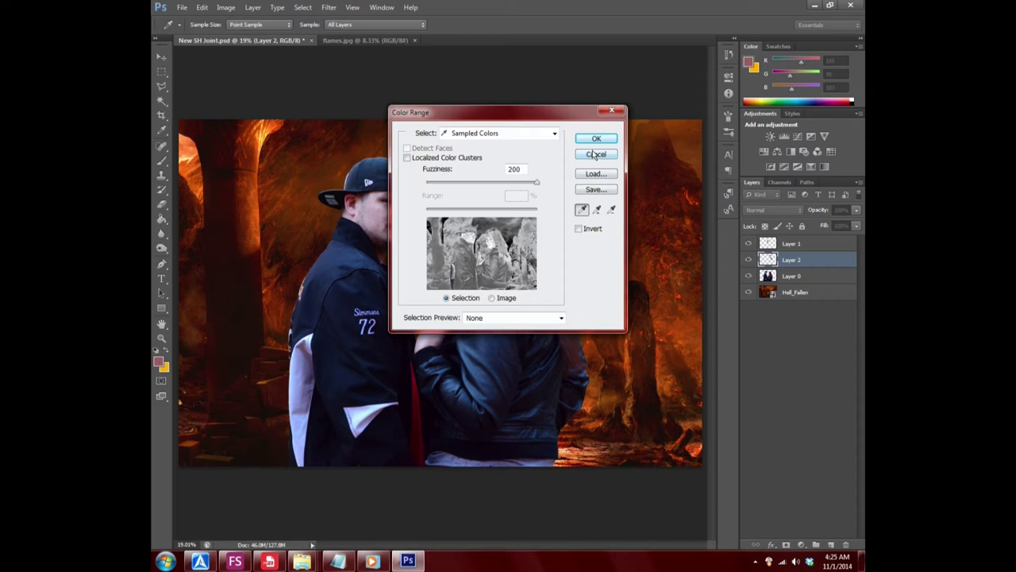
pyautogui.click(595, 155)
pyautogui.click(158, 362)
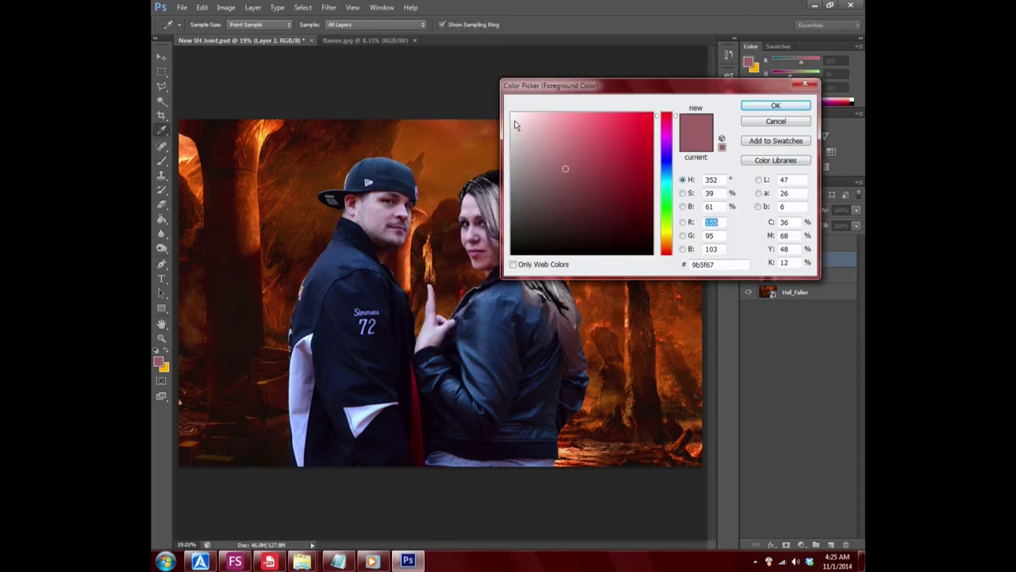
pyautogui.click(511, 114)
pyautogui.click(776, 105)
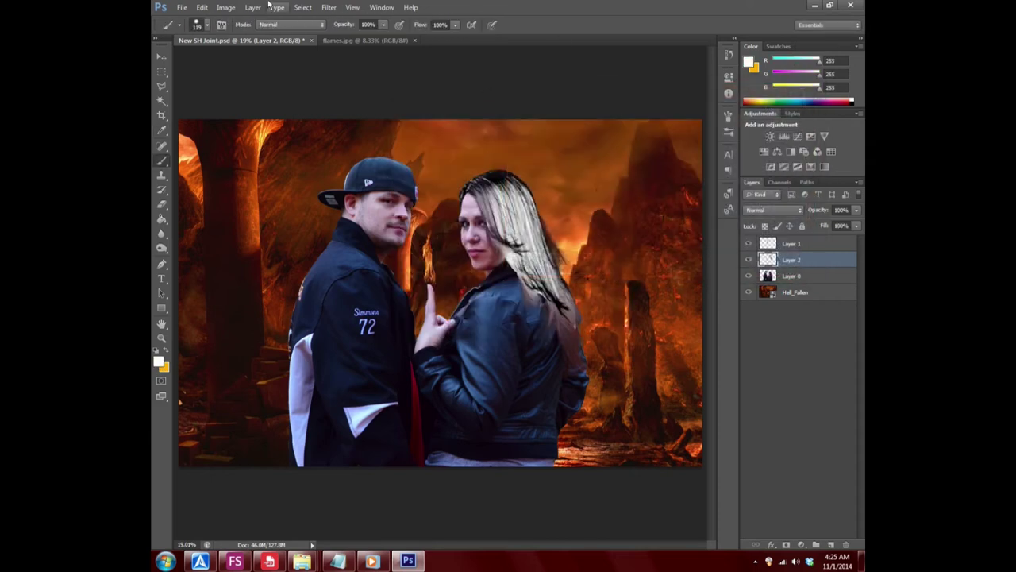
# - Select the woman's hair with Color Range by sampling it, keeping white as foreground
pyautogui.click(304, 7)
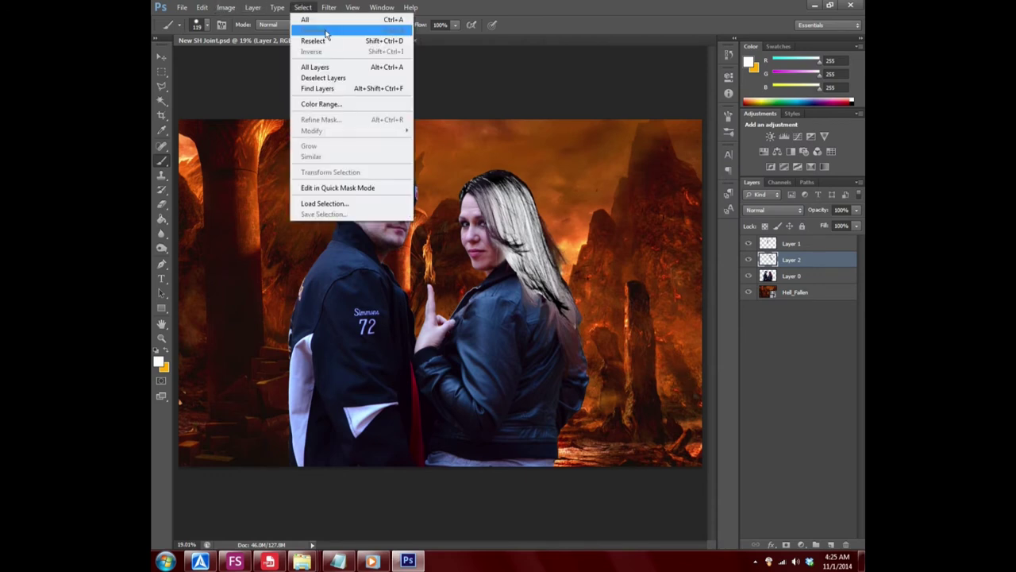
pyautogui.moveTo(303, 7)
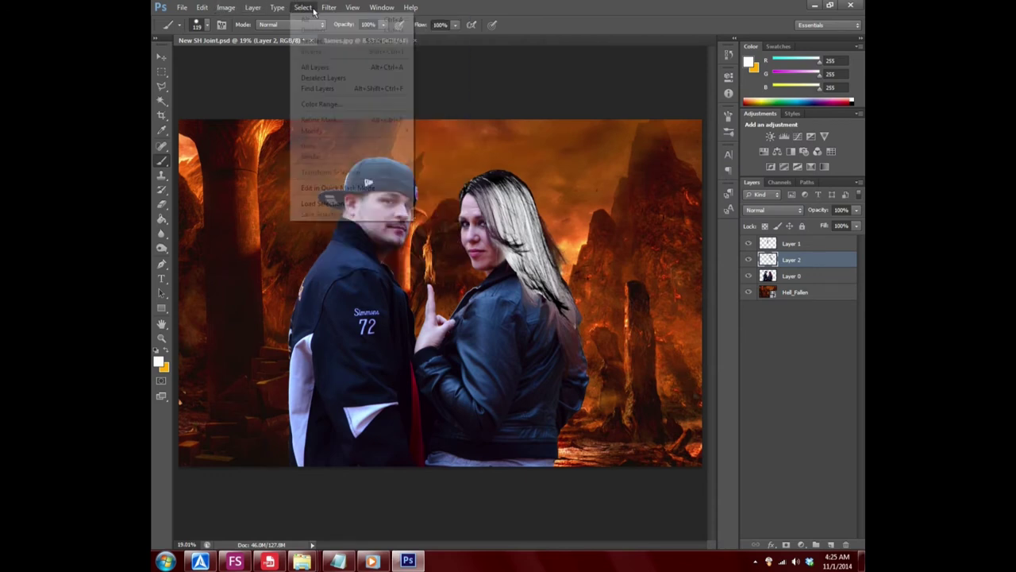
pyautogui.click(321, 103)
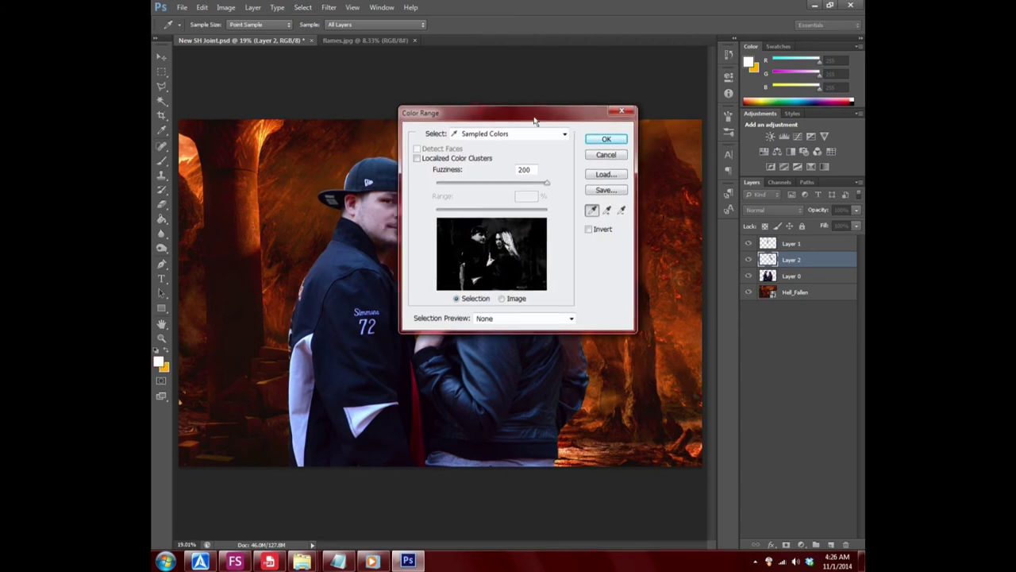
pyautogui.moveTo(477, 114); pyautogui.dragTo(676, 146)
pyautogui.click(499, 227)
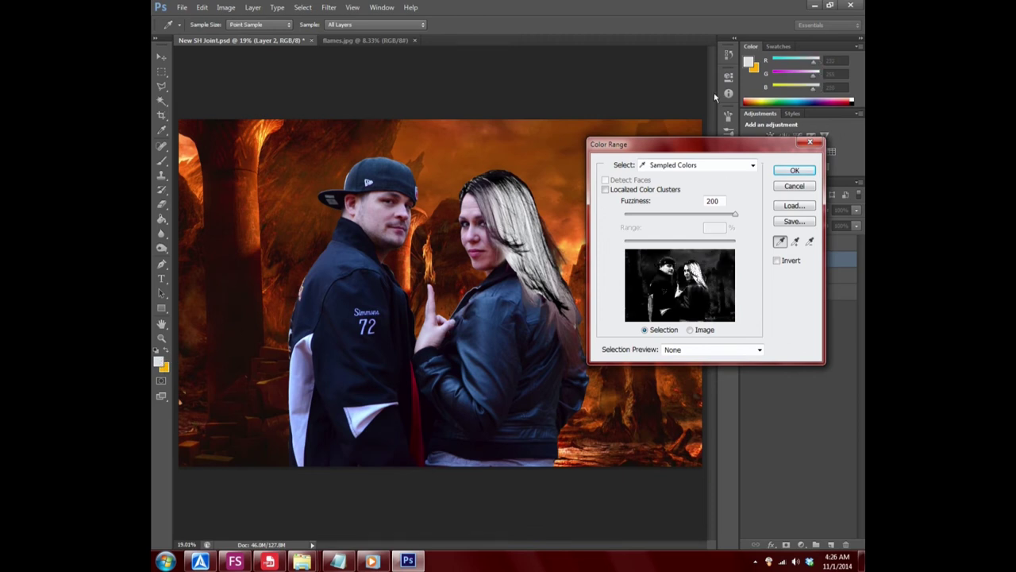
pyautogui.click(781, 172)
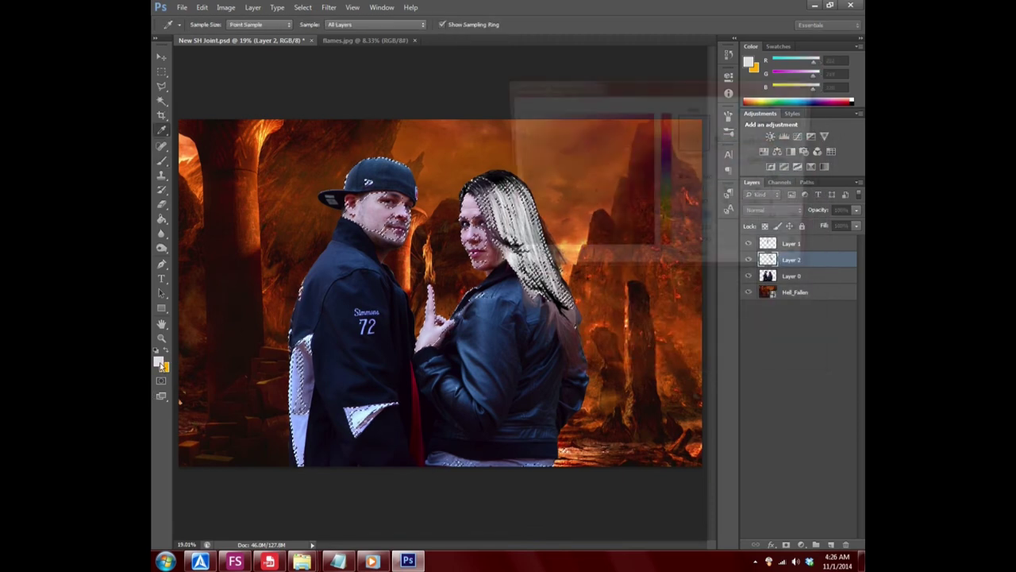
pyautogui.click(159, 362)
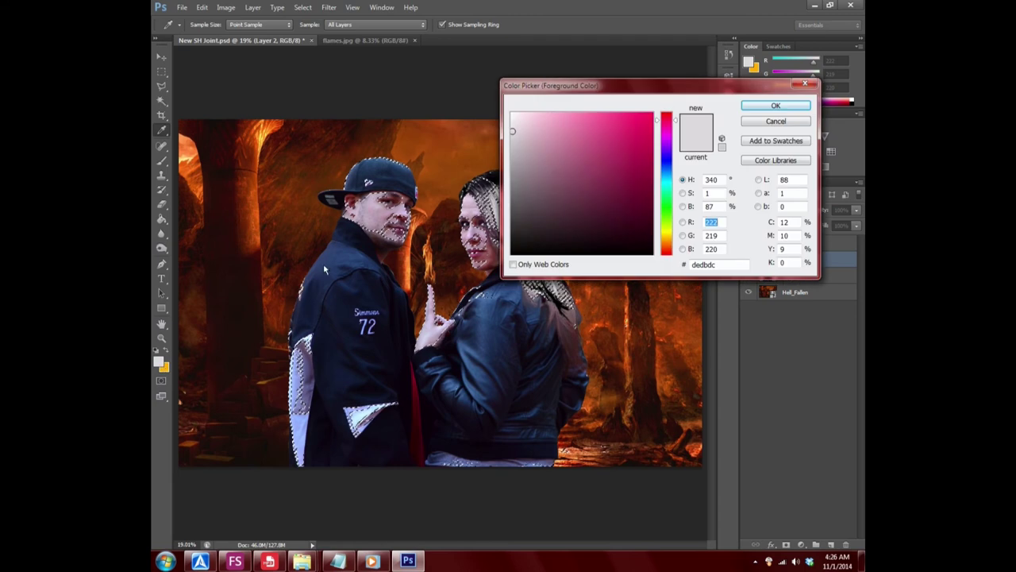
pyautogui.click(775, 105)
pyautogui.press('b')
# - Reapply Color Range, then deselect and show the Channels panel
pyautogui.click(303, 7)
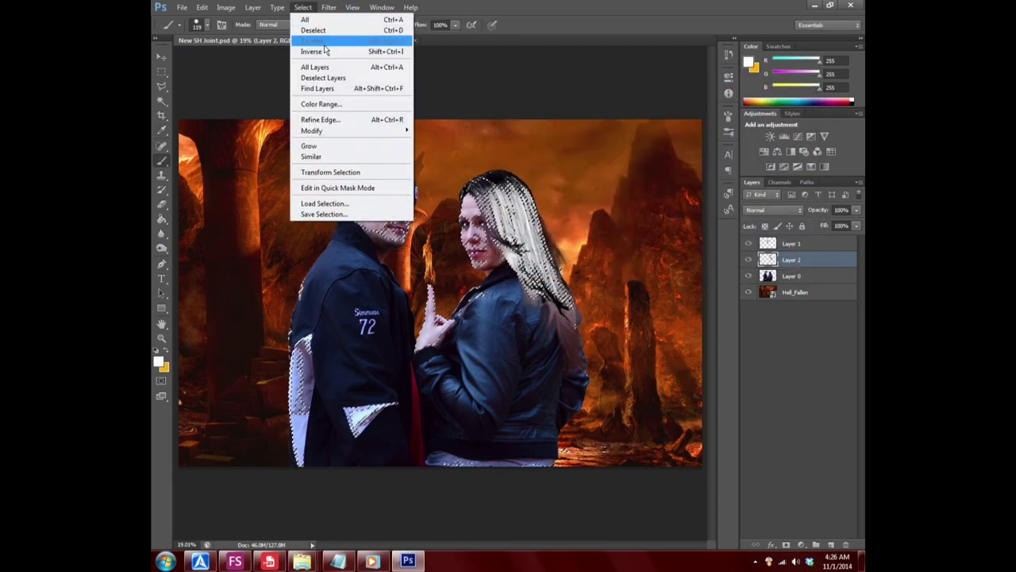
pyautogui.click(321, 104)
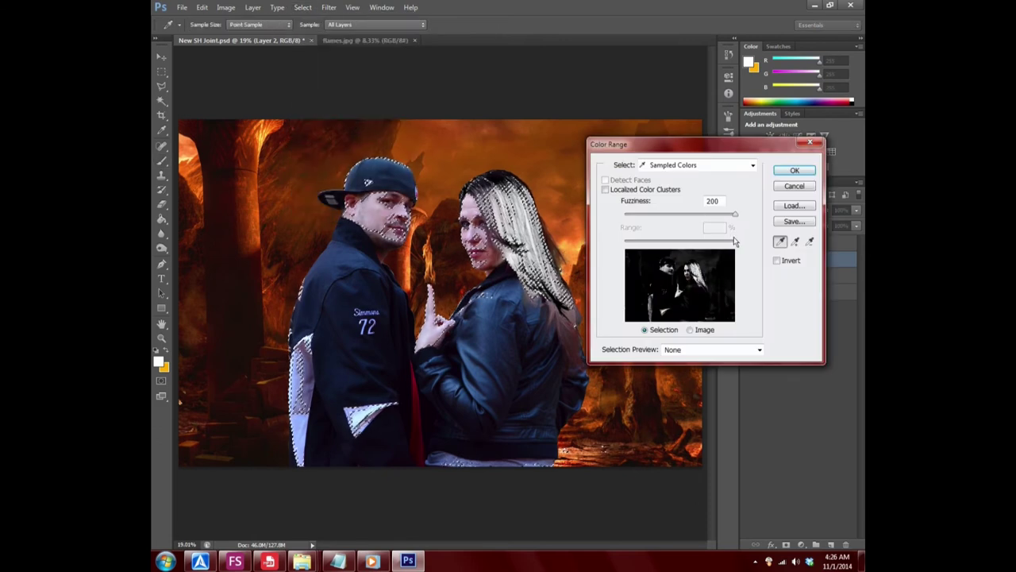
pyautogui.click(793, 170)
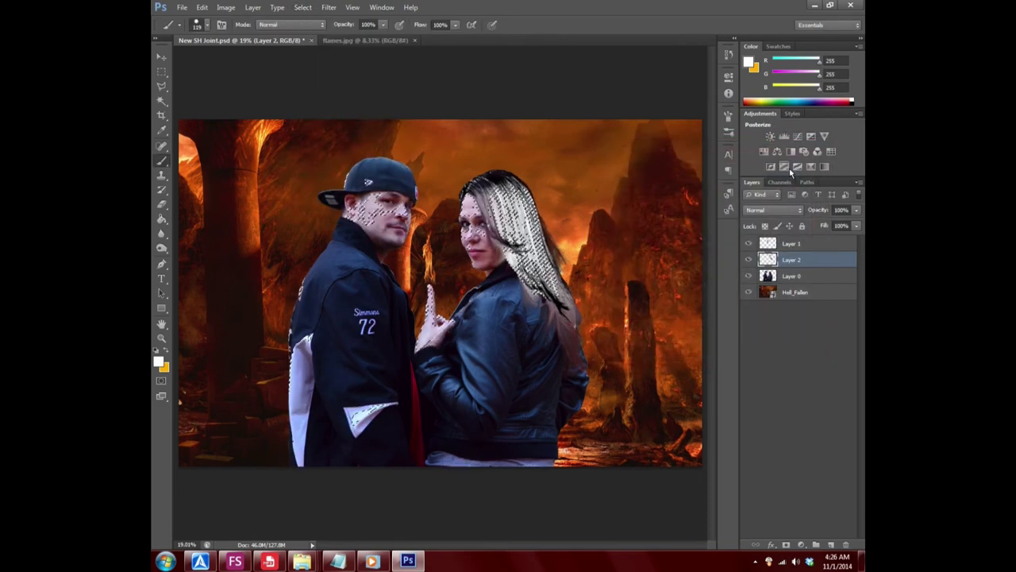
pyautogui.click(303, 9)
pyautogui.click(315, 31)
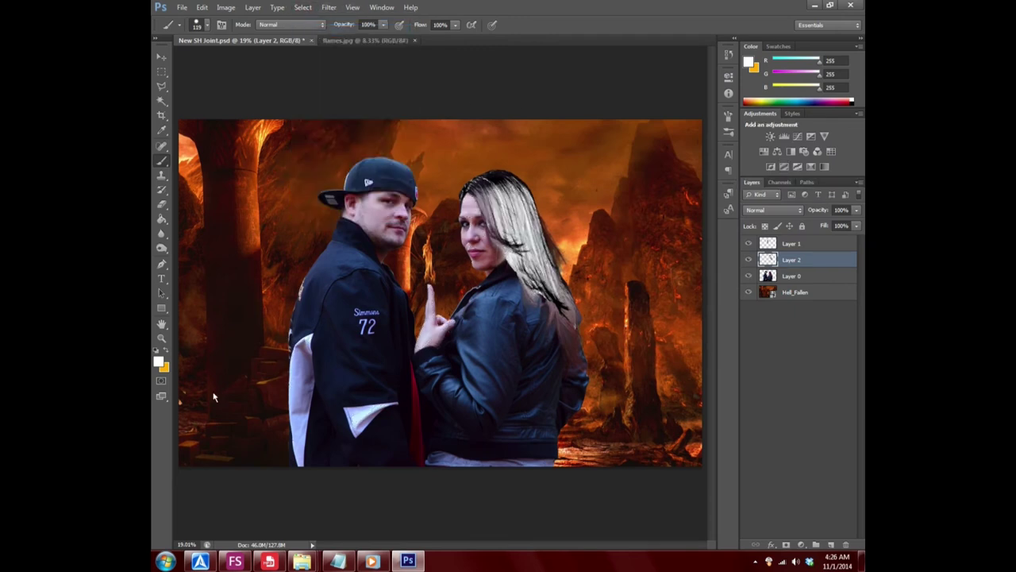
pyautogui.click(781, 183)
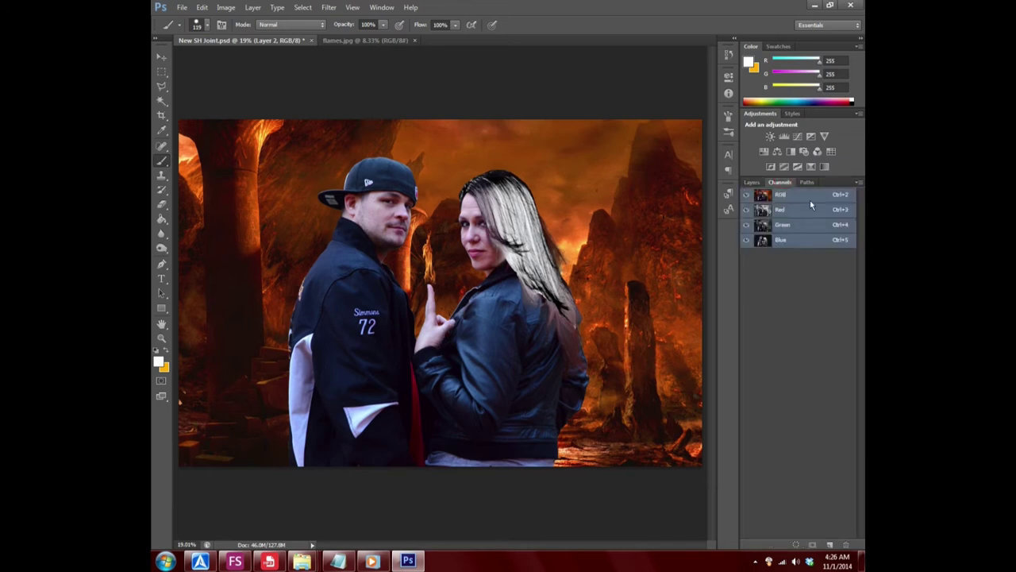
# - Toggle the Red channel off and on, glance at Paths, and return to Channels
pyautogui.click(746, 210)
pyautogui.click(746, 194)
pyautogui.click(807, 183)
pyautogui.click(779, 183)
# - Select the blonde hair with Color Range, sampling it twice with the eyedropper
pyautogui.click(309, 6)
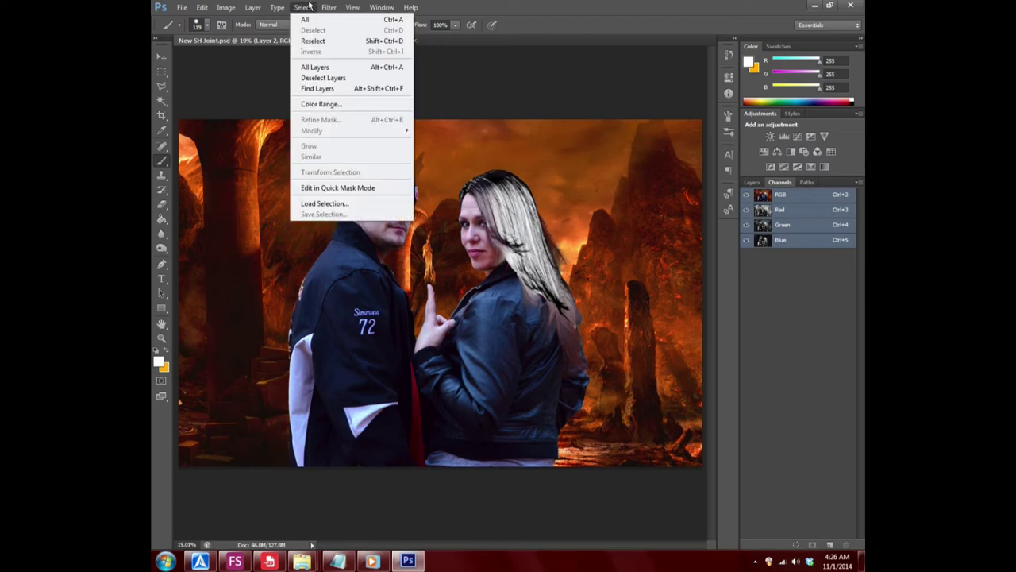
pyautogui.click(342, 106)
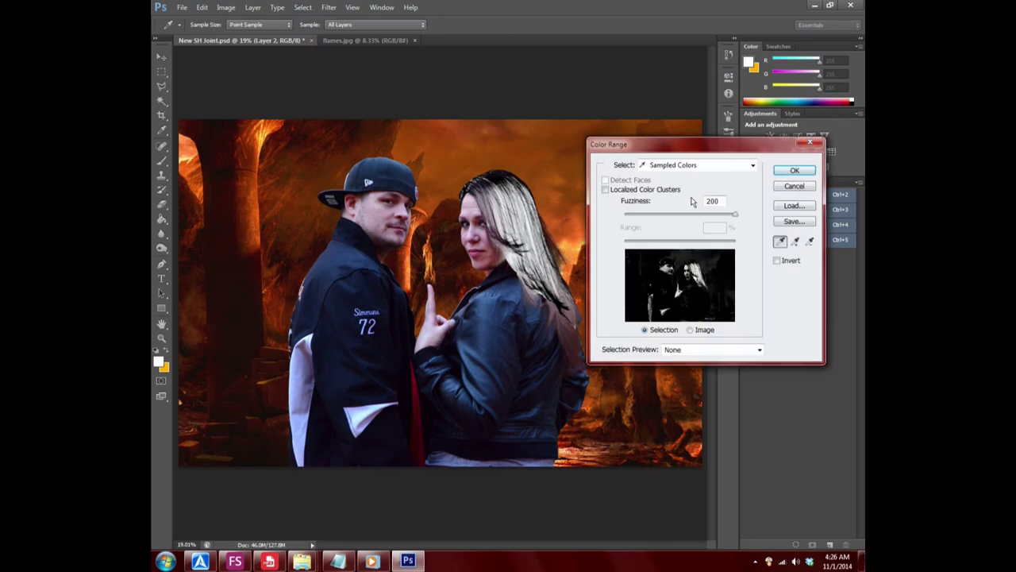
pyautogui.click(382, 219)
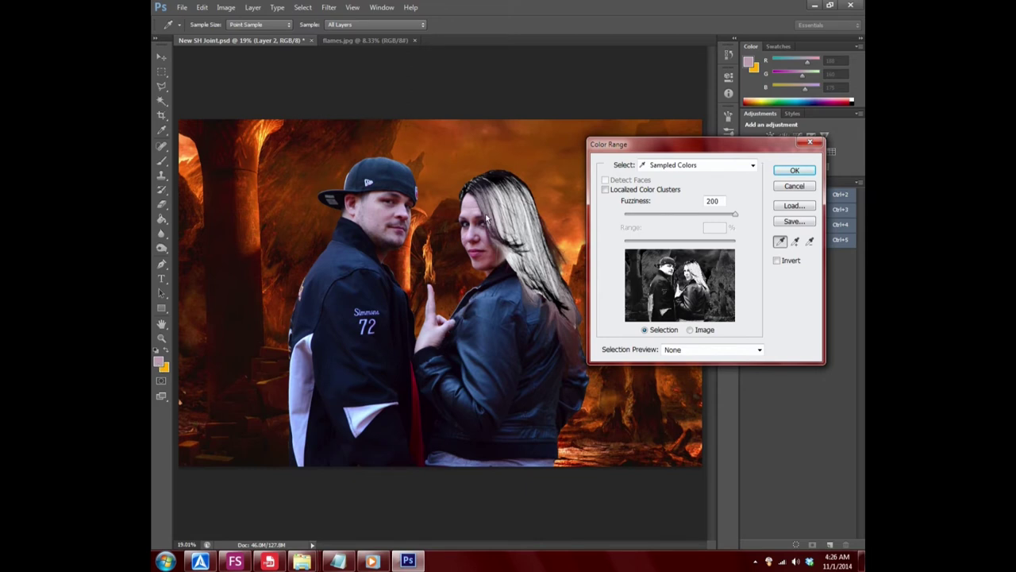
pyautogui.click(514, 256)
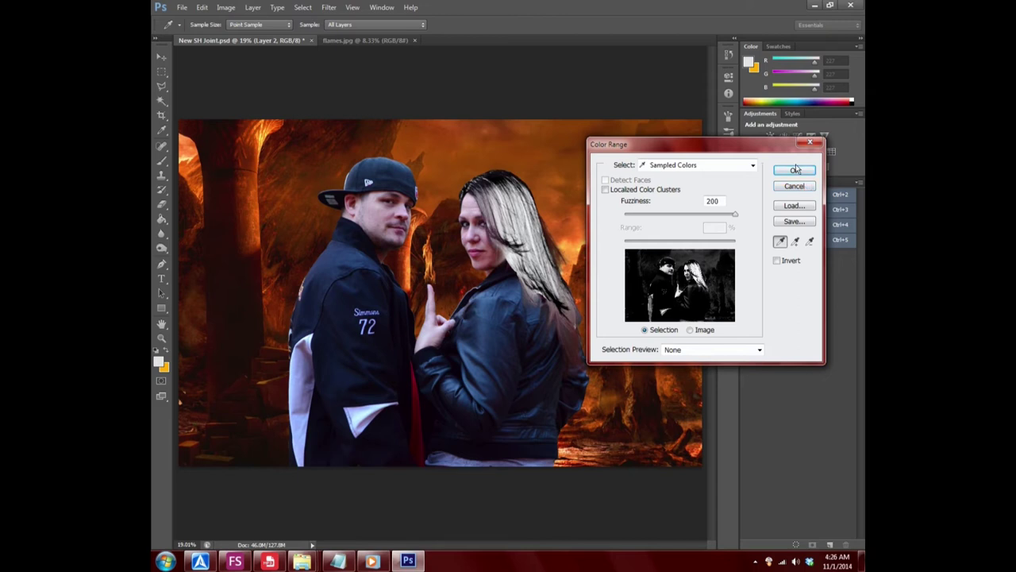
pyautogui.click(795, 169)
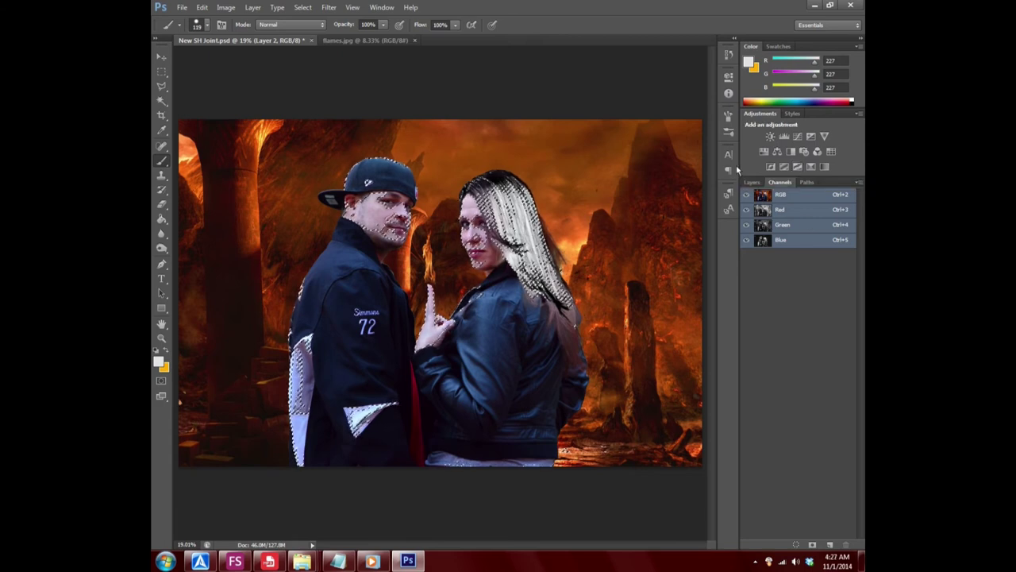
# - Return to the Layers panel and drop the hair selection
pyautogui.click(751, 182)
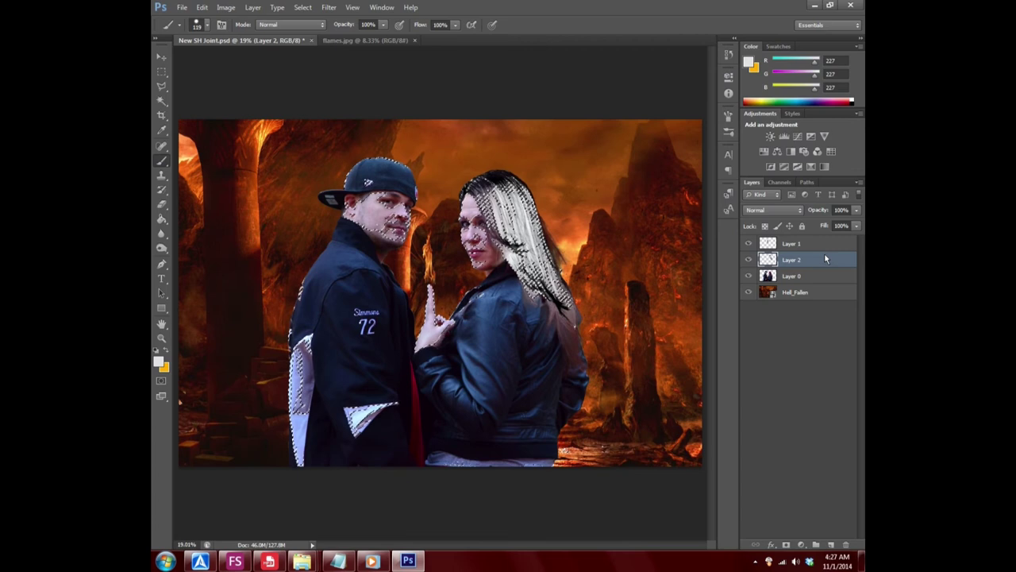
pyautogui.click(313, 7)
pyautogui.click(320, 31)
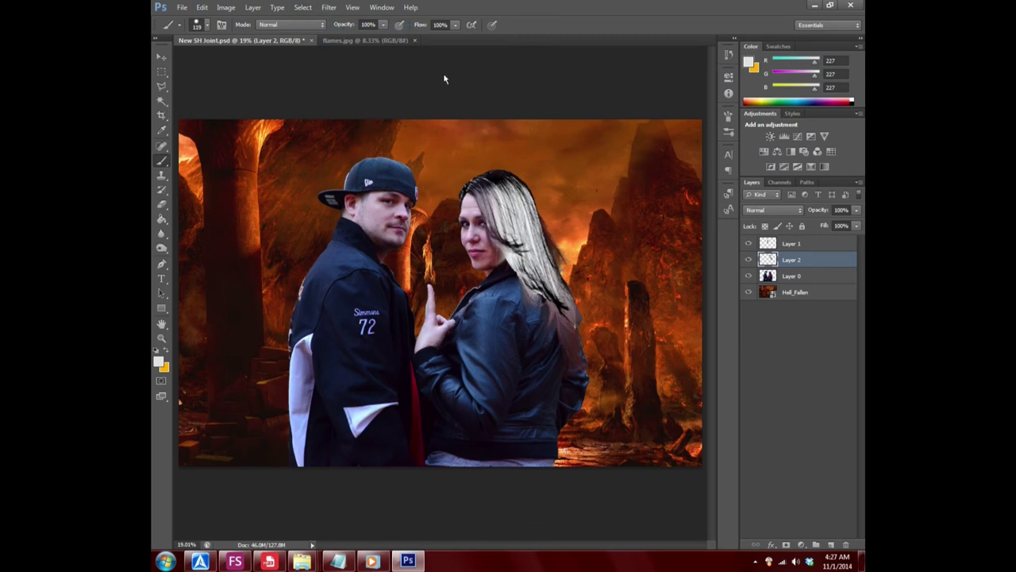
pyautogui.click(329, 7)
# - Add an Inner Glow to Layer 2, briefly trying Outer Glow and Stroke
pyautogui.click(835, 263)
pyautogui.doubleClick(833, 263)
pyautogui.moveTo(480, 94); pyautogui.dragTo(570, 87)
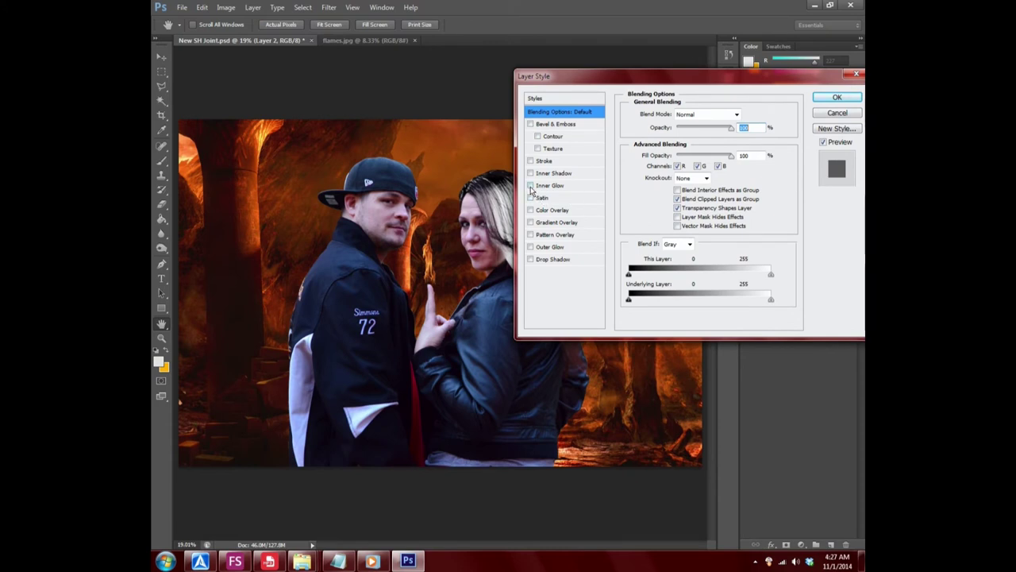
pyautogui.click(530, 186)
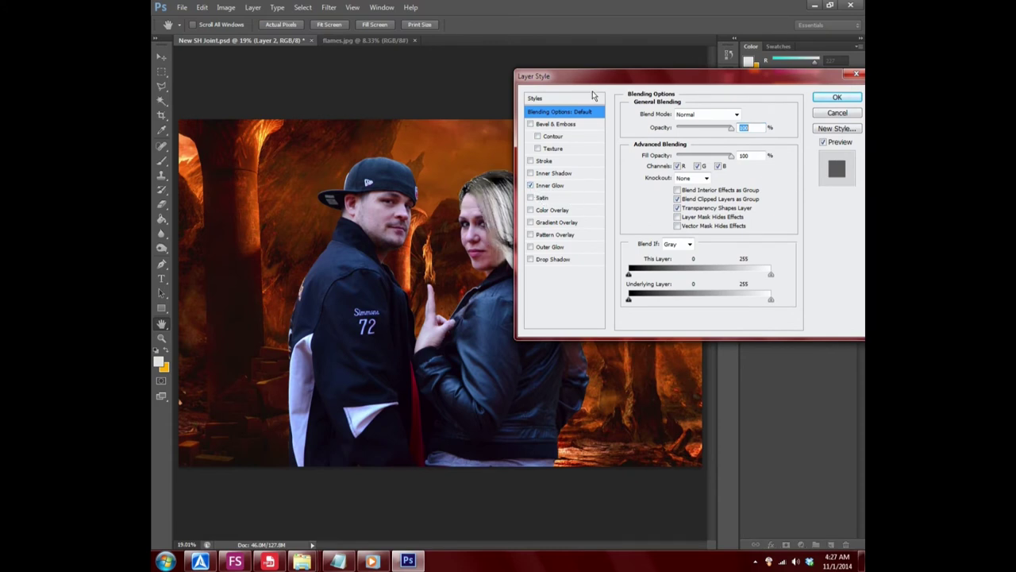
pyautogui.moveTo(593, 99); pyautogui.dragTo(662, 101)
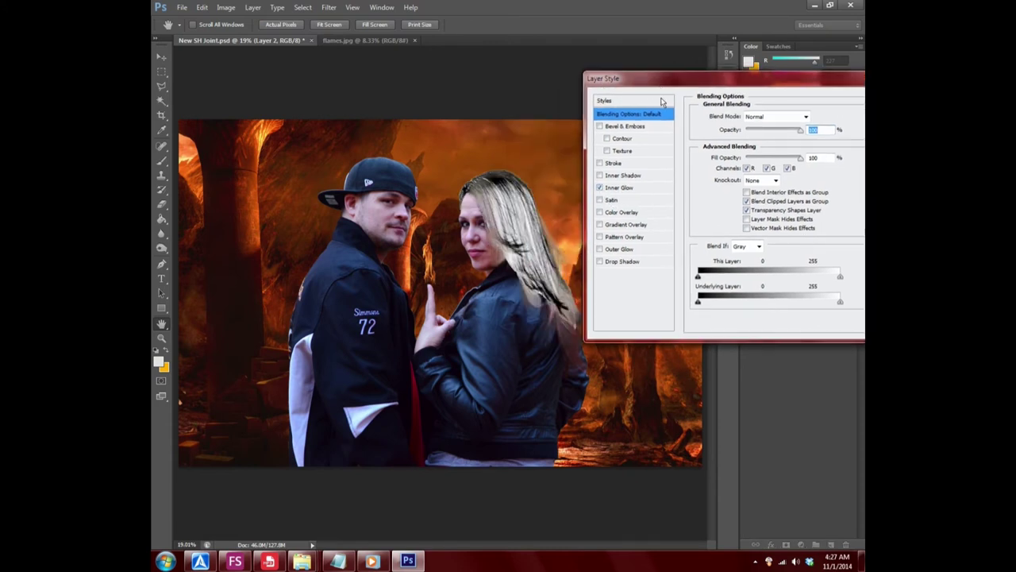
pyautogui.click(600, 187)
pyautogui.click(601, 249)
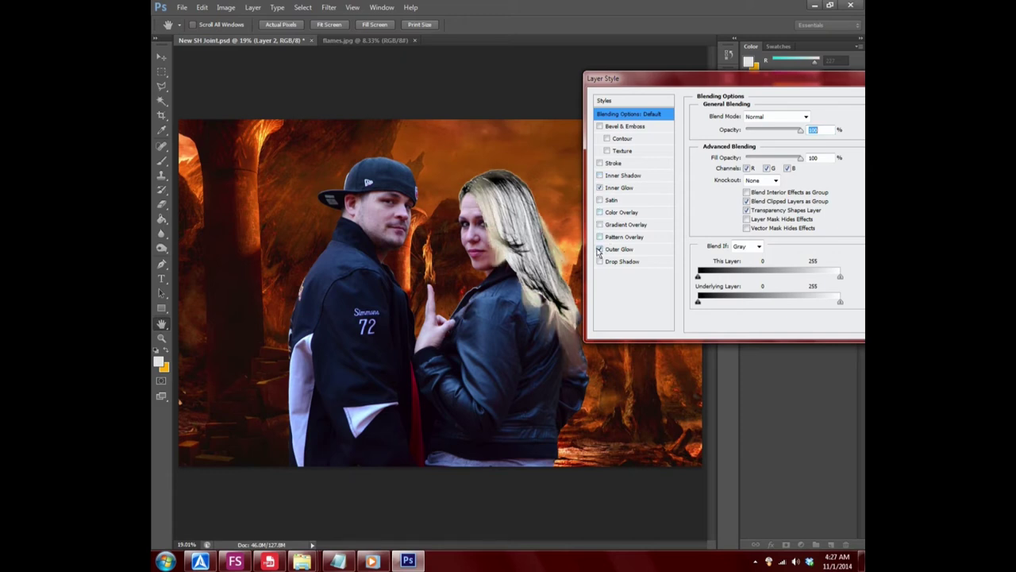
pyautogui.click(601, 250)
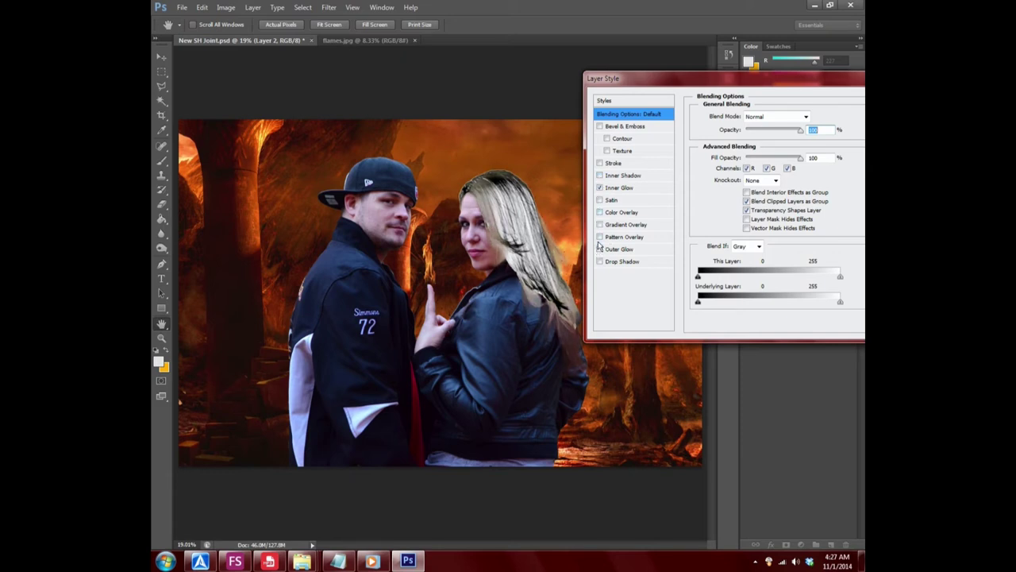
pyautogui.click(599, 163)
pyautogui.click(600, 163)
pyautogui.moveTo(708, 83); pyautogui.dragTo(658, 80)
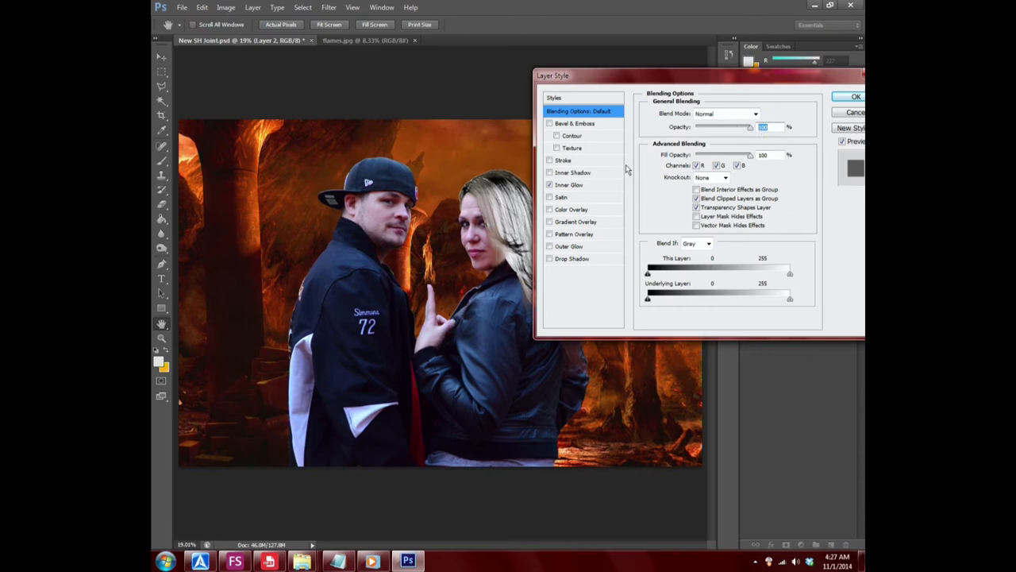
# - Set the Inner Glow colour to orange R255 G114 B0
pyautogui.click(565, 186)
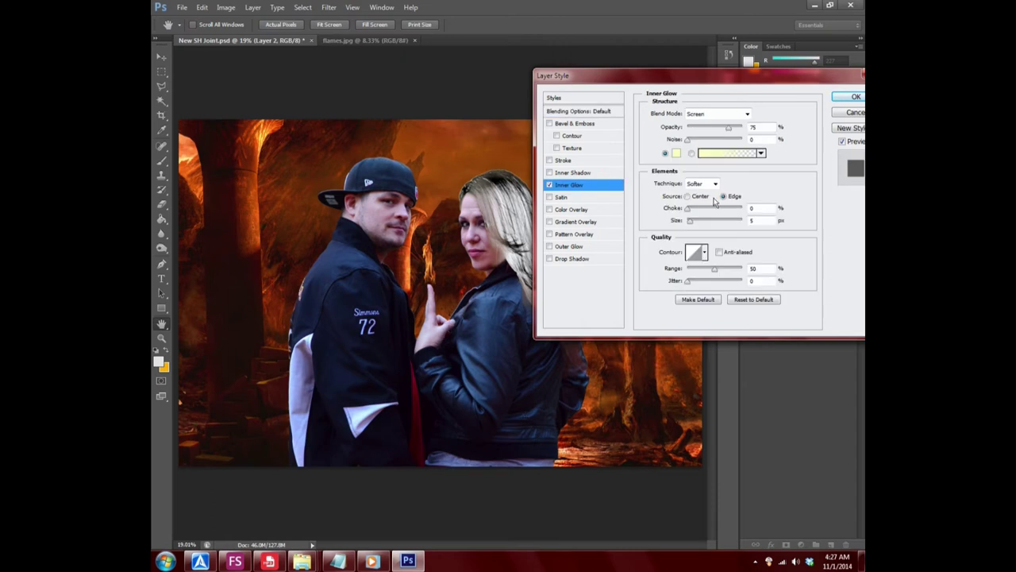
pyautogui.click(678, 158)
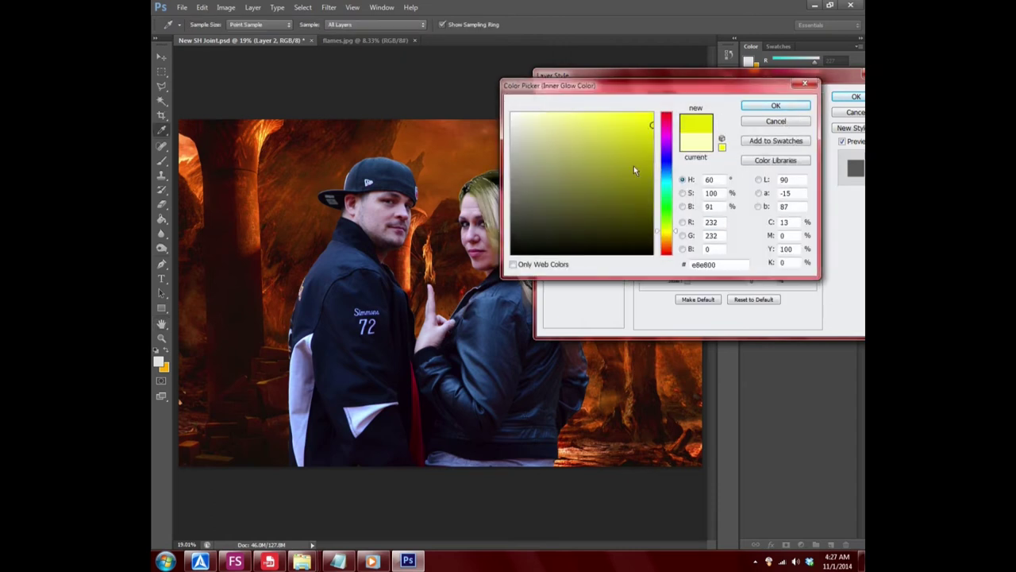
pyautogui.moveTo(638, 164); pyautogui.dragTo(653, 177)
pyautogui.moveTo(629, 82)
pyautogui.mouseDown()
pyautogui.moveTo(734, 100)
pyautogui.moveTo(643, 87)
pyautogui.mouseUp()
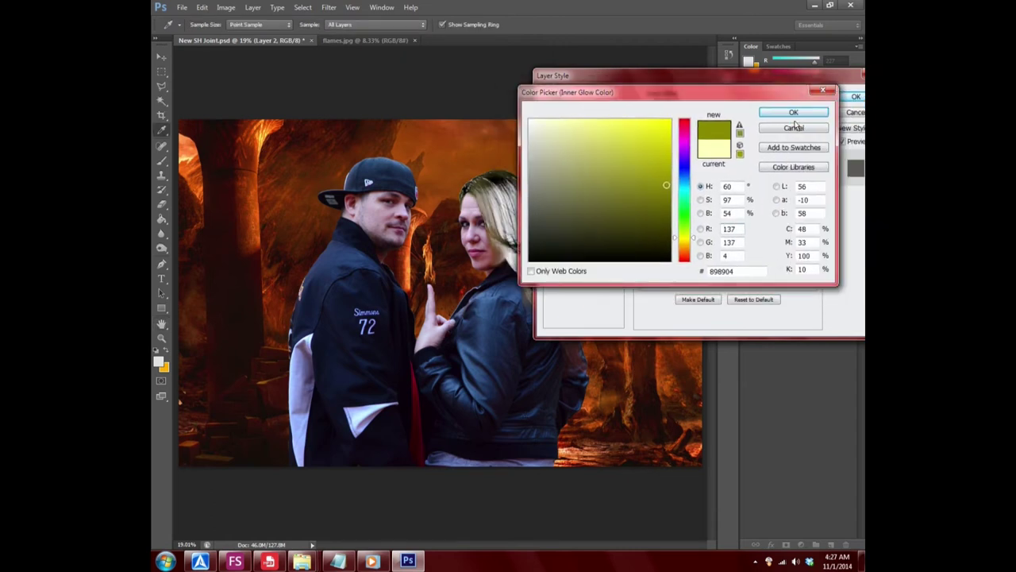
pyautogui.click(681, 247)
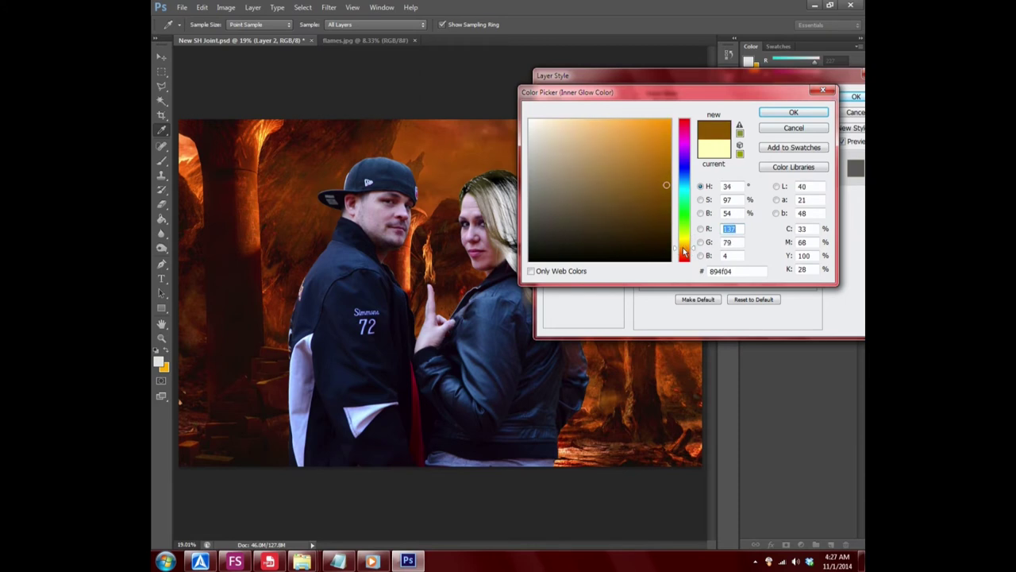
pyautogui.write('255')
pyautogui.press('Tab')
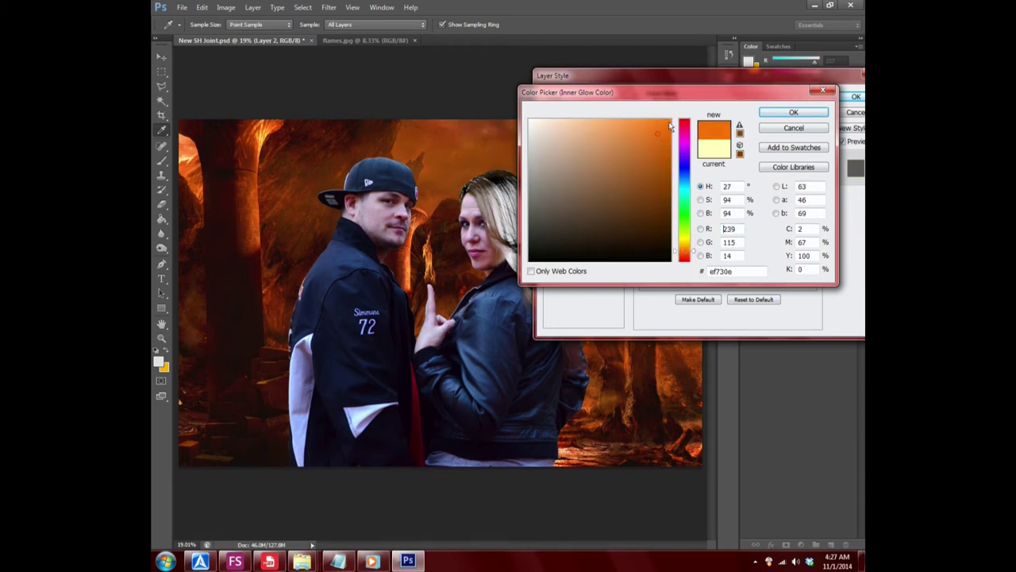
pyautogui.write('114')
pyautogui.press('Tab')
pyautogui.write('0')
pyautogui.click(794, 113)
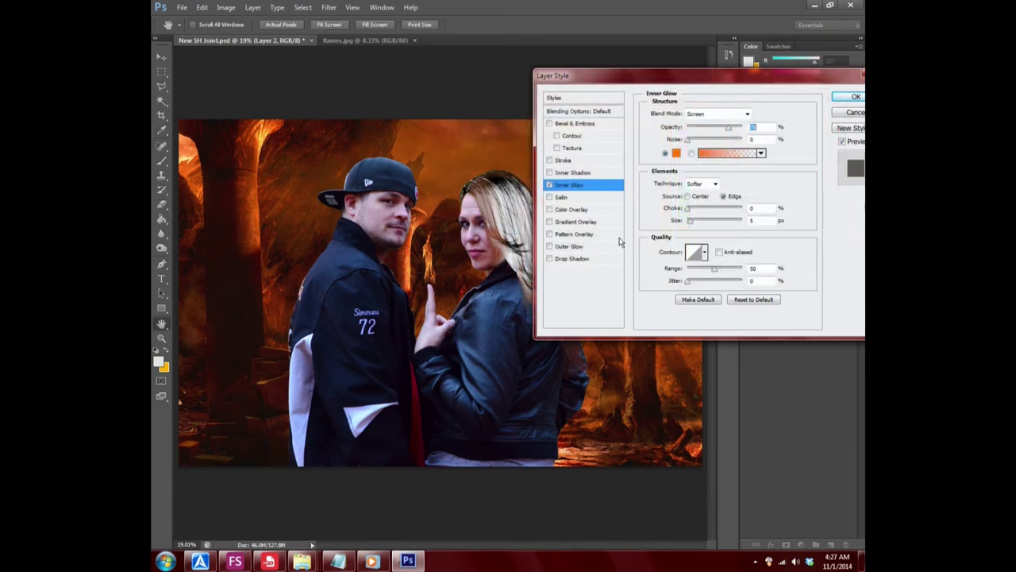
# - Preview and remove Color, Gradient, Outer Glow, Inner Shadow and Stroke, then accept Inner Glow alone
pyautogui.click(549, 210)
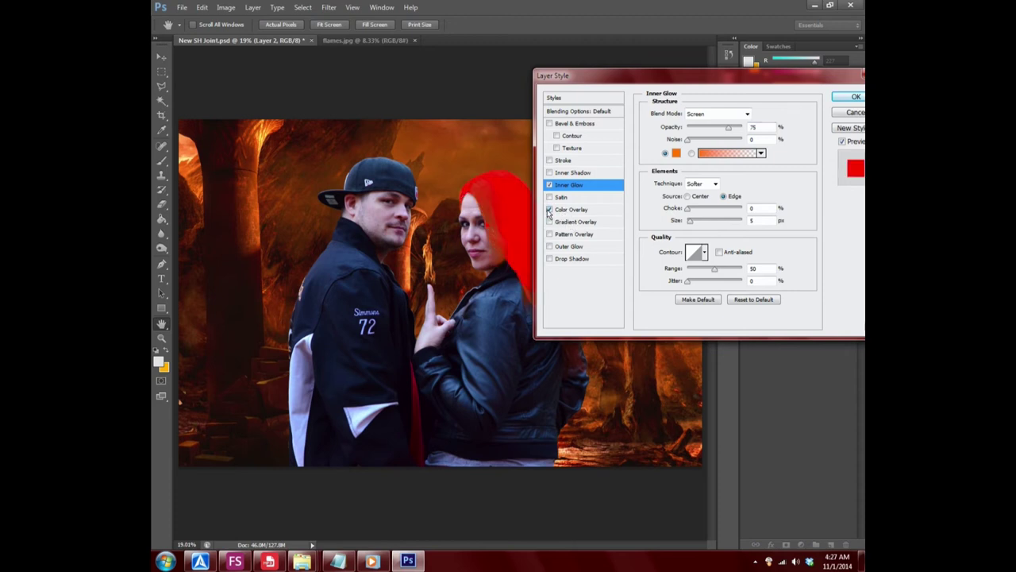
pyautogui.click(549, 210)
pyautogui.click(549, 221)
pyautogui.click(548, 221)
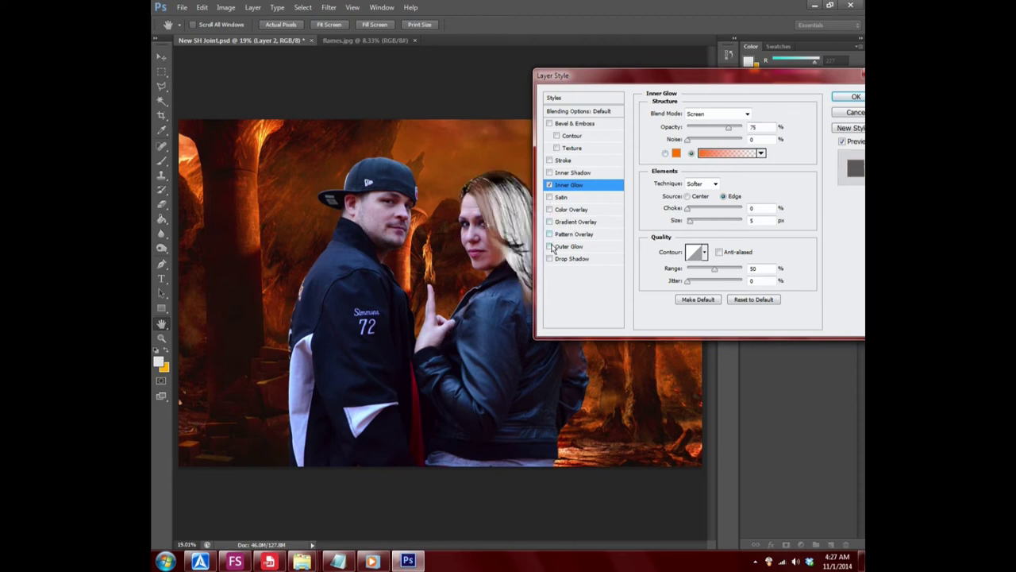
pyautogui.click(550, 246)
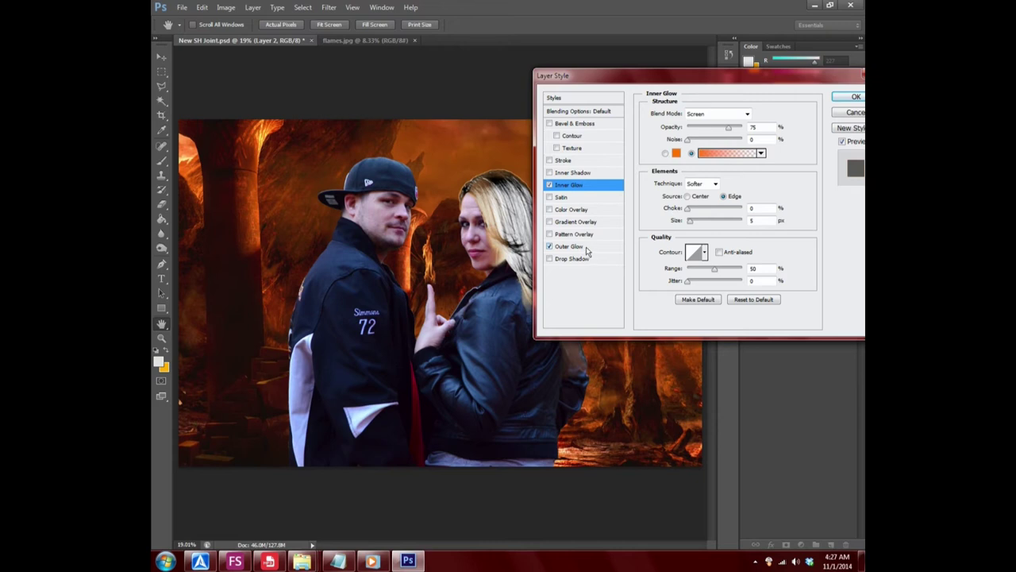
pyautogui.click(549, 246)
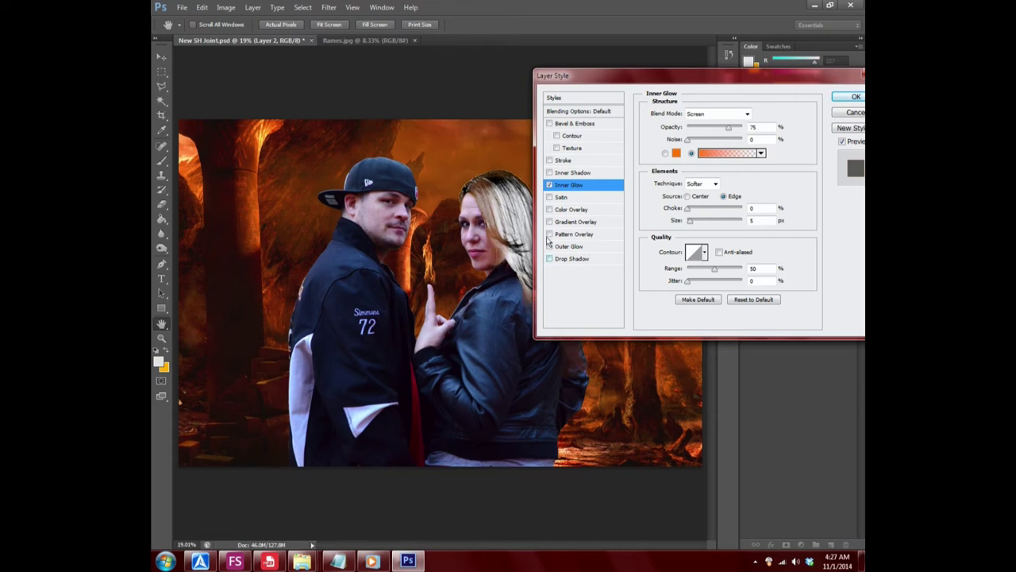
pyautogui.click(550, 173)
pyautogui.click(549, 173)
pyautogui.click(549, 161)
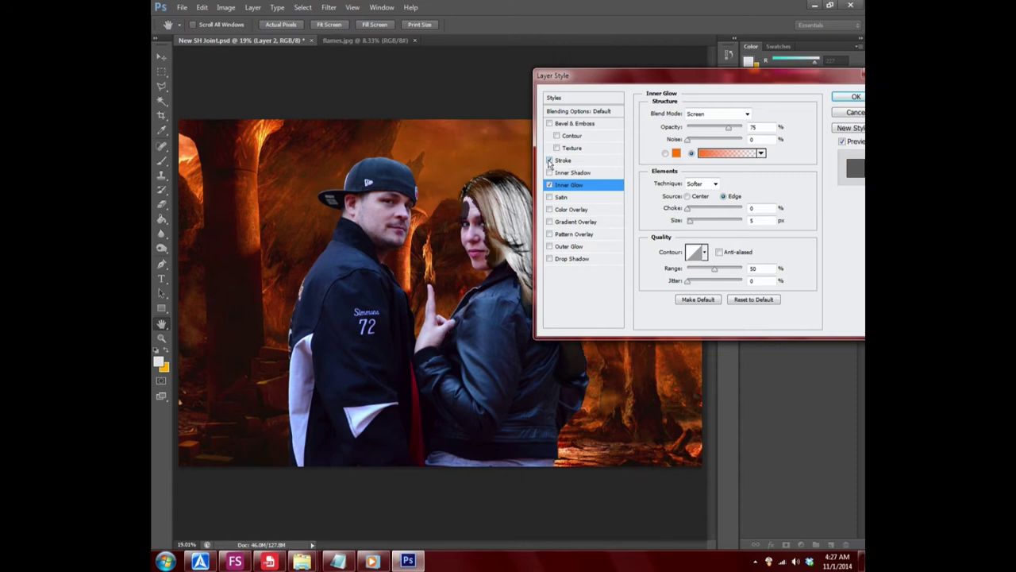
pyautogui.click(549, 161)
pyautogui.moveTo(740, 79); pyautogui.dragTo(635, 84)
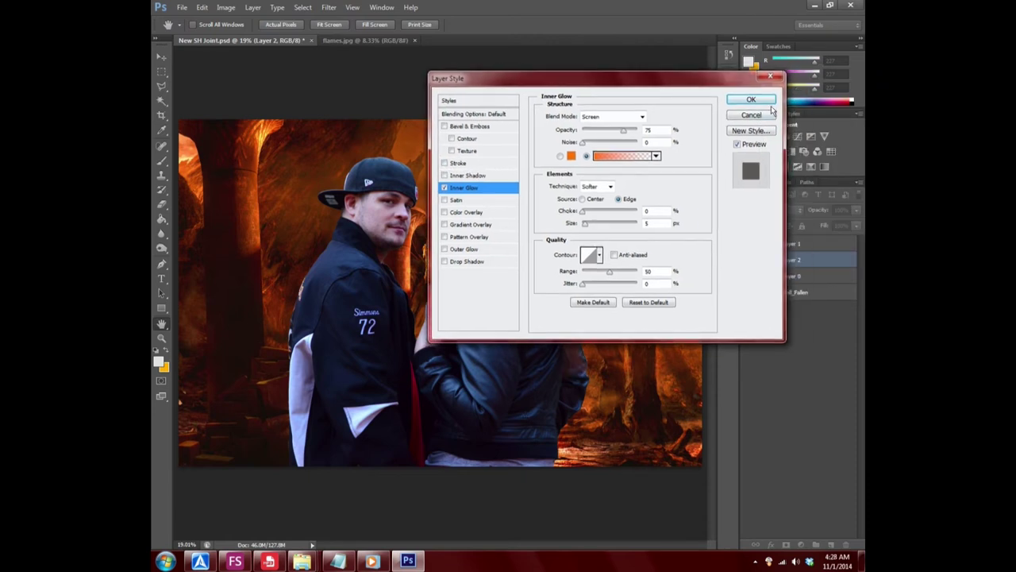
pyautogui.press('Return')
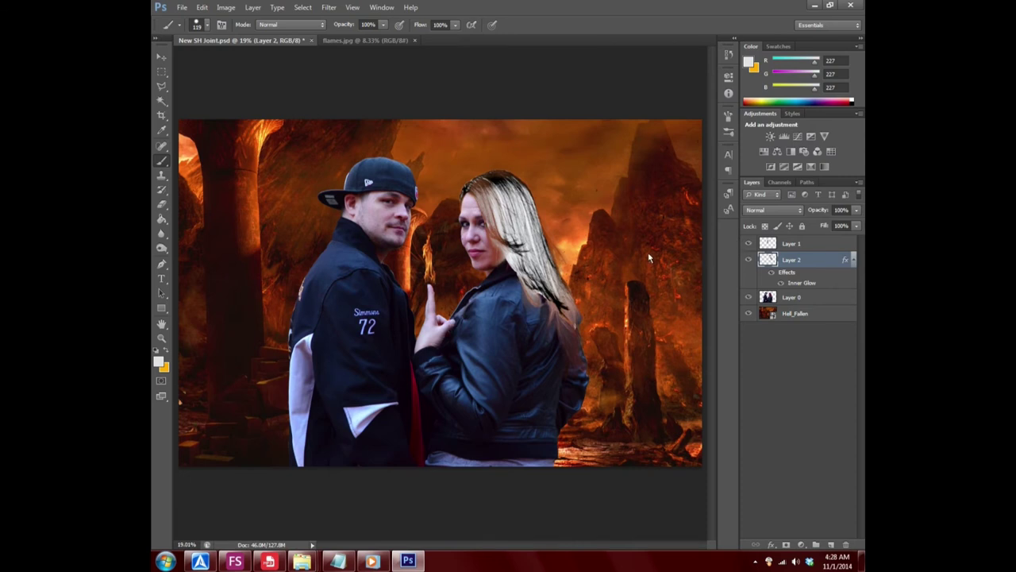
# - Cycle Layer 2 through its blend modes, starting with a darkening mode
pyautogui.click(772, 209)
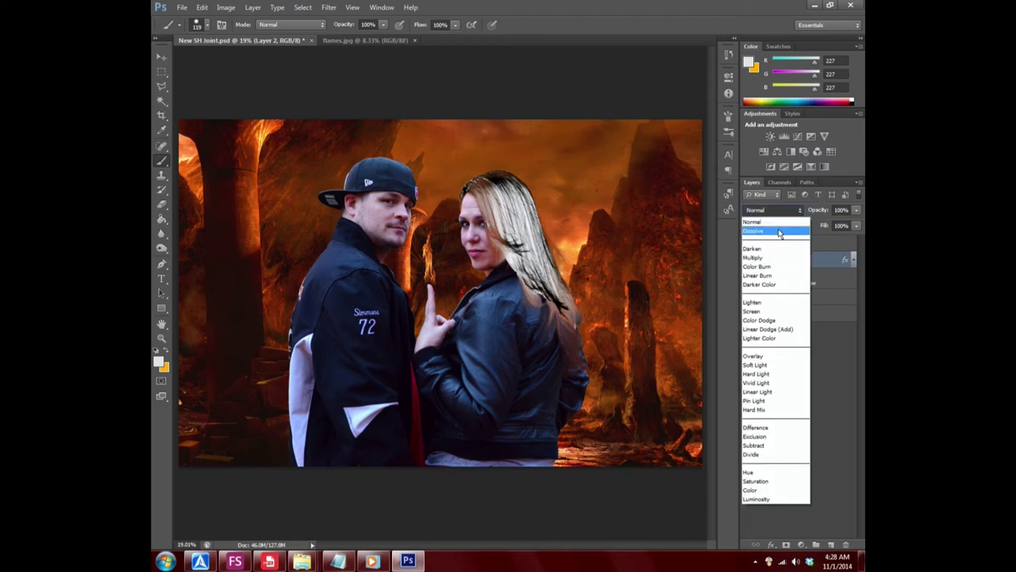
pyautogui.click(779, 231)
pyautogui.scroll(-1, 772, 209)
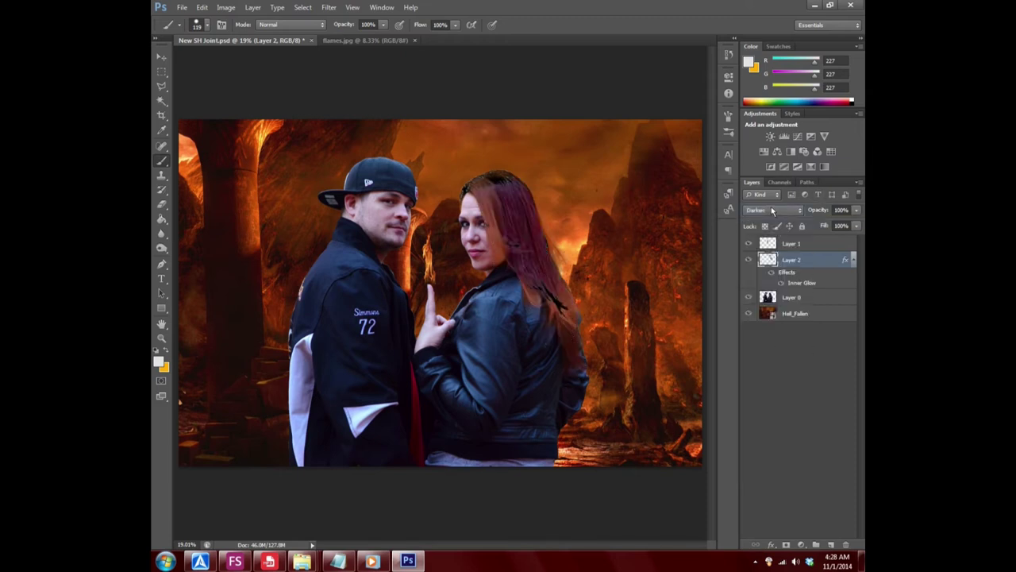
pyautogui.scroll(-1, 771, 210)
pyautogui.scroll(-1, 772, 209)
pyautogui.scroll(-2, 772, 210)
pyautogui.scroll(-2, 771, 209)
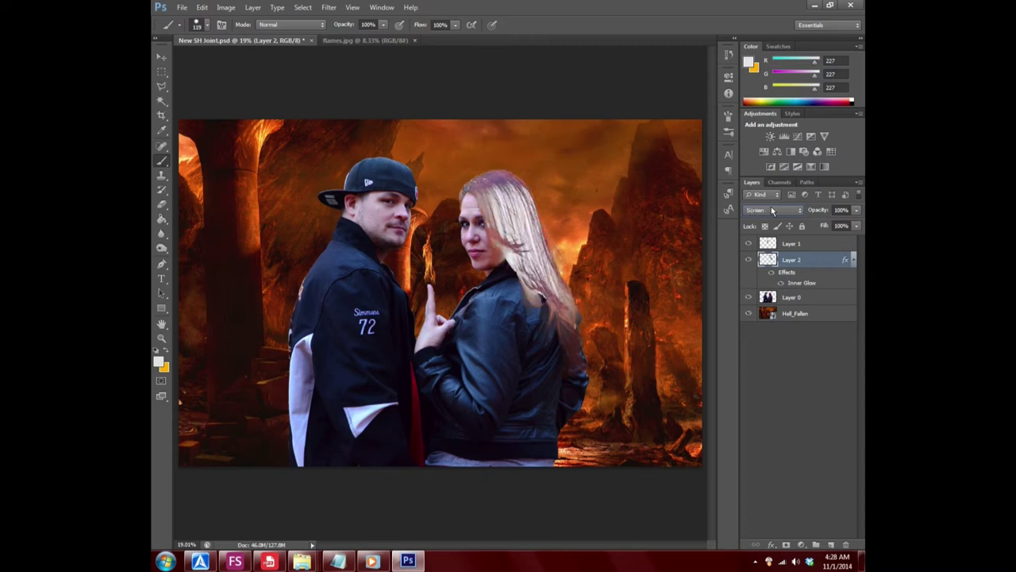
pyautogui.scroll(-2, 771, 210)
pyautogui.scroll(-2, 771, 210)
pyautogui.scroll(-1, 771, 209)
pyautogui.scroll(-1, 771, 209)
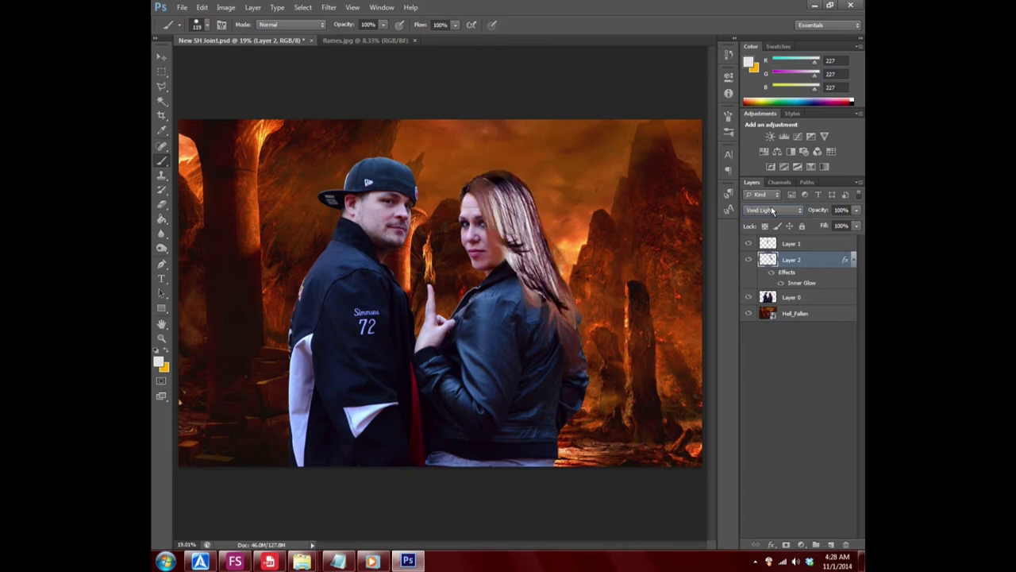
pyautogui.scroll(-2, 772, 210)
pyautogui.scroll(-1, 771, 210)
pyautogui.scroll(-2, 772, 210)
pyautogui.scroll(-3, 772, 210)
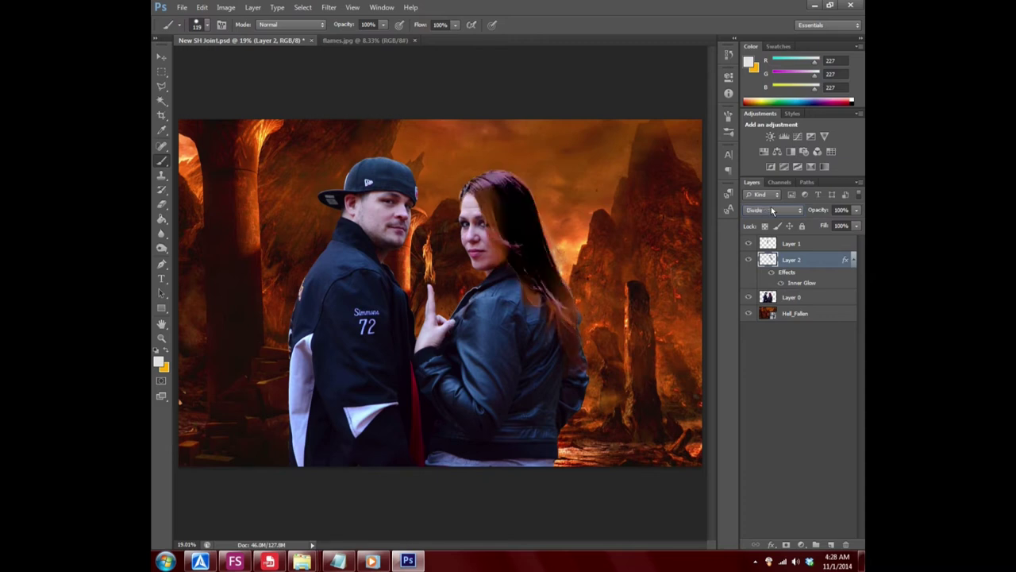
pyautogui.scroll(-2, 772, 210)
pyautogui.scroll(-2, 772, 210)
pyautogui.scroll(1, 771, 209)
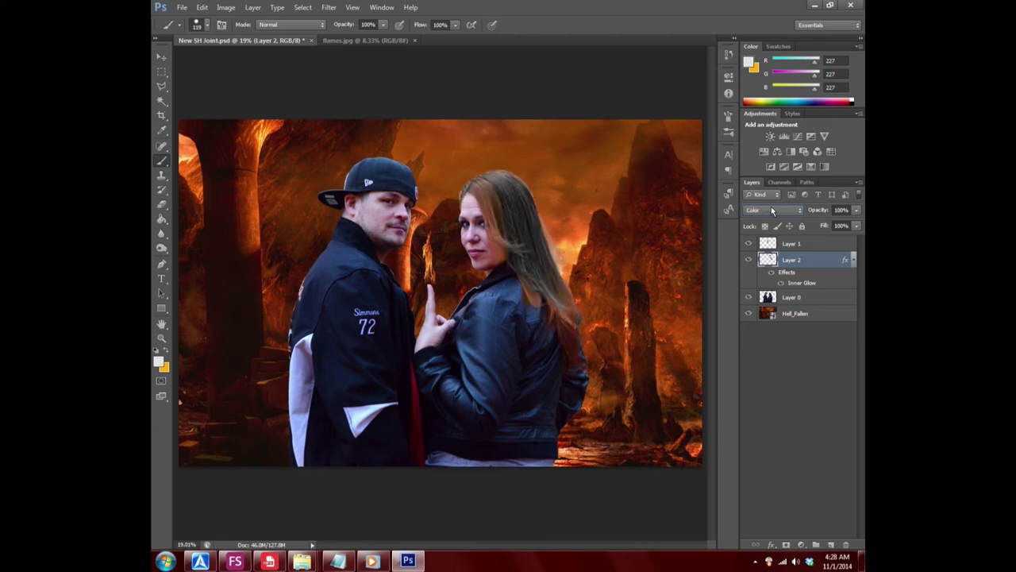
pyautogui.scroll(3, 770, 210)
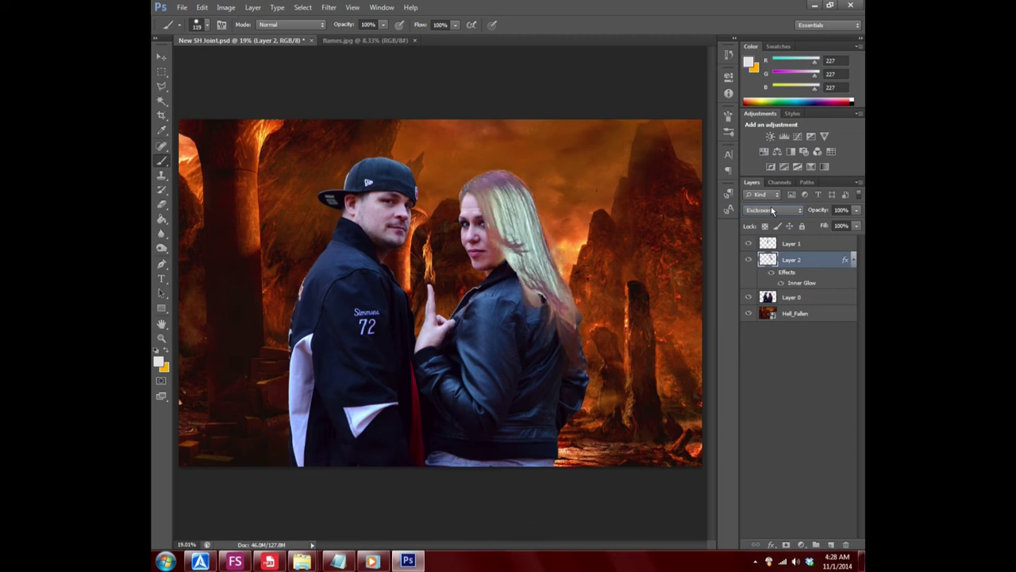
pyautogui.scroll(-1, 771, 210)
pyautogui.scroll(-1, 771, 210)
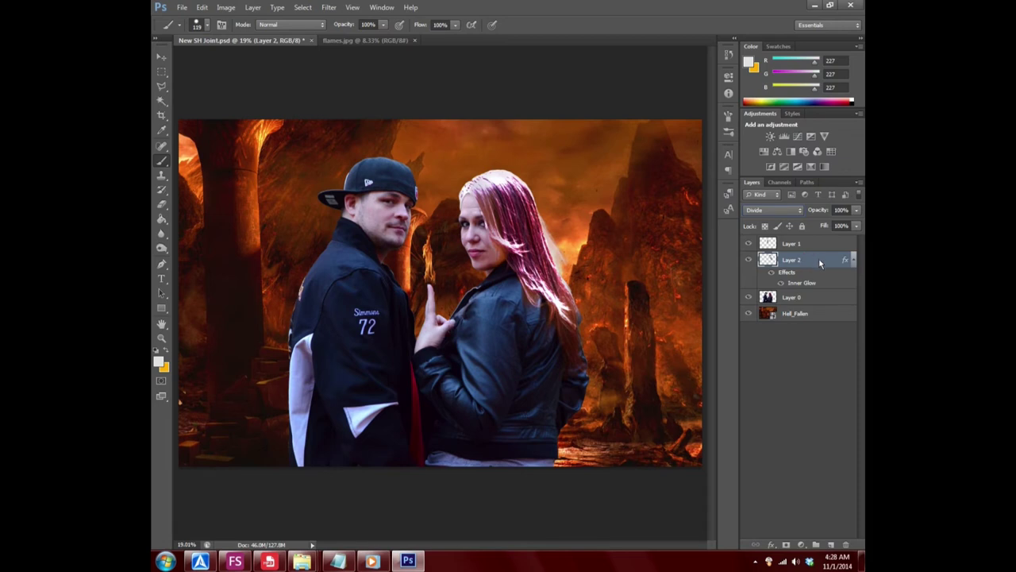
# - Delete Layer 2 and confirm the deletion
pyautogui.rightClick(820, 263)
pyautogui.click(738, 211)
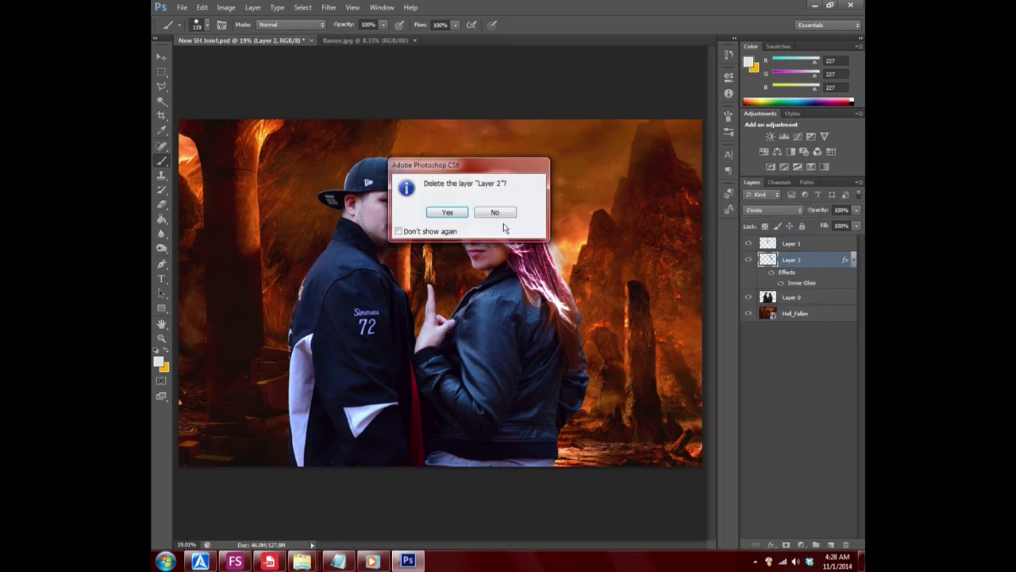
pyautogui.click(444, 212)
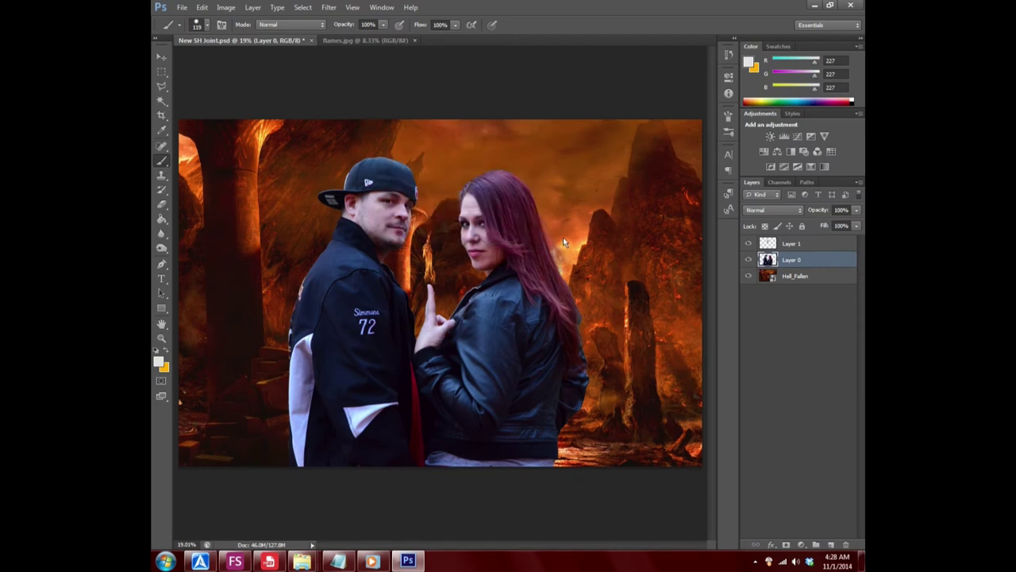
# - Open fire-k-572990.jpg from the desktop with Photoshop CS6 and maximize Photoshop
pyautogui.click(830, 5)
pyautogui.moveTo(498, 34); pyautogui.dragTo(455, 33)
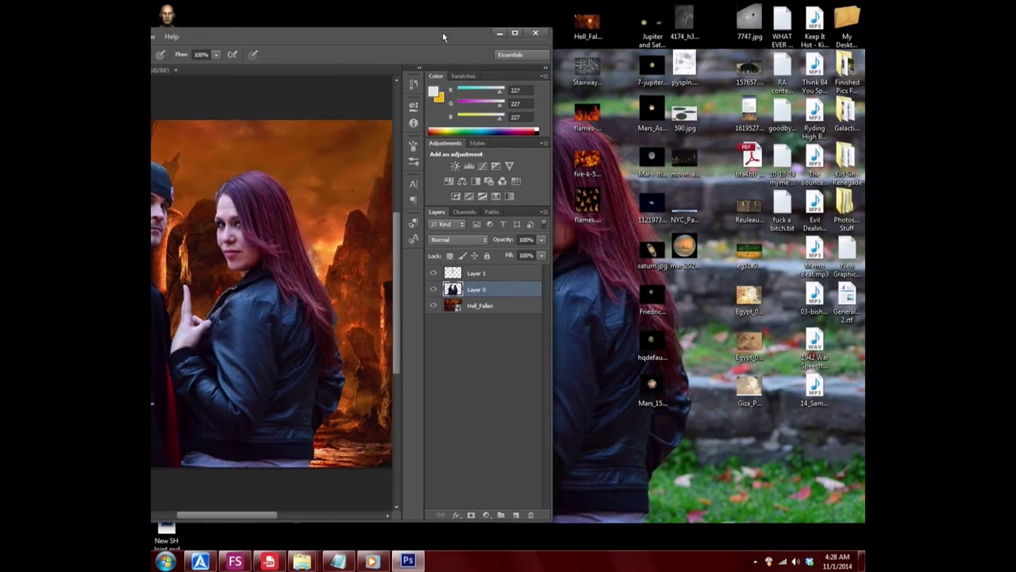
pyautogui.rightClick(585, 161)
pyautogui.moveTo(619, 280)
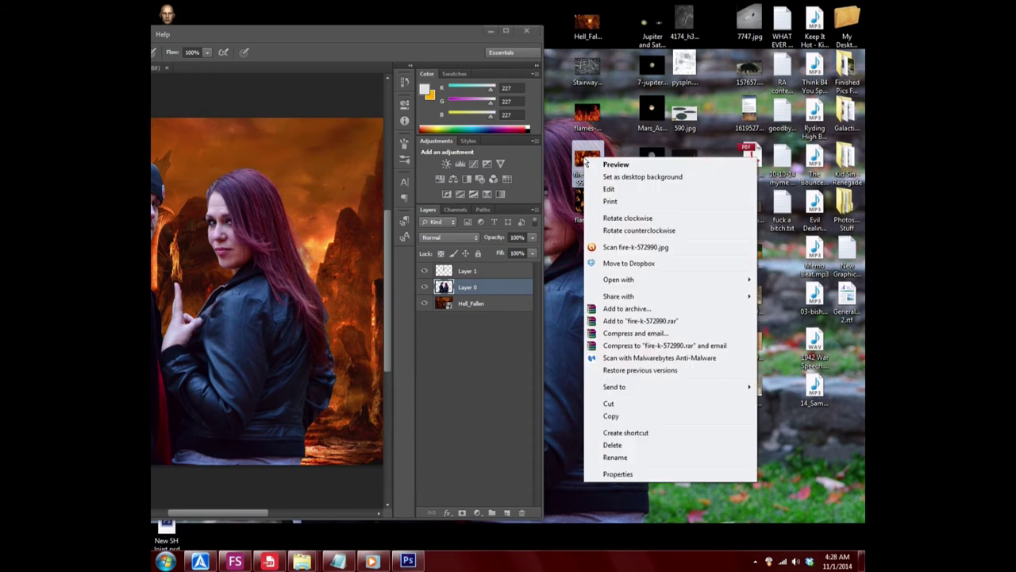
pyautogui.click(505, 279)
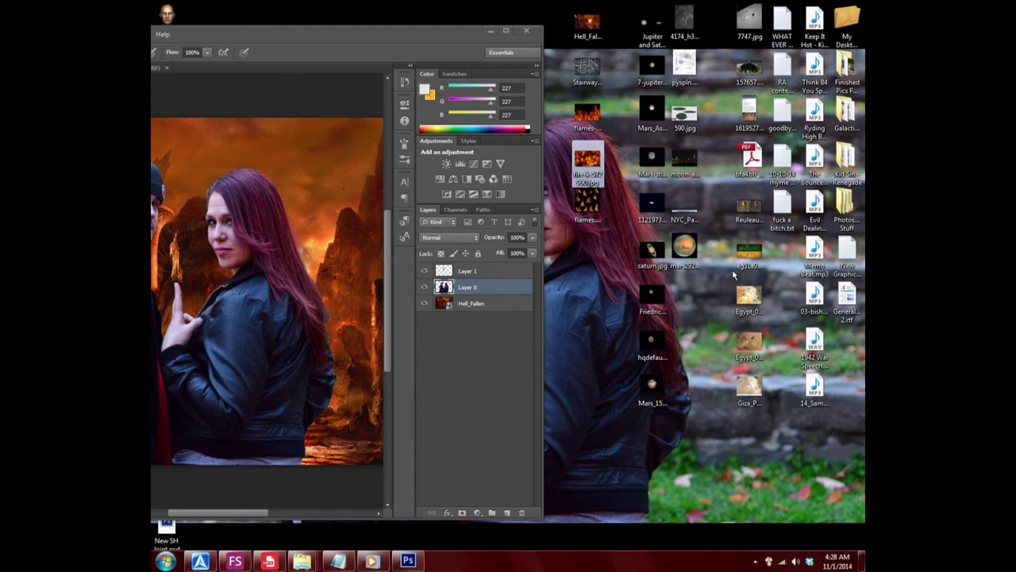
pyautogui.click(505, 30)
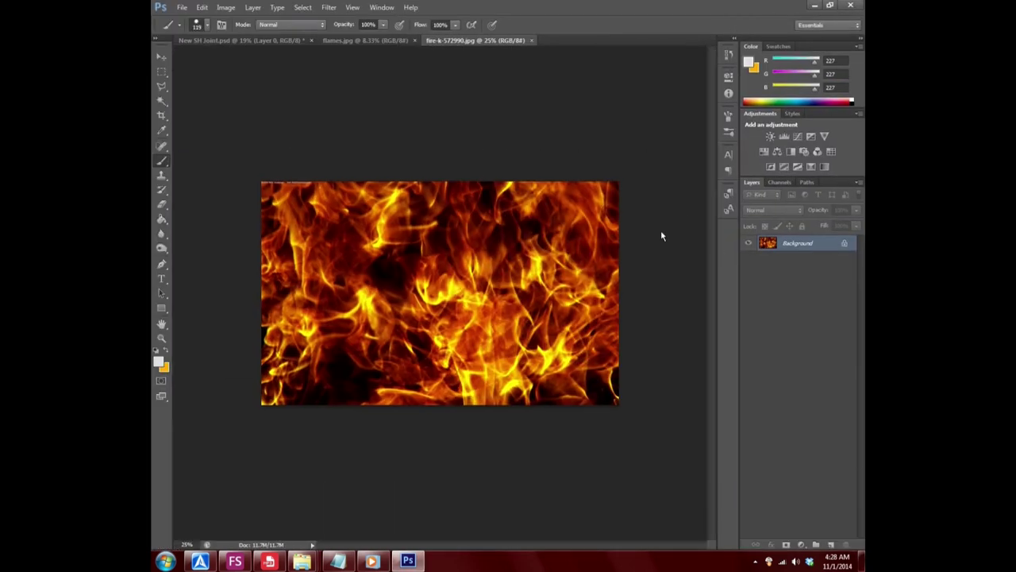
# - Select all of the fire image, copy it, and close its tab
pyautogui.click(302, 7)
pyautogui.click(311, 23)
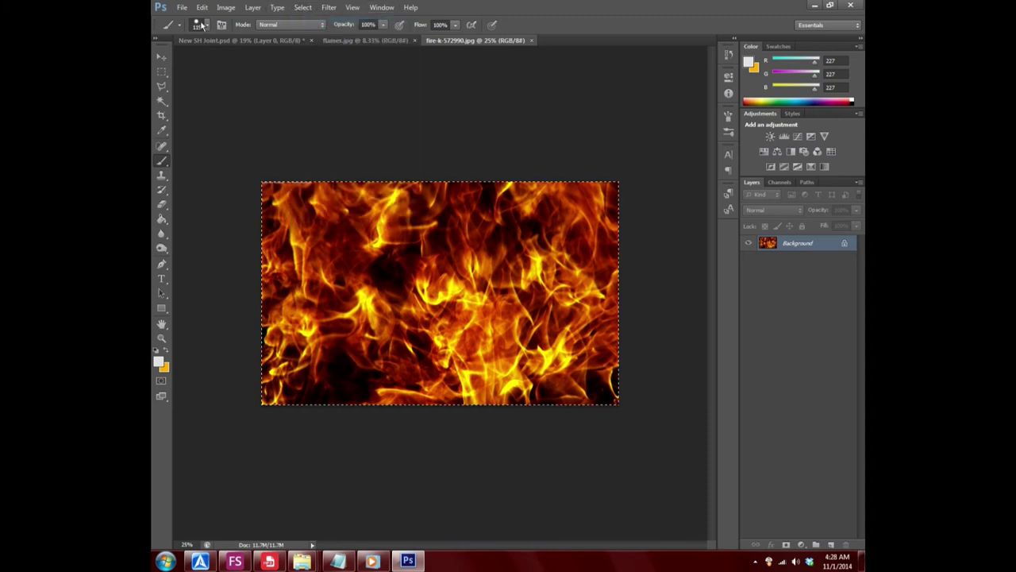
pyautogui.click(201, 8)
pyautogui.click(224, 80)
pyautogui.click(532, 40)
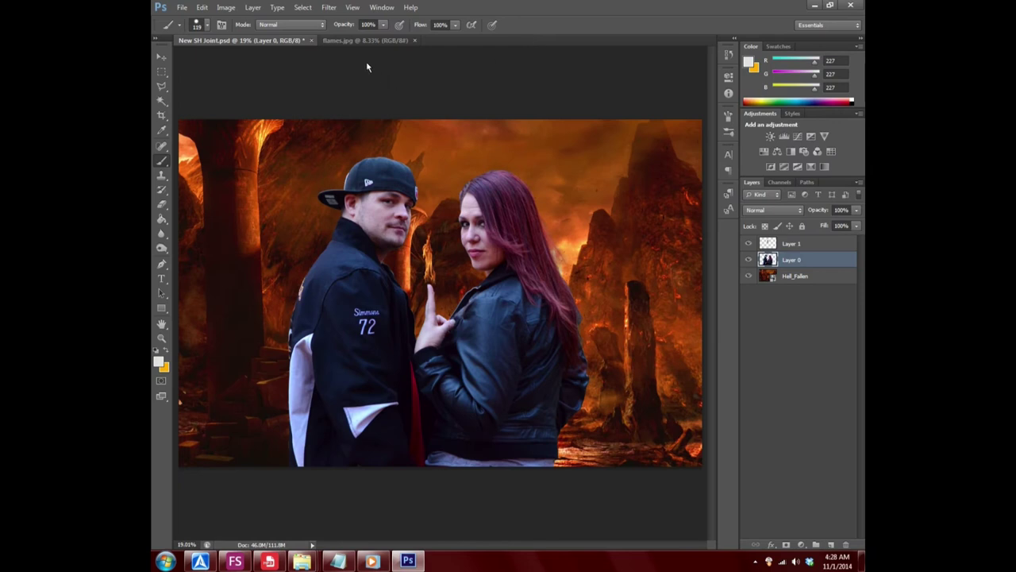
# - Paste the flames into the composite as a new layer above Layer 1
pyautogui.click(809, 244)
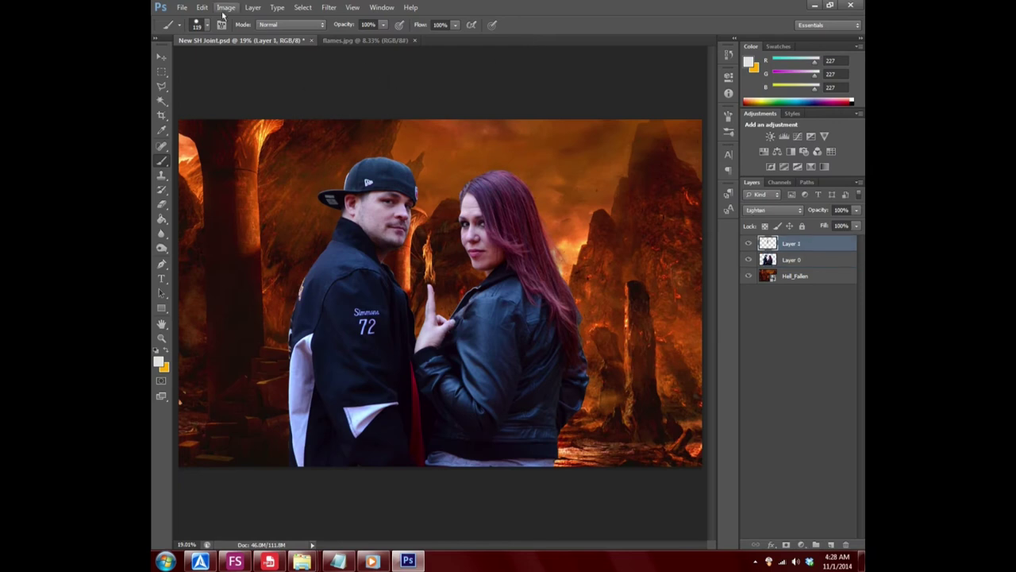
pyautogui.click(202, 7)
pyautogui.click(230, 106)
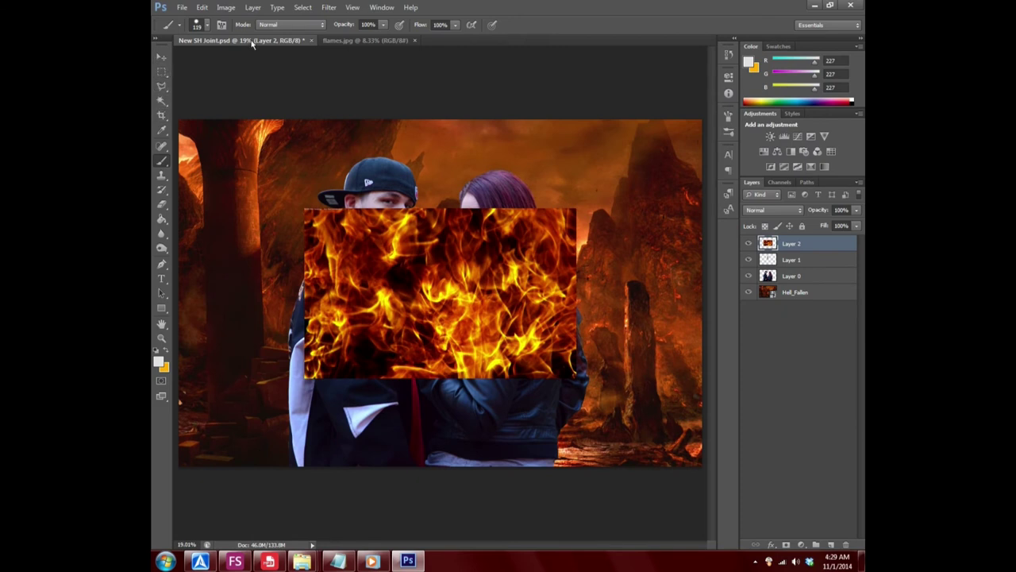
pyautogui.click(202, 7)
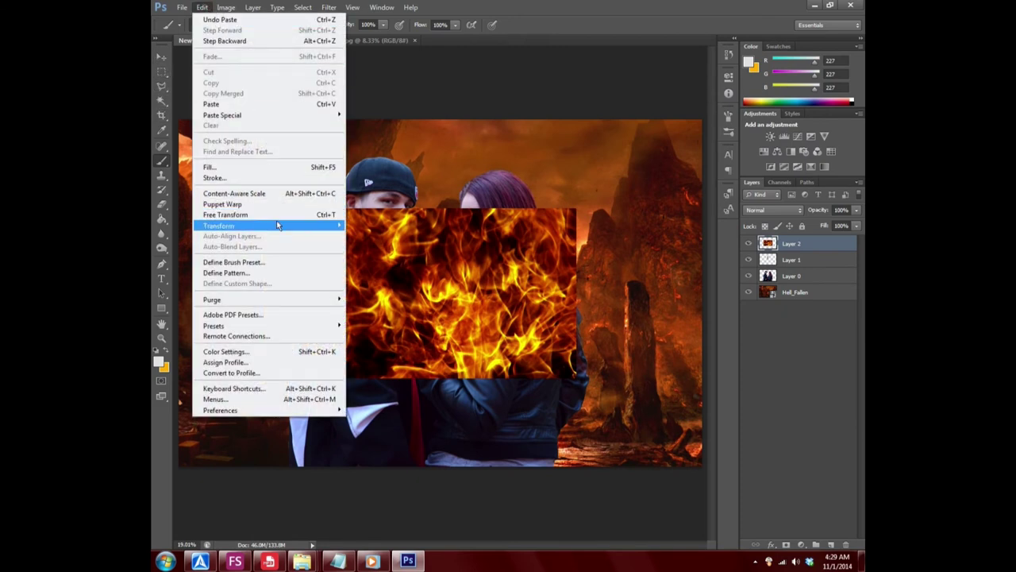
# - Flip the flames vertically, move them onto the woman, and set opacity to 44%
pyautogui.moveTo(219, 225)
pyautogui.click(403, 320)
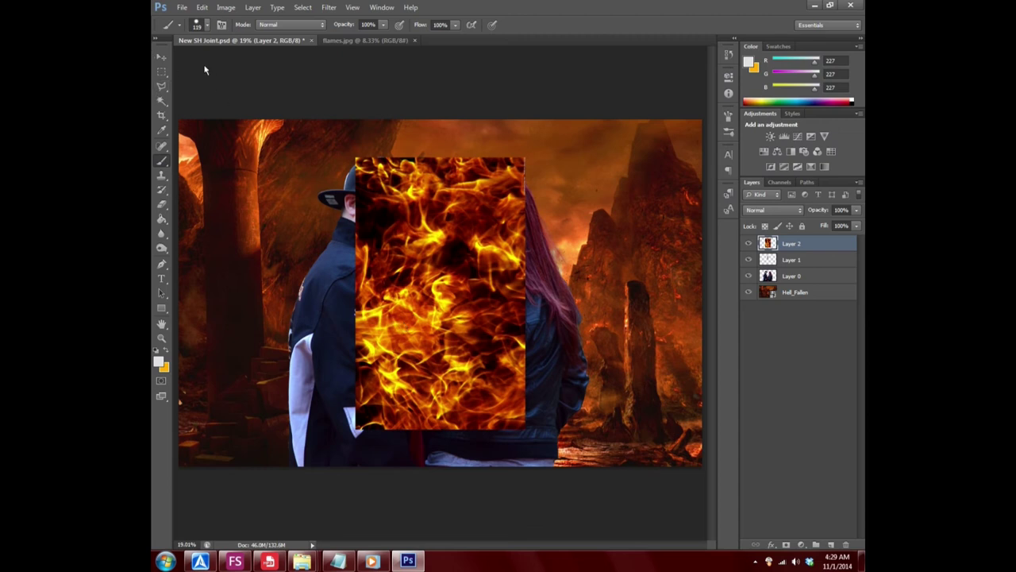
pyautogui.click(162, 57)
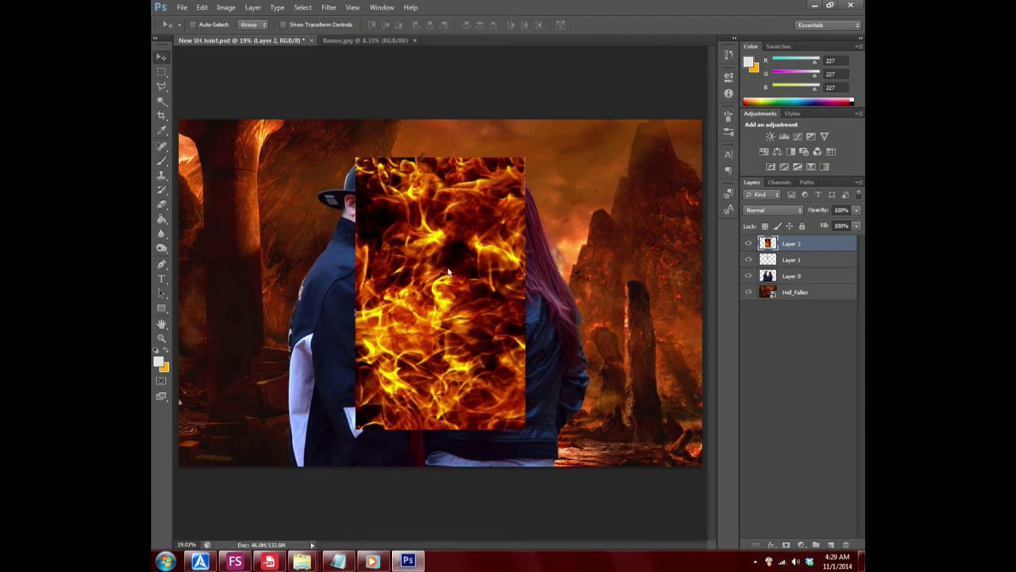
pyautogui.click(226, 7)
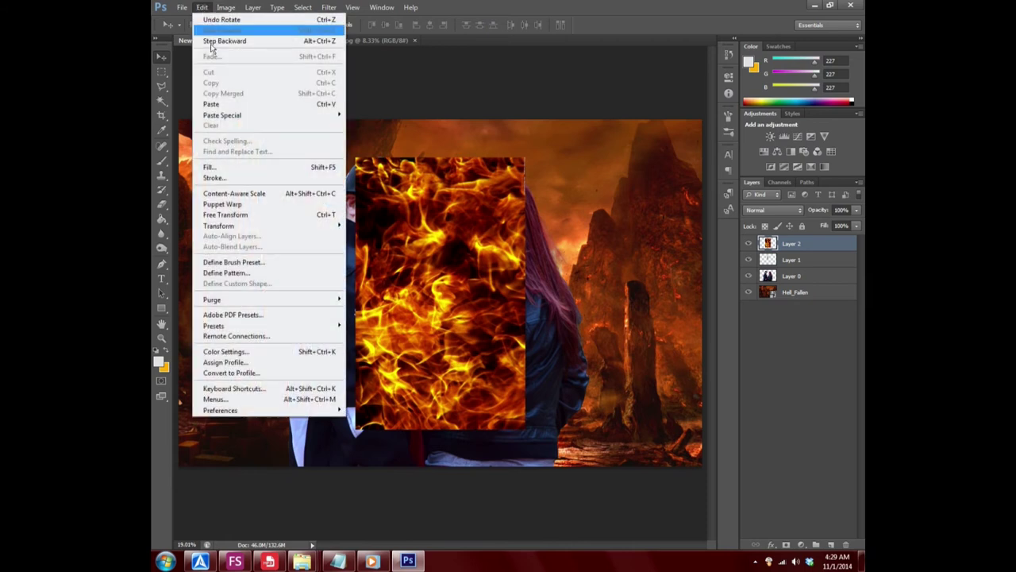
pyautogui.moveTo(268, 225)
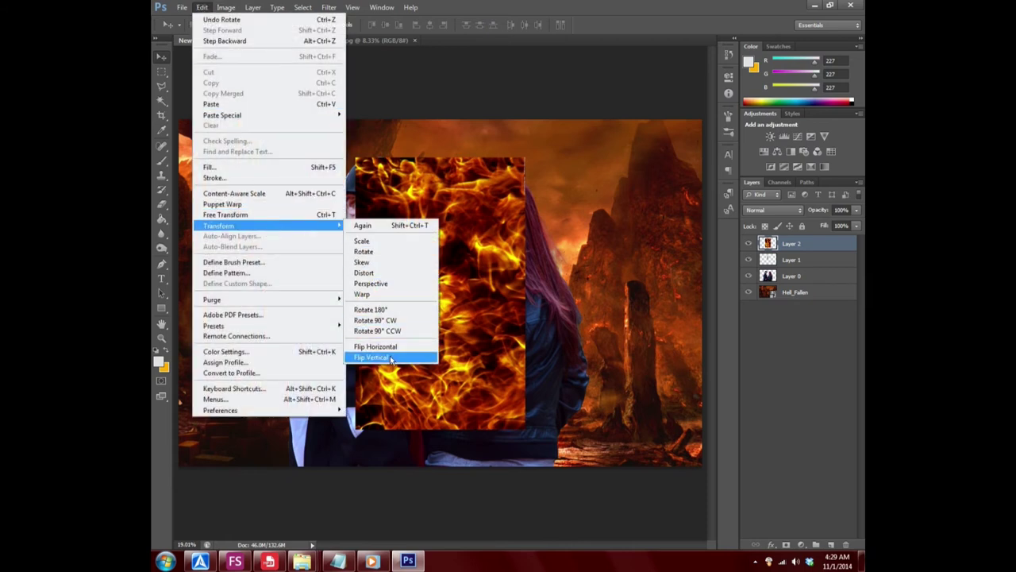
pyautogui.click(390, 361)
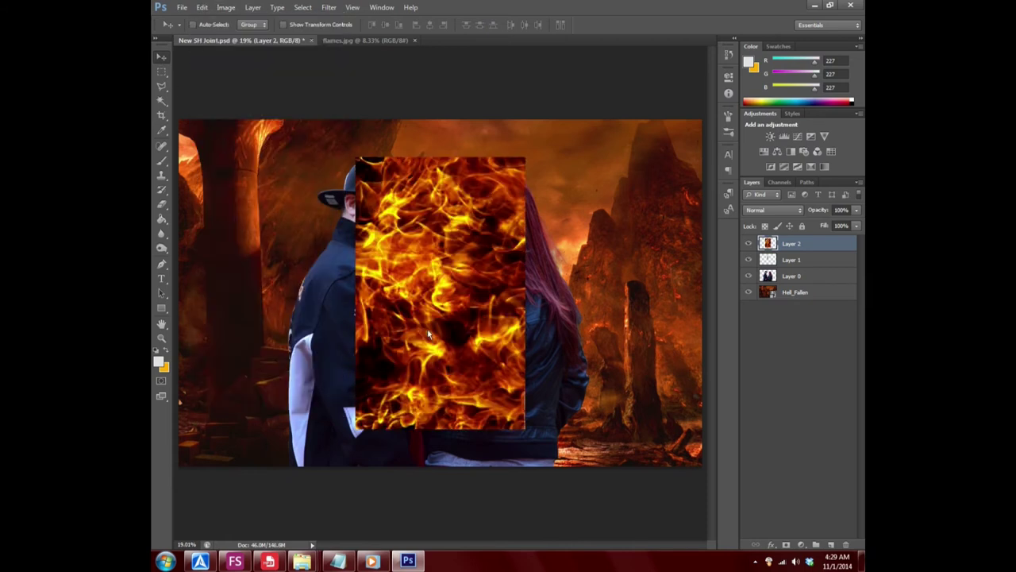
pyautogui.moveTo(427, 335); pyautogui.dragTo(511, 313)
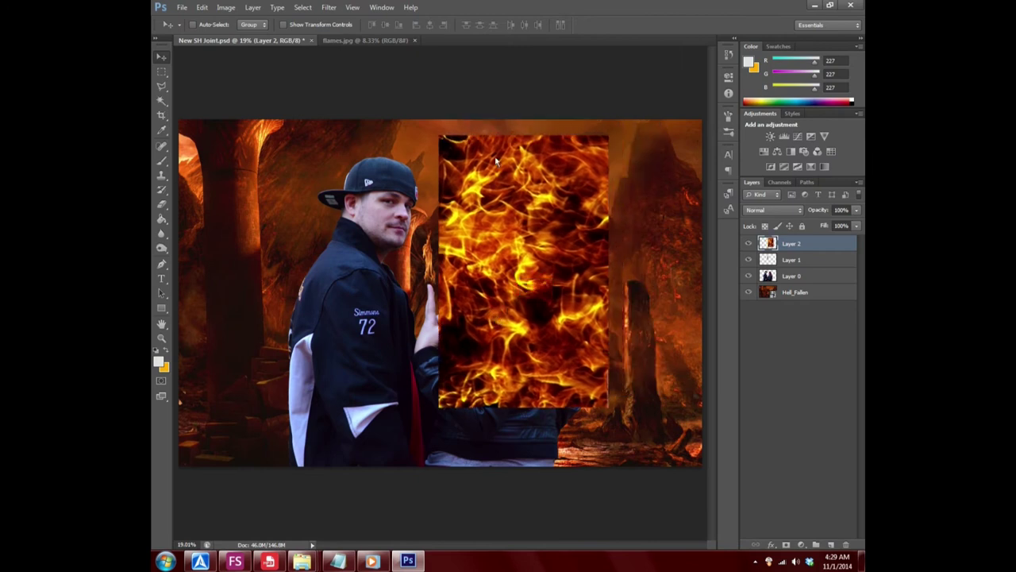
pyautogui.click(856, 210)
pyautogui.moveTo(855, 226); pyautogui.dragTo(832, 227)
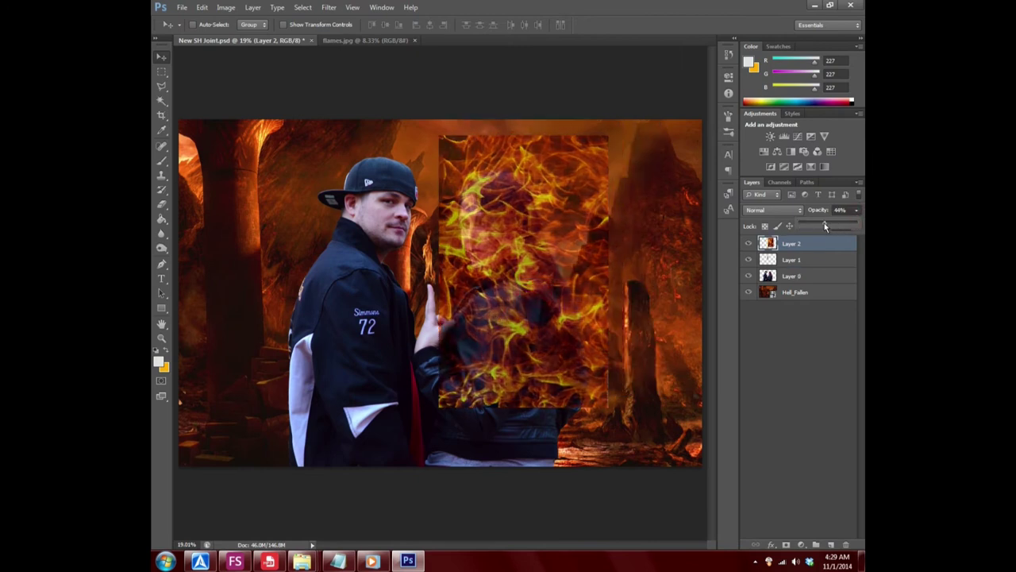
# - Scale the flames to about 74% × 78% over the woman's face and shoulder
pyautogui.click(202, 7)
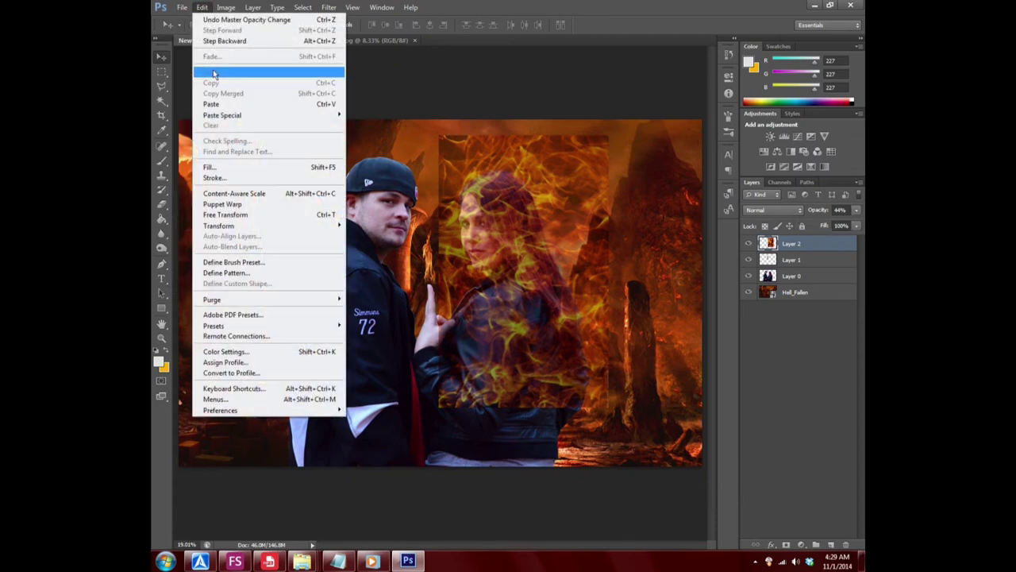
pyautogui.moveTo(218, 225)
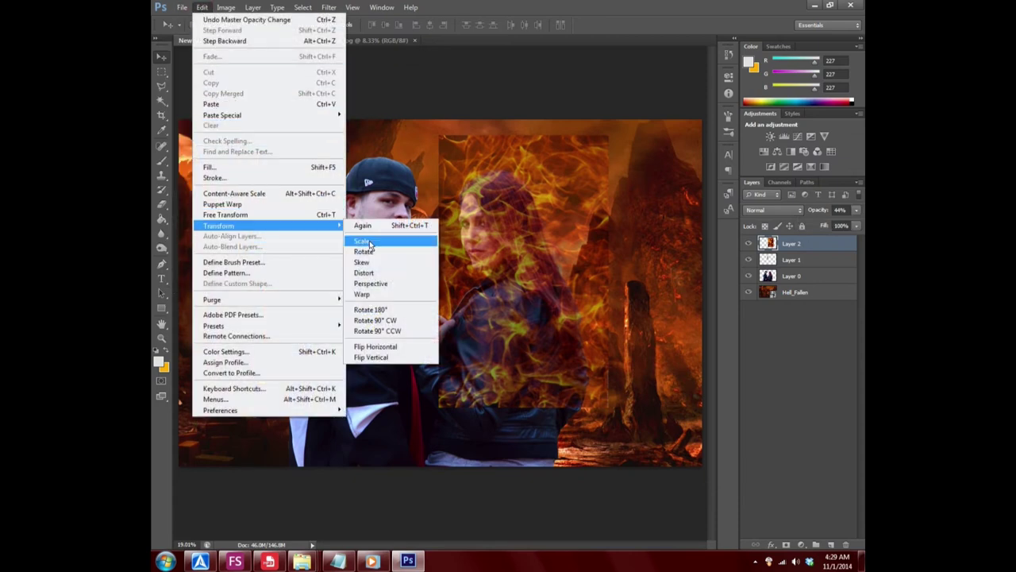
pyautogui.click(363, 240)
pyautogui.moveTo(441, 143); pyautogui.dragTo(466, 177)
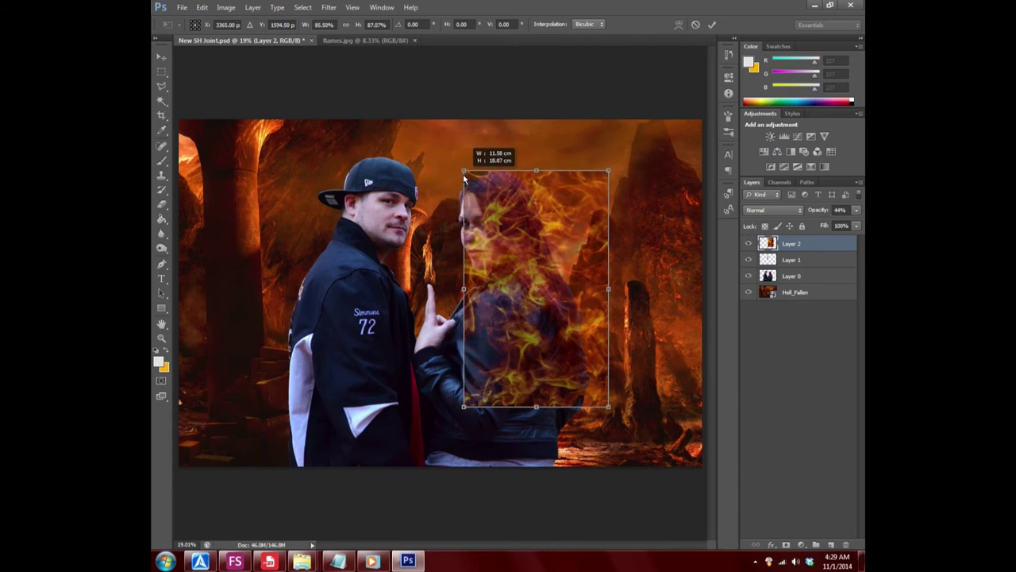
pyautogui.moveTo(608, 406)
pyautogui.mouseDown()
pyautogui.moveTo(602, 373)
pyautogui.moveTo(592, 387)
pyautogui.mouseUp()
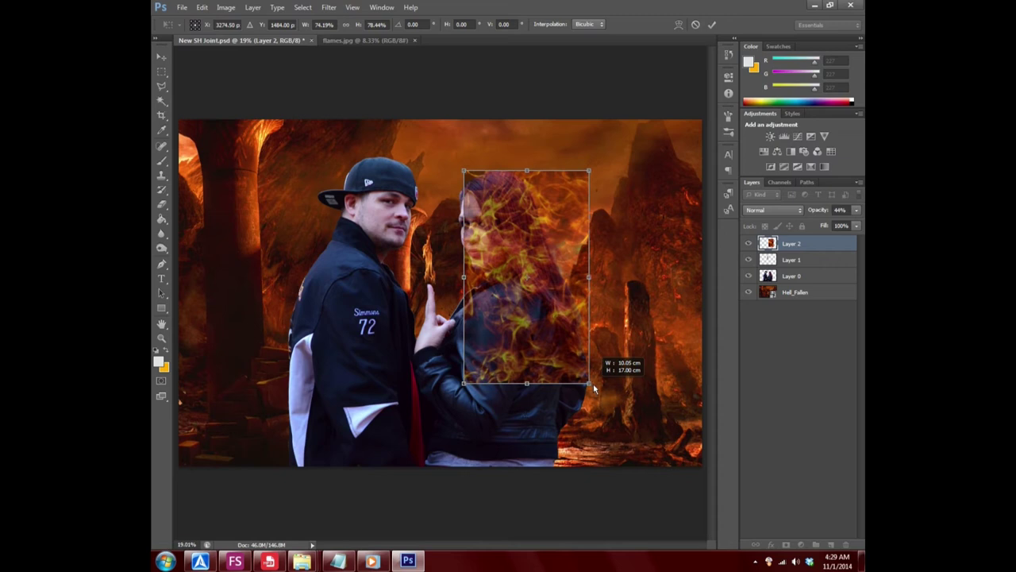
pyautogui.click(161, 57)
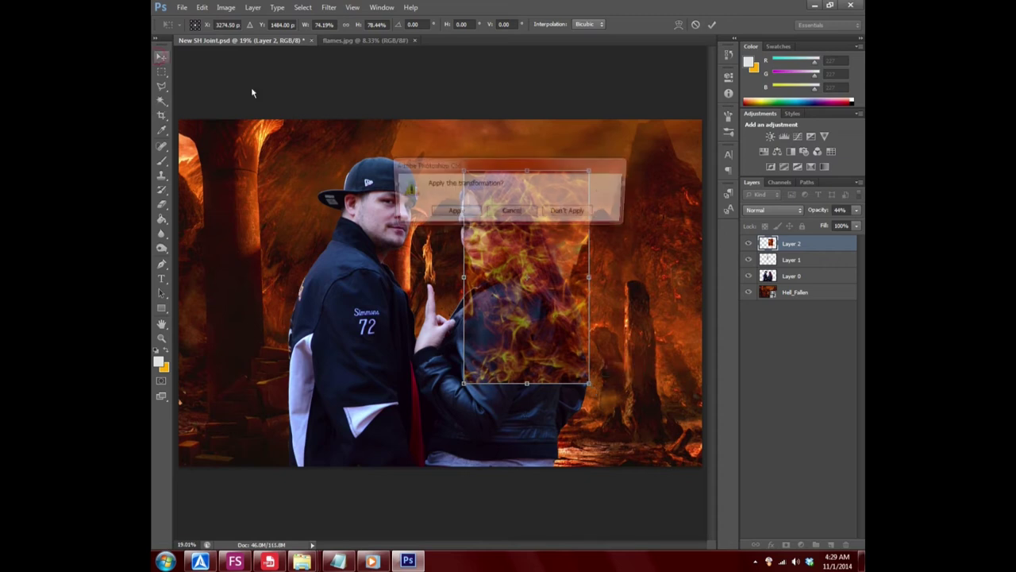
pyautogui.click(452, 211)
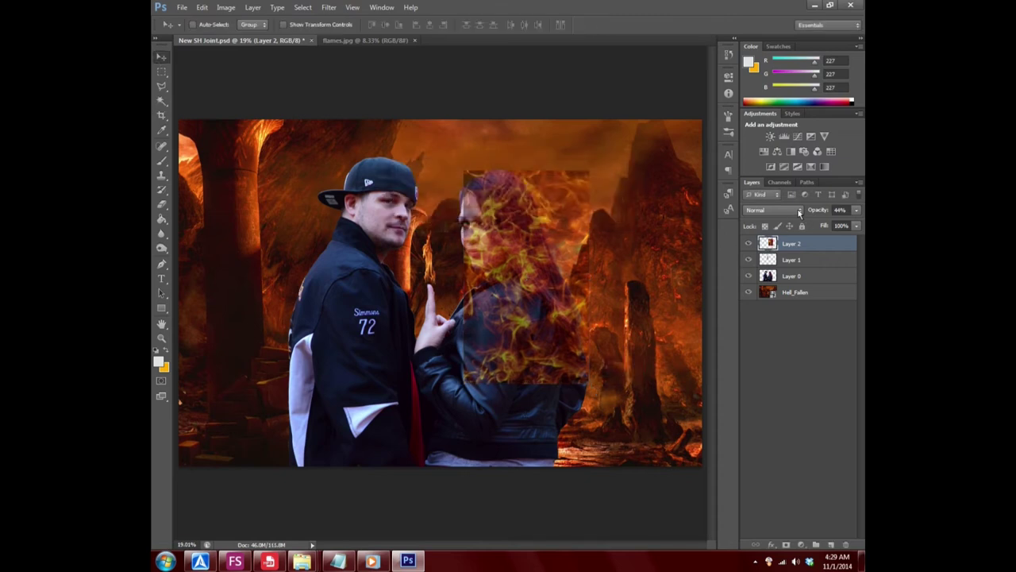
# - Restore Layer 2 to 100% opacity, try Dissolve blending, and nudge the flames slightly left
pyautogui.click(857, 211)
pyautogui.moveTo(829, 224); pyautogui.dragTo(860, 230)
pyautogui.click(788, 211)
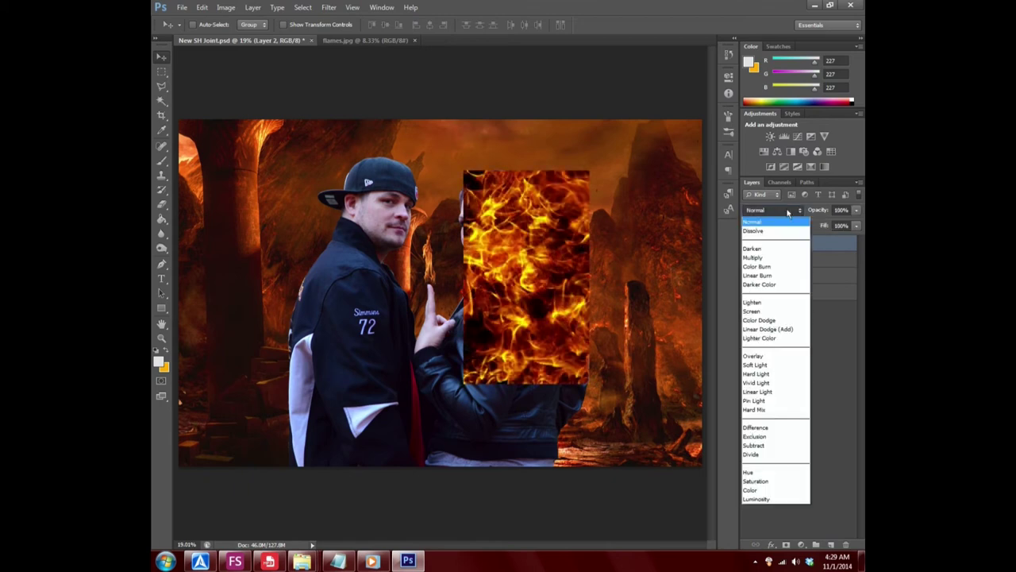
pyautogui.click(769, 230)
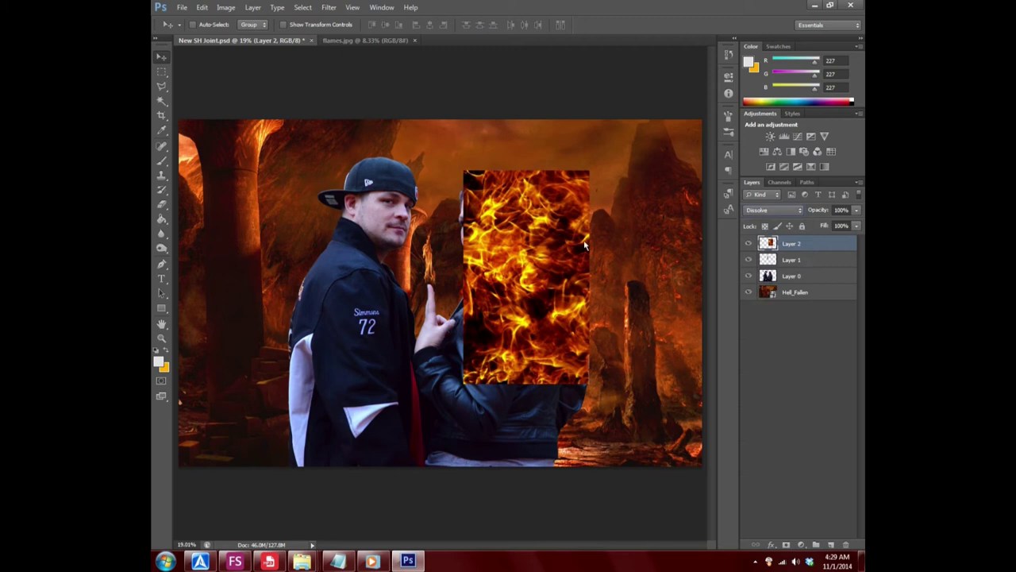
pyautogui.moveTo(574, 238); pyautogui.dragTo(570, 235)
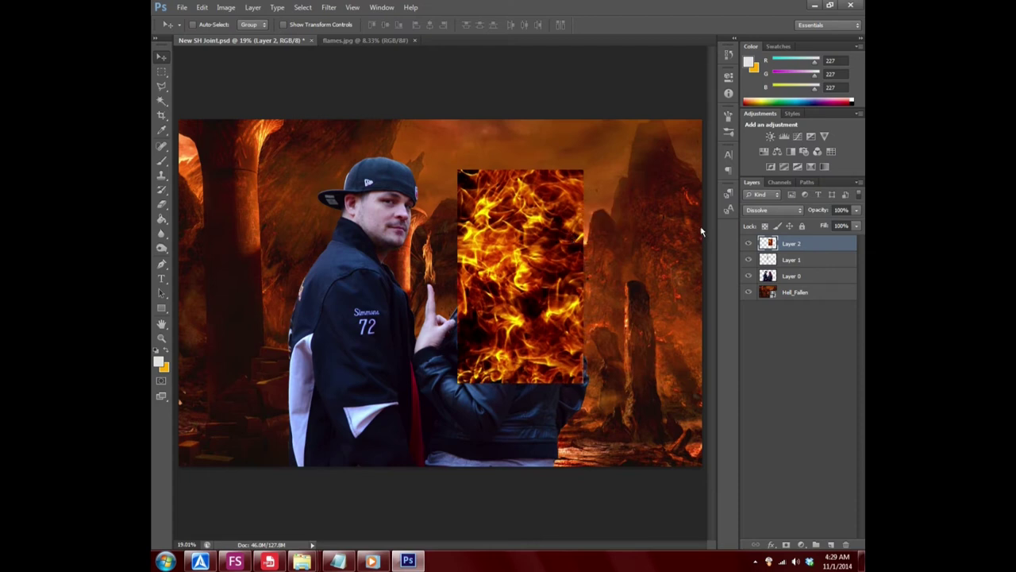
# - Cycle the flame layer through the blend modes from Normal and settle on Lighten
pyautogui.click(776, 209)
pyautogui.click(775, 220)
pyautogui.scroll(-1, 775, 211)
pyautogui.scroll(-1, 775, 212)
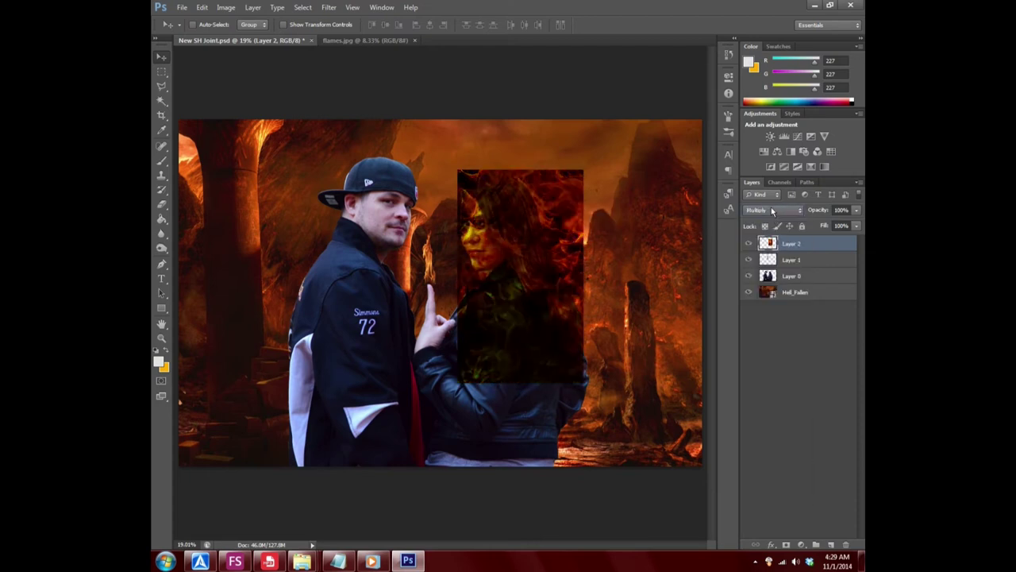
pyautogui.scroll(-1, 771, 211)
pyautogui.scroll(-2, 770, 212)
pyautogui.scroll(-1, 768, 213)
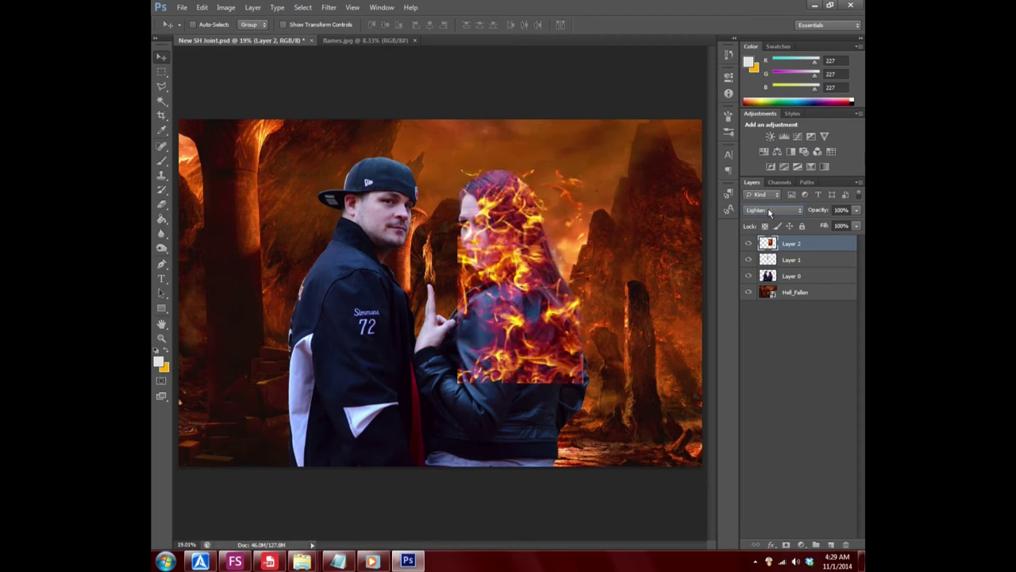
pyautogui.scroll(-1, 769, 212)
pyautogui.scroll(-1, 768, 213)
pyautogui.scroll(-1, 769, 212)
pyautogui.scroll(-1, 768, 212)
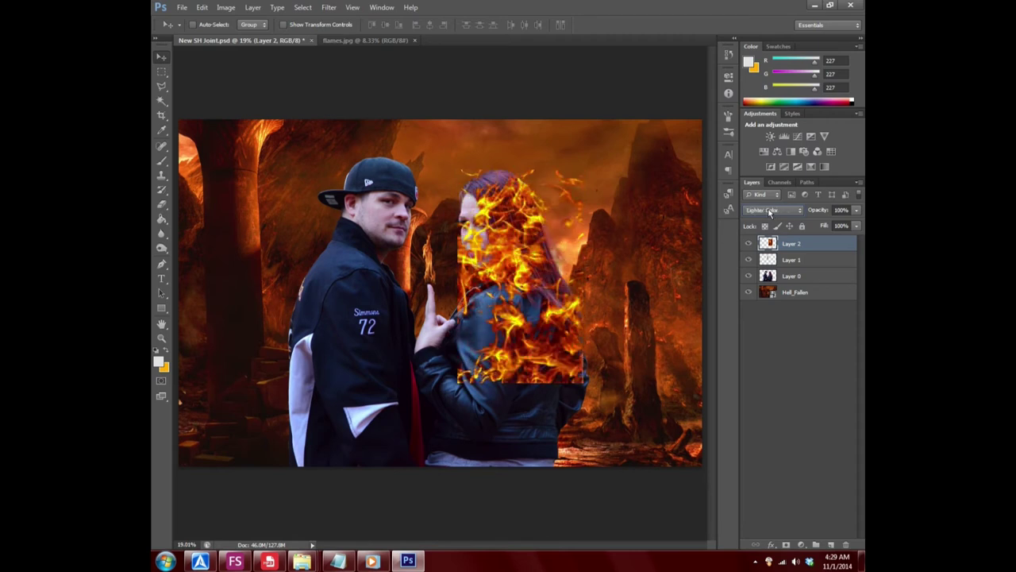
pyautogui.scroll(-1, 769, 211)
pyautogui.scroll(-1, 768, 212)
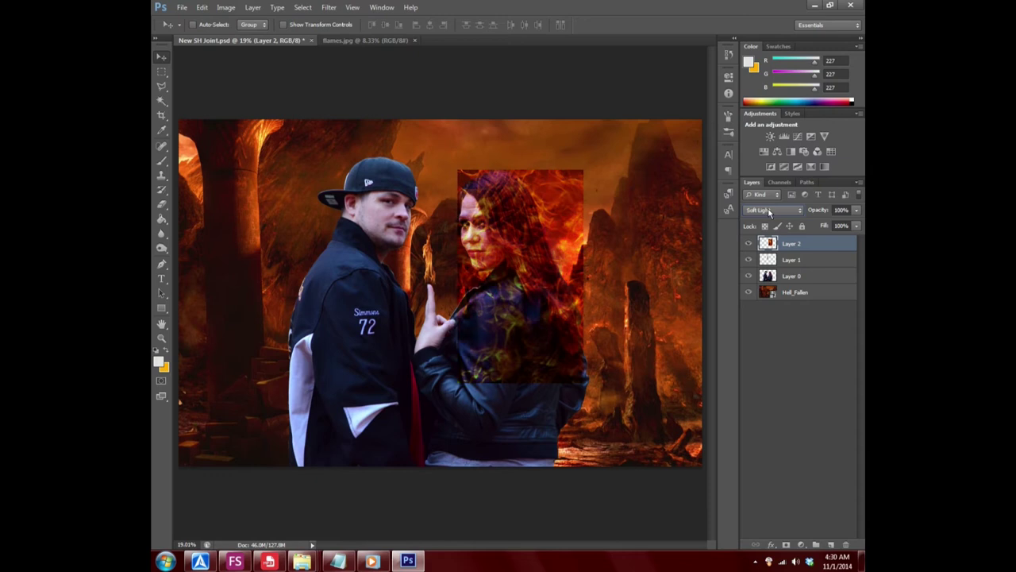
pyautogui.scroll(-1, 769, 212)
pyautogui.scroll(-1, 769, 212)
pyautogui.scroll(-2, 769, 212)
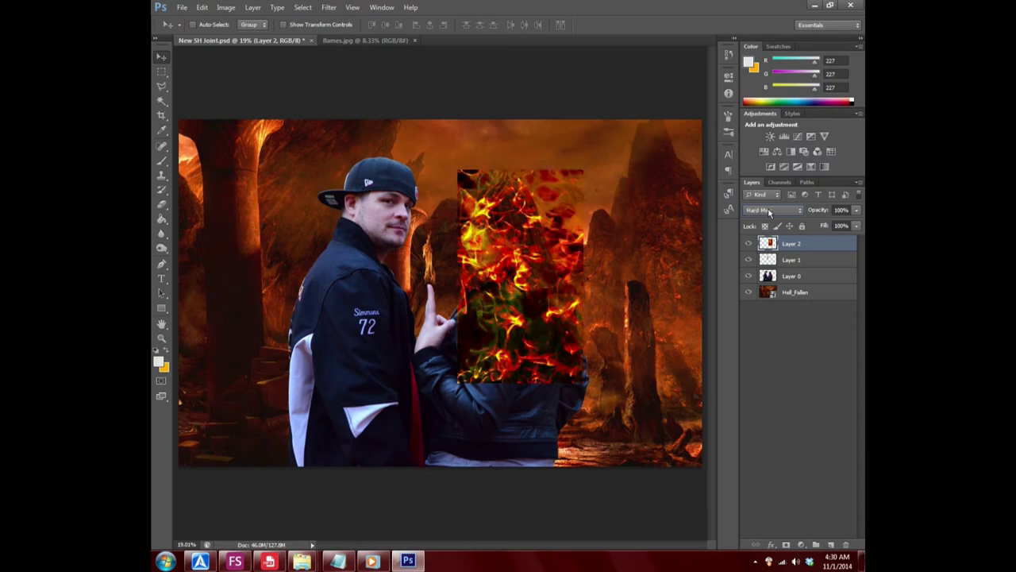
pyautogui.scroll(-2, 769, 212)
pyautogui.scroll(-2, 769, 212)
pyautogui.scroll(-3, 768, 208)
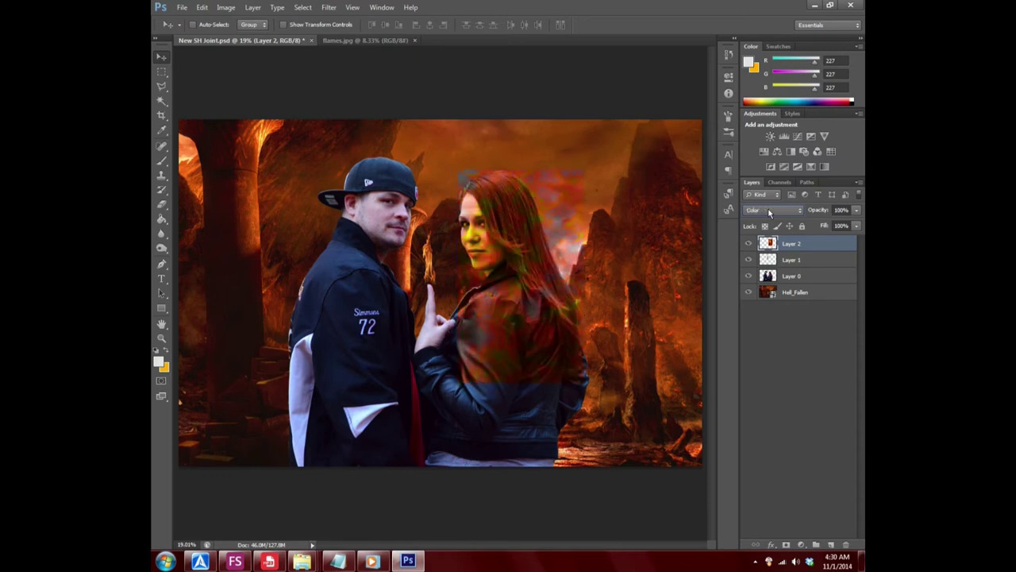
pyautogui.scroll(-1, 768, 207)
pyautogui.scroll(-1, 767, 208)
pyautogui.scroll(-3, 768, 208)
pyautogui.scroll(-1, 768, 207)
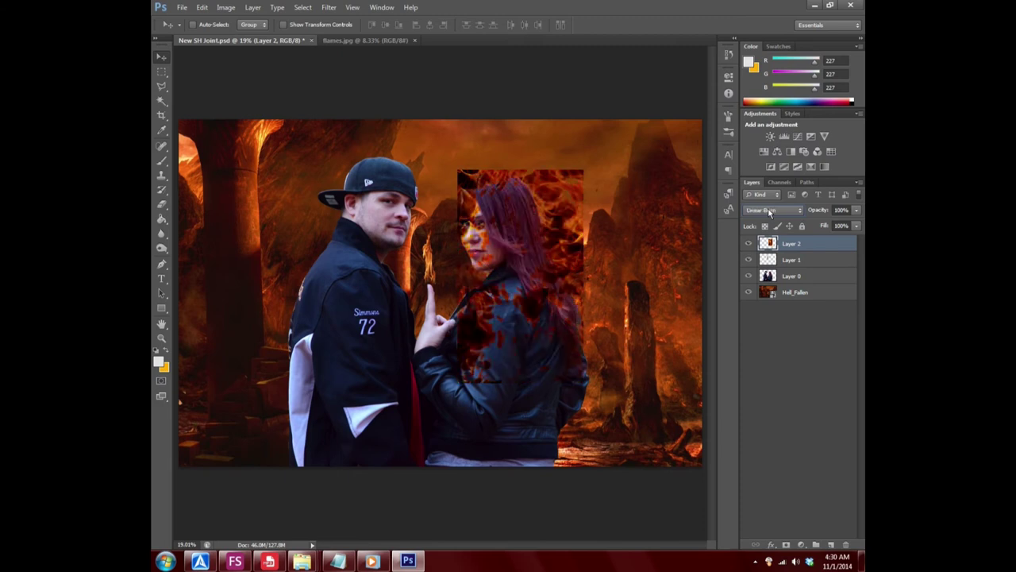
pyautogui.scroll(5, 768, 212)
pyautogui.scroll(-2, 773, 210)
pyautogui.scroll(-2, 772, 208)
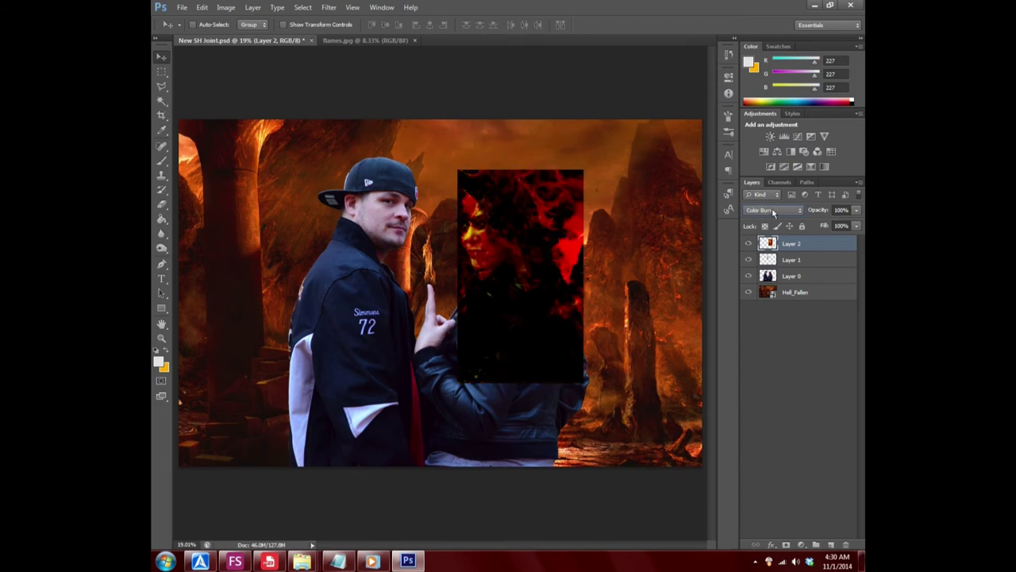
pyautogui.scroll(-1, 772, 207)
pyautogui.scroll(-1, 773, 209)
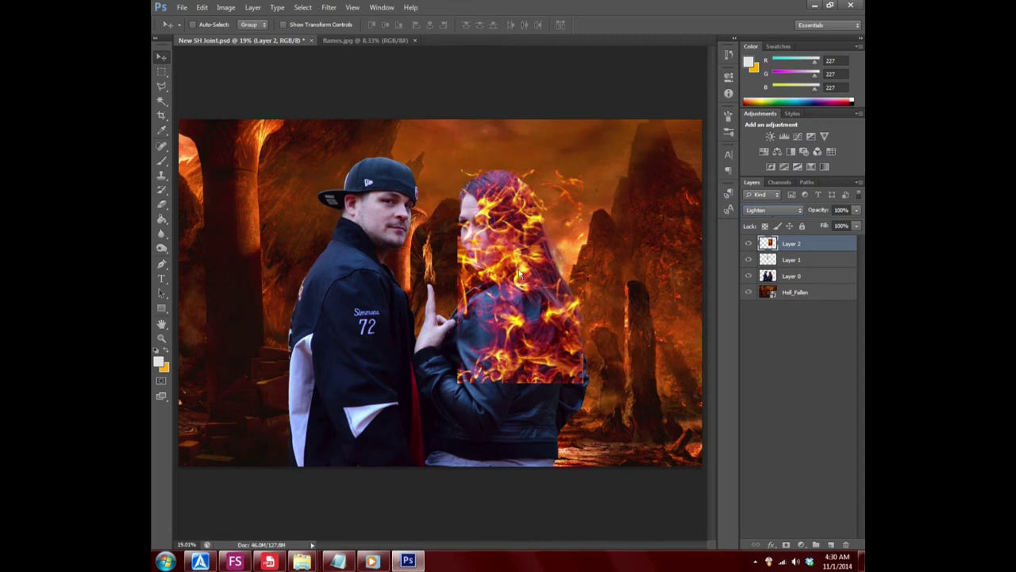
# - Drag the flames up over the woman's hair, then undo the last move
pyautogui.moveTo(520, 276)
pyautogui.mouseDown()
pyautogui.moveTo(513, 217)
pyautogui.moveTo(494, 256)
pyautogui.mouseUp()
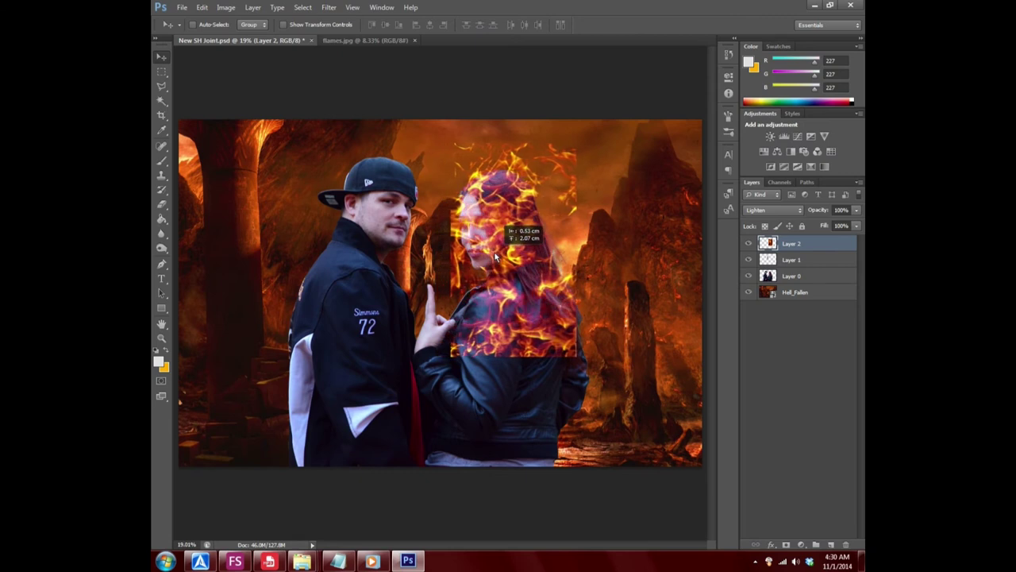
pyautogui.moveTo(494, 255); pyautogui.dragTo(501, 262)
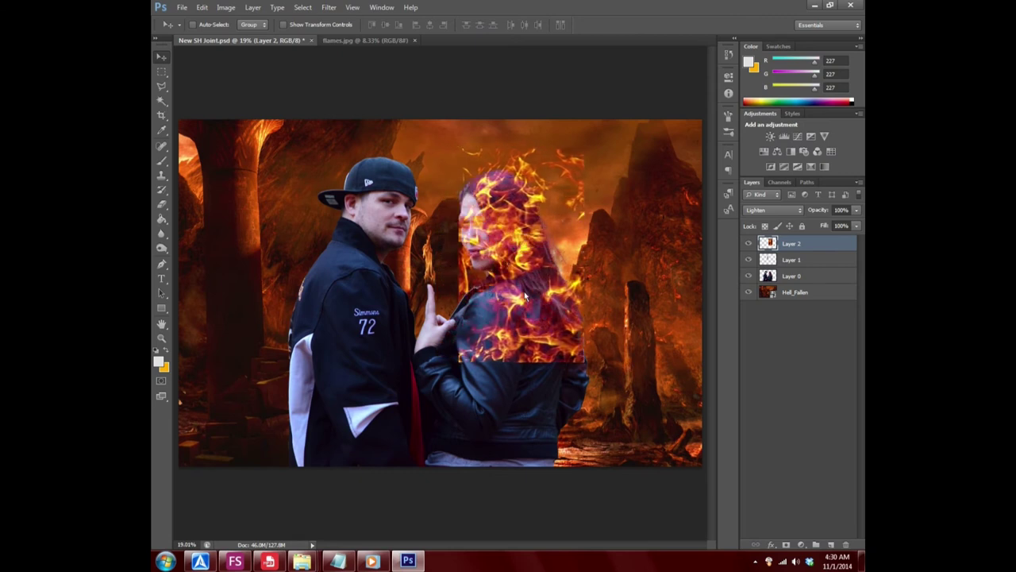
pyautogui.moveTo(524, 295); pyautogui.dragTo(519, 233)
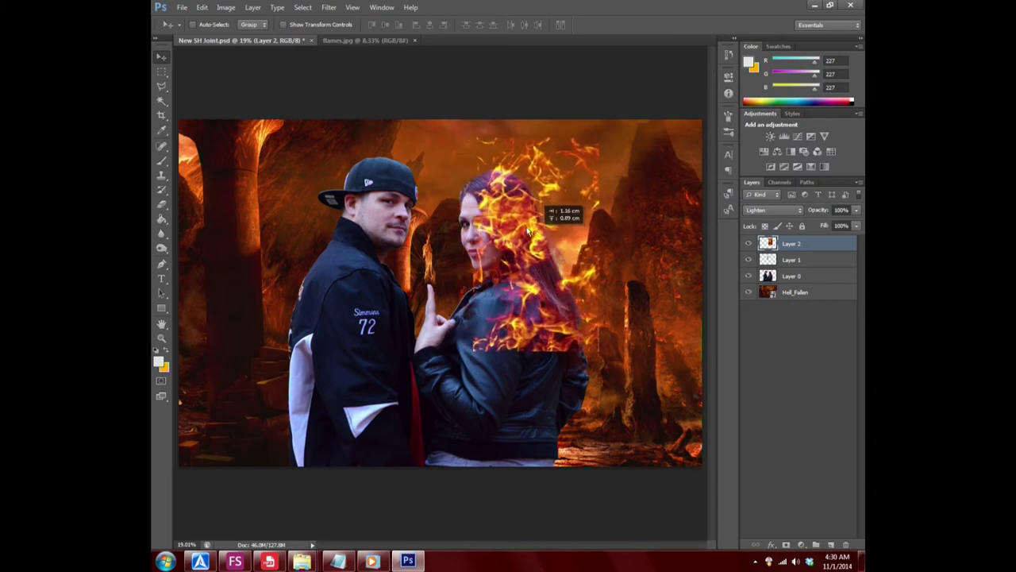
pyautogui.moveTo(519, 233); pyautogui.dragTo(534, 264)
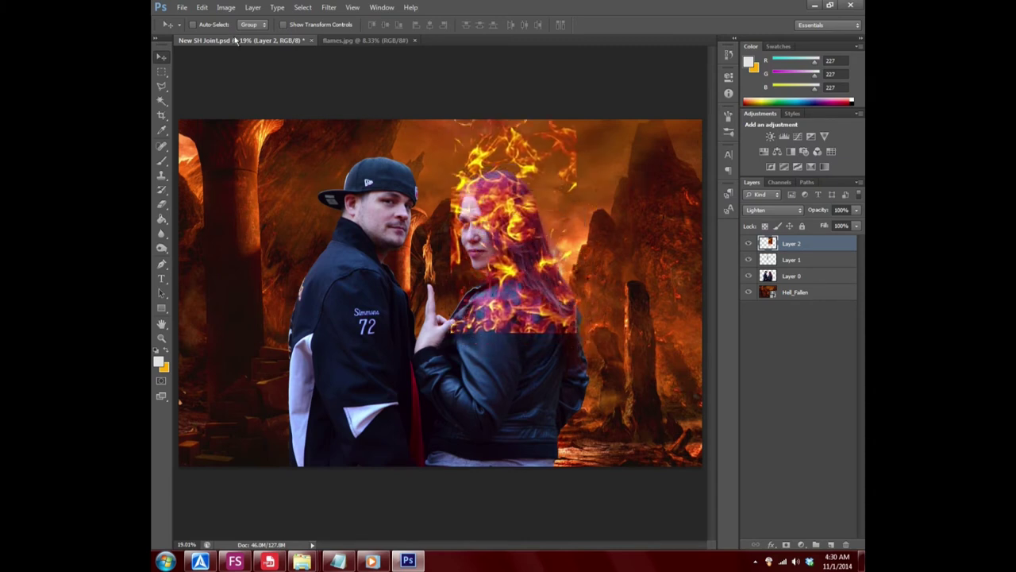
pyautogui.click(202, 7)
# - Enlarge the flame layer to about 122.66% width and apply the transformation
pyautogui.click(224, 41)
pyautogui.click(199, 8)
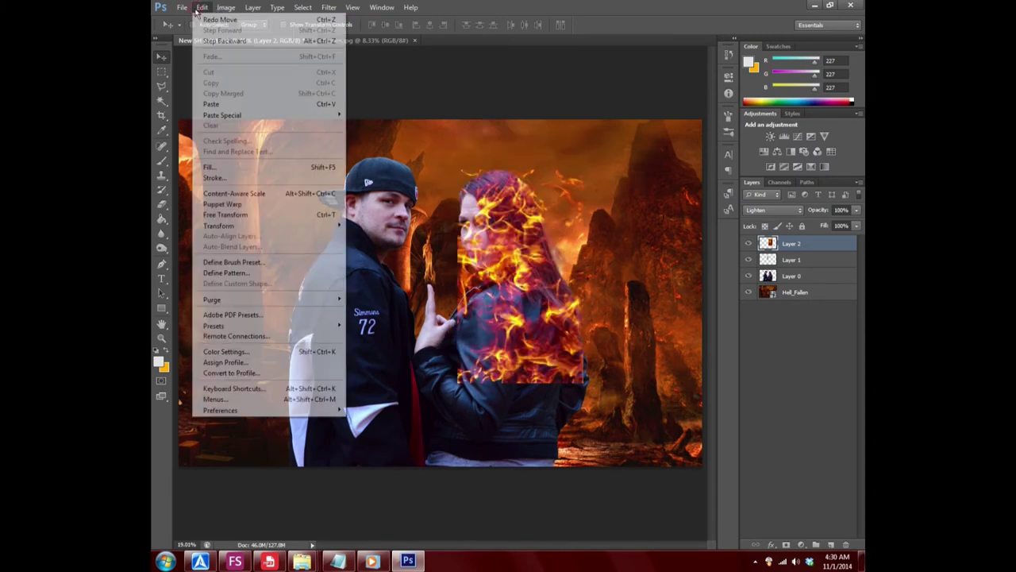
pyautogui.click(373, 237)
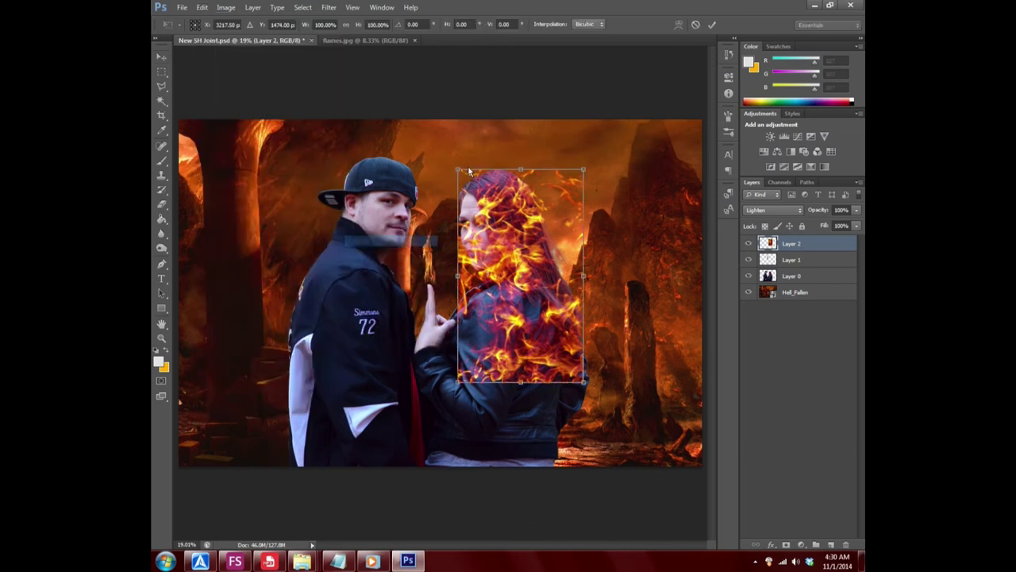
pyautogui.moveTo(458, 169); pyautogui.dragTo(445, 147)
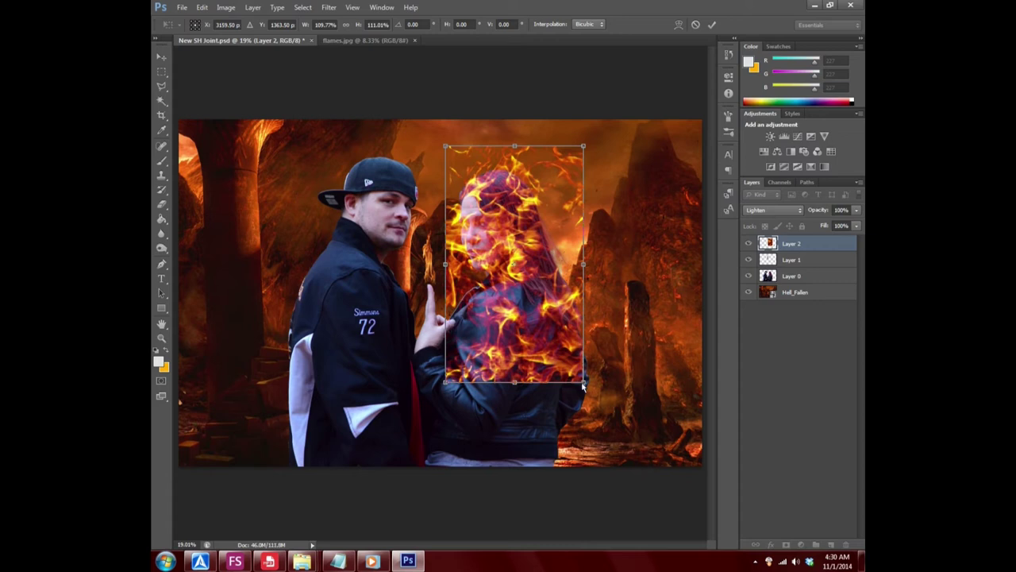
pyautogui.moveTo(583, 385); pyautogui.dragTo(600, 387)
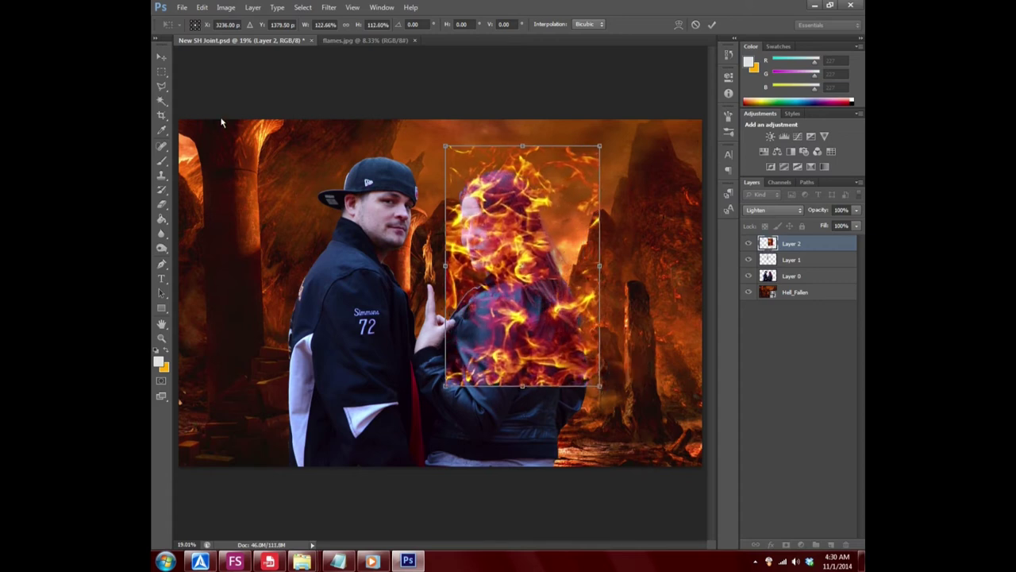
pyautogui.click(161, 57)
pyautogui.click(456, 214)
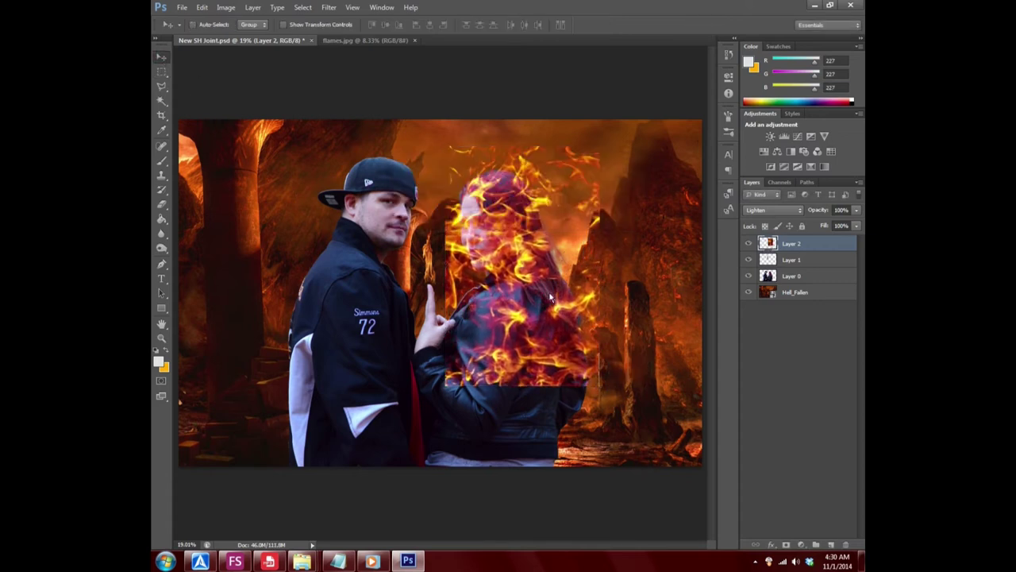
# - Shift the enlarged flames up and slightly right over her hair
pyautogui.moveTo(549, 297)
pyautogui.mouseDown()
pyautogui.moveTo(557, 251)
pyautogui.moveTo(546, 297)
pyautogui.moveTo(554, 291)
pyautogui.mouseUp()
pyautogui.moveTo(553, 276)
pyautogui.mouseDown()
pyautogui.moveTo(544, 295)
pyautogui.moveTo(557, 259)
pyautogui.moveTo(552, 192)
pyautogui.moveTo(560, 229)
pyautogui.moveTo(544, 242)
pyautogui.moveTo(562, 267)
pyautogui.moveTo(546, 270)
pyautogui.moveTo(550, 259)
pyautogui.moveTo(576, 306)
pyautogui.moveTo(552, 305)
pyautogui.moveTo(491, 182)
pyautogui.moveTo(516, 192)
pyautogui.moveTo(533, 277)
pyautogui.moveTo(565, 295)
pyautogui.moveTo(559, 257)
pyautogui.mouseUp()
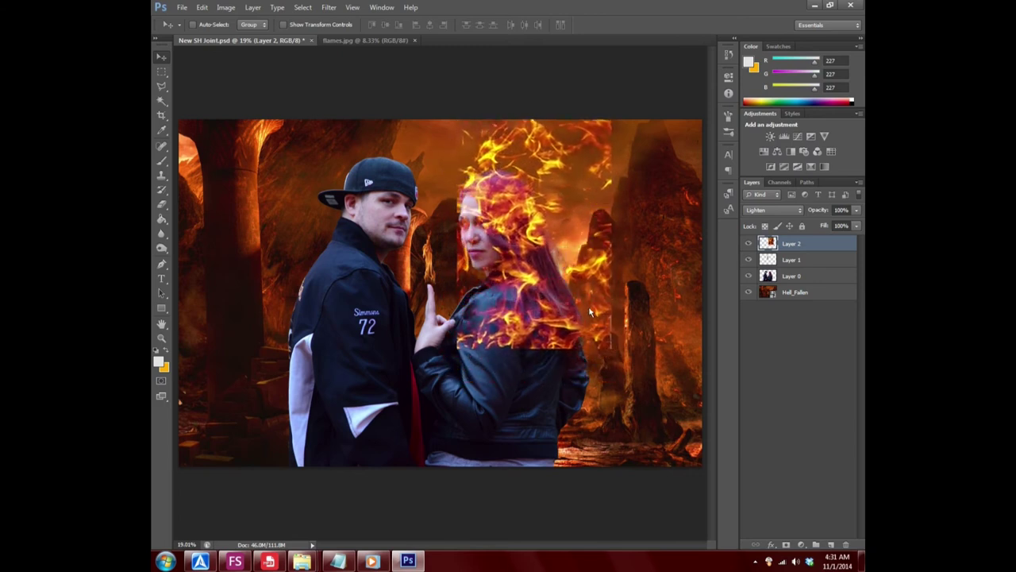
pyautogui.moveTo(549, 304)
pyautogui.mouseDown()
pyautogui.moveTo(556, 285)
pyautogui.moveTo(545, 277)
pyautogui.mouseUp()
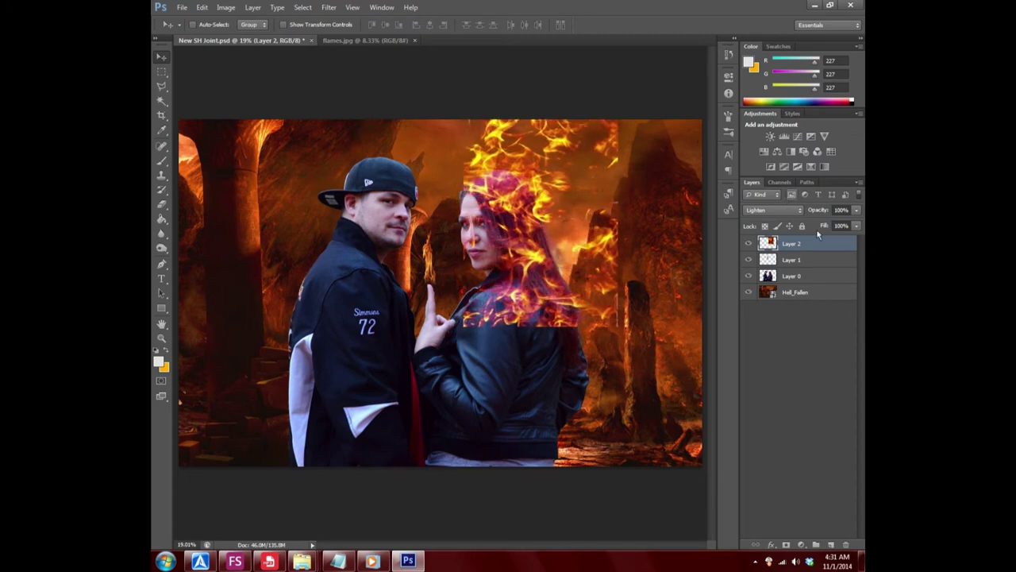
# - Add a layer mask to Layer 2 and set up a larger, 0%-hardness brush
pyautogui.click(787, 547)
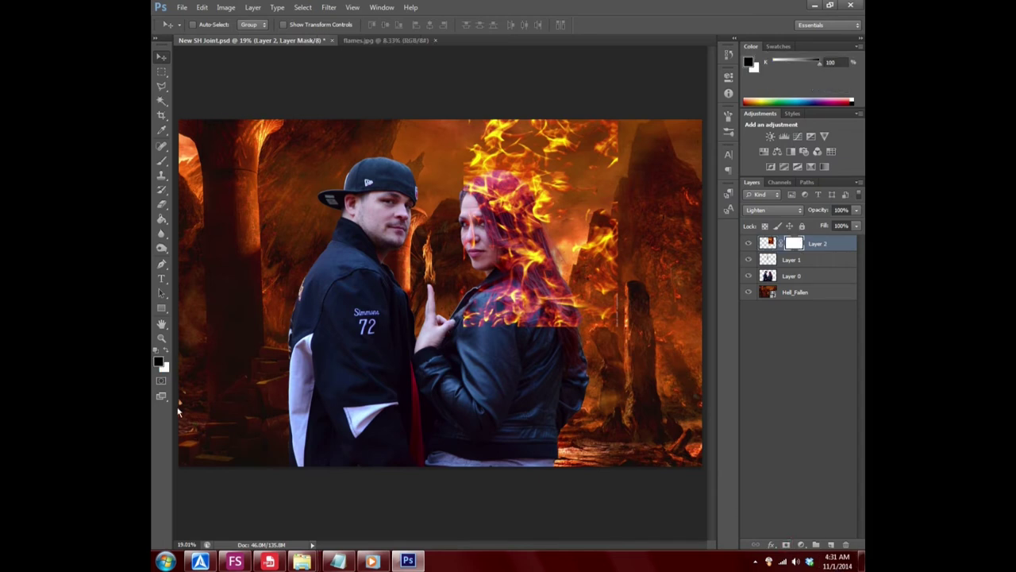
pyautogui.click(161, 161)
pyautogui.click(208, 26)
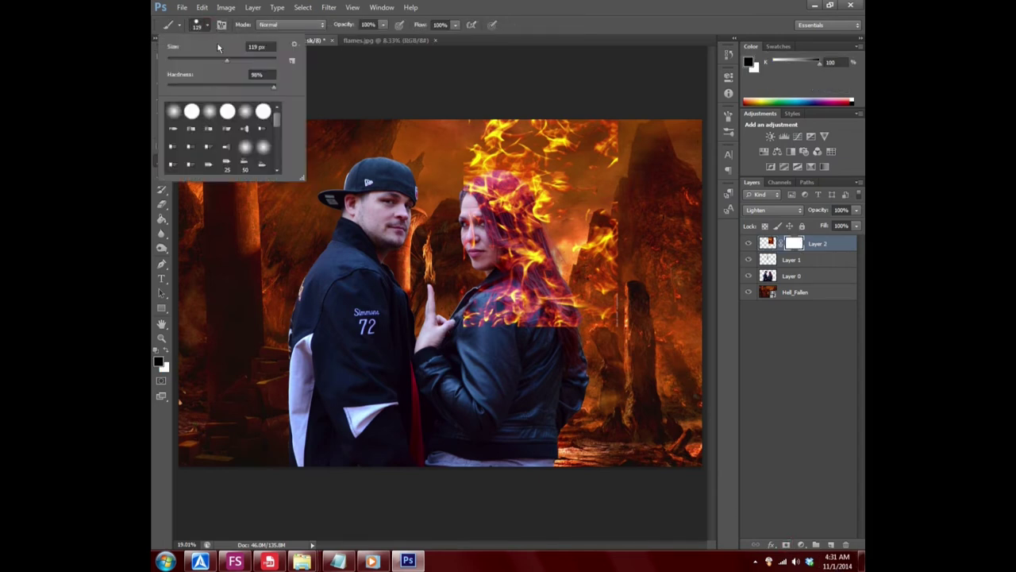
pyautogui.moveTo(269, 89); pyautogui.dragTo(167, 86)
pyautogui.click(242, 61)
pyautogui.moveTo(244, 61); pyautogui.dragTo(253, 63)
pyautogui.click(520, 98)
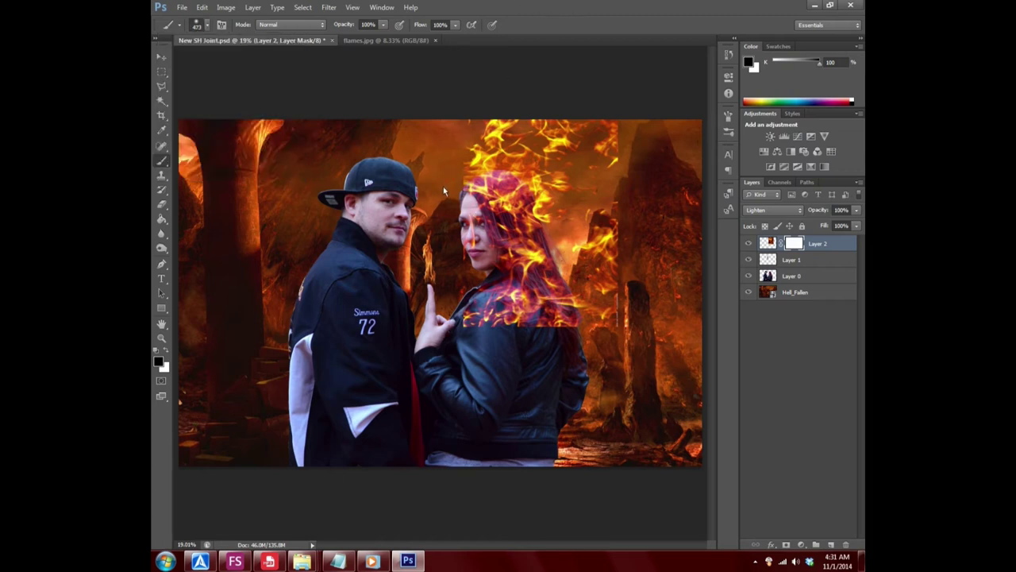
# - Paint out flames at the top, right side, jacket, face and neck, keeping them in the hair
pyautogui.moveTo(478, 133)
pyautogui.mouseDown()
pyautogui.moveTo(477, 151)
pyautogui.moveTo(534, 149)
pyautogui.mouseUp()
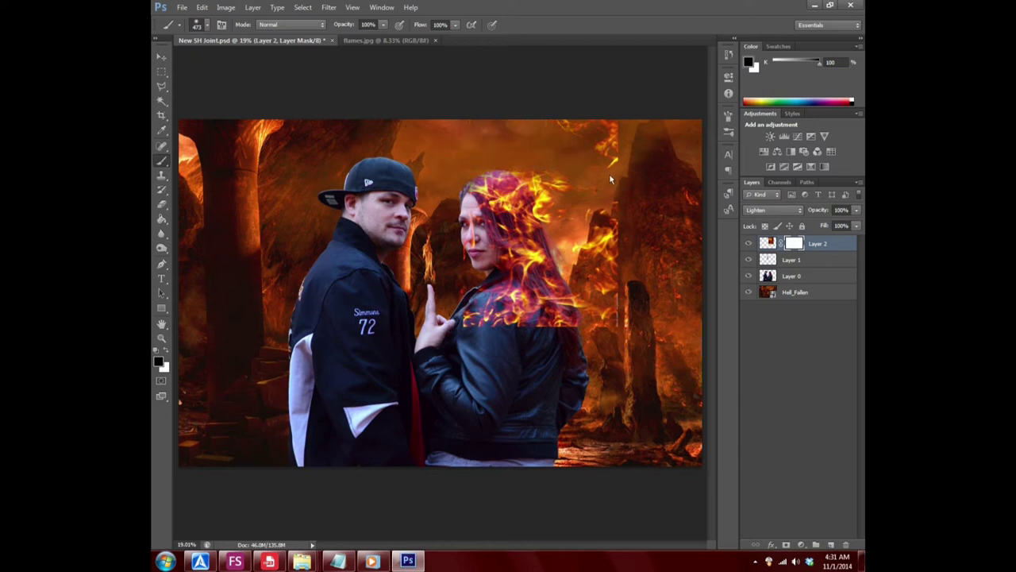
pyautogui.moveTo(611, 179)
pyautogui.mouseDown()
pyautogui.moveTo(566, 208)
pyautogui.moveTo(608, 266)
pyautogui.moveTo(611, 304)
pyautogui.moveTo(611, 100)
pyautogui.mouseUp()
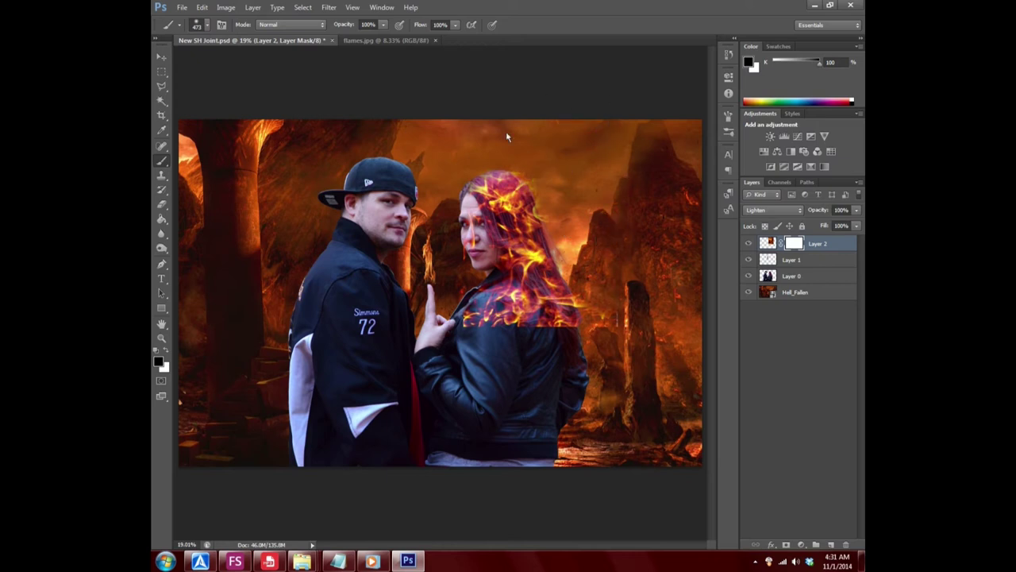
pyautogui.moveTo(575, 318)
pyautogui.mouseDown()
pyautogui.moveTo(508, 315)
pyautogui.moveTo(465, 295)
pyautogui.moveTo(508, 310)
pyautogui.moveTo(572, 286)
pyautogui.mouseUp()
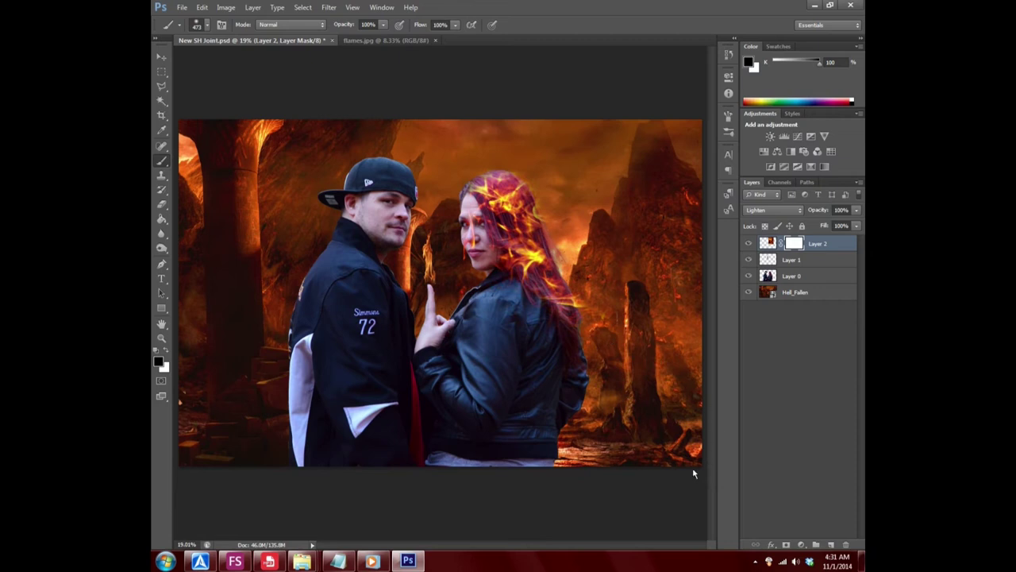
pyautogui.moveTo(480, 255); pyautogui.dragTo(449, 196)
pyautogui.moveTo(499, 227); pyautogui.dragTo(528, 284)
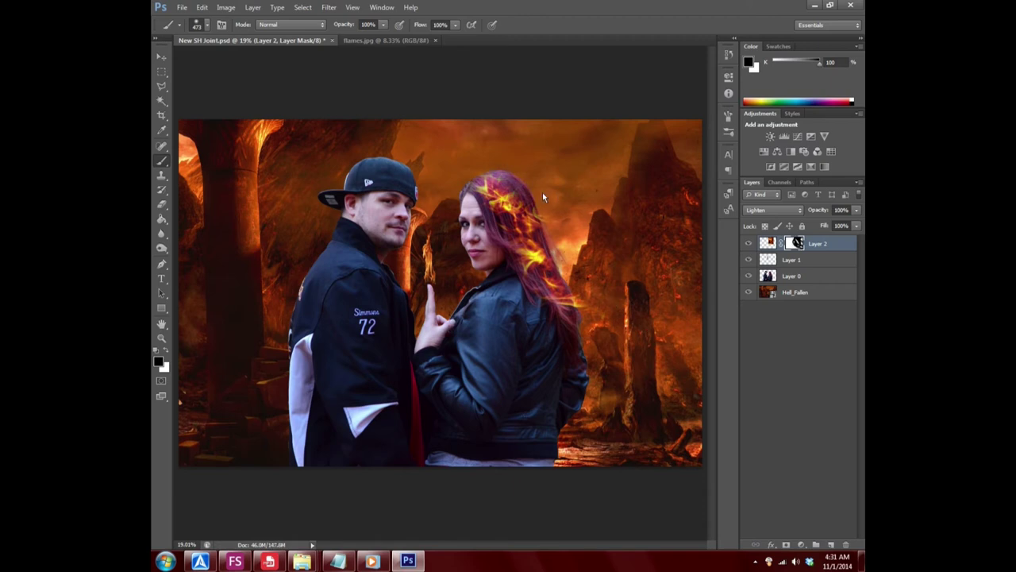
pyautogui.moveTo(536, 191); pyautogui.dragTo(532, 238)
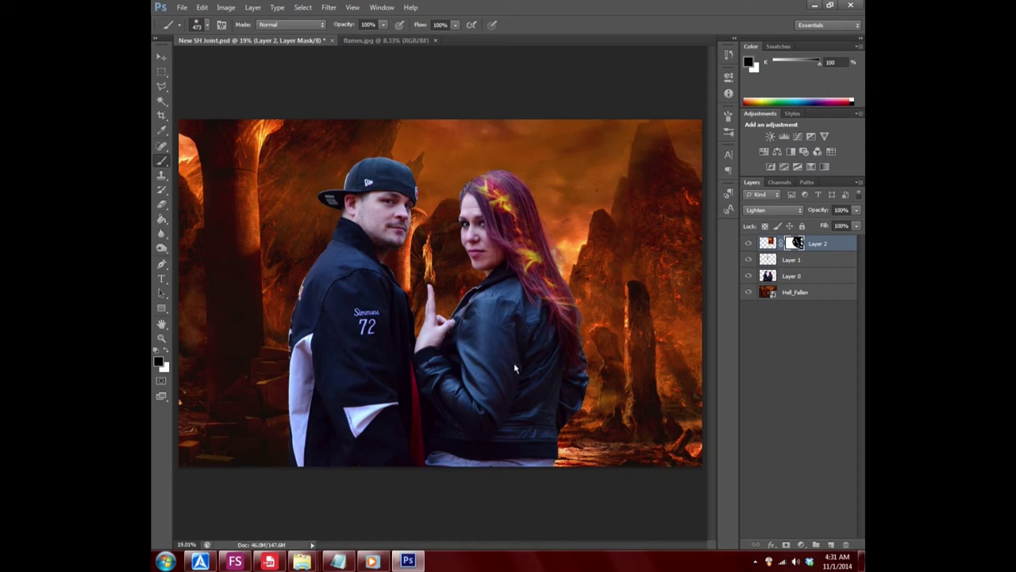
# - Duplicate Layer 2 as Layer 2 copy and move the copy up over her hair
pyautogui.rightClick(837, 249)
pyautogui.click(781, 199)
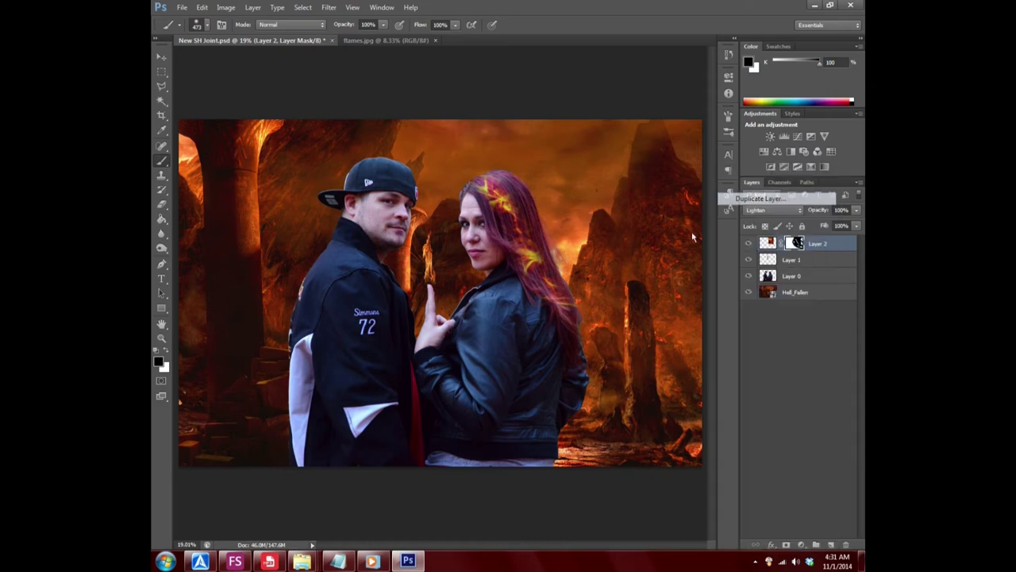
pyautogui.click(695, 150)
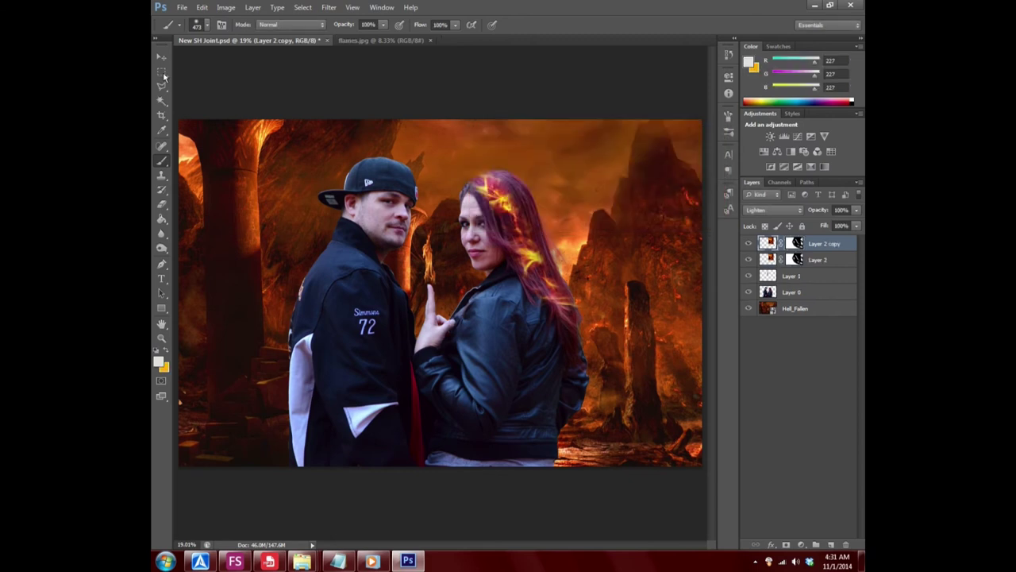
pyautogui.press('v')
pyautogui.moveTo(512, 228); pyautogui.dragTo(504, 183)
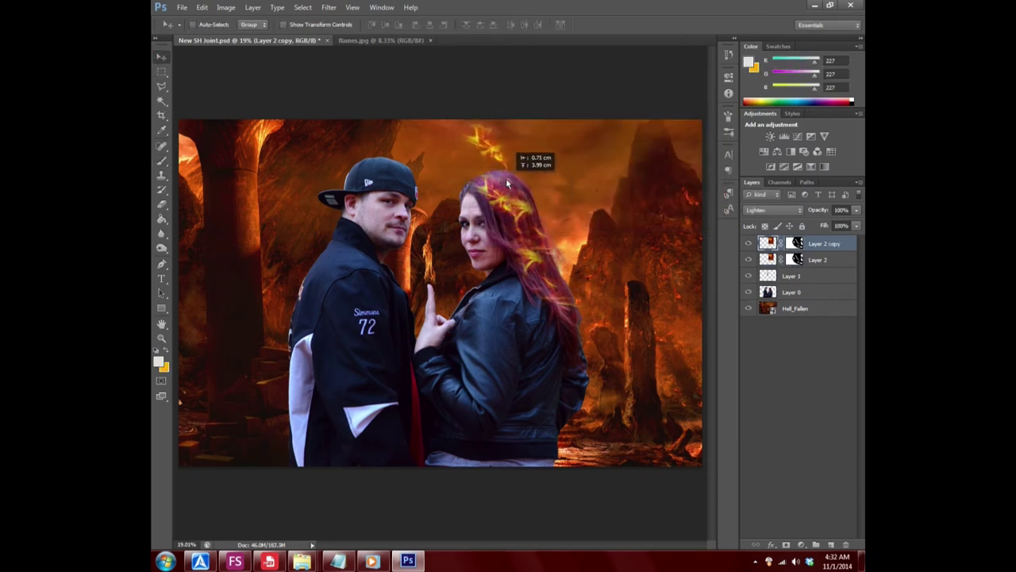
pyautogui.moveTo(505, 183); pyautogui.dragTo(489, 151)
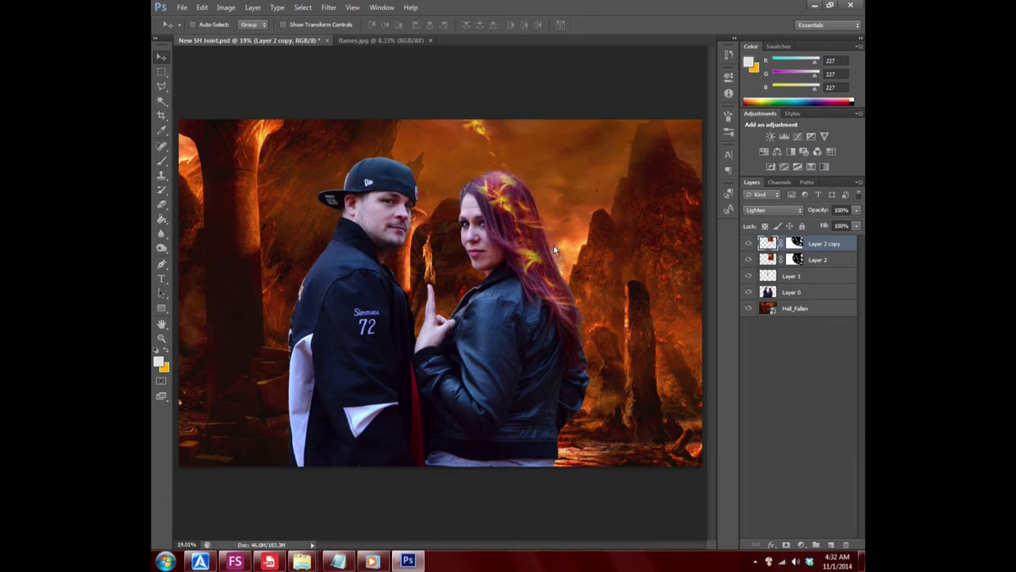
# - Try Screen, Color Dodge and Overlay on the copy, then delete both flame layers
pyautogui.click(781, 209)
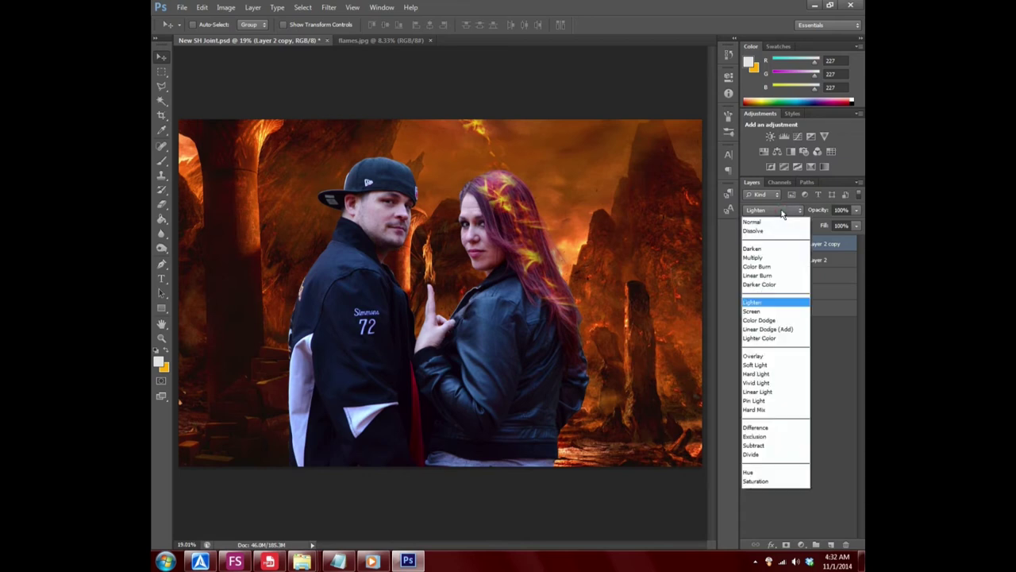
pyautogui.click(768, 312)
pyautogui.press('Down')
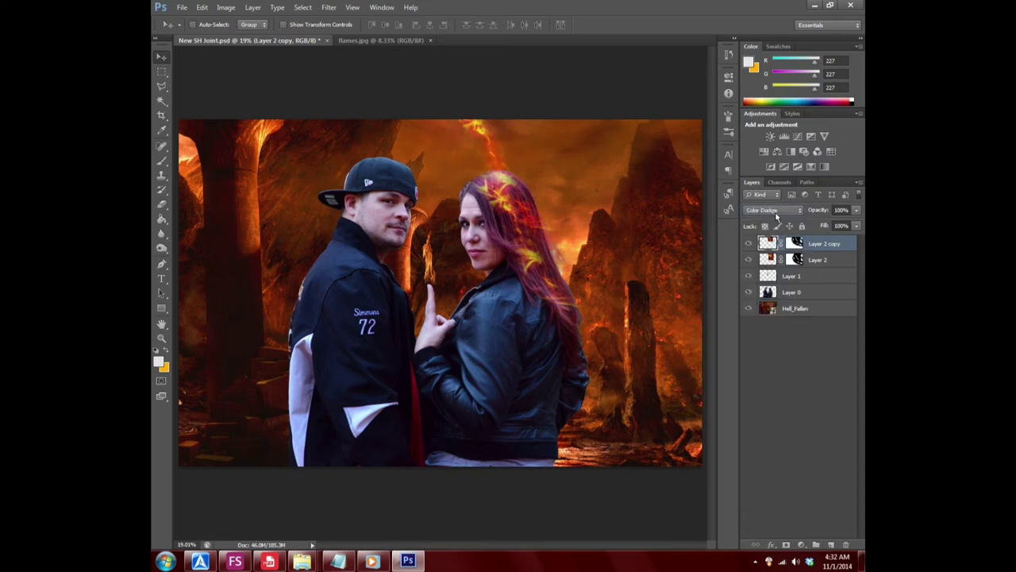
pyautogui.press('Down')
pyautogui.press('Down')
pyautogui.press('Down')
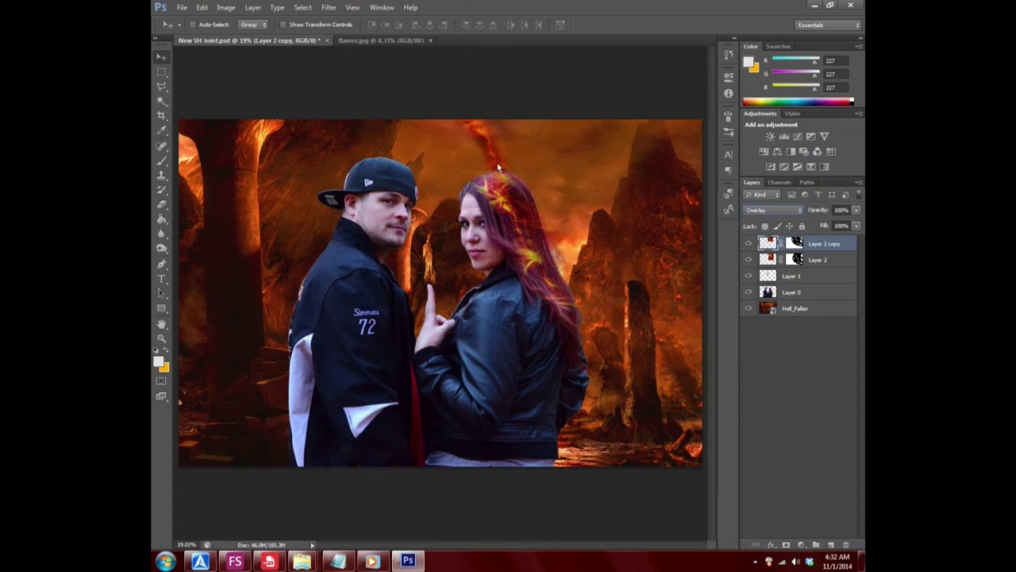
pyautogui.moveTo(499, 167); pyautogui.dragTo(531, 220)
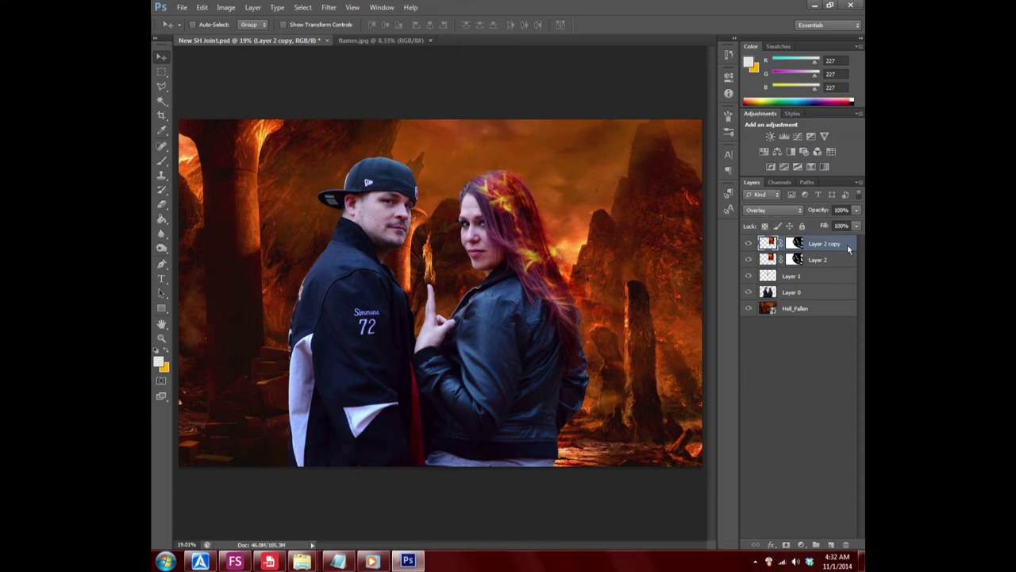
pyautogui.press('Delete')
pyautogui.press('Delete')
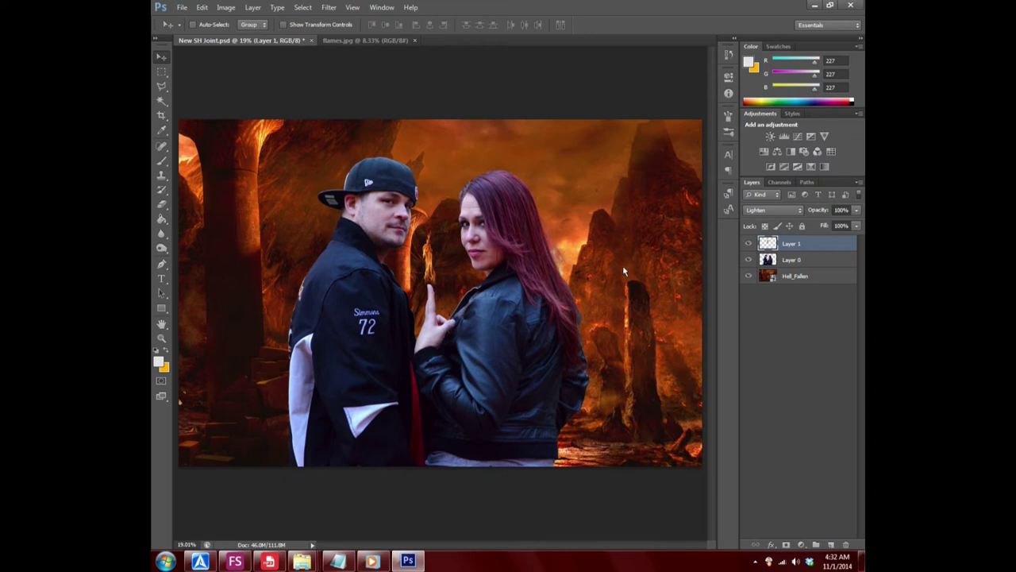
# - Zoom in on the woman's eyes and nose and select Layer 0
pyautogui.click(161, 337)
pyautogui.moveTo(518, 239); pyautogui.dragTo(435, 241)
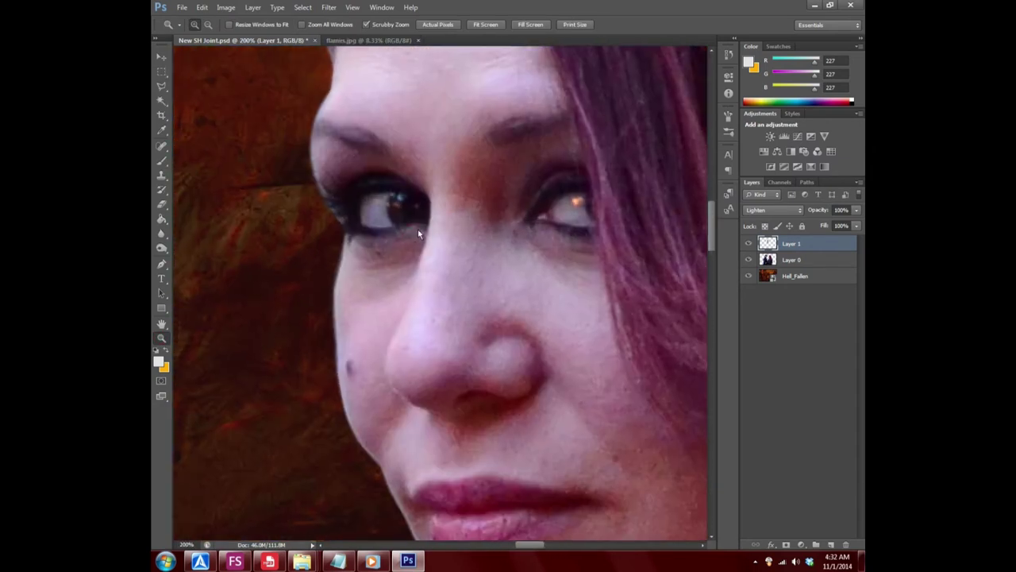
pyautogui.moveTo(435, 240); pyautogui.dragTo(667, 246)
pyautogui.click(816, 261)
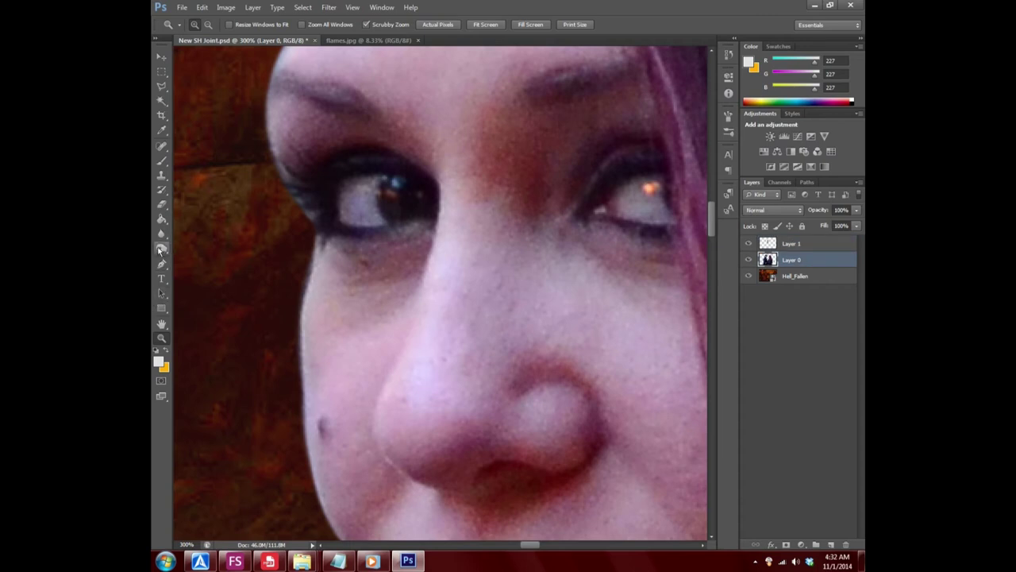
# - Dodge the left-side eye's catchlight with a 12 px brush
pyautogui.click(161, 250)
pyautogui.click(209, 246)
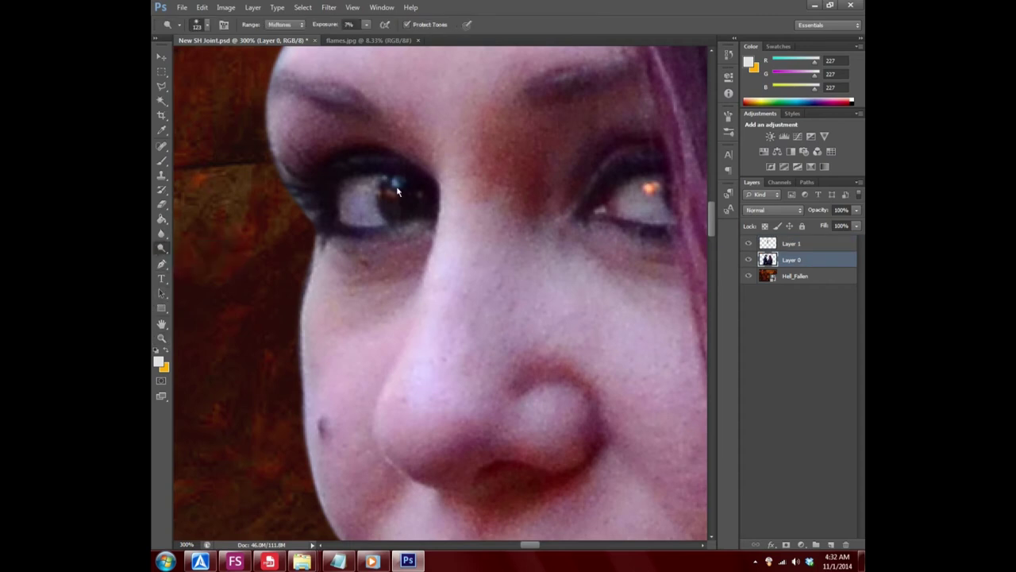
pyautogui.click(205, 24)
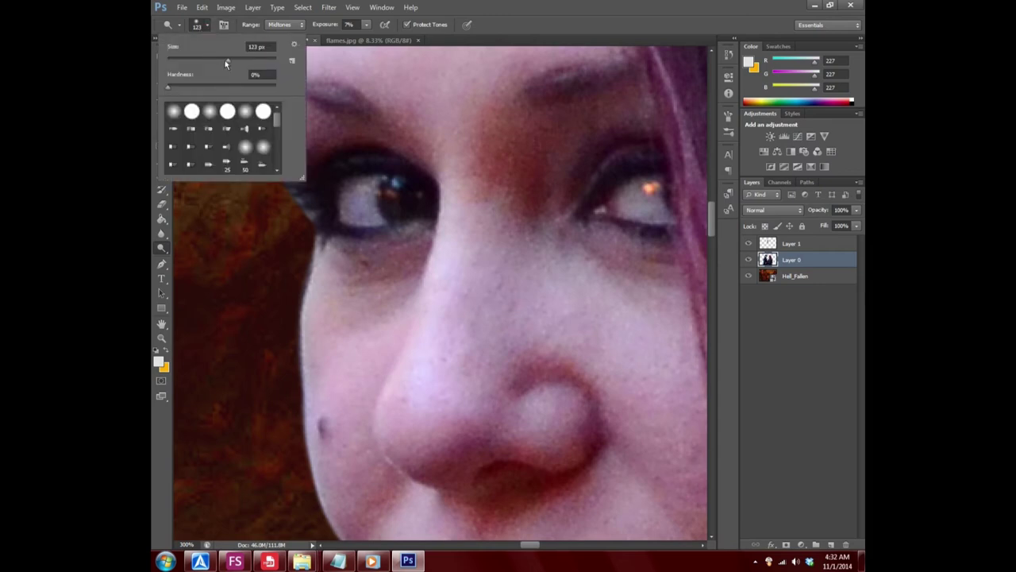
pyautogui.moveTo(228, 65); pyautogui.dragTo(181, 62)
pyautogui.press('Return')
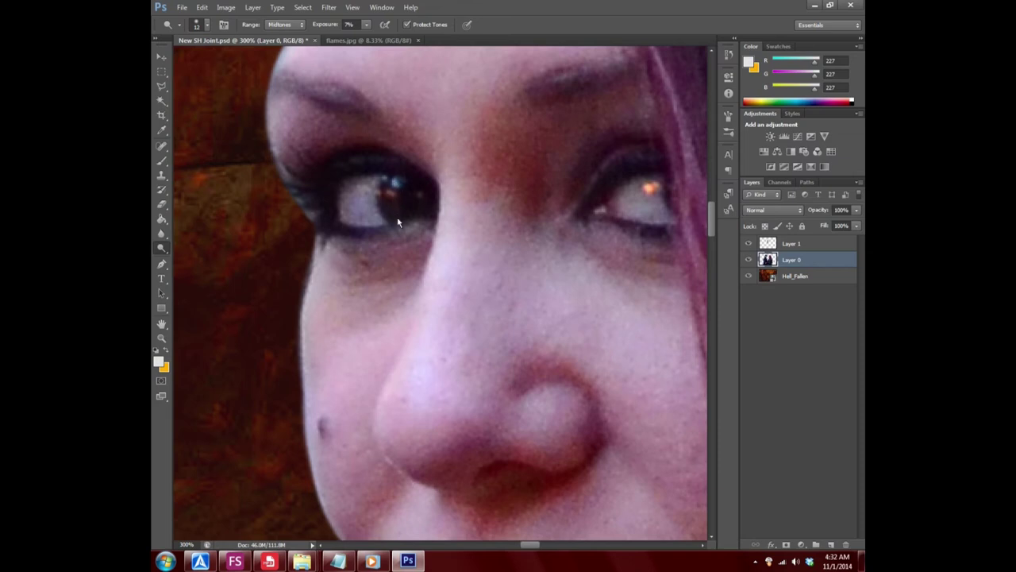
pyautogui.moveTo(397, 187); pyautogui.dragTo(390, 195)
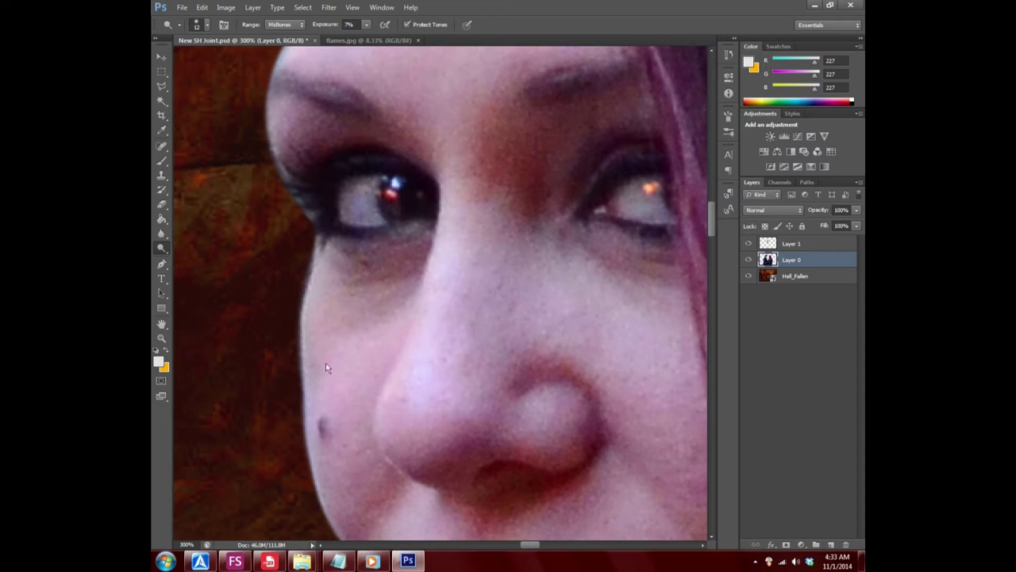
# - Fit the image on screen, zoom in on the woman's eyes, and select the Dodge tool
pyautogui.click(162, 339)
pyautogui.rightClick(384, 292)
pyautogui.click(413, 298)
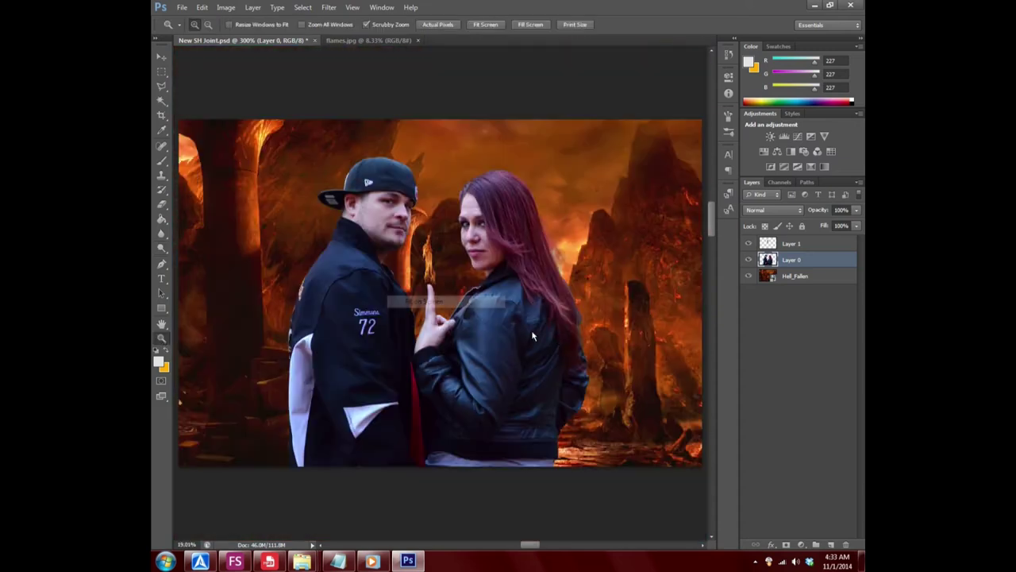
pyautogui.click(504, 212)
pyautogui.click(504, 212)
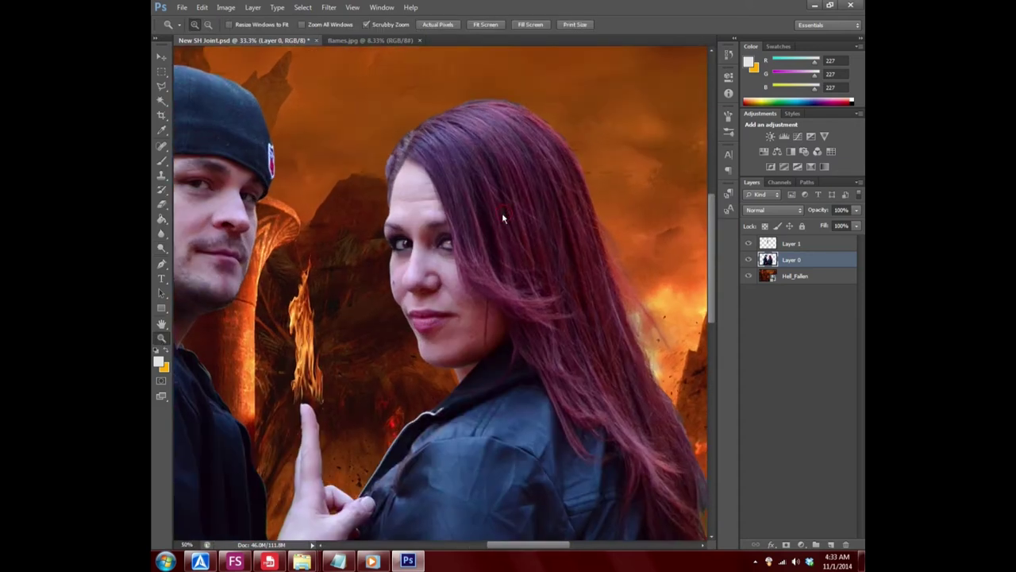
pyautogui.click(500, 220)
pyautogui.click(419, 254)
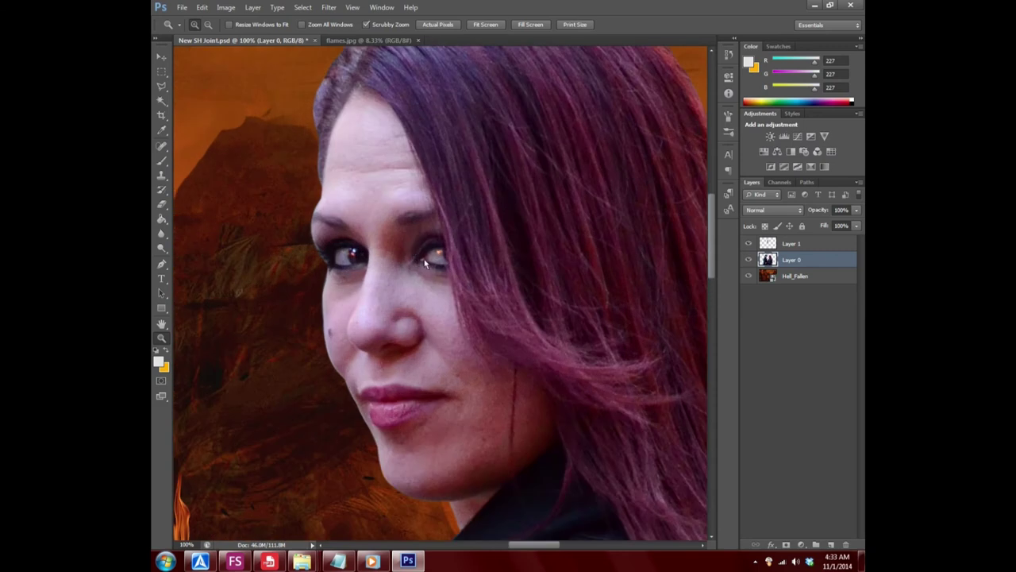
pyautogui.click(162, 247)
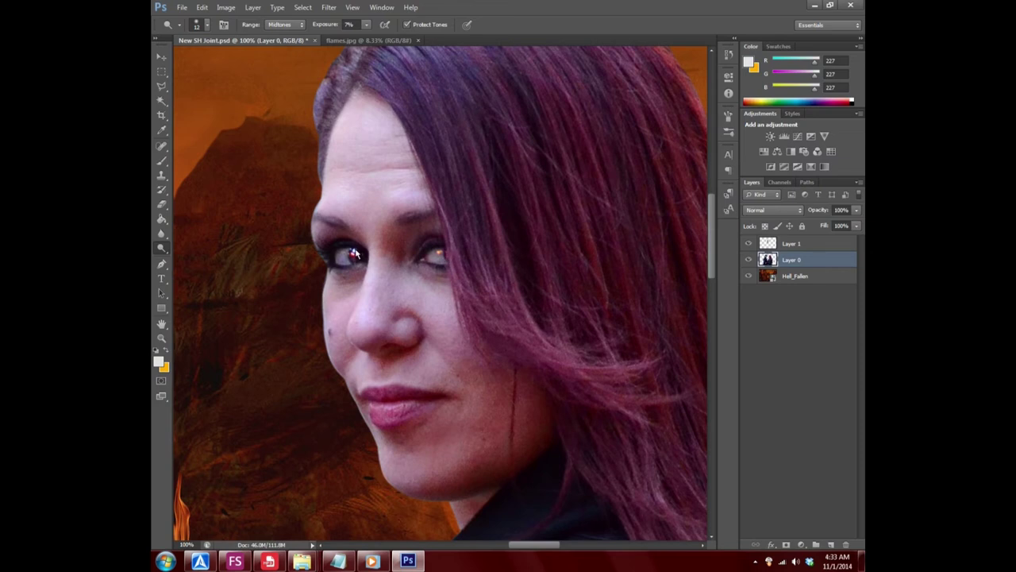
# - Scroll over to the man's eye and zoom in to 300%
pyautogui.hscroll(-5, 444, 429)
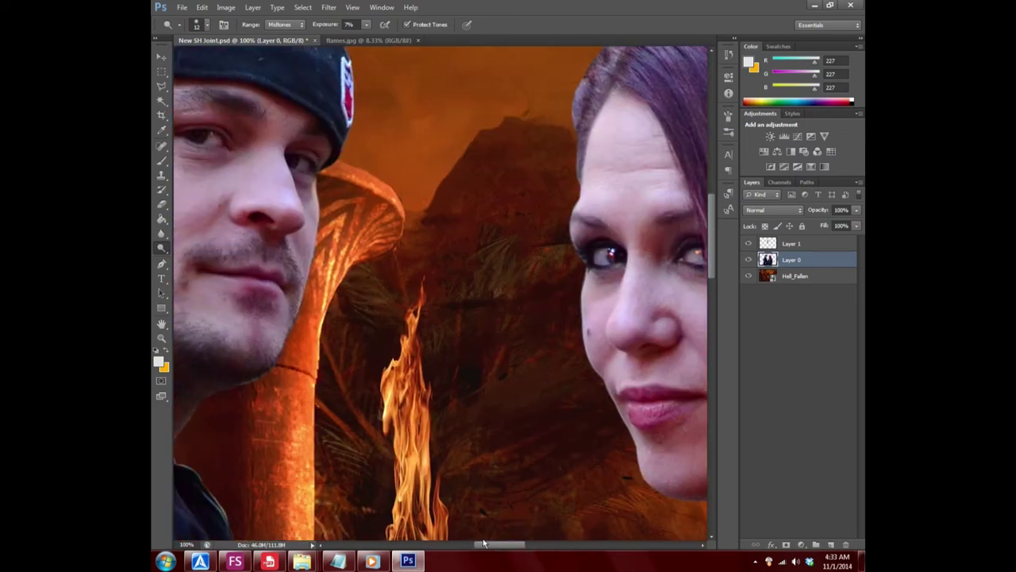
pyautogui.hscroll(-3, 492, 460)
pyautogui.scroll(1, 444, 284)
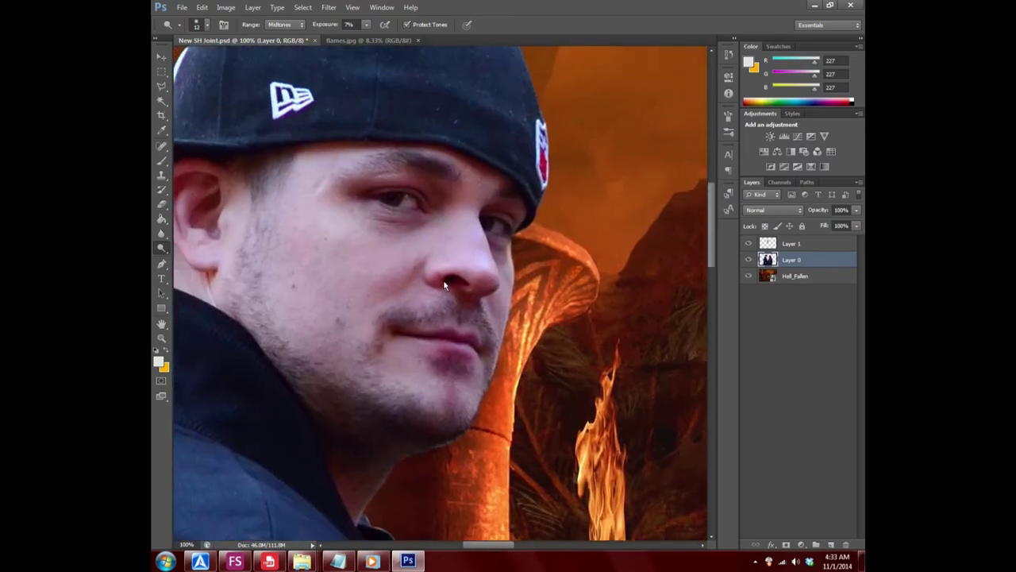
pyautogui.click(161, 337)
pyautogui.click(444, 212)
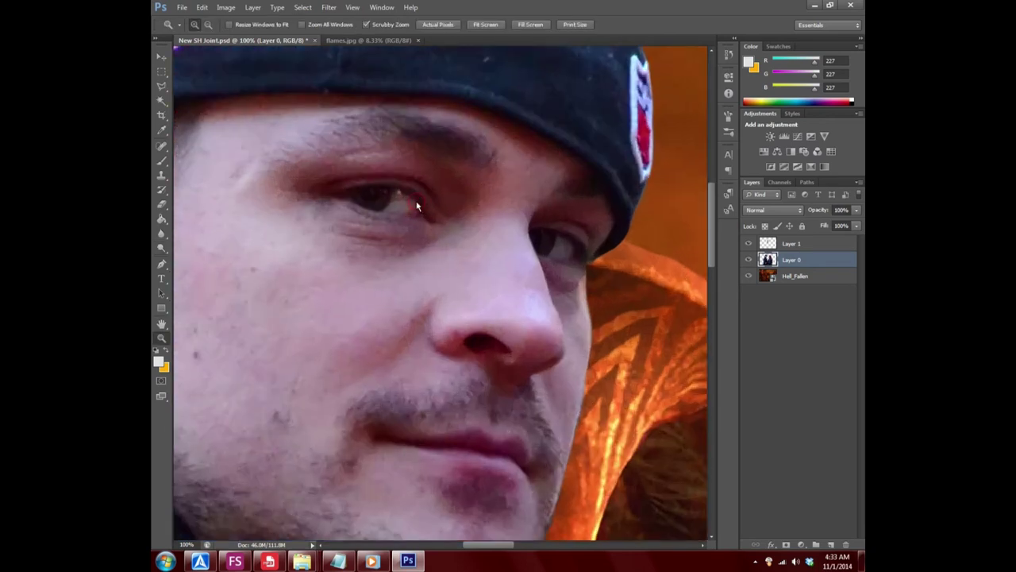
pyautogui.click(455, 224)
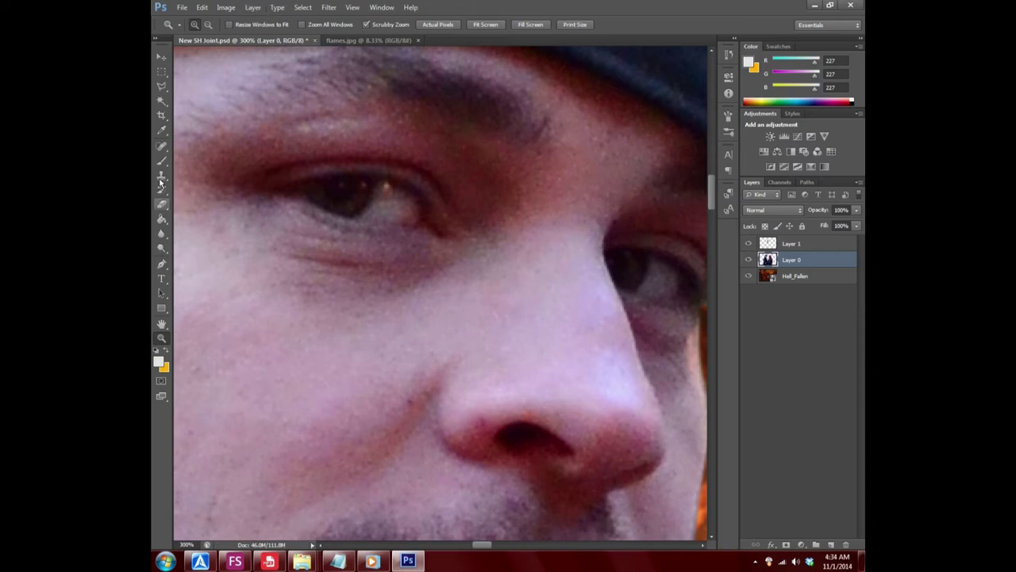
# - Sample the man's grey eye colour (#67575a) as the foreground colour
pyautogui.press('i')
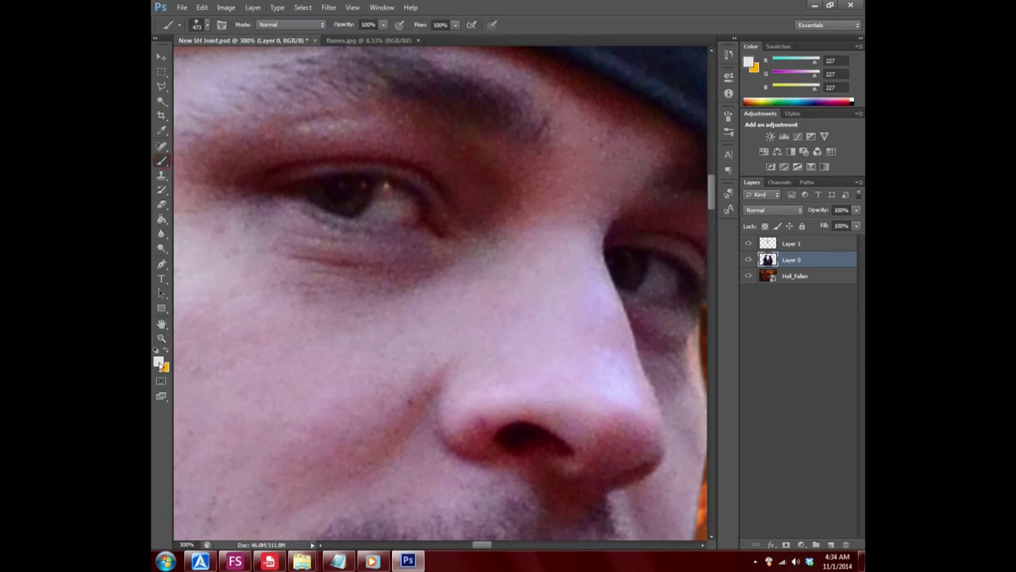
pyautogui.click(159, 362)
pyautogui.click(379, 208)
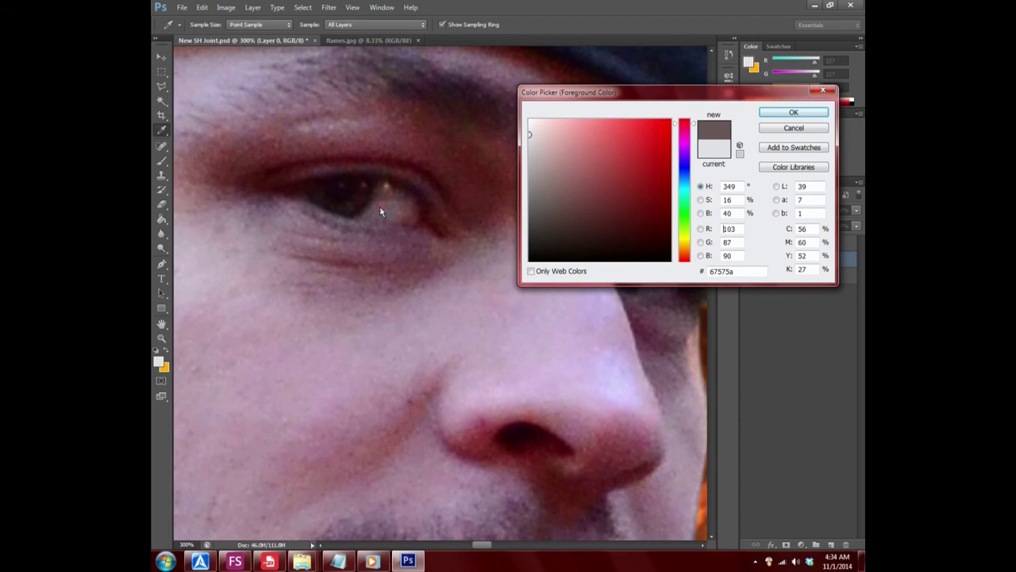
pyautogui.click(794, 112)
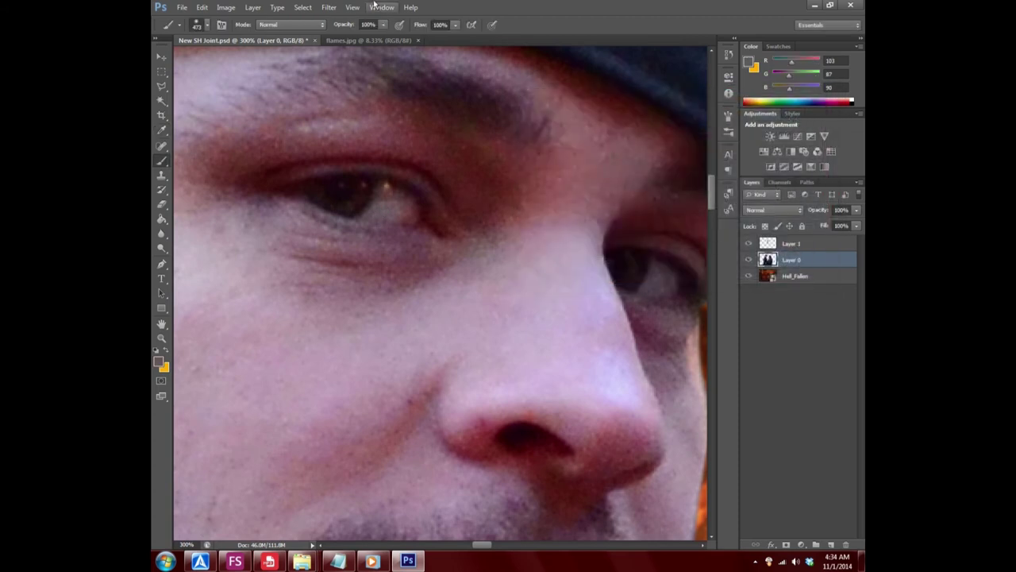
# - Shrink the brush size to 24 px
pyautogui.click(207, 25)
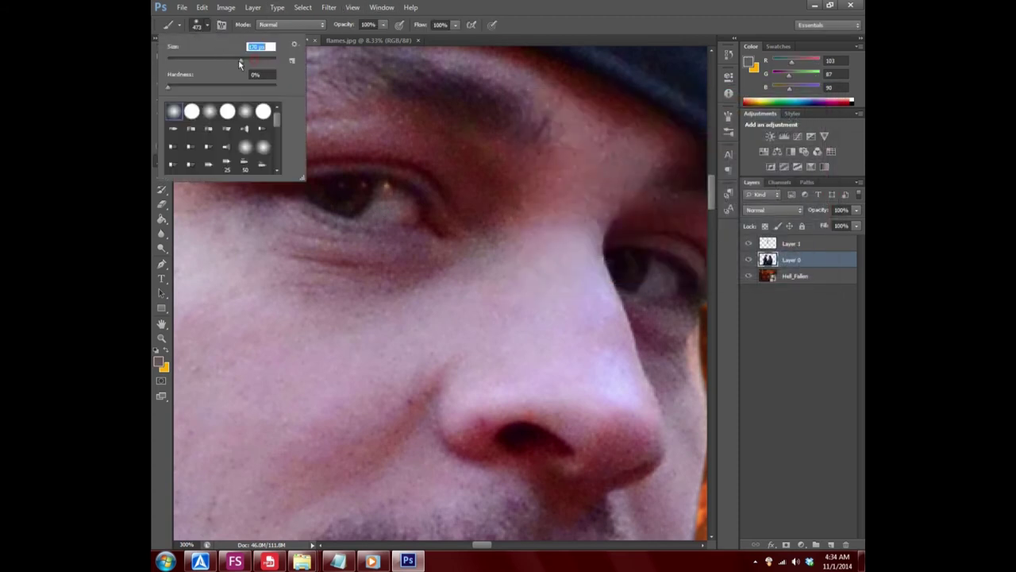
pyautogui.moveTo(240, 64); pyautogui.dragTo(178, 63)
pyautogui.click(596, 7)
# - Add a new empty Layer 2 via Layer > New > Layer
pyautogui.click(265, 8)
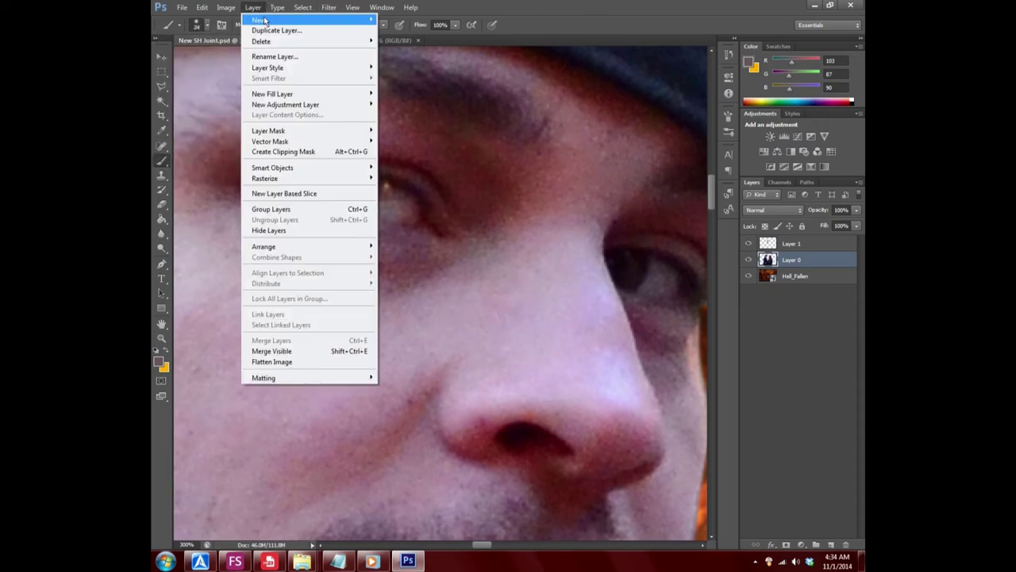
pyautogui.moveTo(259, 20)
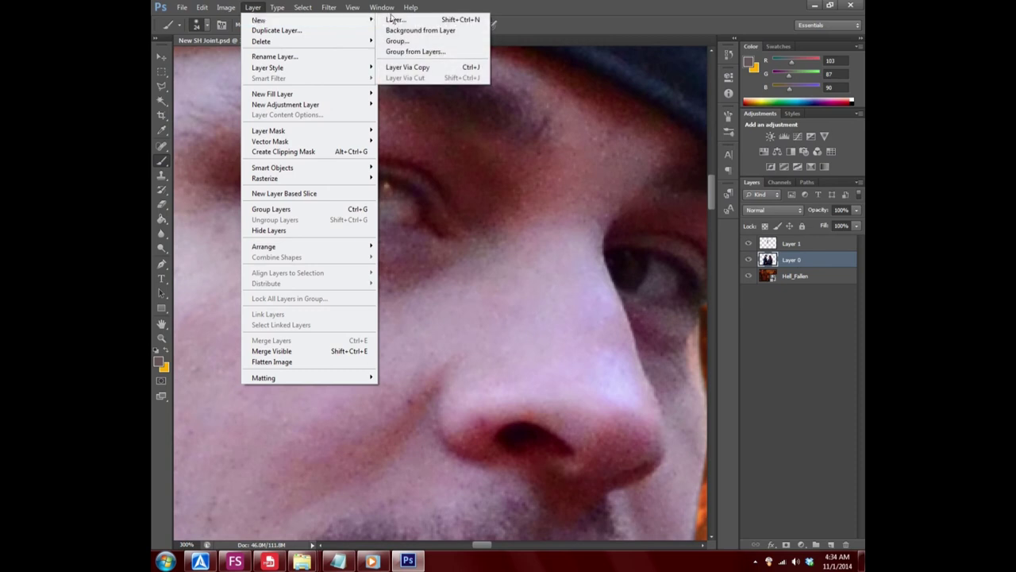
pyautogui.click(397, 19)
pyautogui.click(626, 127)
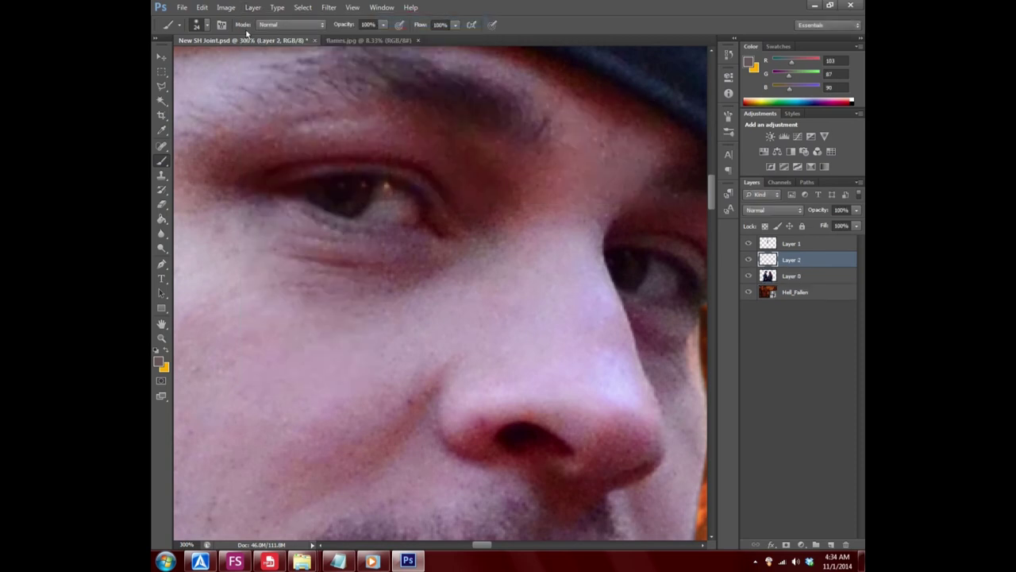
# - Paint grey over the man's first eye, then reduce the brush to 13 px for the corners
pyautogui.moveTo(350, 195); pyautogui.dragTo(379, 209)
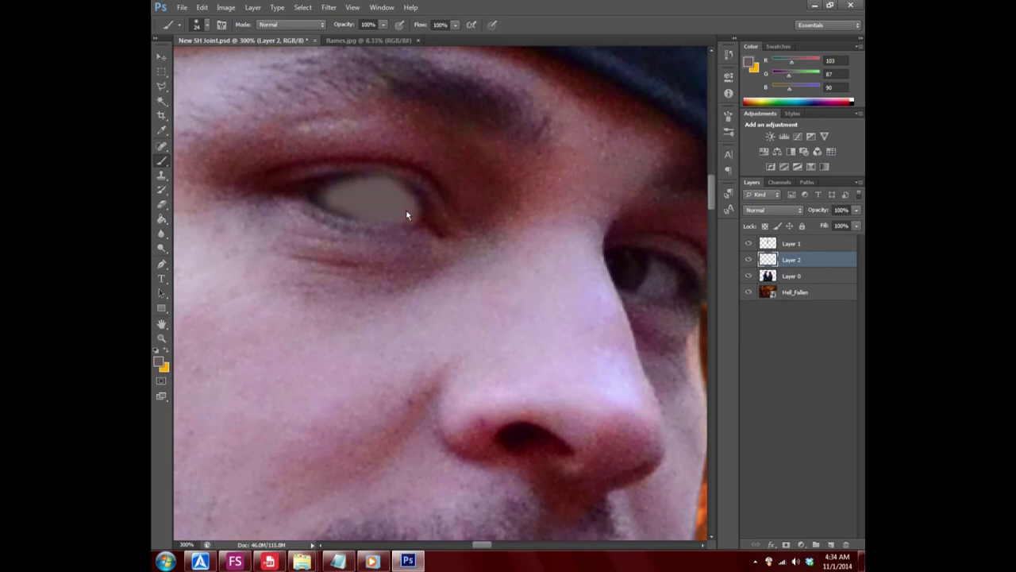
pyautogui.moveTo(320, 198); pyautogui.dragTo(354, 199)
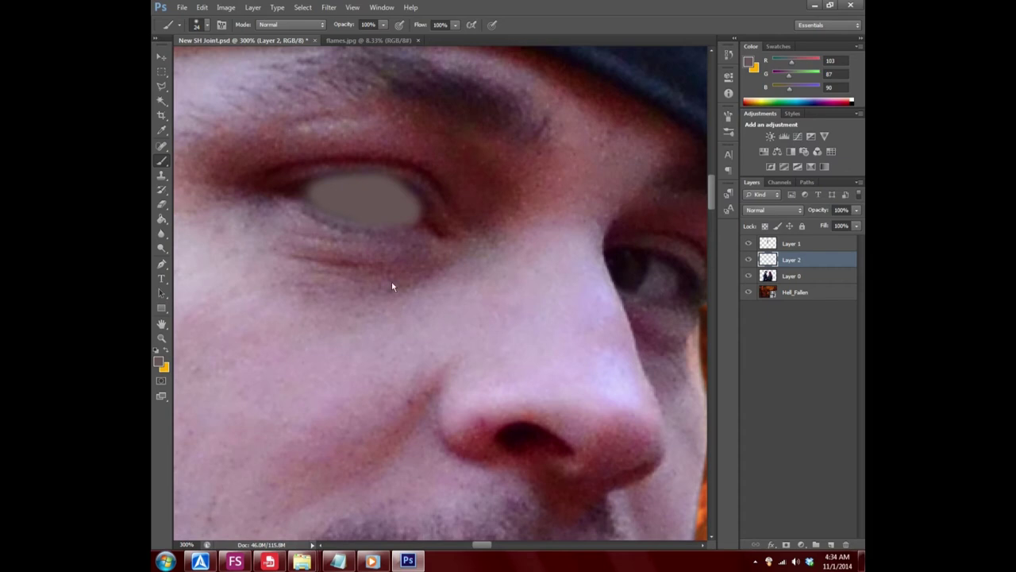
pyautogui.moveTo(484, 545); pyautogui.dragTo(479, 539)
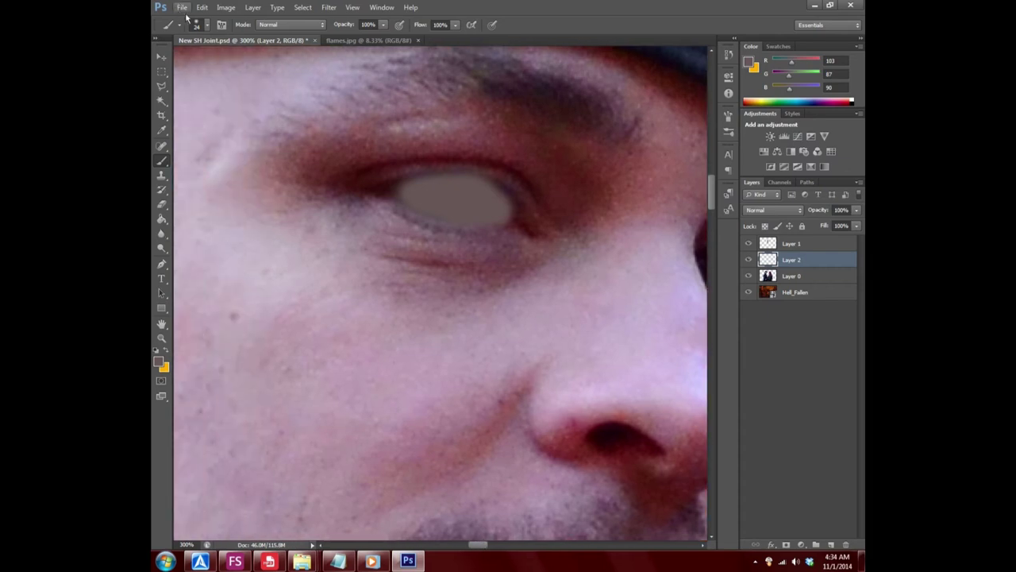
pyautogui.click(207, 26)
pyautogui.moveTo(180, 62); pyautogui.dragTo(170, 62)
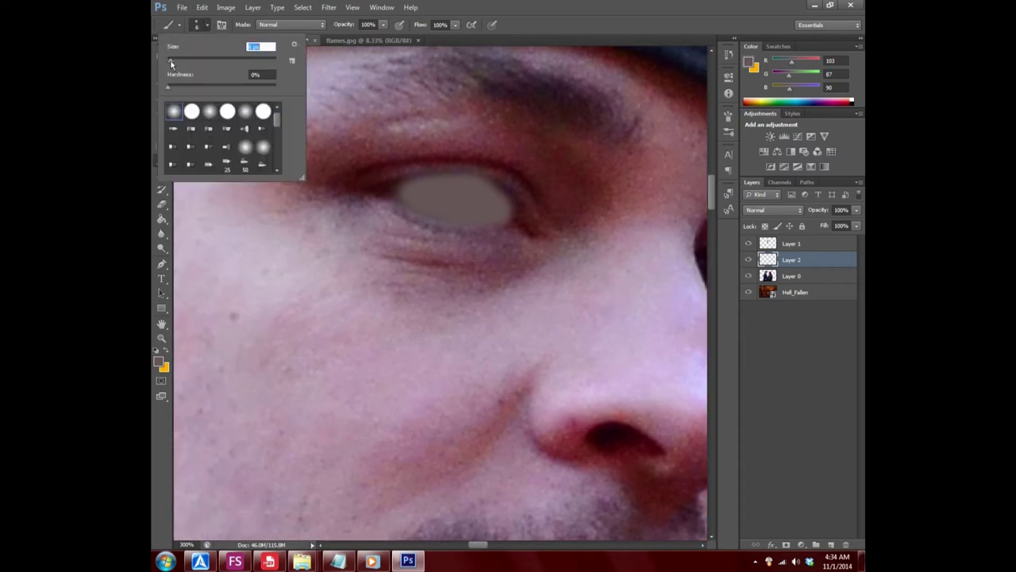
pyautogui.click(407, 195)
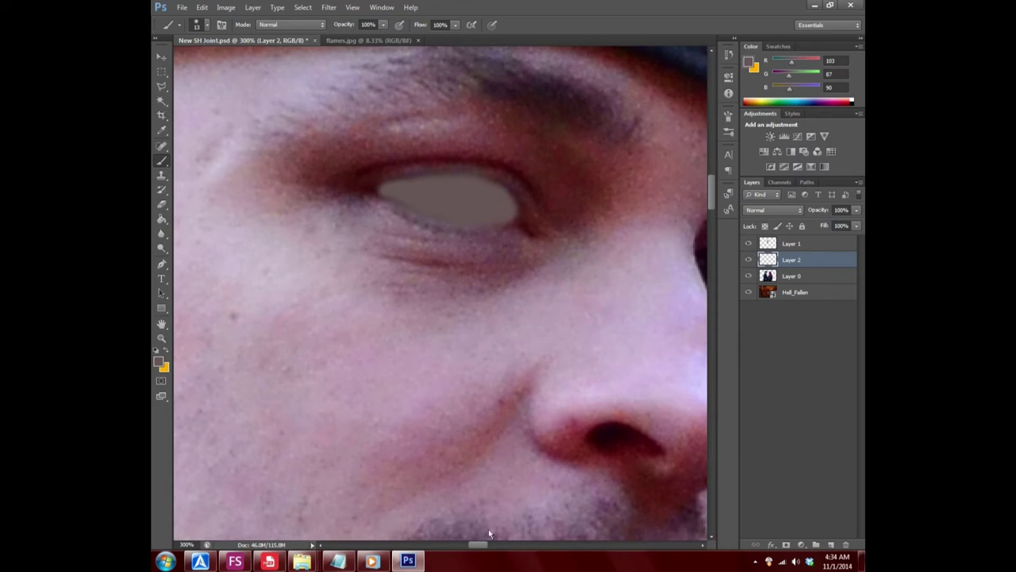
pyautogui.moveTo(480, 545); pyautogui.dragTo(493, 544)
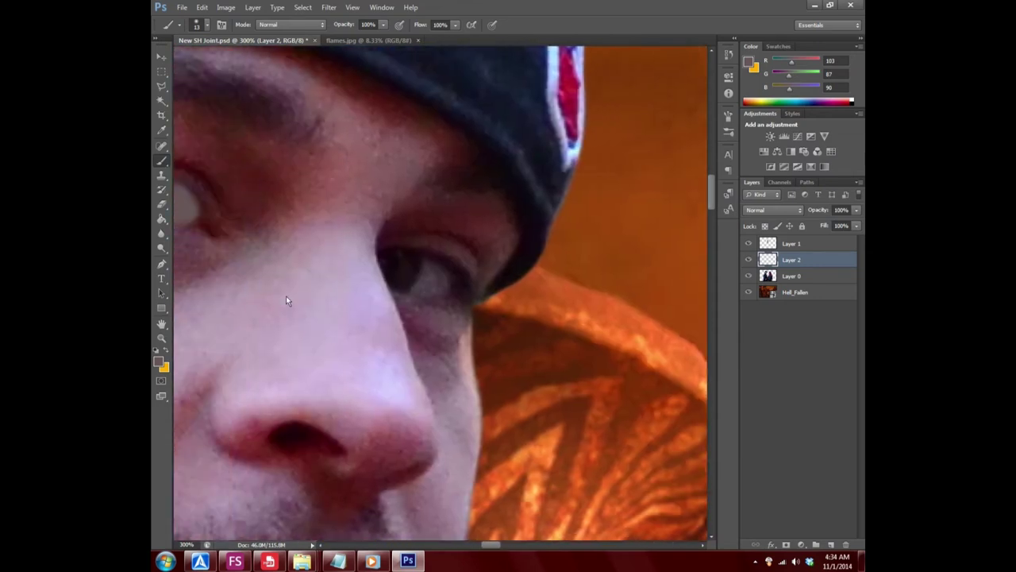
# - Sample a darker purple-grey from the eye and paint over the man's other eye
pyautogui.click(160, 363)
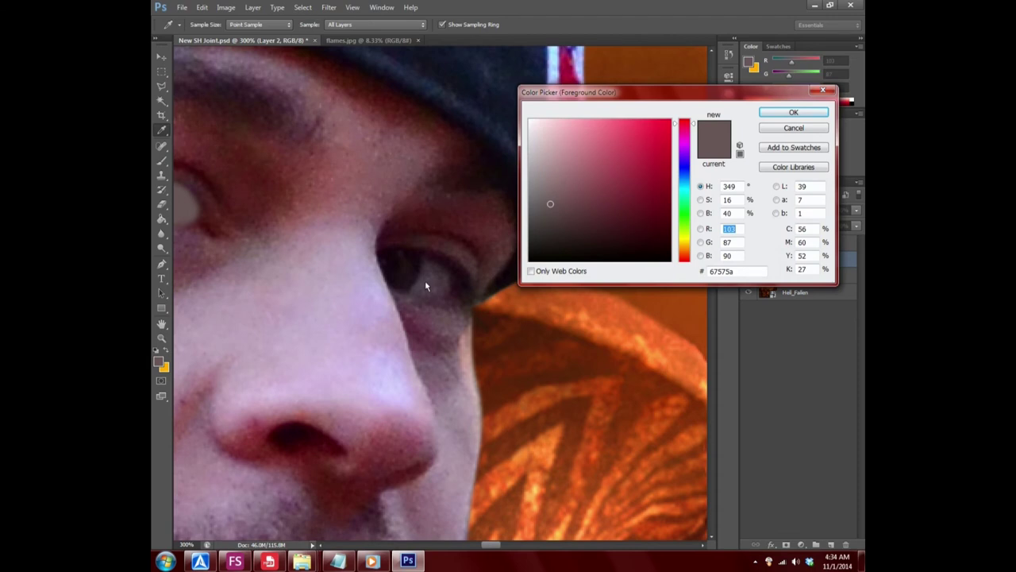
pyautogui.click(424, 286)
pyautogui.click(793, 112)
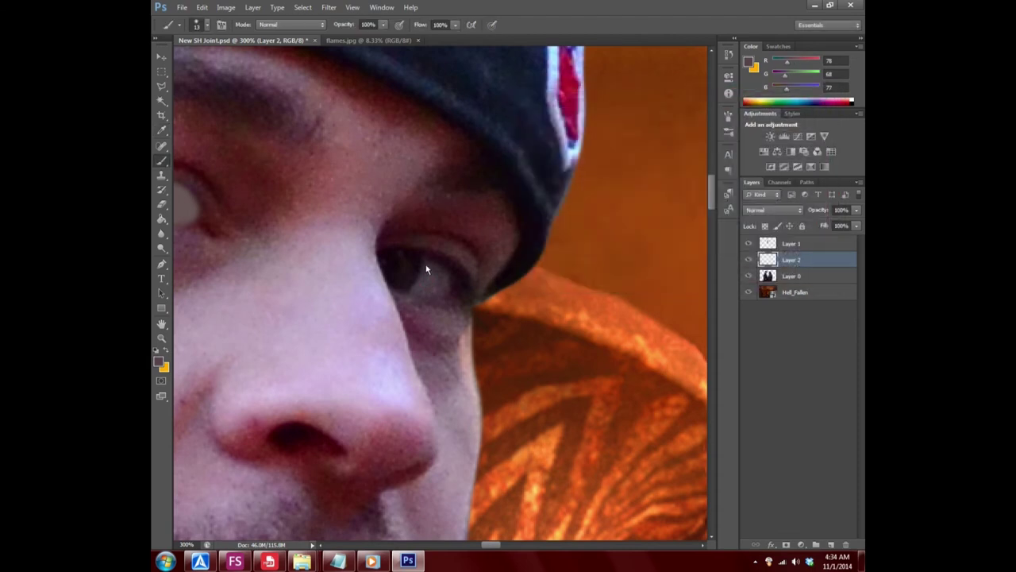
pyautogui.moveTo(413, 265)
pyautogui.mouseDown()
pyautogui.moveTo(395, 286)
pyautogui.moveTo(397, 259)
pyautogui.moveTo(453, 279)
pyautogui.moveTo(449, 298)
pyautogui.mouseUp()
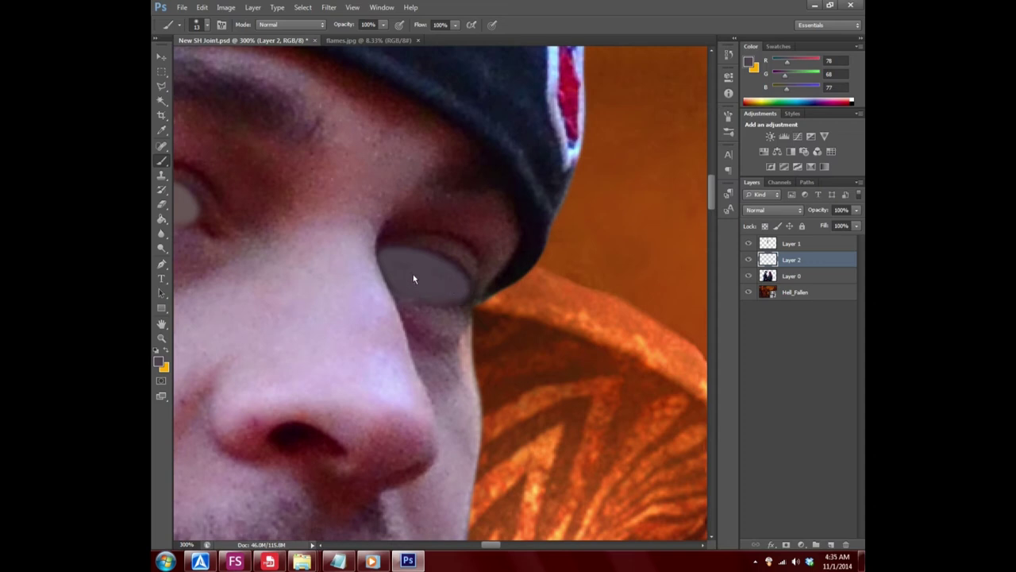
# - Fit the image on screen and zoom in slightly
pyautogui.click(161, 338)
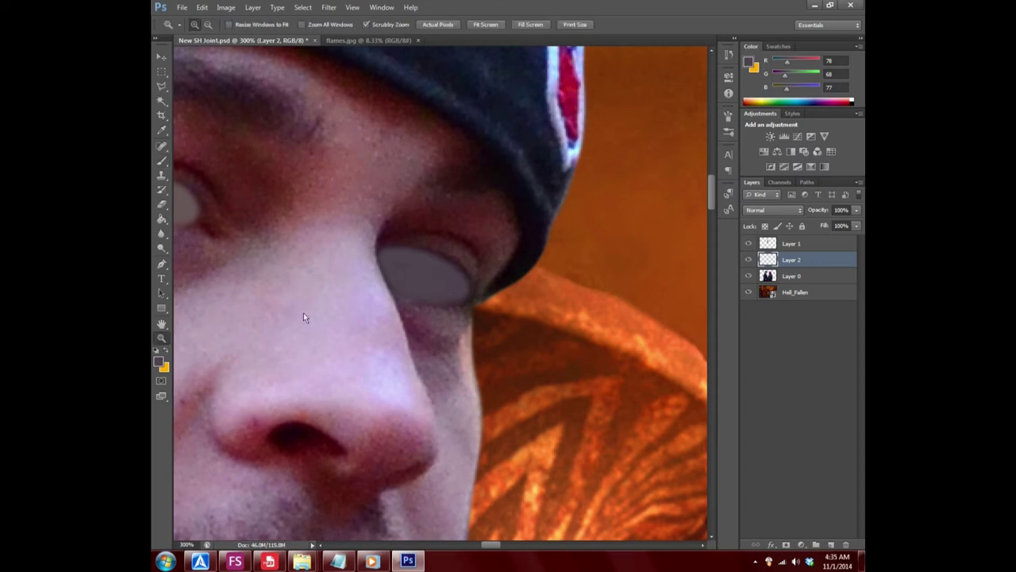
pyautogui.rightClick(306, 310)
pyautogui.click(333, 316)
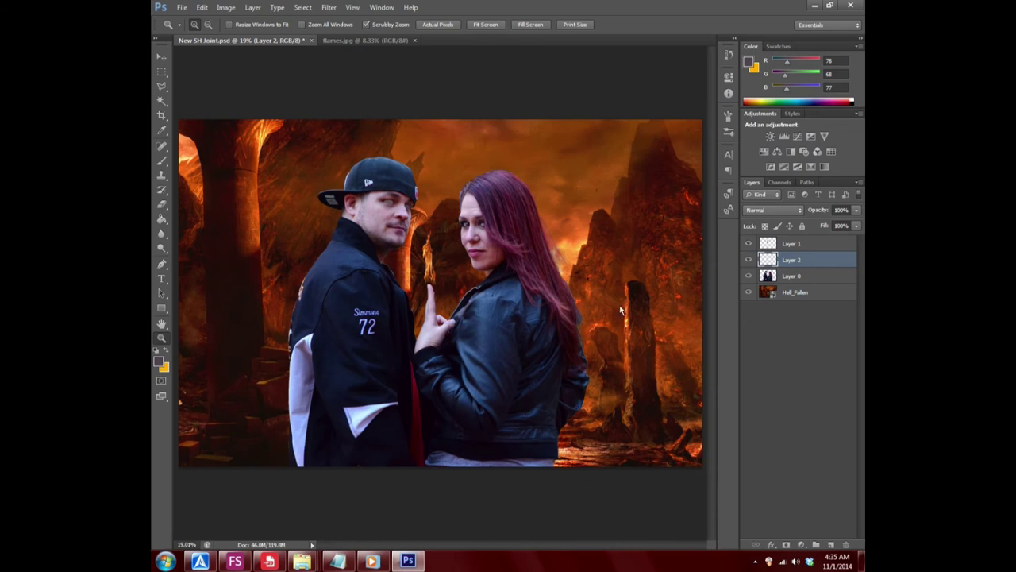
pyautogui.click(409, 223)
# - Try Darken, Color Burn, Lighten and Divide on Layer 2, settling on Screen
pyautogui.click(780, 211)
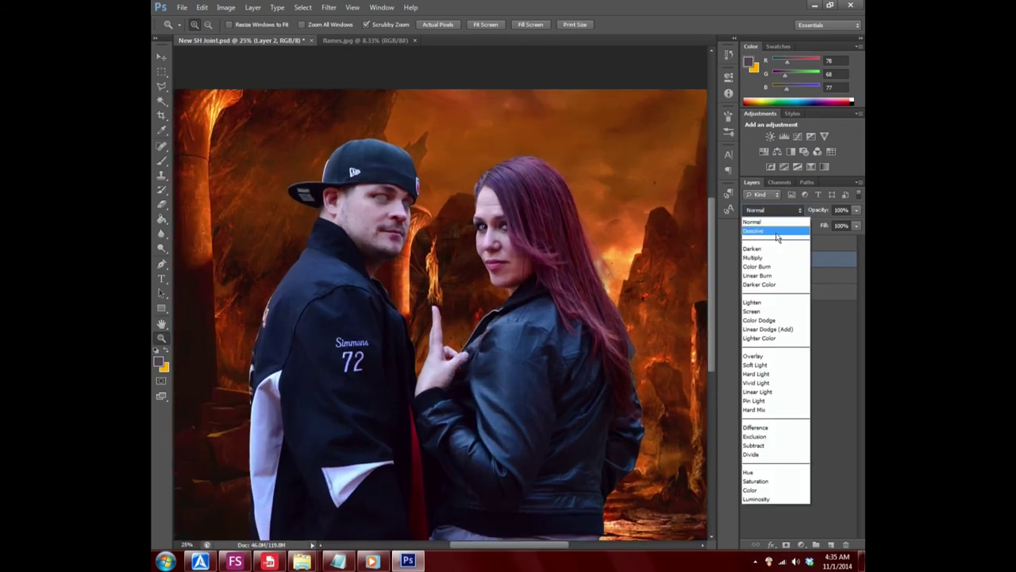
pyautogui.click(778, 239)
pyautogui.press('Down')
pyautogui.press('Down')
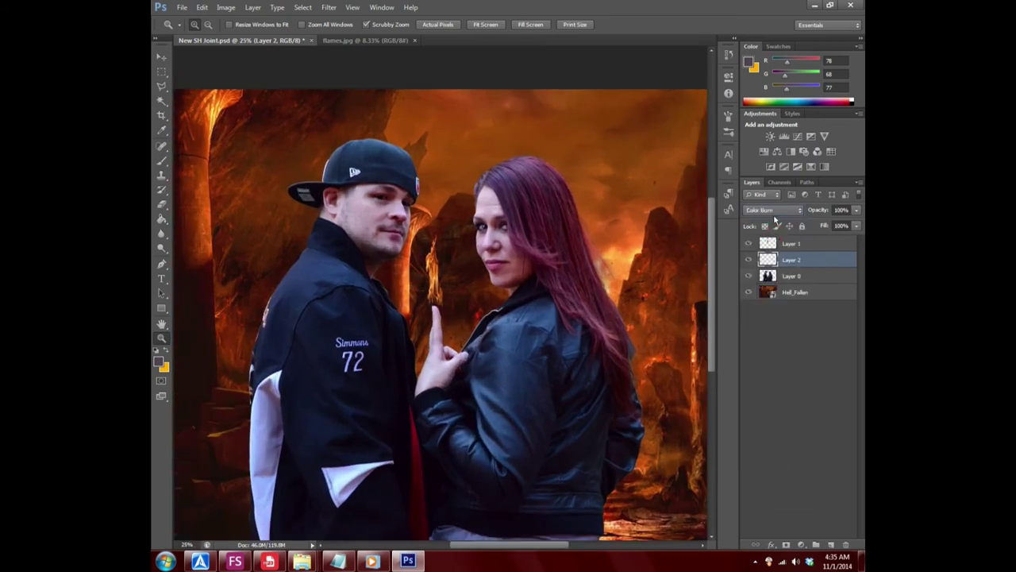
pyautogui.press('Down')
pyautogui.press('Down')
pyautogui.press('Down')
pyautogui.press('Down')
pyautogui.press('Down')
pyautogui.press('Up')
pyautogui.press('Down')
pyautogui.press('Down')
pyautogui.press('Down')
pyautogui.press('Down')
pyautogui.press('Down')
pyautogui.press('Down')
pyautogui.press('Down')
pyautogui.press('Down')
pyautogui.press('Down')
pyautogui.press('Down')
pyautogui.press('Down')
pyautogui.press('Down')
pyautogui.press('Down')
pyautogui.press('Down')
pyautogui.press('Down')
pyautogui.press('Down')
pyautogui.press('Down')
pyautogui.press('Down')
pyautogui.press('Up')
pyautogui.press('Up')
pyautogui.press('Up')
pyautogui.press('Up')
pyautogui.press('Up')
pyautogui.press('Up')
pyautogui.press('Up')
pyautogui.press('Up')
pyautogui.press('Up')
pyautogui.press('Up')
pyautogui.press('Up')
pyautogui.press('Up')
pyautogui.press('Up')
pyautogui.press('Up')
pyautogui.press('Up')
pyautogui.press('Up')
pyautogui.press('Up')
pyautogui.press('Up')
pyautogui.press('Up')
pyautogui.press('Down')
pyautogui.click(391, 203)
pyautogui.moveTo(392, 203); pyautogui.dragTo(391, 203)
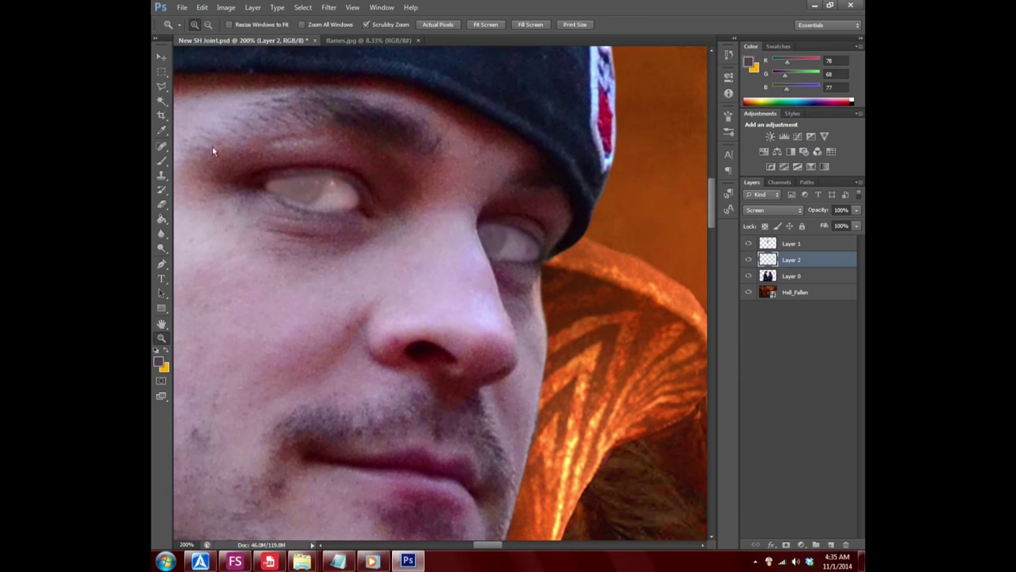
# - Erase stray grey along the eyelid and under the eye with an 81 px eraser
pyautogui.click(161, 204)
pyautogui.click(207, 25)
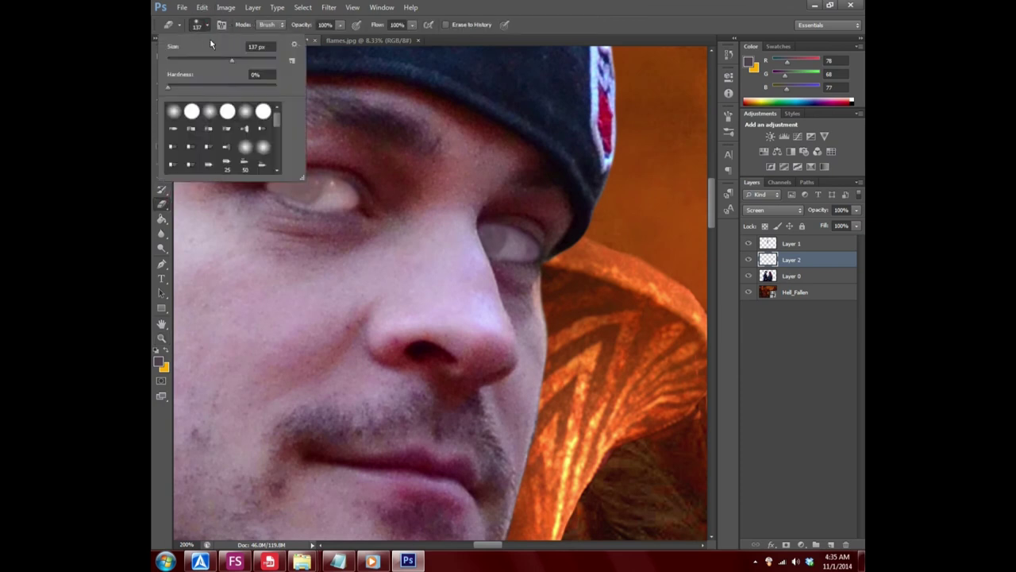
pyautogui.moveTo(238, 59); pyautogui.dragTo(211, 62)
pyautogui.click(435, 160)
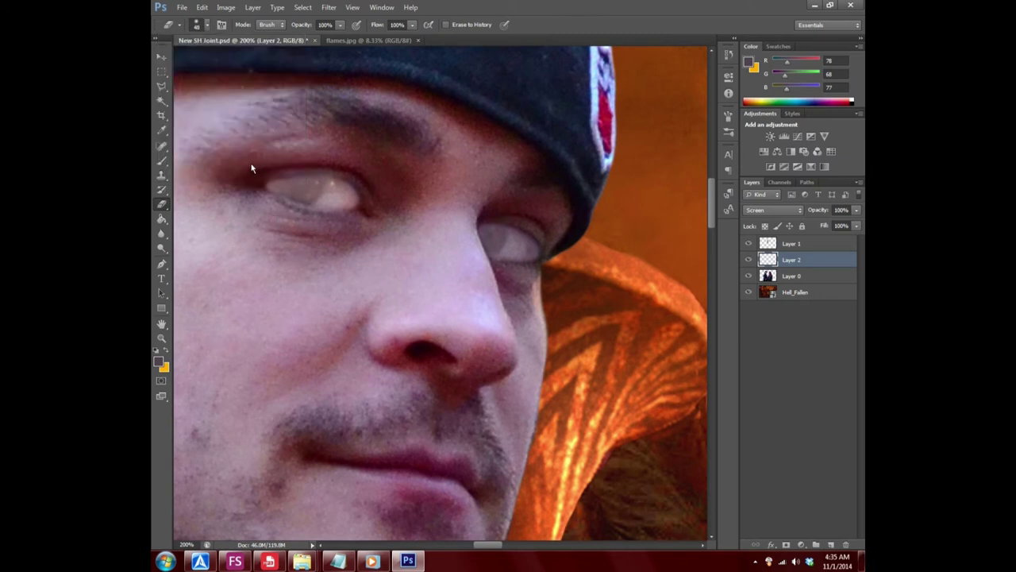
pyautogui.moveTo(250, 171); pyautogui.dragTo(327, 157)
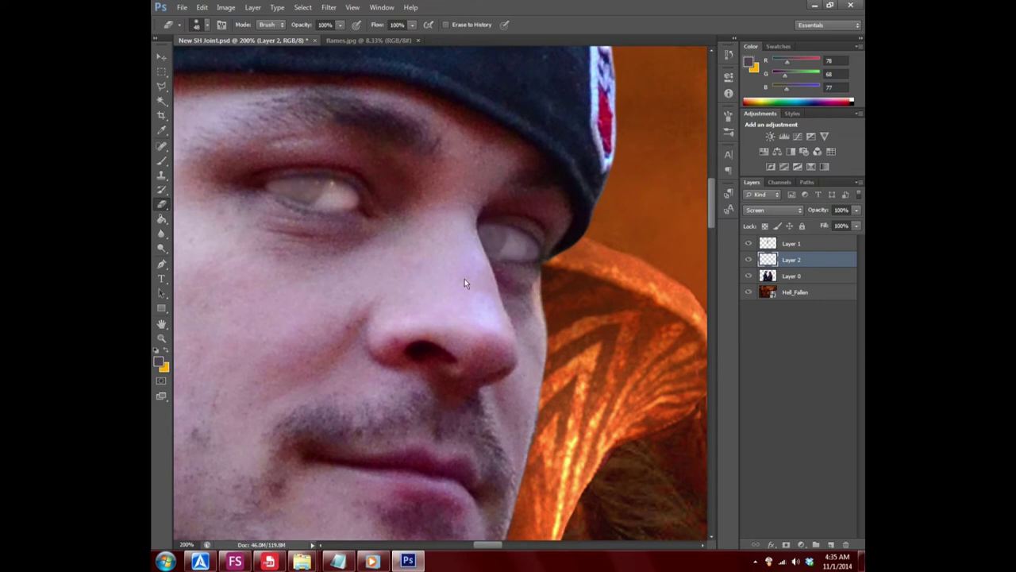
pyautogui.moveTo(501, 255); pyautogui.dragTo(537, 255)
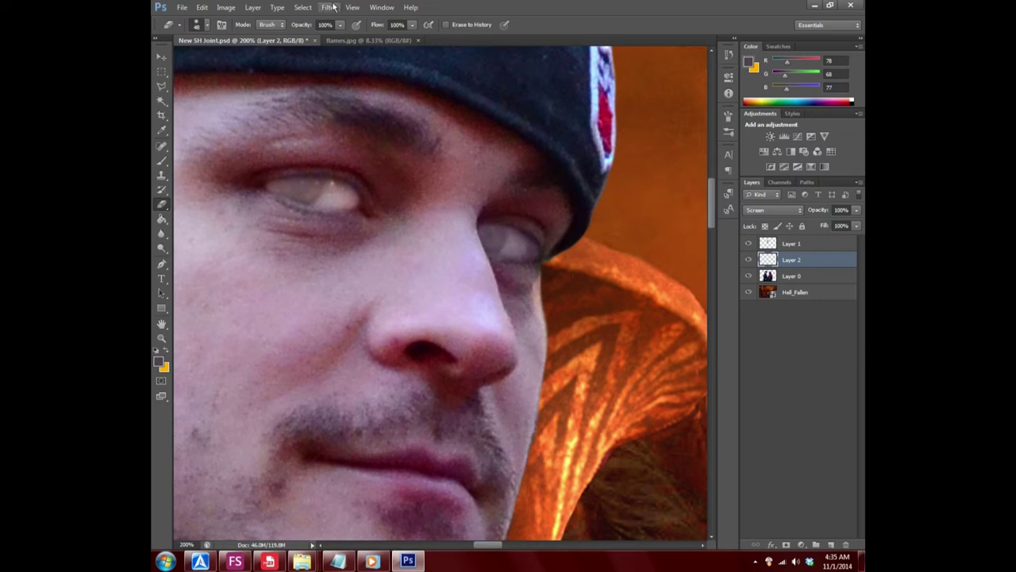
# - Undo the last eraser stroke and fit the whole image on screen
pyautogui.click(203, 8)
pyautogui.click(210, 19)
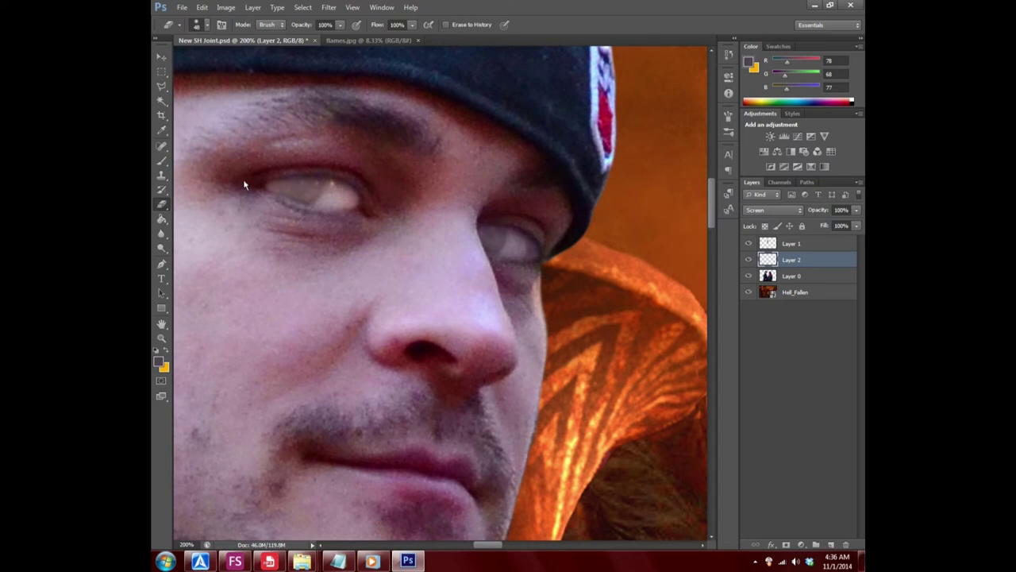
pyautogui.click(162, 336)
pyautogui.rightClick(296, 273)
pyautogui.click(321, 277)
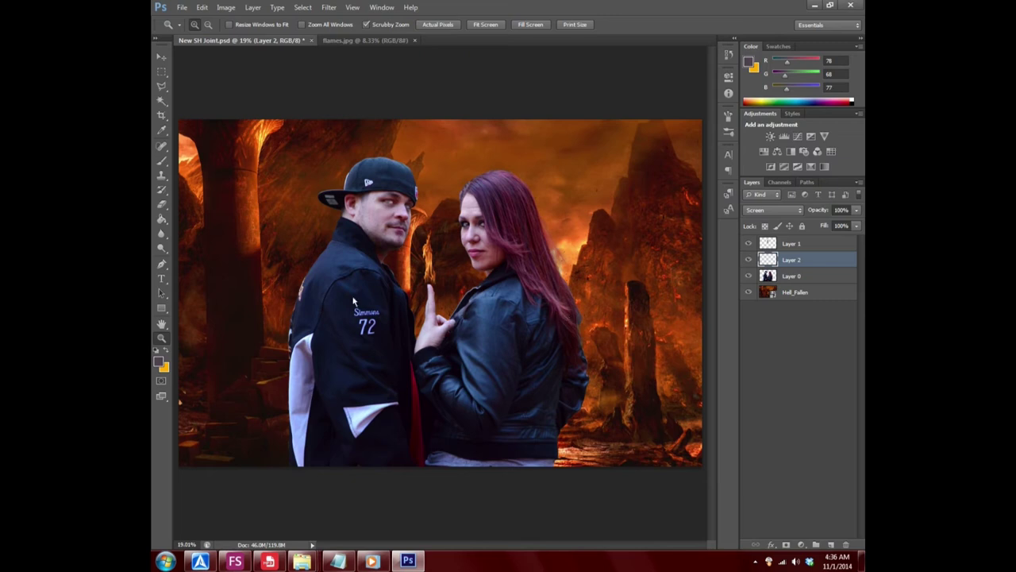
# - Delete Layer 2 from the Layers panel context menu, confirming with Yes
pyautogui.moveTo(379, 199)
pyautogui.mouseDown()
pyautogui.moveTo(416, 198)
pyautogui.moveTo(390, 219)
pyautogui.mouseUp()
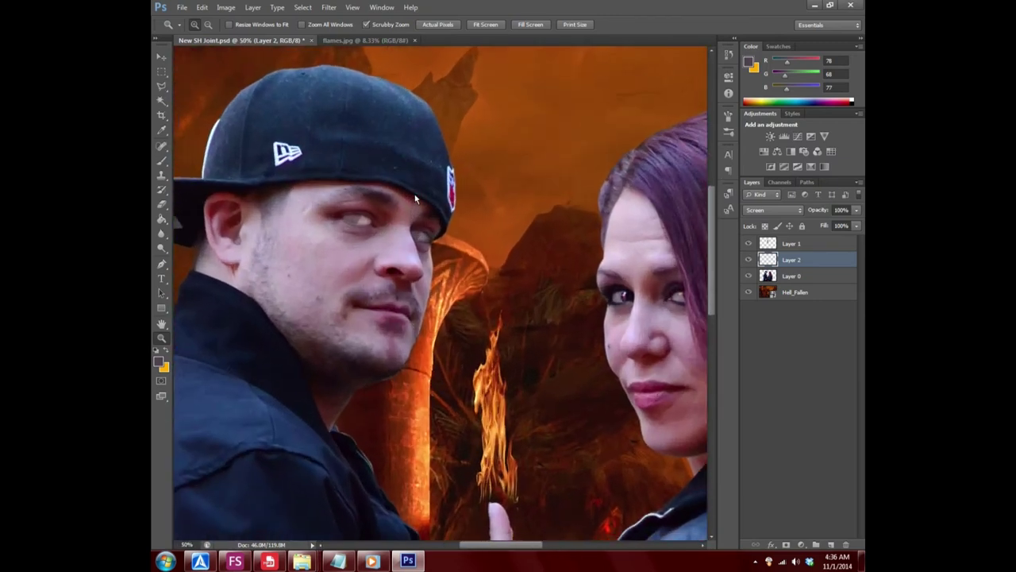
pyautogui.click(391, 219)
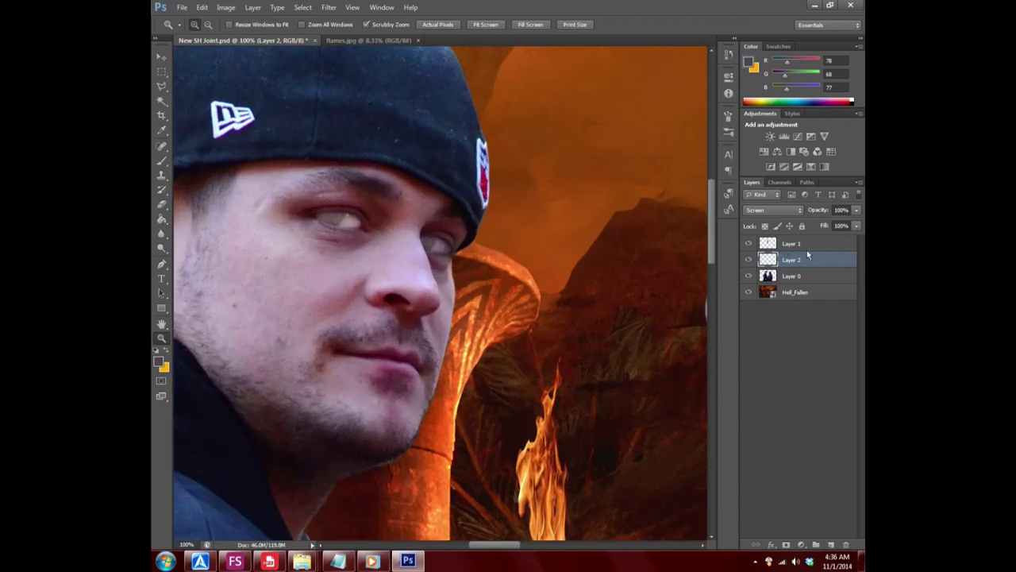
pyautogui.rightClick(836, 261)
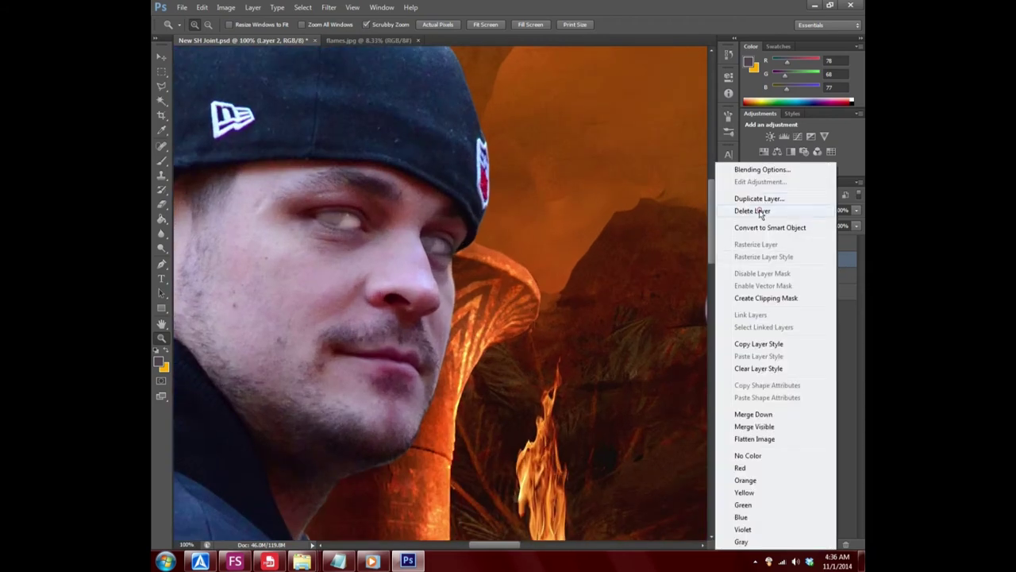
pyautogui.click(826, 210)
pyautogui.click(449, 212)
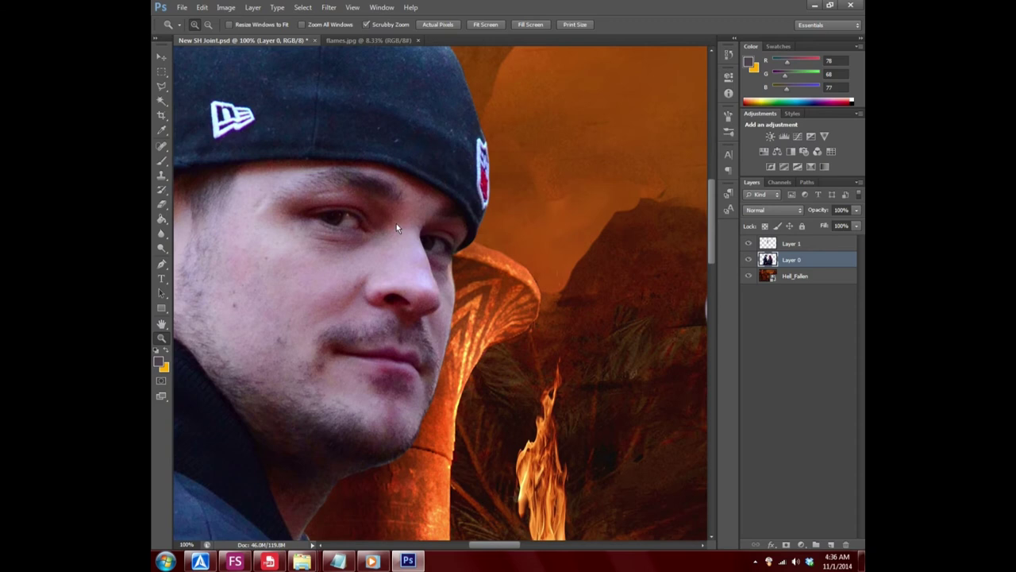
pyautogui.click(315, 224)
pyautogui.click(315, 223)
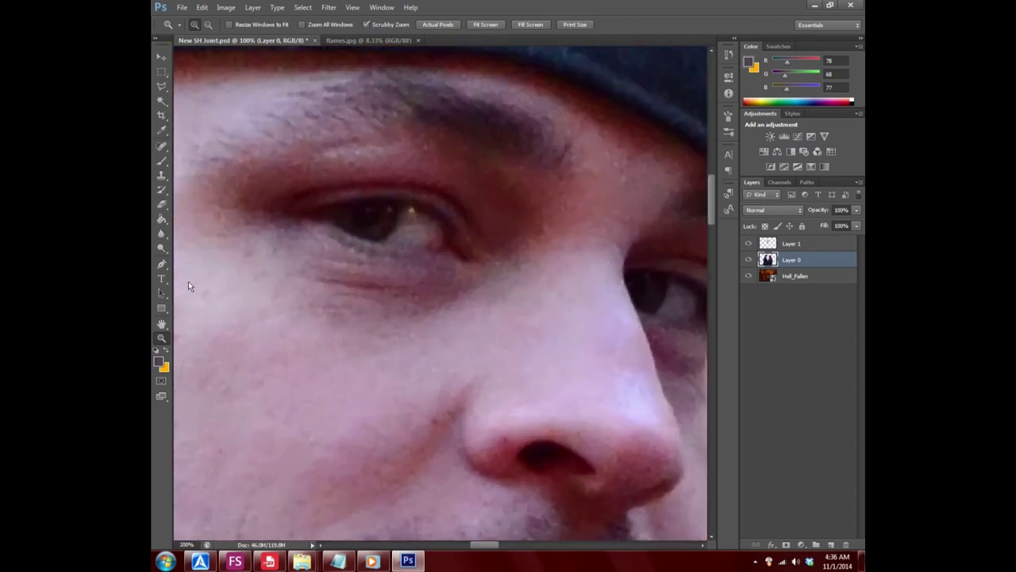
# - Select the Dodge tool and zoom to 200% on the man's face
pyautogui.click(162, 248)
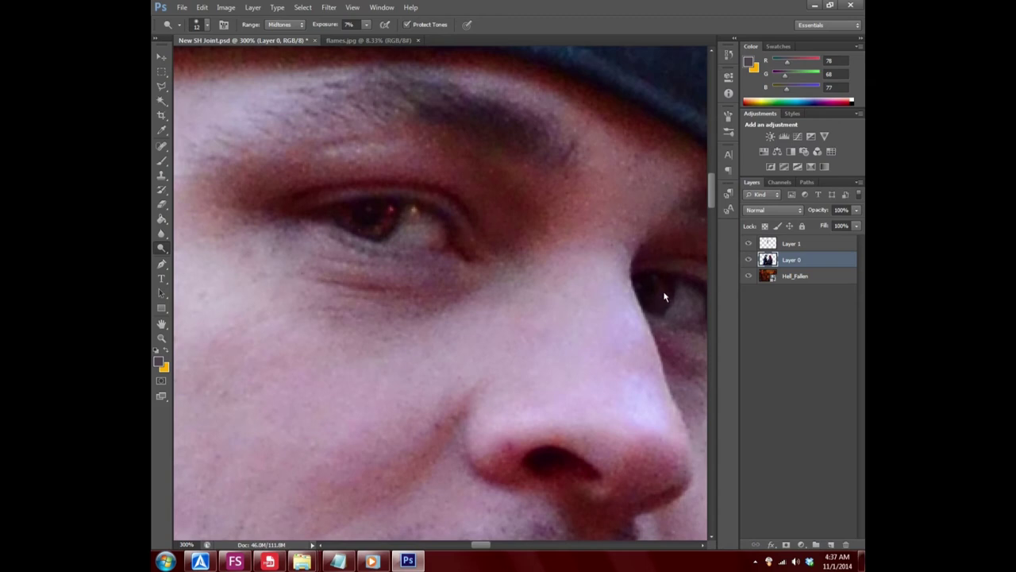
pyautogui.moveTo(479, 546)
pyautogui.mouseDown()
pyautogui.moveTo(556, 560)
pyautogui.moveTo(499, 561)
pyautogui.mouseUp()
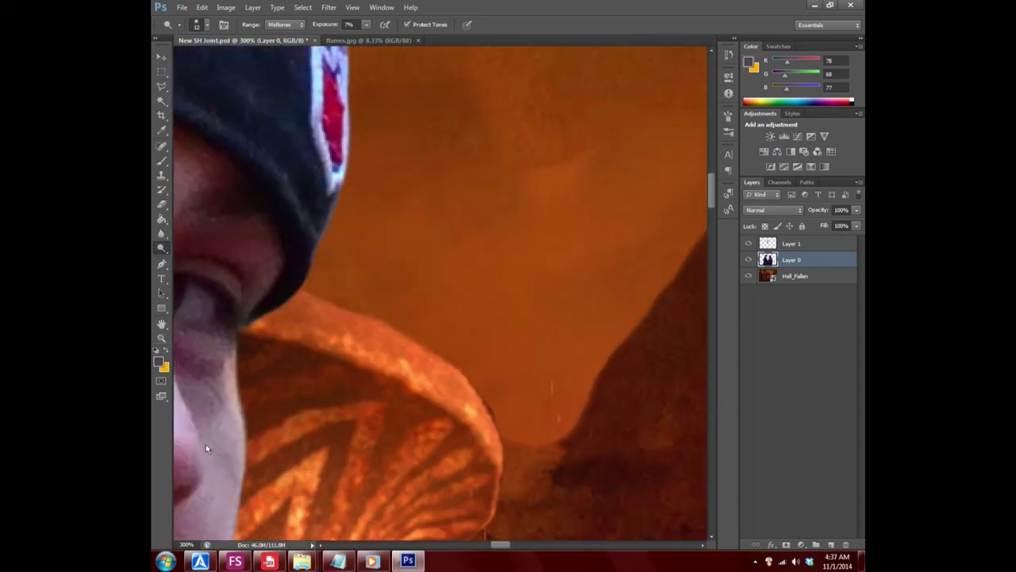
pyautogui.click(161, 339)
pyautogui.rightClick(257, 321)
pyautogui.click(278, 329)
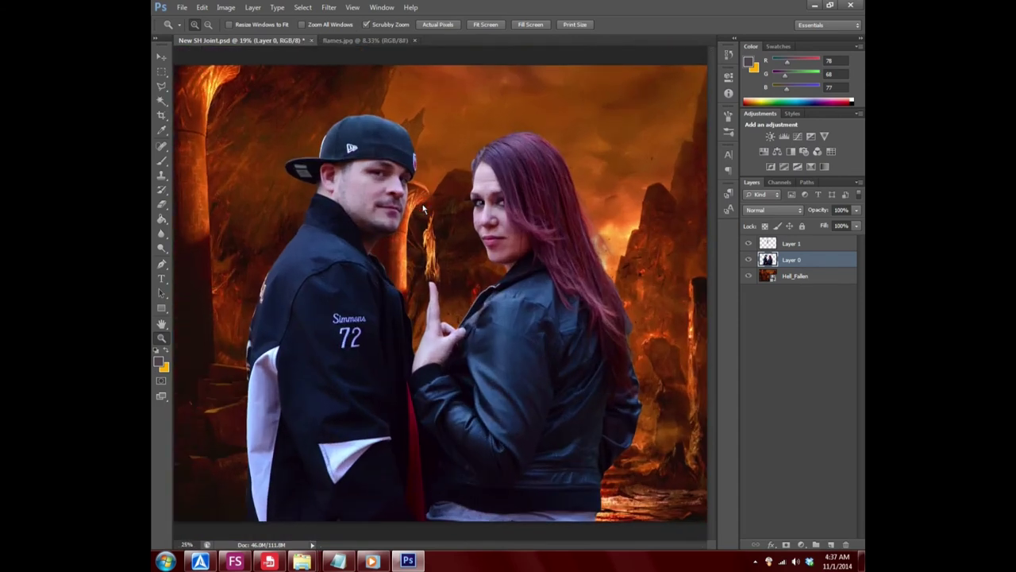
pyautogui.moveTo(425, 210); pyautogui.dragTo(345, 203)
pyautogui.click(326, 207)
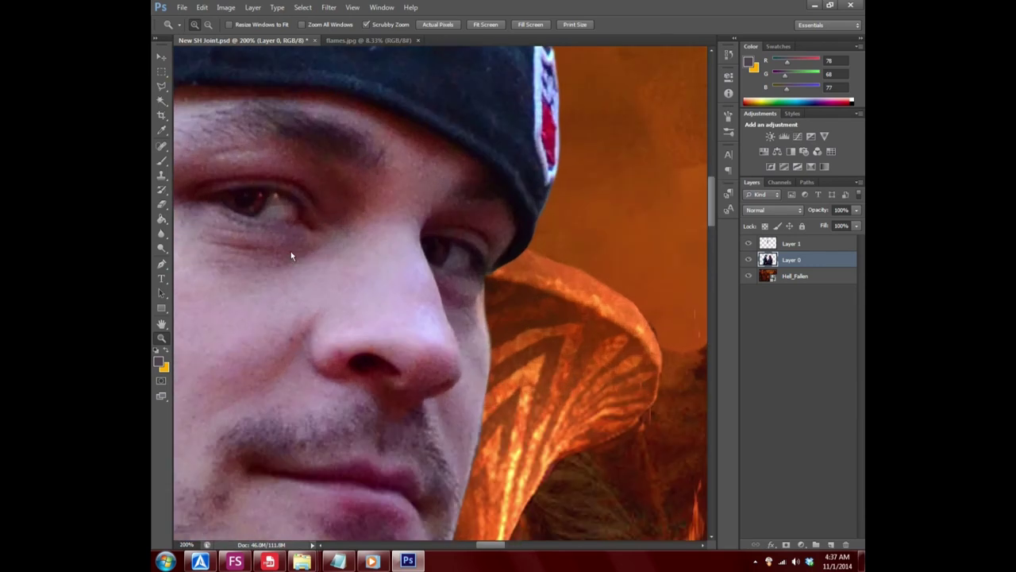
# - Set Dodge to Midtones at about 12% exposure, retouch around the eyes, and fit on screen
pyautogui.moveTo(485, 545); pyautogui.dragTo(477, 545)
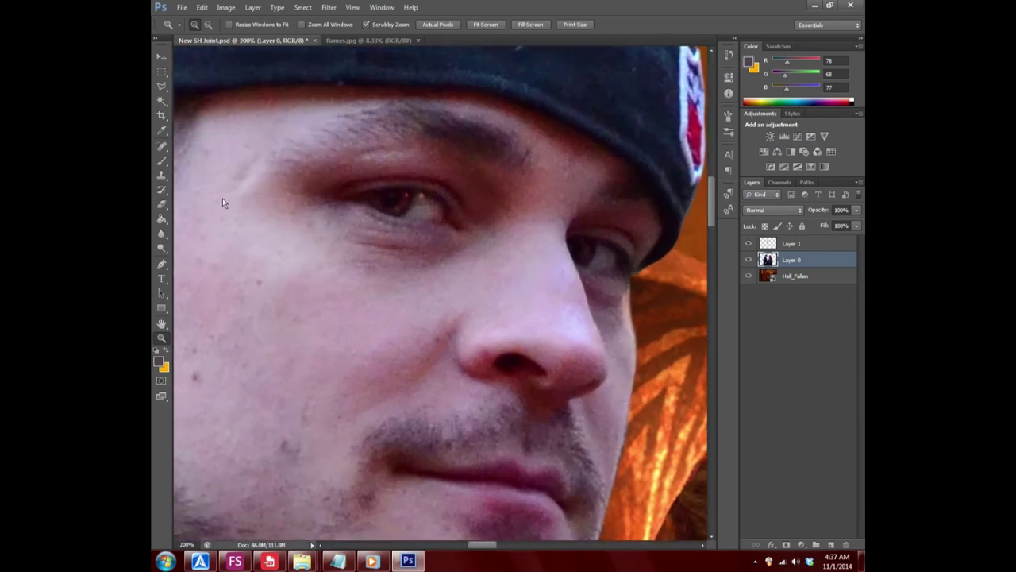
pyautogui.click(161, 247)
pyautogui.click(366, 25)
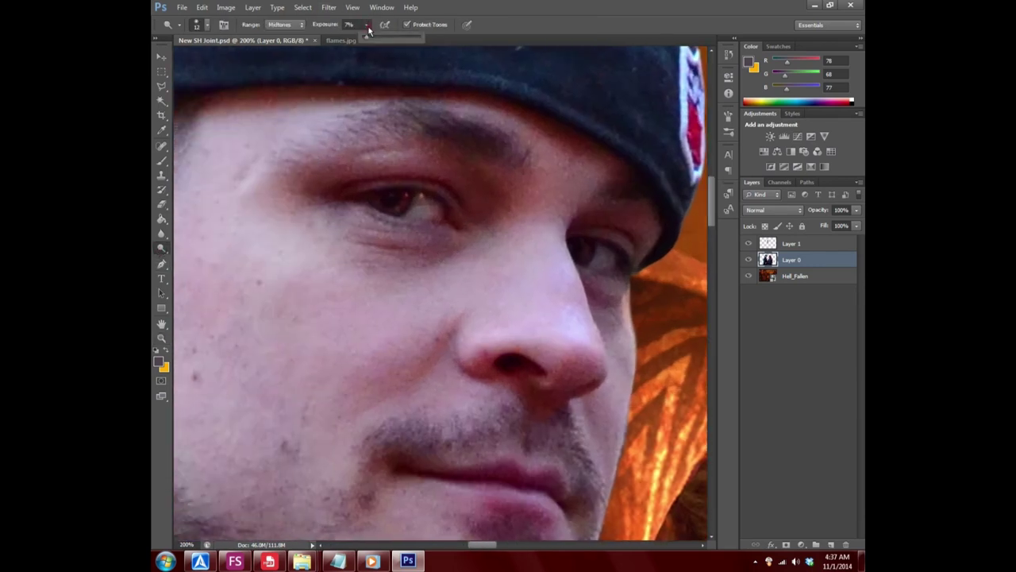
pyautogui.moveTo(367, 31); pyautogui.dragTo(369, 43)
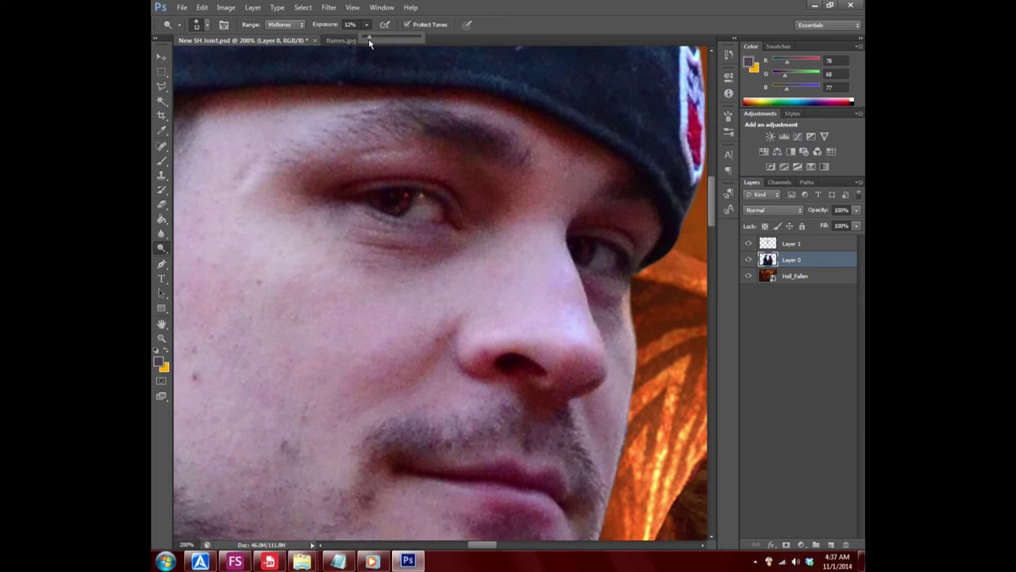
pyautogui.click(379, 201)
pyautogui.moveTo(484, 545); pyautogui.dragTo(528, 547)
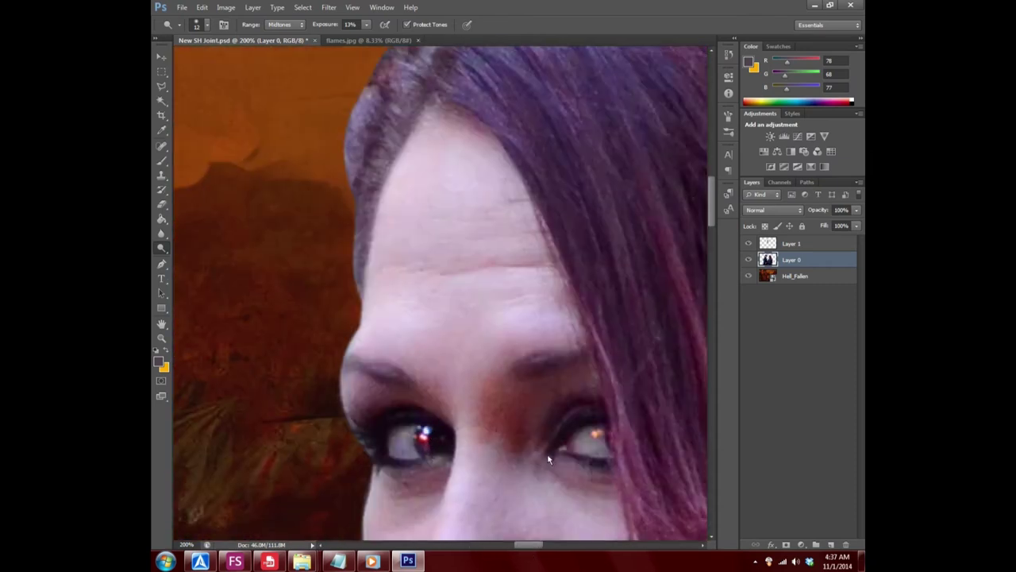
pyautogui.click(161, 339)
pyautogui.rightClick(318, 347)
pyautogui.click(355, 353)
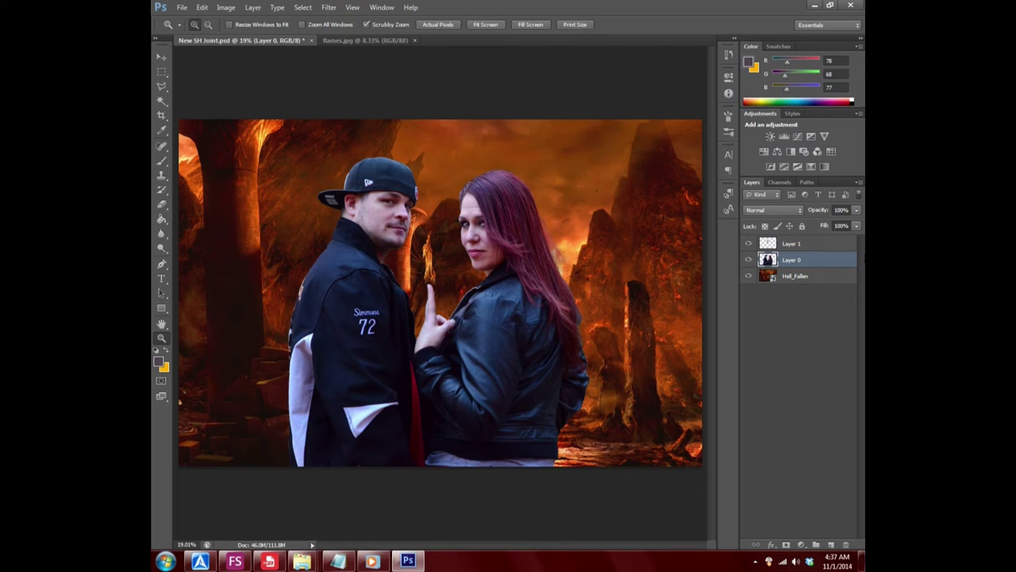
# - Apply a 10.0-pixel Gaussian Blur smart filter to the Hell_Fallen layer
pyautogui.click(846, 280)
pyautogui.click(329, 10)
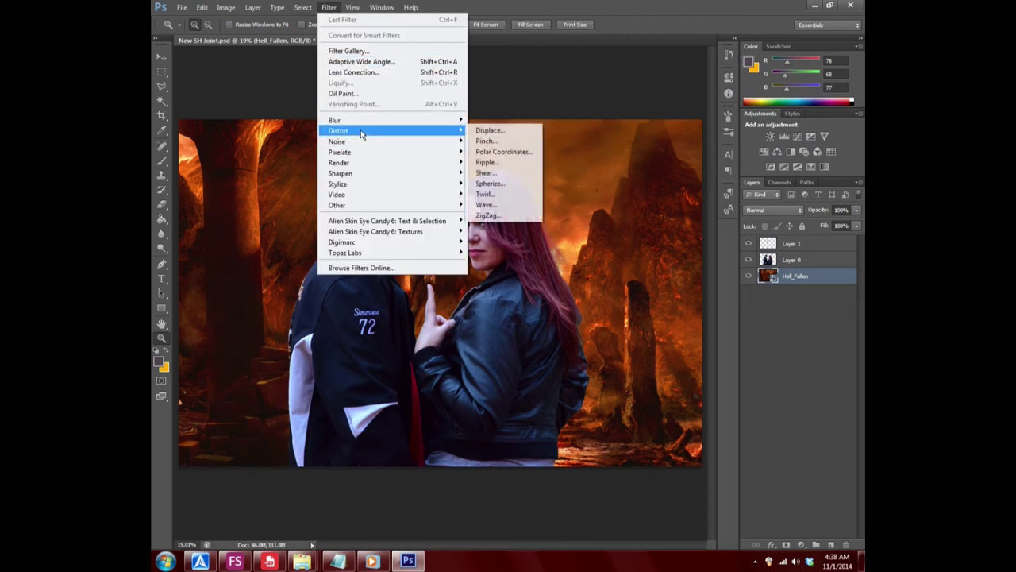
pyautogui.moveTo(389, 120)
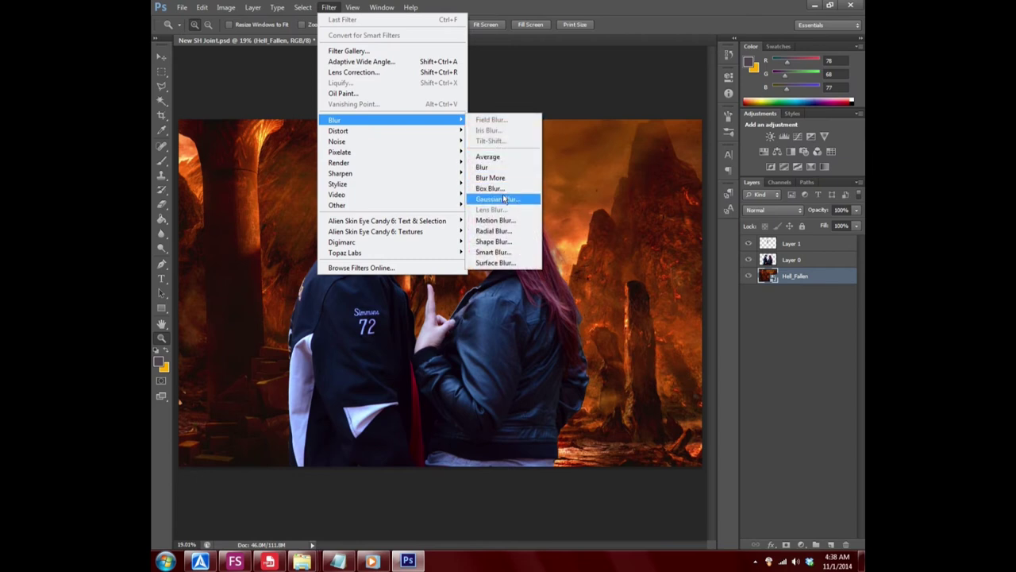
pyautogui.click(498, 199)
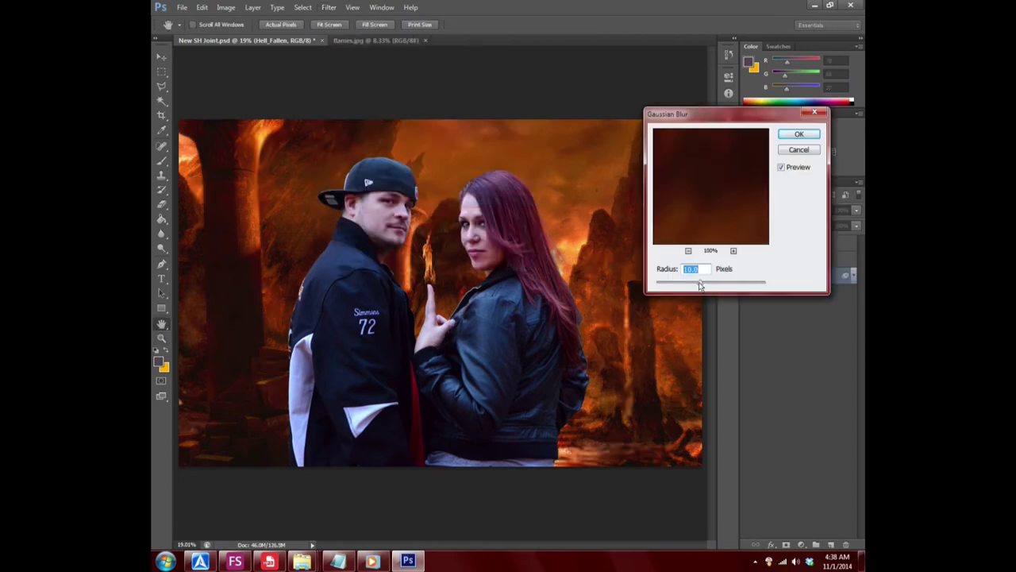
pyautogui.click(798, 134)
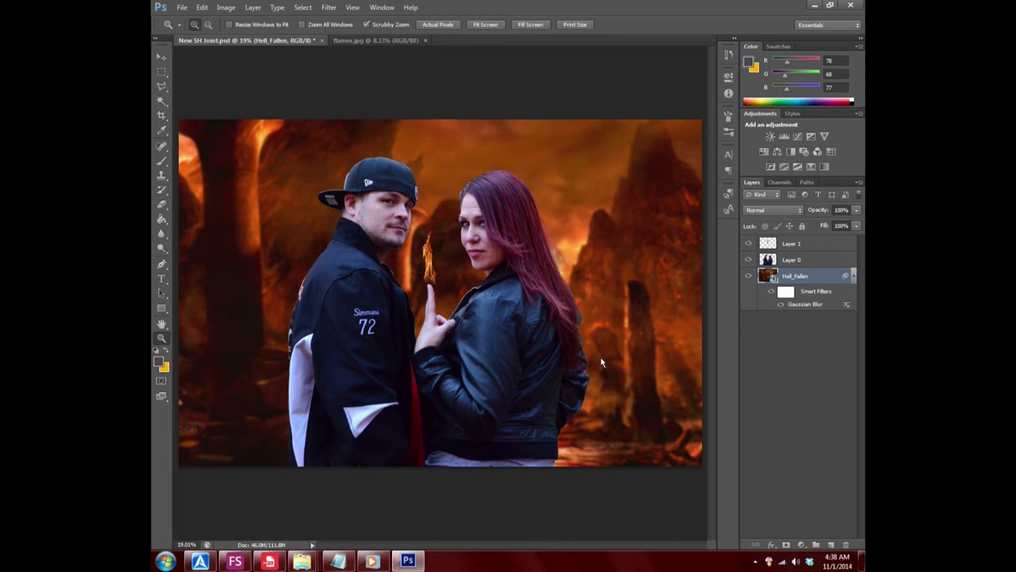
# - Zoom to 200% on the woman's eyes and add a new Layer 2 above Layer 0
pyautogui.click(489, 230)
pyautogui.click(488, 228)
pyautogui.click(488, 228)
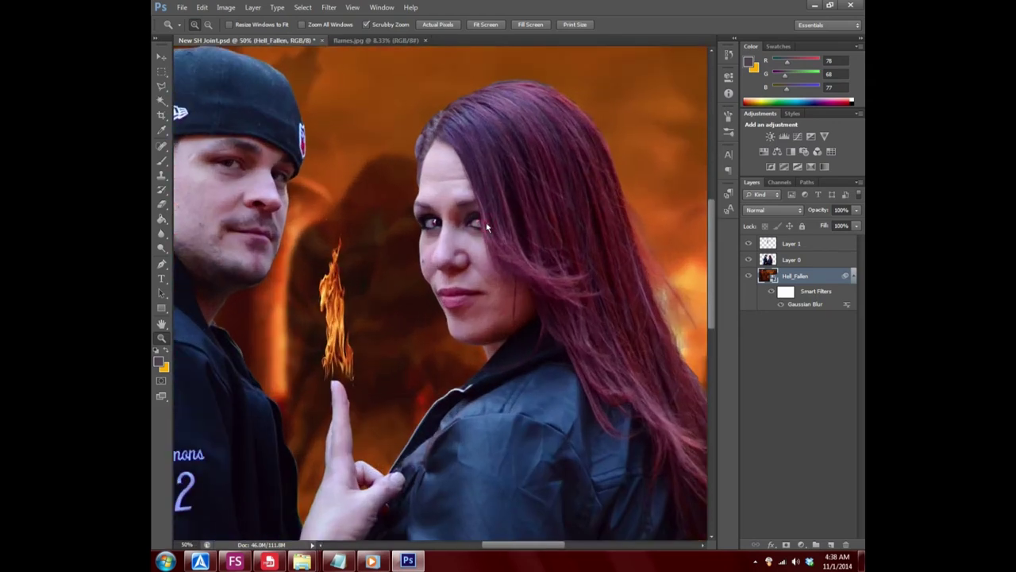
pyautogui.click(487, 228)
pyautogui.click(488, 228)
pyautogui.click(488, 228)
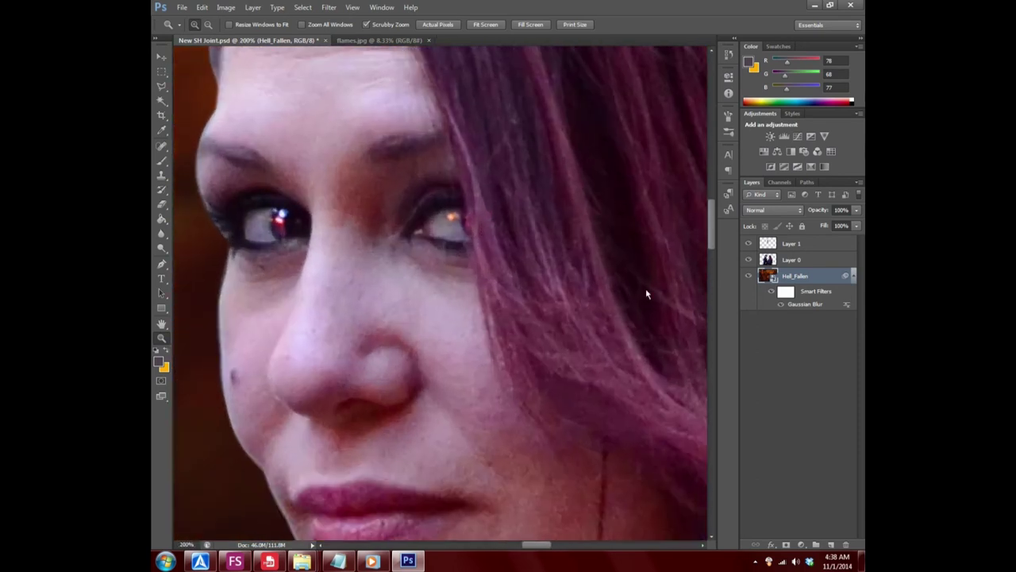
pyautogui.click(826, 267)
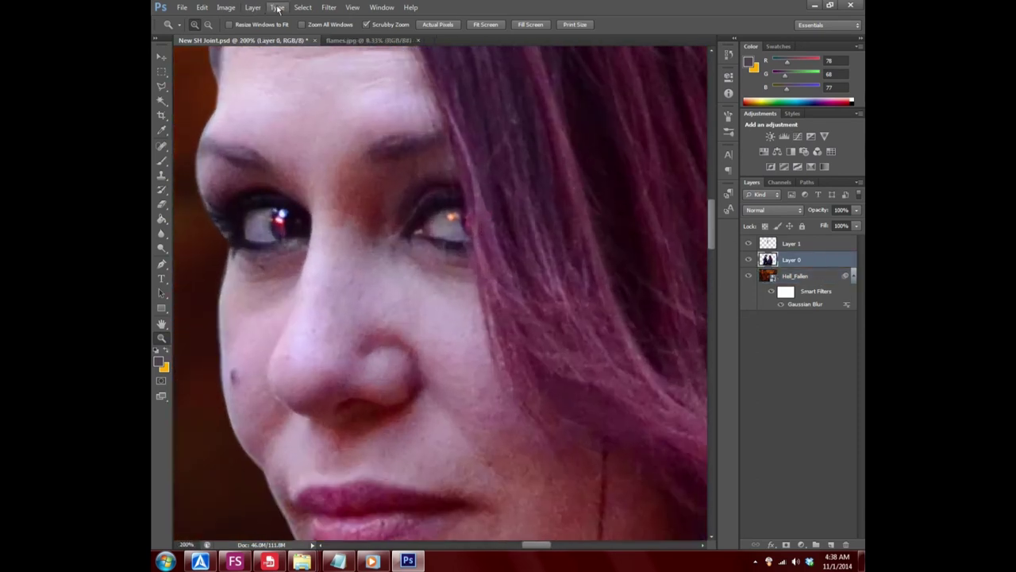
pyautogui.click(253, 8)
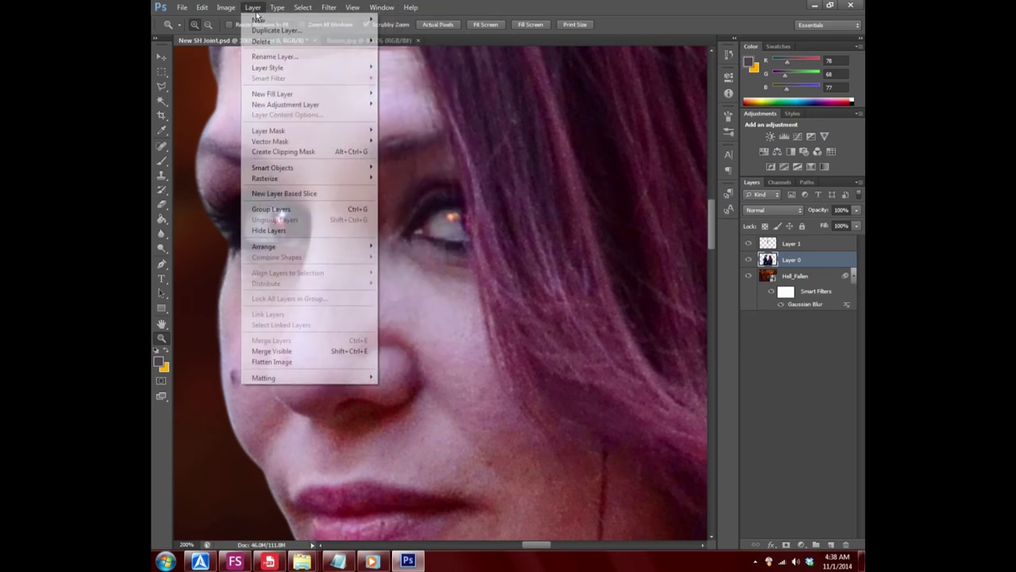
pyautogui.moveTo(259, 19)
pyautogui.click(397, 19)
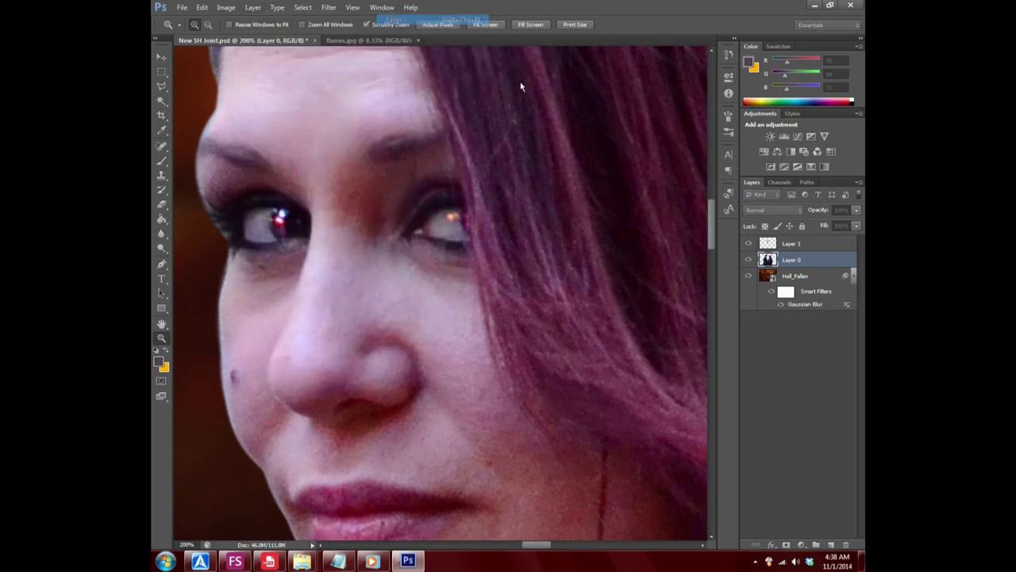
pyautogui.press('Return')
# - Set the foreground colour to a saturated orange, ff6600
pyautogui.click(160, 362)
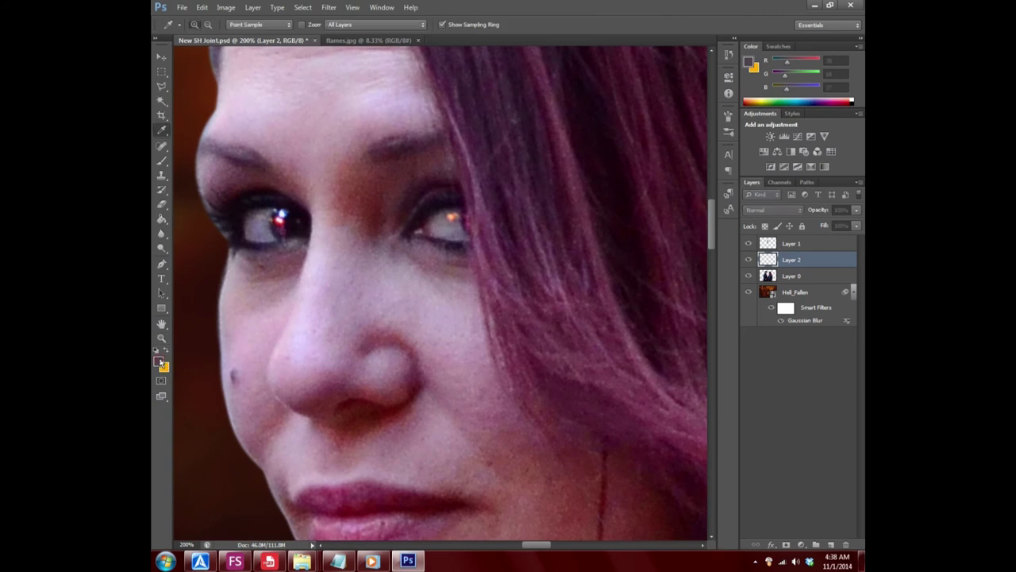
pyautogui.click(684, 246)
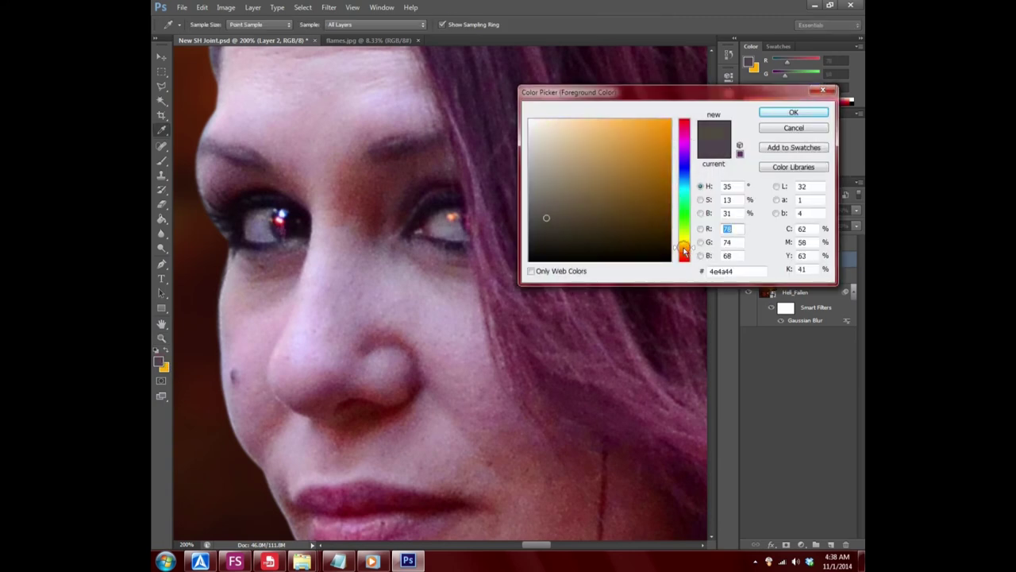
pyautogui.click(671, 121)
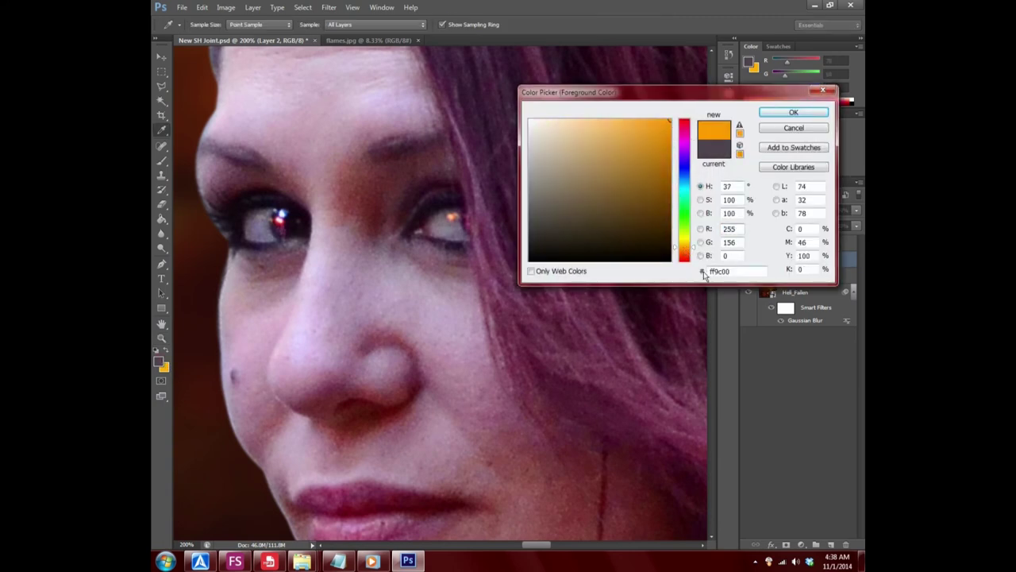
pyautogui.click(685, 253)
pyautogui.click(793, 112)
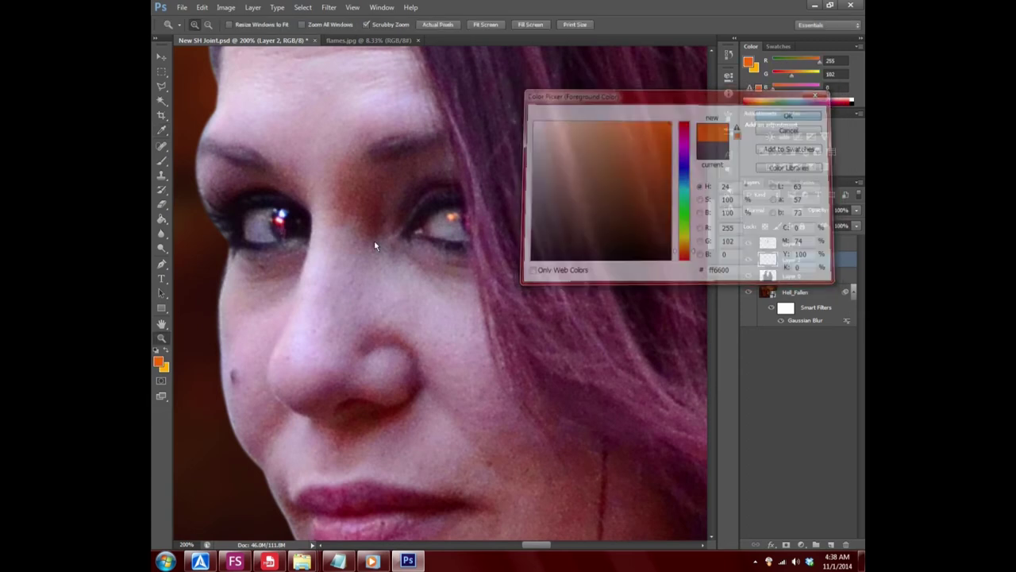
# - Paint orange over the woman's left and right irises with the Brush tool
pyautogui.click(164, 162)
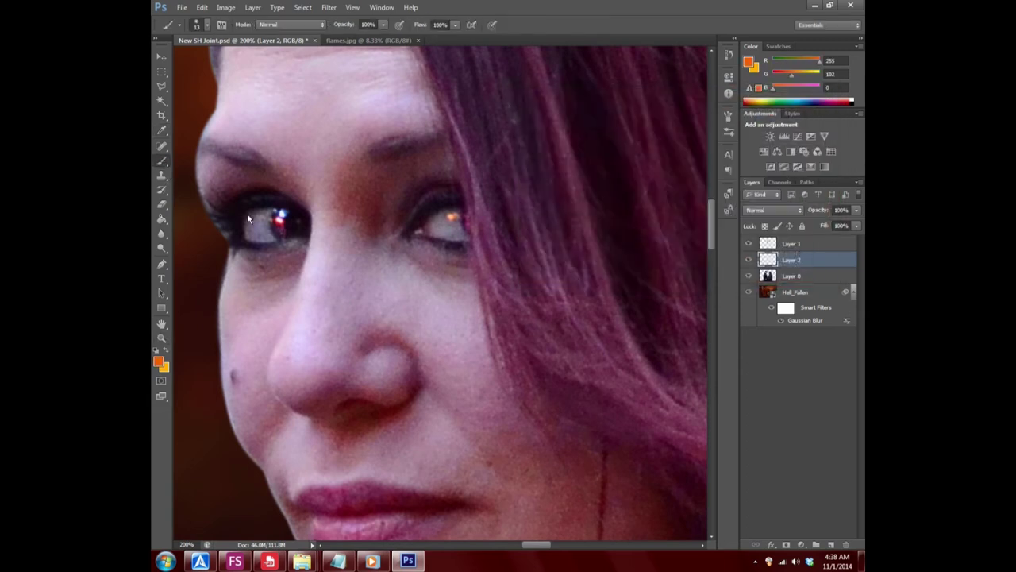
pyautogui.click(209, 26)
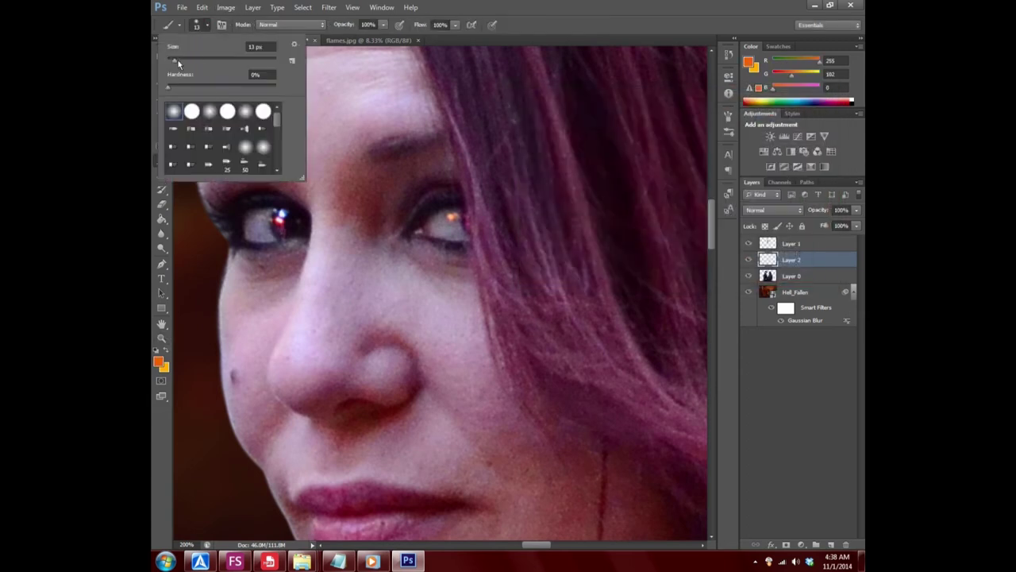
pyautogui.click(177, 61)
pyautogui.press('Escape')
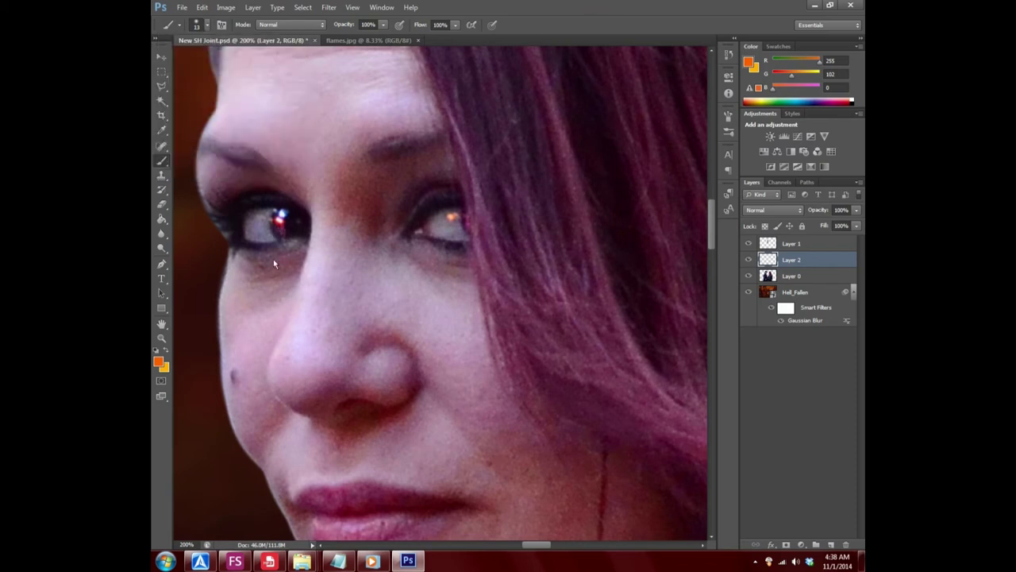
pyautogui.moveTo(280, 216); pyautogui.dragTo(289, 236)
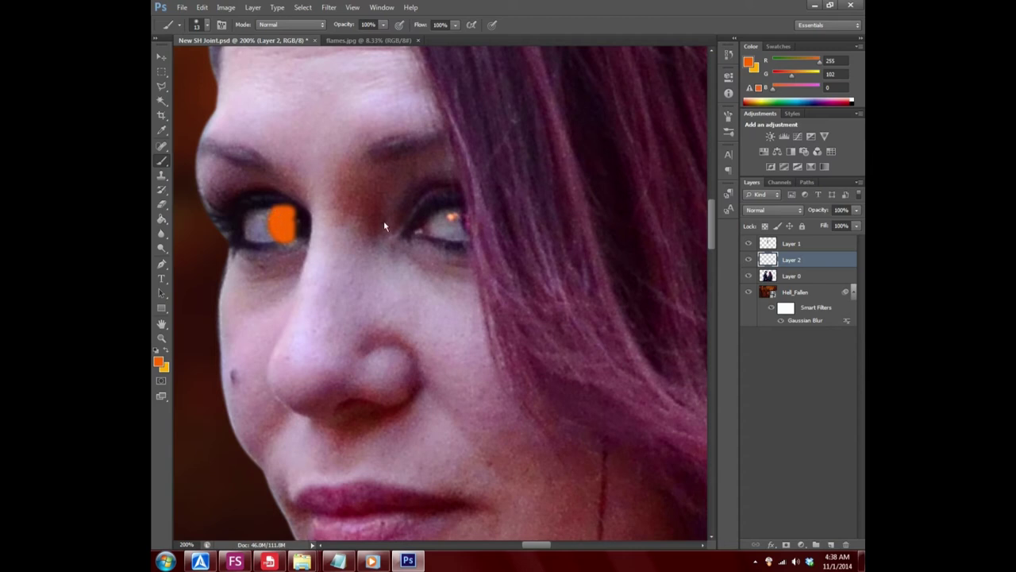
pyautogui.moveTo(460, 216)
pyautogui.mouseDown()
pyautogui.moveTo(462, 229)
pyautogui.moveTo(466, 217)
pyautogui.mouseUp()
# - Step backward four times to remove the misplaced orange strokes from both eyes
pyautogui.click(203, 7)
pyautogui.click(218, 20)
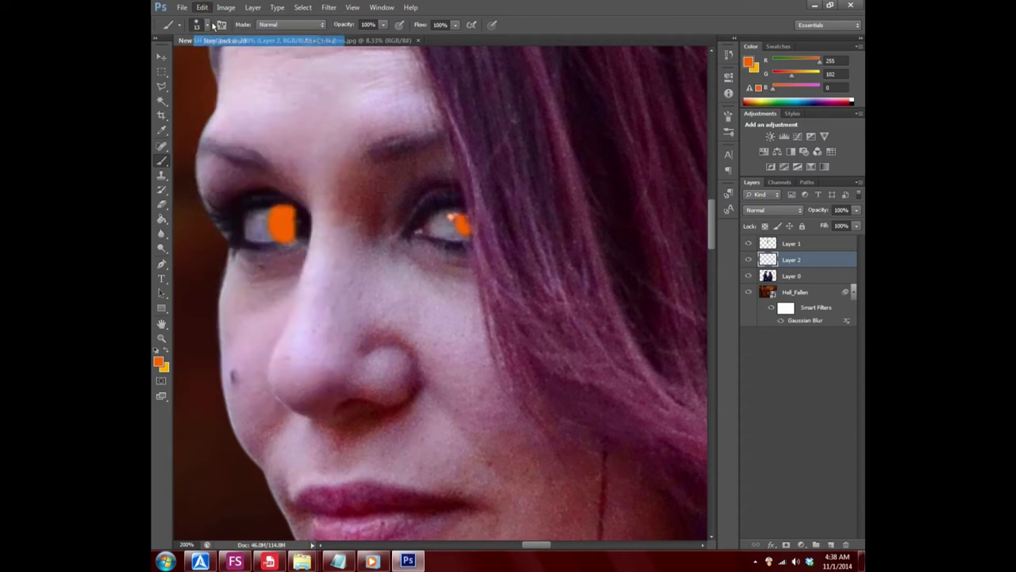
pyautogui.click(203, 7)
pyautogui.click(211, 19)
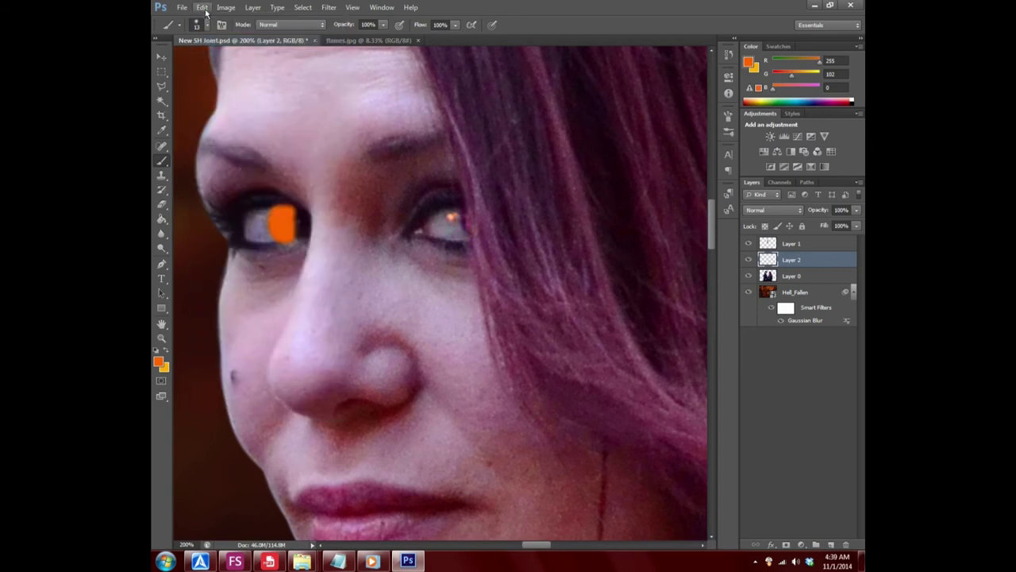
pyautogui.click(202, 7)
pyautogui.click(214, 41)
pyautogui.click(202, 7)
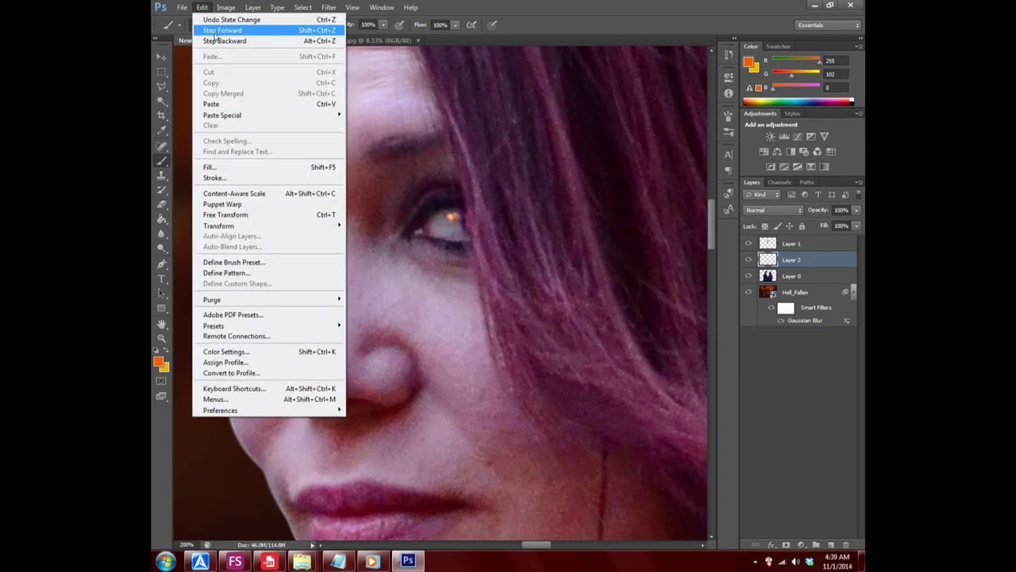
pyautogui.click(214, 41)
# - Zoom in on the woman's left eye and repaint orange over its iris
pyautogui.click(161, 338)
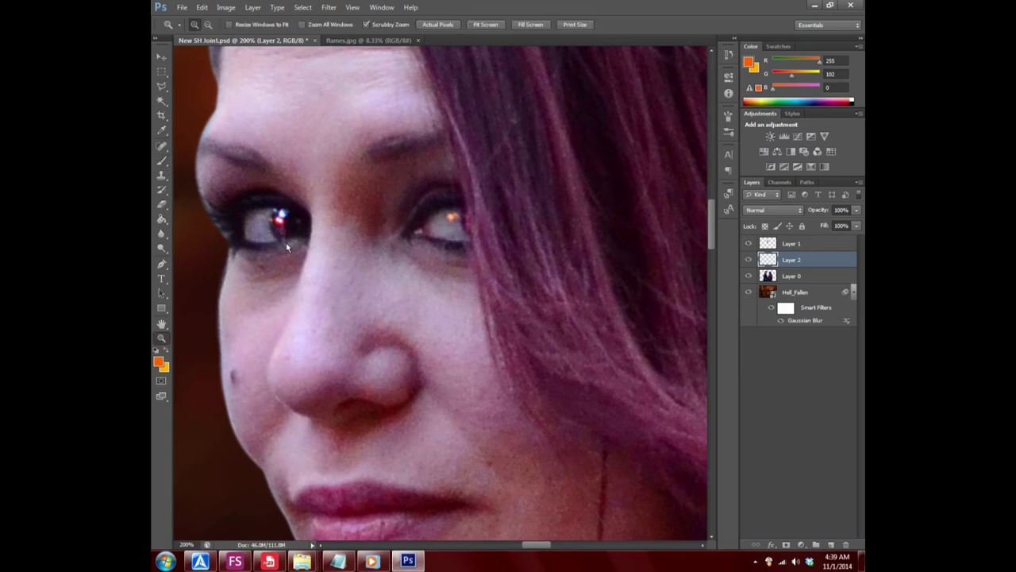
pyautogui.click(289, 217)
pyautogui.press('b')
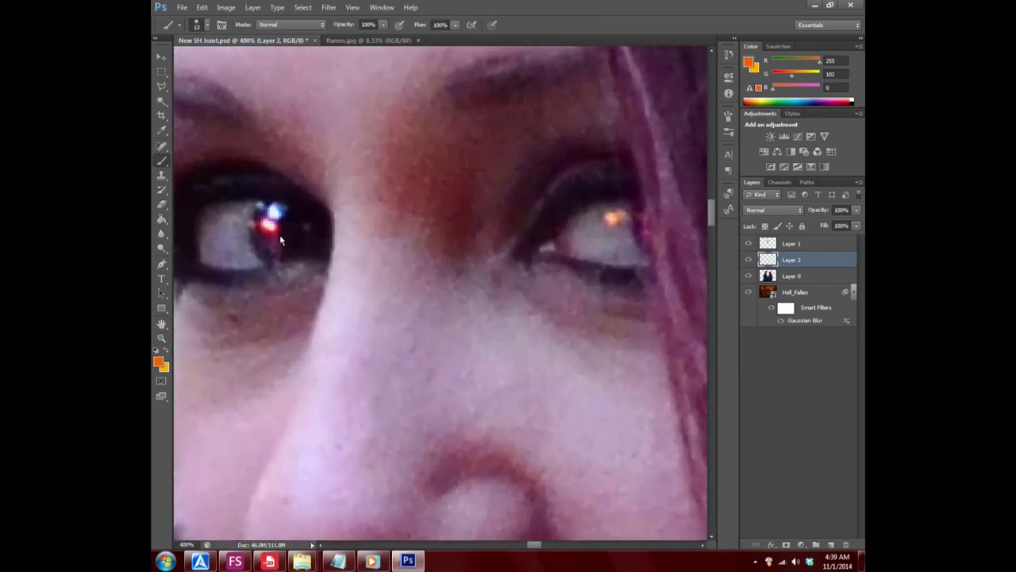
pyautogui.moveTo(269, 216); pyautogui.dragTo(276, 258)
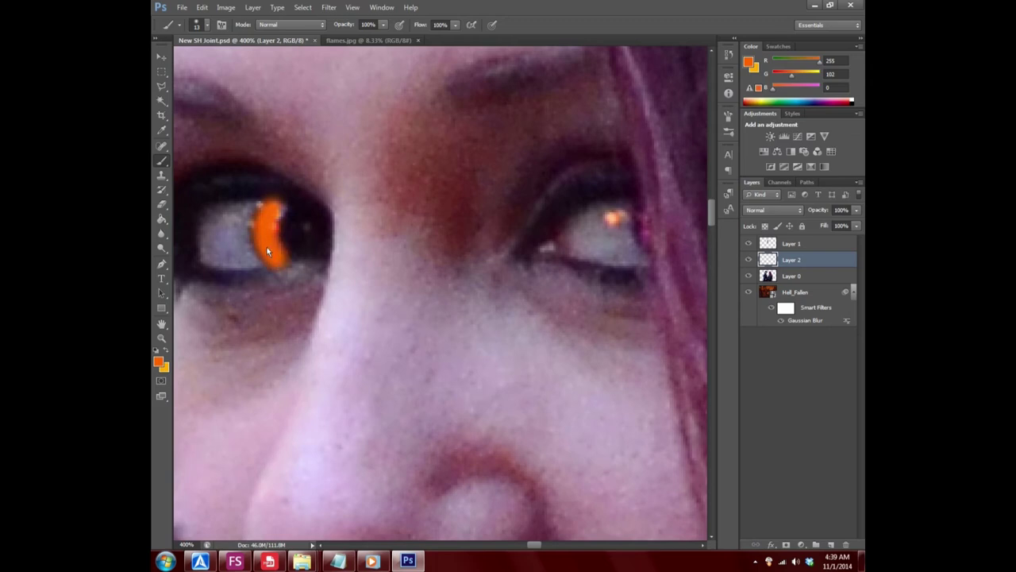
pyautogui.moveTo(269, 212); pyautogui.dragTo(278, 207)
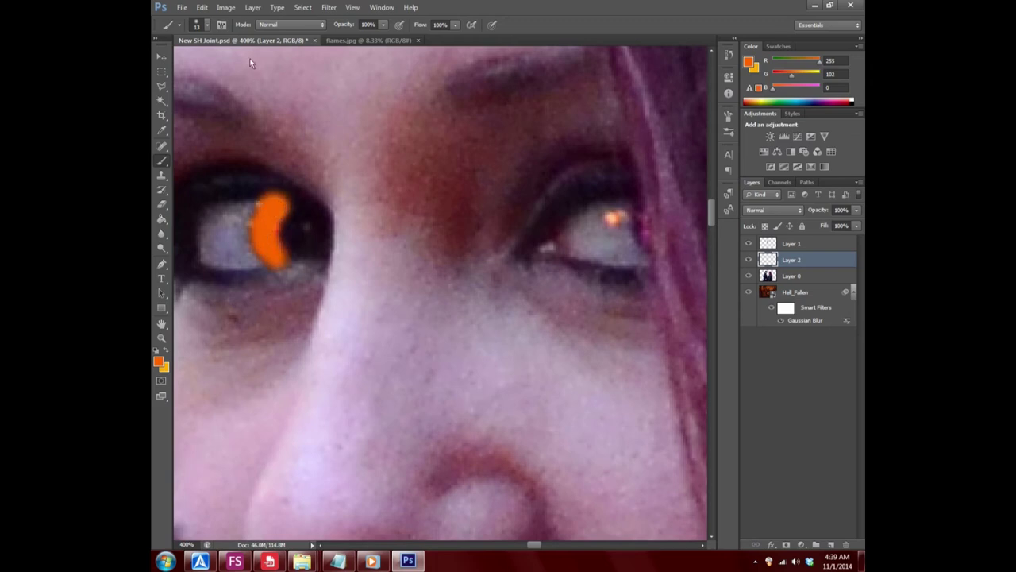
# - With a 6 px brush, paint a thin orange edge on the right iris and widen the left
pyautogui.click(205, 25)
pyautogui.moveTo(186, 57); pyautogui.dragTo(169, 60)
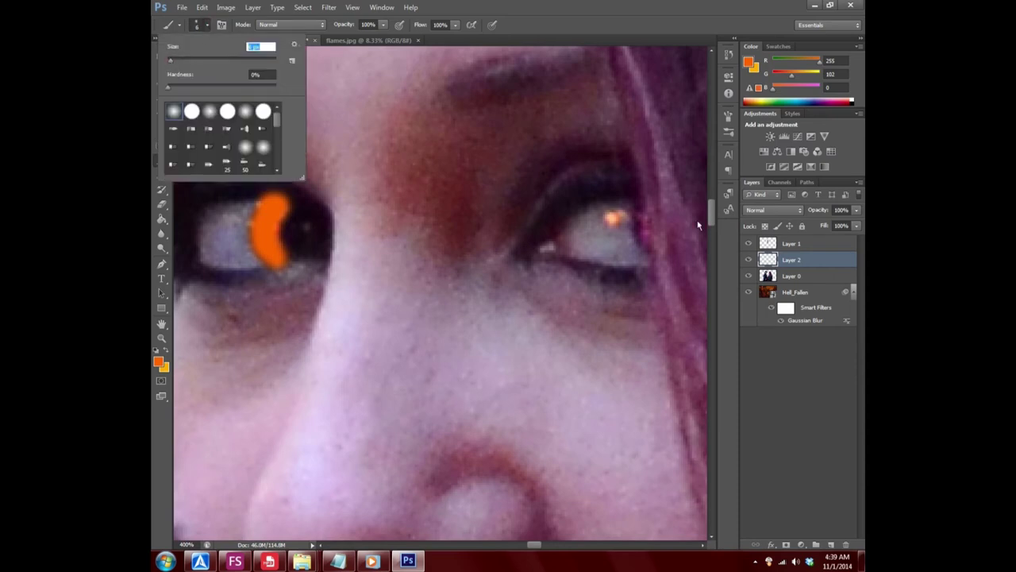
pyautogui.moveTo(636, 204); pyautogui.dragTo(638, 235)
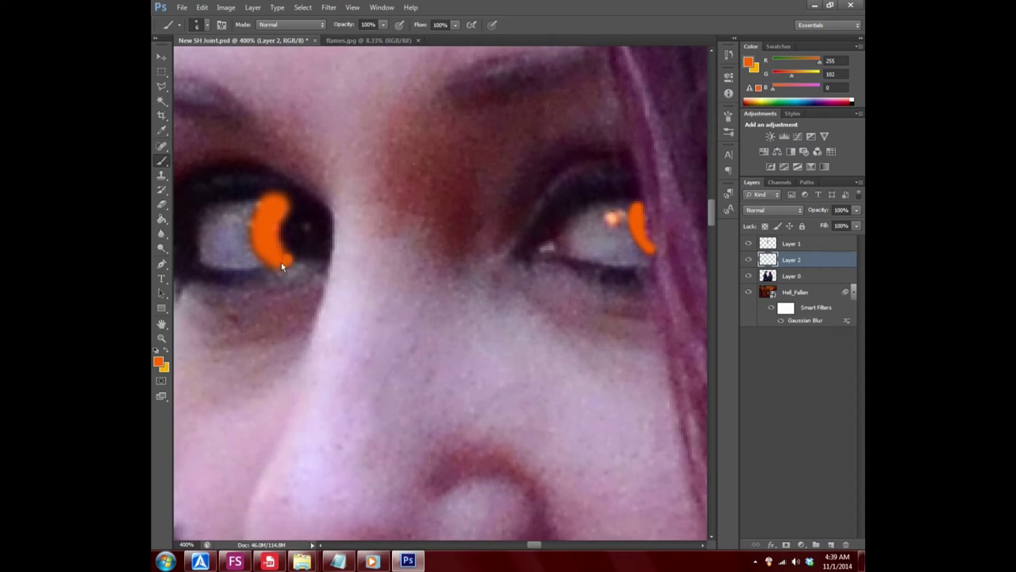
pyautogui.moveTo(281, 264); pyautogui.dragTo(274, 232)
pyautogui.click(162, 337)
pyautogui.rightClick(327, 299)
# - Try Dissolve and Multiply on Layer 2, then keep it in Color blend mode
pyautogui.click(349, 304)
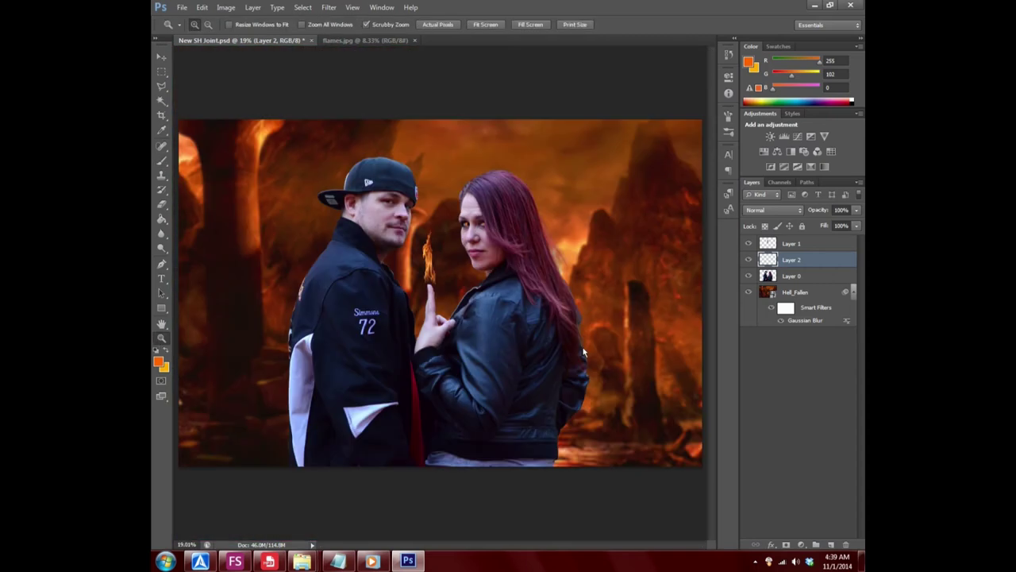
pyautogui.moveTo(486, 219); pyautogui.dragTo(501, 221)
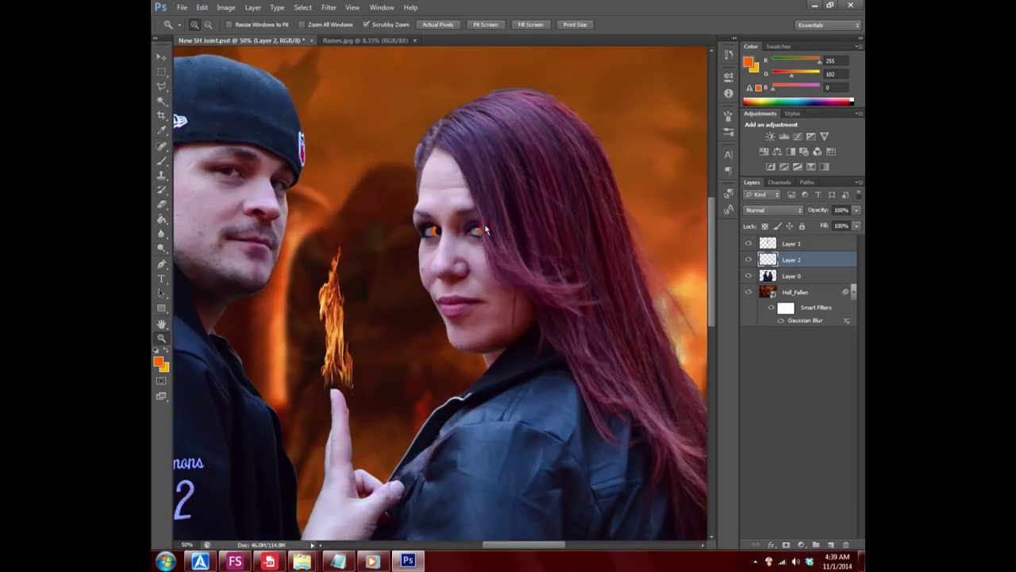
pyautogui.click(768, 210)
pyautogui.click(770, 235)
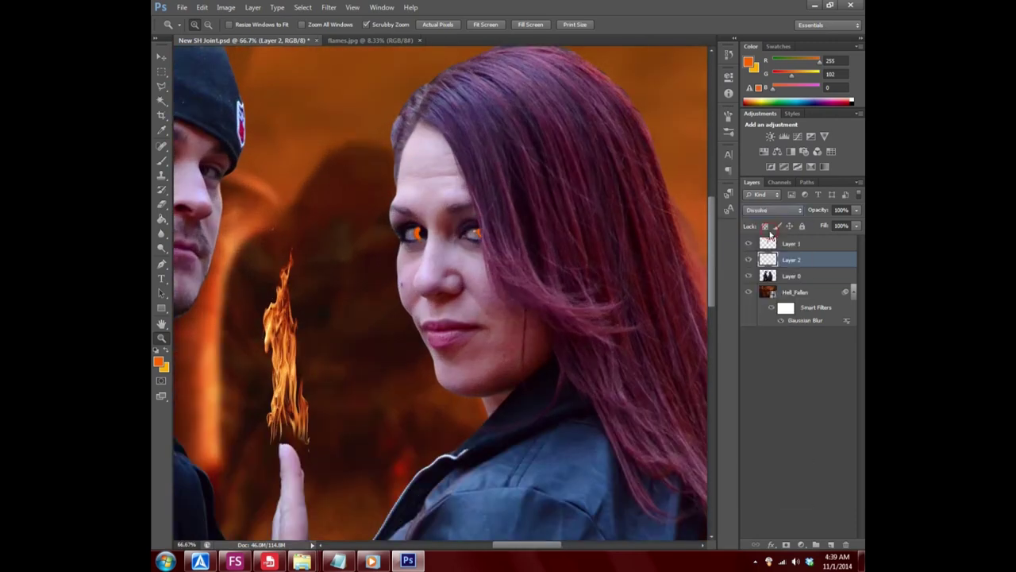
pyautogui.press('Down')
pyautogui.press('Down')
pyautogui.press('Down')
pyautogui.press('Down')
pyautogui.press('Down')
pyautogui.press('Down')
pyautogui.press('Down')
pyautogui.press('Up')
# - Zoom in on the woman's eyes and set the Eraser to 25 px
pyautogui.click(433, 238)
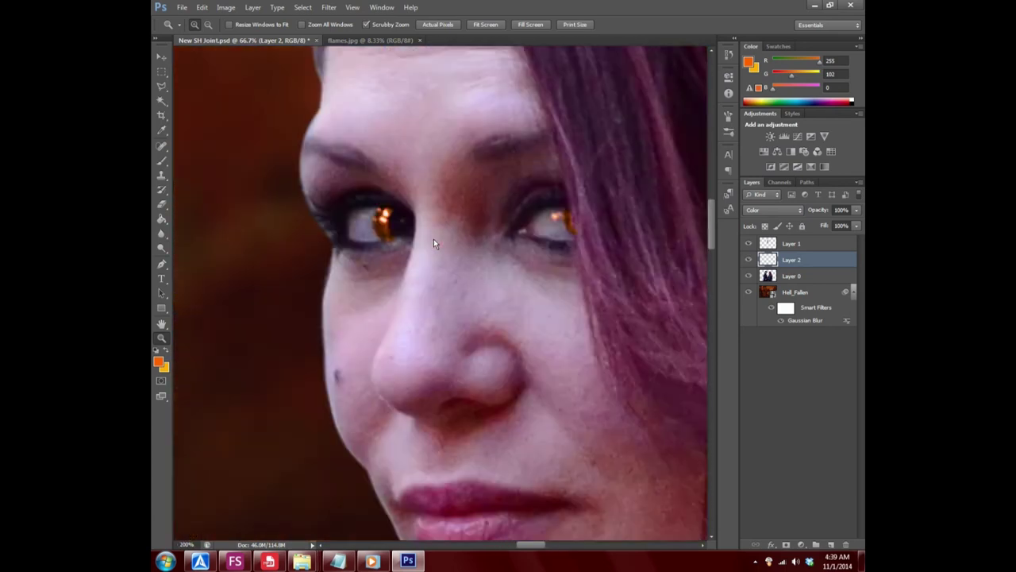
pyautogui.click(161, 204)
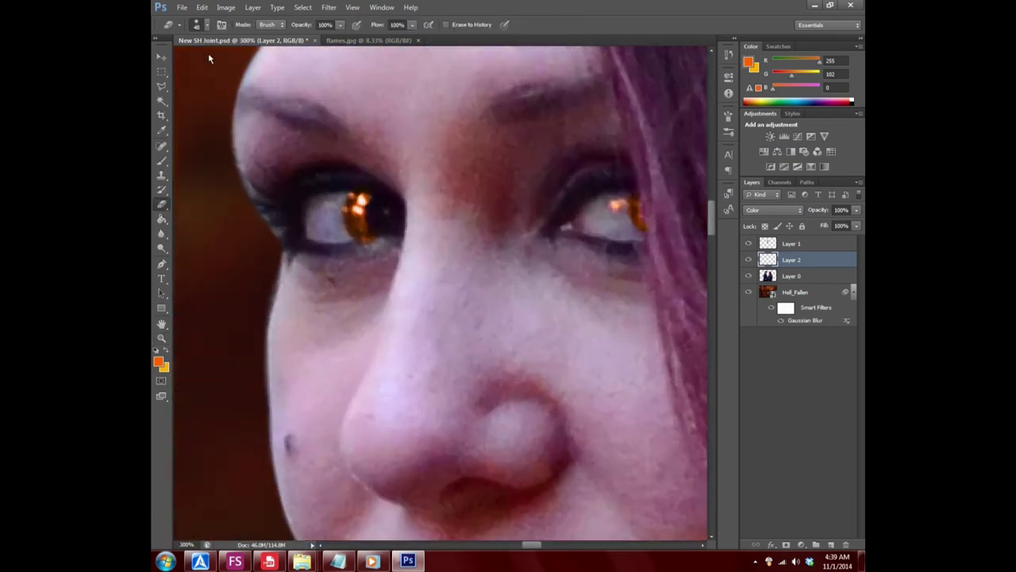
pyautogui.click(204, 25)
pyautogui.moveTo(188, 62); pyautogui.dragTo(179, 62)
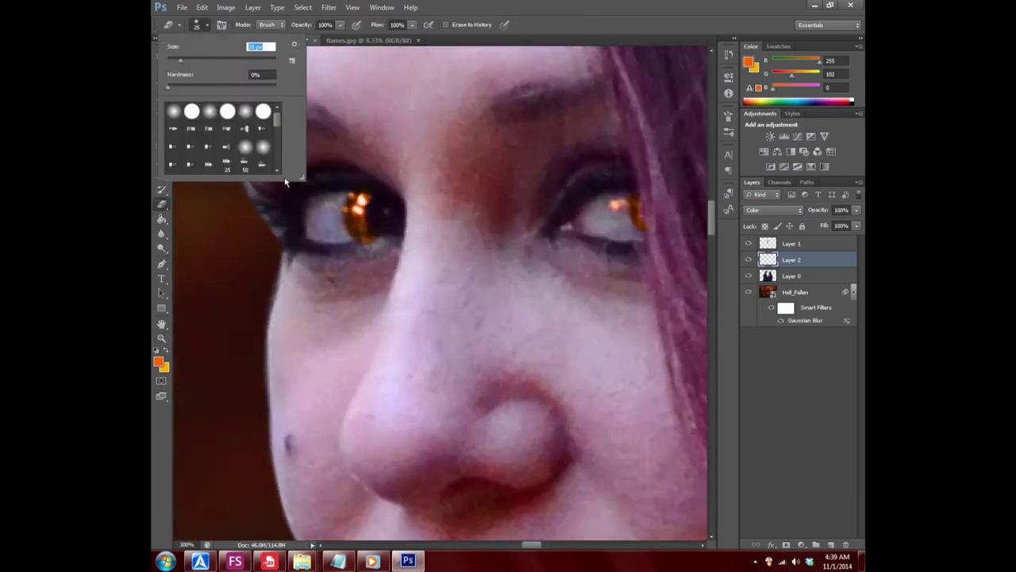
pyautogui.click(377, 258)
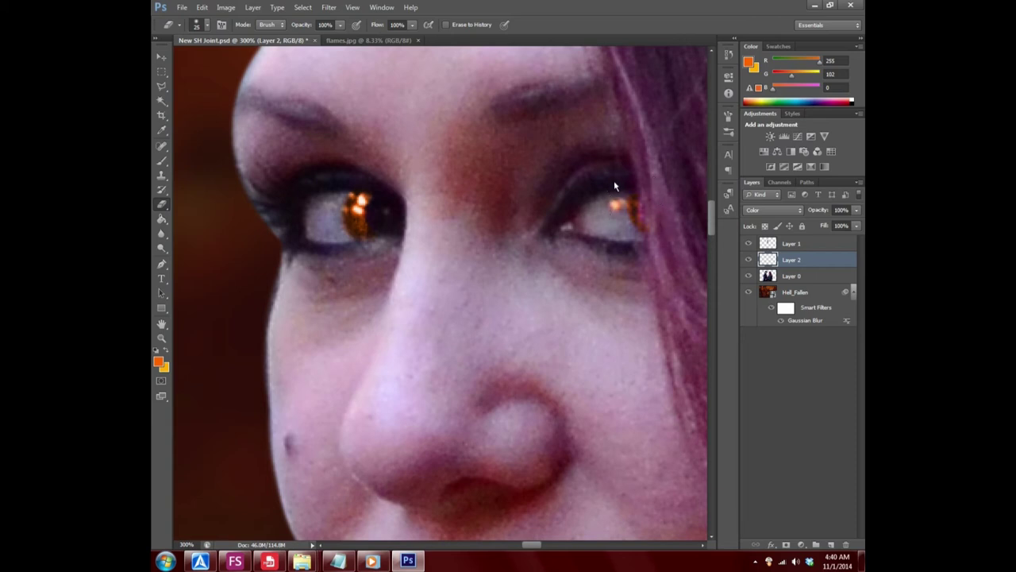
# - Fit the whole image, then zoom in closely on the man's eyes
pyautogui.click(161, 337)
pyautogui.rightClick(370, 321)
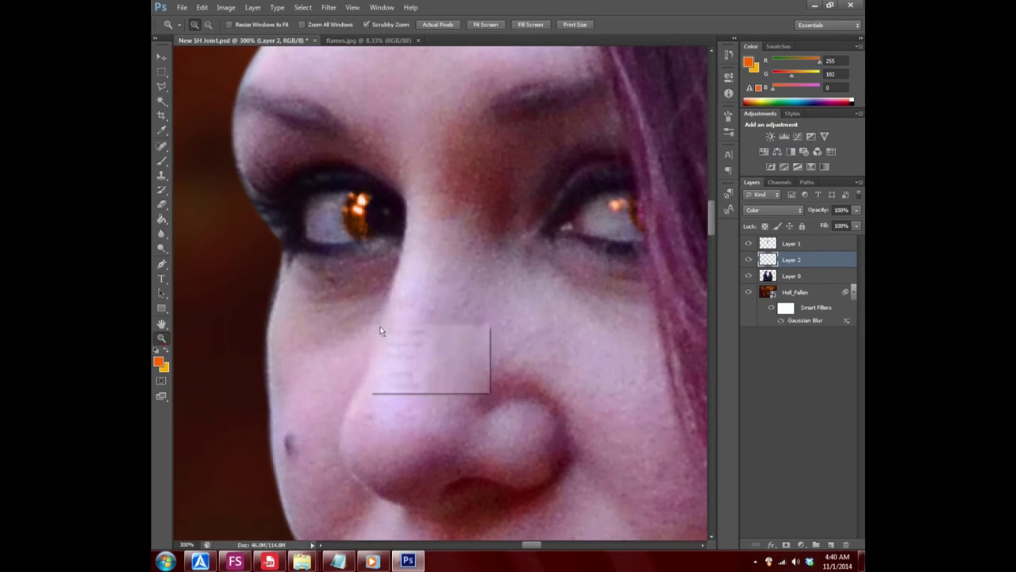
pyautogui.click(415, 332)
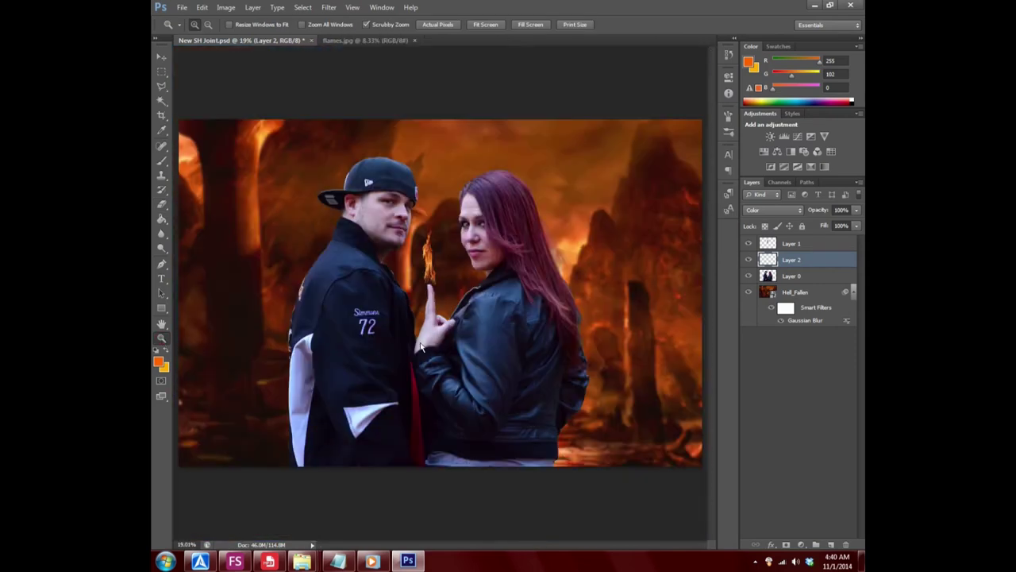
pyautogui.click(382, 194)
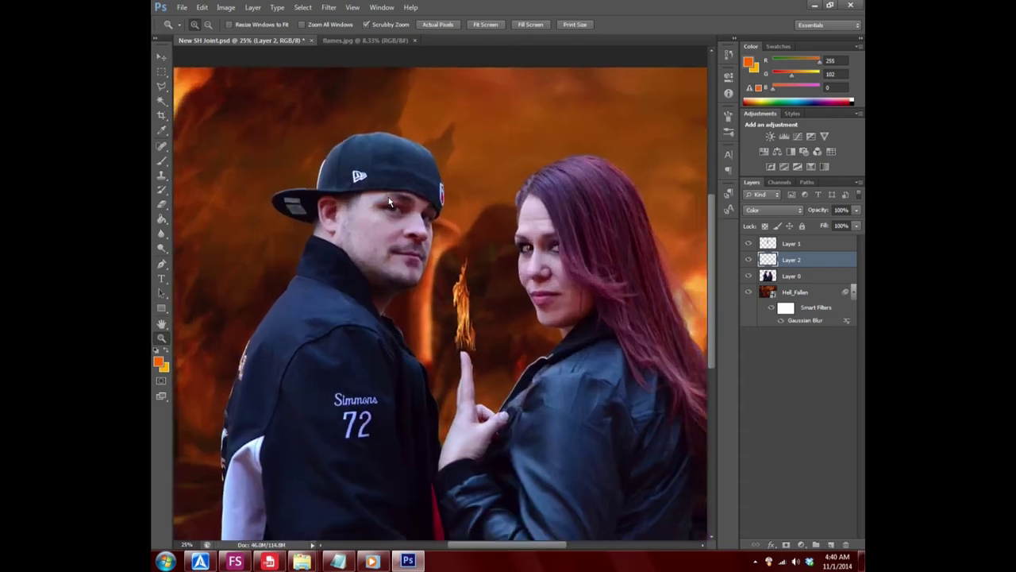
pyautogui.click(390, 205)
pyautogui.click(395, 209)
pyautogui.click(398, 215)
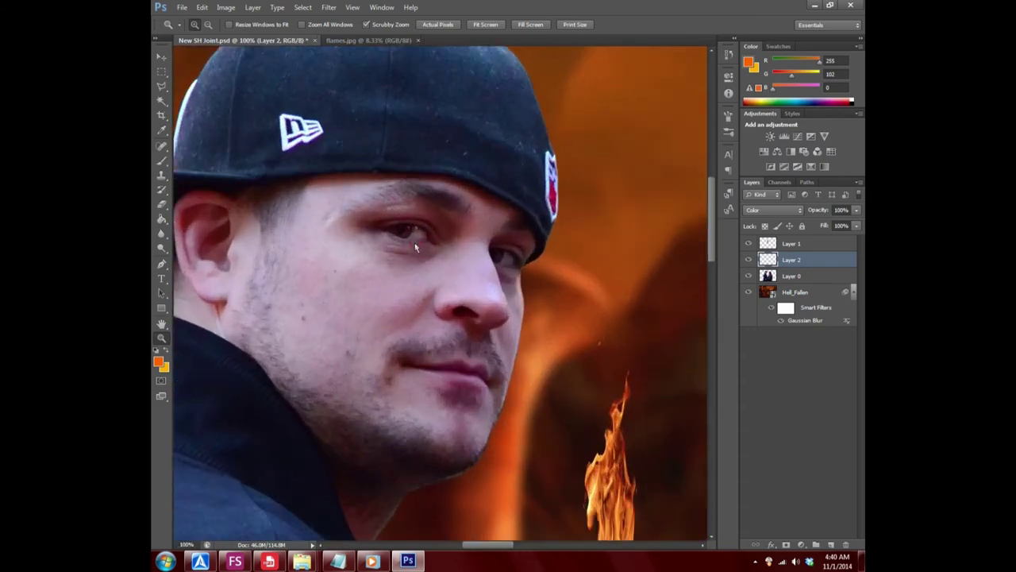
pyautogui.click(415, 247)
pyautogui.click(434, 302)
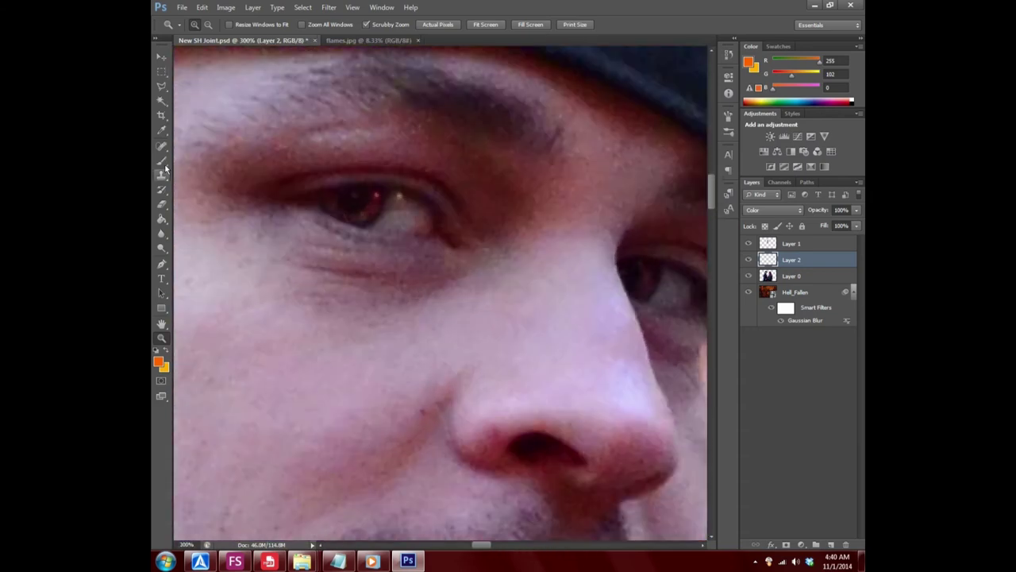
# - Add and undo a new Layer 3, then set the Brush to 17 px
pyautogui.click(253, 7)
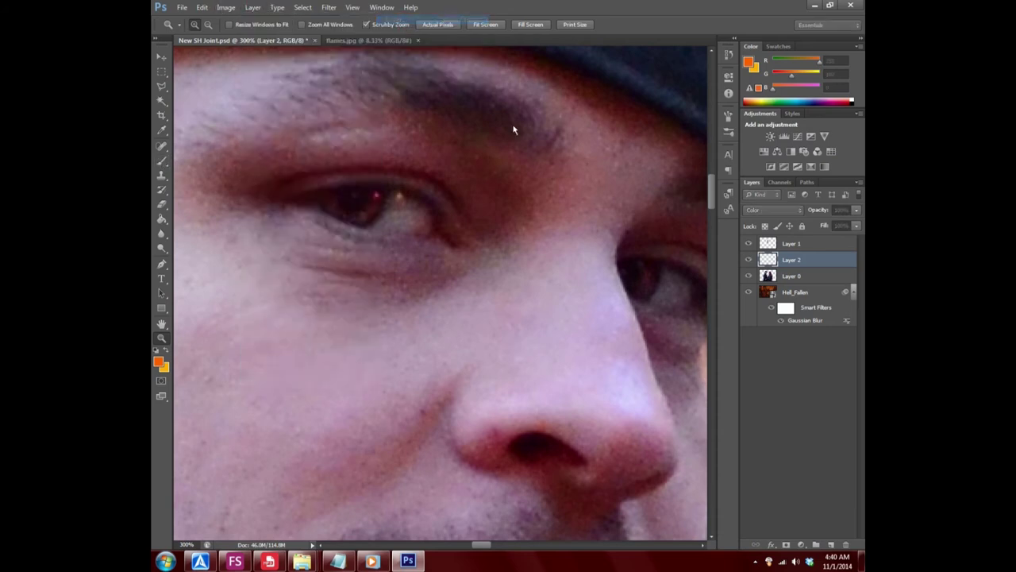
pyautogui.click(622, 129)
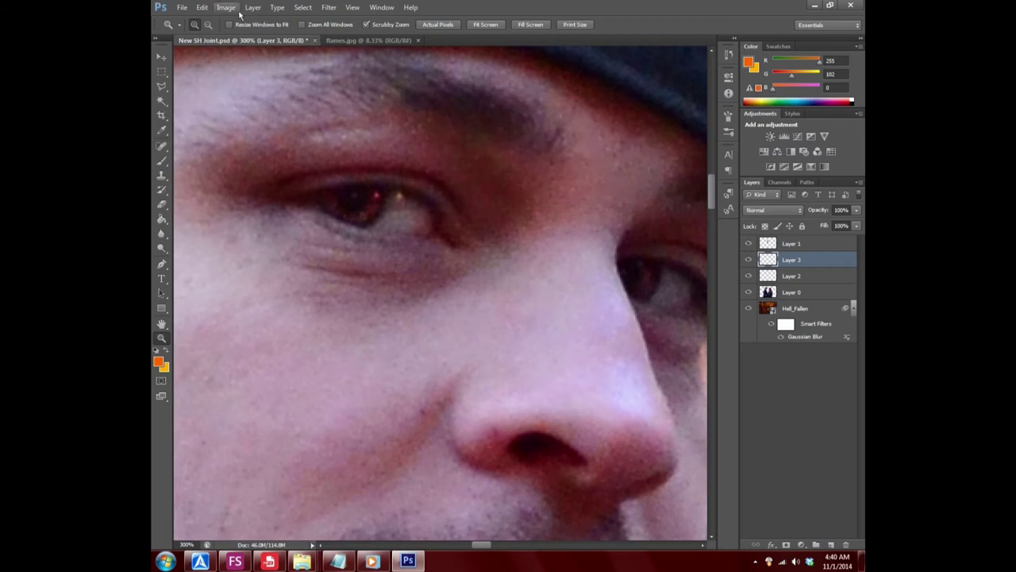
pyautogui.click(202, 7)
pyautogui.click(222, 40)
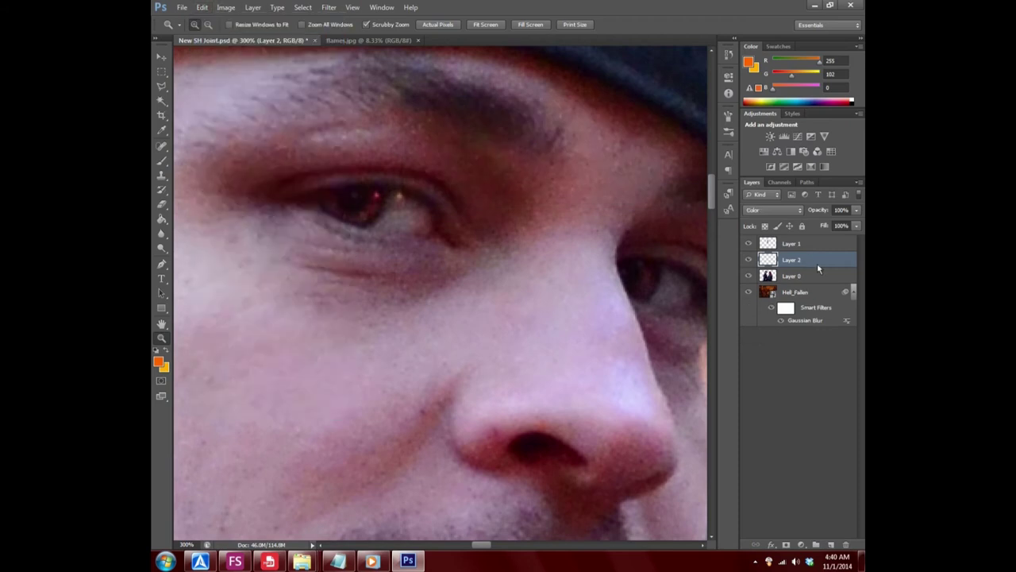
pyautogui.click(161, 161)
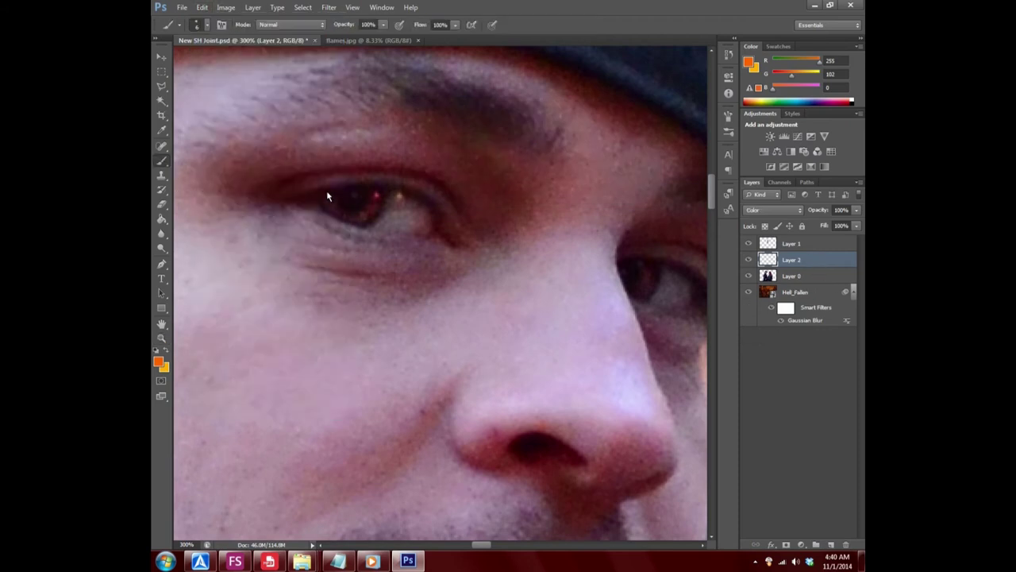
pyautogui.click(207, 25)
pyautogui.moveTo(174, 61); pyautogui.dragTo(177, 61)
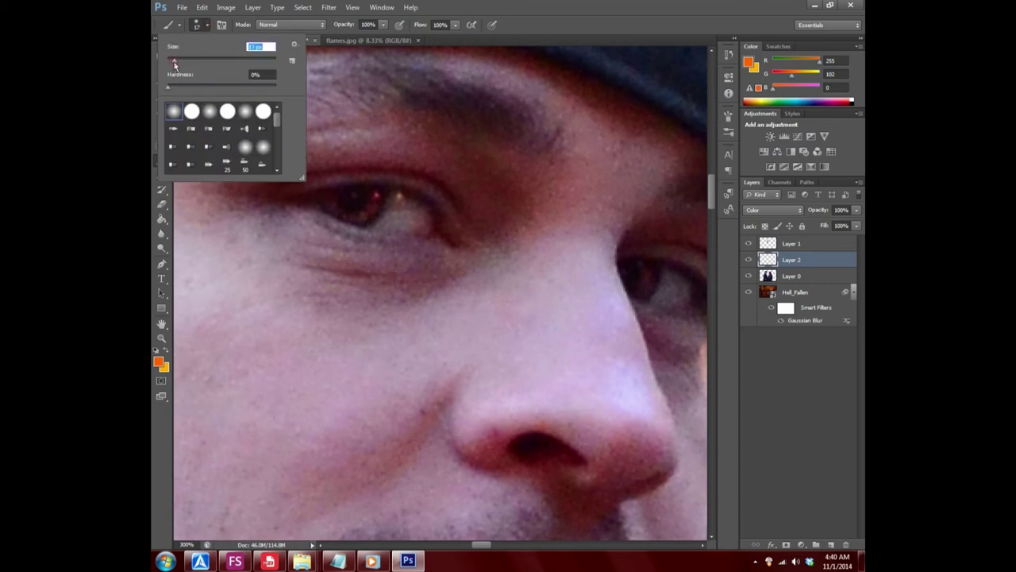
pyautogui.click(451, 94)
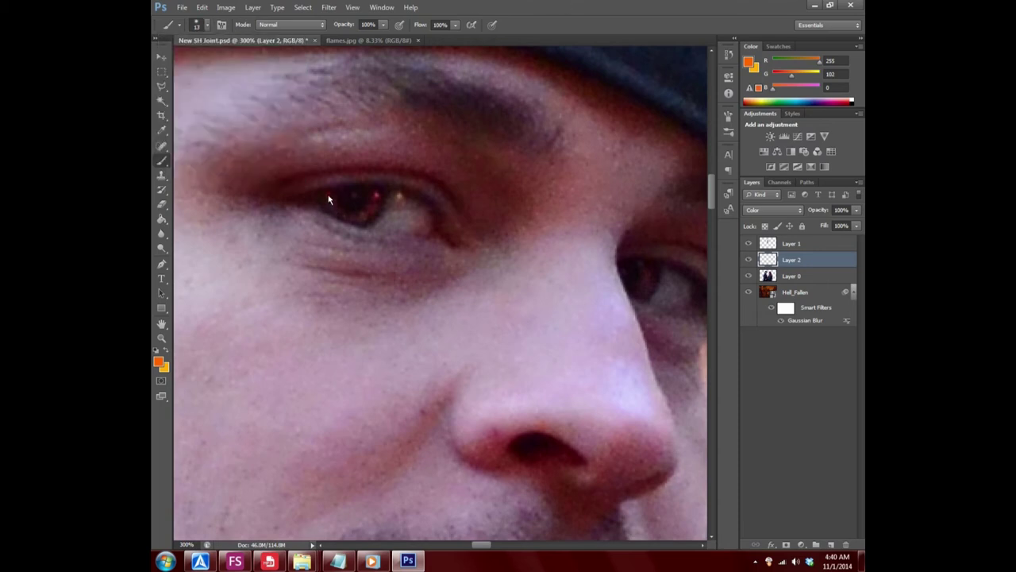
# - Paint both of the man's irises orange on Layer 2
pyautogui.moveTo(331, 215); pyautogui.dragTo(334, 213)
pyautogui.moveTo(648, 267); pyautogui.dragTo(647, 288)
pyautogui.click(162, 204)
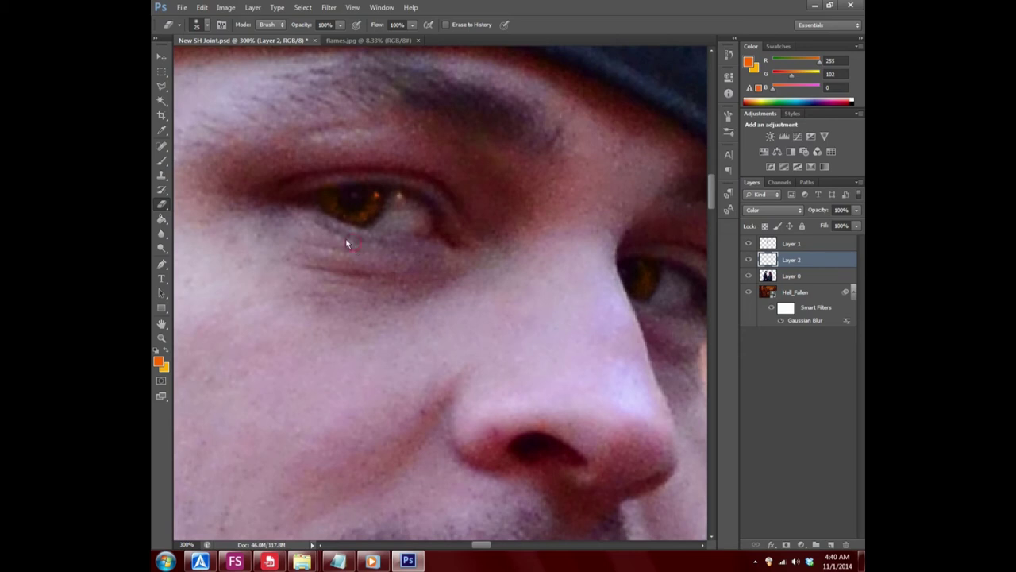
pyautogui.click(161, 338)
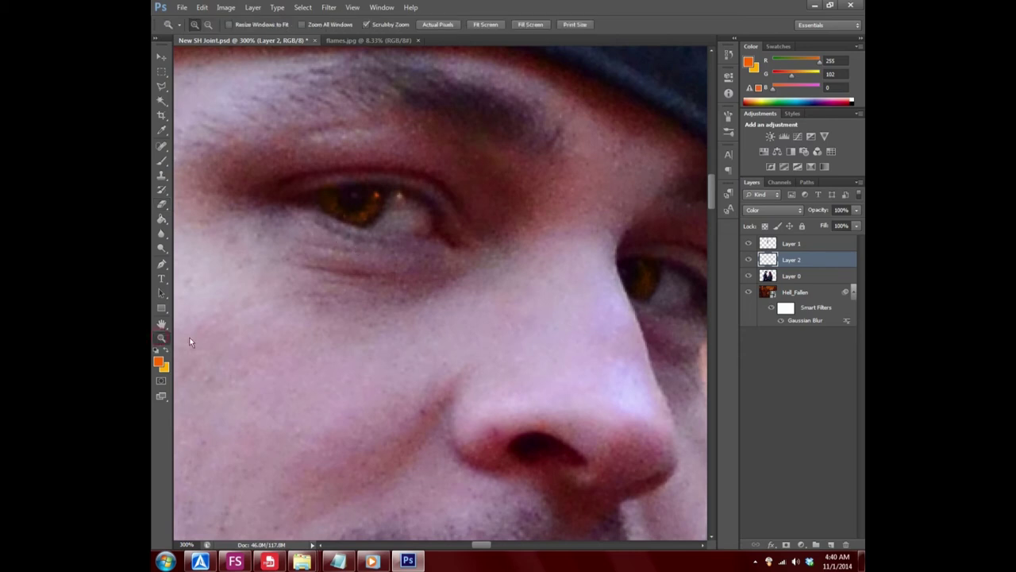
pyautogui.rightClick(418, 364)
# - Zoom in on both faces and create a new empty Layer 3
pyautogui.click(445, 370)
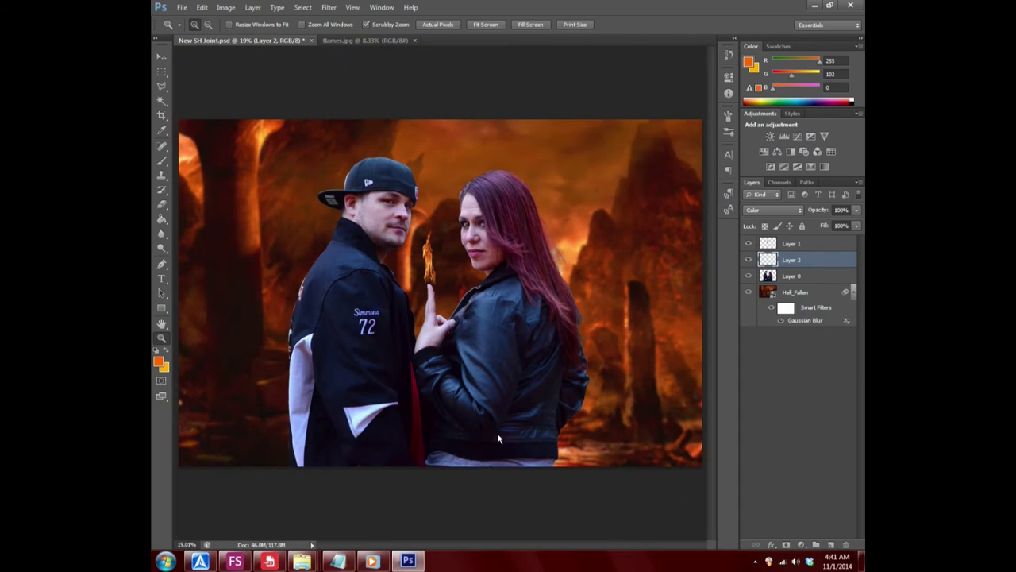
pyautogui.click(419, 206)
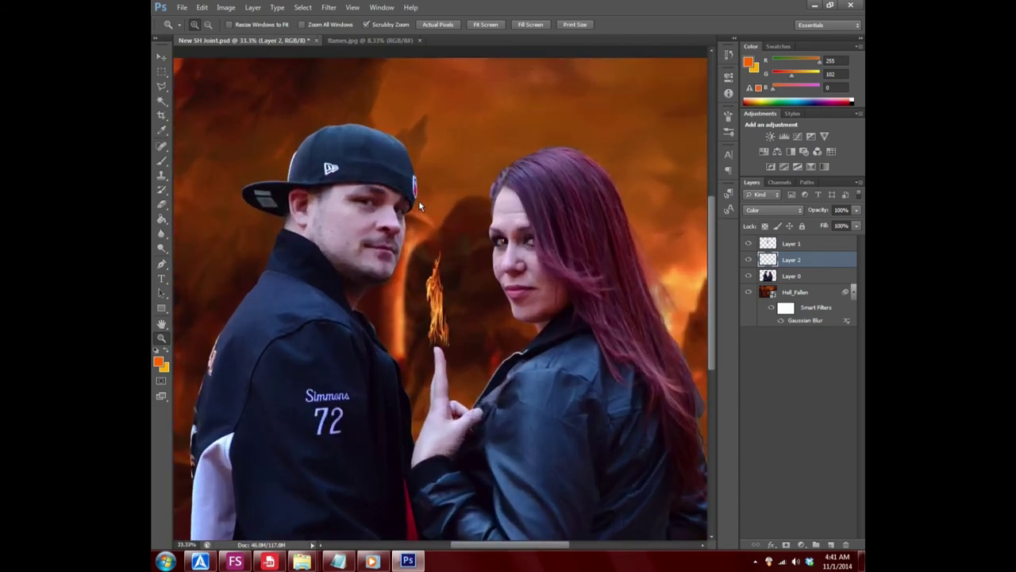
pyautogui.click(419, 206)
pyautogui.click(421, 229)
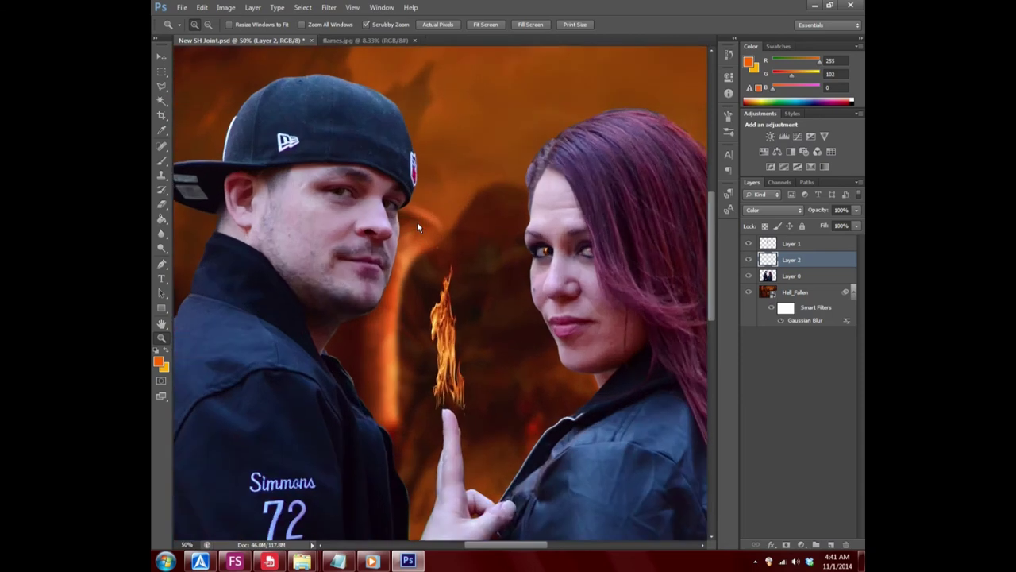
pyautogui.click(252, 7)
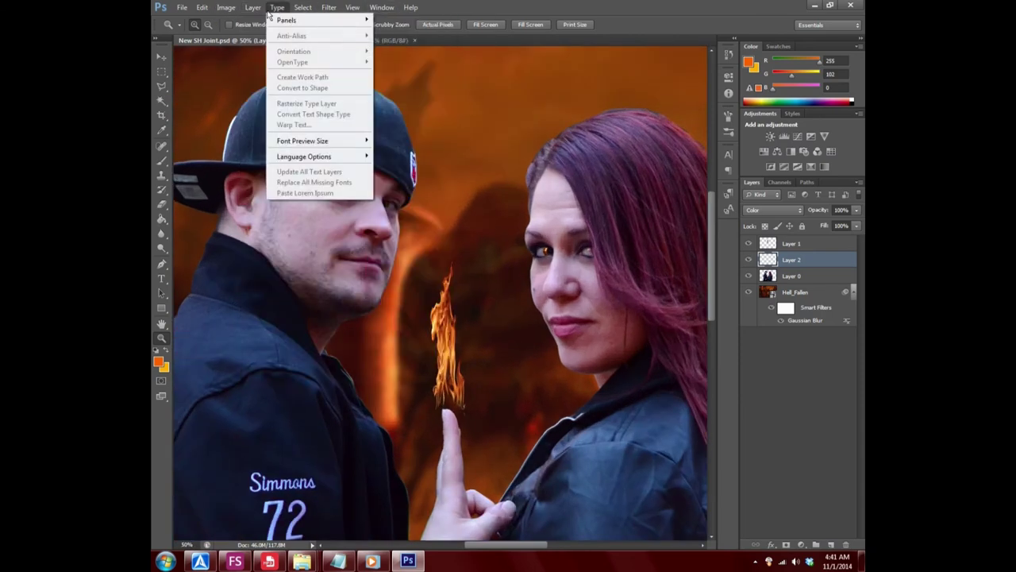
pyautogui.click(392, 19)
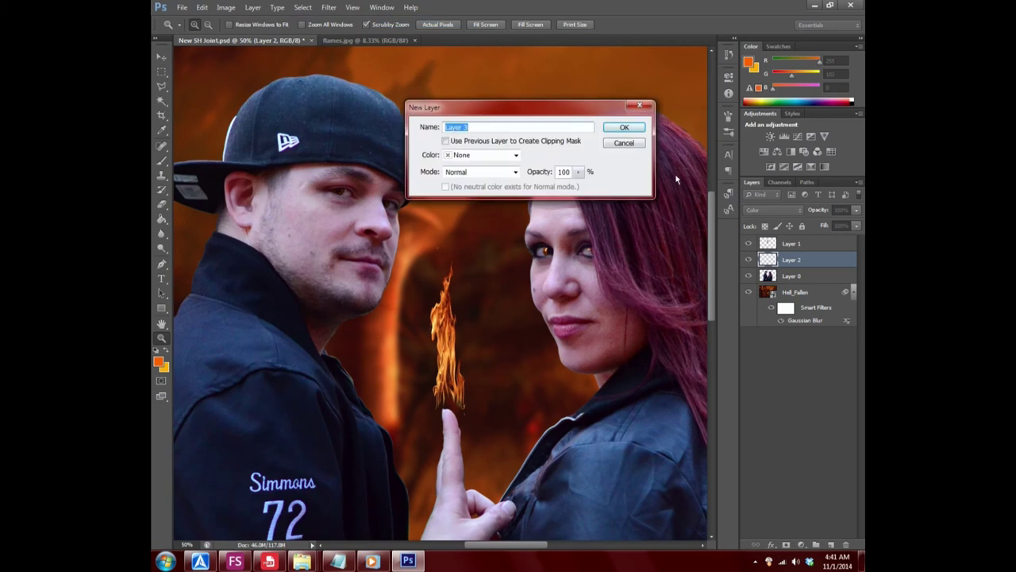
pyautogui.click(625, 129)
# - With a larger brush, paint orange glows over the man's and woman's eyes
pyautogui.click(161, 161)
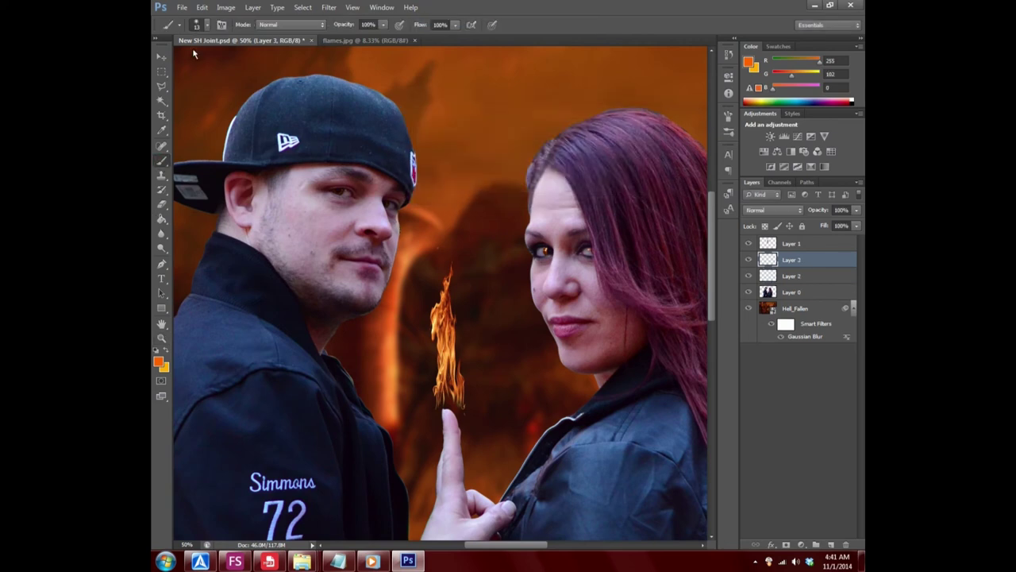
pyautogui.click(203, 25)
pyautogui.moveTo(187, 67); pyautogui.dragTo(191, 70)
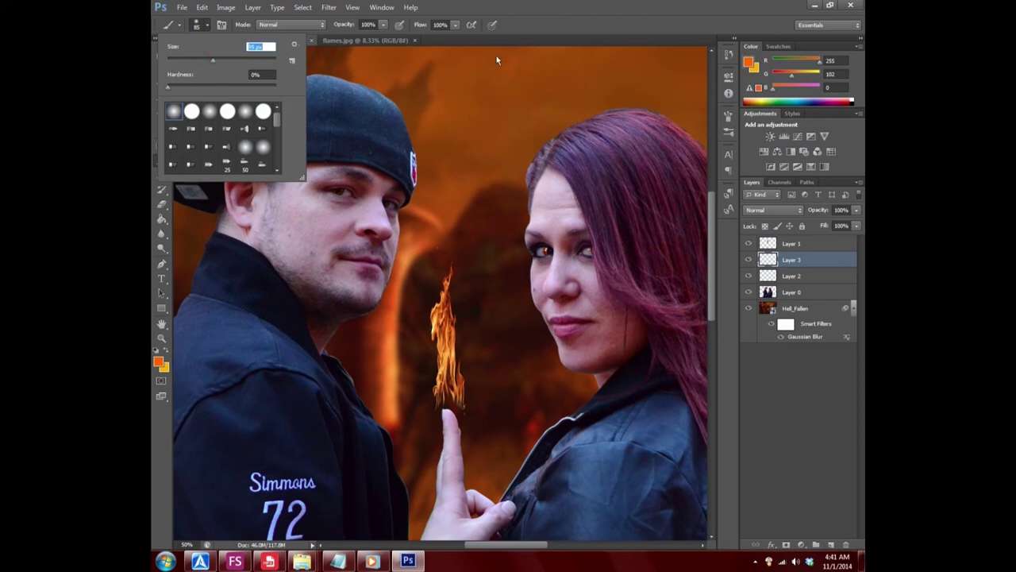
pyautogui.click(542, 16)
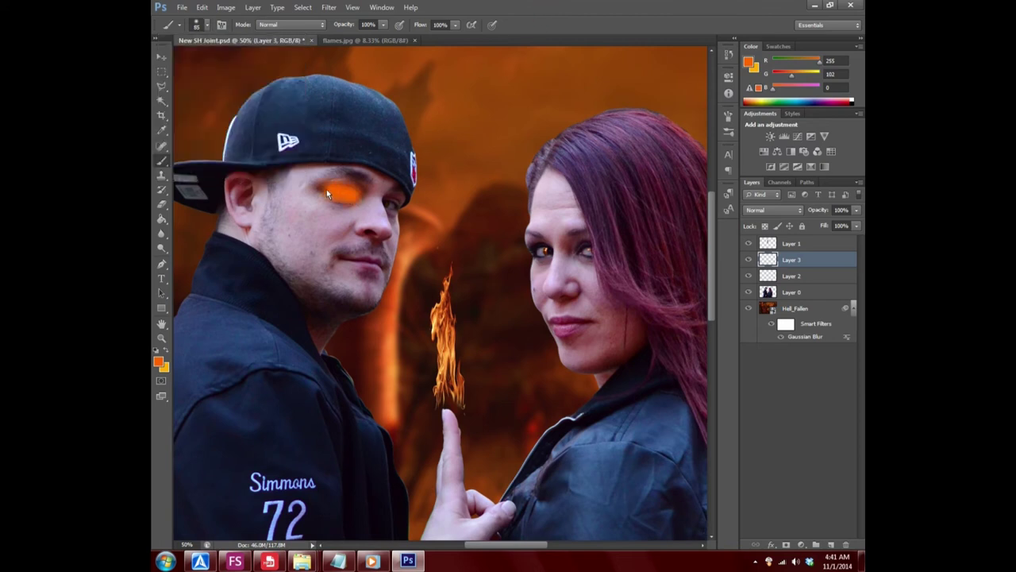
pyautogui.moveTo(389, 204); pyautogui.dragTo(394, 211)
pyautogui.moveTo(552, 258)
pyautogui.mouseDown()
pyautogui.moveTo(538, 254)
pyautogui.moveTo(592, 253)
pyautogui.mouseUp()
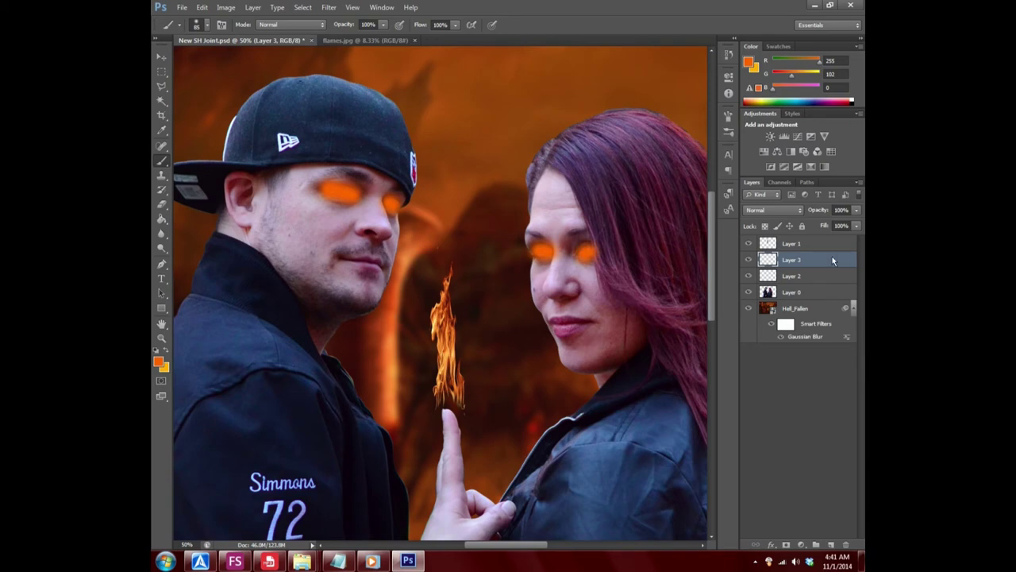
# - Cycle through Layer 3's blend modes and lower its opacity to about half
pyautogui.click(781, 213)
pyautogui.click(773, 232)
pyautogui.scroll(-1, 774, 209)
pyautogui.scroll(-2, 773, 208)
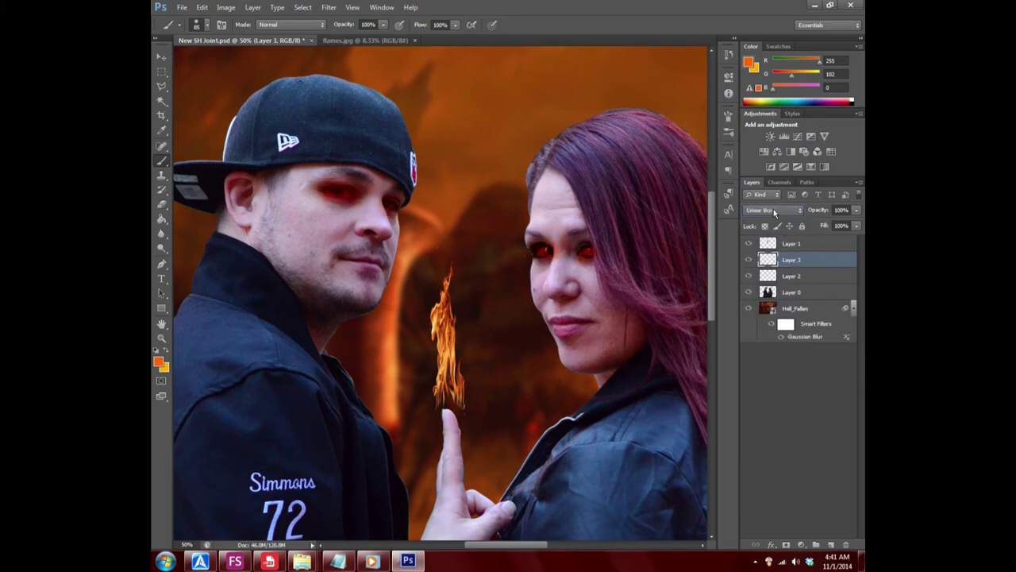
pyautogui.scroll(-2, 773, 208)
pyautogui.scroll(-1, 773, 209)
pyautogui.scroll(-2, 773, 208)
pyautogui.scroll(-1, 773, 208)
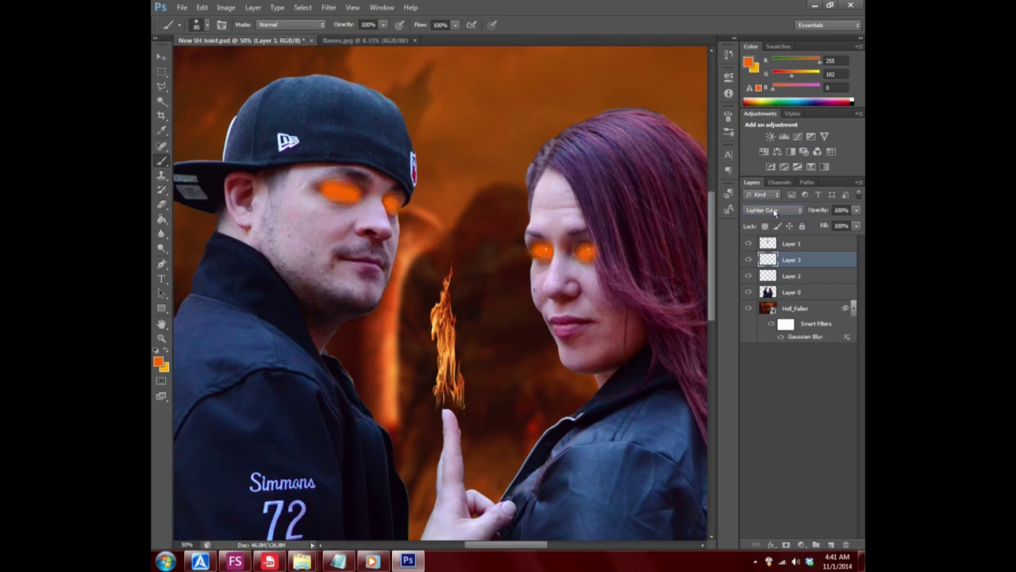
pyautogui.scroll(-1, 774, 208)
pyautogui.scroll(-2, 773, 208)
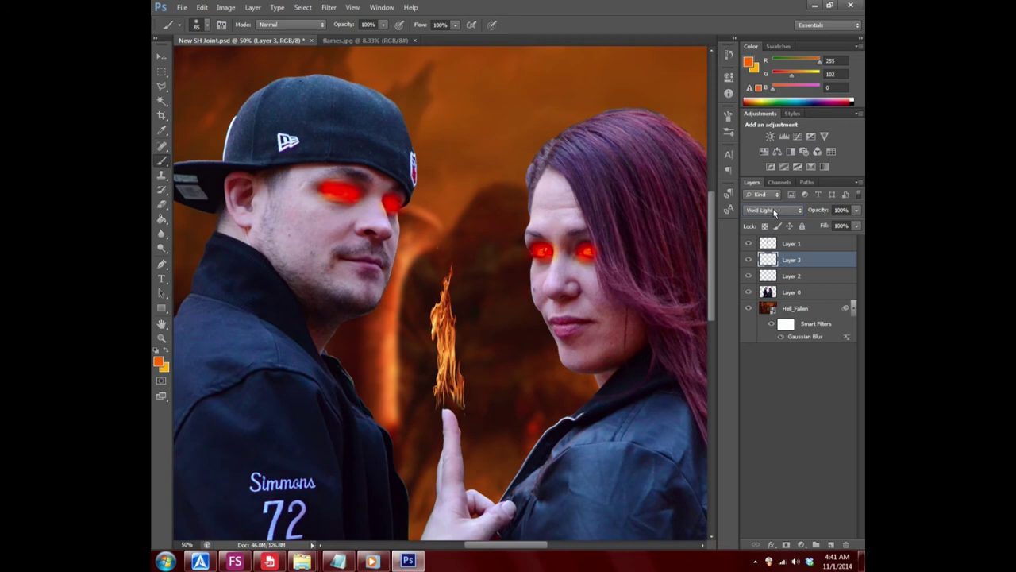
pyautogui.scroll(-1, 773, 209)
pyautogui.scroll(-2, 773, 208)
pyautogui.scroll(-2, 773, 209)
pyautogui.scroll(-3, 774, 209)
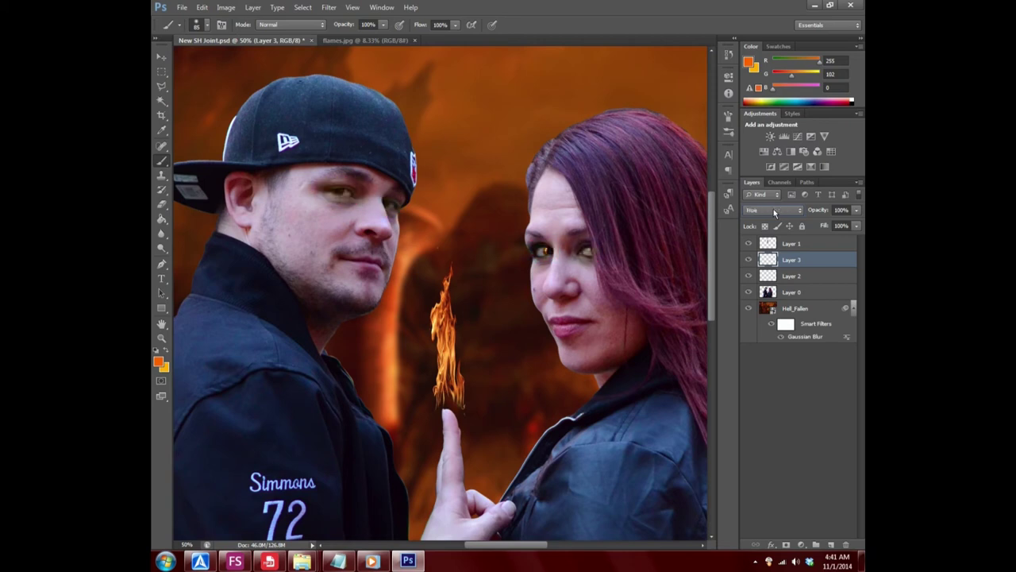
pyautogui.scroll(-2, 773, 209)
pyautogui.click(857, 225)
pyautogui.moveTo(858, 226)
pyautogui.mouseDown()
pyautogui.moveTo(812, 227)
pyautogui.moveTo(820, 228)
pyautogui.mouseUp()
# - Set Layer 3 to Screen blend mode and fade its opacity to 16%
pyautogui.click(777, 210)
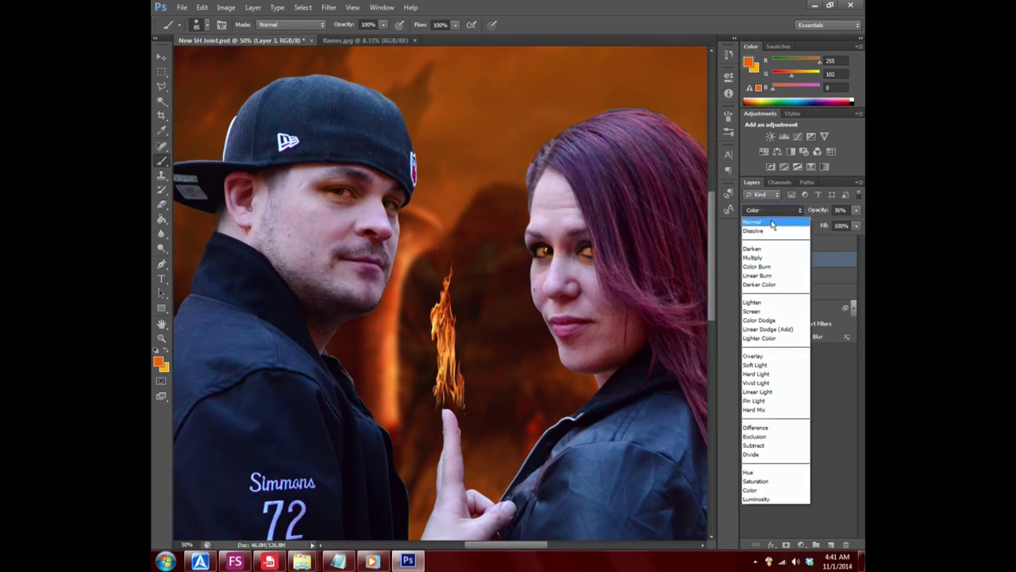
pyautogui.click(775, 249)
pyautogui.scroll(-1, 774, 205)
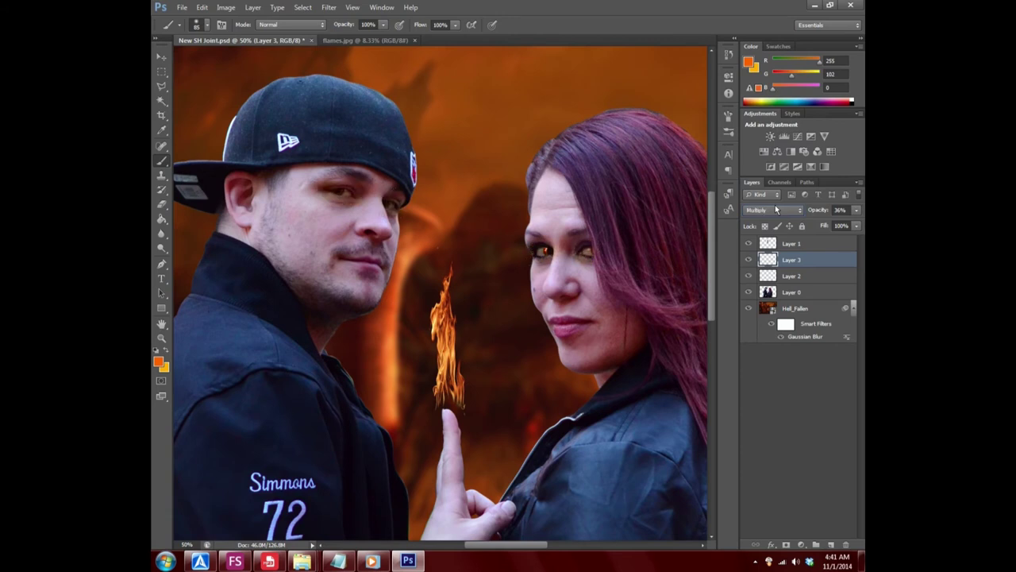
pyautogui.scroll(-1, 775, 205)
pyautogui.scroll(-2, 775, 205)
pyautogui.scroll(-1, 775, 205)
pyautogui.scroll(-2, 774, 205)
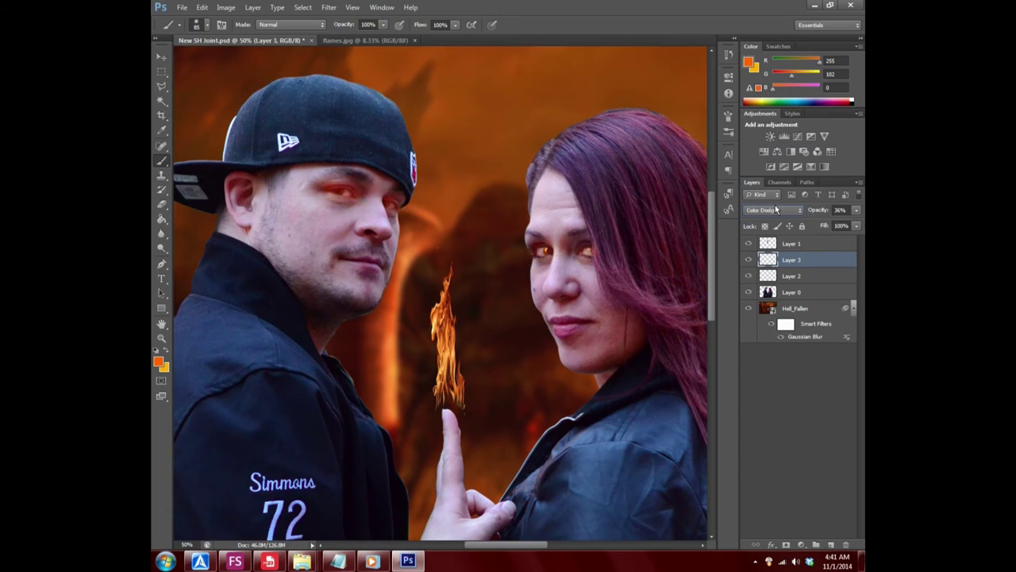
pyautogui.scroll(1, 775, 205)
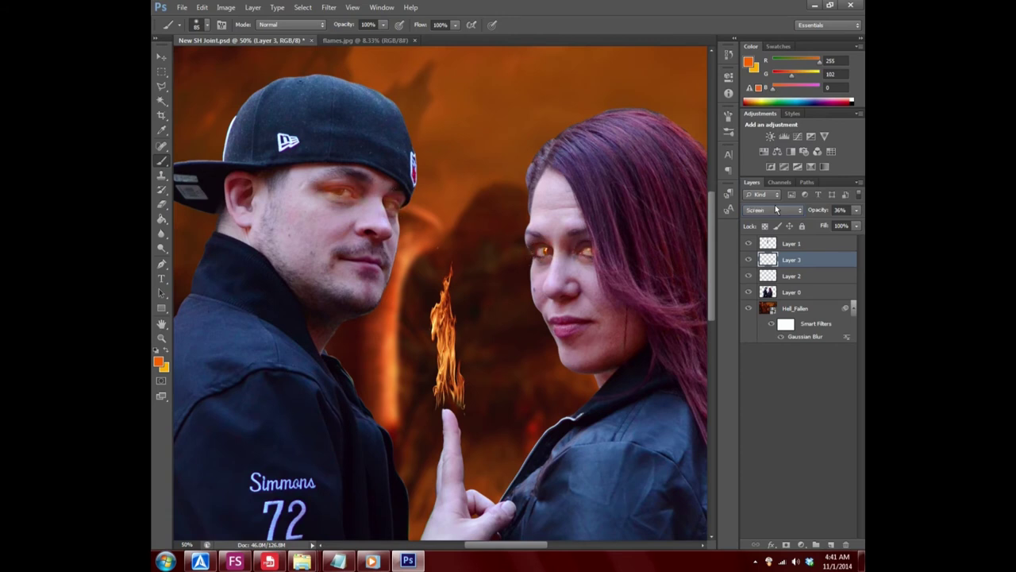
pyautogui.click(856, 209)
pyautogui.moveTo(818, 223); pyautogui.dragTo(812, 225)
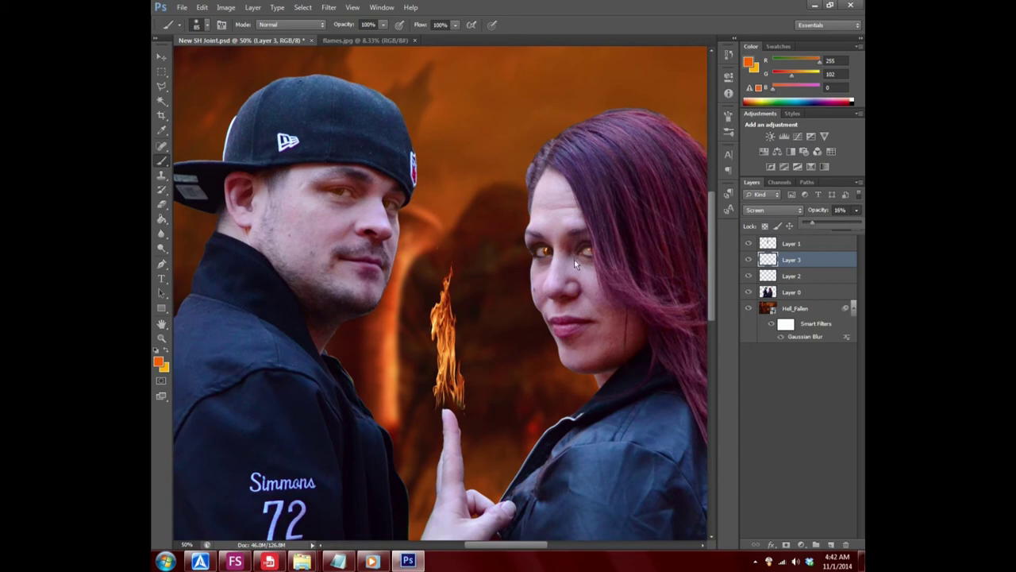
pyautogui.click(161, 338)
pyautogui.rightClick(456, 224)
pyautogui.click(480, 234)
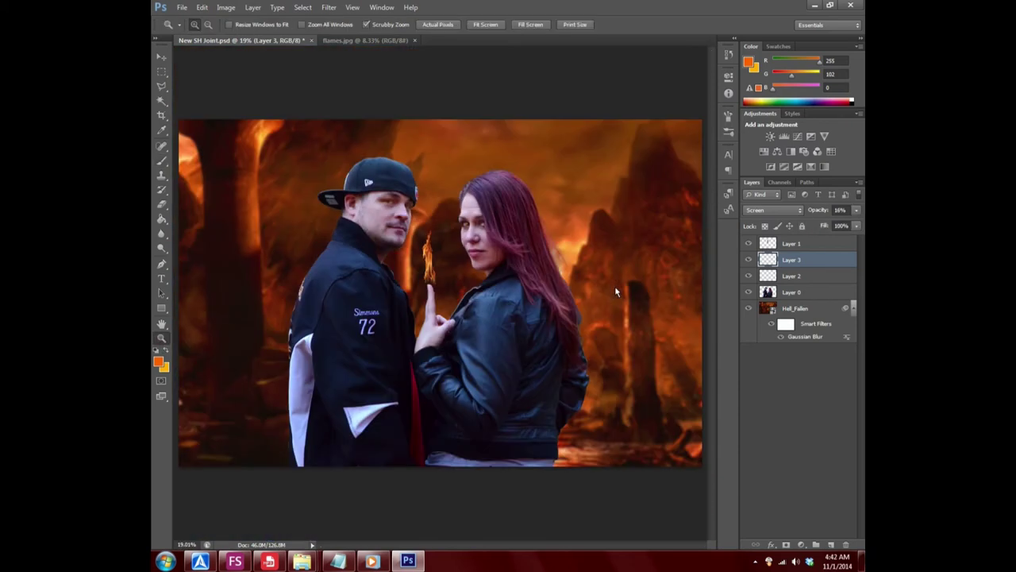
pyautogui.click(748, 259)
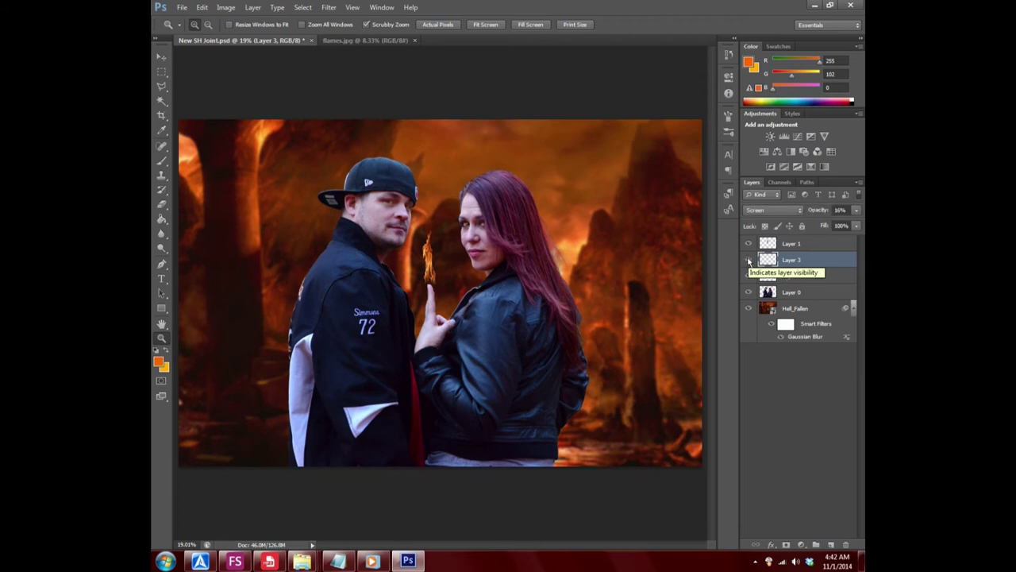
pyautogui.click(748, 259)
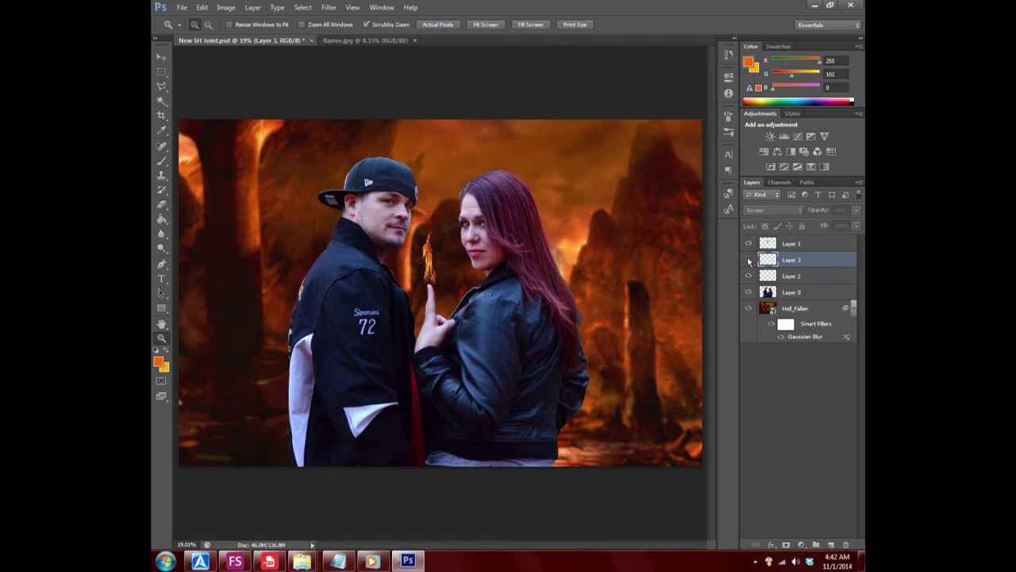
pyautogui.click(748, 259)
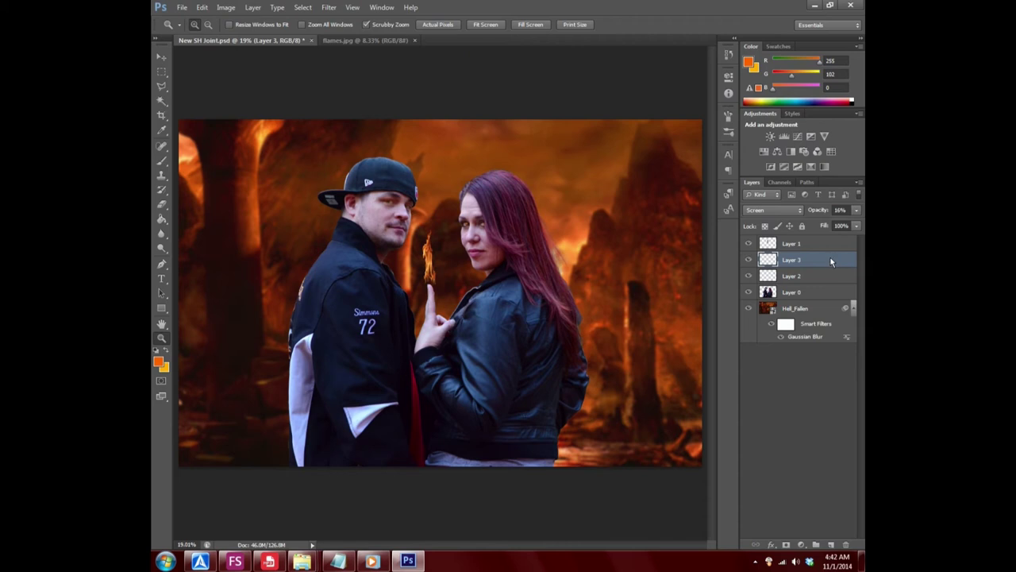
pyautogui.click(396, 207)
pyautogui.click(395, 206)
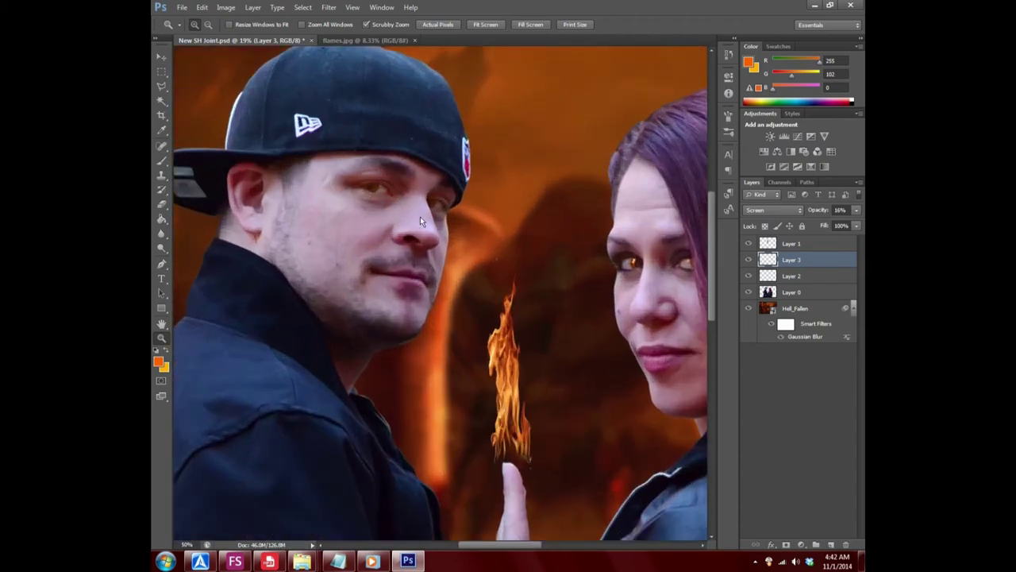
pyautogui.click(162, 161)
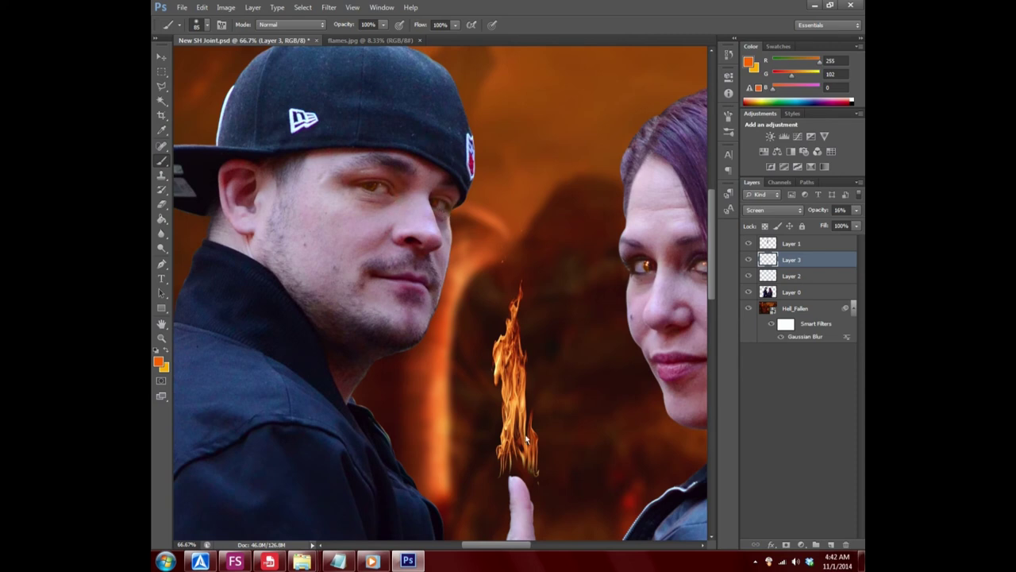
pyautogui.moveTo(487, 545); pyautogui.dragTo(504, 546)
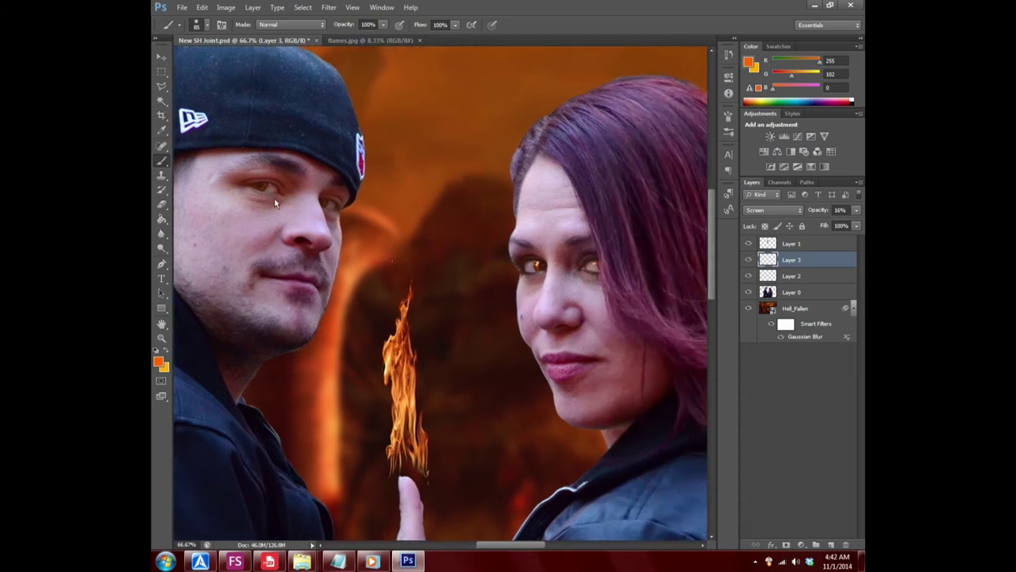
pyautogui.click(747, 259)
pyautogui.click(747, 260)
pyautogui.click(161, 337)
pyautogui.rightClick(542, 250)
pyautogui.click(584, 258)
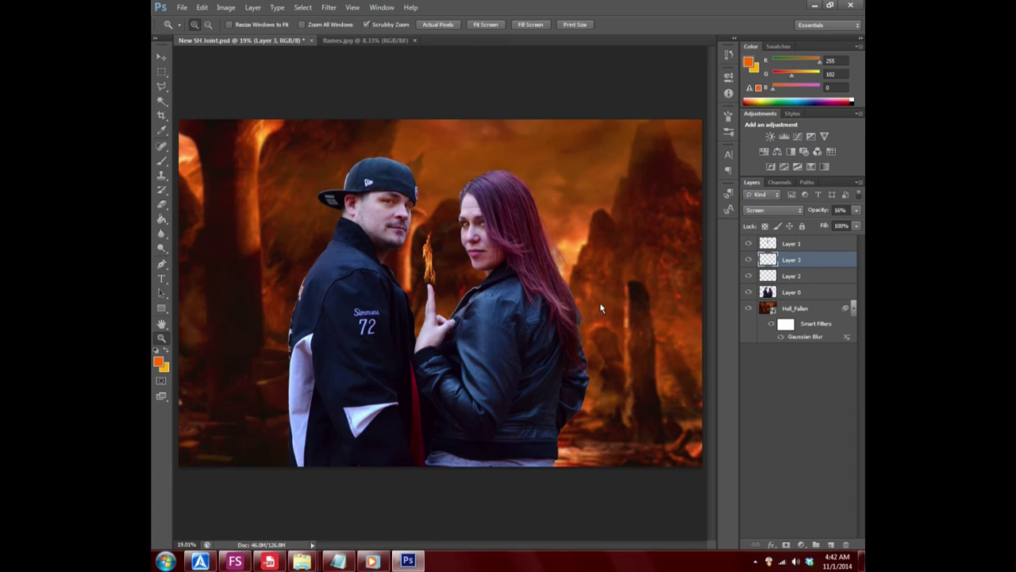
# - Marquee-select and cut the lower-right flame in flames.jpg, then return to New SH Joint.psd
pyautogui.click(346, 41)
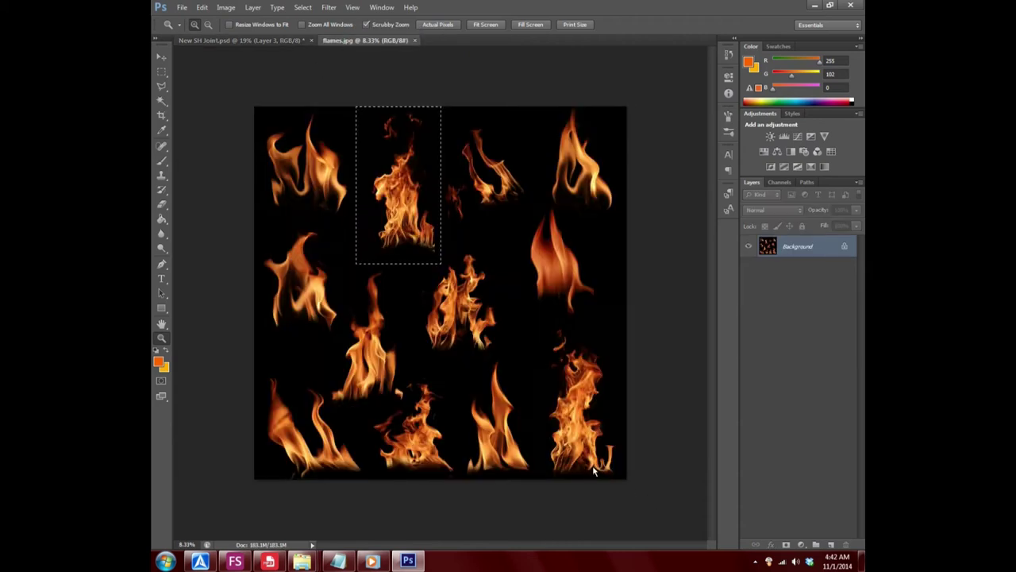
pyautogui.rightClick(570, 408)
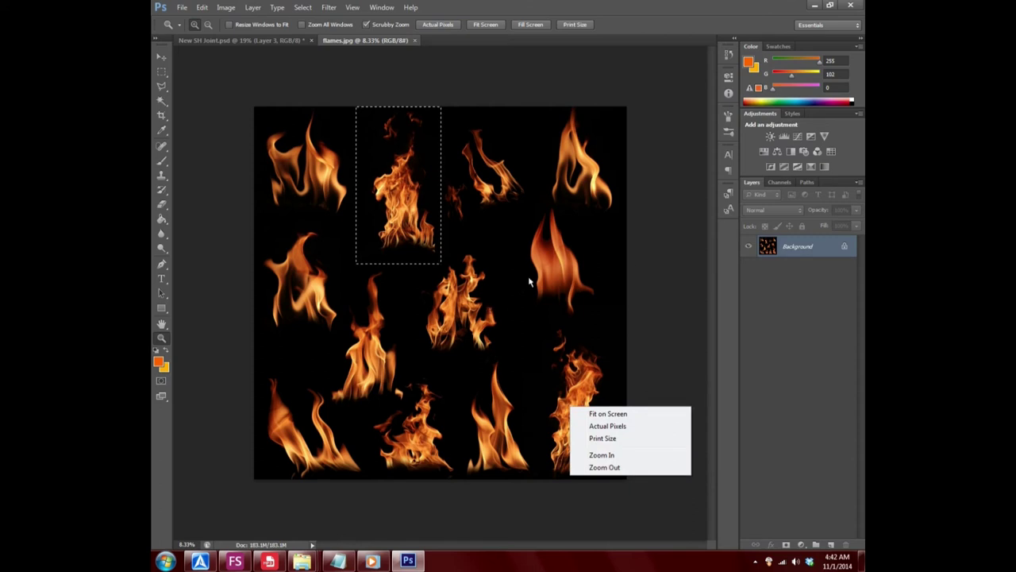
pyautogui.click(302, 7)
pyautogui.click(302, 7)
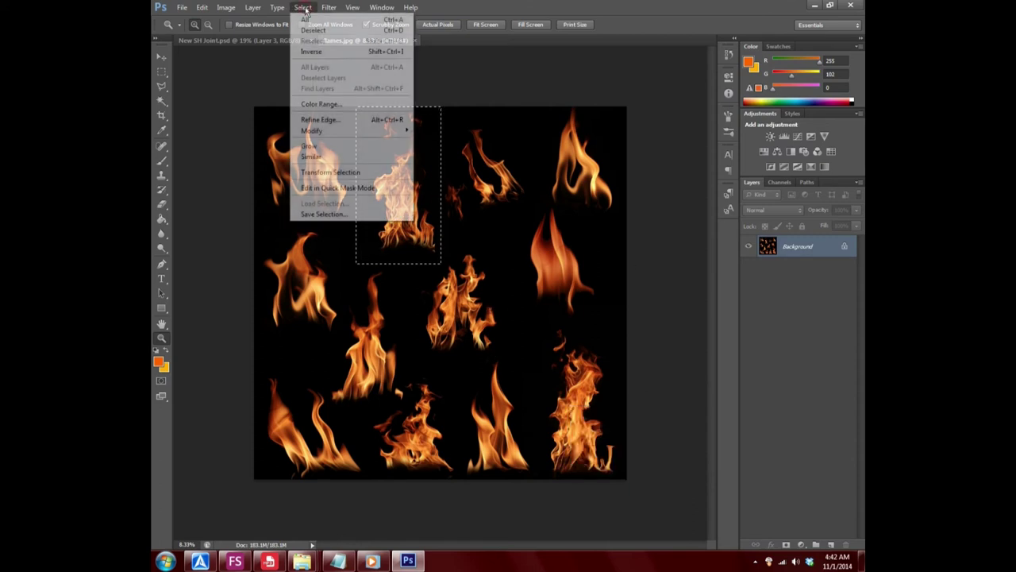
pyautogui.click(322, 34)
pyautogui.press('m')
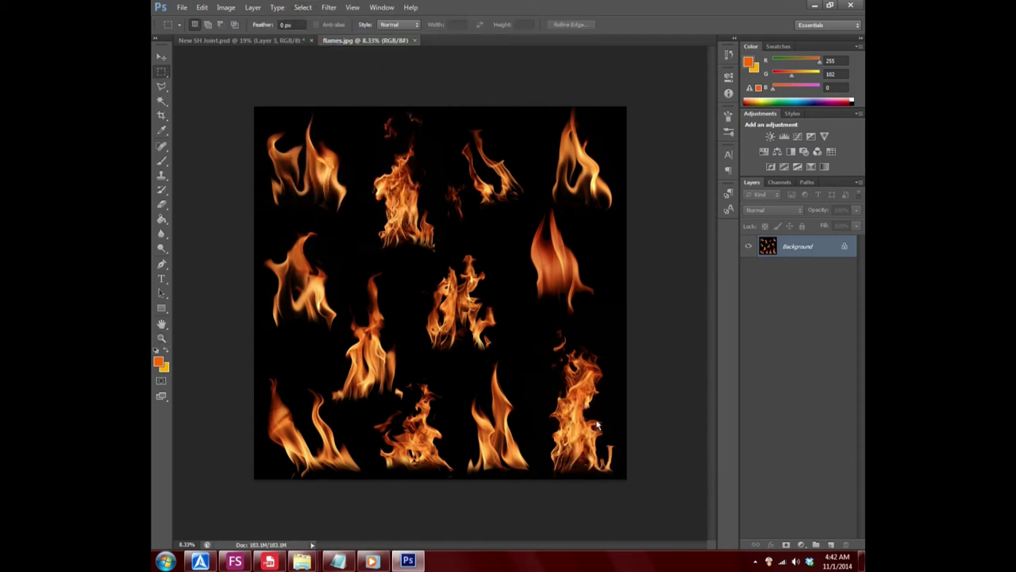
pyautogui.moveTo(539, 321); pyautogui.dragTo(626, 497)
pyautogui.click(202, 7)
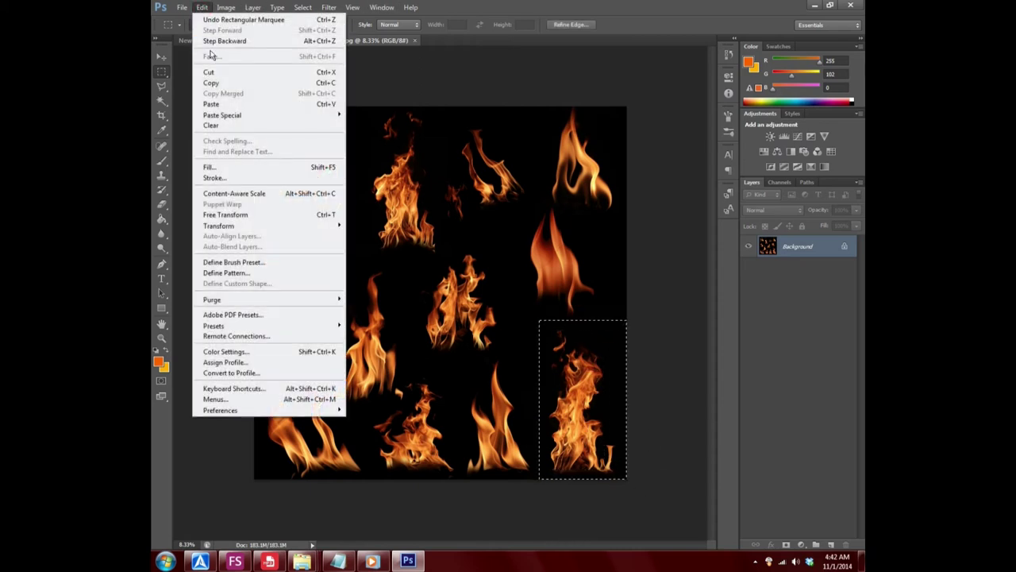
pyautogui.click(210, 72)
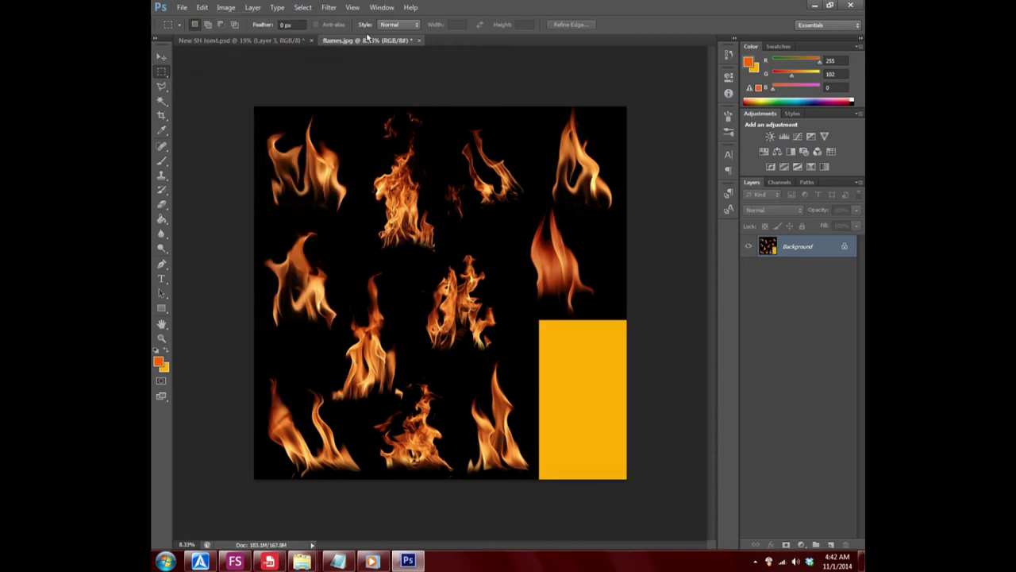
pyautogui.click(282, 42)
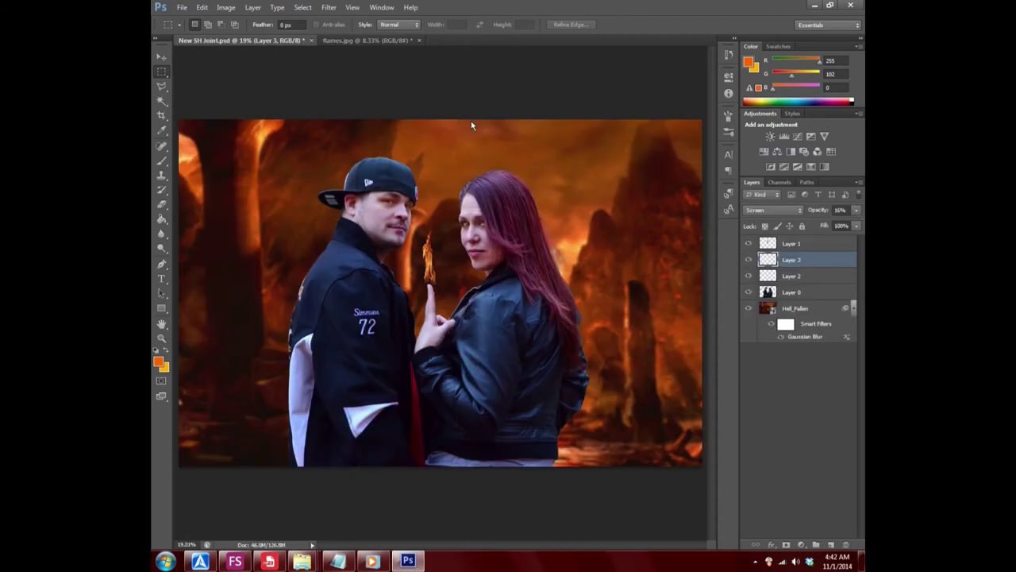
# - Paste the flame as a new layer, flip it vertically, and move it right
pyautogui.click(203, 7)
pyautogui.click(211, 104)
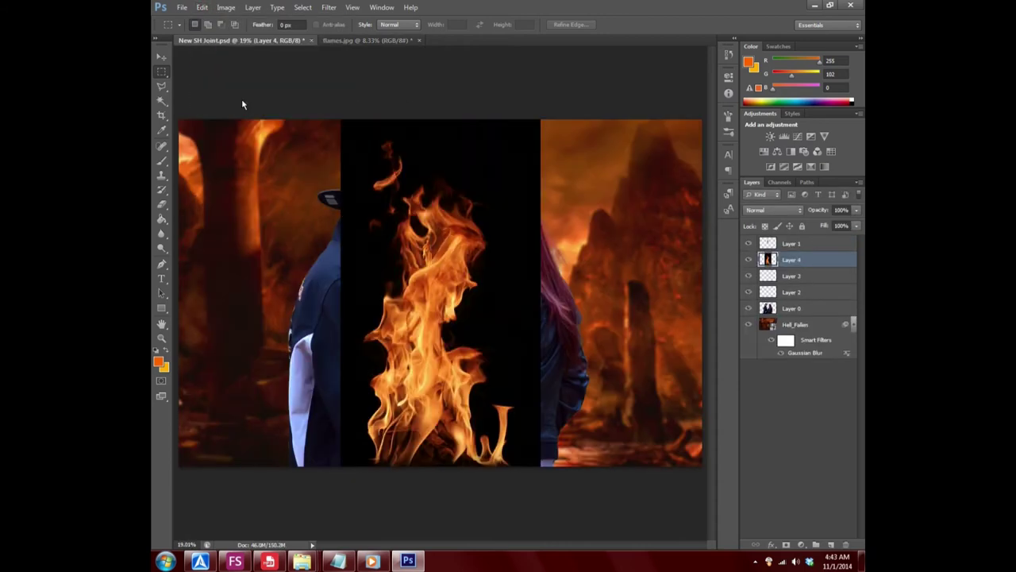
pyautogui.click(226, 8)
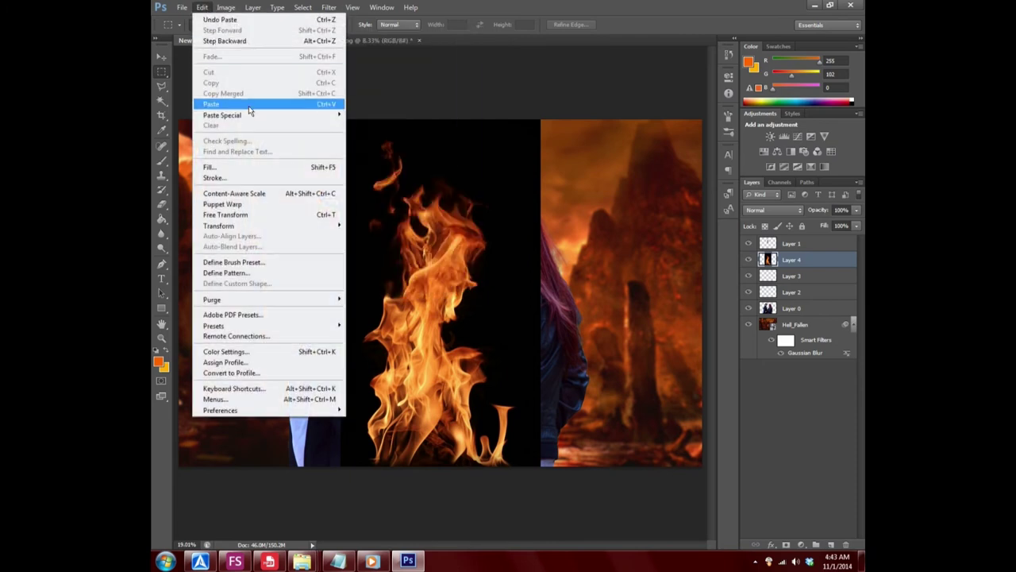
pyautogui.moveTo(219, 225)
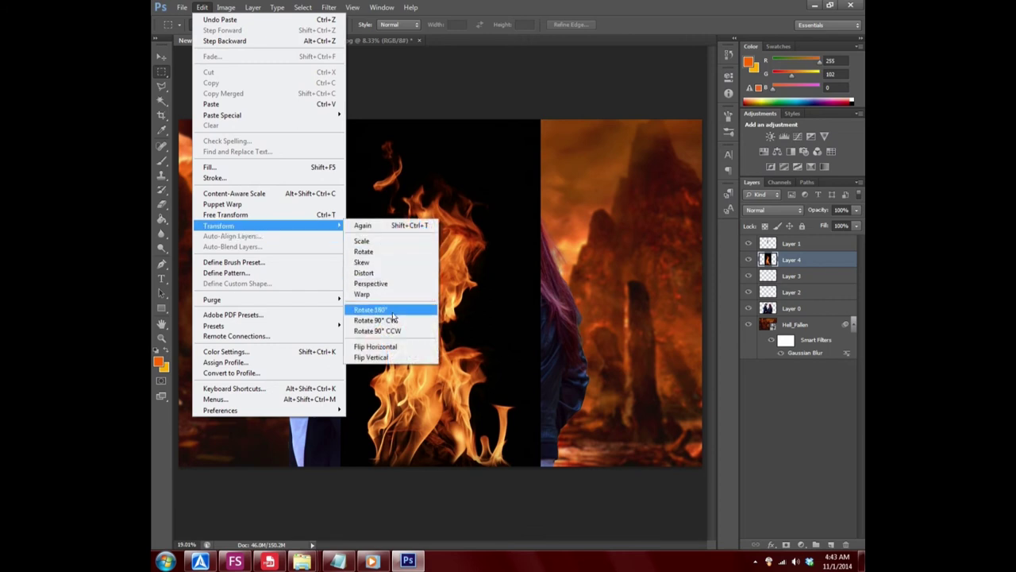
pyautogui.click(389, 357)
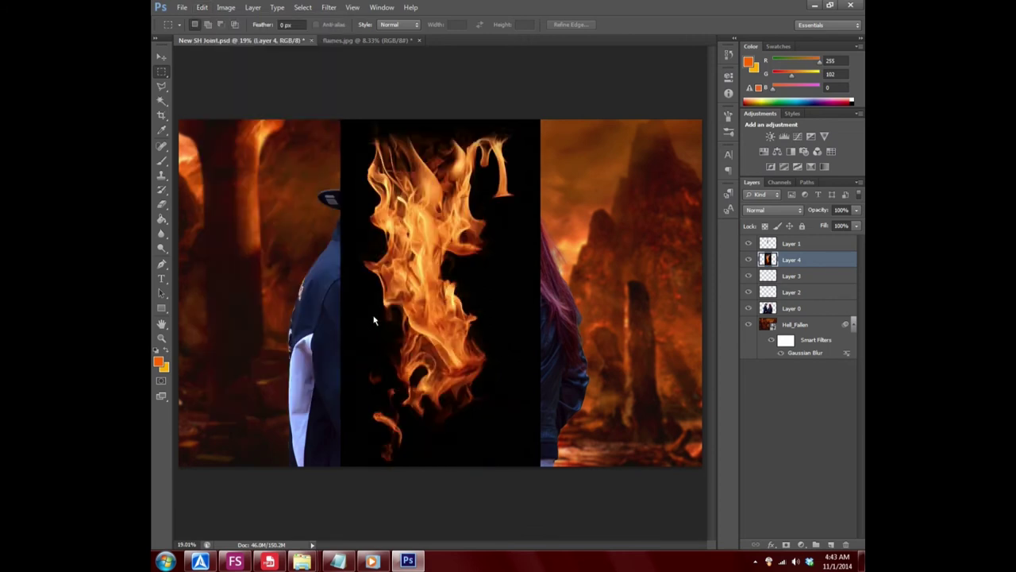
pyautogui.click(161, 56)
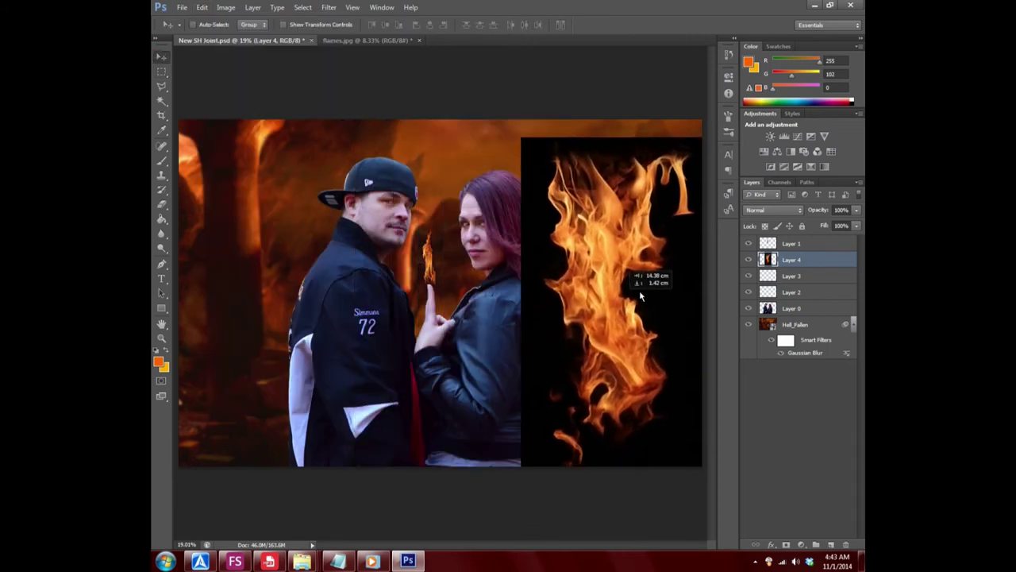
pyautogui.moveTo(445, 274); pyautogui.dragTo(527, 261)
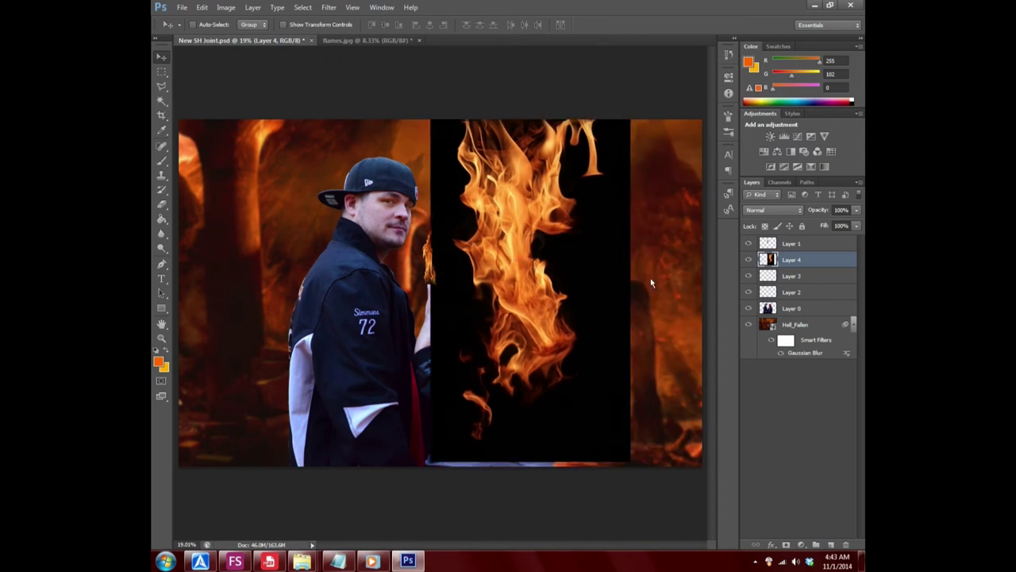
# - Blend the flame layer in Lighten mode and position it over the woman's hair
pyautogui.click(776, 211)
pyautogui.click(778, 311)
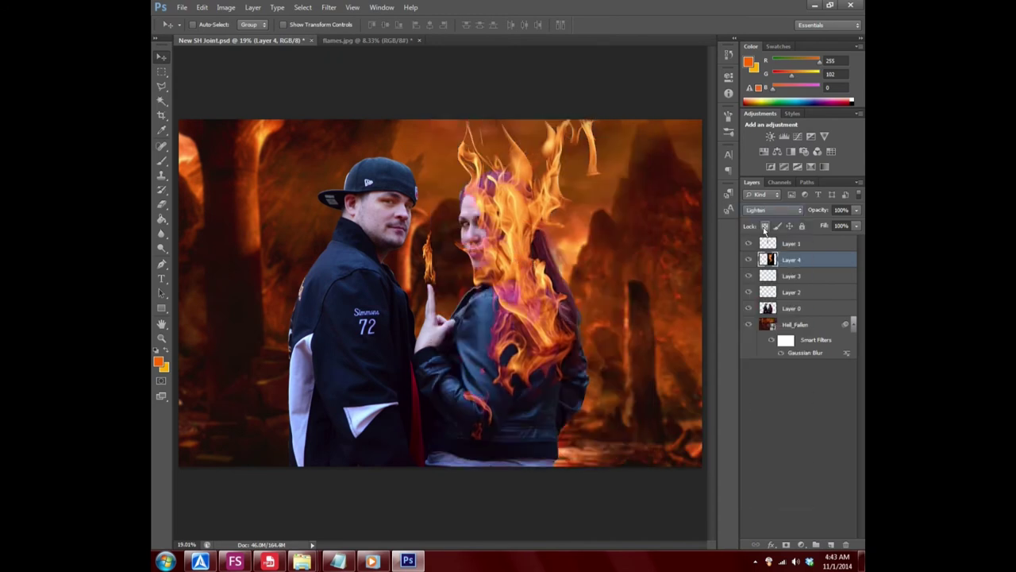
pyautogui.moveTo(521, 365); pyautogui.dragTo(548, 353)
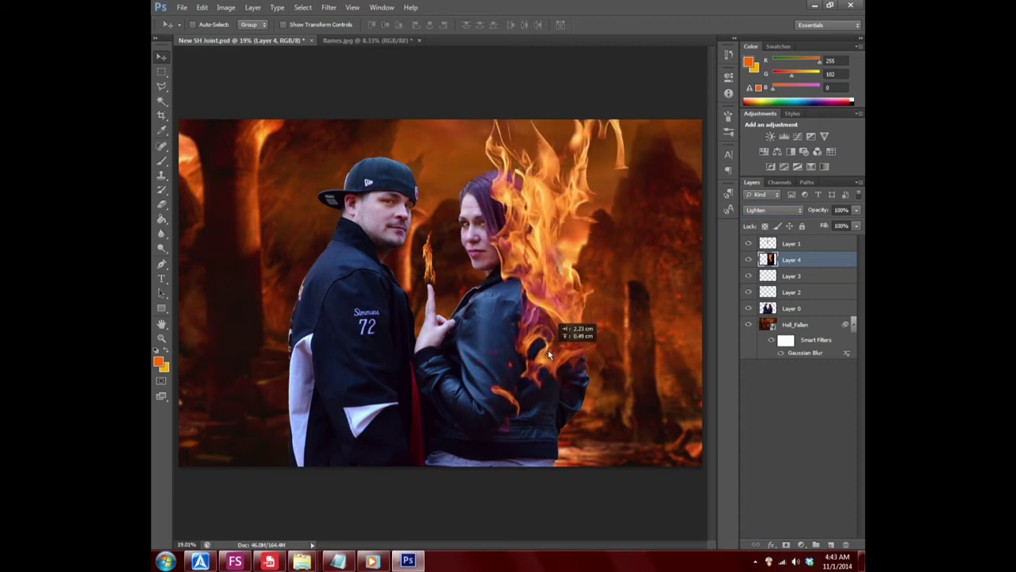
pyautogui.click(202, 7)
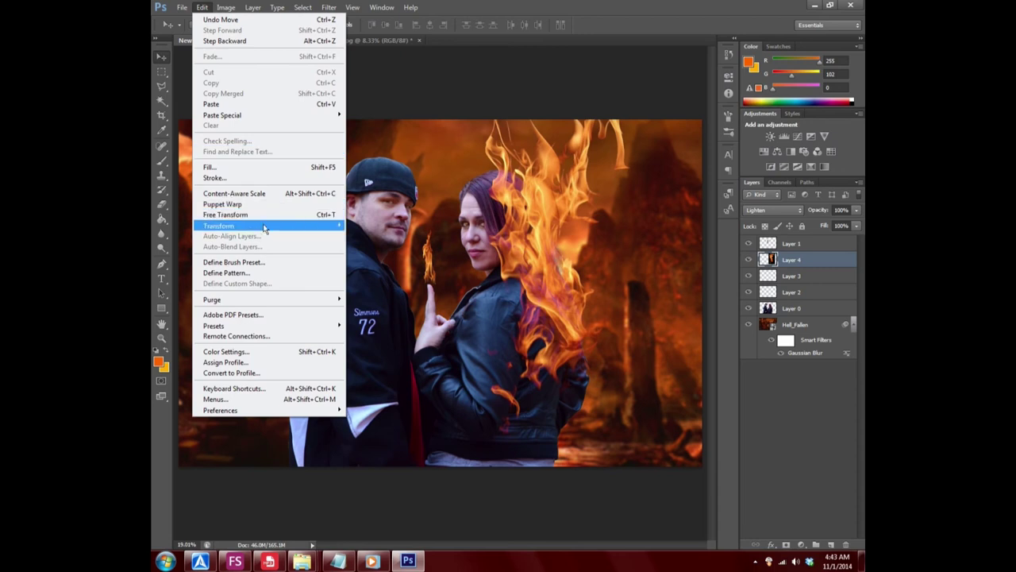
pyautogui.moveTo(218, 225)
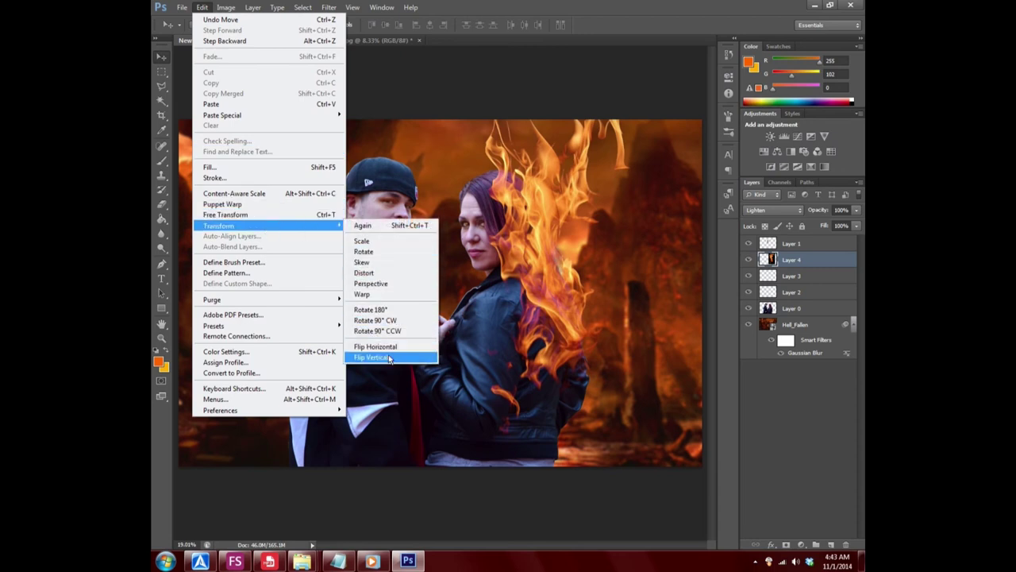
# - Warp the Layer 4 flames to curve around the woman's head and off her face
pyautogui.click(381, 298)
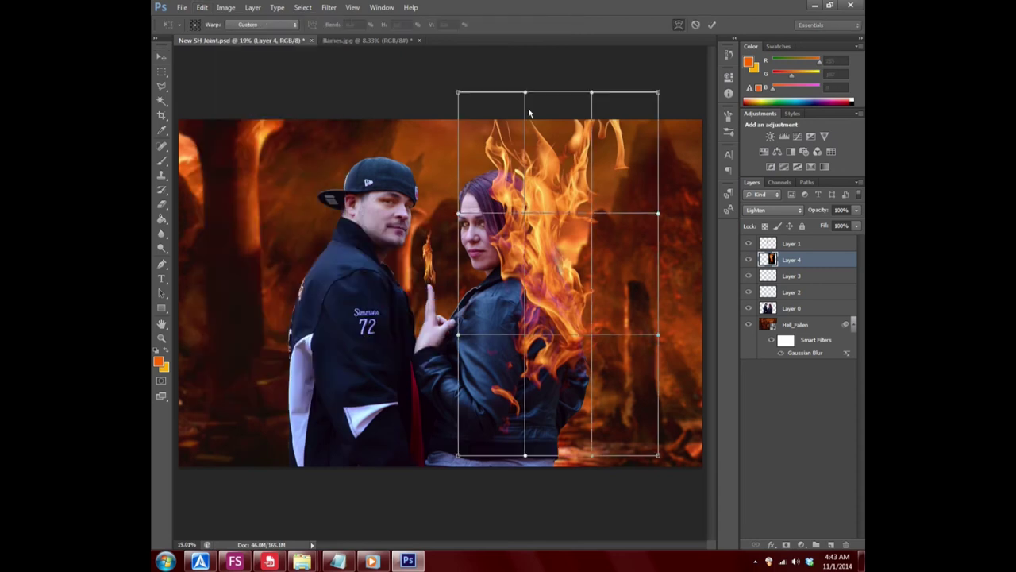
pyautogui.moveTo(483, 133)
pyautogui.mouseDown()
pyautogui.moveTo(402, 168)
pyautogui.moveTo(420, 182)
pyautogui.mouseUp()
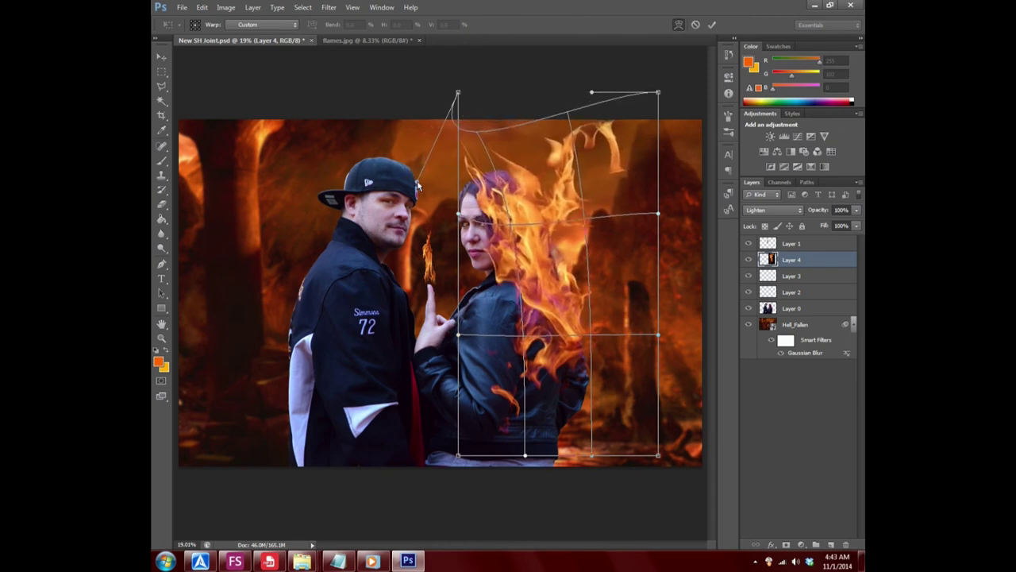
pyautogui.moveTo(456, 212)
pyautogui.mouseDown()
pyautogui.moveTo(458, 112)
pyautogui.moveTo(464, 166)
pyautogui.moveTo(469, 149)
pyautogui.mouseUp()
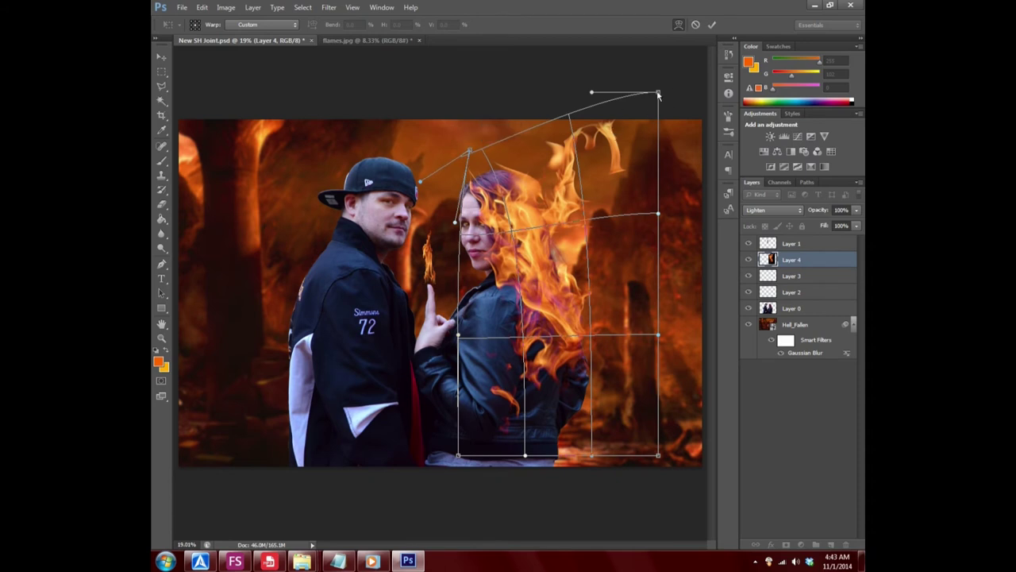
pyautogui.moveTo(659, 93)
pyautogui.mouseDown()
pyautogui.moveTo(527, 162)
pyautogui.moveTo(579, 296)
pyautogui.mouseUp()
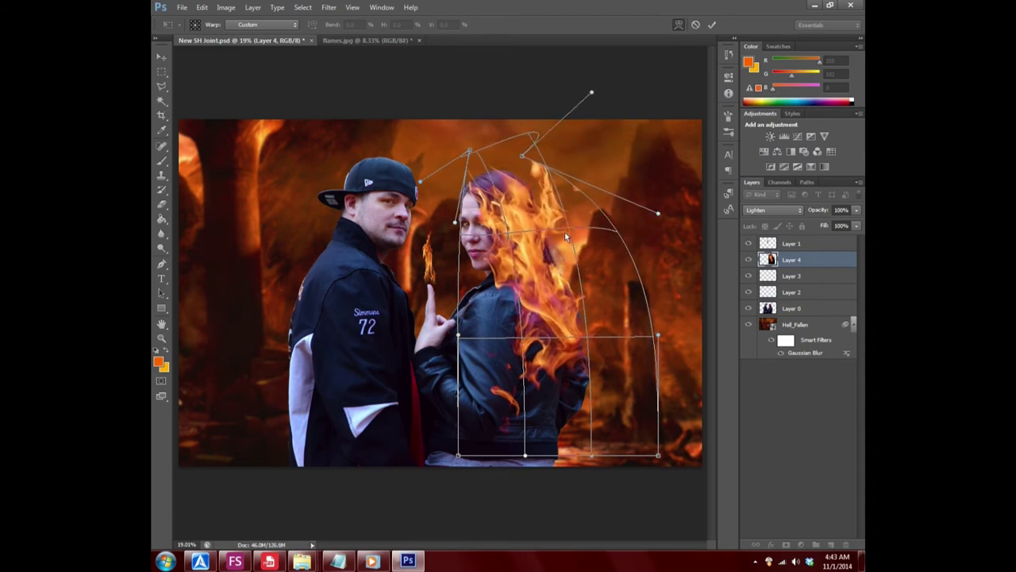
pyautogui.moveTo(574, 225); pyautogui.dragTo(580, 223)
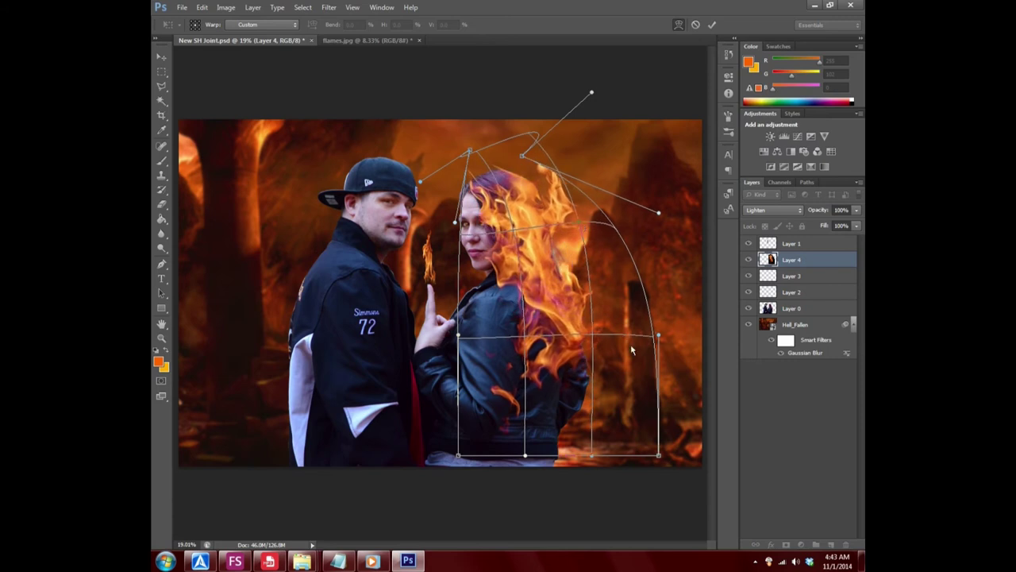
pyautogui.moveTo(658, 336); pyautogui.dragTo(645, 341)
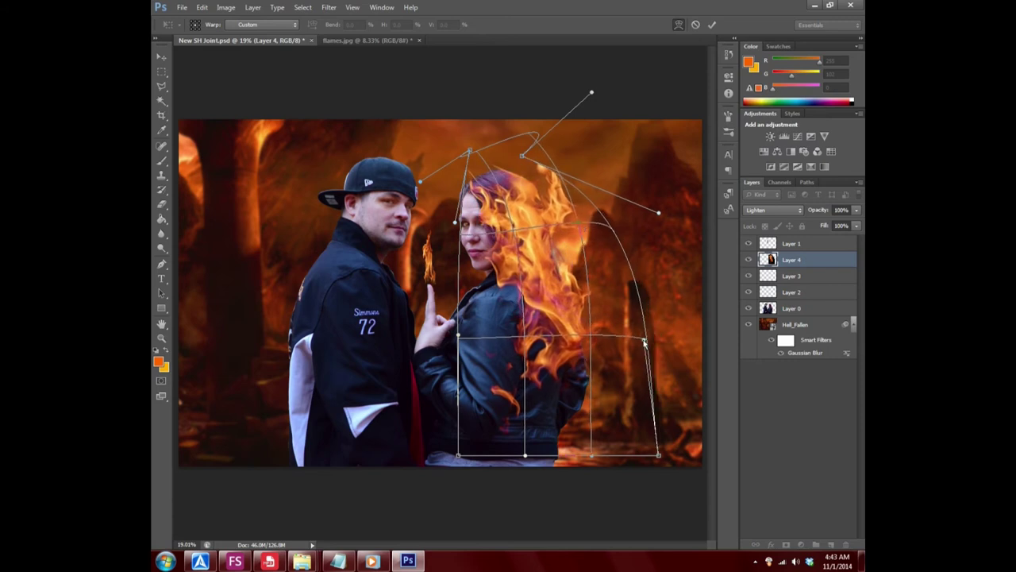
pyautogui.moveTo(459, 290); pyautogui.dragTo(492, 270)
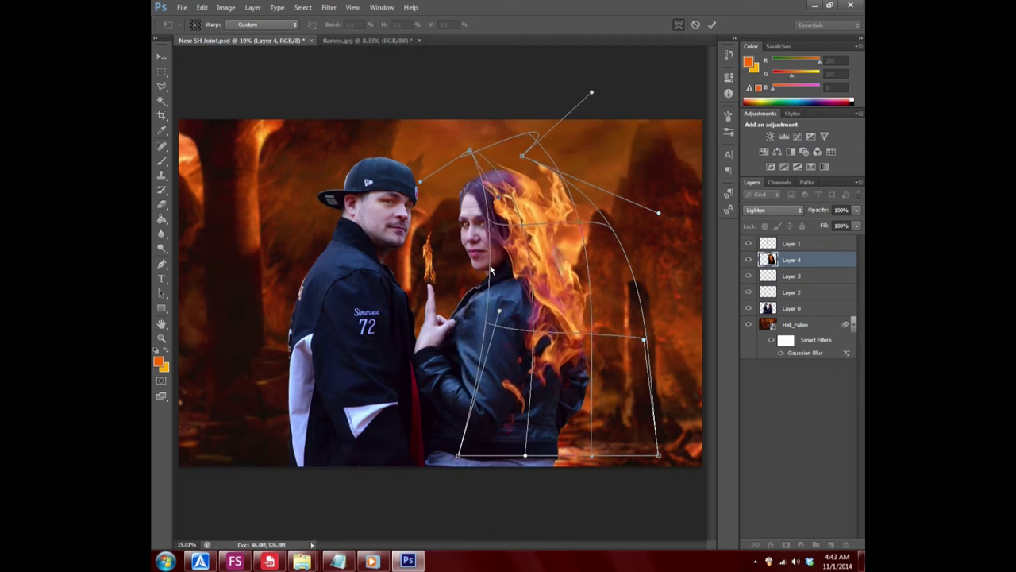
pyautogui.moveTo(492, 270)
pyautogui.mouseDown()
pyautogui.moveTo(442, 189)
pyautogui.moveTo(444, 199)
pyautogui.mouseUp()
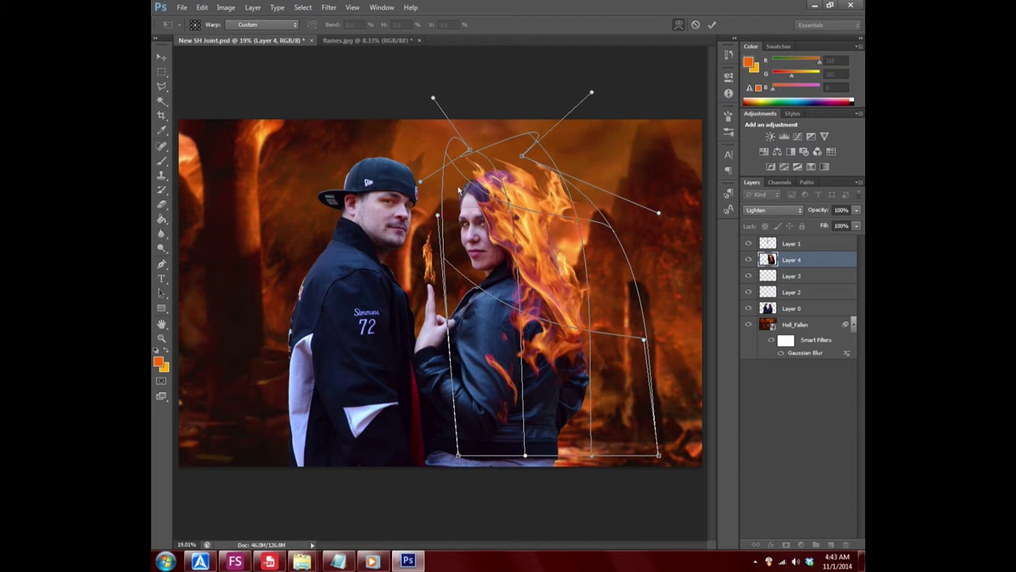
pyautogui.click(161, 57)
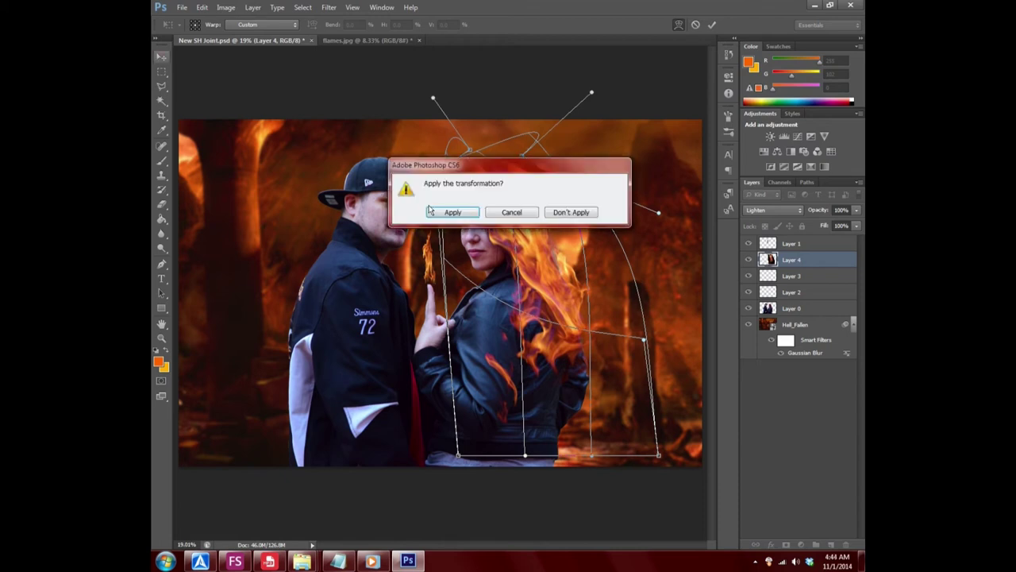
pyautogui.click(512, 211)
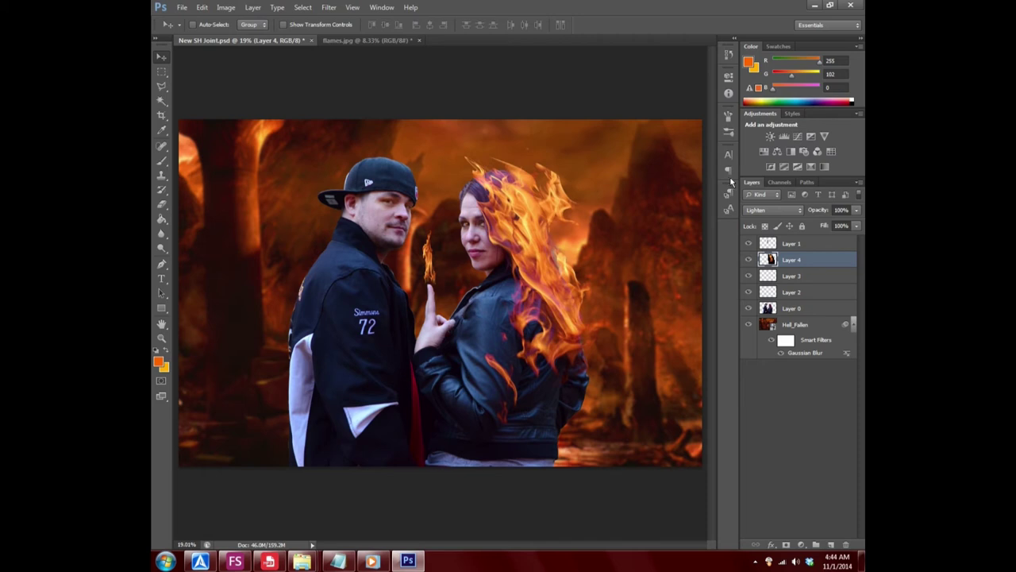
# - Lower Layer 4's opacity, add a layer mask, and enlarge the brush to 246 px
pyautogui.click(856, 209)
pyautogui.moveTo(856, 225)
pyautogui.mouseDown()
pyautogui.moveTo(831, 231)
pyautogui.moveTo(859, 230)
pyautogui.mouseUp()
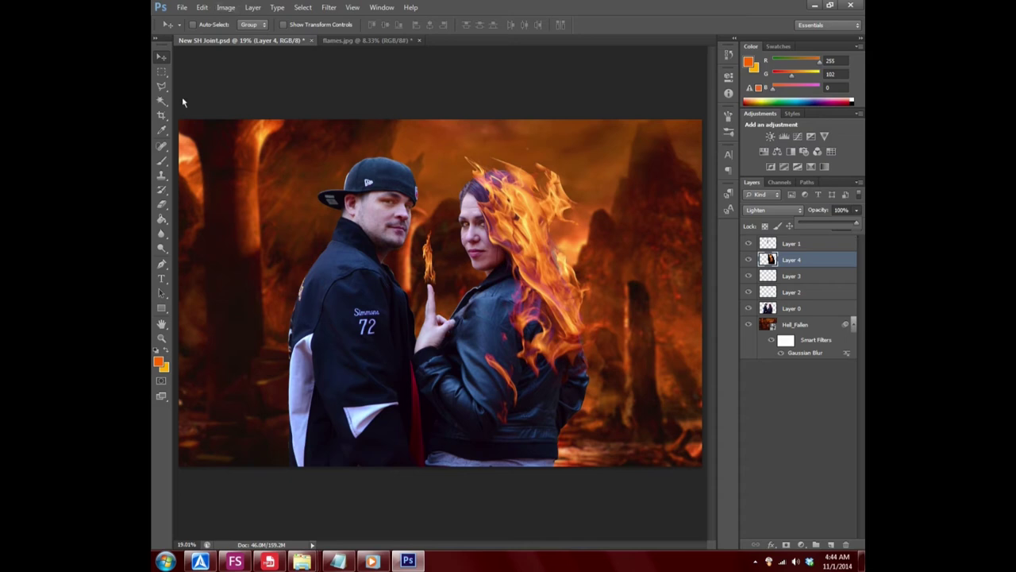
pyautogui.click(786, 545)
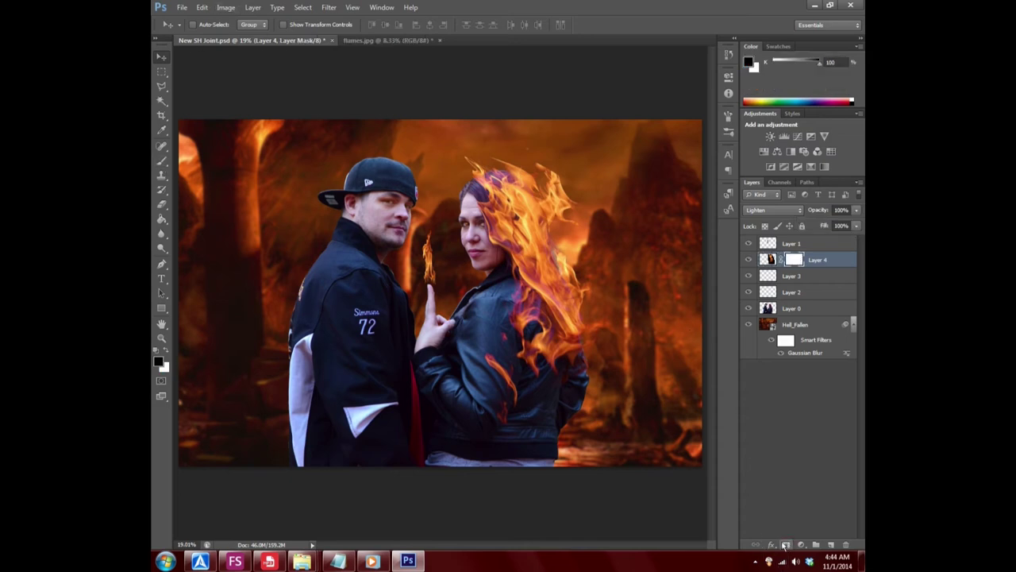
pyautogui.click(163, 161)
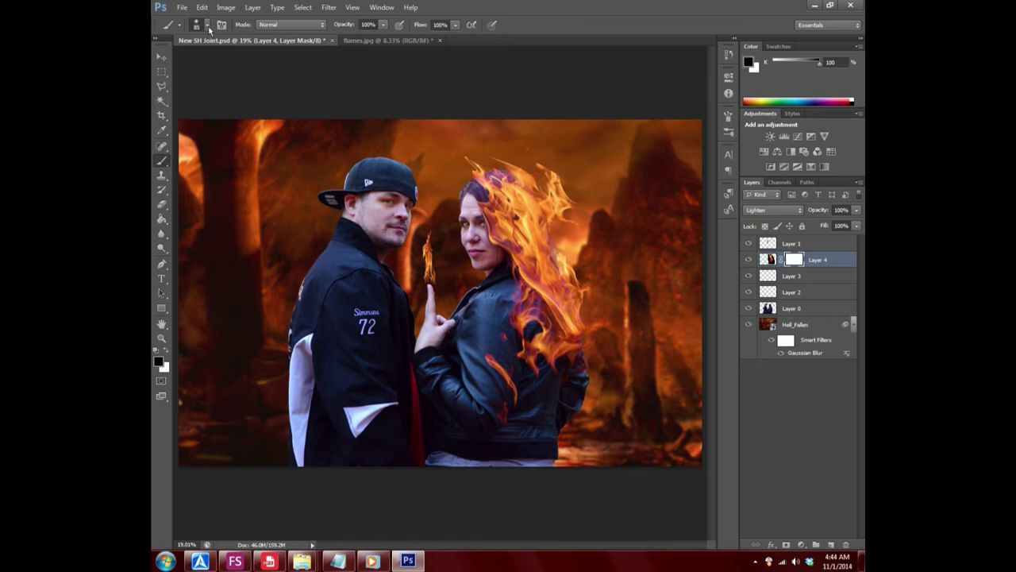
pyautogui.click(207, 26)
pyautogui.moveTo(212, 61); pyautogui.dragTo(252, 62)
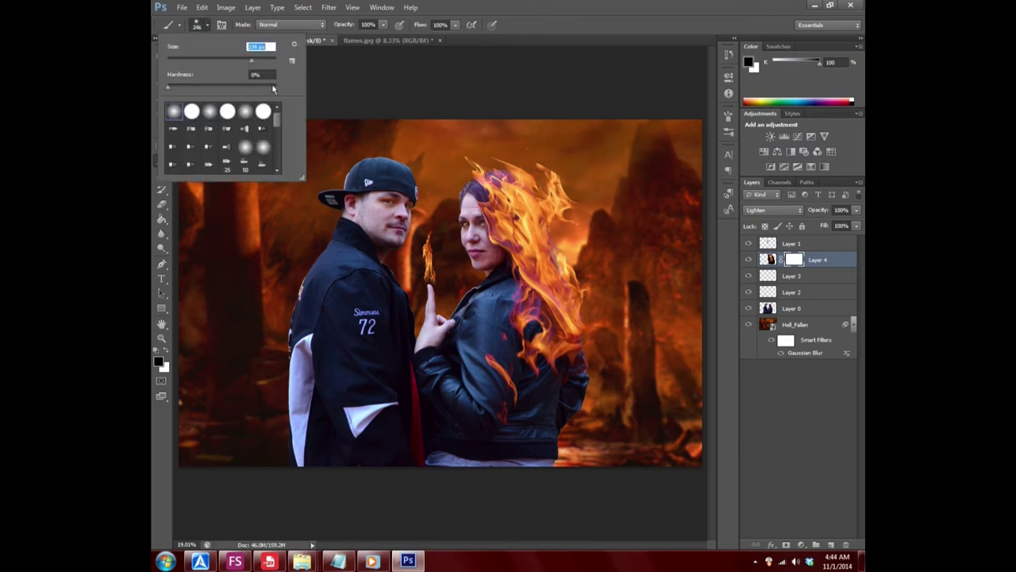
pyautogui.click(475, 164)
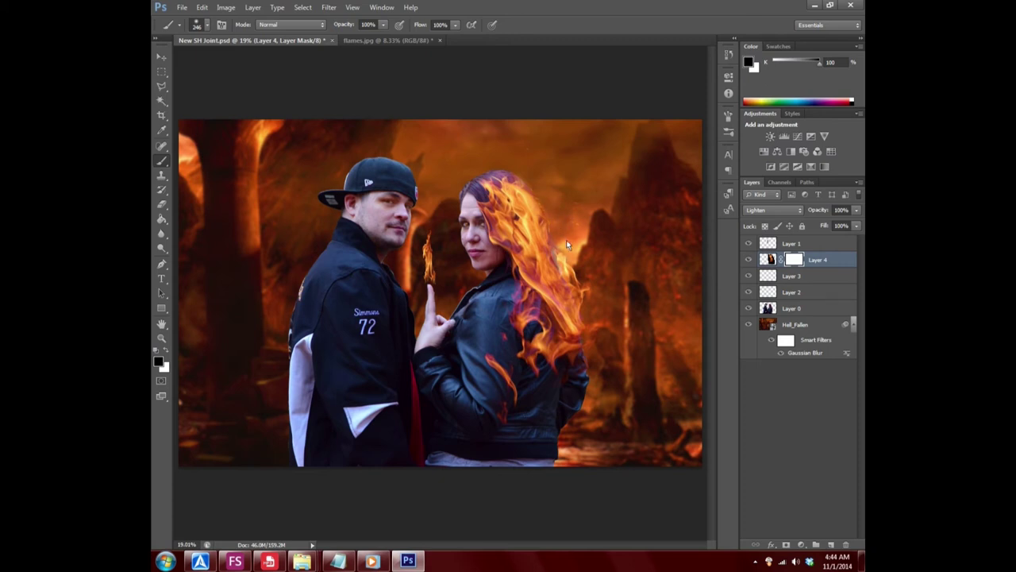
# - Paint the mask black and white so flames show only in the woman's hair
pyautogui.moveTo(522, 390)
pyautogui.mouseDown()
pyautogui.moveTo(488, 365)
pyautogui.moveTo(454, 362)
pyautogui.mouseUp()
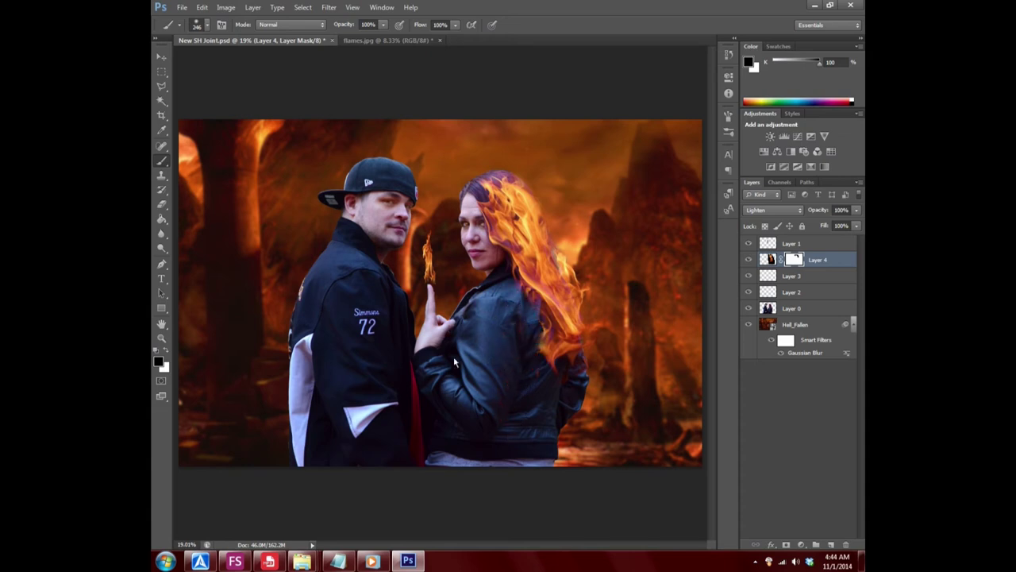
pyautogui.moveTo(523, 305)
pyautogui.mouseDown()
pyautogui.moveTo(503, 210)
pyautogui.moveTo(616, 278)
pyautogui.mouseUp()
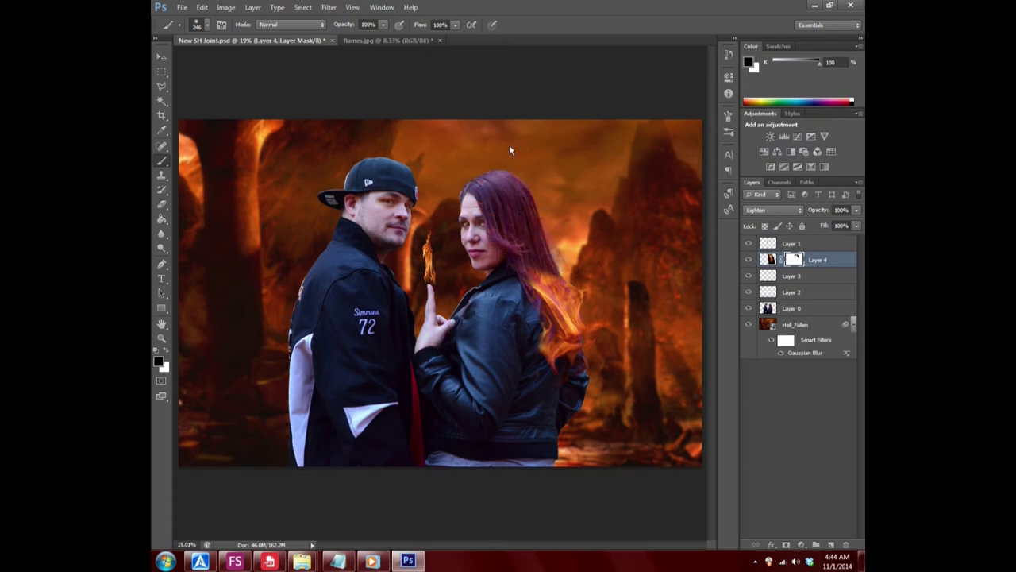
pyautogui.moveTo(546, 351)
pyautogui.mouseDown()
pyautogui.moveTo(540, 271)
pyautogui.moveTo(610, 311)
pyautogui.mouseUp()
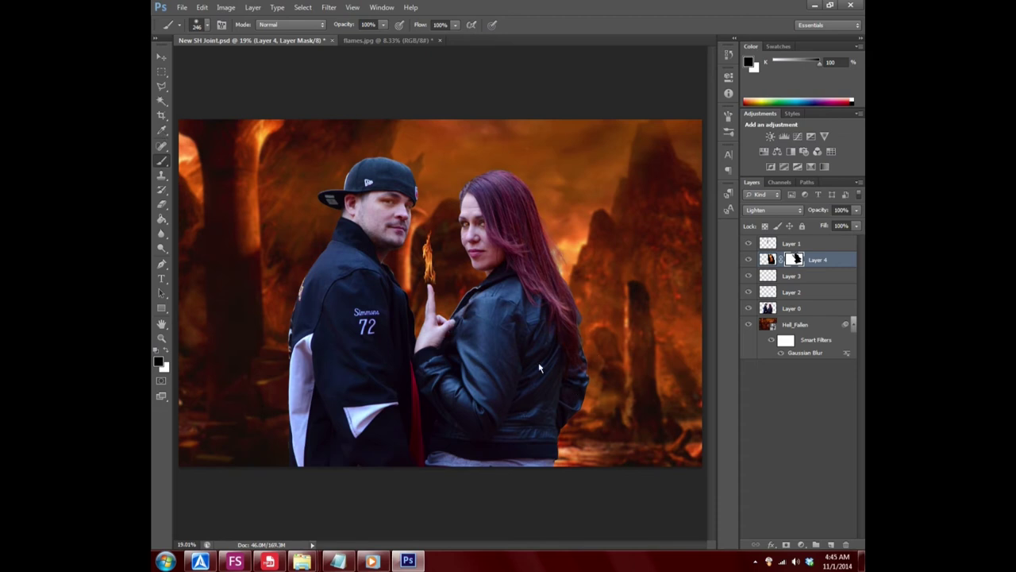
pyautogui.click(166, 350)
pyautogui.moveTo(479, 190); pyautogui.dragTo(545, 265)
pyautogui.moveTo(509, 191); pyautogui.dragTo(592, 394)
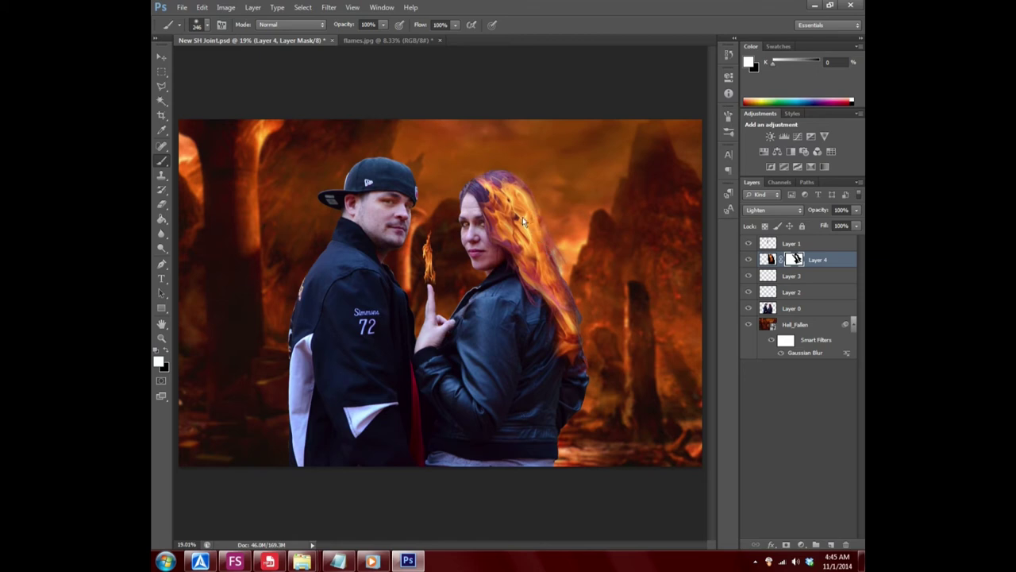
pyautogui.moveTo(523, 222)
pyautogui.mouseDown()
pyautogui.moveTo(496, 179)
pyautogui.moveTo(476, 175)
pyautogui.mouseUp()
pyautogui.click(166, 352)
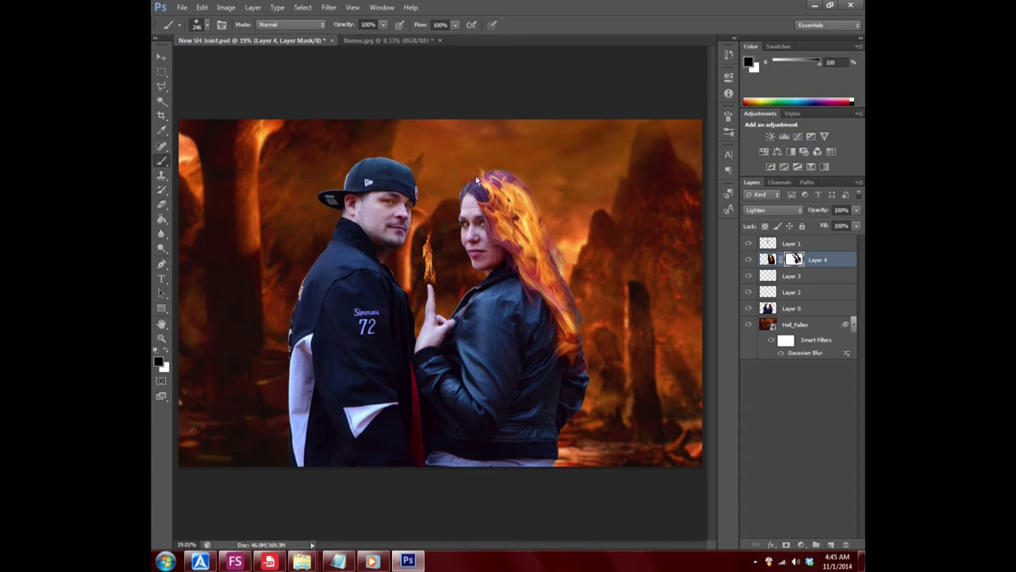
pyautogui.moveTo(486, 179)
pyautogui.mouseDown()
pyautogui.moveTo(475, 176)
pyautogui.moveTo(476, 189)
pyautogui.moveTo(507, 205)
pyautogui.mouseUp()
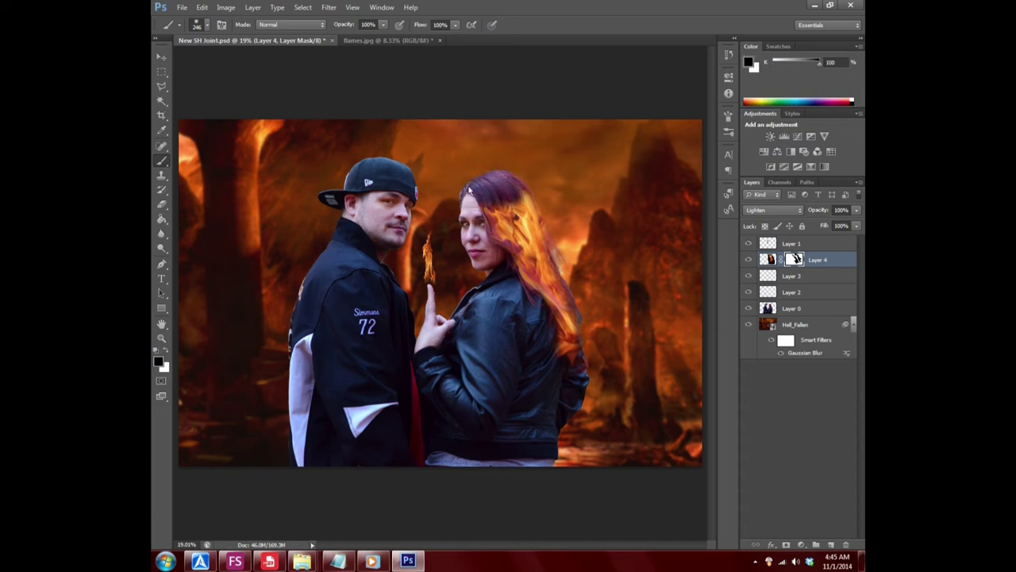
# - Cycle Layer 4 from Screen to Linear Dodge (Add) blending and swap the paint colours
pyautogui.click(781, 211)
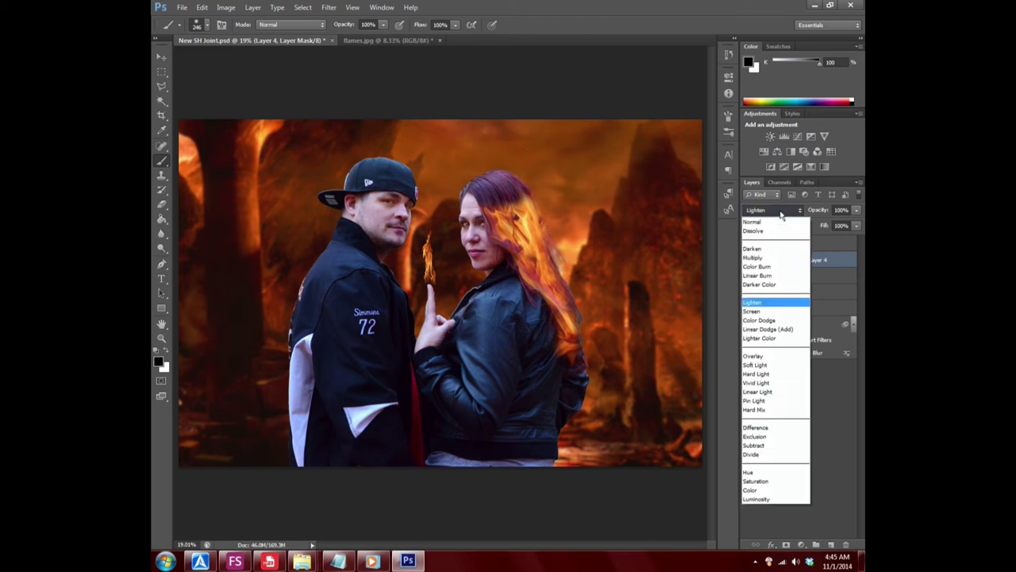
pyautogui.click(779, 311)
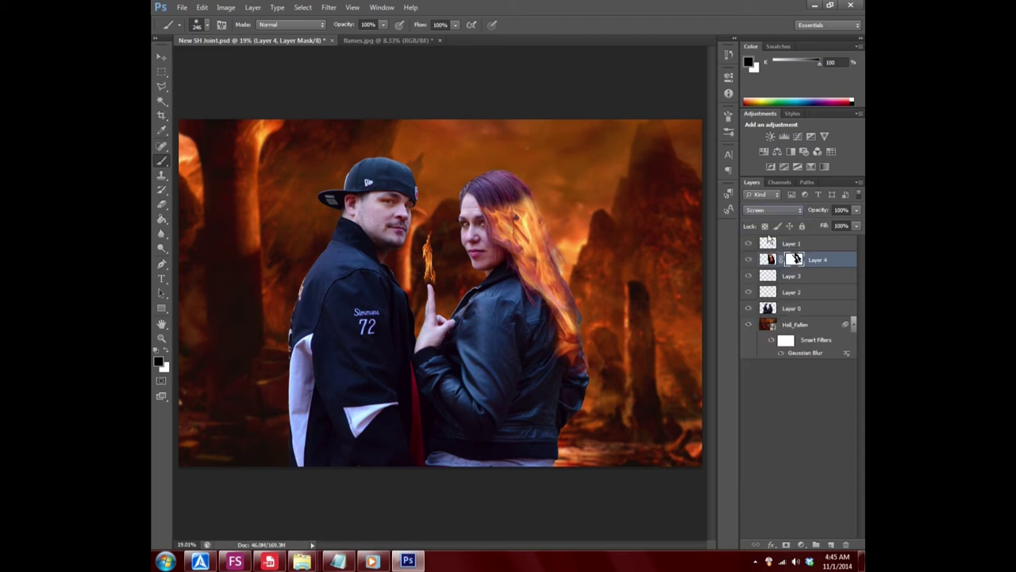
pyautogui.press('Down')
pyautogui.press('Down')
pyautogui.press('Down')
pyautogui.press('Down')
pyautogui.press('Up')
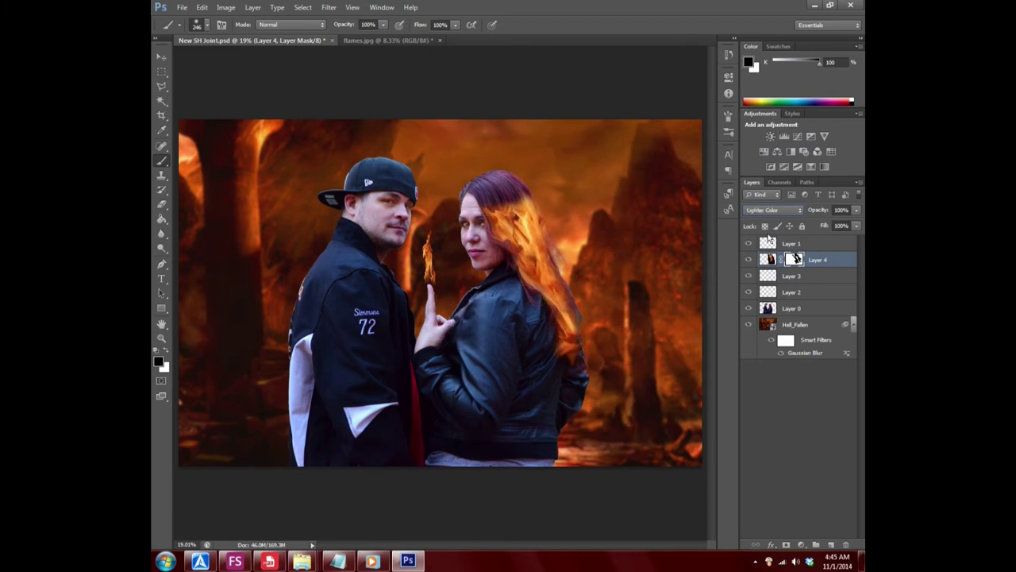
pyautogui.press('Up')
pyautogui.press('Up')
pyautogui.press('Down')
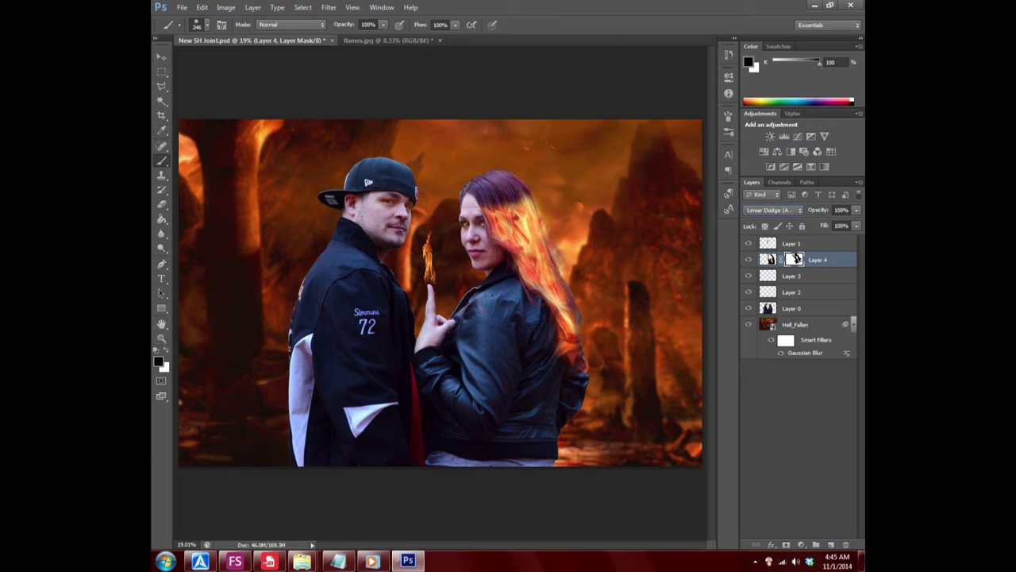
pyautogui.click(163, 342)
pyautogui.click(166, 356)
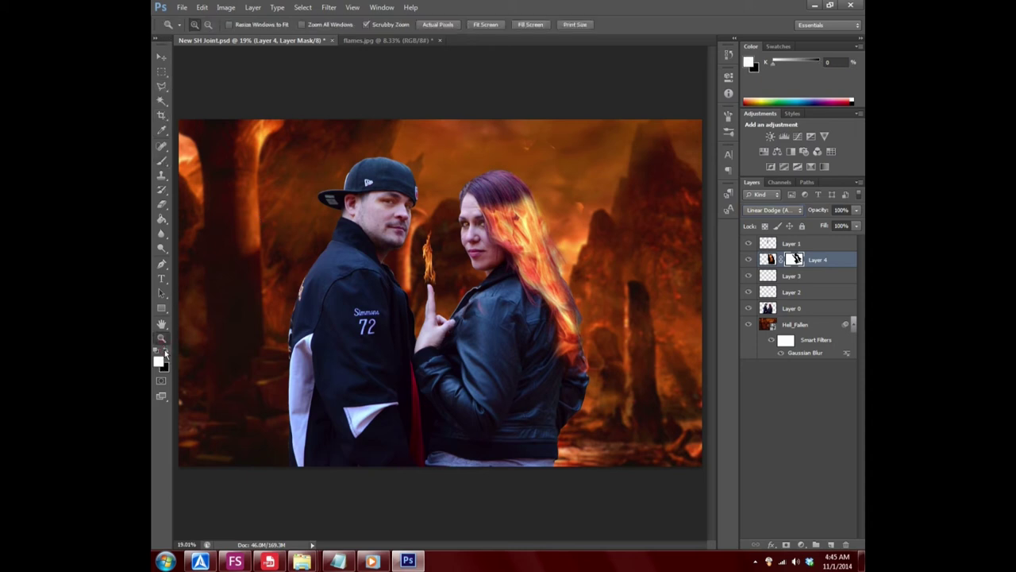
# - Set a 473 px brush and paint white on Layer 4's mask to reveal flames
pyautogui.click(161, 161)
pyautogui.click(204, 27)
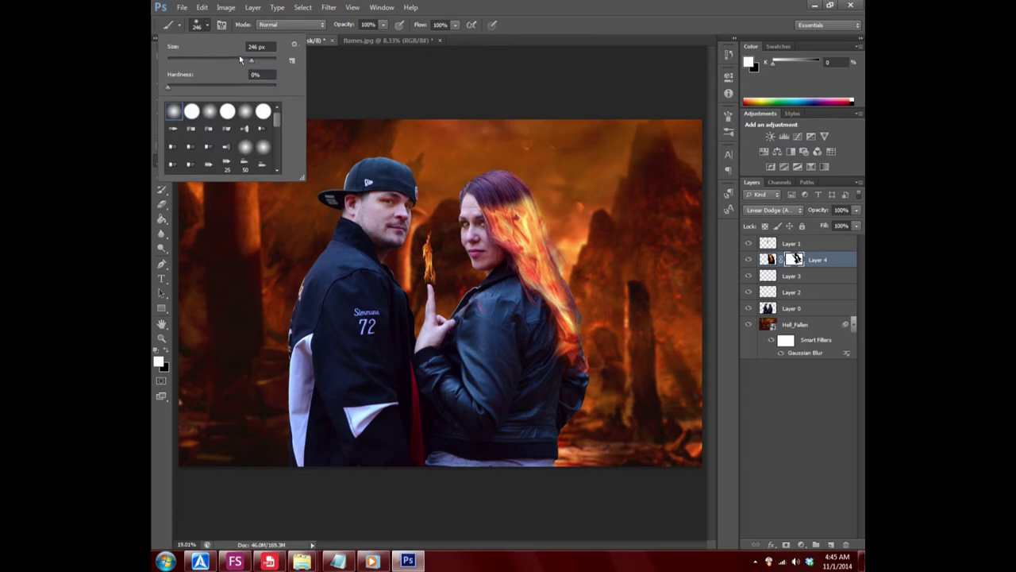
pyautogui.press('Return')
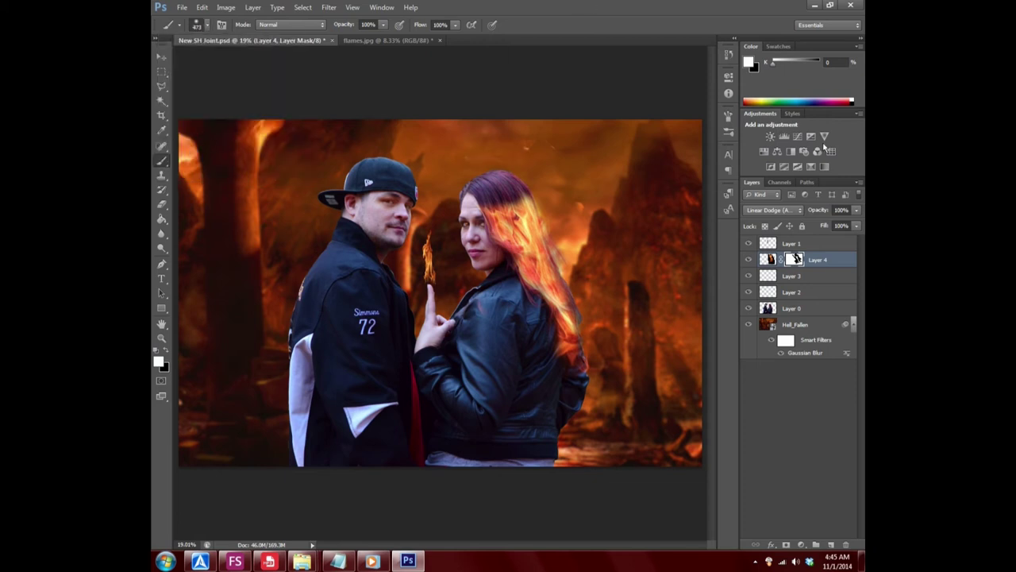
pyautogui.moveTo(468, 159)
pyautogui.mouseDown()
pyautogui.moveTo(556, 170)
pyautogui.moveTo(580, 223)
pyautogui.moveTo(576, 281)
pyautogui.mouseUp()
pyautogui.moveTo(508, 270)
pyautogui.mouseDown()
pyautogui.moveTo(588, 343)
pyautogui.moveTo(500, 405)
pyautogui.mouseUp()
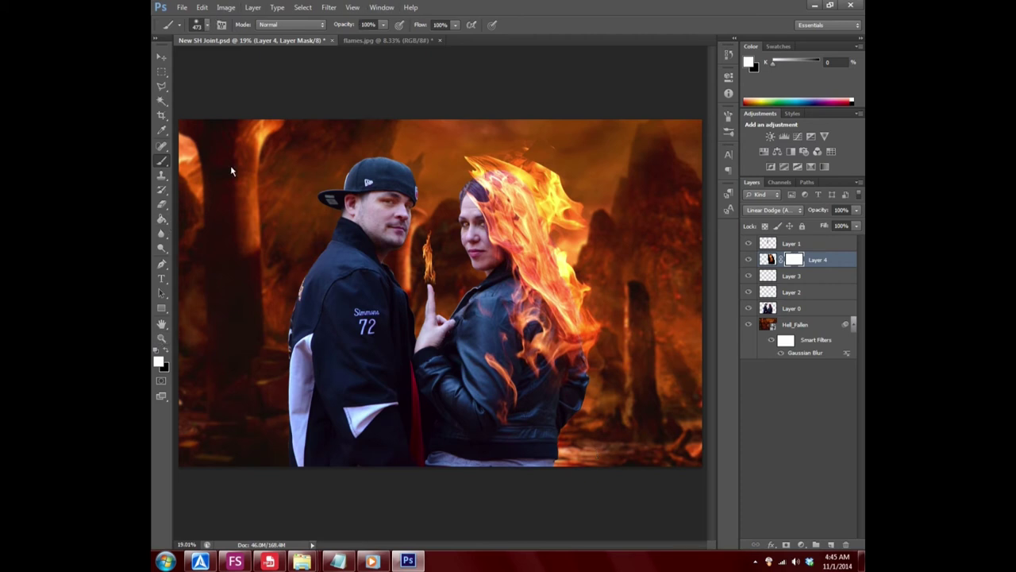
# - Mask out the flames above and right of her head, then remove Layer 4 entirely
pyautogui.click(165, 353)
pyautogui.moveTo(468, 168)
pyautogui.mouseDown()
pyautogui.moveTo(480, 160)
pyautogui.moveTo(442, 175)
pyautogui.moveTo(449, 211)
pyautogui.moveTo(518, 295)
pyautogui.moveTo(532, 349)
pyautogui.moveTo(500, 381)
pyautogui.moveTo(507, 430)
pyautogui.mouseUp()
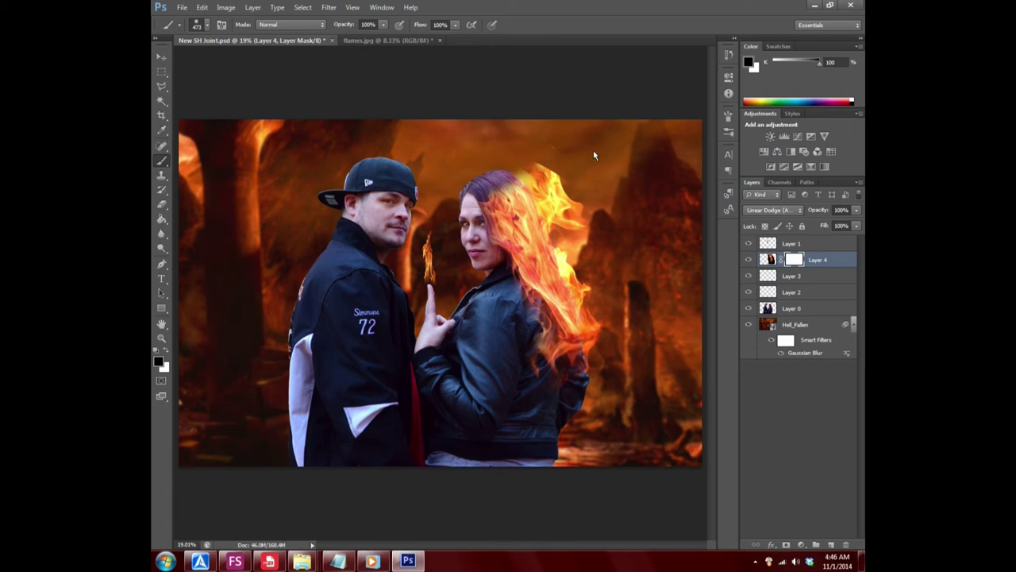
pyautogui.moveTo(594, 156)
pyautogui.mouseDown()
pyautogui.moveTo(511, 151)
pyautogui.moveTo(522, 145)
pyautogui.moveTo(535, 162)
pyautogui.moveTo(595, 277)
pyautogui.moveTo(576, 262)
pyautogui.moveTo(611, 316)
pyautogui.moveTo(592, 330)
pyautogui.mouseUp()
pyautogui.moveTo(594, 387)
pyautogui.mouseDown()
pyautogui.moveTo(548, 341)
pyautogui.moveTo(555, 397)
pyautogui.mouseUp()
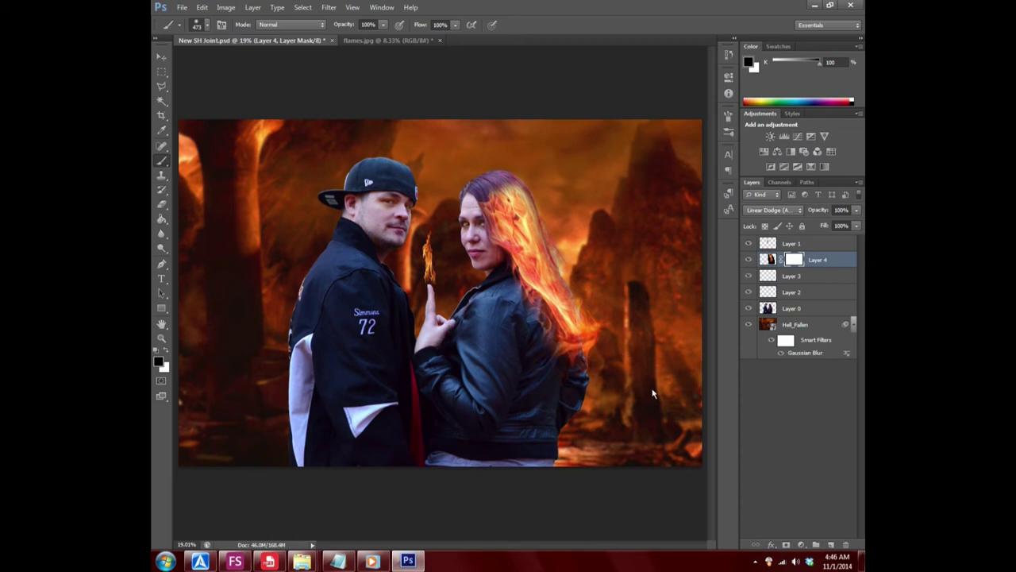
pyautogui.moveTo(595, 337)
pyautogui.mouseDown()
pyautogui.moveTo(579, 210)
pyautogui.moveTo(540, 262)
pyautogui.mouseUp()
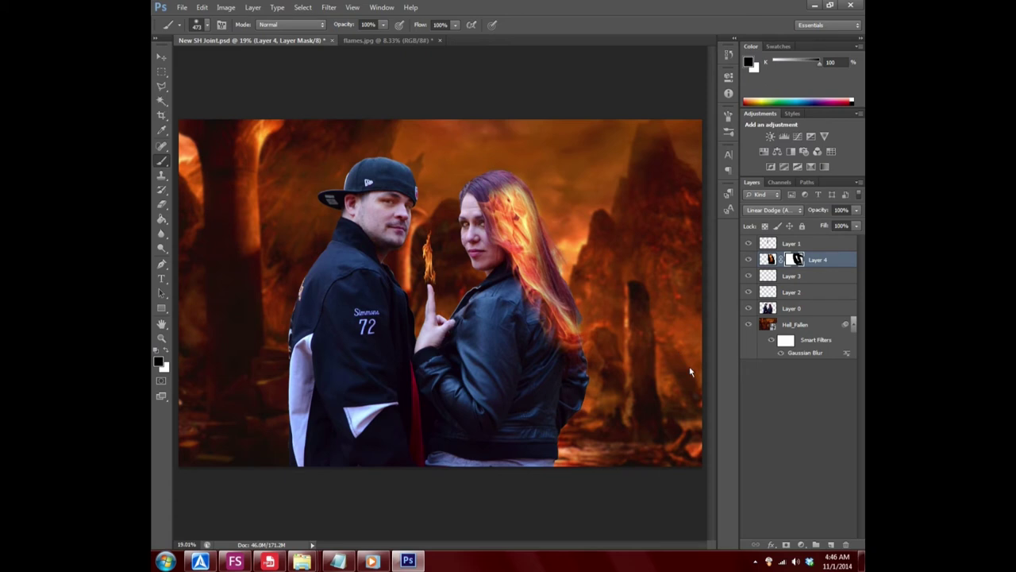
pyautogui.press('Delete')
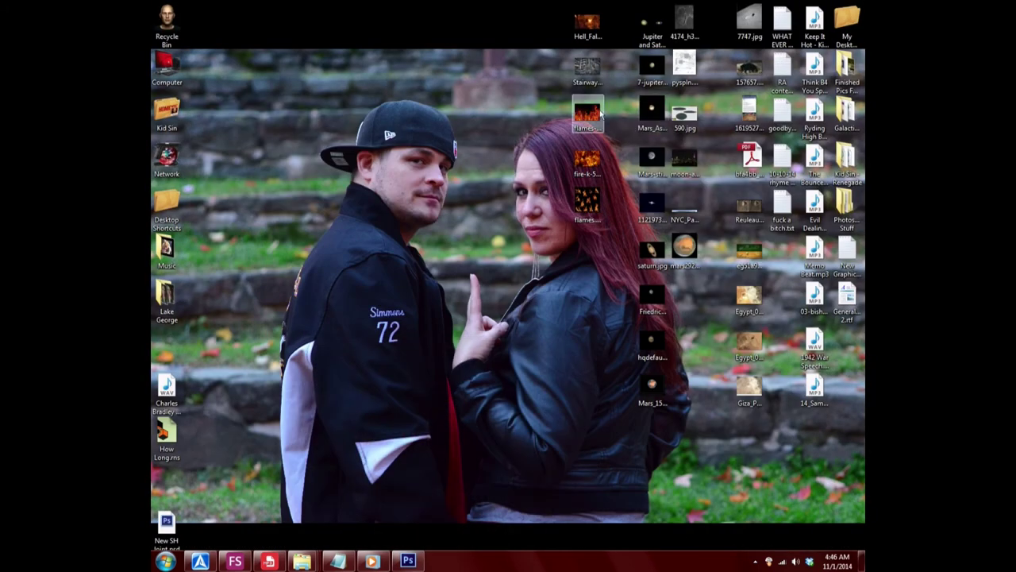
# - Open the desktop file flames-background.jpg in Adobe Photoshop CS6
pyautogui.rightClick(599, 113)
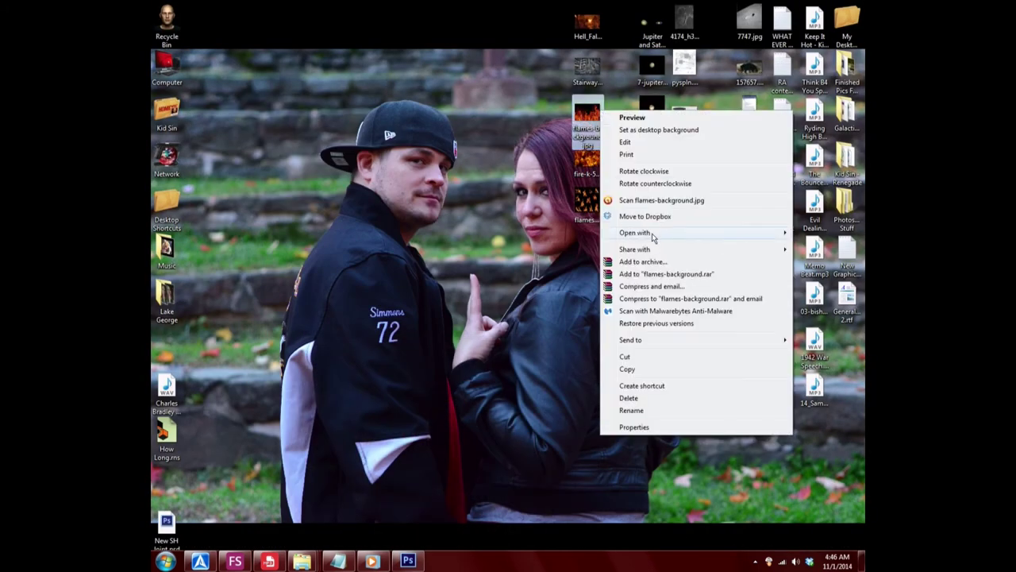
pyautogui.moveTo(635, 232)
pyautogui.click(568, 232)
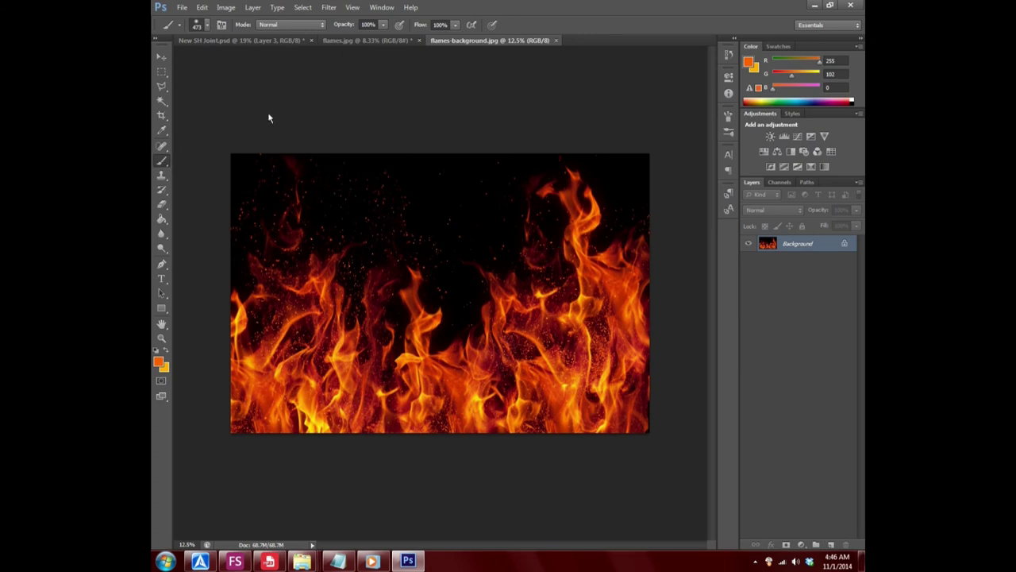
# - Select all of flames-background.jpg and copy it
pyautogui.click(203, 8)
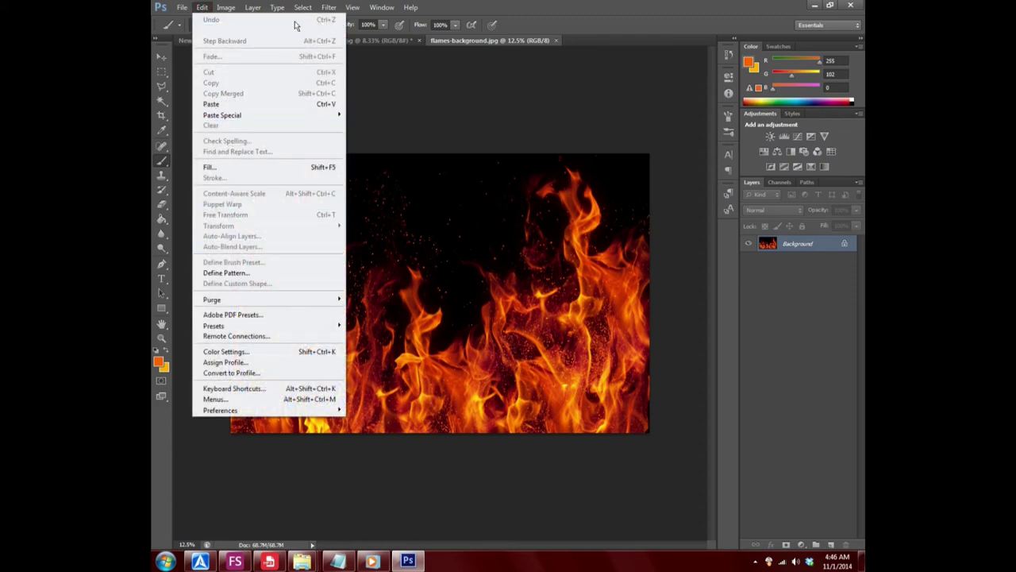
pyautogui.moveTo(303, 7)
pyautogui.click(306, 19)
pyautogui.click(202, 7)
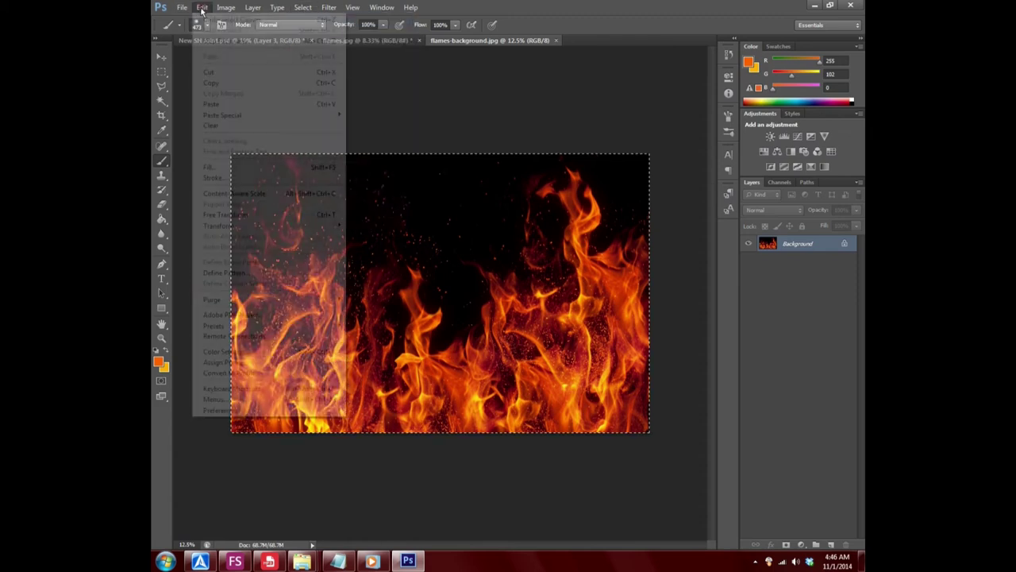
pyautogui.click(234, 83)
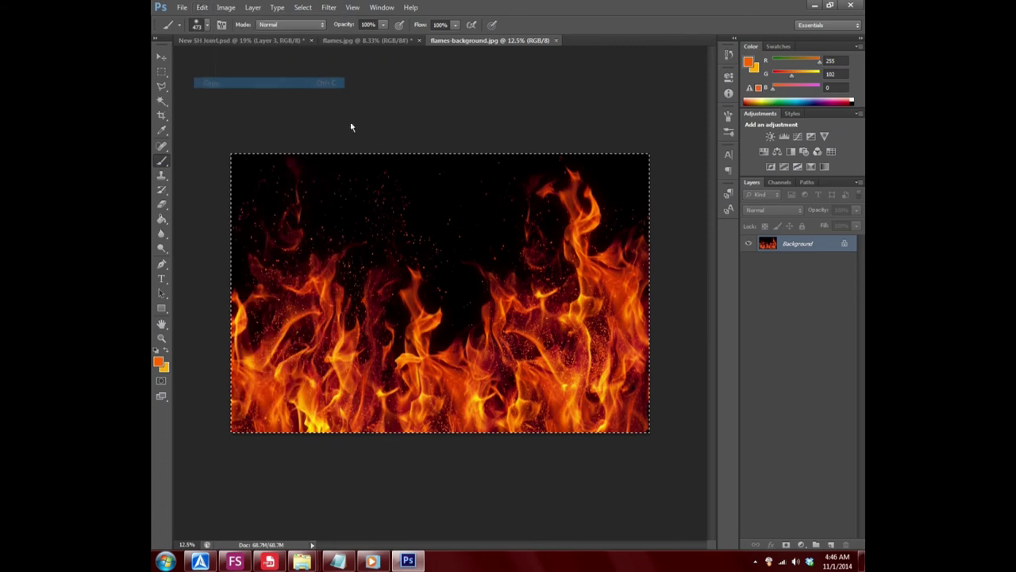
# - Close flames-background.jpg and flames.jpg without saving
pyautogui.click(557, 40)
pyautogui.click(419, 39)
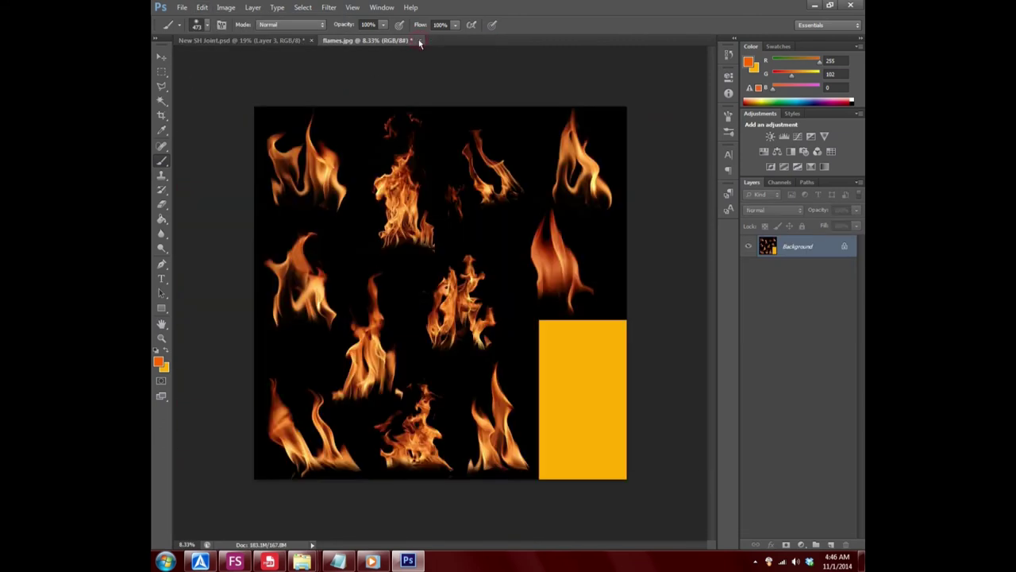
pyautogui.click(509, 213)
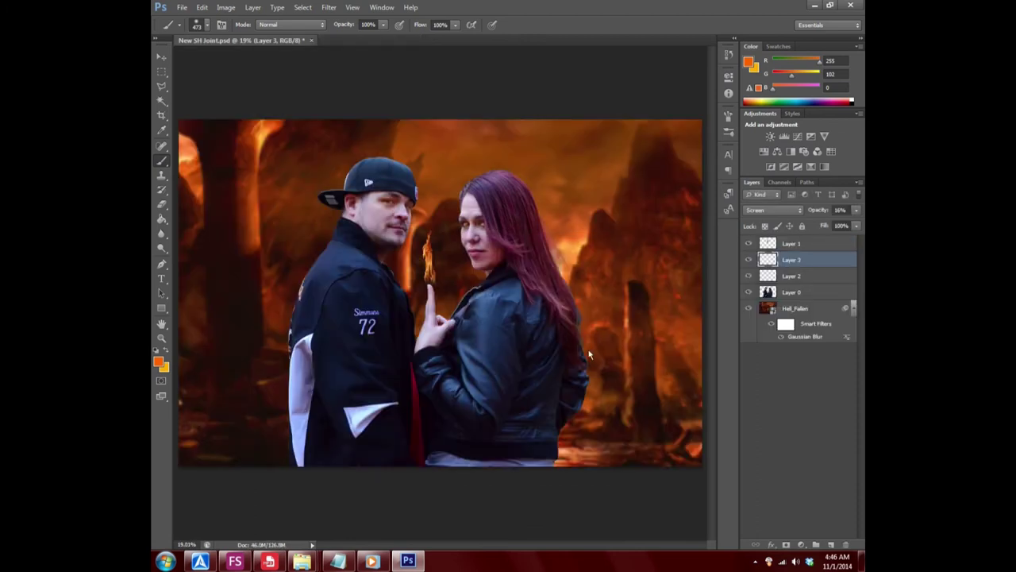
# - Paste the copied flames into the composite as a new layer above Layer 1
pyautogui.click(748, 260)
pyautogui.click(749, 260)
pyautogui.click(749, 244)
pyautogui.click(749, 244)
pyautogui.click(810, 246)
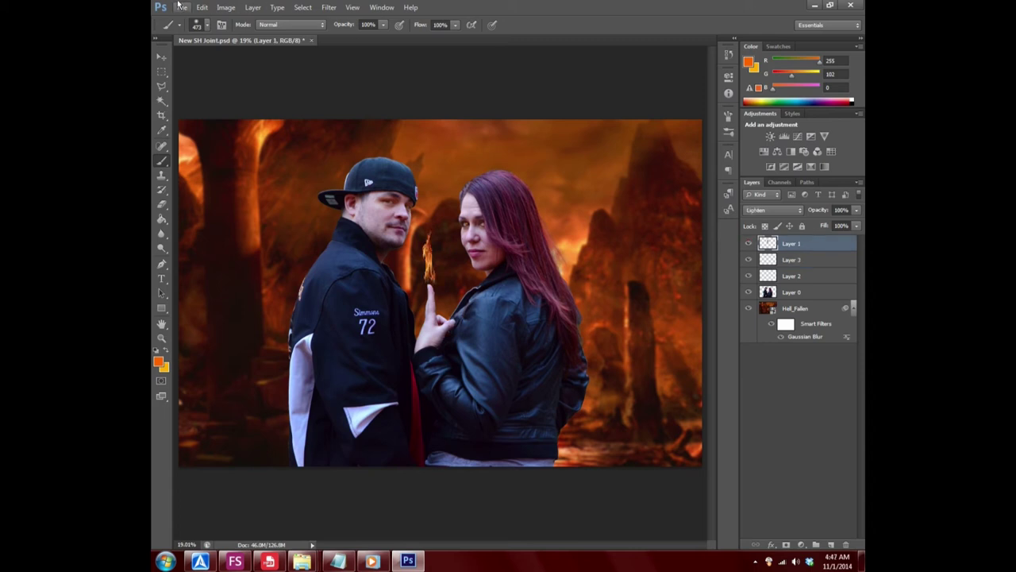
pyautogui.click(202, 7)
pyautogui.click(216, 95)
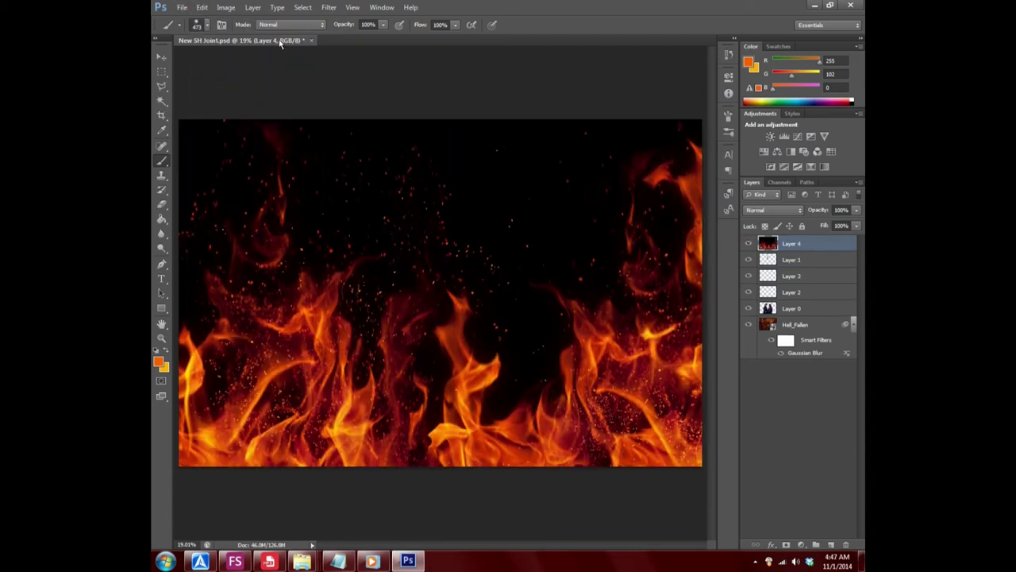
# - Scale the pasted flames layer to 75% width and height and apply it
pyautogui.click(202, 7)
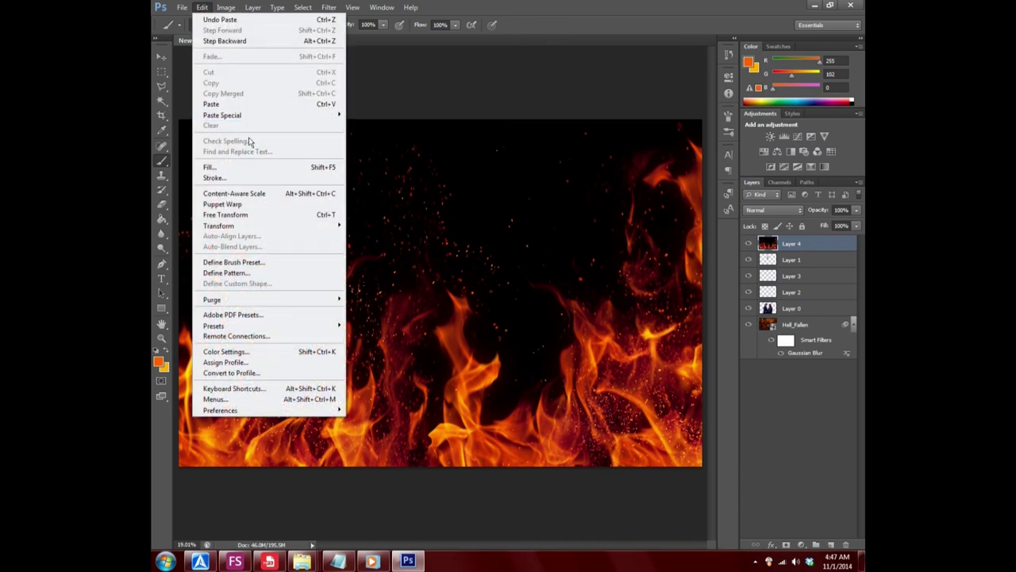
pyautogui.moveTo(218, 226)
pyautogui.click(373, 241)
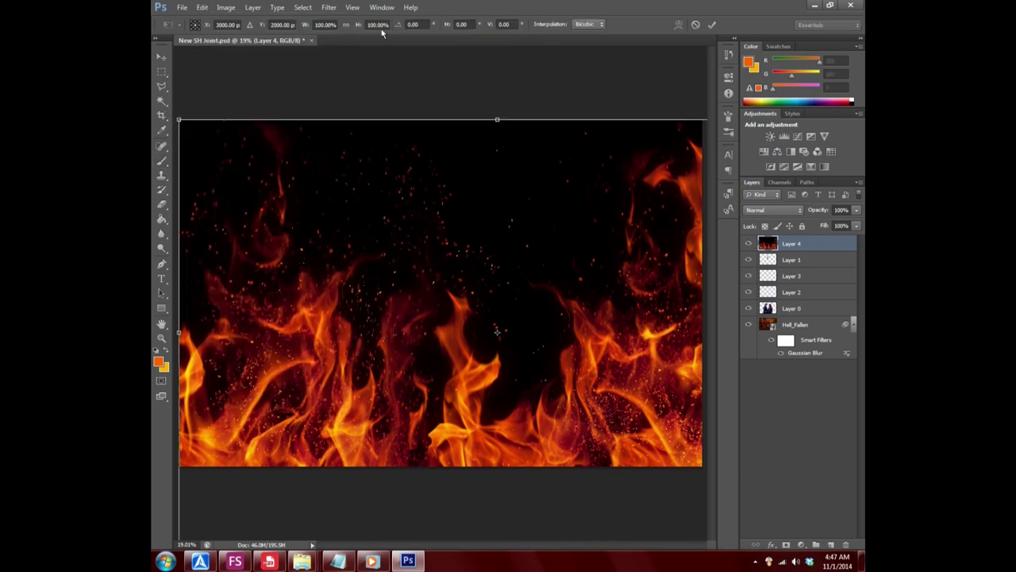
pyautogui.doubleClick(325, 24)
pyautogui.write('91')
pyautogui.press('Return')
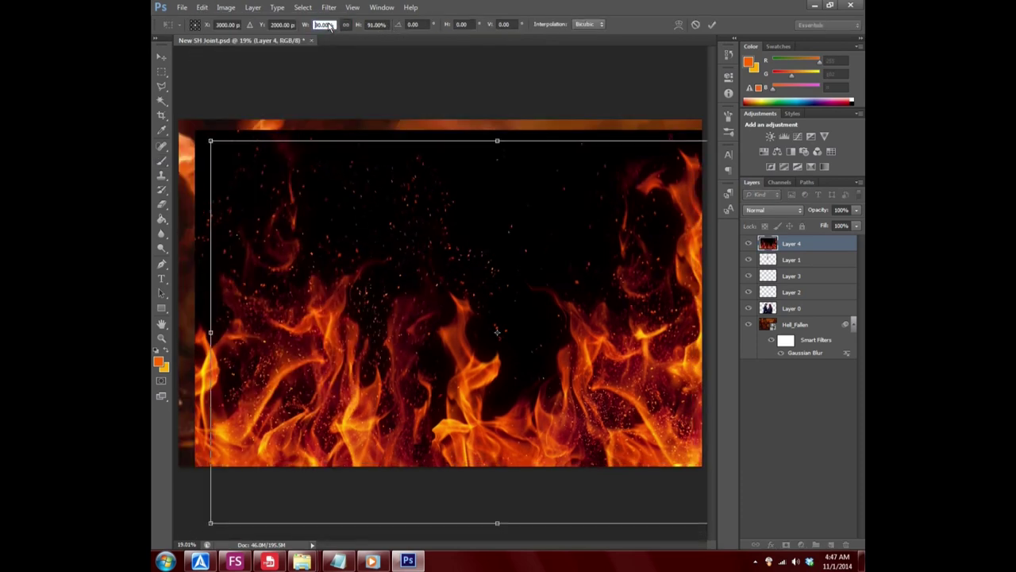
pyautogui.write('75')
pyautogui.press('Return')
pyautogui.moveTo(585, 366)
pyautogui.mouseDown()
pyautogui.moveTo(501, 315)
pyautogui.moveTo(531, 326)
pyautogui.mouseUp()
pyautogui.click(161, 57)
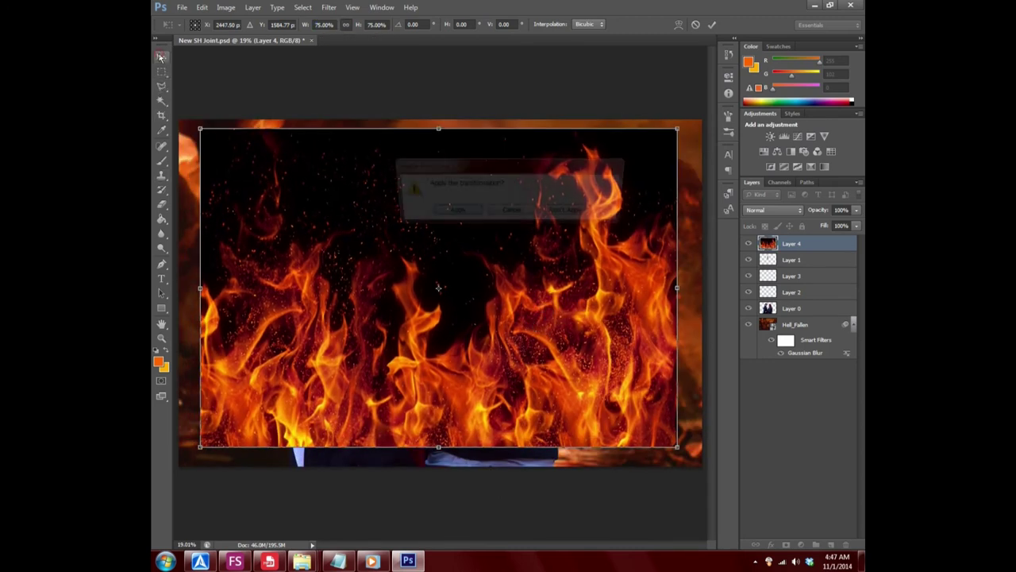
pyautogui.click(430, 211)
# - Flip the flames vertically and move them to cover most of the canvas
pyautogui.click(203, 7)
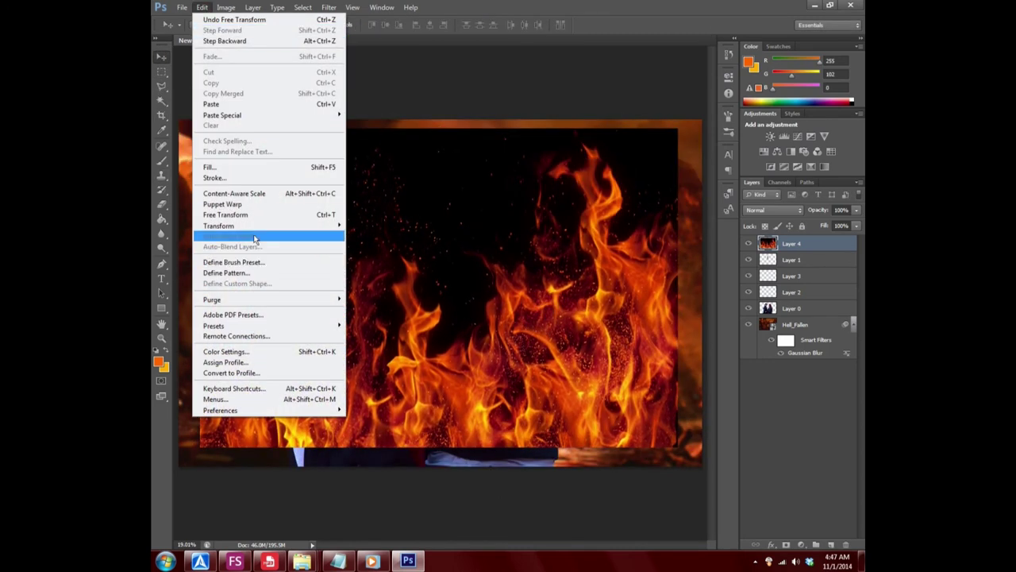
pyautogui.moveTo(219, 225)
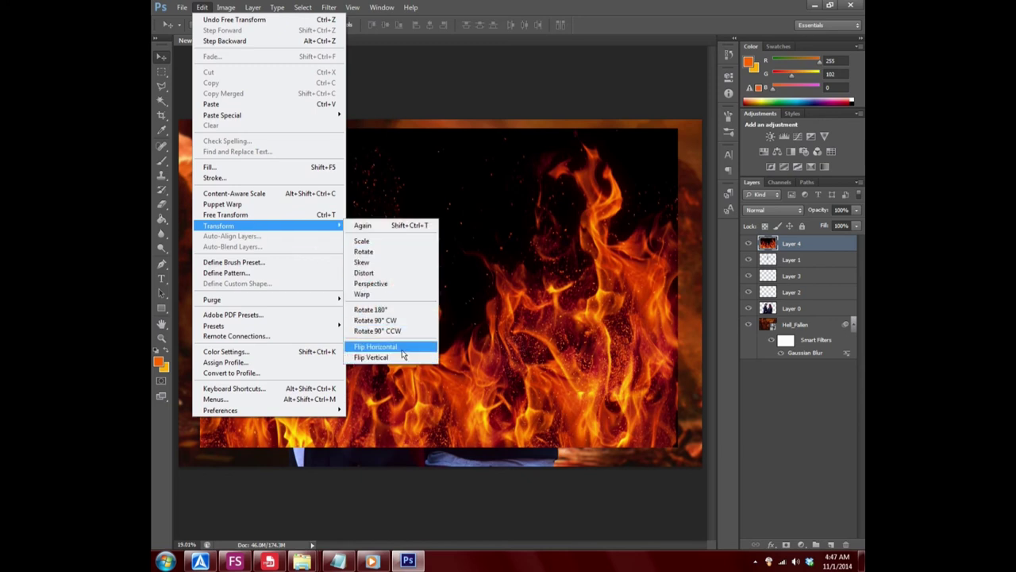
pyautogui.click(403, 357)
pyautogui.moveTo(558, 226); pyautogui.dragTo(405, 193)
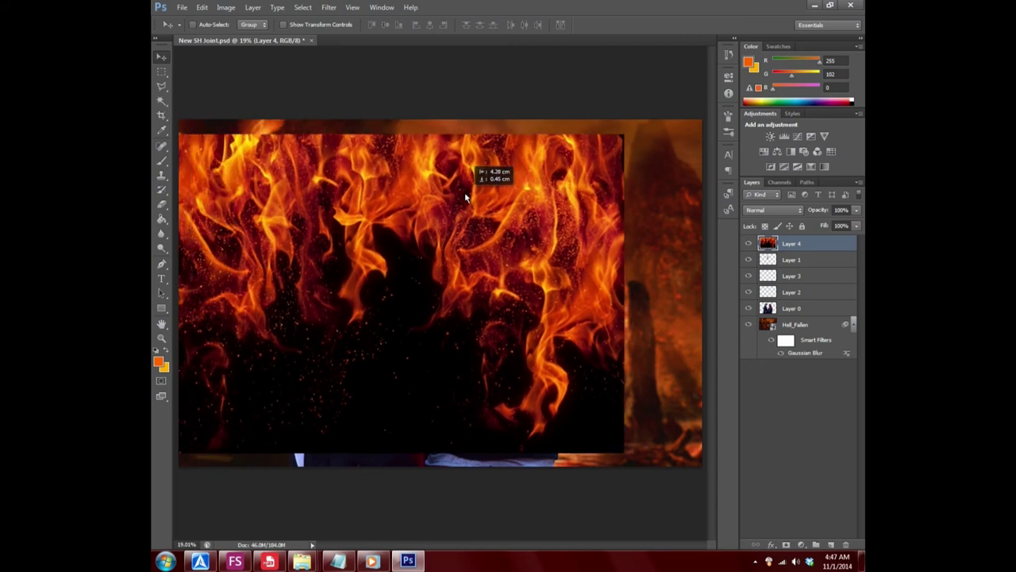
pyautogui.moveTo(405, 192); pyautogui.dragTo(483, 200)
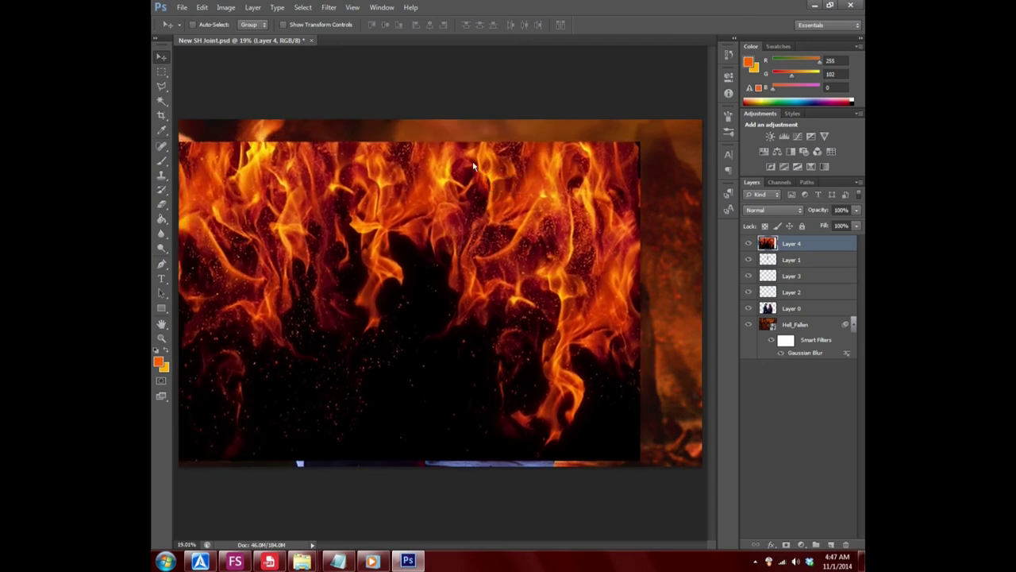
# - Cycle Layer 4 through its blend modes, starting from Lighten, to compare effects
pyautogui.click(774, 209)
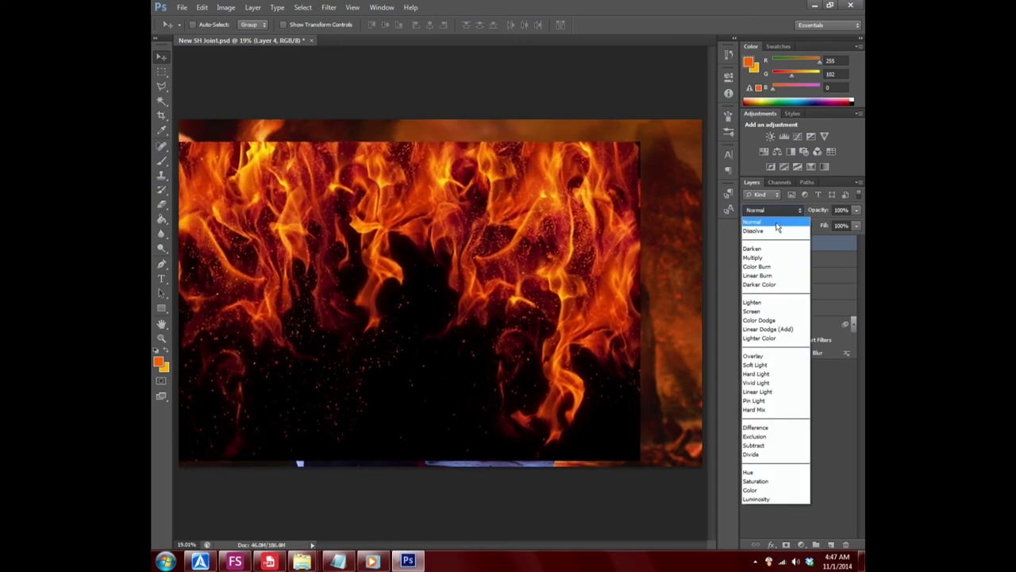
pyautogui.click(771, 303)
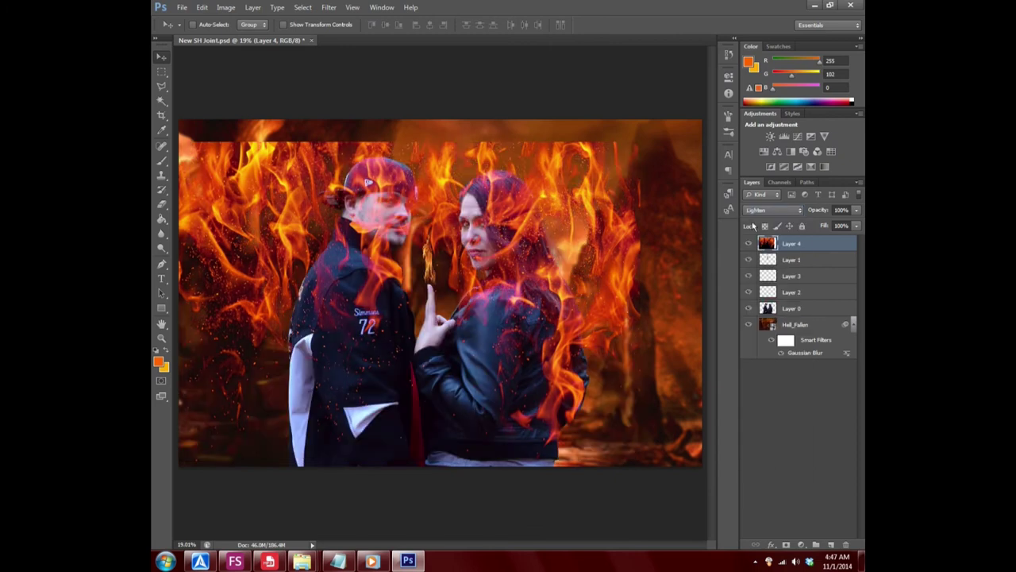
pyautogui.scroll(-1, 775, 216)
pyautogui.scroll(-1, 777, 210)
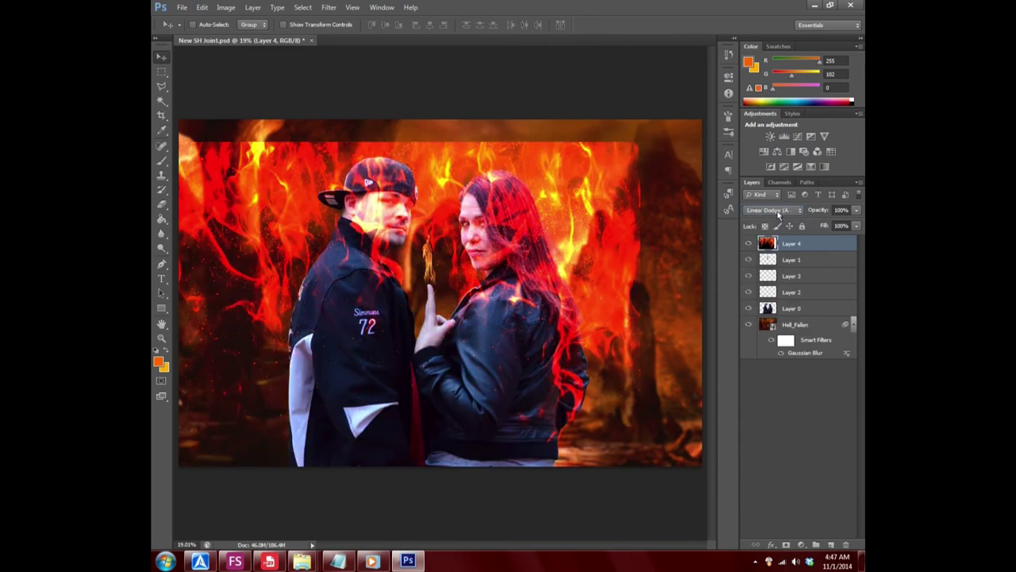
pyautogui.scroll(-1, 776, 210)
pyautogui.scroll(-2, 777, 209)
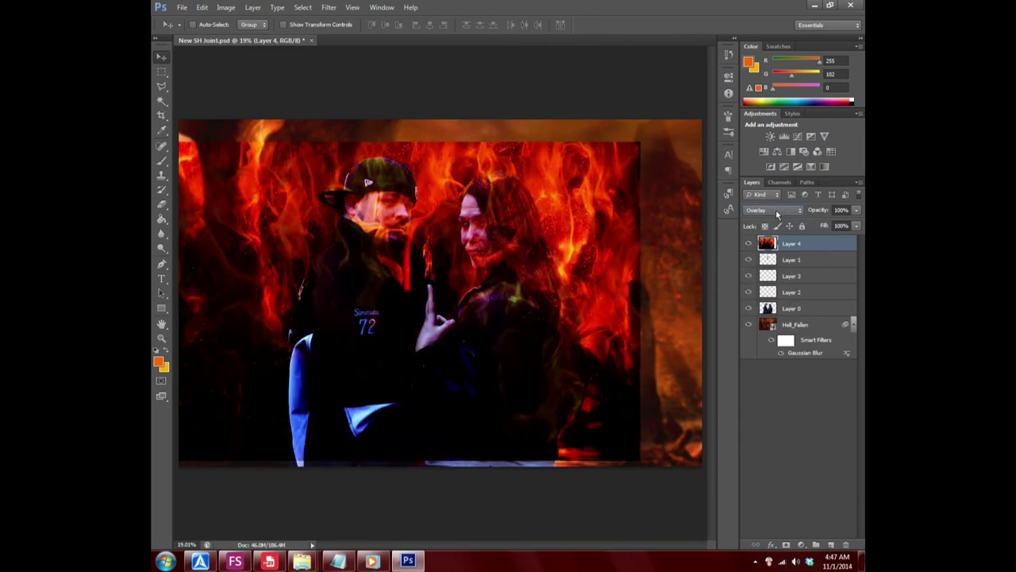
pyautogui.scroll(-1, 775, 209)
pyautogui.scroll(-1, 776, 208)
pyautogui.scroll(-2, 776, 208)
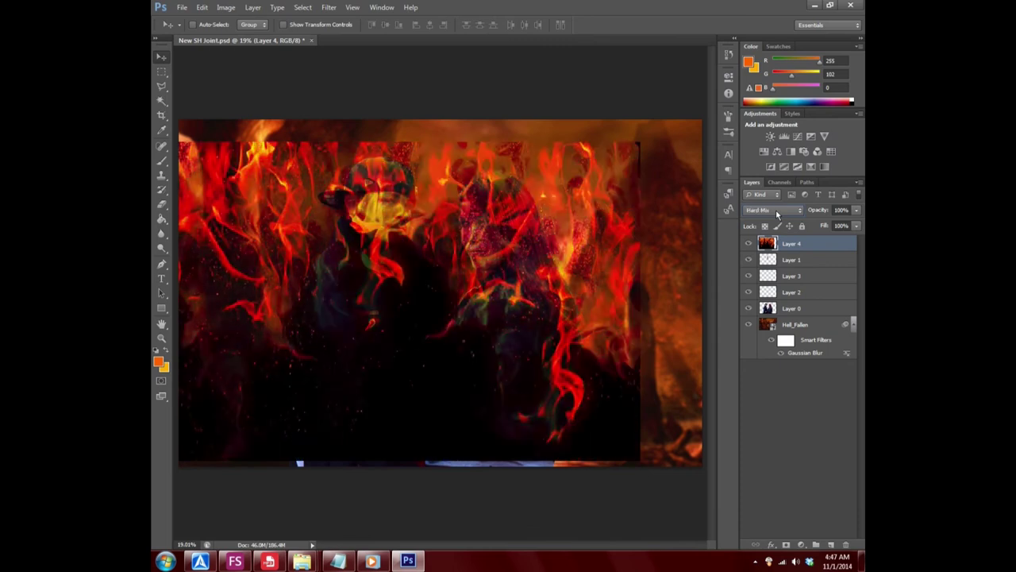
pyautogui.scroll(-1, 775, 209)
pyautogui.scroll(-8, 775, 212)
pyautogui.scroll(4, 774, 212)
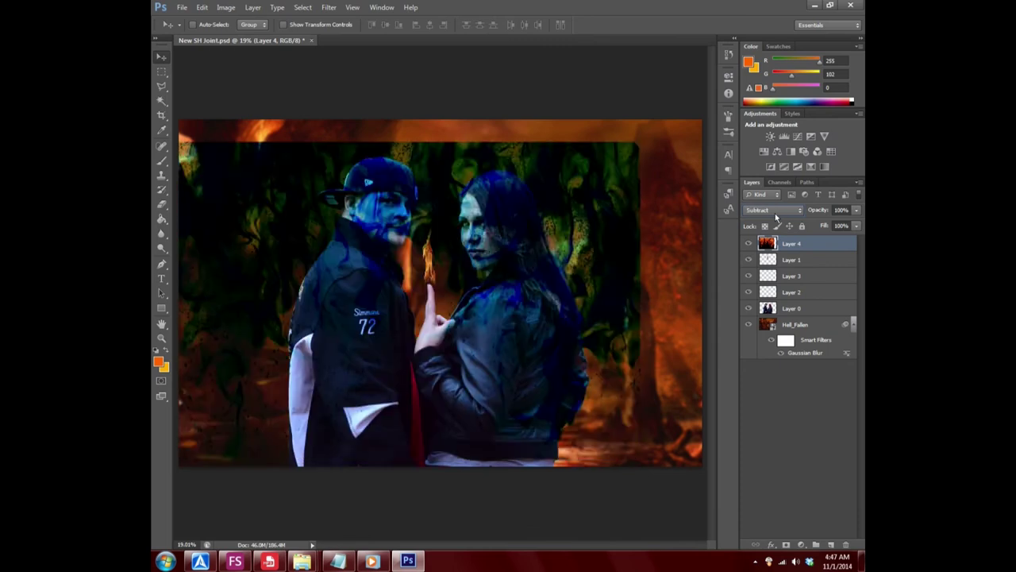
pyautogui.scroll(2, 775, 213)
pyautogui.scroll(3, 775, 213)
pyautogui.scroll(2, 774, 213)
pyautogui.scroll(2, 775, 212)
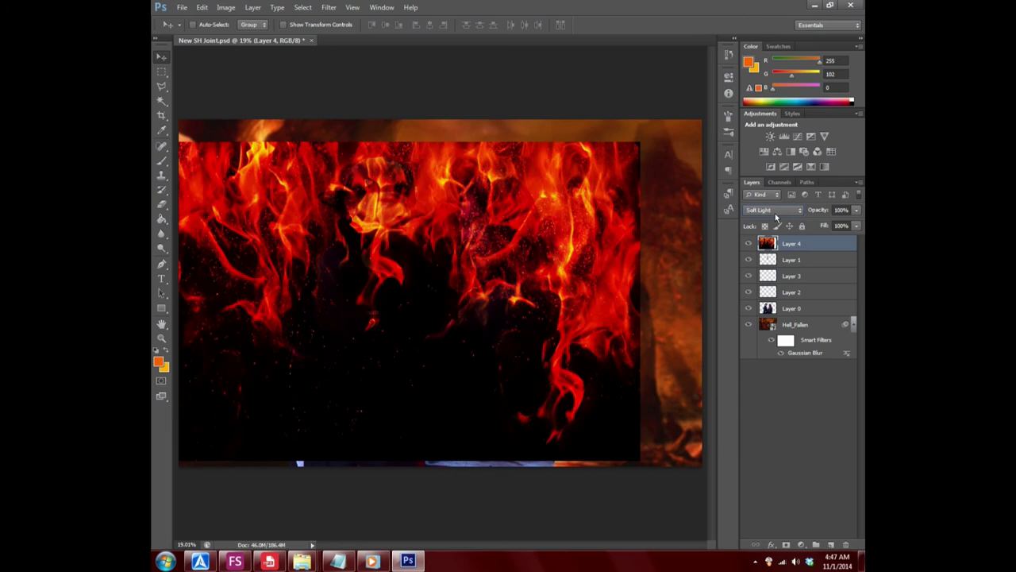
pyautogui.scroll(1, 775, 212)
pyautogui.scroll(1, 775, 213)
pyautogui.scroll(1, 775, 213)
pyautogui.scroll(2, 775, 212)
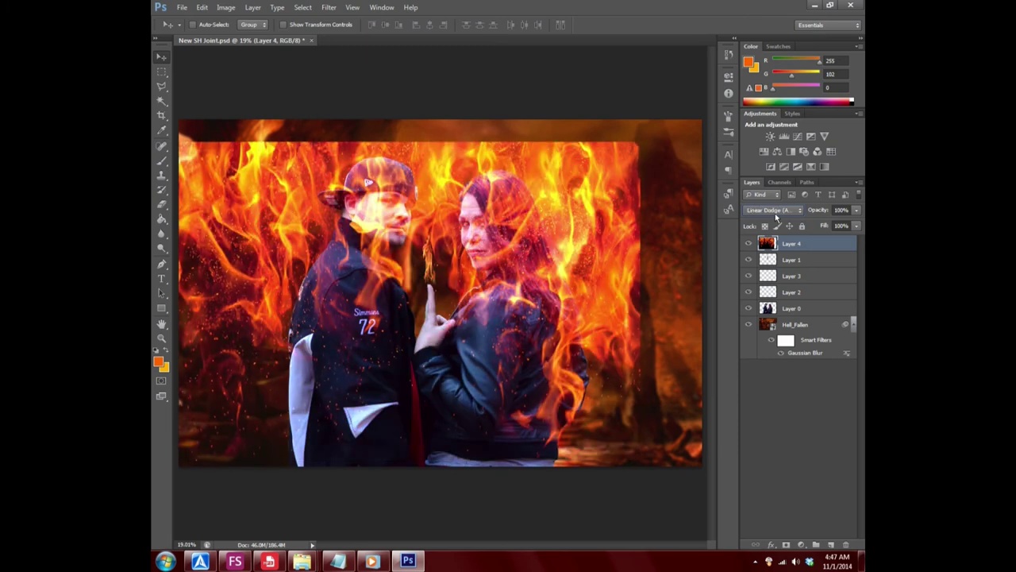
pyautogui.scroll(3, 774, 212)
pyautogui.scroll(-3, 775, 213)
pyautogui.scroll(1, 775, 212)
pyautogui.scroll(2, 774, 213)
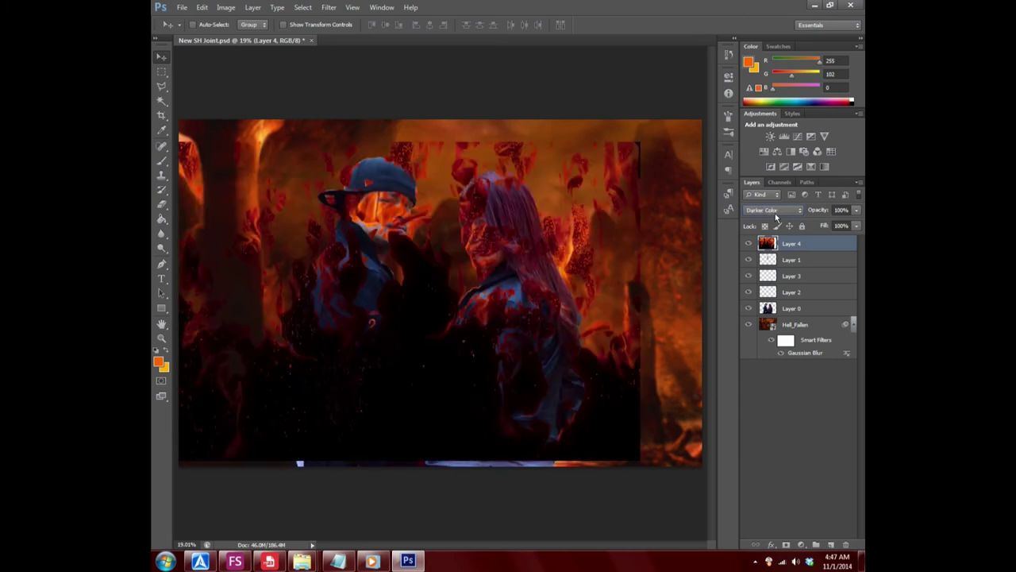
pyautogui.scroll(1, 775, 213)
pyautogui.scroll(2, 775, 213)
pyautogui.scroll(2, 775, 212)
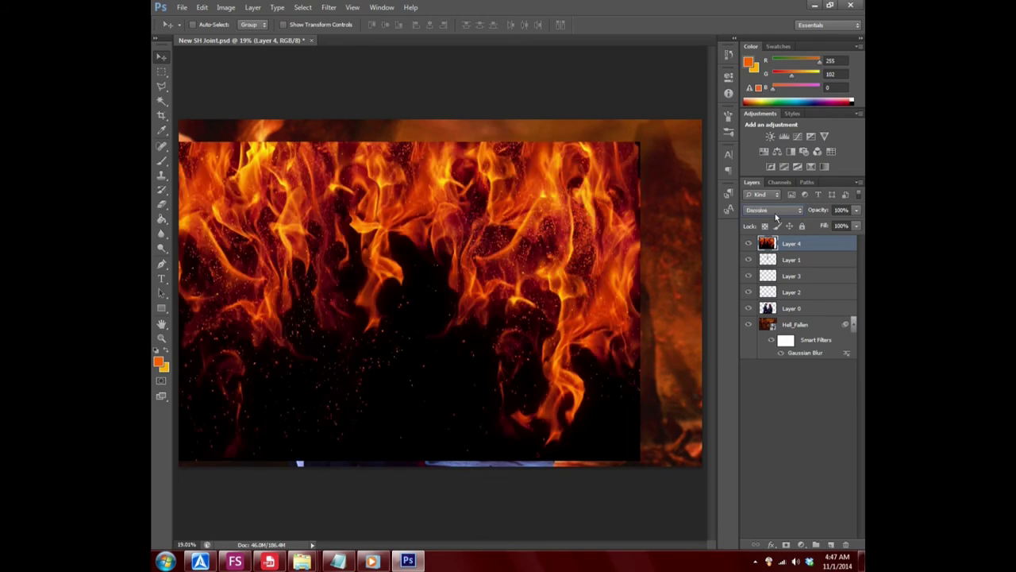
# - Settle Layer 4 on Screen blend mode and move the flames up-left to fill the top-left
pyautogui.scroll(-1, 774, 213)
pyautogui.scroll(-2, 775, 212)
pyautogui.scroll(-1, 775, 213)
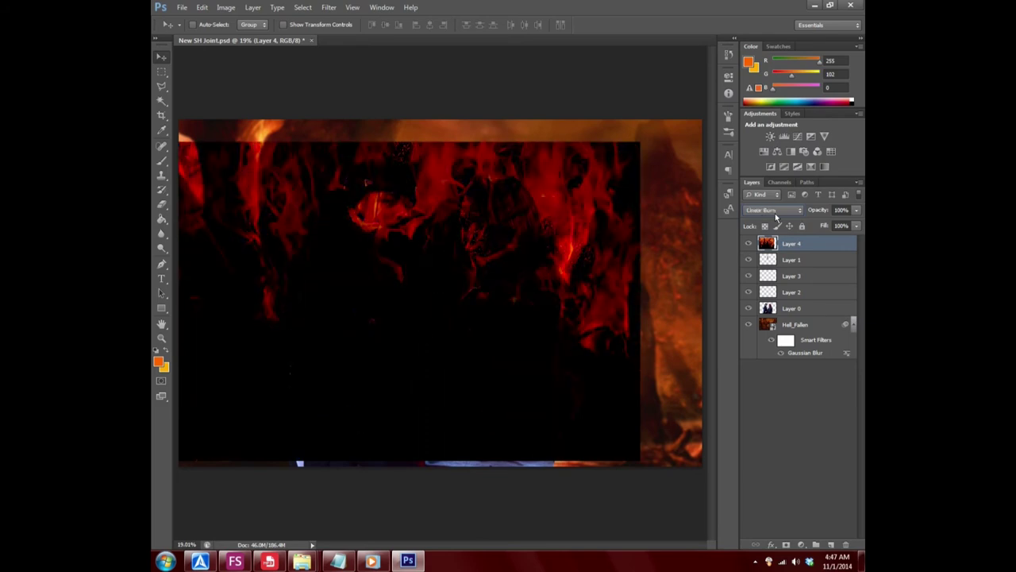
pyautogui.scroll(-1, 775, 213)
pyautogui.scroll(-1, 775, 213)
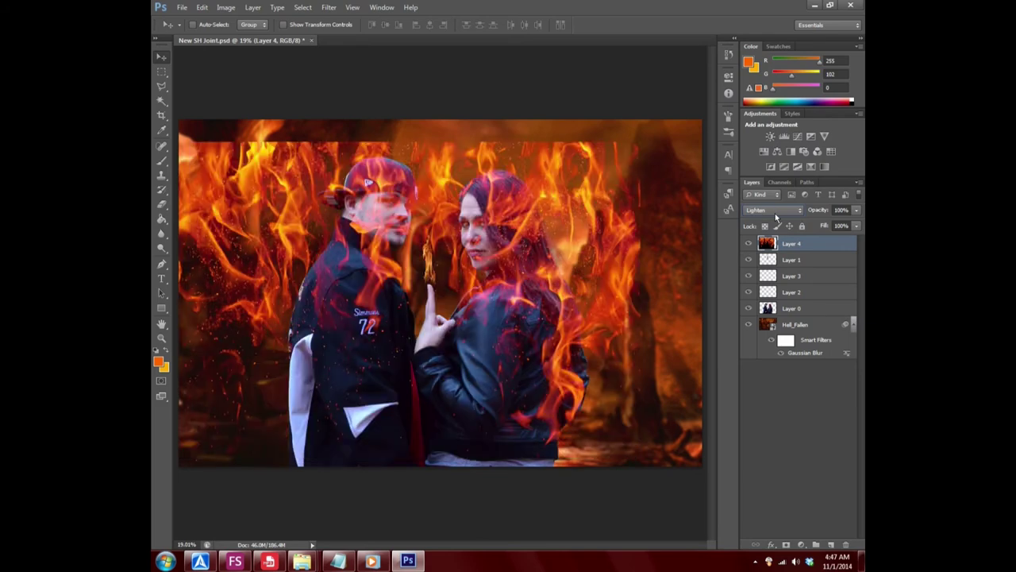
pyautogui.scroll(-1, 774, 213)
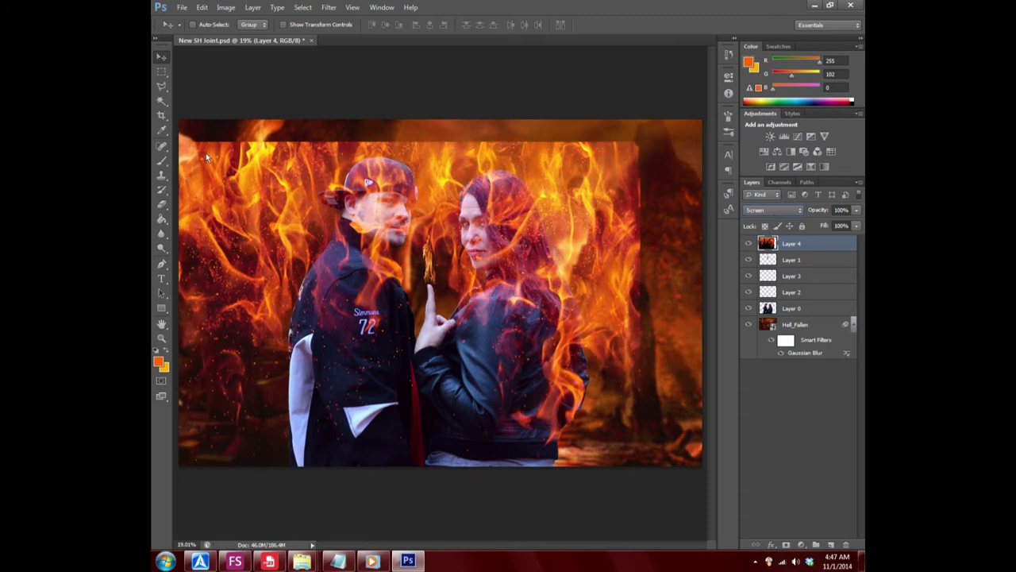
pyautogui.moveTo(532, 230)
pyautogui.mouseDown()
pyautogui.moveTo(466, 197)
pyautogui.moveTo(479, 196)
pyautogui.mouseUp()
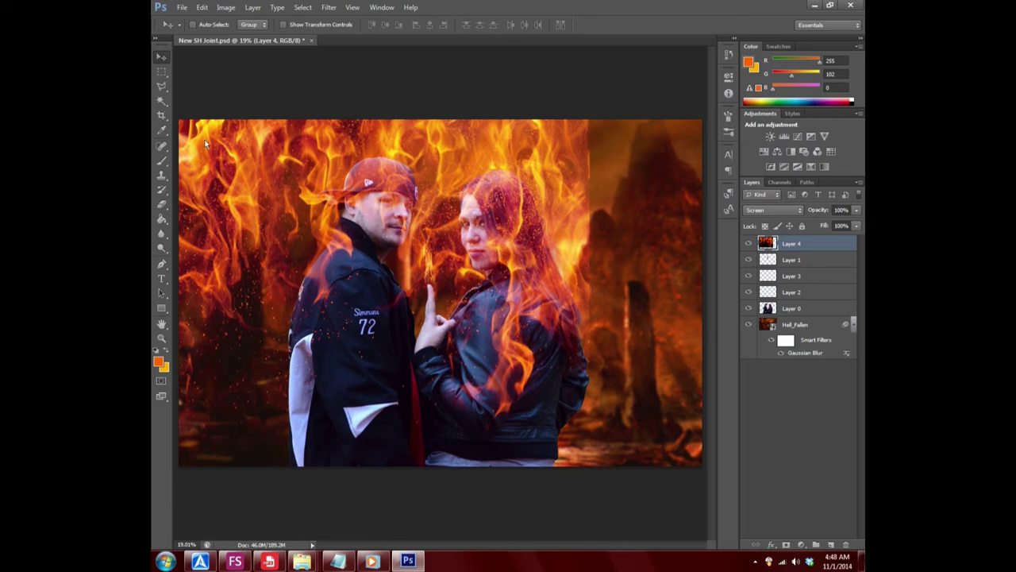
pyautogui.click(162, 161)
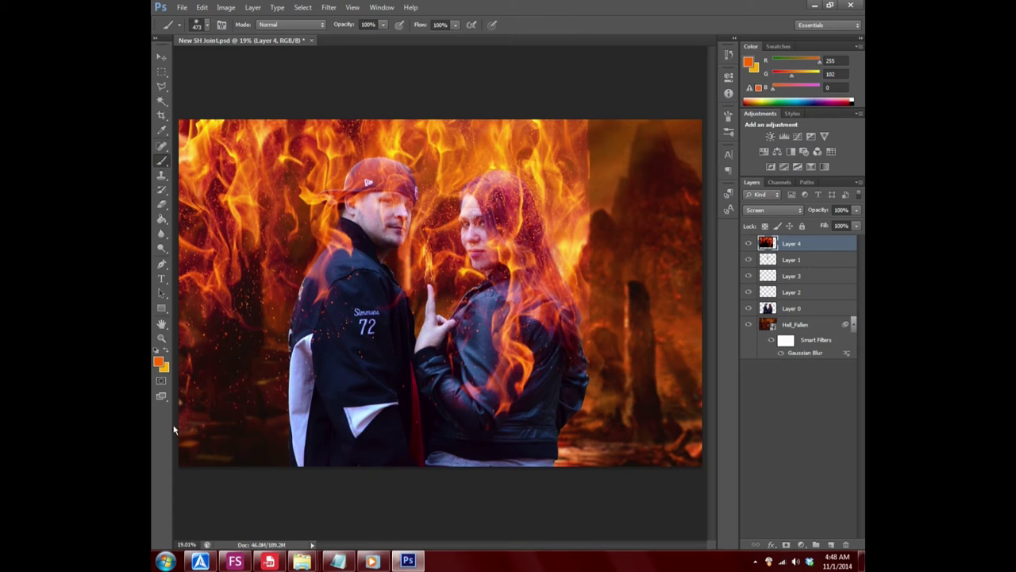
# - Add a mask to Layer 4 and, with a 2448 px brush, paint out the left side and the man's head
pyautogui.click(786, 545)
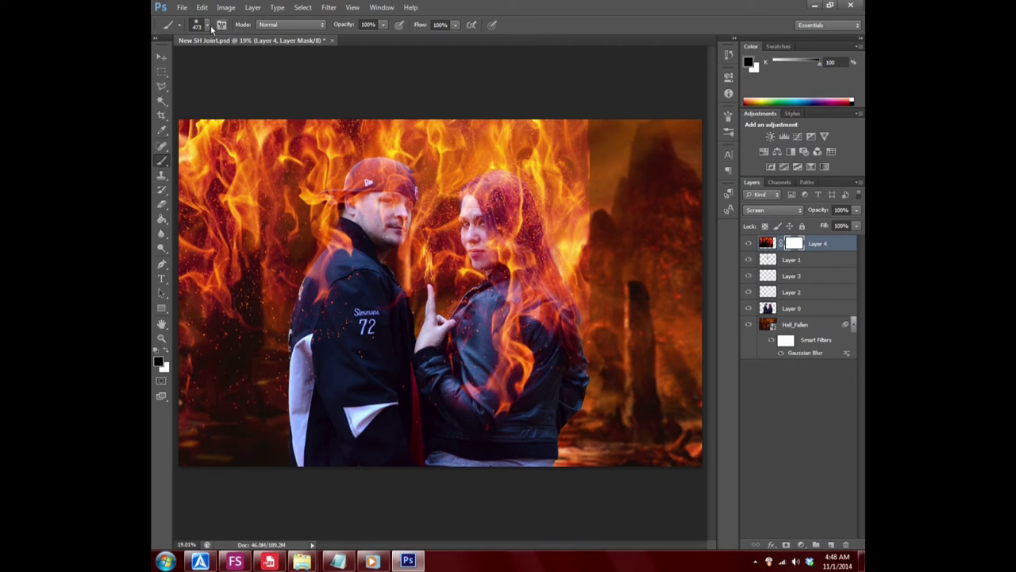
pyautogui.click(206, 25)
pyautogui.moveTo(246, 60); pyautogui.dragTo(270, 63)
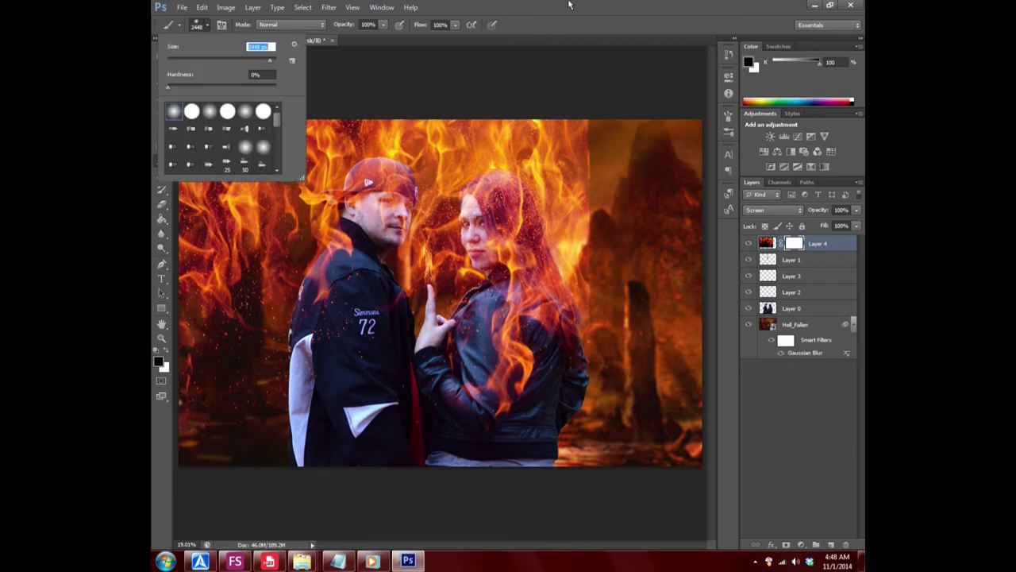
pyautogui.press('Return')
pyautogui.moveTo(212, 215); pyautogui.dragTo(209, 447)
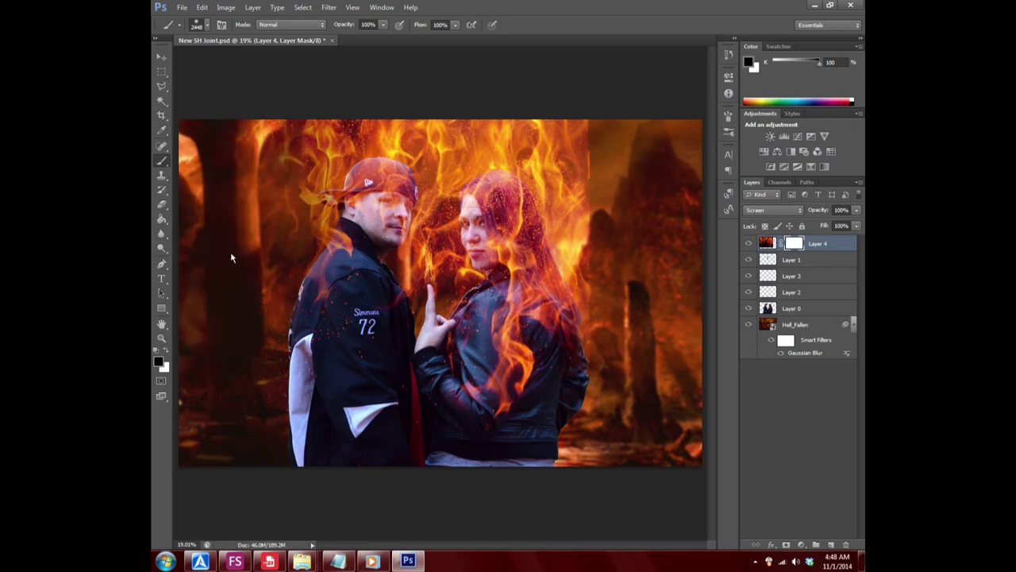
pyautogui.moveTo(231, 258); pyautogui.dragTo(302, 129)
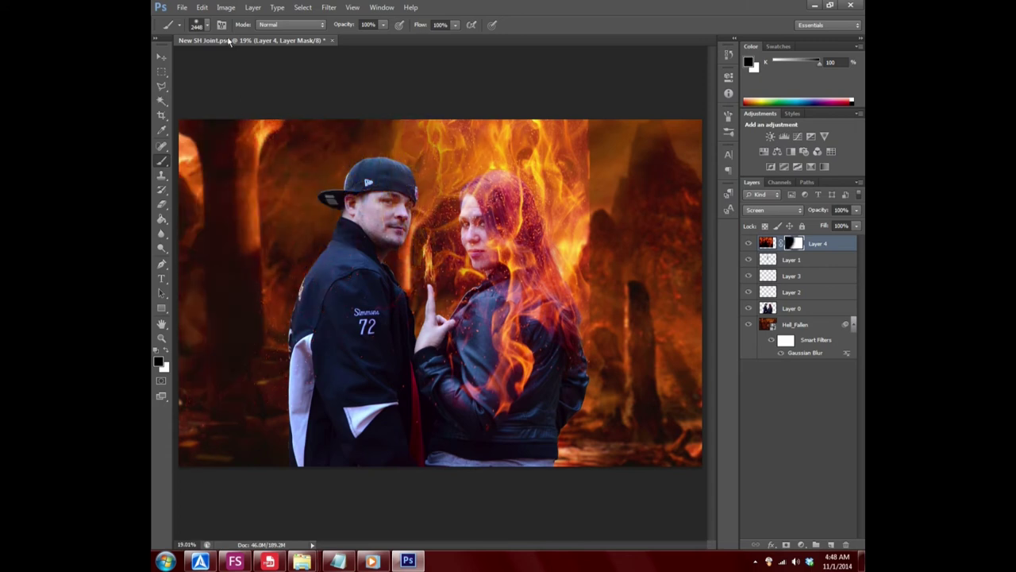
# - With a 156 px brush, mask the flames along the top and right edges and above the man's cap
pyautogui.click(207, 25)
pyautogui.moveTo(271, 61); pyautogui.dragTo(237, 60)
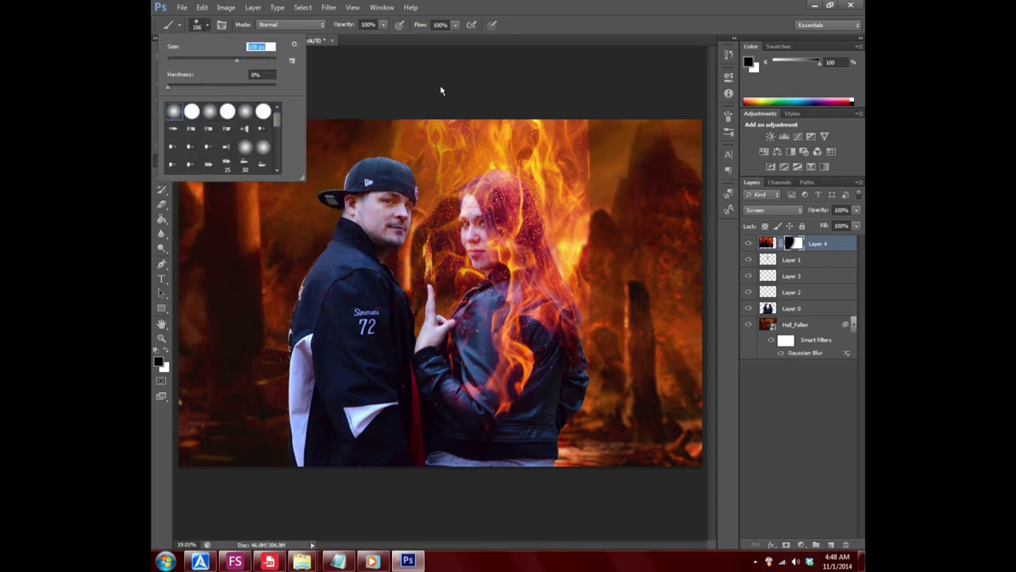
pyautogui.click(591, 121)
pyautogui.moveTo(591, 127)
pyautogui.mouseDown()
pyautogui.moveTo(581, 97)
pyautogui.moveTo(476, 113)
pyautogui.mouseUp()
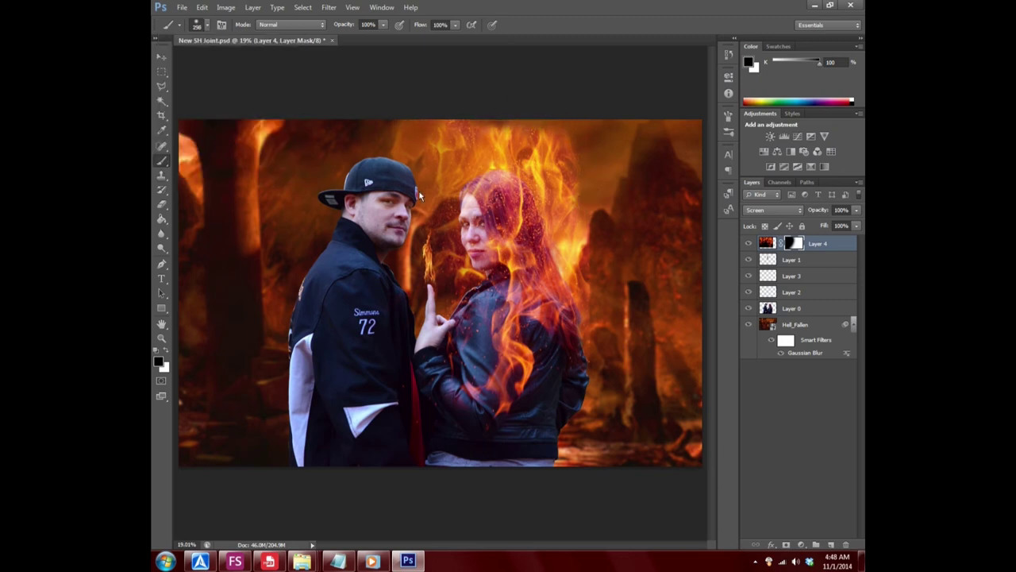
pyautogui.moveTo(419, 191)
pyautogui.mouseDown()
pyautogui.moveTo(390, 247)
pyautogui.moveTo(416, 261)
pyautogui.moveTo(433, 238)
pyautogui.moveTo(474, 282)
pyautogui.moveTo(473, 222)
pyautogui.moveTo(488, 243)
pyautogui.moveTo(462, 205)
pyautogui.mouseUp()
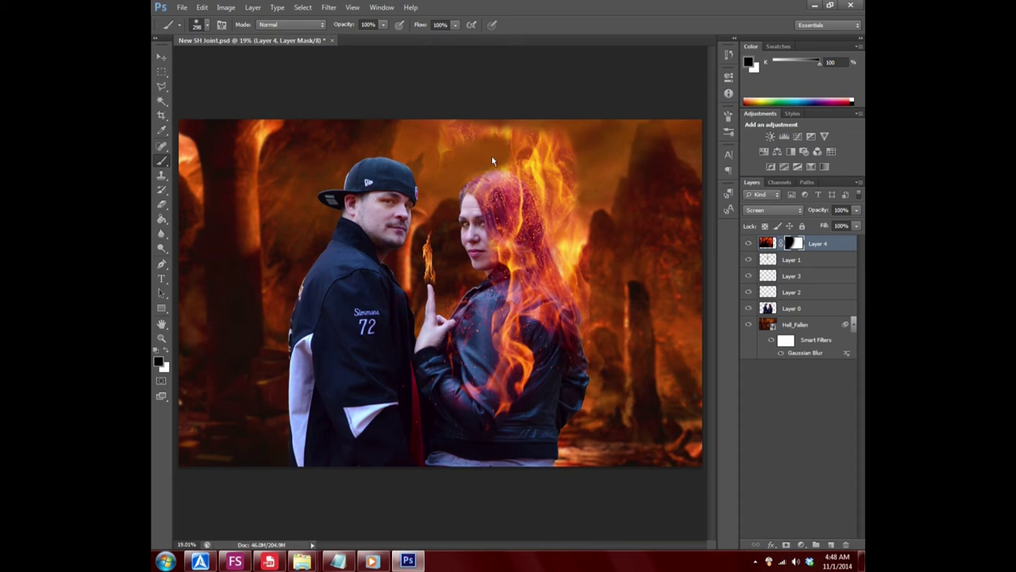
# - Mask the flames above and beside the woman's head and off her jacket and collar
pyautogui.moveTo(491, 161)
pyautogui.mouseDown()
pyautogui.moveTo(541, 163)
pyautogui.moveTo(481, 125)
pyautogui.mouseUp()
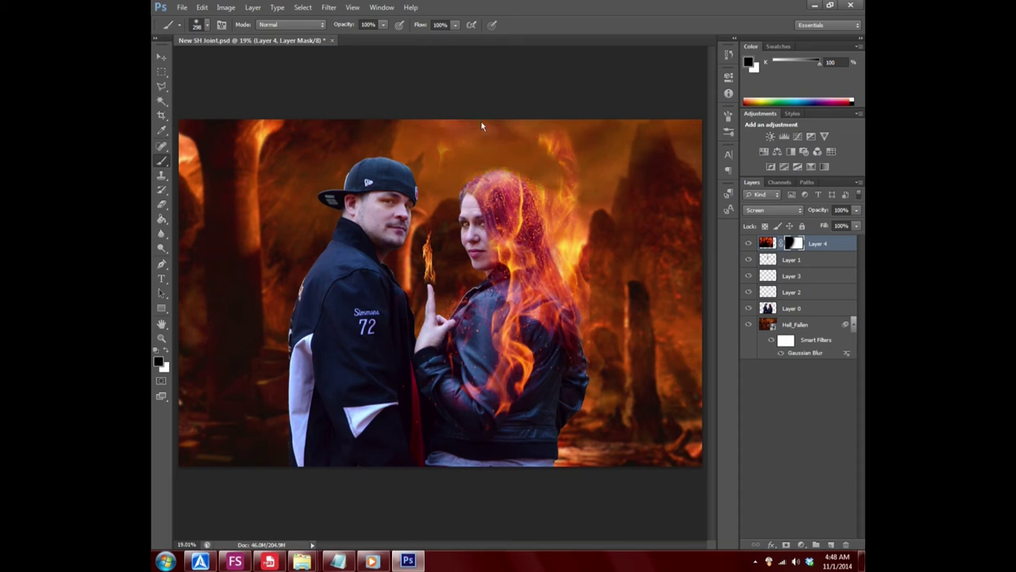
pyautogui.moveTo(556, 135); pyautogui.dragTo(568, 179)
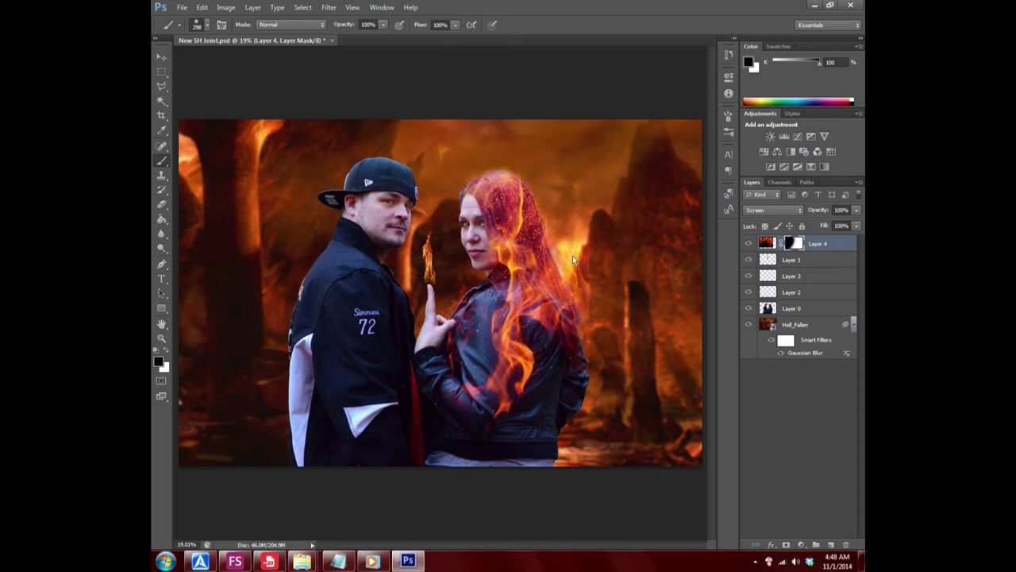
pyautogui.moveTo(572, 256); pyautogui.dragTo(556, 204)
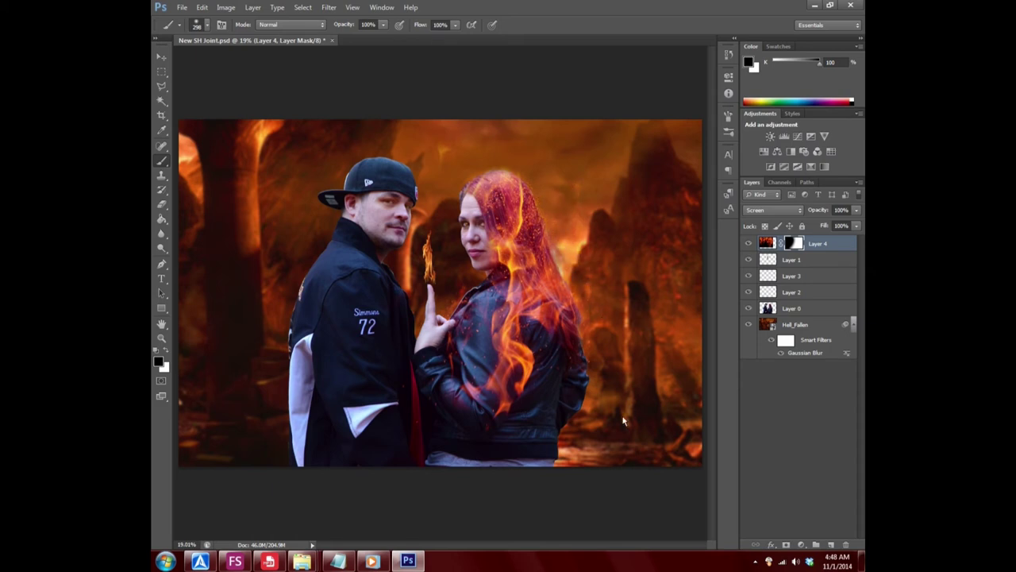
pyautogui.moveTo(508, 412); pyautogui.dragTo(487, 396)
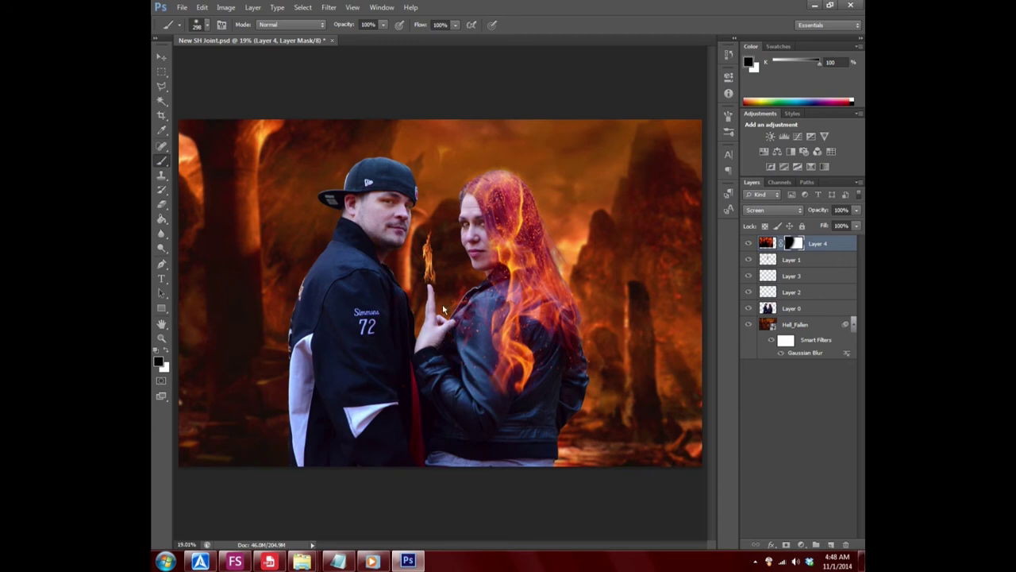
pyautogui.moveTo(508, 285)
pyautogui.mouseDown()
pyautogui.moveTo(505, 391)
pyautogui.moveTo(597, 404)
pyautogui.mouseUp()
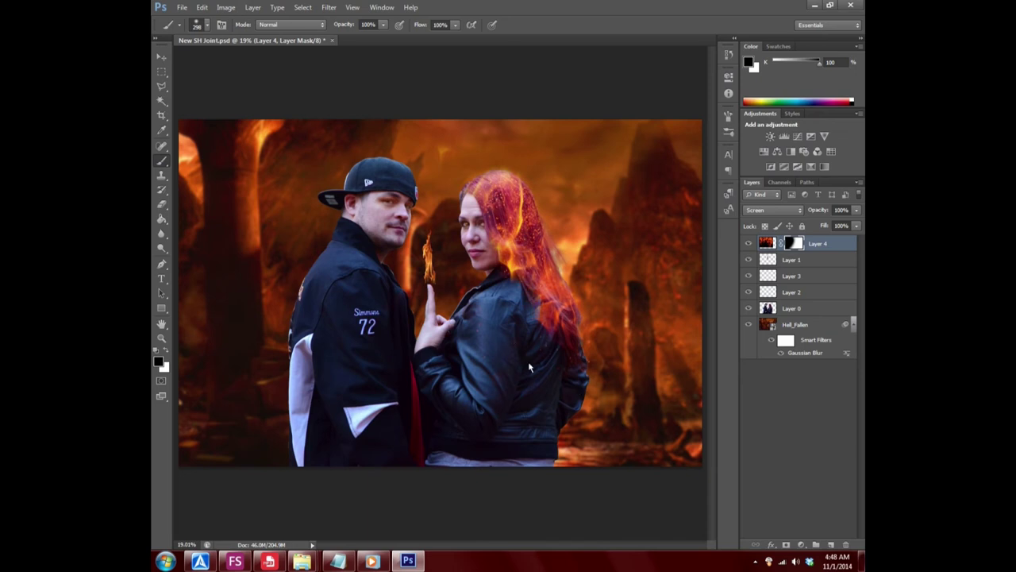
pyautogui.moveTo(512, 275); pyautogui.dragTo(500, 318)
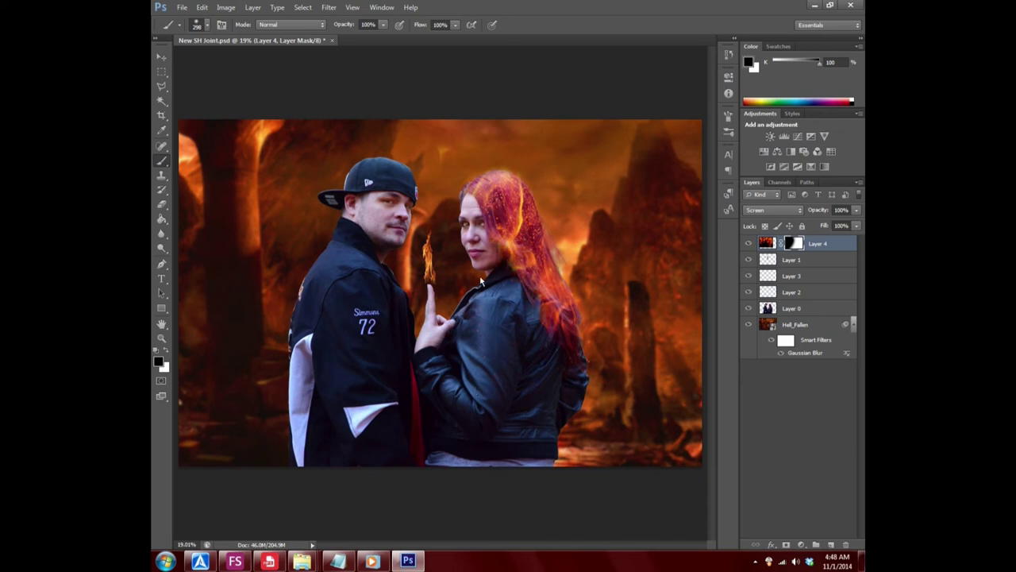
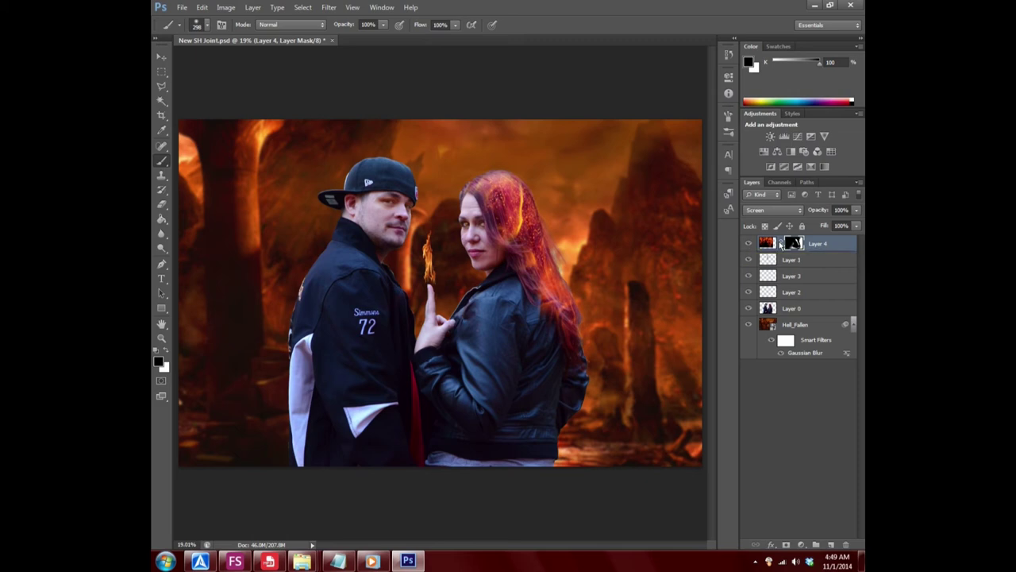
# - Duplicate Layer 0 as 'Layer 0 copy' and desaturate the copy to black and white
pyautogui.rightClick(832, 308)
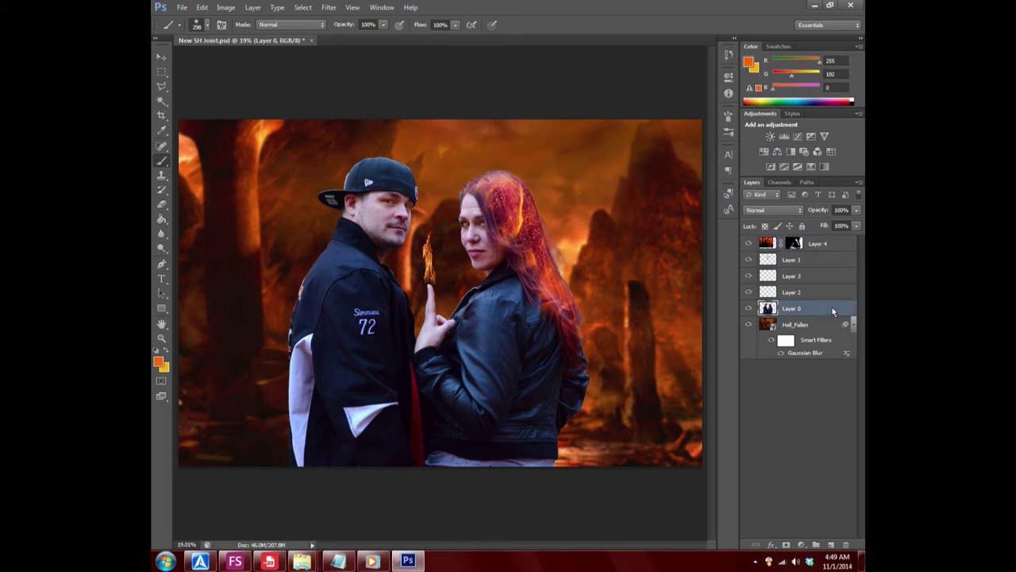
pyautogui.click(771, 199)
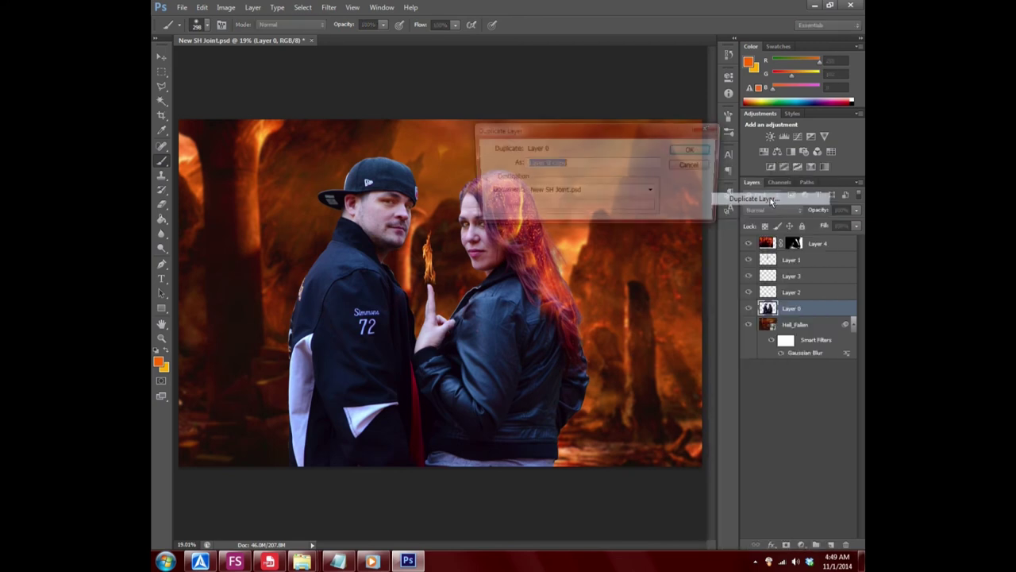
pyautogui.click(689, 151)
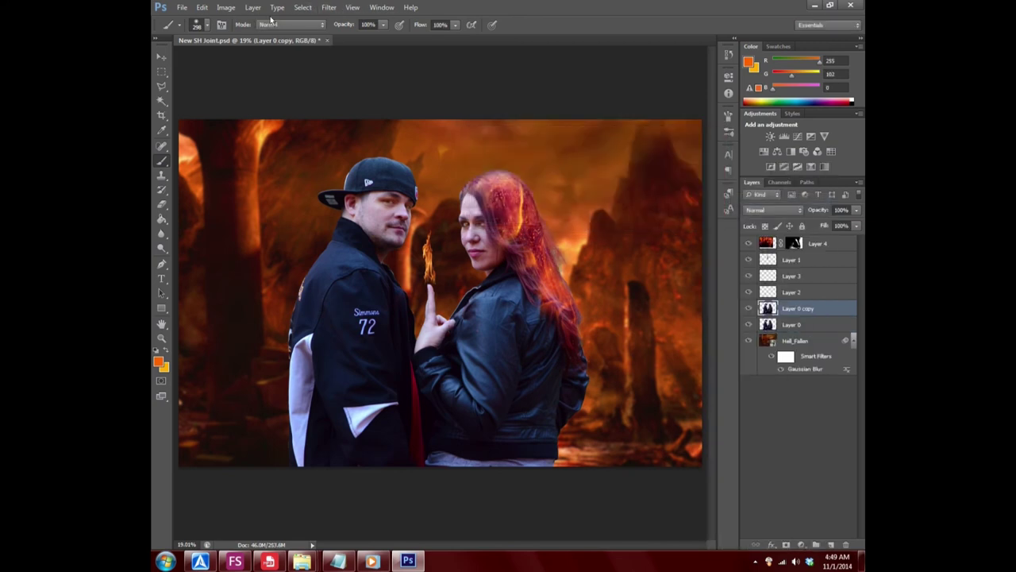
pyautogui.click(226, 7)
pyautogui.moveTo(243, 36)
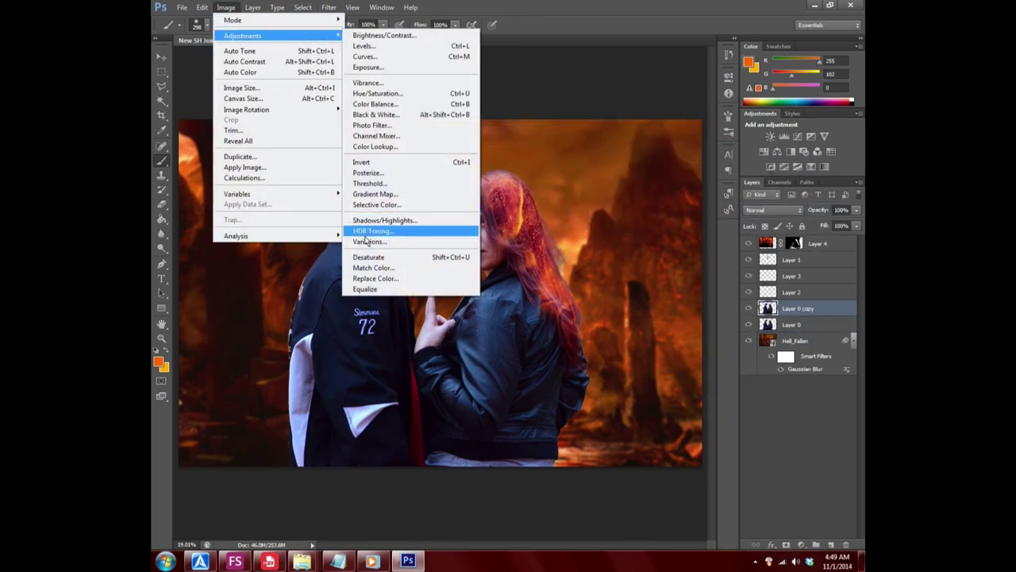
pyautogui.click(368, 258)
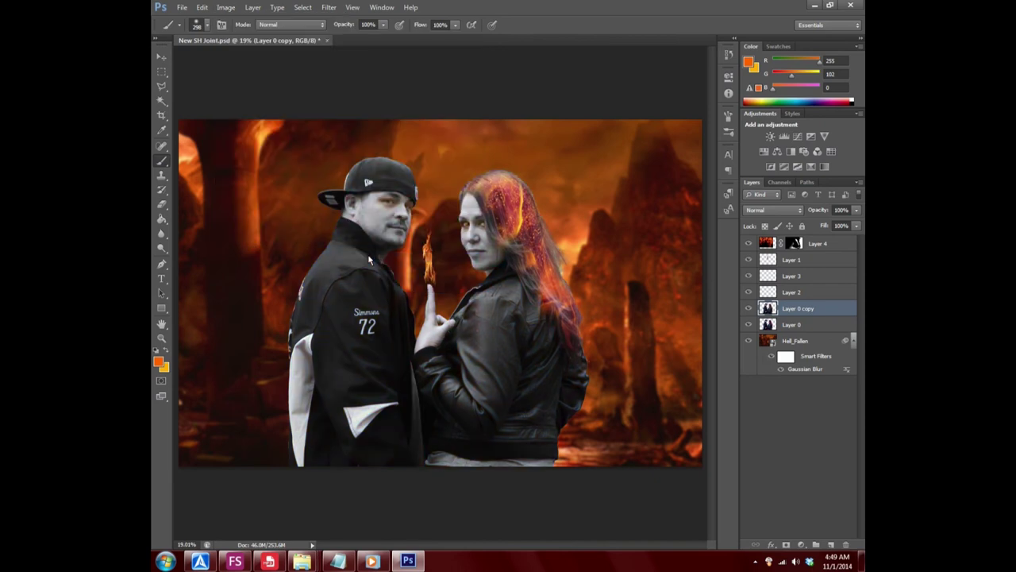
pyautogui.click(203, 8)
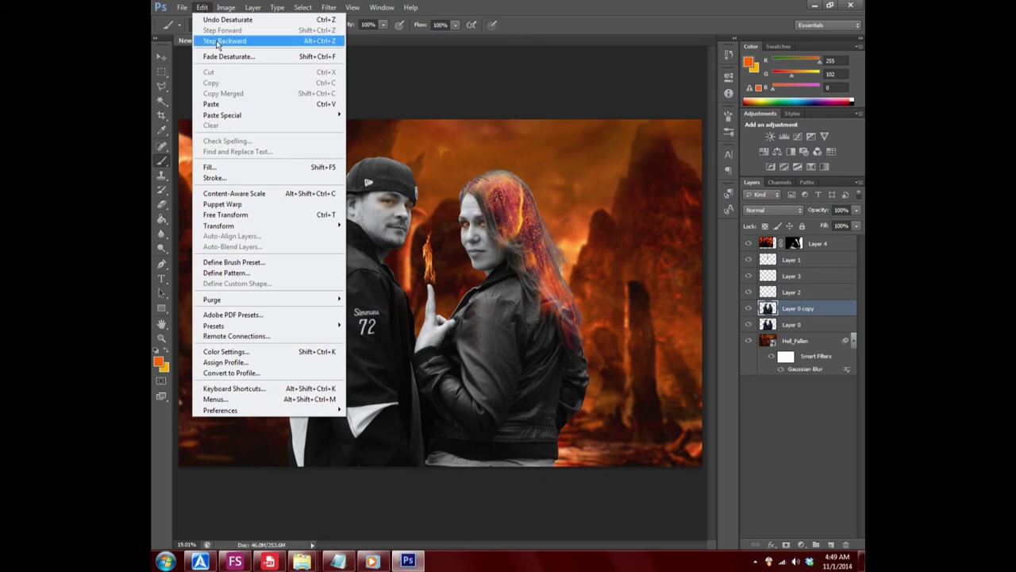
pyautogui.moveTo(242, 36)
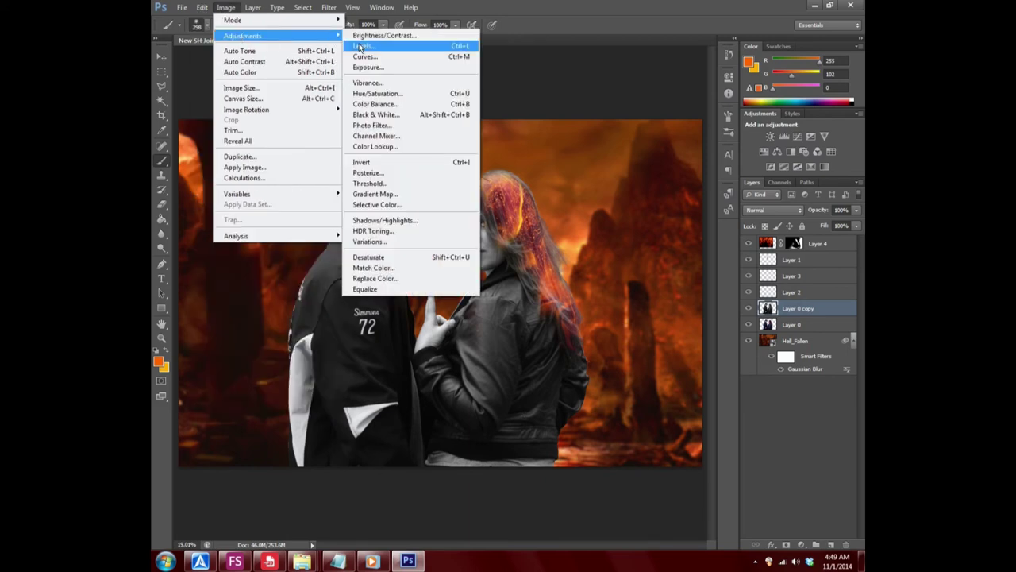
# - Apply Levels to the grayscale copy with input values 42, 1.00 and 139
pyautogui.click(363, 46)
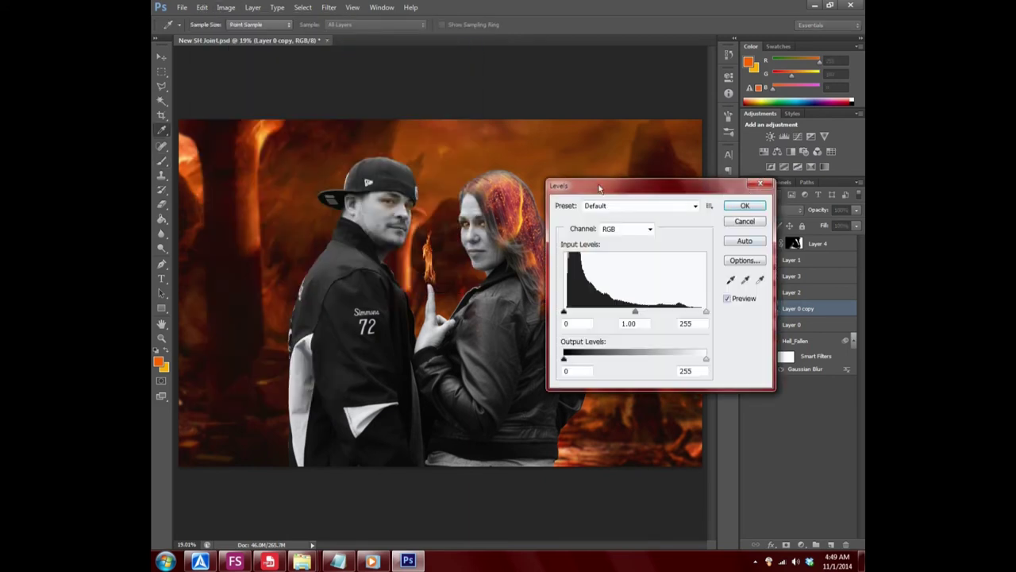
pyautogui.moveTo(754, 184); pyautogui.dragTo(814, 169)
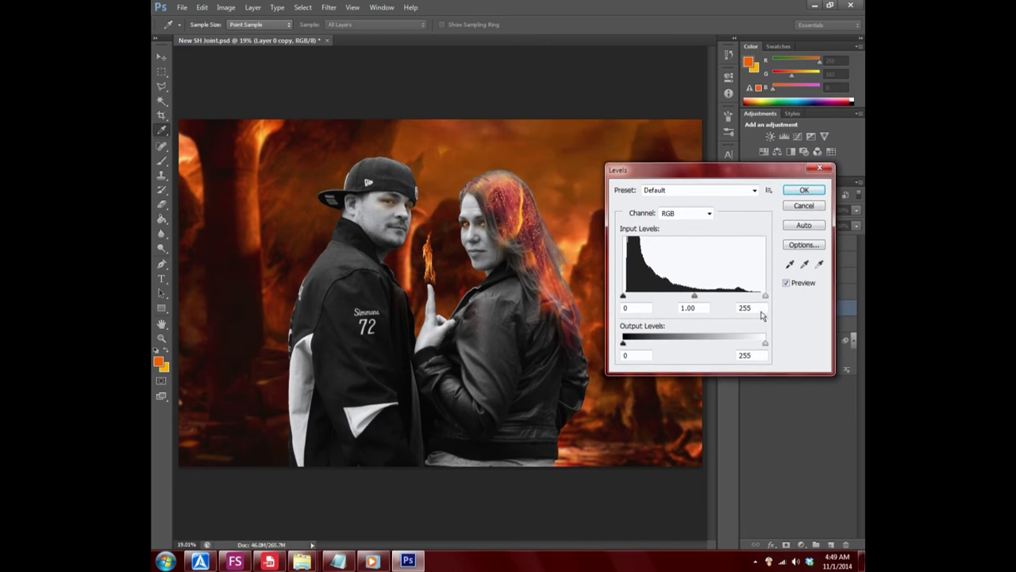
pyautogui.moveTo(765, 295); pyautogui.dragTo(647, 297)
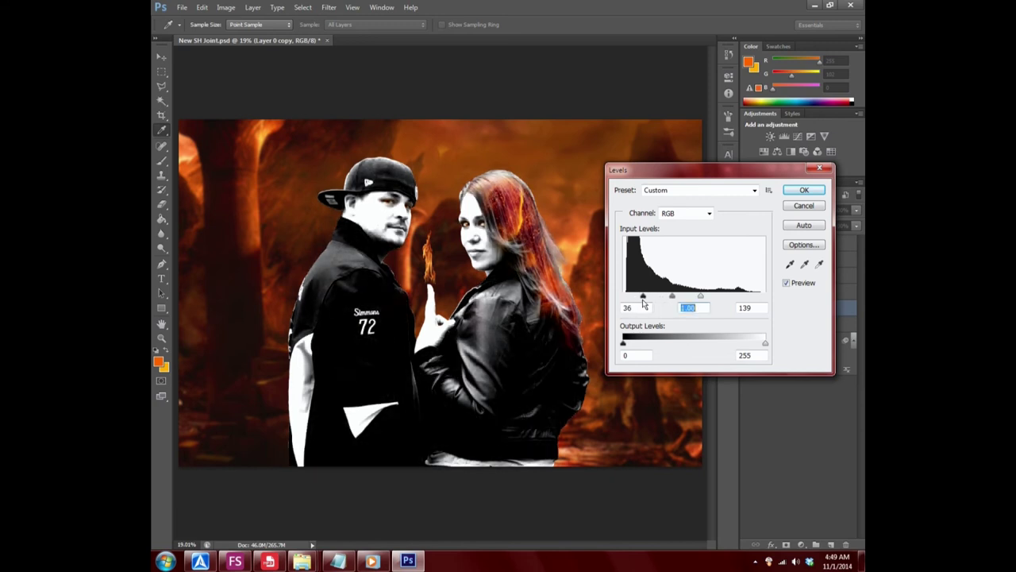
pyautogui.click(803, 190)
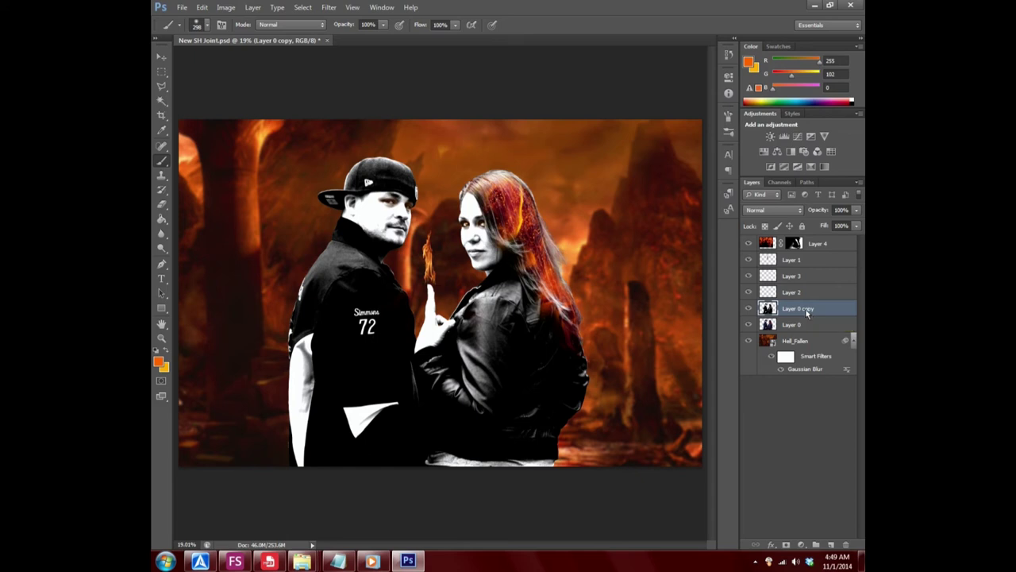
pyautogui.click(226, 7)
pyautogui.moveTo(242, 35)
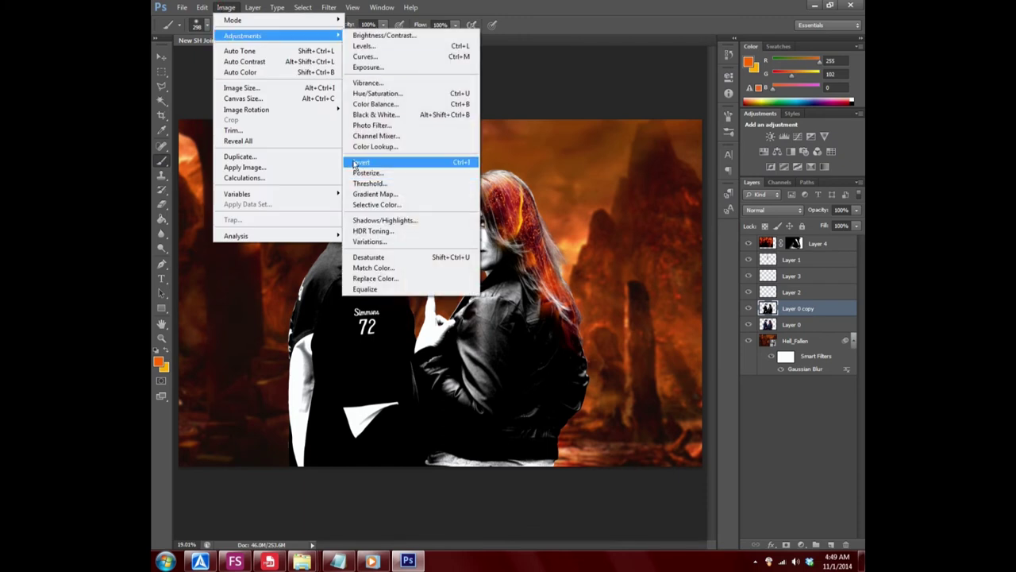
pyautogui.click(361, 162)
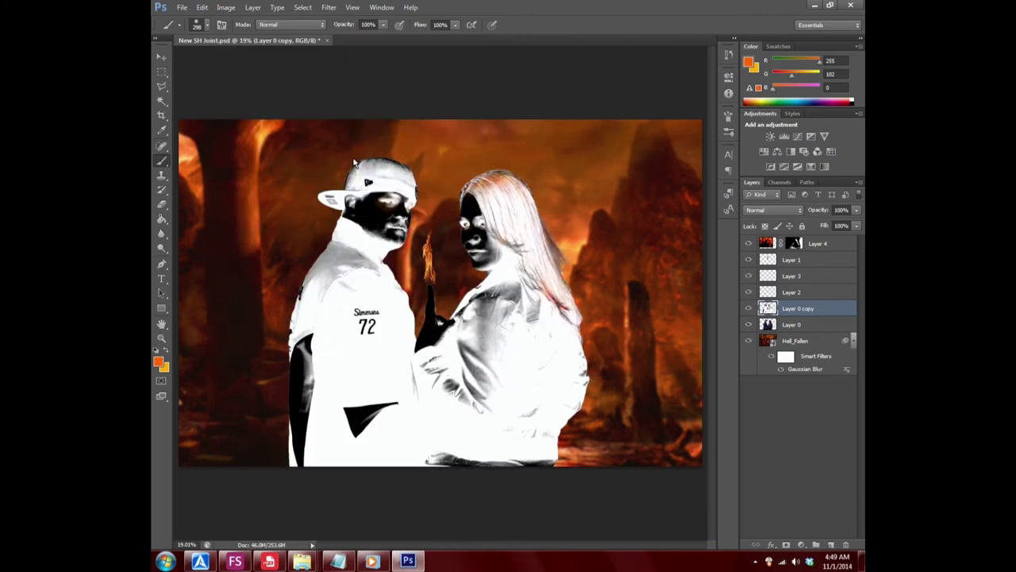
pyautogui.click(203, 7)
pyautogui.click(229, 40)
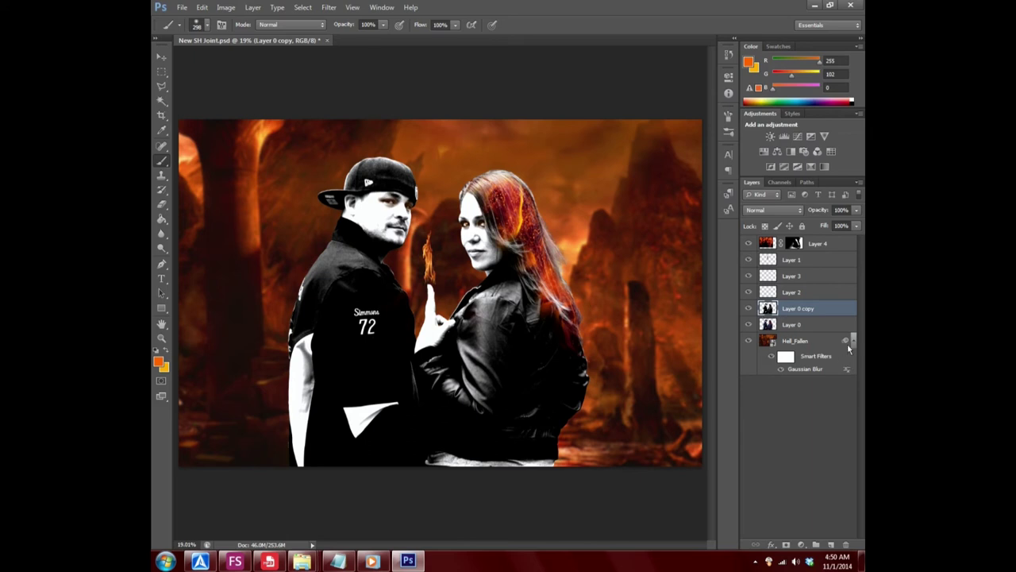
# - Paint white on Layer 4's mask over the woman's hair to reveal the flames there
pyautogui.click(798, 244)
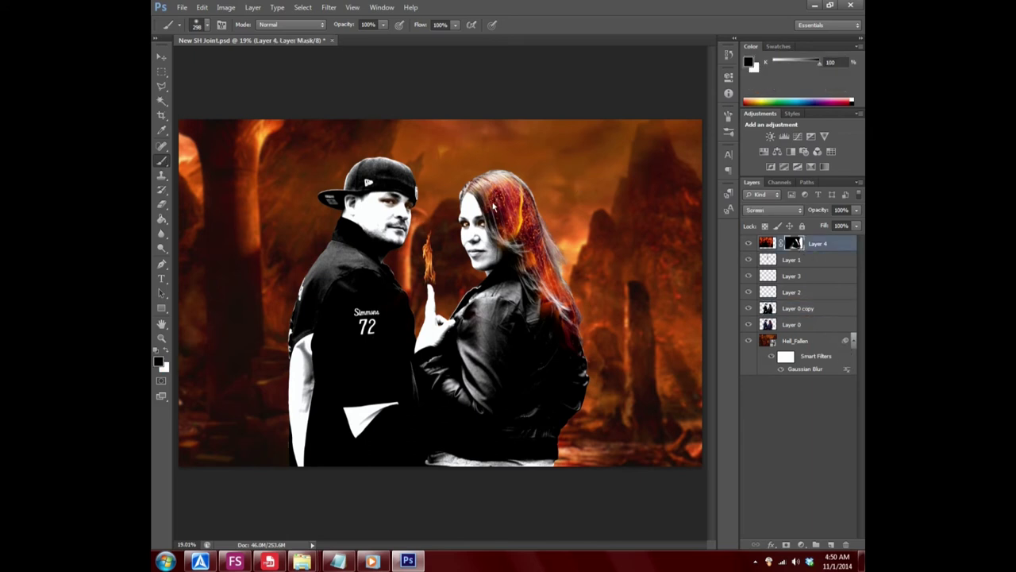
pyautogui.click(166, 351)
pyautogui.moveTo(476, 195)
pyautogui.mouseDown()
pyautogui.moveTo(587, 362)
pyautogui.moveTo(476, 193)
pyautogui.moveTo(554, 288)
pyautogui.moveTo(553, 339)
pyautogui.mouseUp()
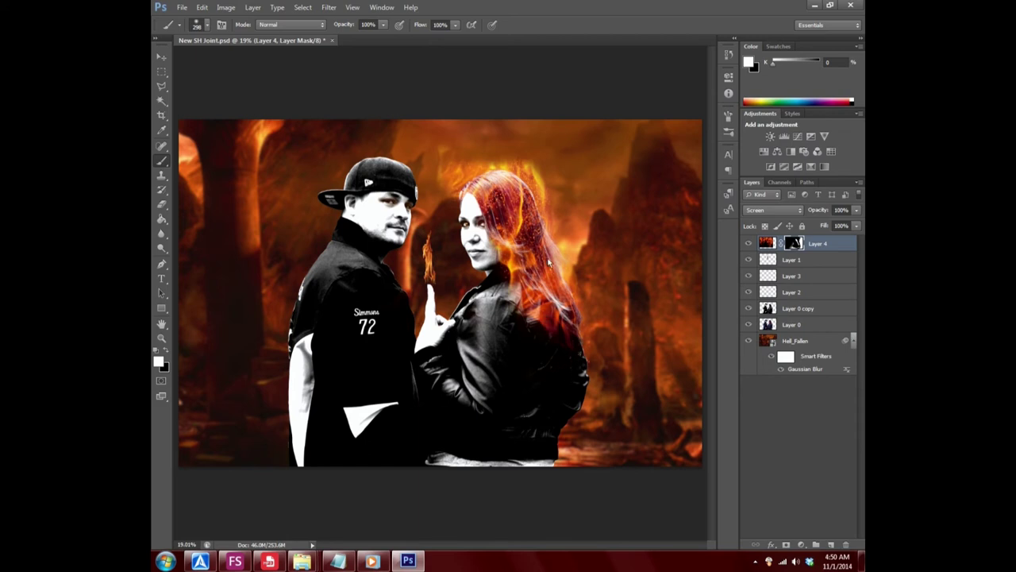
pyautogui.moveTo(565, 247); pyautogui.dragTo(588, 312)
# - Magic Wand the fiery background on Layer 0, fill Layer 4's mask, then undo the fill
pyautogui.click(816, 326)
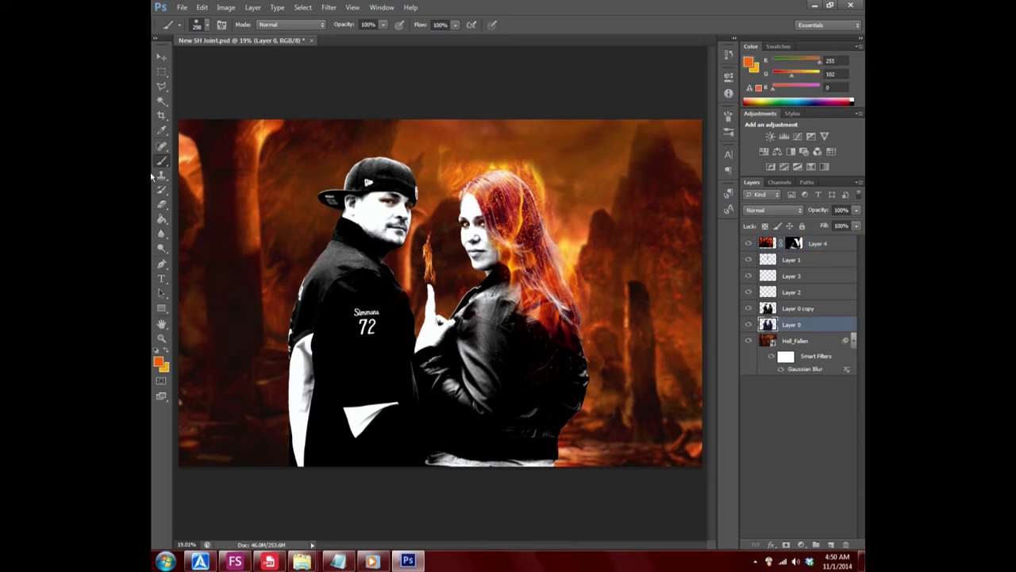
pyautogui.click(161, 101)
pyautogui.click(514, 144)
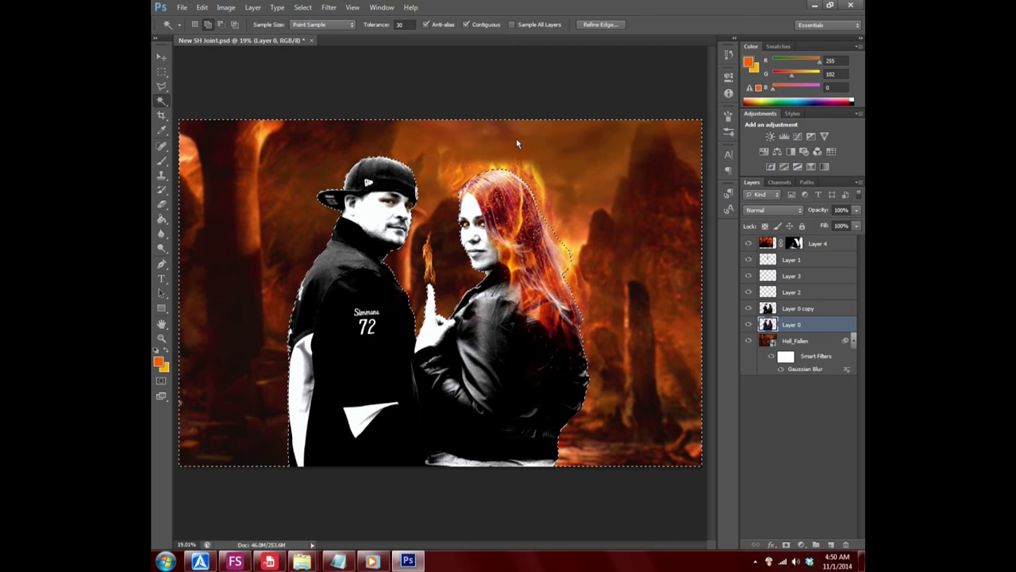
pyautogui.click(793, 243)
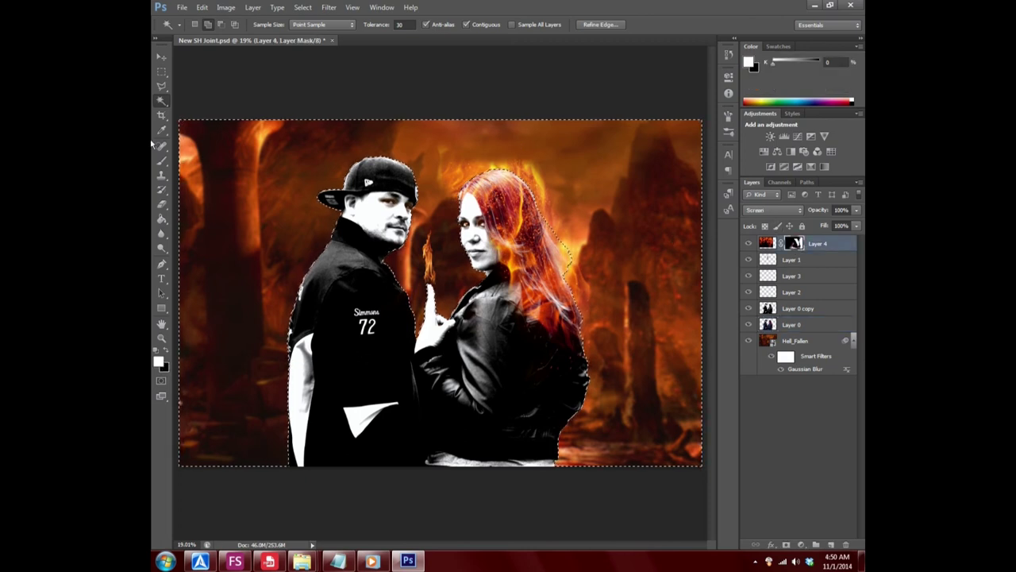
pyautogui.click(162, 218)
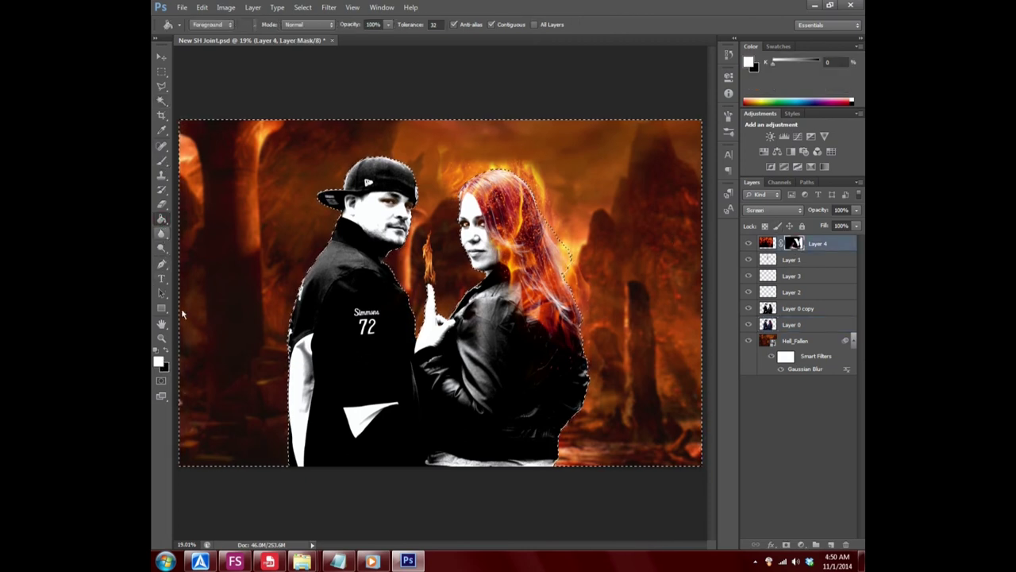
pyautogui.click(249, 268)
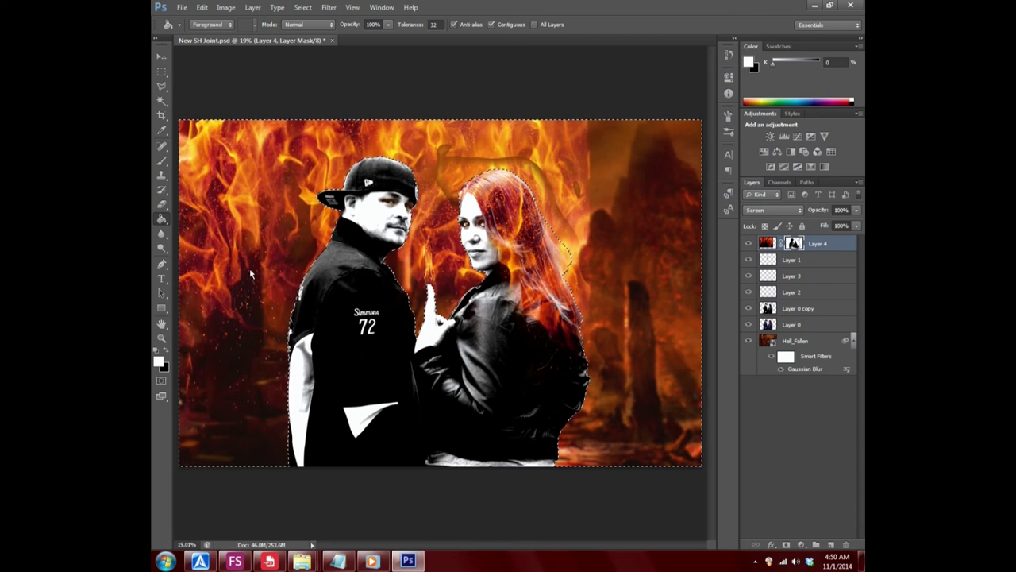
pyautogui.click(200, 7)
pyautogui.click(215, 40)
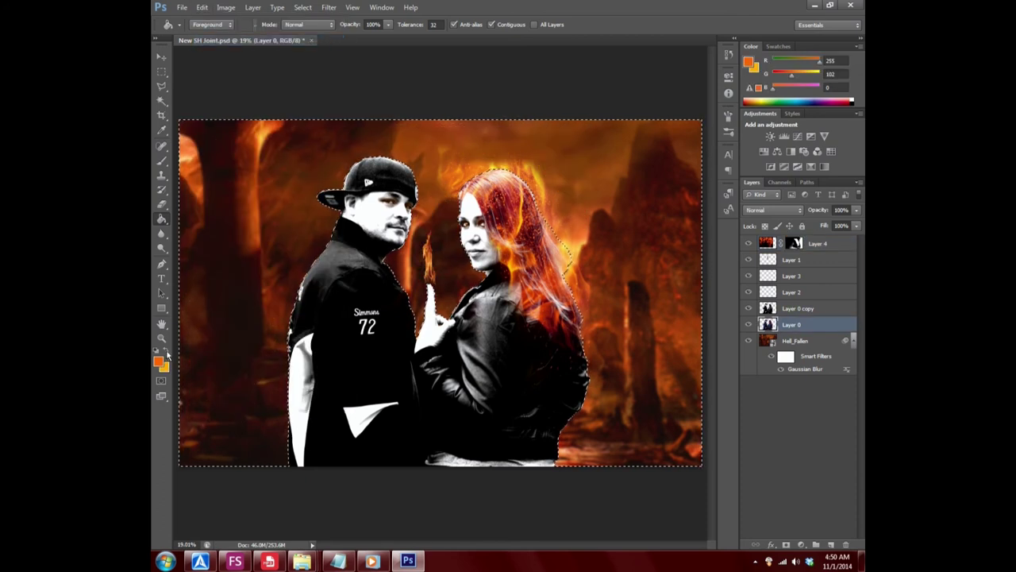
# - Try another fill on Layer 4's mask, undo it, and deselect
pyautogui.click(794, 243)
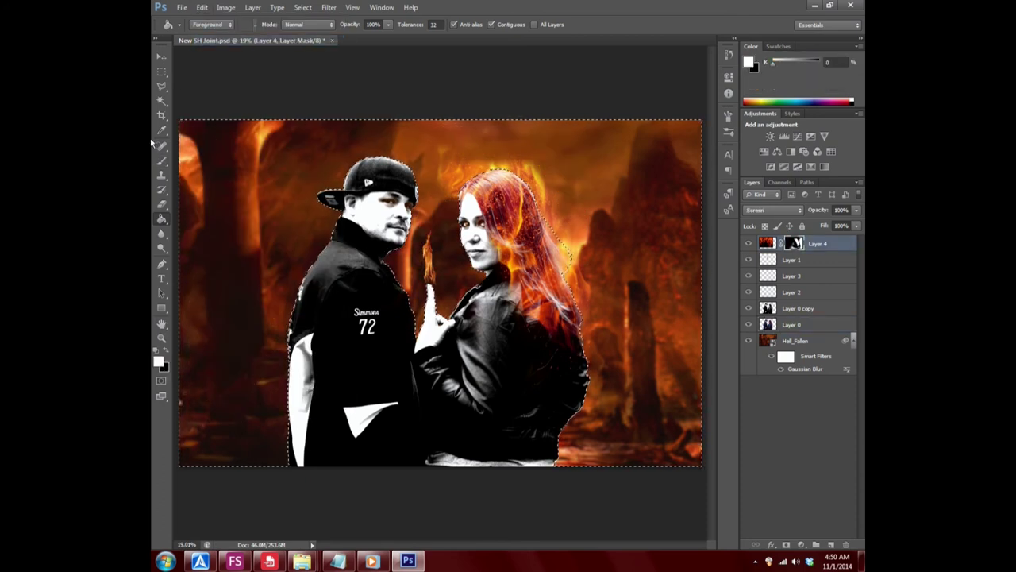
pyautogui.click(230, 209)
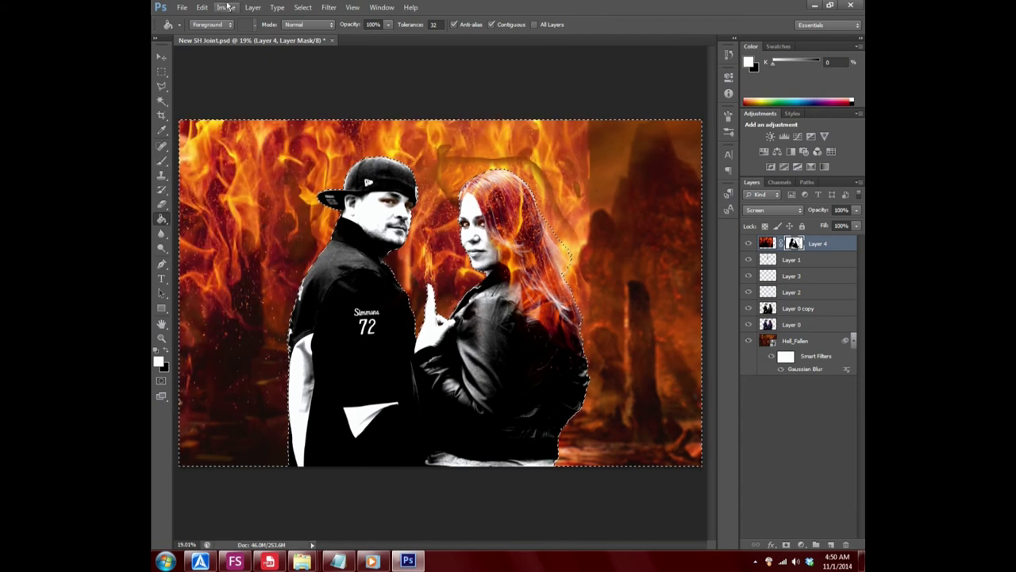
pyautogui.click(201, 7)
pyautogui.click(219, 41)
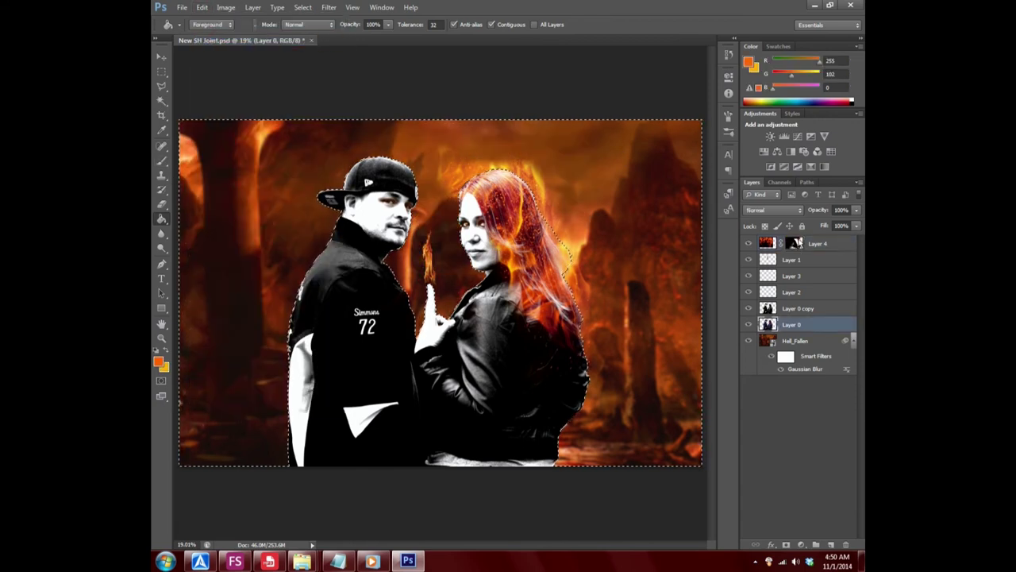
pyautogui.click(795, 243)
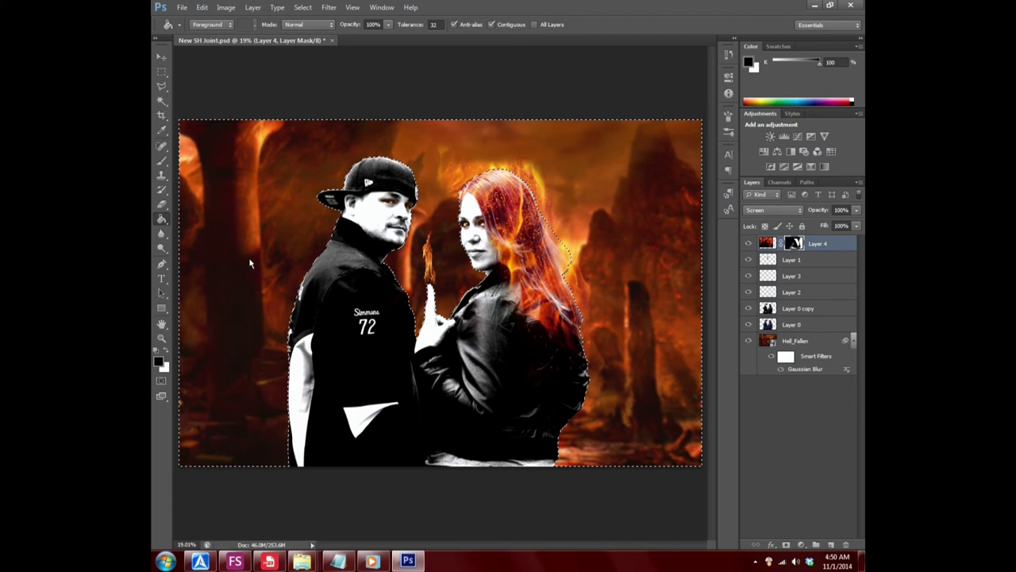
pyautogui.click(303, 8)
pyautogui.click(314, 26)
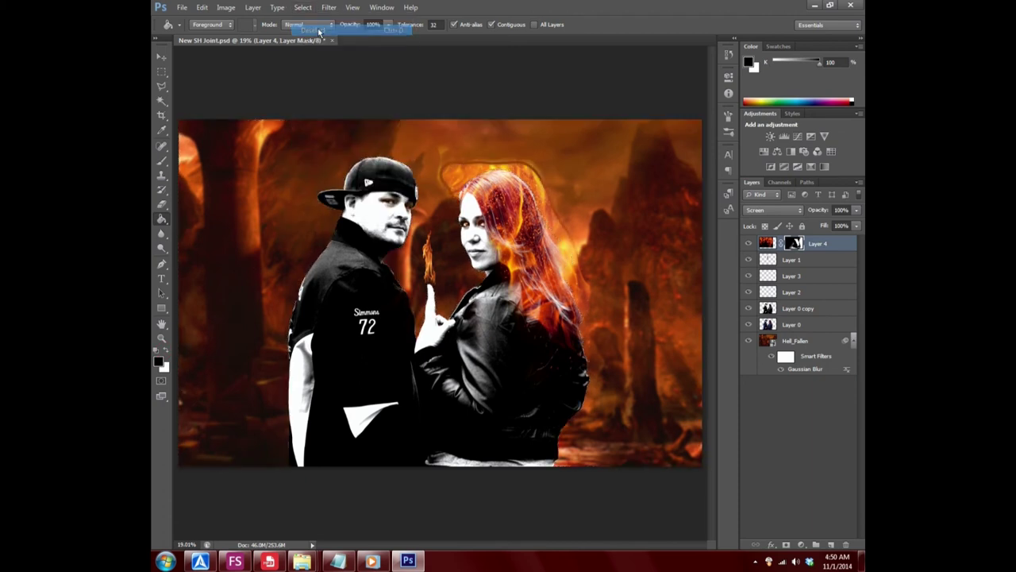
# - Undo three more edits to restore the selection around the couple
pyautogui.click(202, 8)
pyautogui.click(195, 15)
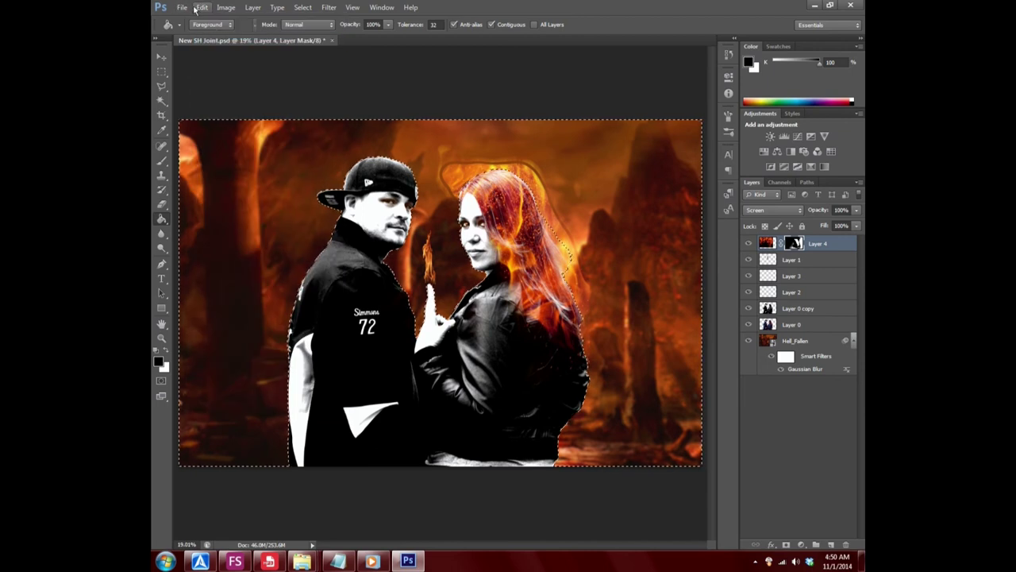
pyautogui.click(202, 7)
pyautogui.click(198, 16)
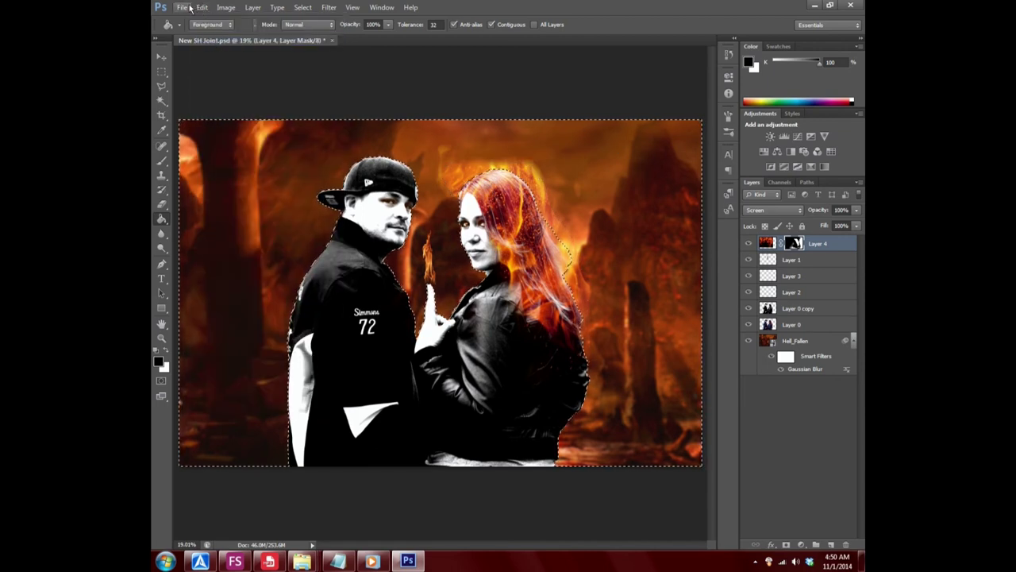
pyautogui.click(202, 7)
pyautogui.click(214, 38)
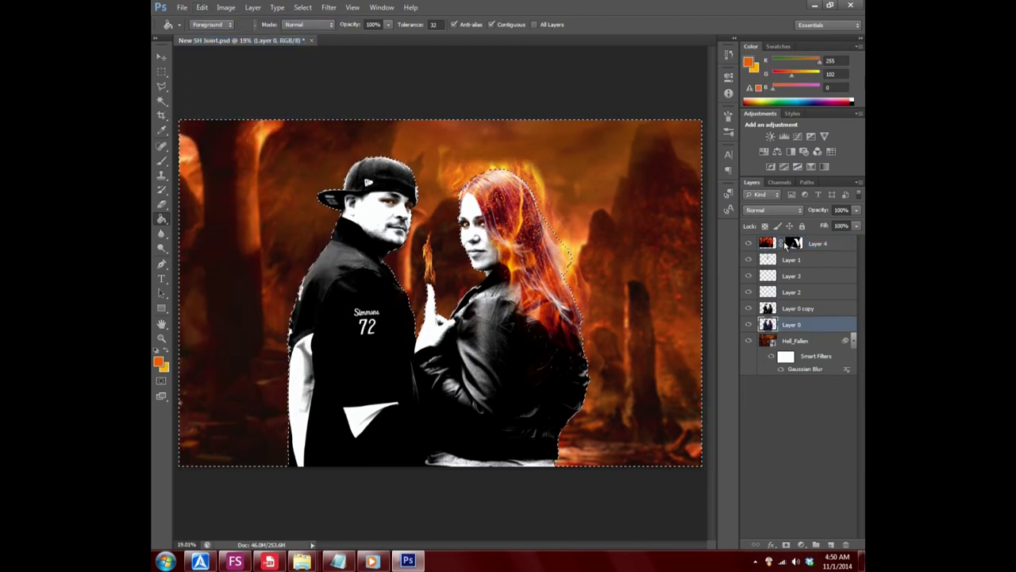
# - Brush on Layer 4's mask to hide the fire glow above the woman's head
pyautogui.click(794, 244)
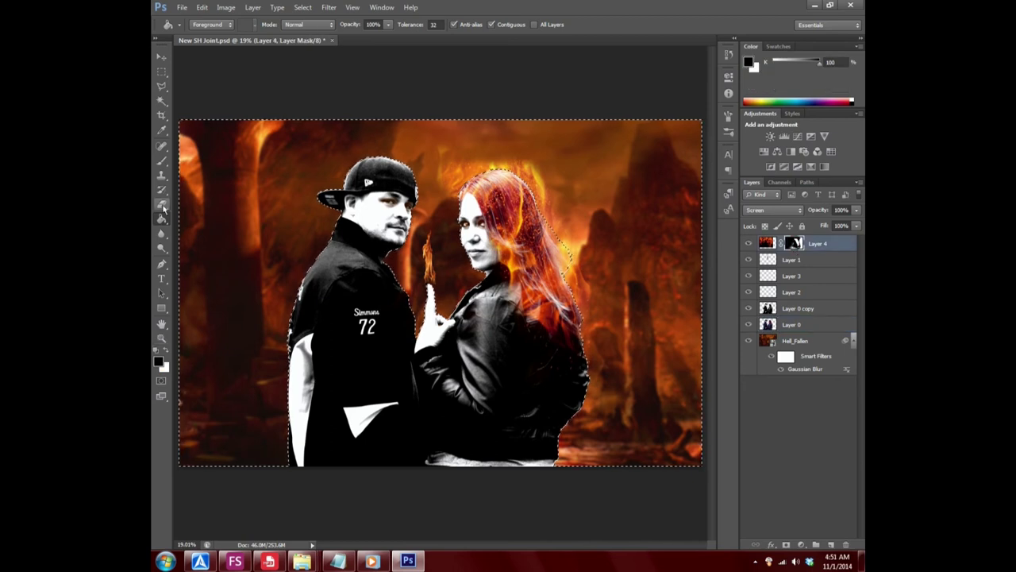
pyautogui.click(162, 160)
pyautogui.moveTo(446, 189)
pyautogui.mouseDown()
pyautogui.moveTo(546, 171)
pyautogui.moveTo(564, 227)
pyautogui.moveTo(565, 277)
pyautogui.mouseUp()
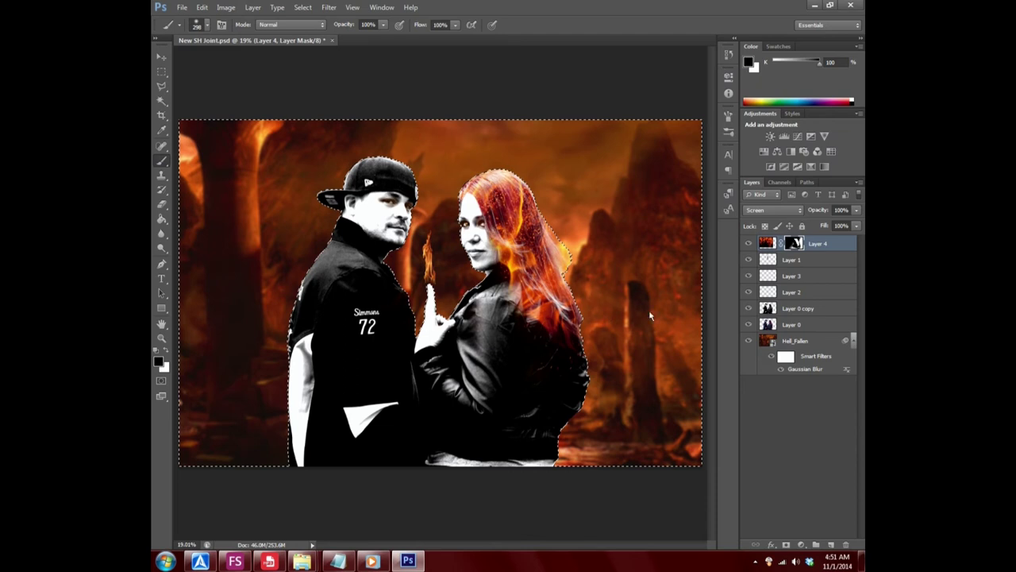
# - Deselect, make a test Magic Wand click on the background, deselect again, and select Layer 0 copy
pyautogui.click(303, 7)
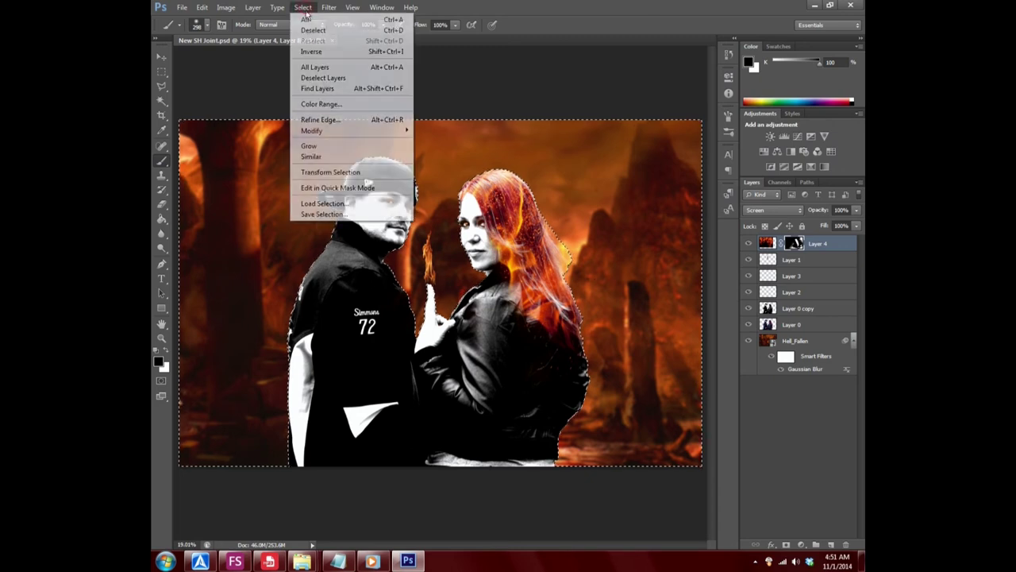
pyautogui.click(316, 28)
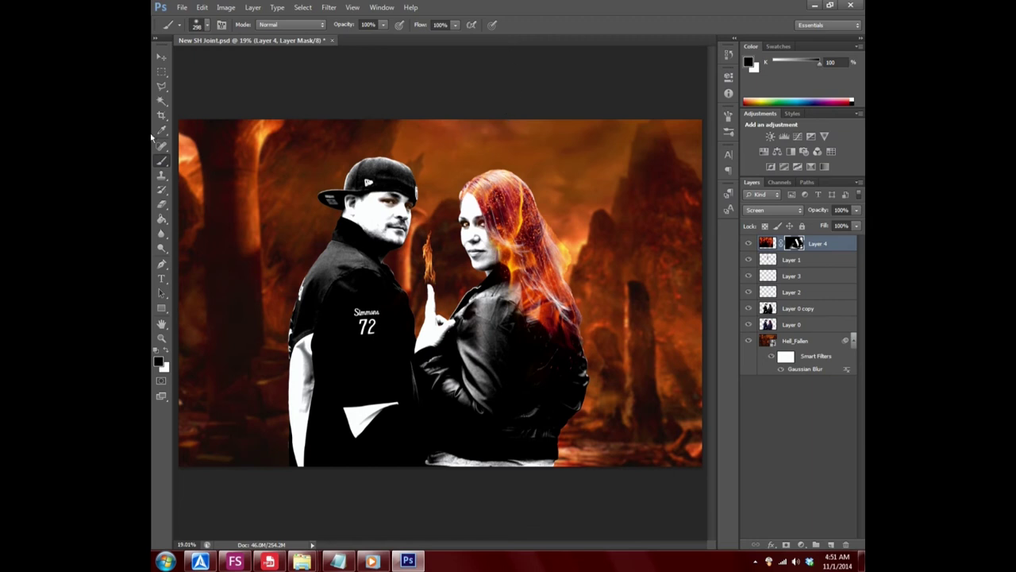
pyautogui.click(162, 100)
pyautogui.click(579, 171)
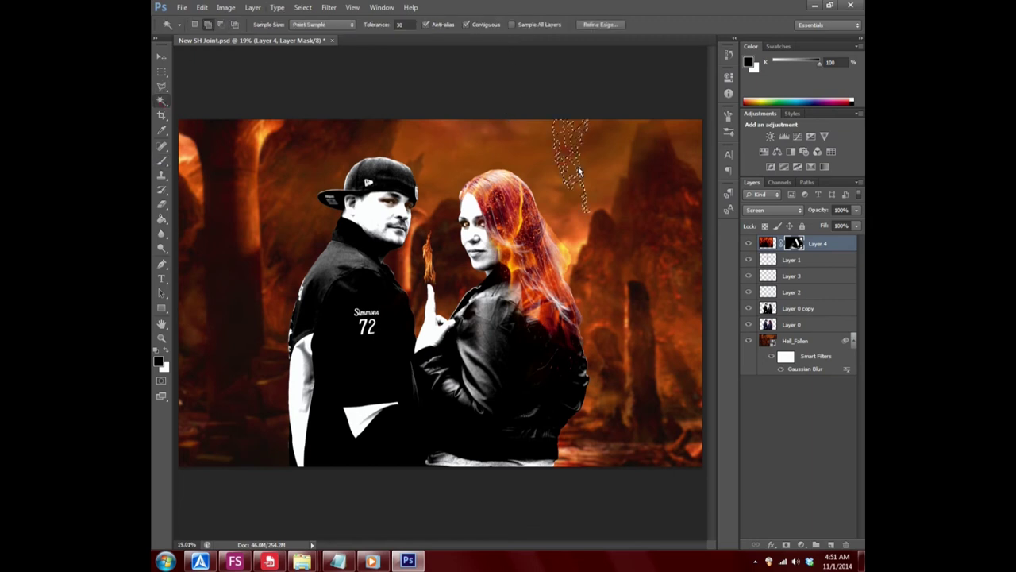
pyautogui.click(303, 7)
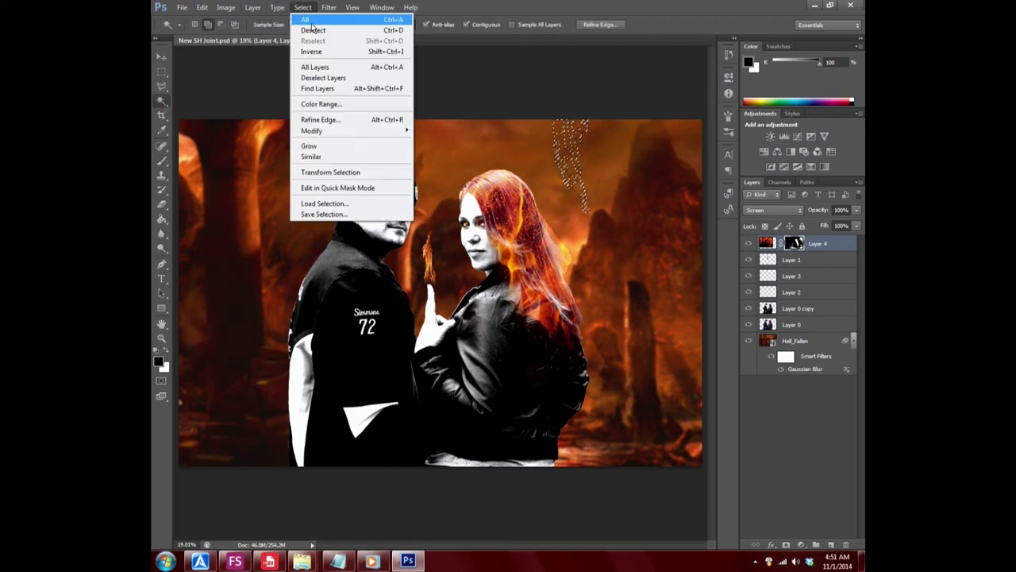
pyautogui.click(313, 30)
pyautogui.click(830, 309)
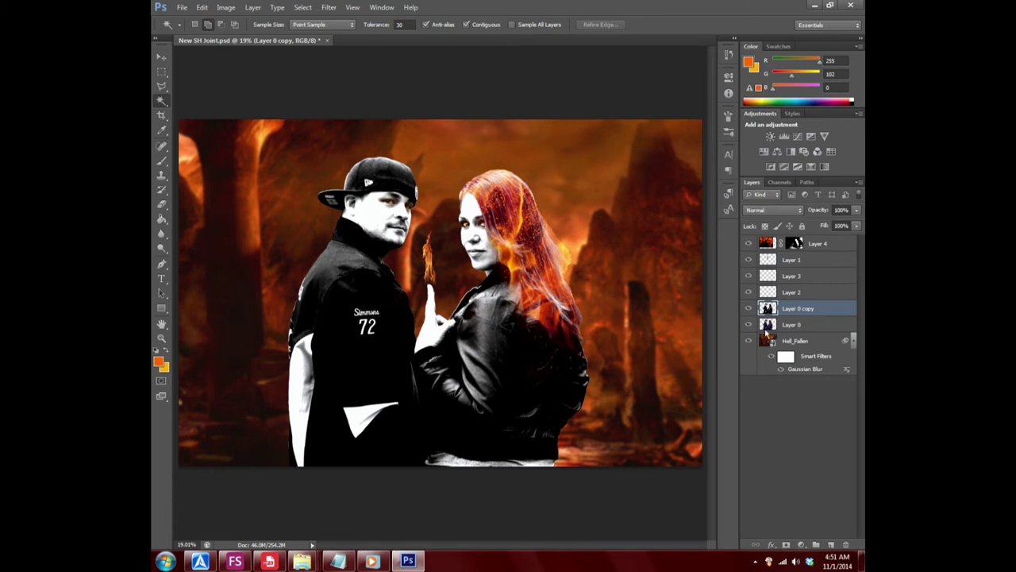
# - Toggle Layer 0 copy's visibility twice to compare grayscale and colour, then select Layer 0
pyautogui.click(747, 309)
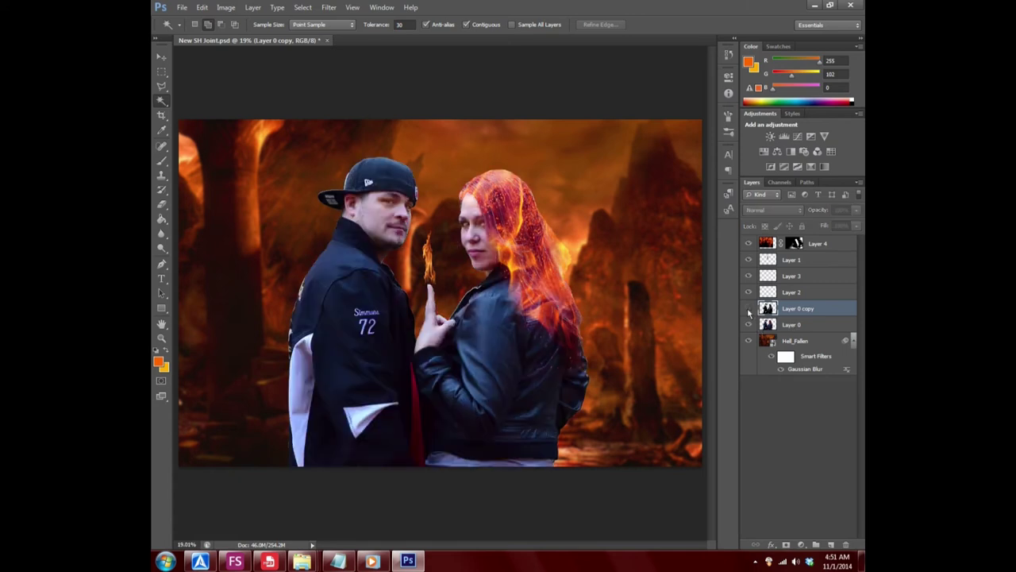
pyautogui.click(748, 309)
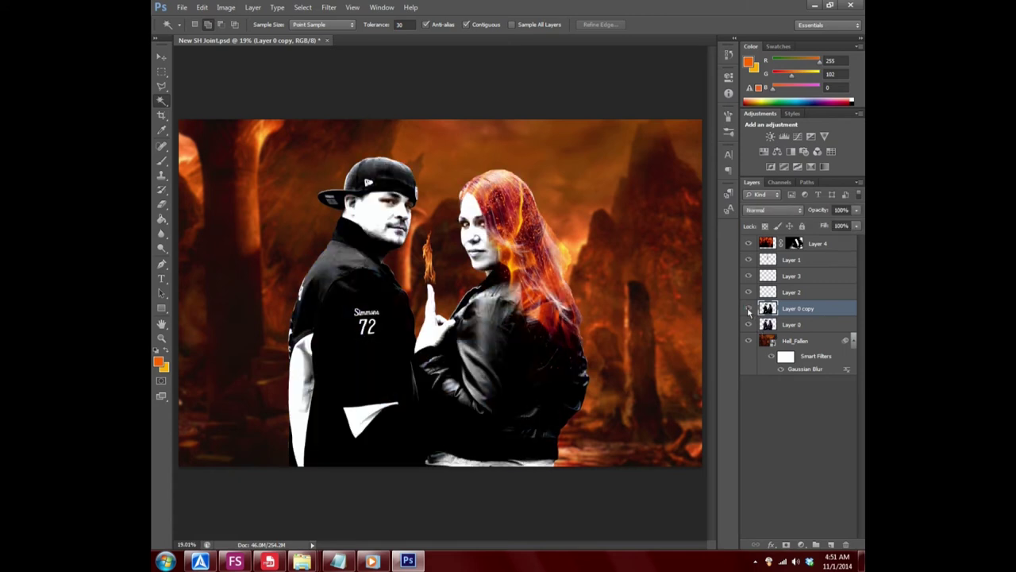
pyautogui.click(748, 309)
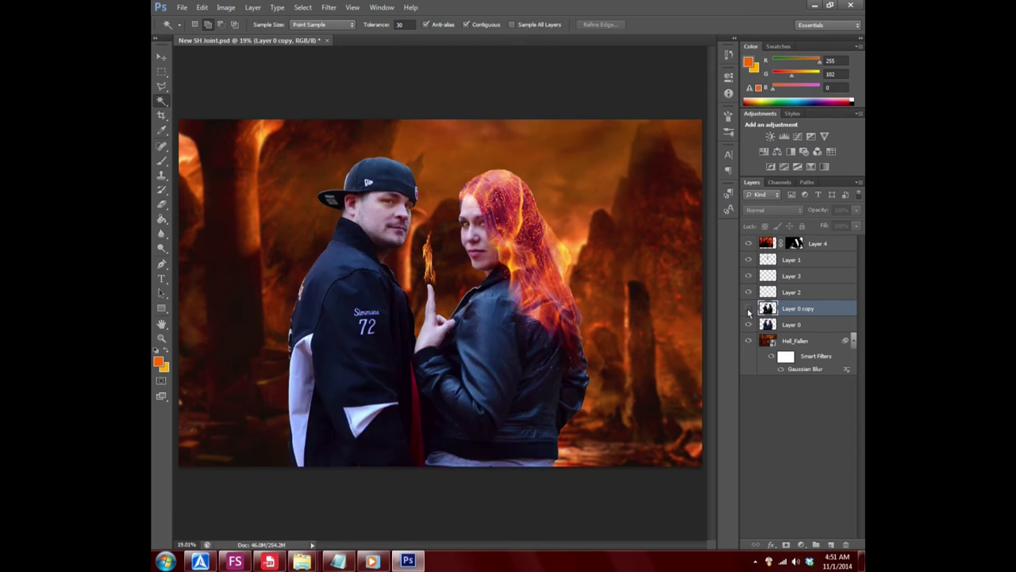
pyautogui.click(747, 309)
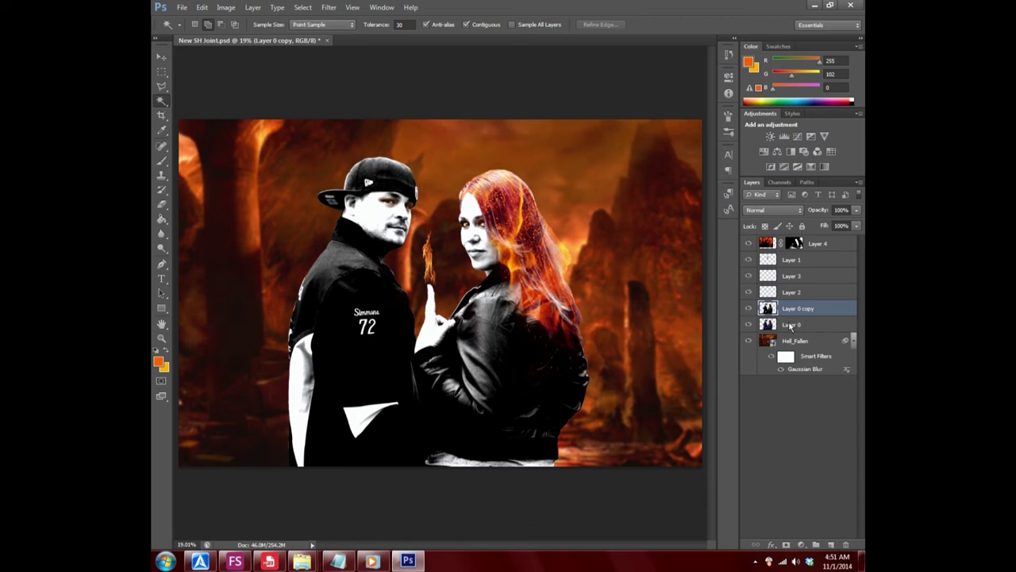
pyautogui.click(818, 323)
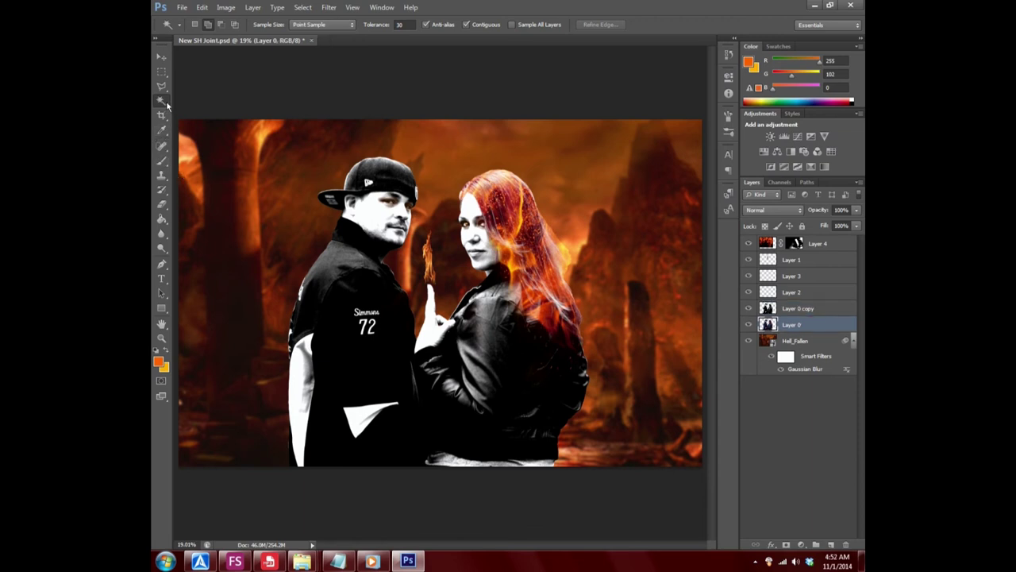
# - Magic Wand the background, then brush Refine Radius along the woman's hair in Refine Edge
pyautogui.click(404, 137)
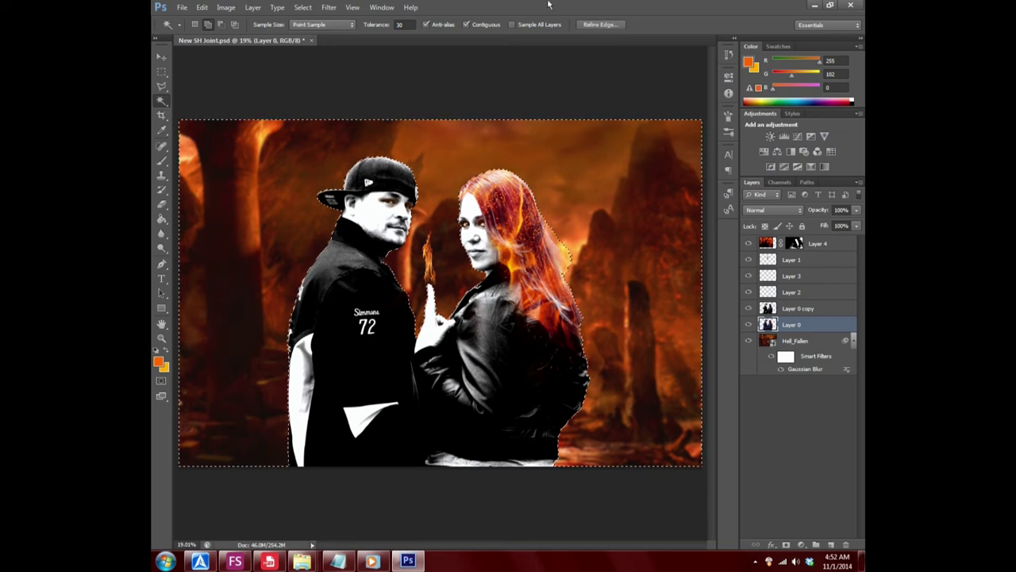
pyautogui.click(601, 25)
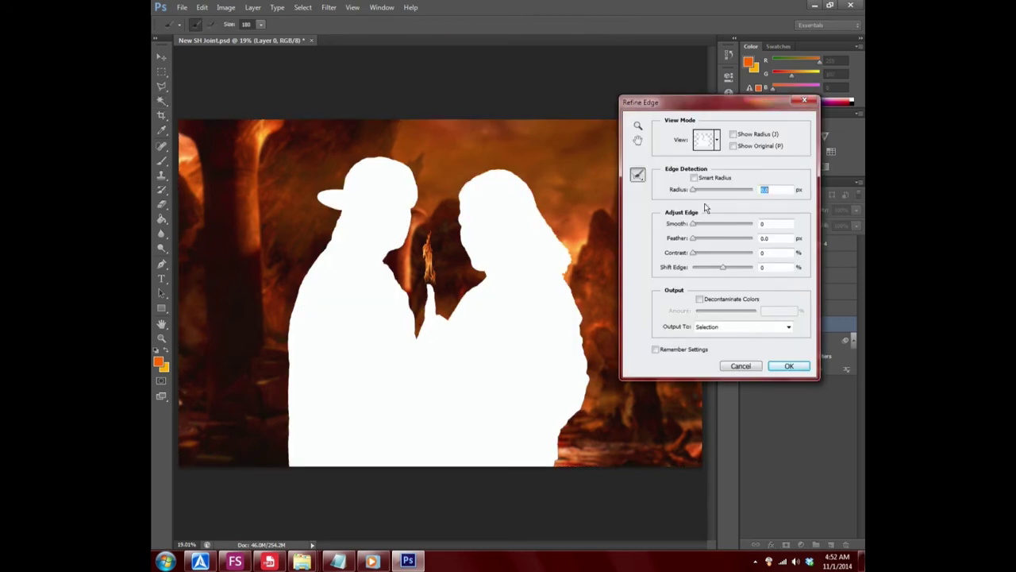
pyautogui.moveTo(522, 189)
pyautogui.mouseDown()
pyautogui.moveTo(558, 262)
pyautogui.moveTo(583, 367)
pyautogui.moveTo(501, 250)
pyautogui.mouseUp()
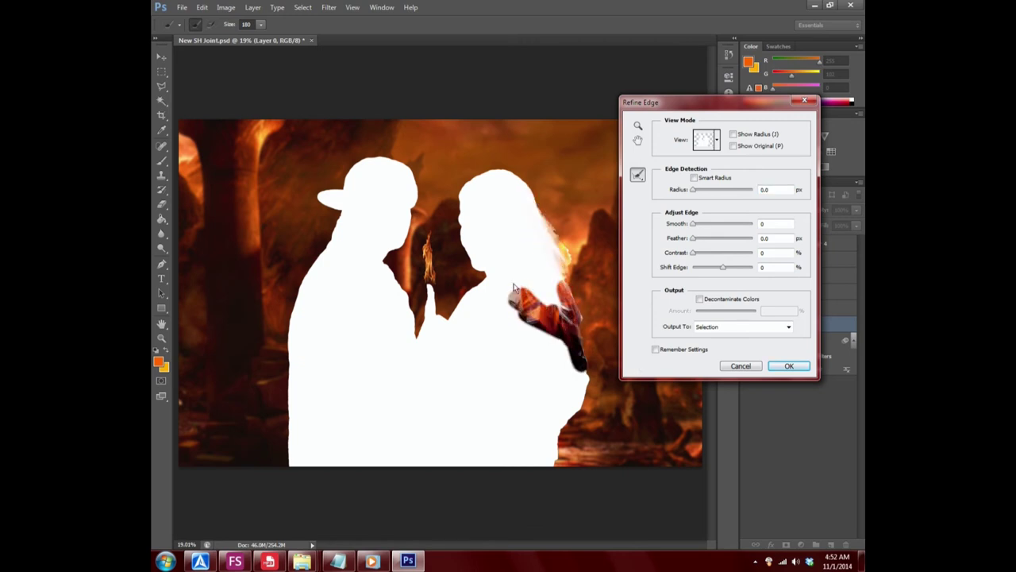
pyautogui.moveTo(500, 244); pyautogui.dragTo(584, 365)
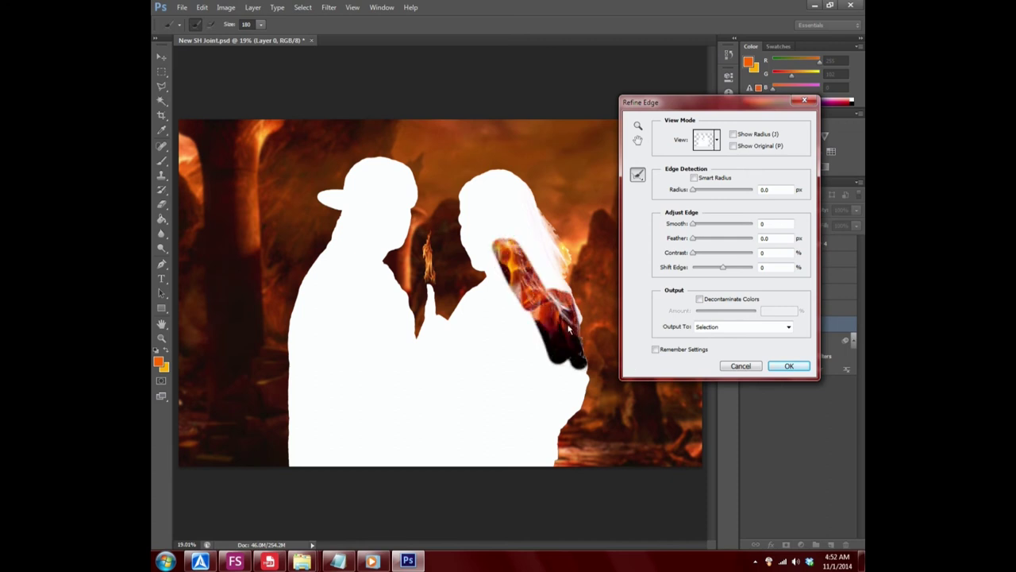
pyautogui.moveTo(569, 305)
pyautogui.mouseDown()
pyautogui.moveTo(464, 193)
pyautogui.moveTo(589, 274)
pyautogui.mouseUp()
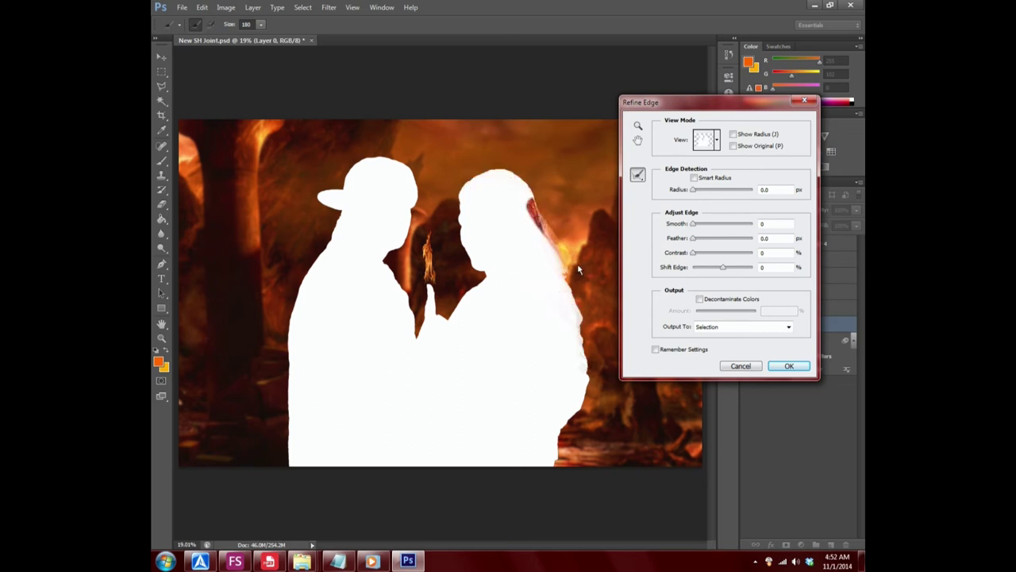
pyautogui.click(788, 366)
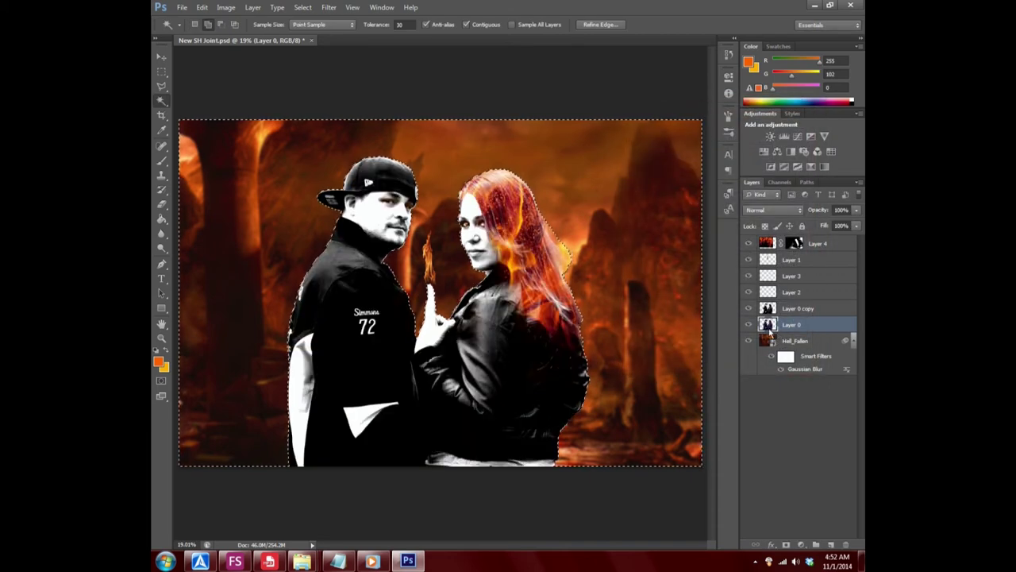
# - Reopen Refine Edge, add five more Refine Radius strokes along the woman's hair, and apply
pyautogui.click(597, 24)
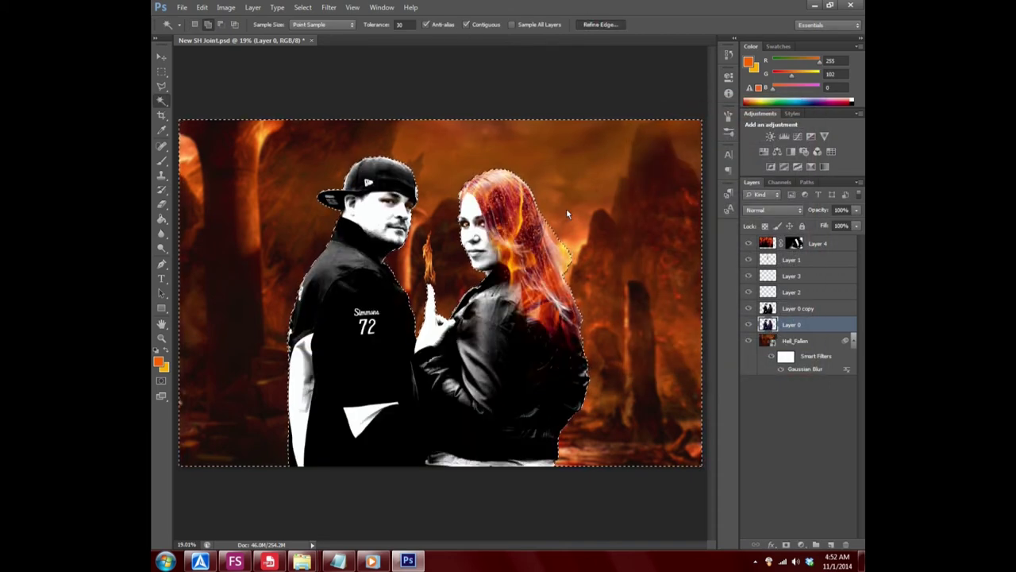
pyautogui.moveTo(528, 201); pyautogui.dragTo(574, 296)
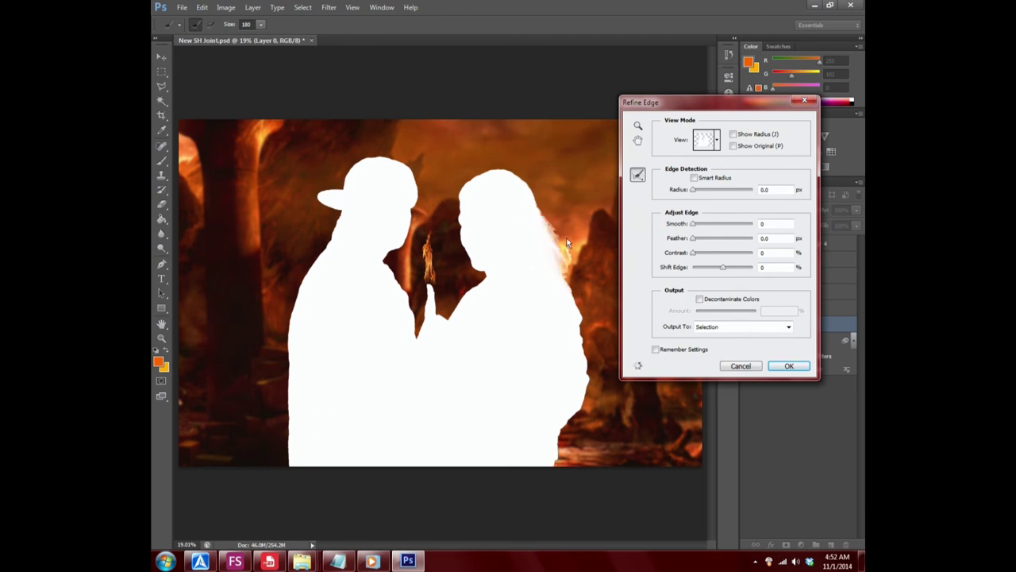
pyautogui.moveTo(562, 234); pyautogui.dragTo(568, 282)
pyautogui.moveTo(520, 179); pyautogui.dragTo(581, 389)
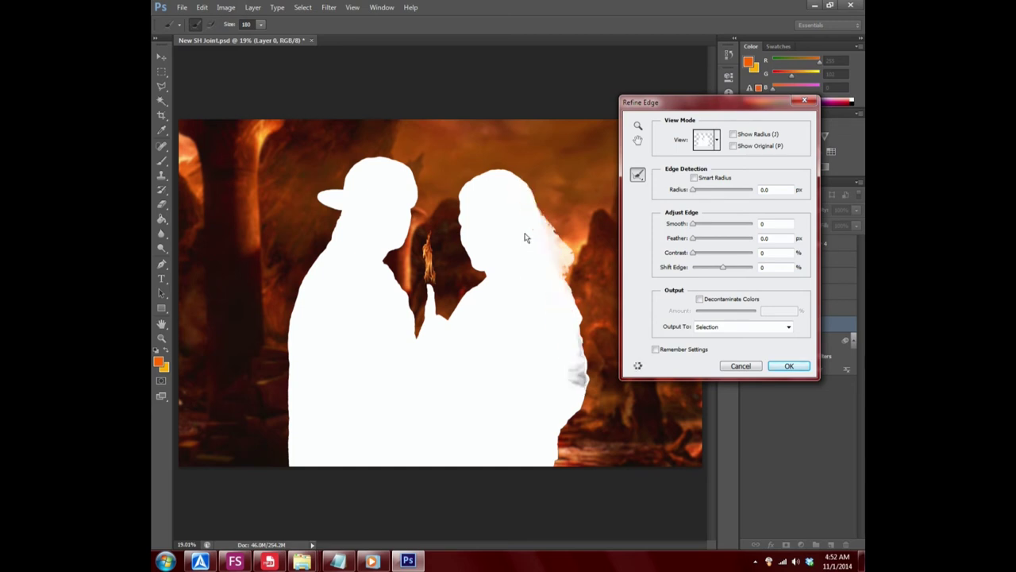
pyautogui.moveTo(534, 276)
pyautogui.mouseDown()
pyautogui.moveTo(465, 179)
pyautogui.moveTo(589, 324)
pyautogui.mouseUp()
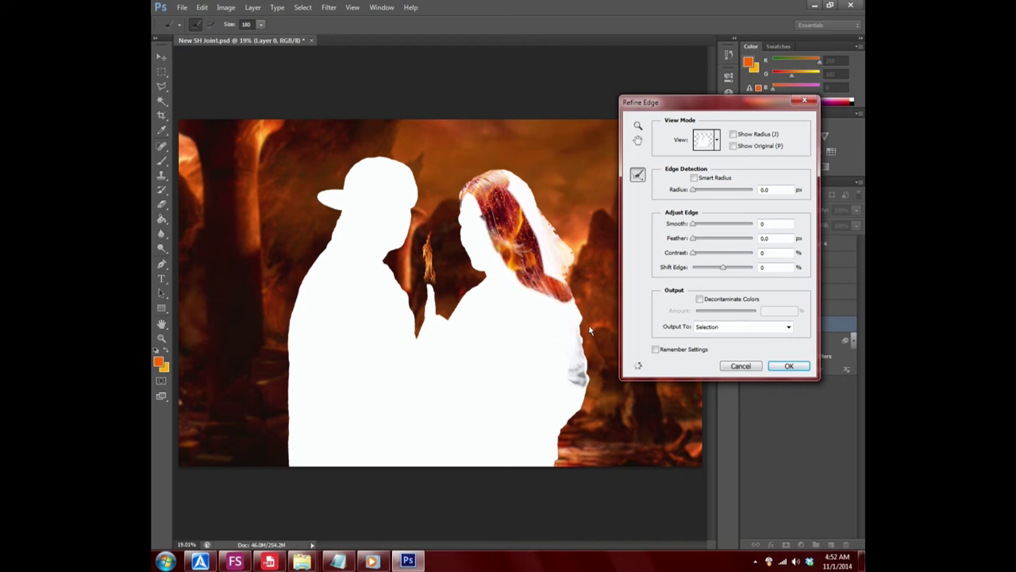
pyautogui.moveTo(593, 367); pyautogui.dragTo(533, 329)
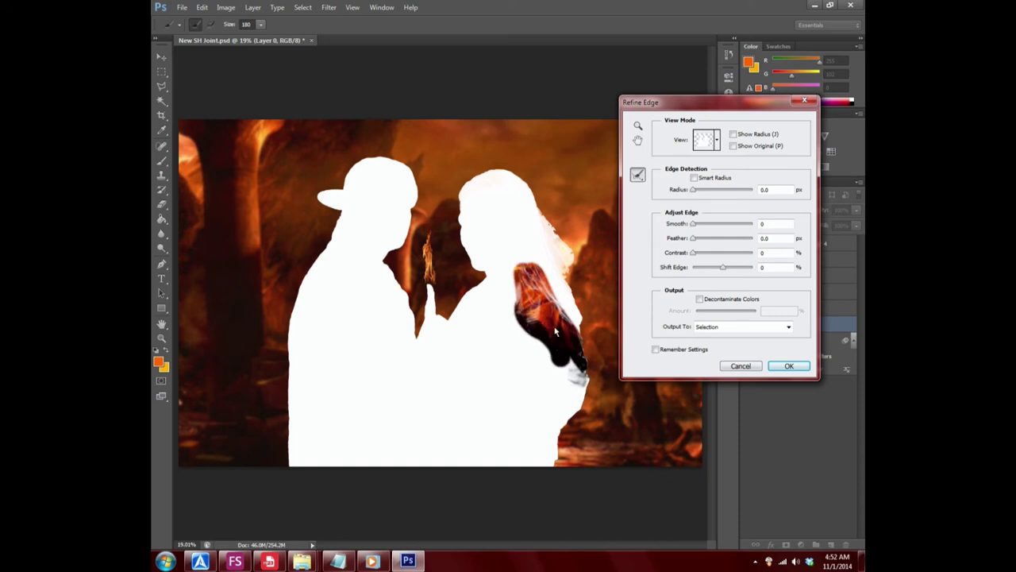
pyautogui.click(789, 366)
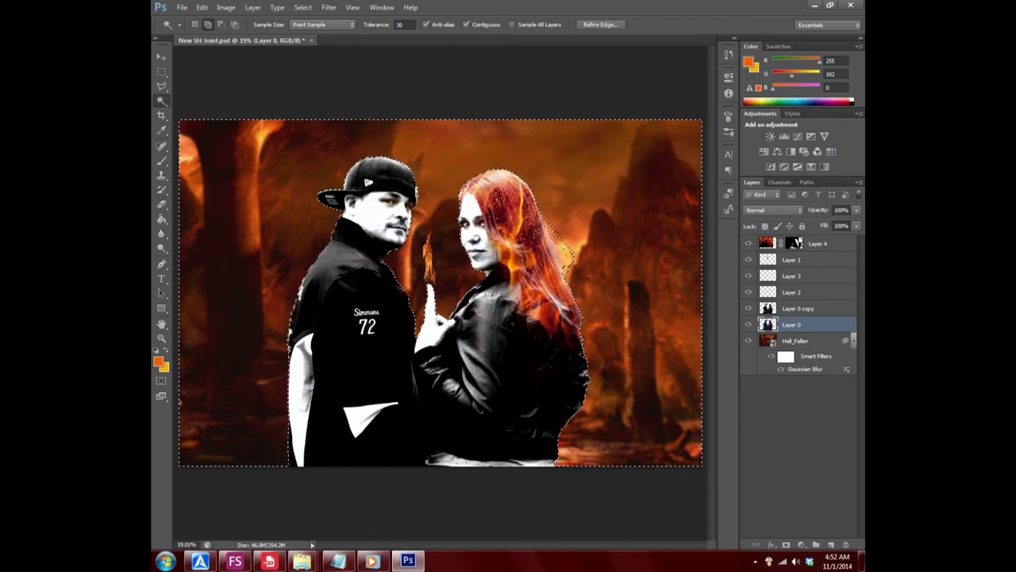
# - Target Layer 4's mask with the Brush tool and clear the selection
pyautogui.click(796, 243)
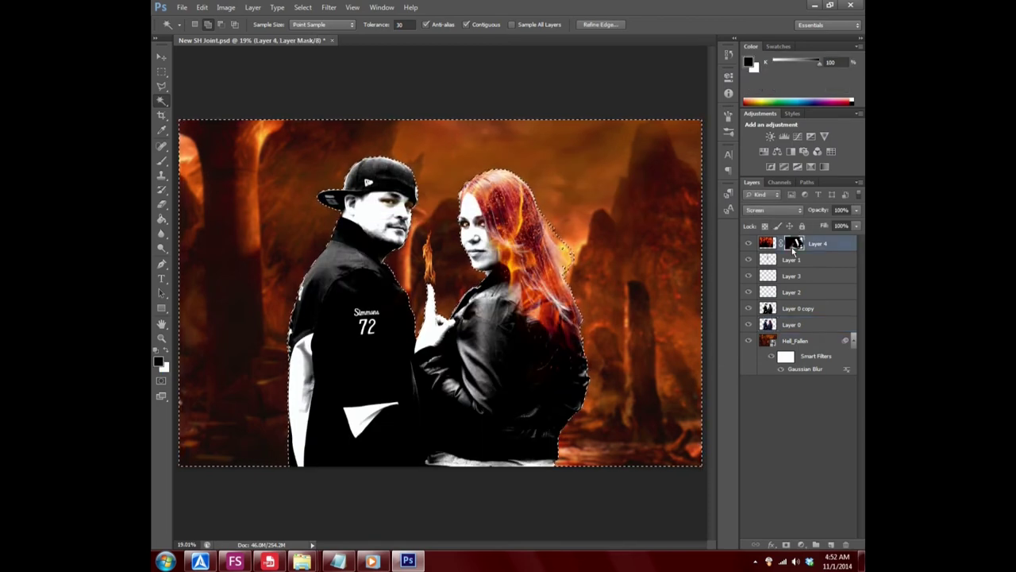
pyautogui.click(162, 161)
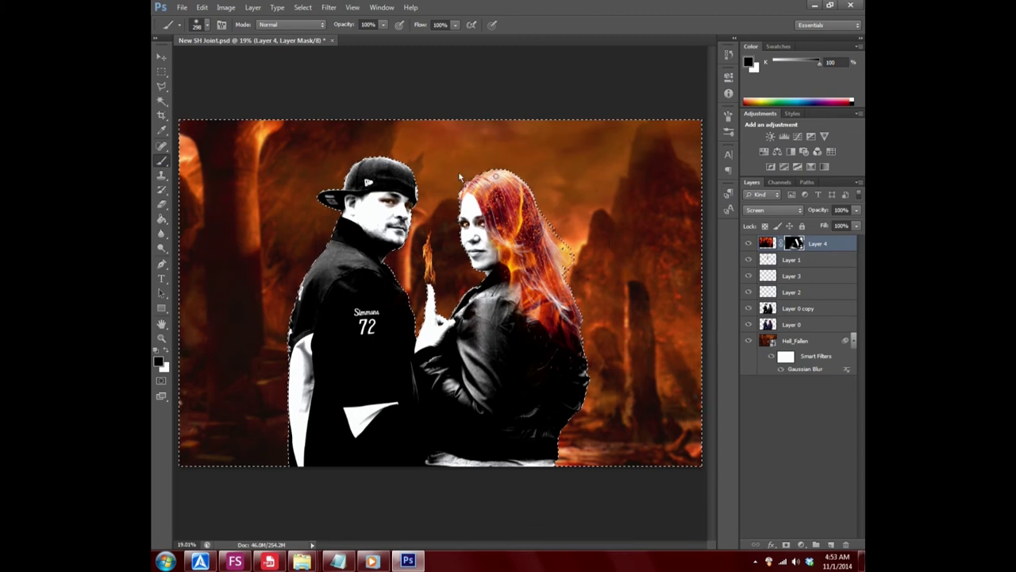
pyautogui.click(303, 7)
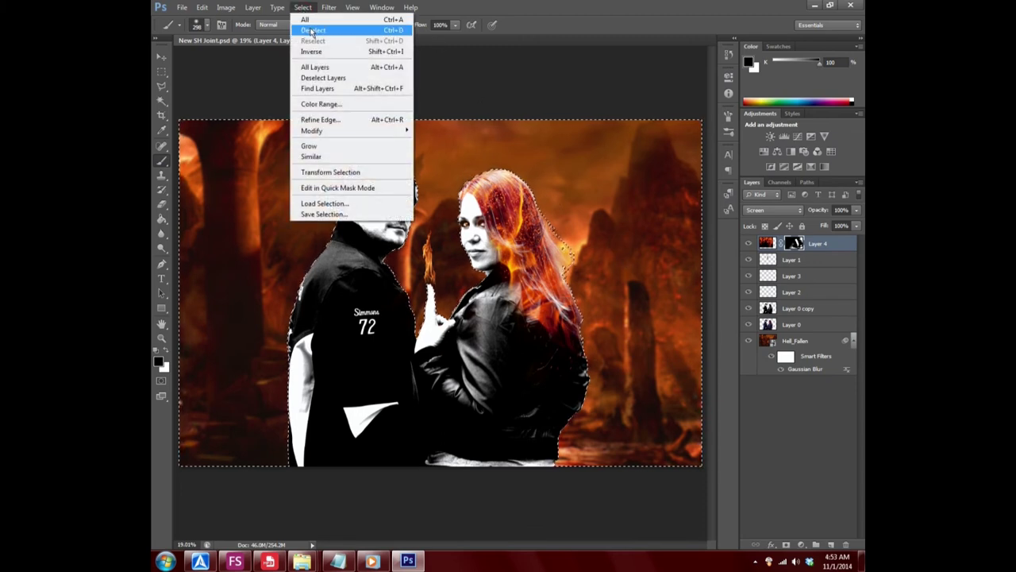
pyautogui.click(313, 28)
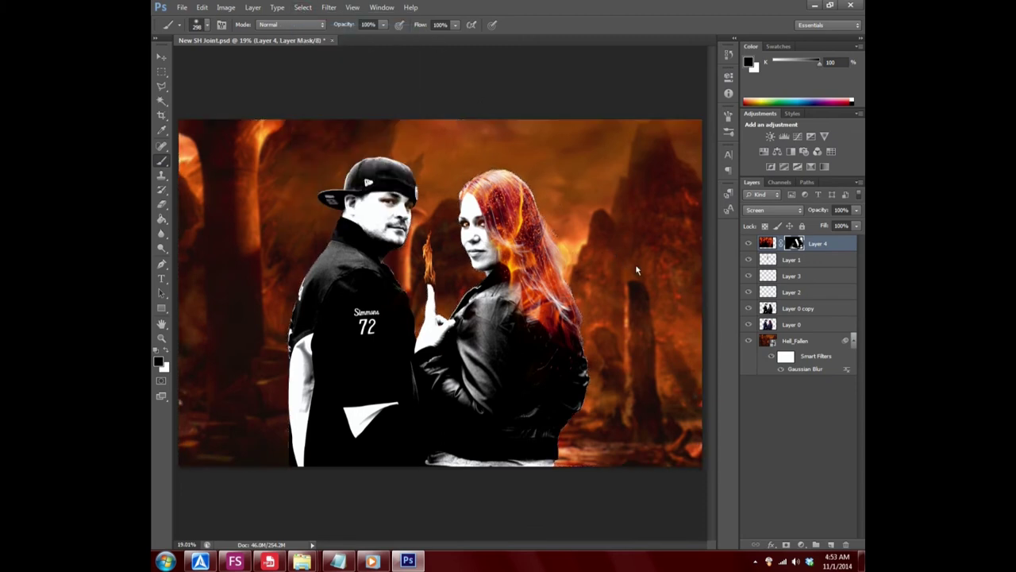
# - Cycle Layer 4's blend modes starting from Dissolve, settling back on Normal
pyautogui.click(758, 209)
pyautogui.click(771, 212)
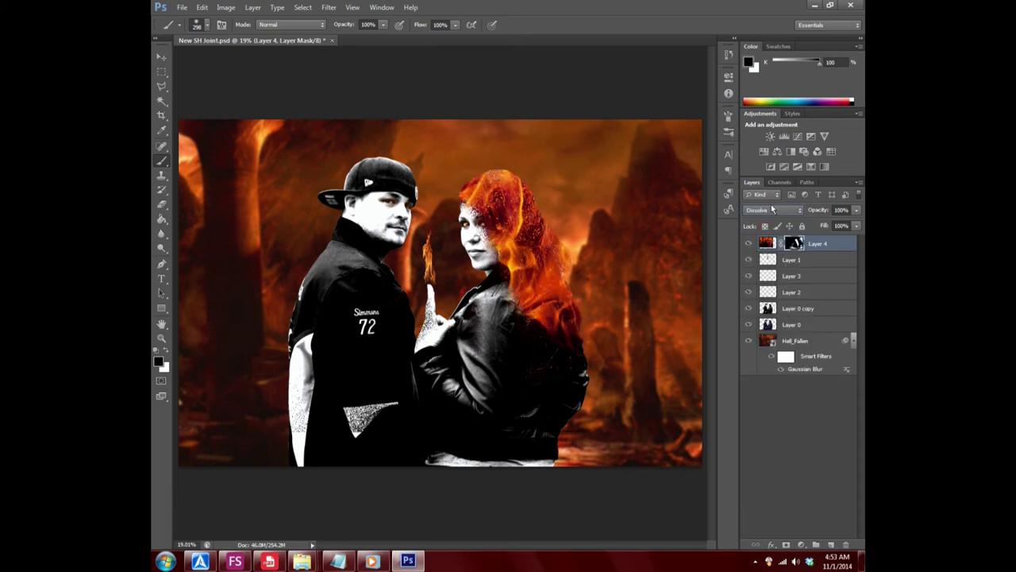
pyautogui.scroll(-1, 772, 209)
pyautogui.scroll(-1, 772, 210)
pyautogui.scroll(-2, 770, 211)
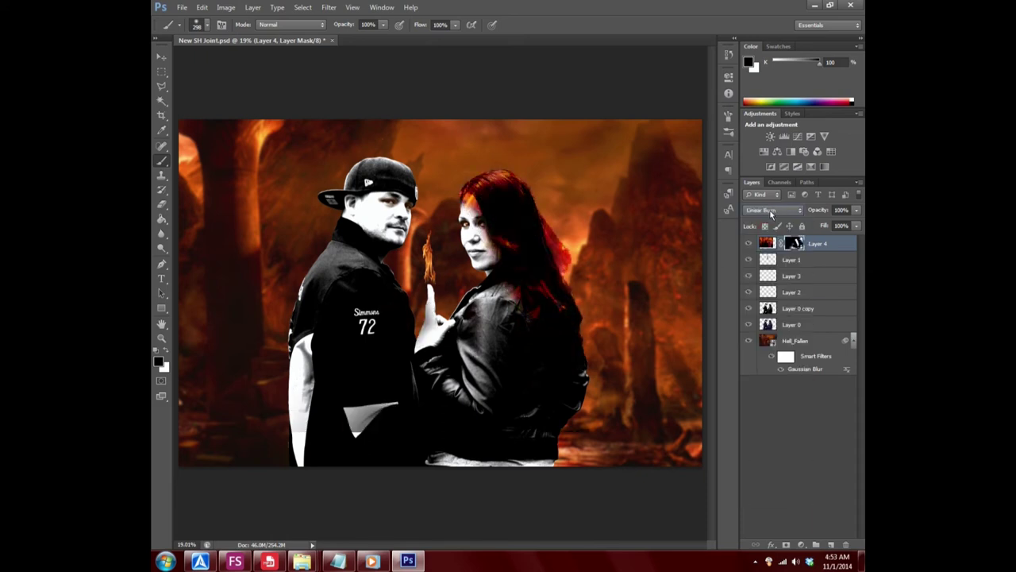
pyautogui.scroll(-1, 770, 213)
pyautogui.scroll(-1, 769, 212)
pyautogui.scroll(-1, 769, 212)
pyautogui.scroll(-2, 769, 213)
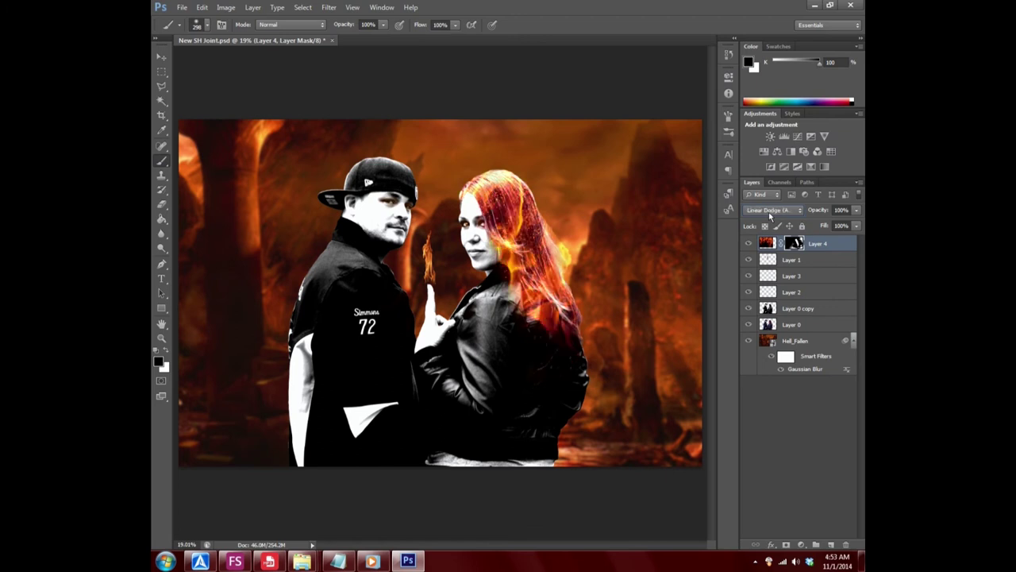
pyautogui.scroll(-1, 769, 213)
pyautogui.scroll(-2, 769, 213)
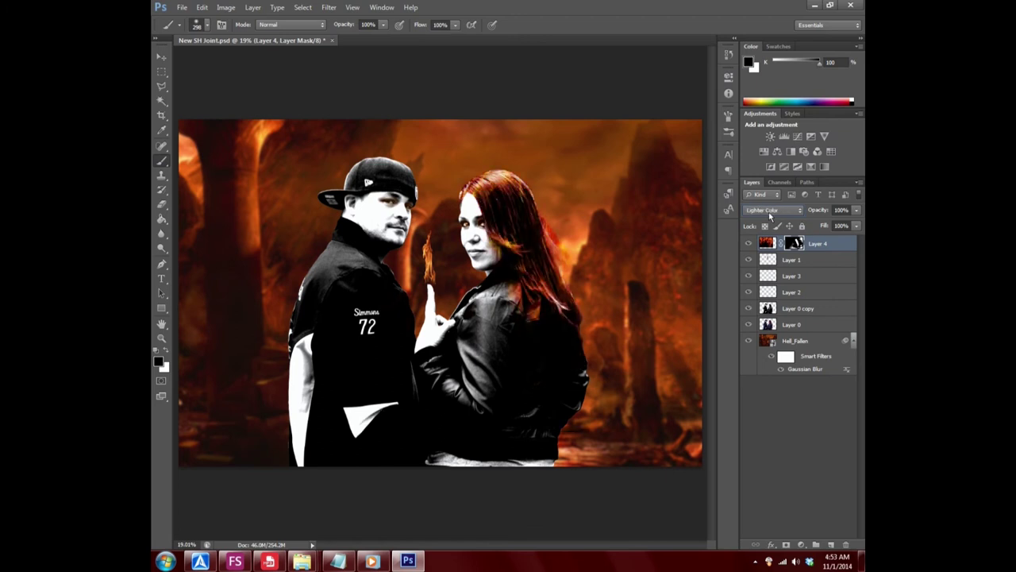
pyautogui.scroll(1, 769, 213)
pyautogui.scroll(-1, 769, 213)
pyautogui.scroll(-1, 769, 212)
pyautogui.scroll(-1, 769, 212)
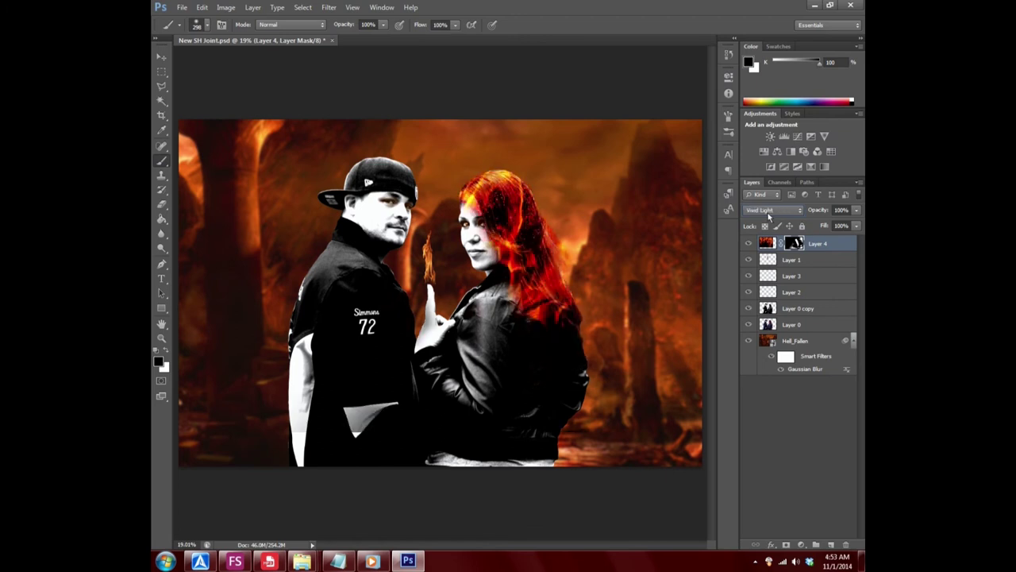
pyautogui.scroll(-2, 770, 213)
pyautogui.scroll(-3, 769, 213)
pyautogui.scroll(-3, 769, 213)
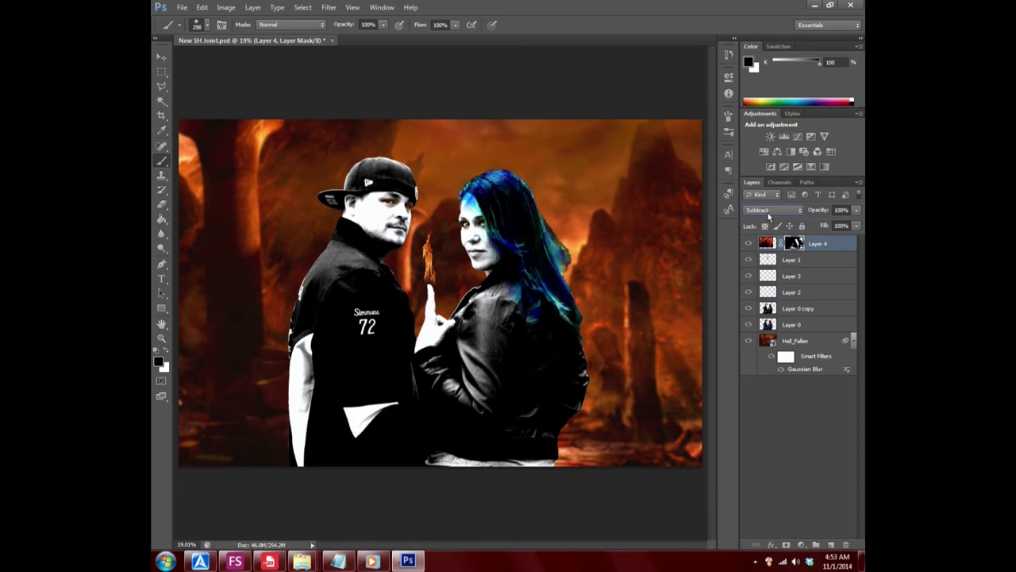
pyautogui.scroll(-1, 769, 212)
pyautogui.scroll(-2, 768, 217)
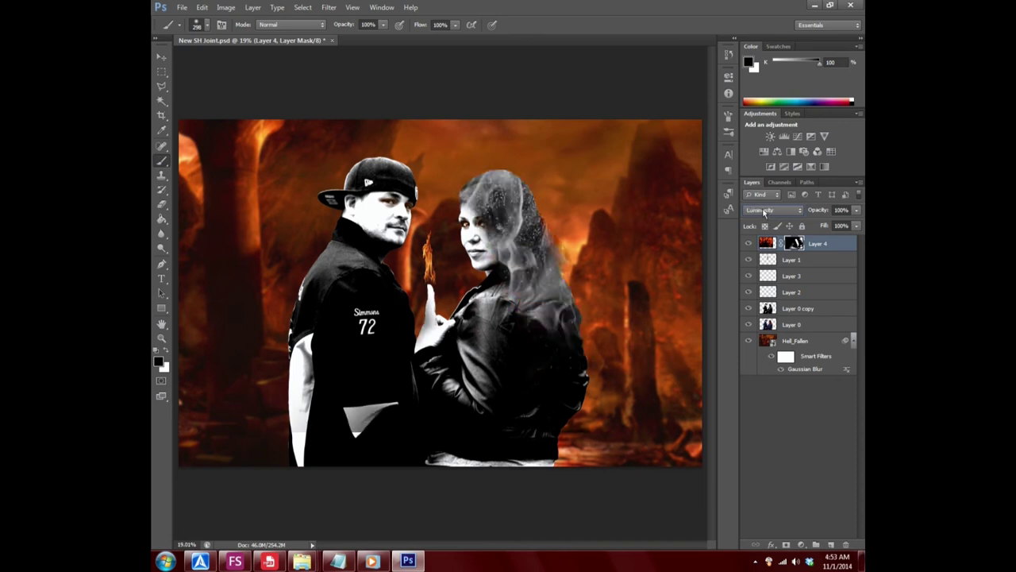
pyautogui.scroll(1, 764, 211)
pyautogui.scroll(1, 764, 212)
pyautogui.scroll(2, 763, 212)
pyautogui.scroll(3, 763, 211)
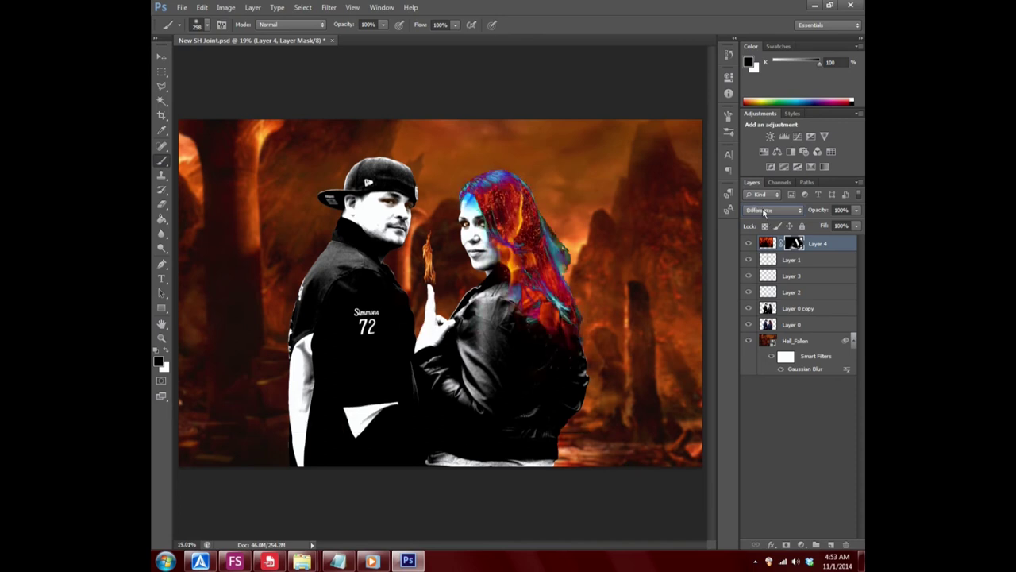
pyautogui.scroll(1, 763, 212)
pyautogui.scroll(2, 763, 211)
pyautogui.scroll(2, 763, 211)
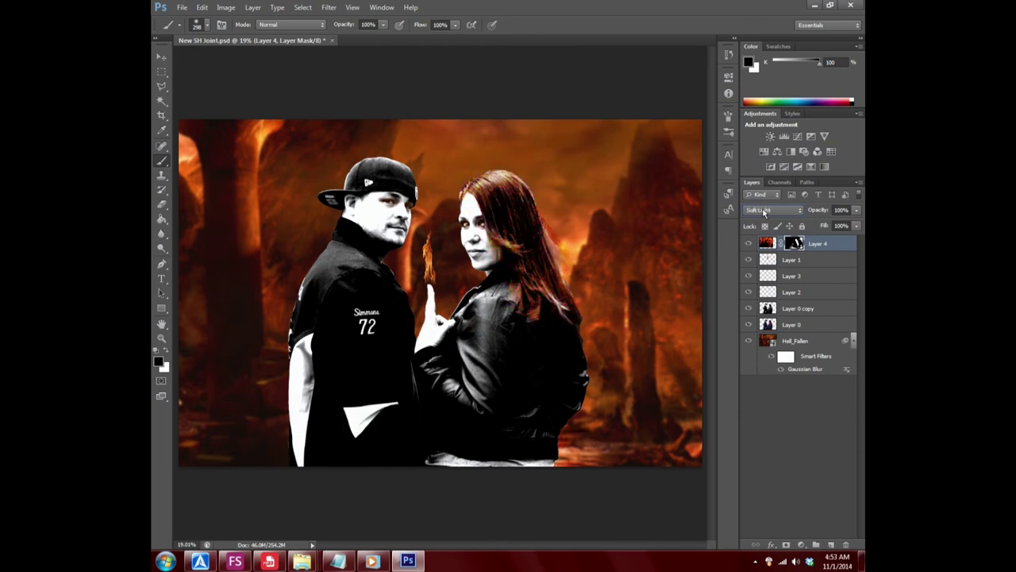
pyautogui.scroll(1, 764, 211)
pyautogui.scroll(4, 763, 211)
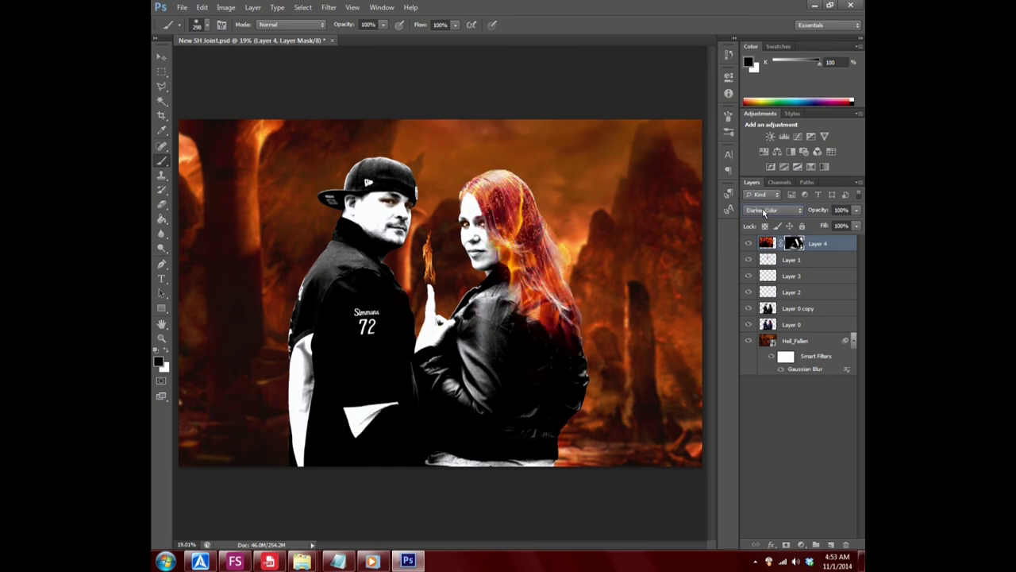
pyautogui.scroll(3, 764, 212)
pyautogui.scroll(3, 764, 211)
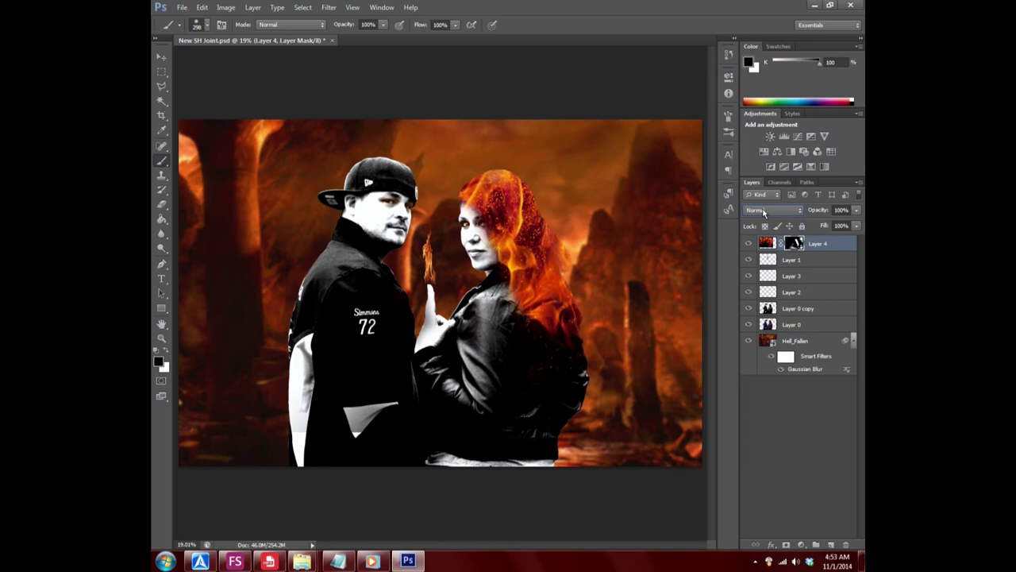
# - Hide Layer 0 copy, set Layer 4 to Color blend mode, and target its RGB pixels
pyautogui.click(749, 309)
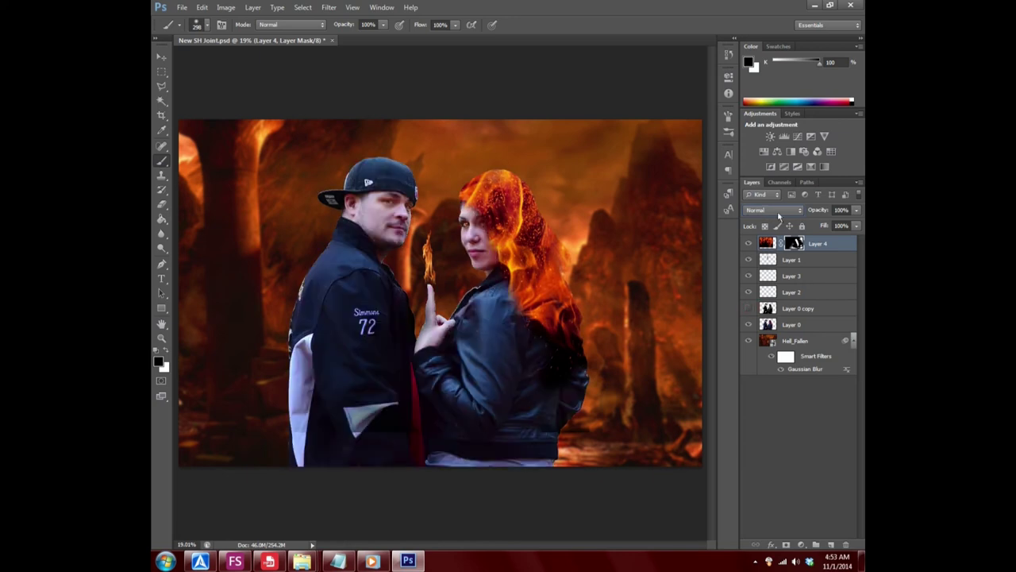
pyautogui.click(767, 217)
pyautogui.click(766, 250)
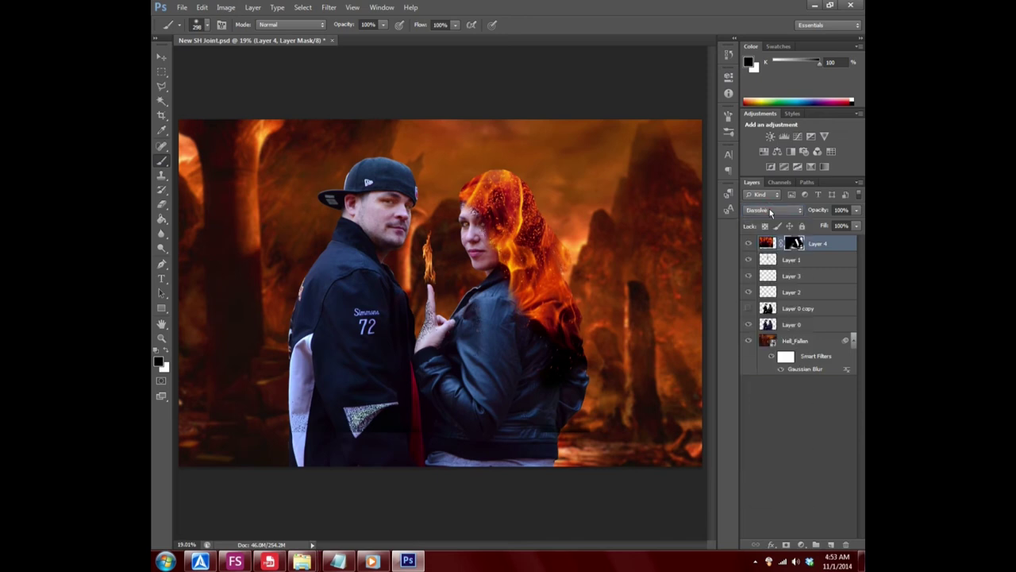
pyautogui.scroll(-2, 770, 210)
pyautogui.scroll(-3, 769, 211)
pyautogui.scroll(-1, 770, 210)
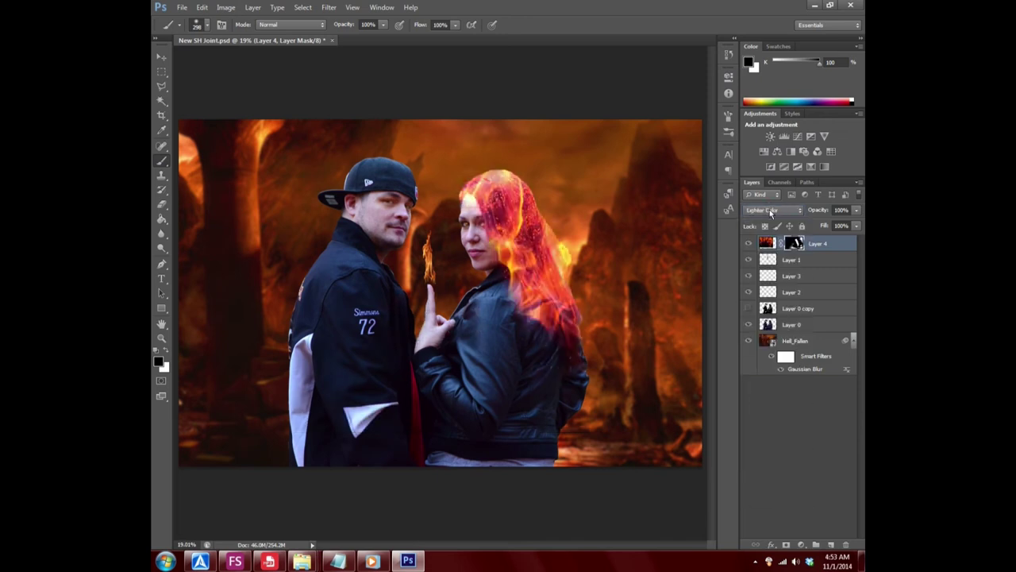
pyautogui.scroll(-2, 769, 211)
pyautogui.scroll(1, 769, 212)
pyautogui.scroll(-2, 770, 211)
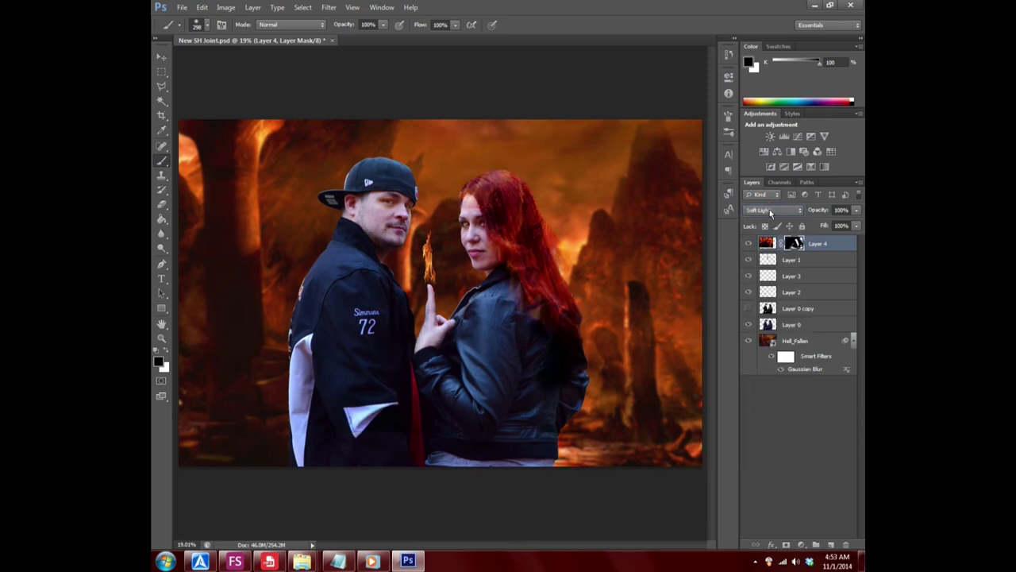
pyautogui.scroll(-2, 769, 212)
pyautogui.scroll(-2, 769, 212)
pyautogui.scroll(-3, 769, 212)
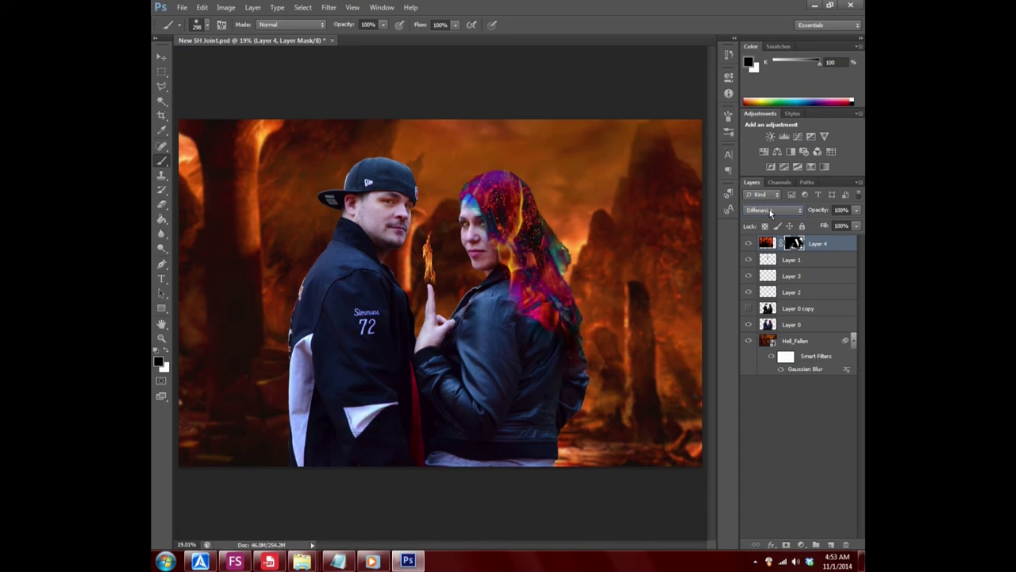
pyautogui.scroll(-2, 769, 212)
pyautogui.scroll(-3, 781, 211)
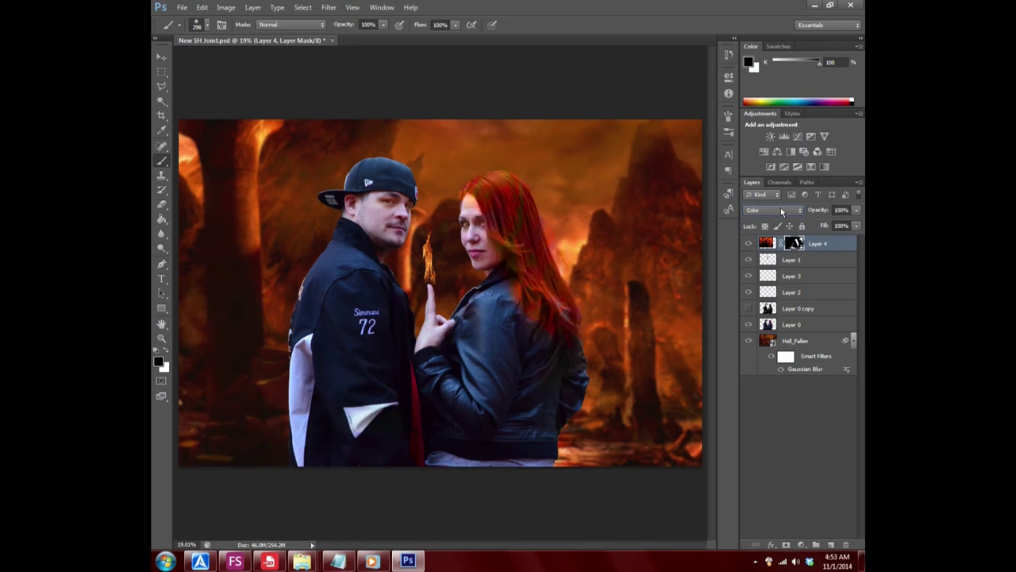
pyautogui.hotkey('ctrl', '2')
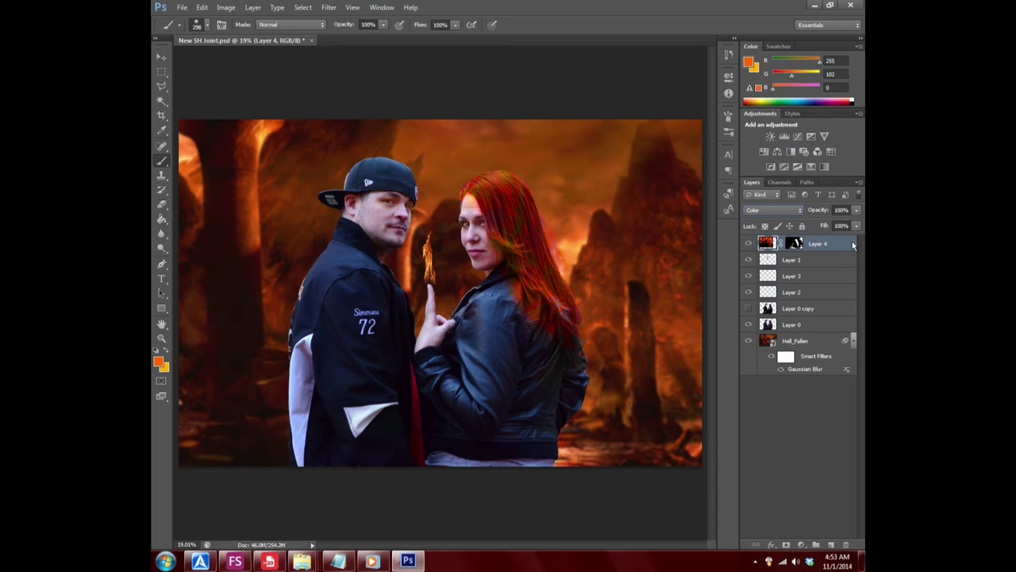
# - Delete the hair overlay Layer 4
pyautogui.rightClick(848, 245)
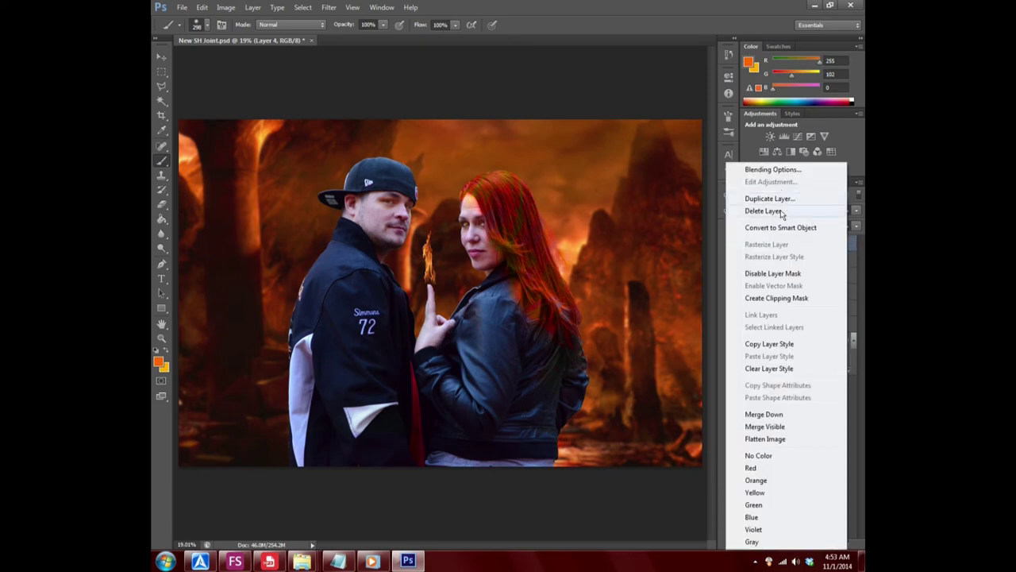
pyautogui.press('Escape')
pyautogui.click(845, 545)
pyautogui.click(447, 211)
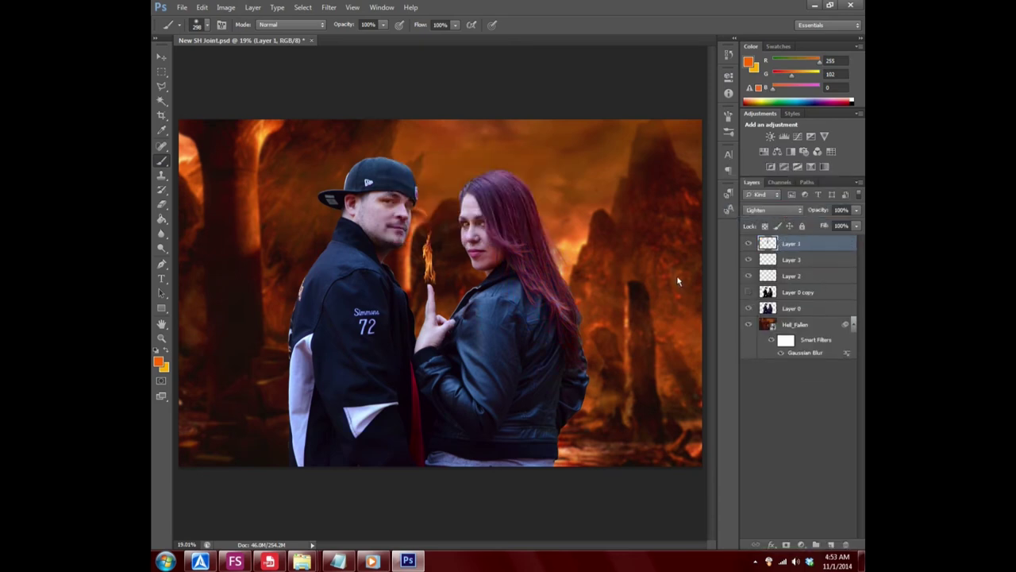
# - Delete Layer 0 copy, restoring the woman's original burgundy hair
pyautogui.rightClick(833, 293)
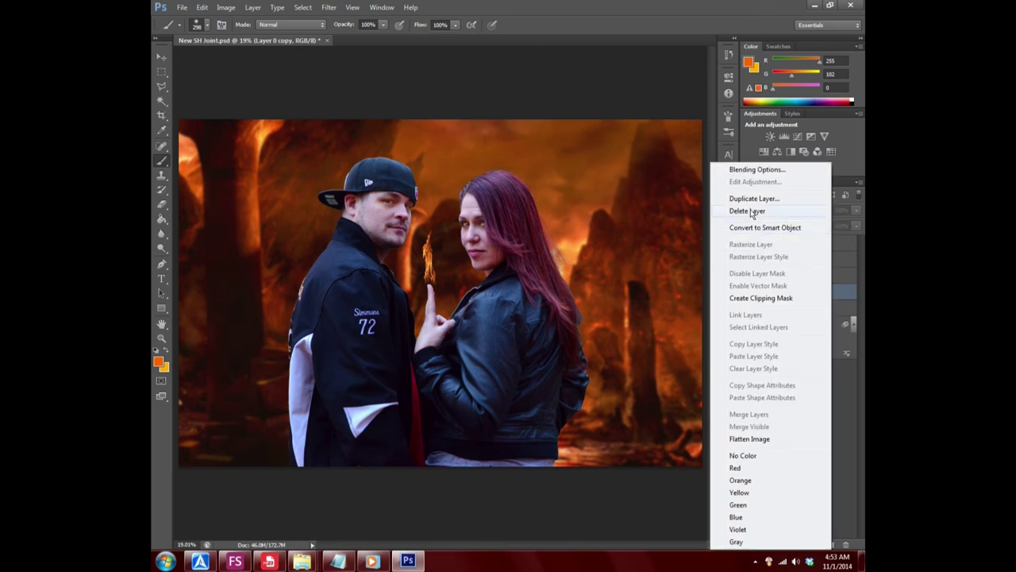
pyautogui.click(758, 209)
pyautogui.click(454, 211)
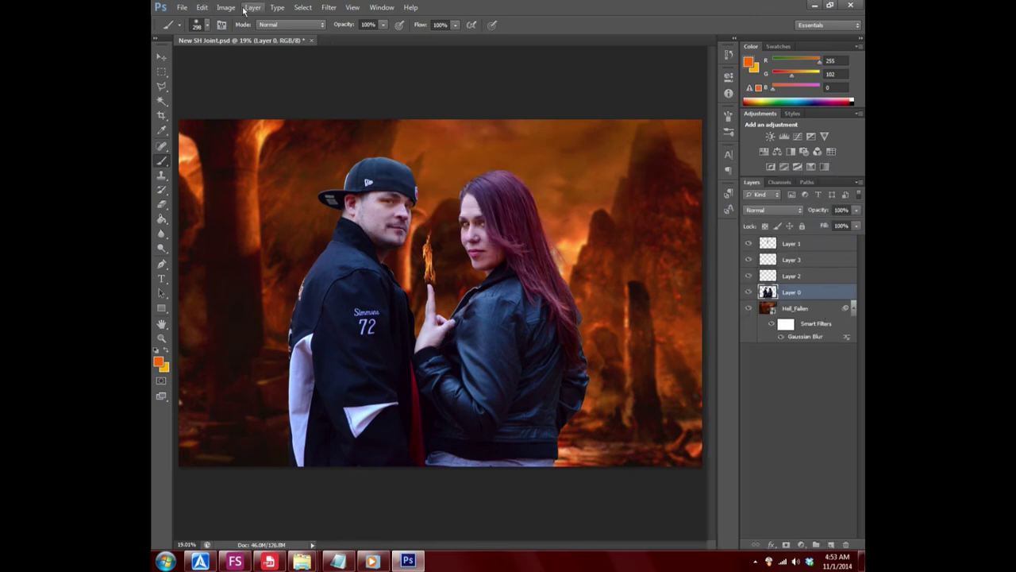
pyautogui.click(202, 7)
pyautogui.moveTo(242, 36)
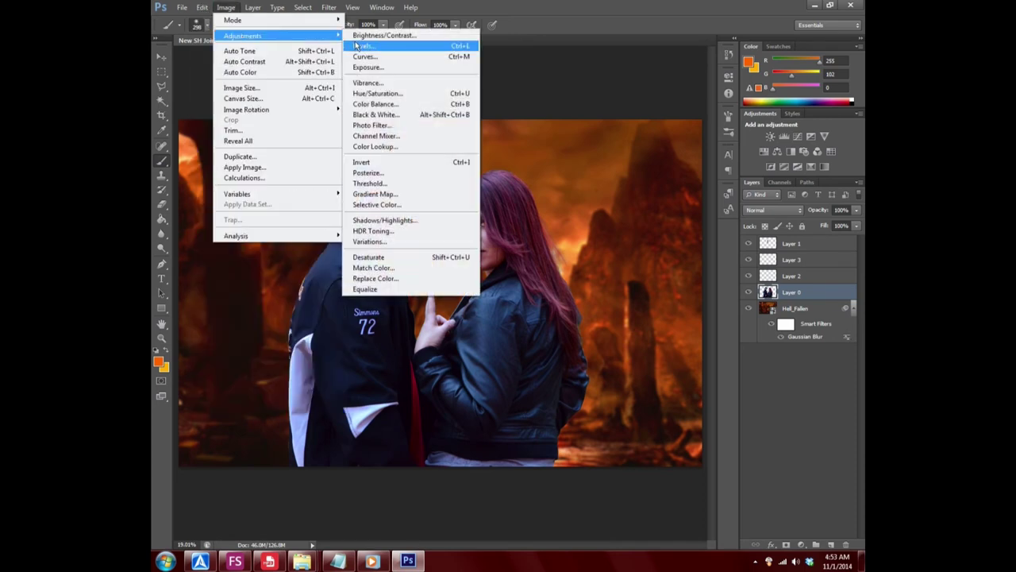
# - Try raising the couple's contrast in Brightness/Contrast, then cancel it
pyautogui.click(384, 35)
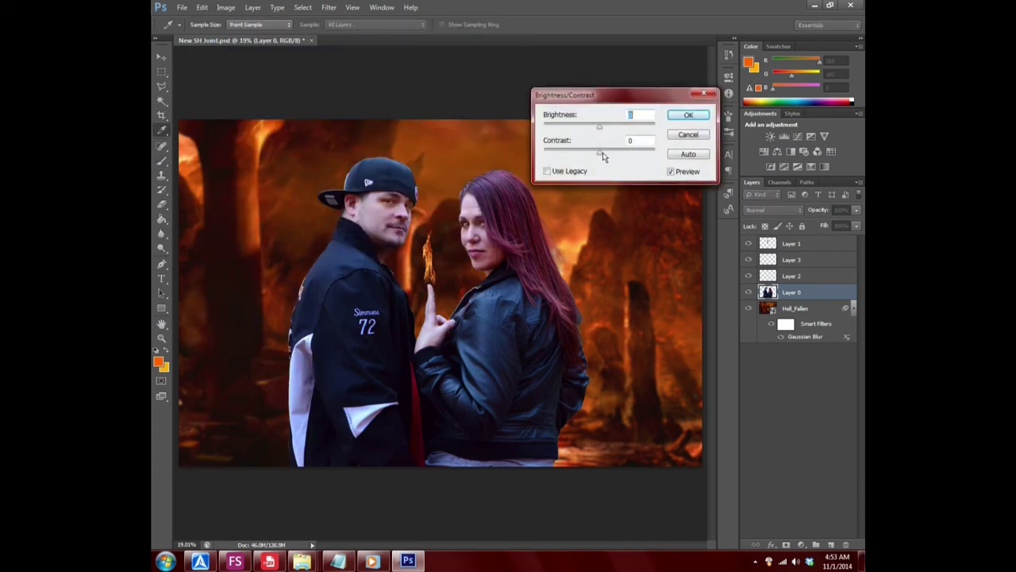
pyautogui.moveTo(603, 156); pyautogui.dragTo(627, 165)
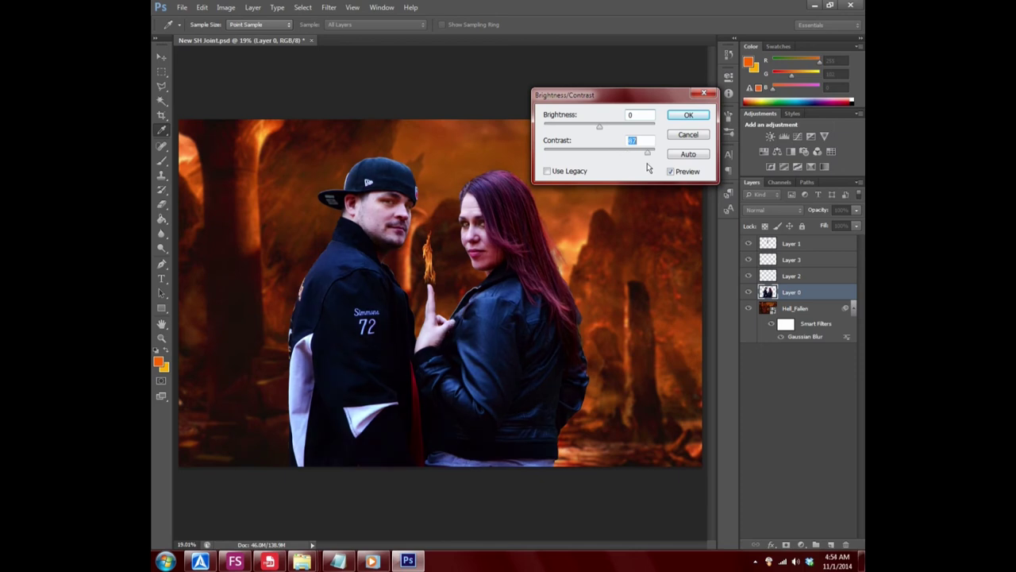
pyautogui.click(684, 136)
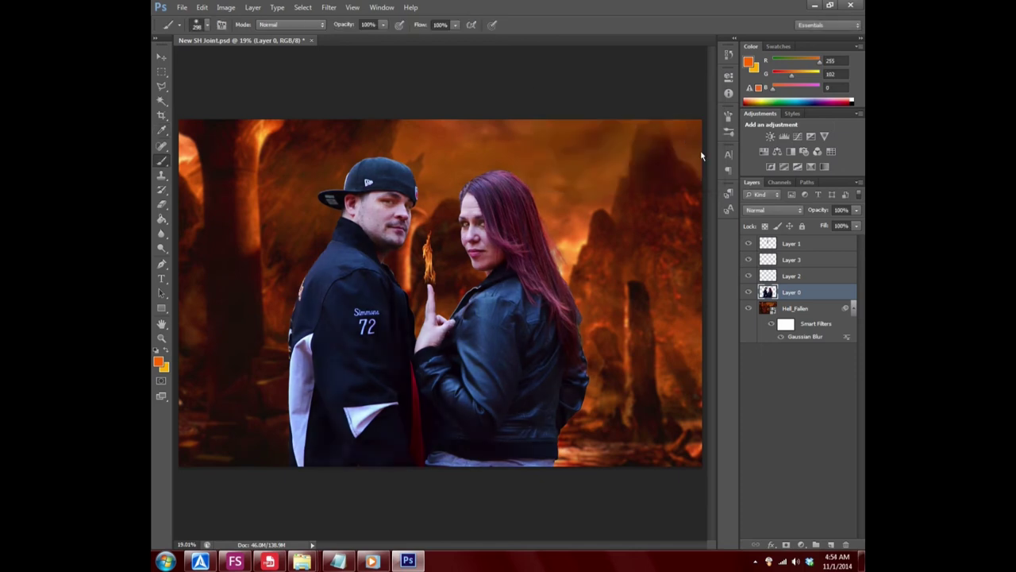
# - Apply Auto Tone and Auto Color to the couple on Layer 0
pyautogui.click(201, 7)
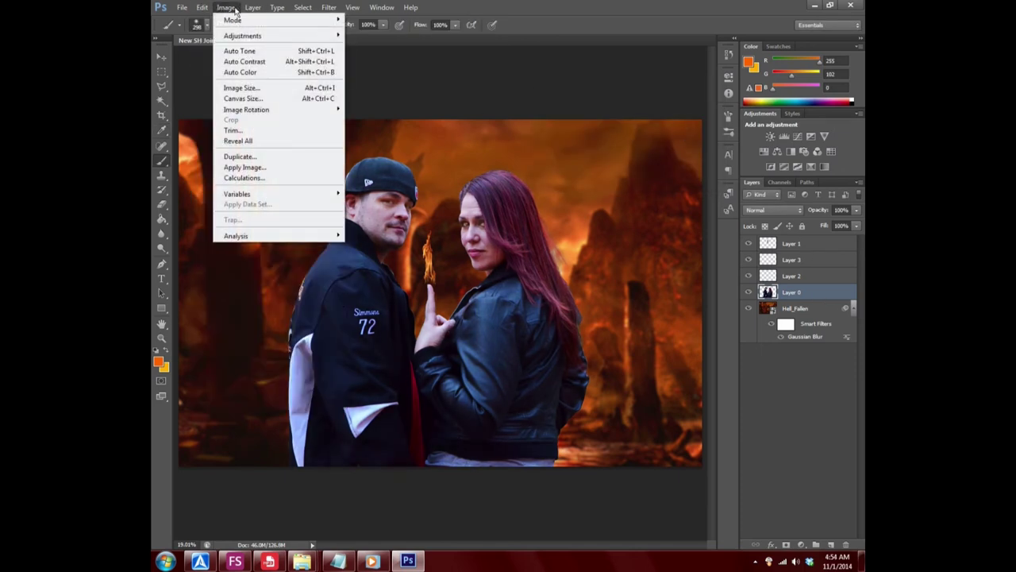
pyautogui.click(248, 47)
pyautogui.click(225, 8)
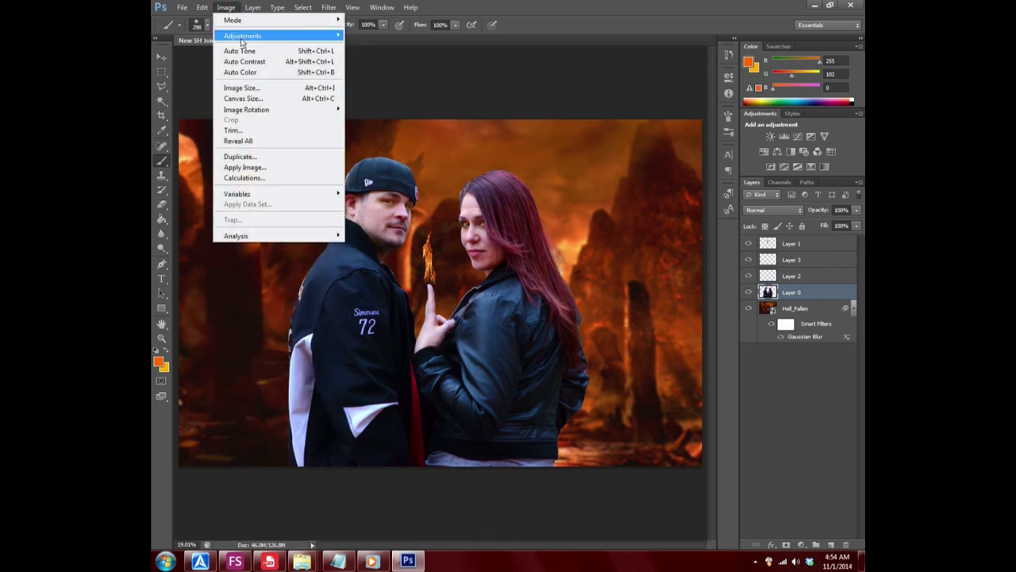
pyautogui.click(245, 69)
pyautogui.click(225, 7)
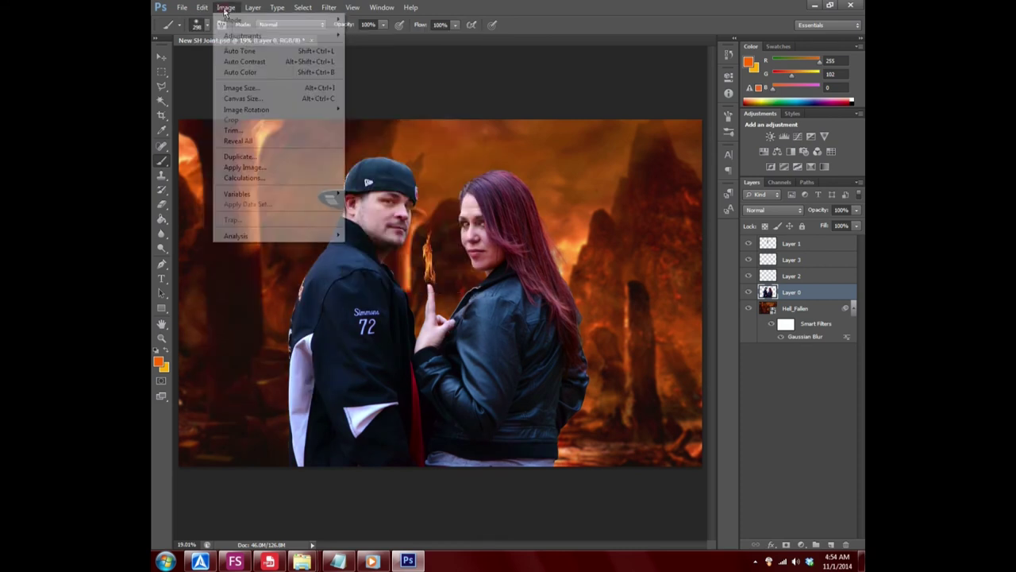
pyautogui.click(247, 70)
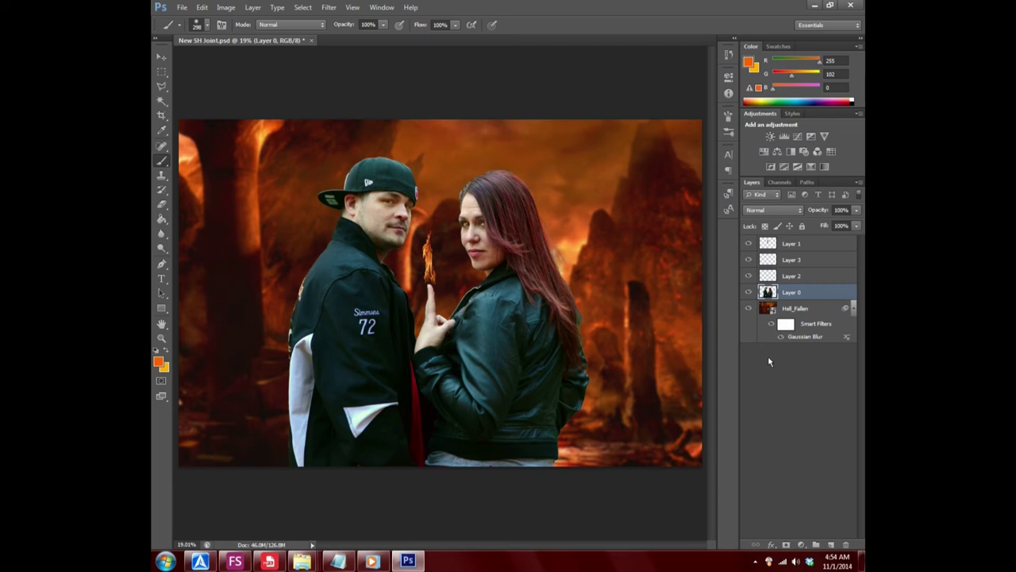
pyautogui.click(276, 8)
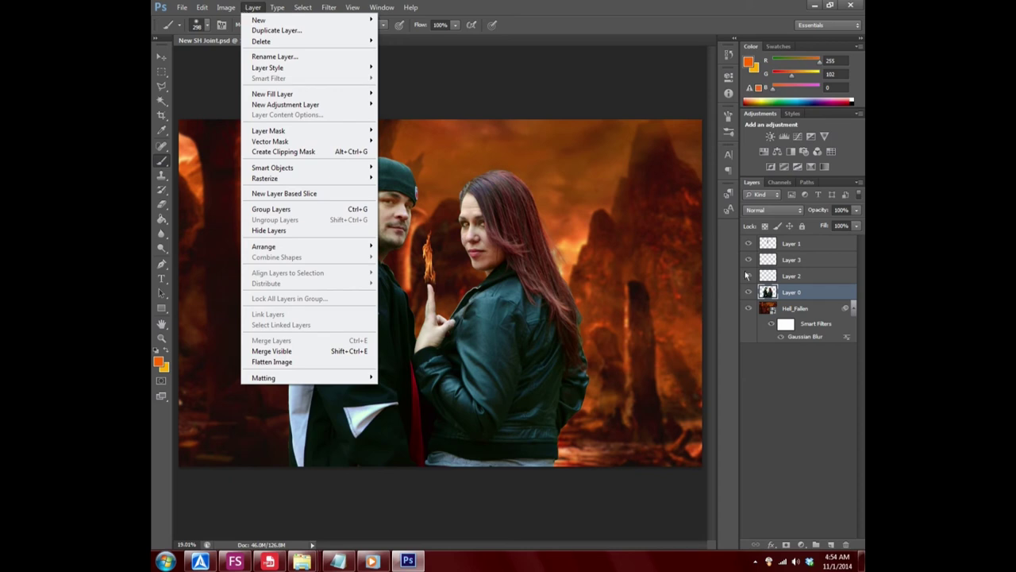
# - Duplicate the couple's Layer 0, creating Layer 0 copy directly above it
pyautogui.click(807, 297)
pyautogui.rightClick(823, 290)
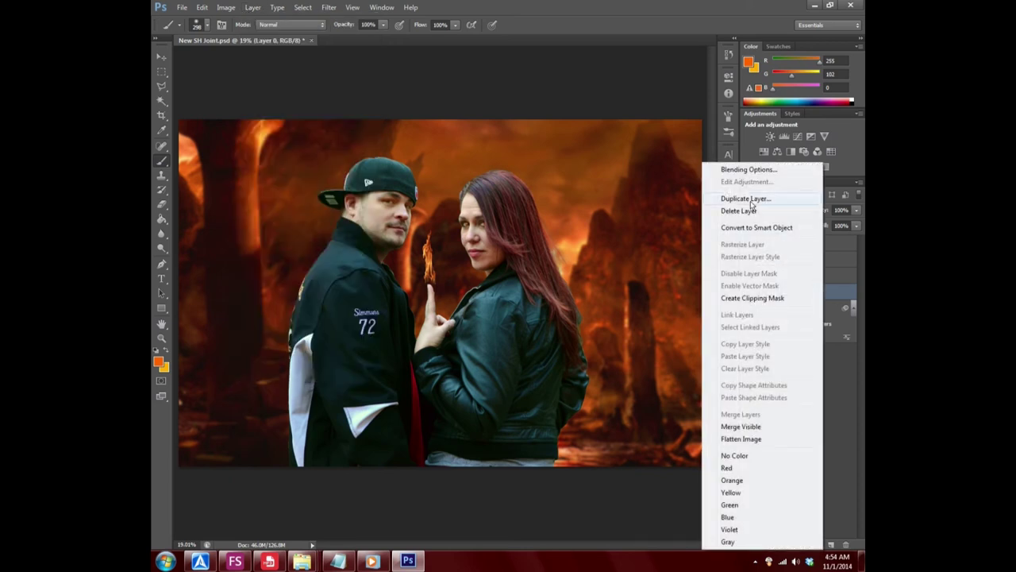
pyautogui.click(742, 200)
pyautogui.click(695, 150)
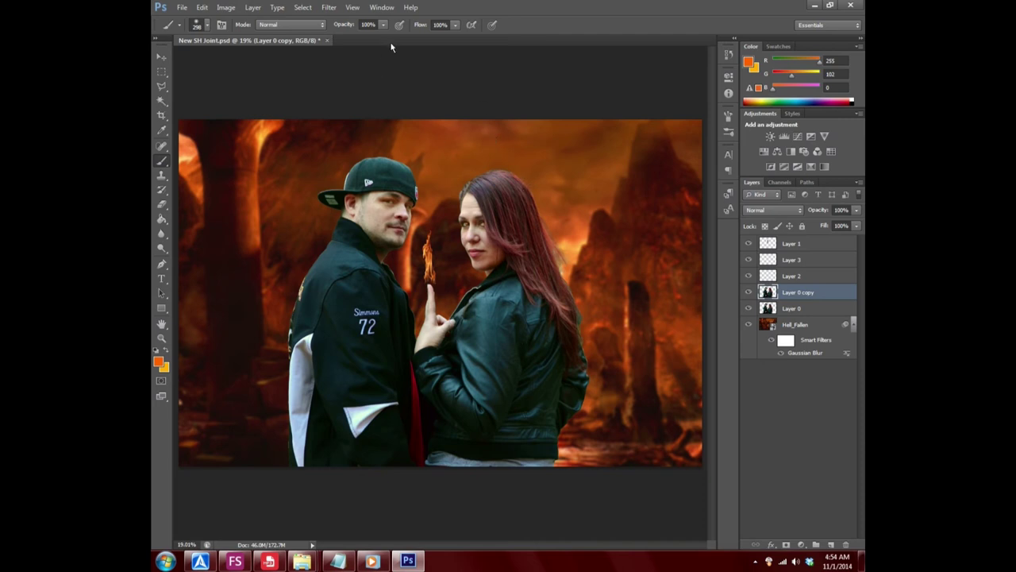
pyautogui.click(327, 8)
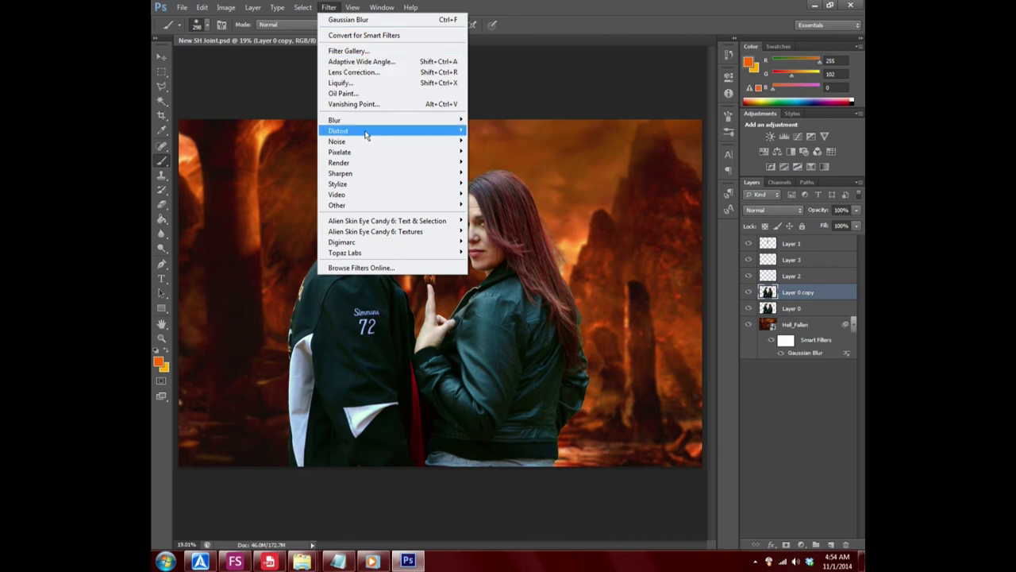
pyautogui.moveTo(389, 162)
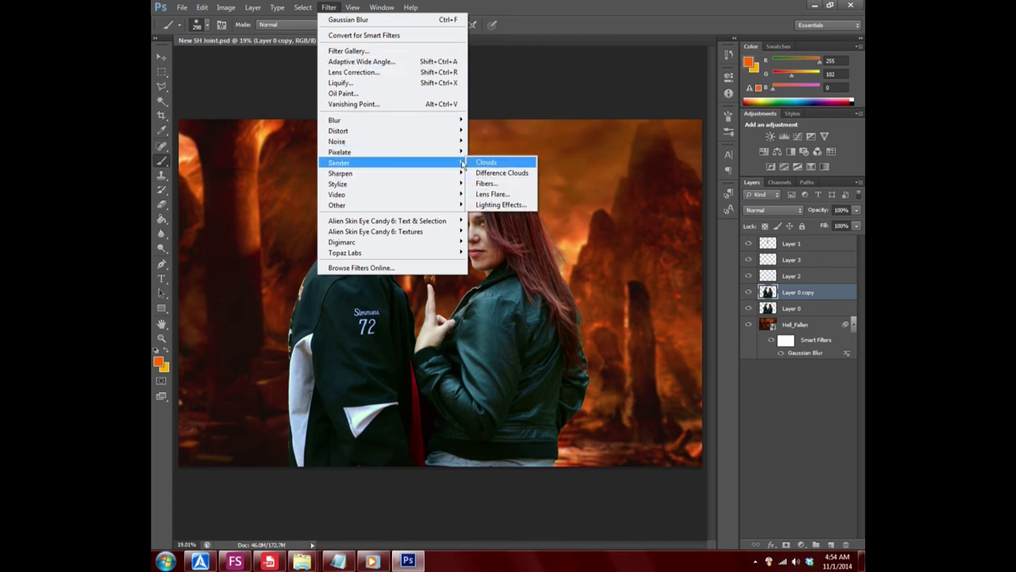
# - Apply Reduce Noise to Layer 0 copy, previewing the couple's faces at 25%
pyautogui.moveTo(337, 141)
pyautogui.click(495, 184)
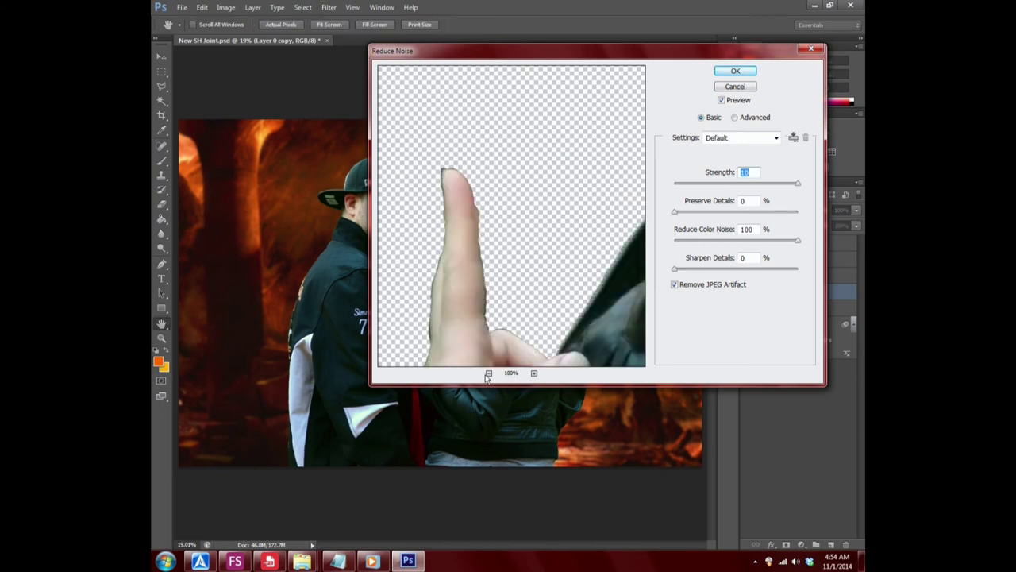
pyautogui.click(488, 373)
pyautogui.click(488, 372)
pyautogui.moveTo(579, 204); pyautogui.dragTo(559, 238)
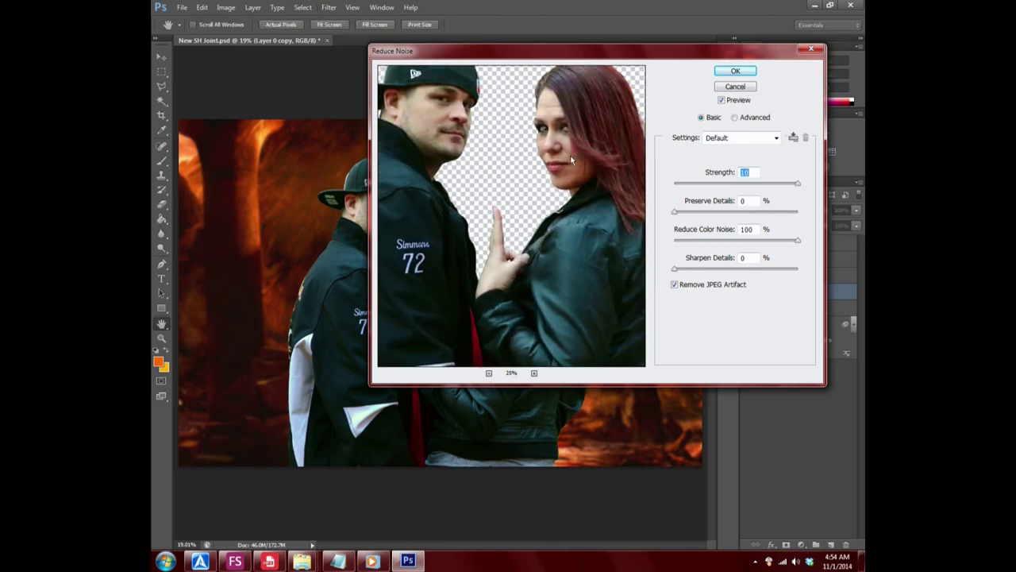
pyautogui.click(736, 72)
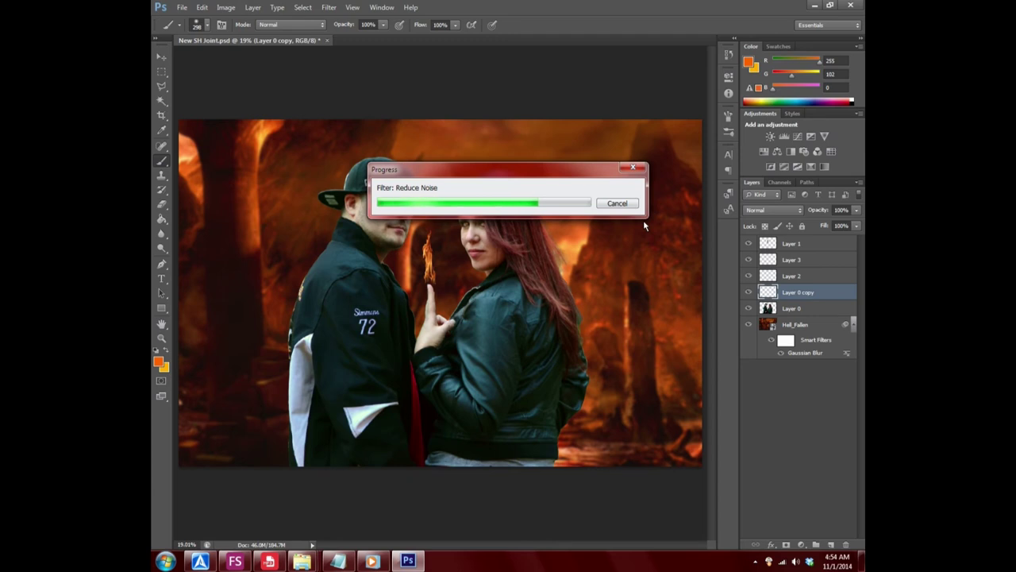
# - Reapply Reduce Noise to Layer 0 copy several more times, finishing with Ctrl+F
pyautogui.click(302, 7)
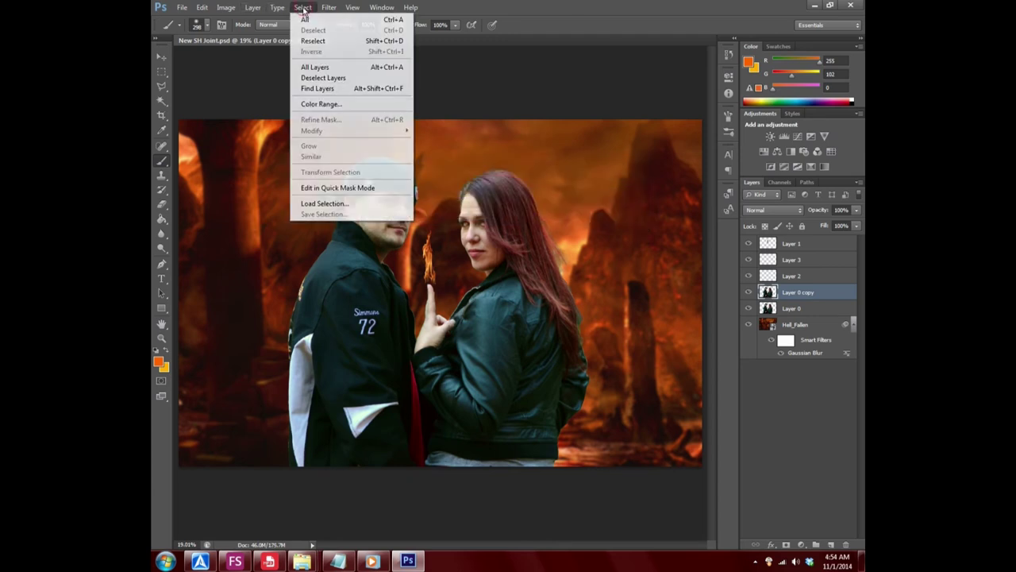
pyautogui.click(338, 17)
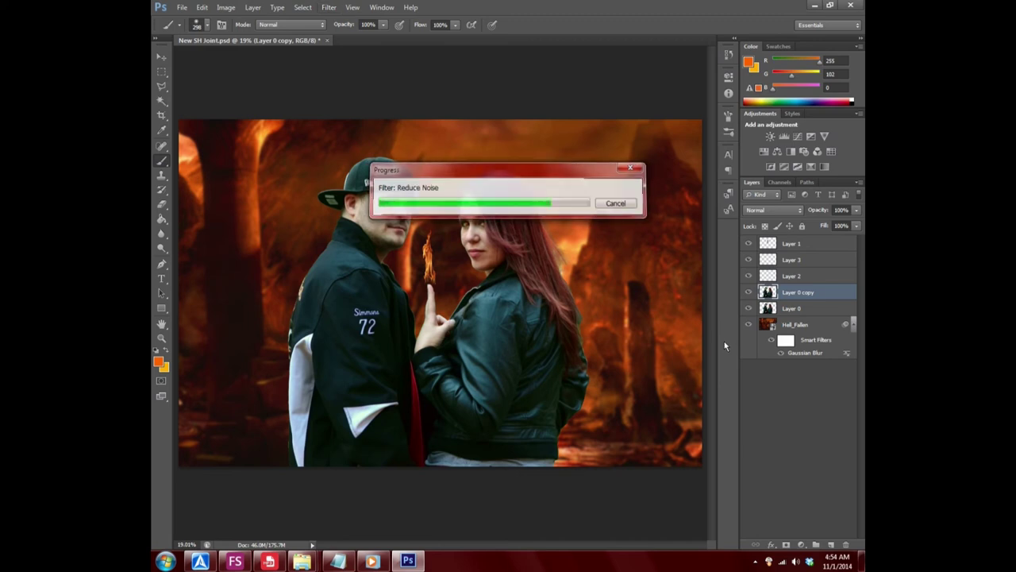
pyautogui.click(328, 7)
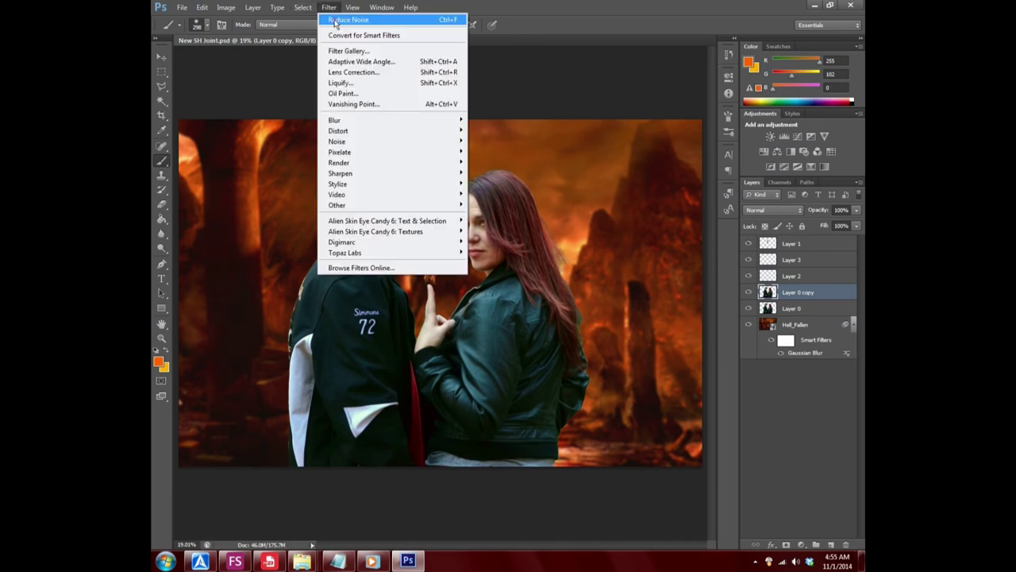
pyautogui.click(339, 18)
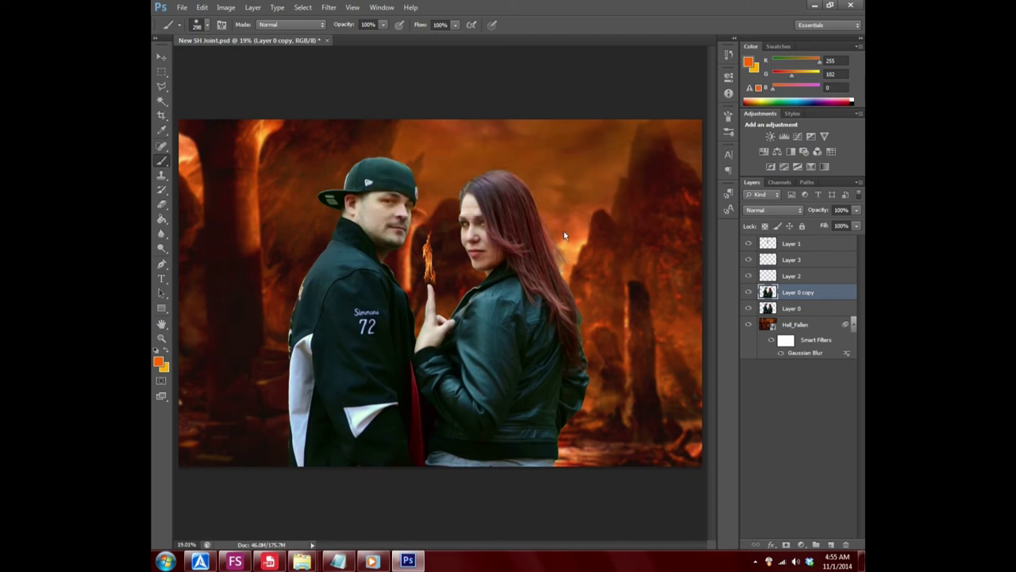
pyautogui.click(329, 8)
pyautogui.click(336, 20)
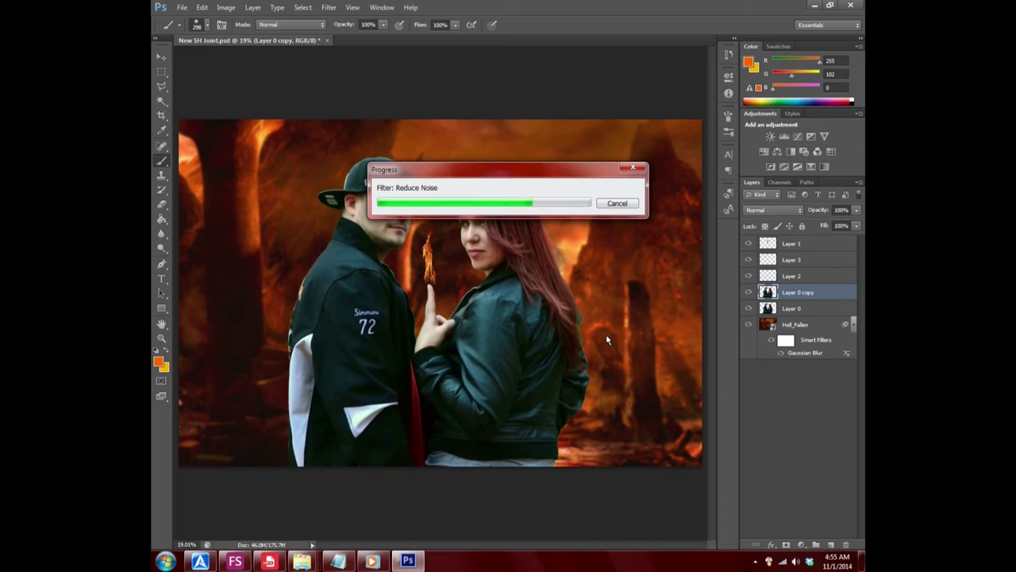
pyautogui.click(328, 7)
pyautogui.press('Escape')
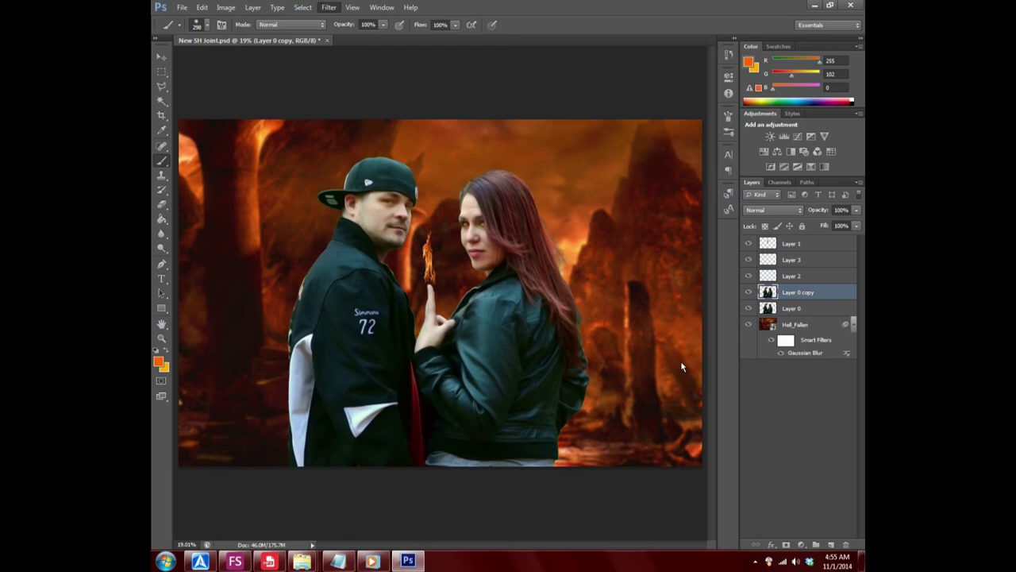
pyautogui.hotkey('ctrl', 'f')
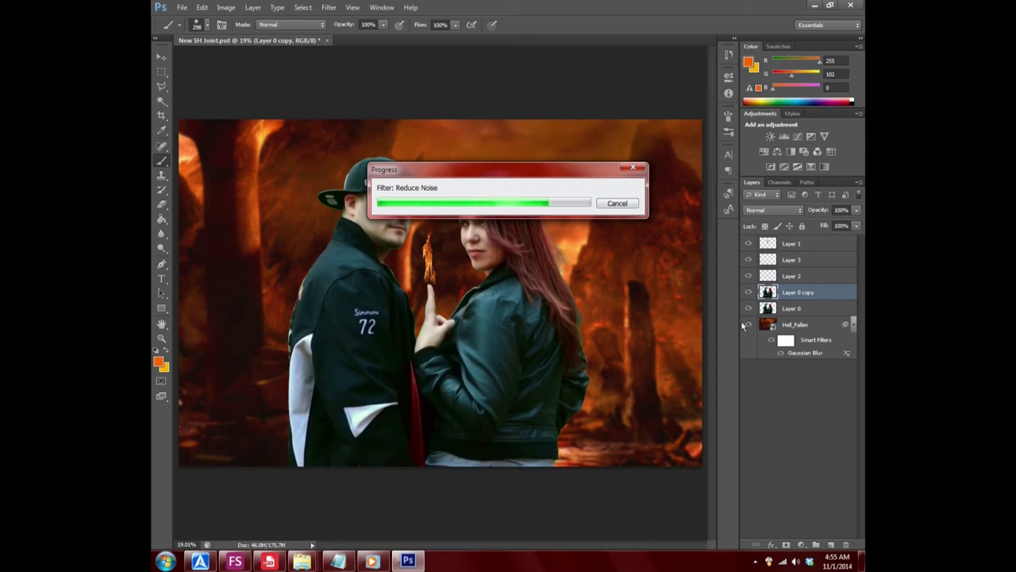
# - Apply Smart Sharpen at 500% amount and 2.0 px radius to Layer 0 copy
pyautogui.click(329, 7)
pyautogui.moveTo(389, 173)
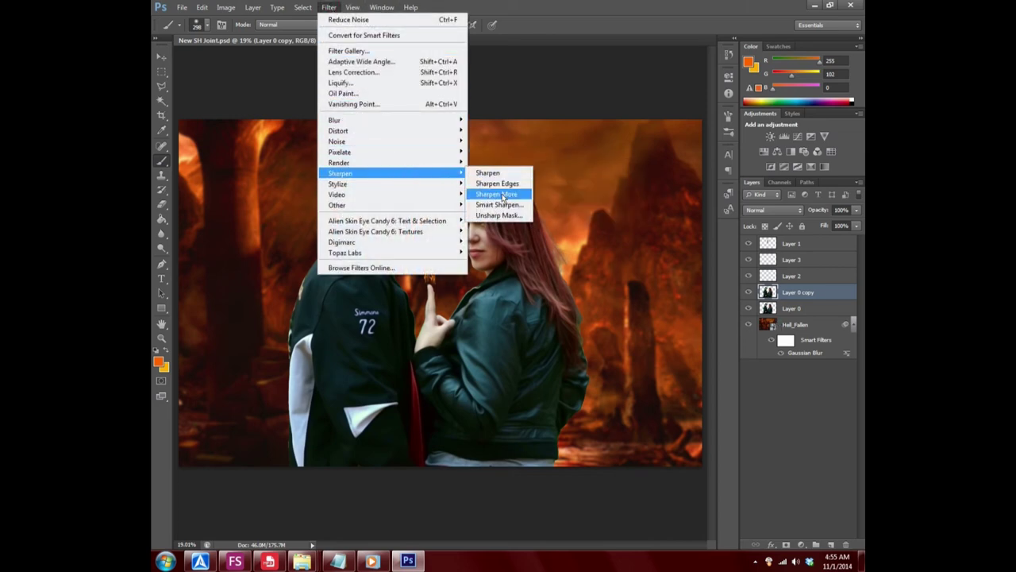
pyautogui.click(509, 206)
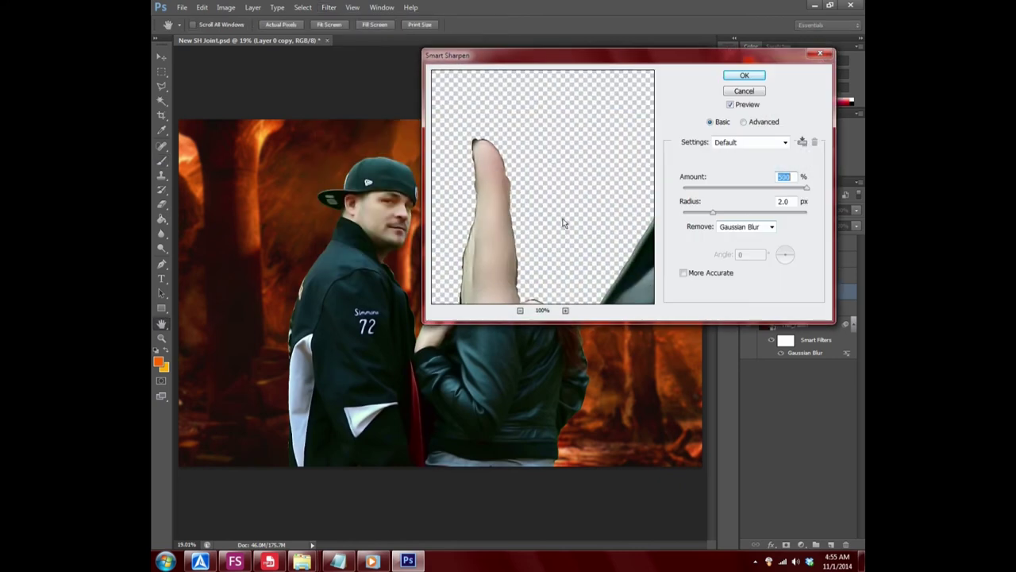
pyautogui.moveTo(563, 220)
pyautogui.mouseDown()
pyautogui.moveTo(526, 150)
pyautogui.moveTo(556, 203)
pyautogui.moveTo(511, 285)
pyautogui.moveTo(639, 215)
pyautogui.moveTo(555, 205)
pyautogui.mouseUp()
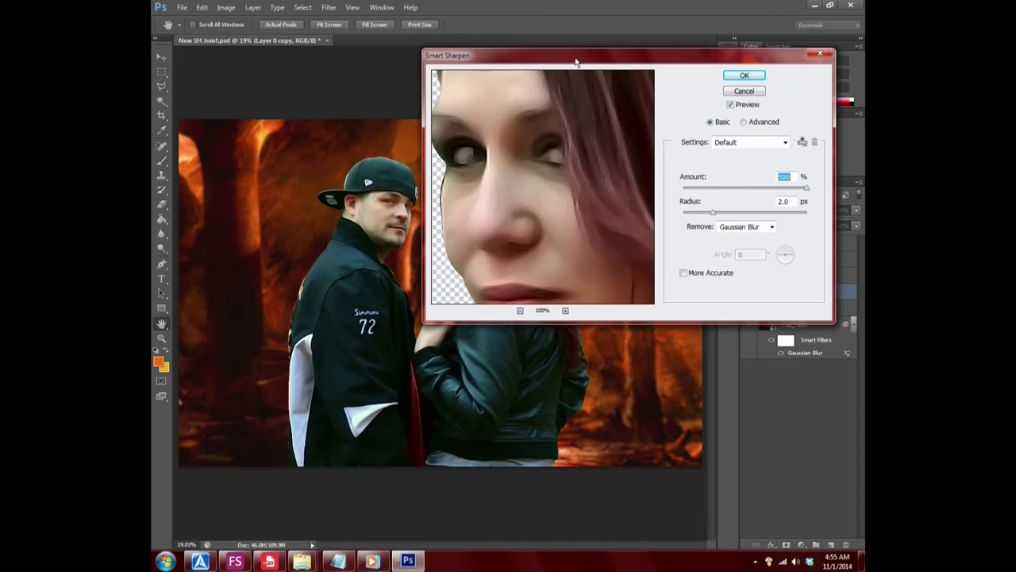
pyautogui.moveTo(575, 61); pyautogui.dragTo(521, 73)
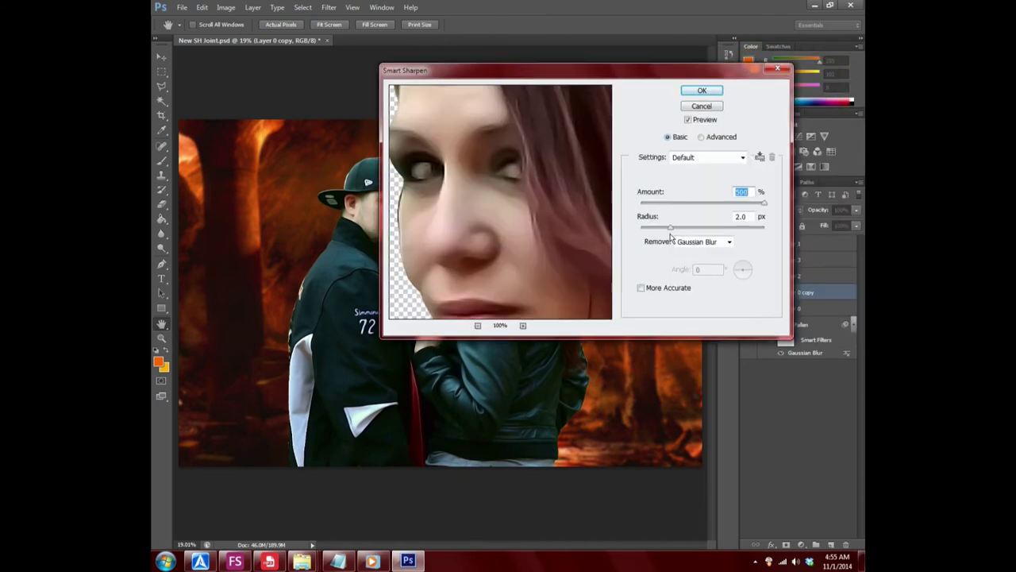
pyautogui.moveTo(599, 73)
pyautogui.mouseDown()
pyautogui.moveTo(788, 87)
pyautogui.moveTo(564, 72)
pyautogui.mouseUp()
pyautogui.click(673, 82)
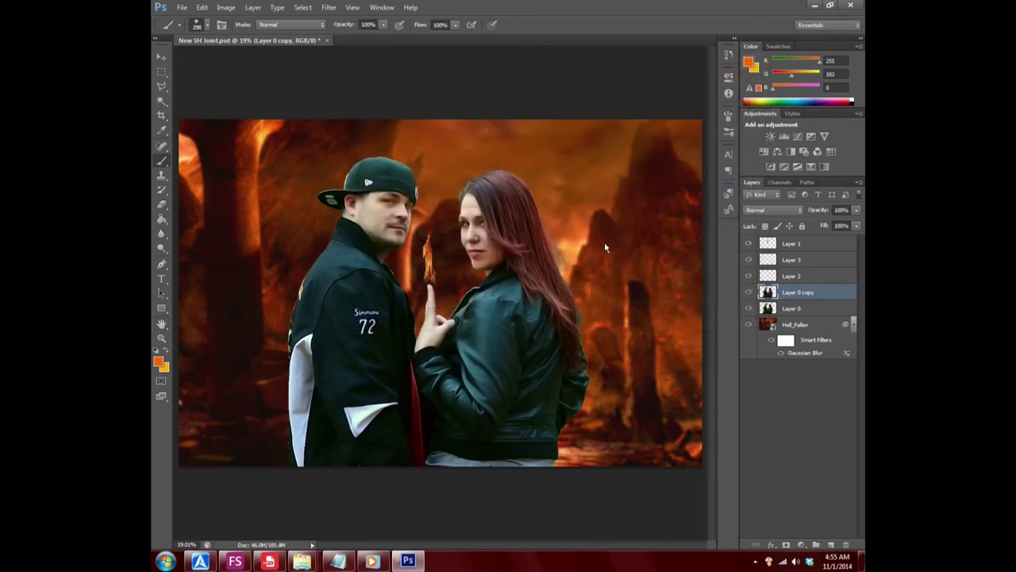
# - Zoom in to inspect the sharpened couple, then zoom back out to 16.7%
pyautogui.click(161, 338)
pyautogui.click(446, 241)
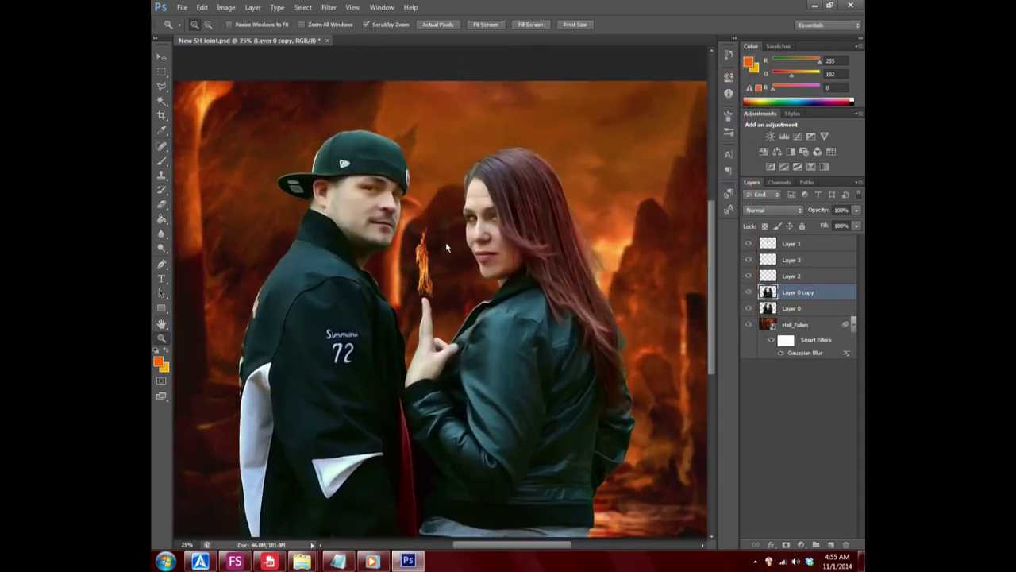
pyautogui.click(445, 241)
pyautogui.rightClick(449, 236)
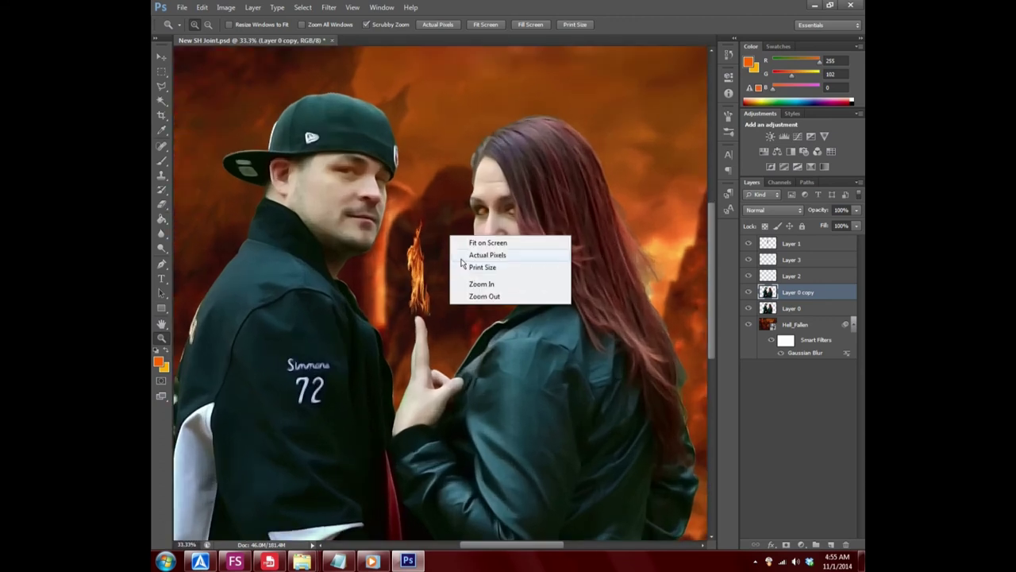
pyautogui.click(484, 296)
pyautogui.rightClick(466, 270)
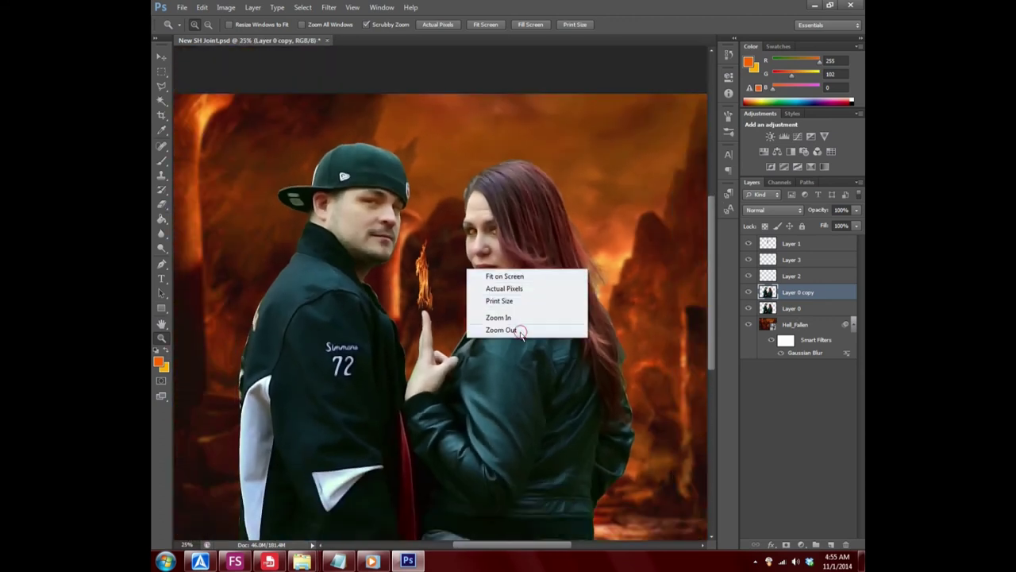
pyautogui.click(517, 332)
pyautogui.click(253, 8)
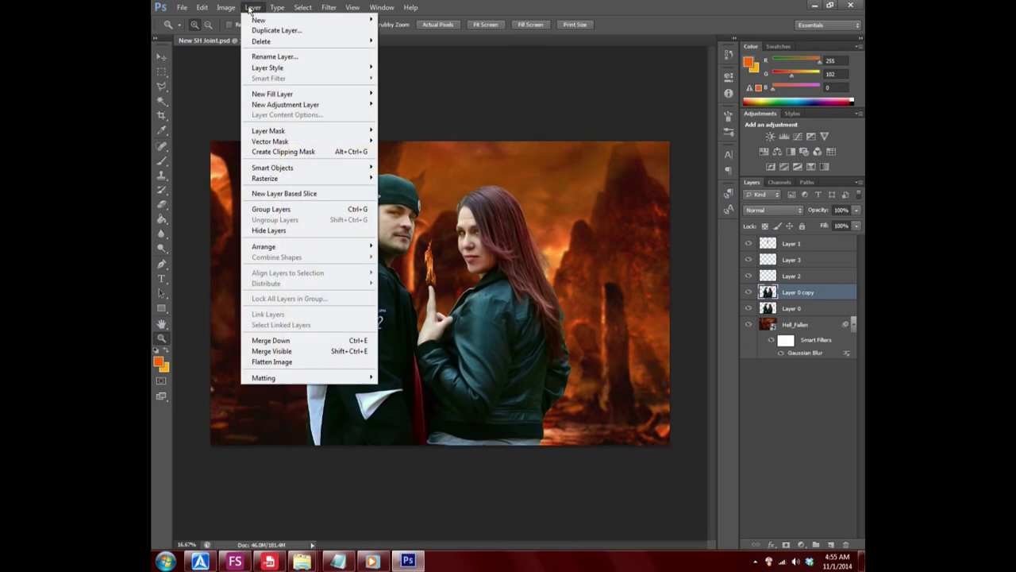
# - Reapply the same Smart Sharpen to the Hell_Fallen layer as a smart filter
pyautogui.click(830, 322)
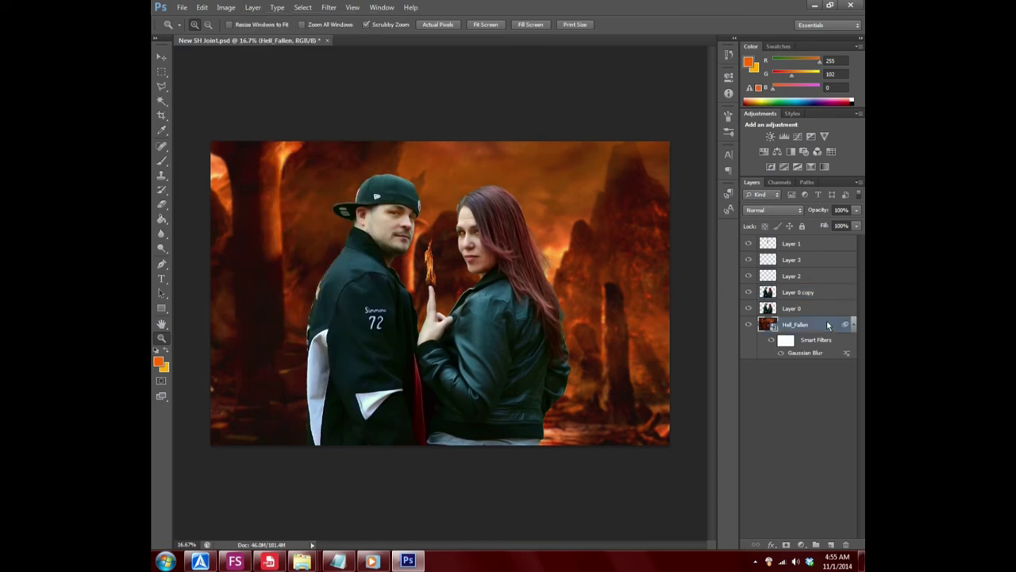
pyautogui.click(328, 7)
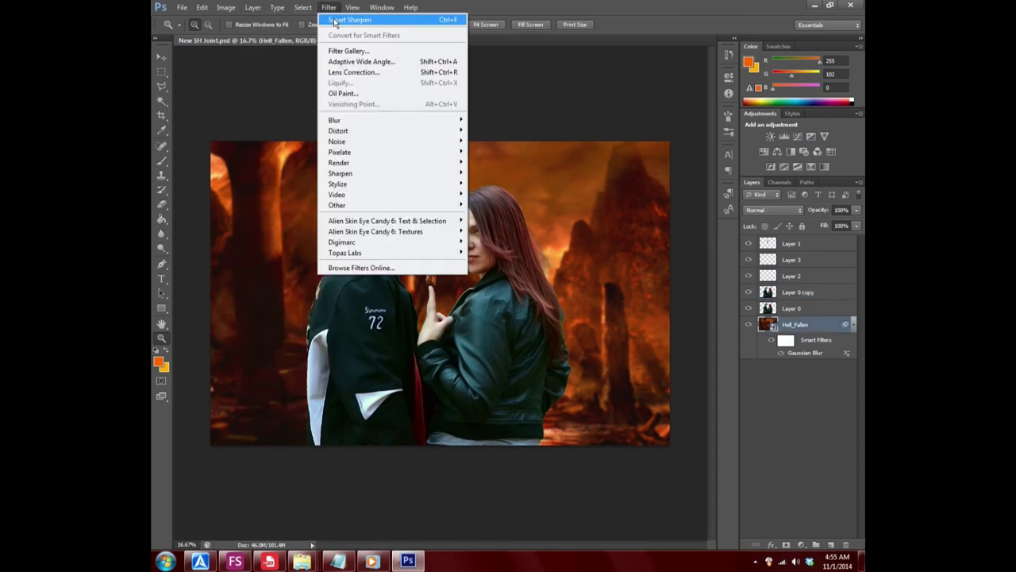
pyautogui.click(333, 20)
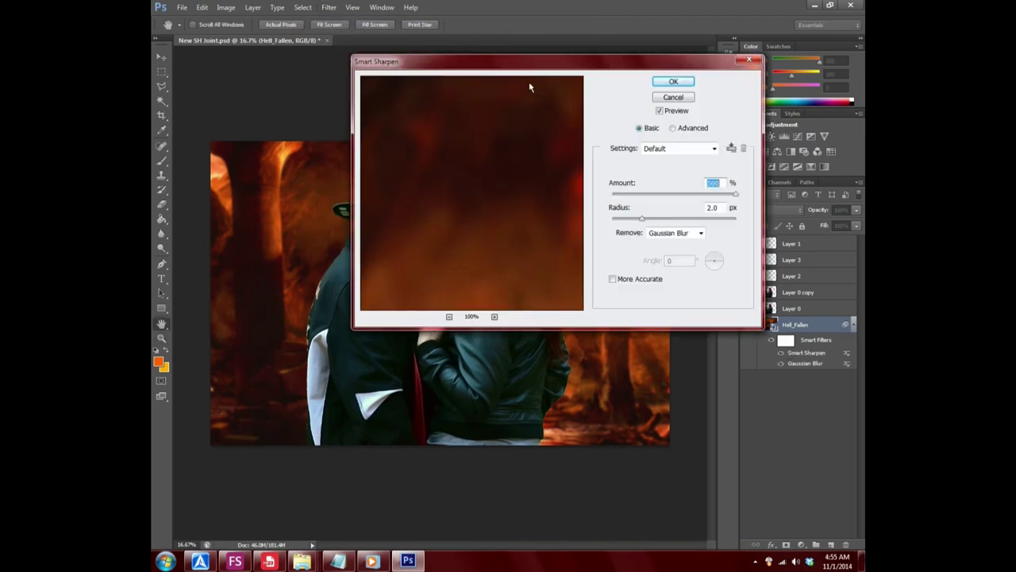
pyautogui.click(673, 83)
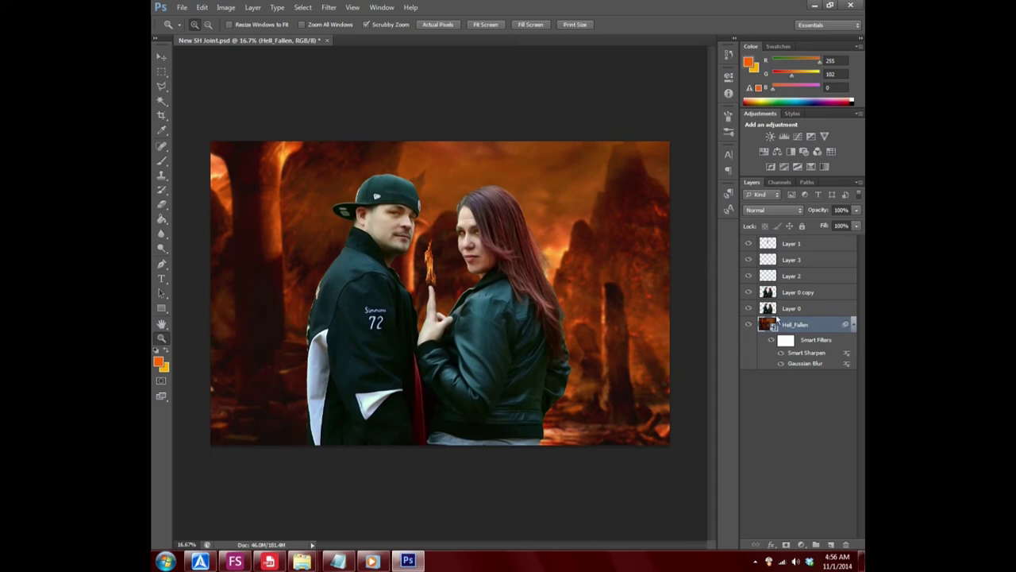
pyautogui.click(824, 292)
# - Apply Selective Color to Layer 0 copy, adding black to Blacks, Whites left near zero
pyautogui.click(226, 7)
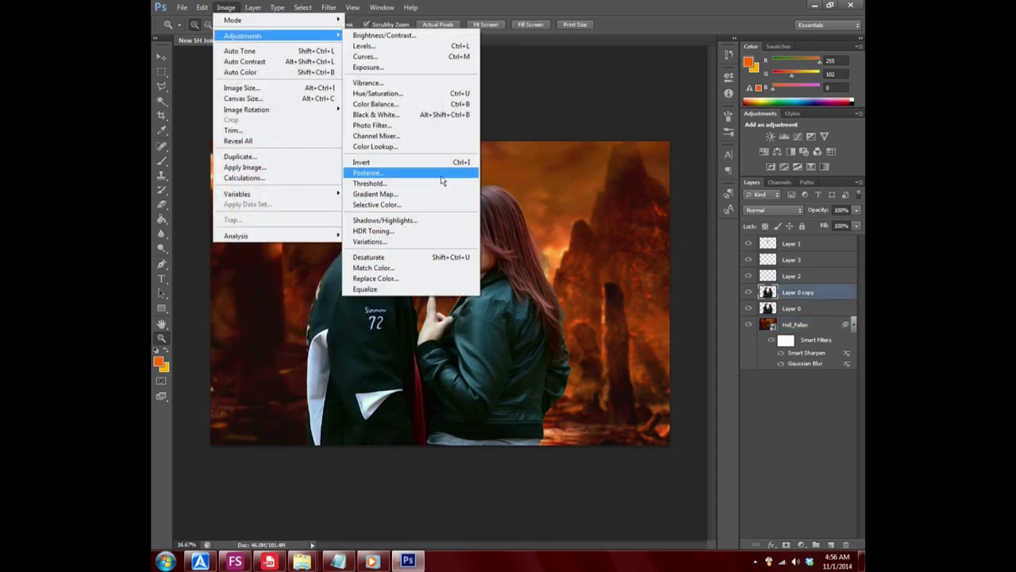
pyautogui.moveTo(243, 36)
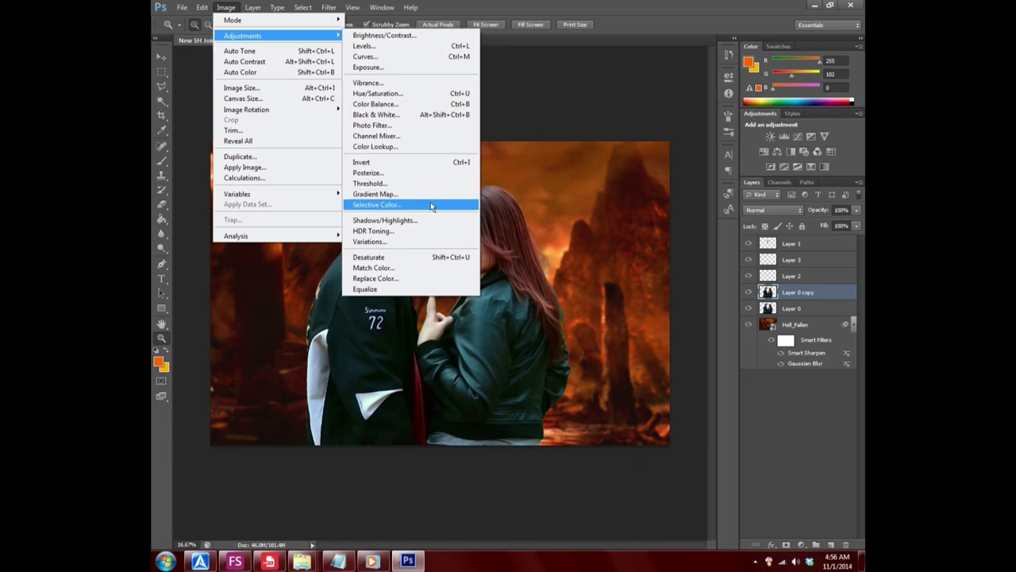
pyautogui.click(431, 204)
pyautogui.click(706, 177)
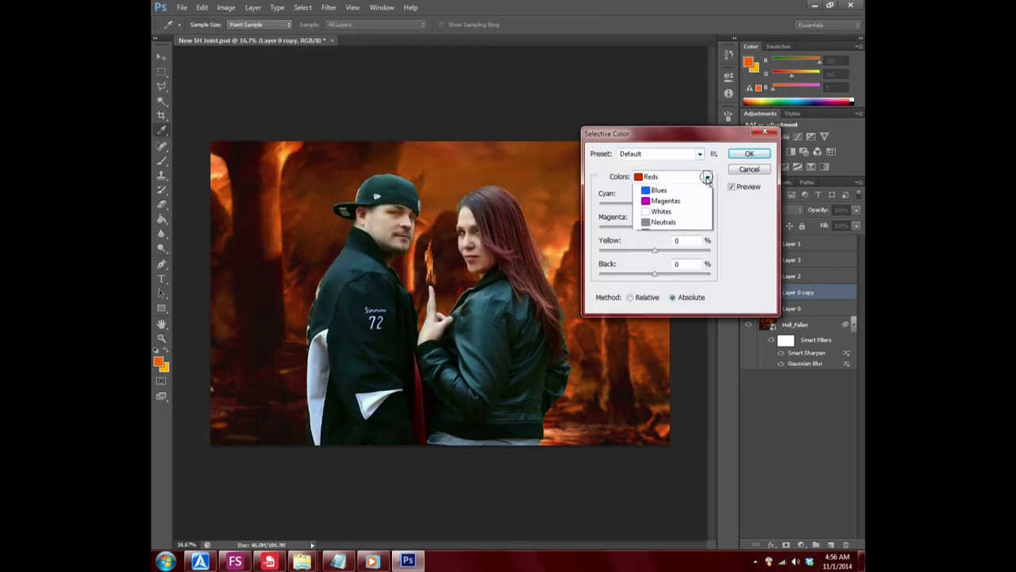
pyautogui.click(661, 275)
pyautogui.moveTo(655, 276); pyautogui.dragTo(661, 280)
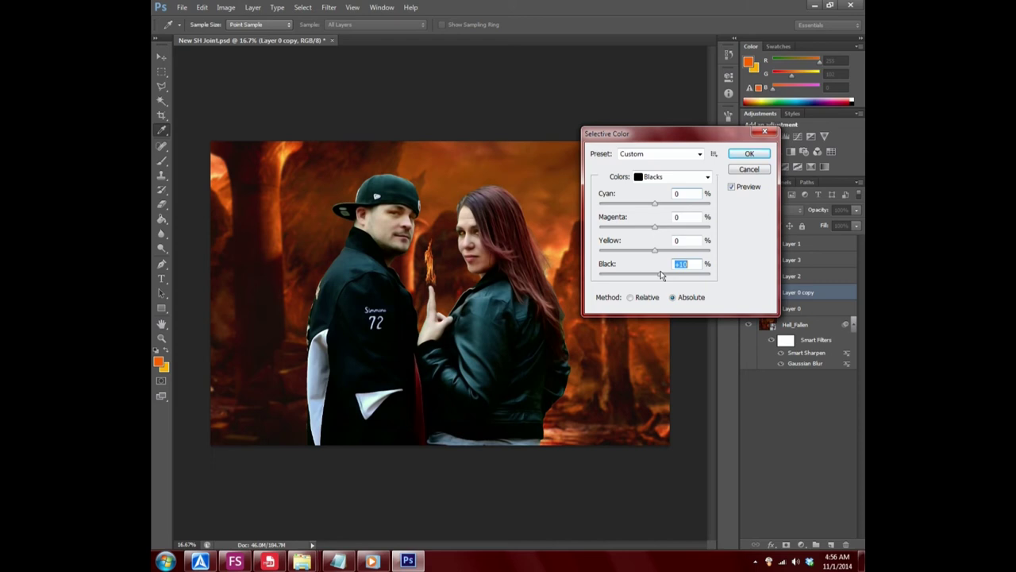
pyautogui.click(702, 176)
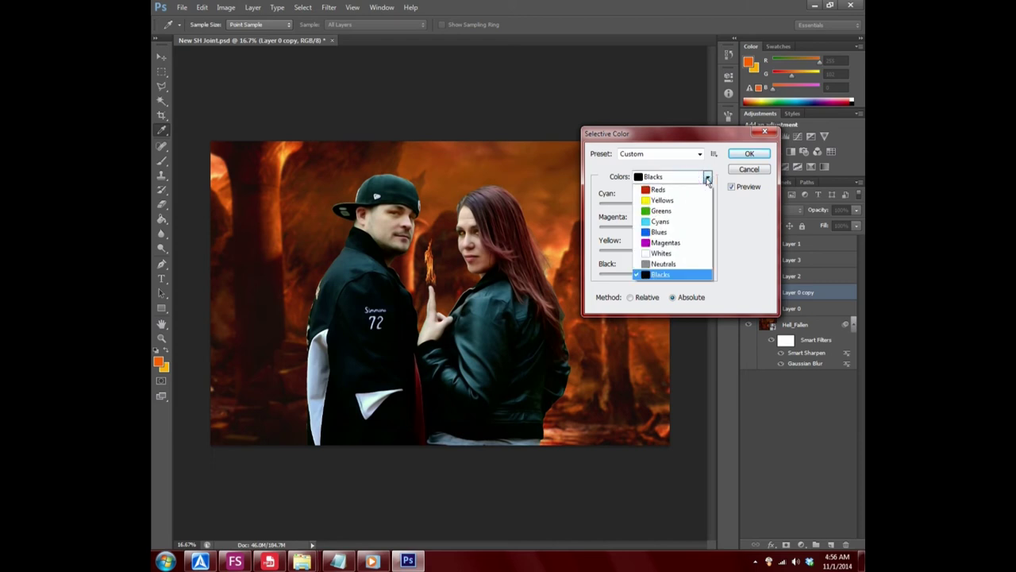
pyautogui.click(667, 259)
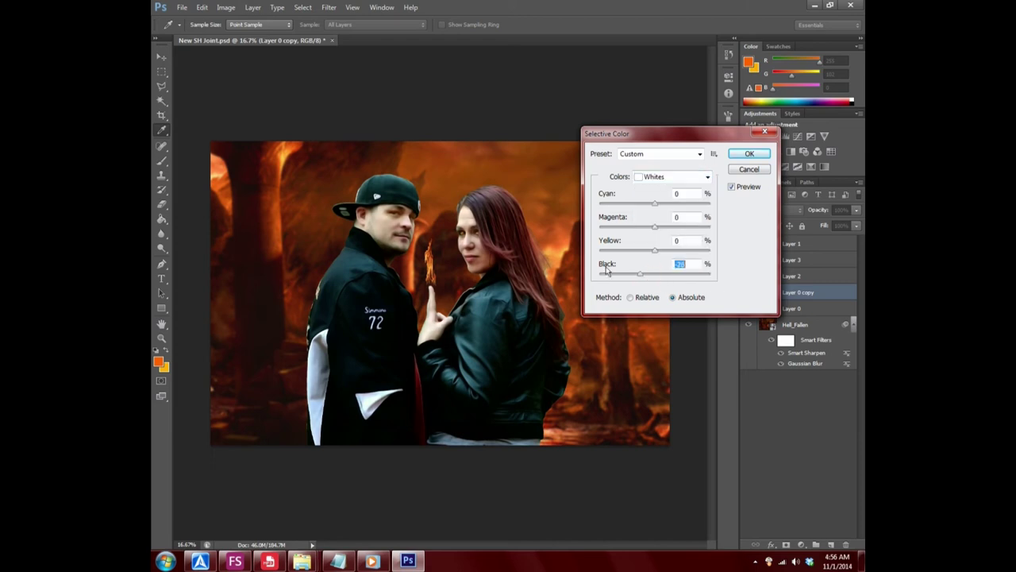
pyautogui.moveTo(603, 272); pyautogui.dragTo(796, 297)
pyautogui.moveTo(701, 274); pyautogui.dragTo(649, 277)
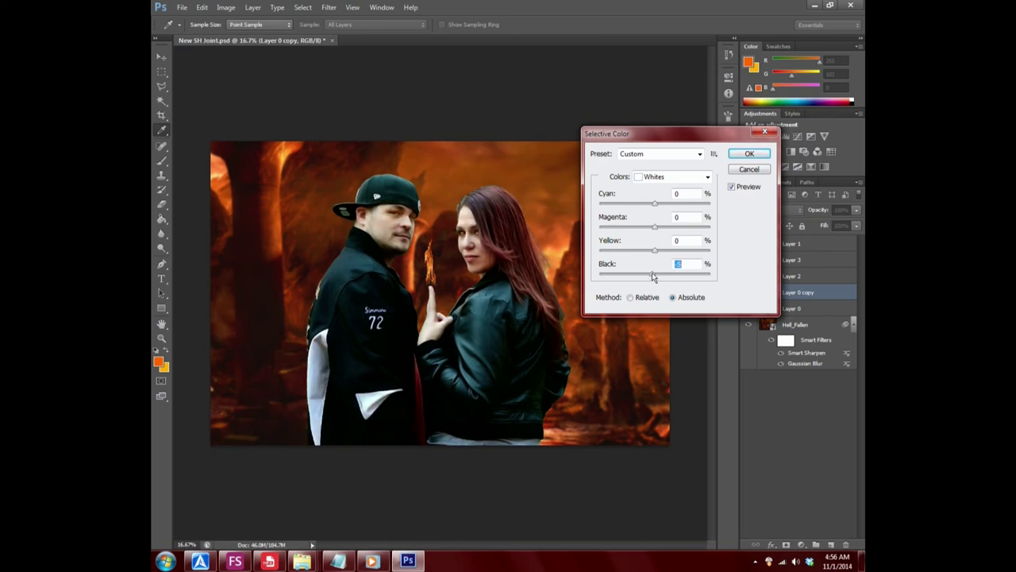
pyautogui.click(748, 153)
pyautogui.press('z')
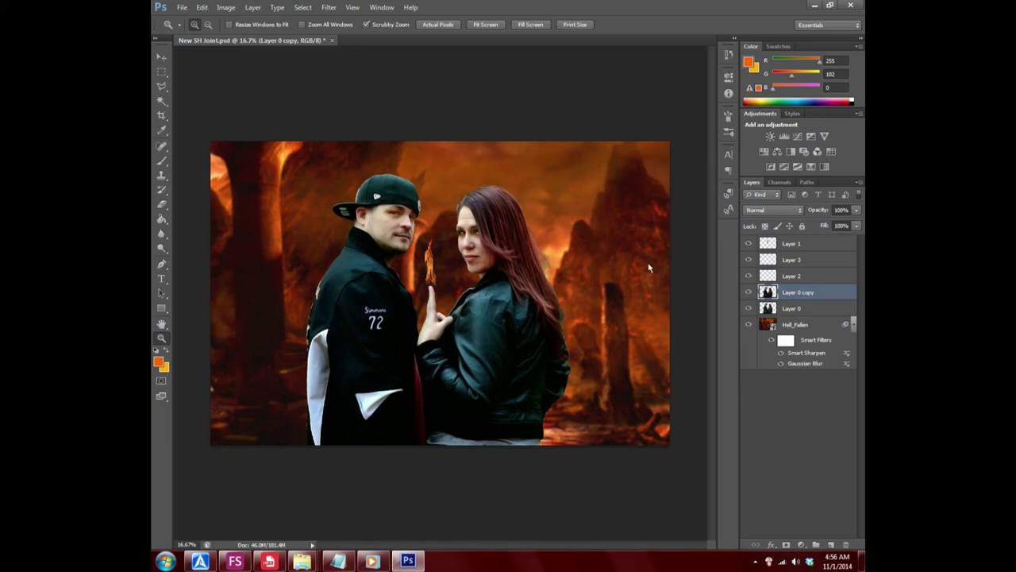
pyautogui.click(469, 258)
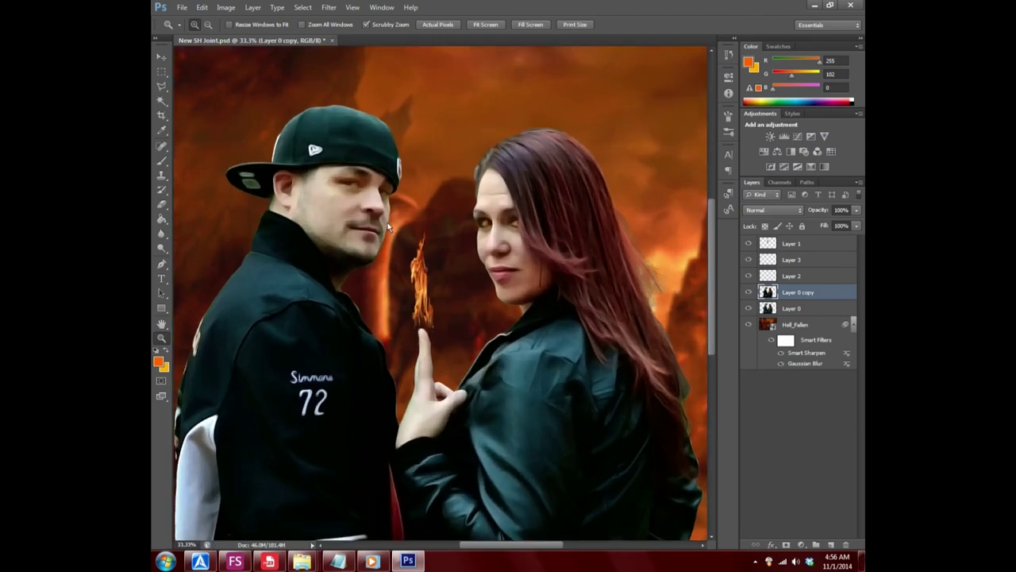
pyautogui.rightClick(388, 222)
pyautogui.click(438, 277)
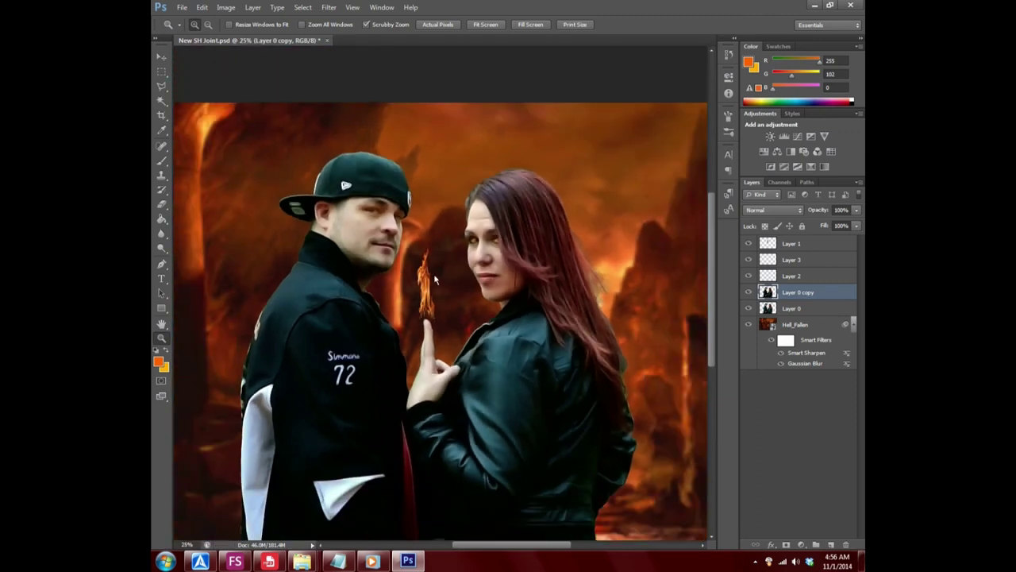
pyautogui.rightClick(432, 269)
pyautogui.click(464, 332)
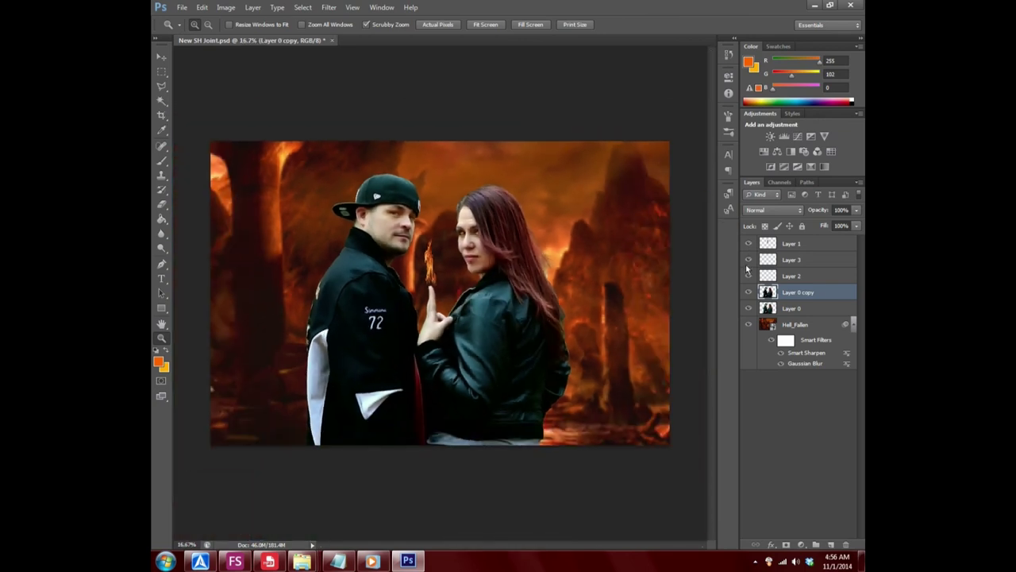
pyautogui.click(748, 261)
pyautogui.click(748, 262)
pyautogui.click(748, 262)
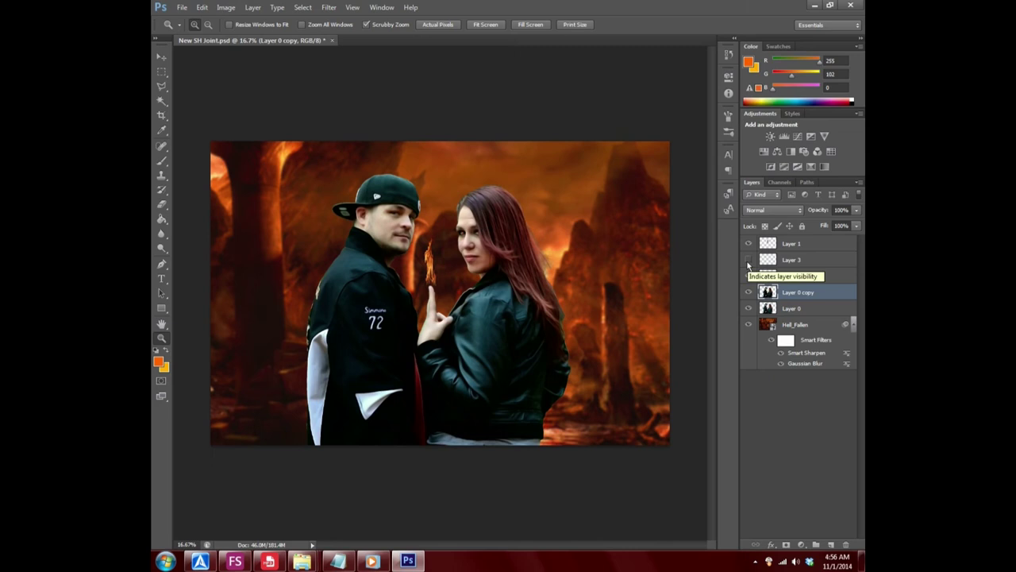
pyautogui.click(812, 261)
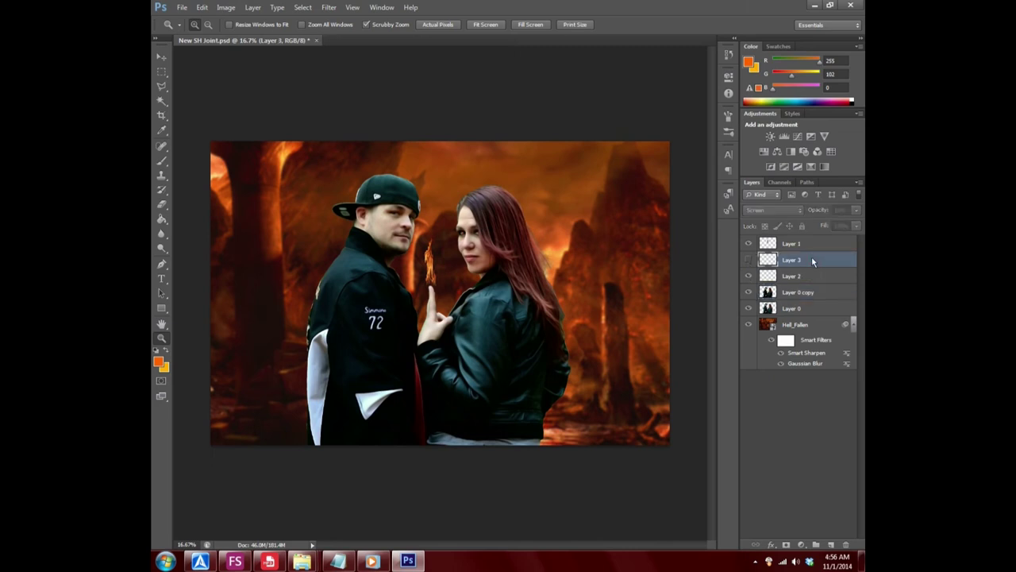
pyautogui.press('Delete')
pyautogui.click(424, 208)
pyautogui.click(423, 208)
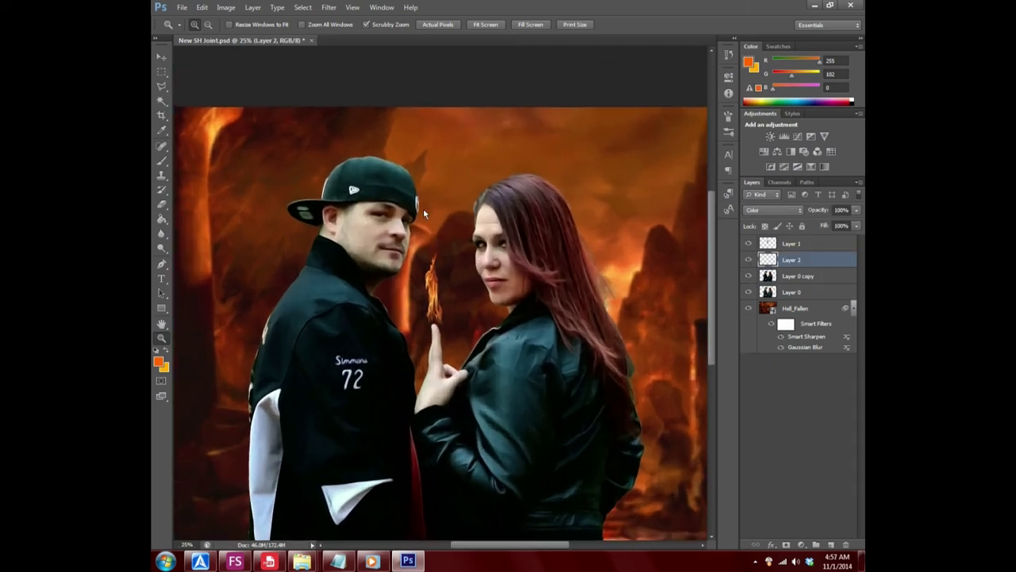
pyautogui.click(388, 228)
pyautogui.click(389, 228)
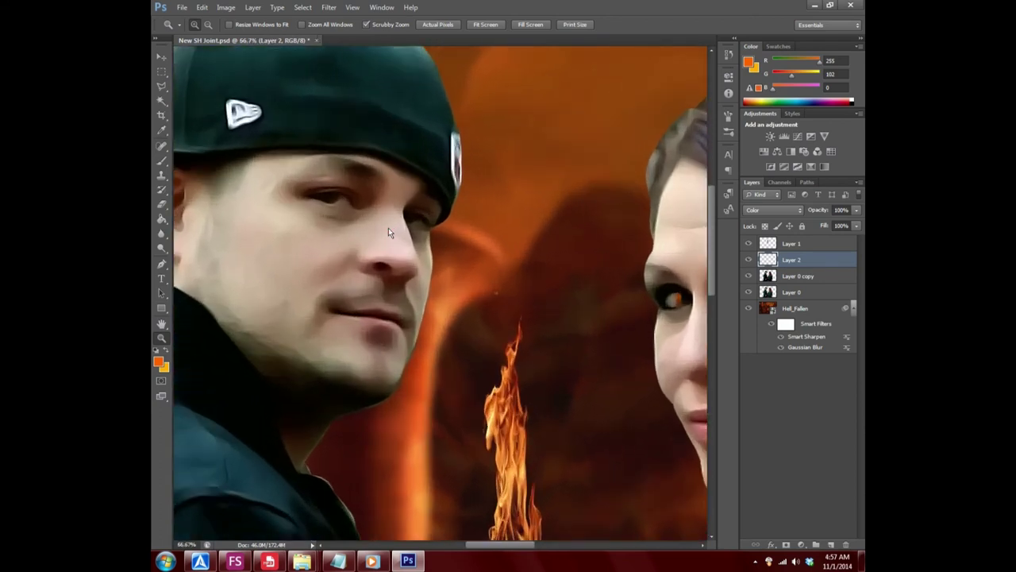
pyautogui.rightClick(454, 229)
pyautogui.click(490, 289)
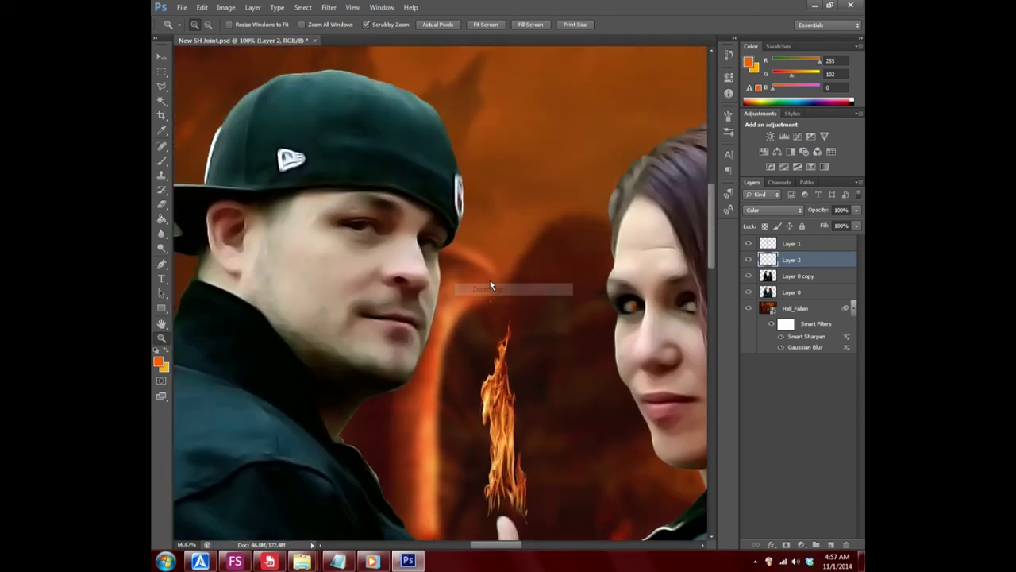
pyautogui.rightClick(490, 277)
pyautogui.click(532, 338)
pyautogui.rightClick(571, 293)
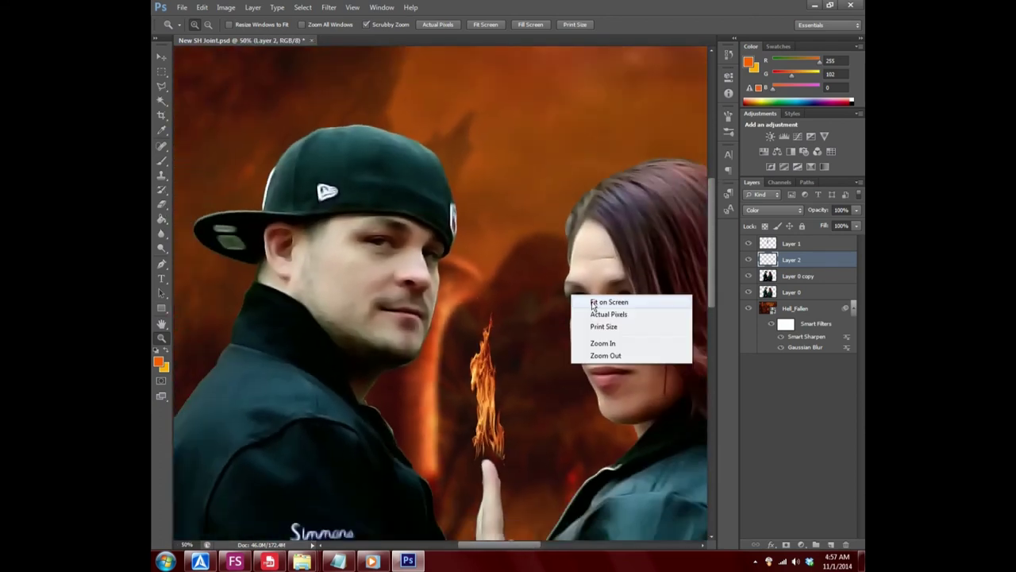
pyautogui.click(599, 298)
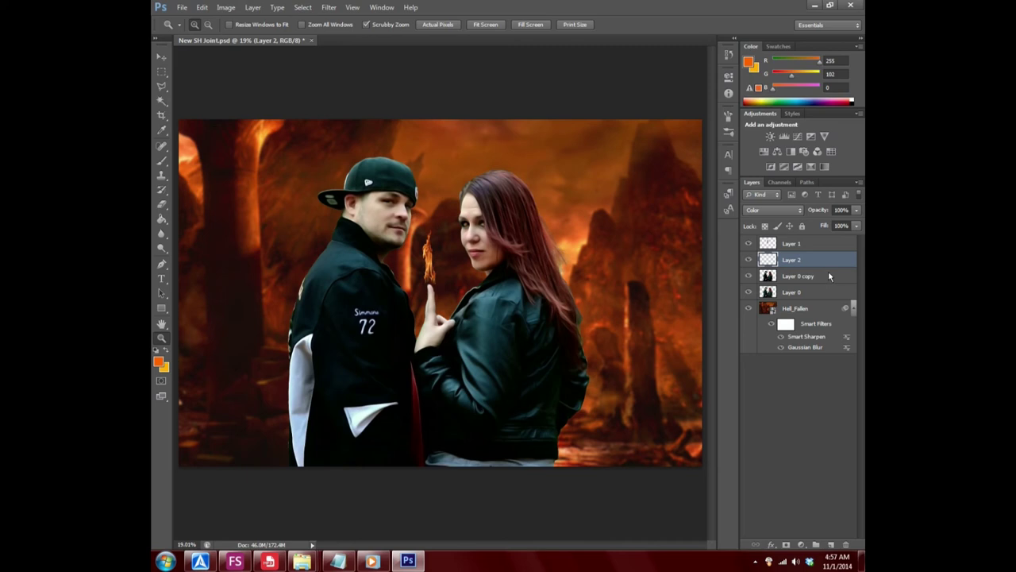
# - Step backward through history to the state where hidden Layer 3 still exists
pyautogui.click(203, 8)
pyautogui.click(226, 38)
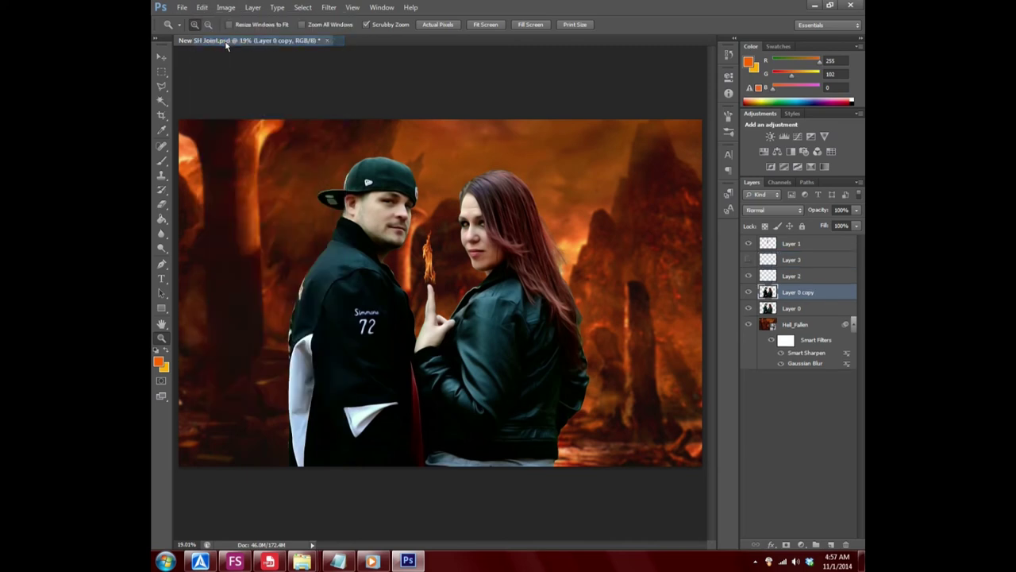
pyautogui.click(202, 8)
pyautogui.click(226, 38)
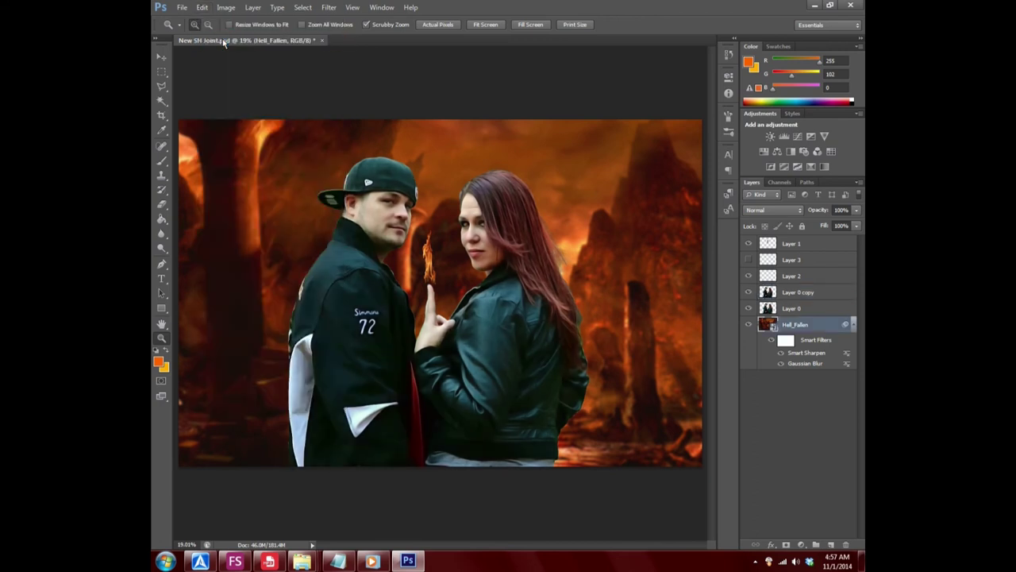
pyautogui.click(202, 8)
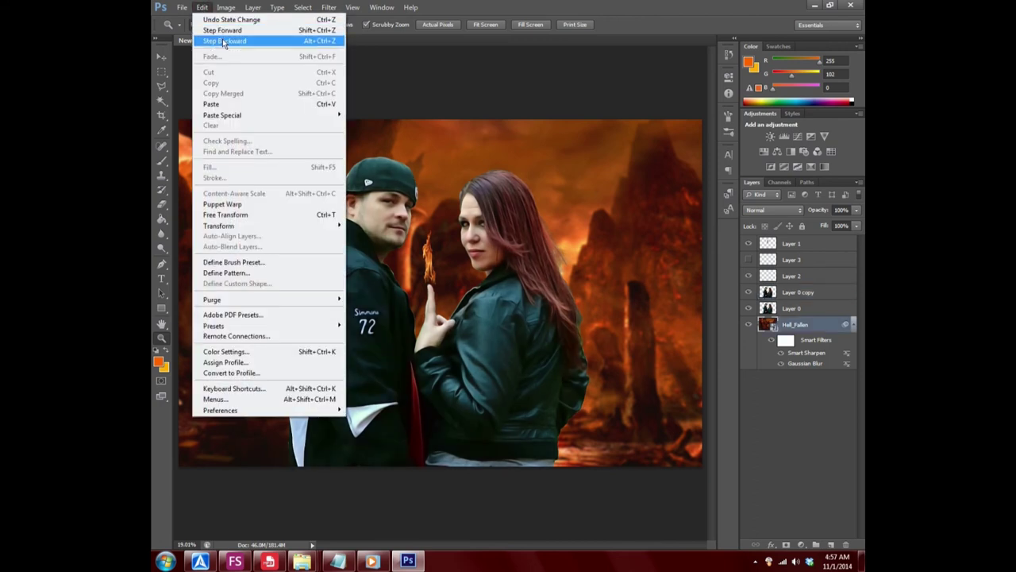
pyautogui.click(224, 40)
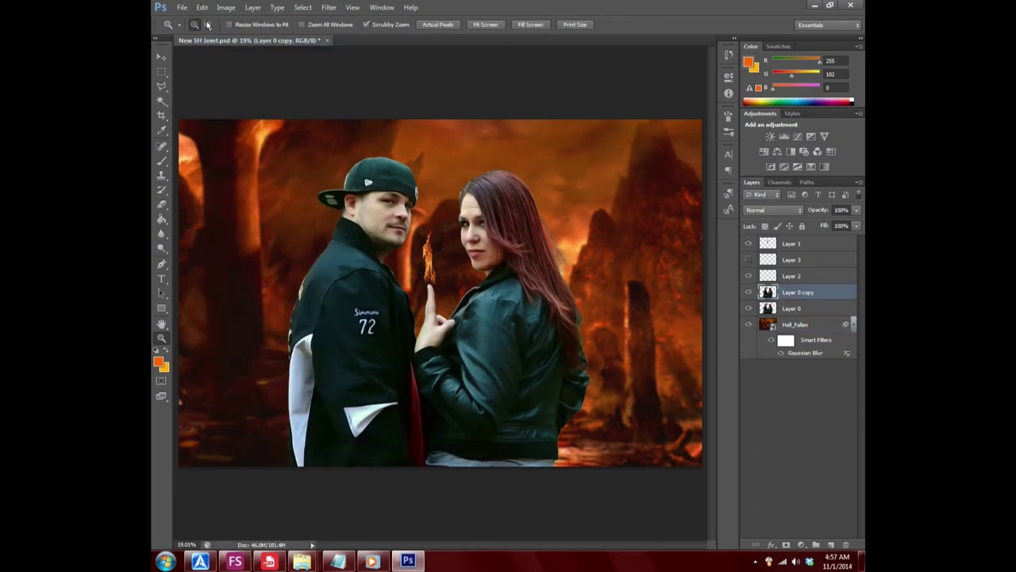
pyautogui.click(203, 9)
pyautogui.click(224, 41)
pyautogui.click(203, 8)
# - Step forward once to restore Smart Sharpen on Hell_Fallen, then select Layer 0 copy
pyautogui.click(203, 7)
pyautogui.click(203, 7)
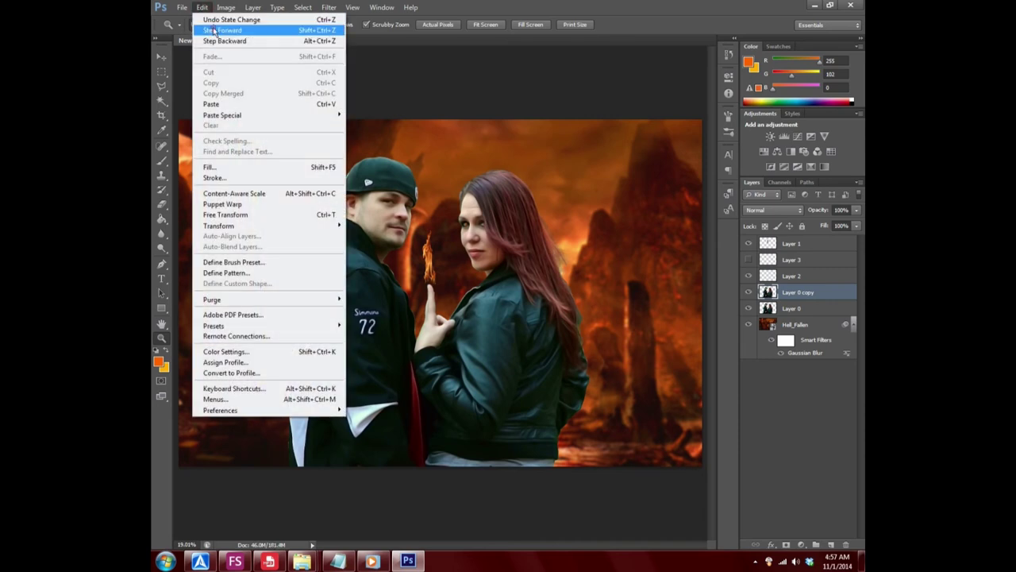
pyautogui.click(222, 29)
pyautogui.click(730, 55)
pyautogui.click(728, 57)
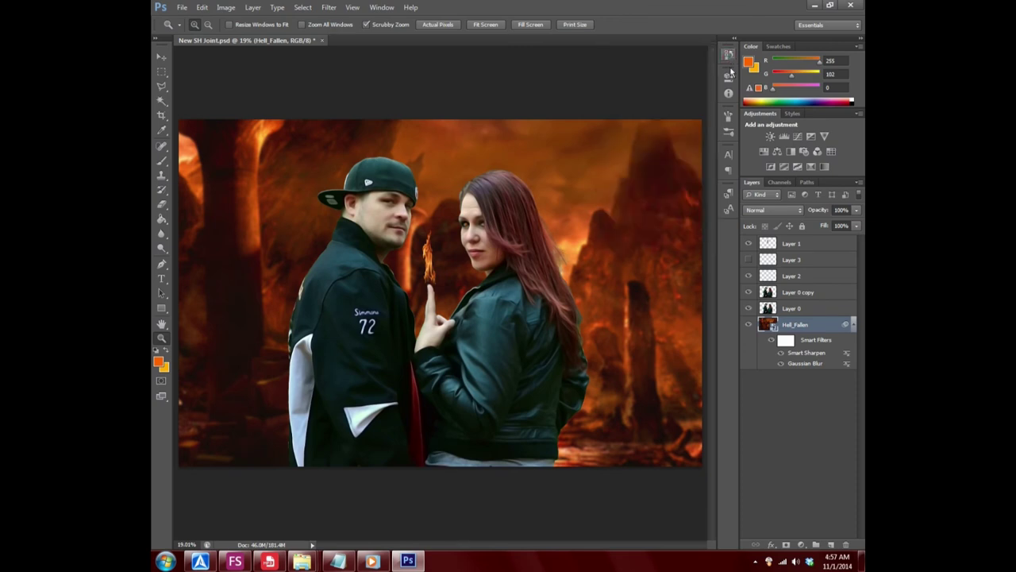
pyautogui.click(826, 294)
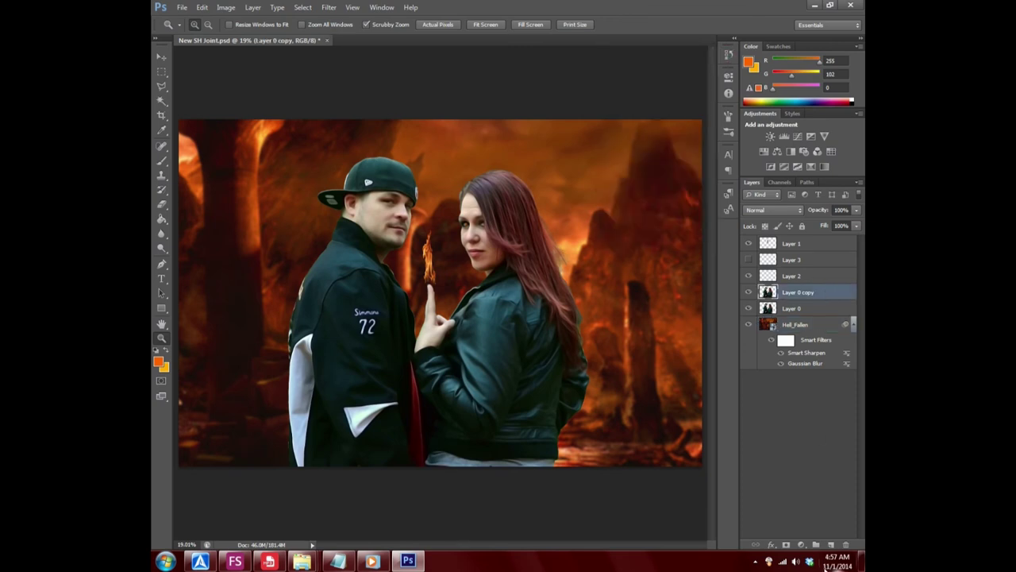
pyautogui.click(801, 544)
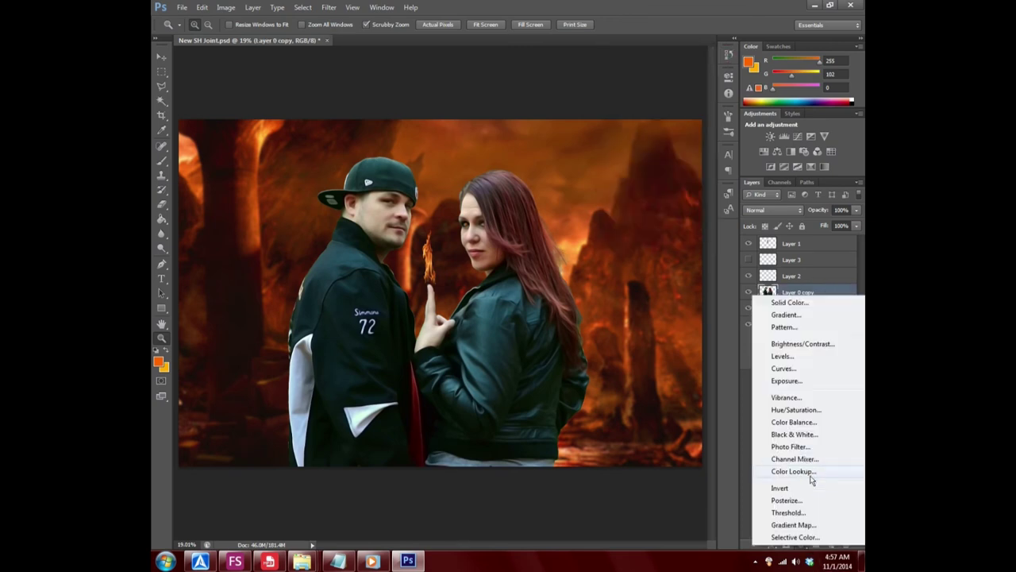
# - Add a Selective Color adjustment layer that increases Black in the Blacks range
pyautogui.click(795, 537)
pyautogui.click(701, 118)
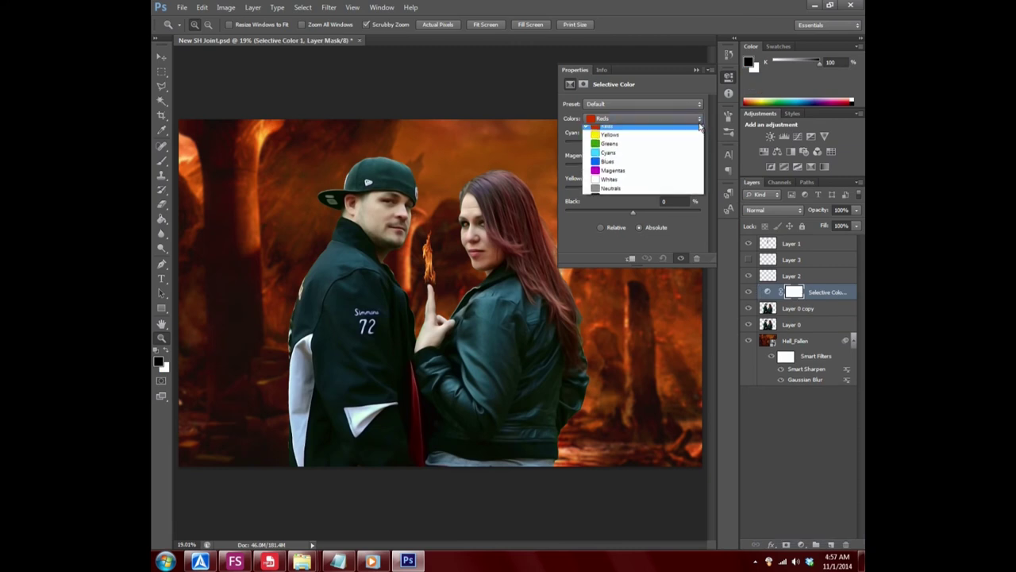
pyautogui.click(624, 199)
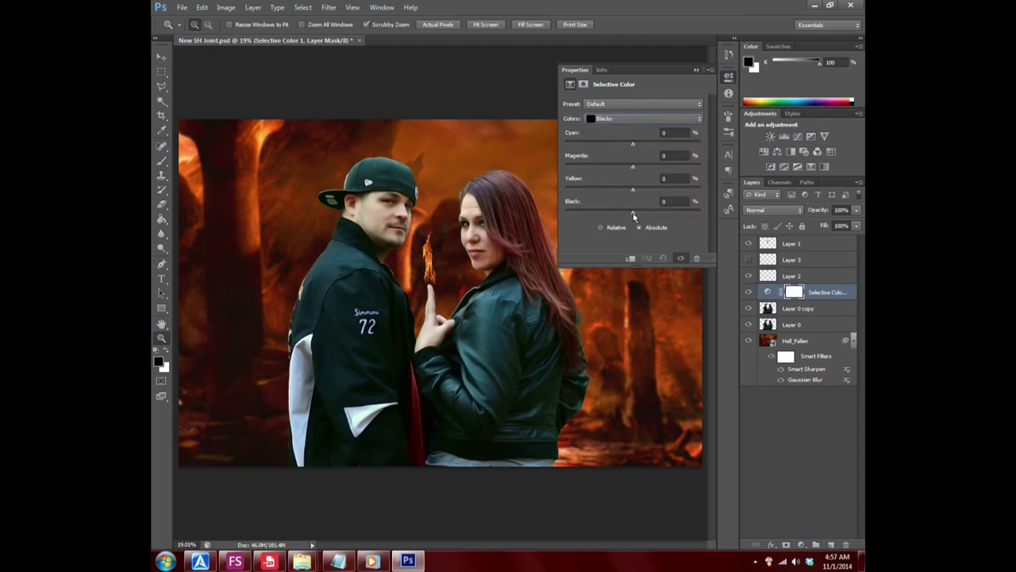
pyautogui.moveTo(632, 216); pyautogui.dragTo(636, 217)
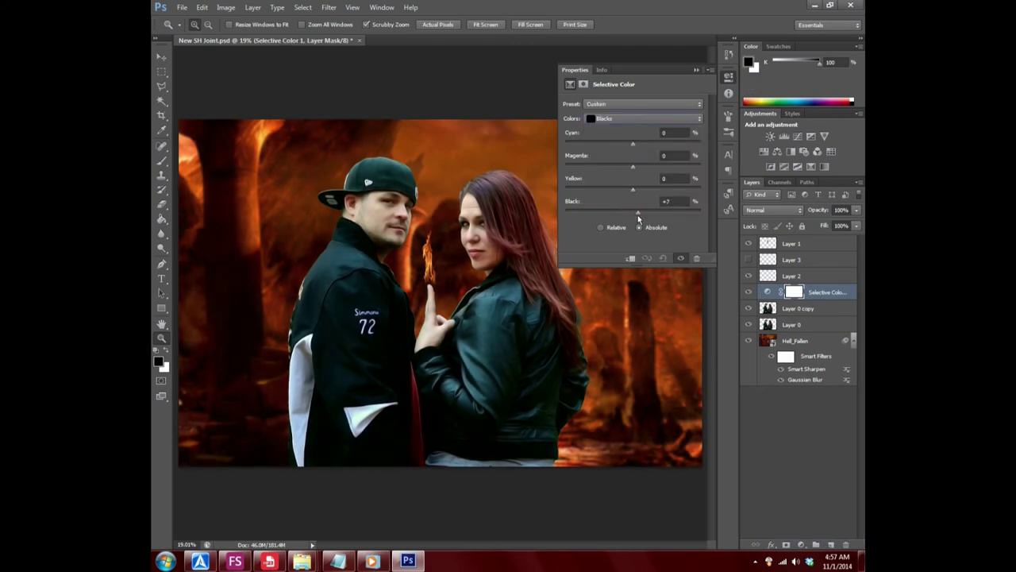
pyautogui.click(685, 202)
# - Set the Whites' Black to -4 and clip the layer to Layer 0 copy
pyautogui.click(701, 119)
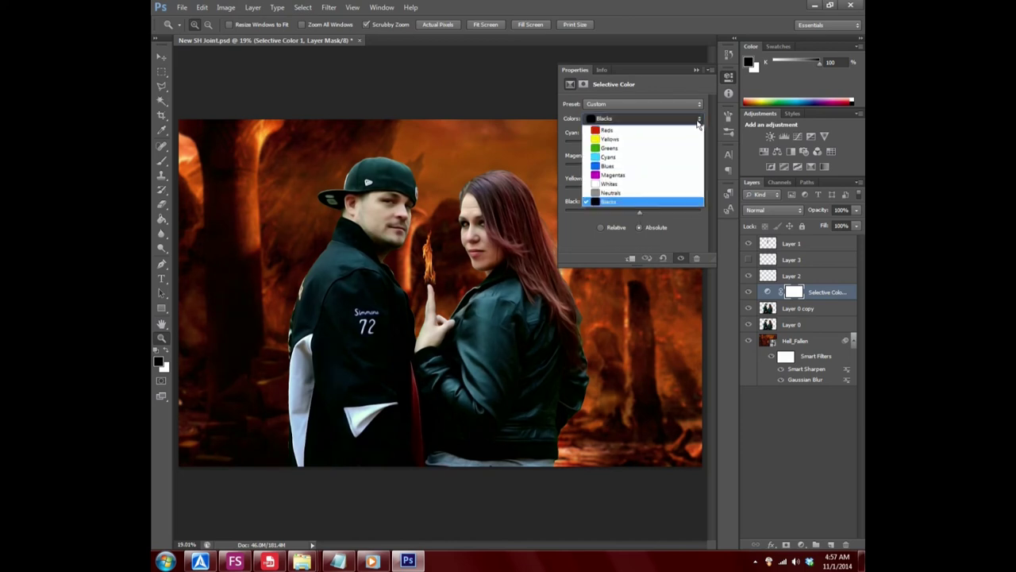
pyautogui.click(627, 182)
pyautogui.moveTo(632, 212); pyautogui.dragTo(629, 214)
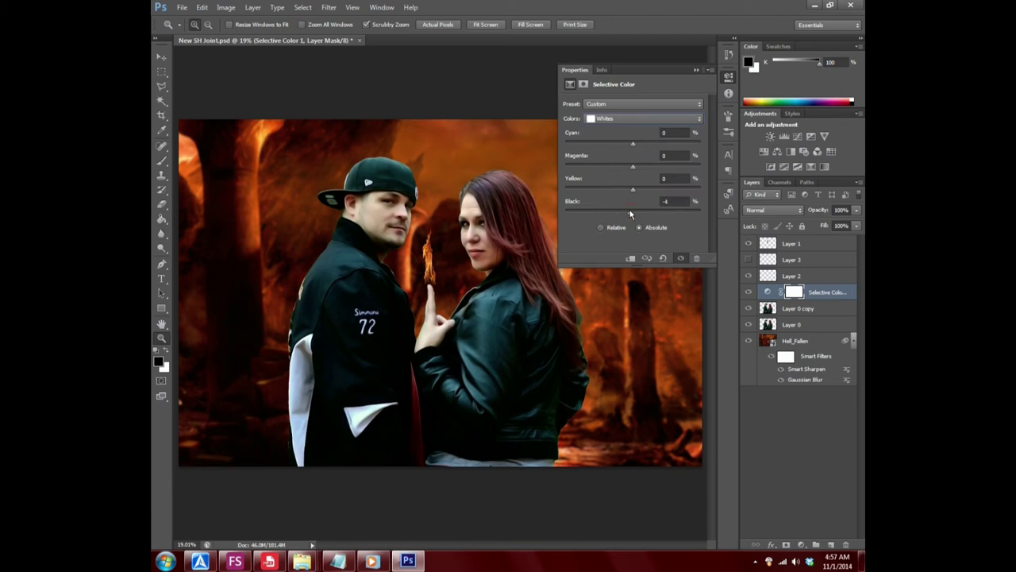
pyautogui.click(696, 70)
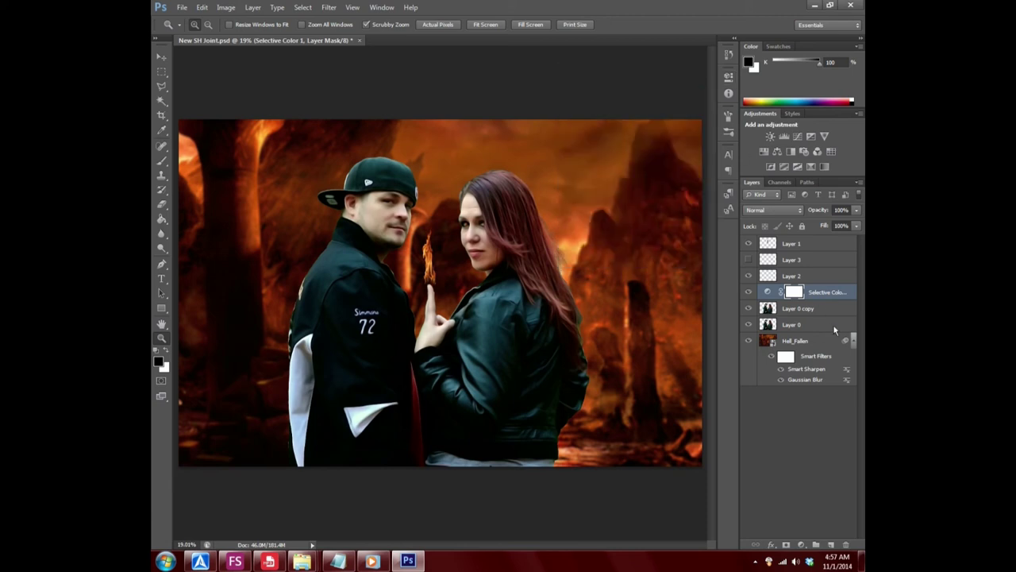
pyautogui.rightClick(839, 297)
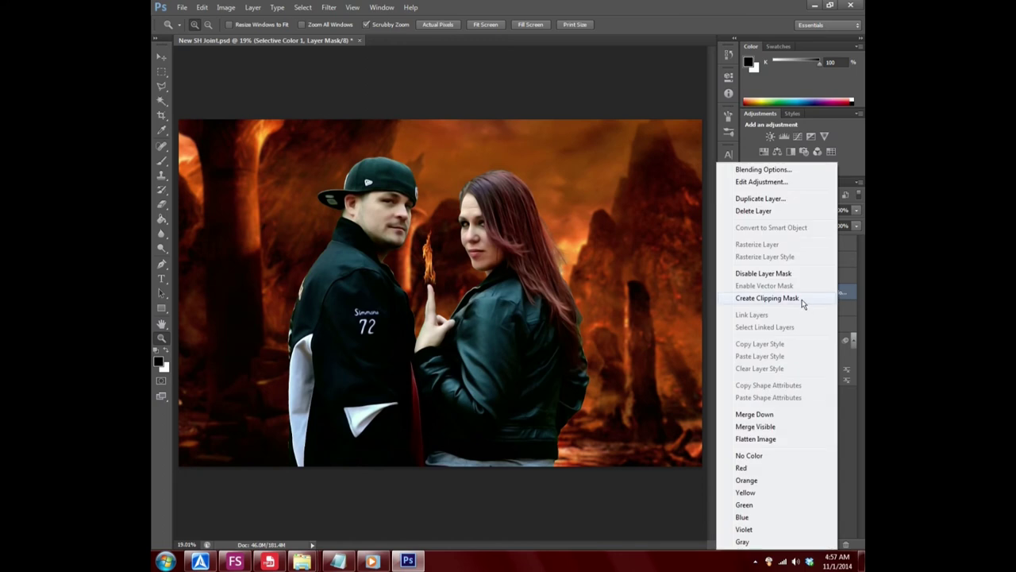
pyautogui.click(801, 303)
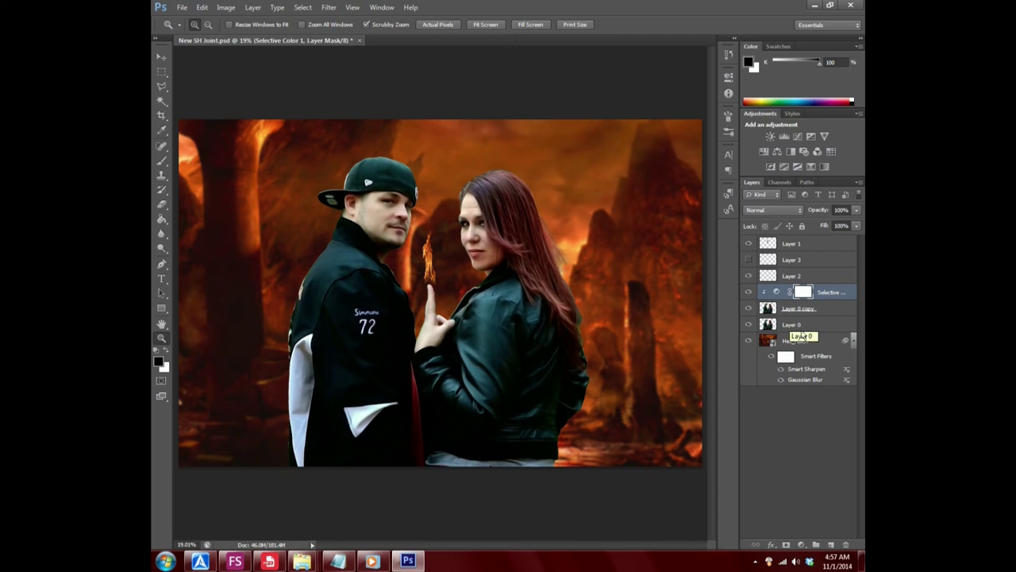
# - Briefly preview hidden Layer 3, delete it, then reselect Layer 0 copy
pyautogui.click(749, 259)
pyautogui.click(749, 259)
pyautogui.click(814, 259)
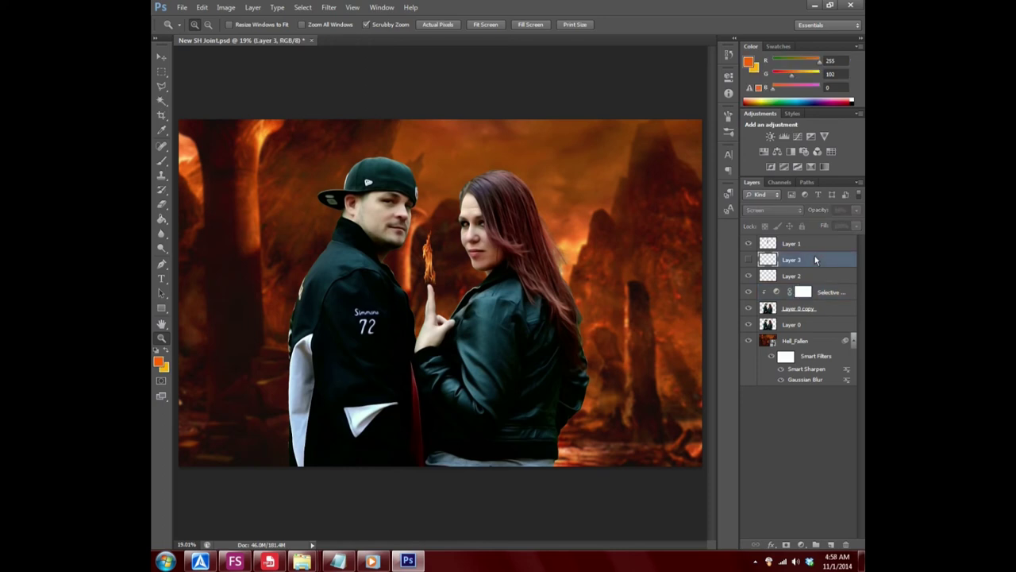
pyautogui.rightClick(836, 268)
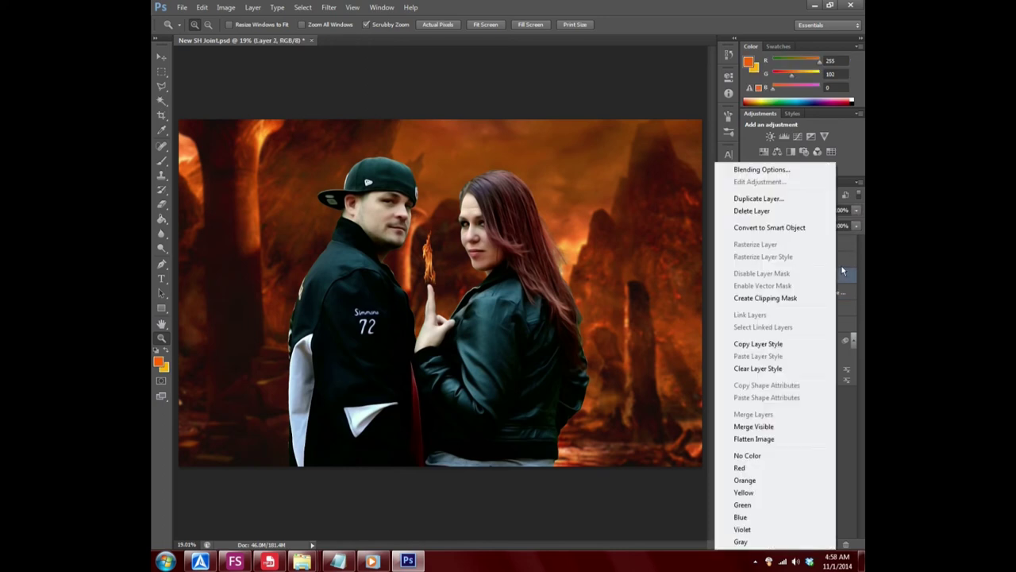
pyautogui.press('Escape')
pyautogui.rightClick(843, 260)
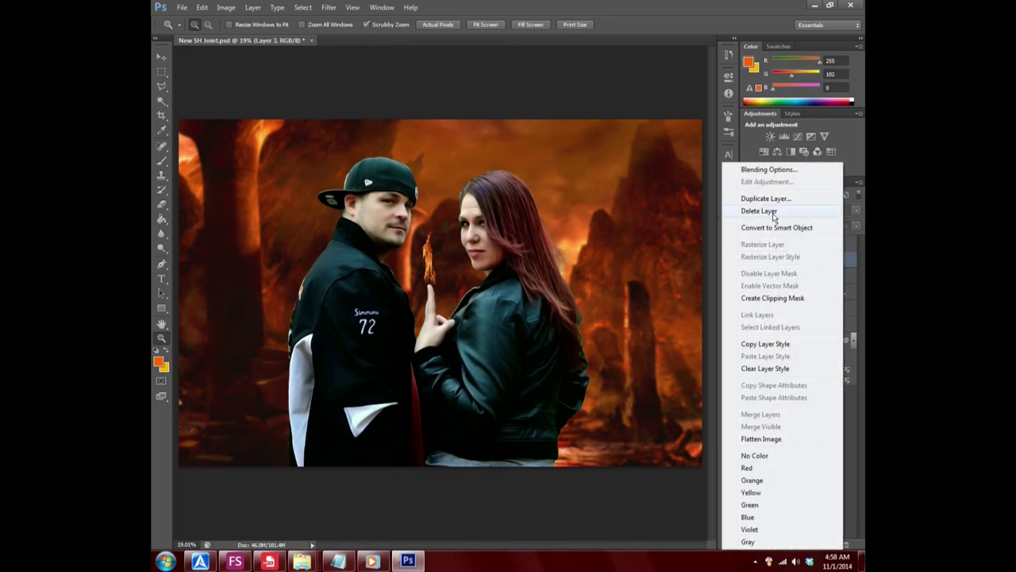
pyautogui.click(775, 210)
pyautogui.click(447, 212)
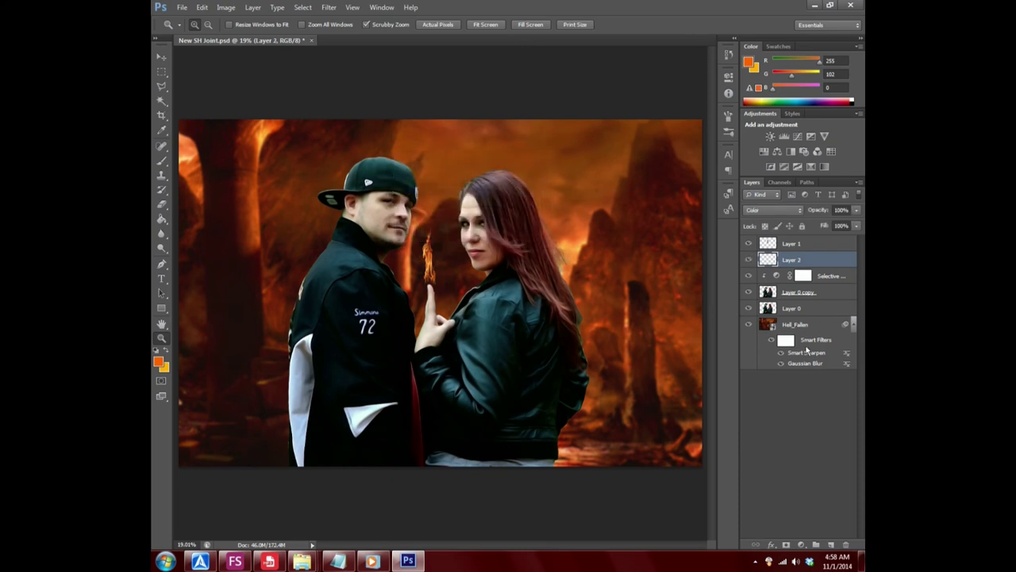
pyautogui.click(832, 293)
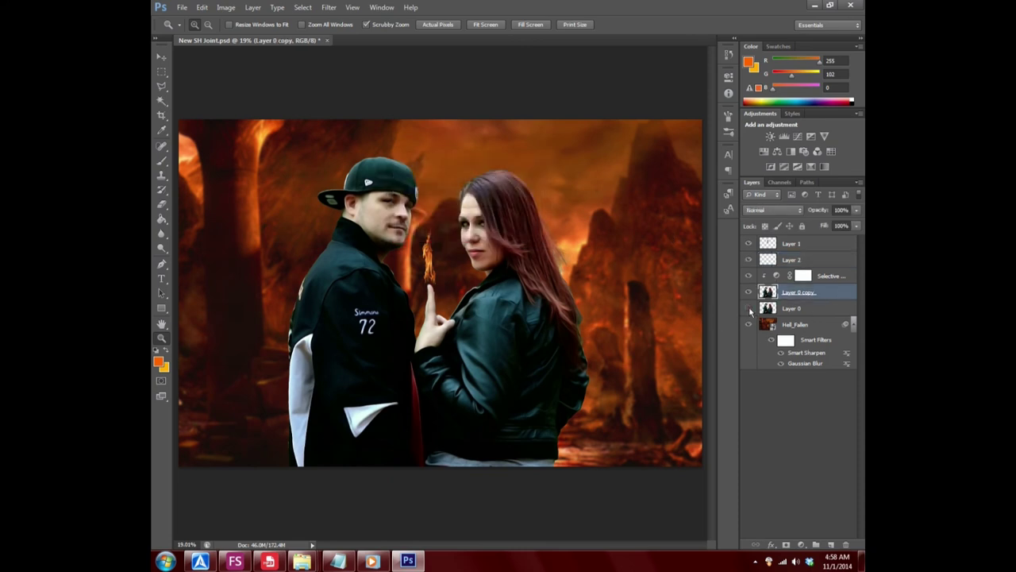
# - Switch to the Dodge tool with a 125 px brush, Midtones range and 13% exposure
pyautogui.click(161, 249)
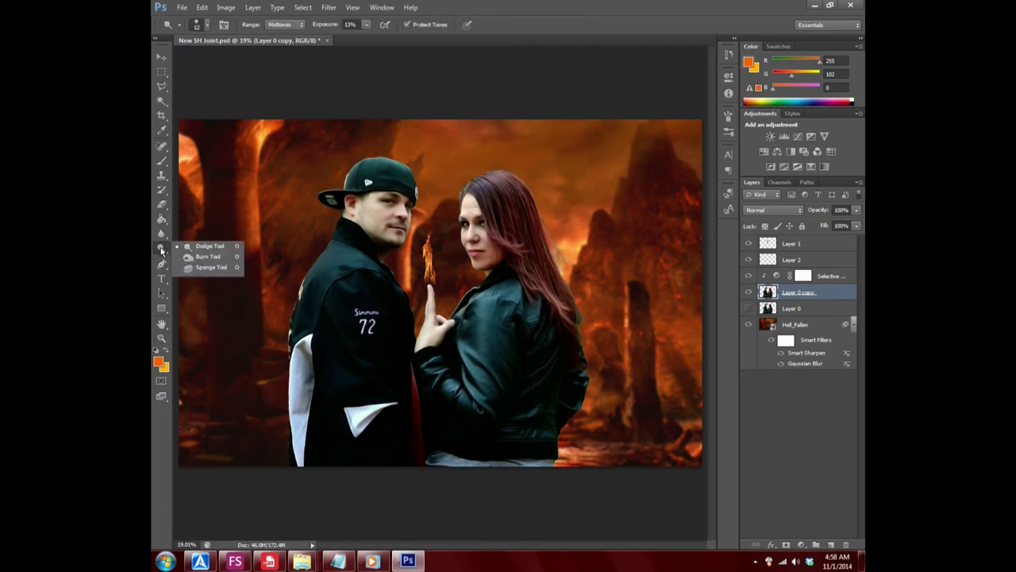
pyautogui.click(210, 246)
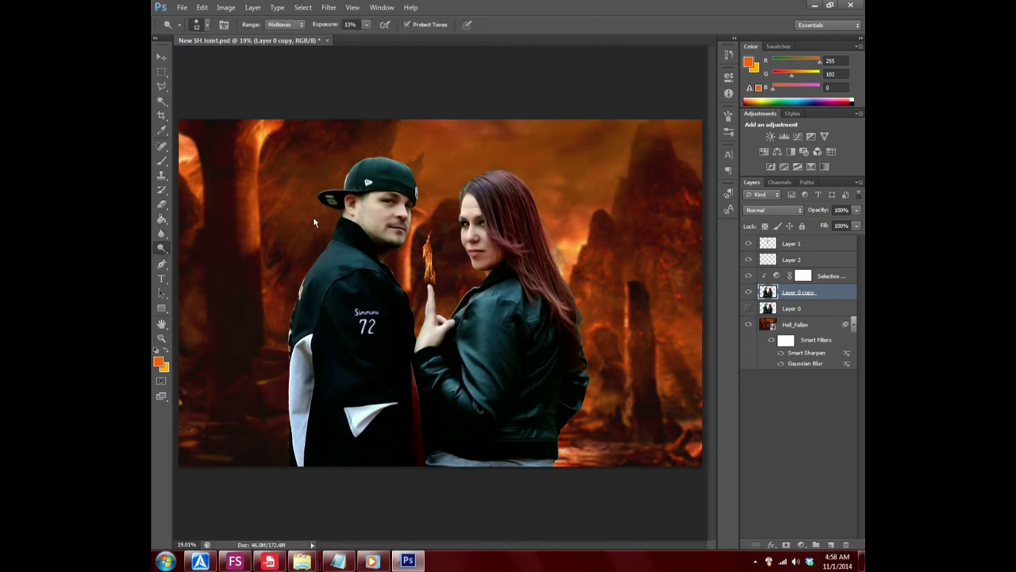
pyautogui.click(207, 26)
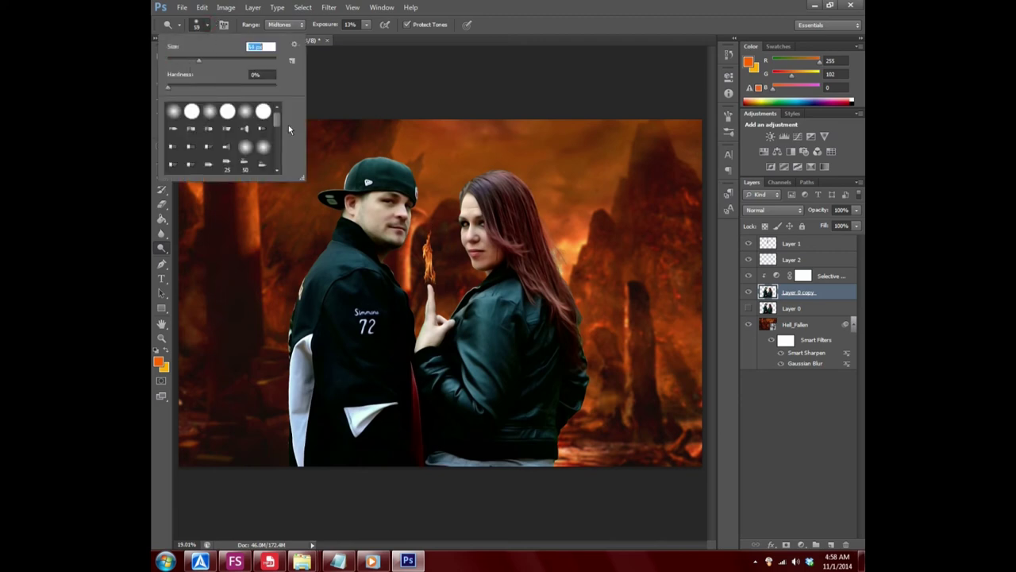
pyautogui.moveTo(227, 65); pyautogui.dragTo(229, 64)
pyautogui.press('Return')
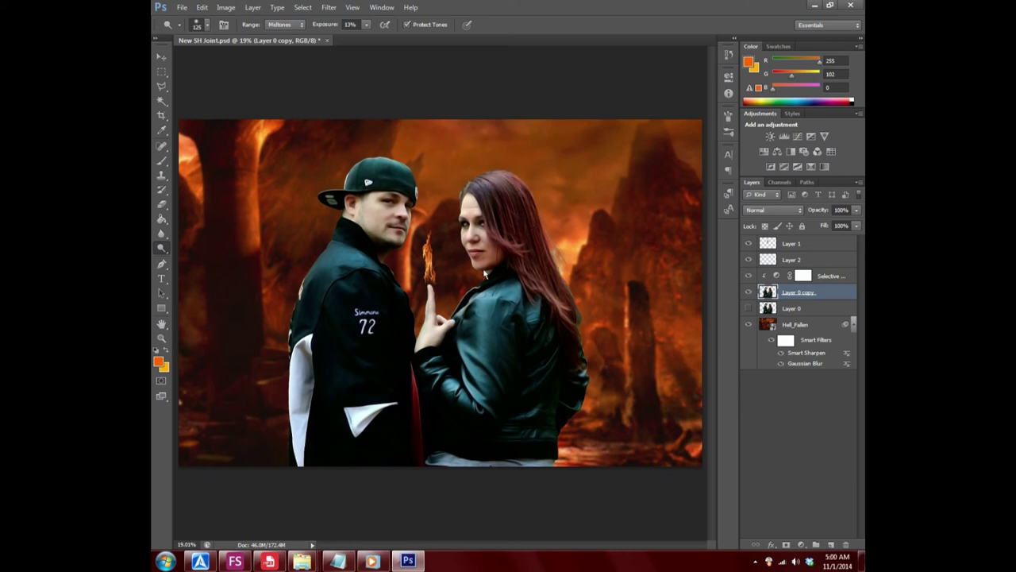
# - Switch toning tool, set exposure to 12%, and paint over the woman's hair near her parting
pyautogui.rightClick(161, 248)
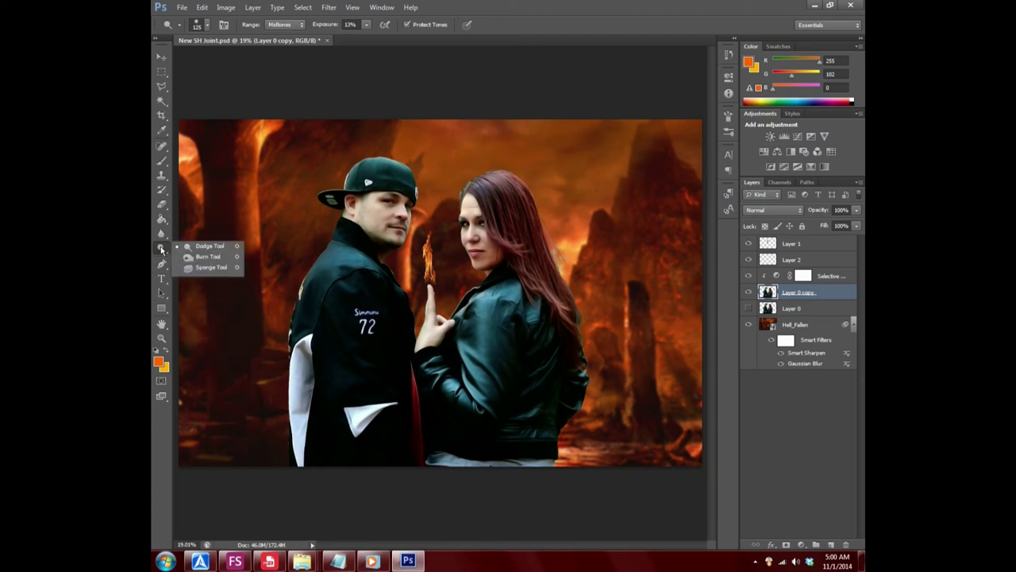
pyautogui.click(199, 263)
pyautogui.moveTo(366, 24); pyautogui.dragTo(391, 44)
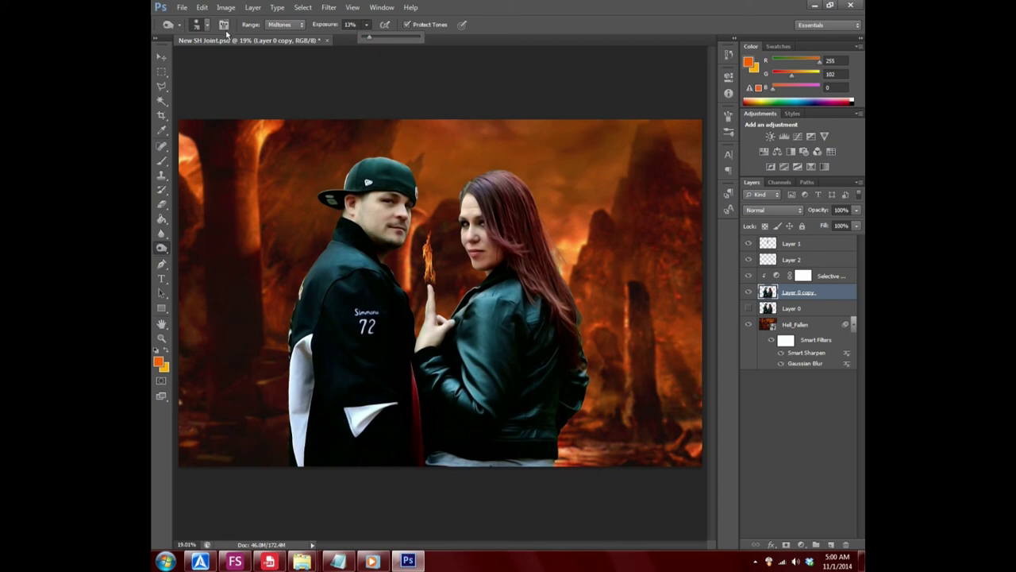
pyautogui.click(197, 24)
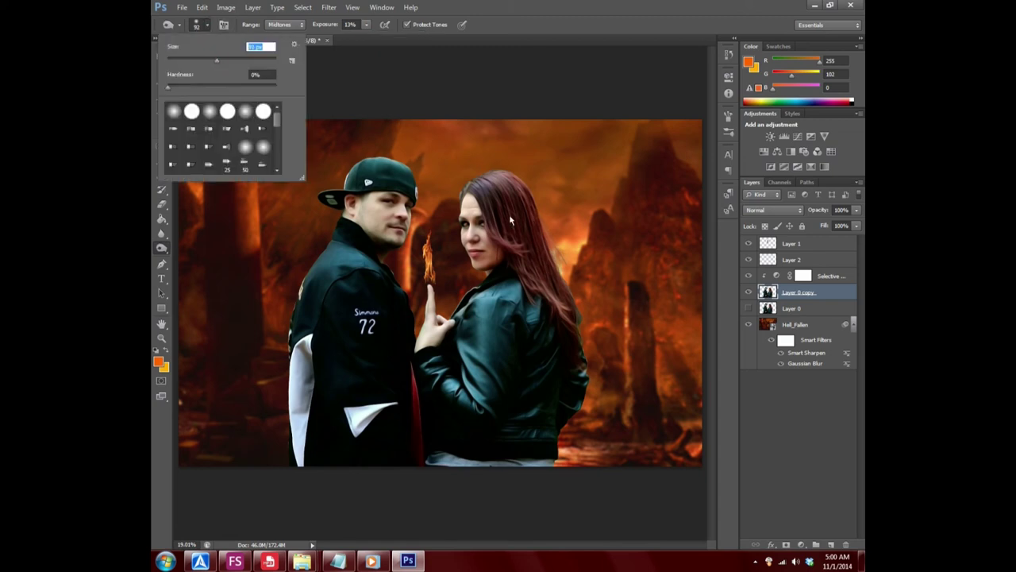
pyautogui.click(491, 205)
pyautogui.moveTo(501, 245)
pyautogui.mouseDown()
pyautogui.moveTo(492, 196)
pyautogui.moveTo(545, 264)
pyautogui.mouseUp()
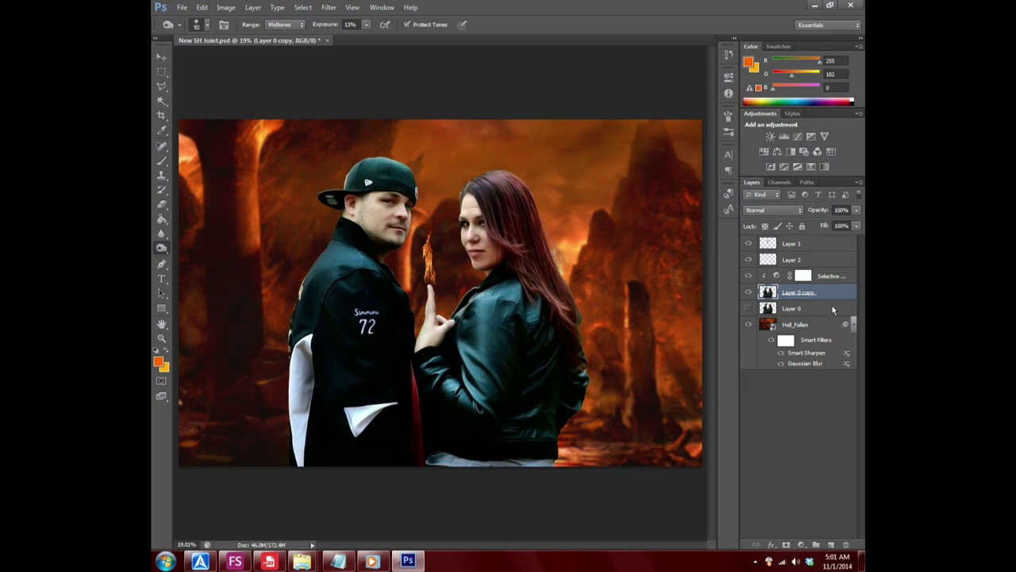
# - Toggle the visibility of Layer 2 and the flame glow layer to compare their effect
pyautogui.click(748, 260)
pyautogui.click(748, 243)
pyautogui.click(748, 244)
pyautogui.click(747, 261)
# - Apply Reduce Noise to Layer 1, the flames layer
pyautogui.click(817, 244)
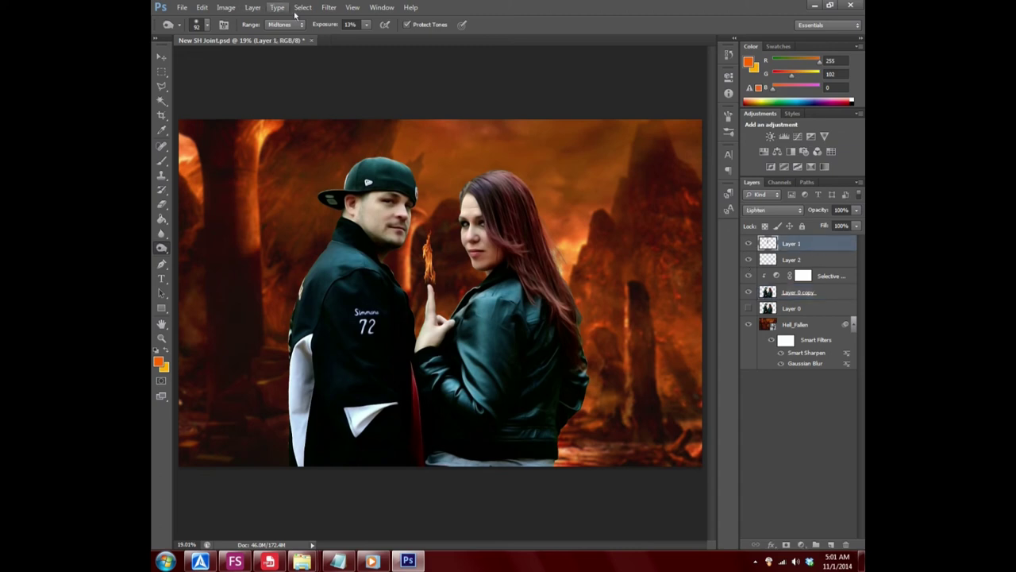
pyautogui.click(329, 7)
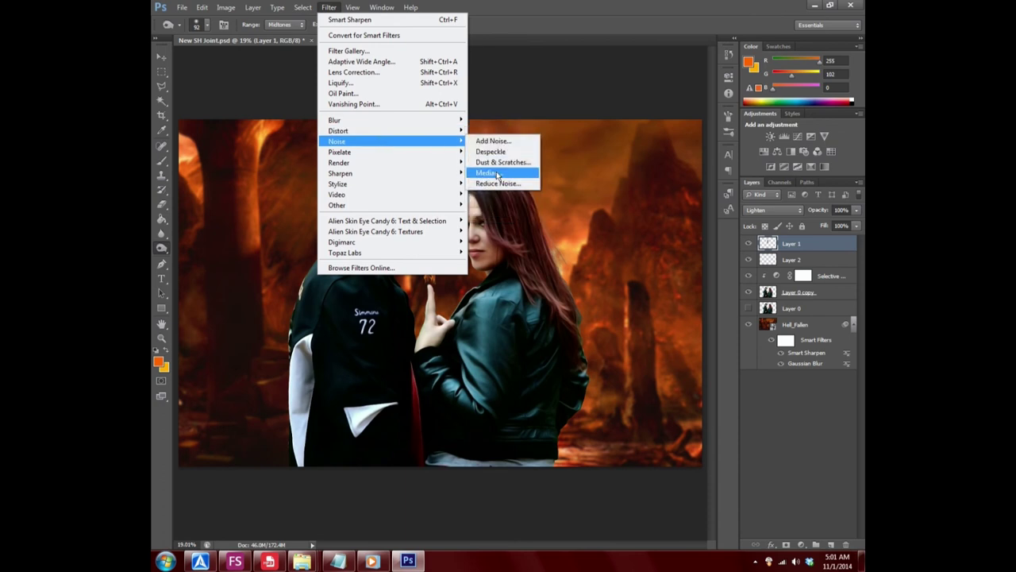
pyautogui.click(498, 183)
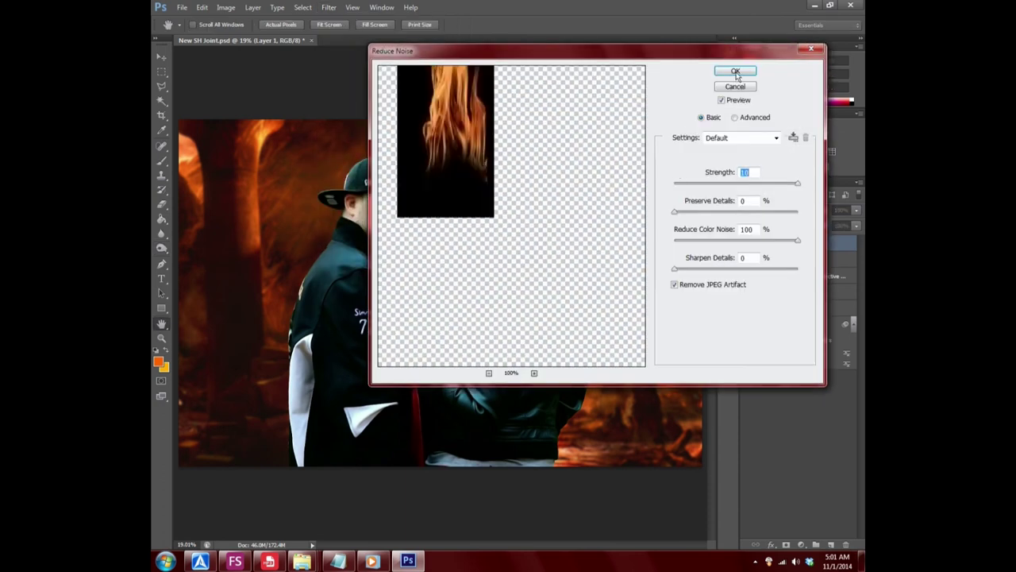
pyautogui.click(735, 73)
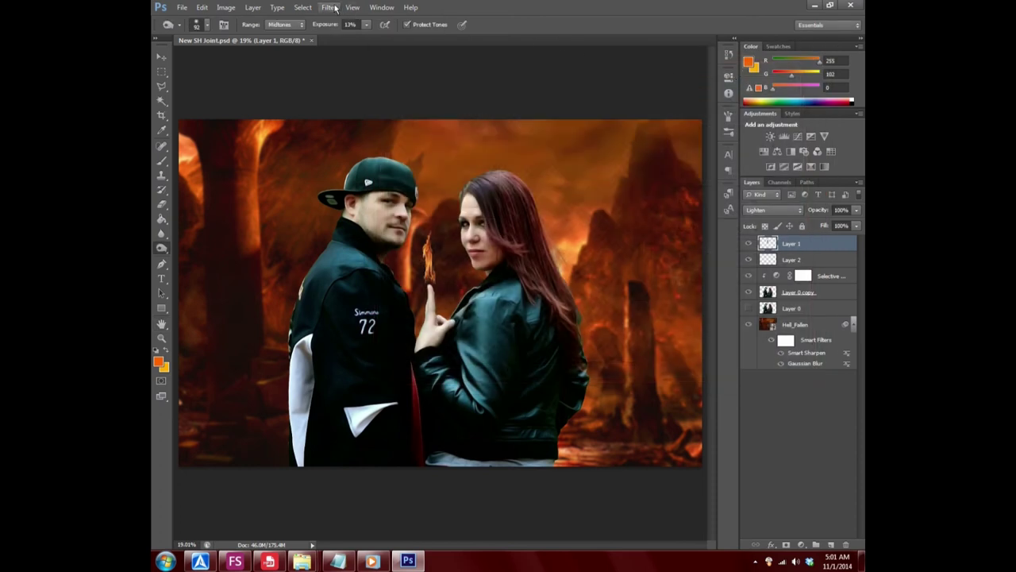
# - Apply Smart Sharpen to the flames on Layer 1
pyautogui.click(335, 7)
pyautogui.click(332, 9)
pyautogui.click(332, 11)
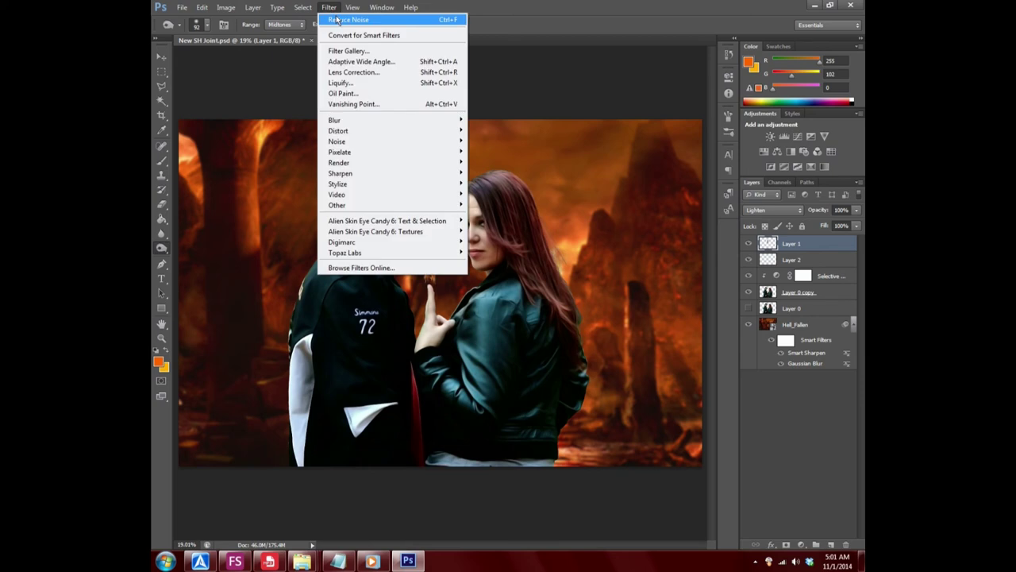
pyautogui.click(334, 9)
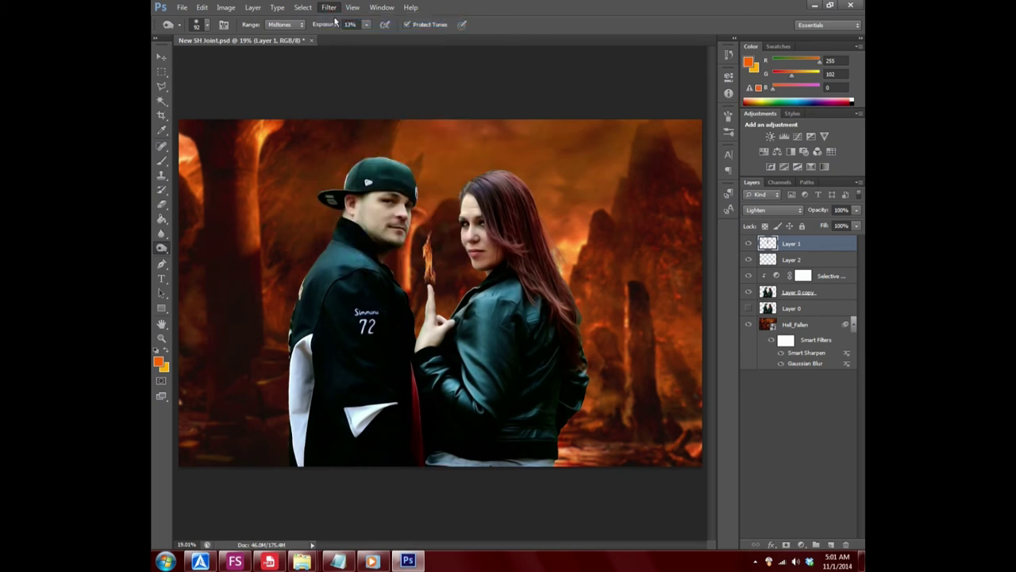
pyautogui.click(333, 8)
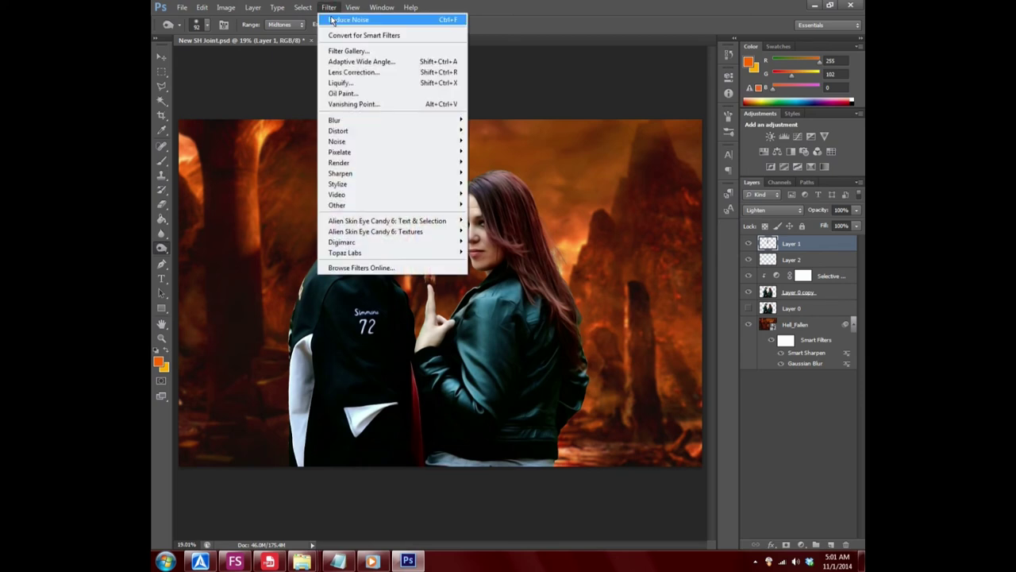
pyautogui.click(332, 8)
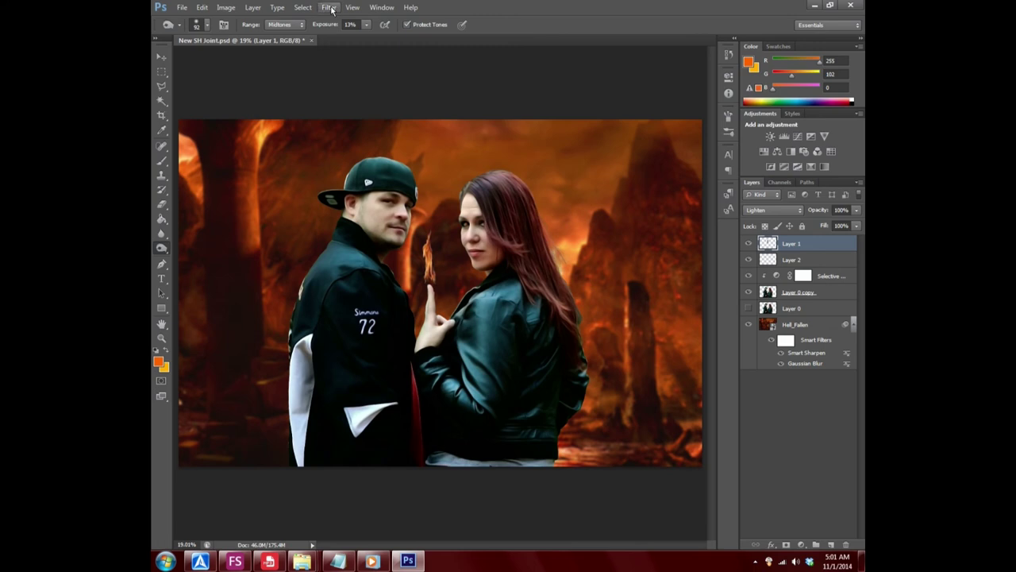
pyautogui.click(332, 8)
pyautogui.click(333, 19)
pyautogui.click(330, 8)
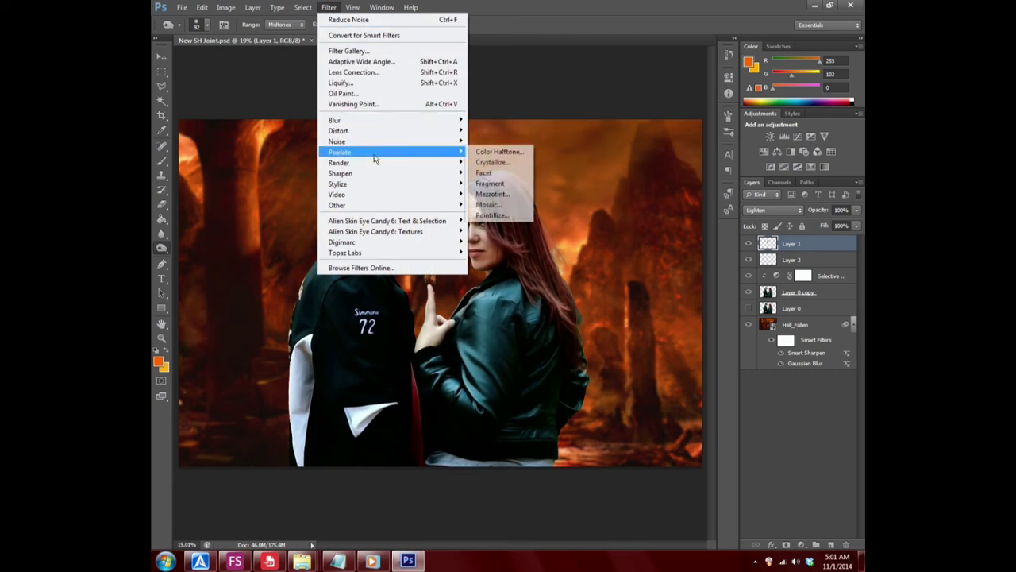
pyautogui.moveTo(341, 173)
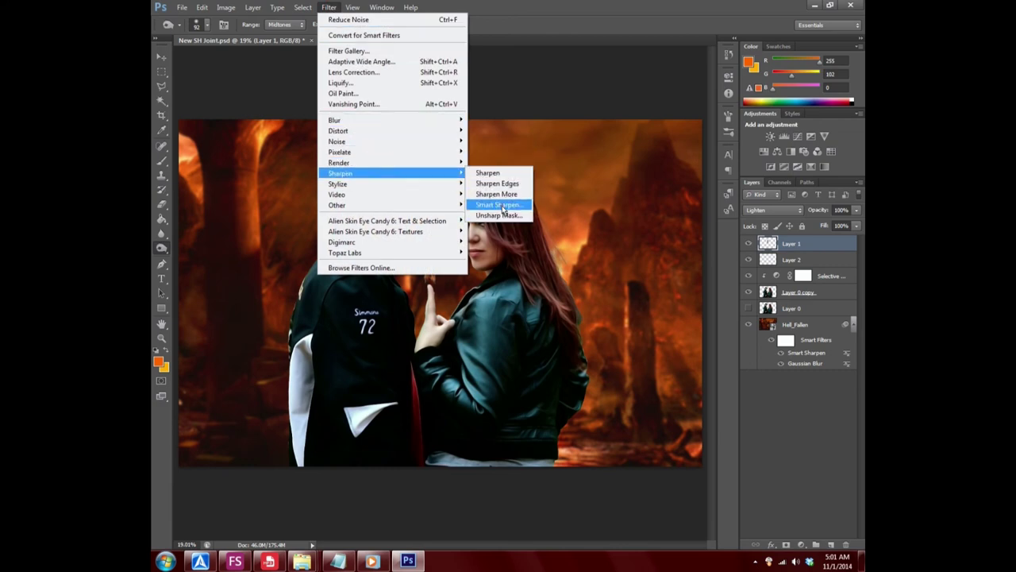
pyautogui.click(500, 205)
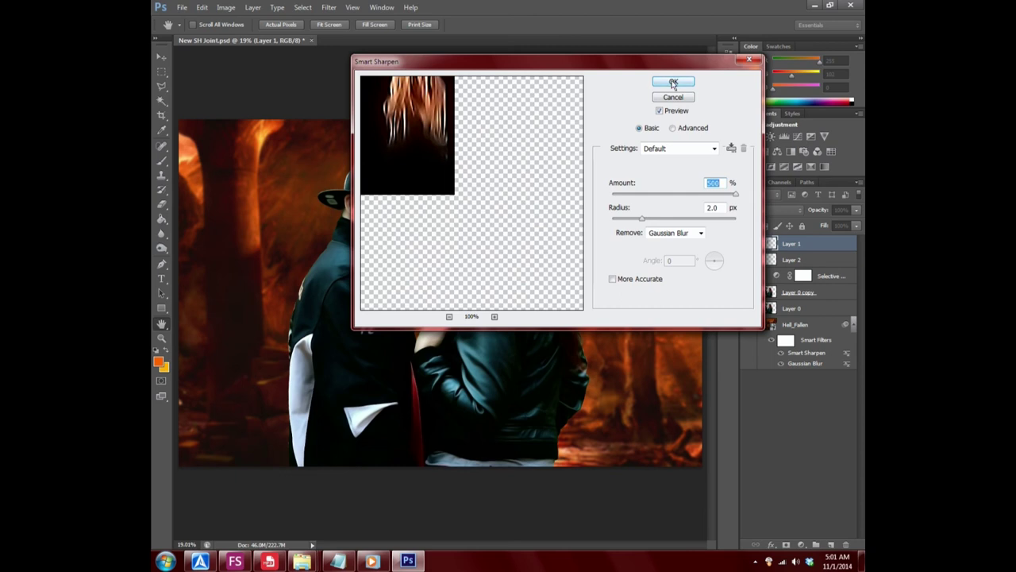
pyautogui.click(673, 81)
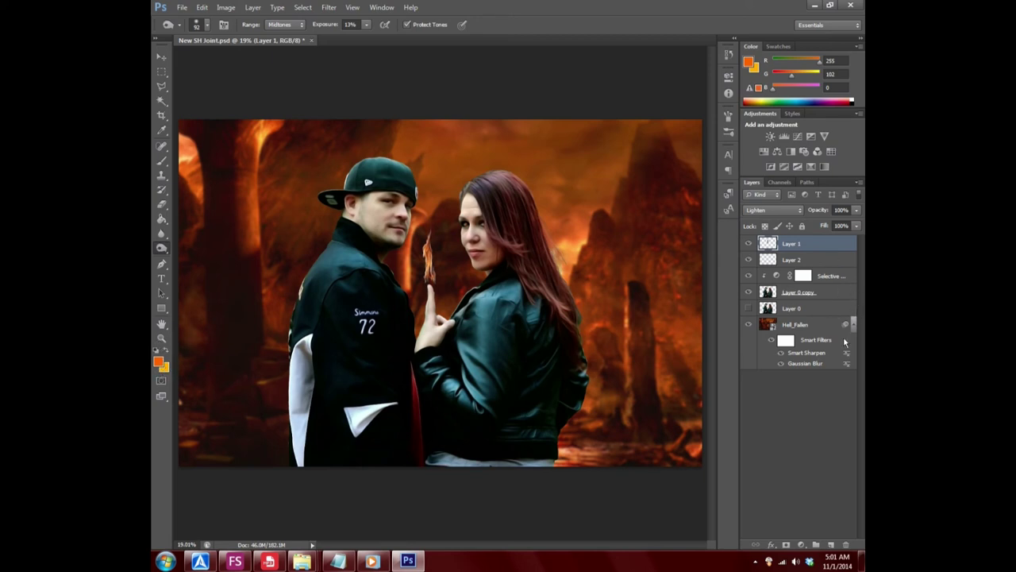
# - Try a Gradient Map over Layer 0 copy, test reversing and a white stop, then delete it
pyautogui.click(842, 295)
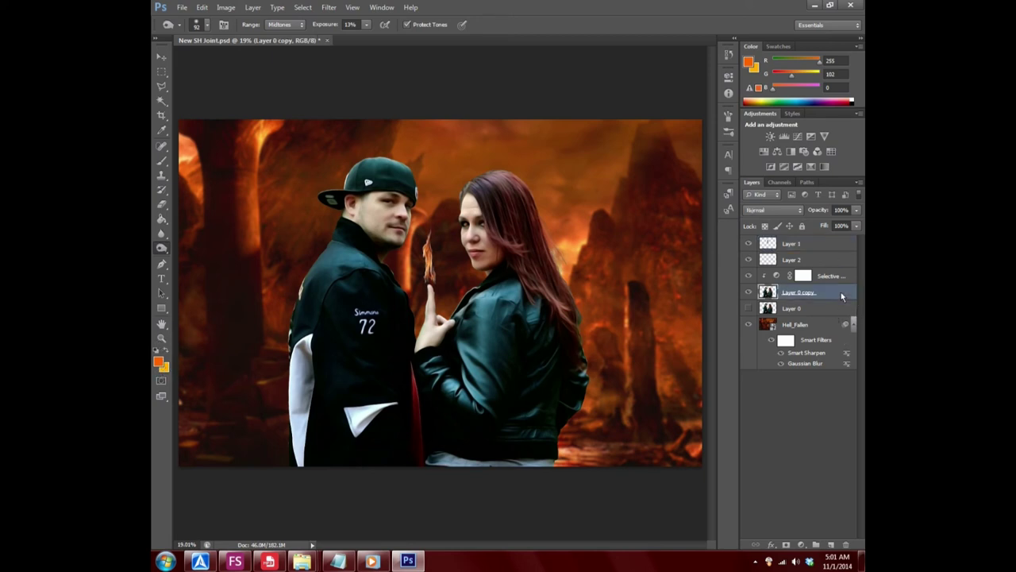
pyautogui.click(801, 546)
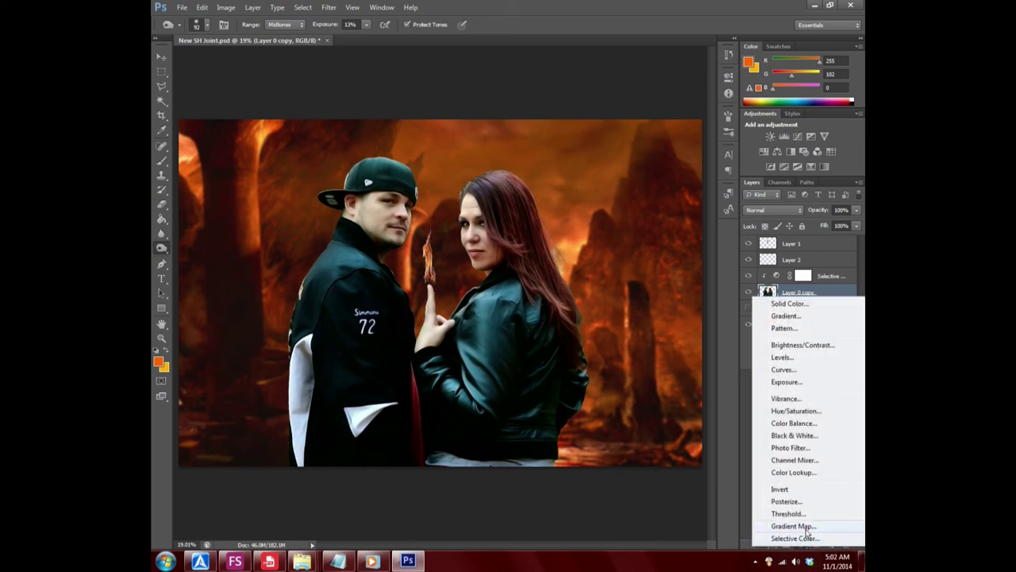
pyautogui.click(809, 524)
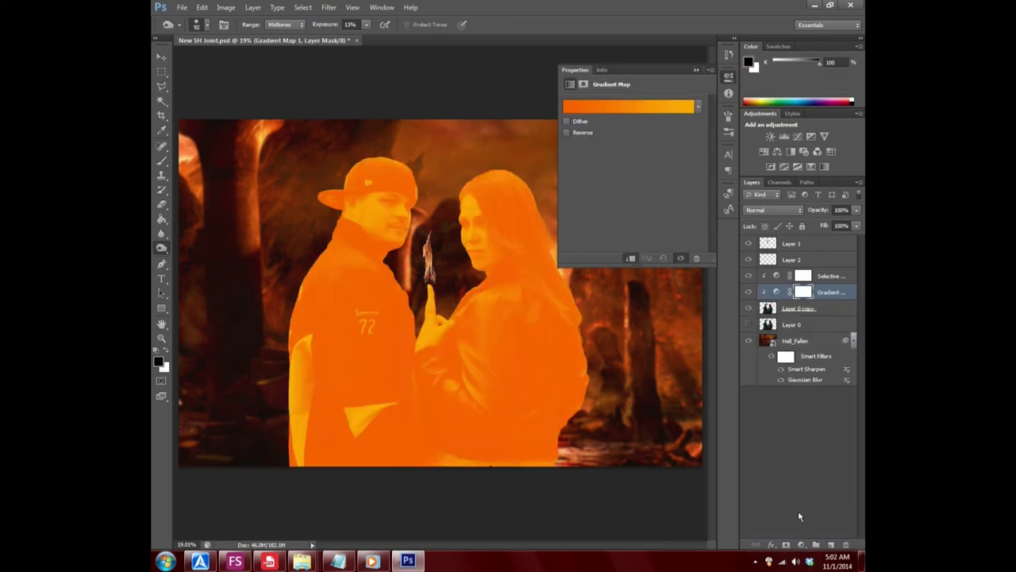
pyautogui.click(566, 133)
pyautogui.click(567, 133)
pyautogui.click(571, 106)
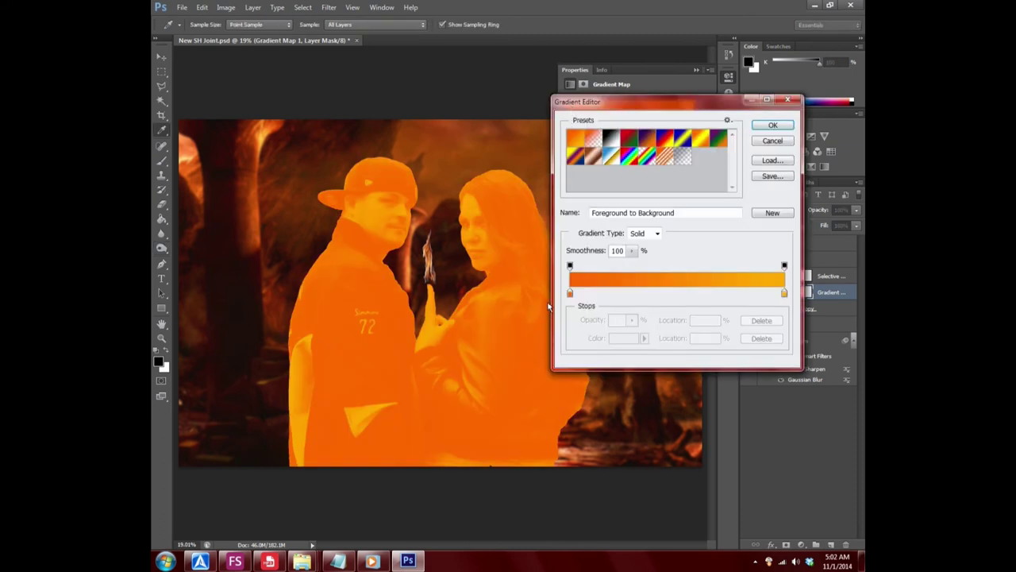
pyautogui.click(569, 294)
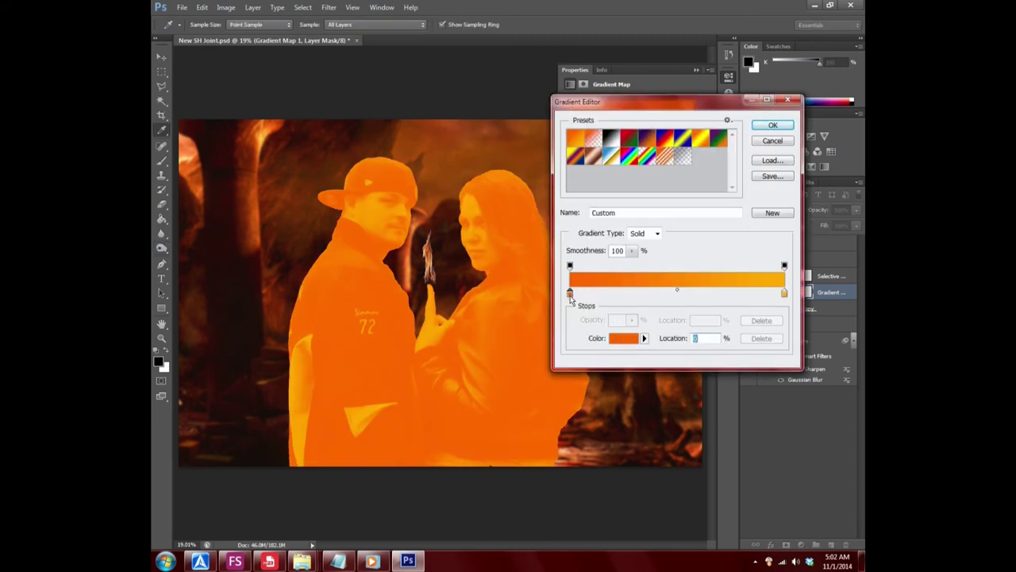
pyautogui.click(624, 339)
pyautogui.write('ffffff')
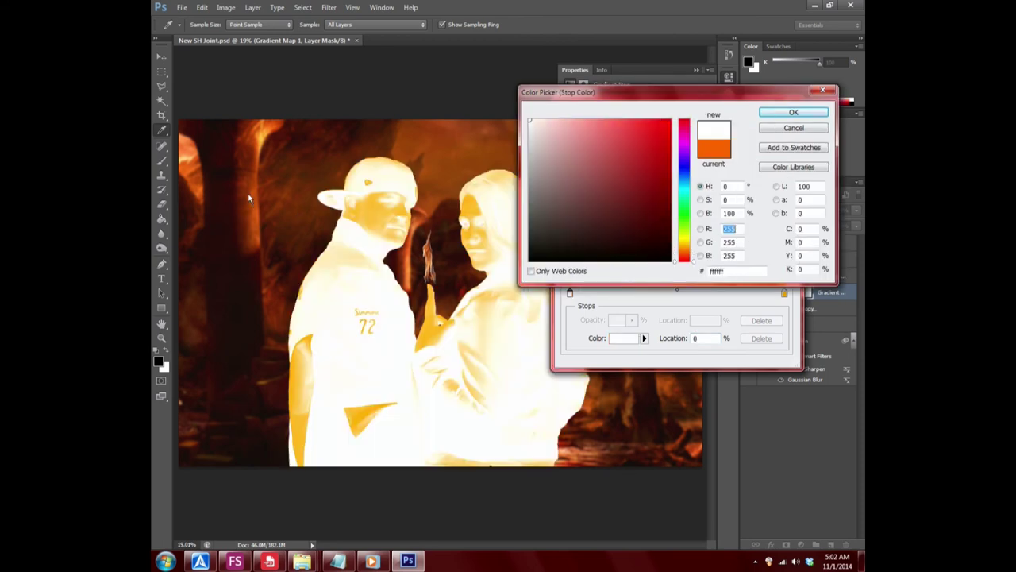
pyautogui.click(793, 129)
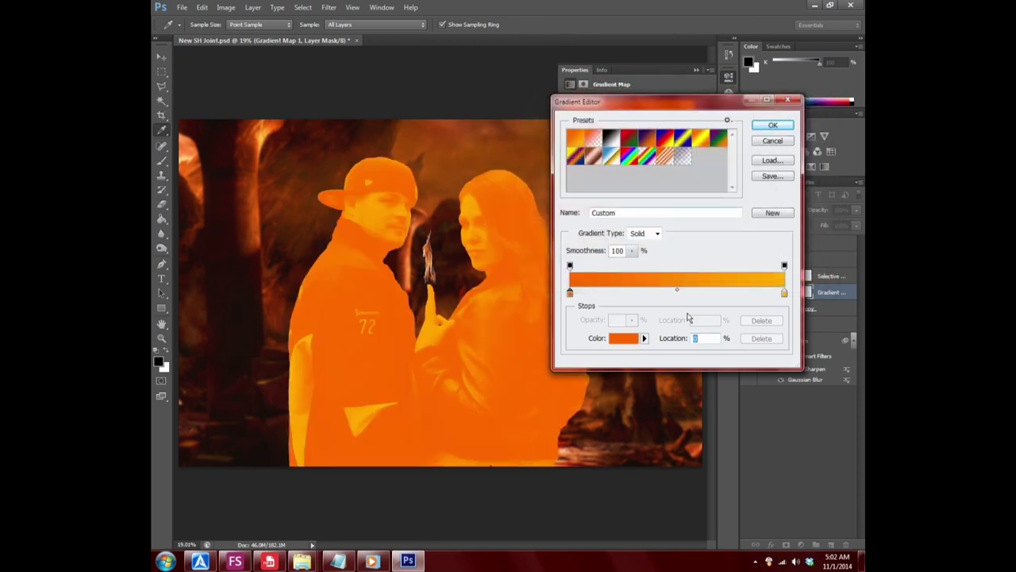
pyautogui.click(772, 125)
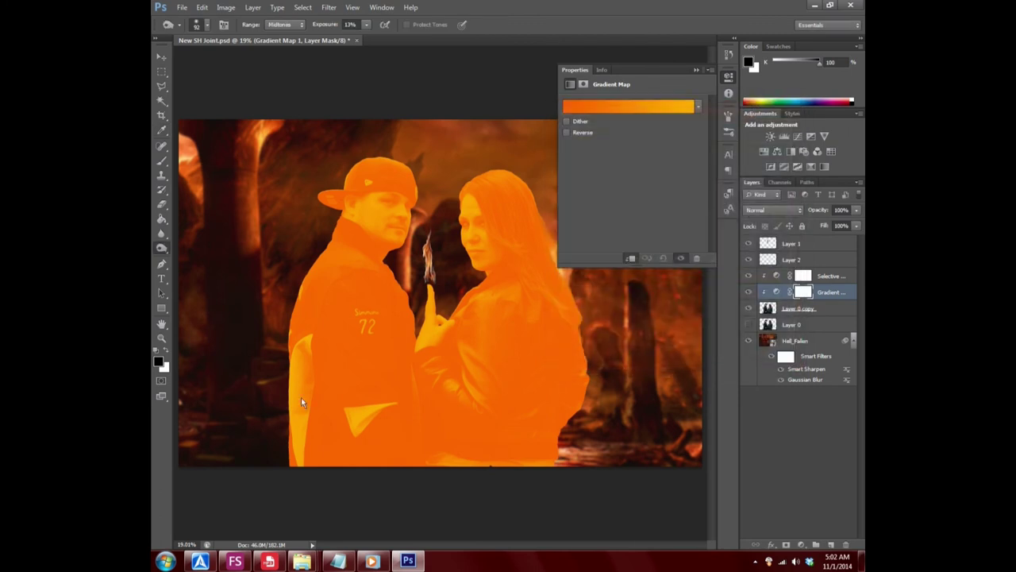
pyautogui.click(696, 70)
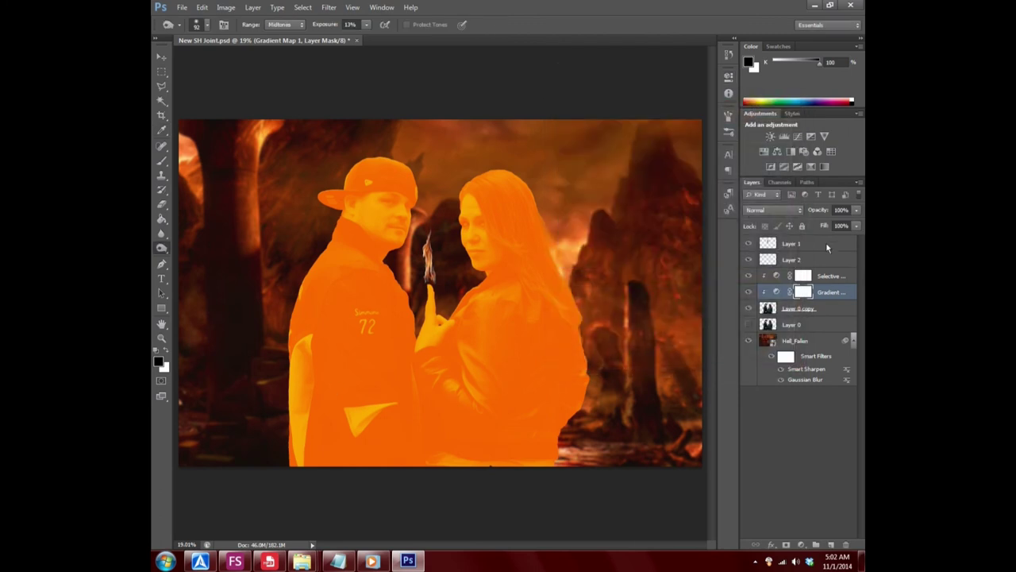
pyautogui.press('Delete')
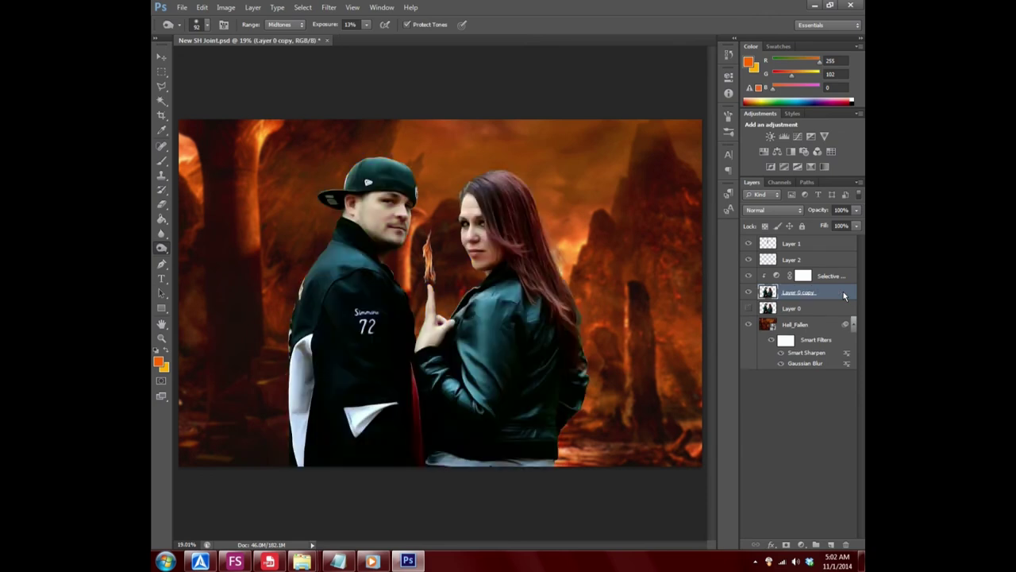
# - Set the foreground to white, then sample a darker orange with Layer 0 copy selected
pyautogui.click(852, 276)
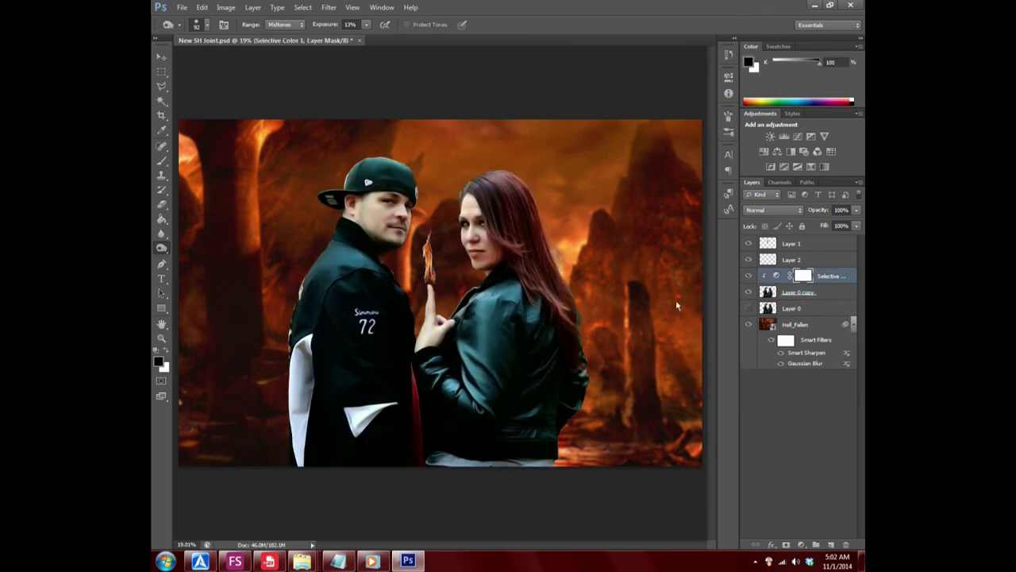
pyautogui.click(157, 362)
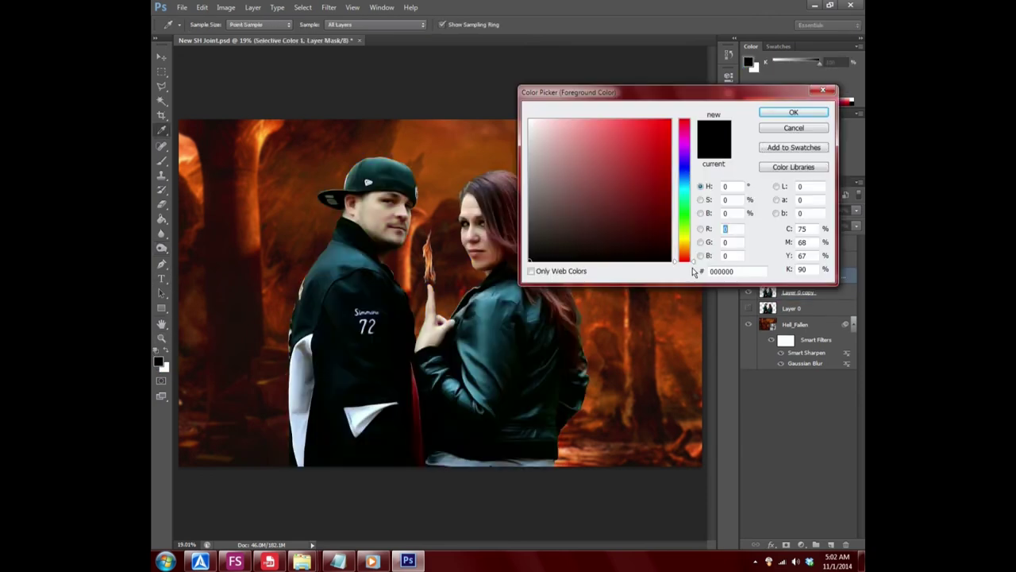
pyautogui.click(255, 207)
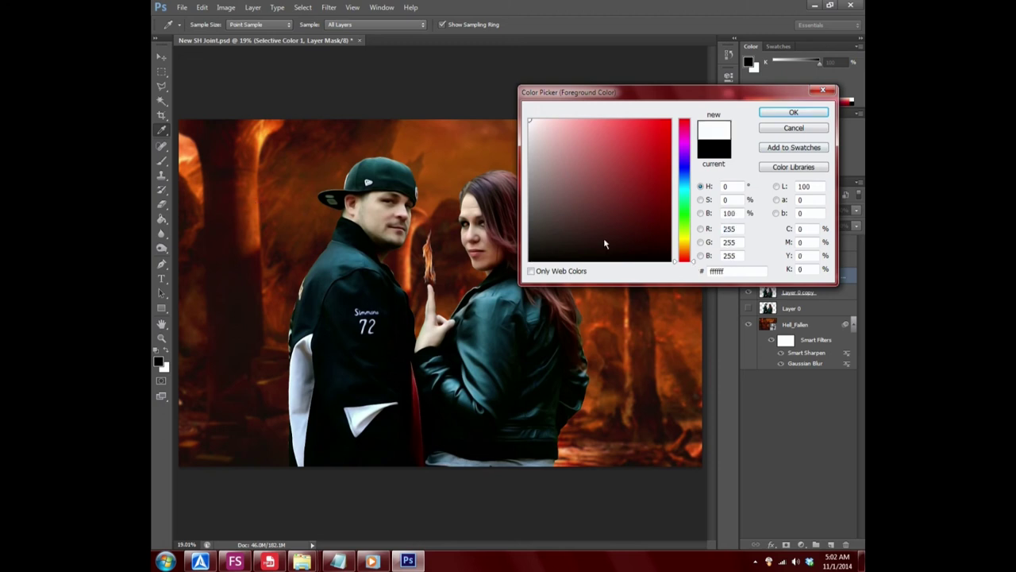
pyautogui.click(793, 128)
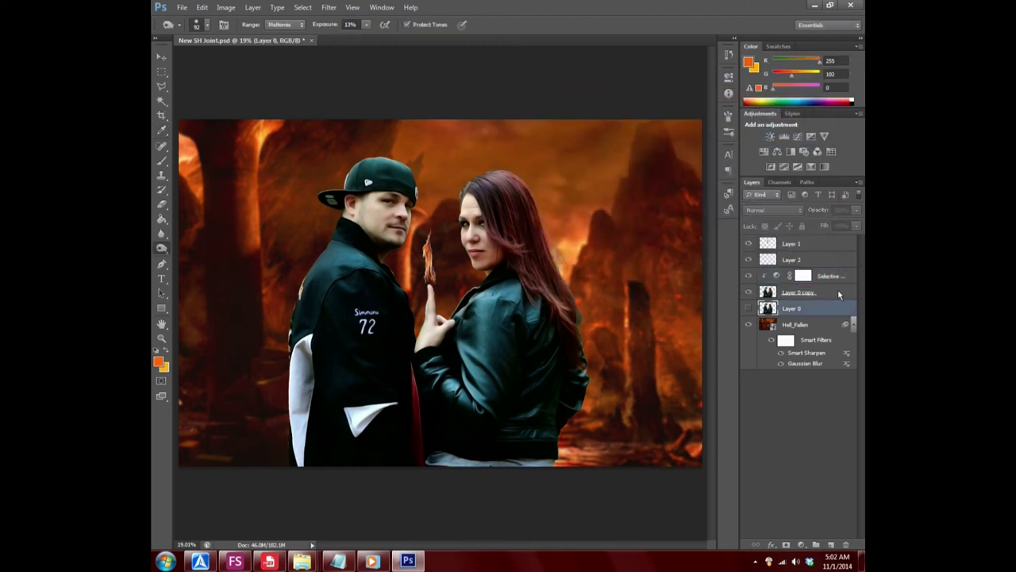
pyautogui.click(838, 294)
pyautogui.click(159, 364)
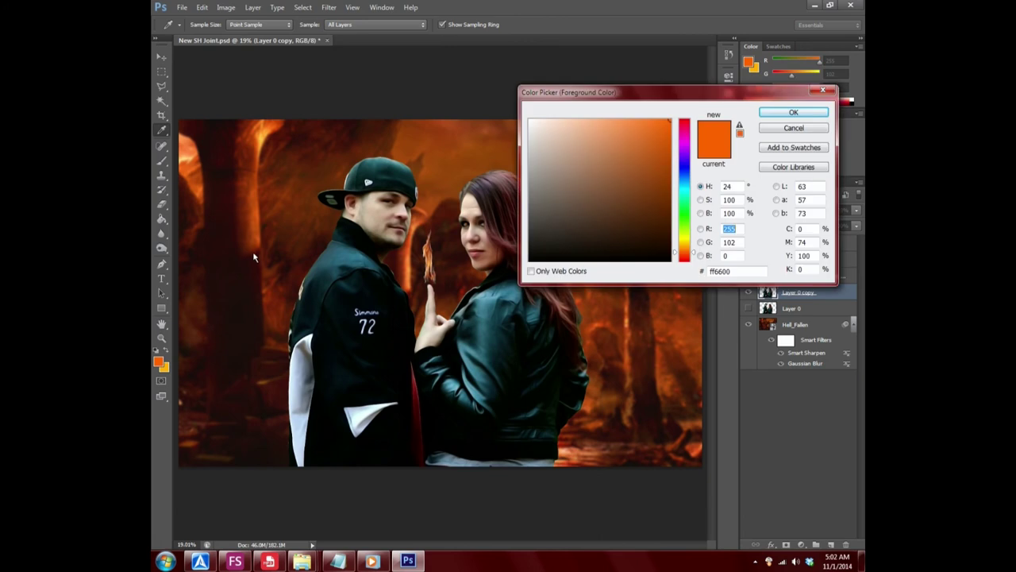
pyautogui.click(256, 257)
pyautogui.click(257, 244)
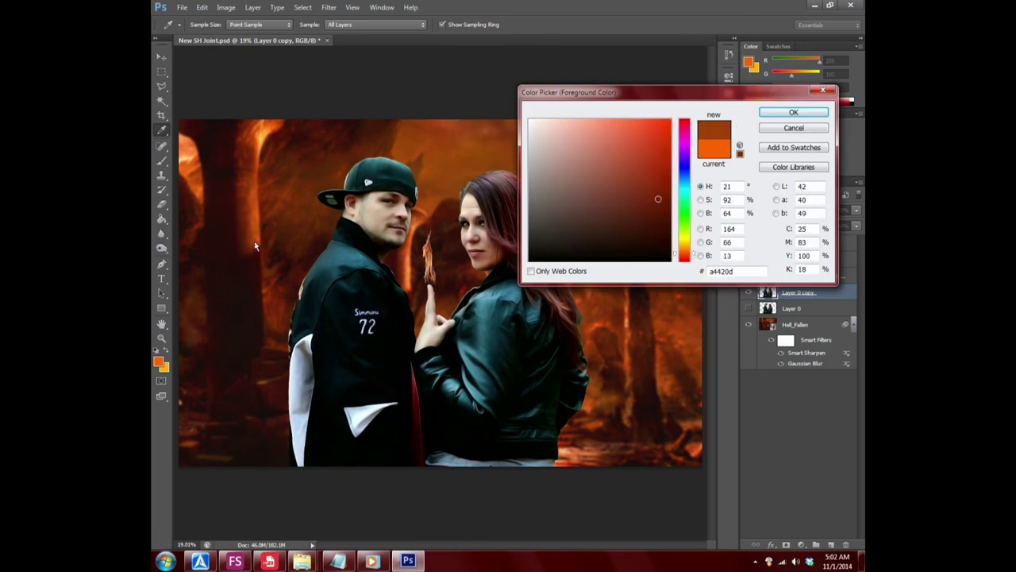
pyautogui.click(793, 113)
# - Resample the foreground as burnt orange (R 164, G 66, B 13) from the fiery background
pyautogui.press('z')
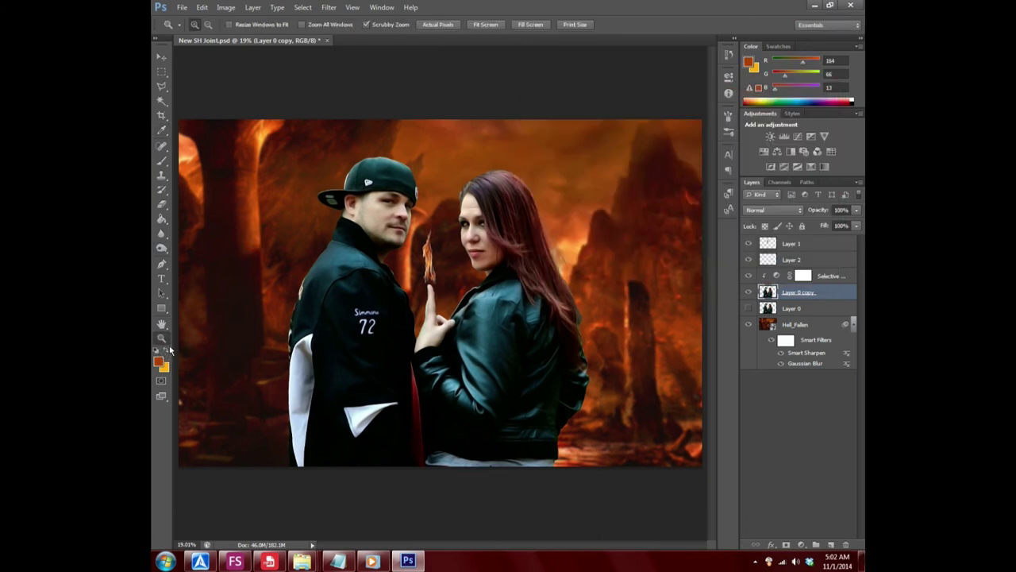
pyautogui.click(159, 362)
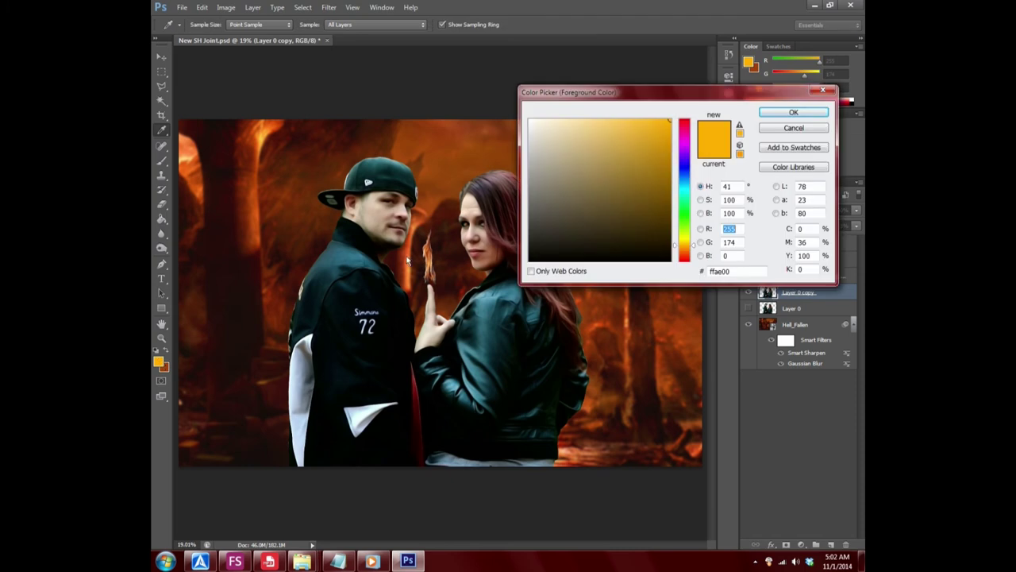
pyautogui.click(410, 267)
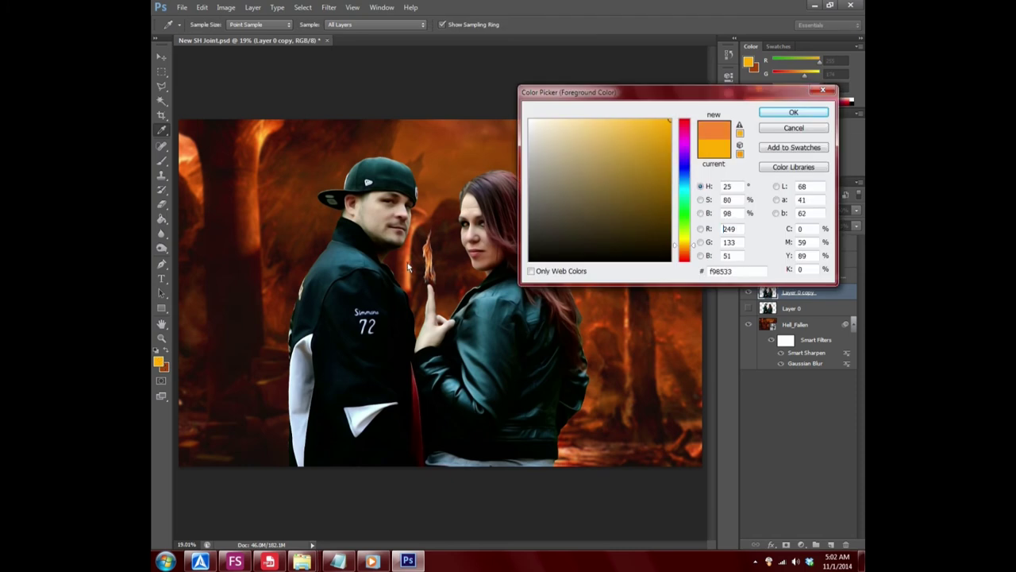
pyautogui.click(774, 113)
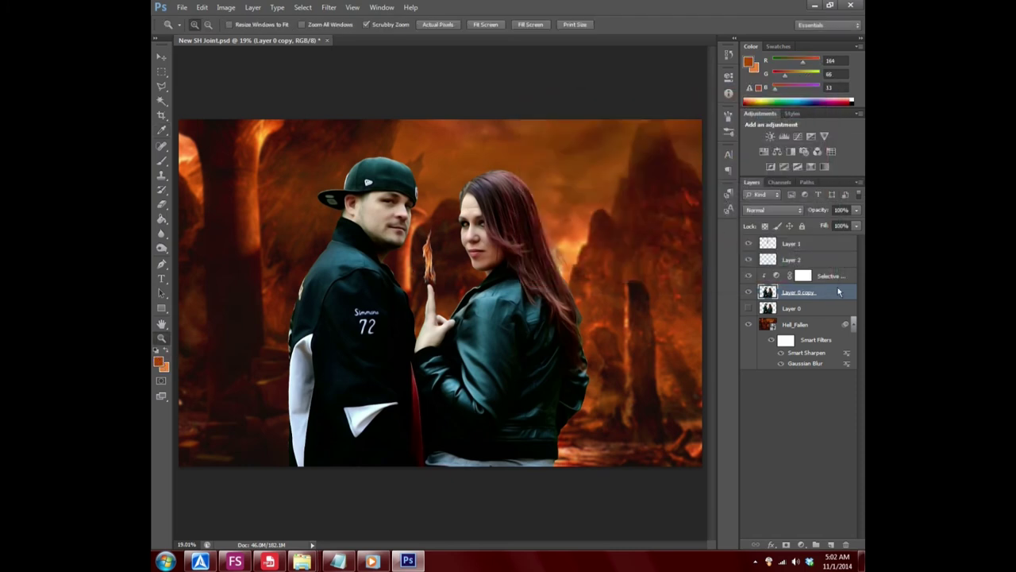
pyautogui.click(800, 545)
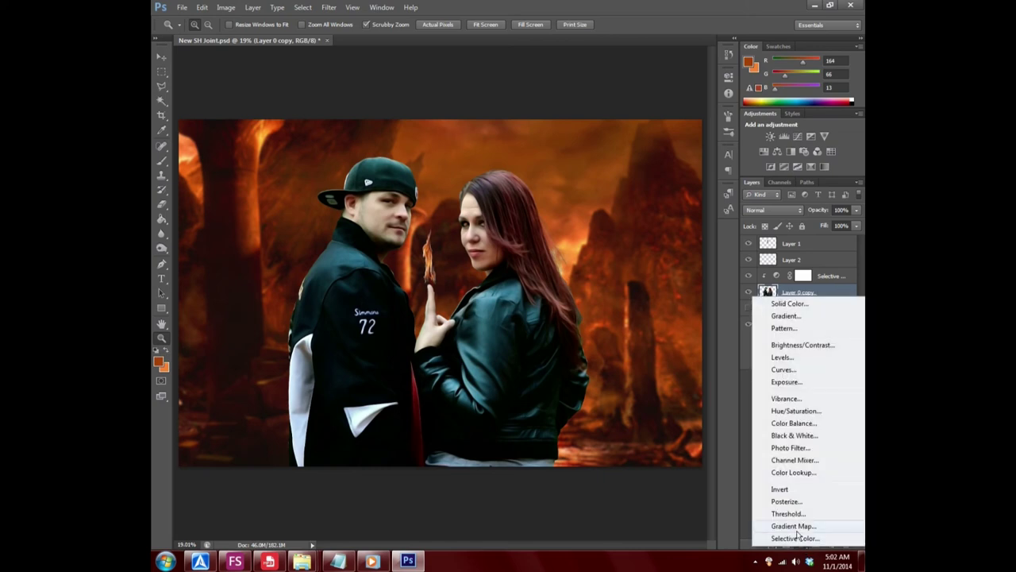
# - Add an orange Gradient Map layer over the couple and set its blend mode to Soft Light
pyautogui.click(796, 526)
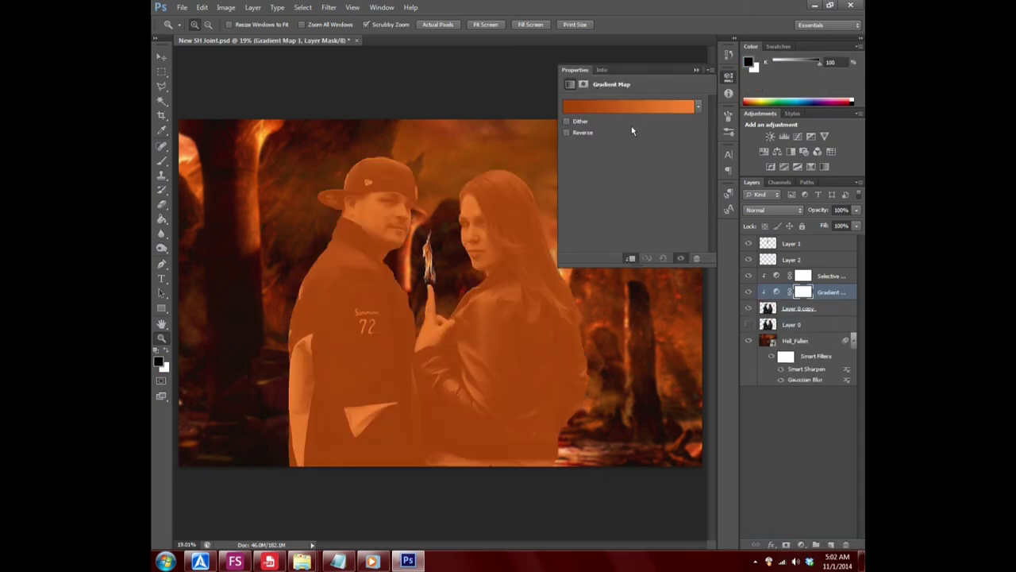
pyautogui.click(696, 70)
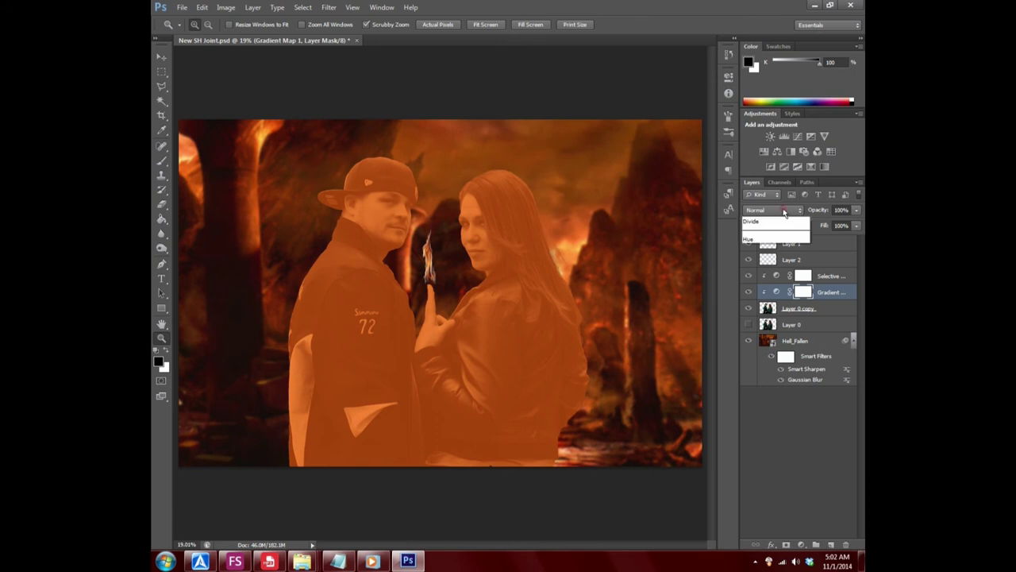
pyautogui.click(774, 210)
pyautogui.click(786, 219)
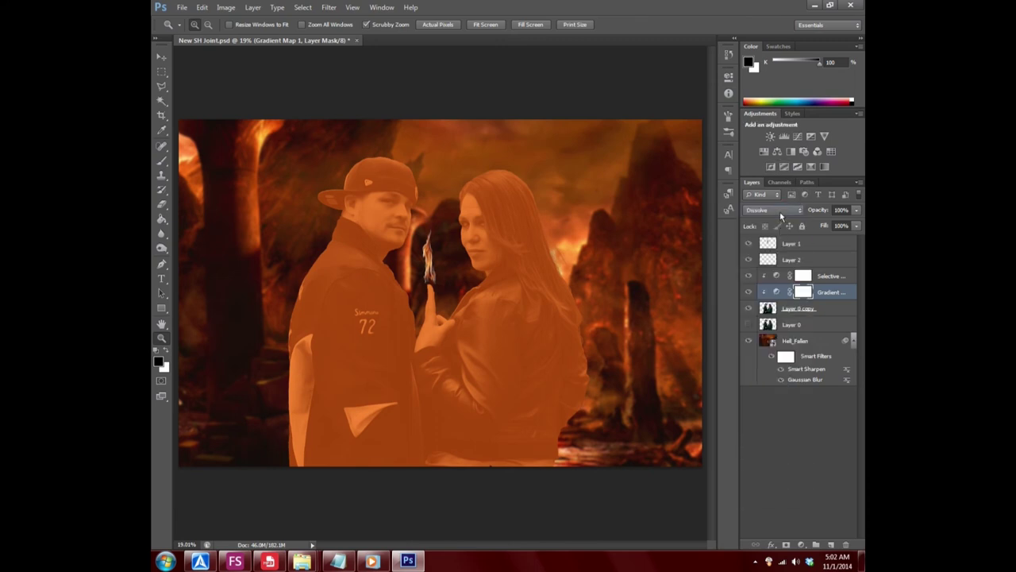
pyautogui.scroll(-1, 779, 211)
pyautogui.scroll(-1, 780, 212)
pyautogui.scroll(-1, 780, 212)
pyautogui.scroll(-1, 779, 211)
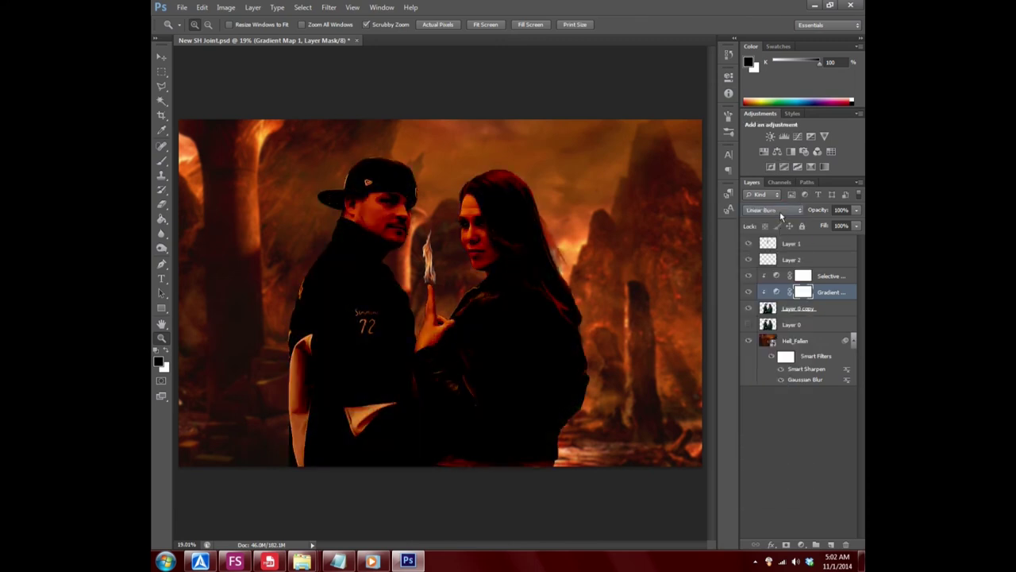
pyautogui.scroll(-1, 780, 211)
pyautogui.scroll(-1, 779, 211)
pyautogui.scroll(-1, 779, 211)
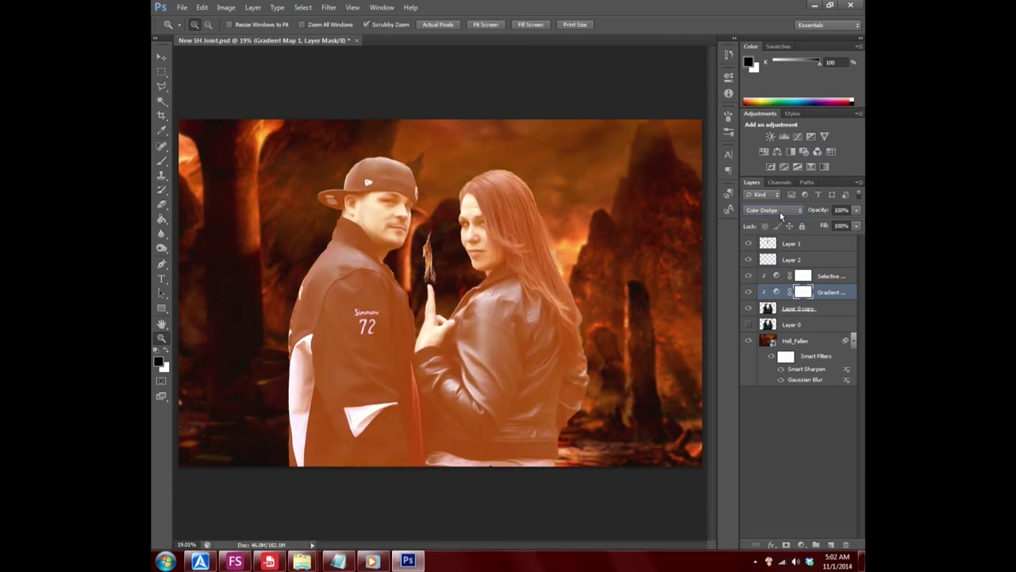
pyautogui.scroll(-1, 779, 211)
pyautogui.scroll(-1, 779, 210)
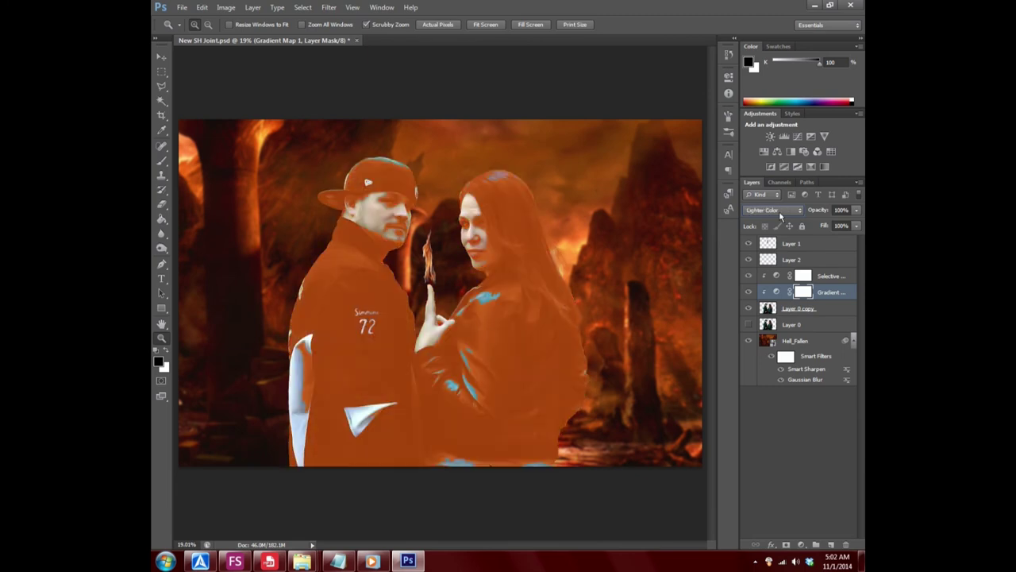
pyautogui.scroll(-1, 779, 211)
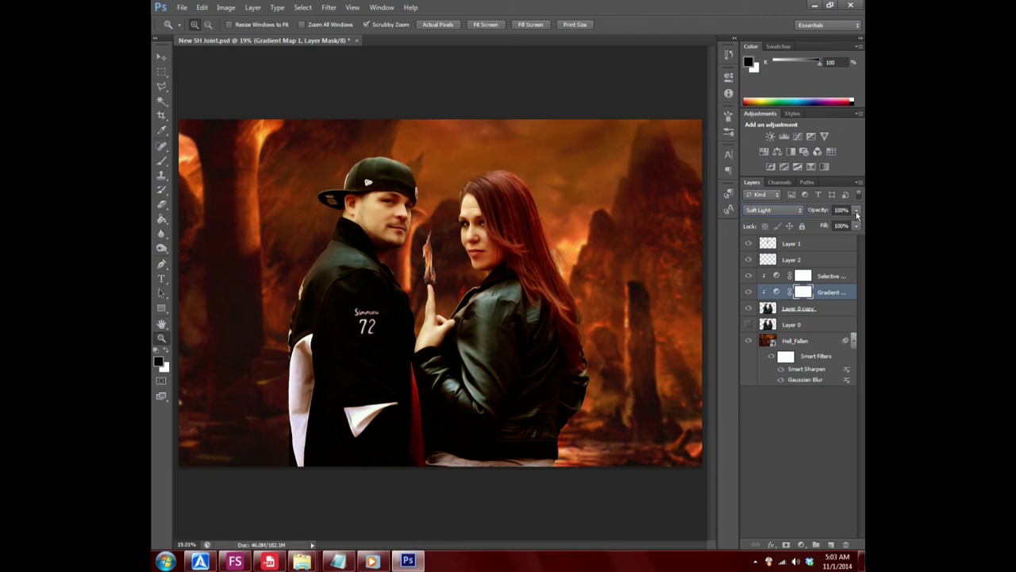
# - Adjust the gradient map's opacity, settling at 65%
pyautogui.moveTo(856, 215); pyautogui.dragTo(836, 226)
pyautogui.moveTo(836, 225); pyautogui.dragTo(844, 225)
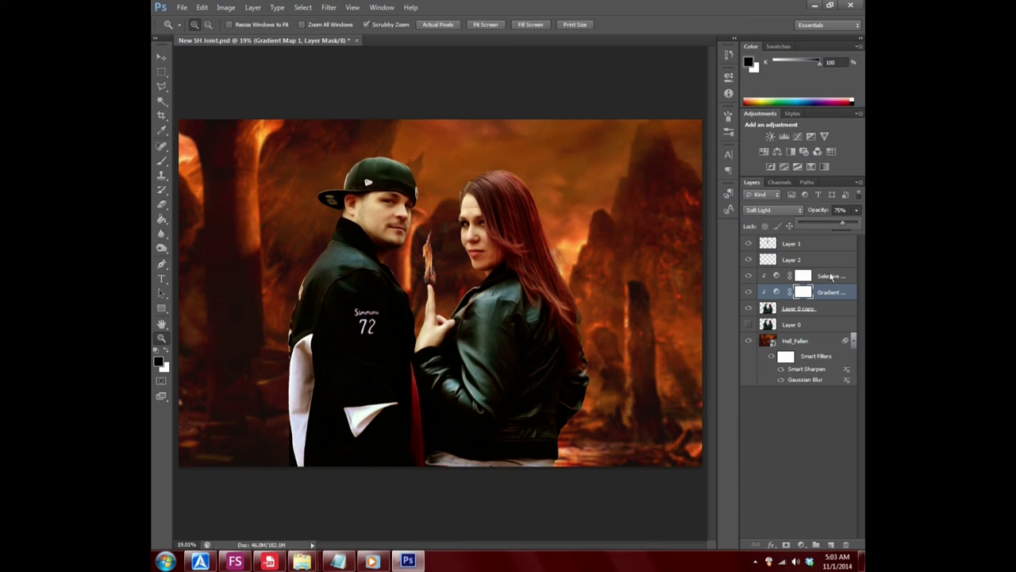
pyautogui.moveTo(843, 226); pyautogui.dragTo(840, 226)
pyautogui.moveTo(836, 223); pyautogui.dragTo(835, 223)
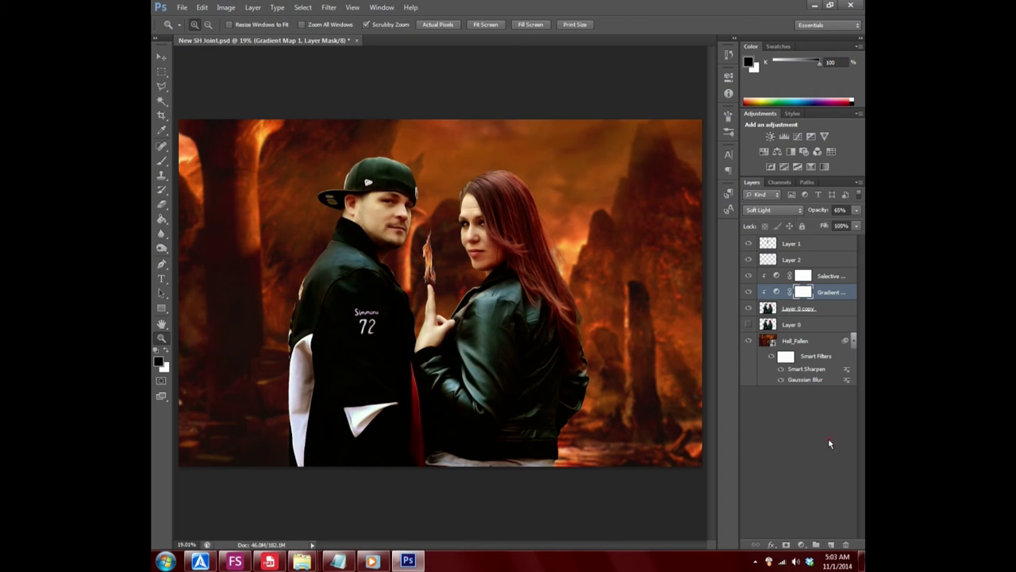
# - Select Layer 1 and reset the foreground and background colours to default black and white
pyautogui.click(828, 437)
pyautogui.click(831, 245)
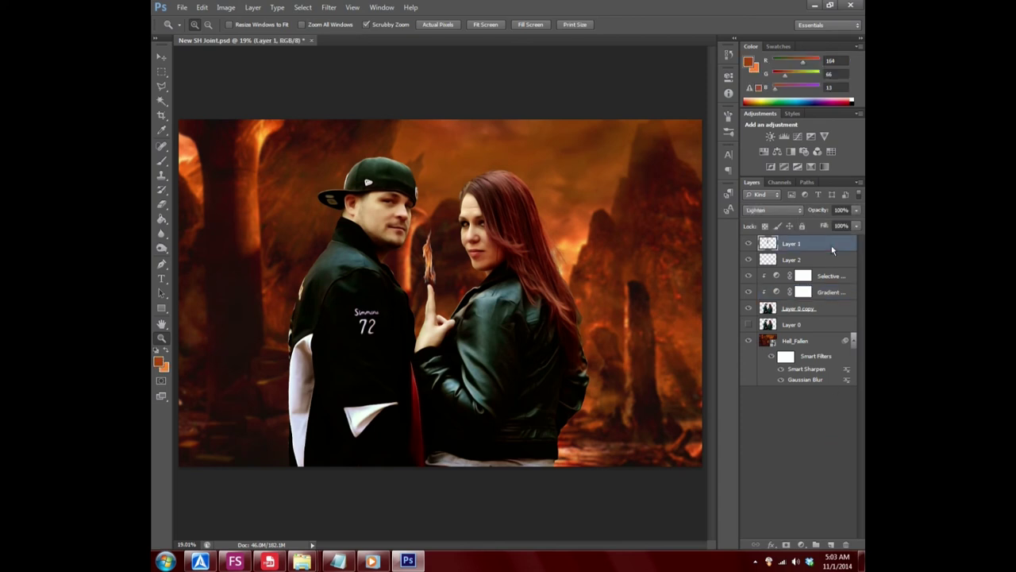
pyautogui.click(159, 362)
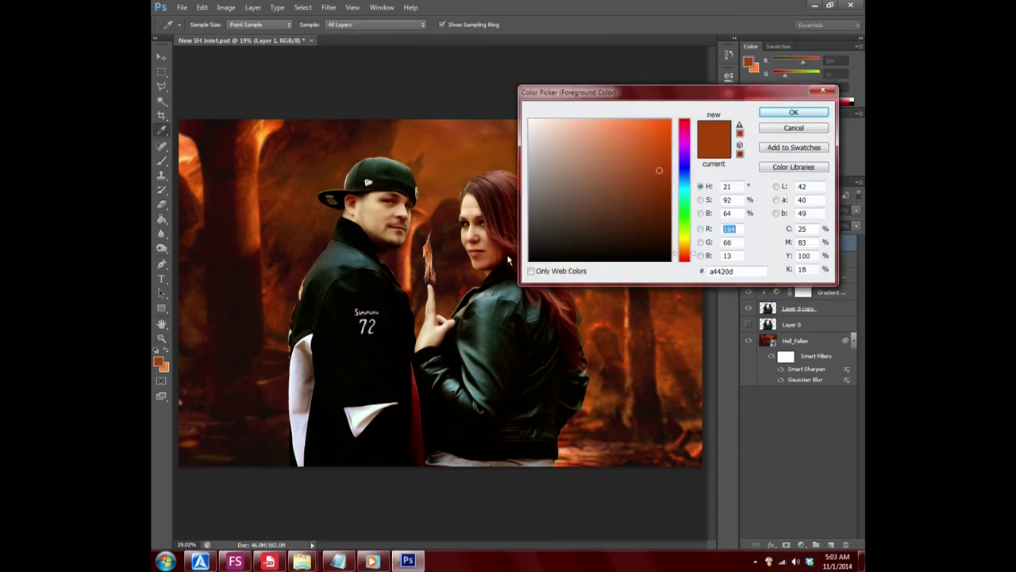
pyautogui.click(529, 260)
pyautogui.click(767, 110)
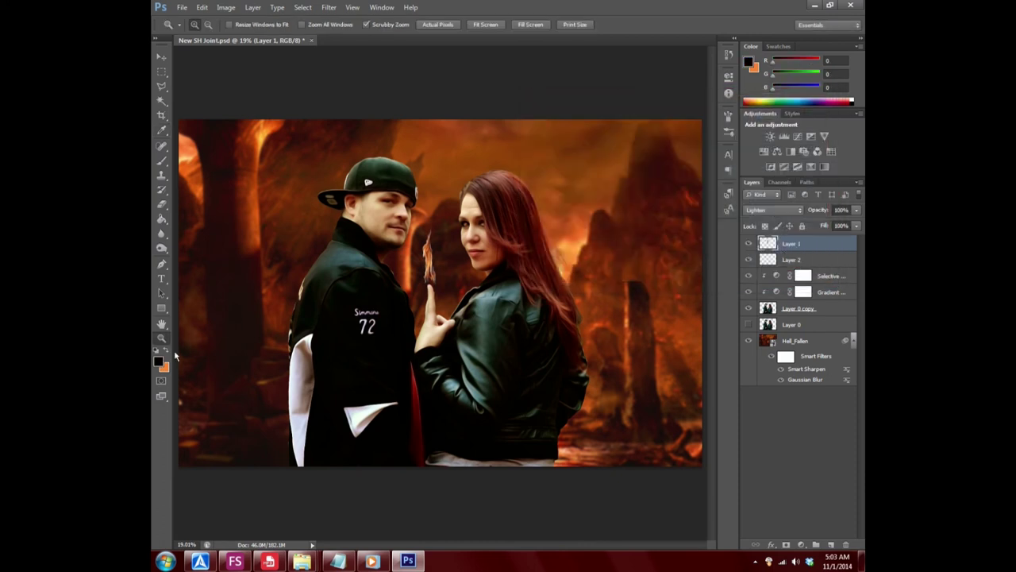
pyautogui.click(159, 362)
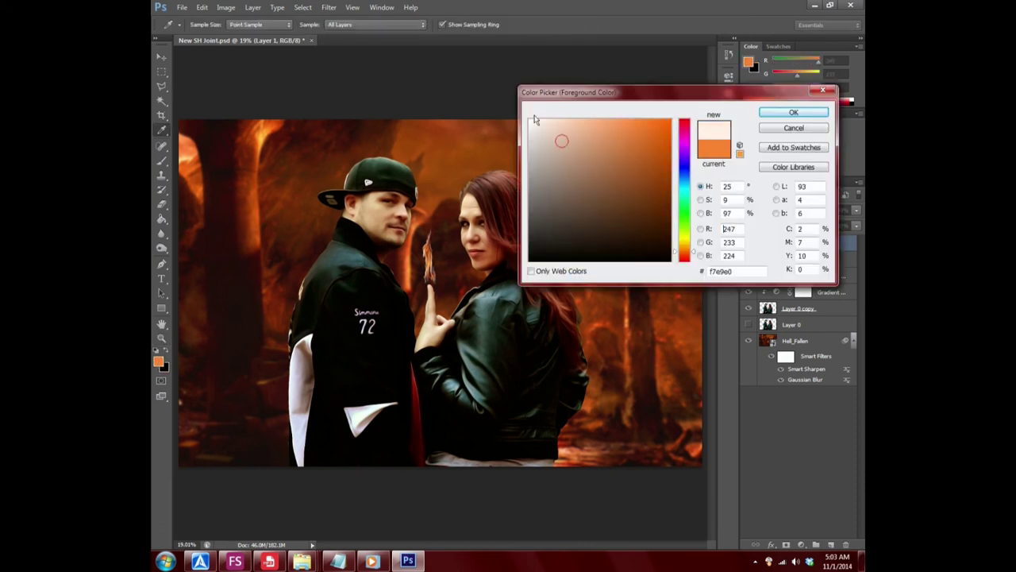
pyautogui.moveTo(563, 140); pyautogui.dragTo(531, 121)
pyautogui.press('Return')
pyautogui.click(167, 356)
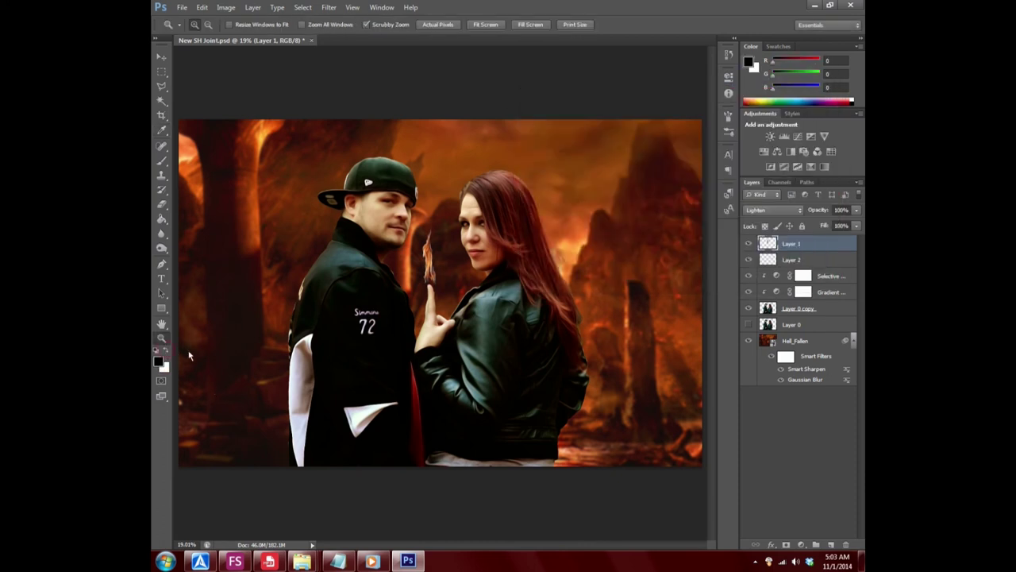
# - Add a Selective Color adjustment layer, then delete it
pyautogui.click(801, 545)
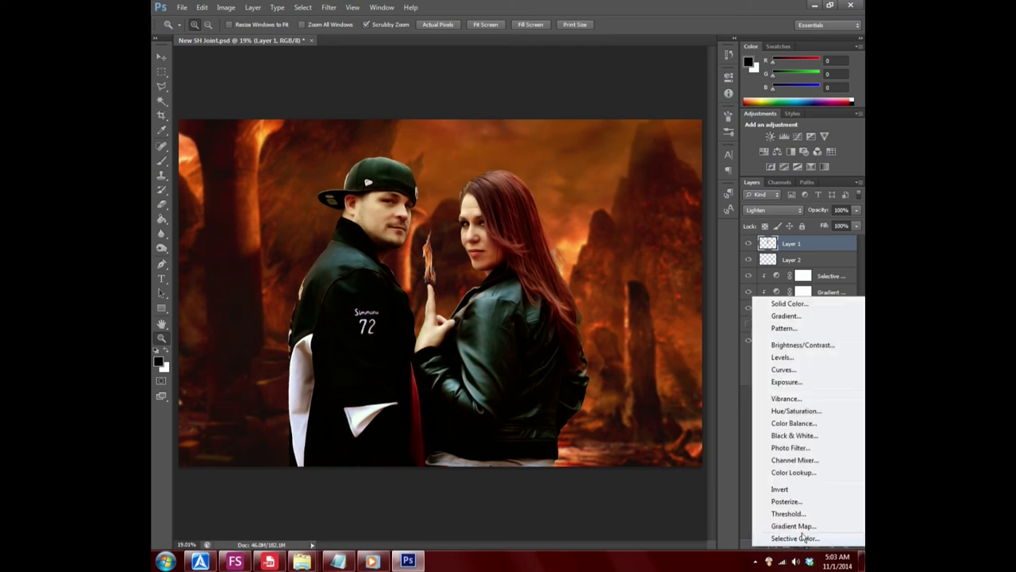
pyautogui.click(794, 535)
pyautogui.click(696, 71)
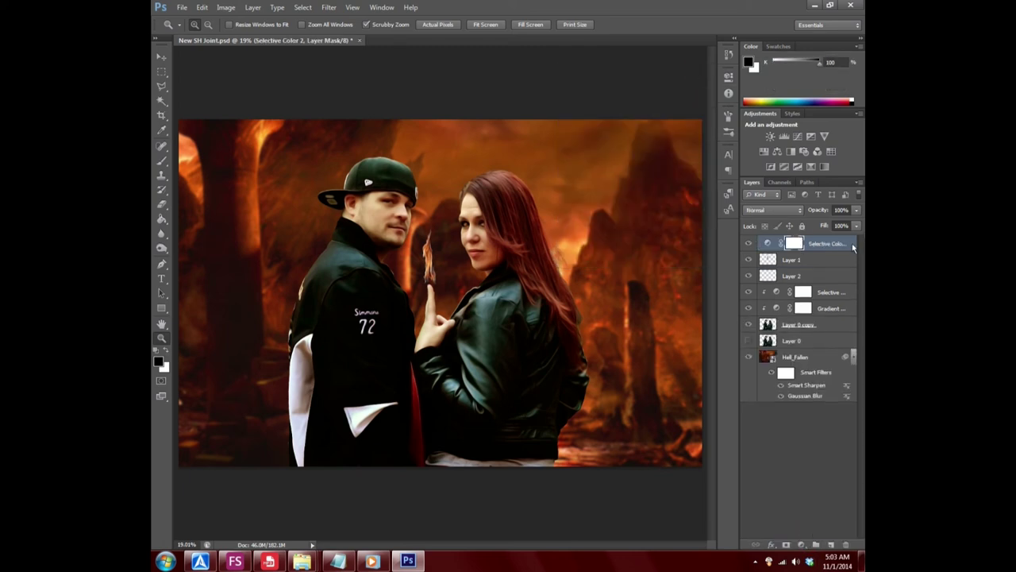
pyautogui.click(849, 246)
pyautogui.press('Delete')
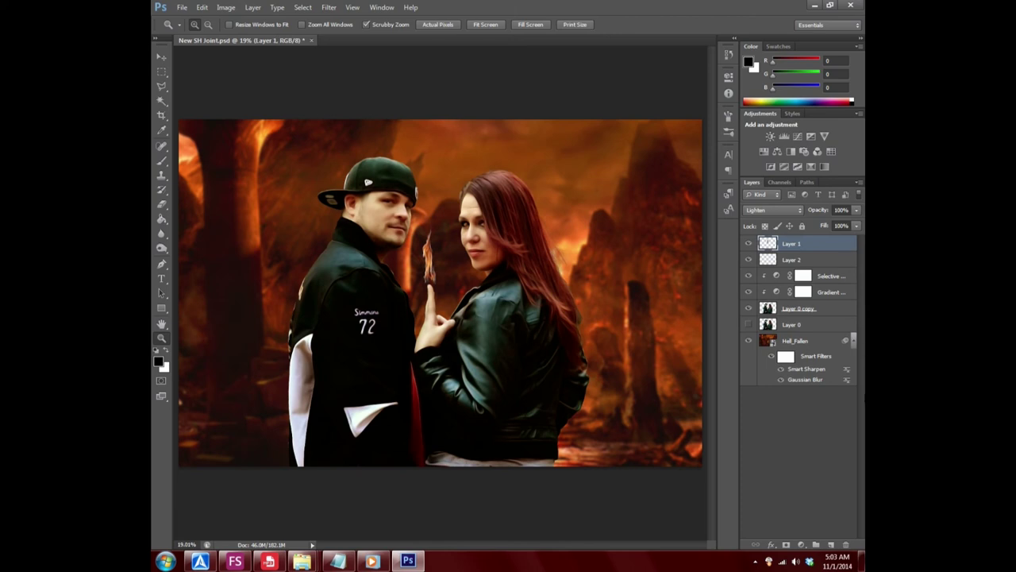
pyautogui.click(801, 544)
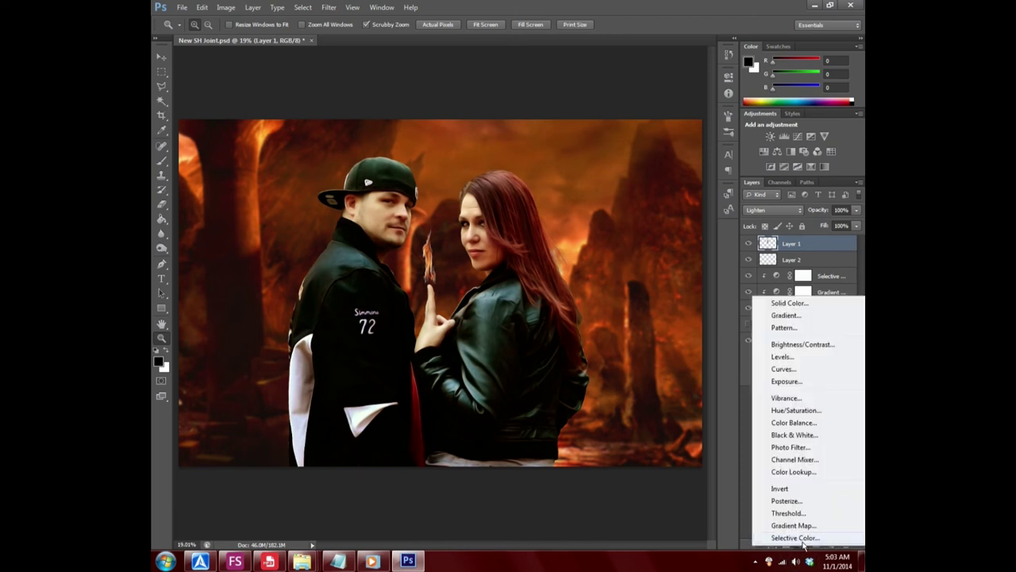
# - Add a black-to-white Gradient Map 2 and step its blend mode through to Soft Light
pyautogui.click(796, 525)
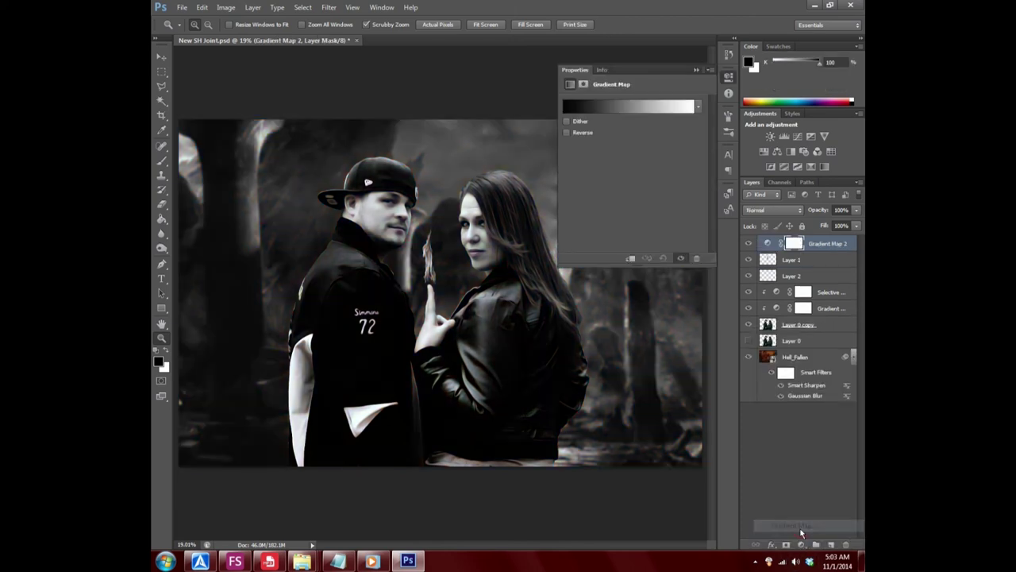
pyautogui.click(696, 69)
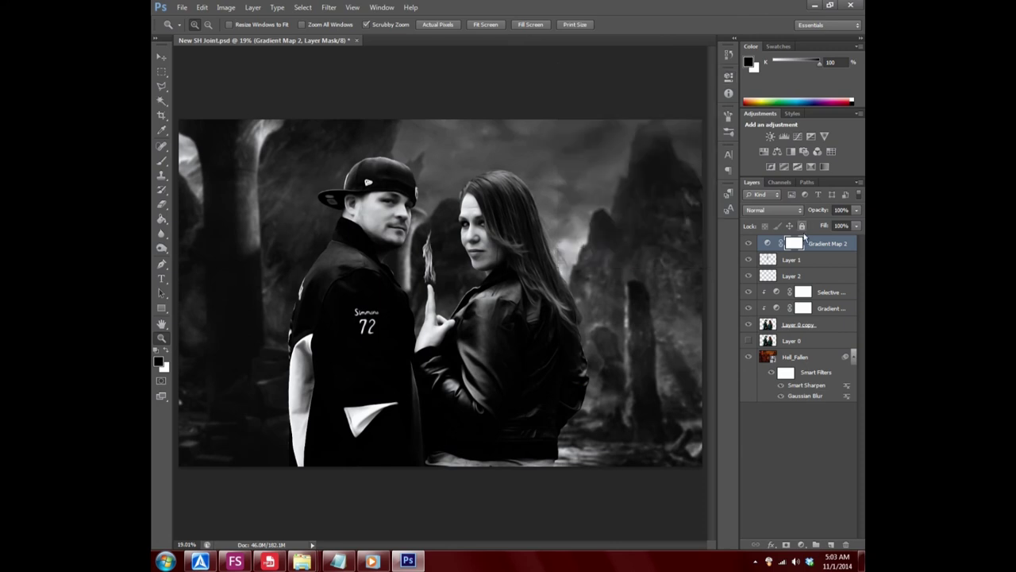
pyautogui.click(772, 210)
pyautogui.press('Down')
pyautogui.press('Down')
pyautogui.press('Down')
pyautogui.press('Return')
pyautogui.press('Down')
pyautogui.press('Down')
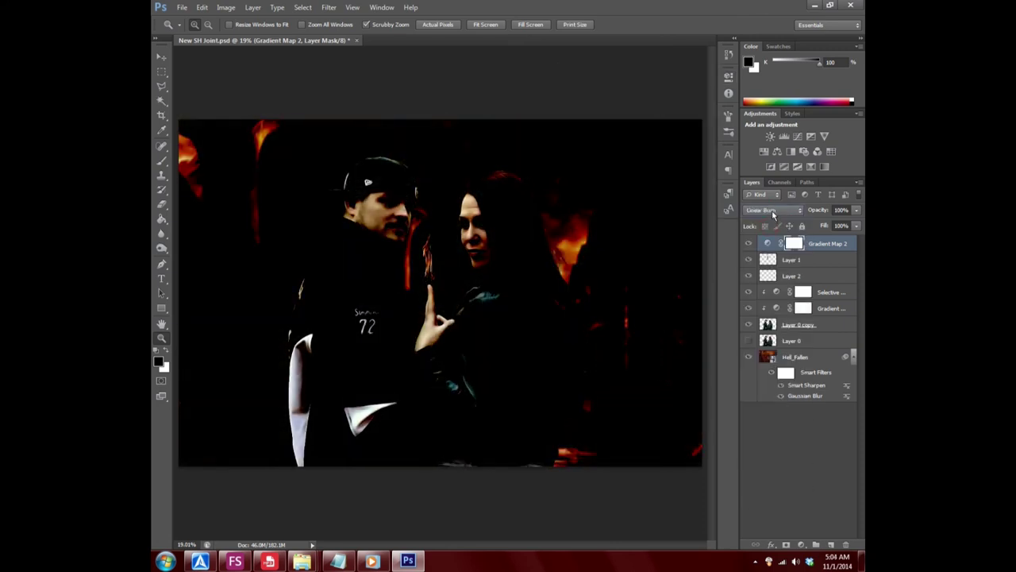
pyautogui.press('Down')
pyautogui.press('Down')
pyautogui.press('Down')
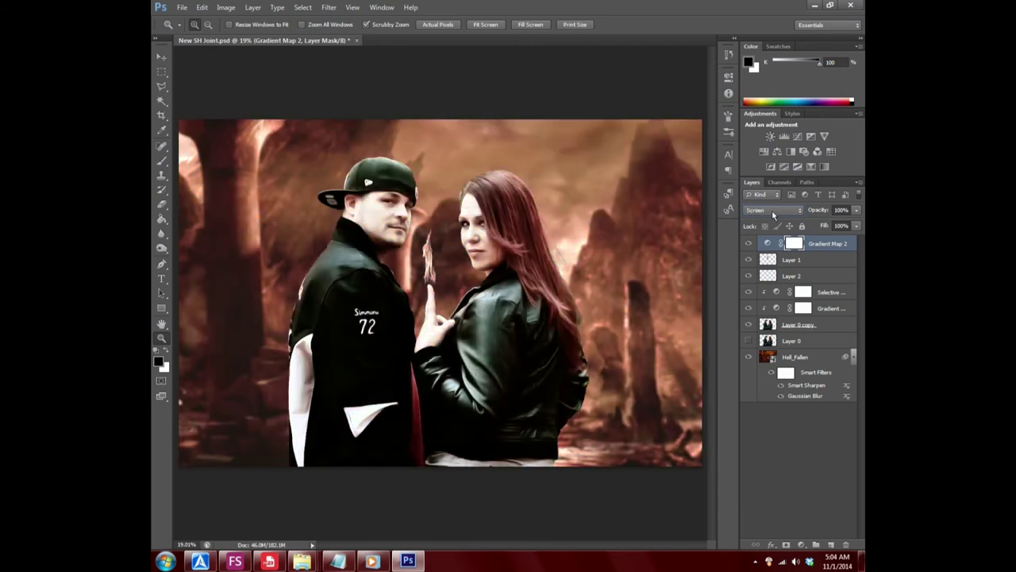
pyautogui.press('Down')
pyautogui.press('Down')
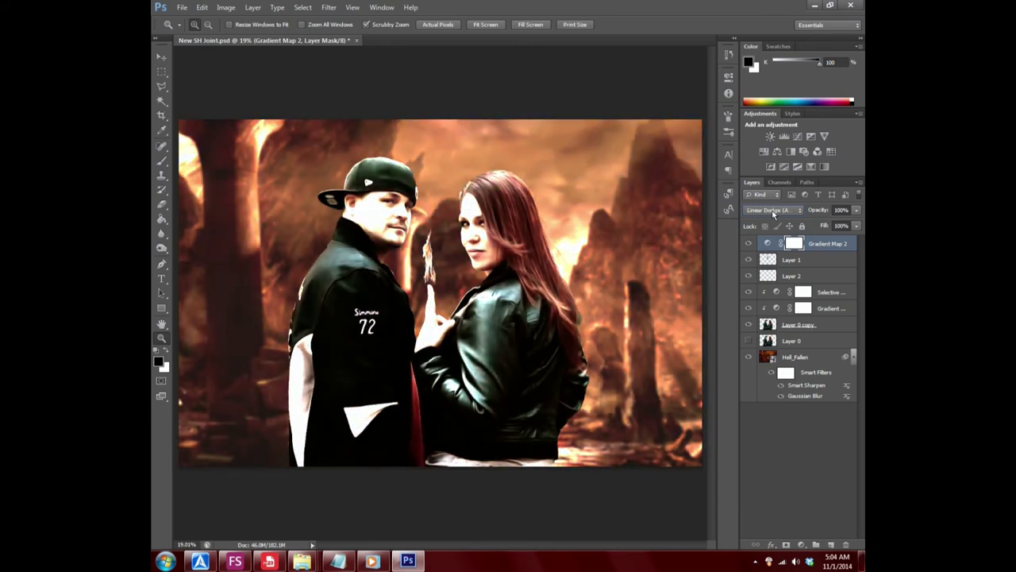
pyautogui.press('Down')
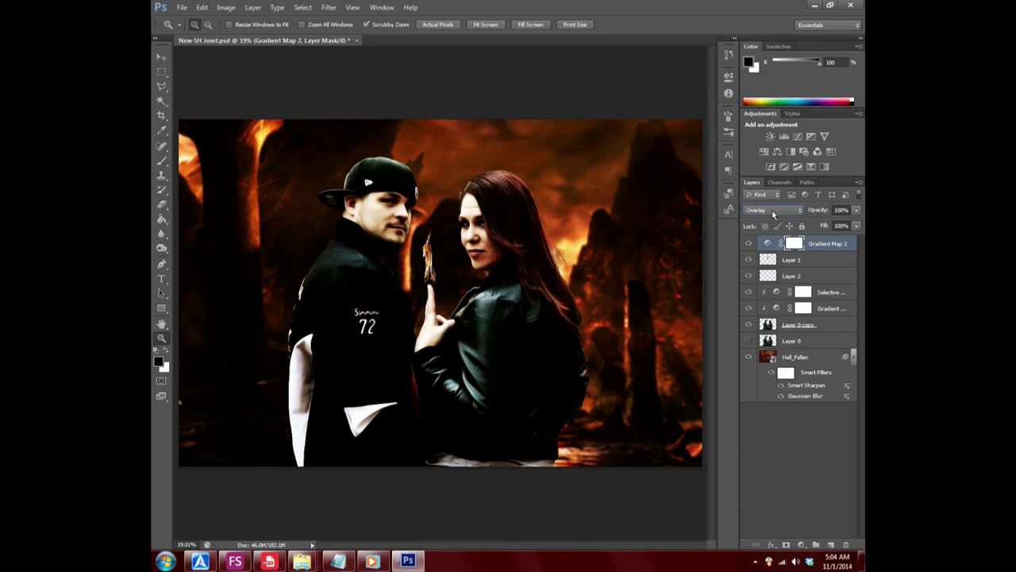
pyautogui.scroll(-1, 772, 209)
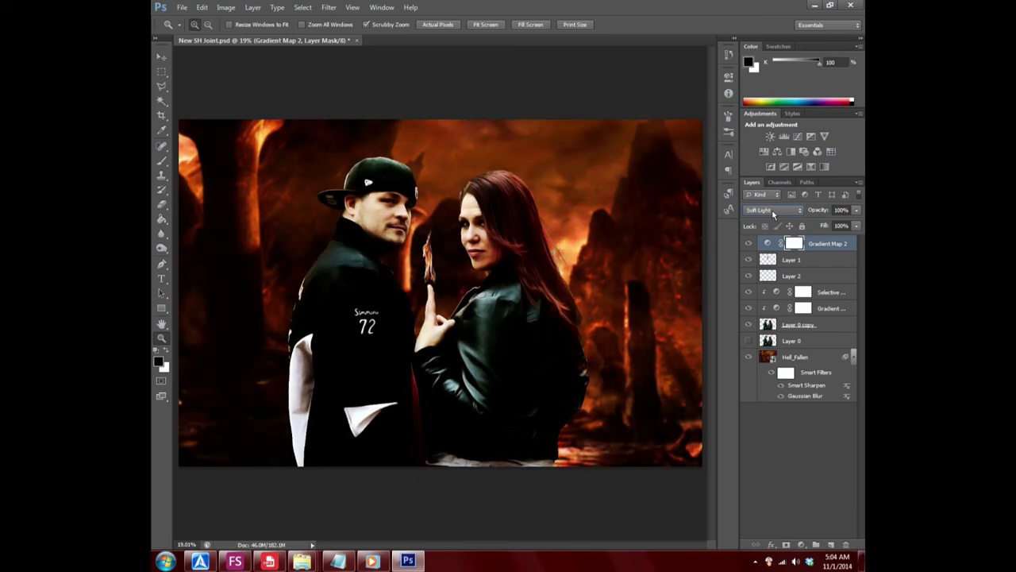
# - Lower Gradient Map 2's opacity to about 30%
pyautogui.click(855, 225)
pyautogui.moveTo(856, 227); pyautogui.dragTo(849, 226)
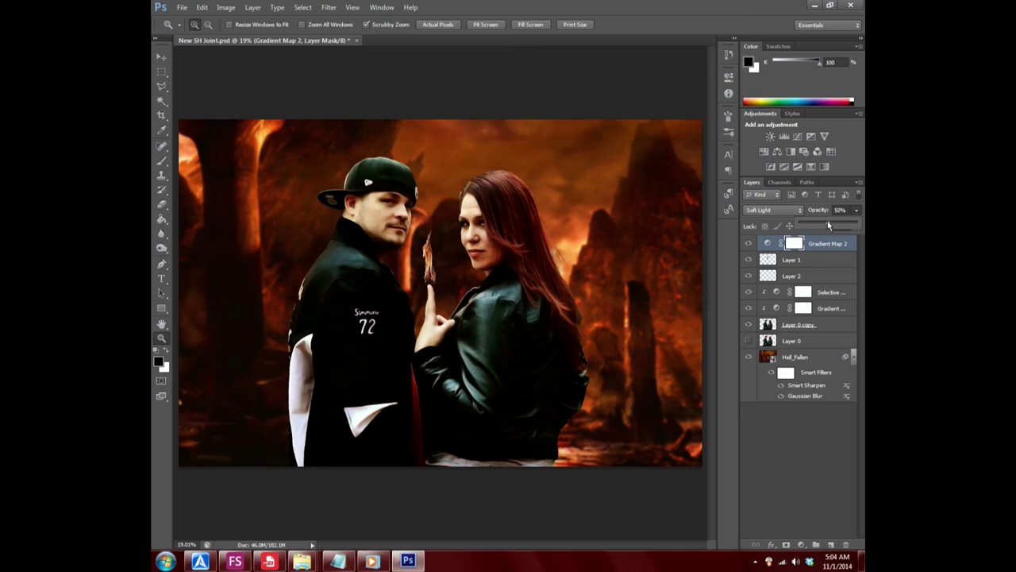
pyautogui.moveTo(823, 224)
pyautogui.mouseDown()
pyautogui.moveTo(809, 220)
pyautogui.moveTo(820, 223)
pyautogui.mouseUp()
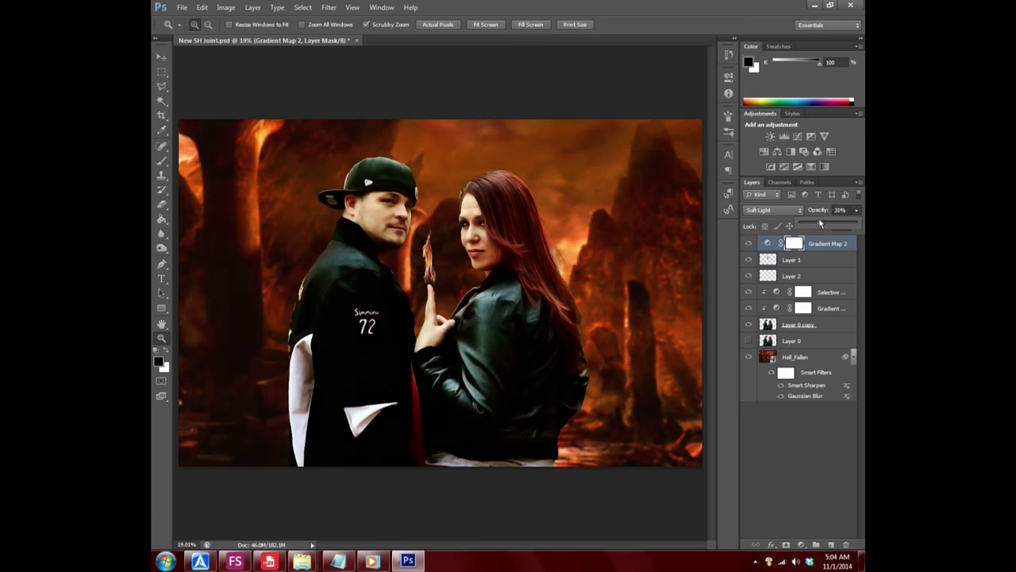
pyautogui.click(832, 455)
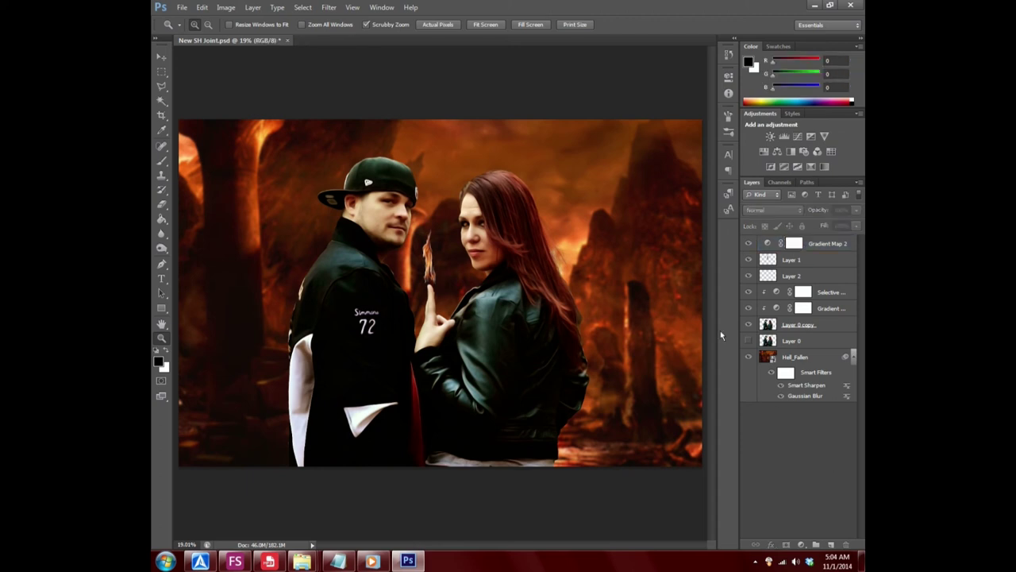
# - Add an Exposure 1 adjustment layer on top and raise its exposure value
pyautogui.click(802, 545)
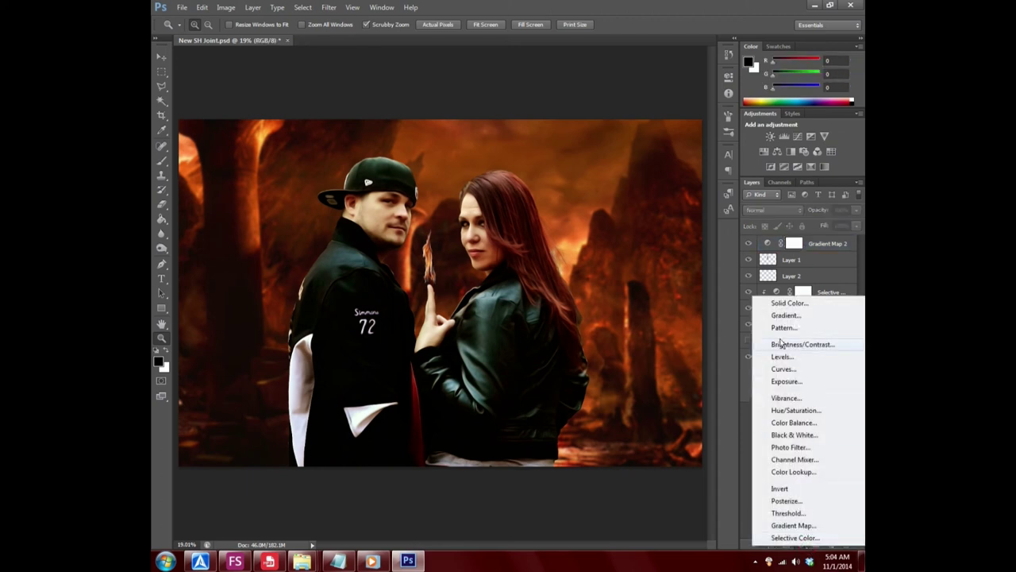
pyautogui.click(786, 382)
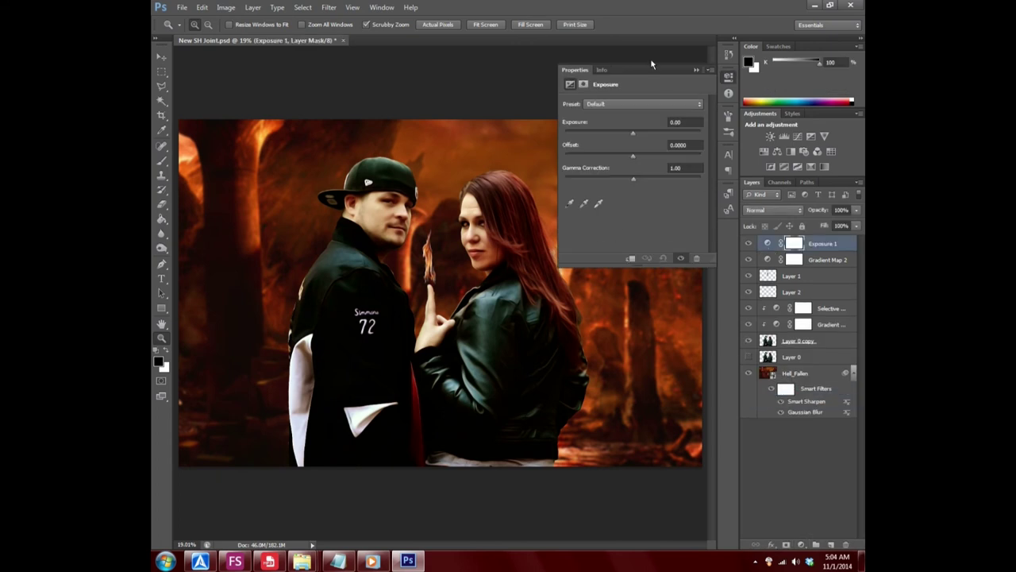
pyautogui.moveTo(634, 133)
pyautogui.mouseDown()
pyautogui.moveTo(648, 140)
pyautogui.moveTo(639, 139)
pyautogui.mouseUp()
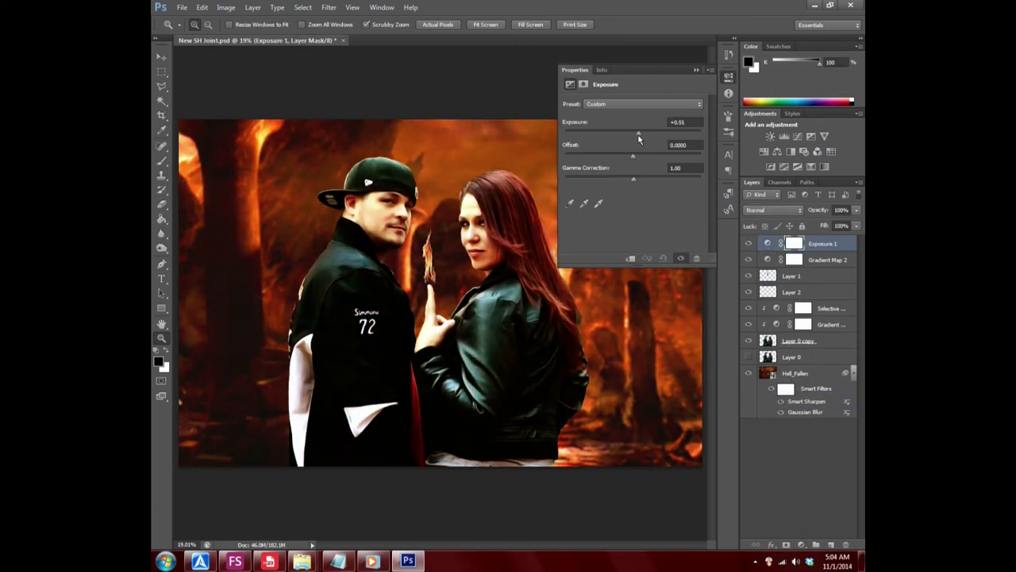
pyautogui.click(696, 123)
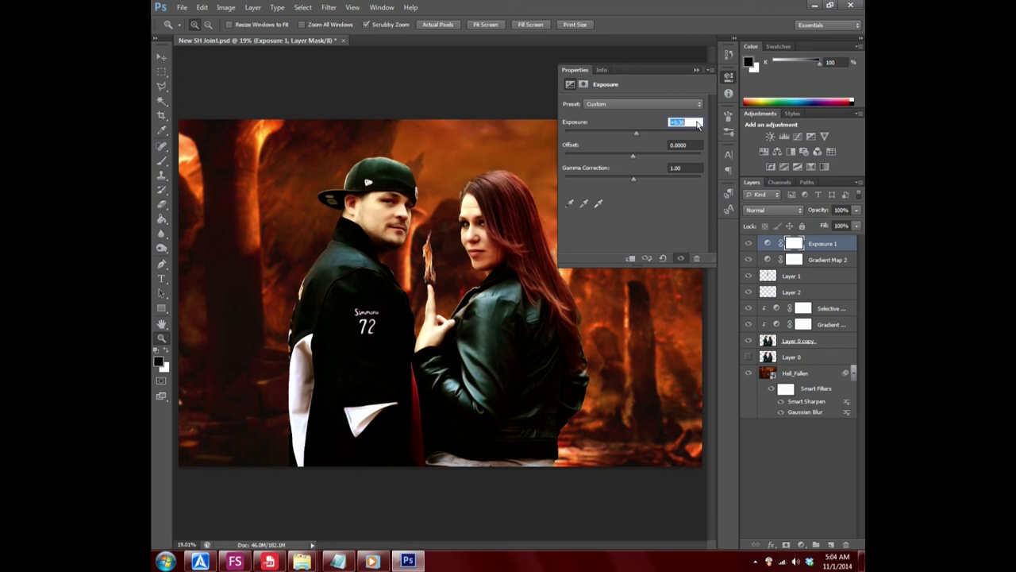
pyautogui.click(696, 70)
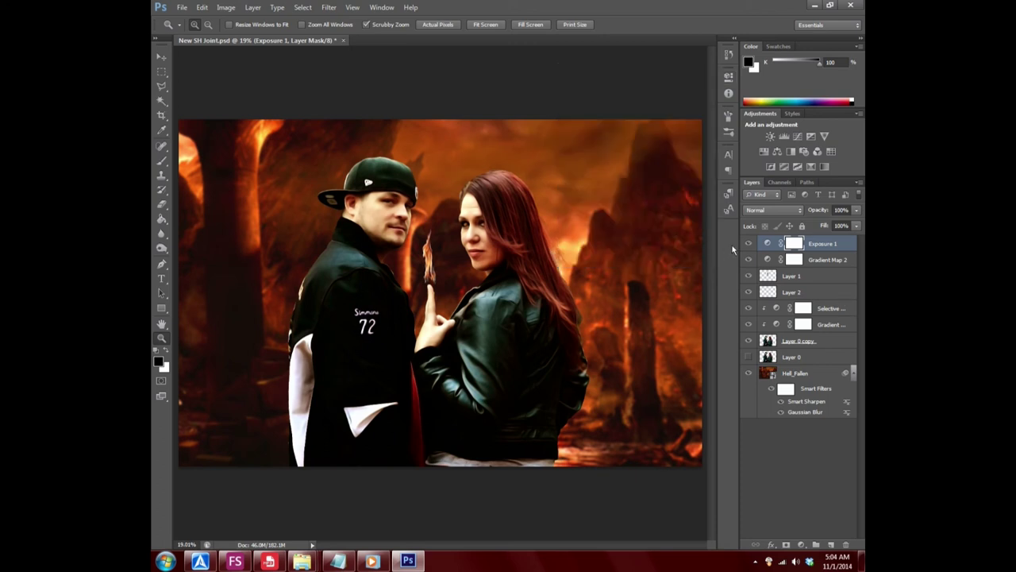
# - Toggle Exposure 1 and Gradient Map 2 visibility to compare their effect
pyautogui.click(748, 244)
pyautogui.click(748, 244)
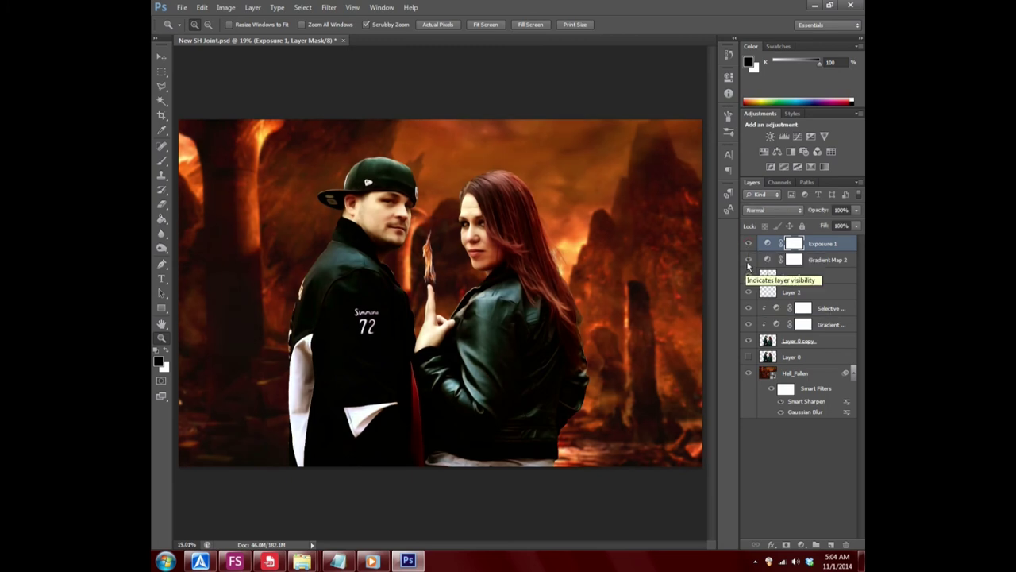
pyautogui.click(749, 260)
pyautogui.click(748, 260)
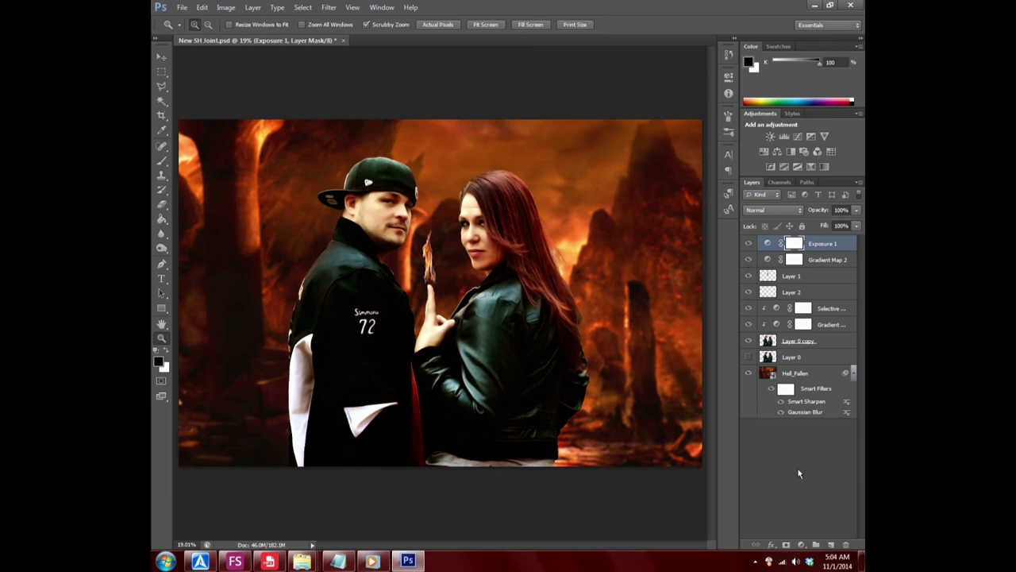
# - Select Gradient Map 1 and raise its opacity to 75%
pyautogui.click(854, 264)
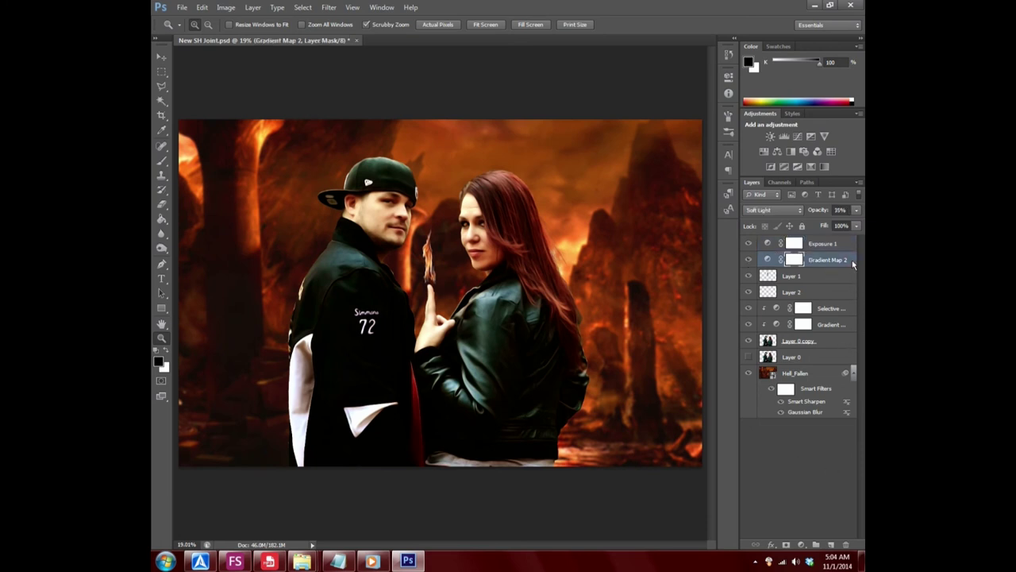
pyautogui.click(848, 325)
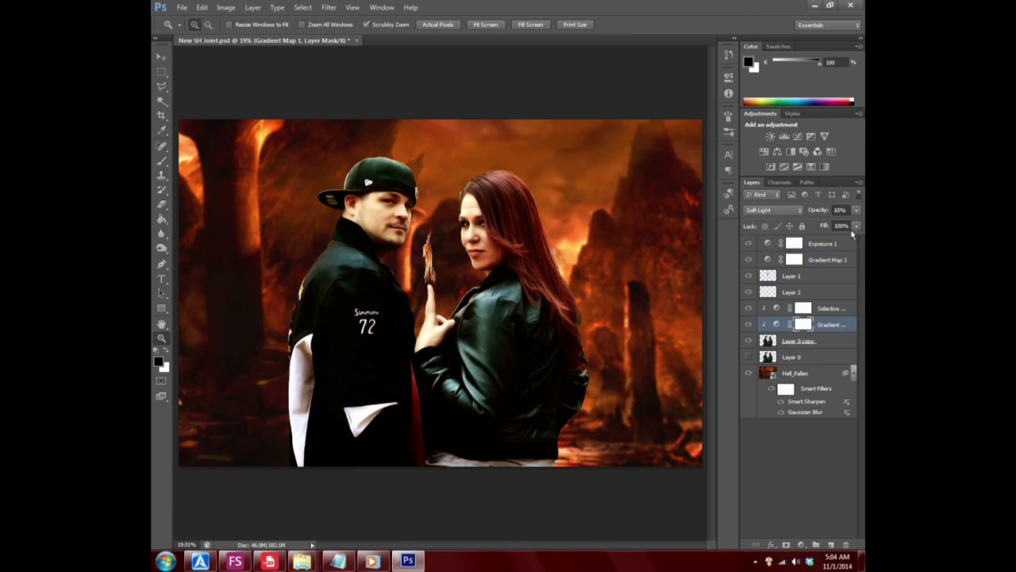
pyautogui.click(856, 209)
pyautogui.moveTo(841, 226); pyautogui.dragTo(843, 228)
pyautogui.moveTo(860, 229); pyautogui.dragTo(845, 227)
# - Minimize Photoshop and open flames-background.jpg from the desktop with Adobe Photoshop CS6
pyautogui.click(812, 12)
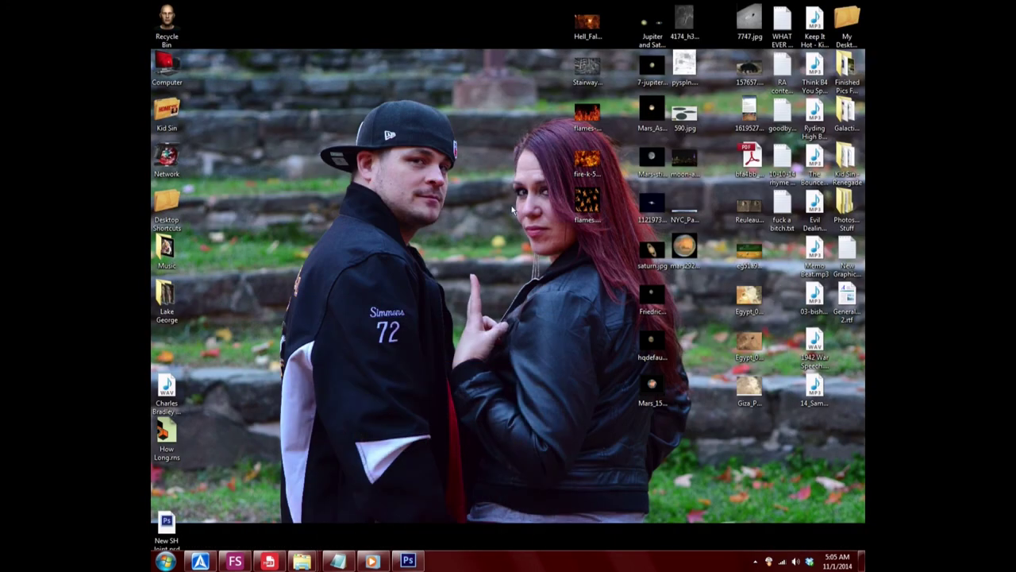
pyautogui.rightClick(591, 120)
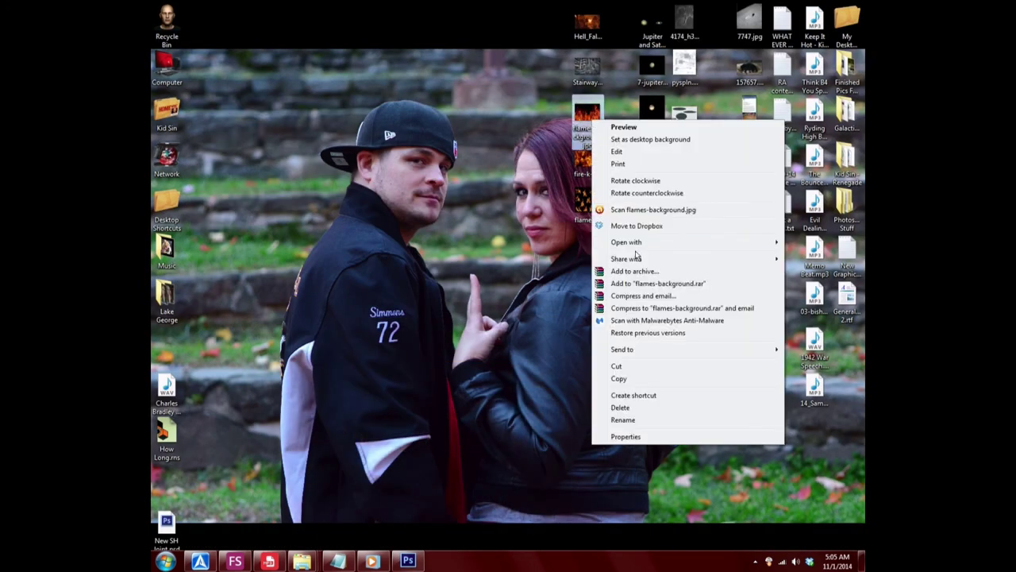
pyautogui.moveTo(627, 242)
pyautogui.click(552, 242)
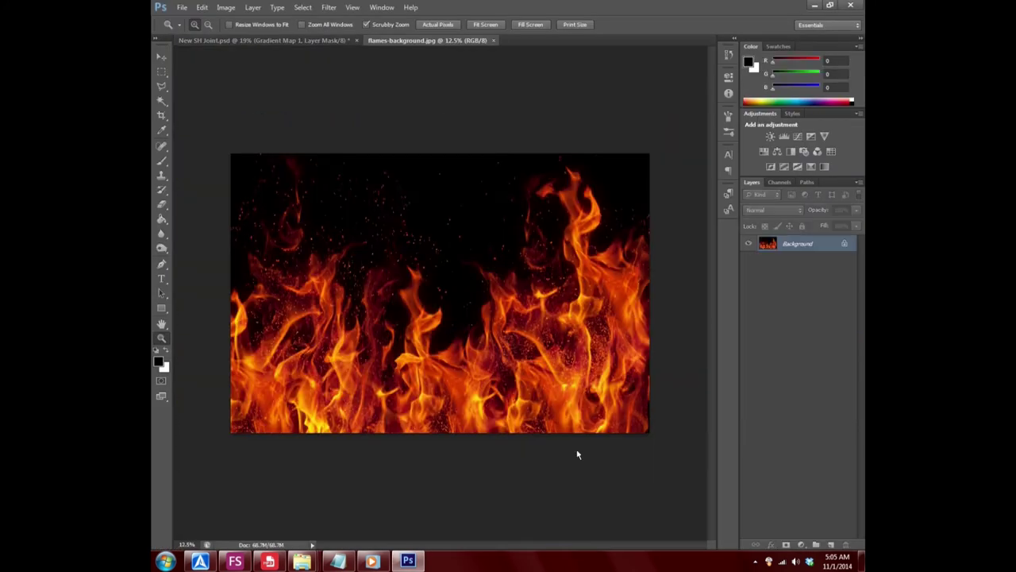
# - Select the entire flames image and copy it
pyautogui.click(302, 7)
pyautogui.click(315, 15)
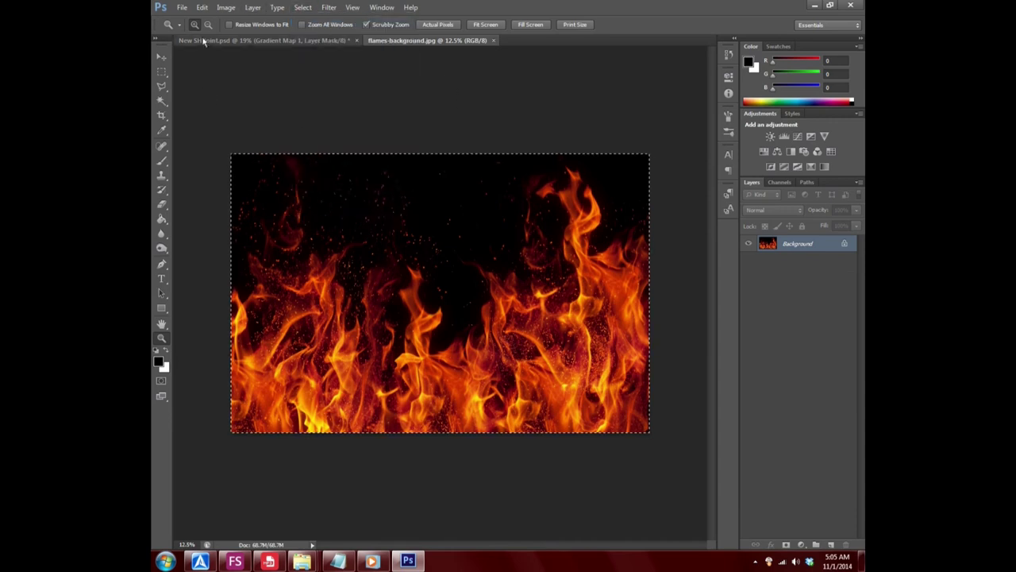
pyautogui.click(202, 8)
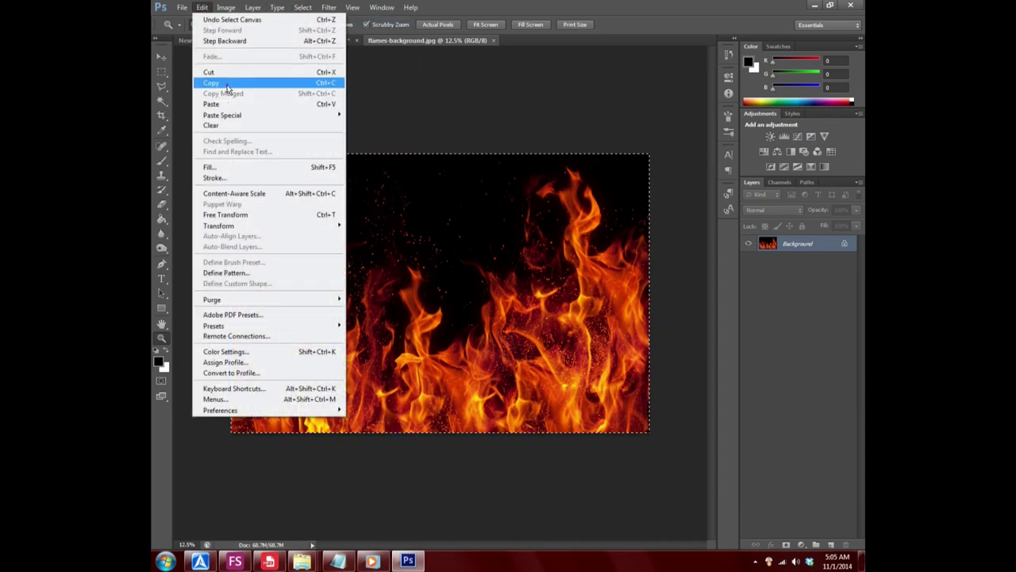
pyautogui.click(226, 83)
# - Paste the flames into New SH Joint.psd above Exposure 1 as a new Layer 3
pyautogui.click(318, 41)
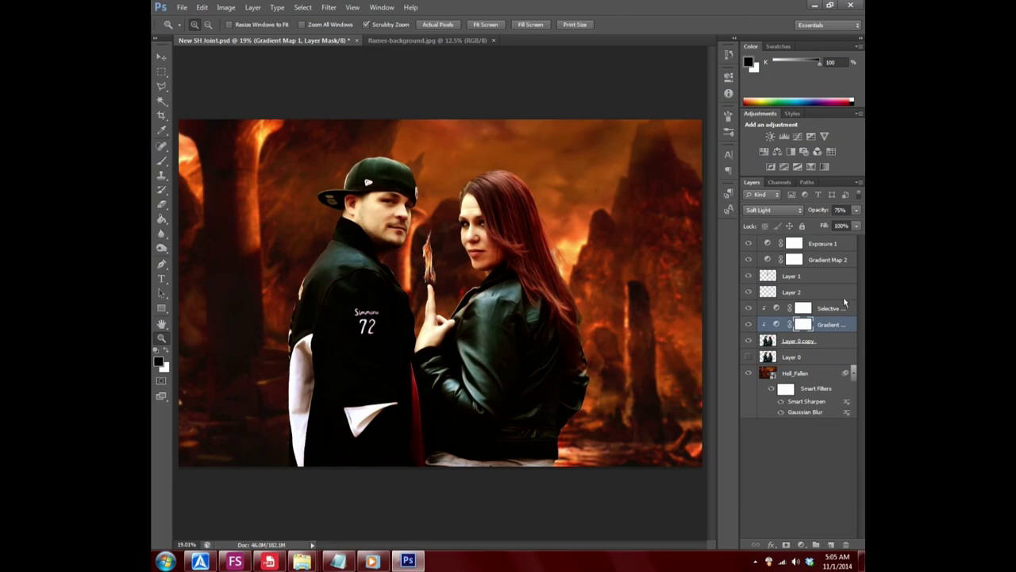
pyautogui.click(848, 244)
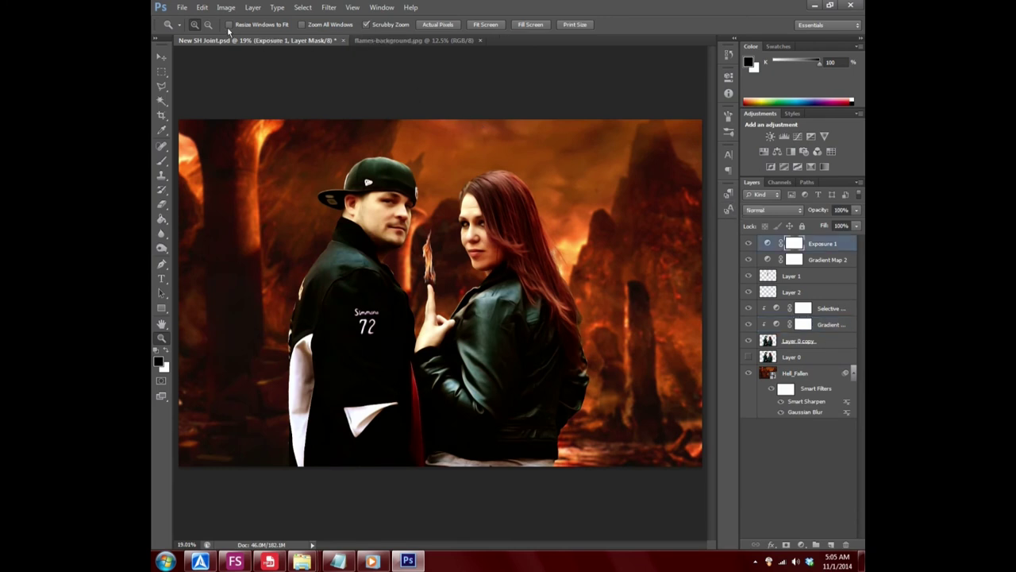
pyautogui.click(202, 7)
pyautogui.click(230, 106)
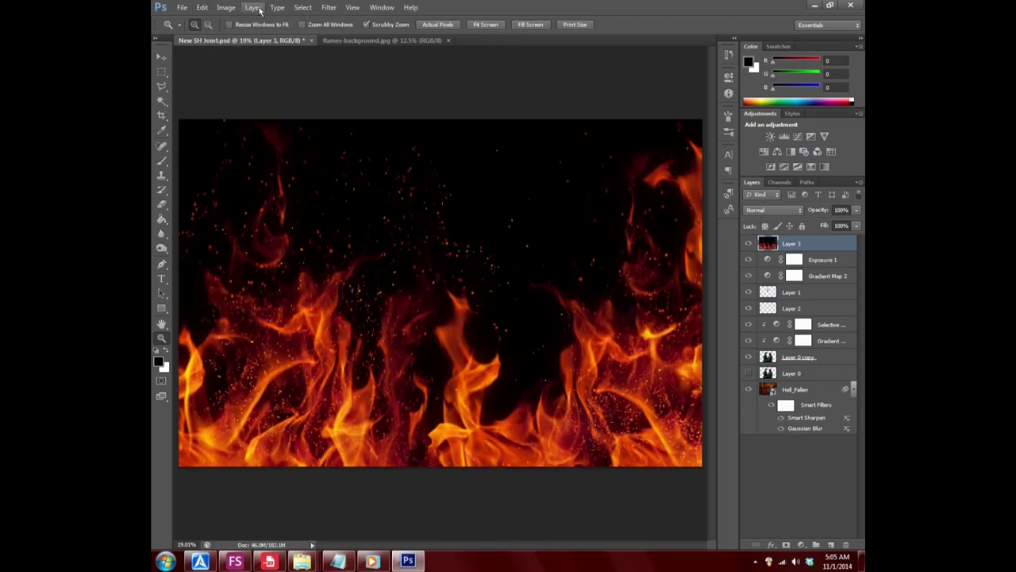
# - Start scaling the flames layer with the width set to 86%
pyautogui.click(203, 7)
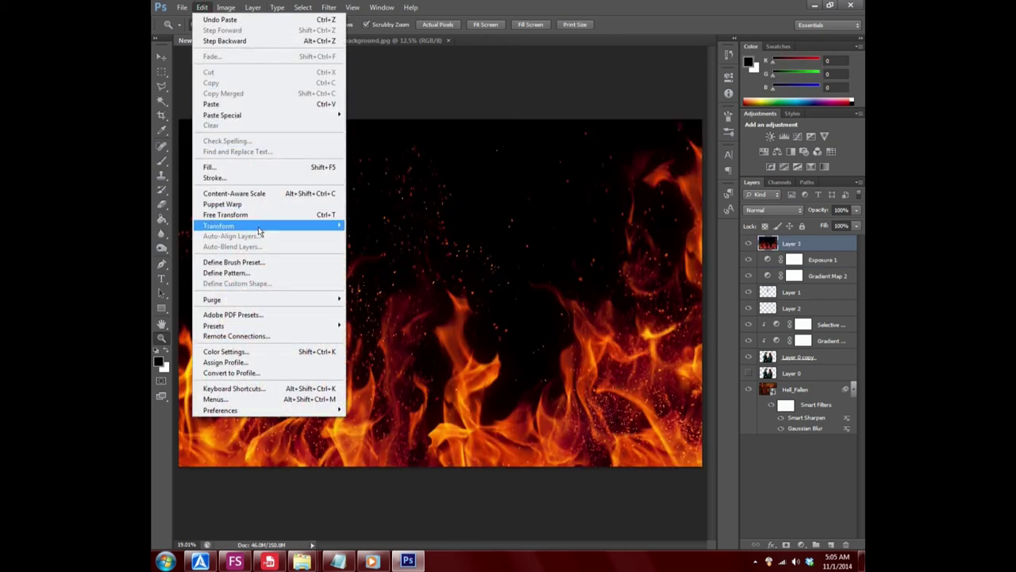
pyautogui.click(369, 239)
pyautogui.click(326, 25)
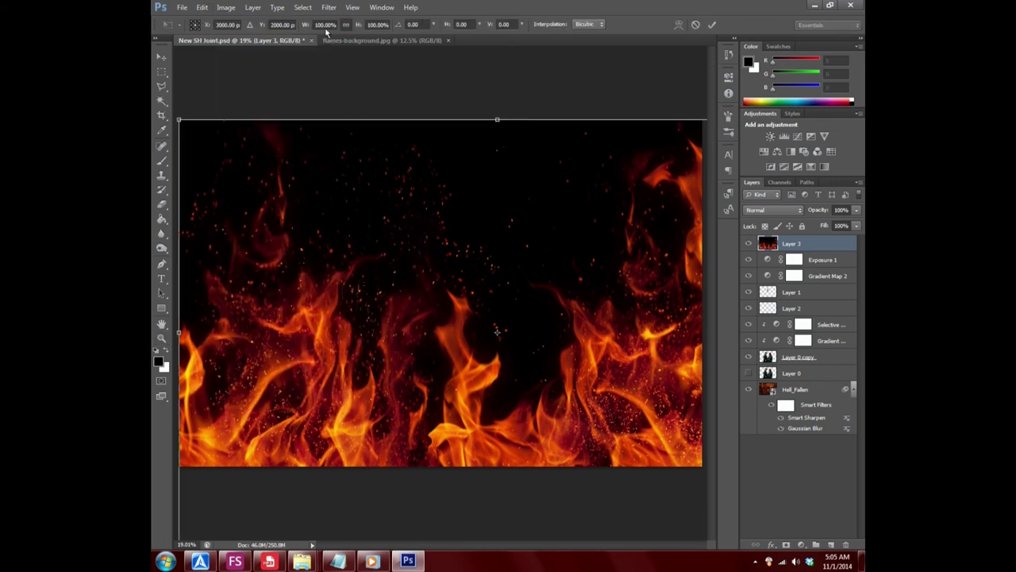
pyautogui.write('86')
pyautogui.press('Return')
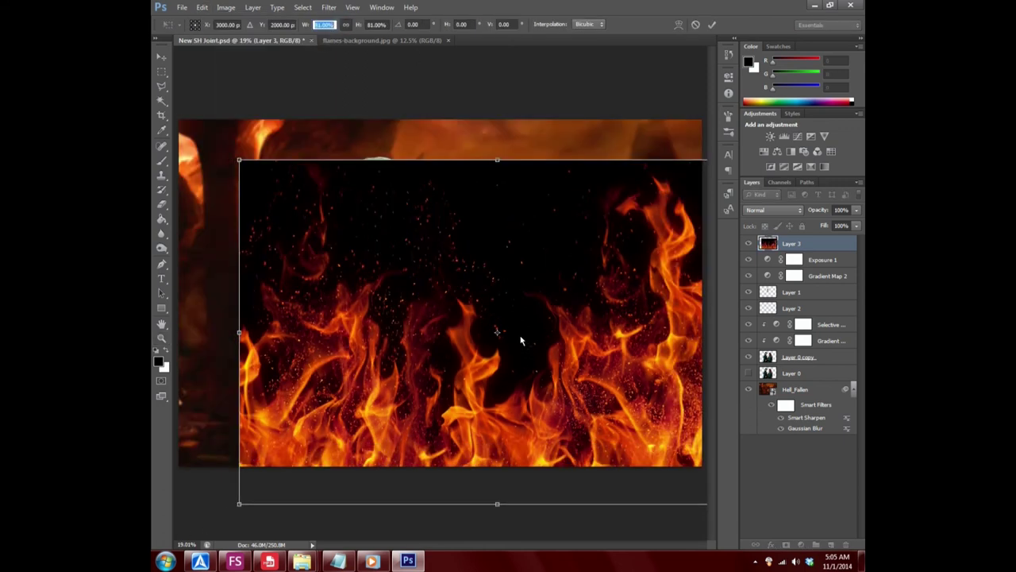
# - Move and stretch the flames to fill the canvas at about 84%, then apply the transform
pyautogui.moveTo(519, 340); pyautogui.dragTo(462, 284)
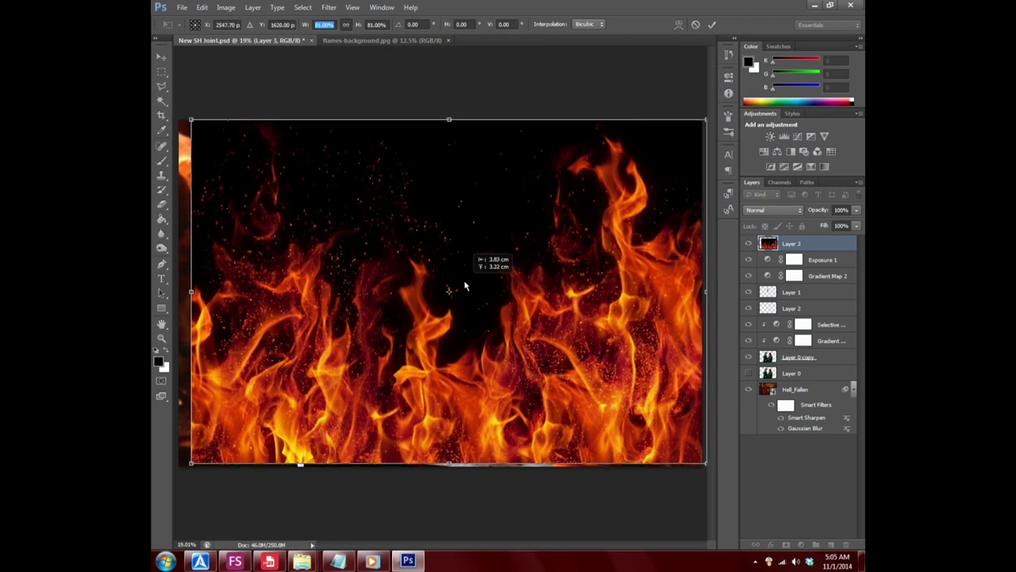
pyautogui.moveTo(191, 118); pyautogui.dragTo(179, 110)
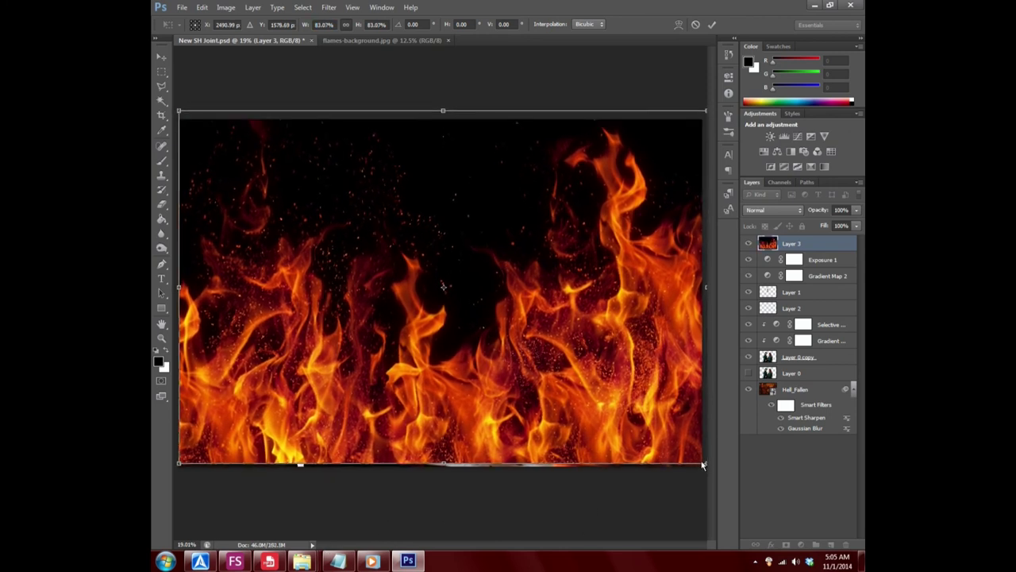
pyautogui.moveTo(706, 467); pyautogui.dragTo(712, 474)
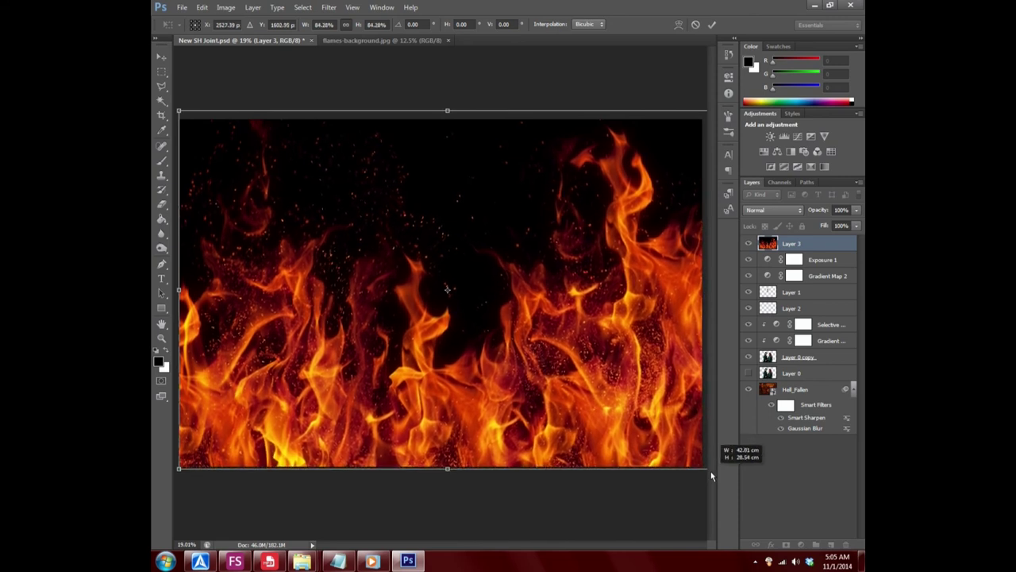
pyautogui.click(345, 24)
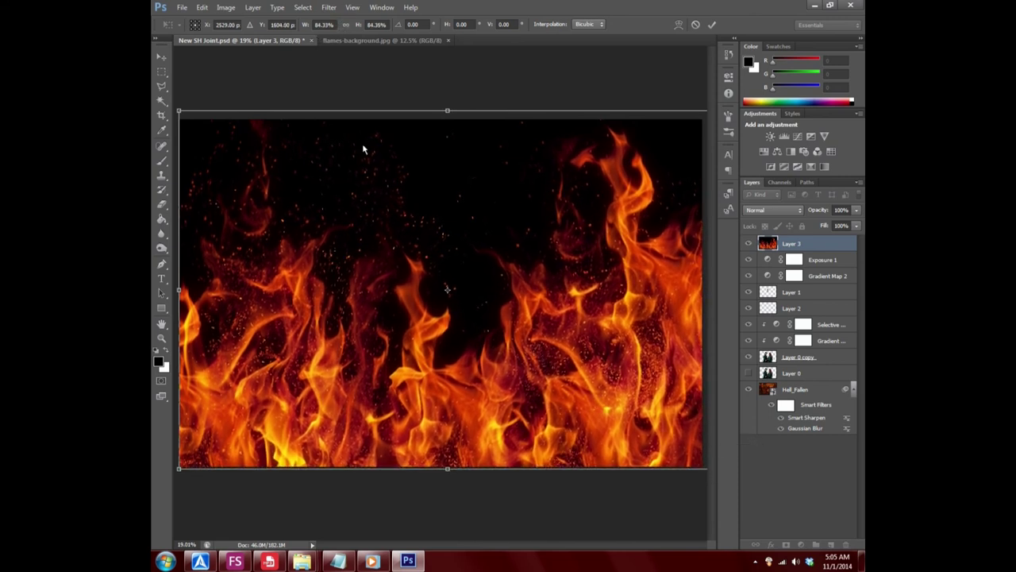
pyautogui.click(161, 57)
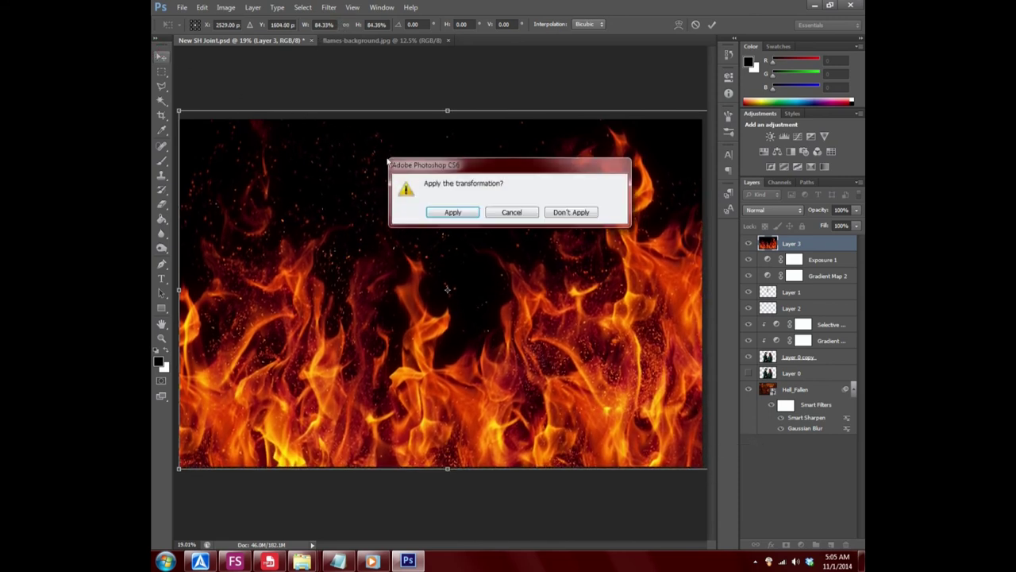
pyautogui.click(445, 212)
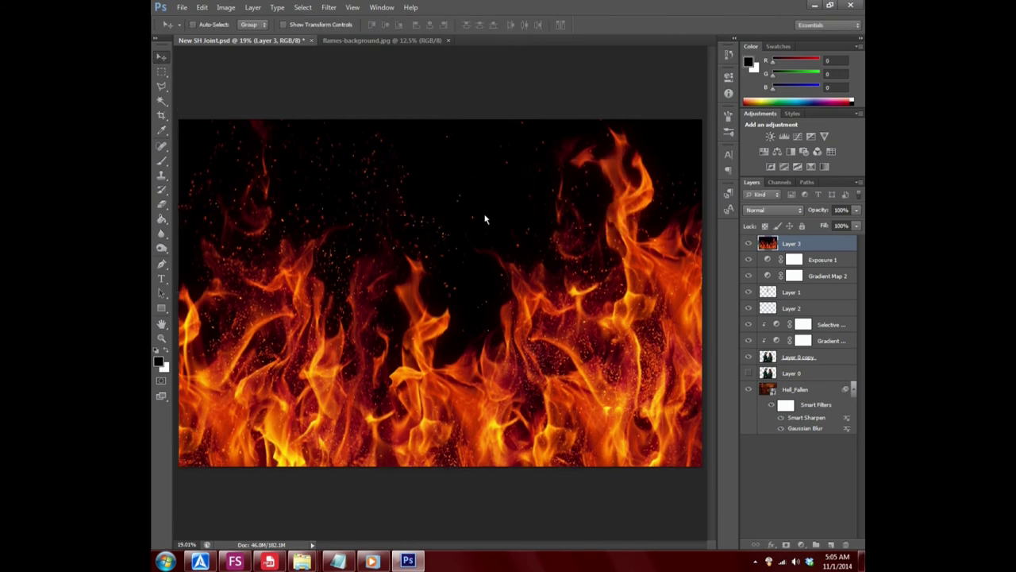
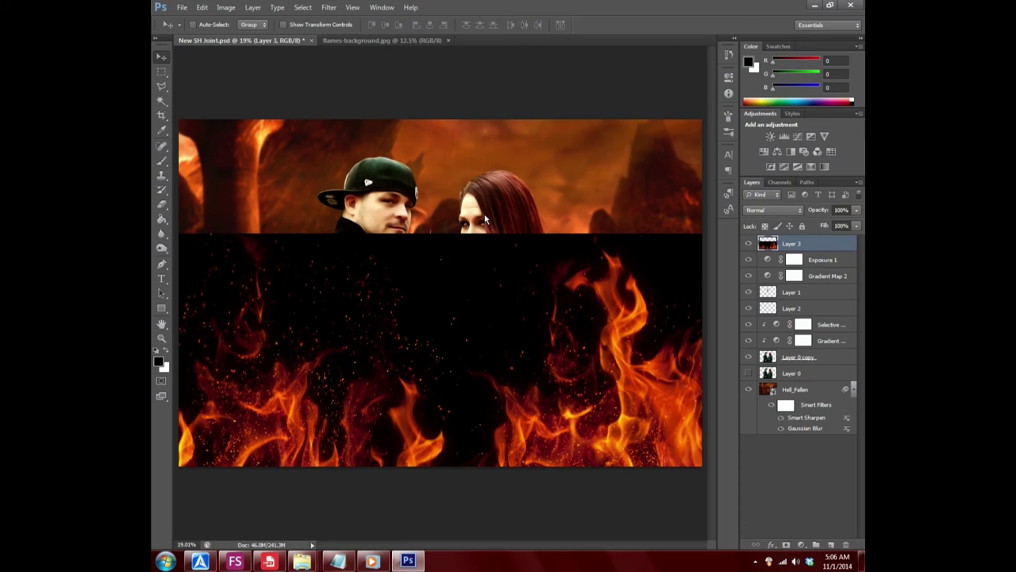
# - Try Lighten, Overlay and Lighter Color on Layer 3's flames, settling on Screen blending
pyautogui.click(771, 210)
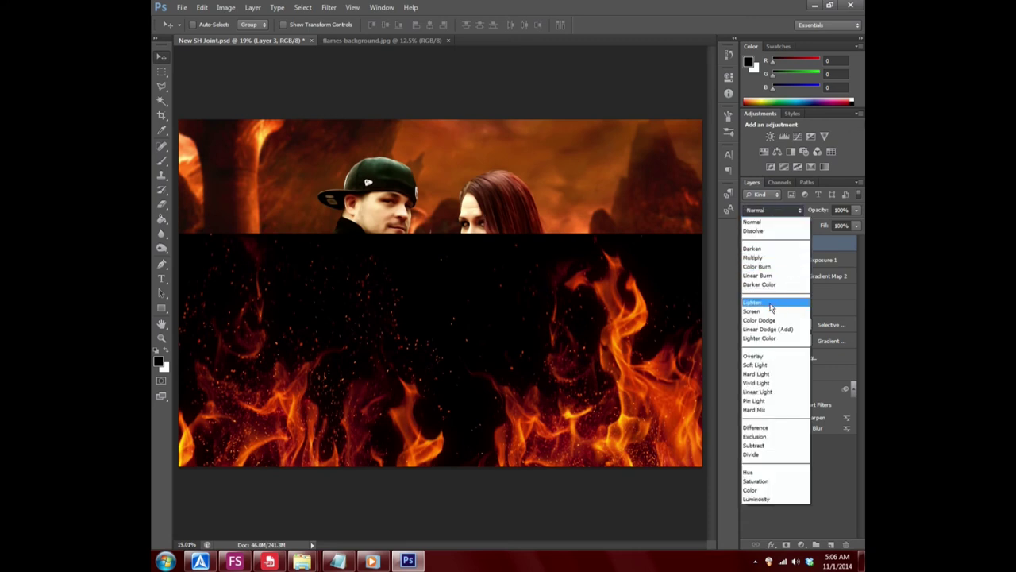
pyautogui.click(772, 300)
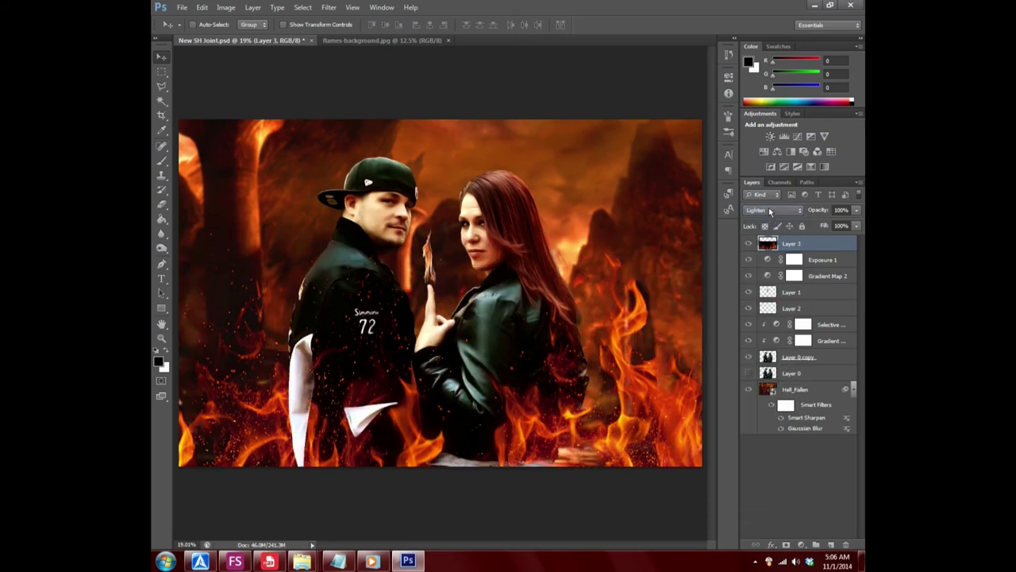
pyautogui.scroll(-1, 769, 211)
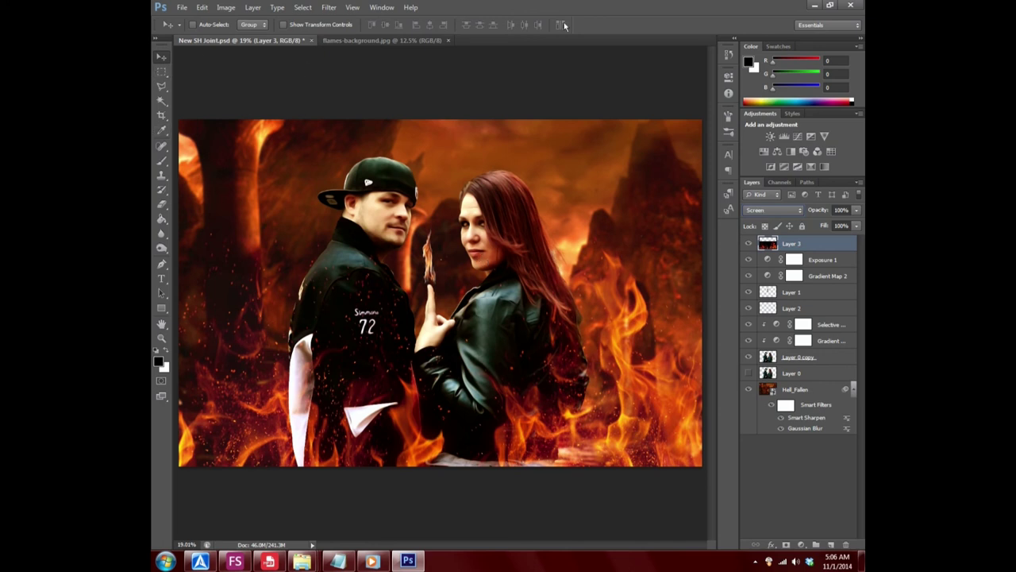
pyautogui.hotkey('shift', 'alt', 'o')
pyautogui.hotkey('shift', '-')
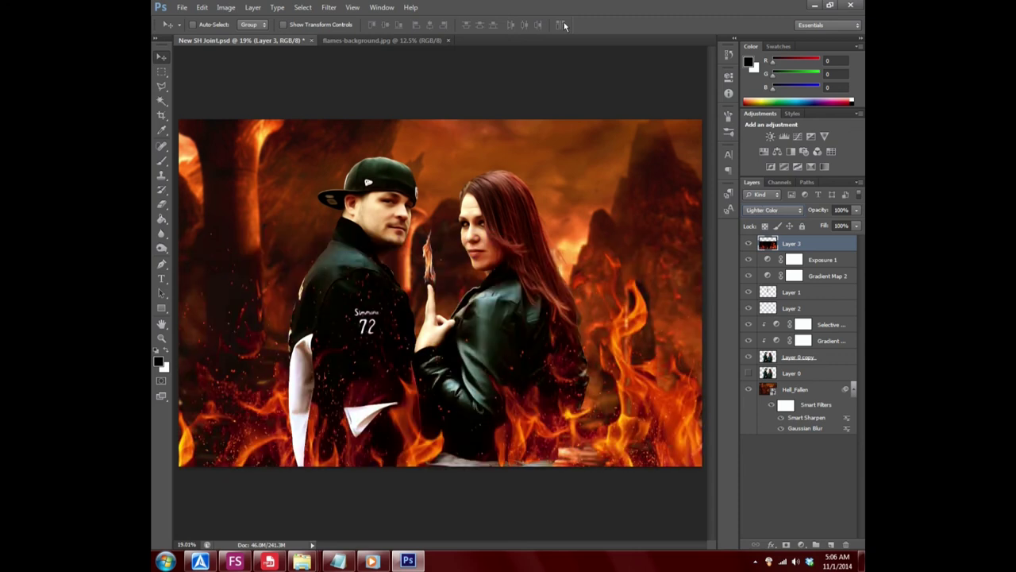
pyautogui.hotkey('shift', '-')
pyautogui.hotkey('shift', '-')
pyautogui.hotkey('shift', '-')
pyautogui.hotkey('shift', '-')
pyautogui.hotkey('shift', '+')
pyautogui.hotkey('shift', '-')
pyautogui.hotkey('shift', '+')
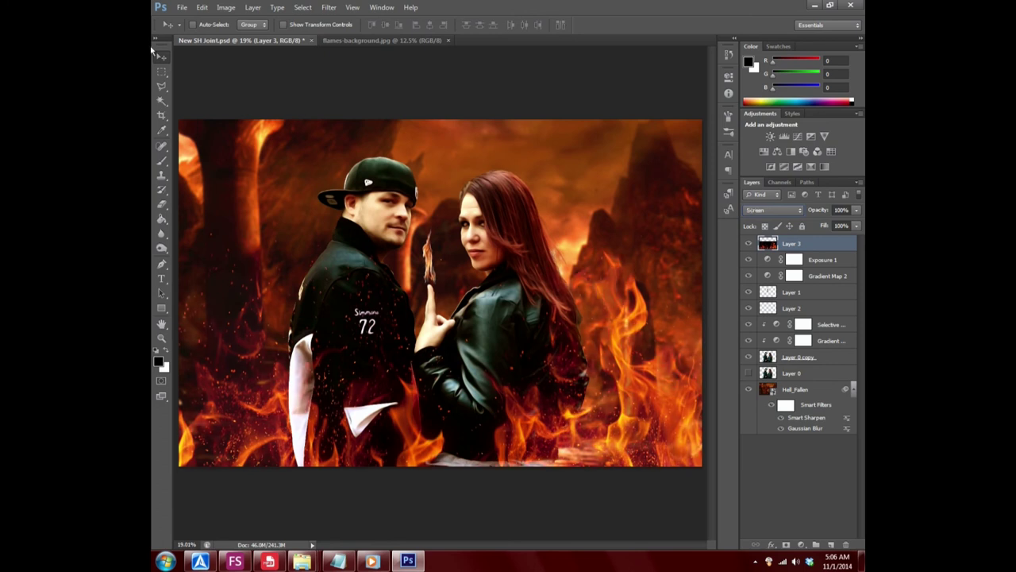
# - Nudge Layer 3's flames slightly lower with the Move tool
pyautogui.click(161, 71)
pyautogui.click(823, 295)
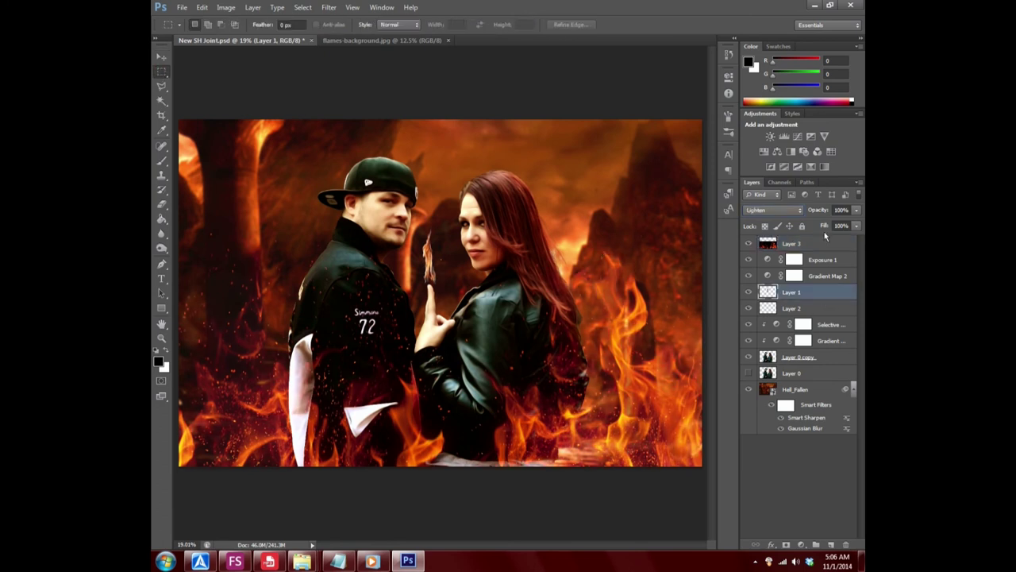
pyautogui.click(824, 240)
pyautogui.click(161, 58)
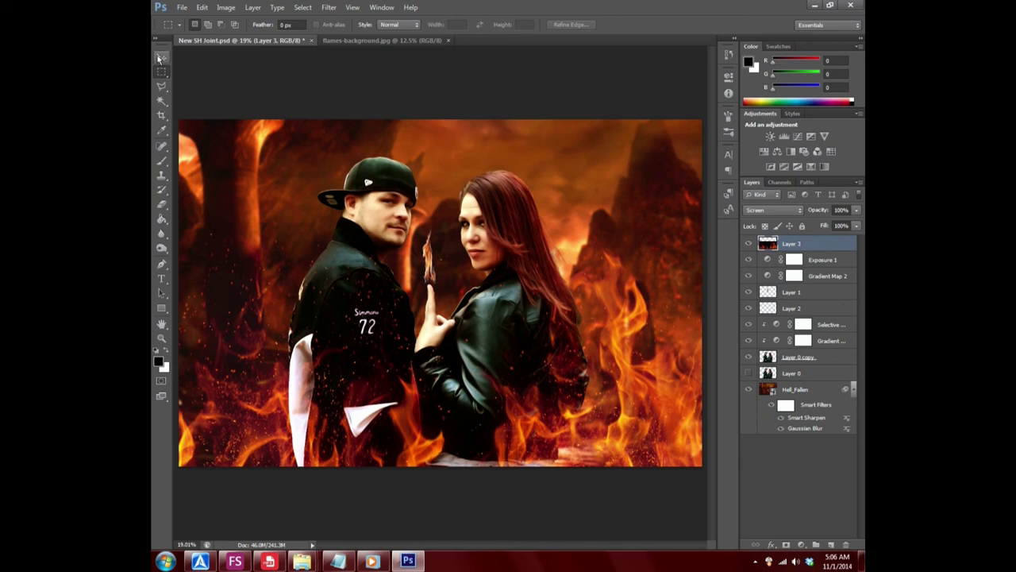
pyautogui.moveTo(572, 350)
pyautogui.mouseDown()
pyautogui.moveTo(577, 407)
pyautogui.moveTo(574, 378)
pyautogui.mouseUp()
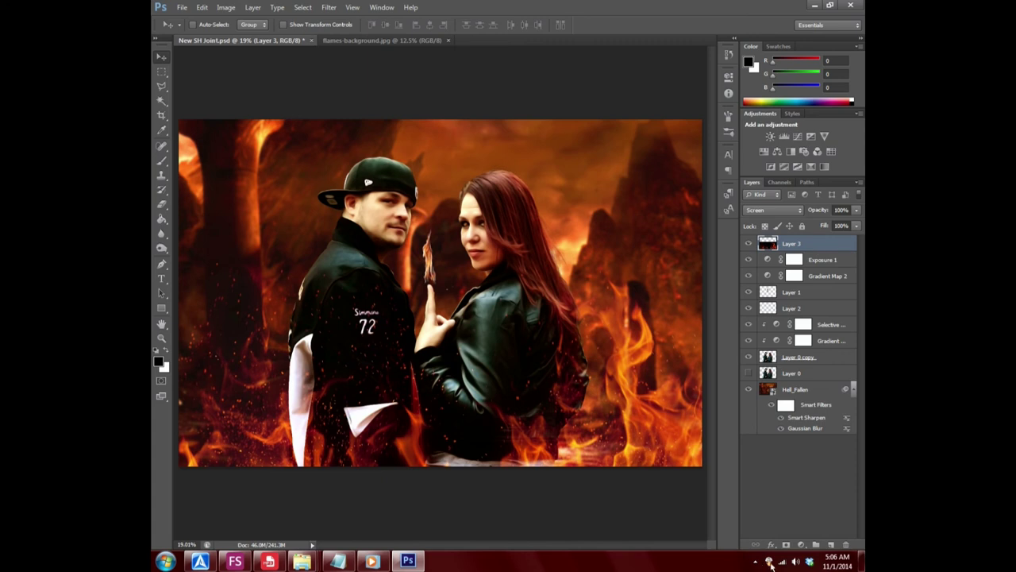
# - Add a layer mask to Layer 3 and mask it with a 360 px soft brush
pyautogui.click(786, 544)
pyautogui.click(163, 163)
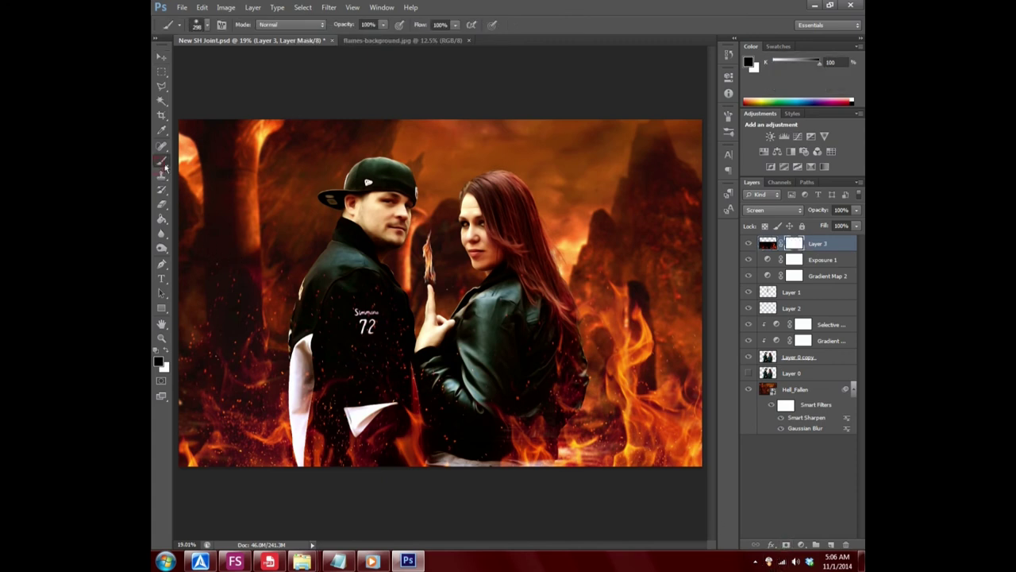
pyautogui.click(210, 26)
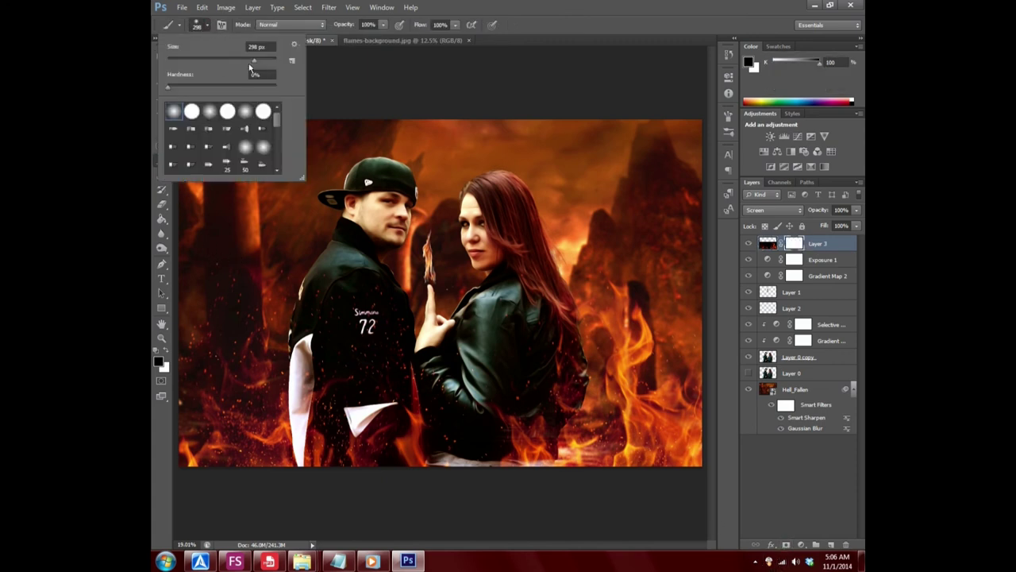
pyautogui.moveTo(252, 63); pyautogui.dragTo(257, 62)
pyautogui.click(576, 4)
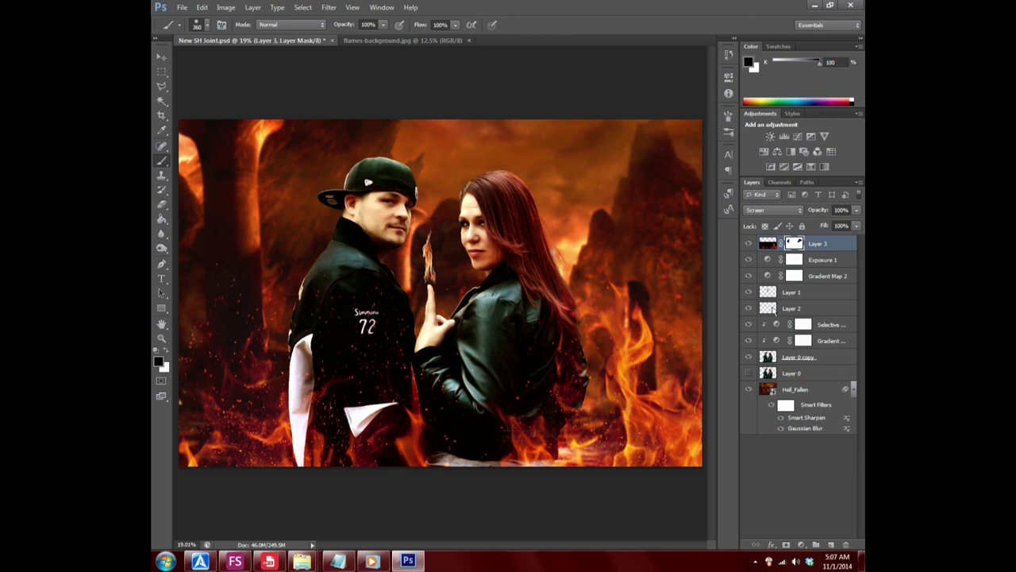
pyautogui.click(767, 243)
pyautogui.click(328, 7)
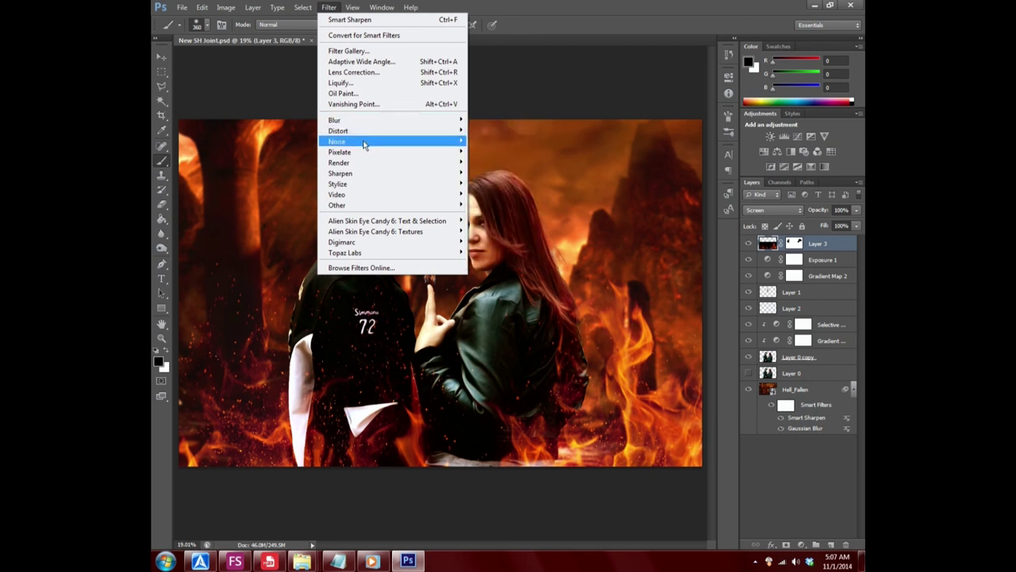
# - Apply Filter > Noise > Reduce Noise to the flames layer
pyautogui.click(504, 185)
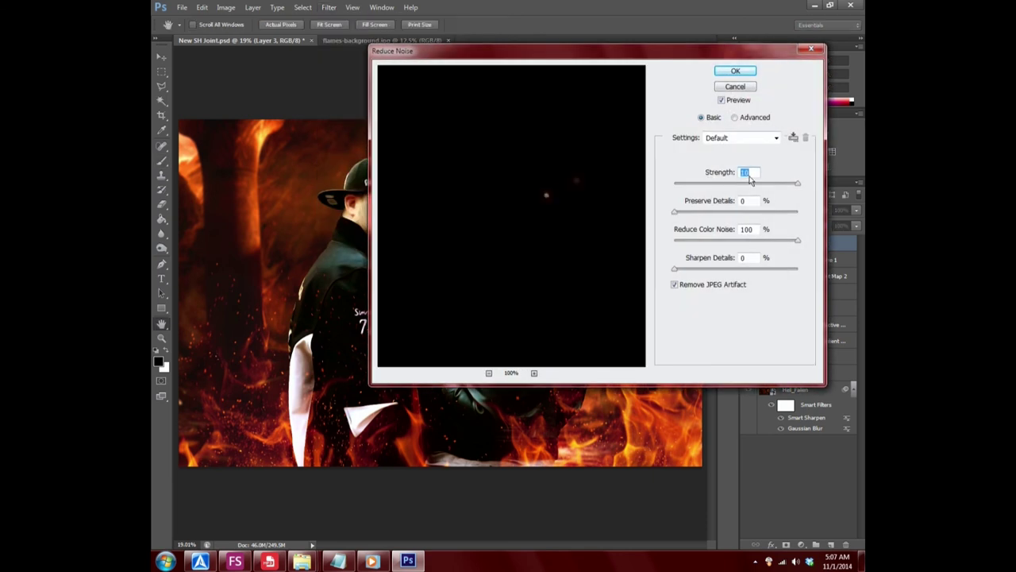
pyautogui.moveTo(736, 57); pyautogui.dragTo(588, 58)
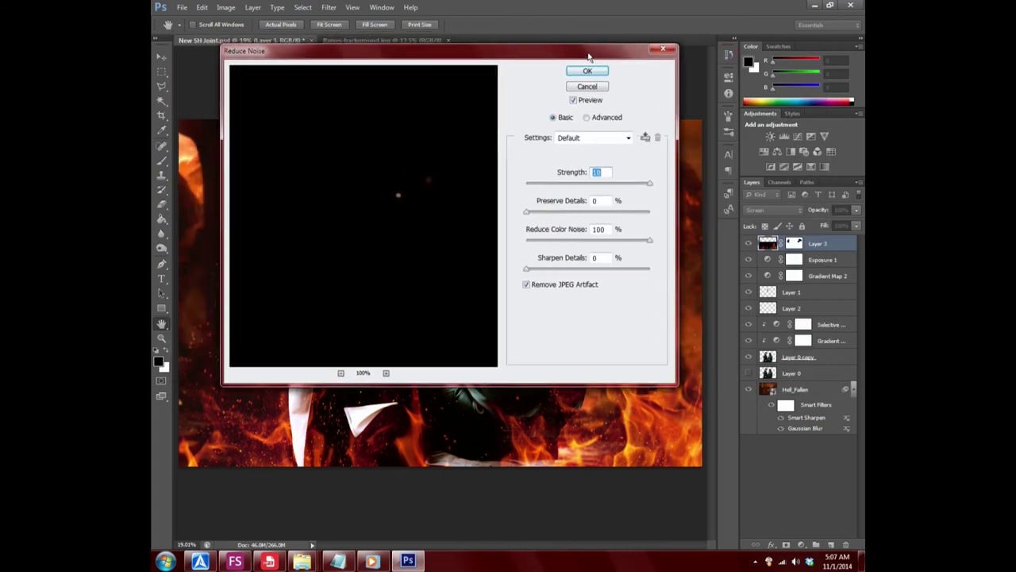
pyautogui.click(588, 70)
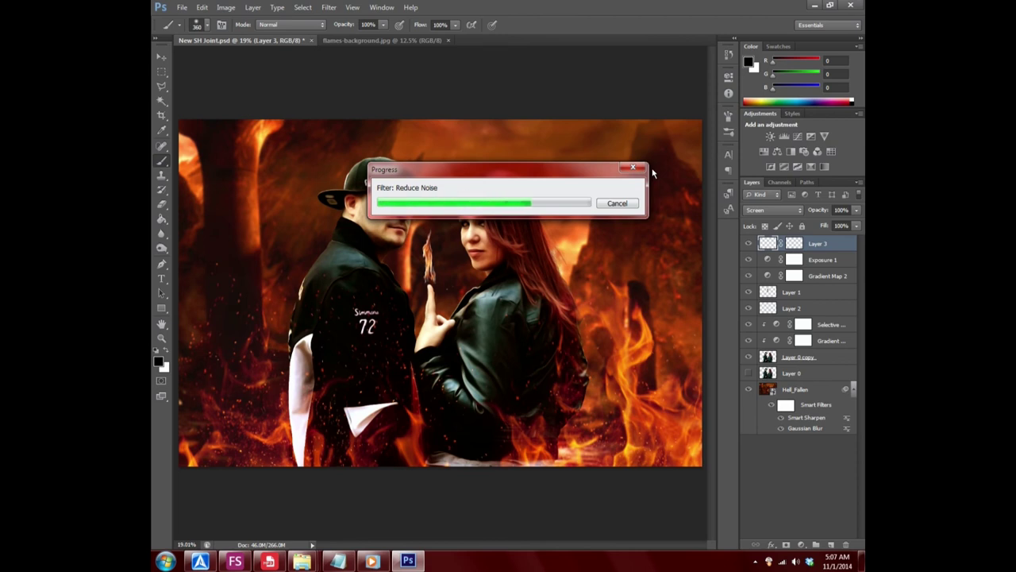
# - Reapply Reduce Noise to the flames a second time with Ctrl+F
pyautogui.click(328, 8)
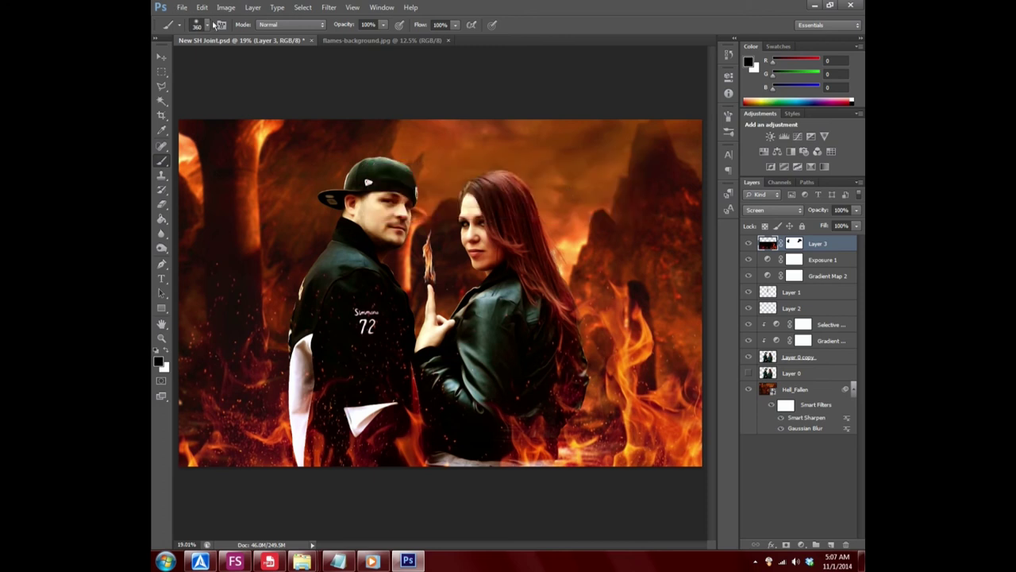
pyautogui.click(328, 7)
pyautogui.press('Escape')
pyautogui.hotkey('ctrl', 'f')
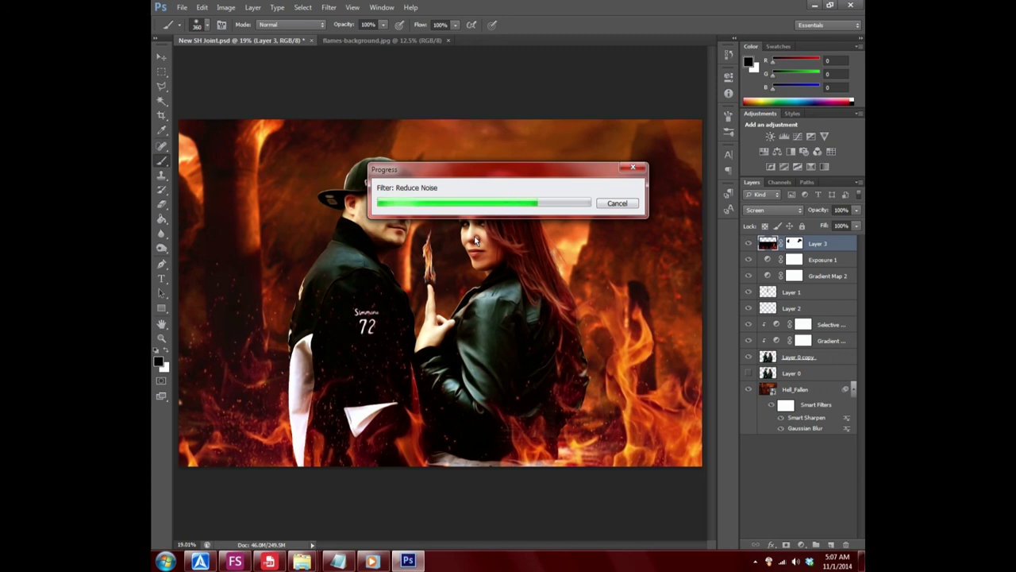
pyautogui.click(330, 8)
pyautogui.press('Escape')
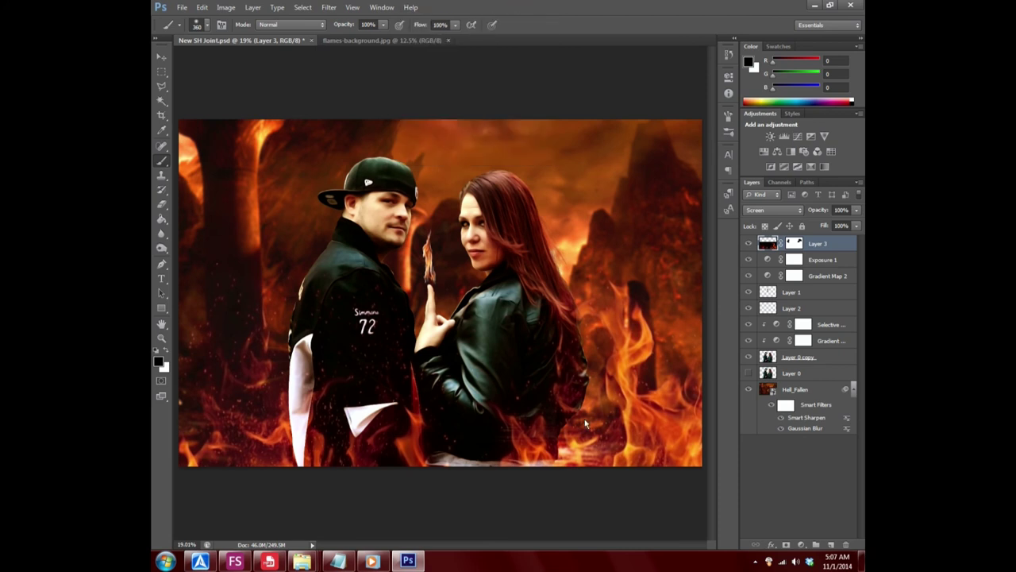
# - Apply Smart Sharpen to the flames layer with Amount 104
pyautogui.click(328, 7)
pyautogui.moveTo(340, 152)
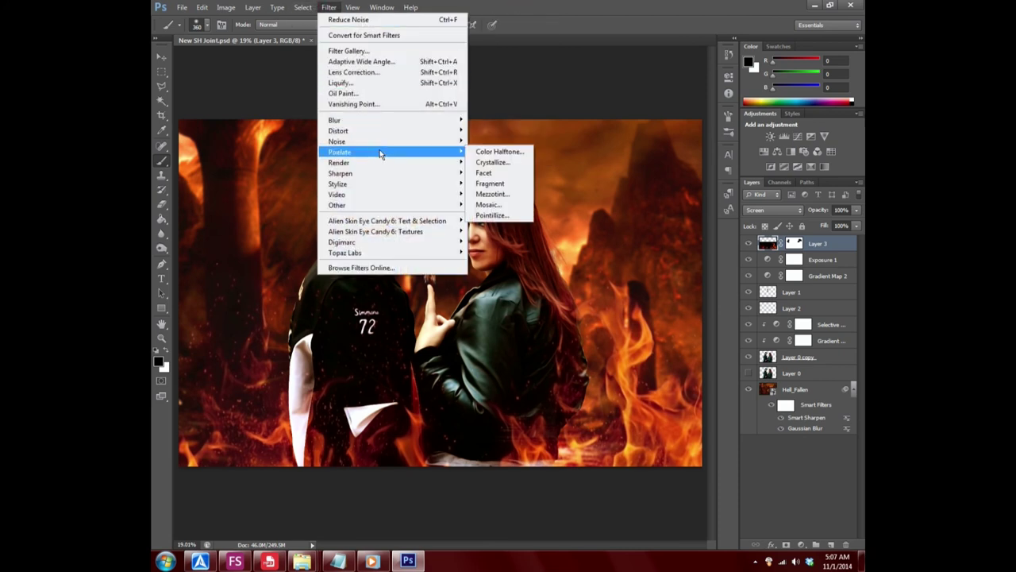
pyautogui.moveTo(340, 173)
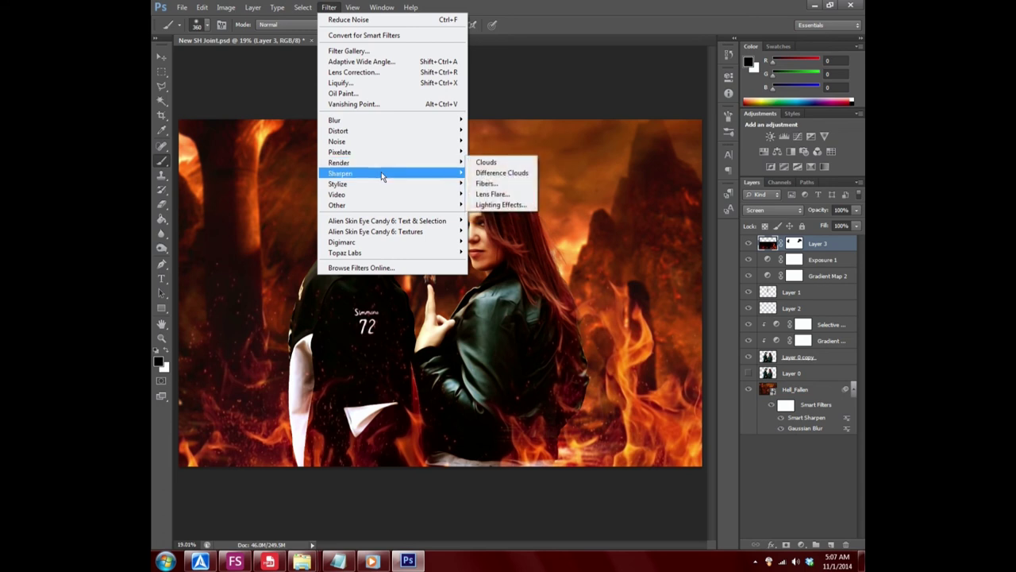
pyautogui.click(497, 204)
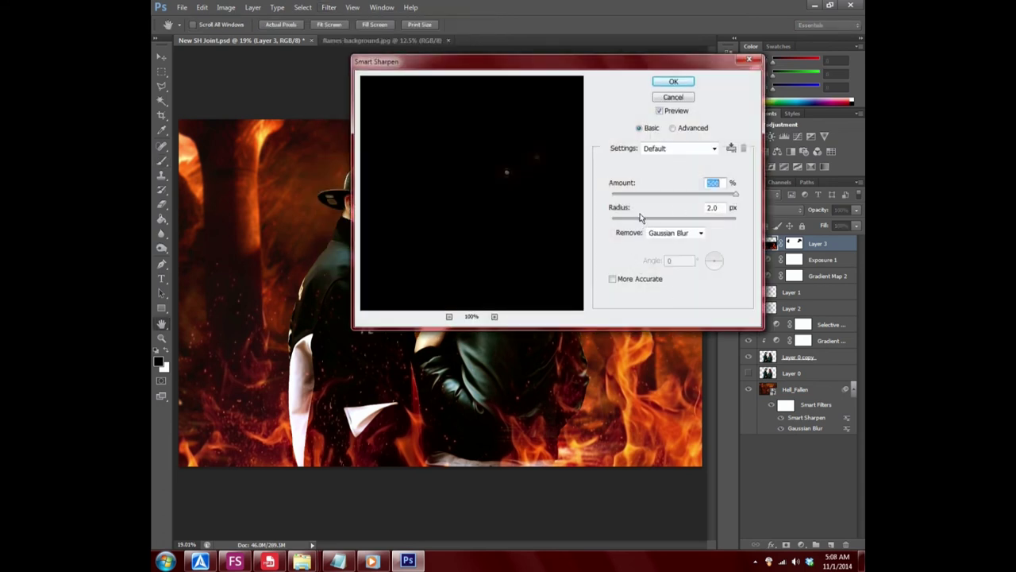
pyautogui.moveTo(736, 194)
pyautogui.mouseDown()
pyautogui.moveTo(679, 195)
pyautogui.moveTo(719, 208)
pyautogui.mouseUp()
pyautogui.click(673, 83)
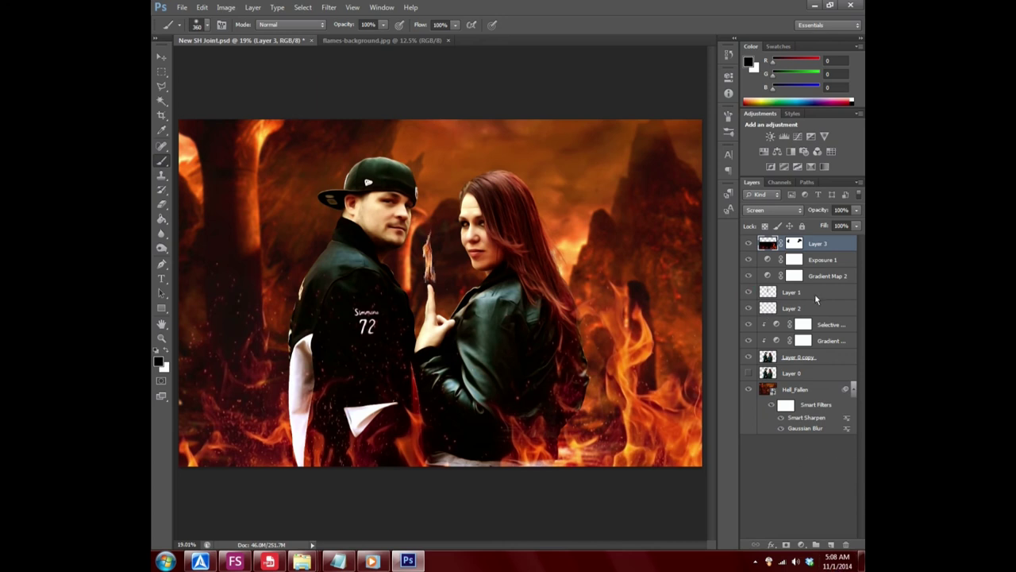
# - Set Layer 1's blend mode to Screen, then minimise Photoshop to the desktop
pyautogui.click(790, 292)
pyautogui.click(774, 210)
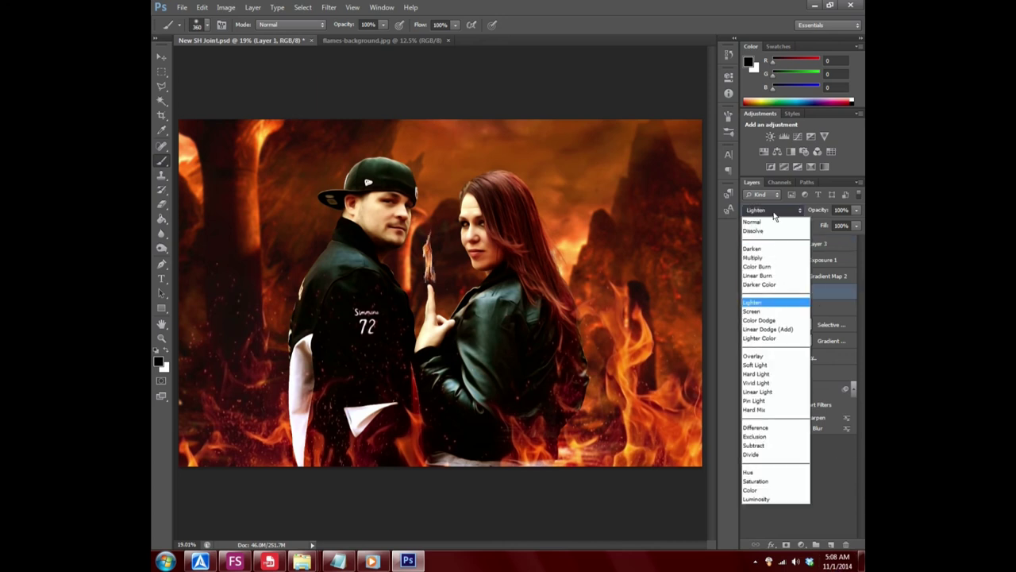
pyautogui.click(767, 312)
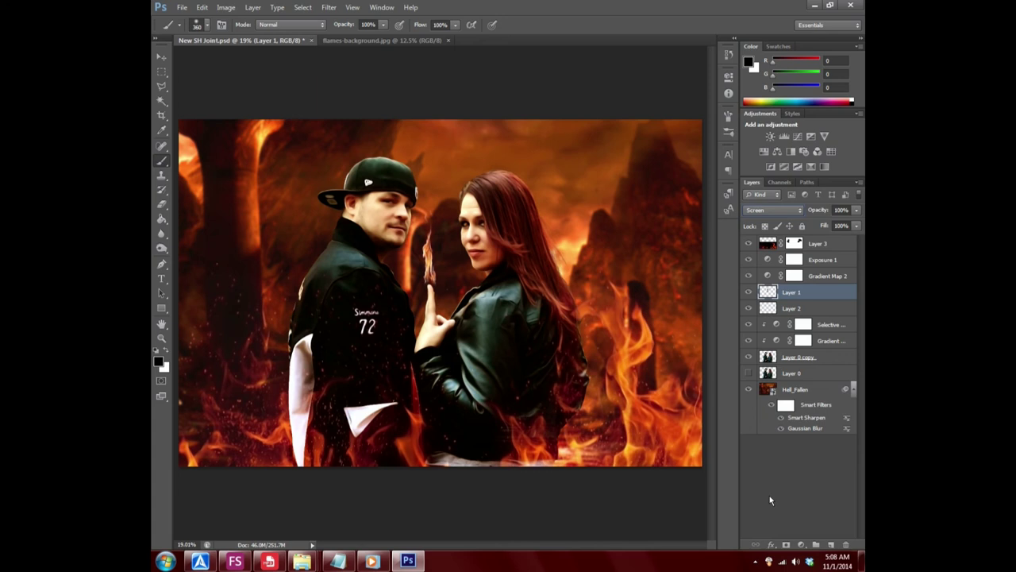
pyautogui.click(813, 5)
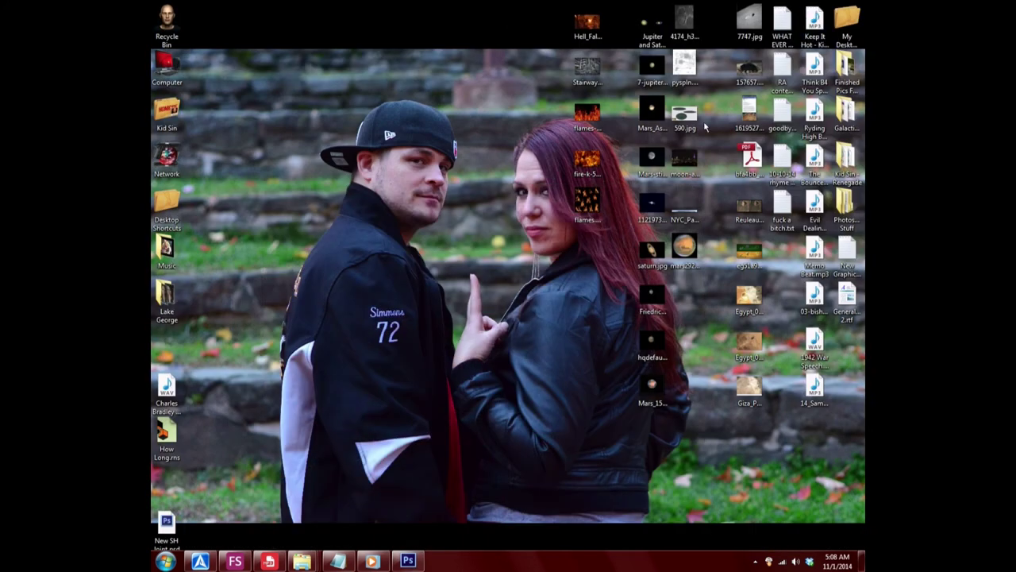
# - Open flames.jpg from the desktop with Open with > Adobe Photoshop CS6
pyautogui.rightClick(591, 205)
pyautogui.moveTo(628, 324)
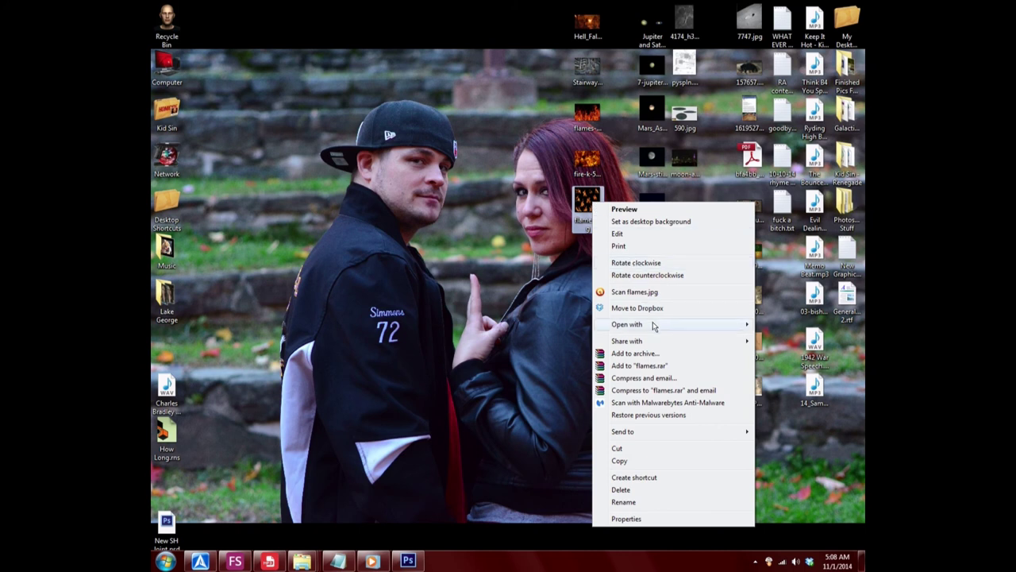
pyautogui.click(553, 324)
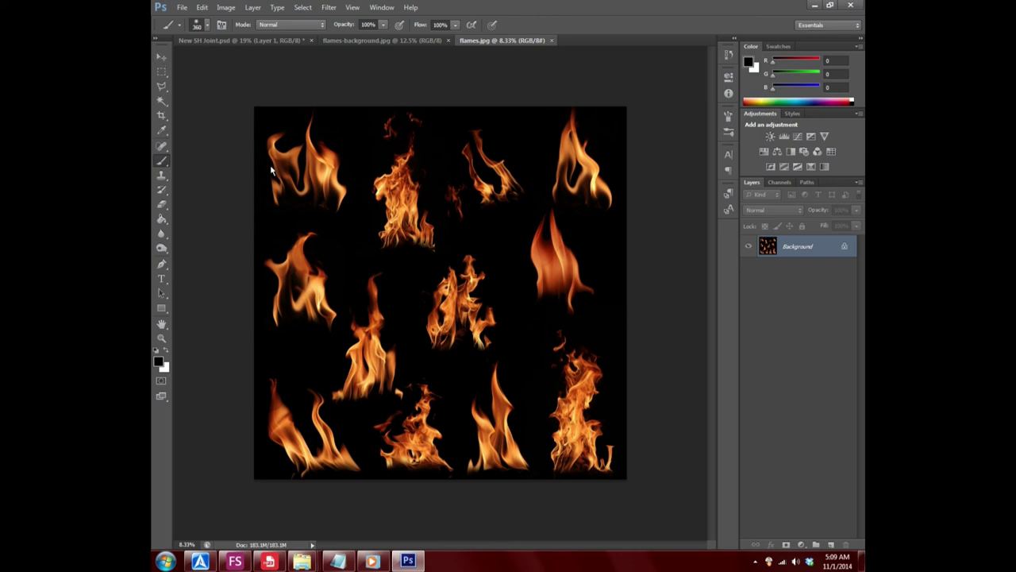
# - Copy the top-left flame from flames.jpg and paste it into New SH Joint.psd above Layer 3
pyautogui.click(161, 71)
pyautogui.moveTo(254, 106); pyautogui.dragTo(360, 217)
pyautogui.click(202, 7)
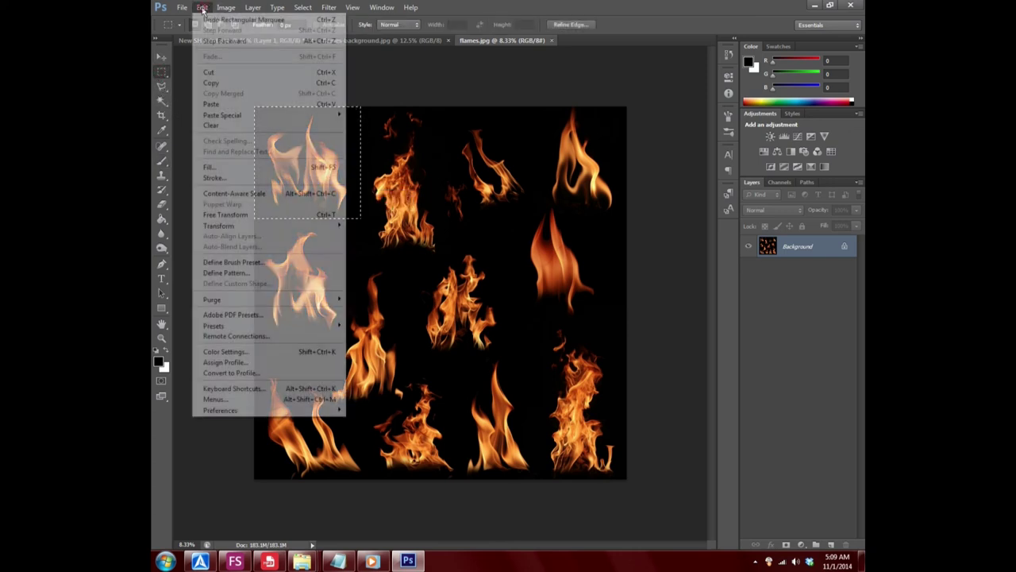
pyautogui.click(222, 83)
pyautogui.click(265, 39)
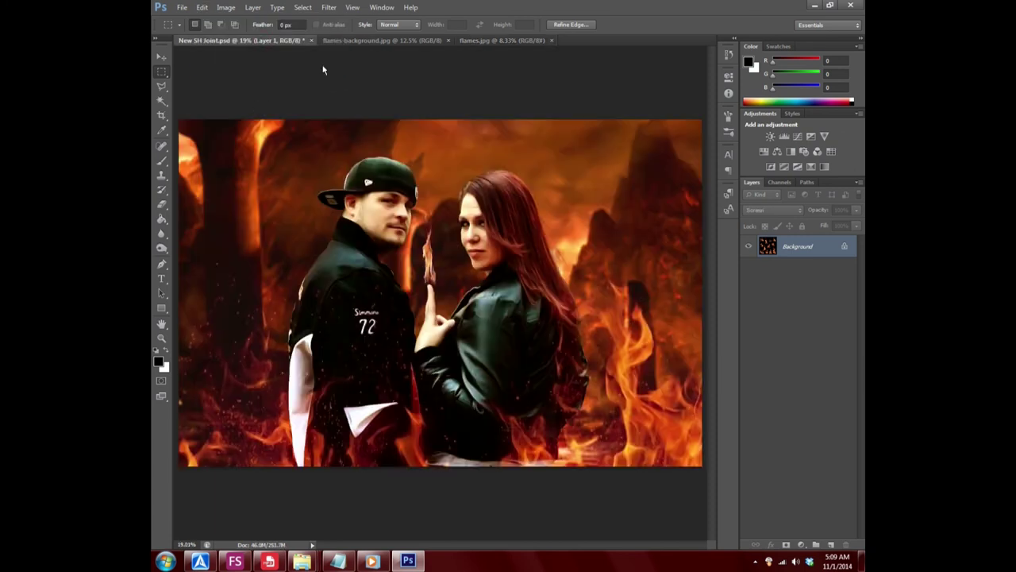
pyautogui.click(851, 248)
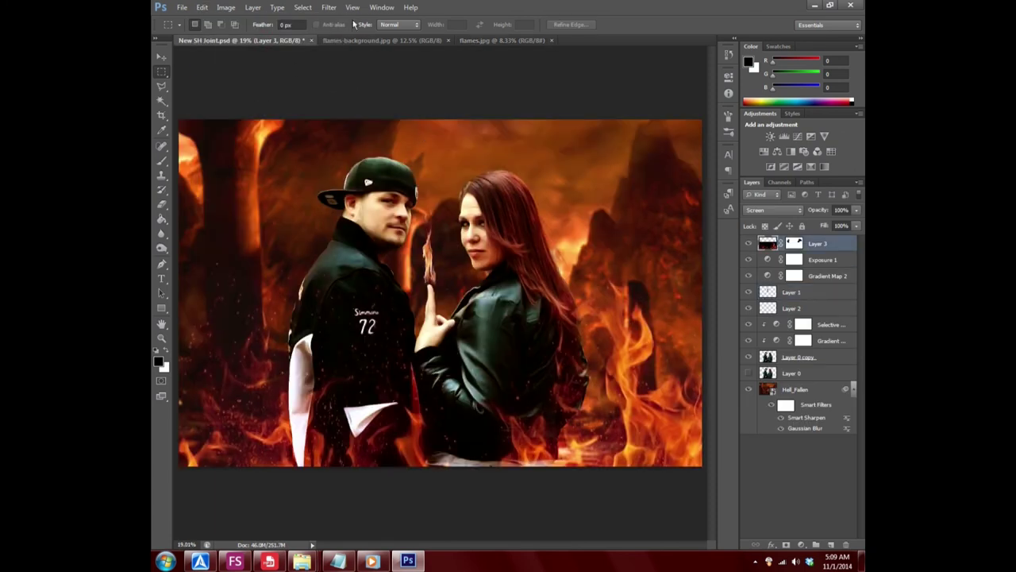
pyautogui.click(202, 8)
pyautogui.click(242, 105)
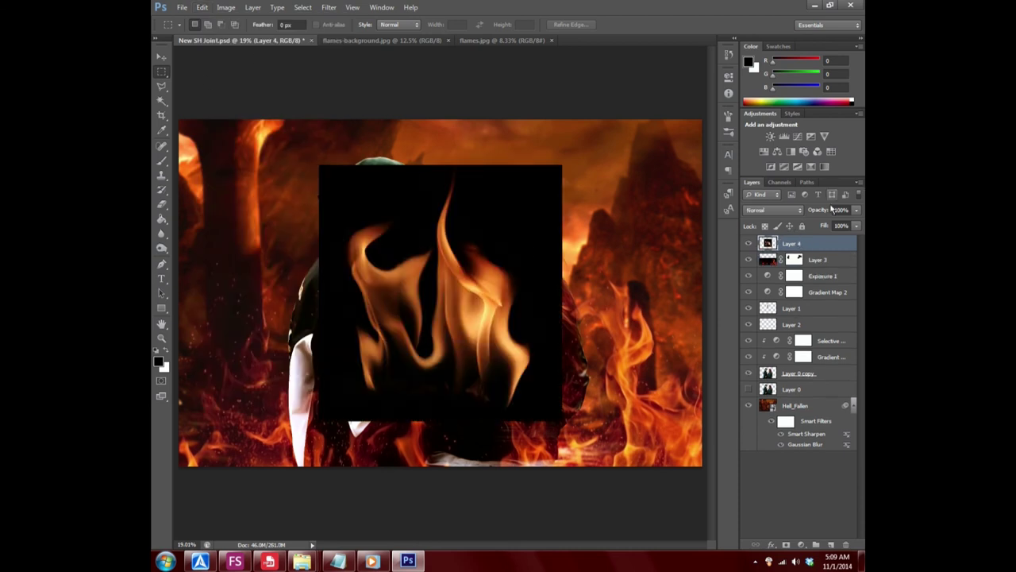
# - Set the pasted flame layer to Screen and move it onto the woman's face and hair
pyautogui.click(786, 211)
pyautogui.click(764, 312)
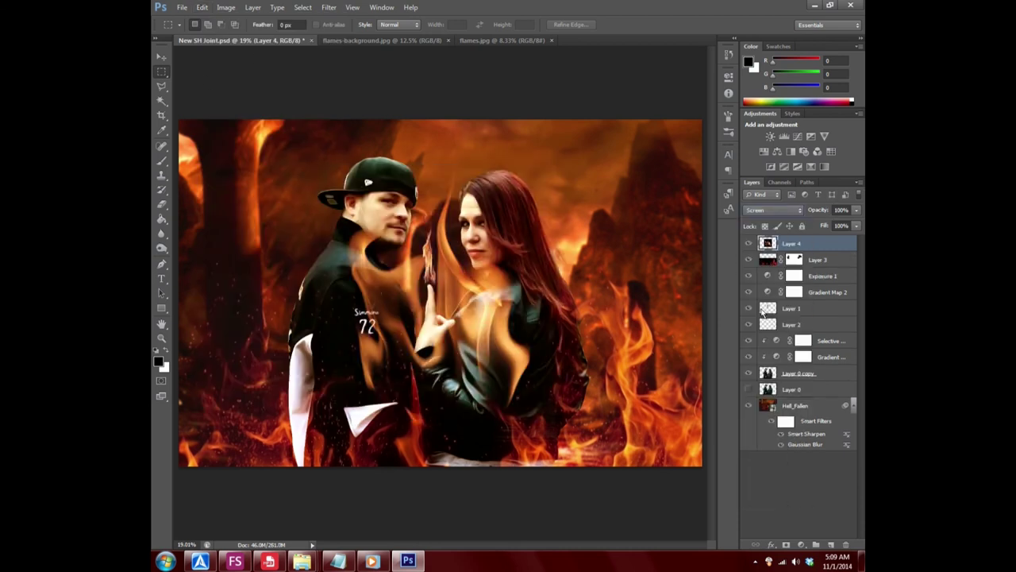
pyautogui.press('v')
pyautogui.moveTo(444, 325); pyautogui.dragTo(516, 171)
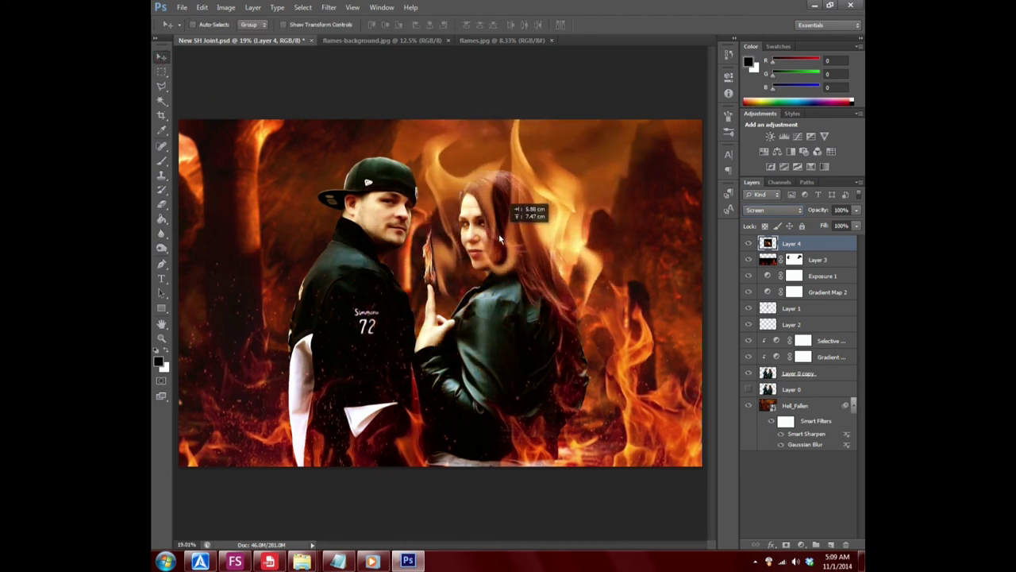
pyautogui.moveTo(516, 171)
pyautogui.mouseDown()
pyautogui.moveTo(496, 275)
pyautogui.moveTo(522, 295)
pyautogui.moveTo(482, 224)
pyautogui.moveTo(495, 234)
pyautogui.mouseUp()
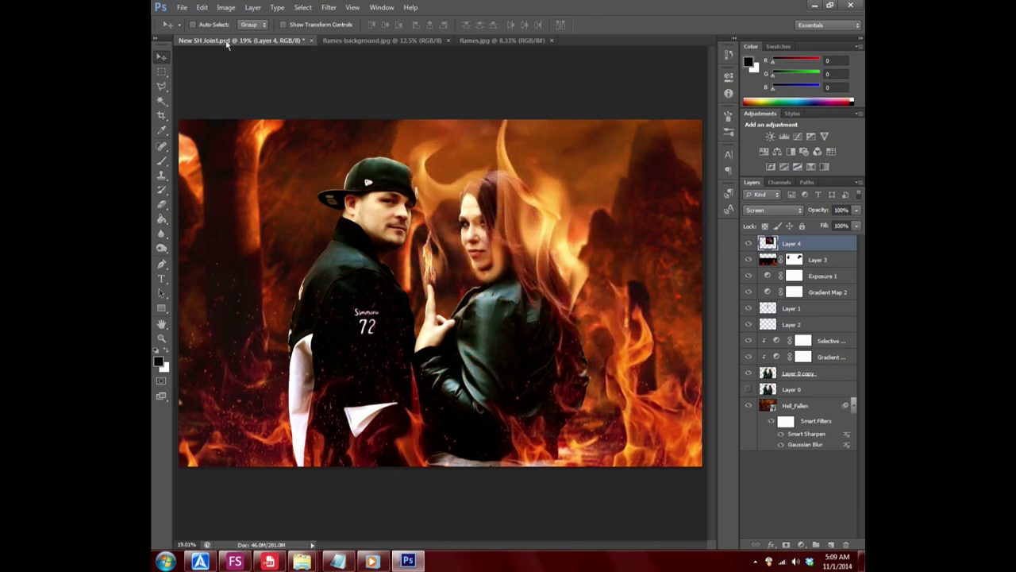
# - Scale Layer 4's flame into a taller shape running down her hair to her shoulder
pyautogui.click(203, 7)
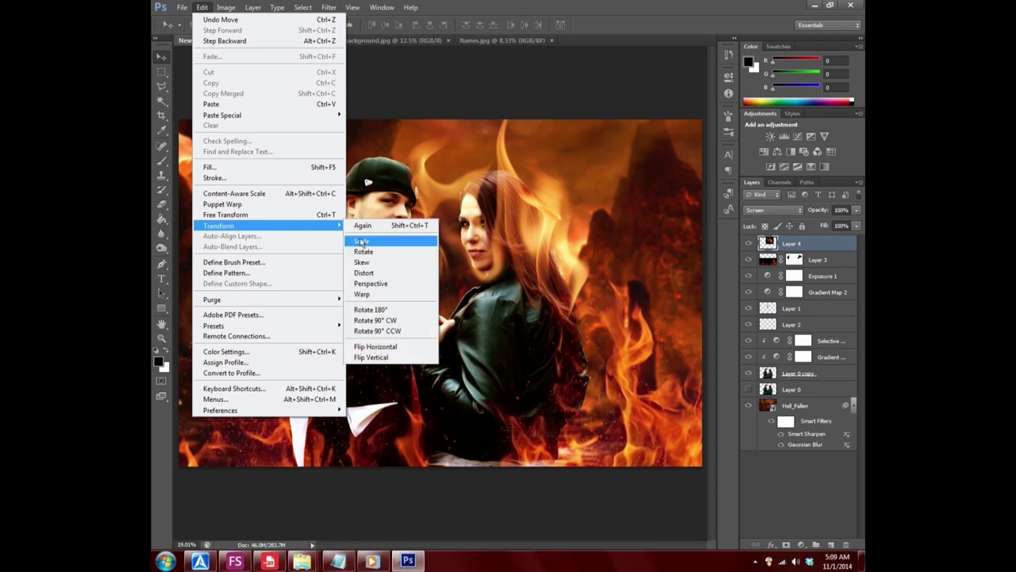
pyautogui.click(368, 244)
pyautogui.moveTo(379, 79); pyautogui.dragTo(515, 263)
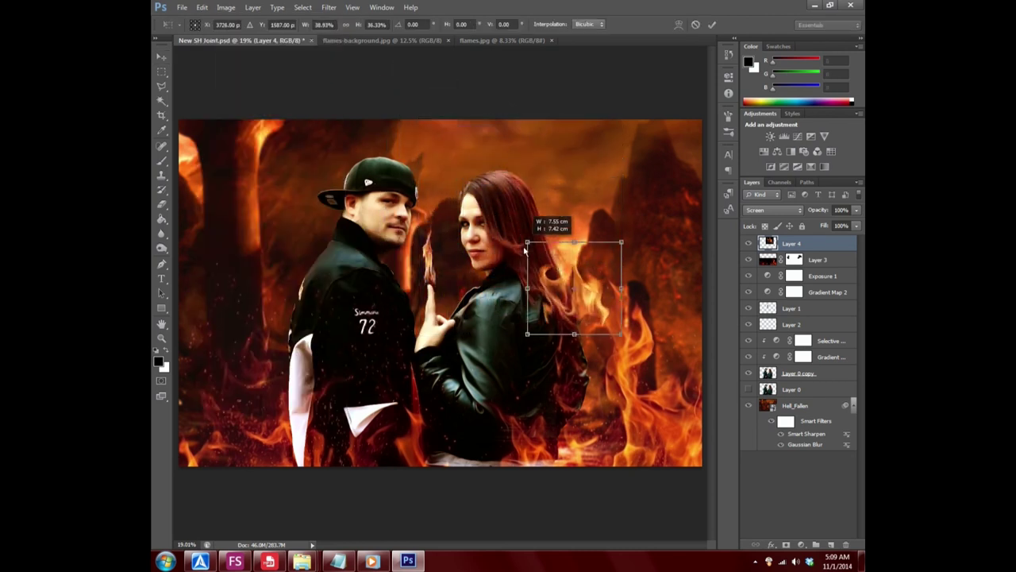
pyautogui.moveTo(515, 263); pyautogui.dragTo(517, 251)
pyautogui.moveTo(555, 300)
pyautogui.mouseDown()
pyautogui.moveTo(496, 244)
pyautogui.moveTo(485, 216)
pyautogui.mouseUp()
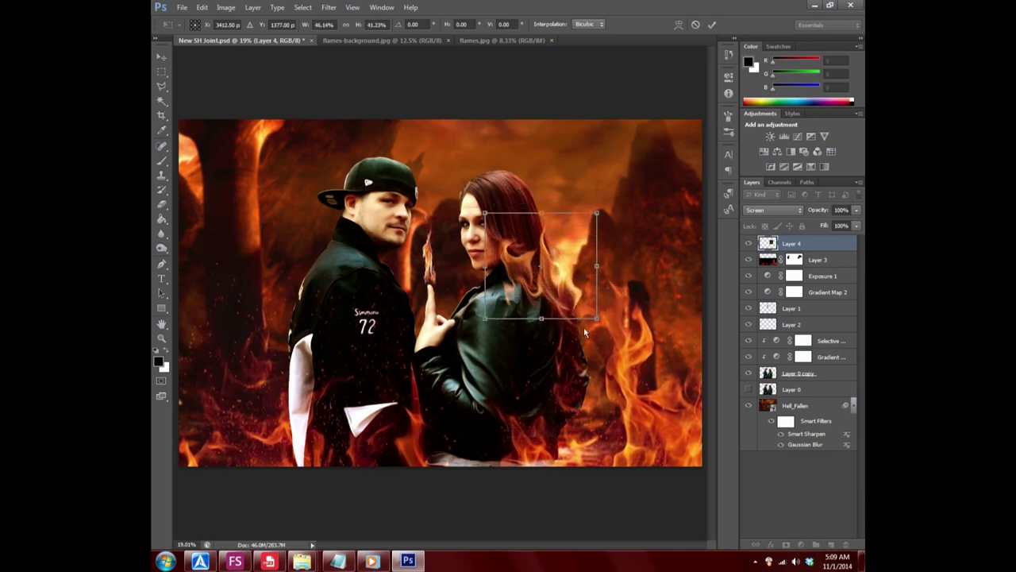
pyautogui.moveTo(485, 325); pyautogui.dragTo(479, 271)
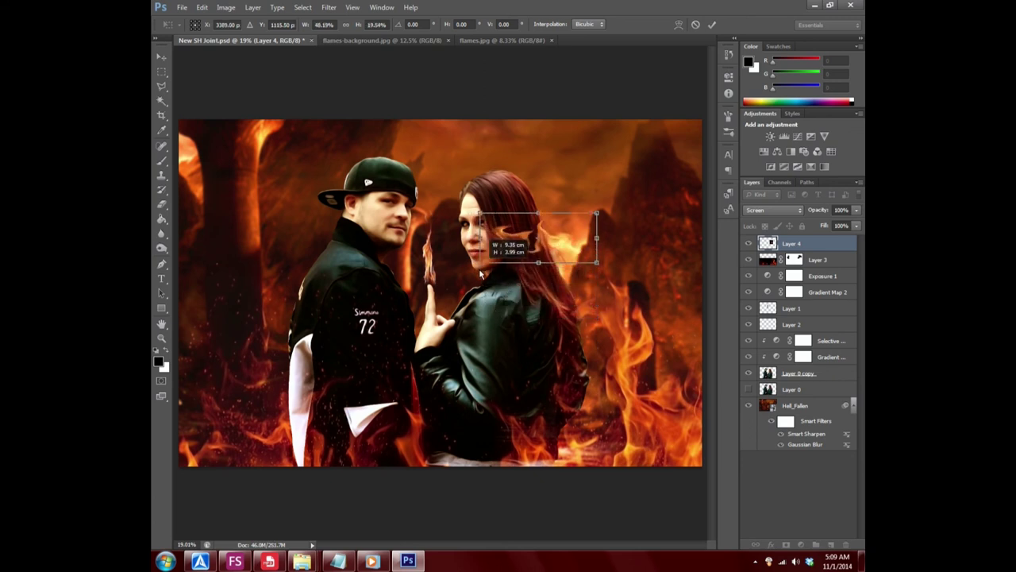
pyautogui.moveTo(596, 264)
pyautogui.mouseDown()
pyautogui.moveTo(603, 349)
pyautogui.moveTo(600, 342)
pyautogui.mouseUp()
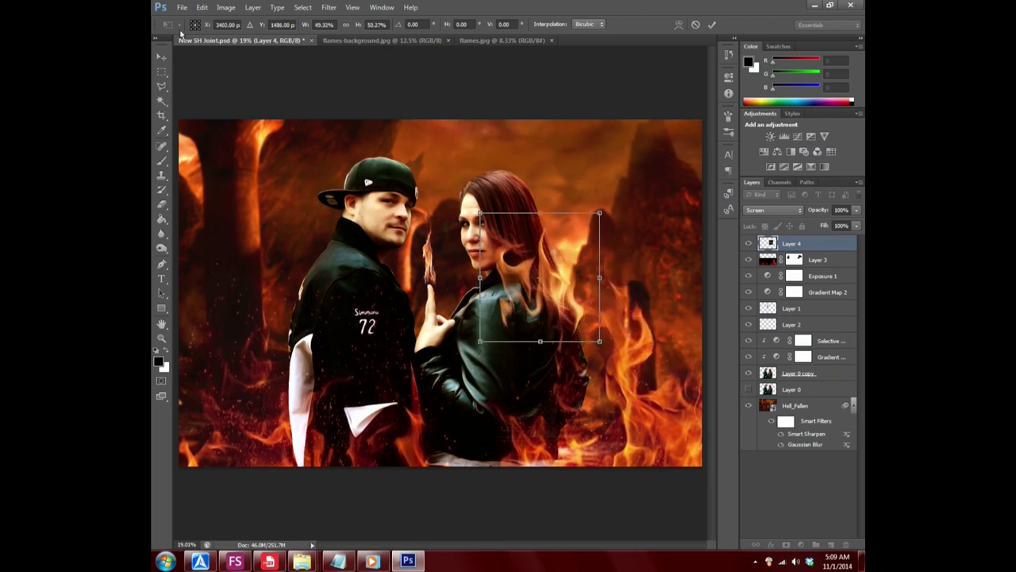
pyautogui.click(161, 57)
pyautogui.click(449, 212)
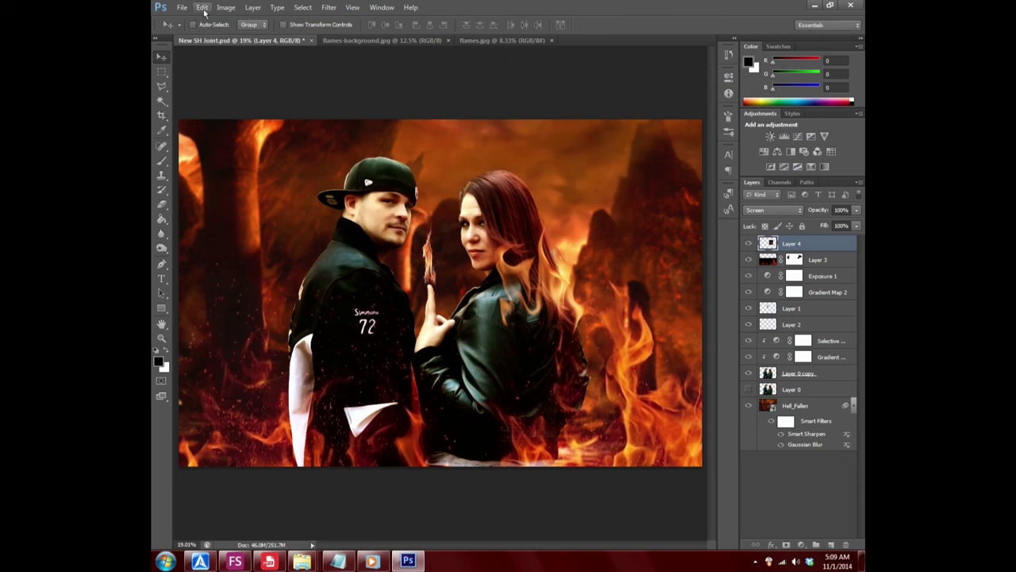
# - Warp Layer 4's flames to bend toward the woman's shoulder and commit
pyautogui.click(203, 9)
pyautogui.moveTo(219, 225)
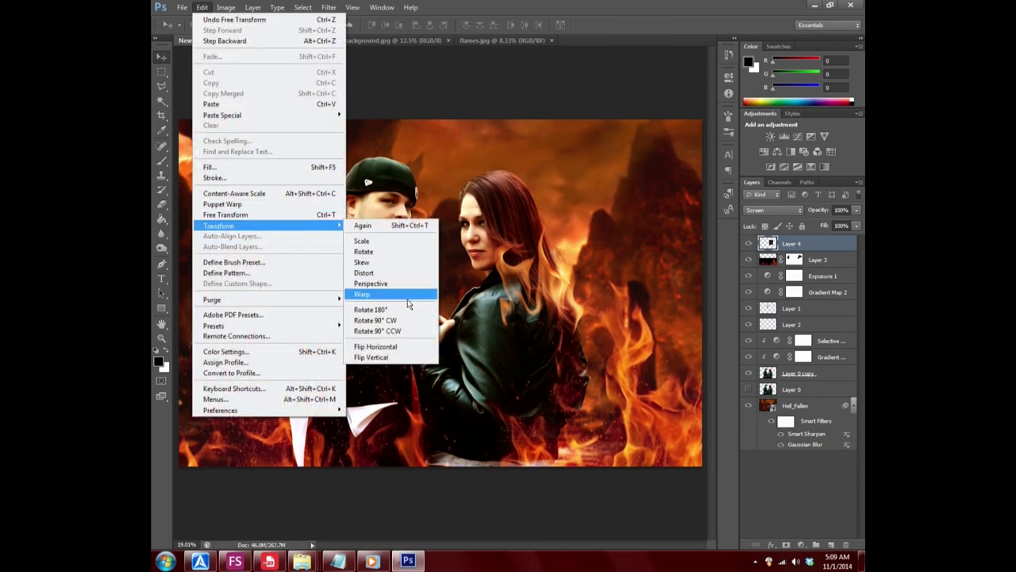
pyautogui.click(404, 296)
pyautogui.moveTo(481, 311); pyautogui.dragTo(536, 279)
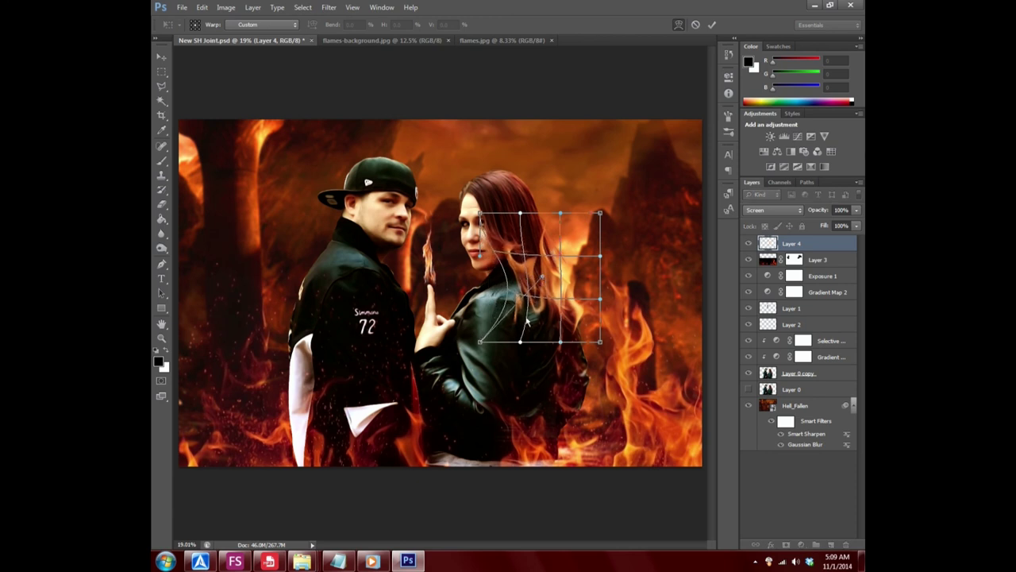
pyautogui.moveTo(481, 342)
pyautogui.mouseDown()
pyautogui.moveTo(537, 324)
pyautogui.moveTo(559, 346)
pyautogui.moveTo(520, 273)
pyautogui.mouseUp()
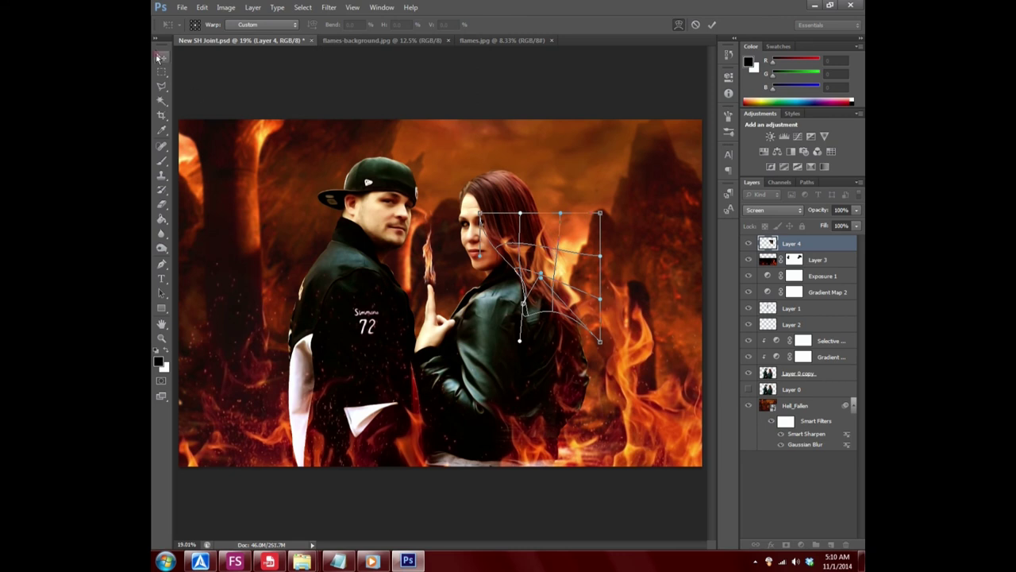
pyautogui.press('v')
pyautogui.press('Return')
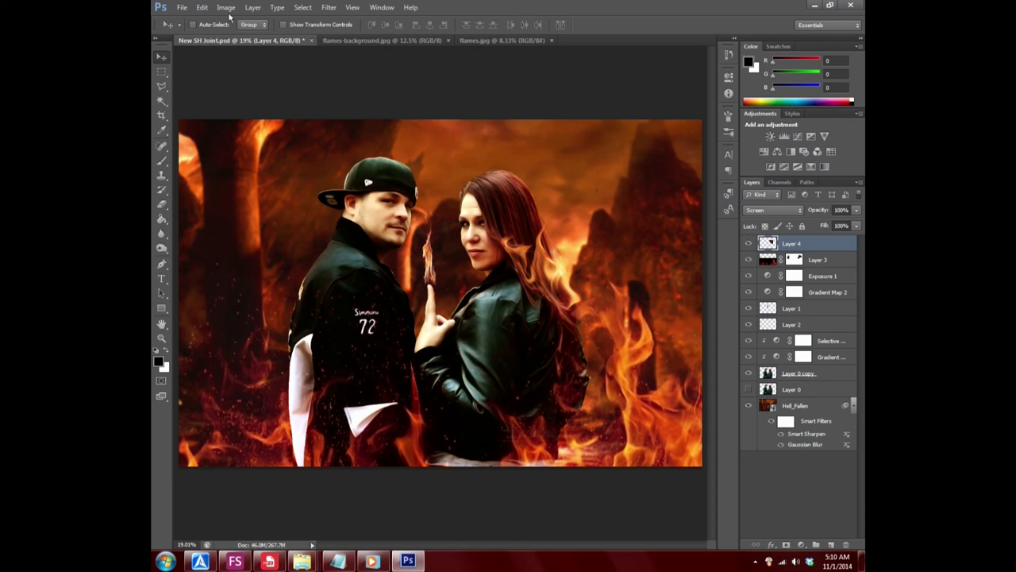
# - Duplicate Layer 4, position the copy over her head and hair, and add a layer mask
pyautogui.rightClick(833, 243)
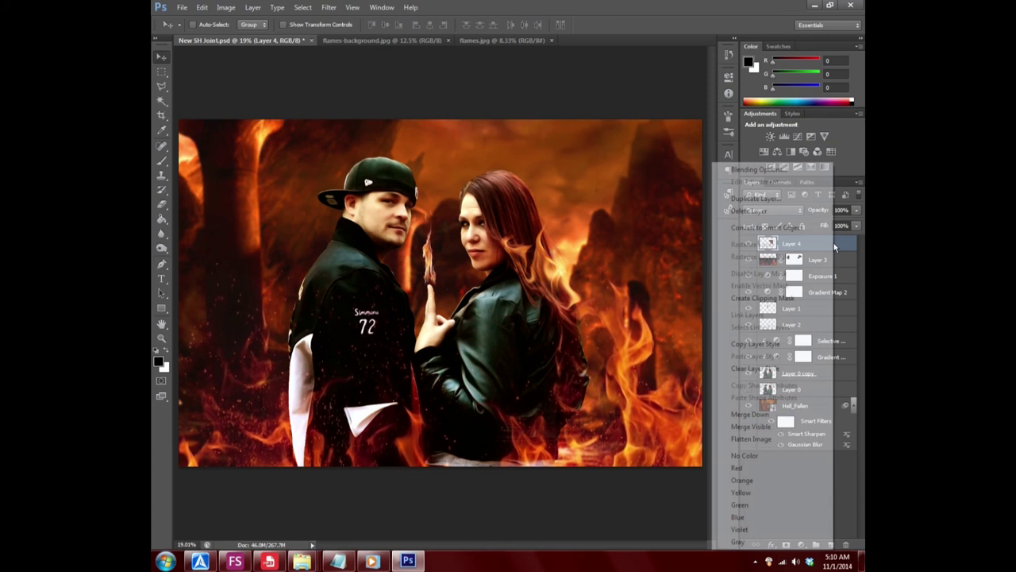
pyautogui.click(762, 198)
pyautogui.click(695, 150)
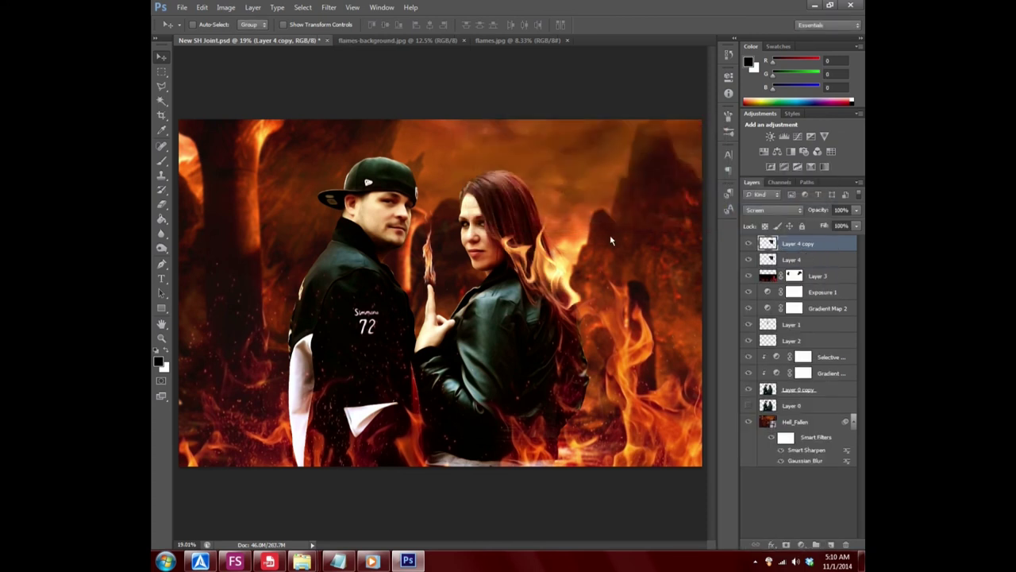
pyautogui.moveTo(570, 270); pyautogui.dragTo(481, 194)
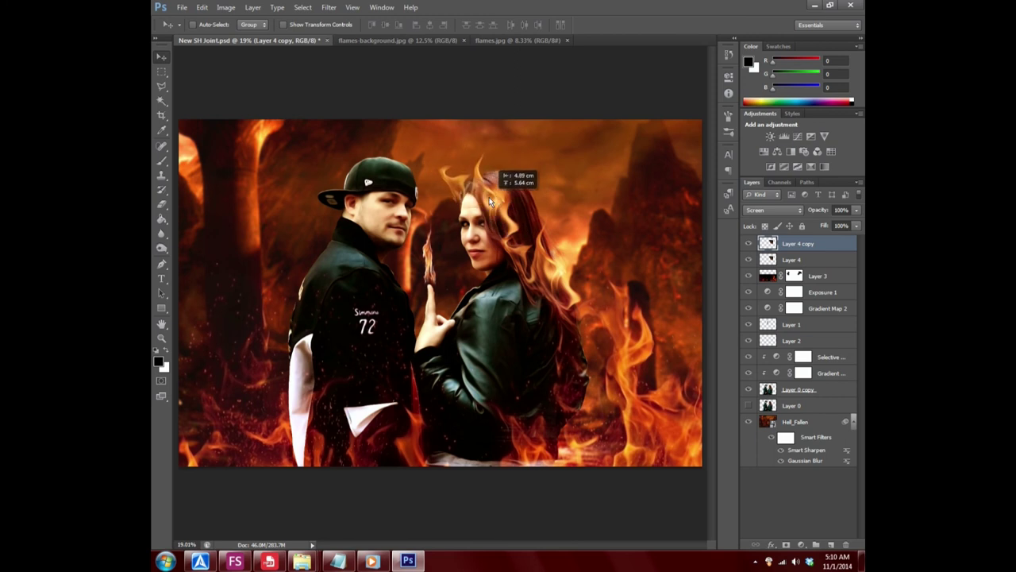
pyautogui.moveTo(481, 194)
pyautogui.mouseDown()
pyautogui.moveTo(497, 220)
pyautogui.moveTo(489, 223)
pyautogui.moveTo(482, 207)
pyautogui.moveTo(515, 219)
pyautogui.mouseUp()
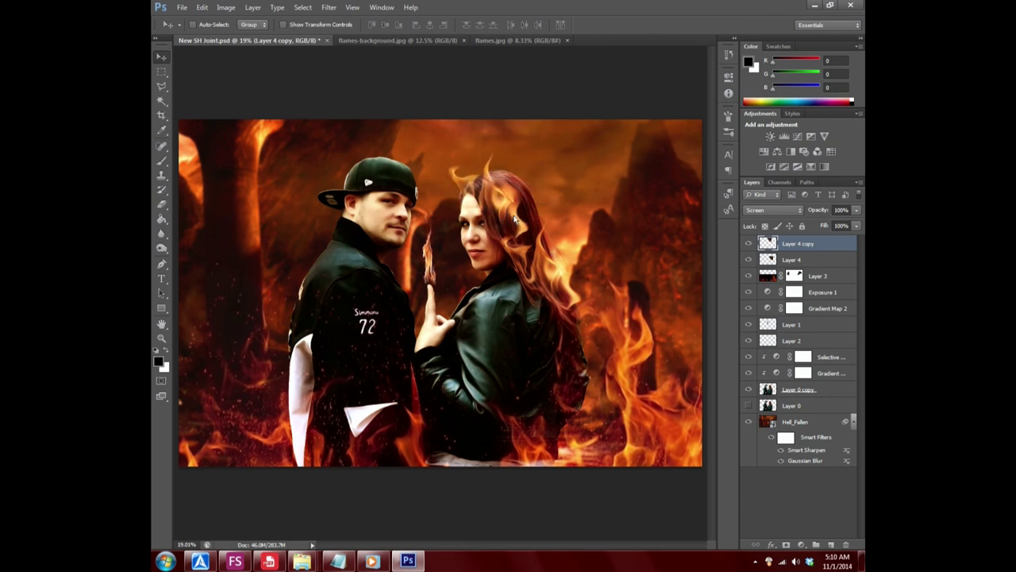
pyautogui.moveTo(520, 230)
pyautogui.mouseDown()
pyautogui.moveTo(524, 239)
pyautogui.moveTo(503, 250)
pyautogui.mouseUp()
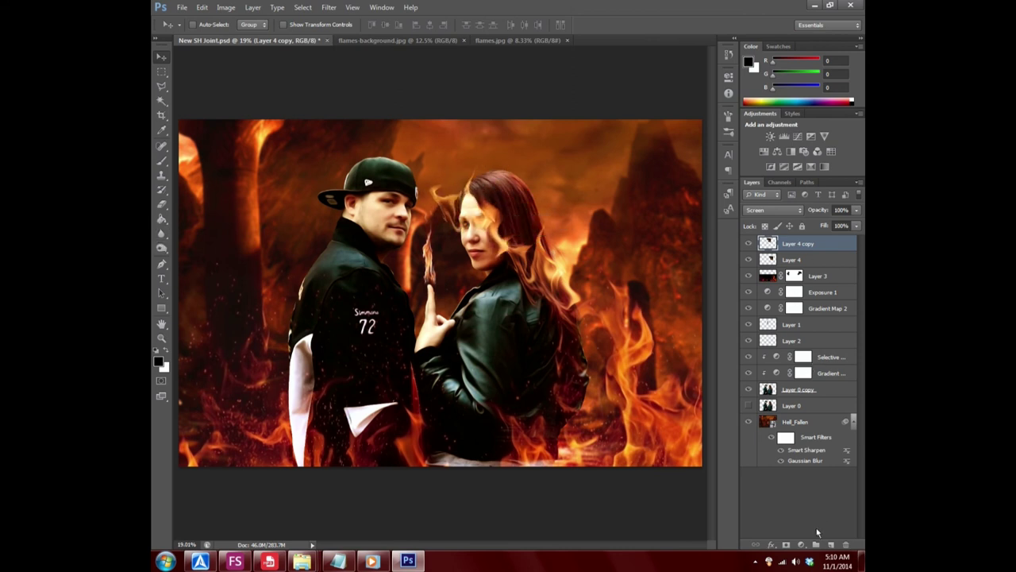
pyautogui.click(786, 544)
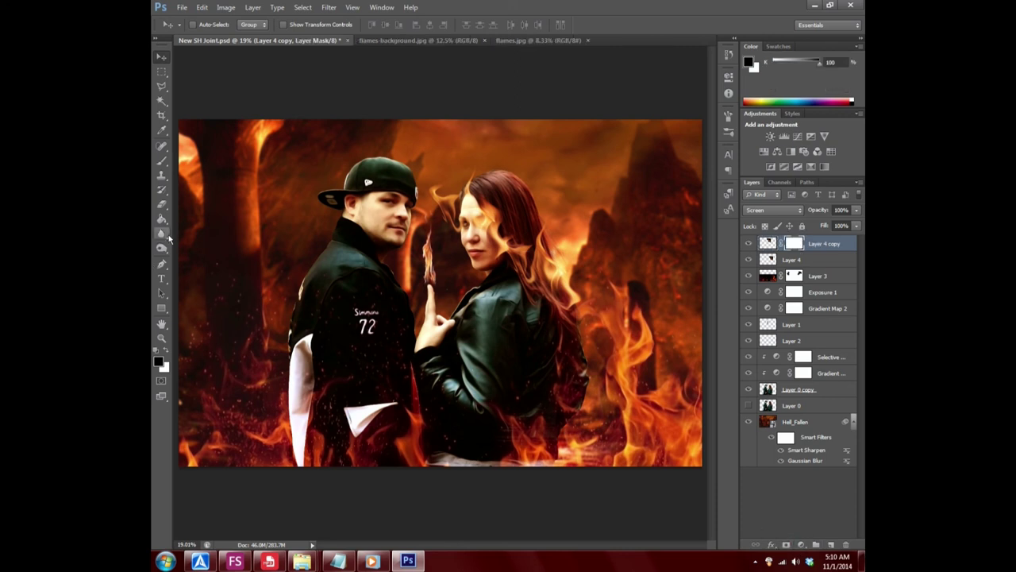
# - Brush black on Layer 4 copy's mask over her eye, forehead, cheek and hair edge
pyautogui.click(162, 160)
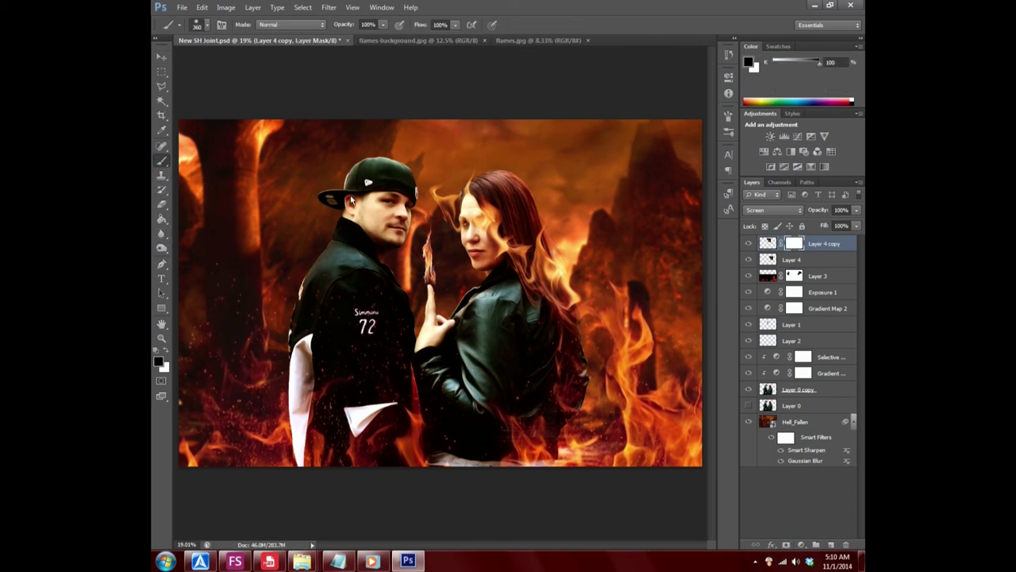
pyautogui.moveTo(443, 216); pyautogui.dragTo(439, 182)
pyautogui.moveTo(462, 265); pyautogui.dragTo(464, 208)
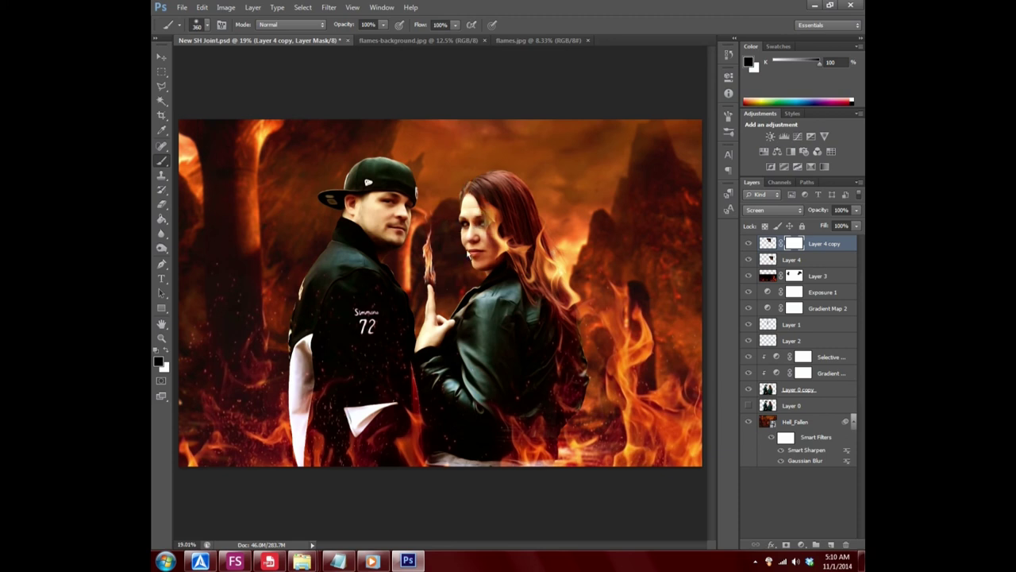
pyautogui.moveTo(470, 230); pyautogui.dragTo(500, 194)
pyautogui.moveTo(580, 254); pyautogui.dragTo(594, 352)
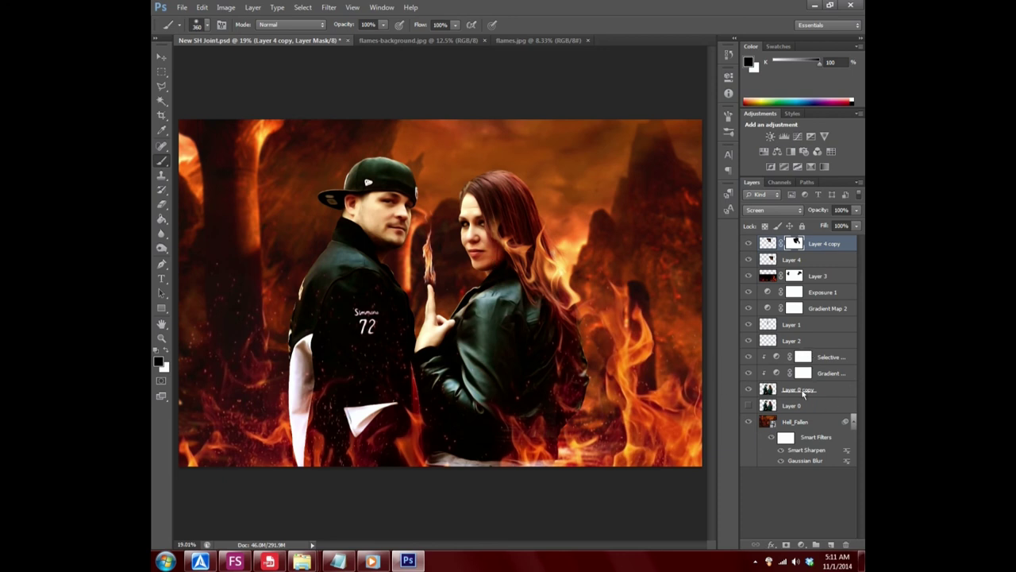
pyautogui.click(826, 259)
# - Warp Layer 4's flame to curve around her head and flow down-right along her hair
pyautogui.click(201, 7)
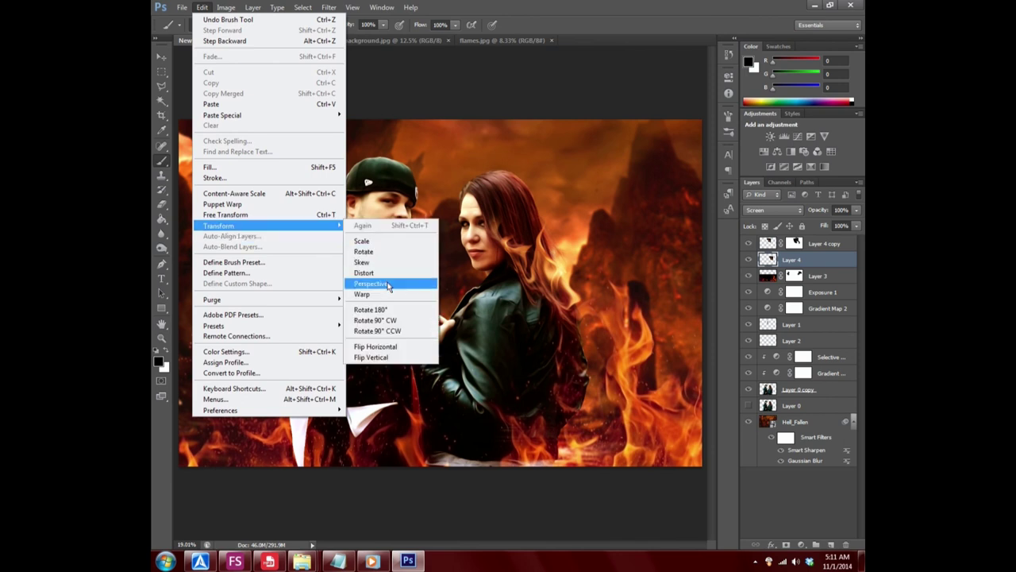
pyautogui.click(381, 293)
pyautogui.moveTo(559, 254); pyautogui.dragTo(567, 289)
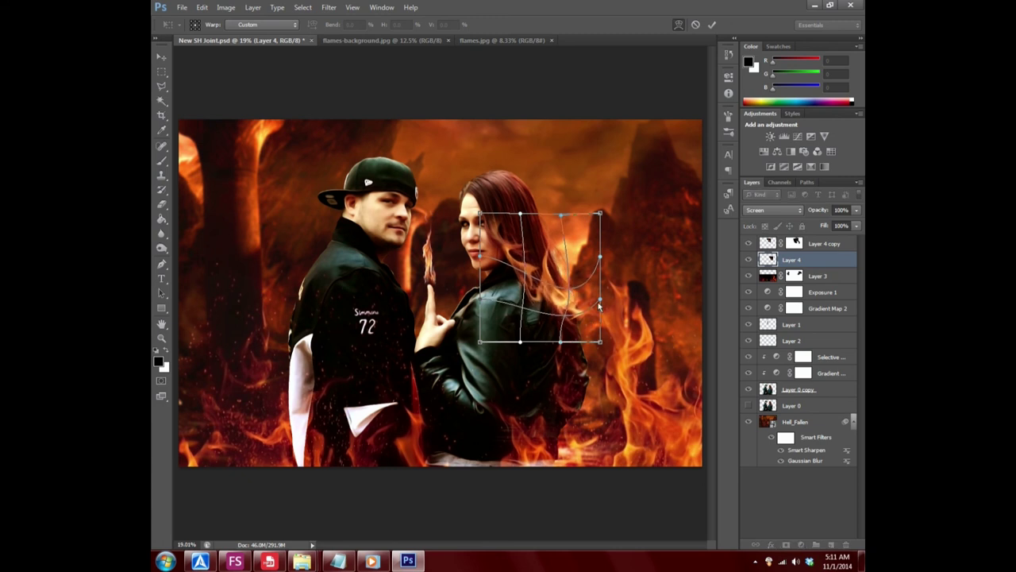
pyautogui.moveTo(600, 298); pyautogui.dragTo(581, 340)
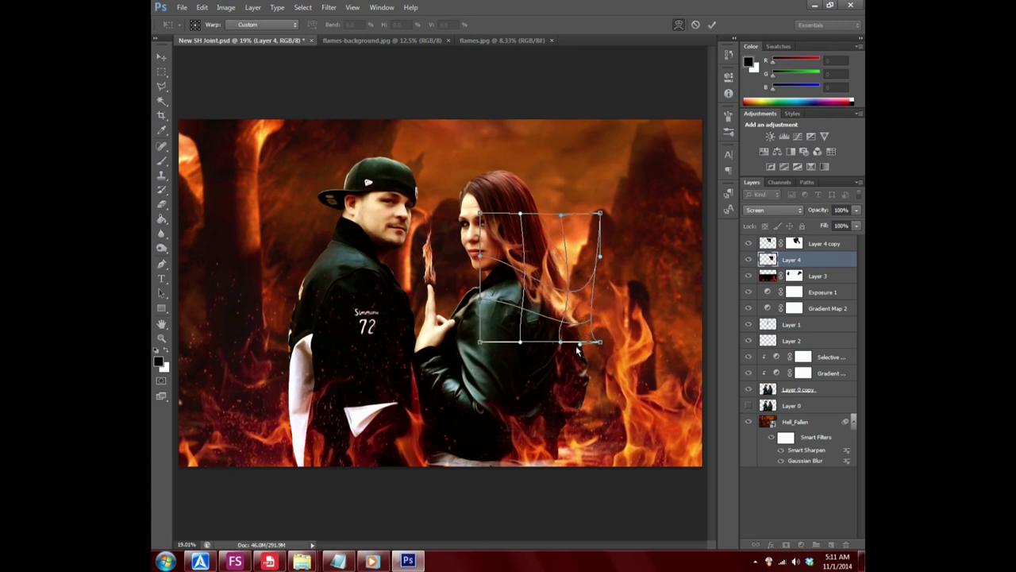
pyautogui.moveTo(601, 341); pyautogui.dragTo(620, 374)
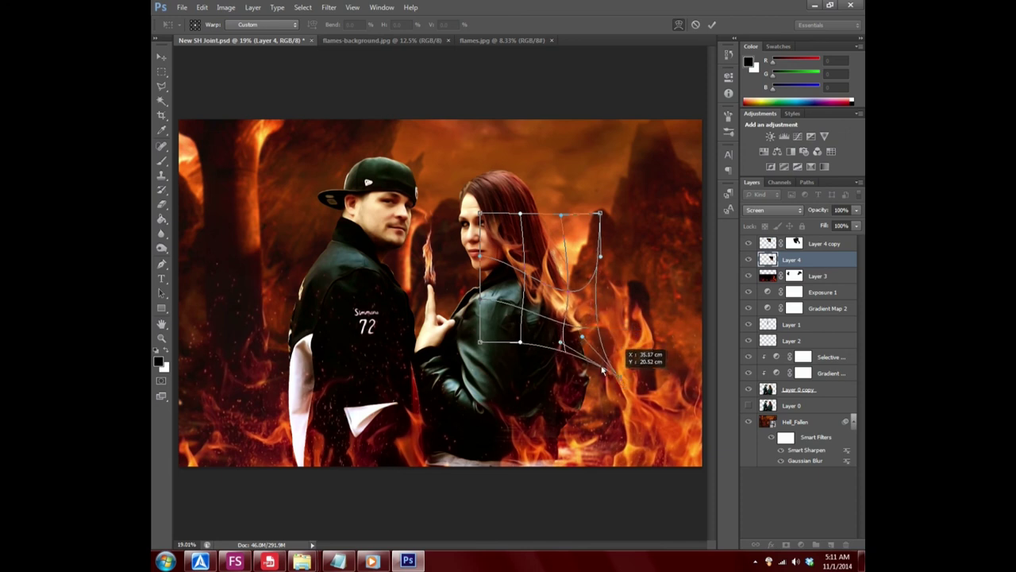
pyautogui.click(202, 7)
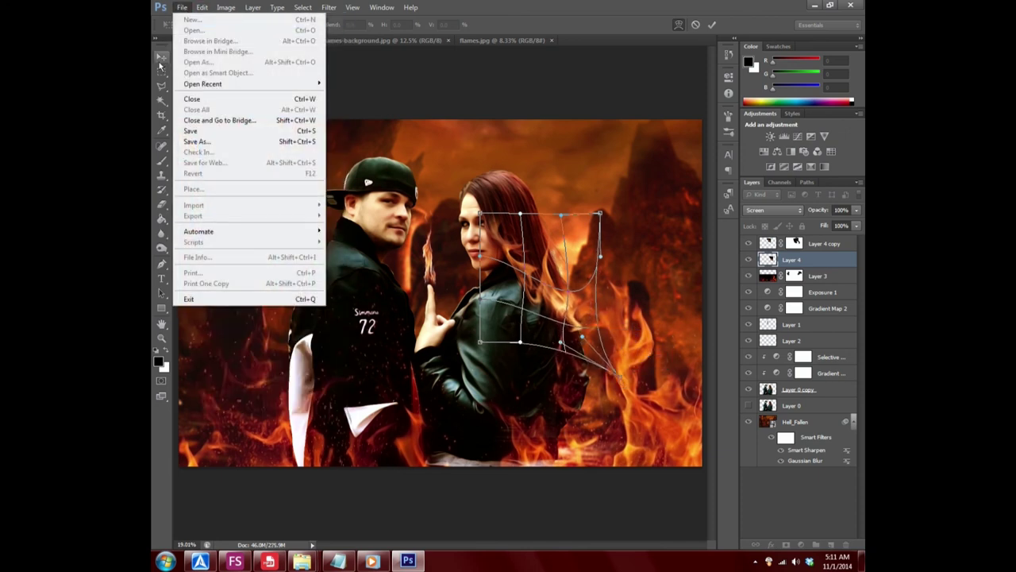
pyautogui.click(205, 132)
pyautogui.press('Escape')
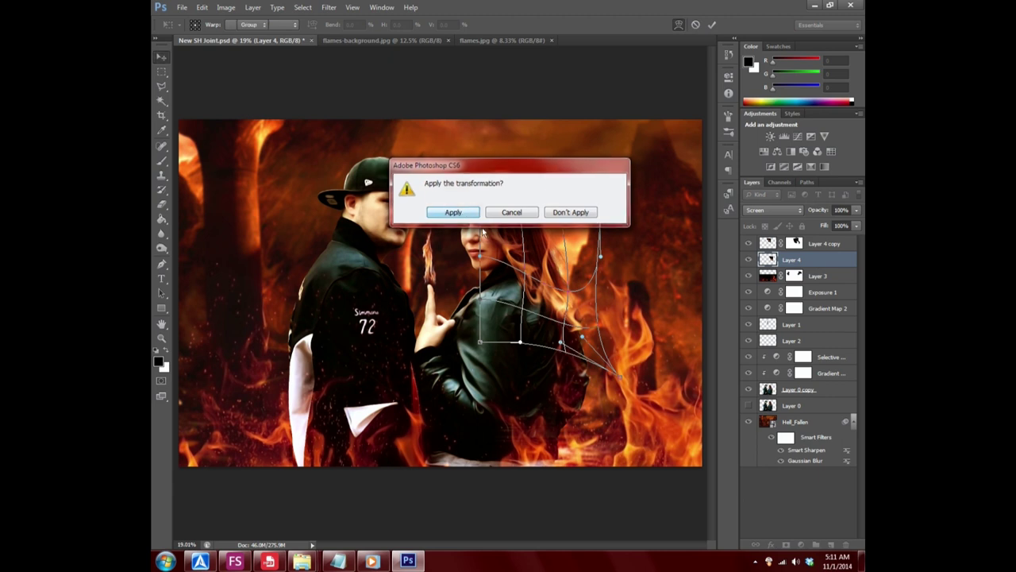
pyautogui.press('Return')
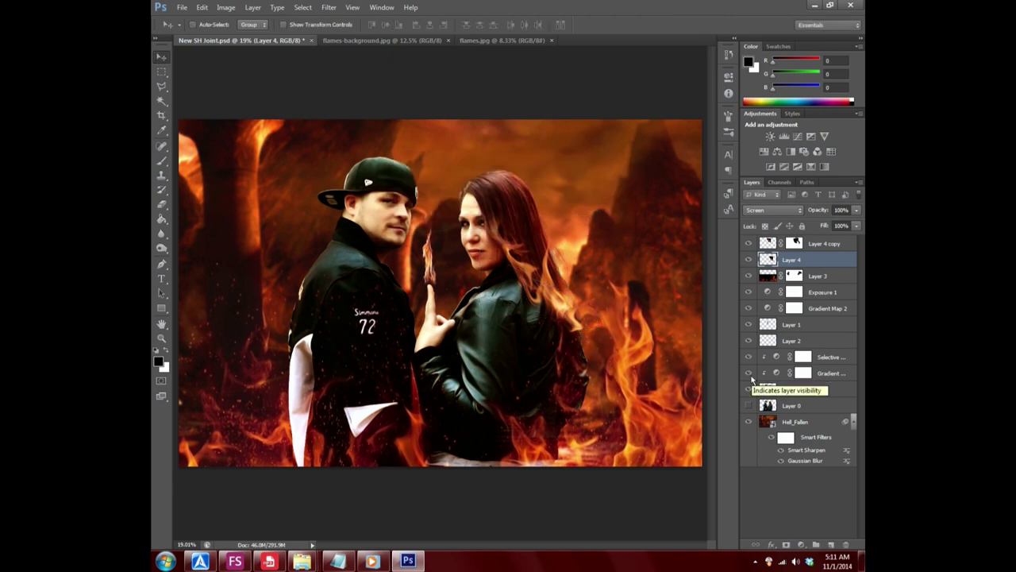
# - Show the Layer 0 copy and add a layer mask to Layer 4, undoing a stray brush stroke
pyautogui.click(749, 388)
pyautogui.click(786, 545)
pyautogui.press('b')
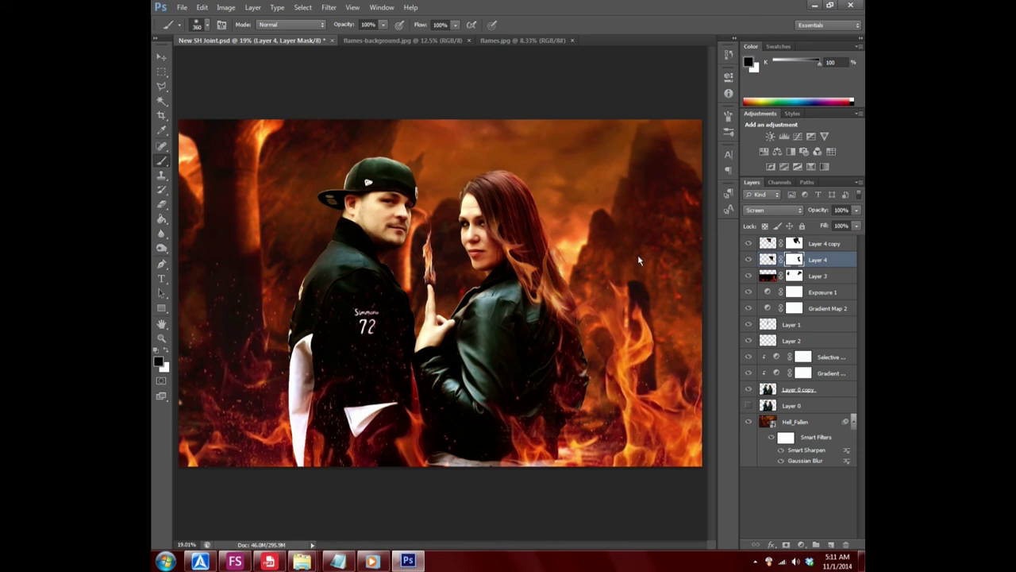
pyautogui.click(202, 7)
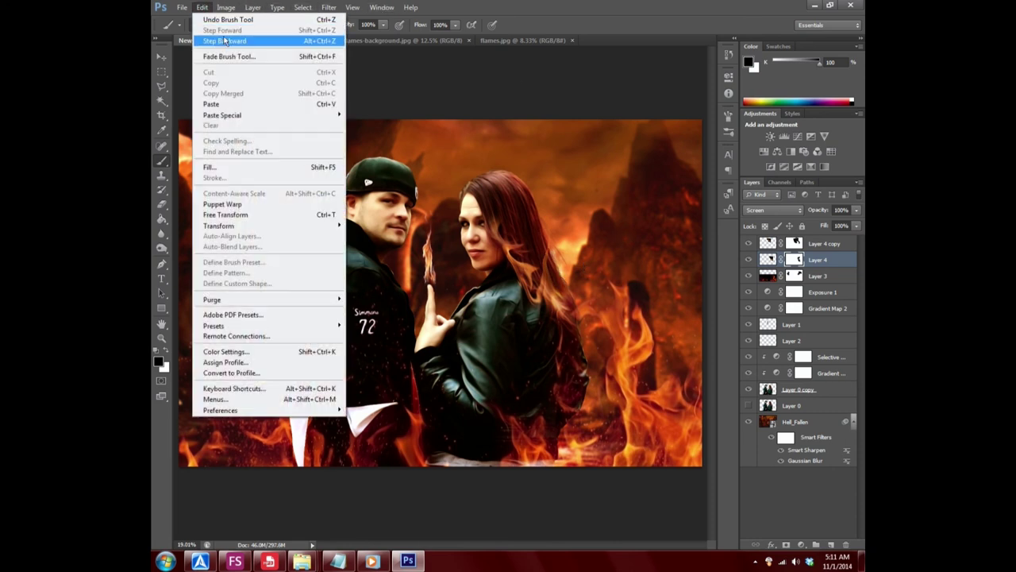
pyautogui.click(225, 41)
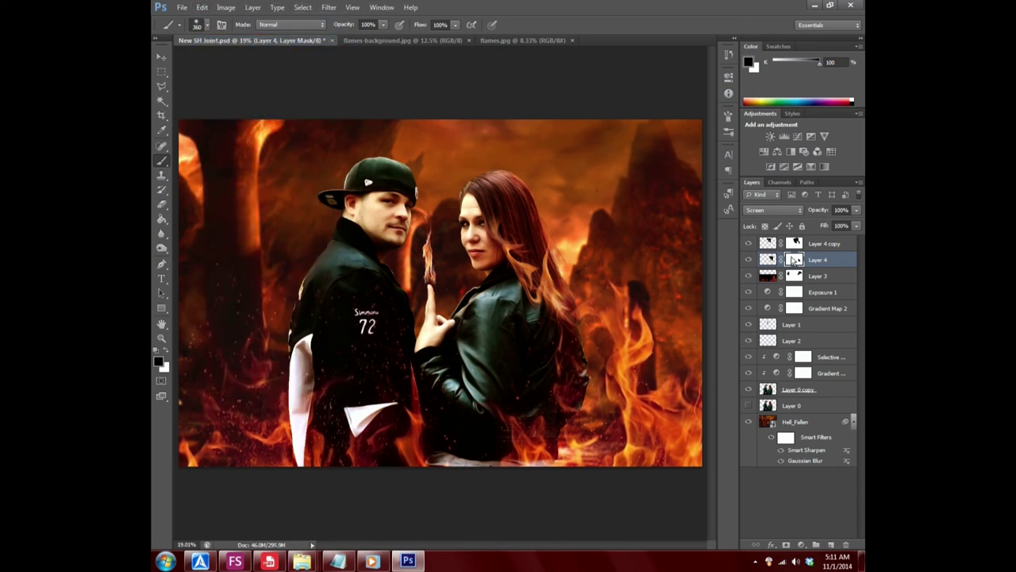
# - Lower Layer 4's fill to 70% and its opacity to about 86%
pyautogui.click(857, 226)
pyautogui.moveTo(844, 225); pyautogui.dragTo(849, 227)
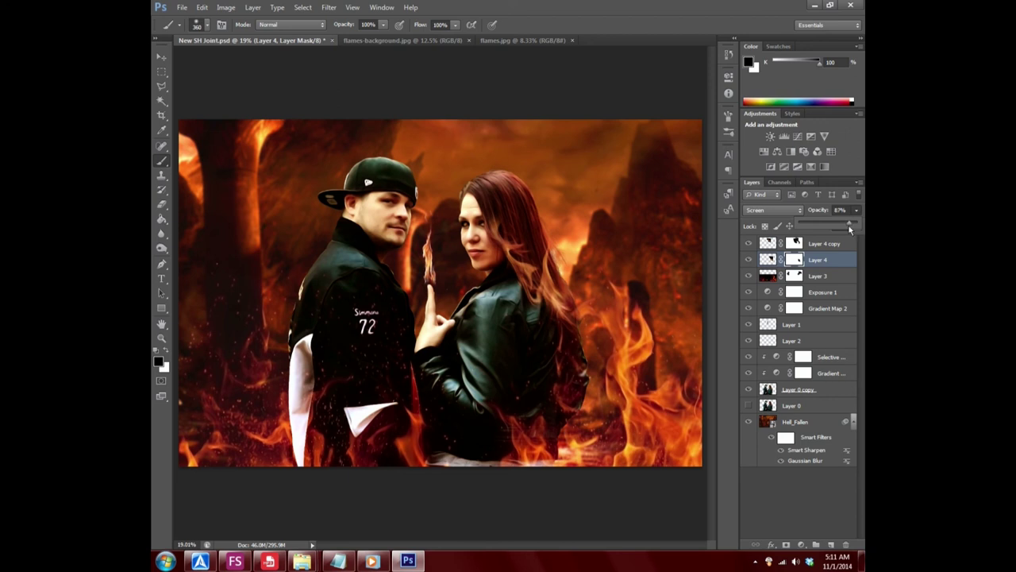
pyautogui.moveTo(849, 225); pyautogui.dragTo(847, 228)
# - Reduce Layer 3's opacity to 75% to dim its flames
pyautogui.click(853, 278)
pyautogui.click(855, 210)
pyautogui.moveTo(856, 226)
pyautogui.mouseDown()
pyautogui.moveTo(826, 223)
pyautogui.moveTo(843, 229)
pyautogui.mouseUp()
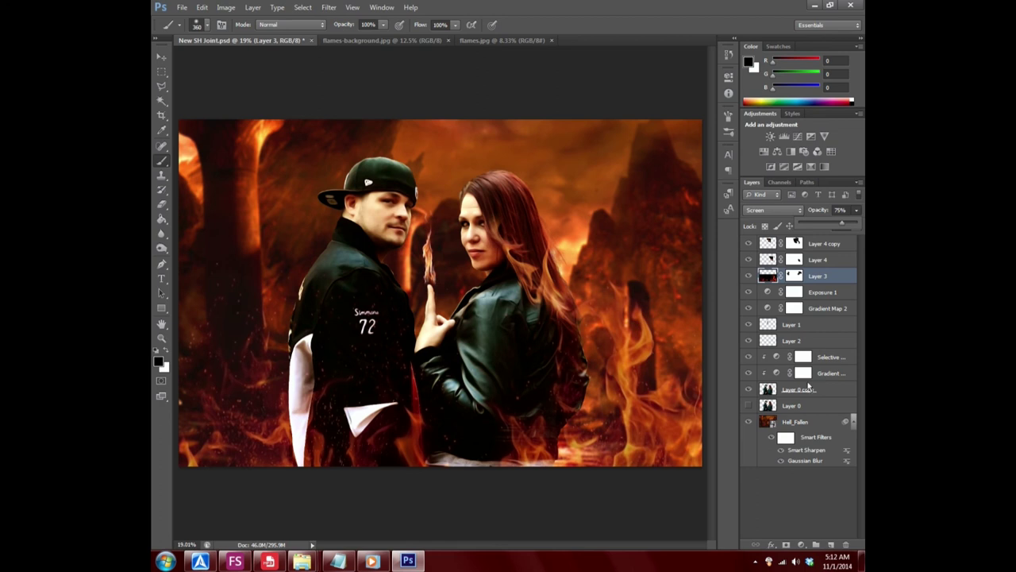
pyautogui.click(847, 248)
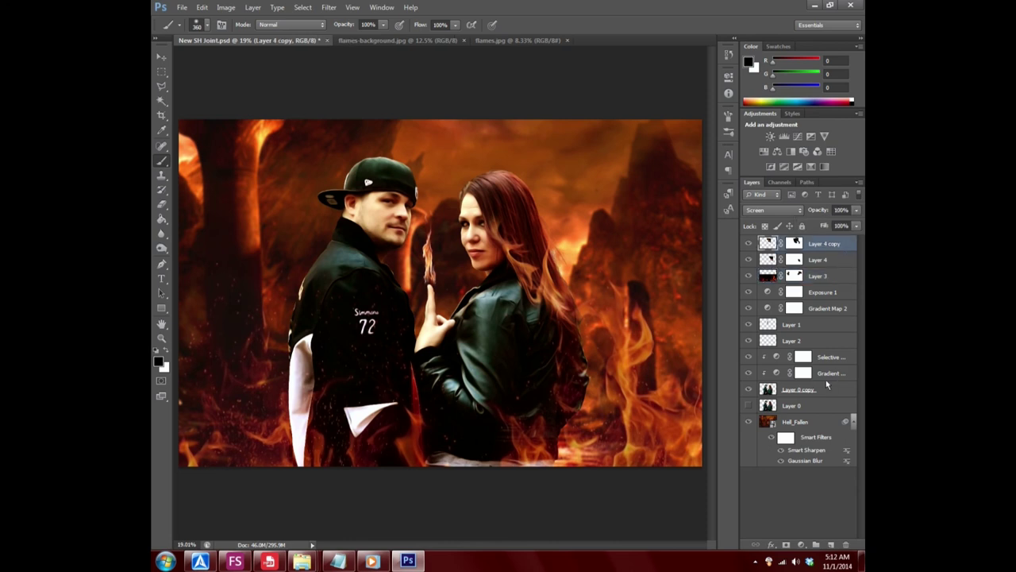
# - Stamp all visible layers into a new Layer 5 and duplicate it
pyautogui.hotkey('ctrl', 'shift', 'alt', 'e')
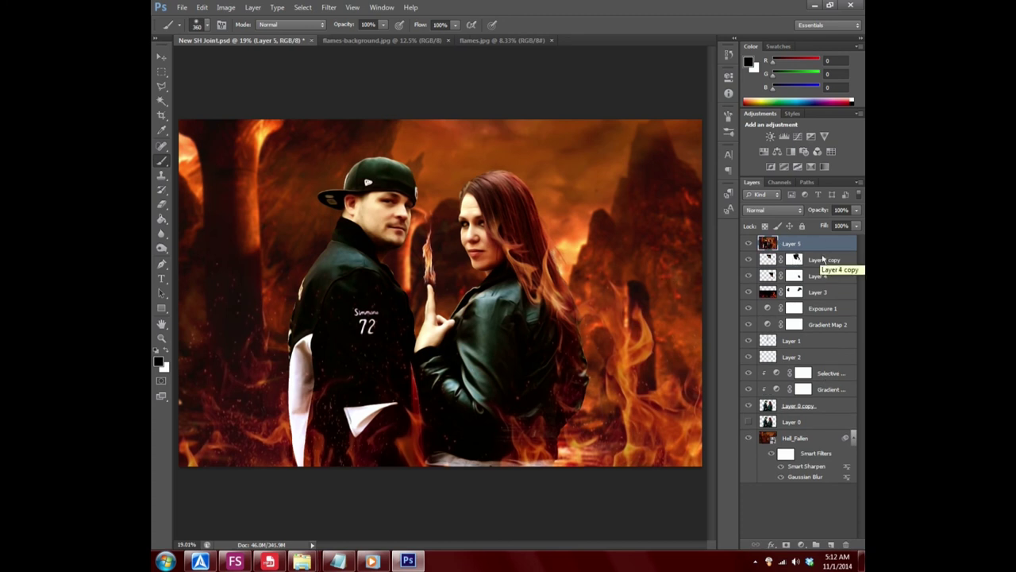
pyautogui.rightClick(832, 246)
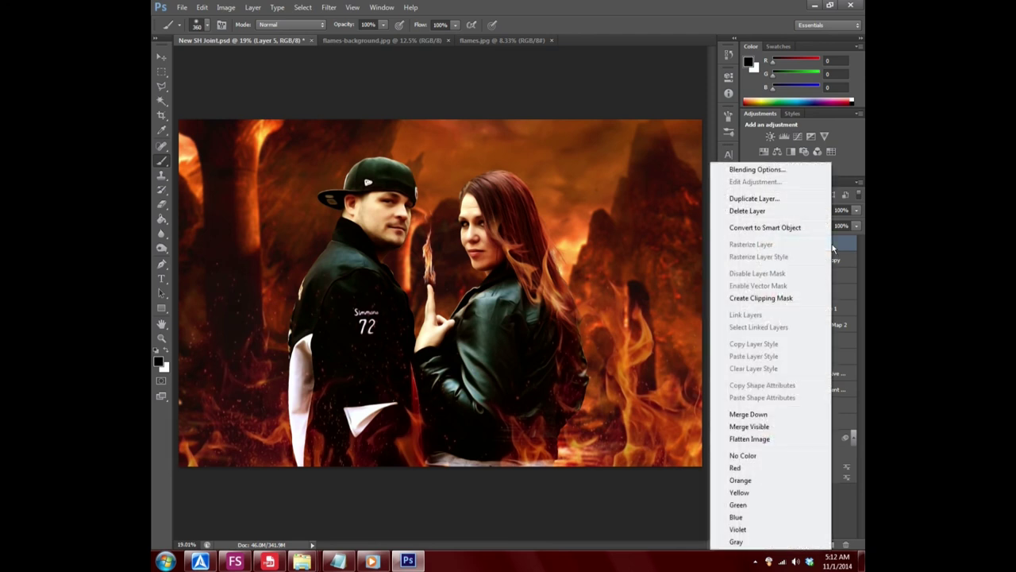
pyautogui.click(763, 199)
pyautogui.click(688, 150)
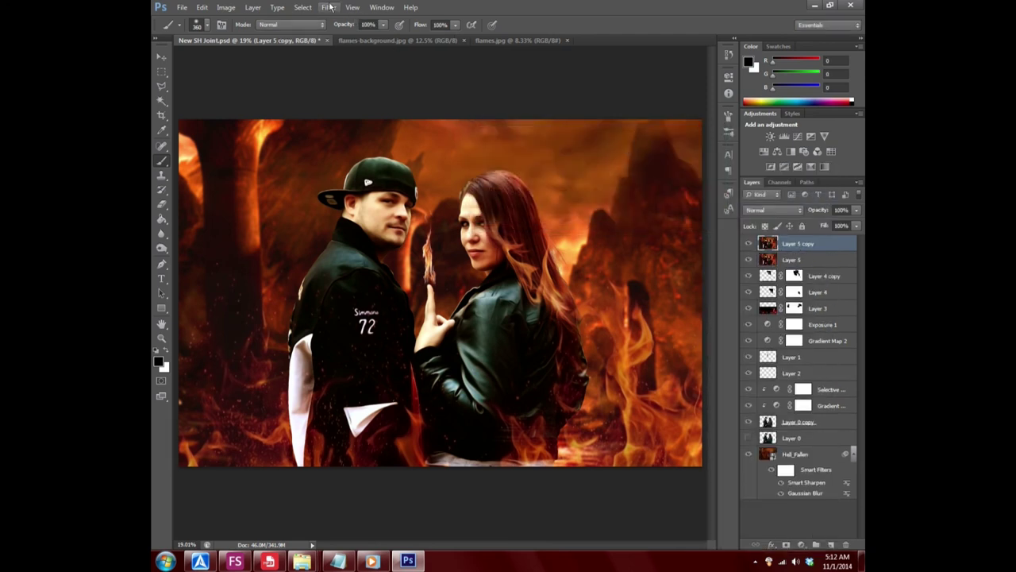
# - Desaturate the Layer 5 copy to grayscale
pyautogui.click(302, 7)
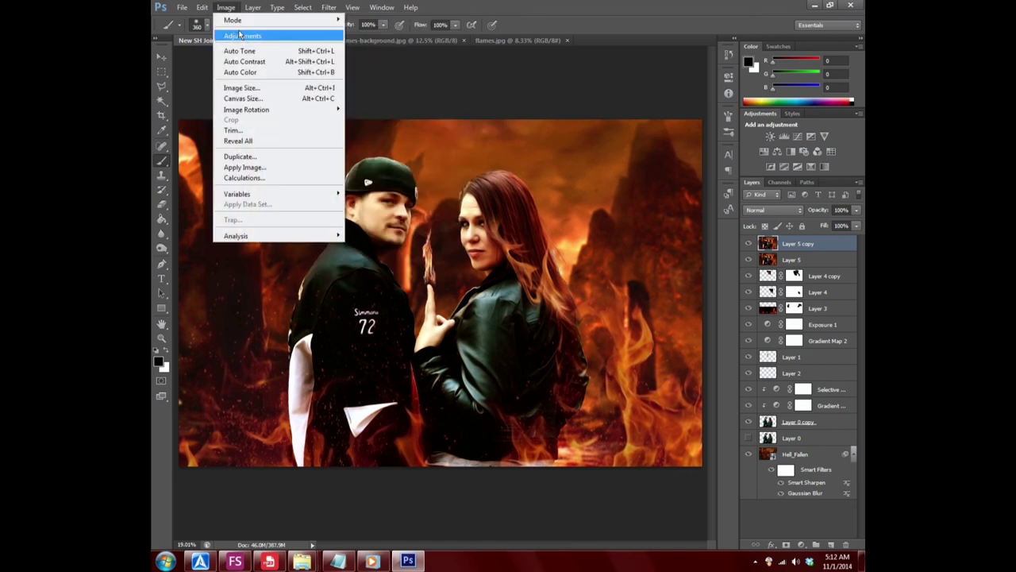
pyautogui.moveTo(242, 36)
pyautogui.click(380, 257)
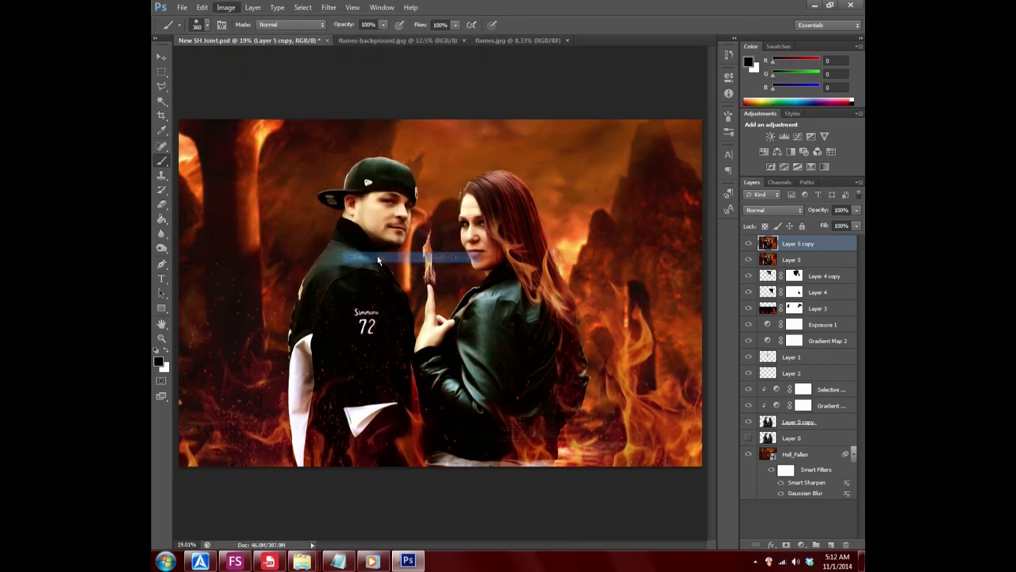
pyautogui.click(307, 7)
pyautogui.moveTo(329, 7)
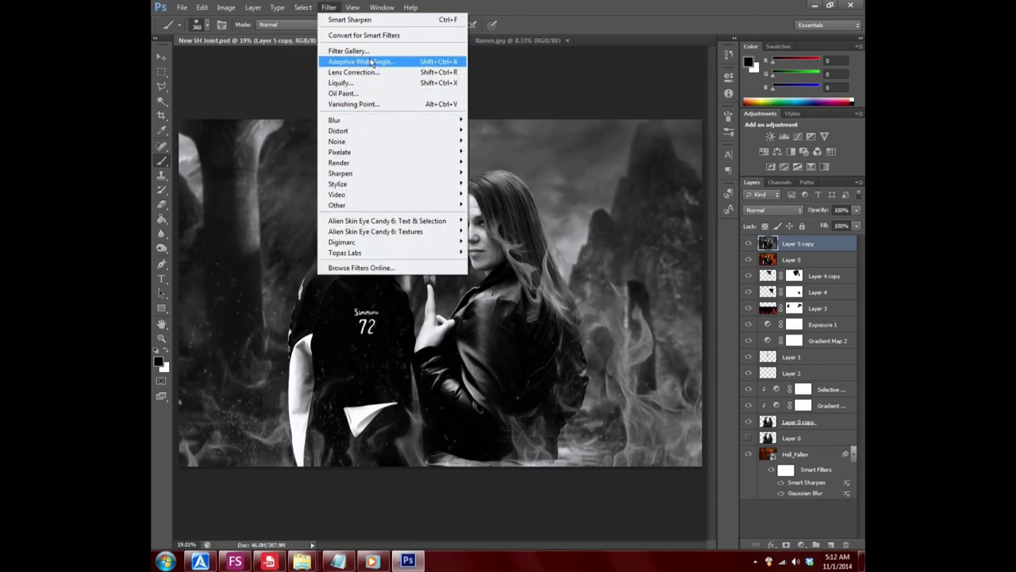
# - Apply the Filter Gallery's Sketch > Charcoal filter with Charcoal Thickness 4 to Layer 5 copy
pyautogui.click(376, 52)
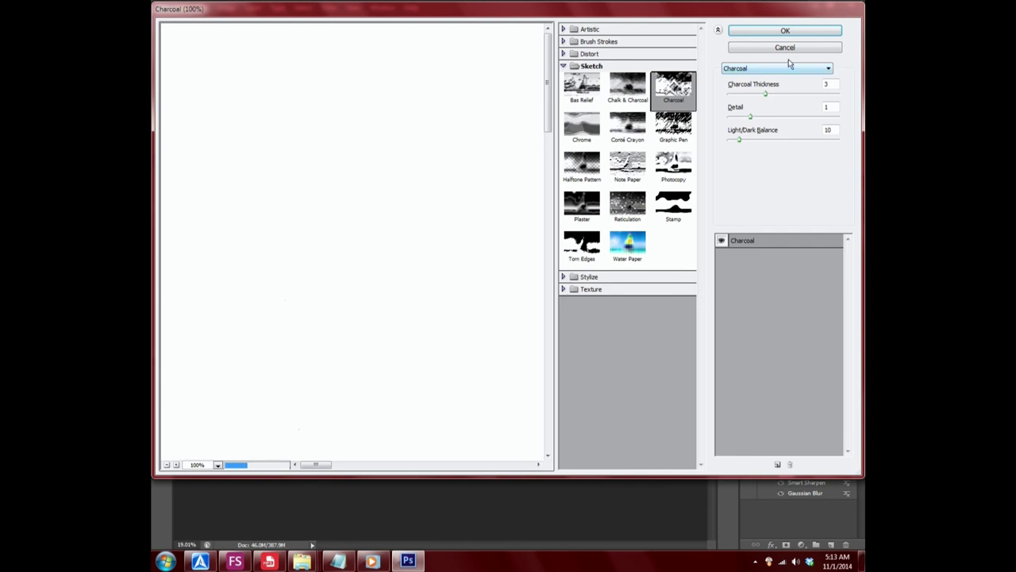
pyautogui.moveTo(577, 9); pyautogui.dragTo(568, 15)
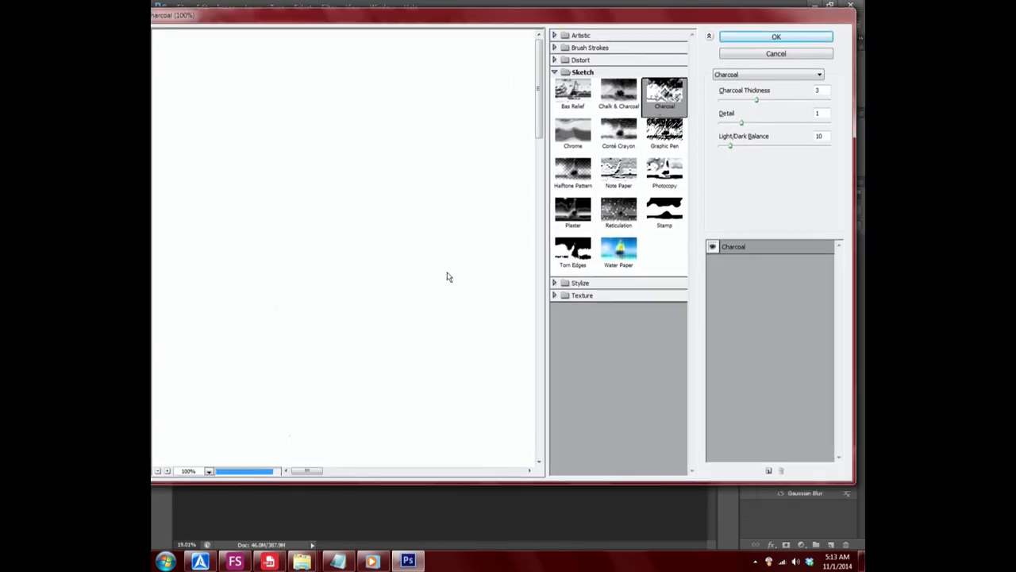
pyautogui.click(158, 471)
pyautogui.click(158, 470)
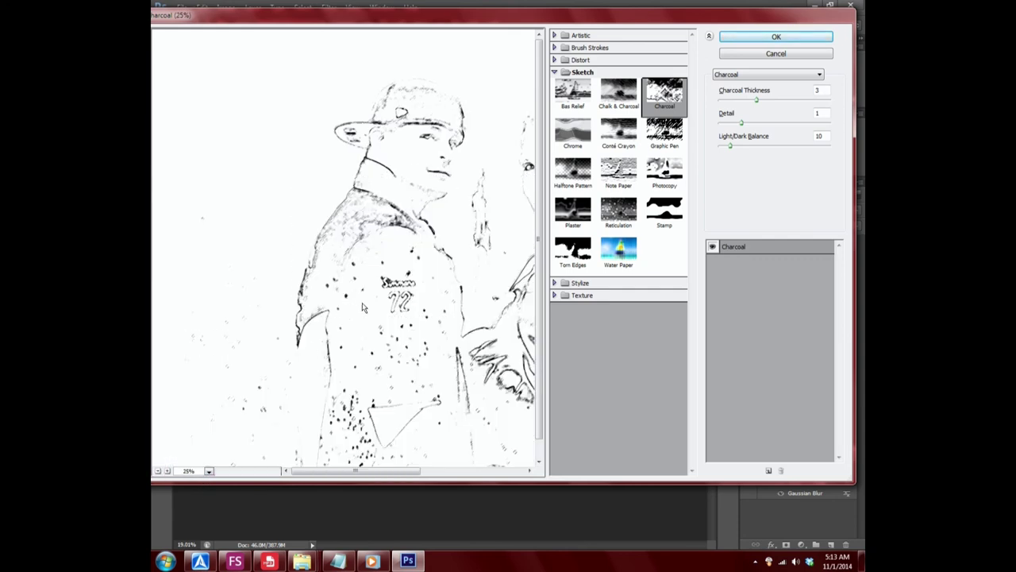
pyautogui.moveTo(363, 308); pyautogui.dragTo(228, 283)
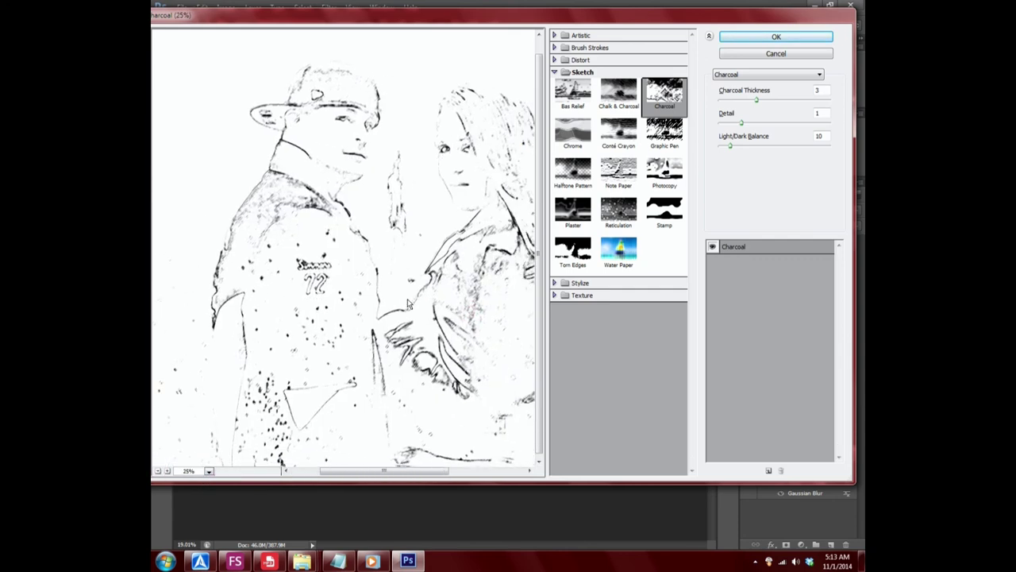
pyautogui.click(158, 471)
pyautogui.click(166, 471)
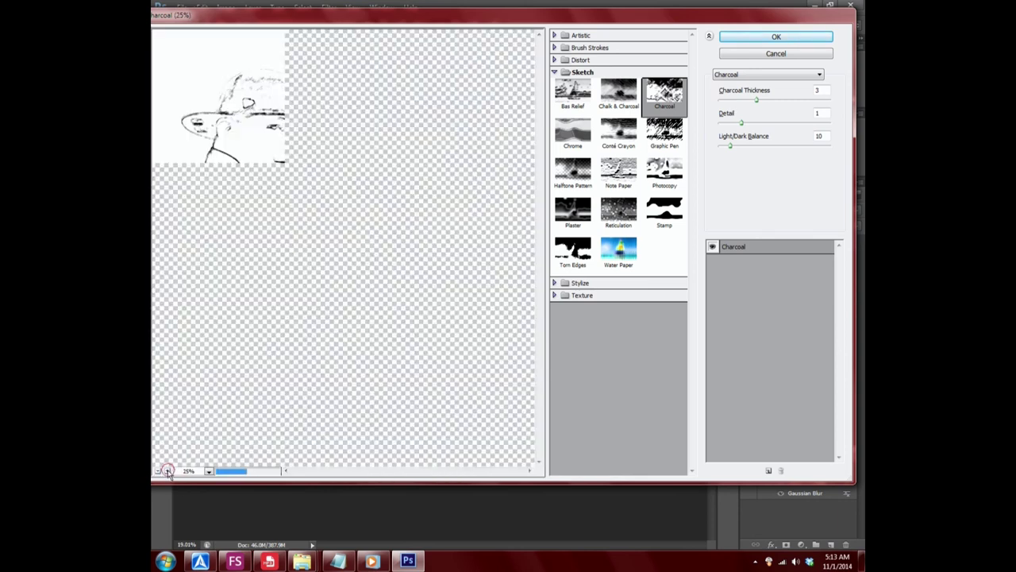
pyautogui.click(158, 471)
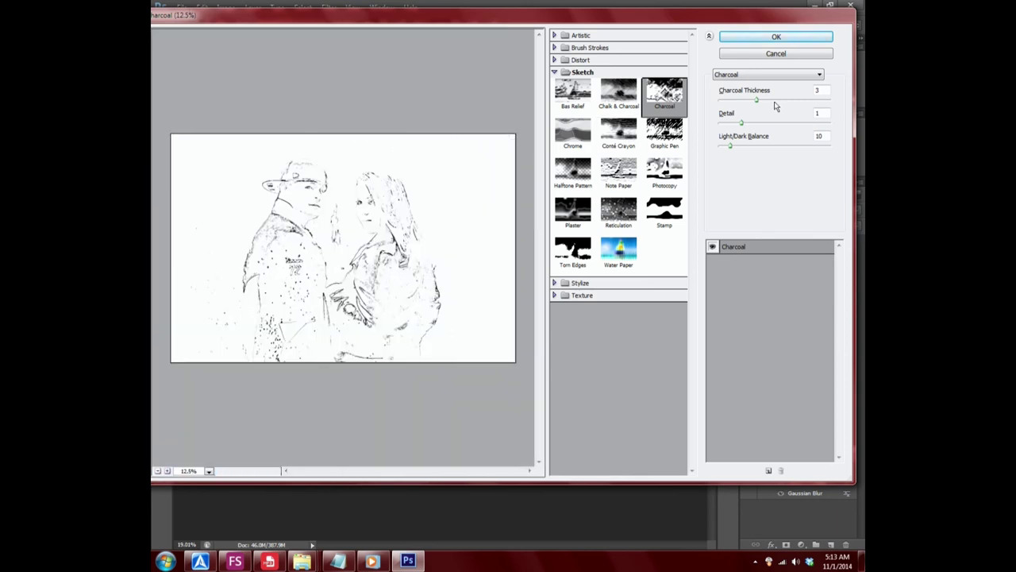
pyautogui.moveTo(756, 100)
pyautogui.mouseDown()
pyautogui.moveTo(773, 103)
pyautogui.moveTo(764, 132)
pyautogui.moveTo(836, 141)
pyautogui.mouseUp()
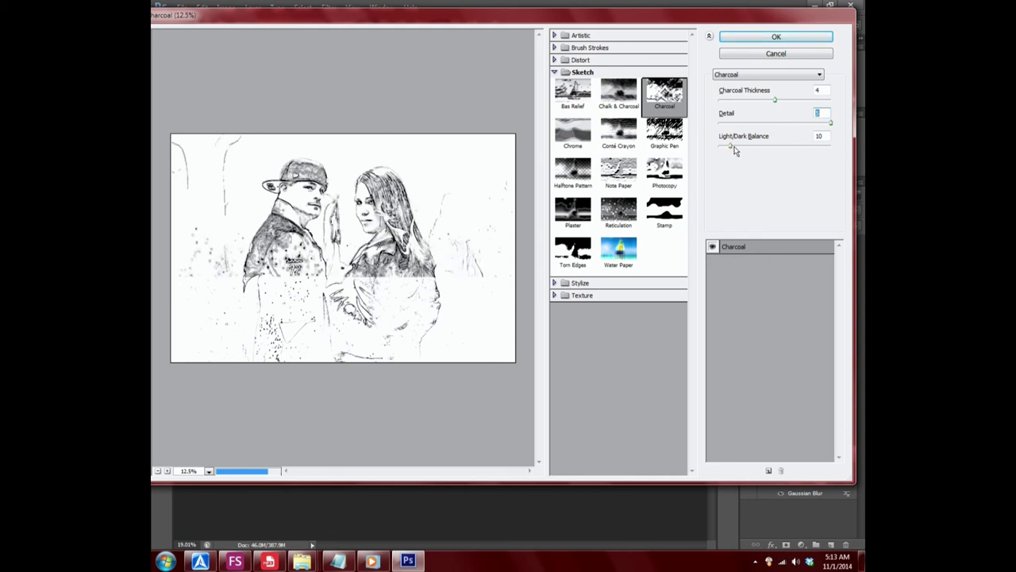
pyautogui.click(753, 40)
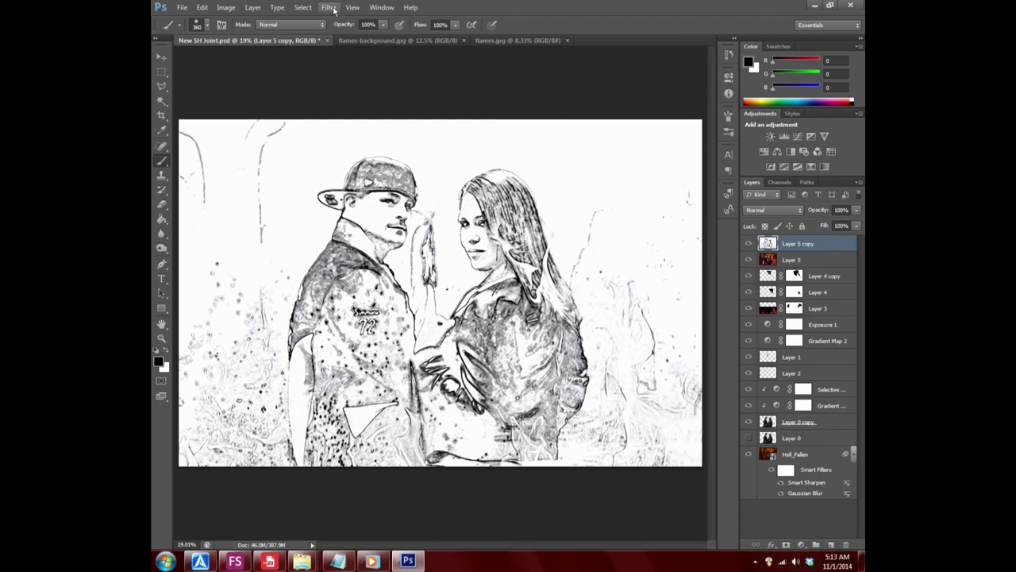
# - Select the sketch's white areas with Color Range and delete them
pyautogui.click(310, 7)
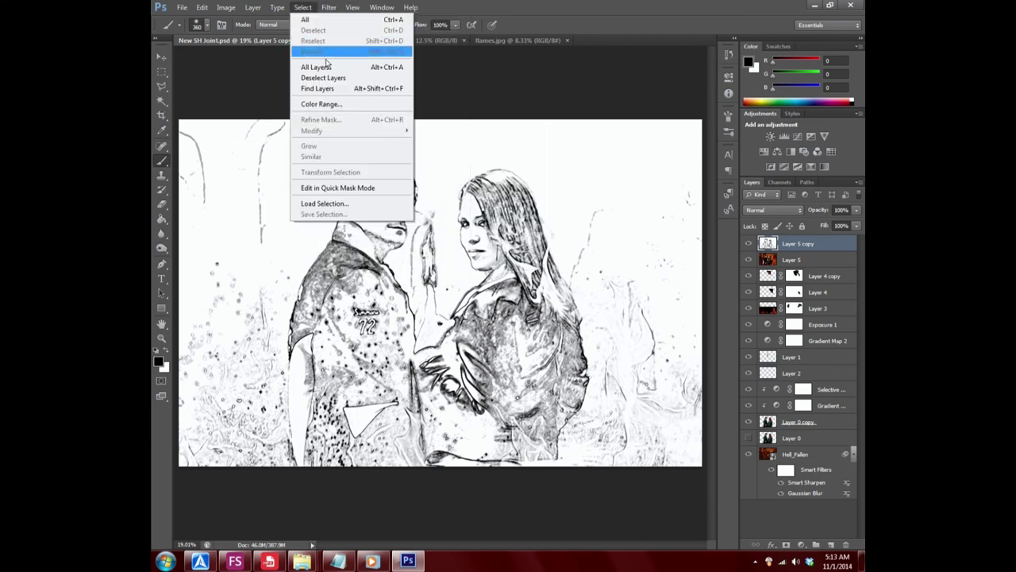
pyautogui.click(320, 104)
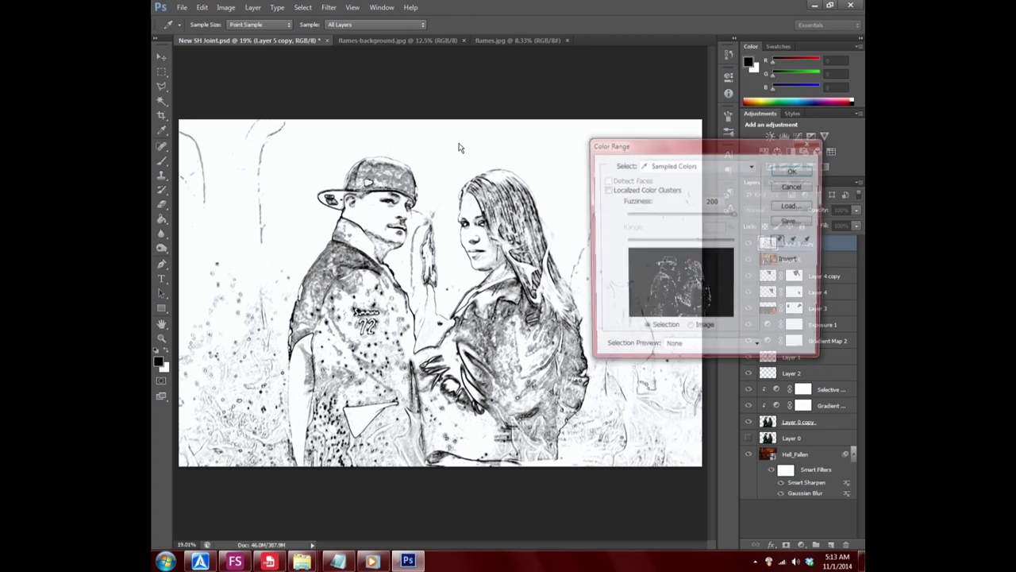
pyautogui.click(794, 169)
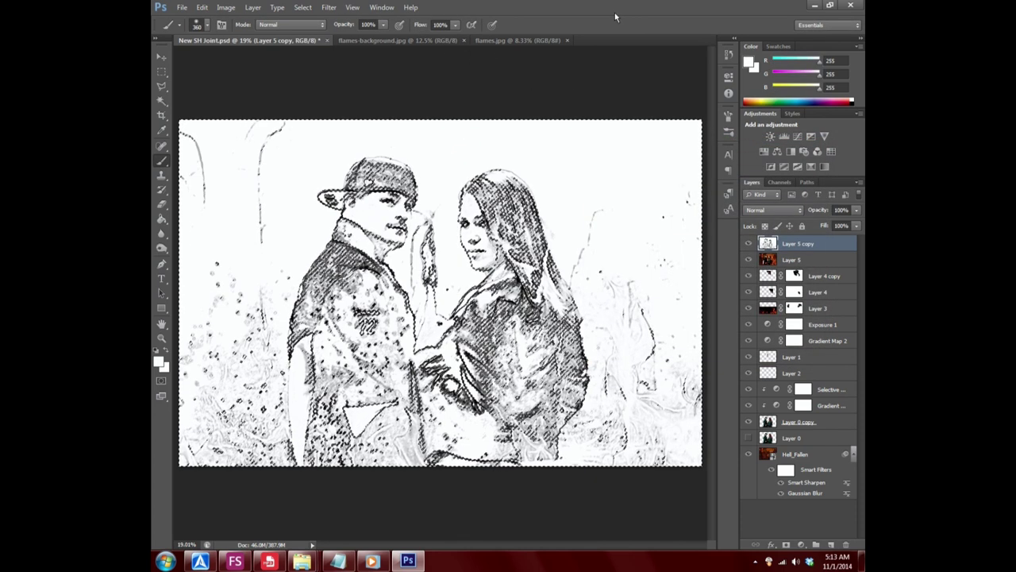
pyautogui.press('Delete')
pyautogui.click(302, 7)
# - Deselect and save New SH Joint.psd
pyautogui.click(313, 30)
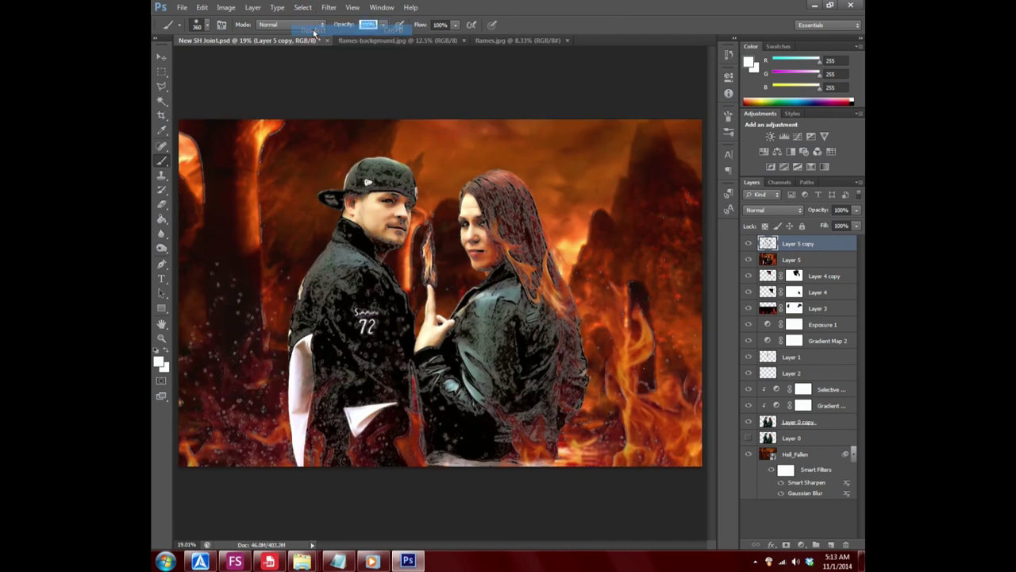
pyautogui.click(181, 7)
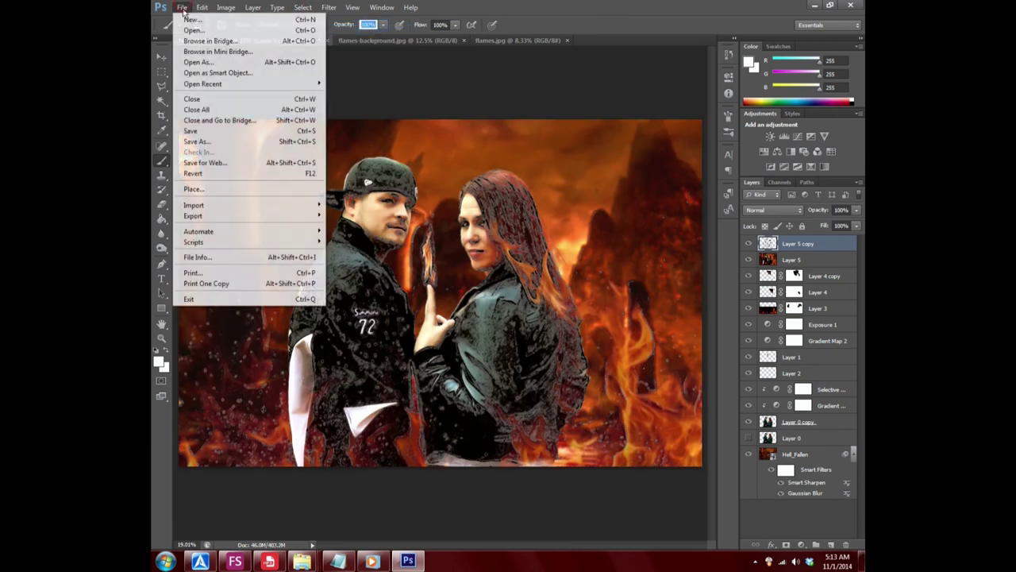
pyautogui.click(195, 130)
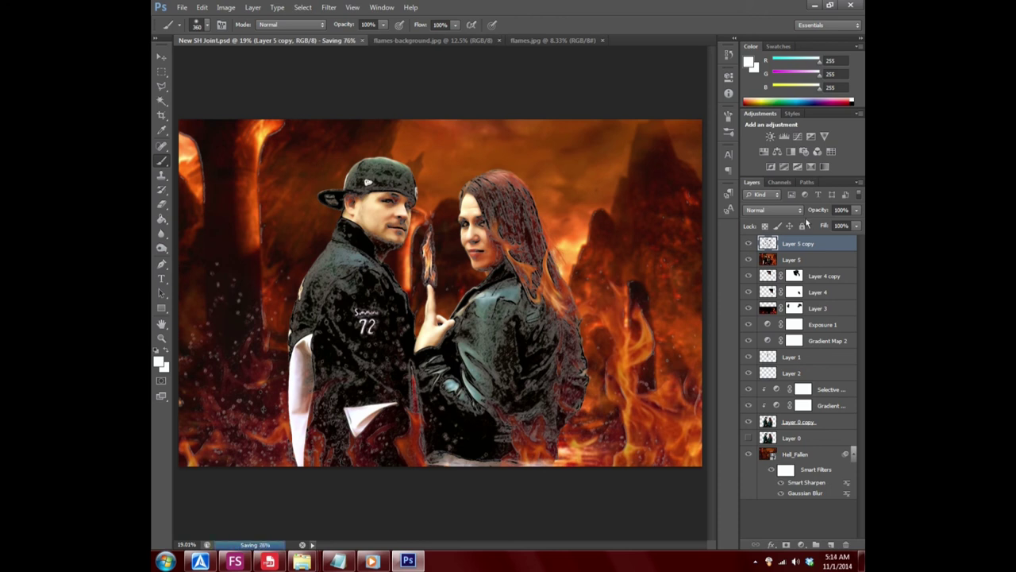
# - Try Darken, Multiply, Overlay and other blend modes on the sketch layer, ending at Normal
pyautogui.click(774, 210)
pyautogui.click(754, 249)
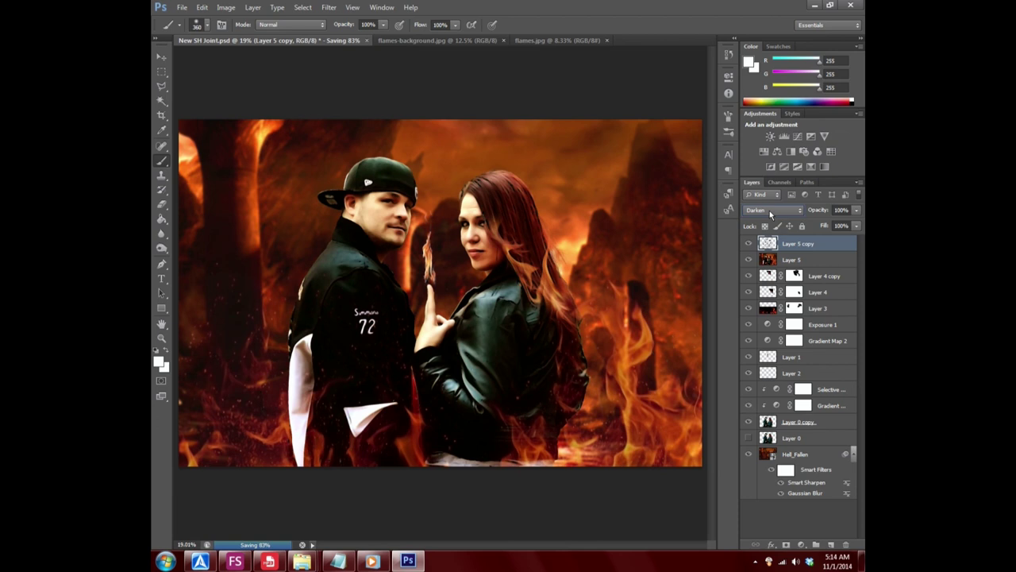
pyautogui.scroll(-1, 769, 211)
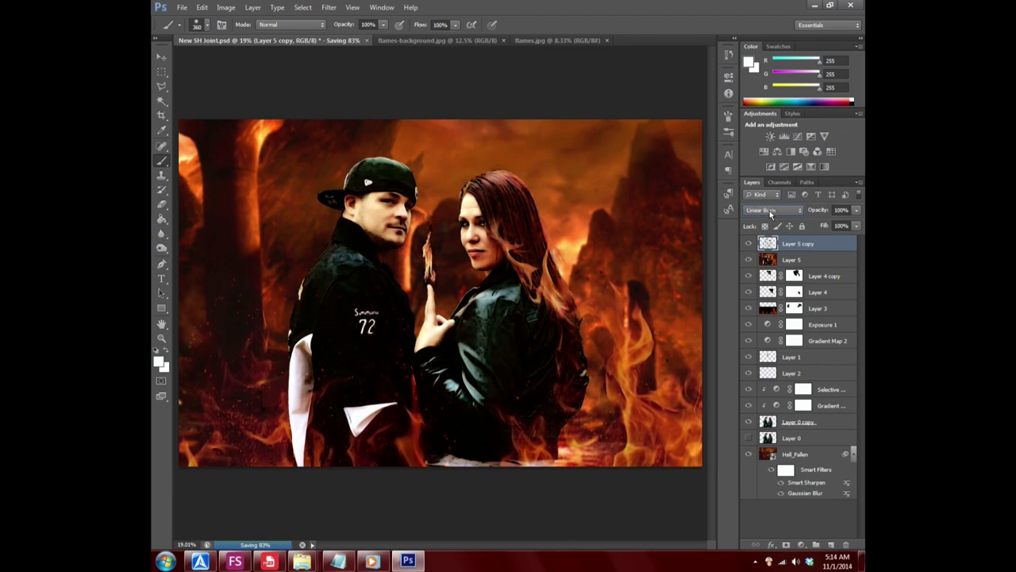
pyautogui.scroll(-2, 769, 210)
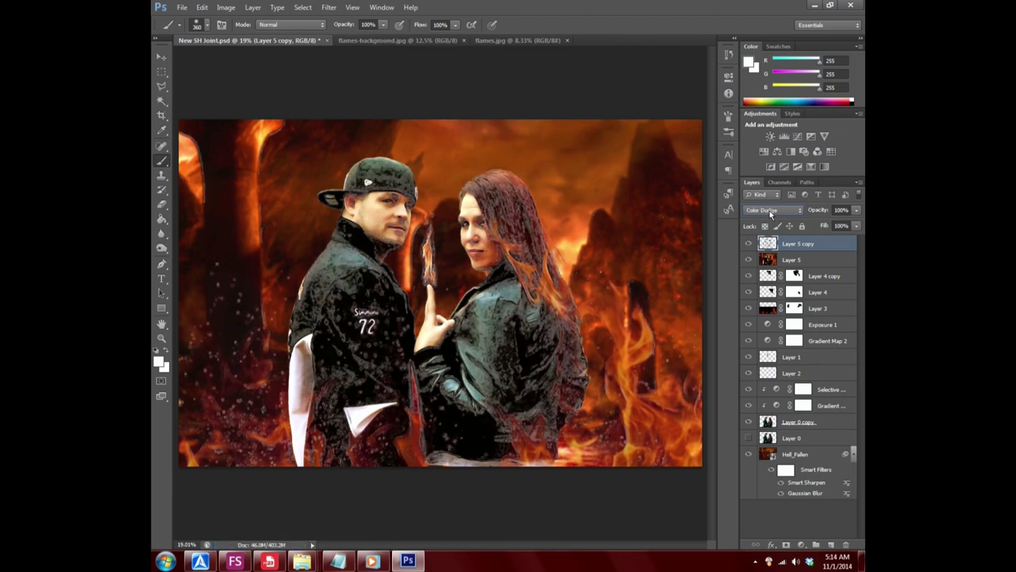
pyautogui.scroll(-1, 769, 211)
pyautogui.scroll(-1, 769, 210)
pyautogui.scroll(-1, 769, 210)
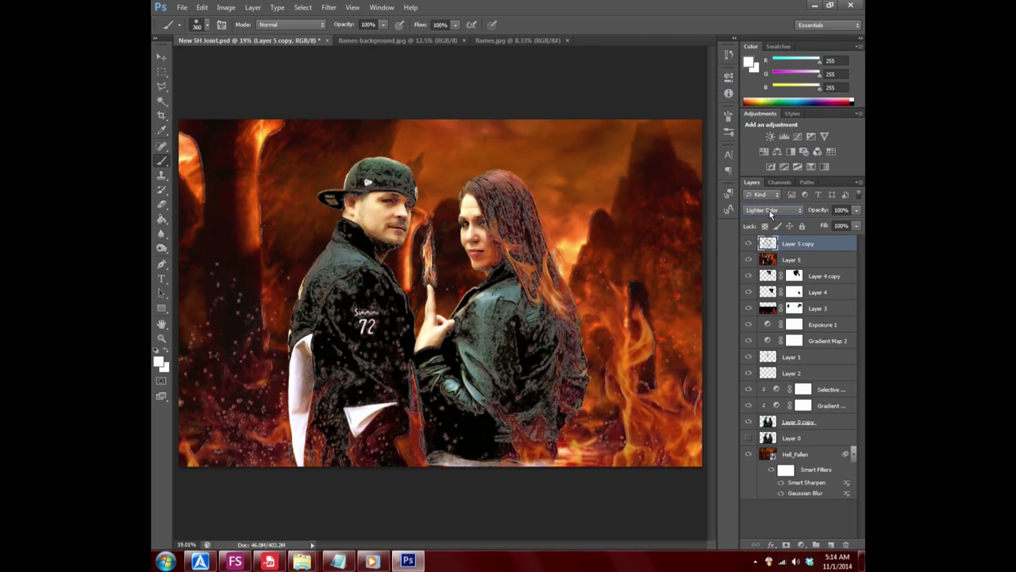
pyautogui.scroll(-1, 770, 210)
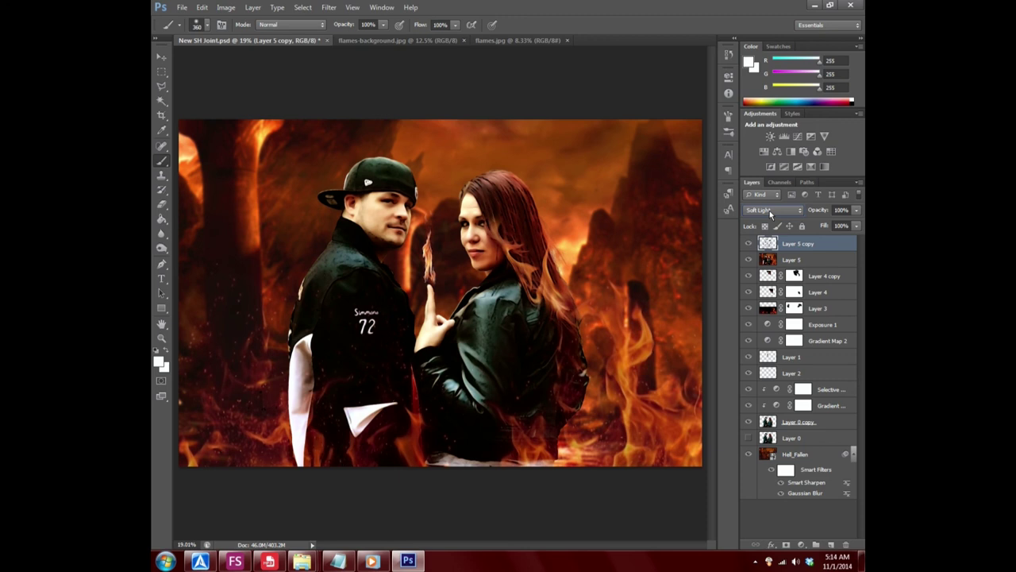
pyautogui.scroll(-1, 769, 210)
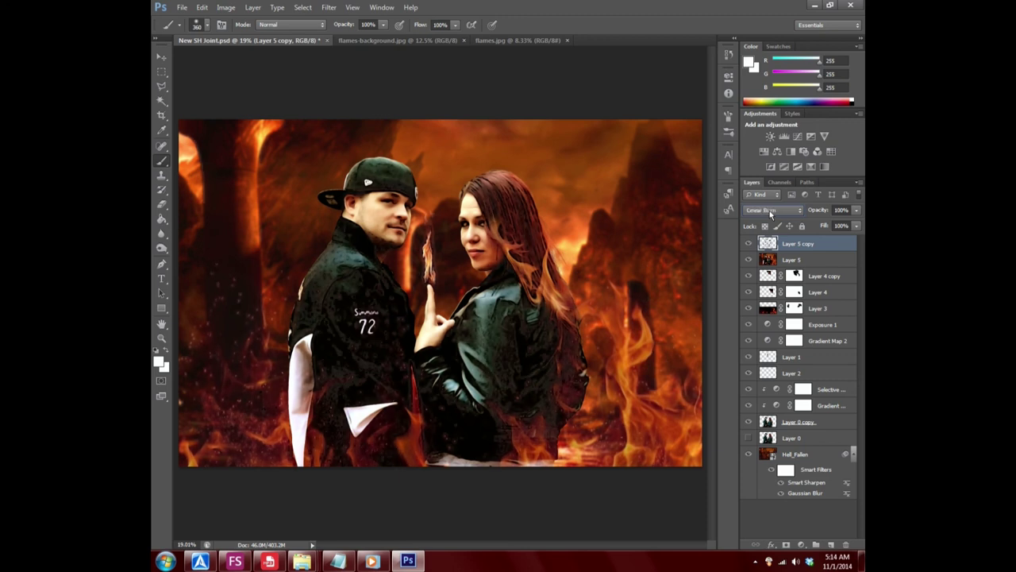
pyautogui.scroll(5, 769, 211)
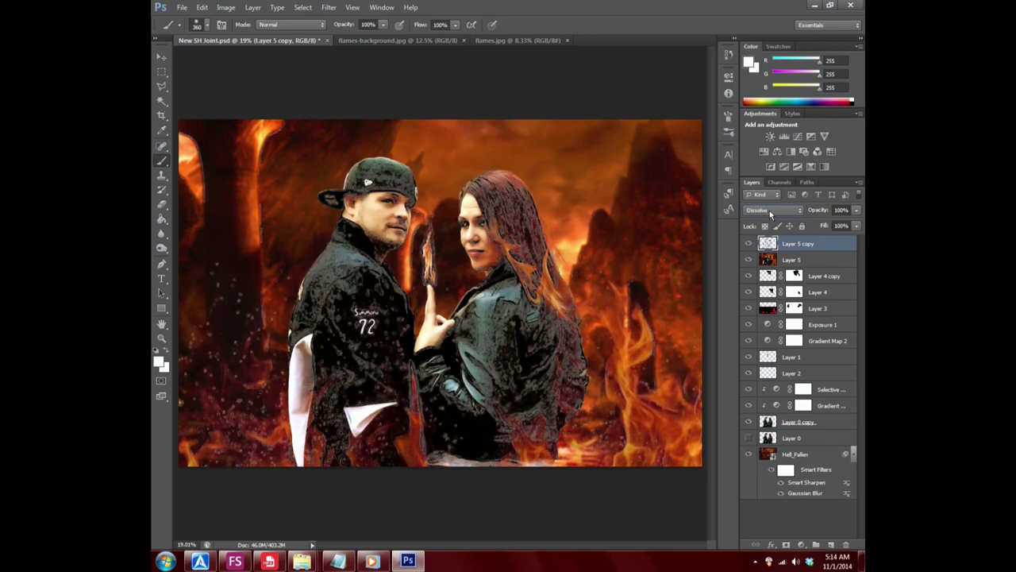
# - Black out Layer 5 copy with Levels, pulling output white to 0
pyautogui.click(225, 8)
pyautogui.moveTo(242, 36)
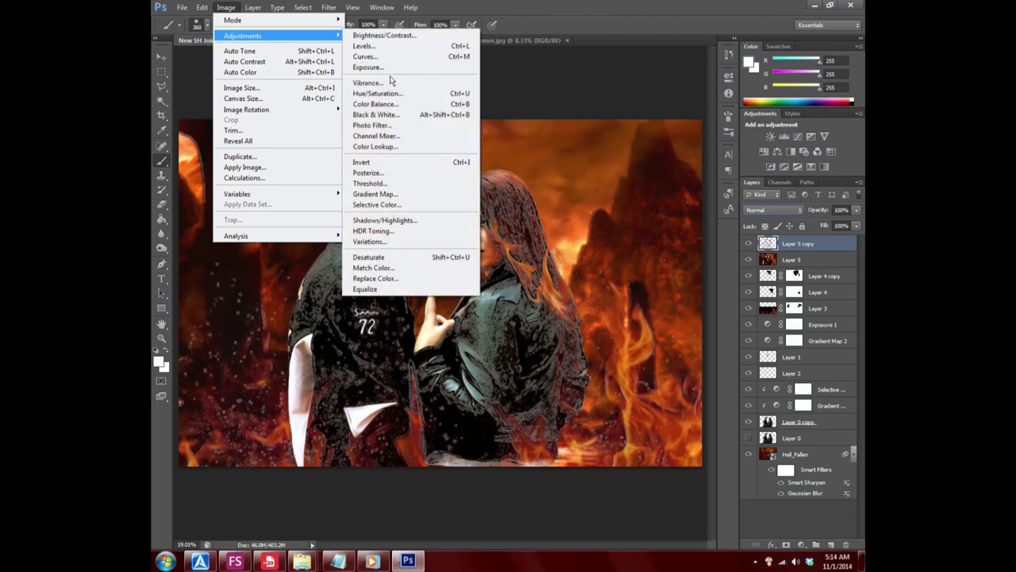
pyautogui.click(373, 45)
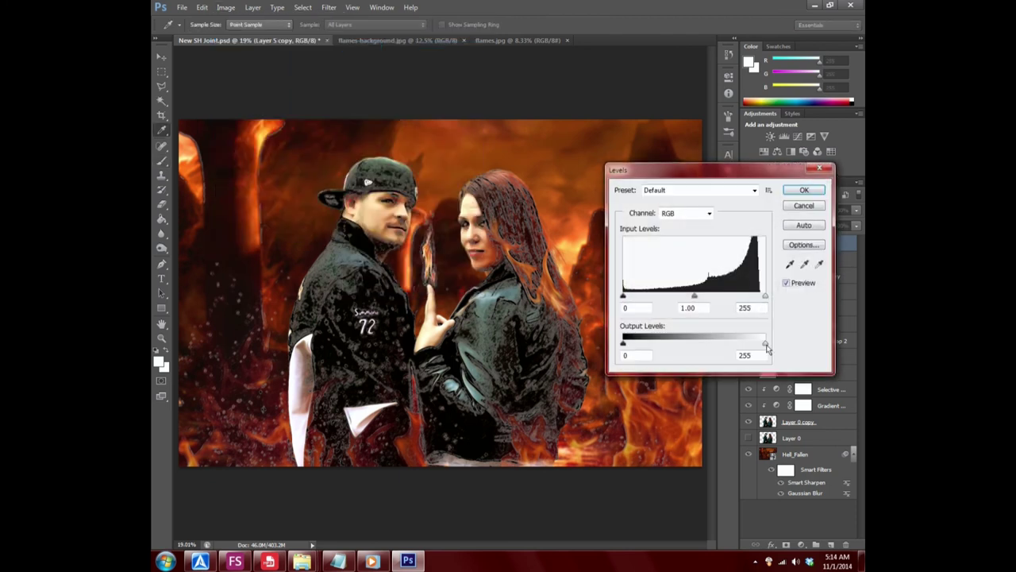
pyautogui.moveTo(766, 345); pyautogui.dragTo(578, 343)
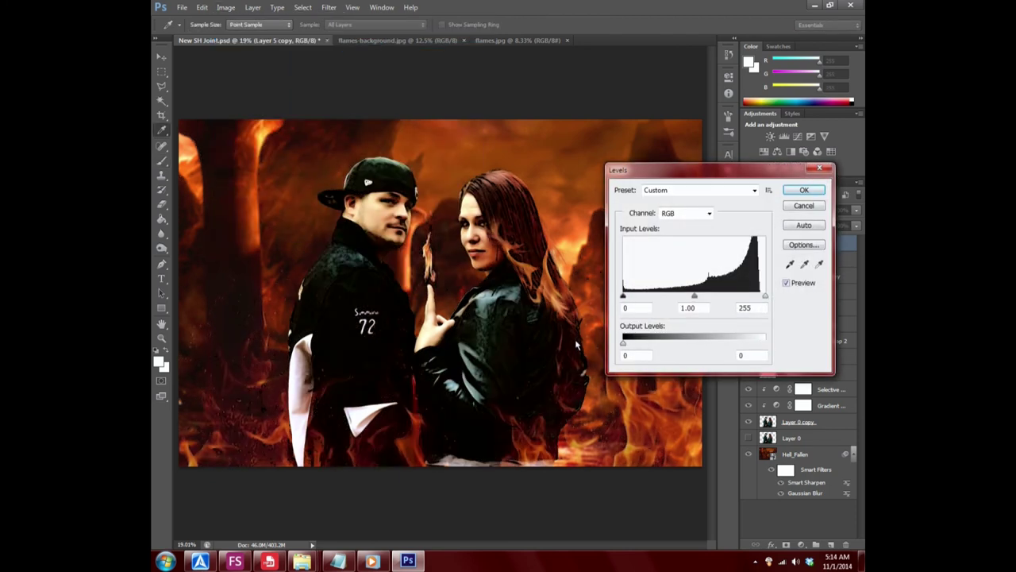
pyautogui.click(803, 191)
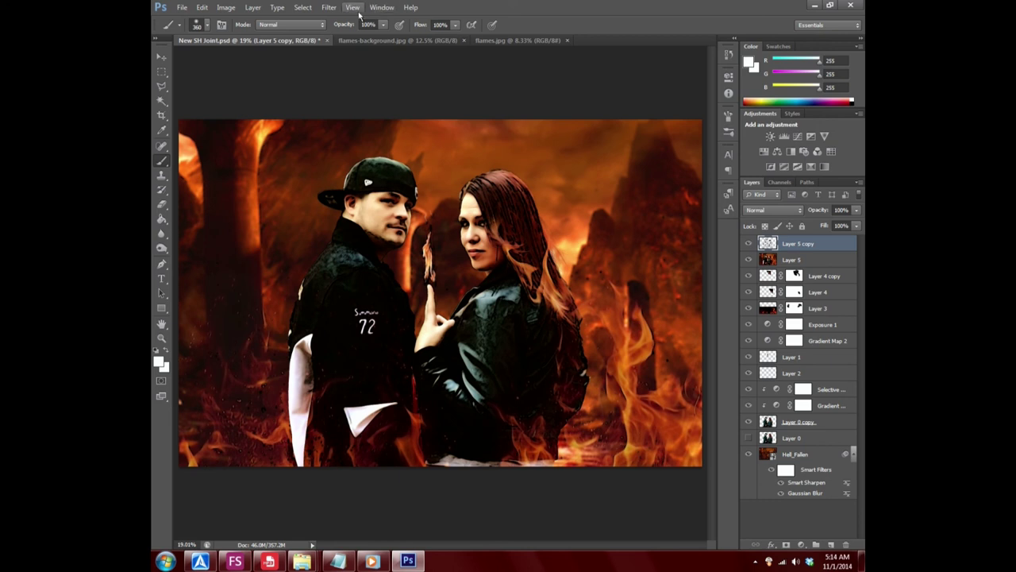
# - Apply Smart Blur with radius 100, threshold 100 and High quality
pyautogui.click(328, 7)
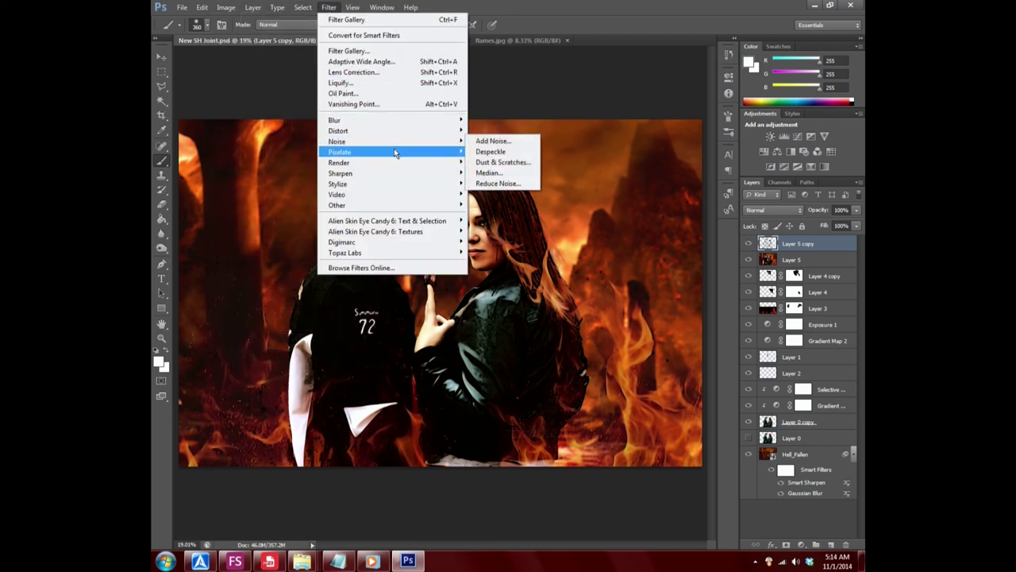
pyautogui.moveTo(389, 120)
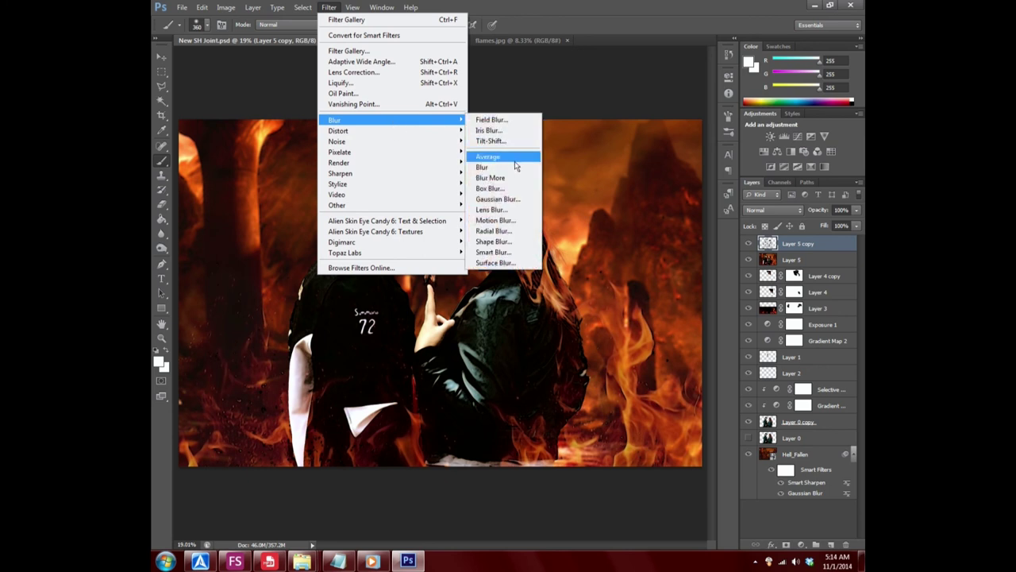
pyautogui.click(492, 252)
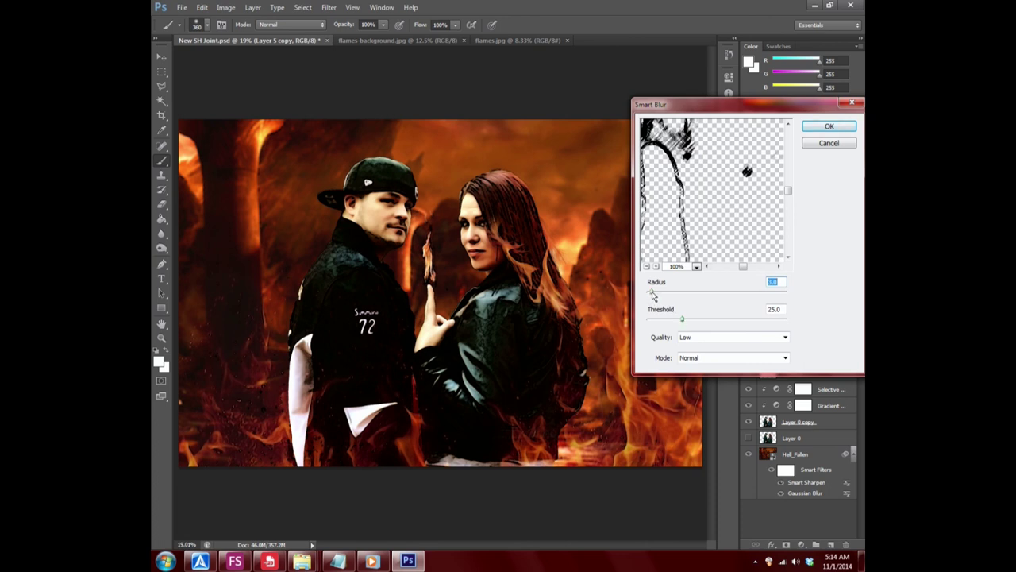
pyautogui.moveTo(671, 293); pyautogui.dragTo(755, 295)
pyautogui.moveTo(682, 320); pyautogui.dragTo(813, 323)
pyautogui.moveTo(756, 291); pyautogui.dragTo(795, 302)
pyautogui.click(785, 338)
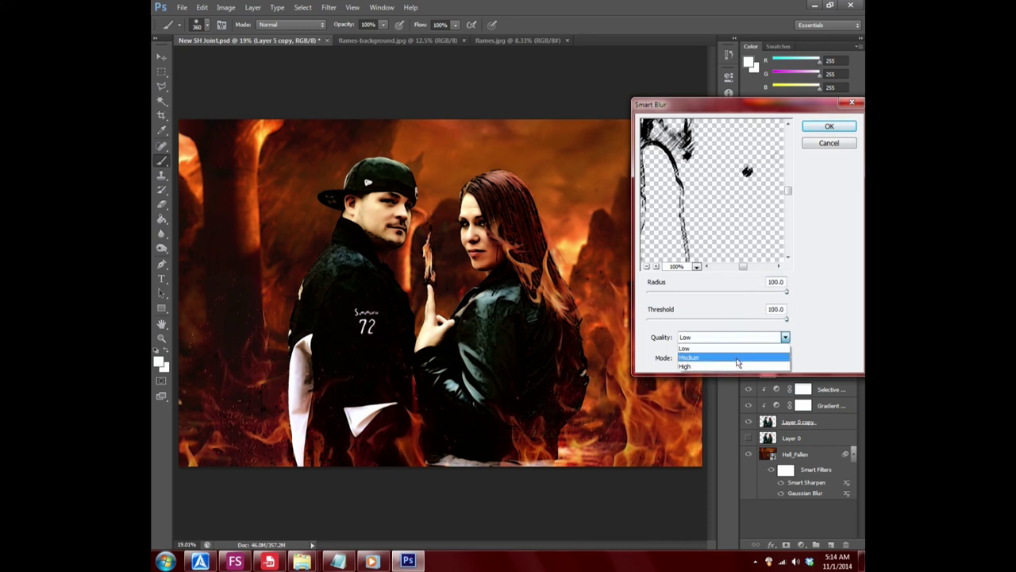
pyautogui.click(719, 366)
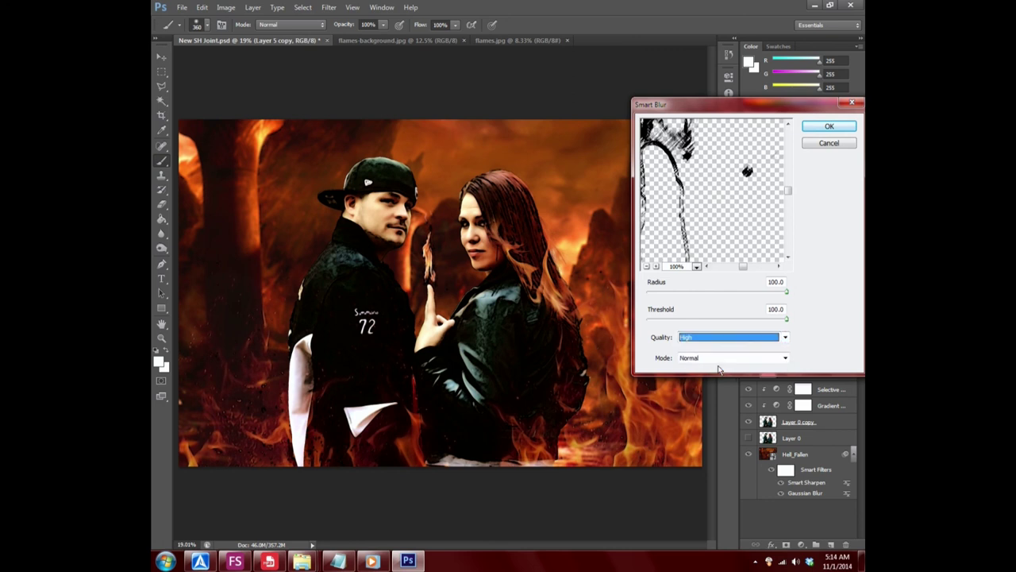
pyautogui.click(829, 127)
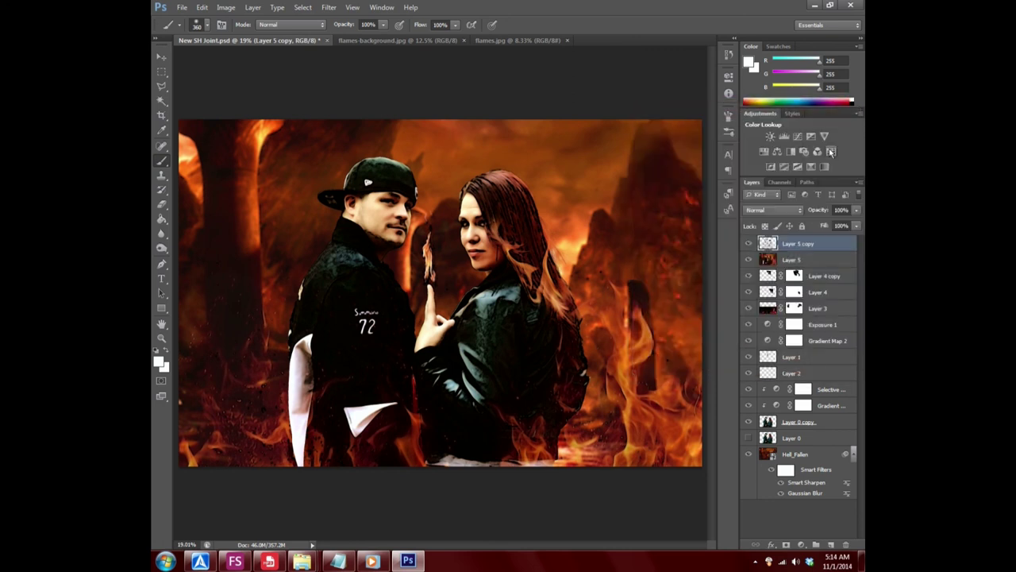
# - Apply a Gaussian Blur with a small radius to Layer 5 copy
pyautogui.click(303, 7)
pyautogui.moveTo(329, 8)
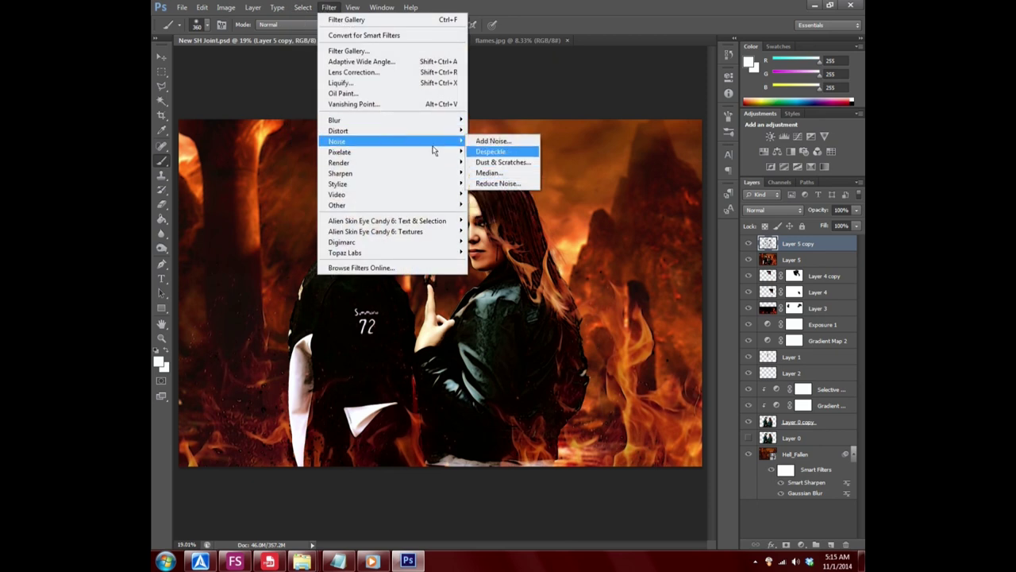
pyautogui.moveTo(334, 119)
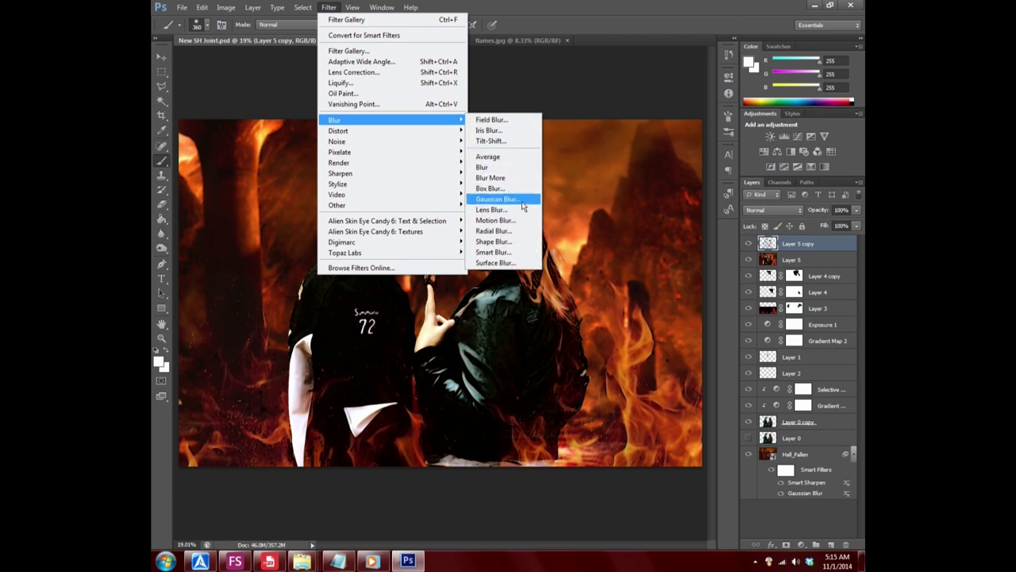
pyautogui.click(508, 203)
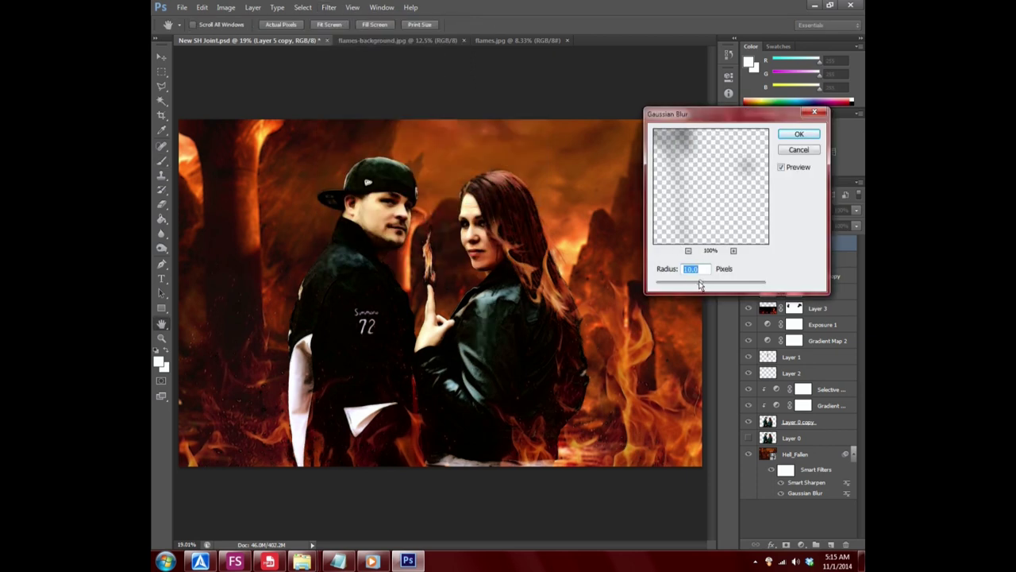
pyautogui.moveTo(746, 118)
pyautogui.mouseDown()
pyautogui.moveTo(596, 100)
pyautogui.moveTo(702, 114)
pyautogui.mouseUp()
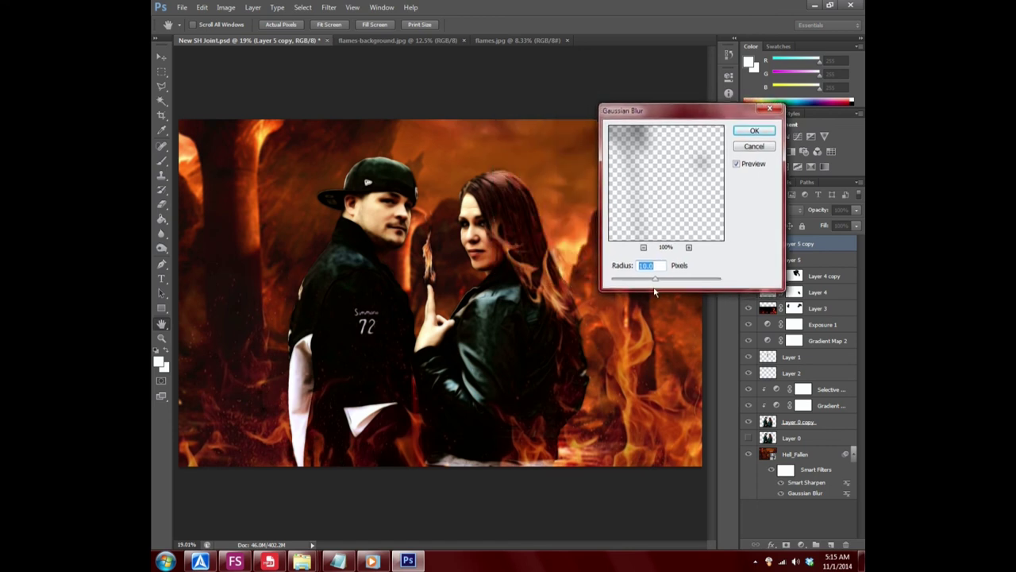
pyautogui.moveTo(655, 280)
pyautogui.mouseDown()
pyautogui.moveTo(612, 280)
pyautogui.moveTo(628, 279)
pyautogui.mouseUp()
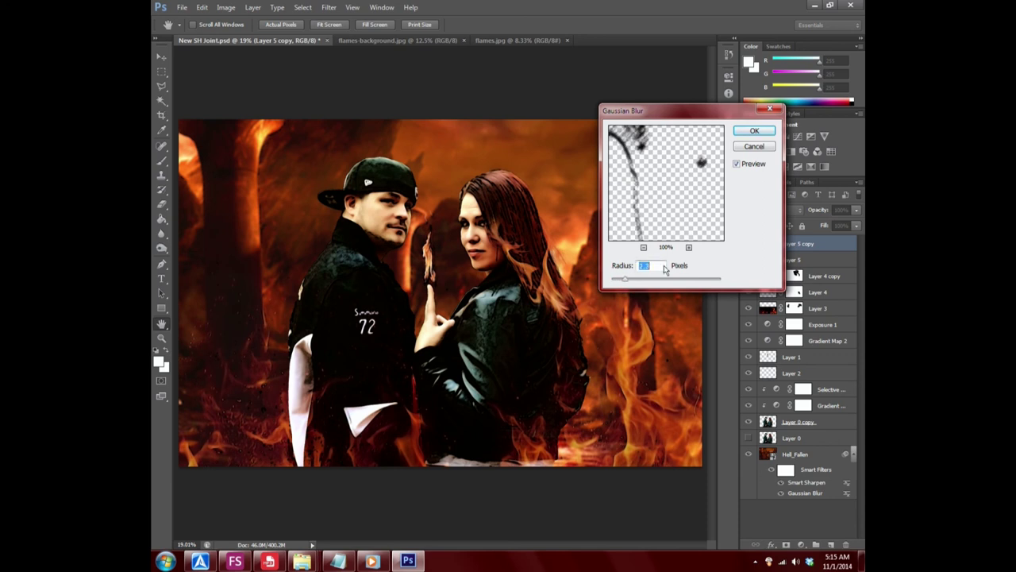
pyautogui.scroll(9, 665, 270)
pyautogui.scroll(9, 665, 270)
pyautogui.scroll(9, 665, 270)
pyautogui.scroll(9, 666, 270)
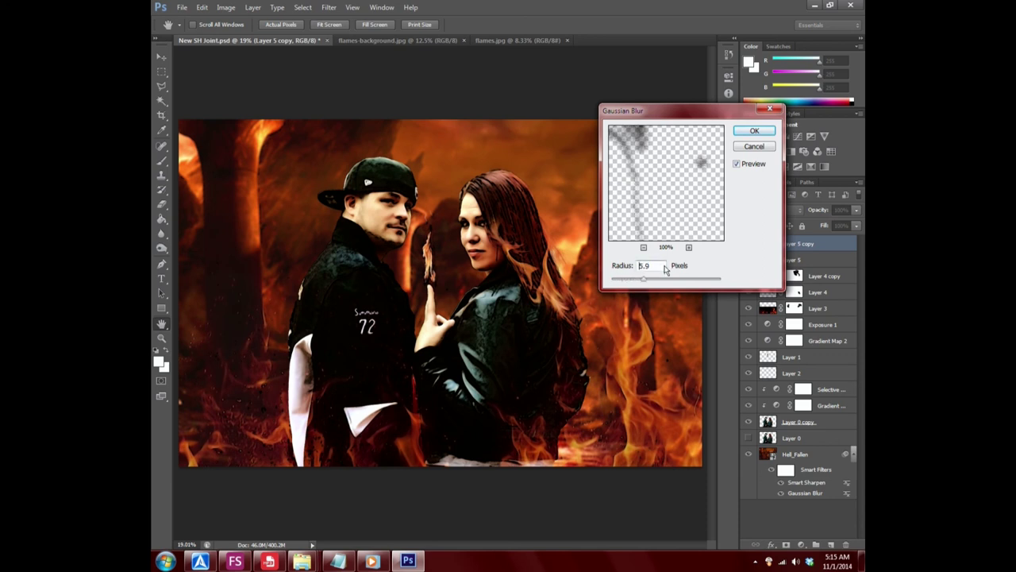
pyautogui.scroll(3, 665, 270)
pyautogui.scroll(-4, 665, 270)
pyautogui.scroll(-4, 665, 269)
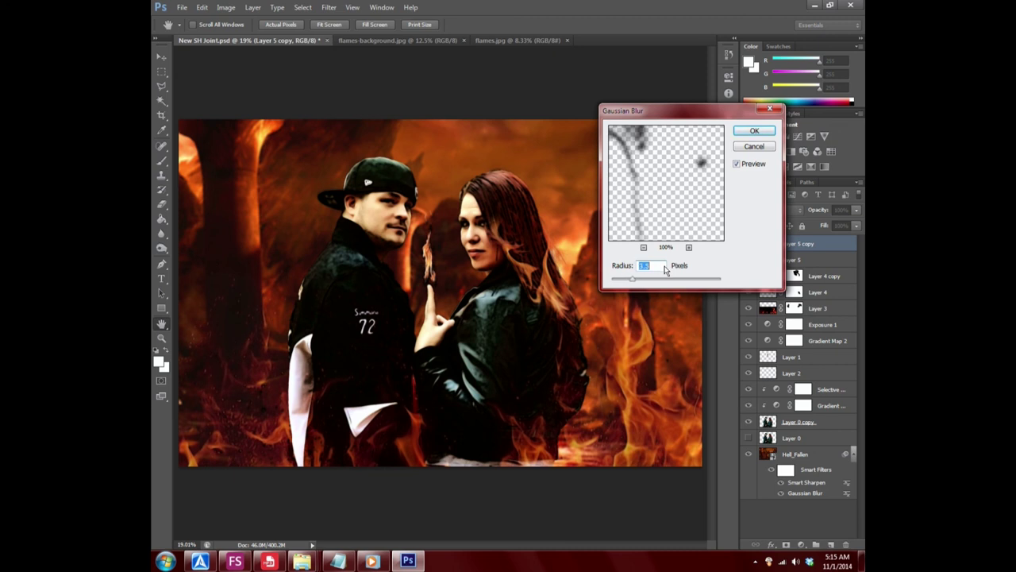
pyautogui.click(754, 130)
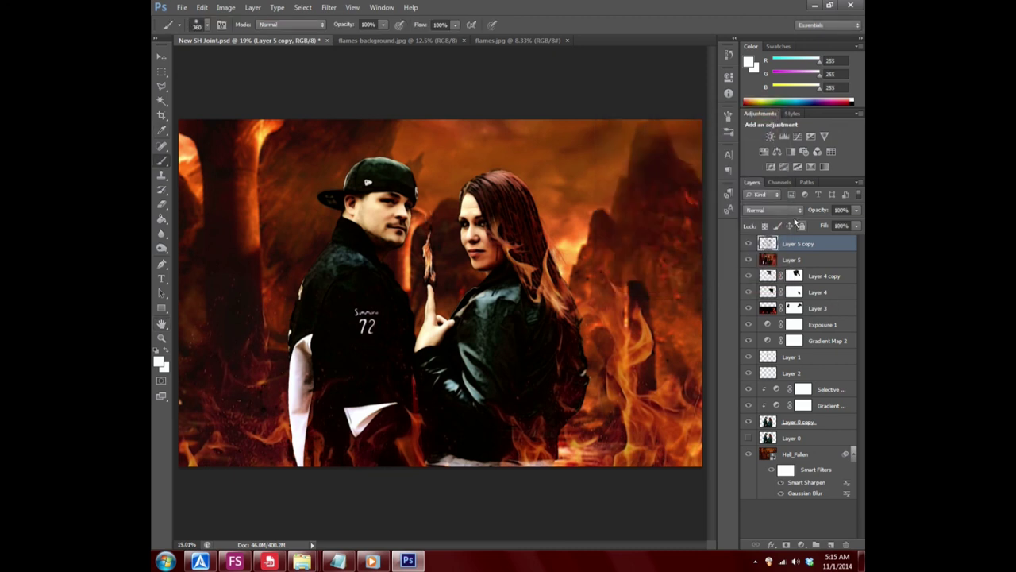
# - Lower Layer 5 copy's opacity to 25%
pyautogui.click(856, 210)
pyautogui.moveTo(827, 224)
pyautogui.mouseDown()
pyautogui.moveTo(782, 225)
pyautogui.moveTo(807, 226)
pyautogui.mouseUp()
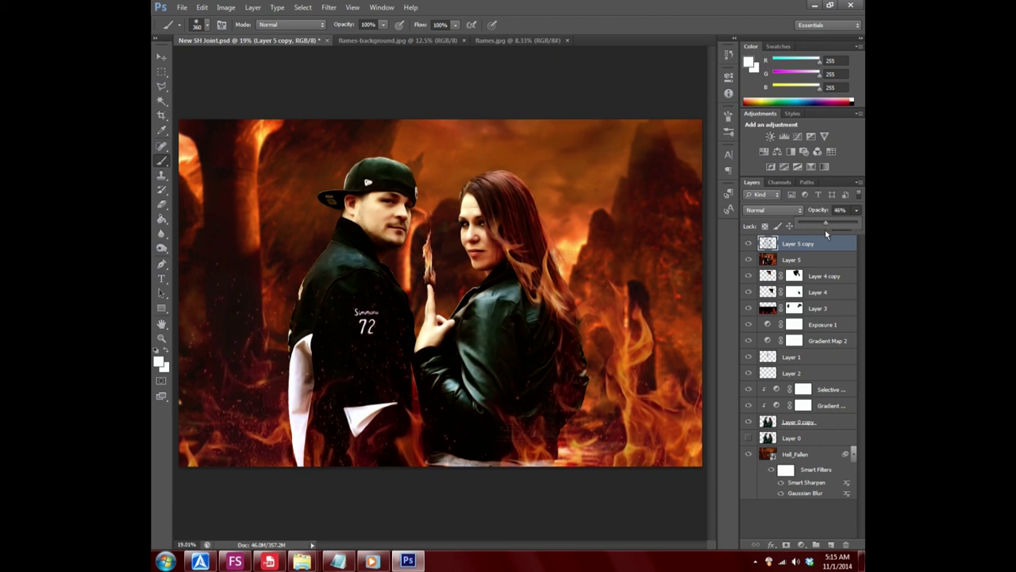
pyautogui.moveTo(825, 228); pyautogui.dragTo(815, 232)
# - Delete the old Layer 5 and toggle Layer 5 copy to compare before and after
pyautogui.click(747, 260)
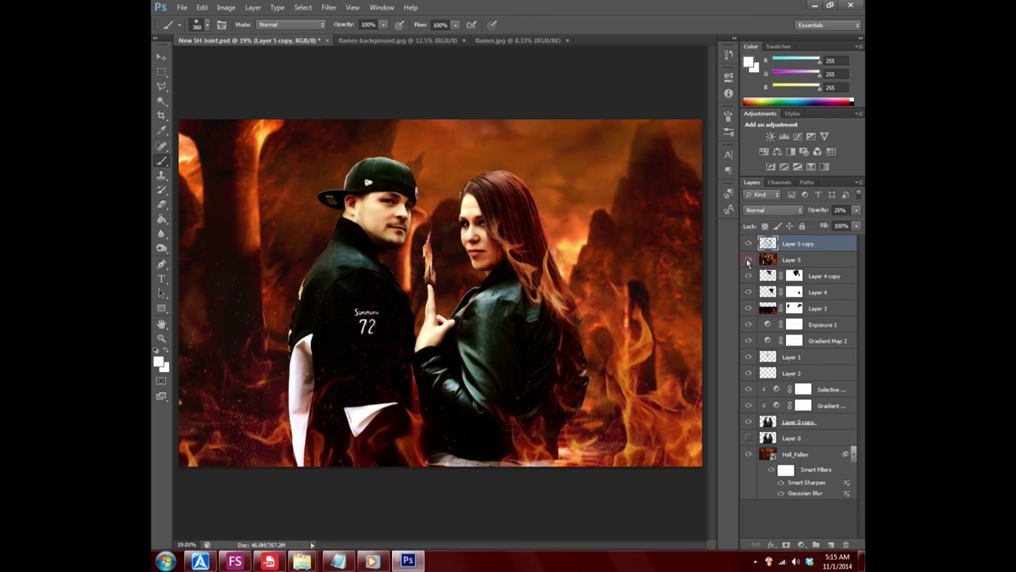
pyautogui.click(813, 261)
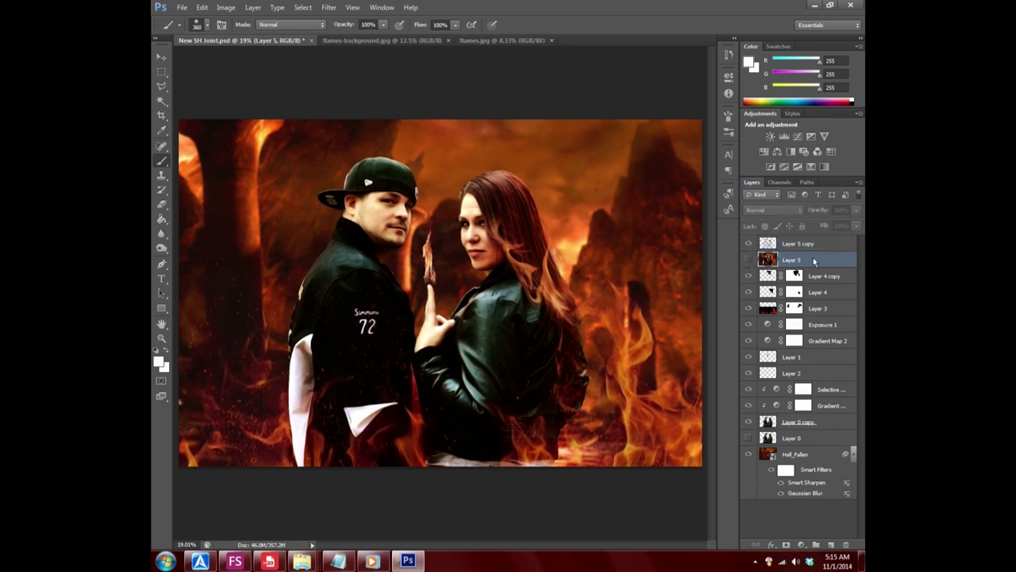
pyautogui.press('Delete')
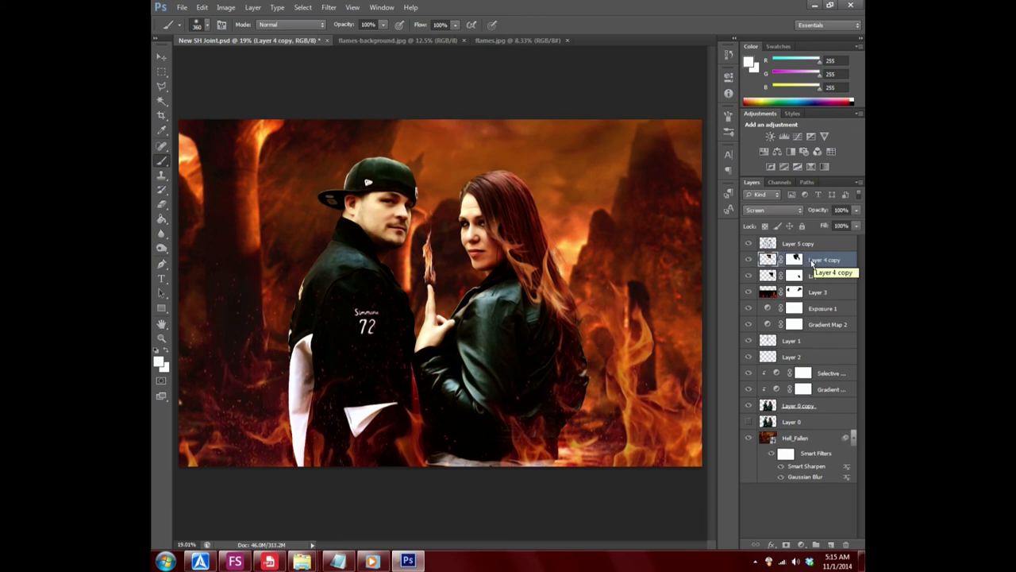
pyautogui.click(827, 243)
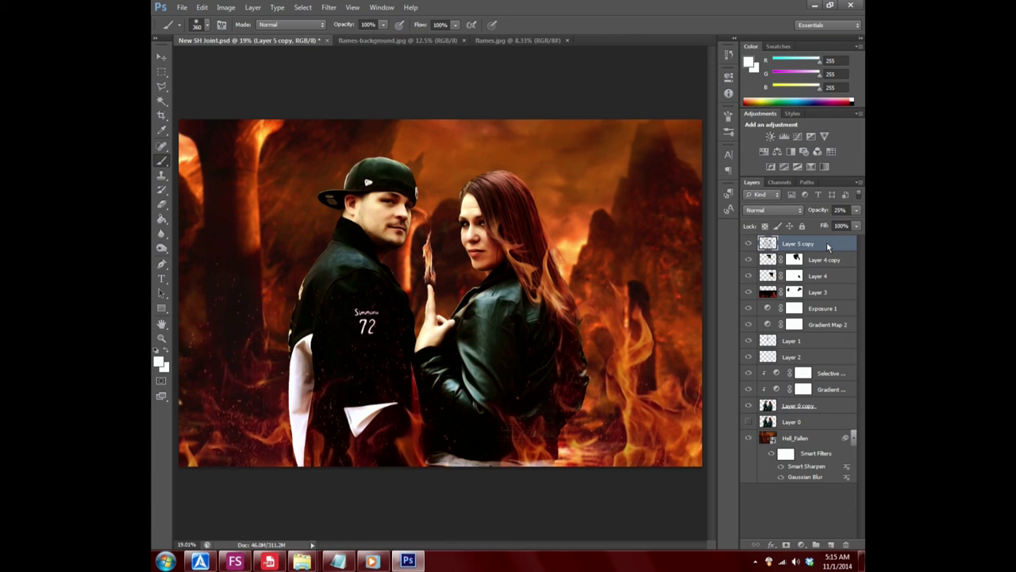
pyautogui.click(748, 244)
pyautogui.click(748, 243)
pyautogui.click(748, 243)
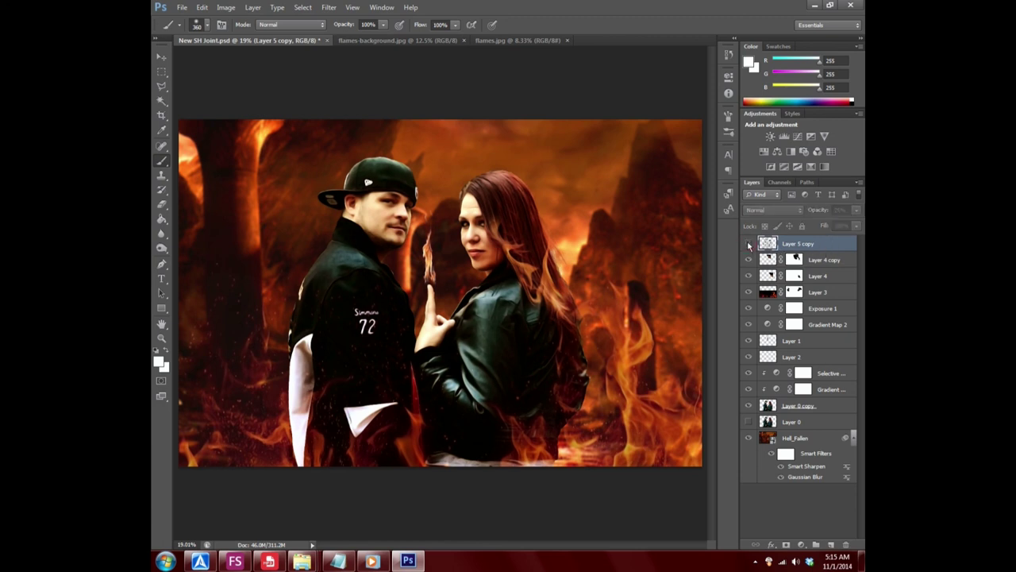
pyautogui.click(748, 243)
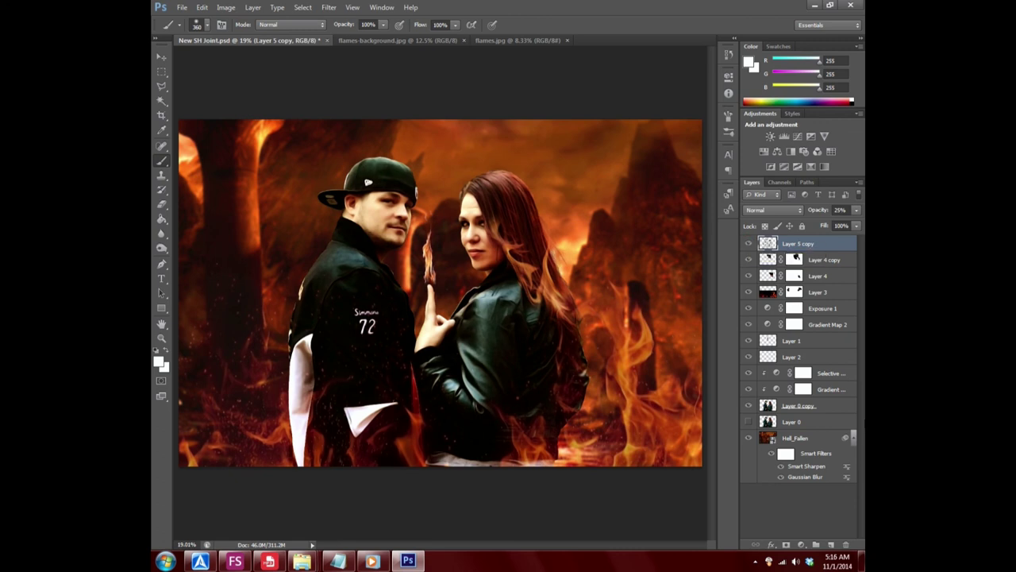
# - Save the document and stamp visible layers into a new merged Layer 5
pyautogui.click(182, 7)
pyautogui.click(198, 129)
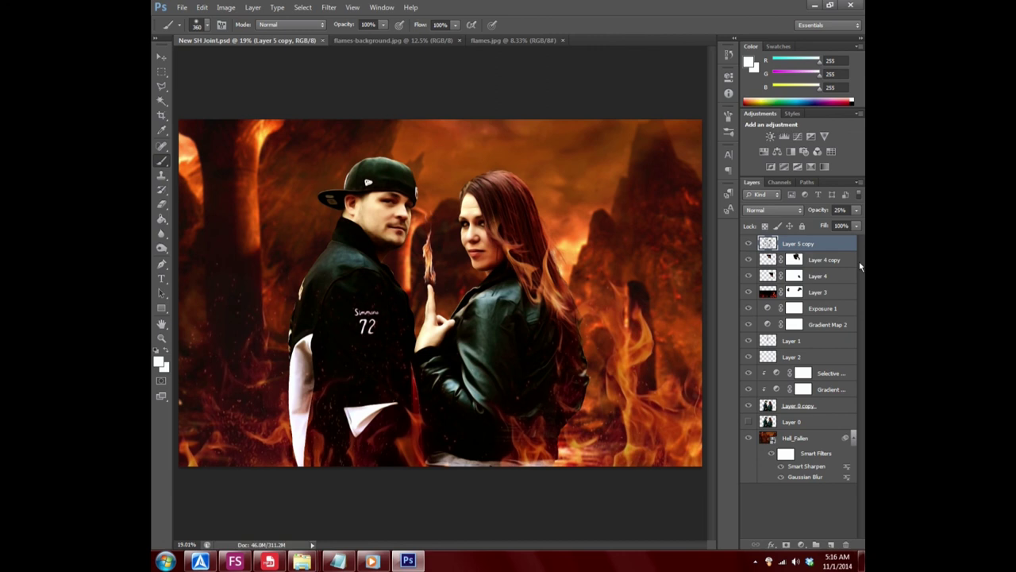
pyautogui.hotkey('ctrl', 'shift', 'alt', 'e')
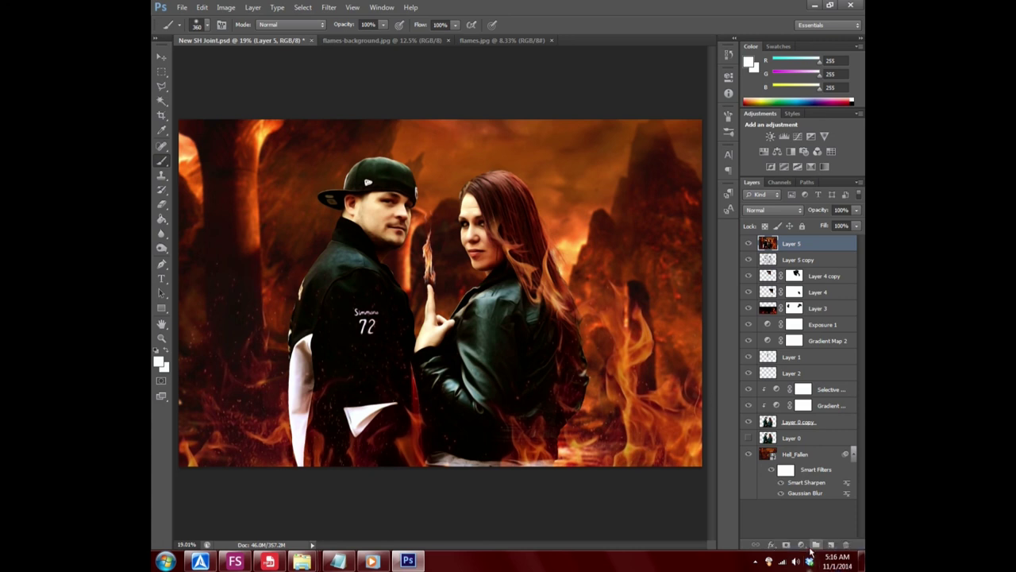
# - Add an Exposure 2 adjustment layer raising exposure, toggling it to compare the brightening
pyautogui.click(802, 543)
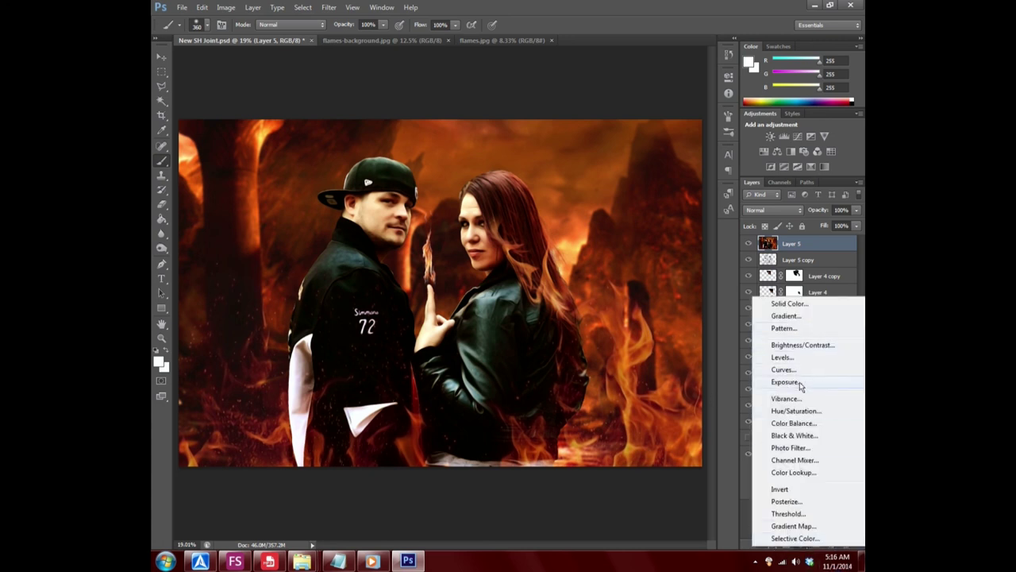
pyautogui.click(786, 382)
pyautogui.moveTo(637, 134); pyautogui.dragTo(636, 138)
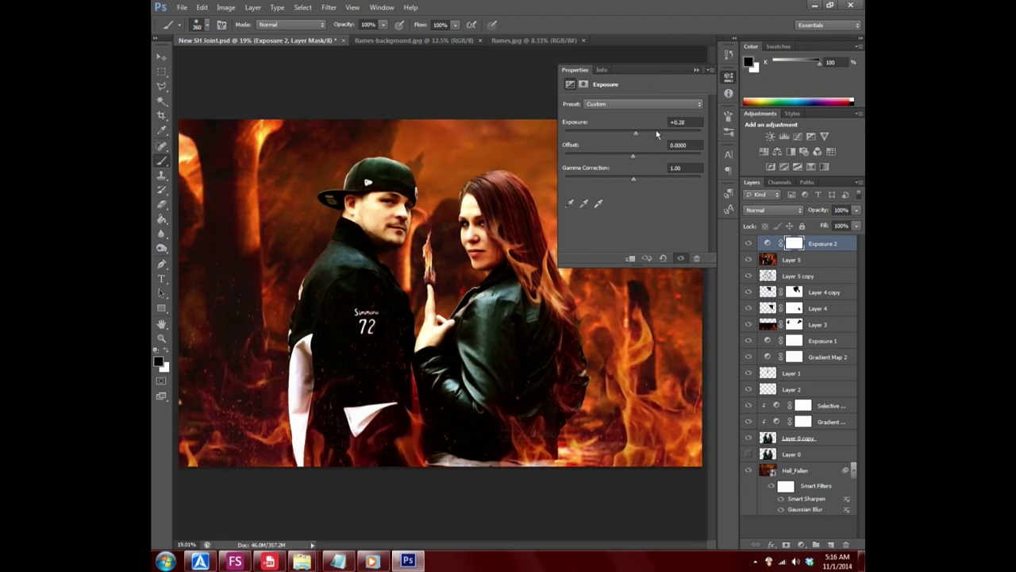
pyautogui.click(691, 123)
pyautogui.click(696, 70)
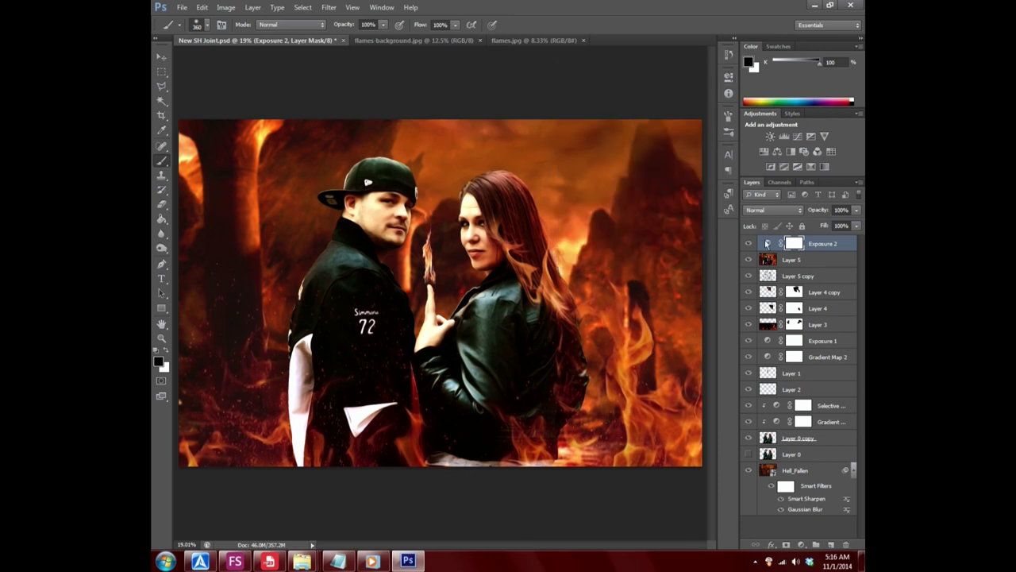
pyautogui.click(747, 243)
pyautogui.click(748, 244)
pyautogui.click(748, 244)
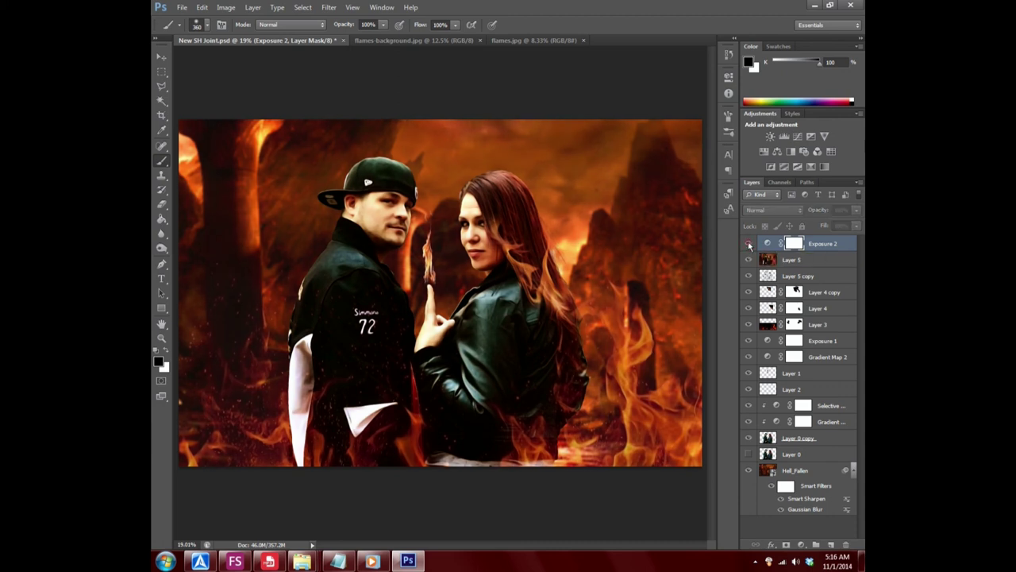
pyautogui.click(748, 243)
pyautogui.click(815, 261)
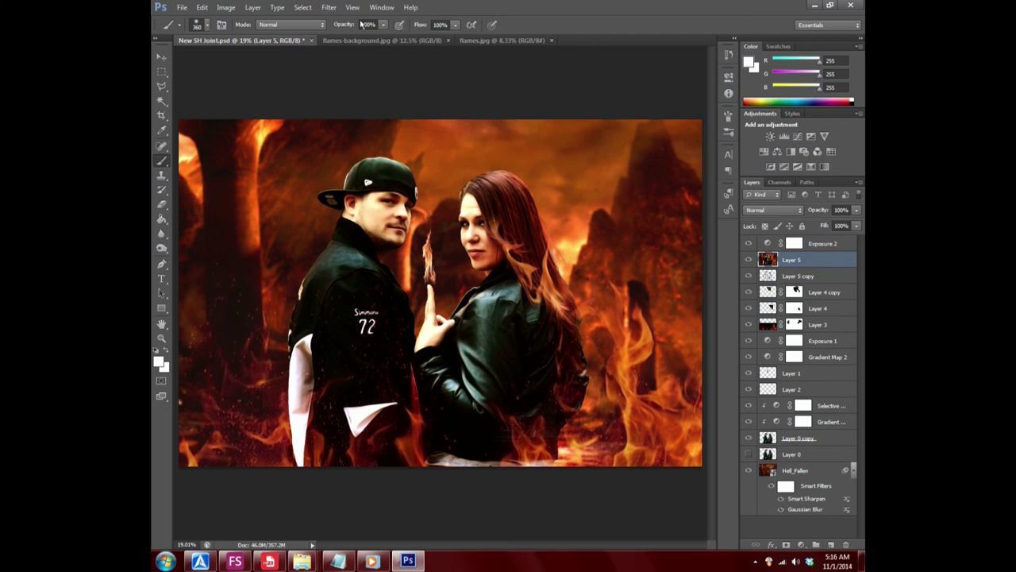
# - Sharpen Layer 5 with Unsharp Mask at amount 140
pyautogui.click(329, 7)
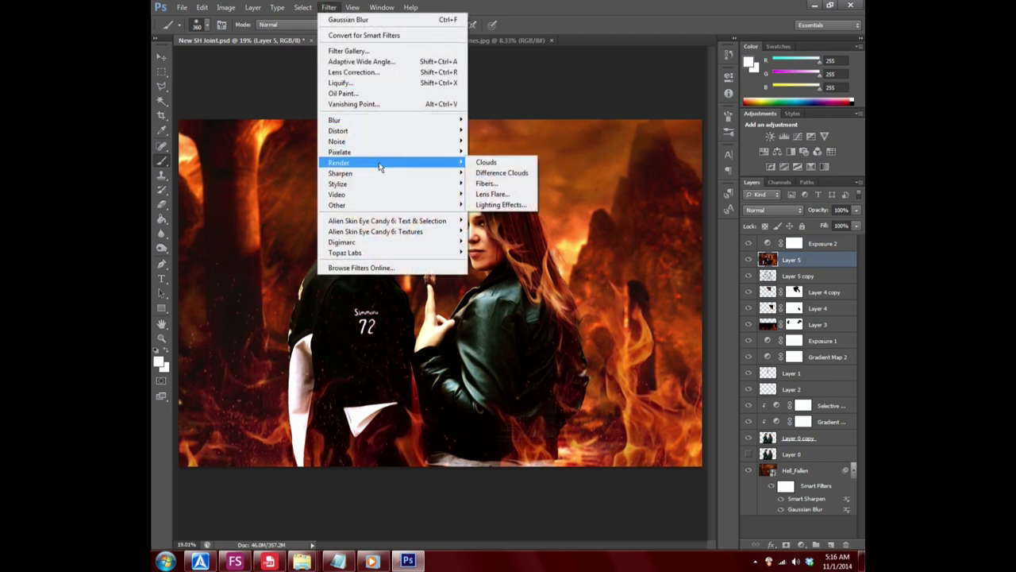
pyautogui.moveTo(341, 173)
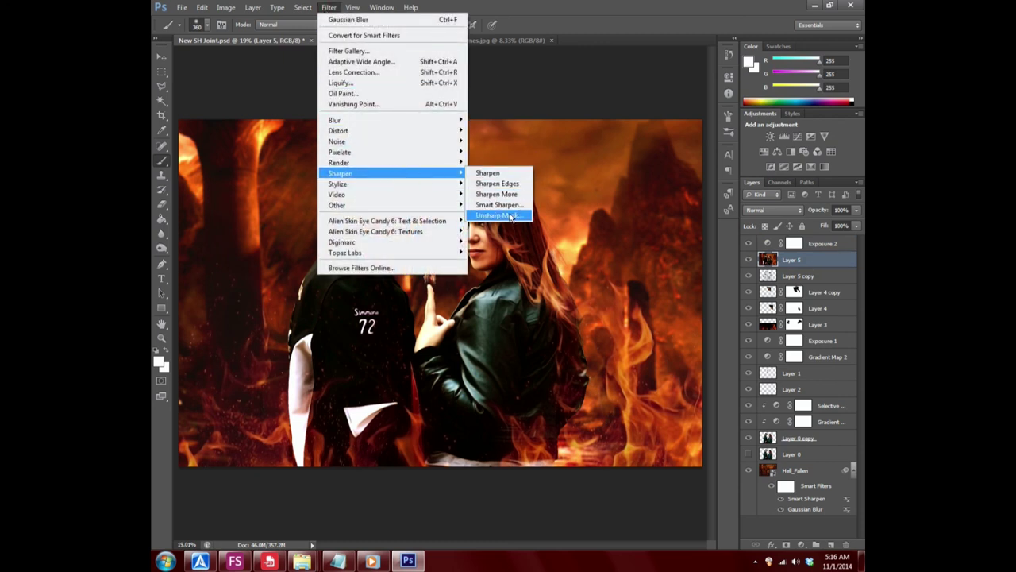
pyautogui.click(511, 216)
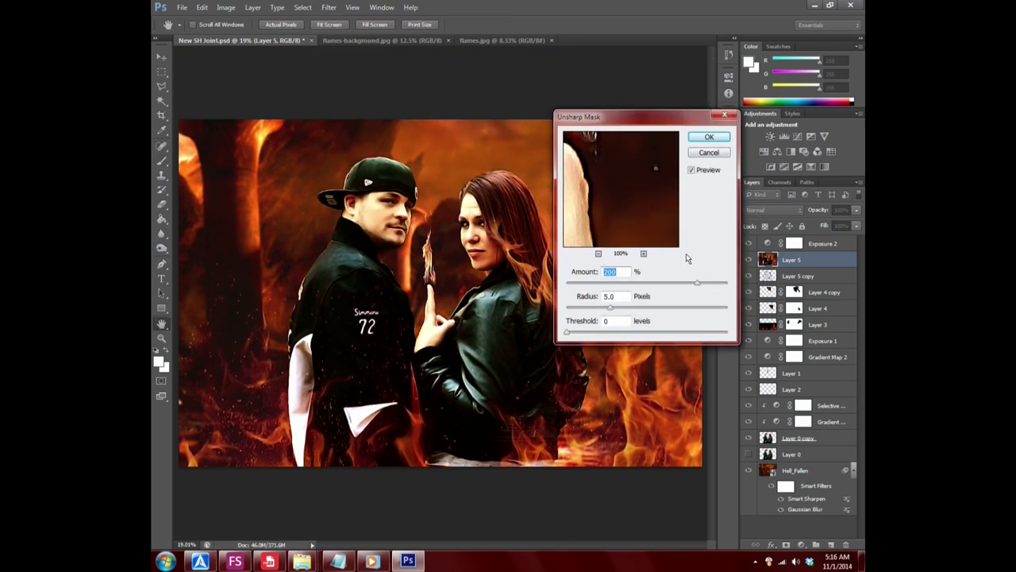
pyautogui.moveTo(697, 282)
pyautogui.mouseDown()
pyautogui.moveTo(579, 286)
pyautogui.moveTo(601, 291)
pyautogui.mouseUp()
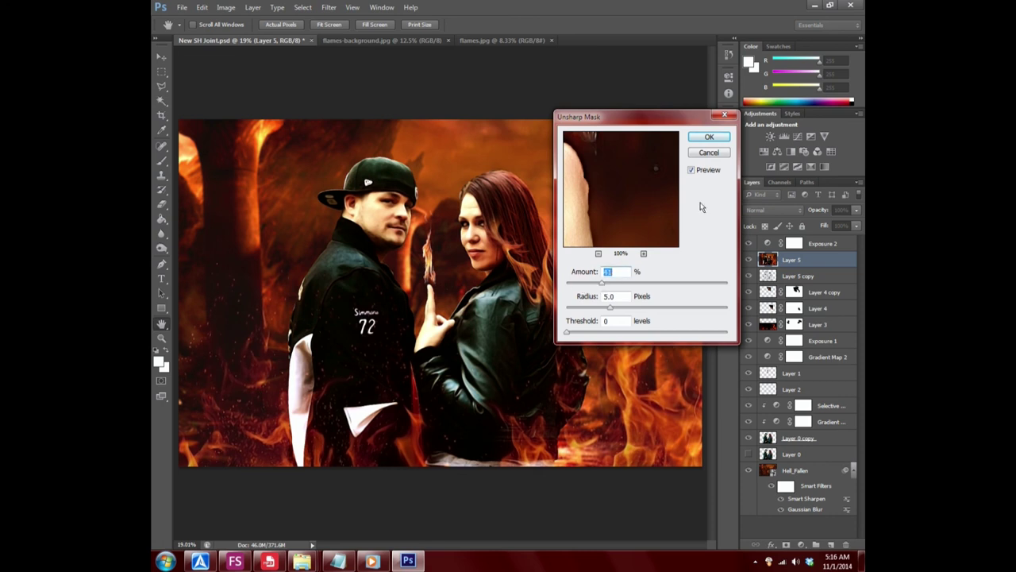
pyautogui.click(711, 153)
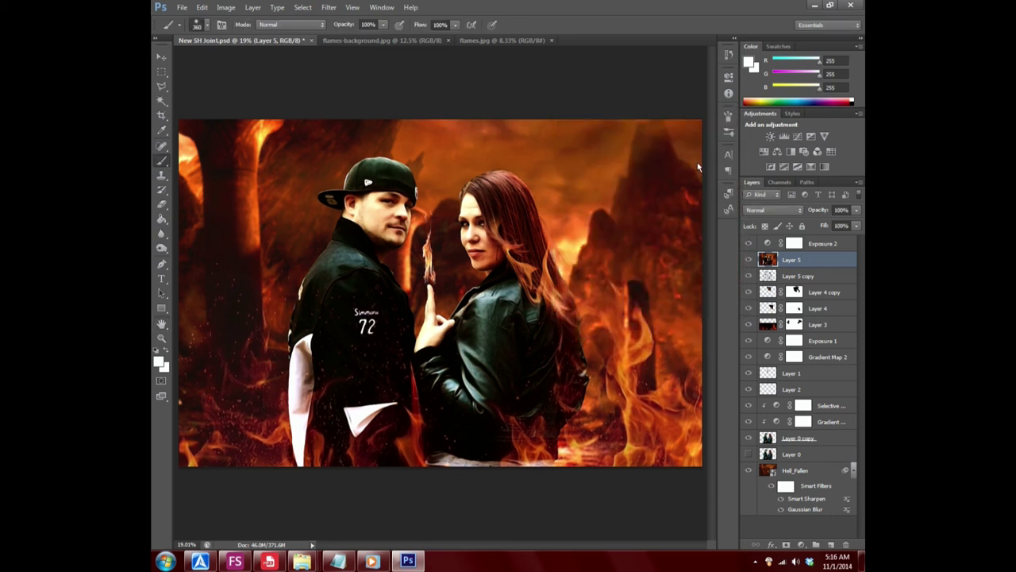
# - Apply High Pass at radius 3.3 to Layer 5 and blend it in Overlay mode
pyautogui.click(300, 8)
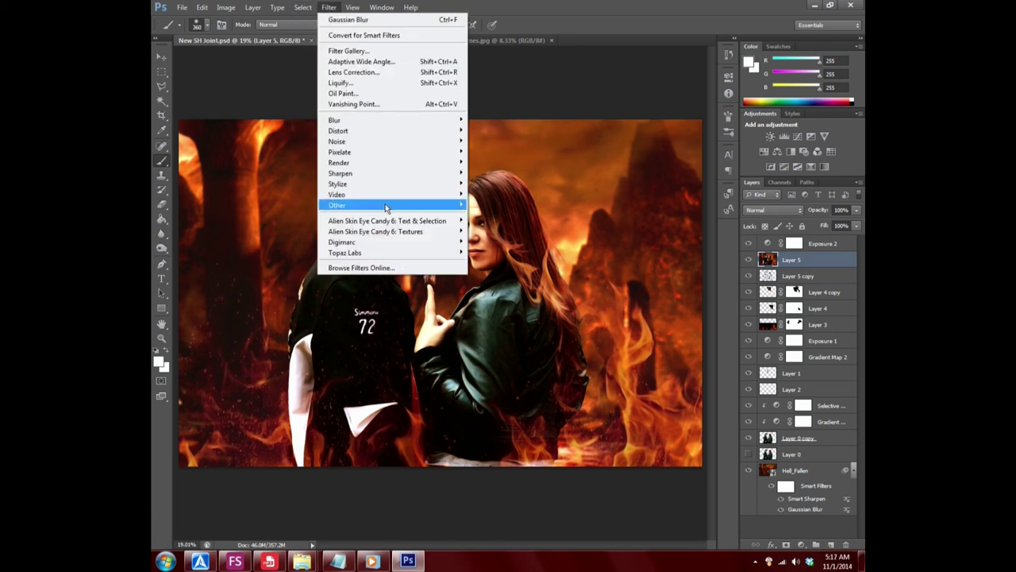
pyautogui.moveTo(389, 204)
pyautogui.click(494, 215)
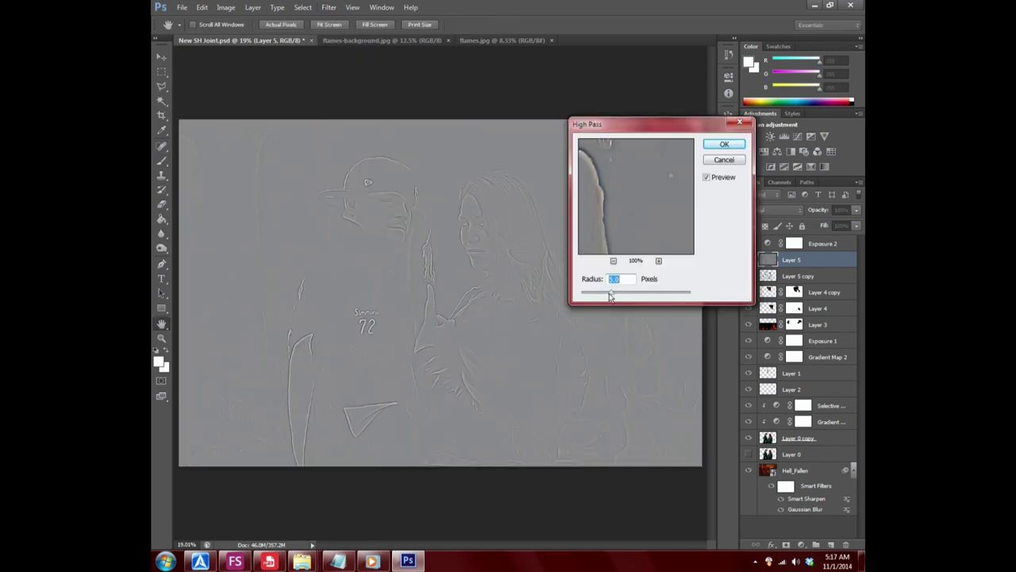
pyautogui.moveTo(611, 293); pyautogui.dragTo(603, 295)
pyautogui.click(715, 151)
pyautogui.click(794, 210)
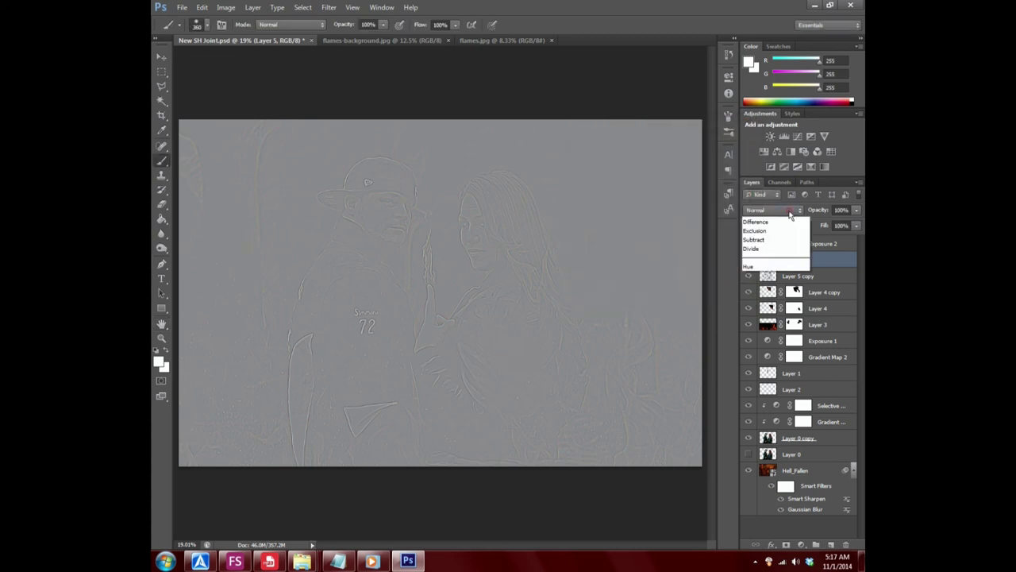
pyautogui.click(764, 355)
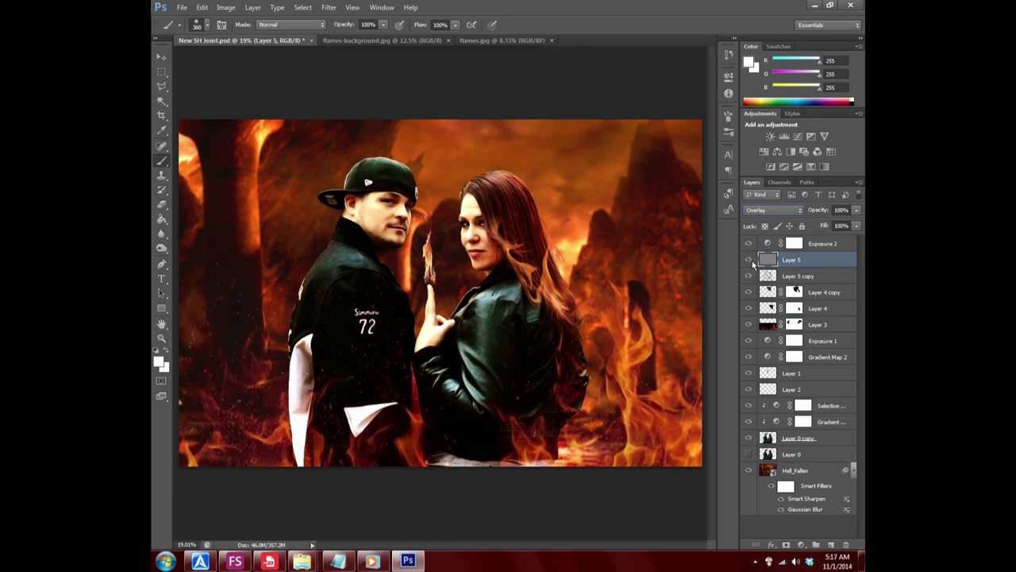
# - Toggle Layer 5 on and off and zoom on the woman's face to compare the sharpening
pyautogui.click(748, 260)
pyautogui.click(748, 261)
pyautogui.click(747, 260)
pyautogui.click(748, 261)
pyautogui.click(748, 260)
pyautogui.click(747, 260)
pyautogui.click(748, 261)
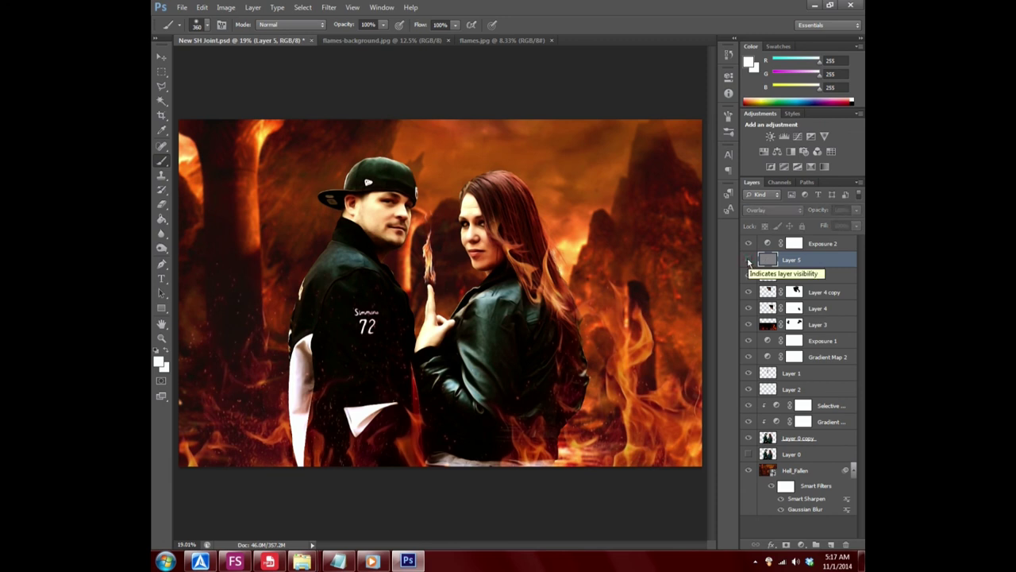
pyautogui.click(748, 260)
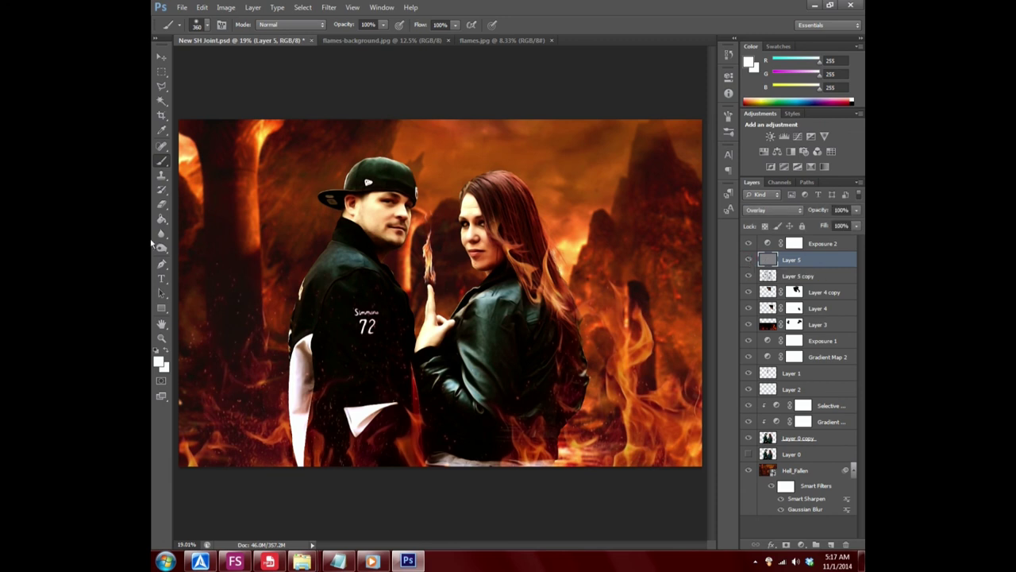
pyautogui.click(161, 338)
pyautogui.click(479, 249)
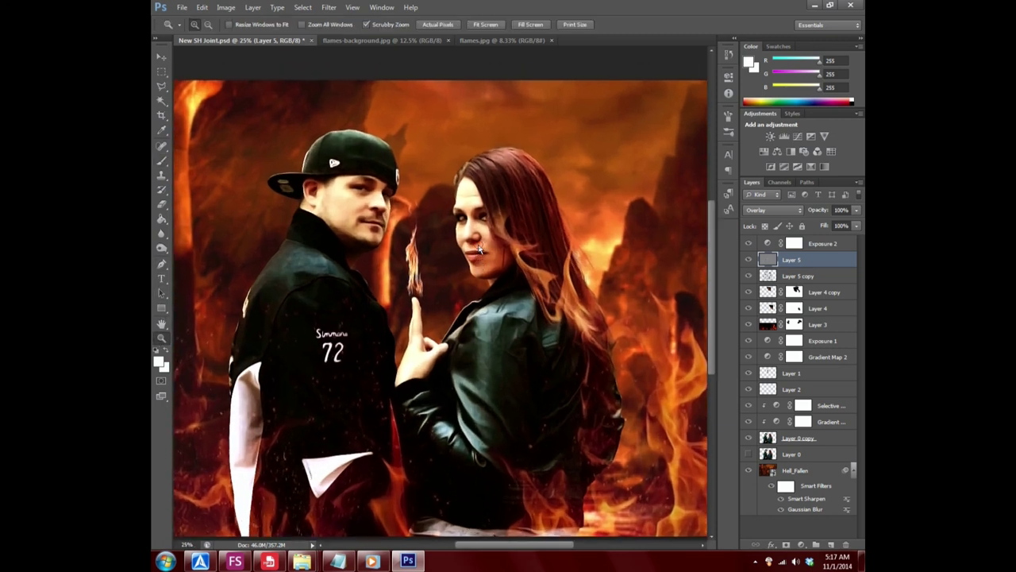
pyautogui.click(479, 250)
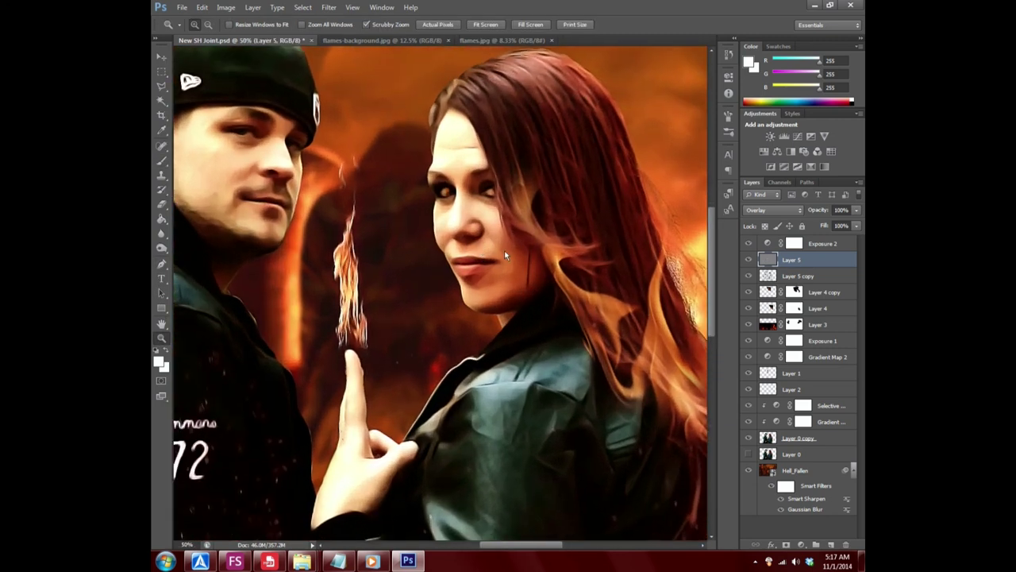
pyautogui.rightClick(506, 255)
pyautogui.click(506, 260)
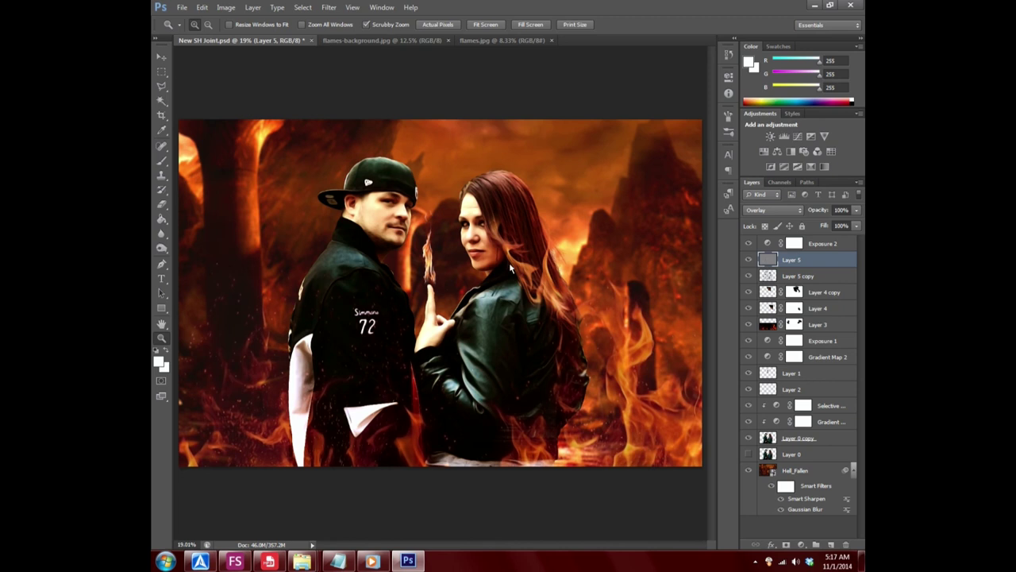
# - Compare once more at fit-to-window view, then delete Layer 5
pyautogui.click(747, 260)
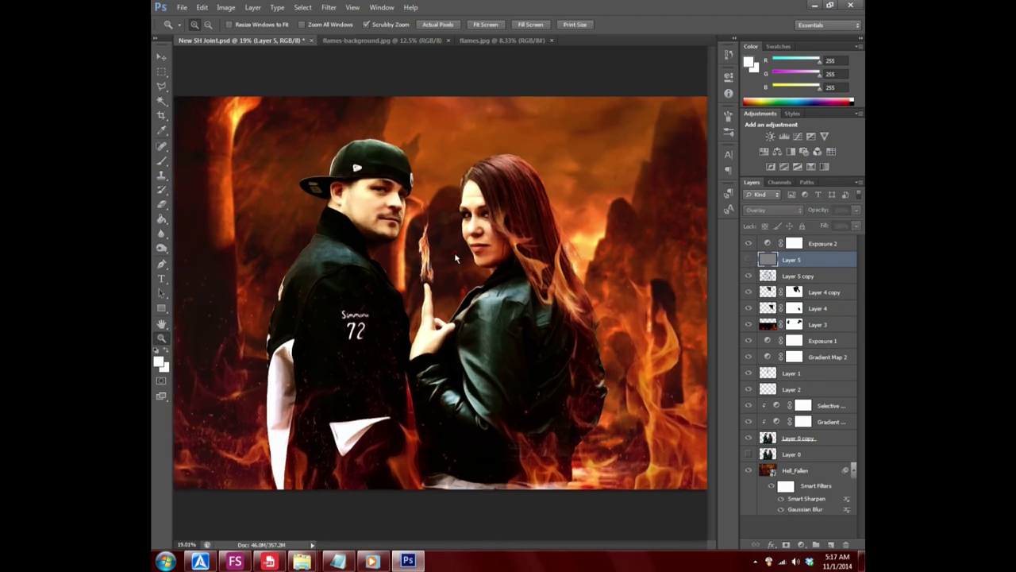
pyautogui.doubleClick(456, 258)
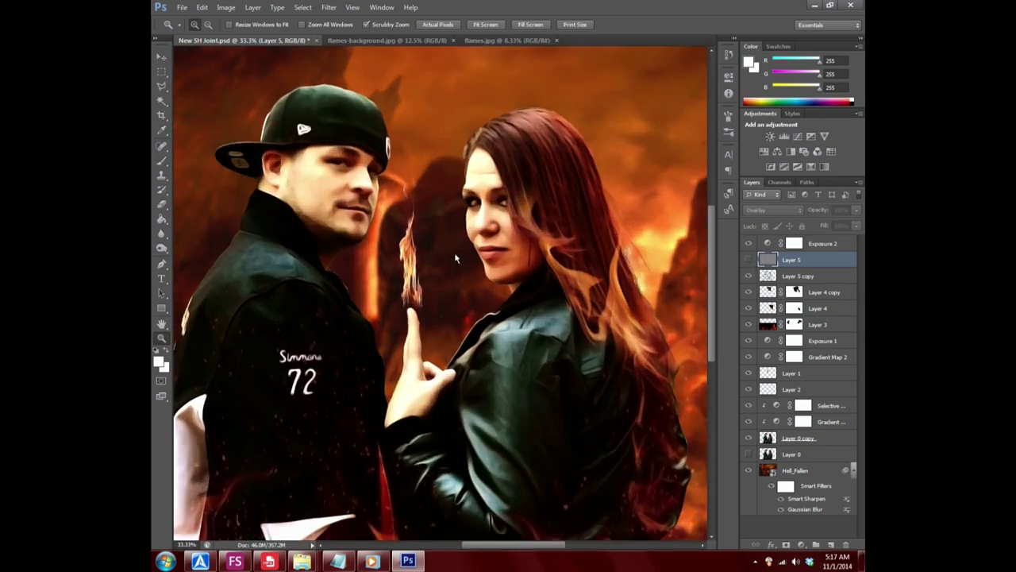
pyautogui.rightClick(456, 258)
pyautogui.click(540, 265)
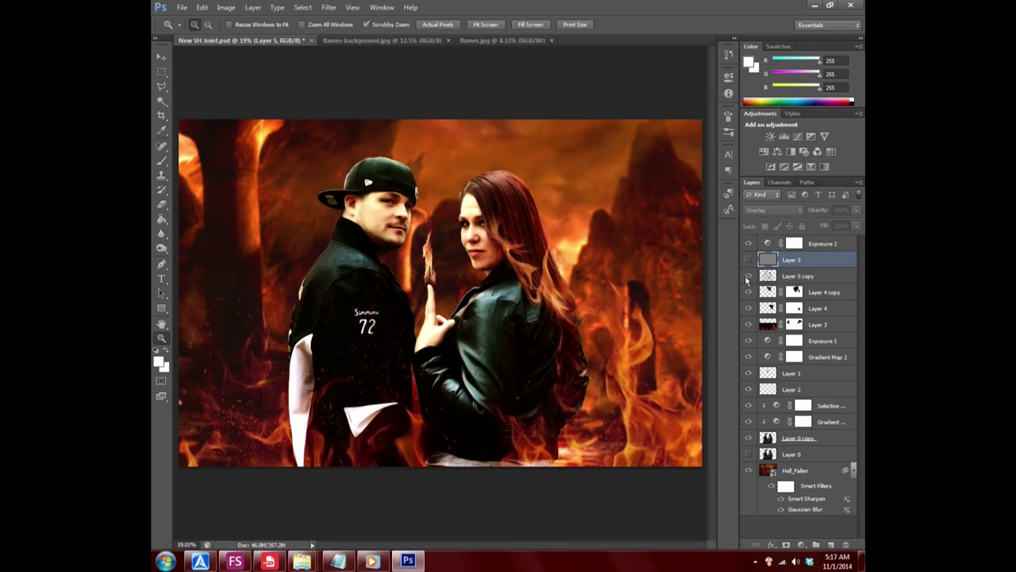
pyautogui.click(748, 260)
pyautogui.click(749, 260)
pyautogui.press('Delete')
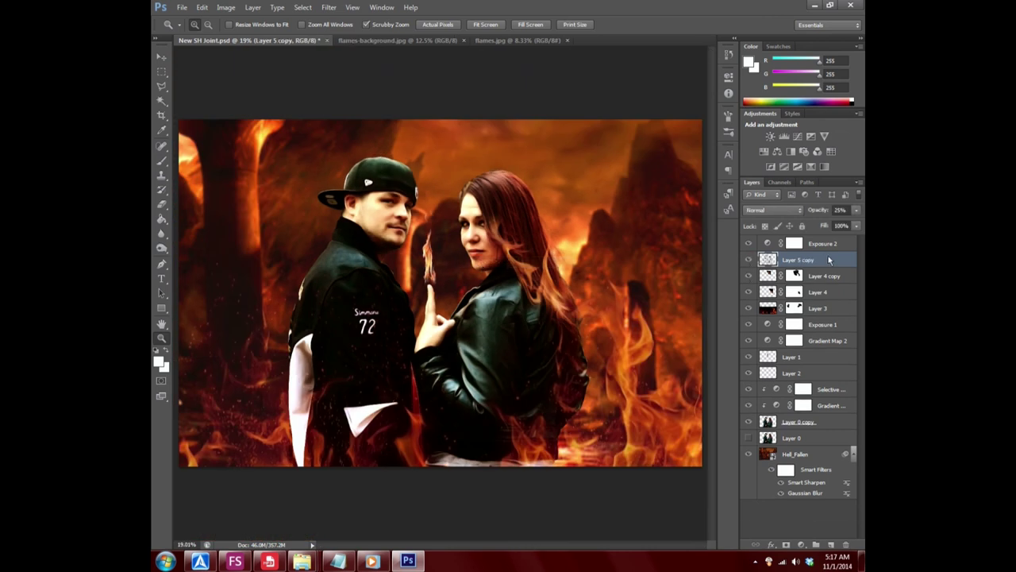
# - Add a Vibrance adjustment layer above Exposure 2 with the Vibrance slider raised
pyautogui.click(846, 246)
pyautogui.click(747, 244)
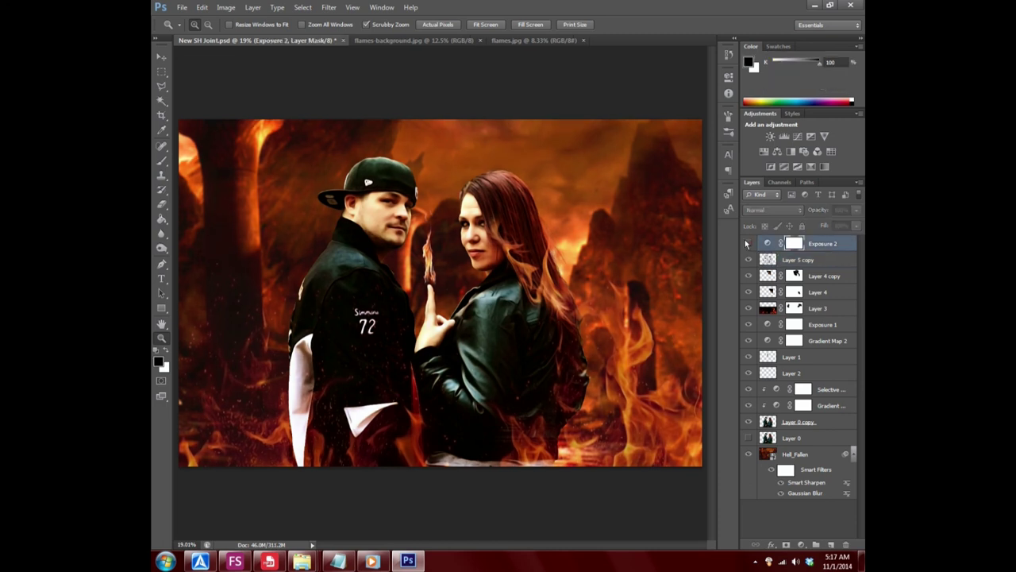
pyautogui.click(747, 244)
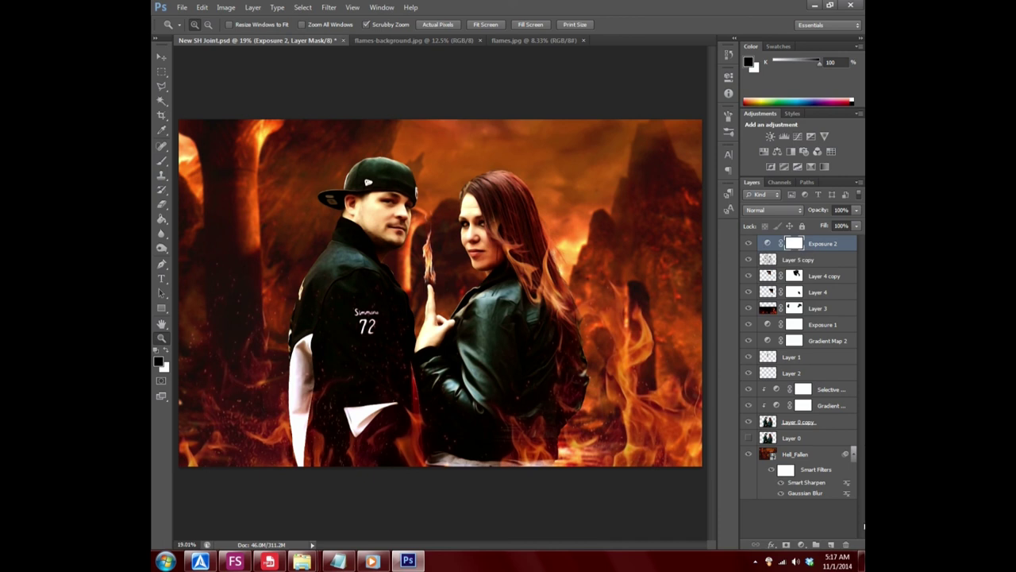
pyautogui.click(803, 545)
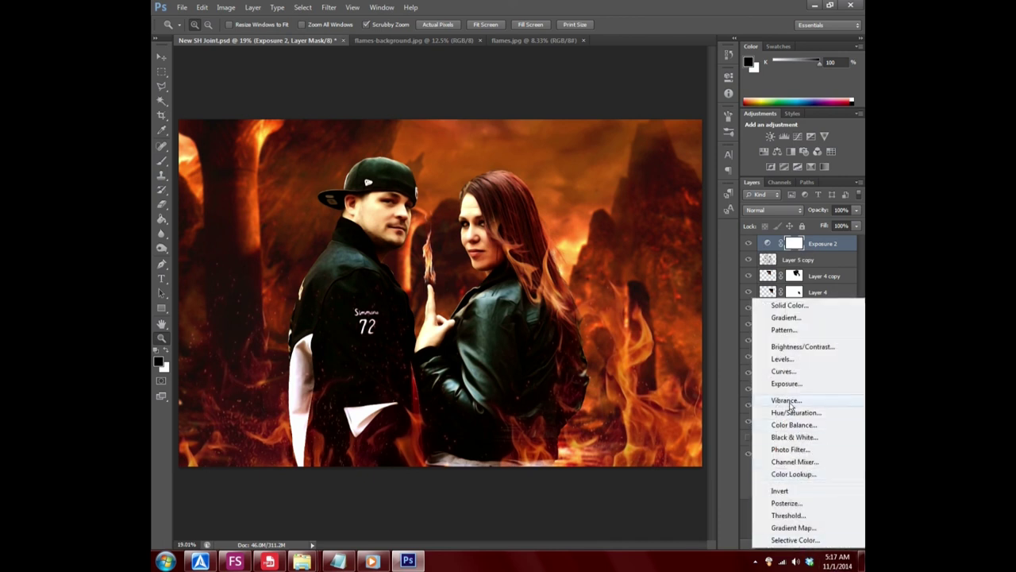
pyautogui.click(790, 406)
pyautogui.moveTo(632, 118)
pyautogui.mouseDown()
pyautogui.moveTo(651, 126)
pyautogui.moveTo(683, 116)
pyautogui.moveTo(659, 116)
pyautogui.mouseUp()
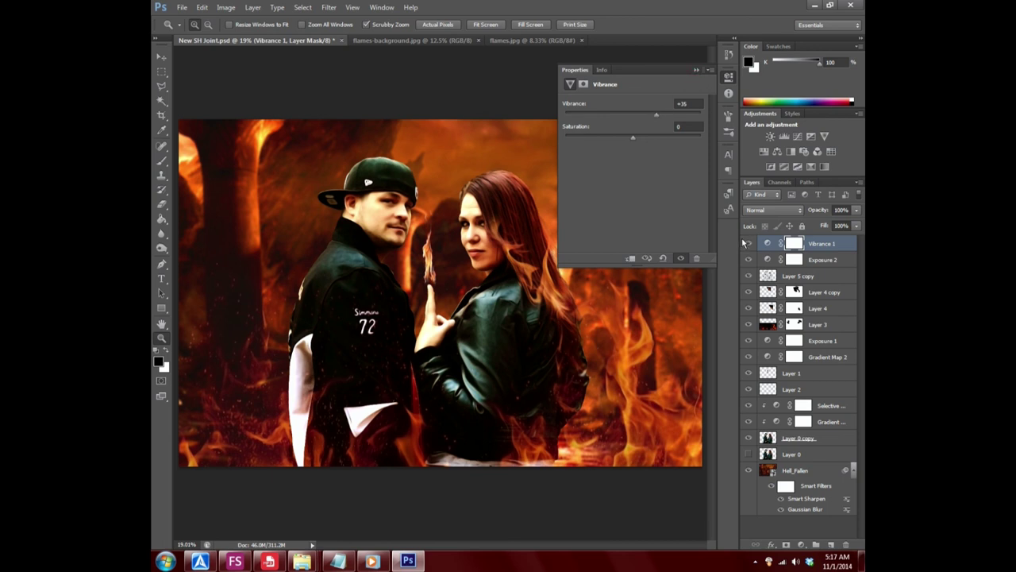
pyautogui.click(697, 71)
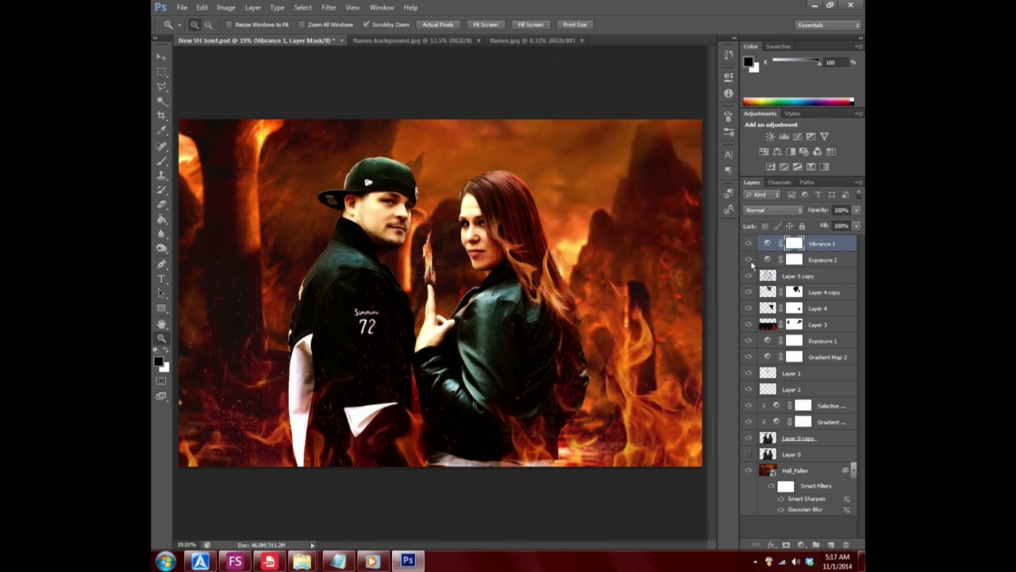
# - Toggle Exposure 2, Vibrance 1 and Layer 0 visibility to compare the result
pyautogui.click(747, 259)
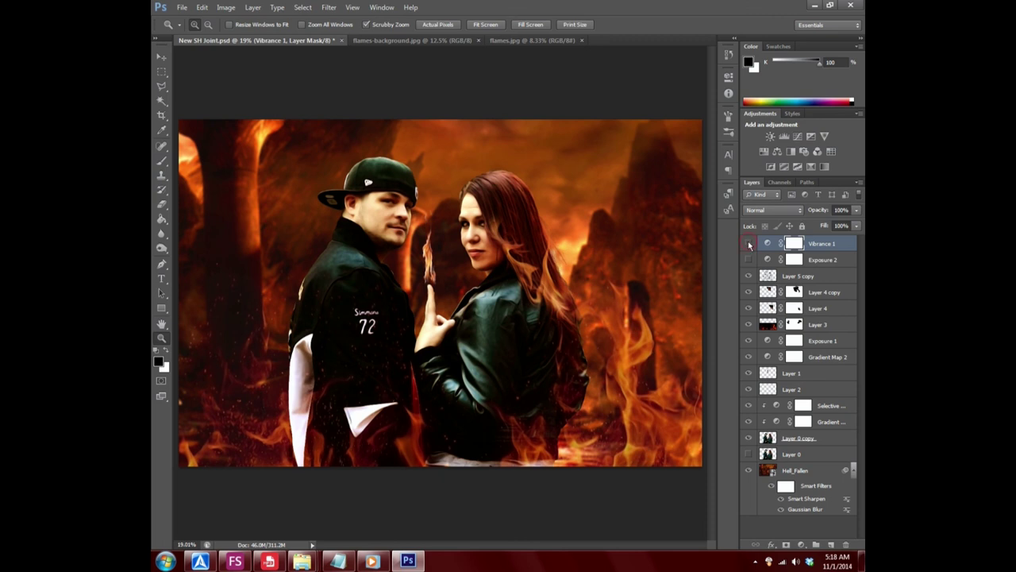
pyautogui.click(749, 244)
pyautogui.click(749, 243)
pyautogui.click(748, 260)
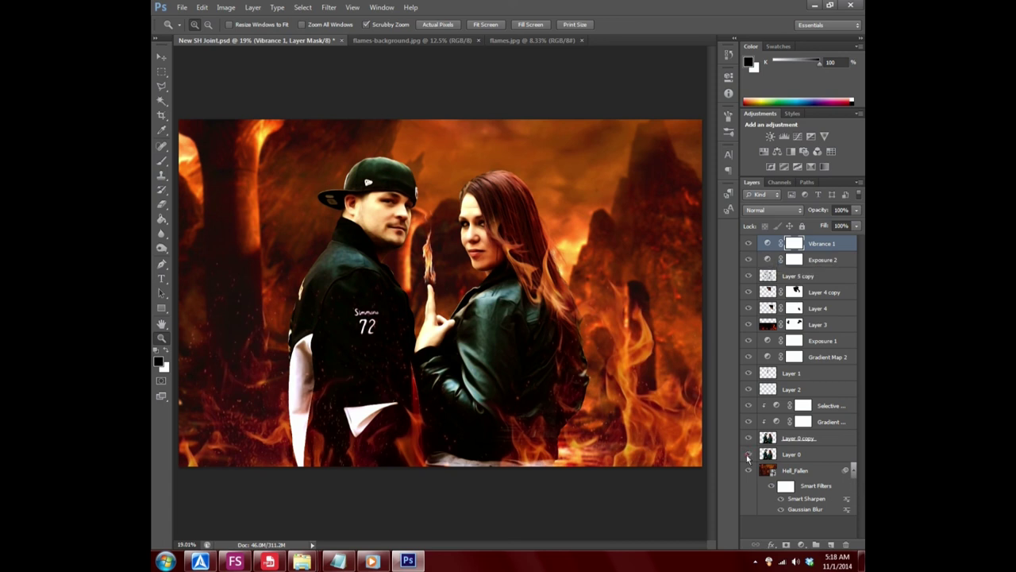
pyautogui.click(747, 454)
# - Return Layer 3's flames to 100% opacity and select Vibrance 1
pyautogui.click(854, 325)
pyautogui.click(856, 209)
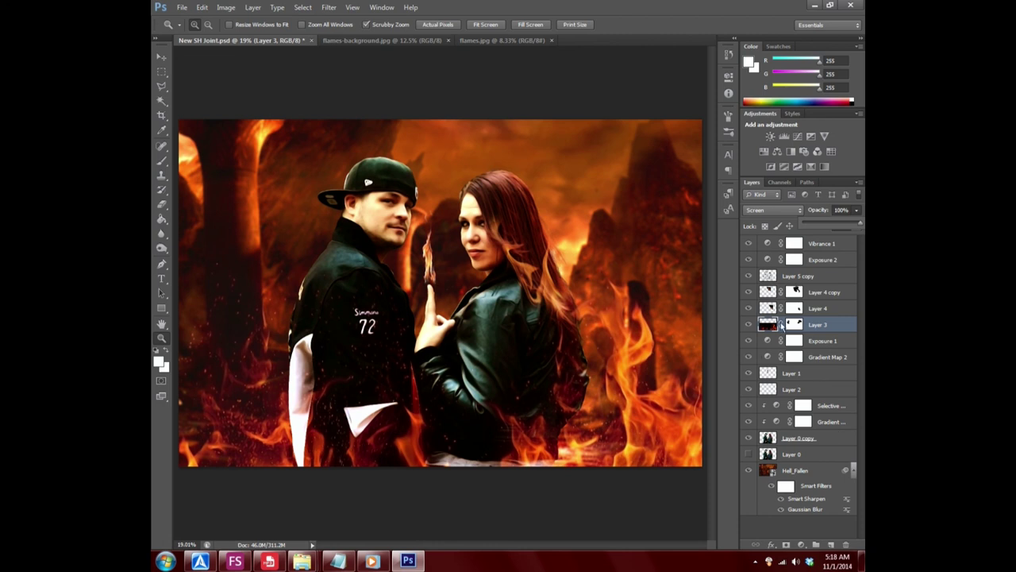
pyautogui.click(852, 243)
pyautogui.click(852, 244)
# - Save the document
pyautogui.click(182, 7)
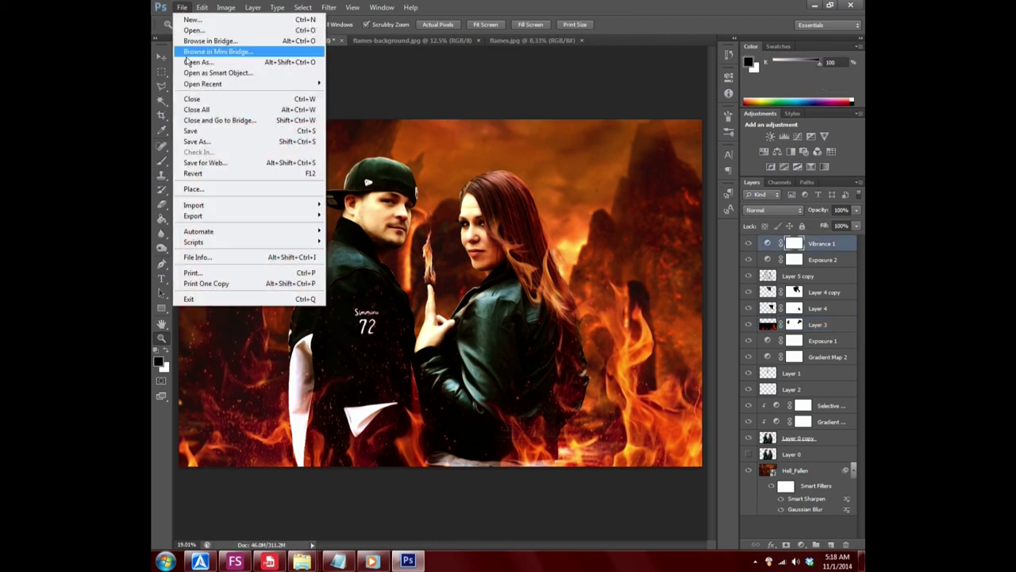
pyautogui.click(206, 131)
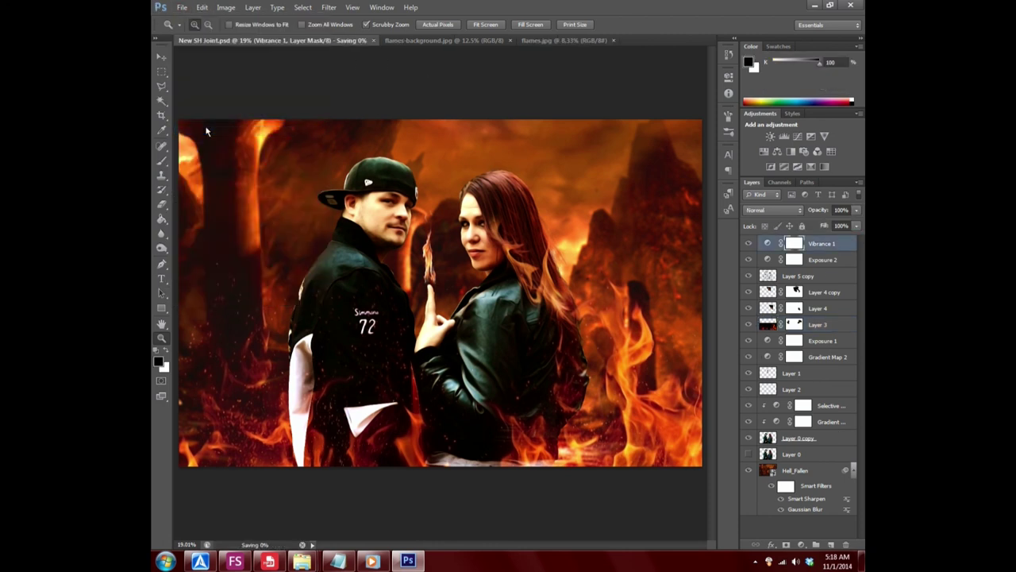
pyautogui.click(182, 7)
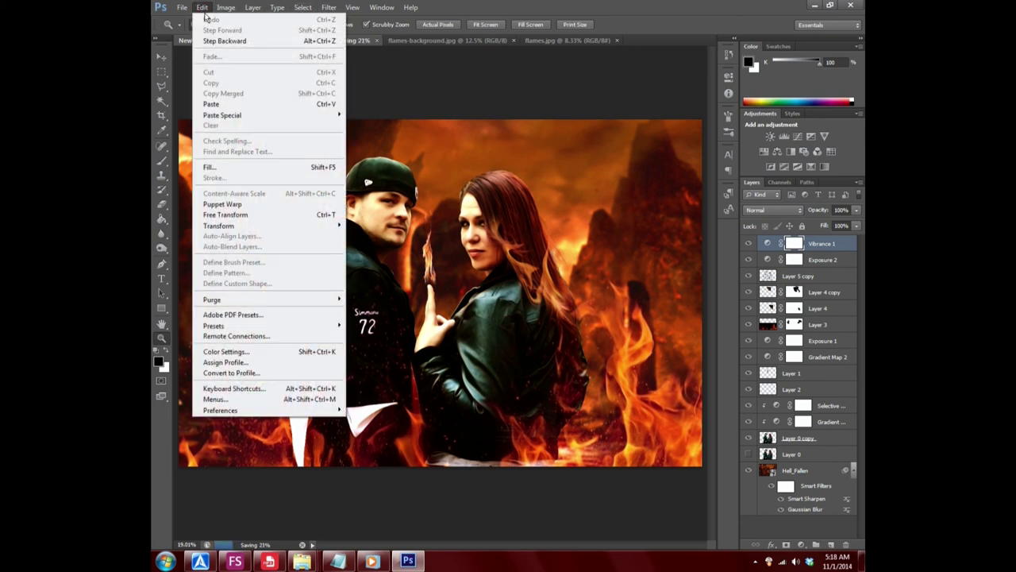
pyautogui.click(185, 7)
pyautogui.click(185, 7)
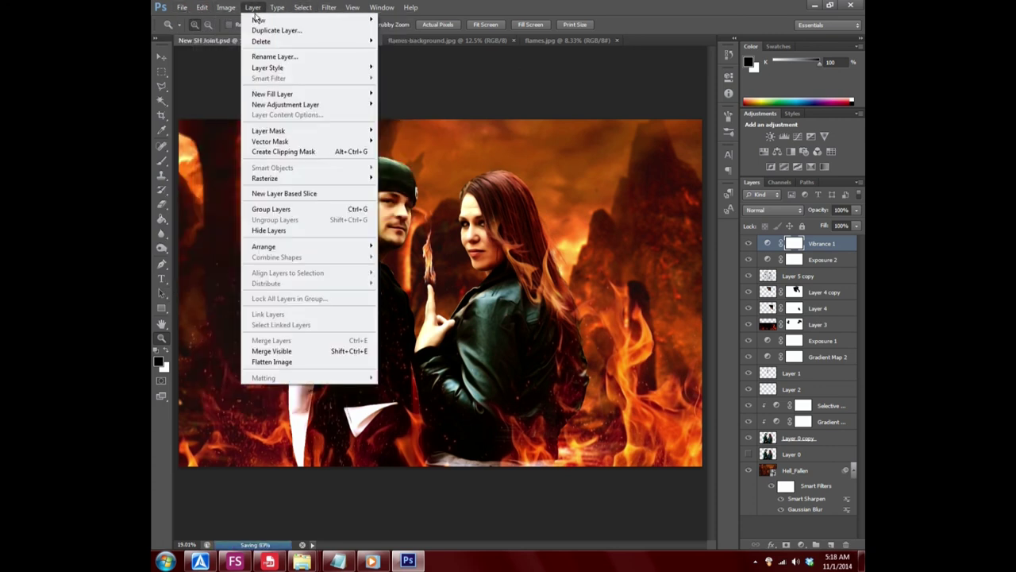
# - Create a new Layer 5 at the top of the stack and pick the soft Brush tool
pyautogui.moveTo(270, 19)
pyautogui.click(397, 19)
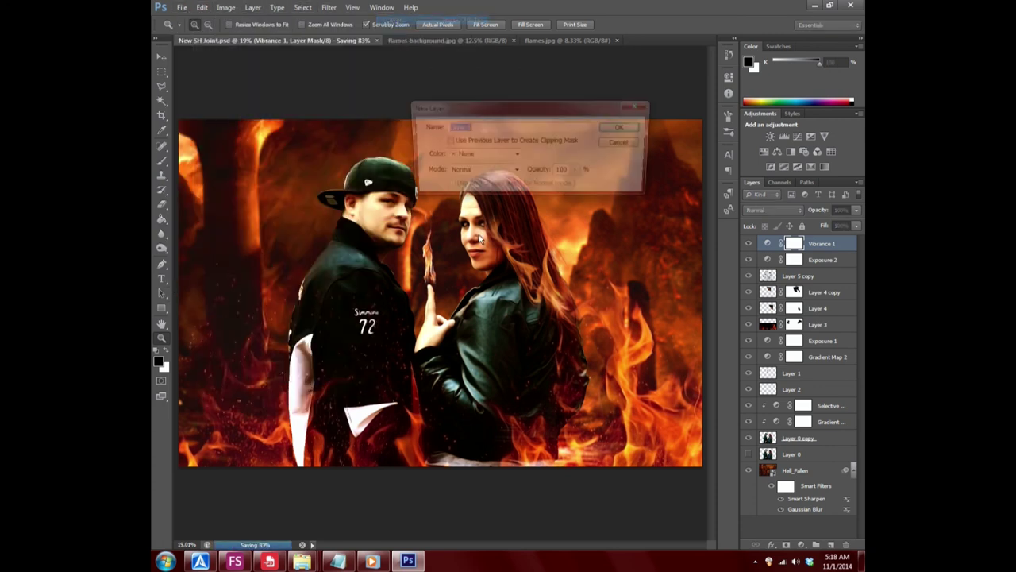
pyautogui.click(622, 127)
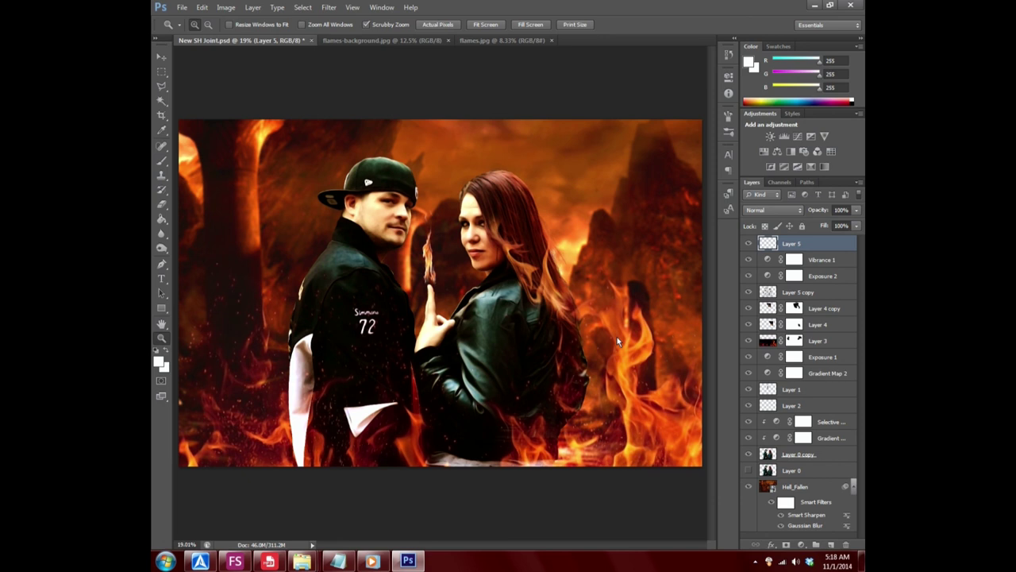
pyautogui.click(162, 161)
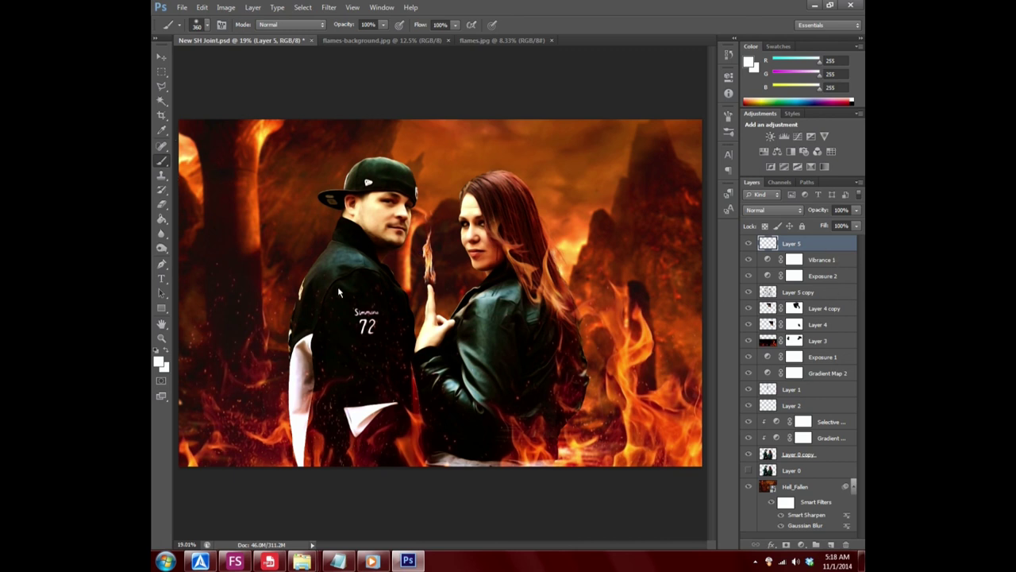
# - Set brush flow to 8% and brighten the woman's hair, undoing a stroke on the man's cap
pyautogui.click(453, 27)
pyautogui.moveTo(426, 47); pyautogui.dragTo(402, 48)
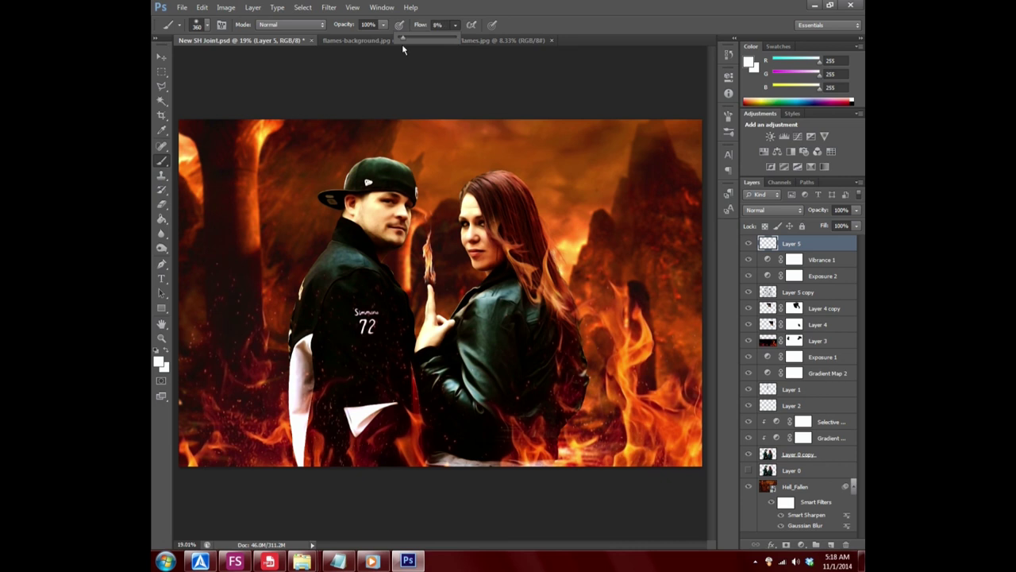
pyautogui.click(481, 195)
pyautogui.moveTo(476, 191); pyautogui.dragTo(588, 212)
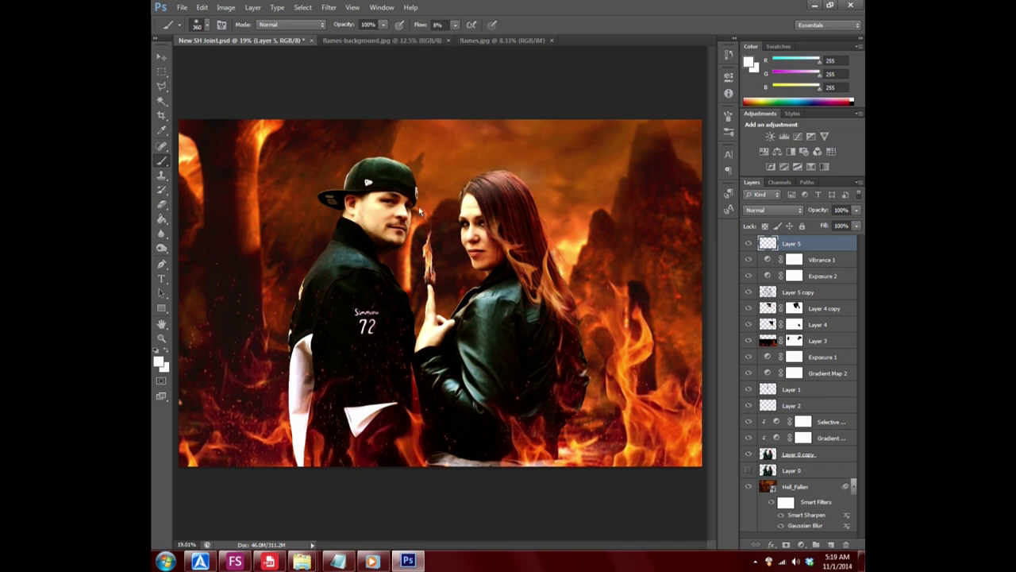
pyautogui.moveTo(414, 179); pyautogui.dragTo(362, 167)
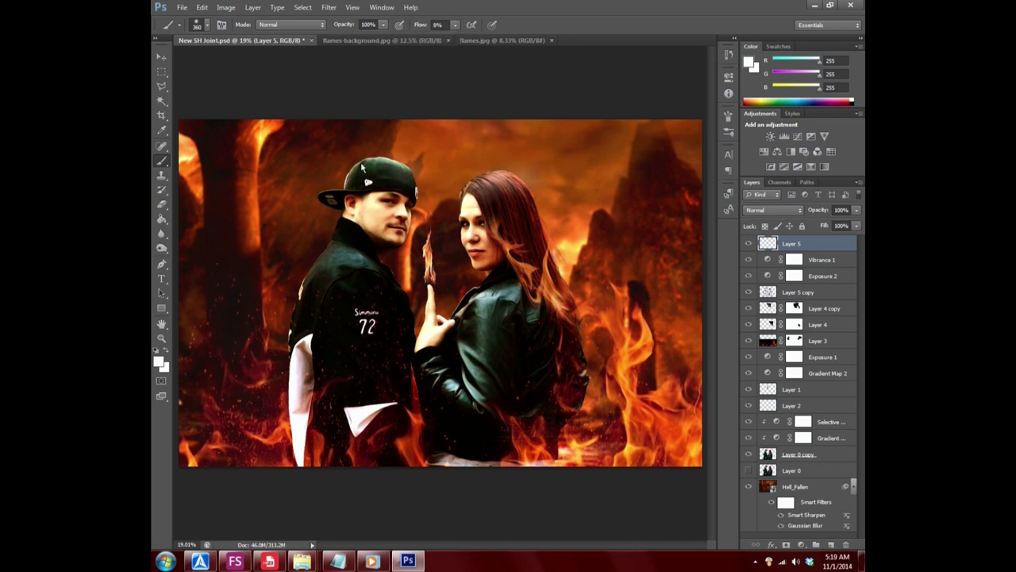
pyautogui.click(201, 7)
pyautogui.click(224, 40)
# - Brighten the man's shoulder and collar, undoing the trial strokes on the woman's jacket
pyautogui.moveTo(389, 278); pyautogui.dragTo(329, 277)
pyautogui.moveTo(499, 435); pyautogui.dragTo(493, 301)
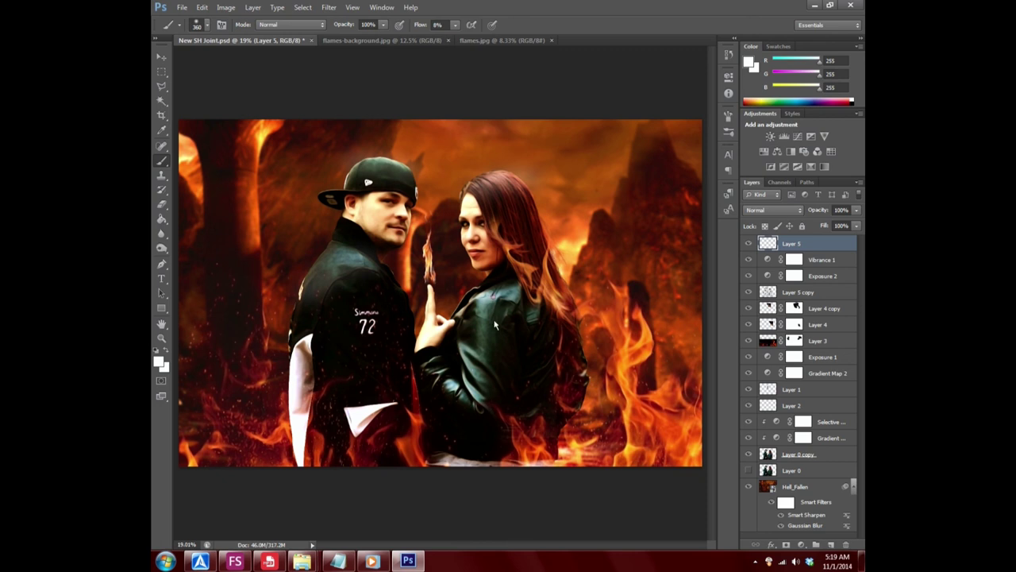
pyautogui.click(203, 8)
pyautogui.click(225, 39)
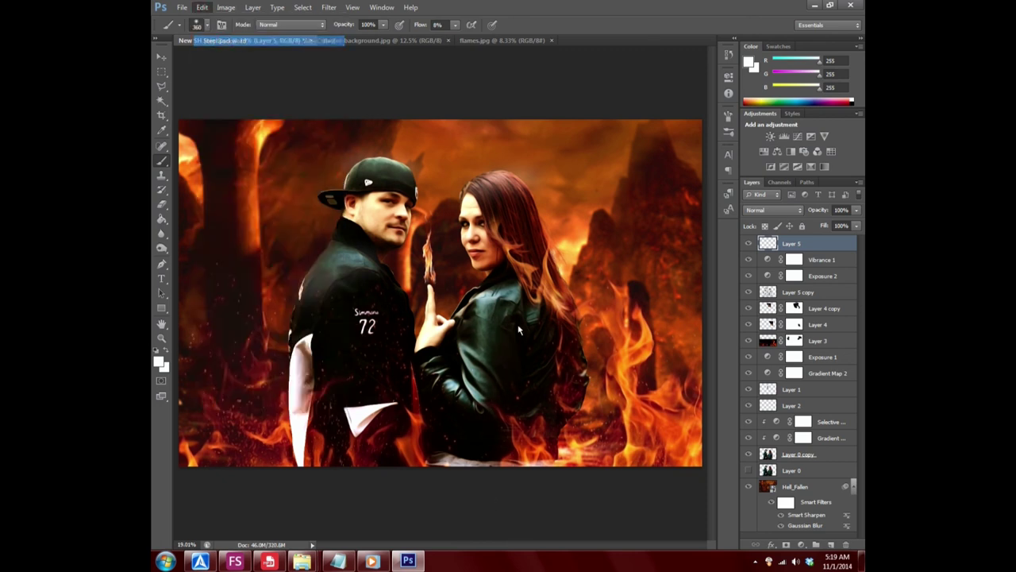
pyautogui.moveTo(485, 298)
pyautogui.mouseDown()
pyautogui.moveTo(500, 292)
pyautogui.moveTo(467, 398)
pyautogui.moveTo(409, 316)
pyautogui.mouseUp()
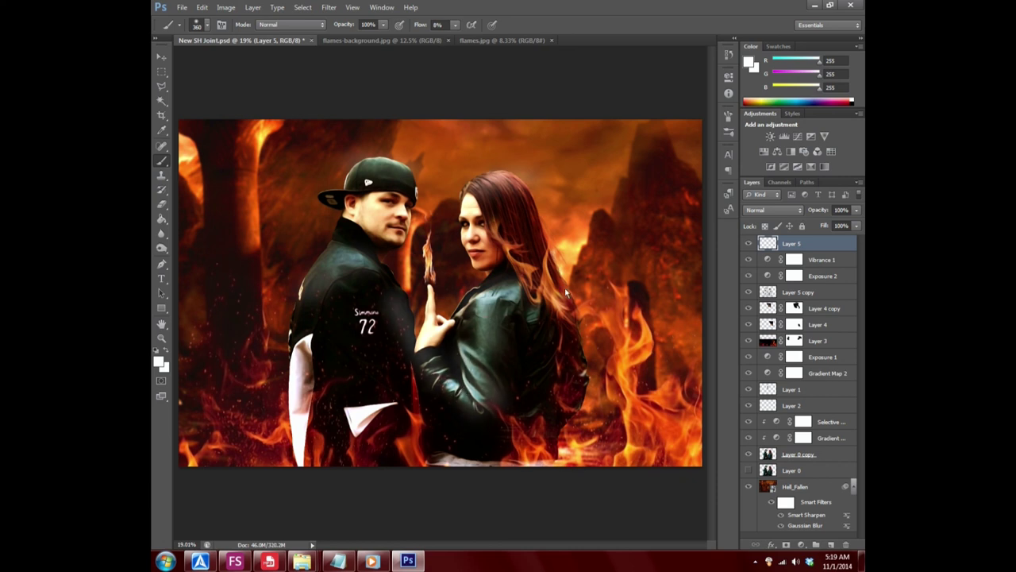
pyautogui.click(203, 7)
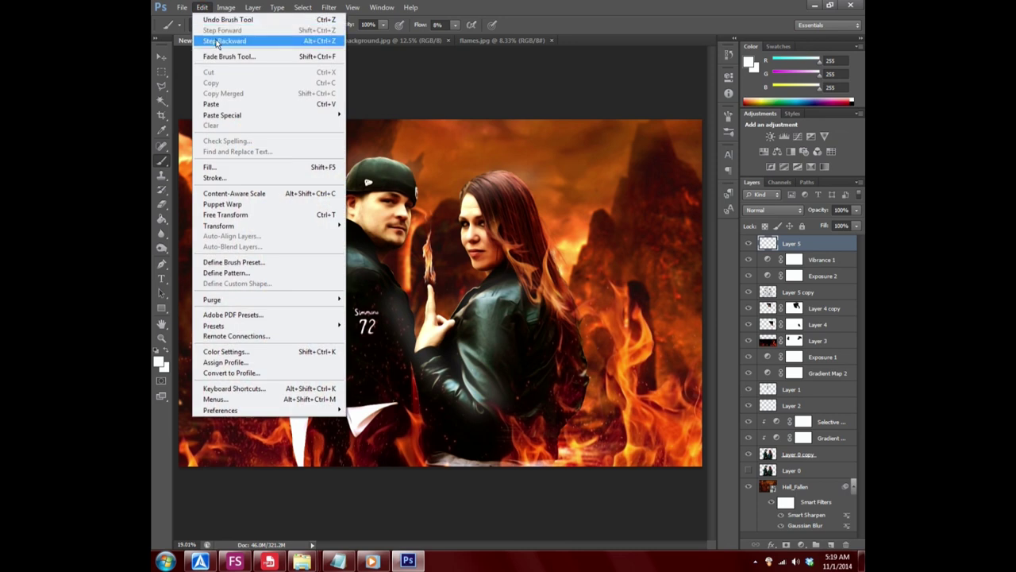
pyautogui.click(216, 42)
pyautogui.click(202, 7)
pyautogui.click(220, 42)
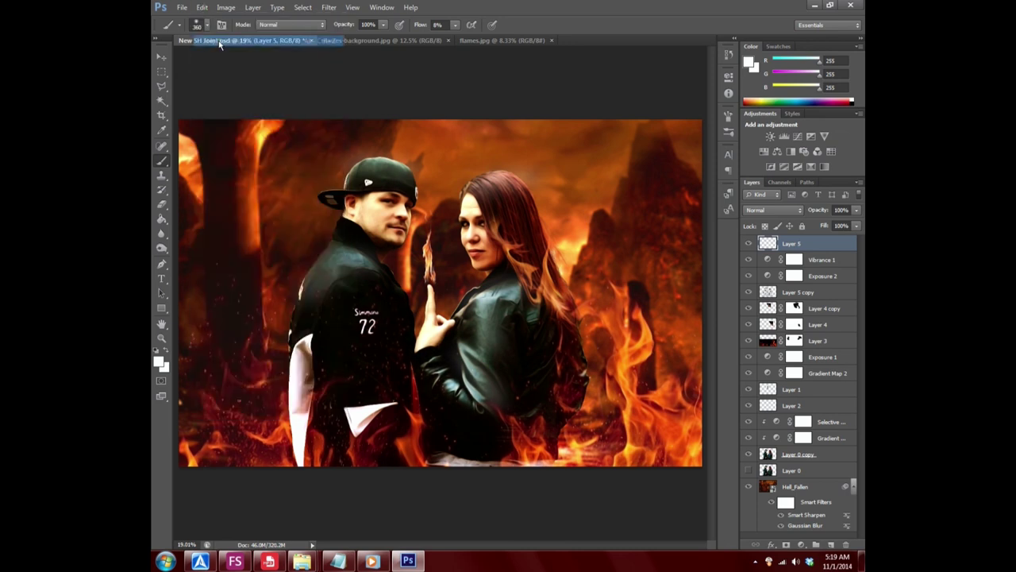
pyautogui.click(202, 8)
pyautogui.click(216, 41)
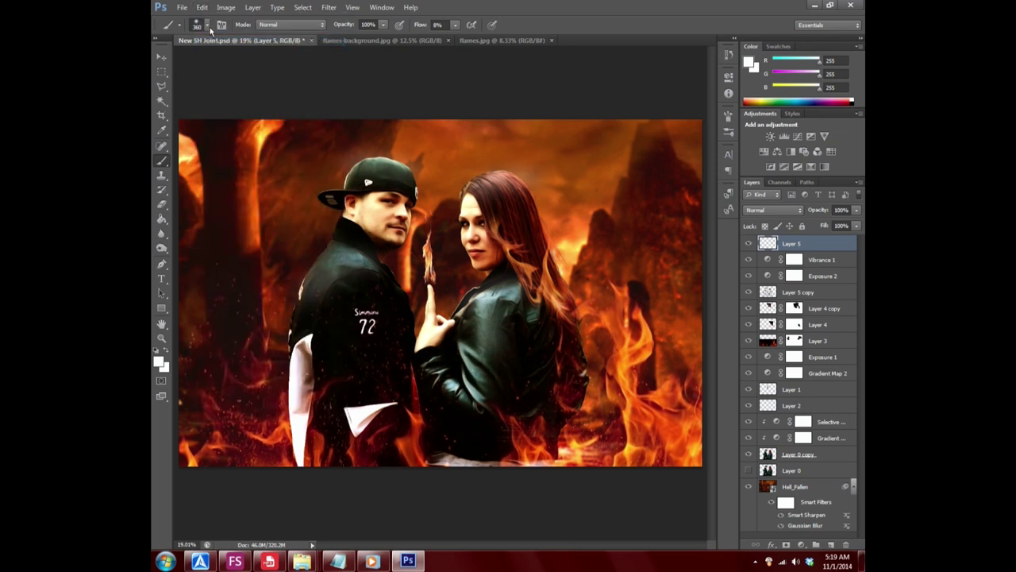
# - Dab light on the woman's arm and brighten the man's sleeve and the bottom edge
pyautogui.click(443, 379)
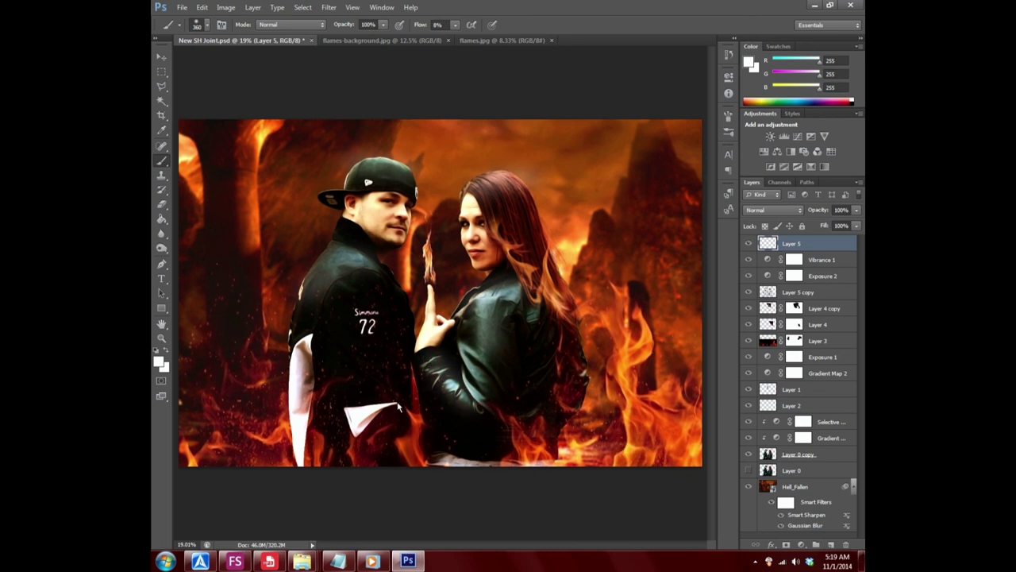
pyautogui.moveTo(327, 446); pyautogui.dragTo(307, 352)
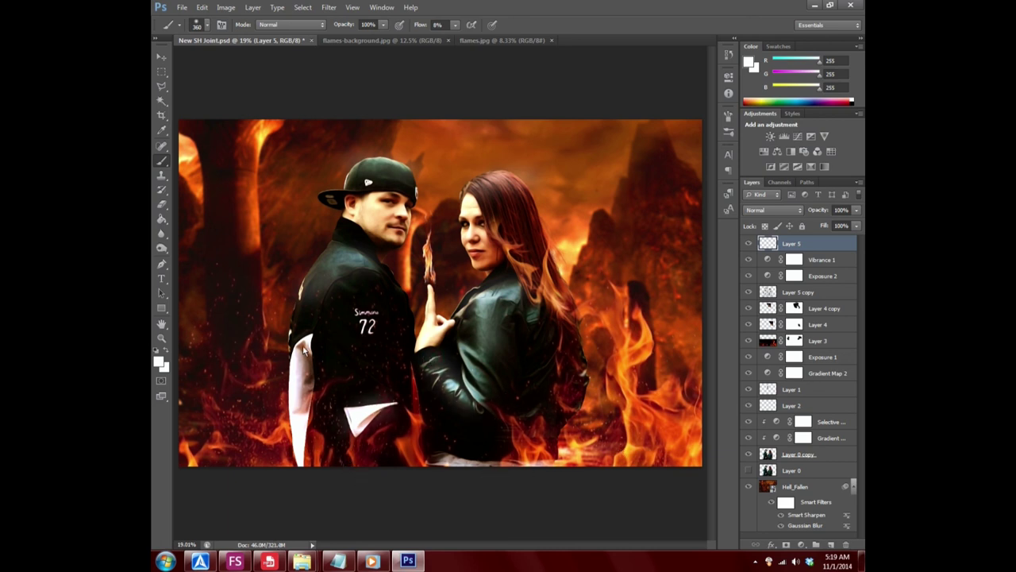
pyautogui.moveTo(437, 464); pyautogui.dragTo(600, 464)
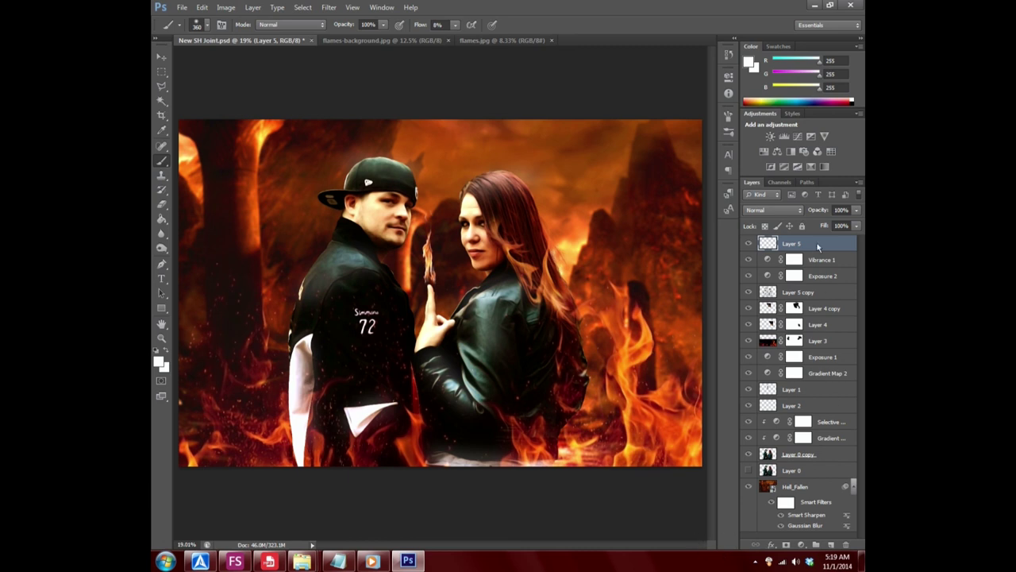
pyautogui.click(253, 7)
pyautogui.moveTo(262, 20)
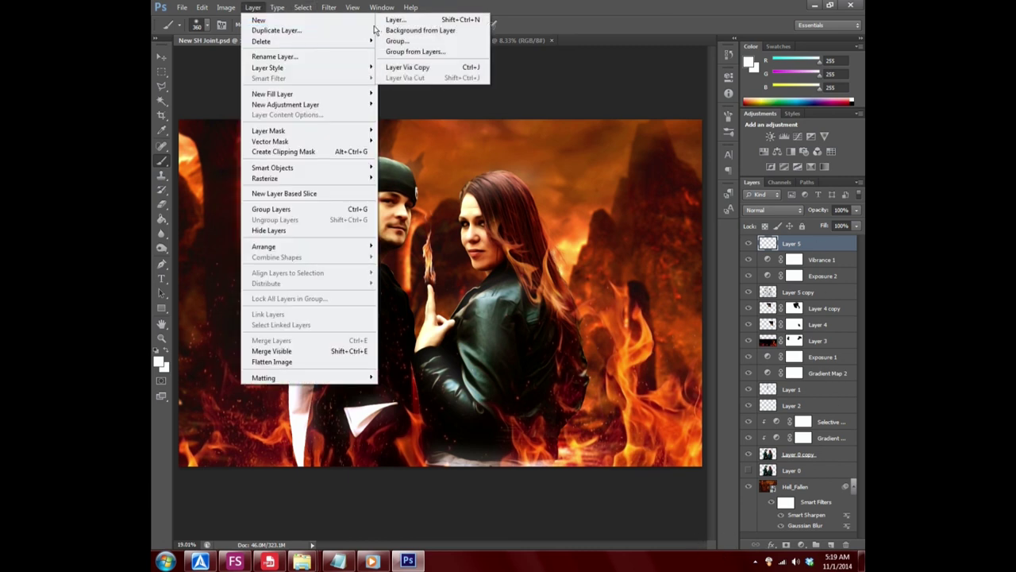
# - Add Layer 6 and set the brush size to 1057 px
pyautogui.click(401, 19)
pyautogui.press('Return')
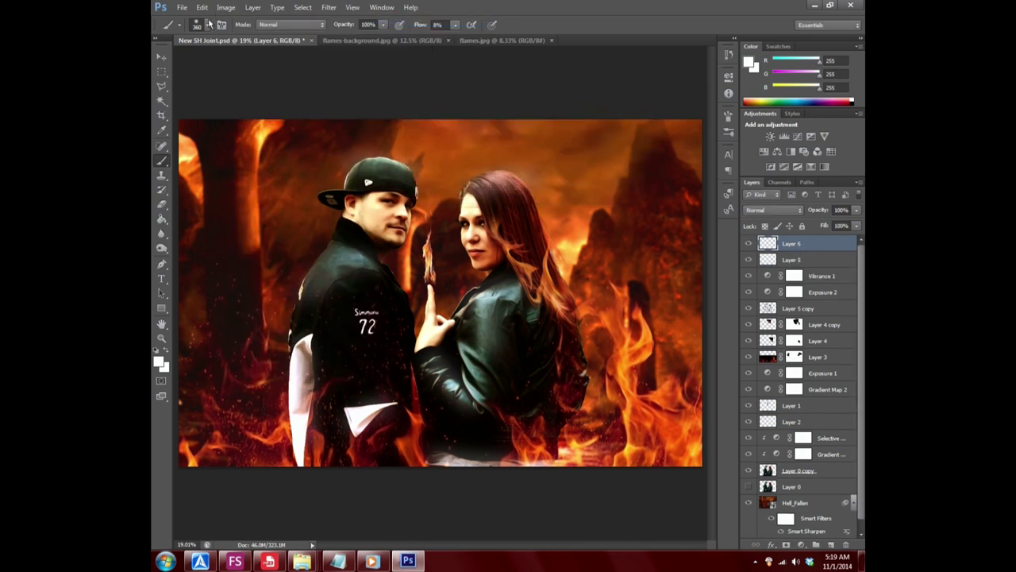
pyautogui.click(206, 25)
pyautogui.click(265, 60)
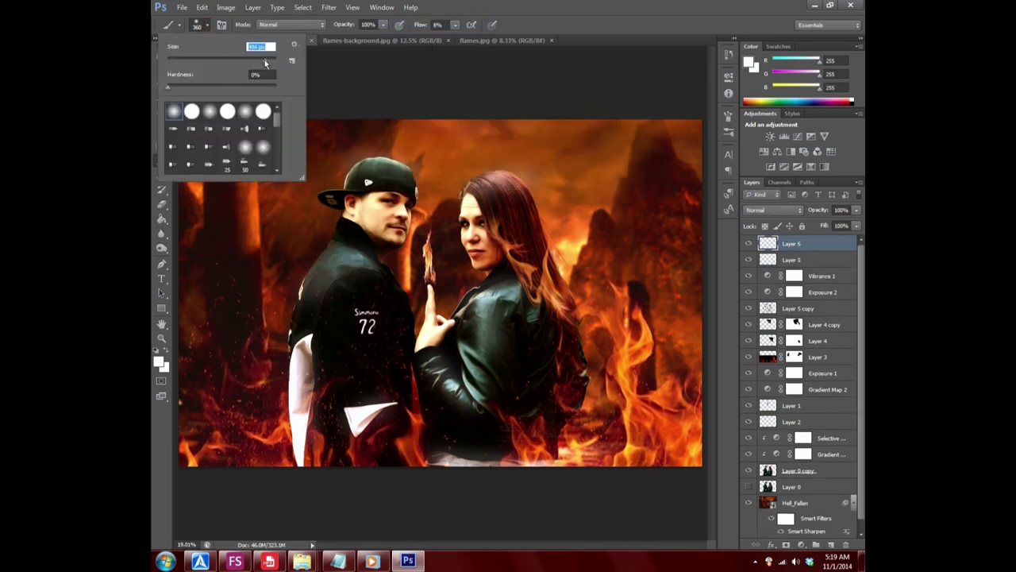
pyautogui.moveTo(265, 60); pyautogui.dragTo(270, 60)
pyautogui.write('1057')
pyautogui.press('Return')
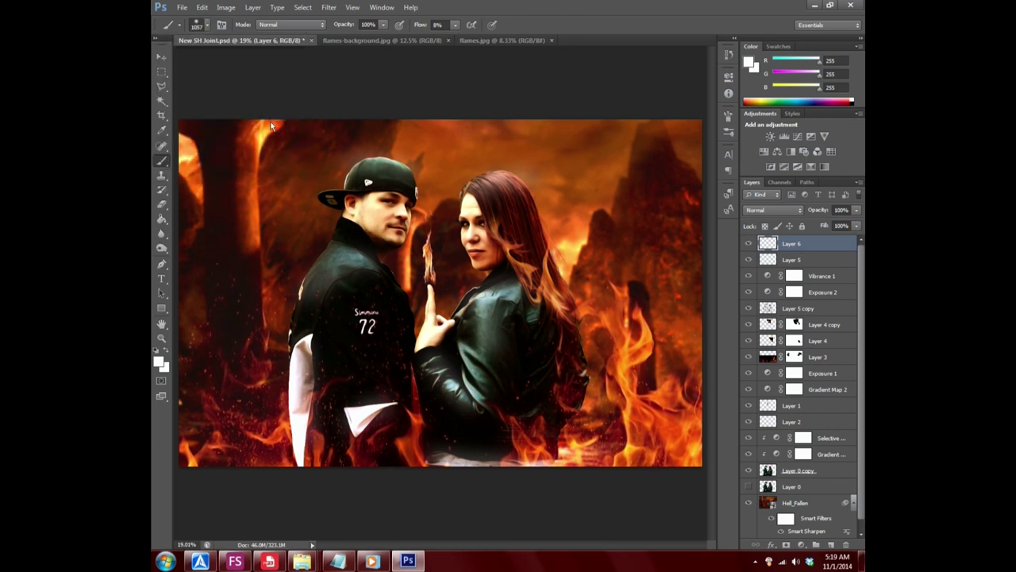
# - Paint soft white haze over the left pillar, right flames and top of the canvas
pyautogui.moveTo(271, 125); pyautogui.dragTo(294, 367)
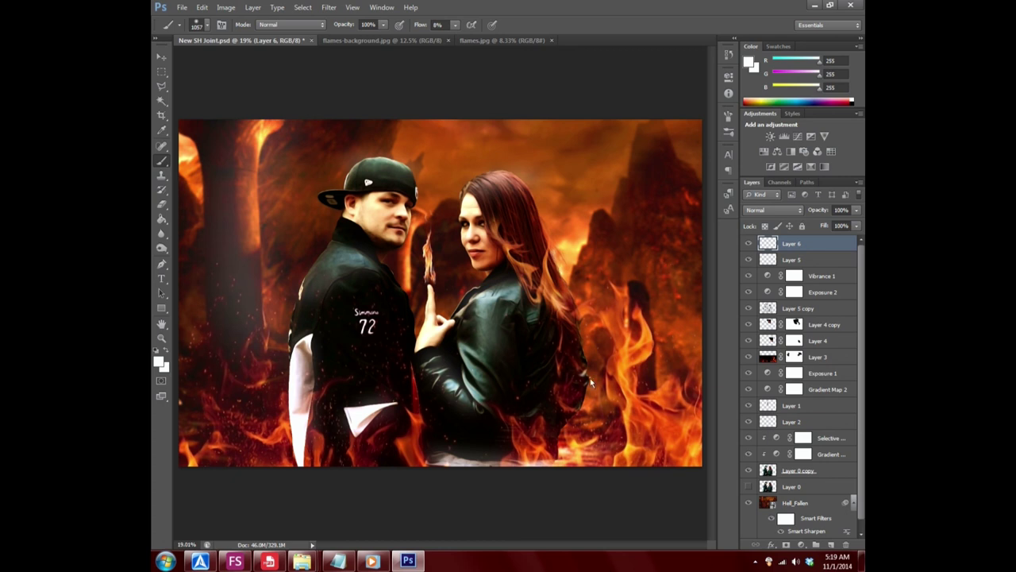
pyautogui.moveTo(628, 238); pyautogui.dragTo(682, 330)
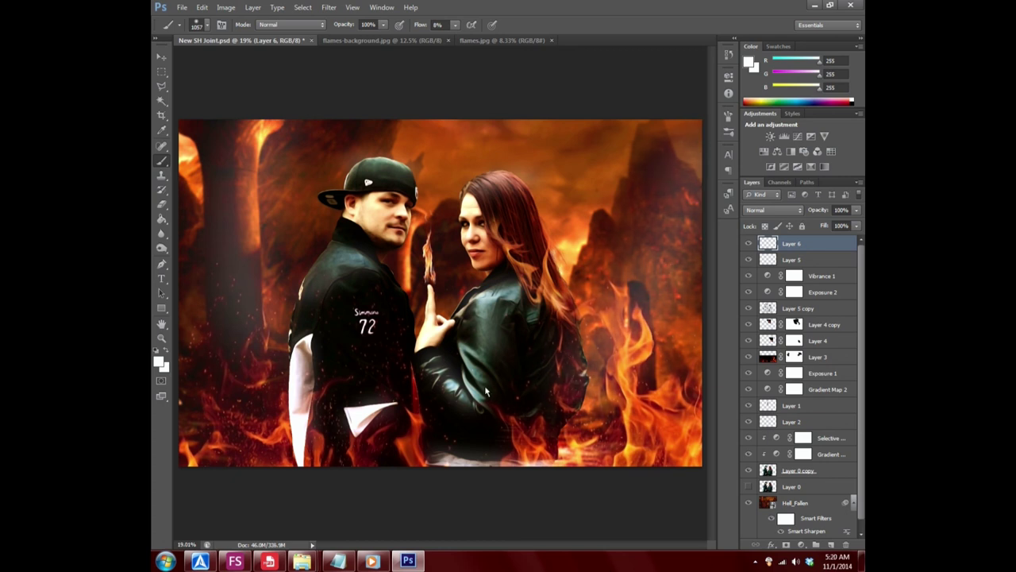
pyautogui.click(159, 203)
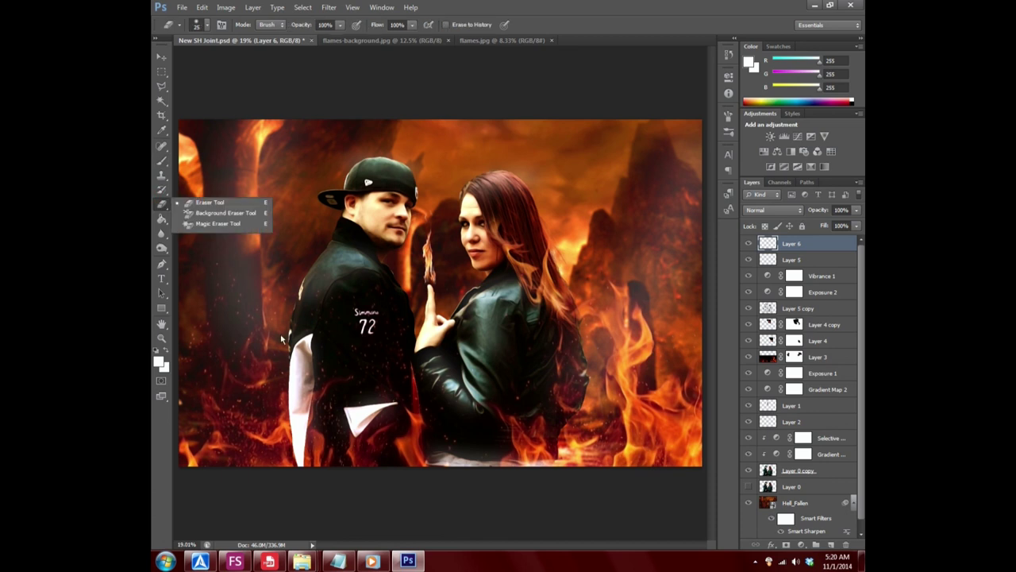
pyautogui.click(458, 98)
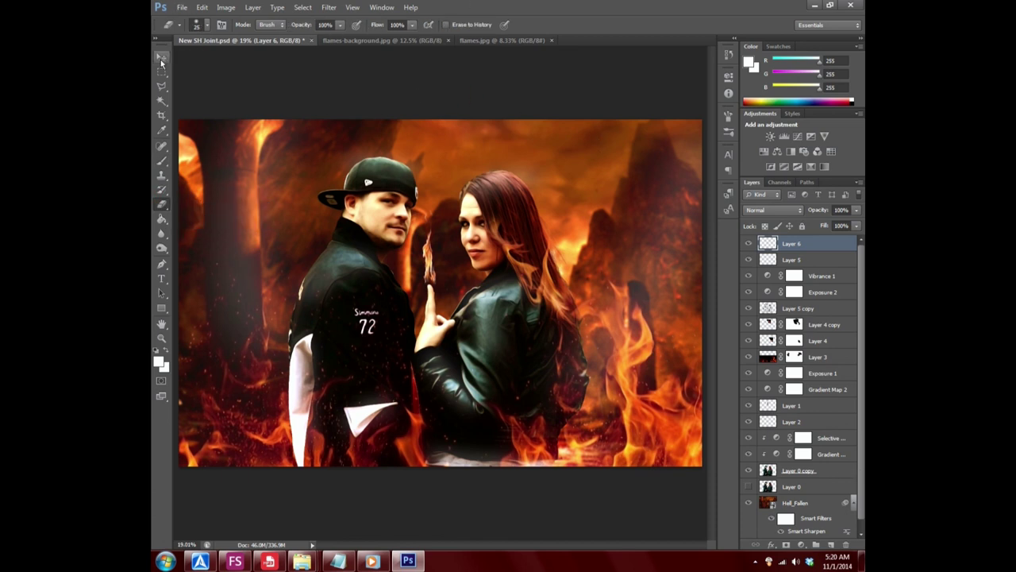
pyautogui.click(161, 159)
pyautogui.moveTo(211, 157); pyautogui.dragTo(568, 290)
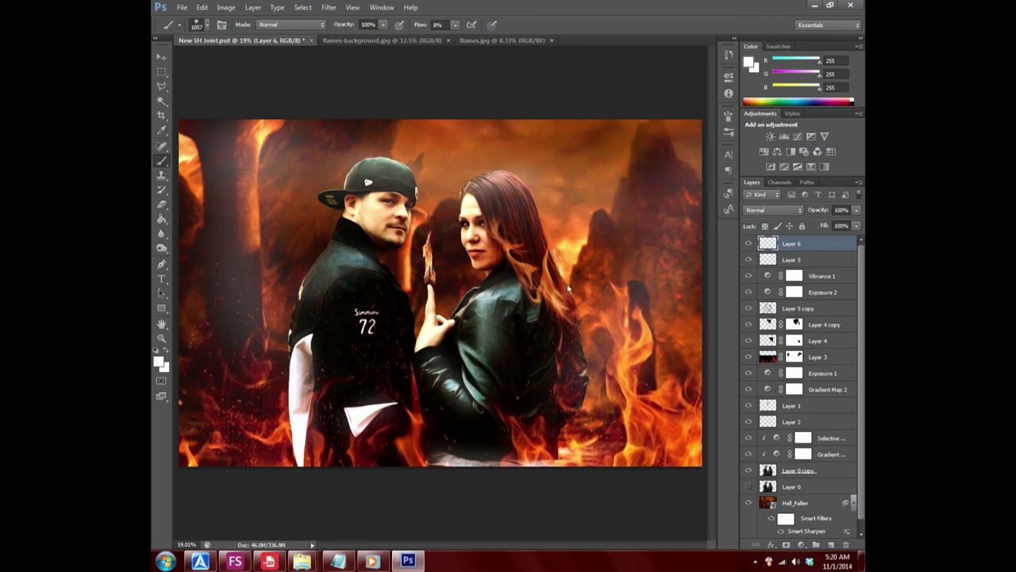
pyautogui.moveTo(659, 214); pyautogui.dragTo(238, 420)
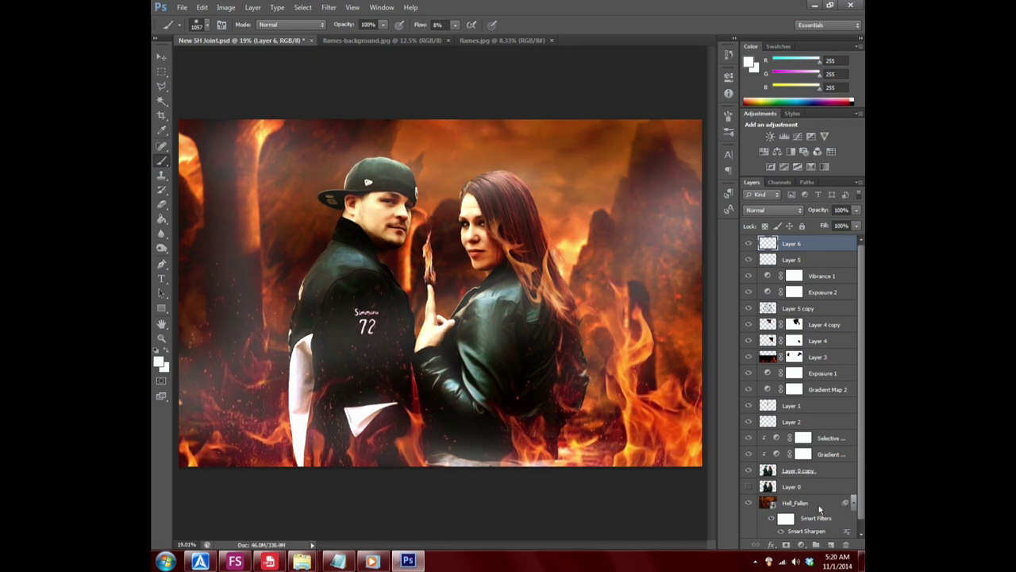
# - Try Dissolve and other blend modes on Layer 6 by scrolling through the list
pyautogui.click(782, 209)
pyautogui.click(773, 217)
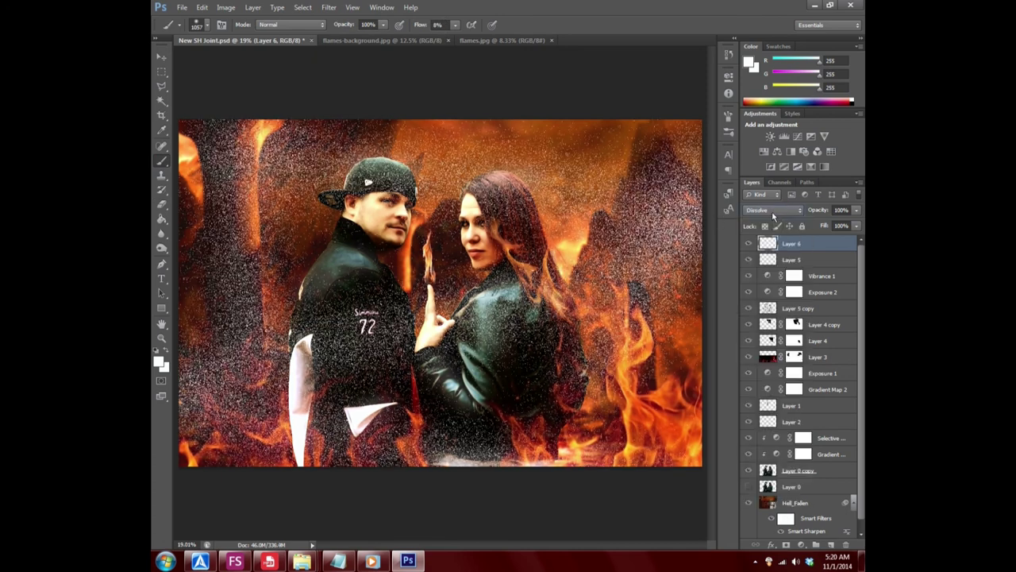
pyautogui.scroll(-1, 775, 208)
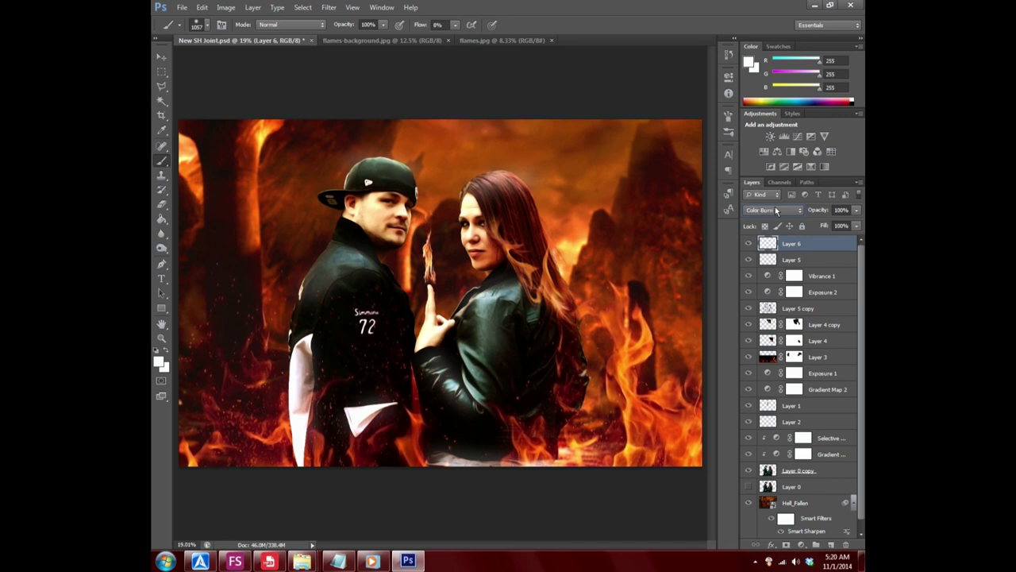
pyautogui.scroll(-5, 775, 208)
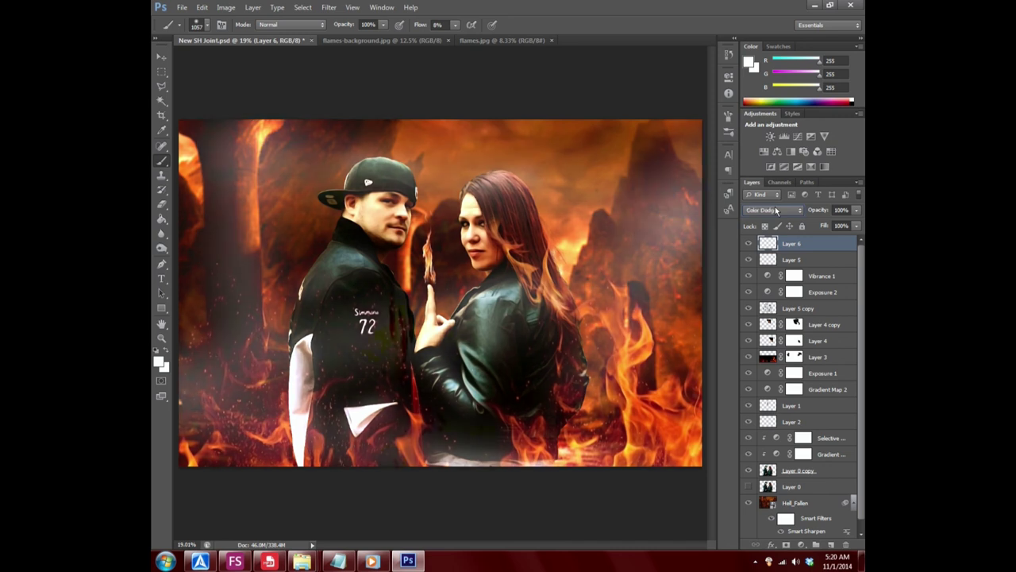
pyautogui.scroll(-1, 774, 208)
pyautogui.scroll(-1, 775, 208)
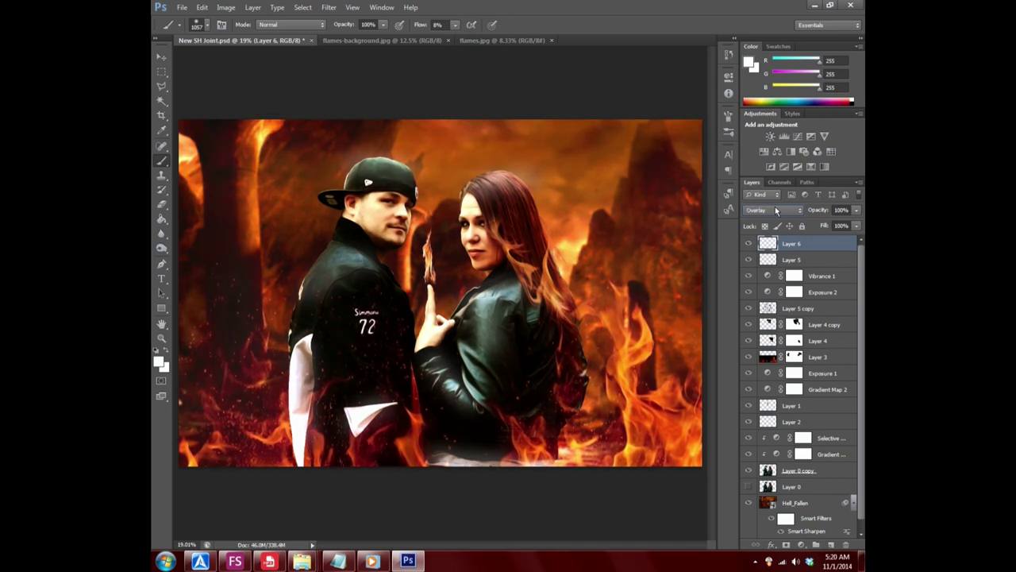
pyautogui.scroll(-3, 775, 209)
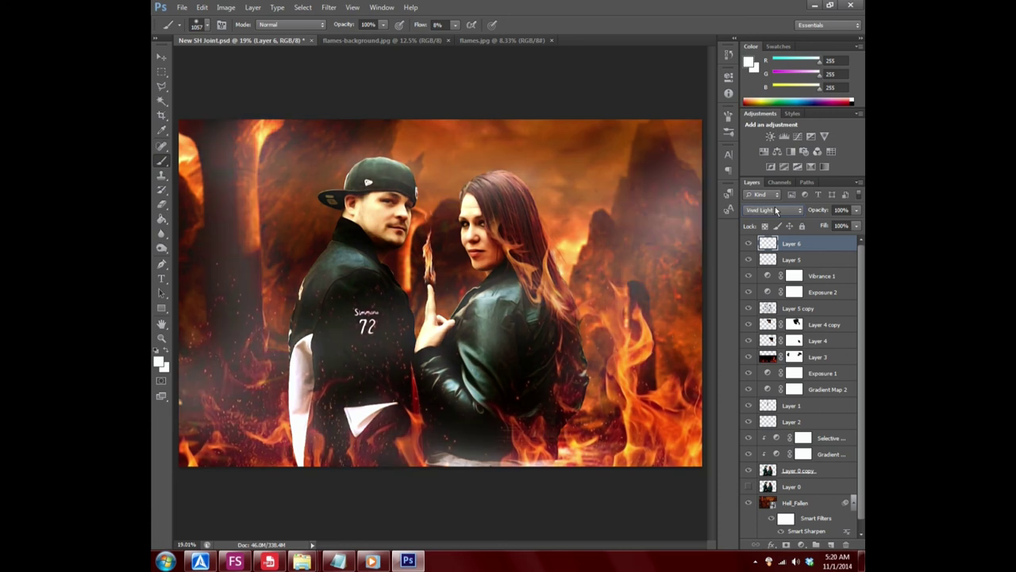
pyautogui.scroll(-3, 775, 208)
pyautogui.scroll(-4, 775, 208)
pyautogui.scroll(-3, 775, 208)
pyautogui.scroll(1, 775, 208)
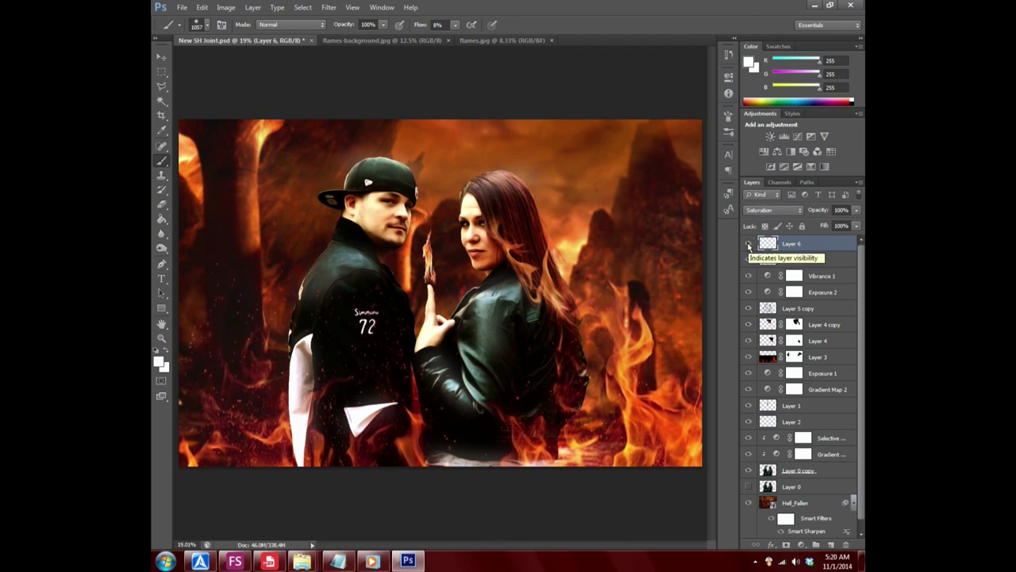
# - Delete Layer 6, confirming with Yes
pyautogui.rightClick(790, 244)
pyautogui.click(738, 211)
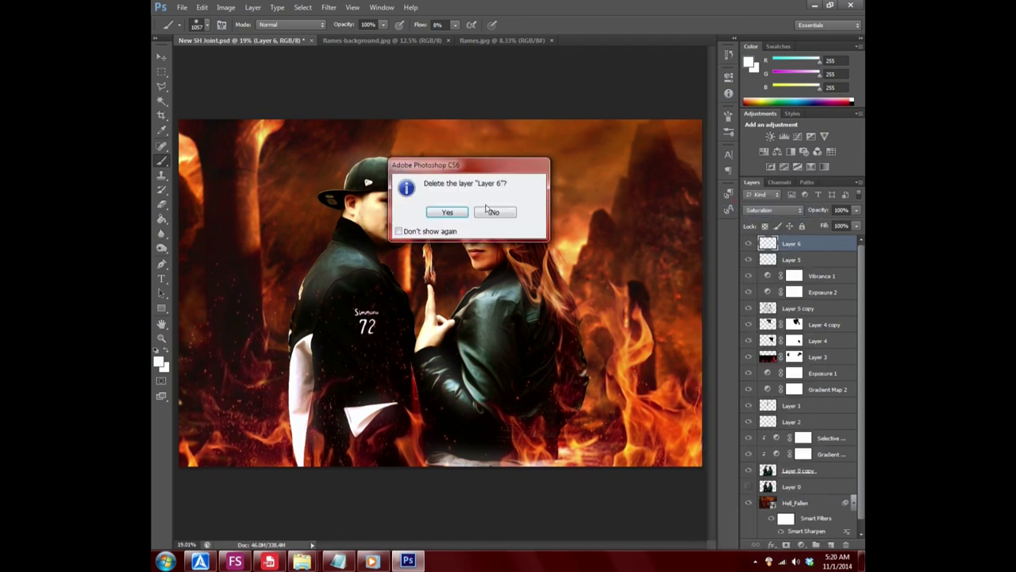
pyautogui.click(449, 212)
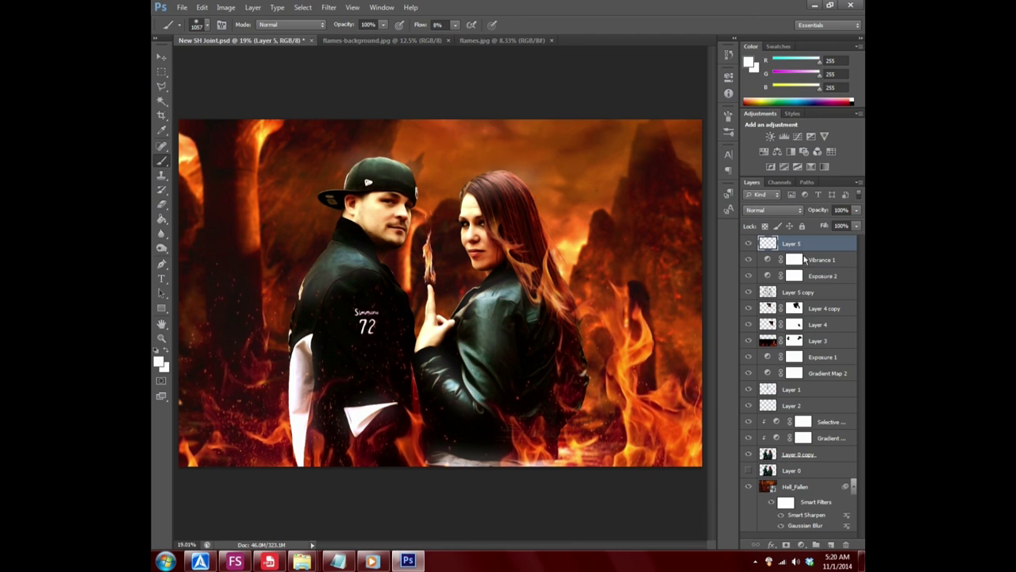
# - Add a Brightness/Contrast layer above Hell_Fallen with lowered brightness, then select Layer 5
pyautogui.click(829, 488)
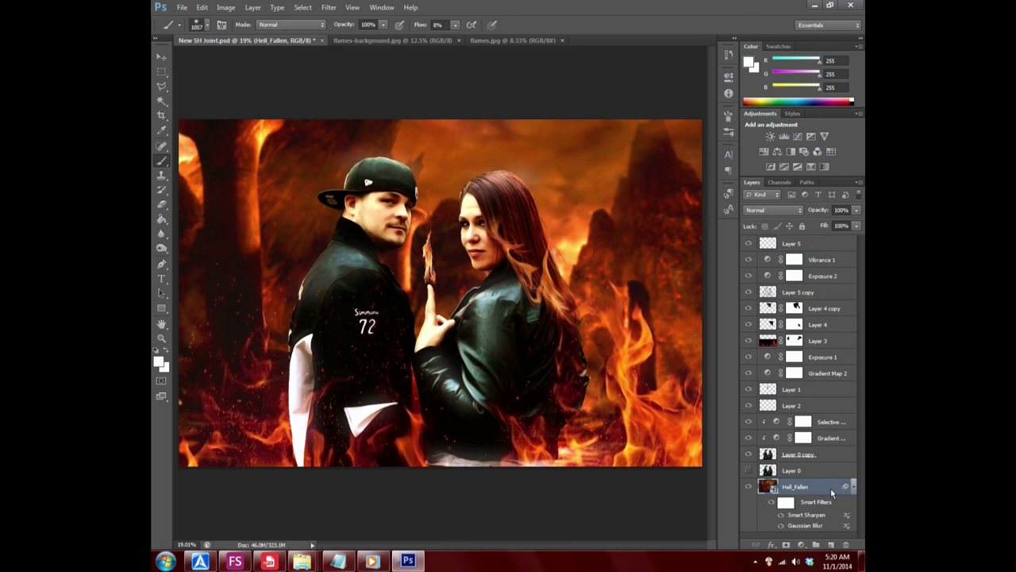
pyautogui.click(802, 545)
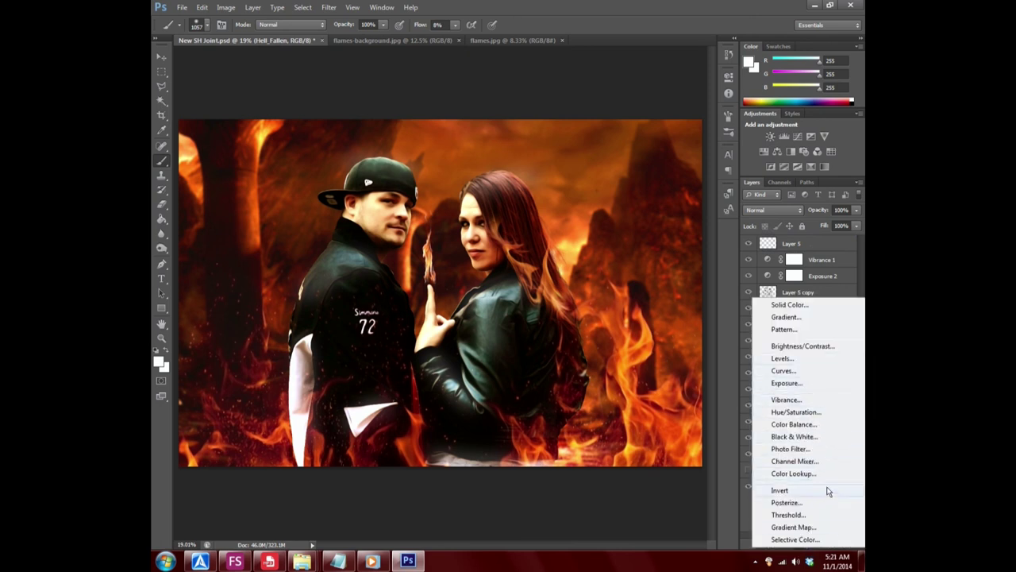
pyautogui.click(804, 346)
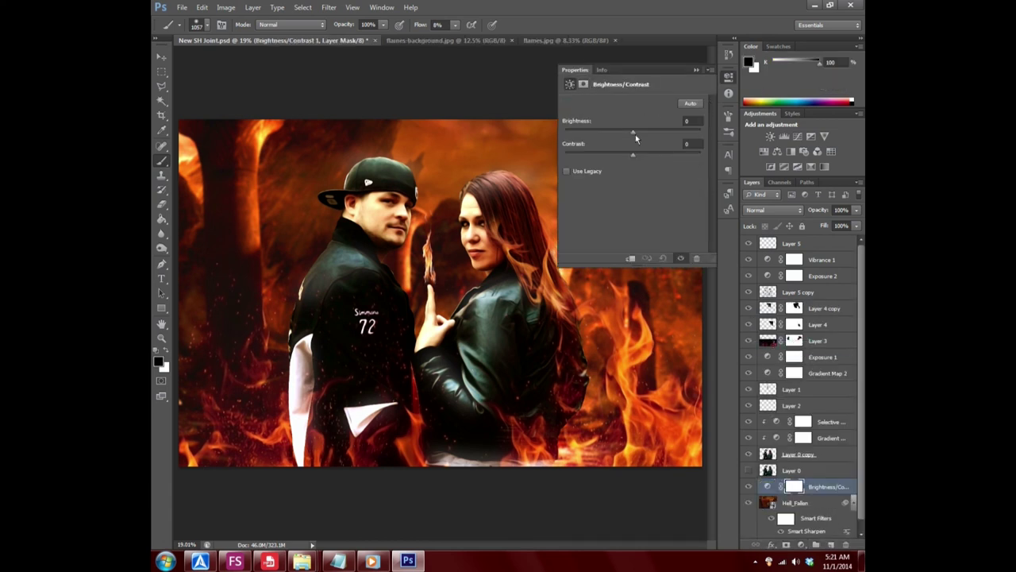
pyautogui.moveTo(633, 156)
pyautogui.mouseDown()
pyautogui.moveTo(613, 156)
pyautogui.moveTo(667, 162)
pyautogui.moveTo(635, 158)
pyautogui.mouseUp()
pyautogui.moveTo(633, 132)
pyautogui.mouseDown()
pyautogui.moveTo(605, 133)
pyautogui.moveTo(622, 132)
pyautogui.mouseUp()
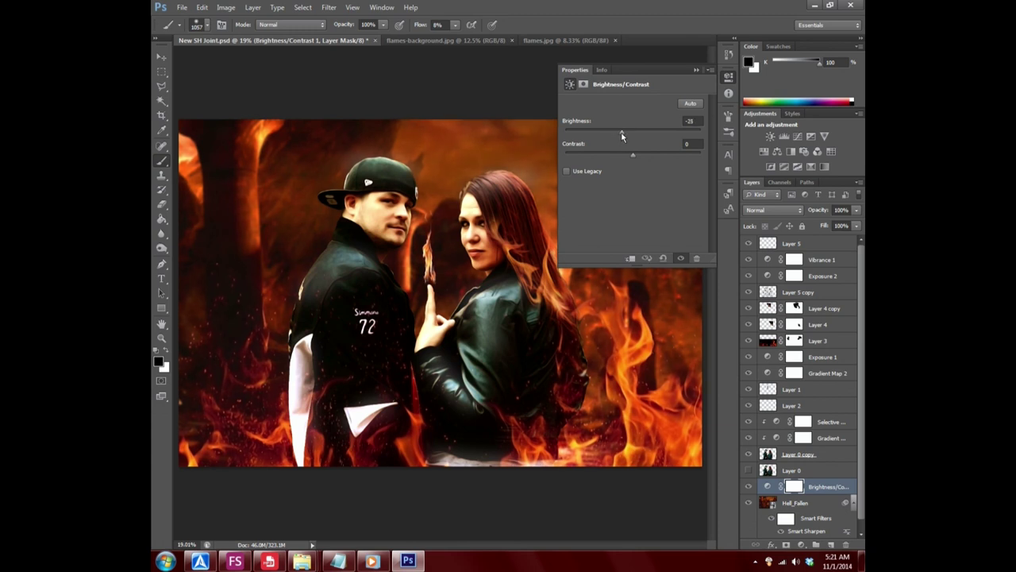
pyautogui.click(698, 72)
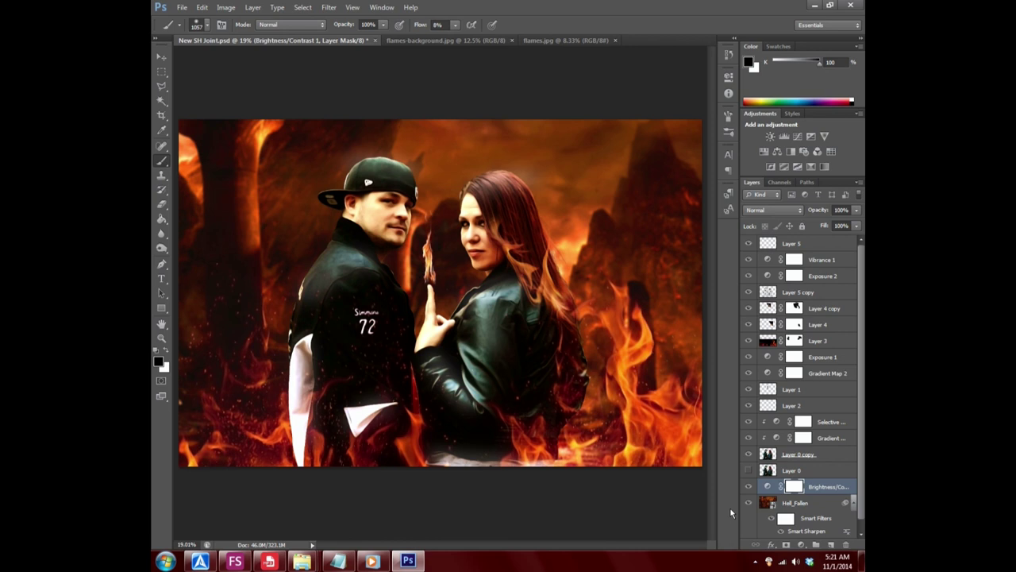
pyautogui.click(836, 243)
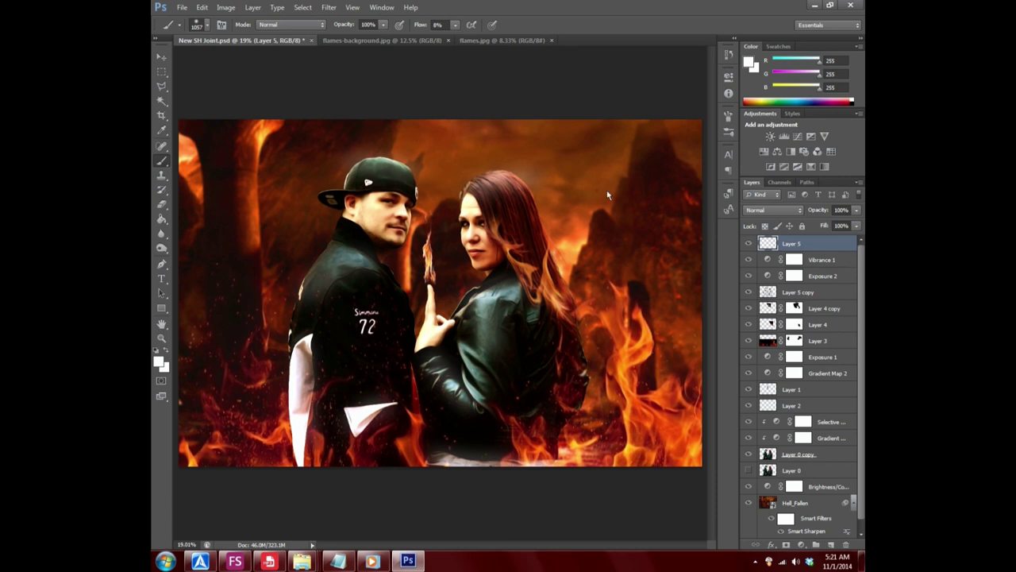
# - Stamp all visible layers into Layer 6 with Ctrl+Alt+Shift+E and save the document
pyautogui.hotkey('ctrl', 'shift', 'alt', 'e')
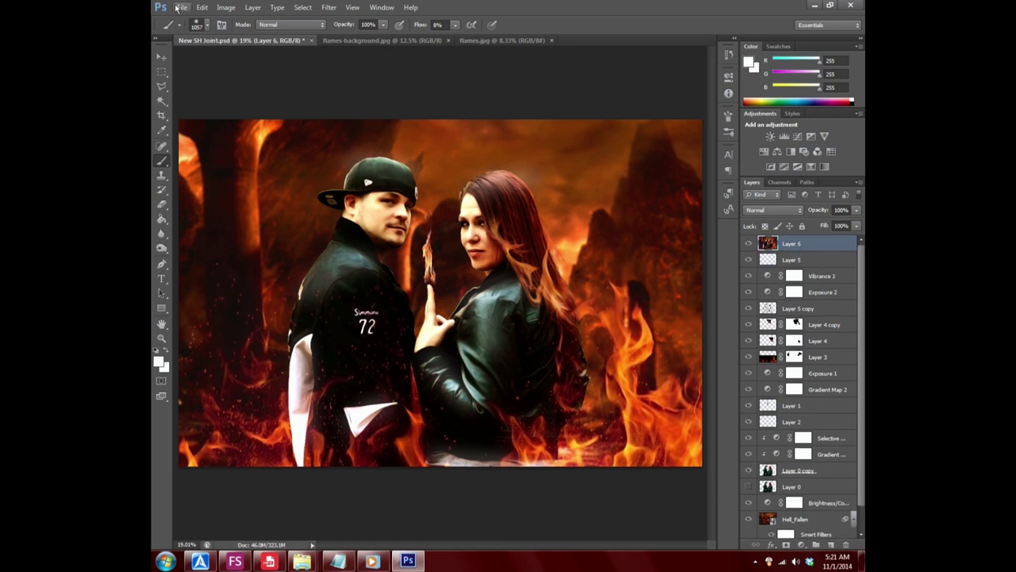
pyautogui.click(182, 7)
pyautogui.click(205, 131)
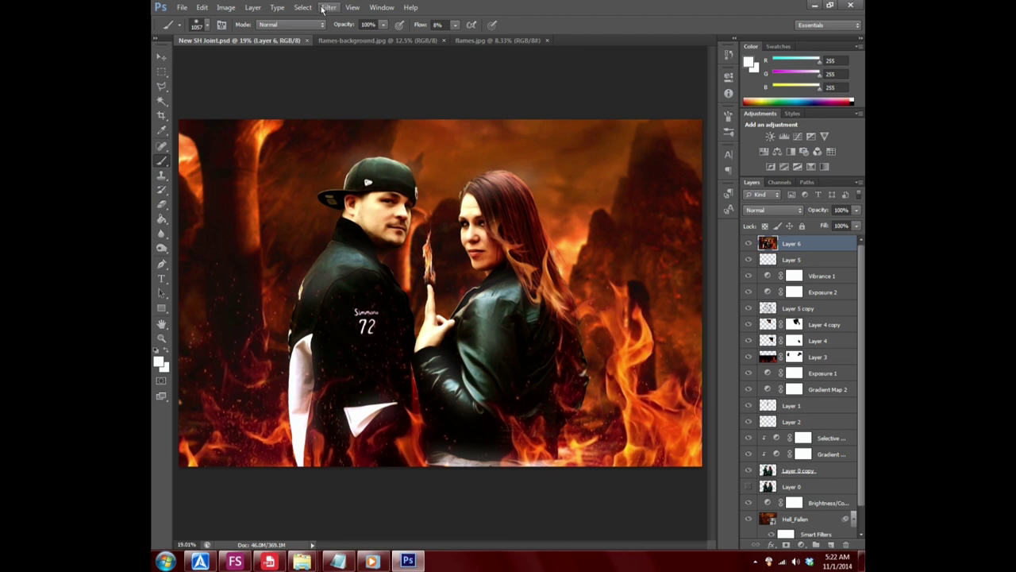
pyautogui.click(326, 8)
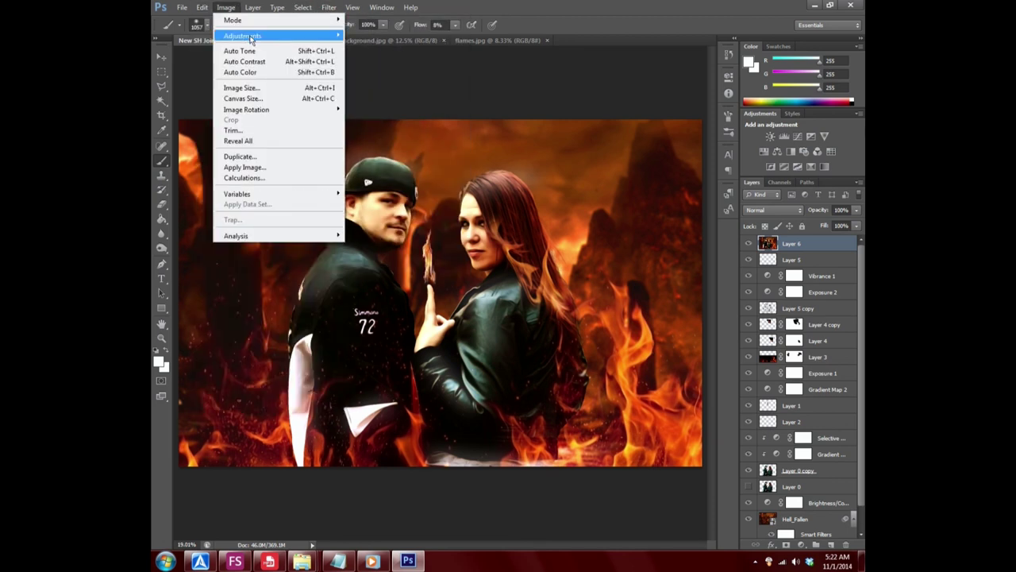
pyautogui.moveTo(242, 35)
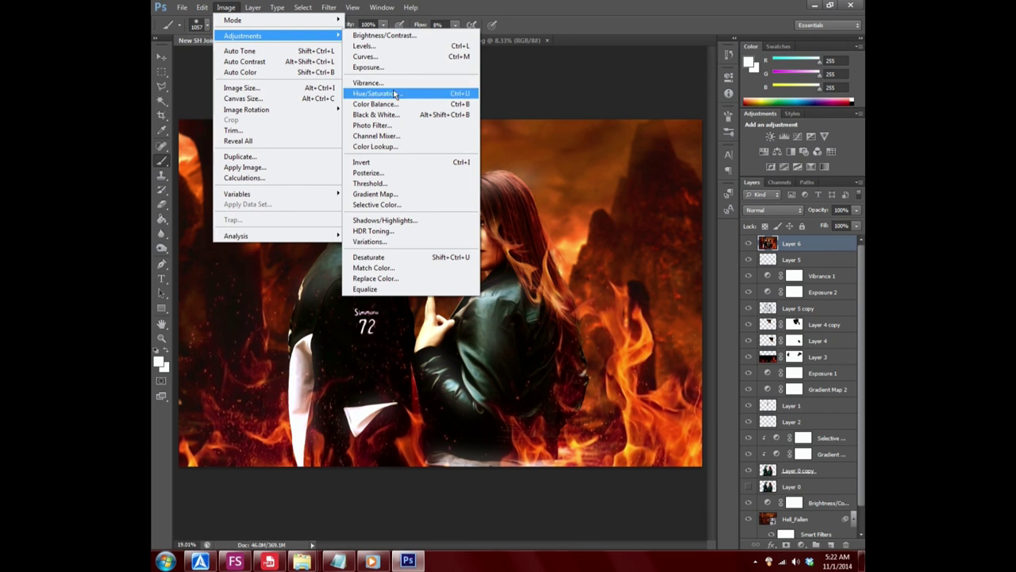
# - Open Shadows/Highlights on Layer 6 with Show More Options expanded
pyautogui.click(398, 225)
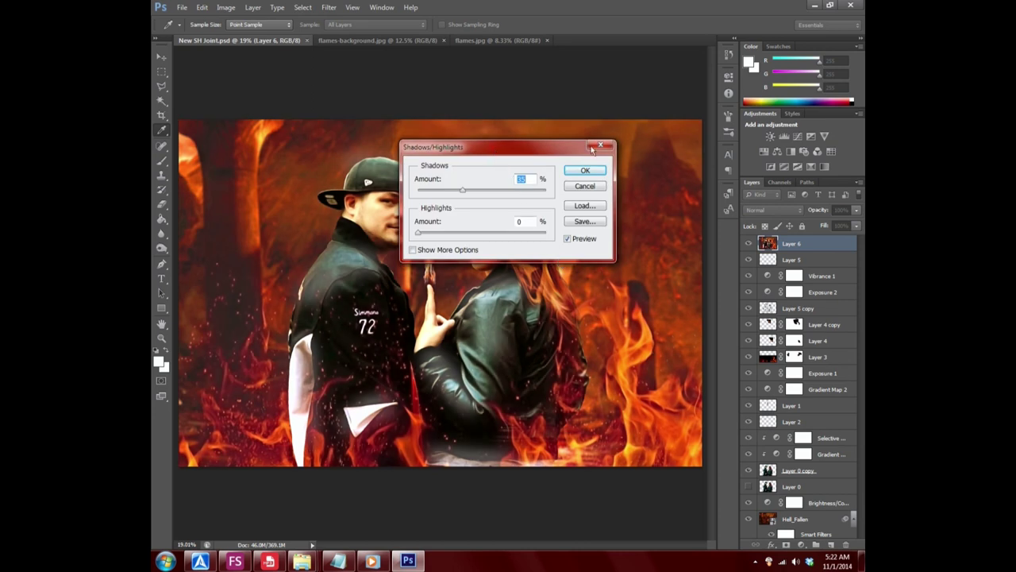
pyautogui.moveTo(591, 147); pyautogui.dragTo(709, 68)
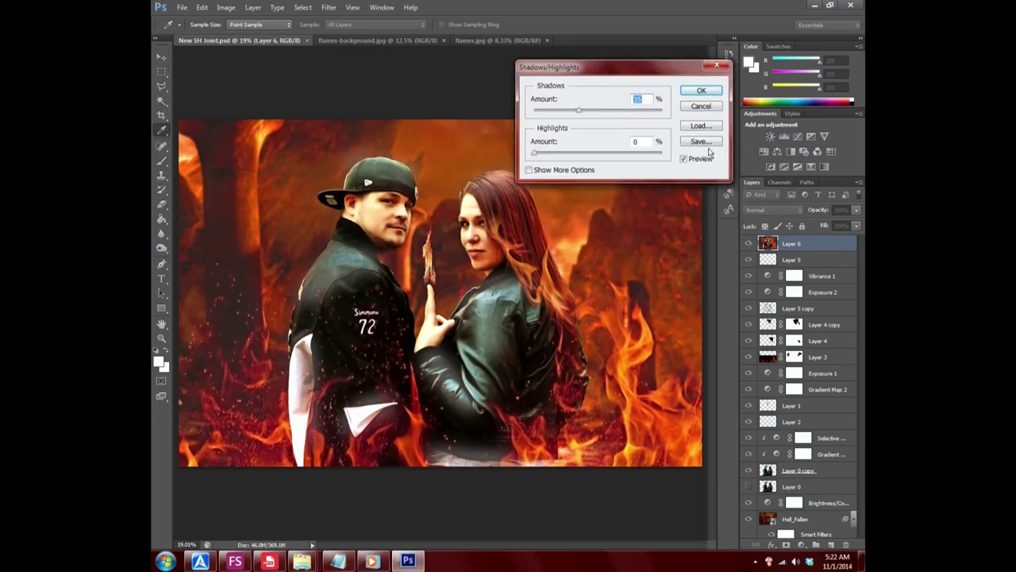
pyautogui.click(527, 170)
pyautogui.moveTo(614, 63); pyautogui.dragTo(708, 70)
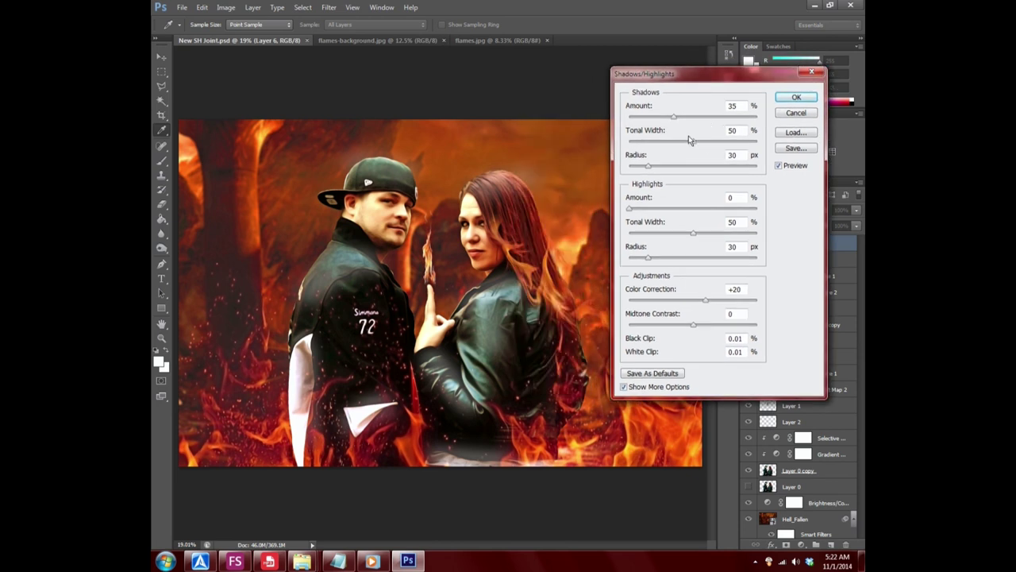
# - Set shadows and highlights amounts to 10%, adjusting tonal widths, radius and colour correction
pyautogui.moveTo(648, 166)
pyautogui.mouseDown()
pyautogui.moveTo(633, 165)
pyautogui.moveTo(746, 171)
pyautogui.moveTo(653, 166)
pyautogui.moveTo(660, 143)
pyautogui.moveTo(640, 143)
pyautogui.moveTo(712, 142)
pyautogui.moveTo(658, 118)
pyautogui.moveTo(623, 118)
pyautogui.moveTo(663, 119)
pyautogui.mouseUp()
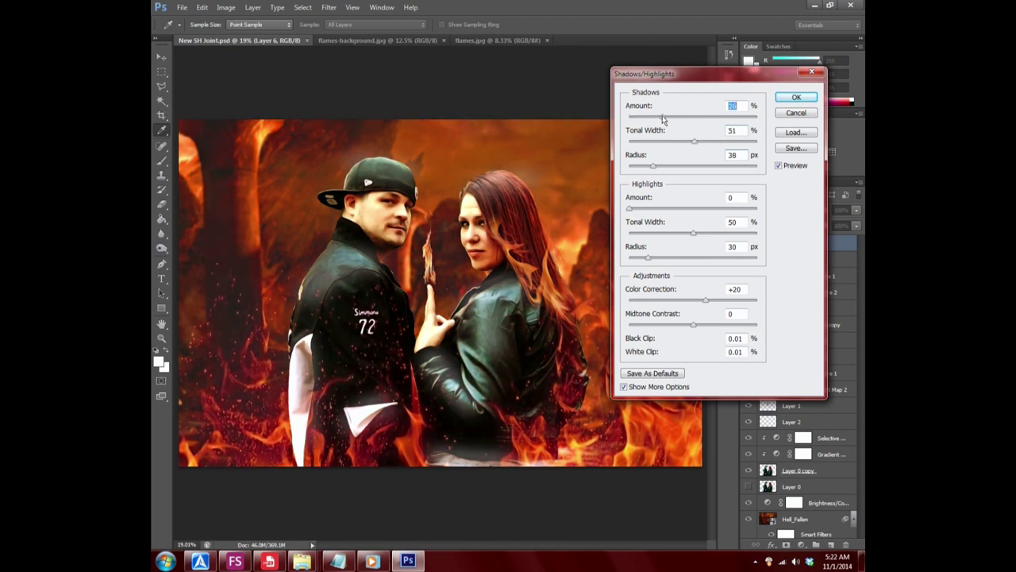
pyautogui.moveTo(630, 208)
pyautogui.mouseDown()
pyautogui.moveTo(702, 208)
pyautogui.moveTo(633, 211)
pyautogui.moveTo(652, 209)
pyautogui.mouseUp()
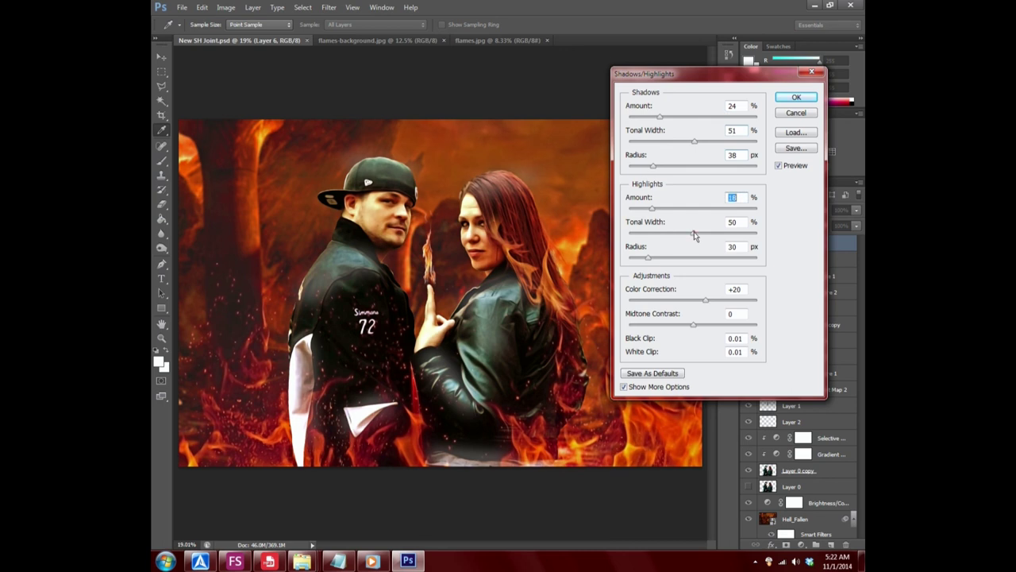
pyautogui.moveTo(694, 235)
pyautogui.mouseDown()
pyautogui.moveTo(631, 233)
pyautogui.moveTo(743, 233)
pyautogui.moveTo(662, 233)
pyautogui.mouseUp()
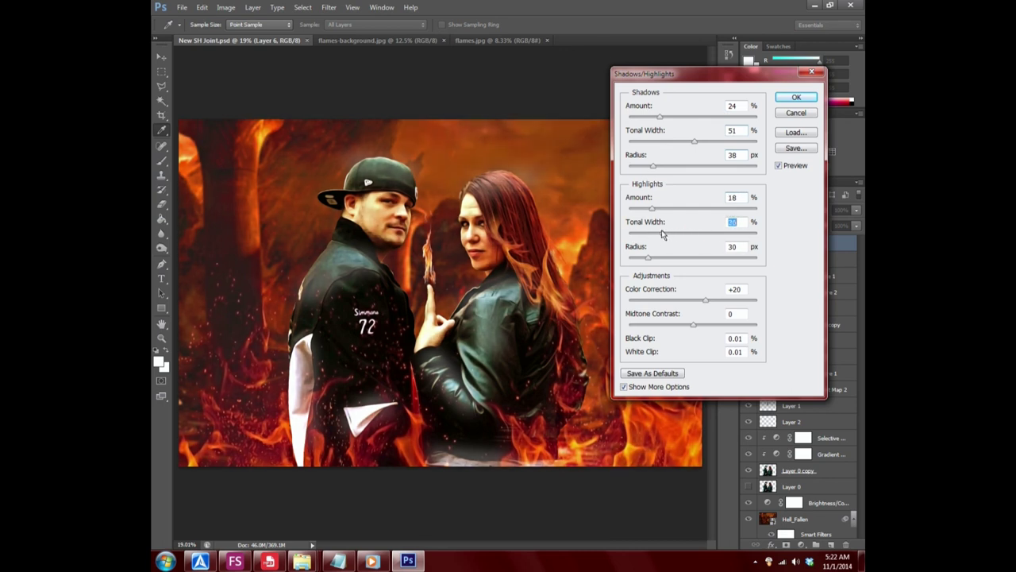
pyautogui.moveTo(693, 141)
pyautogui.mouseDown()
pyautogui.moveTo(669, 143)
pyautogui.moveTo(680, 150)
pyautogui.moveTo(657, 170)
pyautogui.moveTo(637, 167)
pyautogui.moveTo(701, 180)
pyautogui.moveTo(662, 174)
pyautogui.moveTo(666, 143)
pyautogui.moveTo(622, 112)
pyautogui.moveTo(690, 117)
pyautogui.mouseUp()
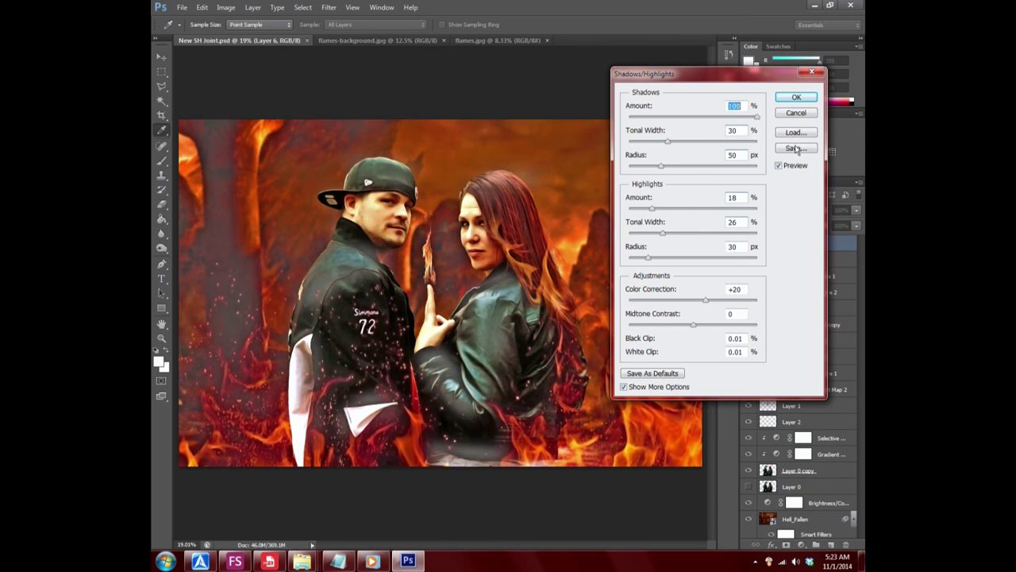
pyautogui.click(697, 118)
pyautogui.moveTo(695, 121); pyautogui.dragTo(642, 120)
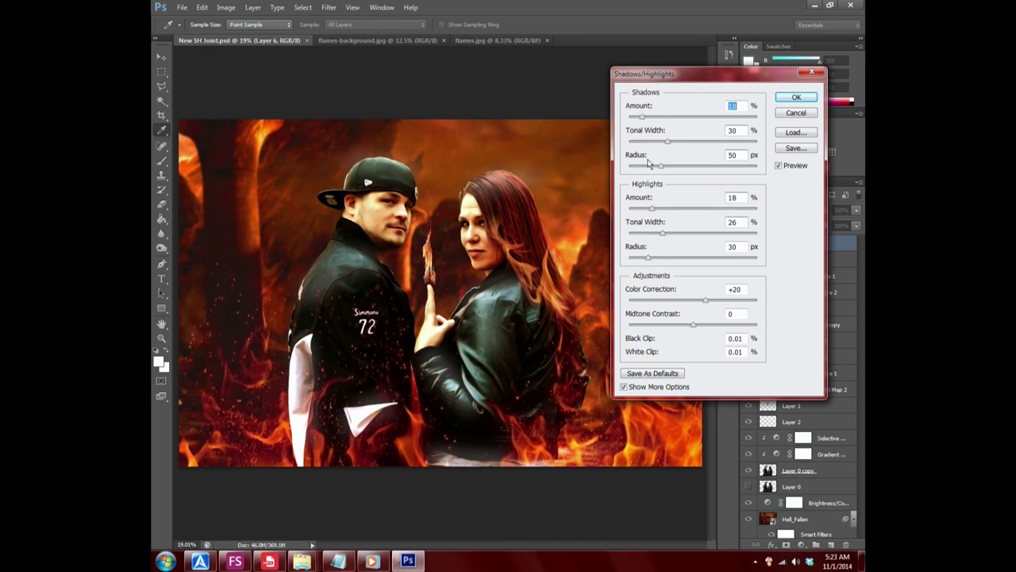
pyautogui.moveTo(653, 208)
pyautogui.mouseDown()
pyautogui.moveTo(631, 208)
pyautogui.moveTo(683, 212)
pyautogui.moveTo(642, 210)
pyautogui.moveTo(647, 239)
pyautogui.moveTo(692, 239)
pyautogui.moveTo(805, 273)
pyautogui.moveTo(661, 257)
pyautogui.mouseUp()
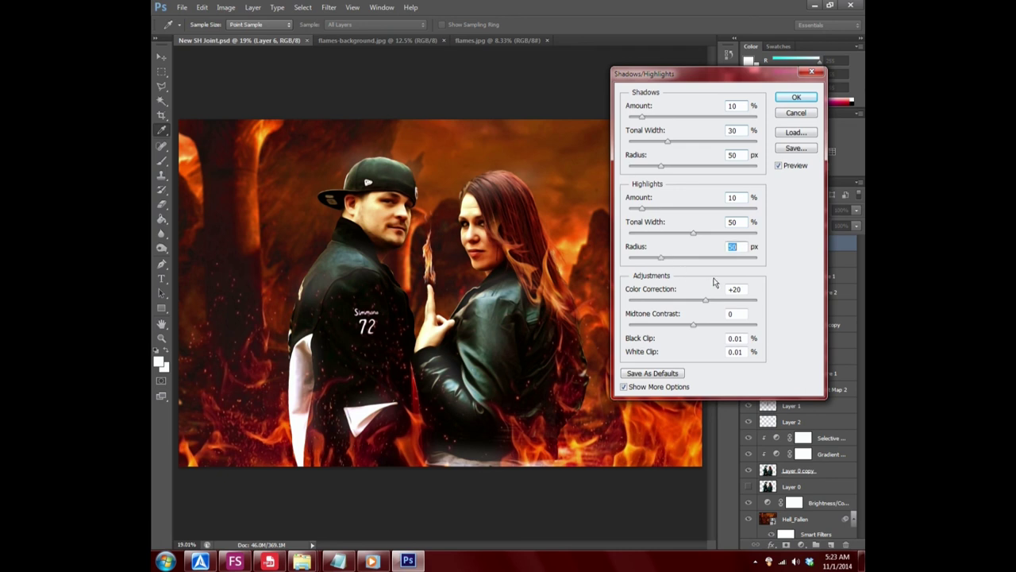
pyautogui.moveTo(710, 306)
pyautogui.mouseDown()
pyautogui.moveTo(805, 307)
pyautogui.moveTo(661, 295)
pyautogui.moveTo(712, 298)
pyautogui.moveTo(692, 297)
pyautogui.mouseUp()
# - Apply the Shadows/Highlights correction to Layer 6 and toggle its visibility to compare before and after
pyautogui.click(796, 96)
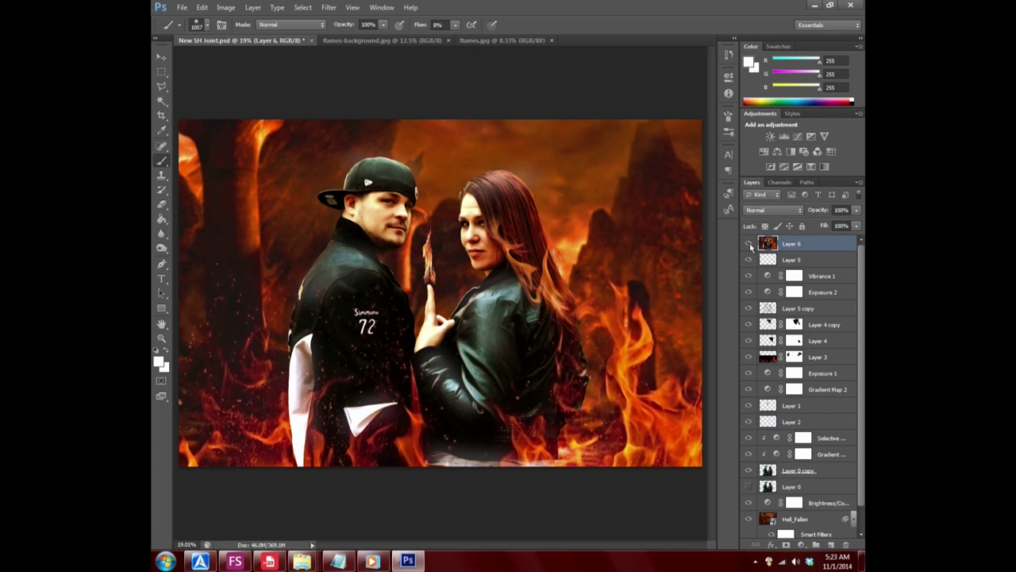
pyautogui.click(749, 243)
pyautogui.click(749, 243)
pyautogui.click(749, 244)
pyautogui.click(748, 243)
pyautogui.click(749, 243)
pyautogui.click(748, 244)
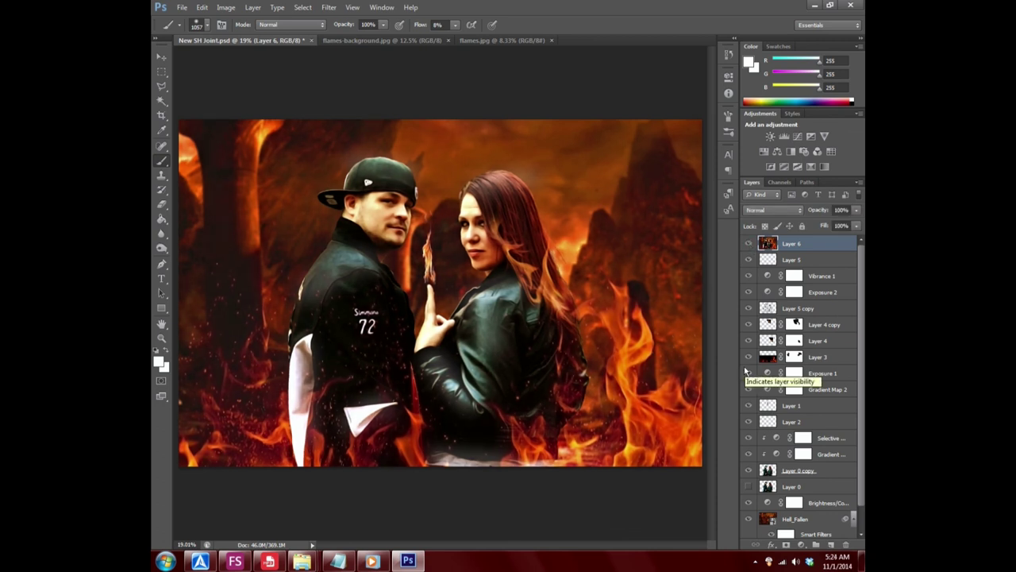
# - Try a Levels adjustment layer on shadows, midtones and whites, then delete it
pyautogui.click(803, 546)
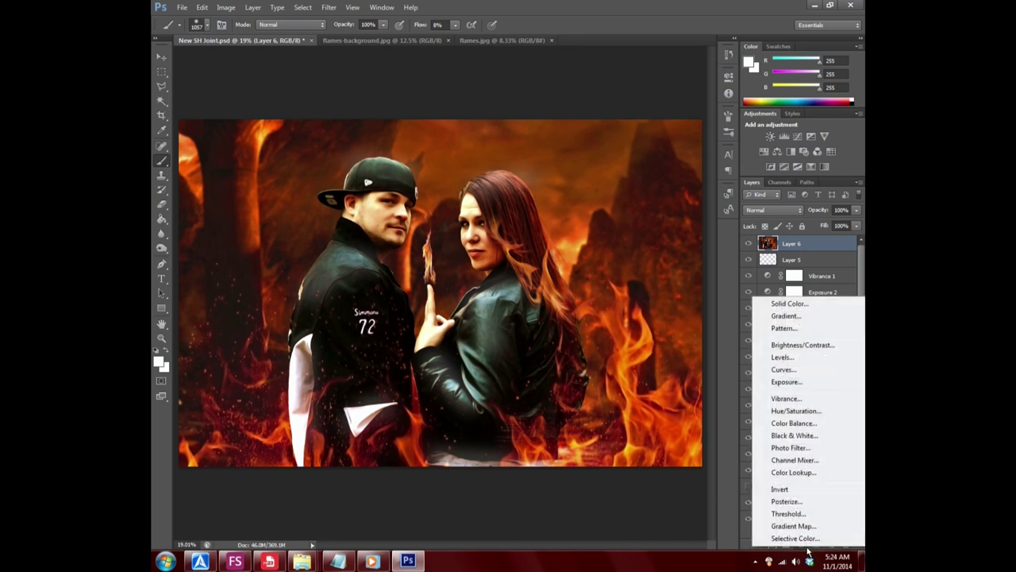
pyautogui.click(784, 358)
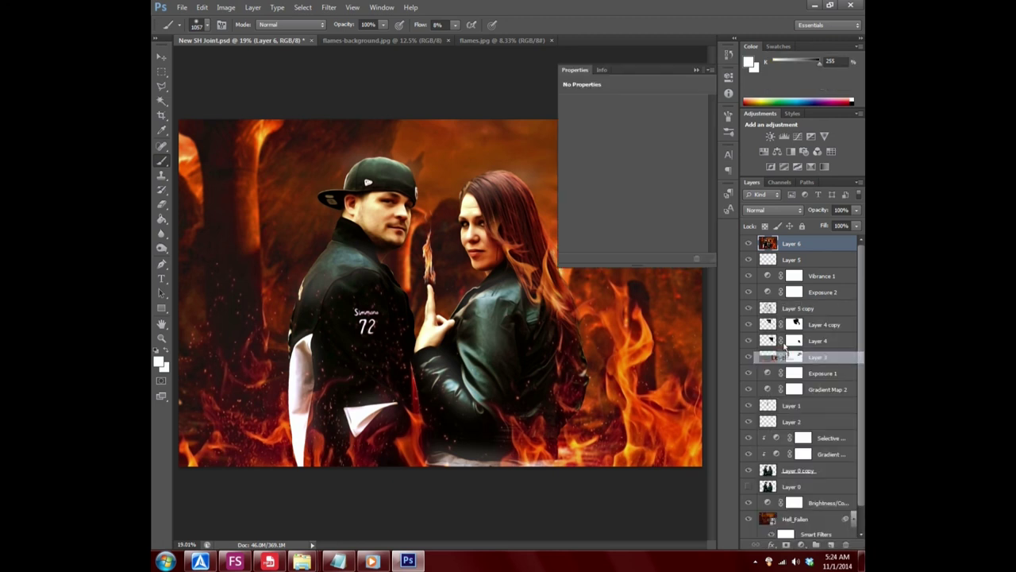
pyautogui.moveTo(582, 189); pyautogui.dragTo(564, 186)
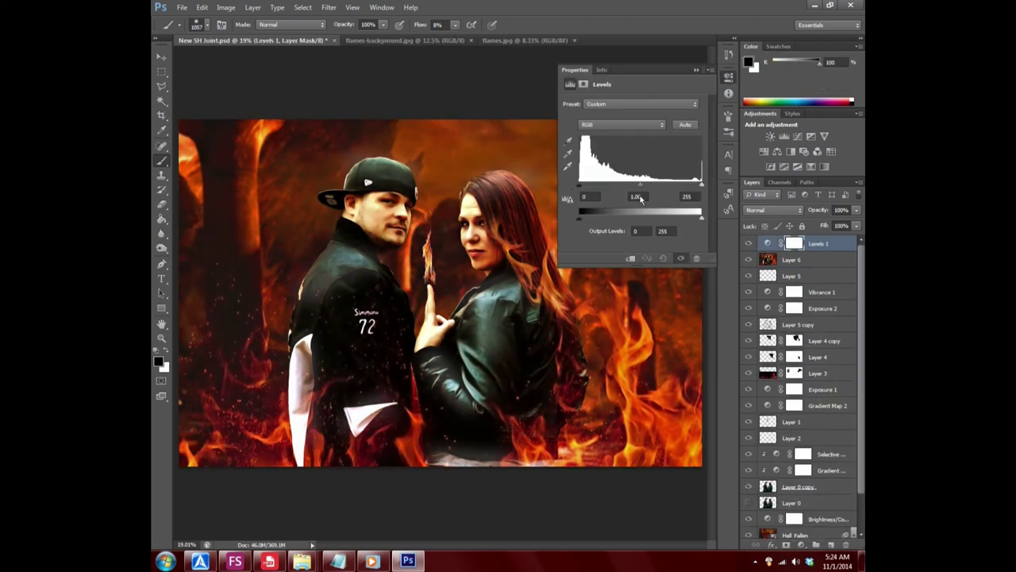
pyautogui.moveTo(638, 188); pyautogui.dragTo(644, 192)
pyautogui.moveTo(701, 184); pyautogui.dragTo(702, 185)
pyautogui.click(697, 70)
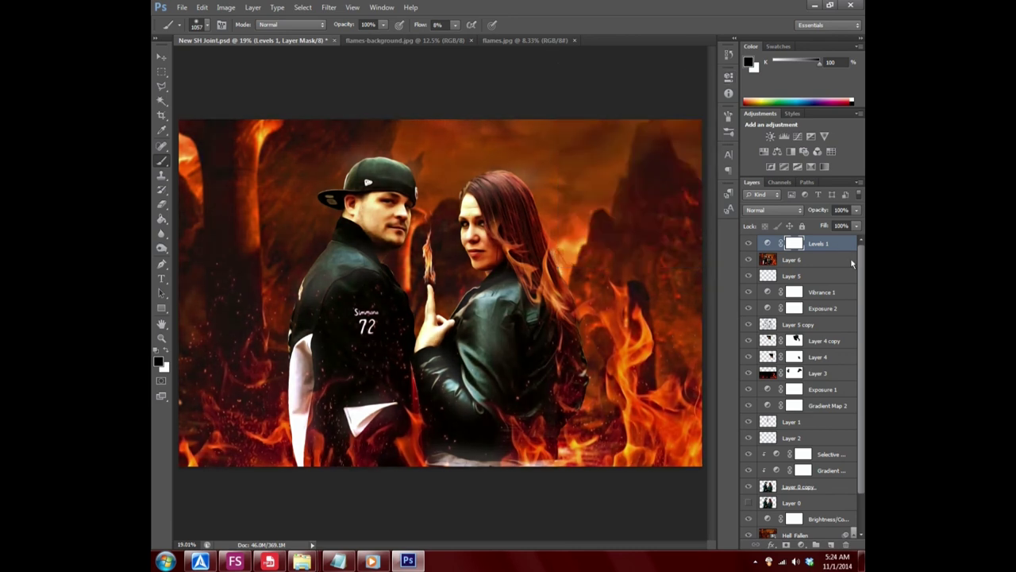
pyautogui.press('Delete')
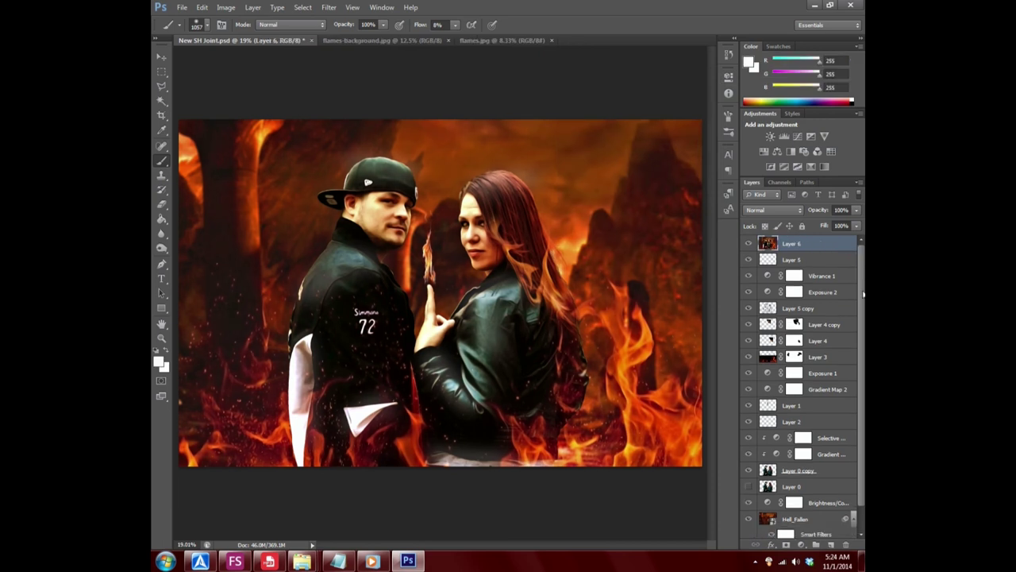
# - Save the document as New SH Joint.psd
pyautogui.click(161, 57)
pyautogui.click(181, 7)
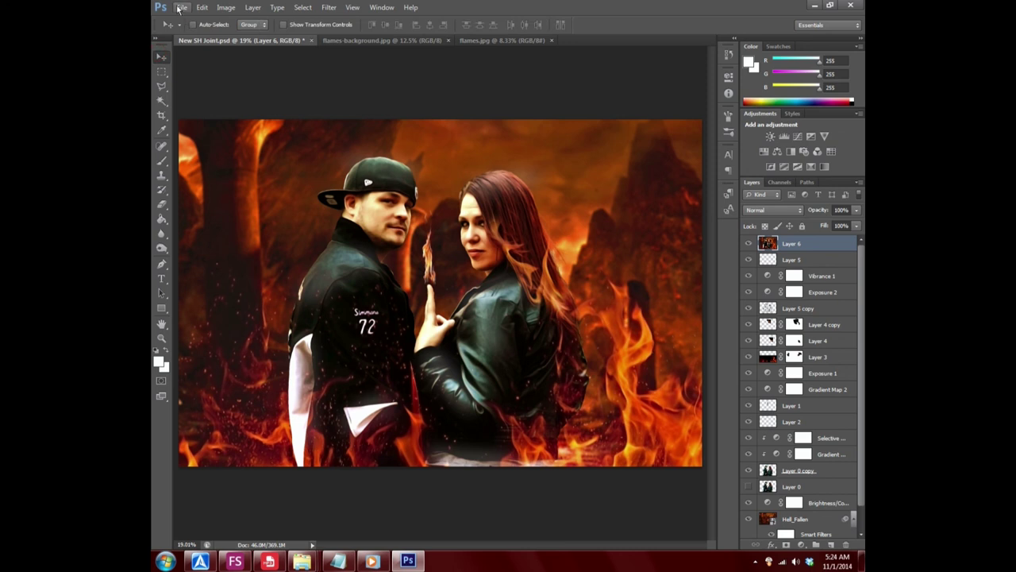
pyautogui.click(204, 131)
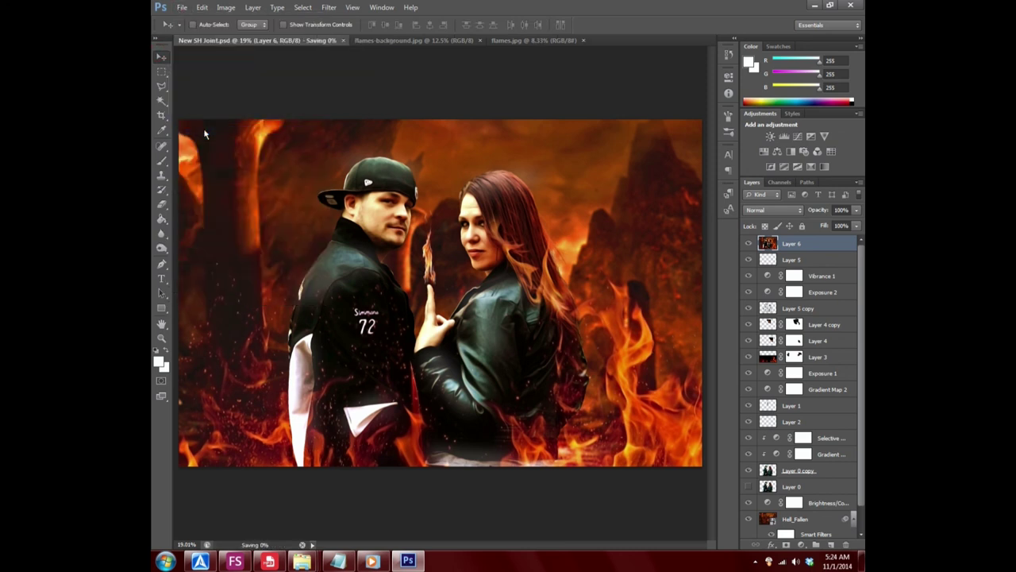
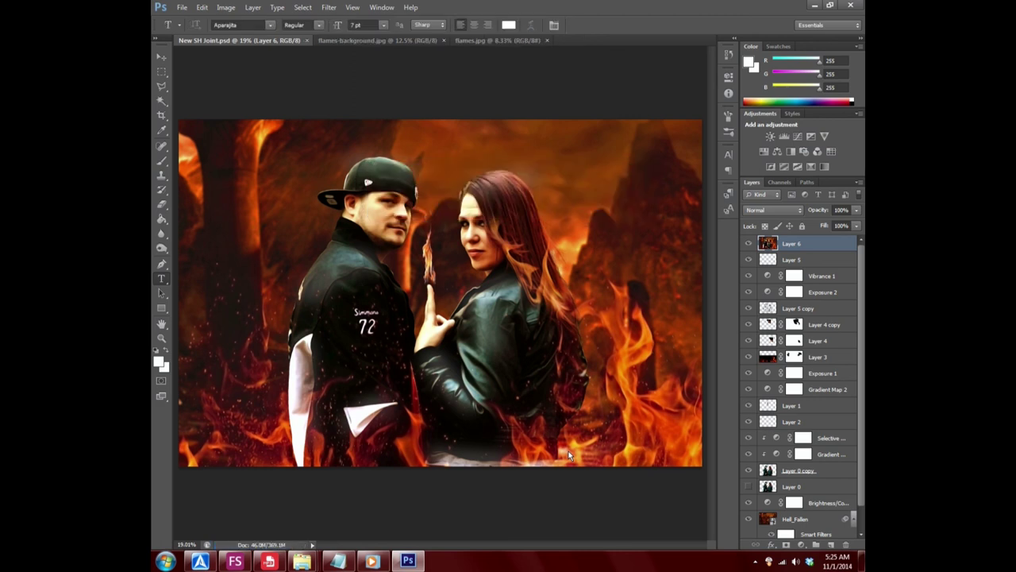
# - Add a small white signature type layer near the bottom-right of the canvas
pyautogui.click(559, 453)
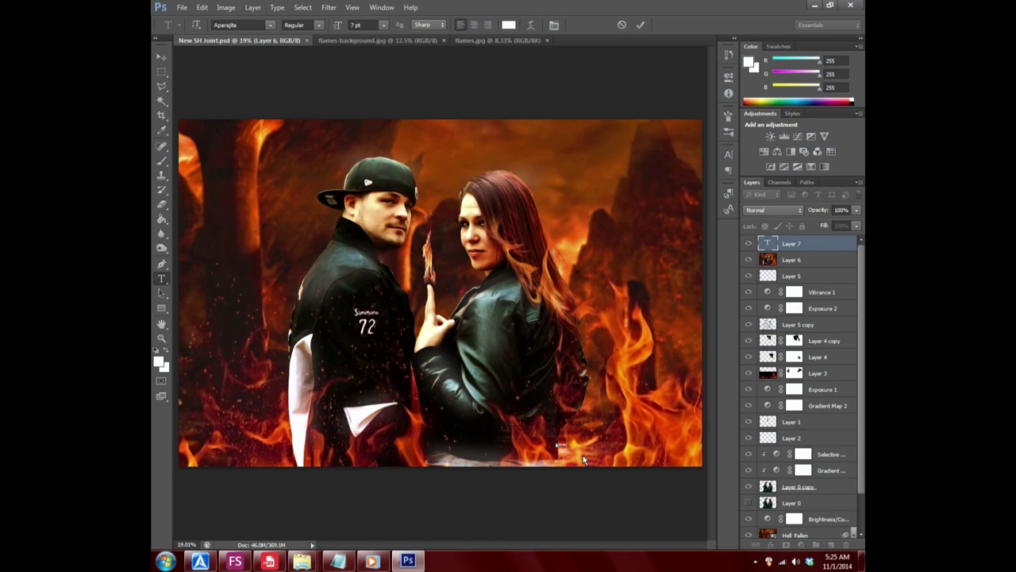
pyautogui.click(162, 56)
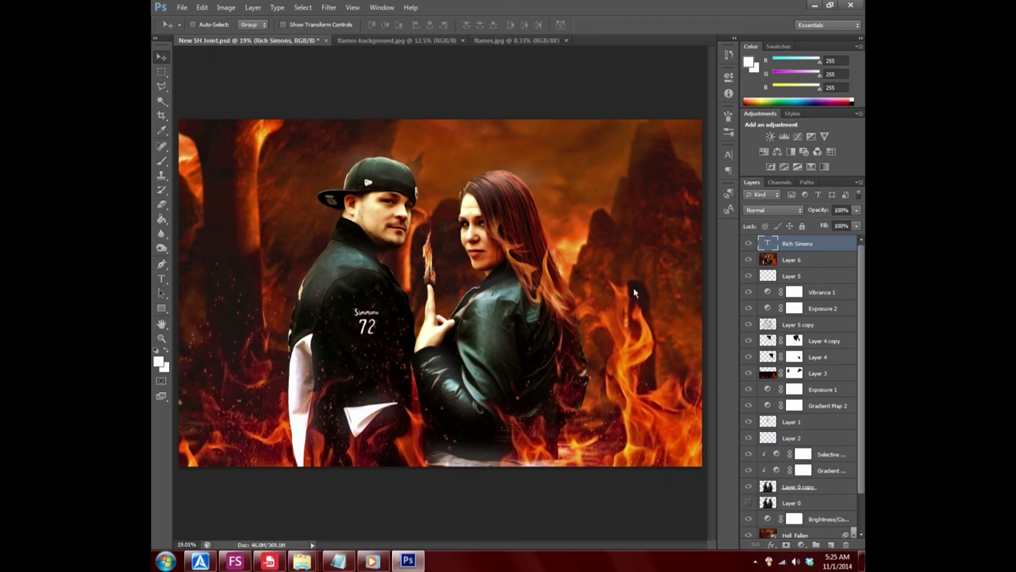
# - Enlarge the signature text to 72 pt
pyautogui.press('t')
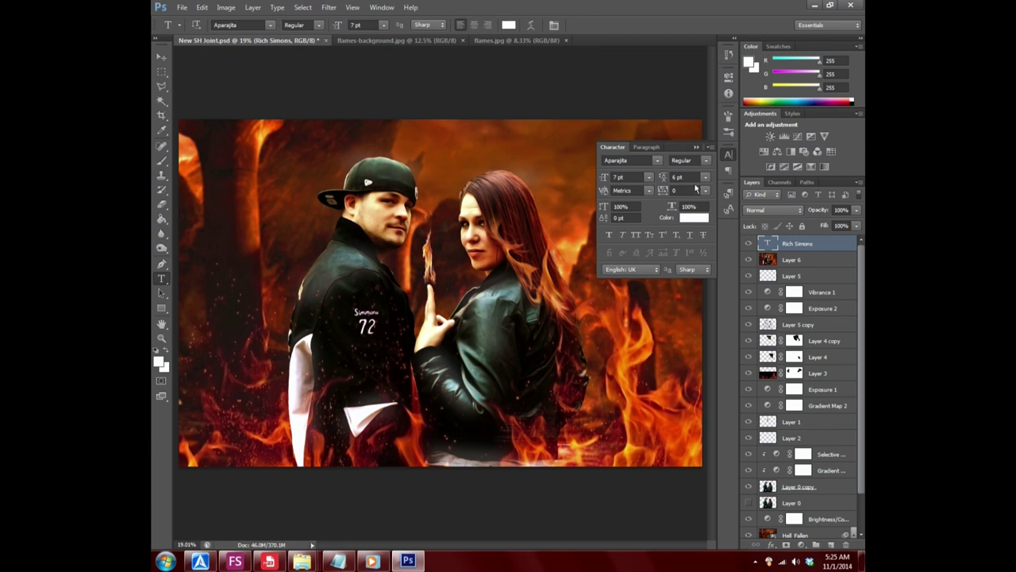
pyautogui.click(649, 179)
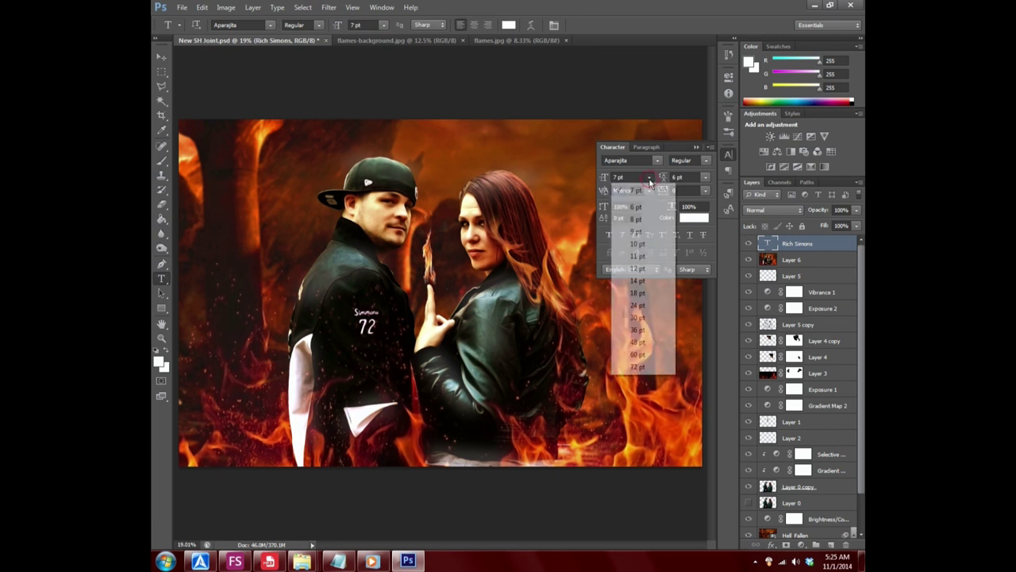
pyautogui.click(644, 367)
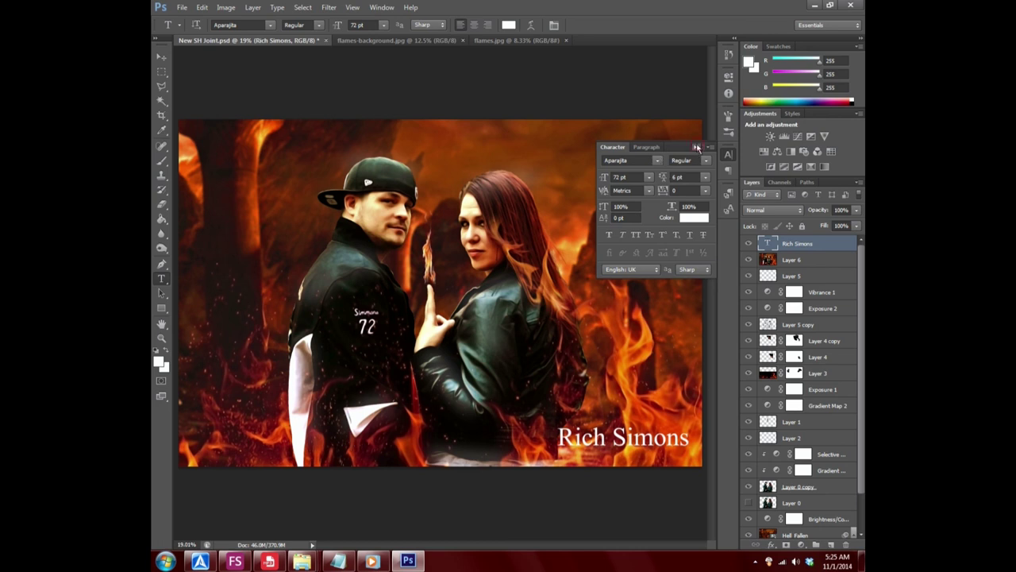
pyautogui.click(696, 147)
# - Add the missing 'm' to the surname and shift the signature slightly left and down
pyautogui.click(654, 445)
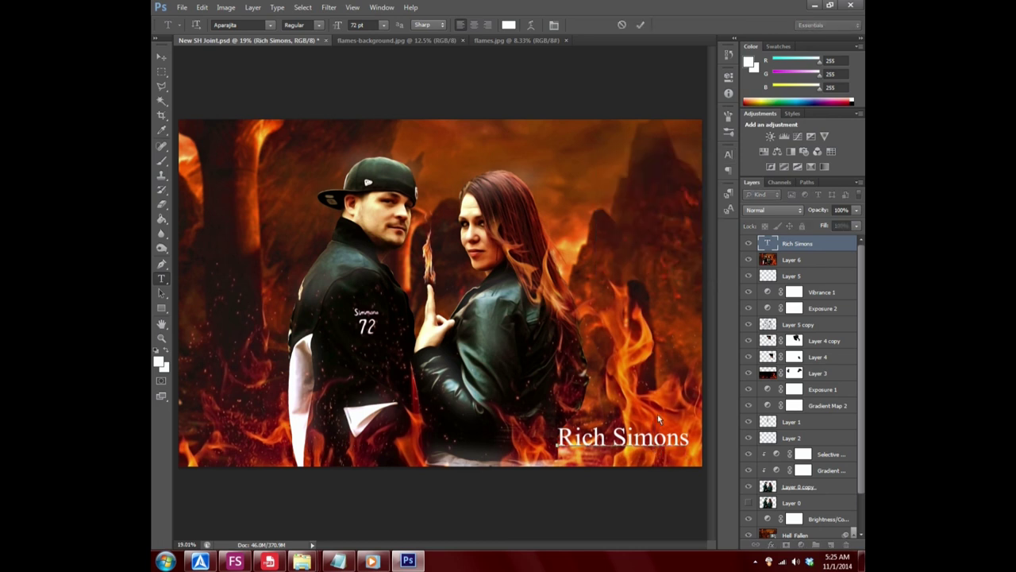
pyautogui.write('m')
pyautogui.click(161, 57)
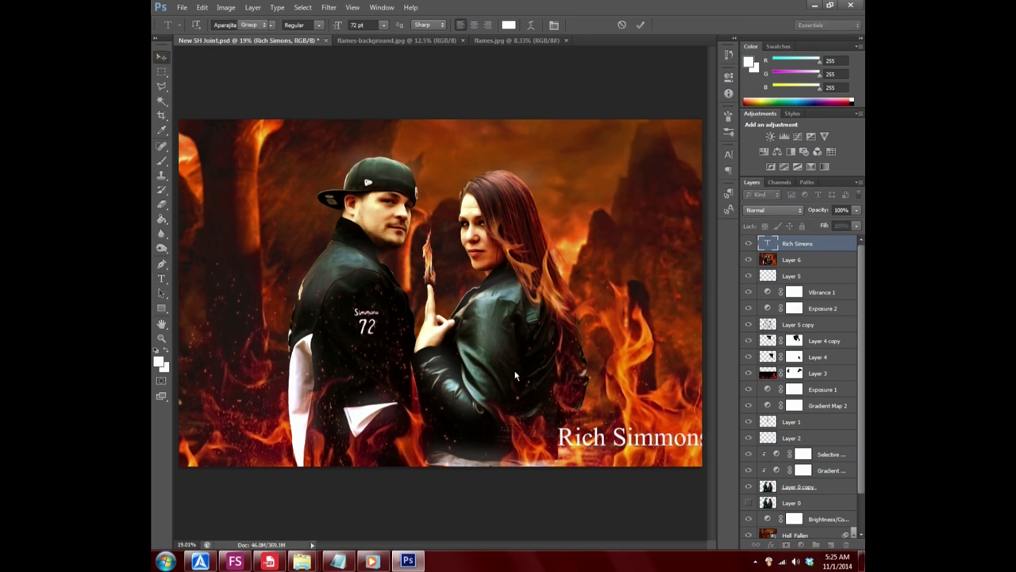
pyautogui.moveTo(647, 443); pyautogui.dragTo(629, 458)
# - Try the Architects Daughter font, then the (elfont BLOCK) font at the top of the list
pyautogui.click(729, 208)
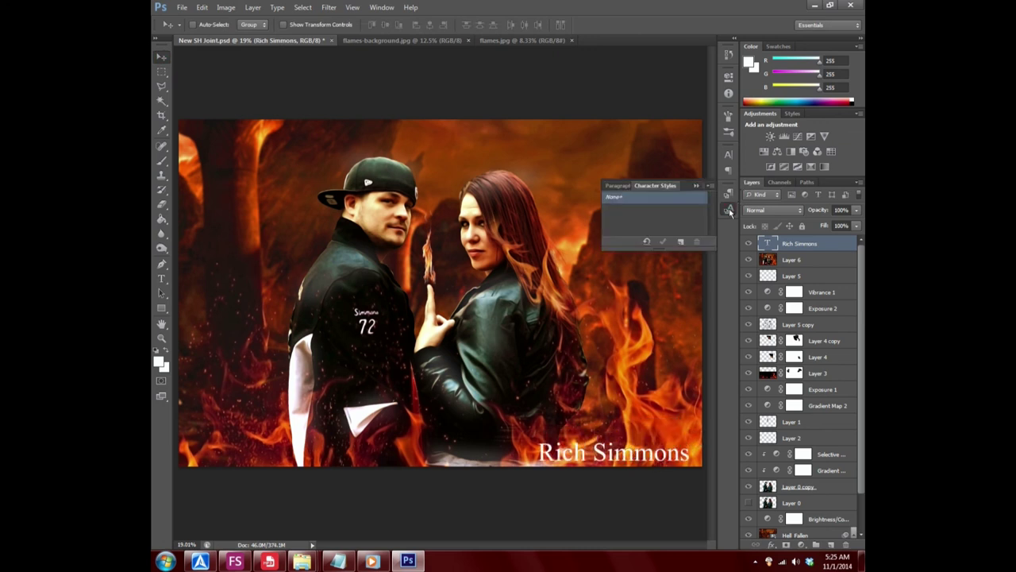
pyautogui.click(728, 209)
pyautogui.click(729, 154)
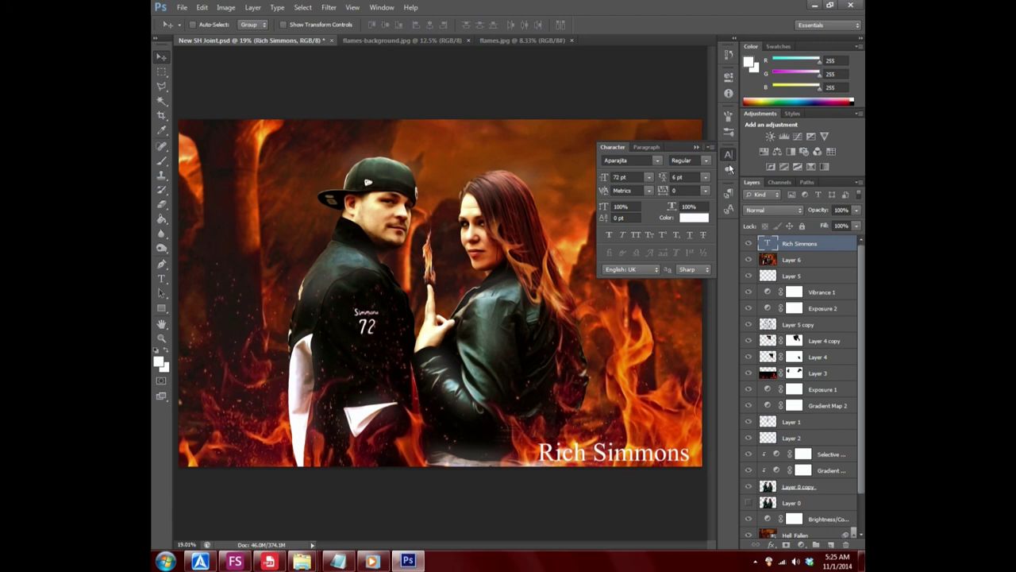
pyautogui.click(658, 160)
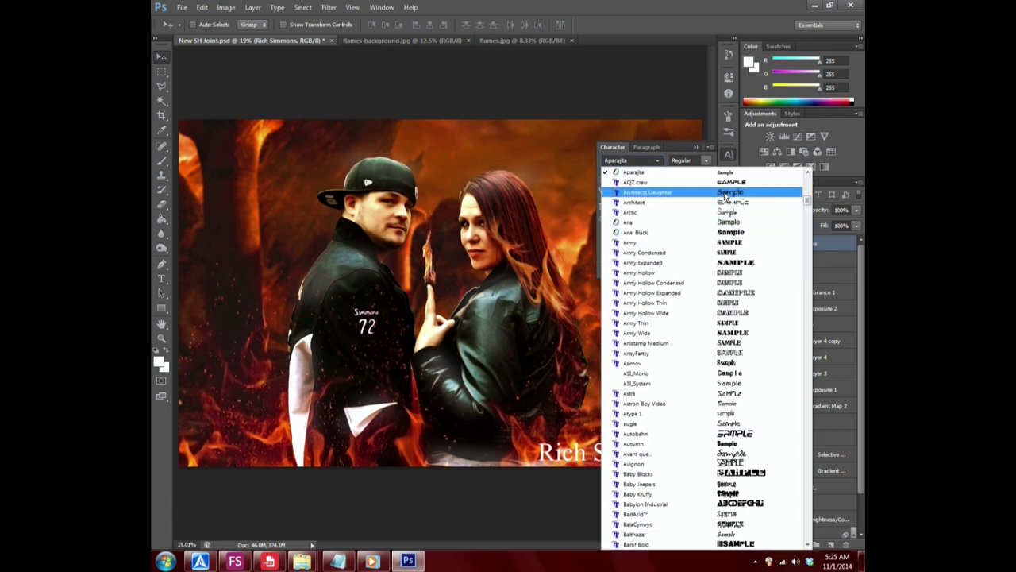
pyautogui.click(707, 192)
pyautogui.click(657, 160)
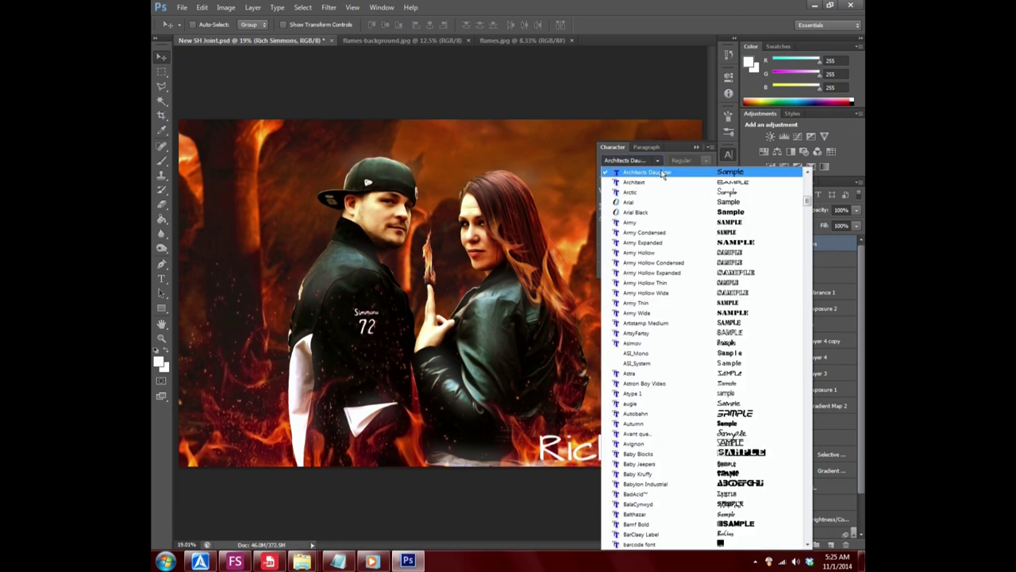
pyautogui.click(807, 173)
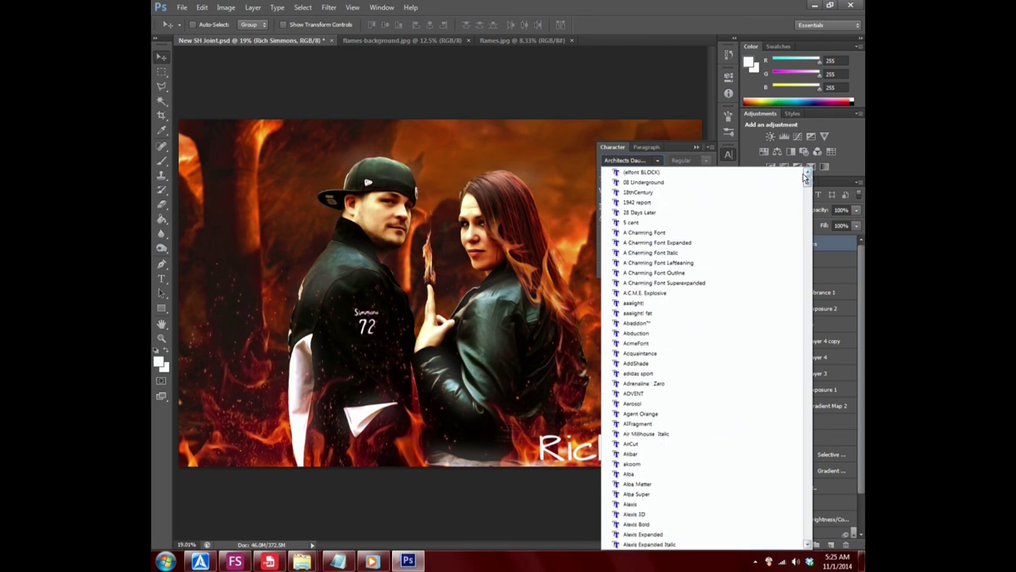
pyautogui.click(649, 171)
# - Step through fonts like 1942 report, Abduction and AirCut, settling on An Unfortunate Event
pyautogui.press('Down')
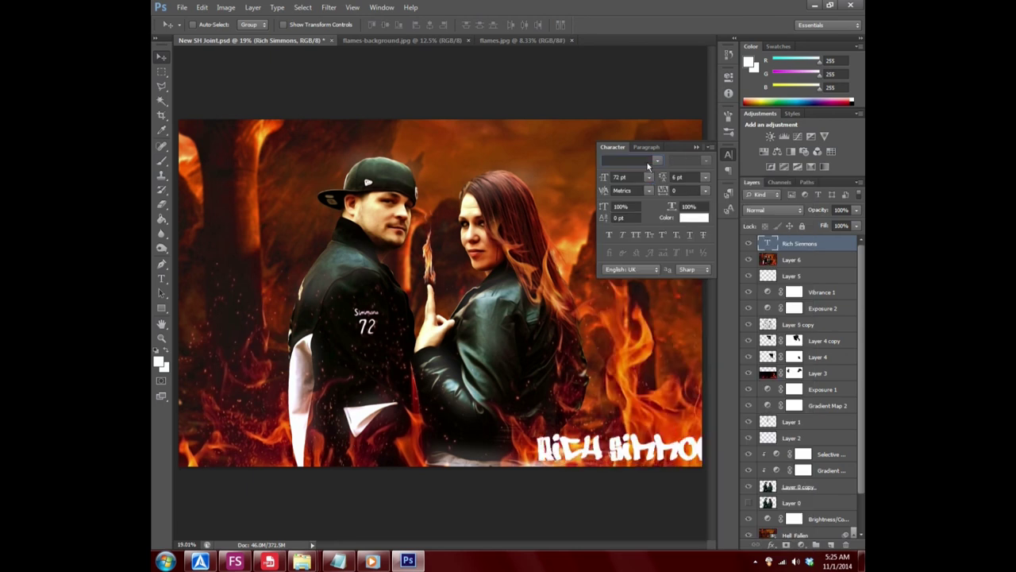
pyautogui.press('Down')
pyautogui.press('Down')
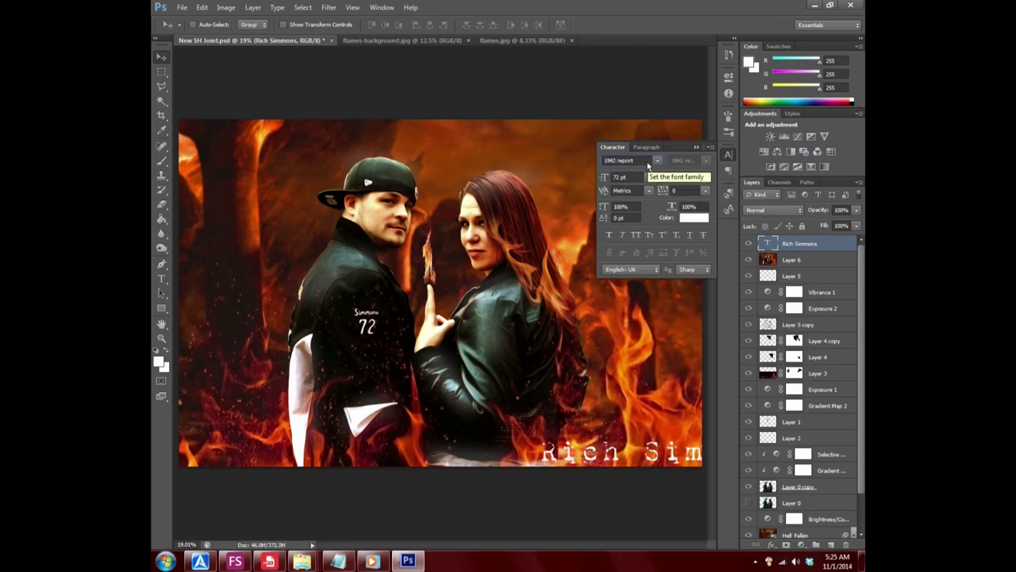
pyautogui.press('Down')
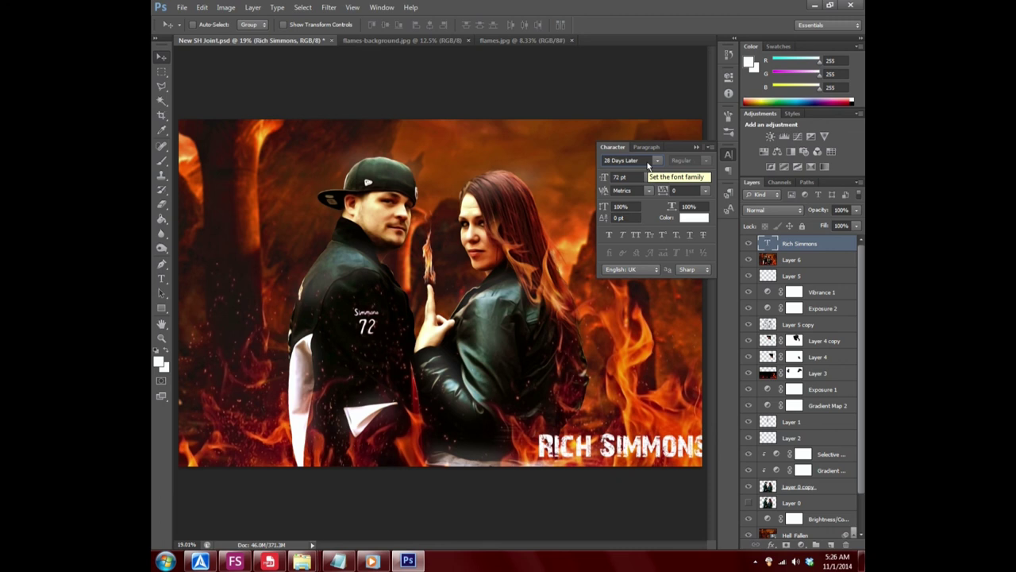
pyautogui.press('Down')
pyautogui.press('Down')
pyautogui.press('Down')
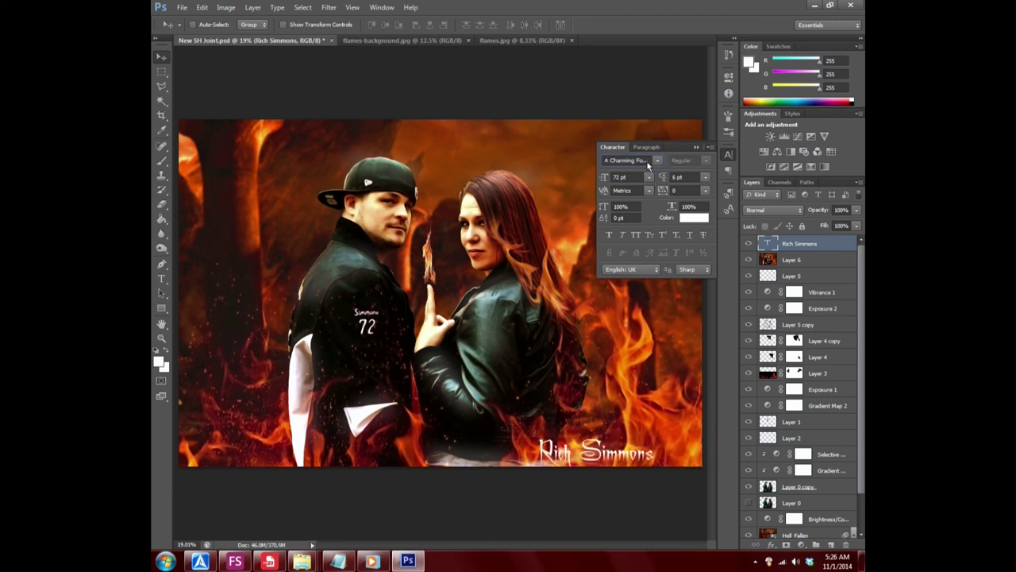
pyautogui.press('Down')
pyautogui.press('Down')
pyautogui.press('Down')
pyautogui.press('Down')
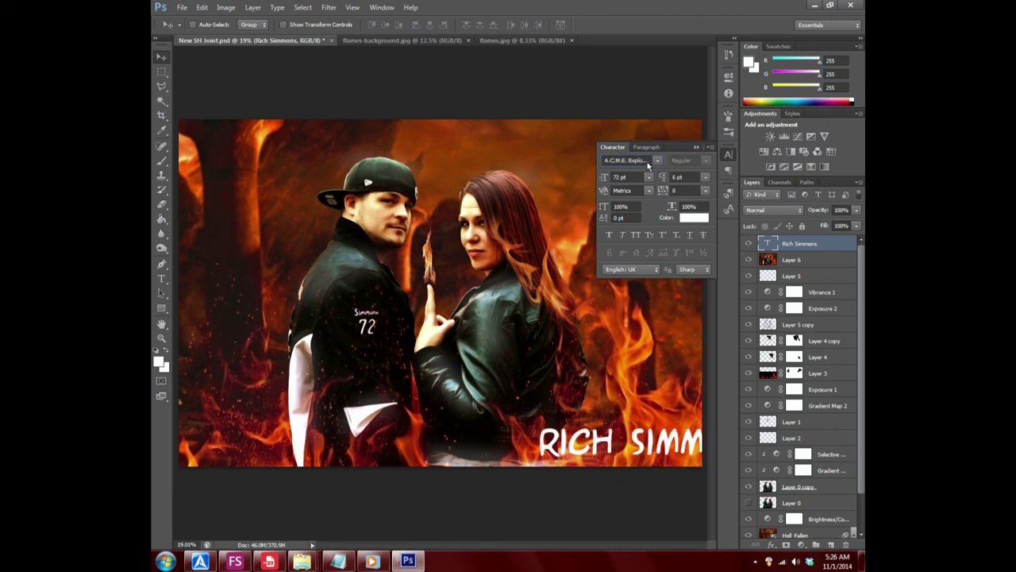
pyautogui.press('Down')
pyautogui.press('Down')
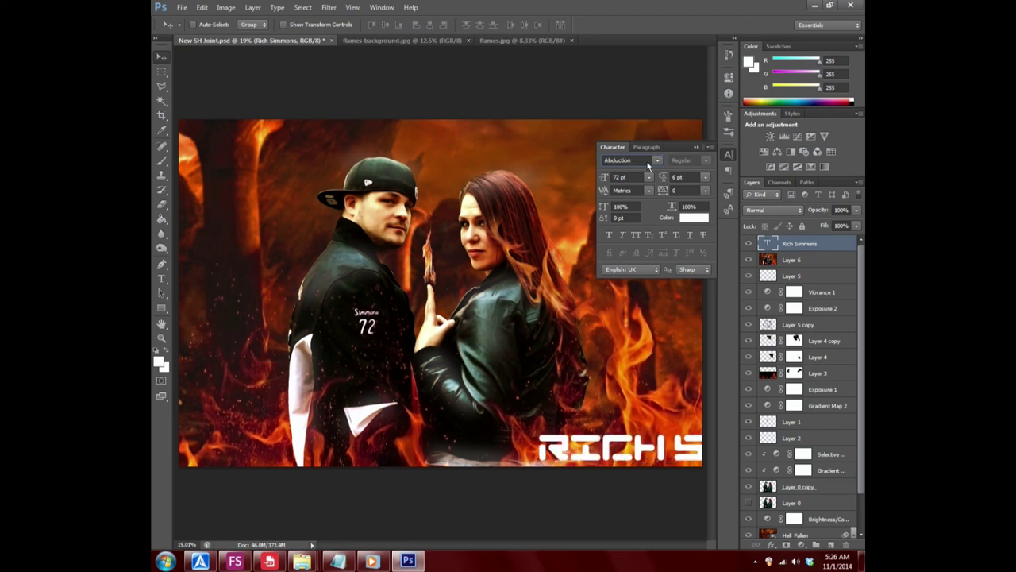
pyautogui.press('Down')
pyautogui.press('Down')
pyautogui.press('Down')
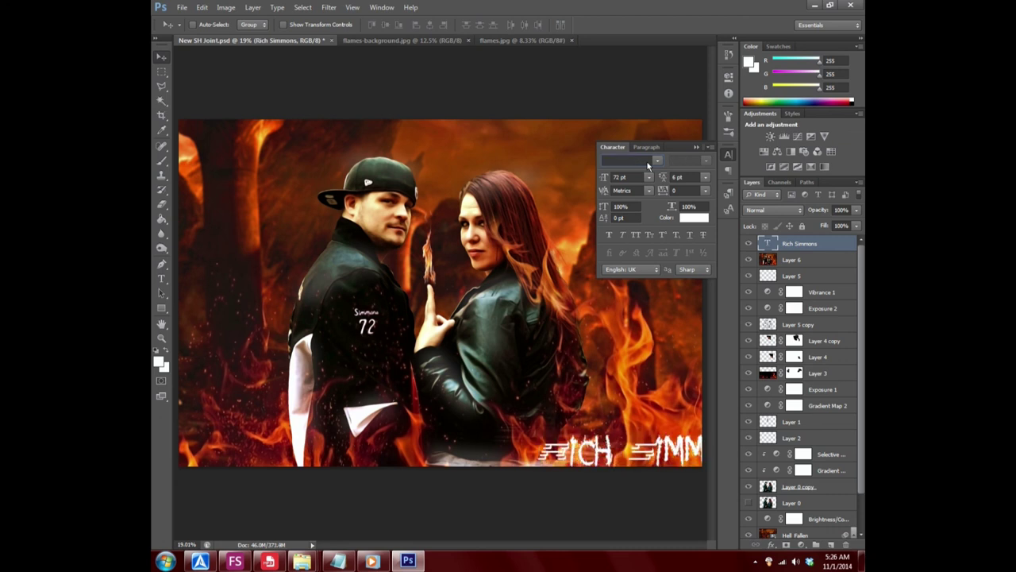
pyautogui.press('Down')
pyautogui.press('Down')
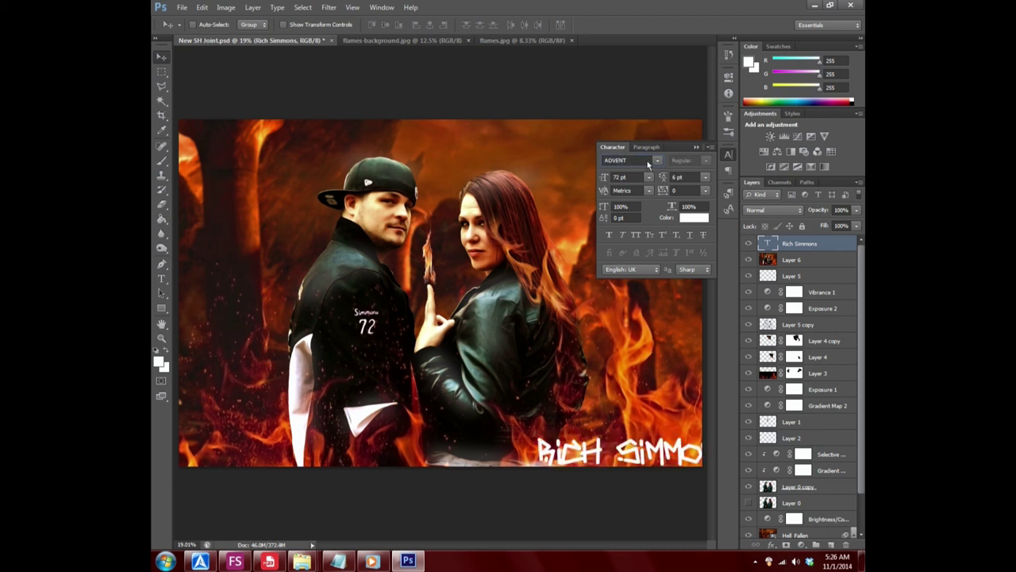
pyautogui.press('Down')
pyautogui.press('Down')
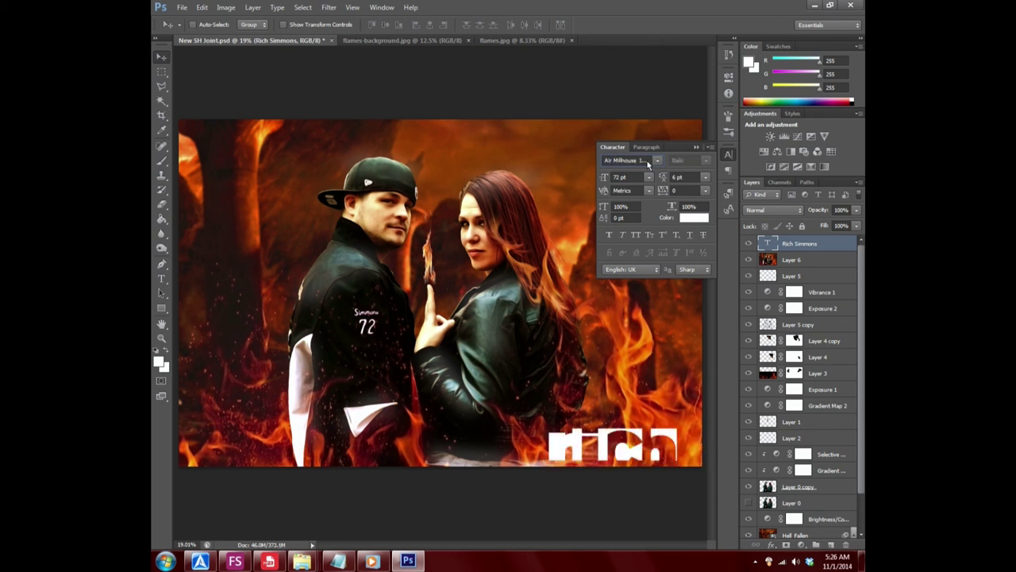
pyautogui.press('Down')
pyautogui.press('Down')
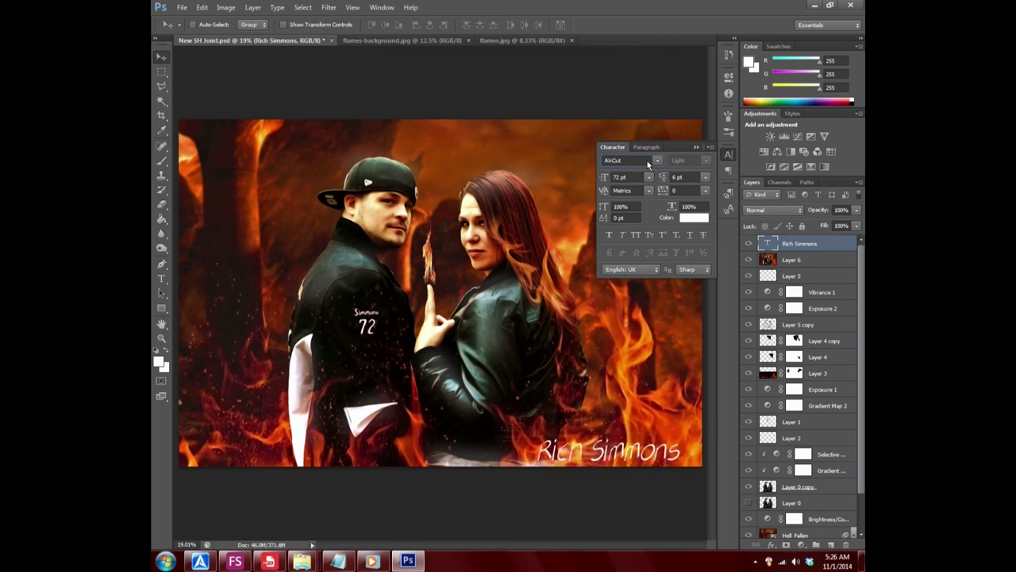
pyautogui.press('Down')
pyautogui.press('Down')
pyautogui.press('Down')
pyautogui.press('Down')
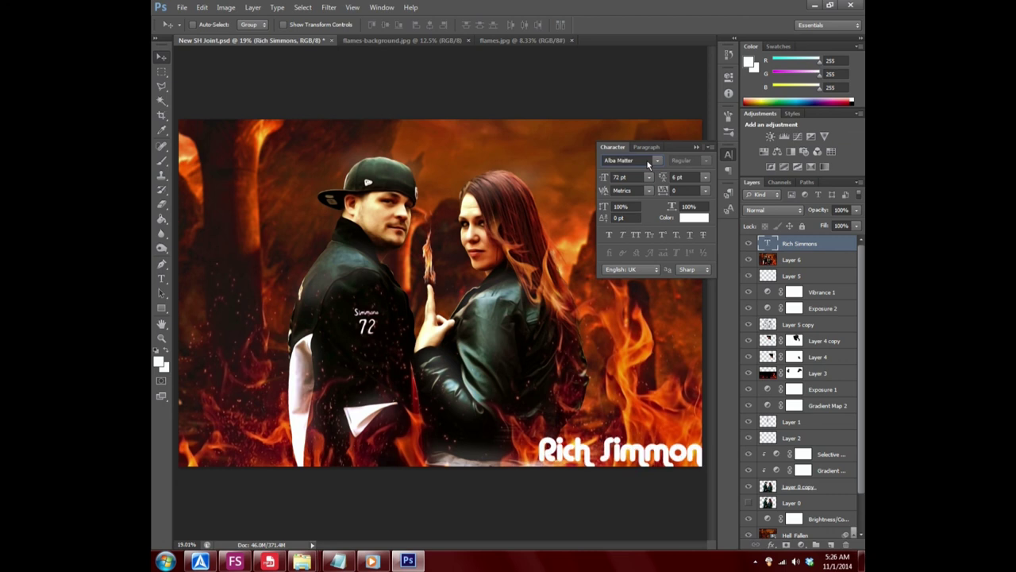
pyautogui.press('Down')
pyautogui.press('Down')
pyautogui.press('Down')
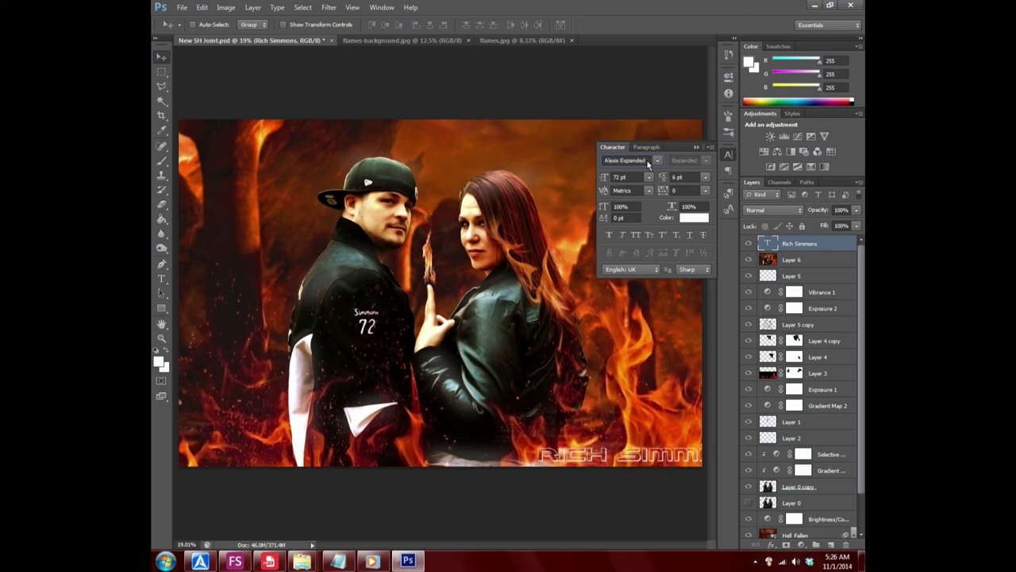
pyautogui.press('Down')
pyautogui.press('Down')
pyautogui.press('Down')
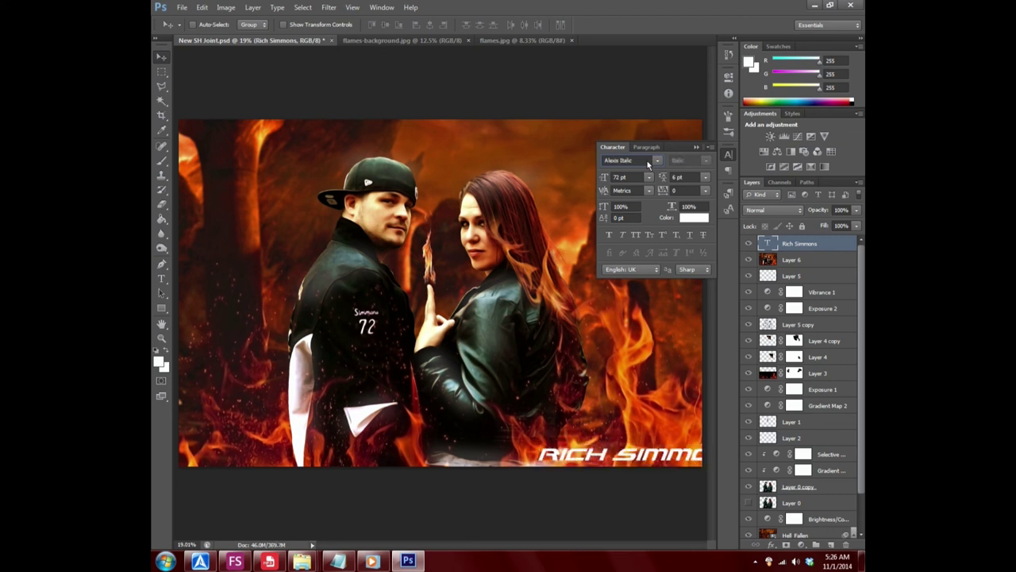
pyautogui.press('Down')
pyautogui.press('Down')
pyautogui.press('Down')
pyautogui.press('Down')
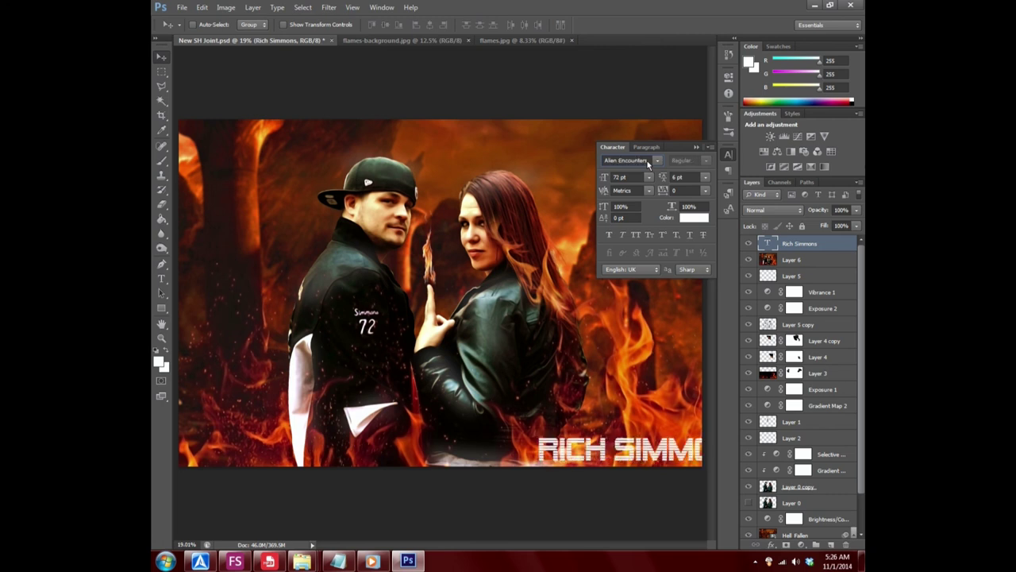
pyautogui.press('Down')
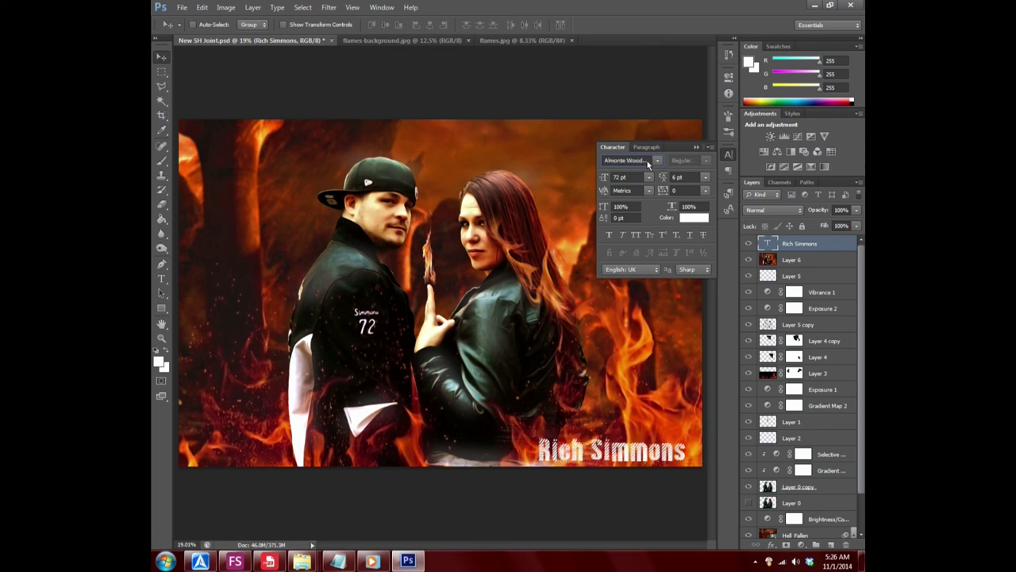
pyautogui.press('Down')
pyautogui.press('Down')
pyautogui.press('Down')
pyautogui.press('Down')
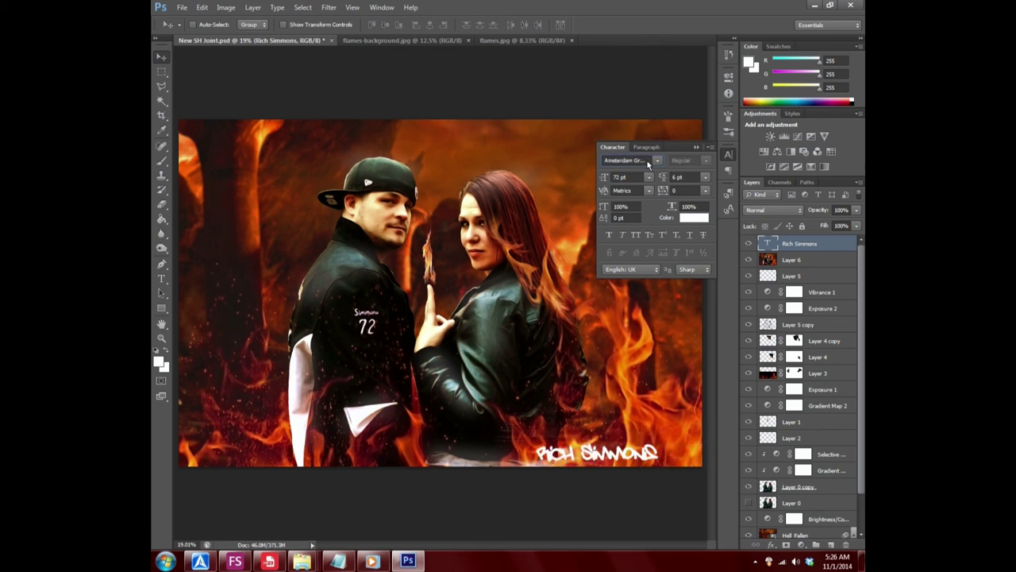
pyautogui.press('Down')
pyautogui.press('Down')
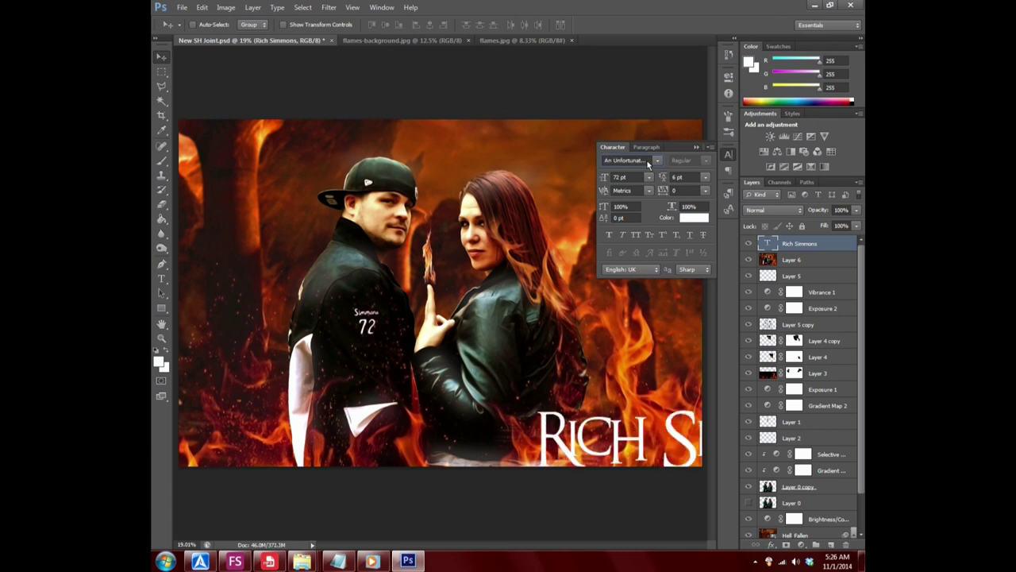
pyautogui.press('Down')
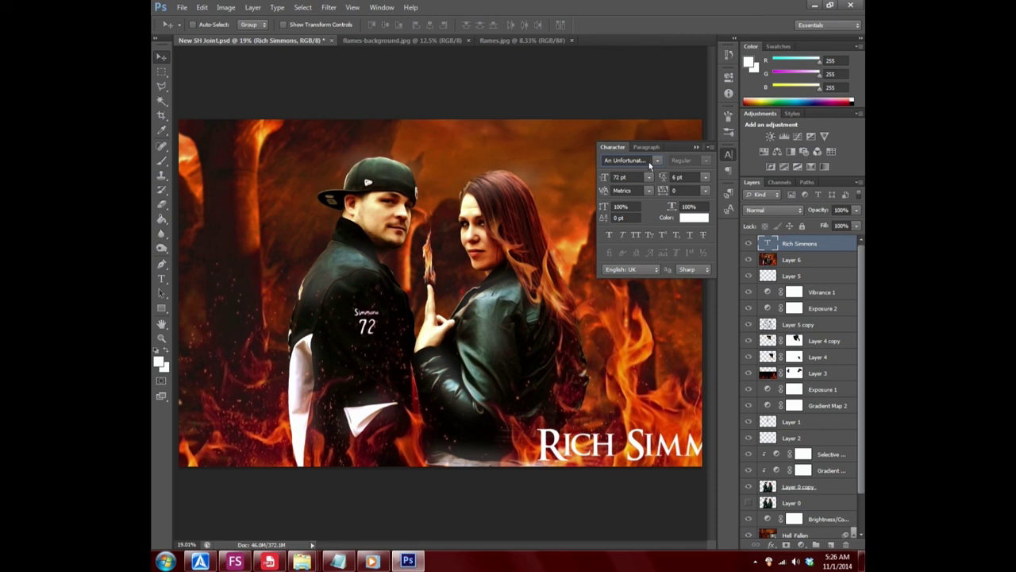
# - Move the signature left so the full name fits, resize it to 18 pt, and place it bottom-right
pyautogui.click(700, 146)
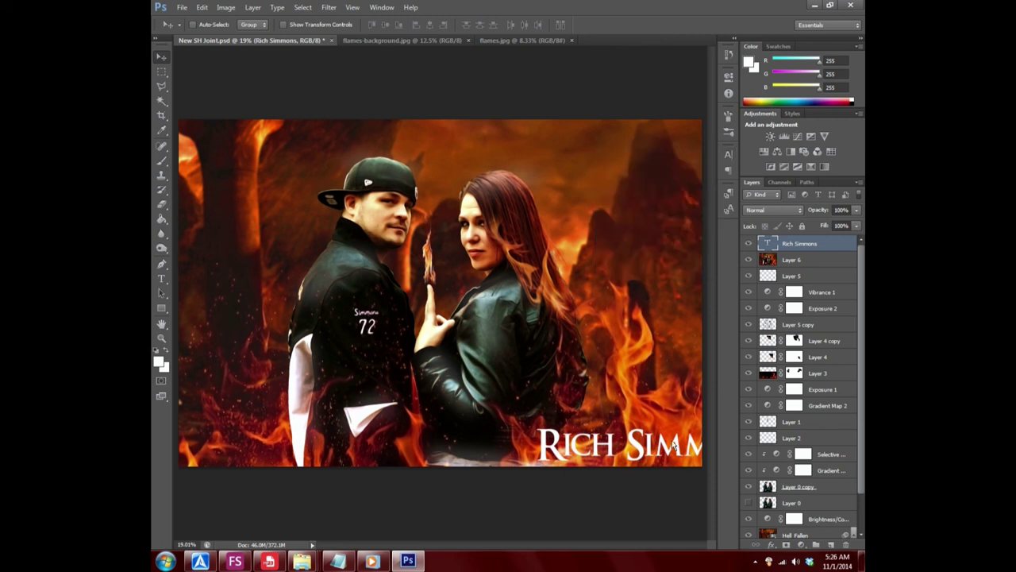
pyautogui.moveTo(673, 446); pyautogui.dragTo(598, 445)
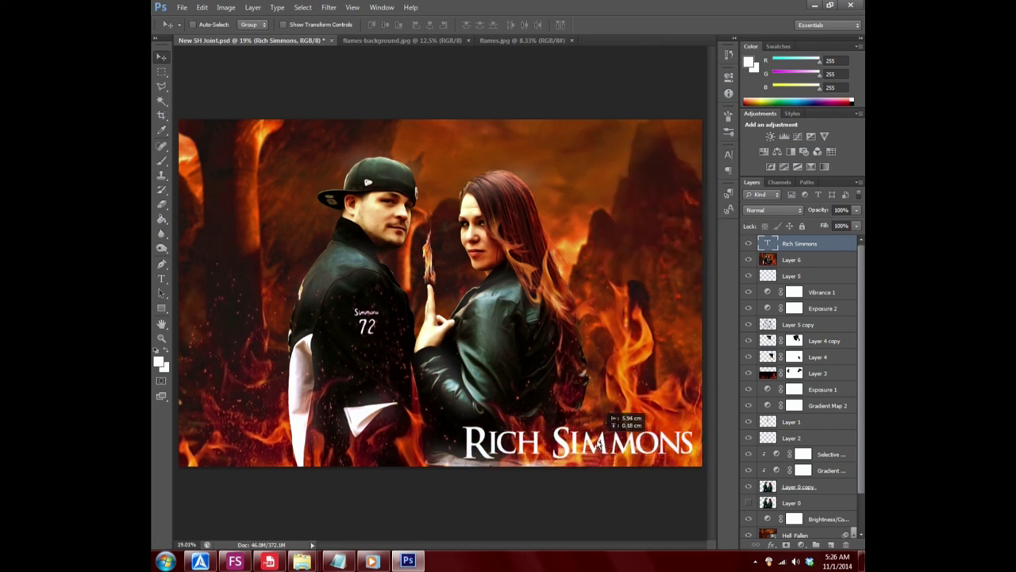
pyautogui.click(728, 153)
pyautogui.click(651, 177)
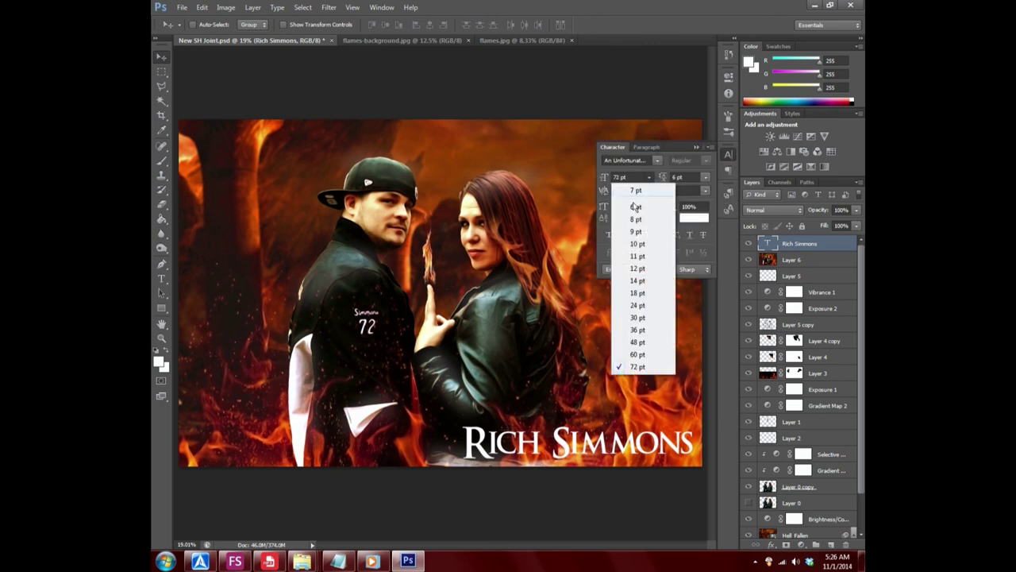
pyautogui.click(637, 293)
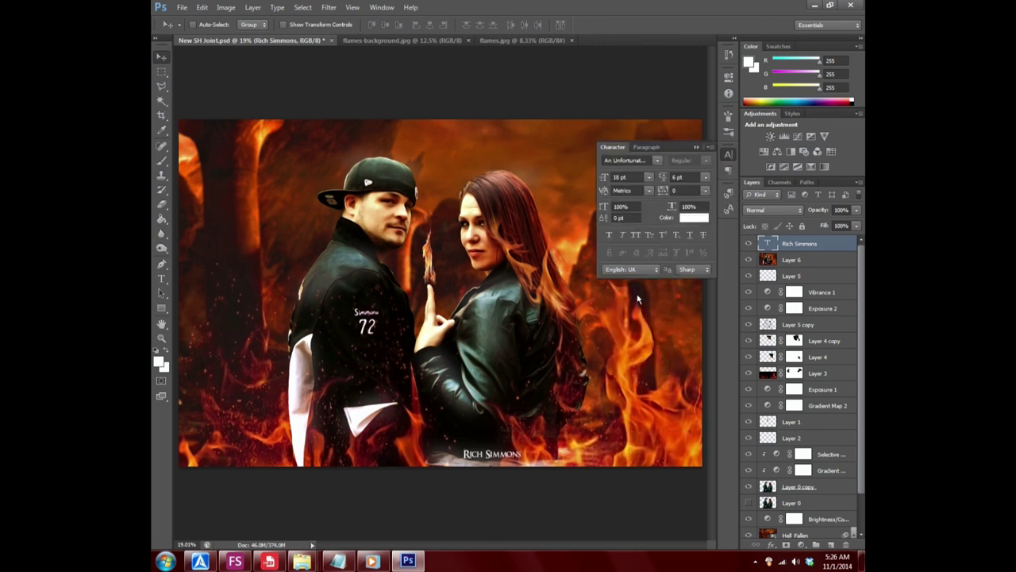
pyautogui.moveTo(499, 456); pyautogui.dragTo(674, 461)
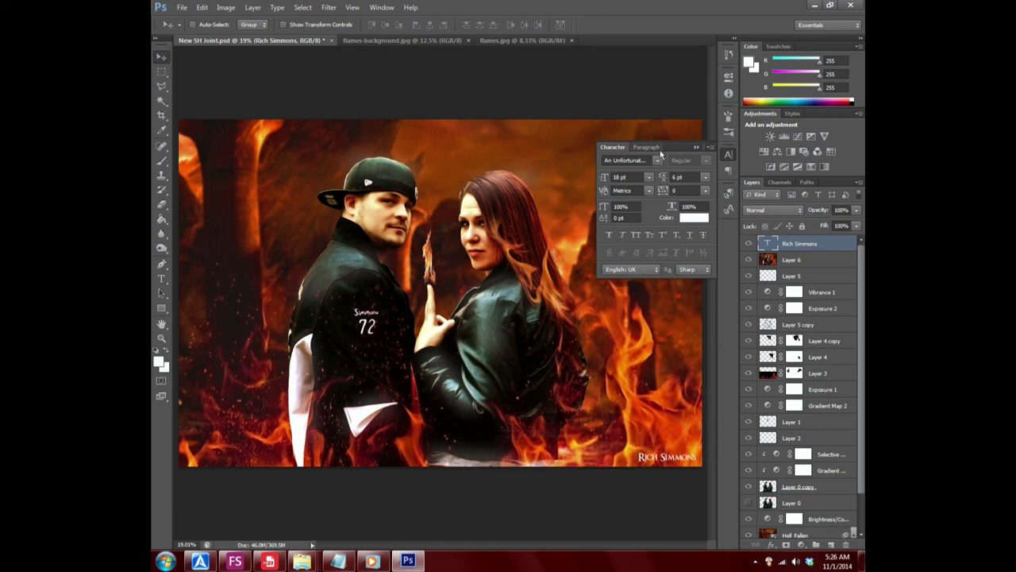
# - Make the signature text black and nudge it slightly right
pyautogui.click(693, 216)
pyautogui.click(671, 260)
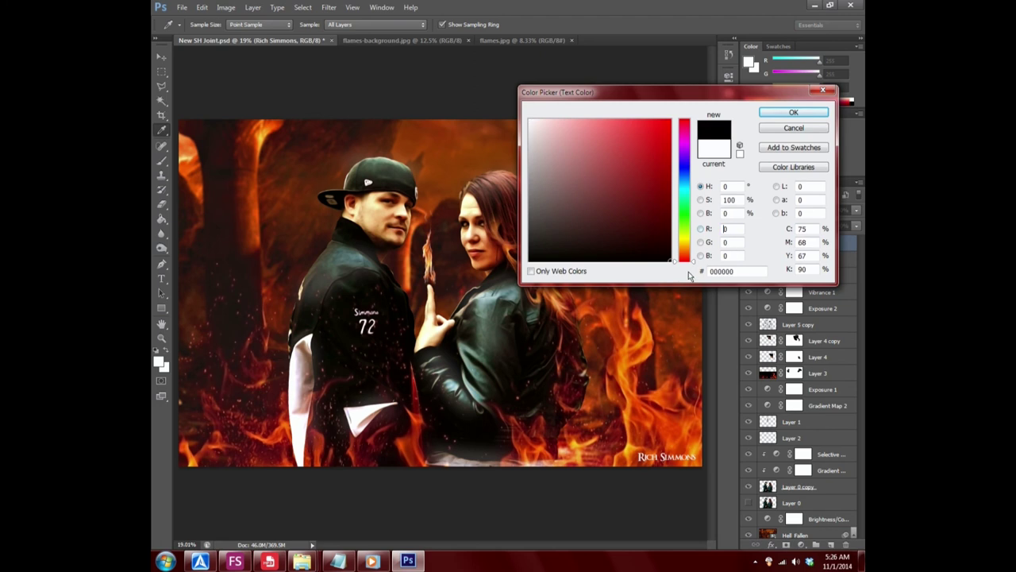
pyautogui.click(793, 119)
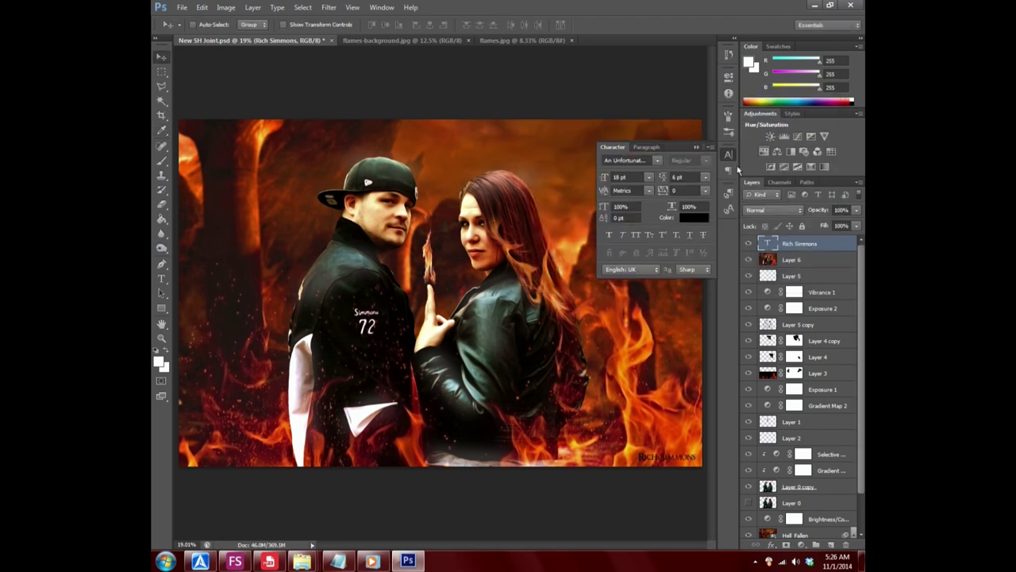
pyautogui.click(703, 145)
pyautogui.moveTo(692, 459); pyautogui.dragTo(689, 462)
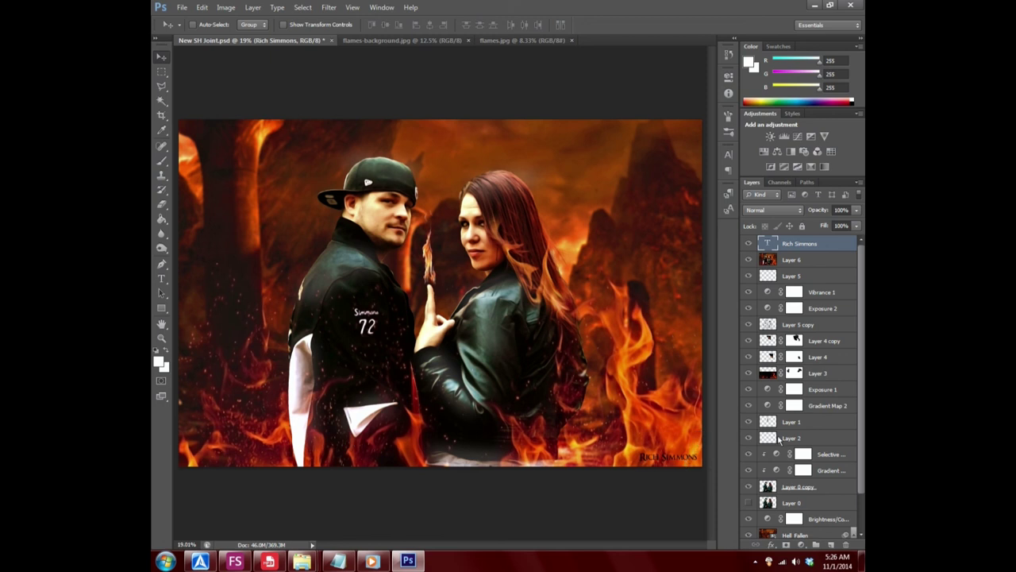
pyautogui.press('Right')
pyautogui.press('Right')
pyautogui.press('Right')
pyautogui.press('Right')
pyautogui.press('Right')
# - Reduce the signature to 14 pt and tuck it further into the lower-right corner
pyautogui.click(728, 154)
pyautogui.click(651, 177)
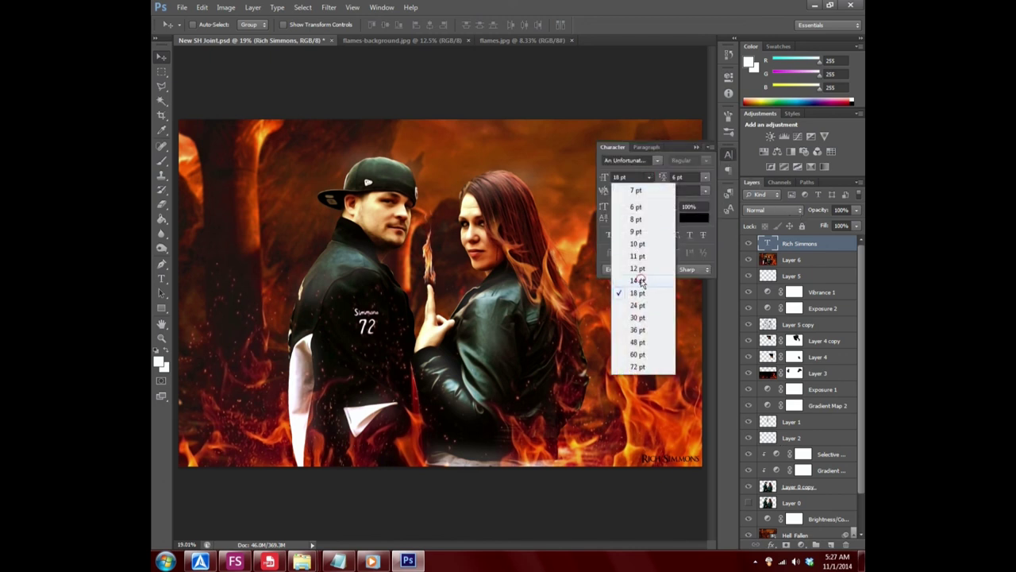
pyautogui.click(639, 281)
pyautogui.click(656, 161)
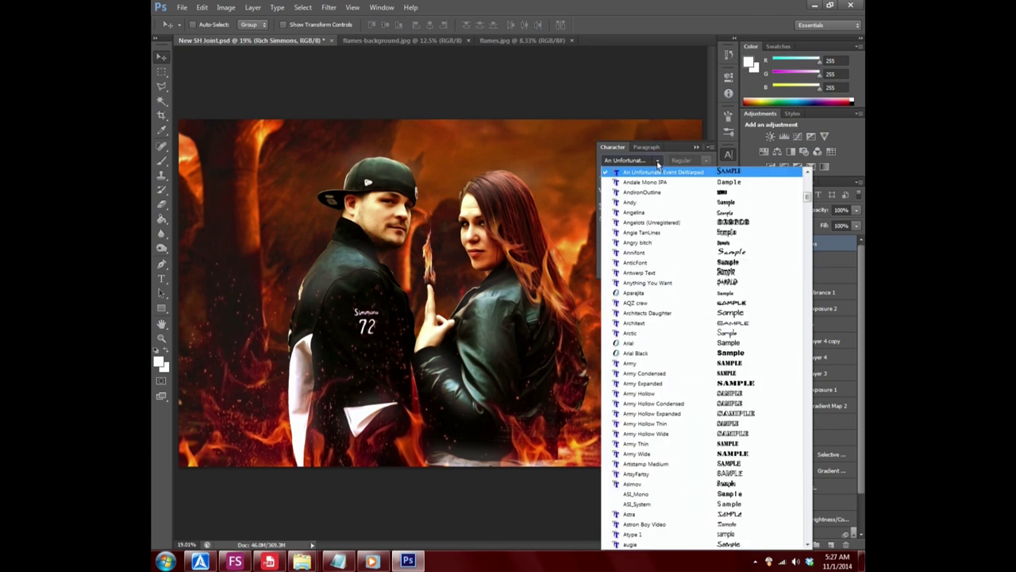
pyautogui.click(657, 164)
pyautogui.click(697, 147)
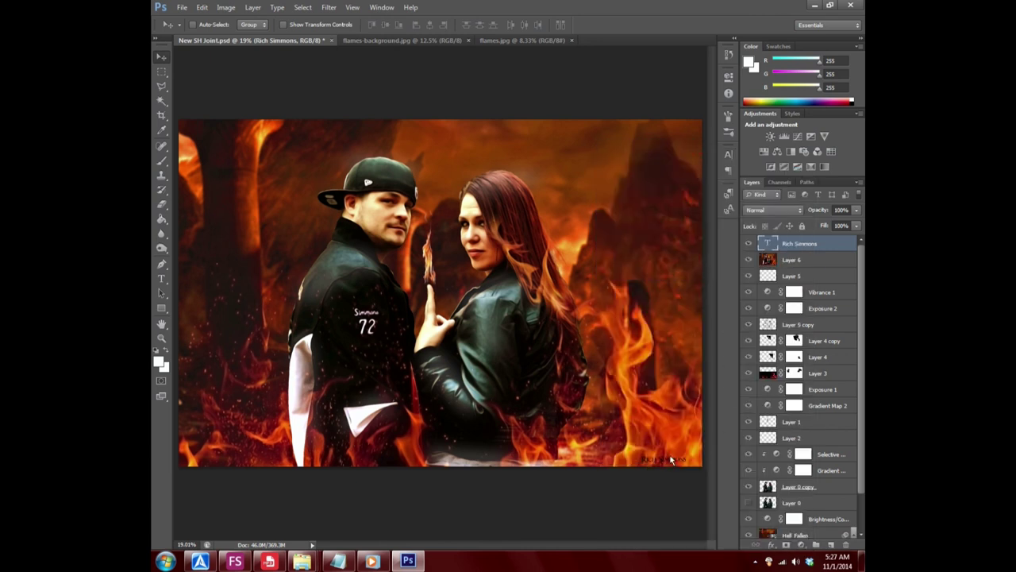
pyautogui.moveTo(671, 459); pyautogui.dragTo(682, 457)
pyautogui.press('Right')
pyautogui.press('Right')
# - Give the signature layer an orange Outer Glow with spread 5 and size 50 px
pyautogui.doubleClick(824, 246)
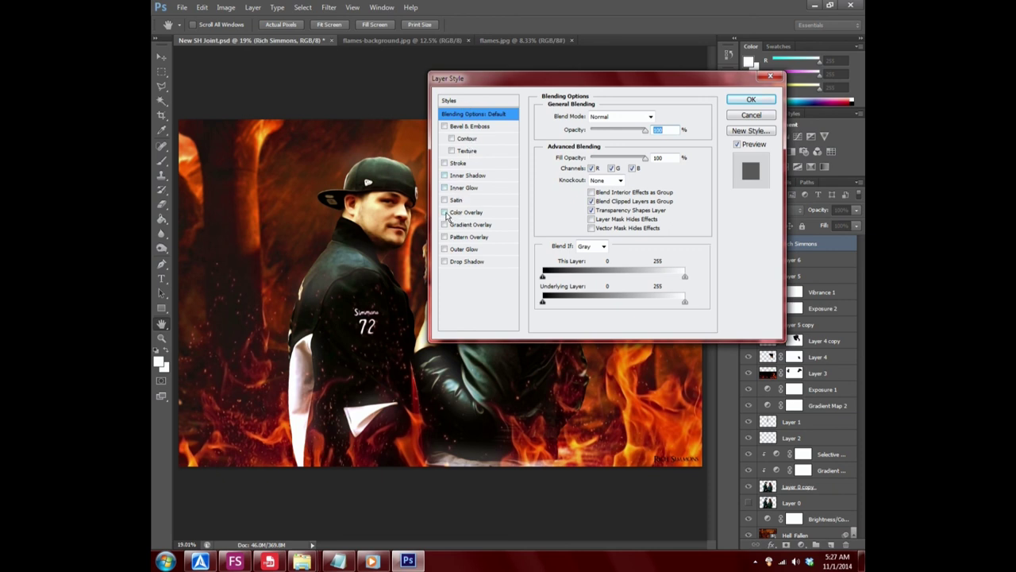
pyautogui.click(465, 249)
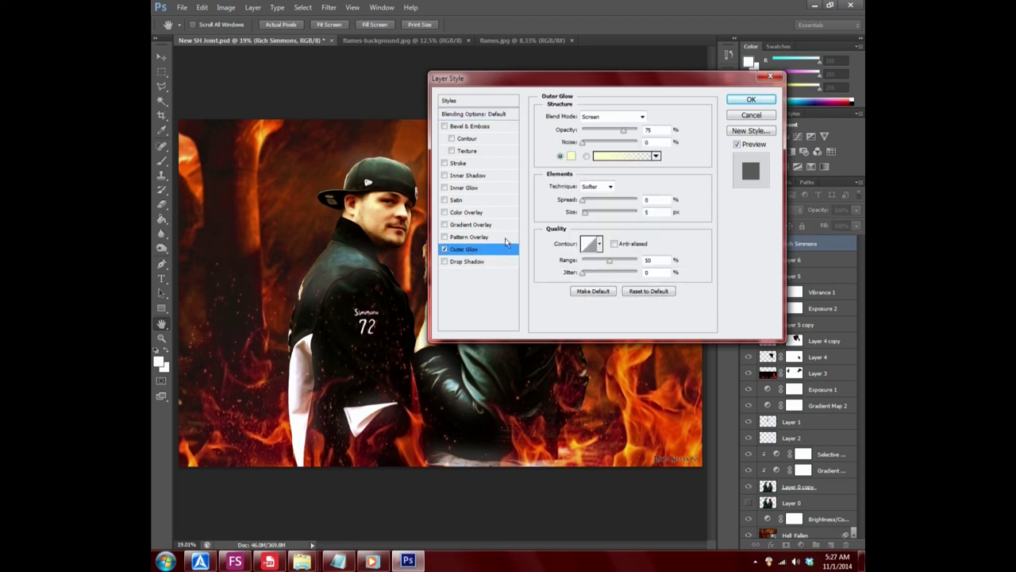
pyautogui.click(626, 415)
pyautogui.click(793, 112)
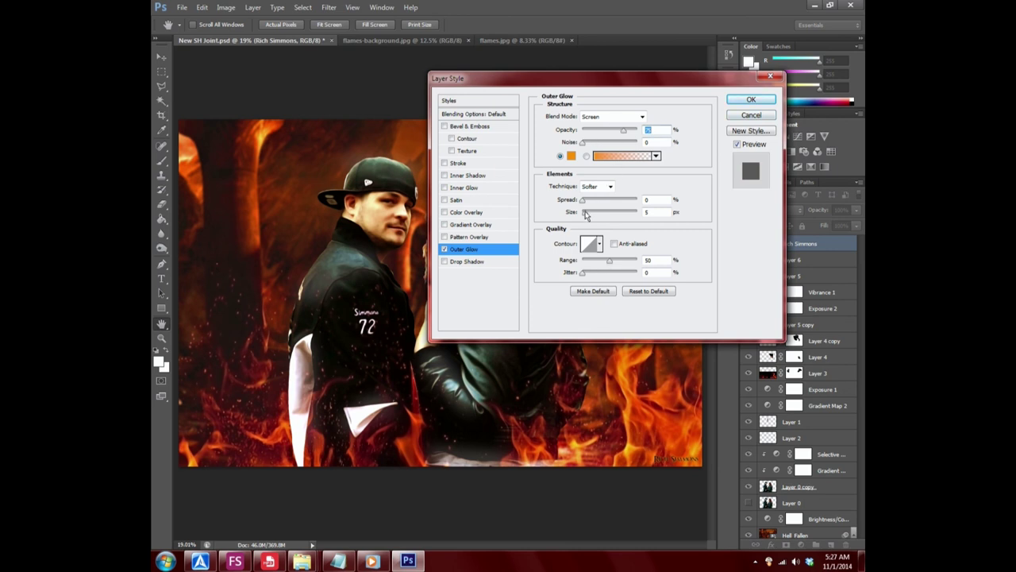
pyautogui.moveTo(585, 213); pyautogui.dragTo(593, 218)
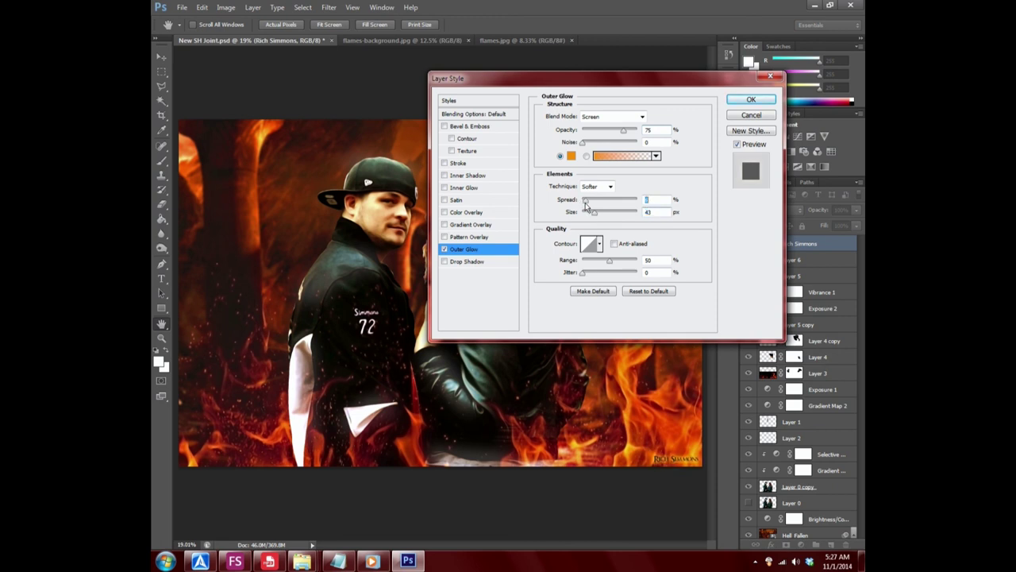
pyautogui.click(585, 201)
pyautogui.write('5')
pyautogui.click(650, 215)
pyautogui.write('50')
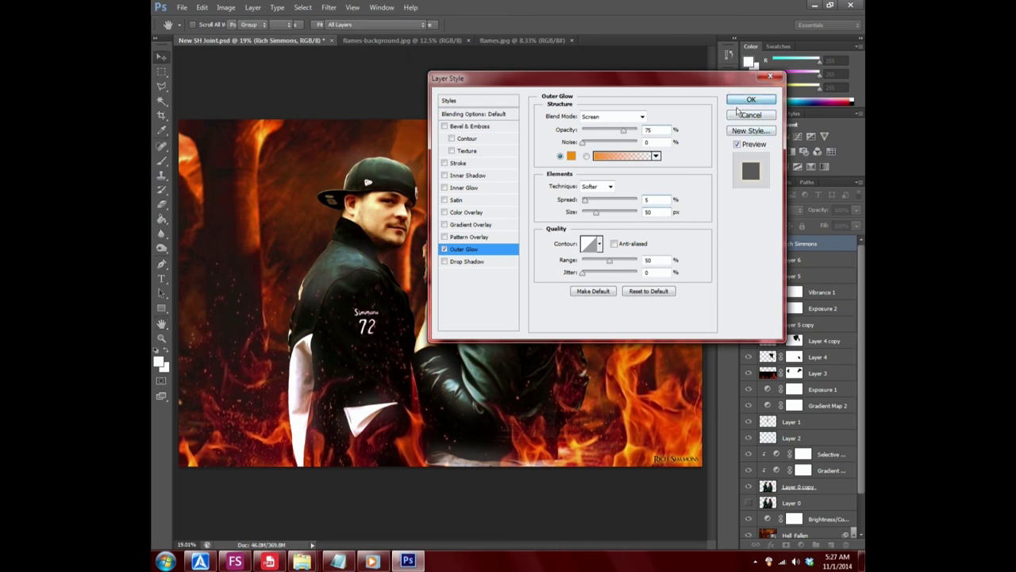
pyautogui.click(747, 100)
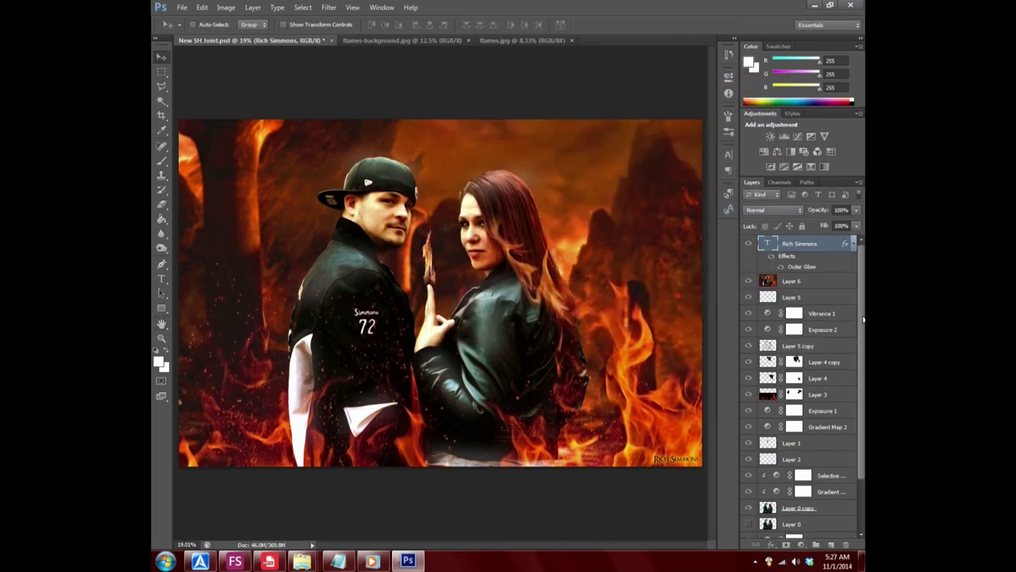
# - Compare the composite with Layer 6 hidden and shown, then bring up the new adjustment layer list
pyautogui.click(748, 281)
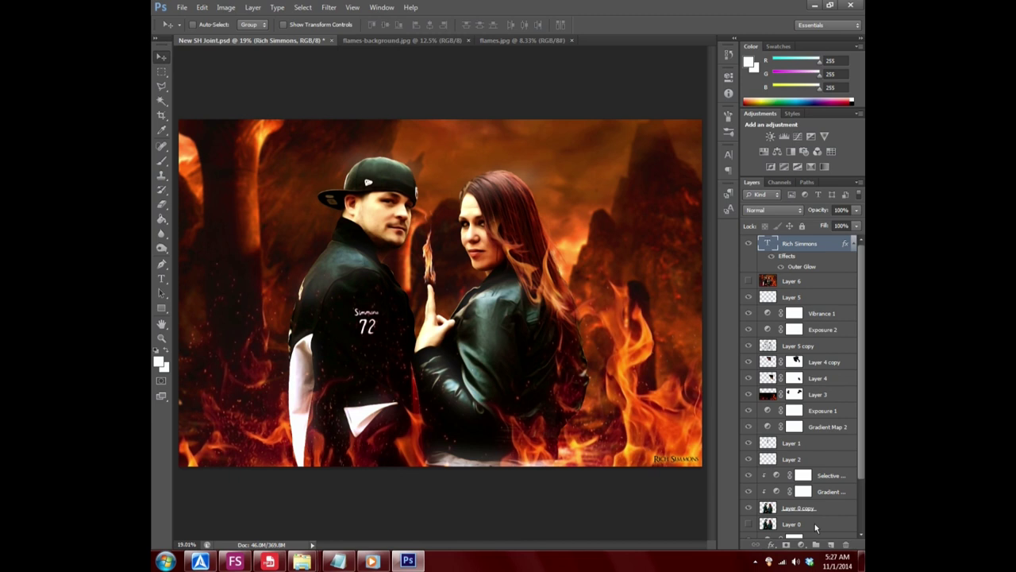
pyautogui.click(749, 281)
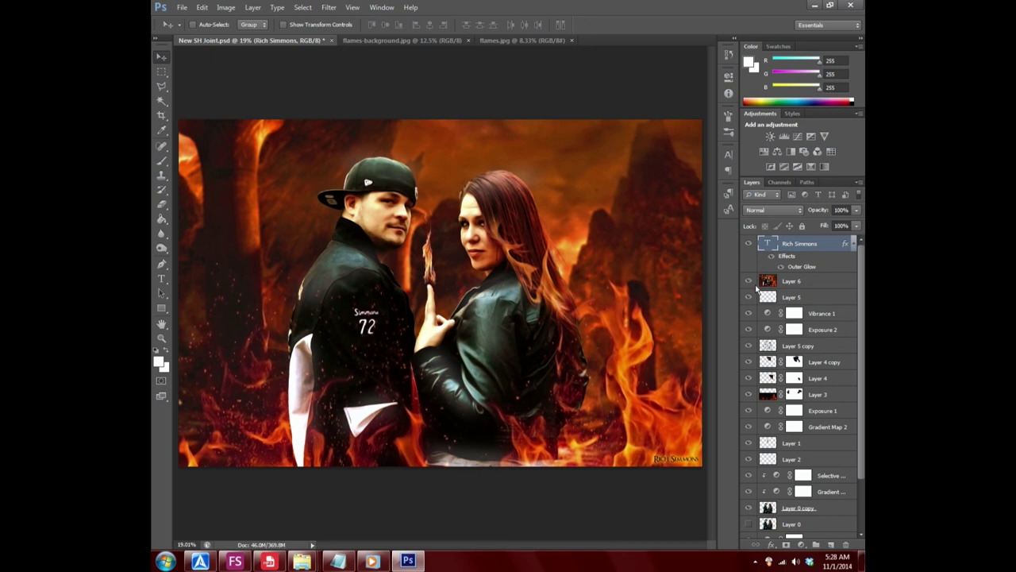
pyautogui.click(807, 546)
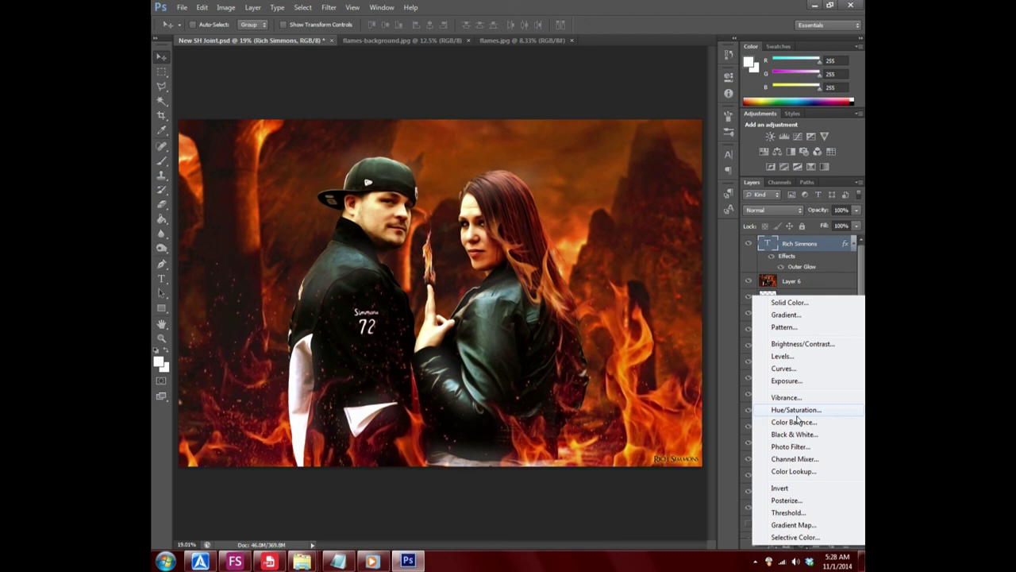
# - Add a Selective Color adjustment layer that adds +3% black to the Blacks range
pyautogui.click(819, 536)
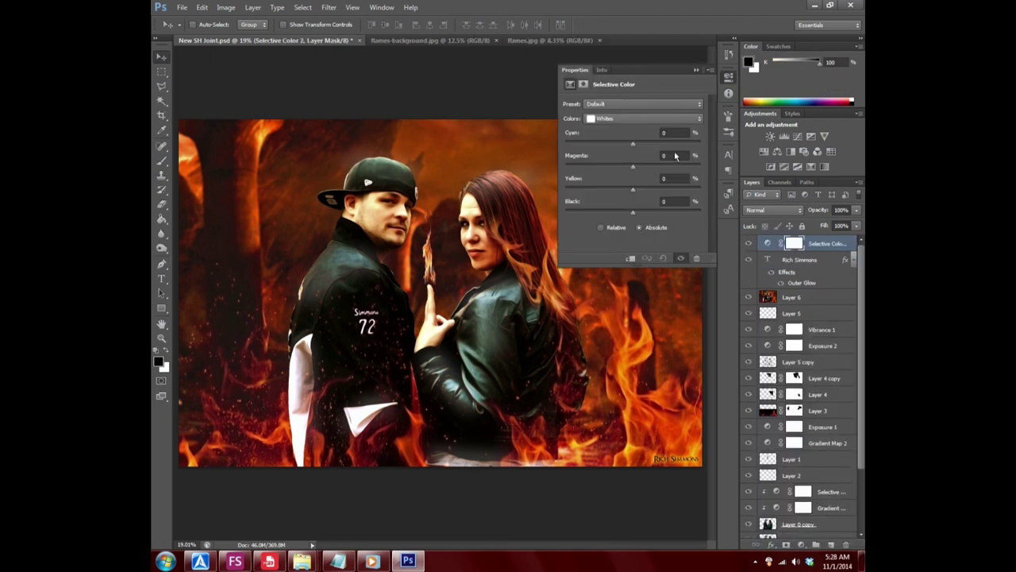
pyautogui.click(698, 119)
pyautogui.click(635, 209)
pyautogui.moveTo(634, 212)
pyautogui.mouseDown()
pyautogui.moveTo(693, 213)
pyautogui.moveTo(634, 211)
pyautogui.mouseUp()
pyautogui.moveTo(635, 212); pyautogui.dragTo(634, 211)
pyautogui.click(696, 70)
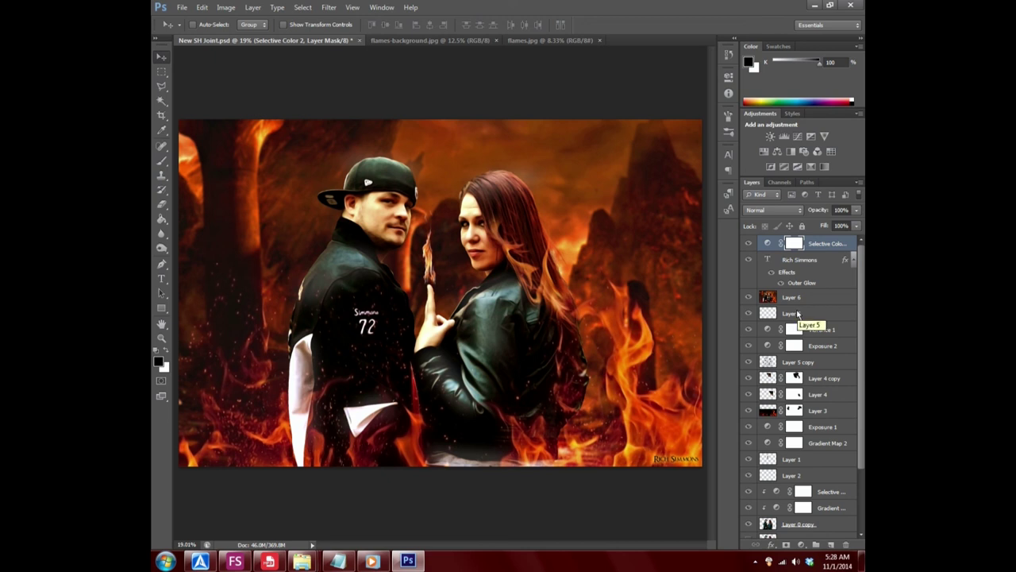
# - Save New SH Joint.psd with File > Save
pyautogui.click(182, 7)
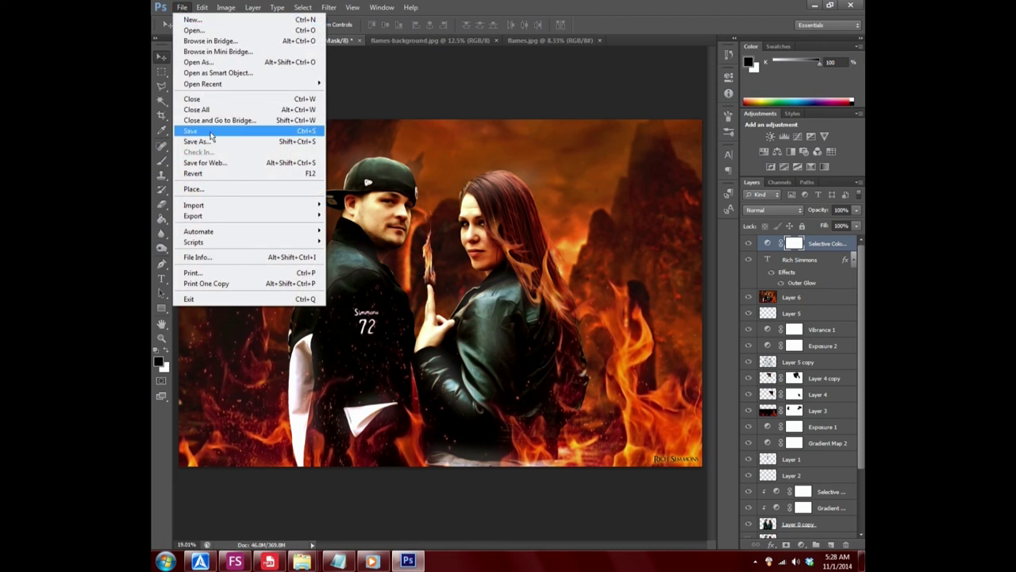
pyautogui.click(211, 132)
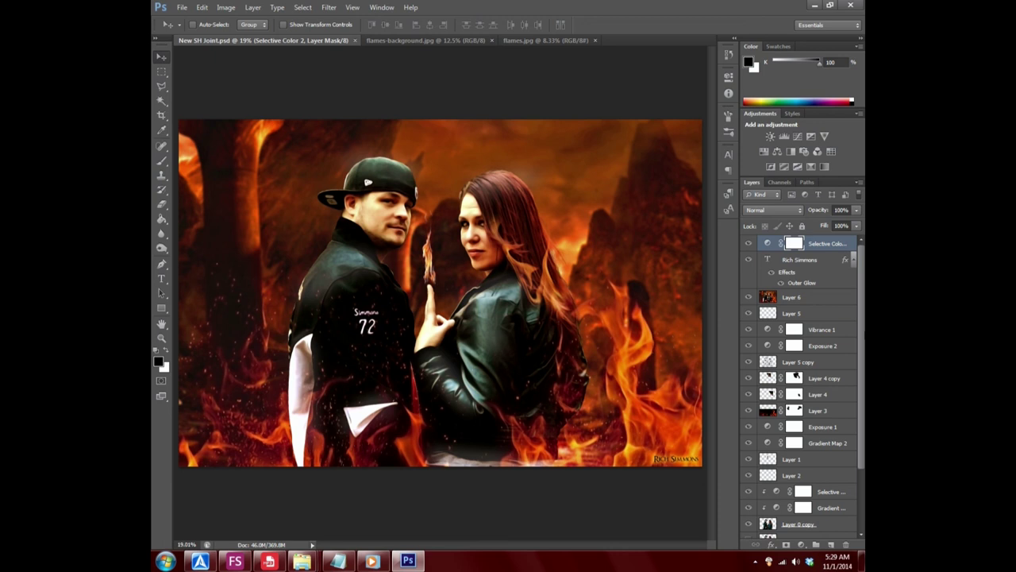
# - Compare the result with Layers 5 and 6 toggled, then quit Photoshop, reaching the save prompt
pyautogui.click(747, 297)
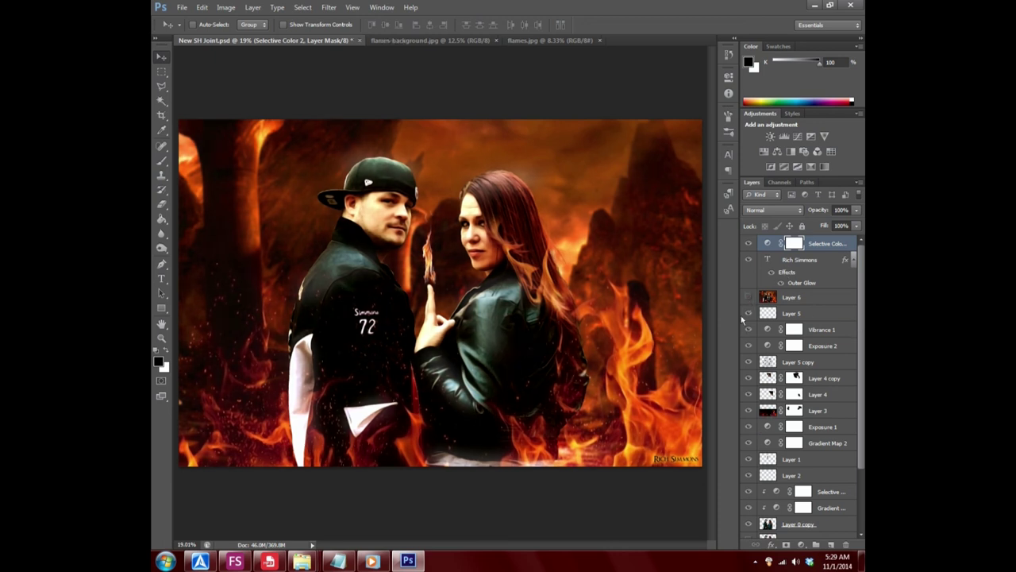
pyautogui.click(748, 313)
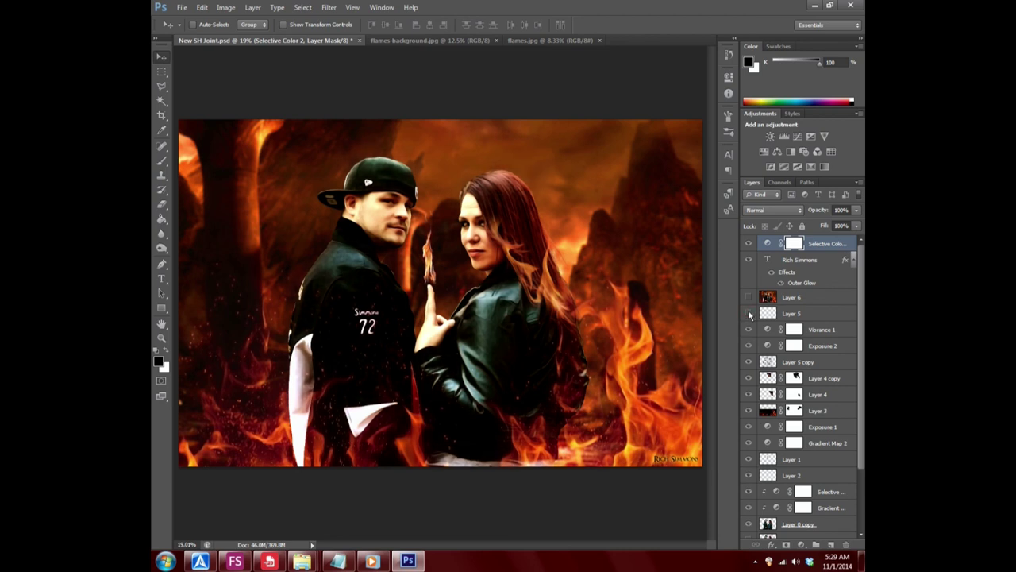
pyautogui.click(748, 313)
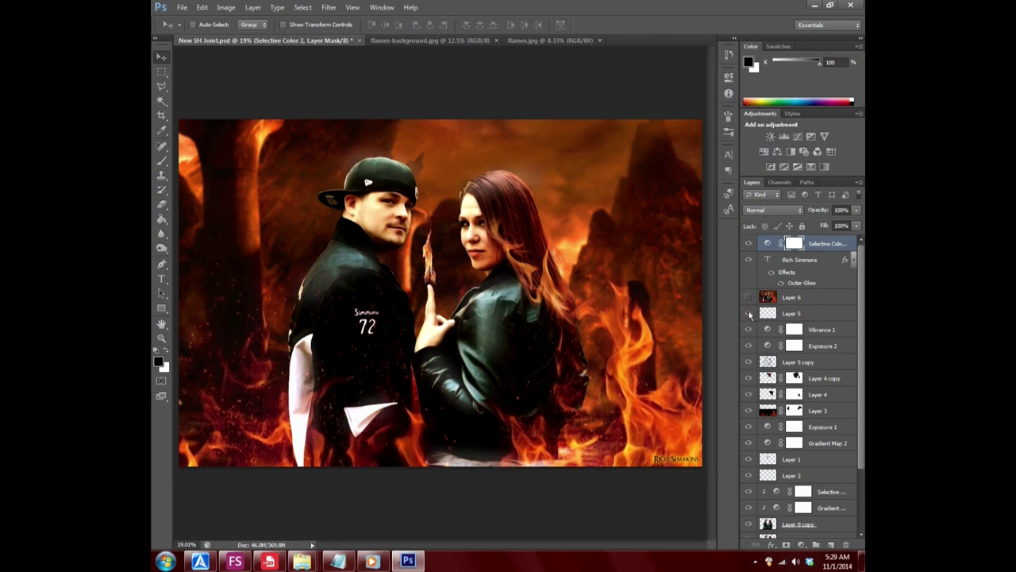
pyautogui.click(748, 313)
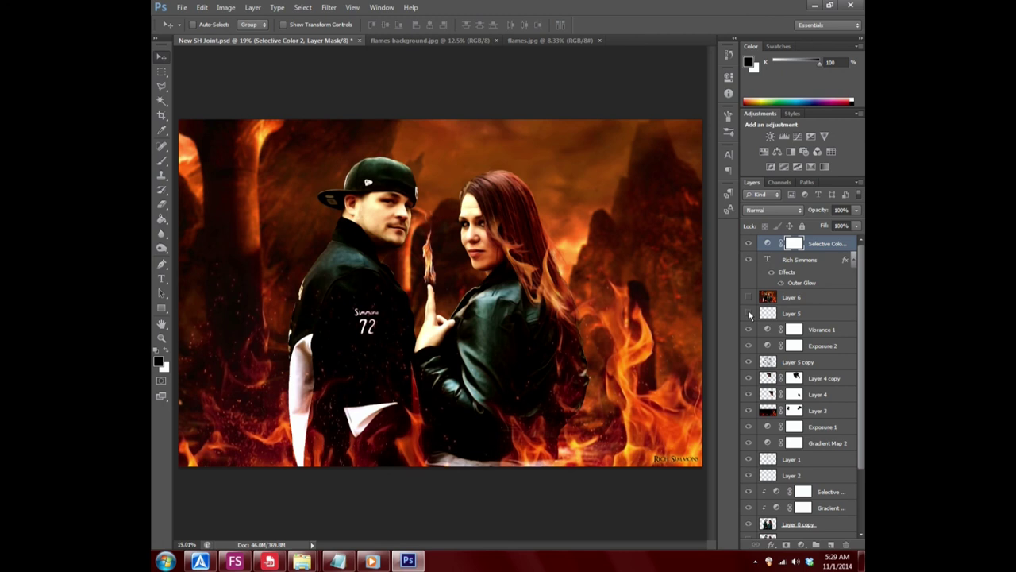
pyautogui.click(748, 313)
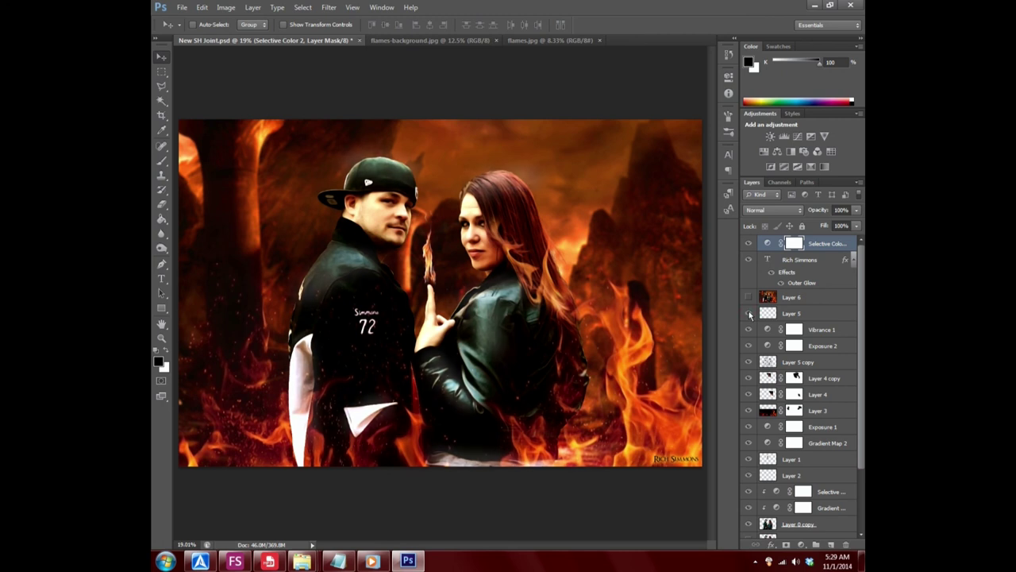
pyautogui.click(748, 297)
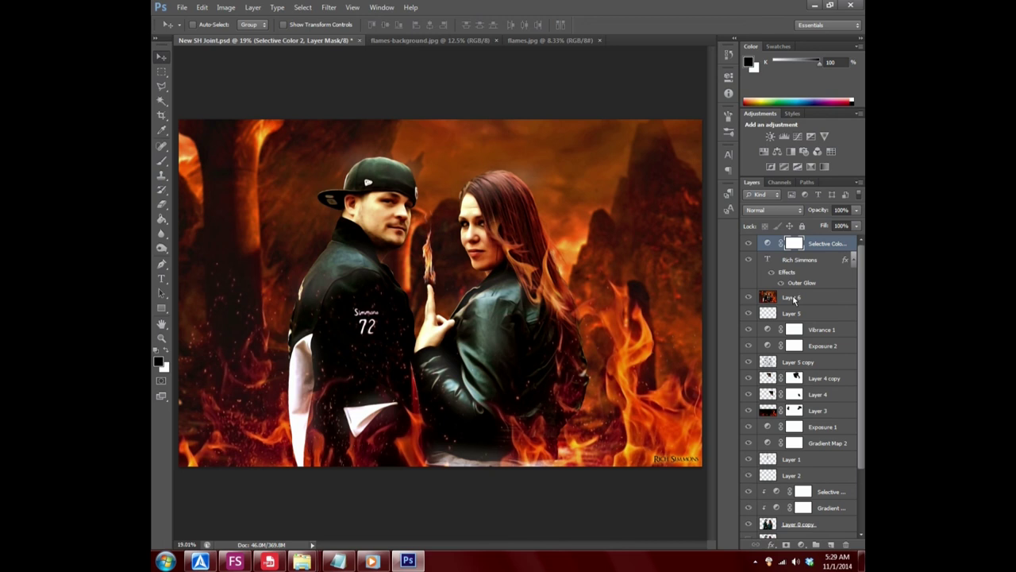
pyautogui.click(851, 5)
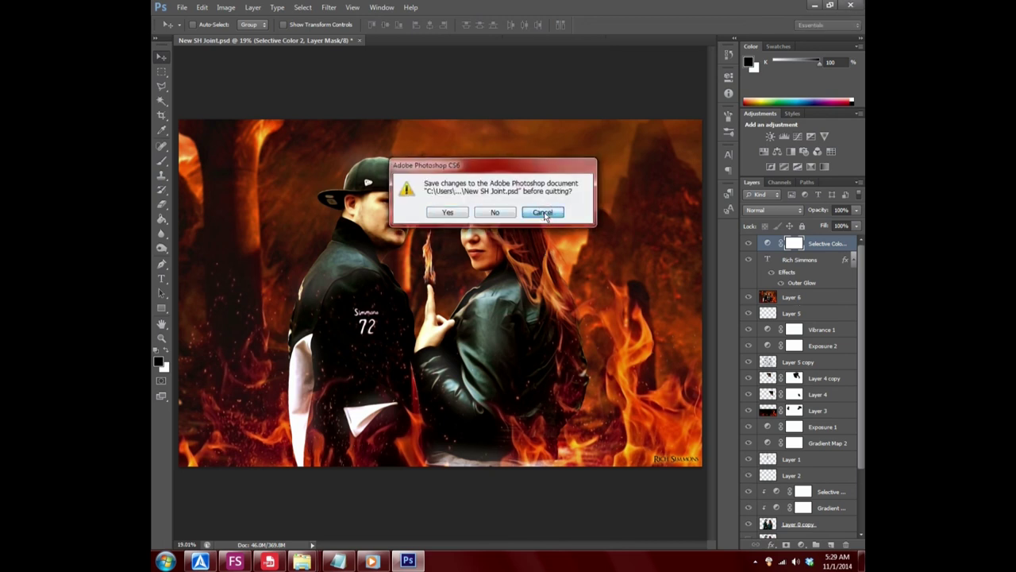
# - Save a JPEG copy of the composite named New SH Joint.jpg to the desktop
pyautogui.click(545, 213)
pyautogui.click(182, 7)
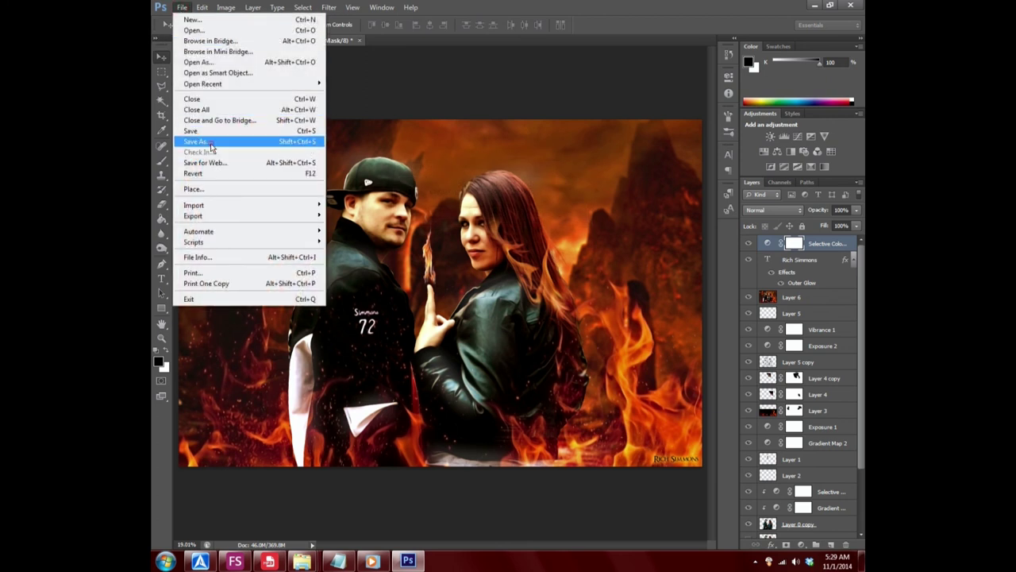
pyautogui.click(211, 143)
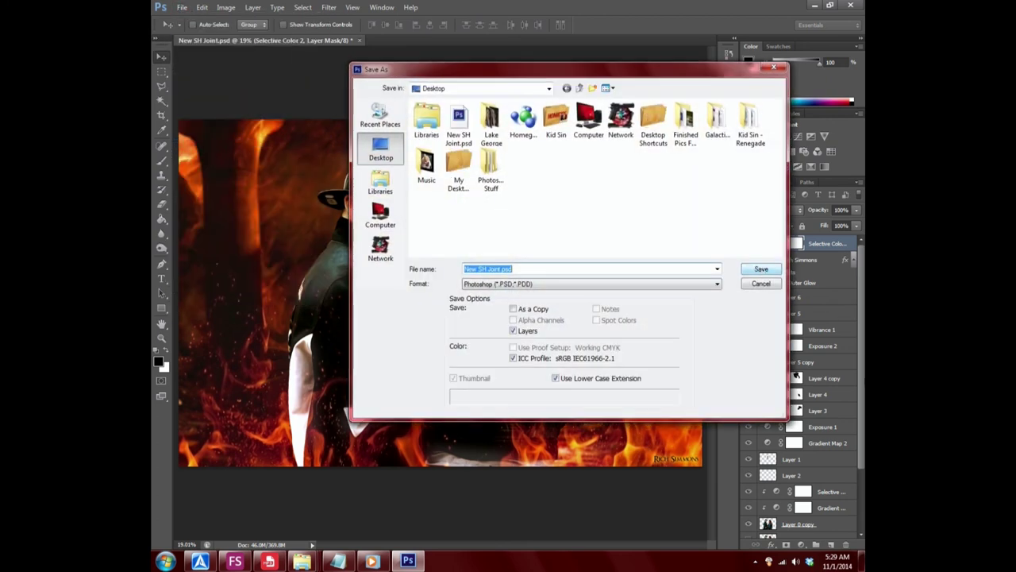
pyautogui.click(719, 285)
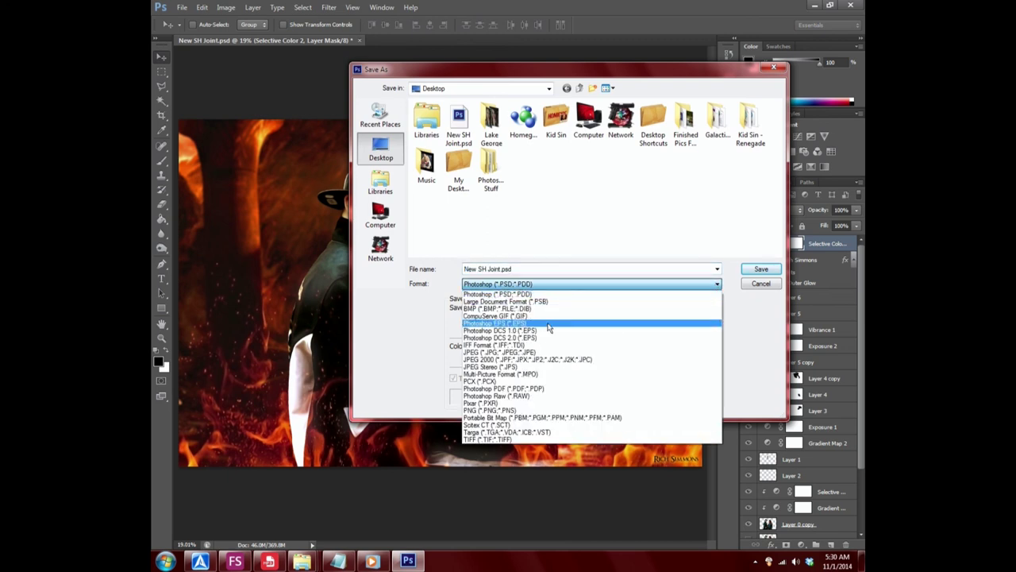
pyautogui.click(500, 351)
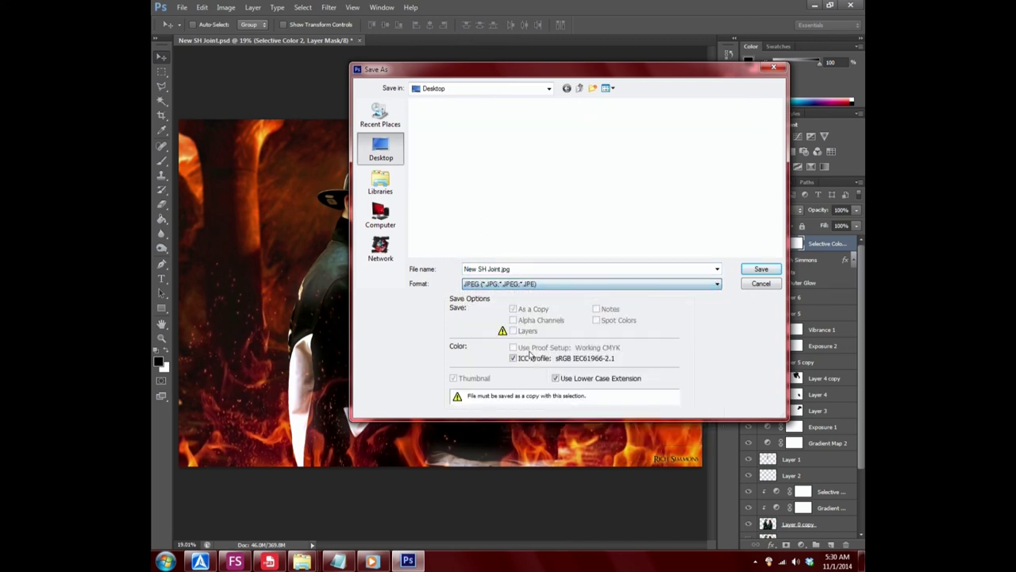
pyautogui.click(760, 271)
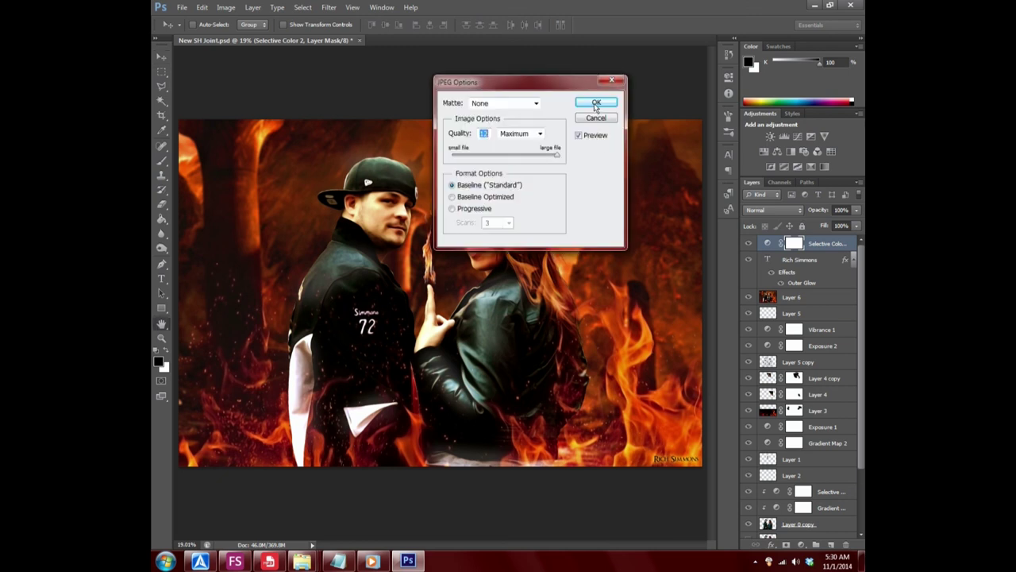
# - Accept Maximum quality 12 for the JPEG, then quit Photoshop, saving the PSD's changes
pyautogui.click(596, 104)
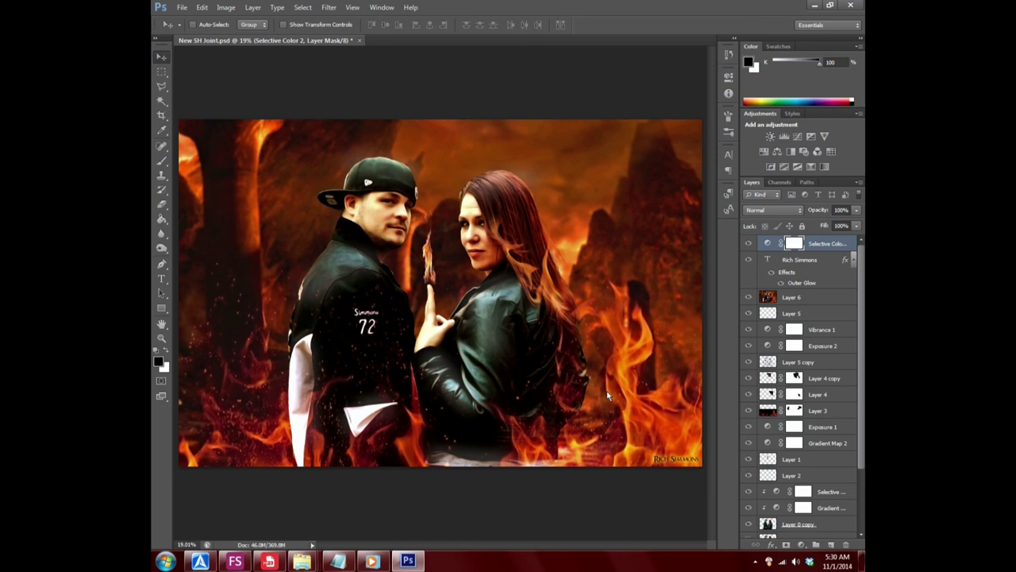
pyautogui.click(850, 4)
pyautogui.click(458, 213)
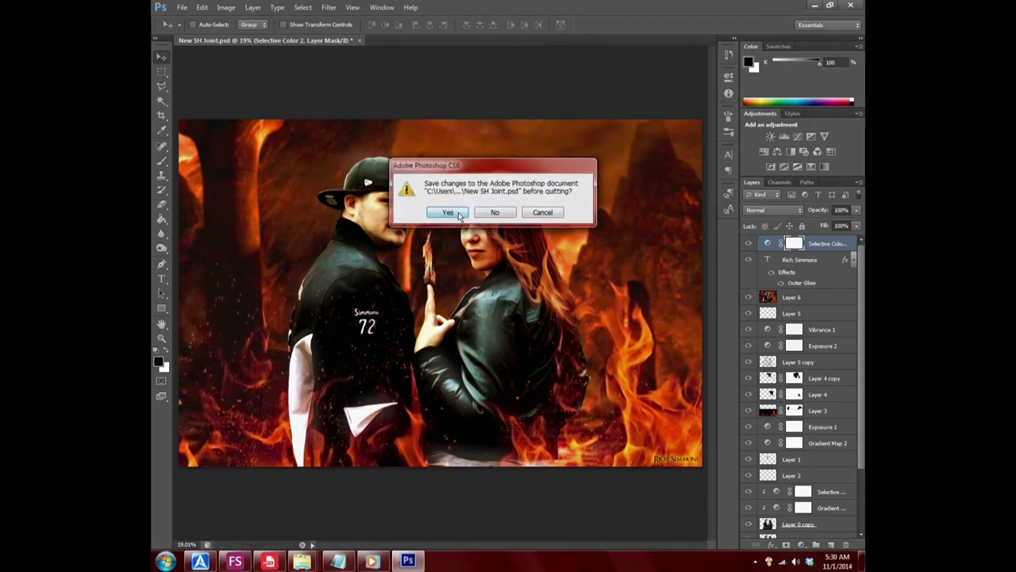